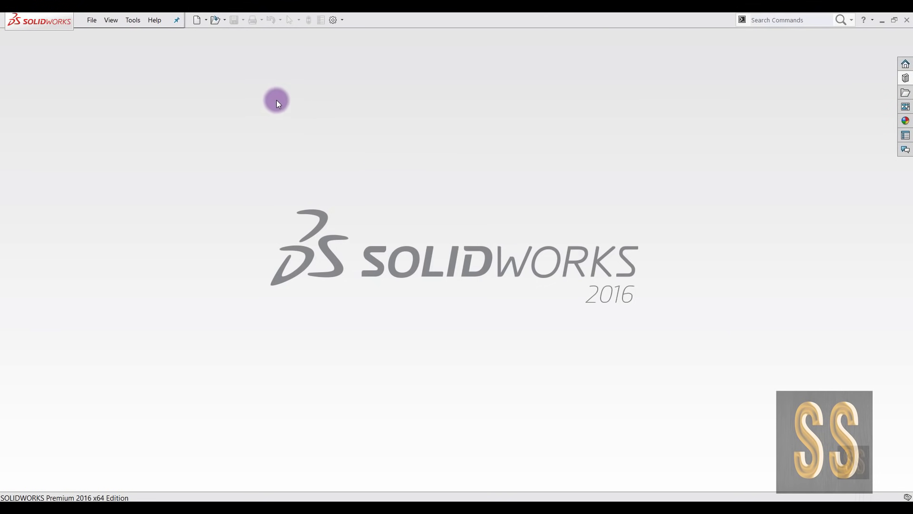
Create a new blank Part document (Part3)
click(196, 22)
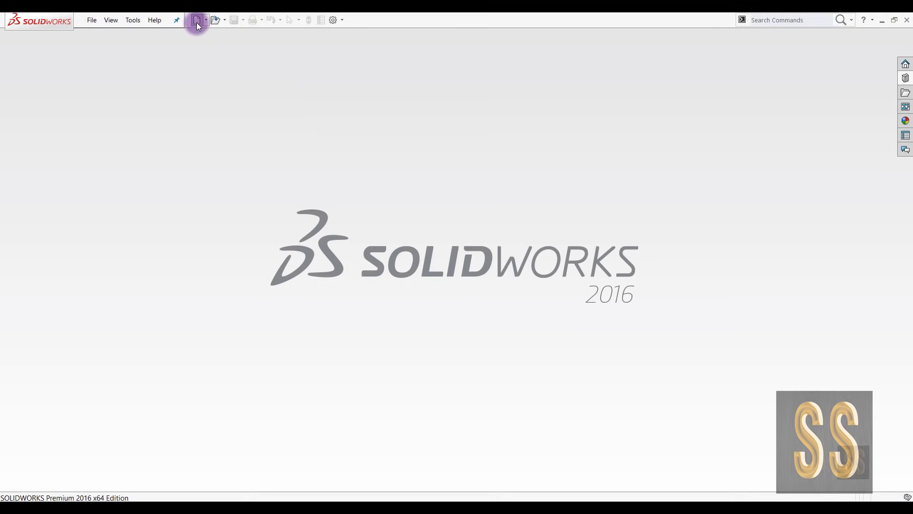
click(386, 383)
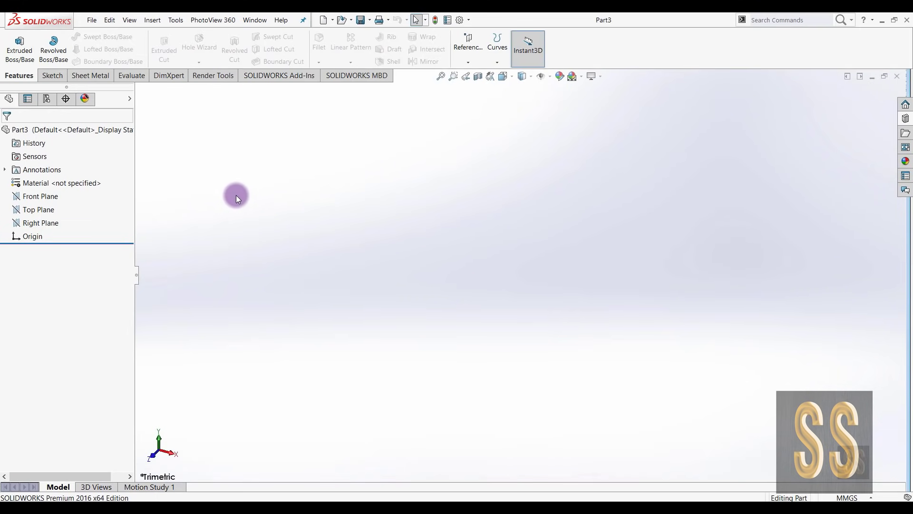
Start a sketch on the Front Plane and draw a circle centred on the origin
click(38, 195)
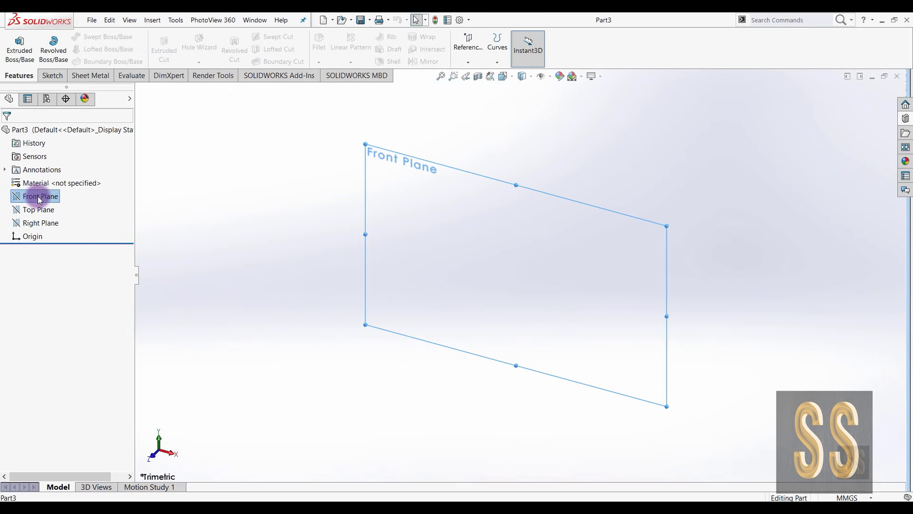
right_click(38, 196)
click(45, 184)
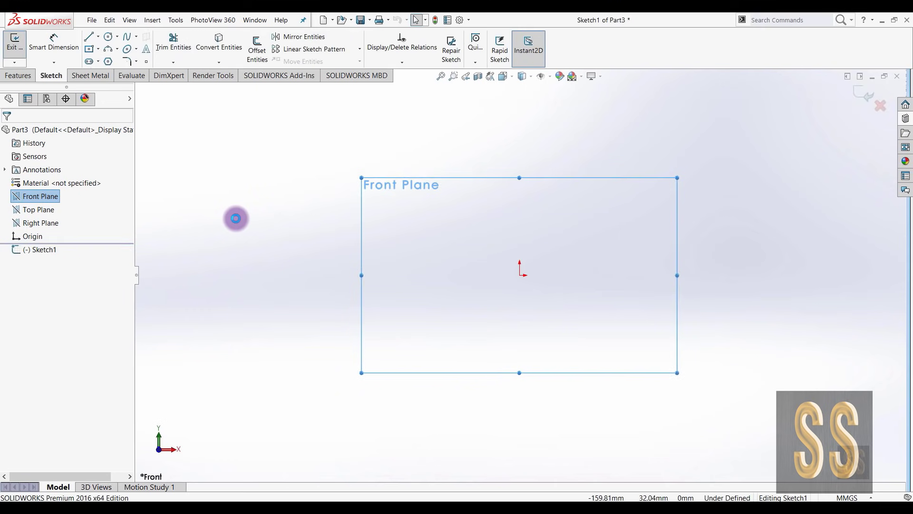
click(107, 41)
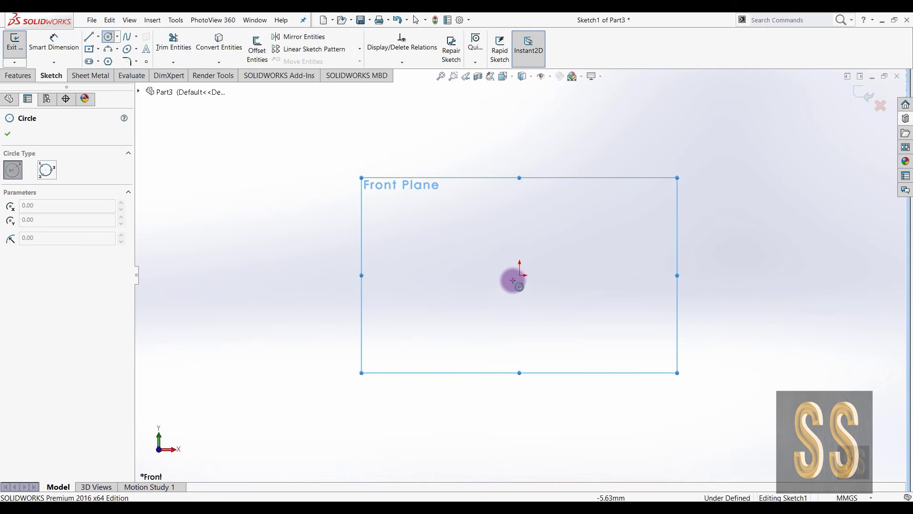
drag(520, 274, 562, 205)
Dimension the circle to 100 mm diameter and exit the sketch
click(54, 40)
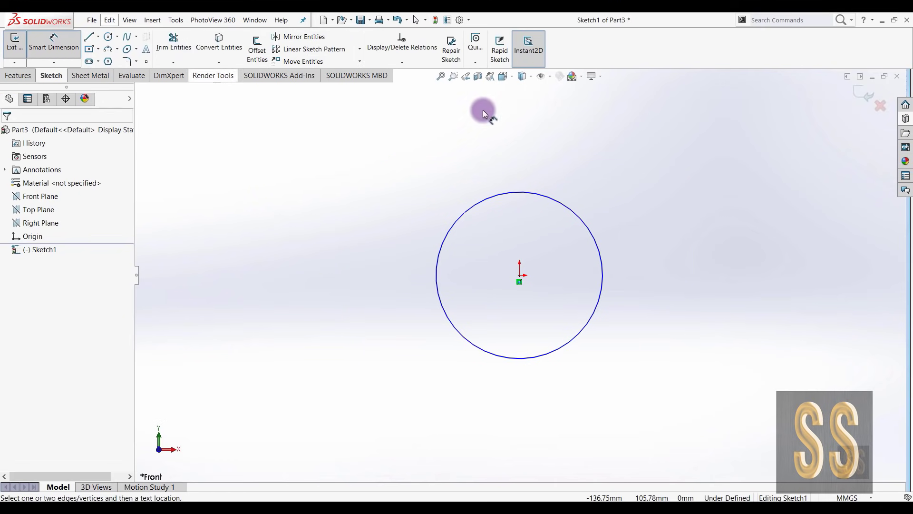
click(566, 208)
click(637, 165)
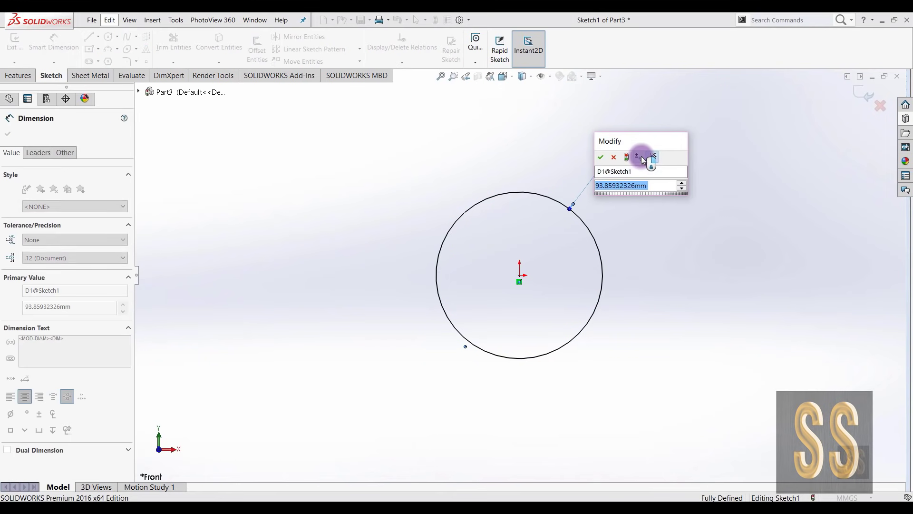
text(100)
key(Return)
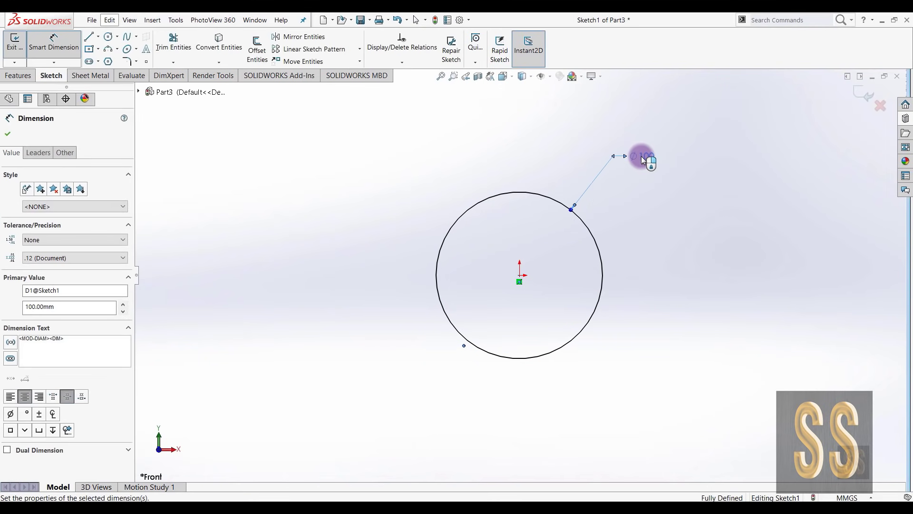
click(855, 93)
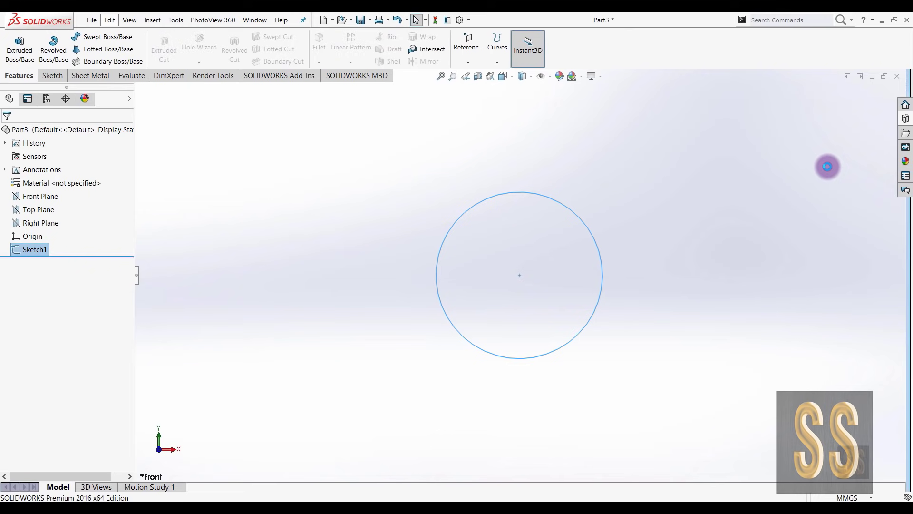
Extrude Sketch1 20 mm into a solid disc (Boss-Extrude1)
click(15, 50)
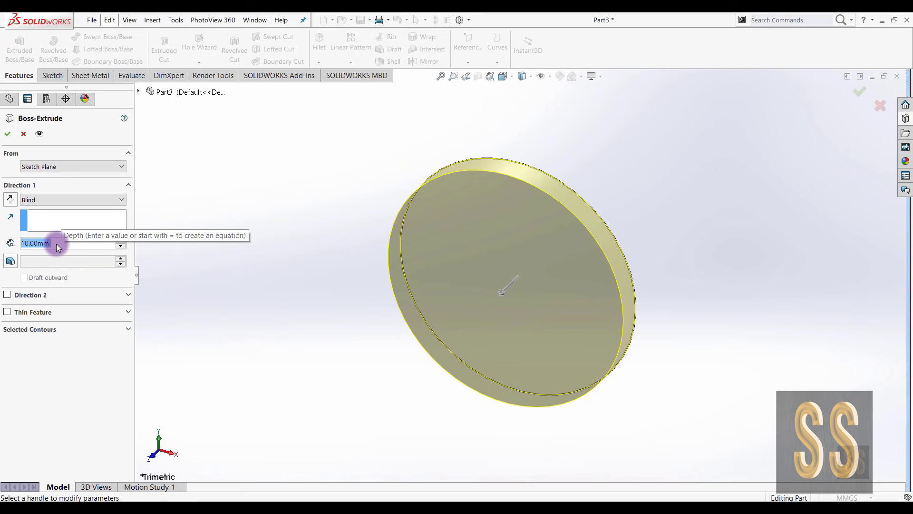
text(20)
key(Return)
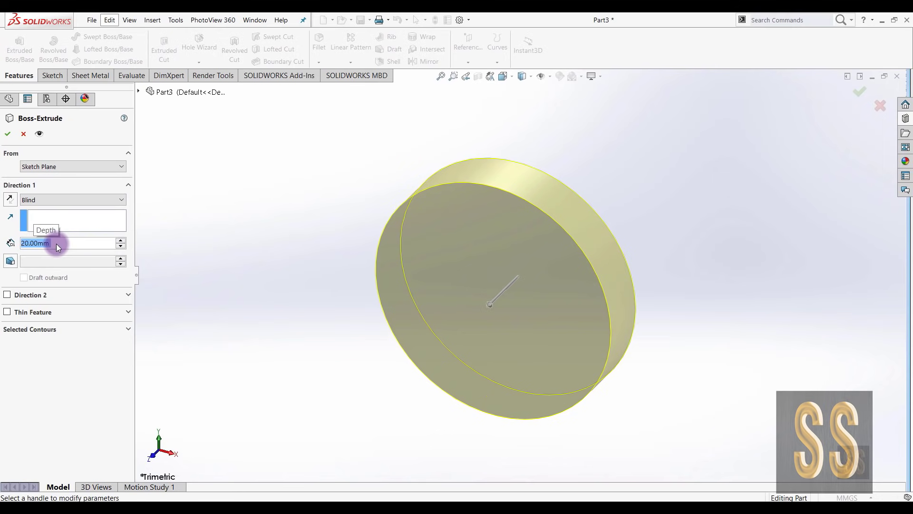
click(7, 134)
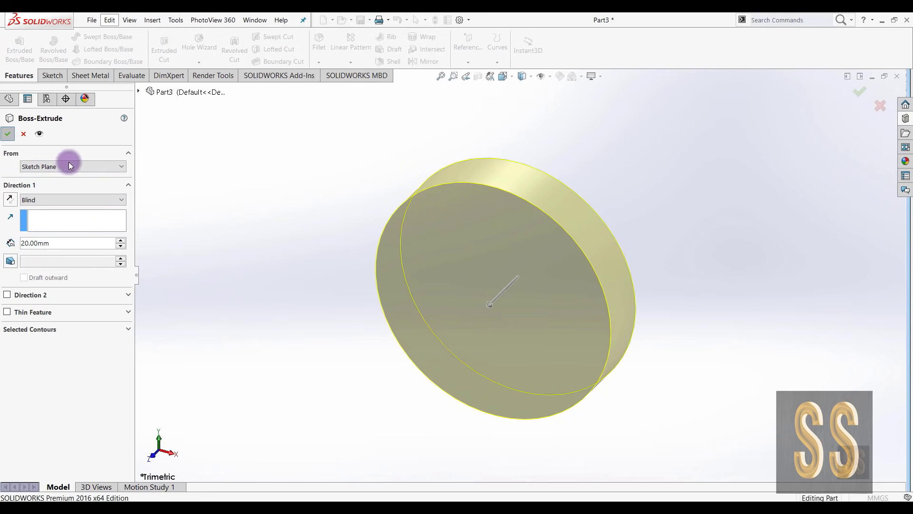
mouse_move(231, 212)
middle_down()
mouse_move(245, 185)
mouse_move(247, 208)
mouse_move(252, 168)
mouse_move(250, 181)
middle_up()
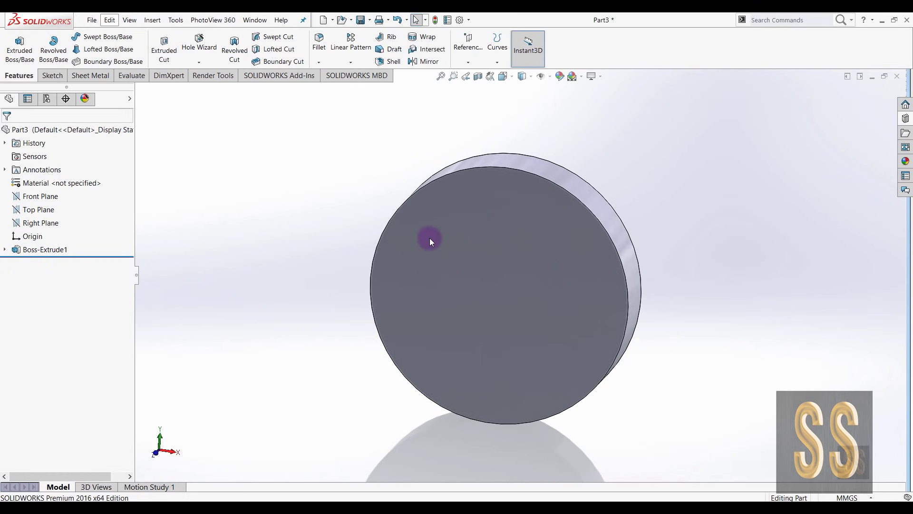
Start a Helix and Spiral on the disc's front face and draw a circle at the origin
click(444, 244)
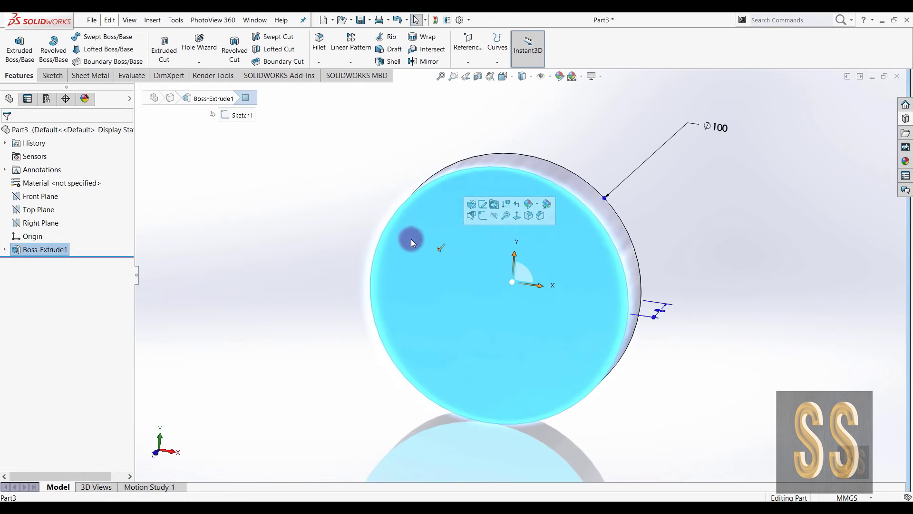
click(497, 68)
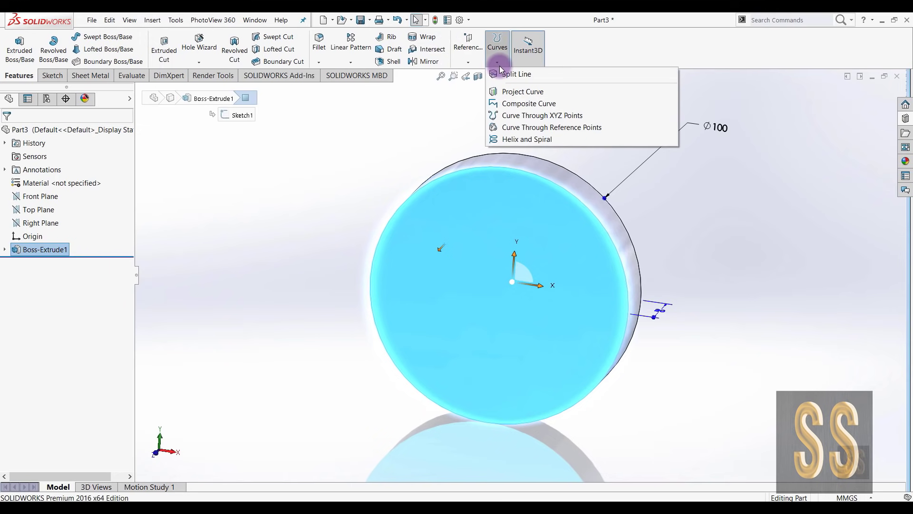
click(513, 138)
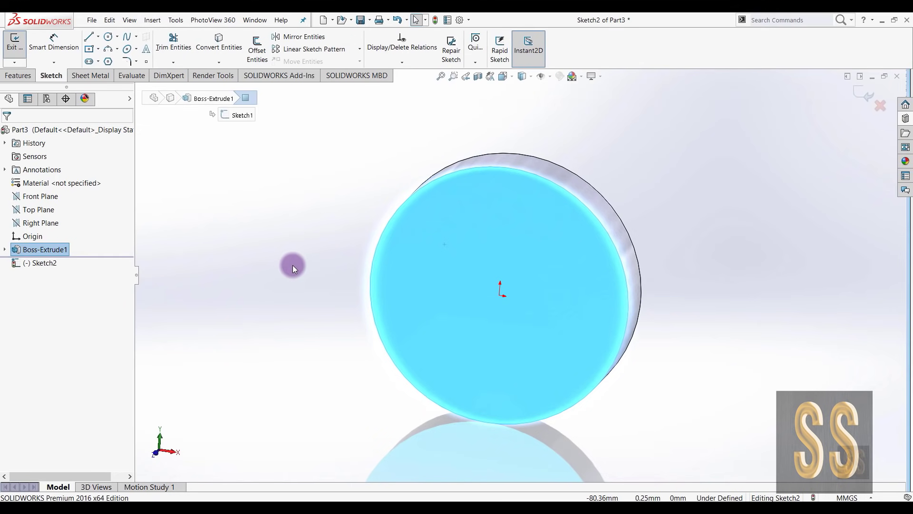
click(90, 38)
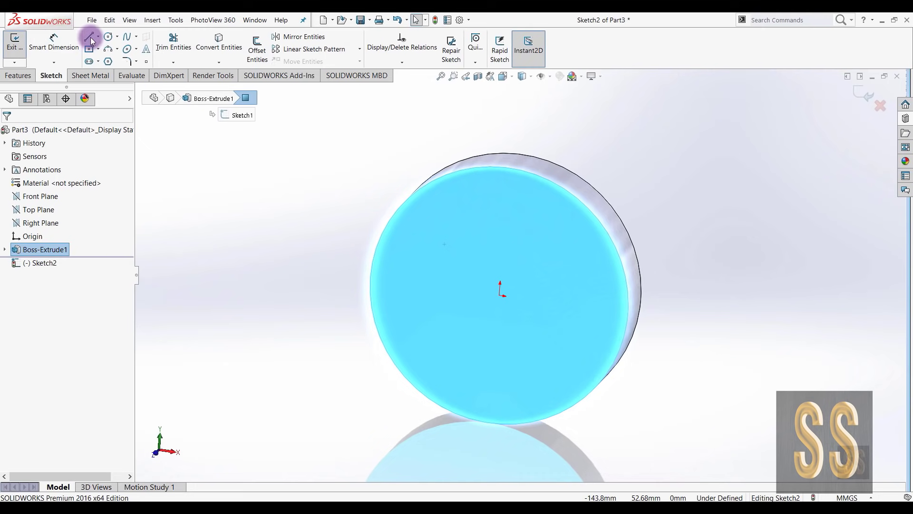
click(107, 42)
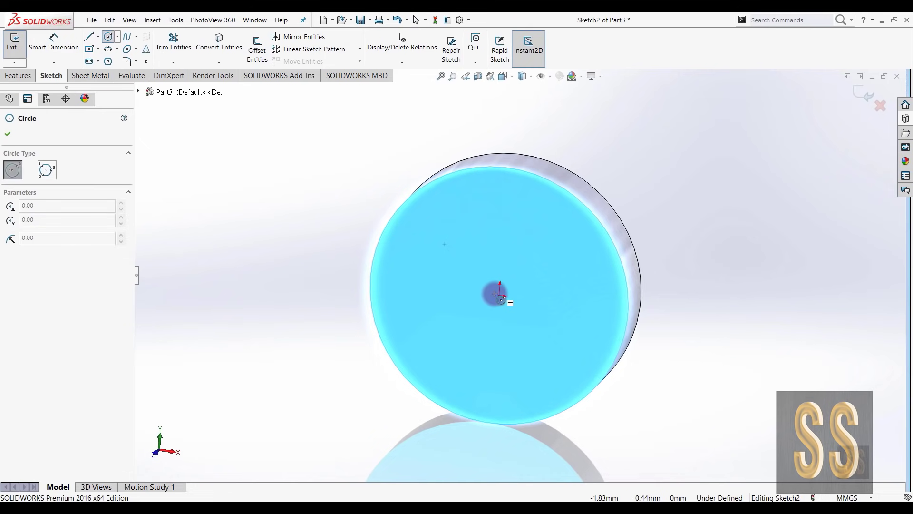
drag(499, 295, 573, 195)
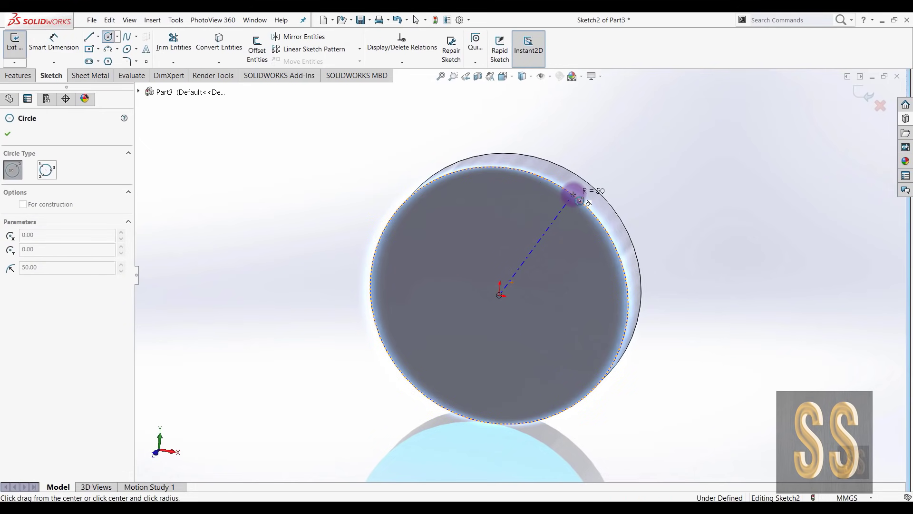
click(574, 195)
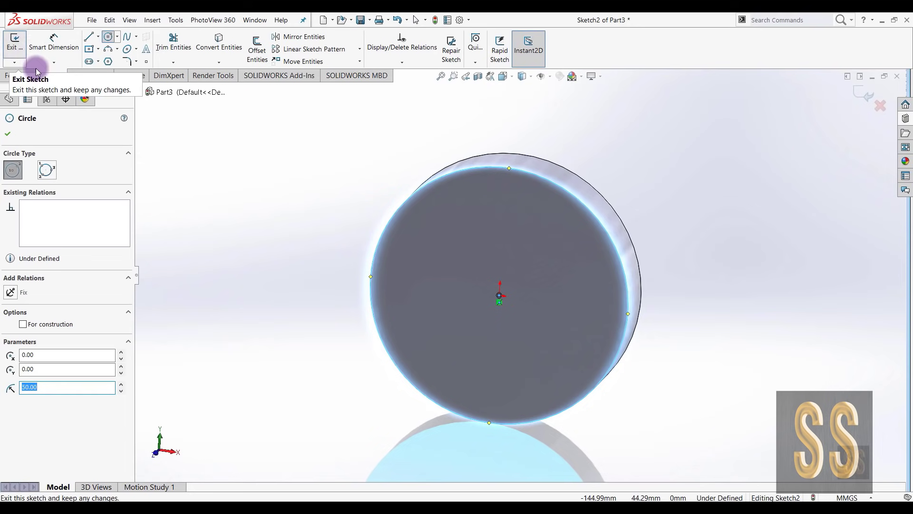
Dimension the helix circle to 100 mm diameter
click(54, 40)
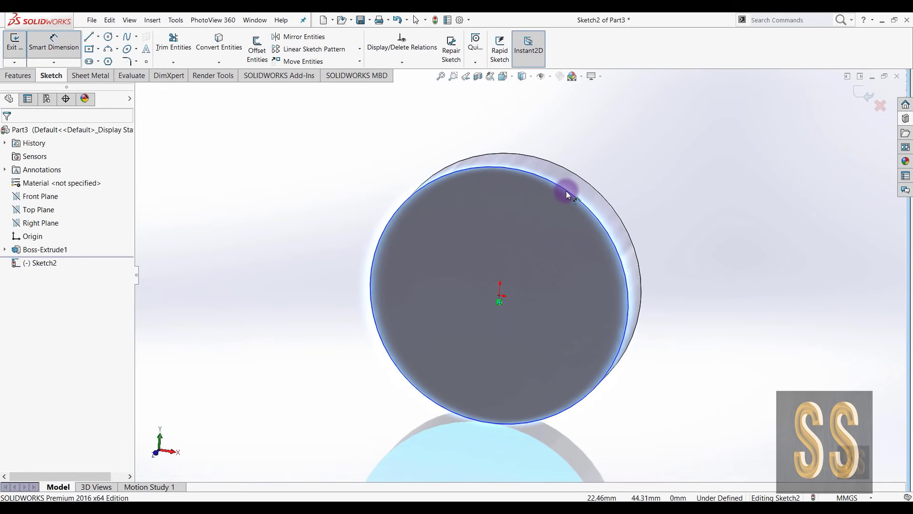
click(567, 194)
click(672, 136)
text(100)
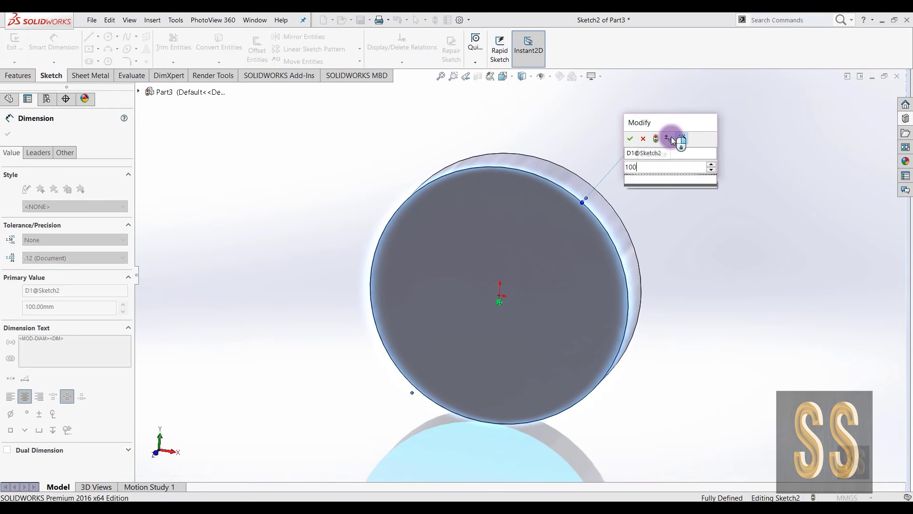
key(Return)
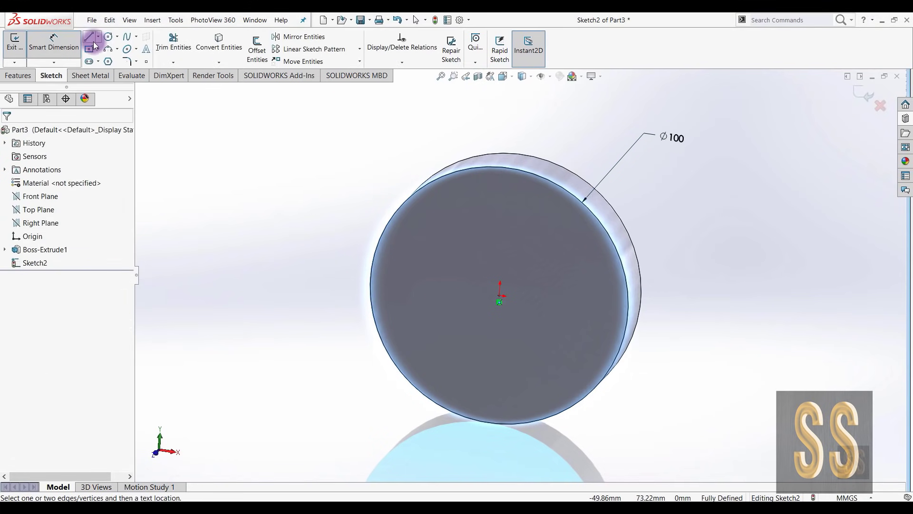
Create the helix from the circle, defined by Height and Revolution
click(15, 42)
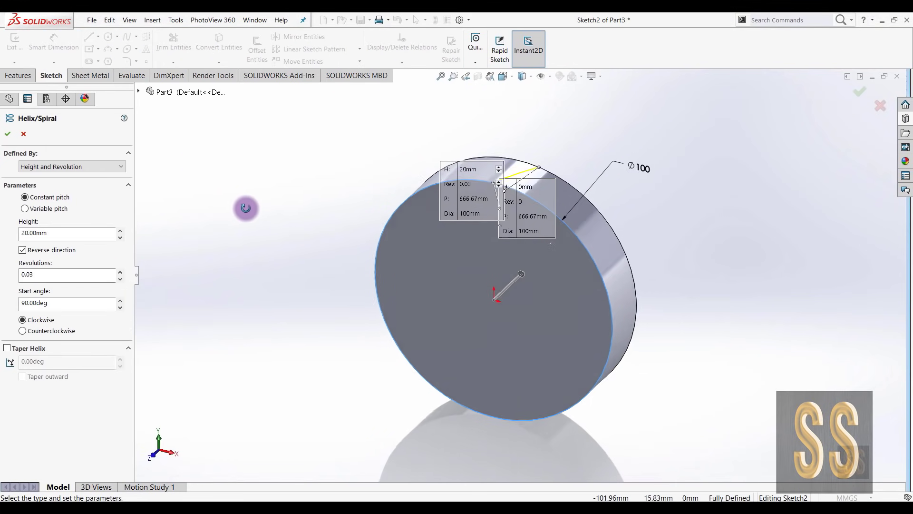
scroll(636, 175, down, 3)
scroll(567, 216, down, 3)
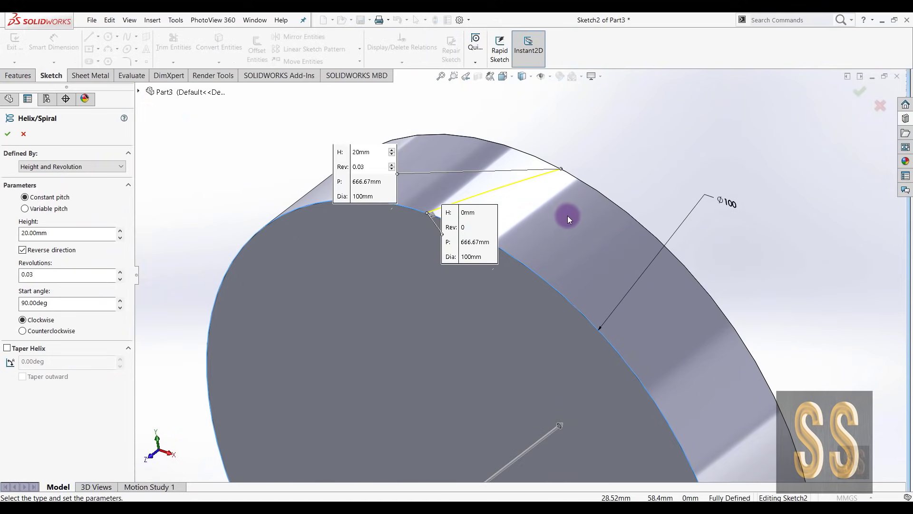
middle_drag(567, 215, 273, 277)
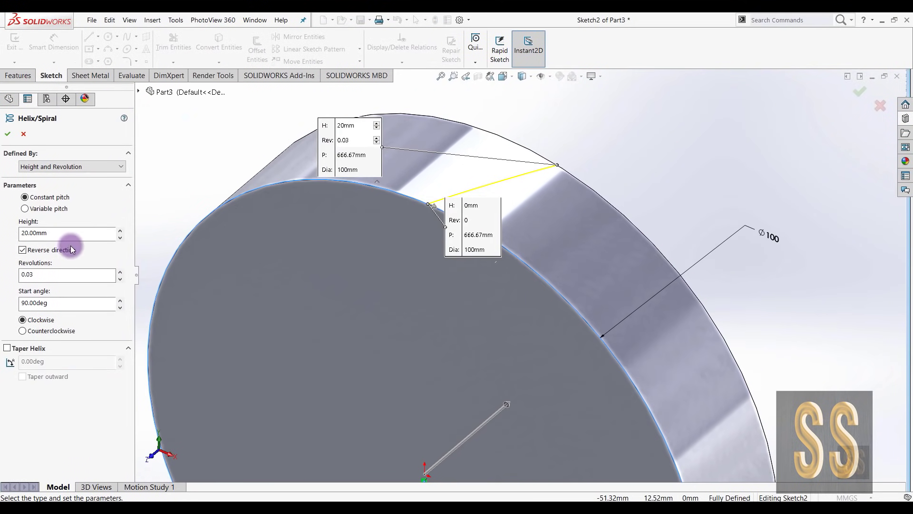
click(92, 169)
click(76, 184)
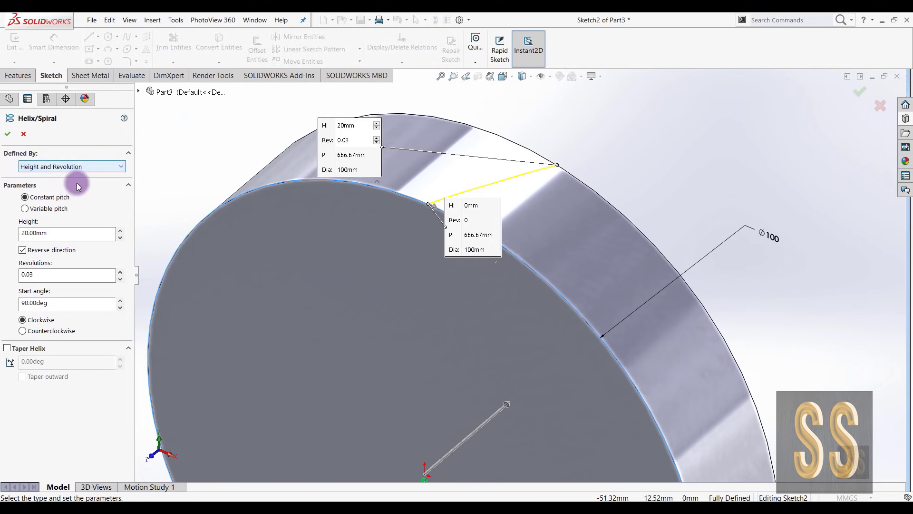
click(94, 168)
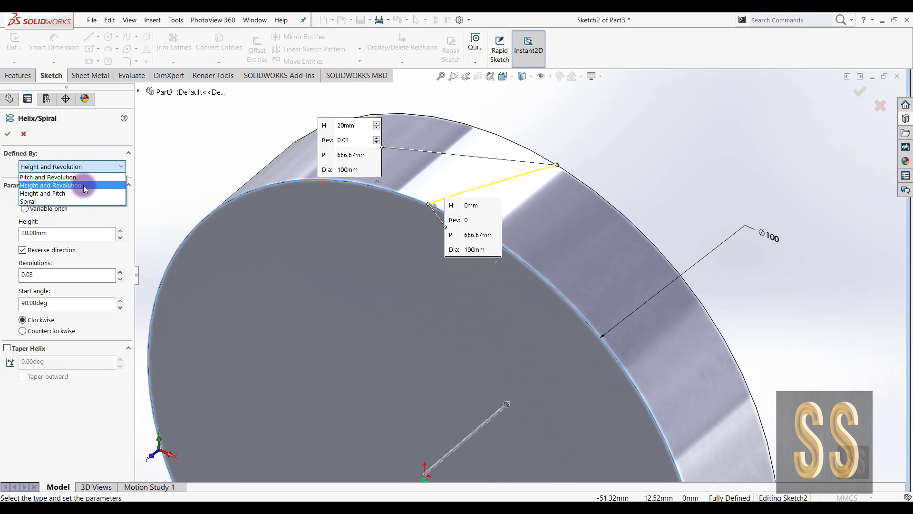
click(89, 166)
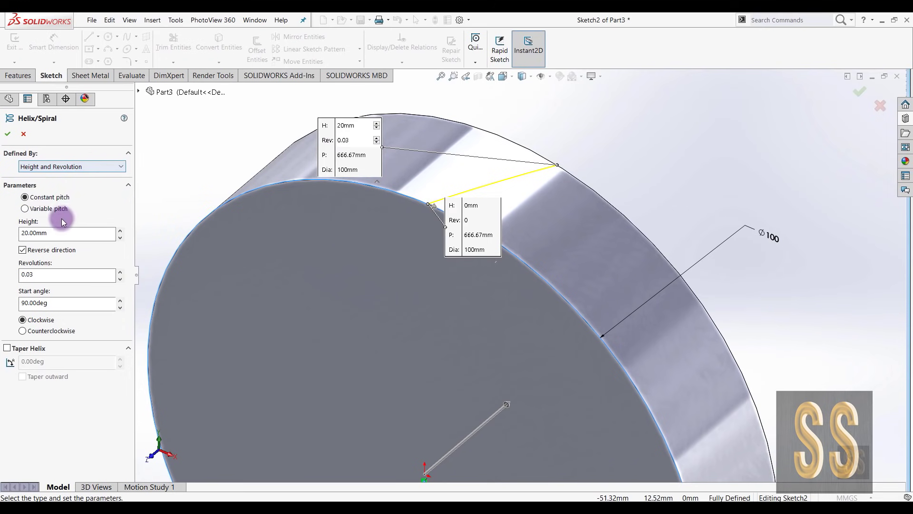
Set the helix to 20 mm height, 0.03 revolutions, 90° start, reversed and clockwise
click(53, 237)
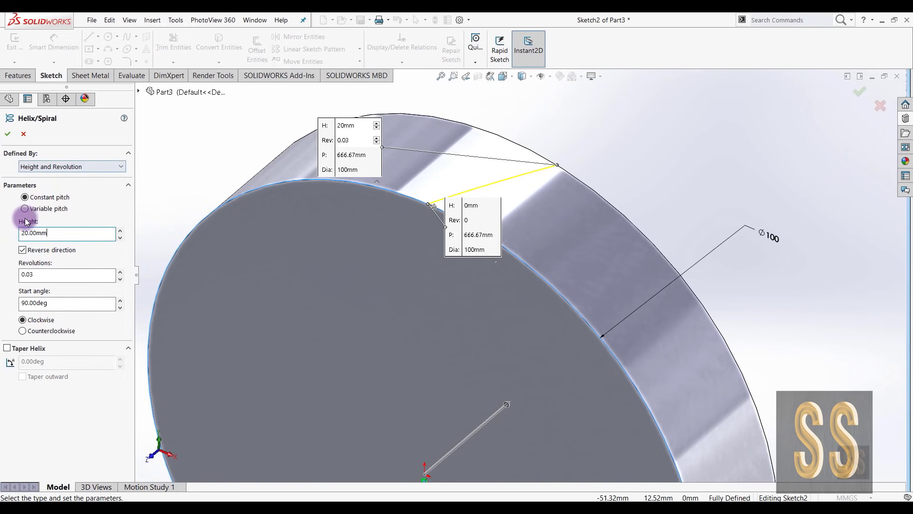
click(22, 250)
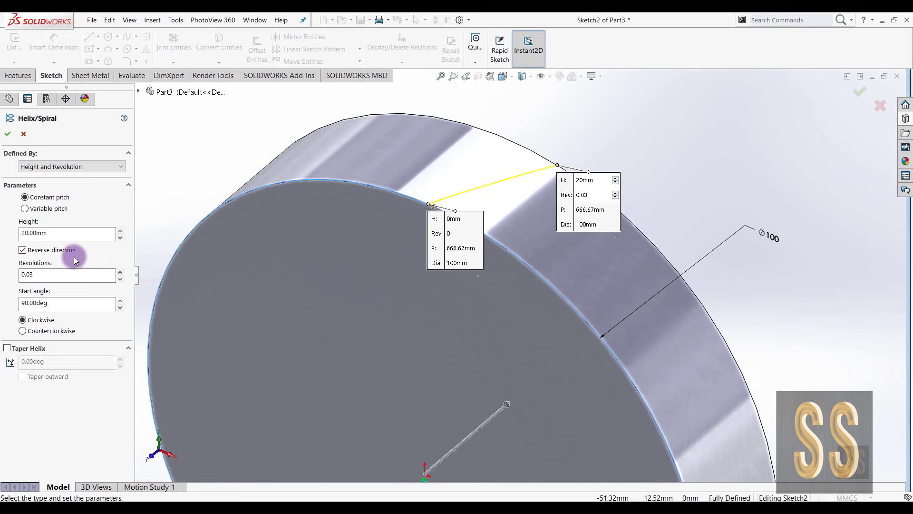
click(22, 319)
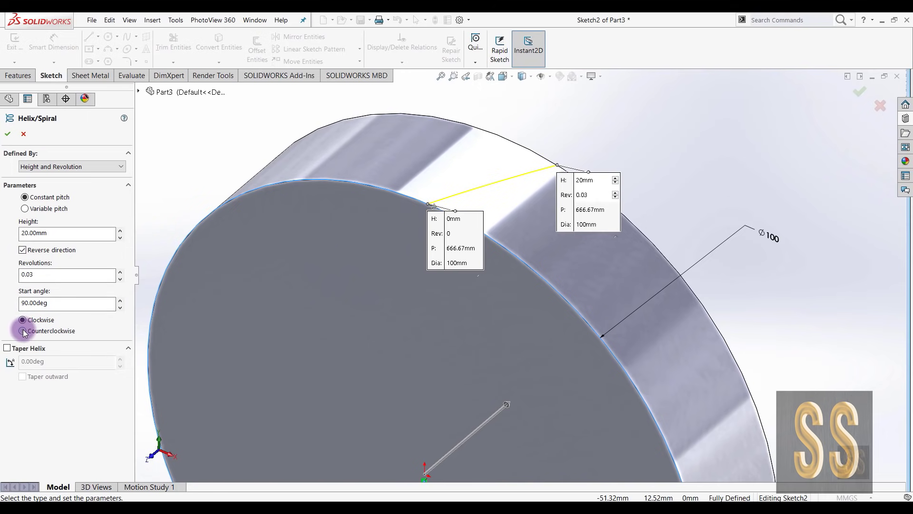
click(10, 137)
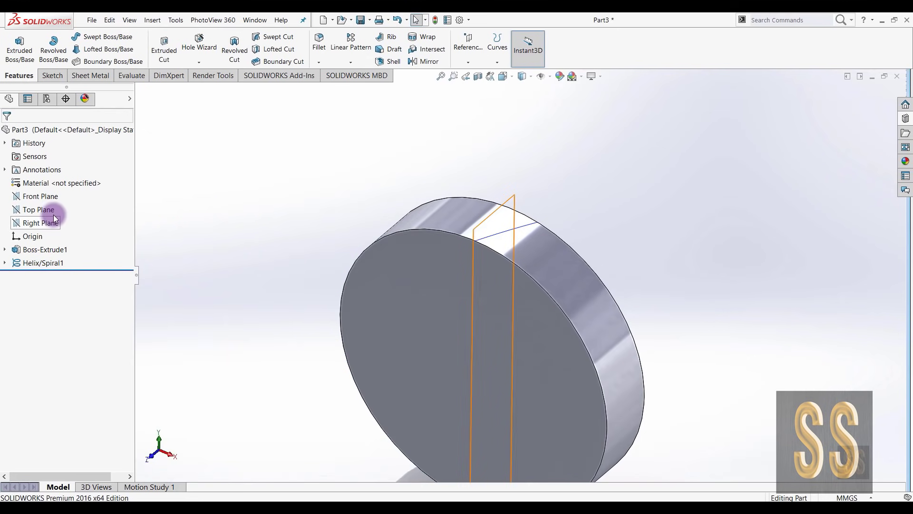
Start a sketch on the disc's front face, view it Normal To, and add a vertical centerline
click(413, 292)
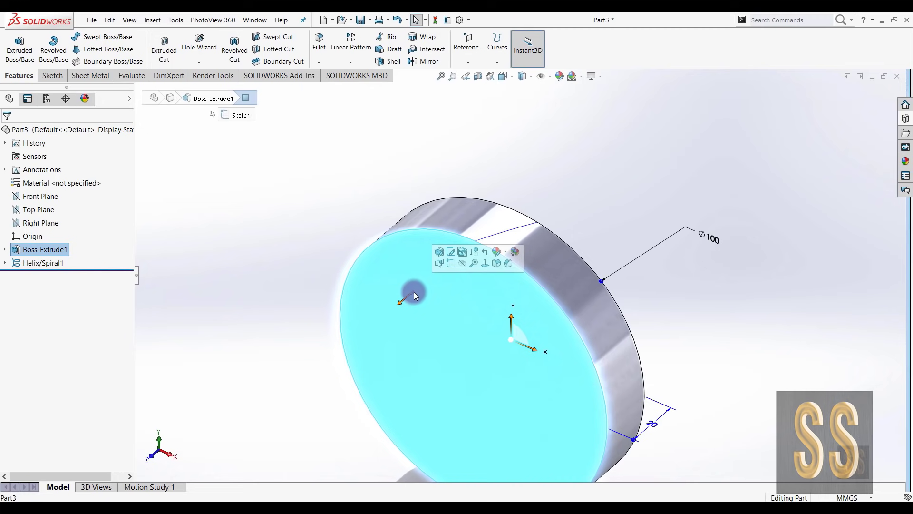
click(450, 264)
right_click(54, 250)
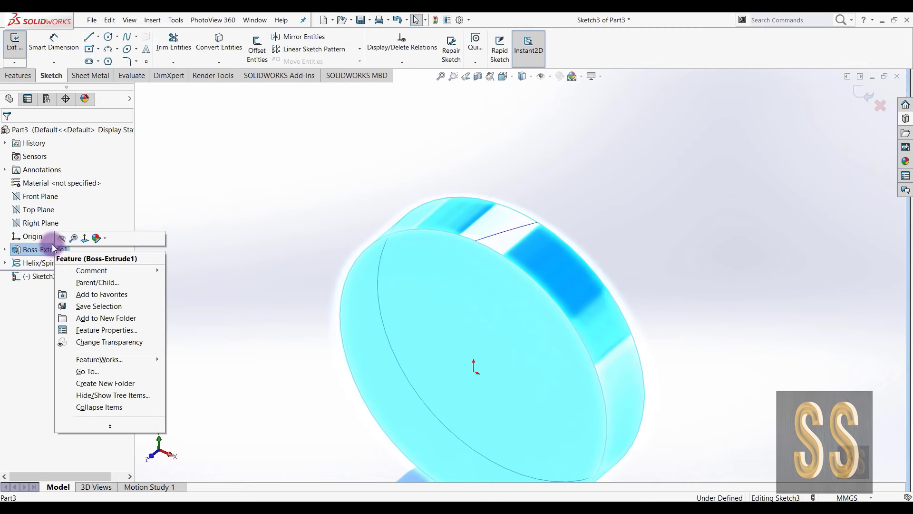
click(83, 240)
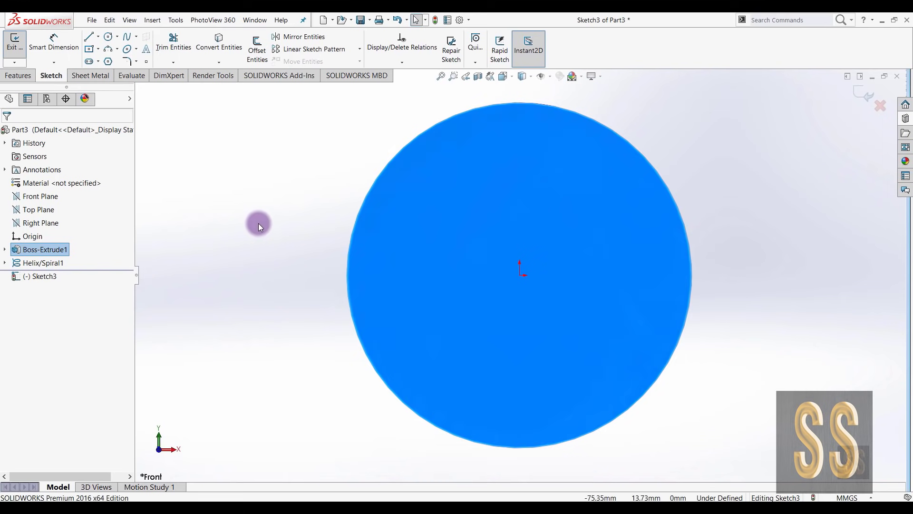
click(98, 36)
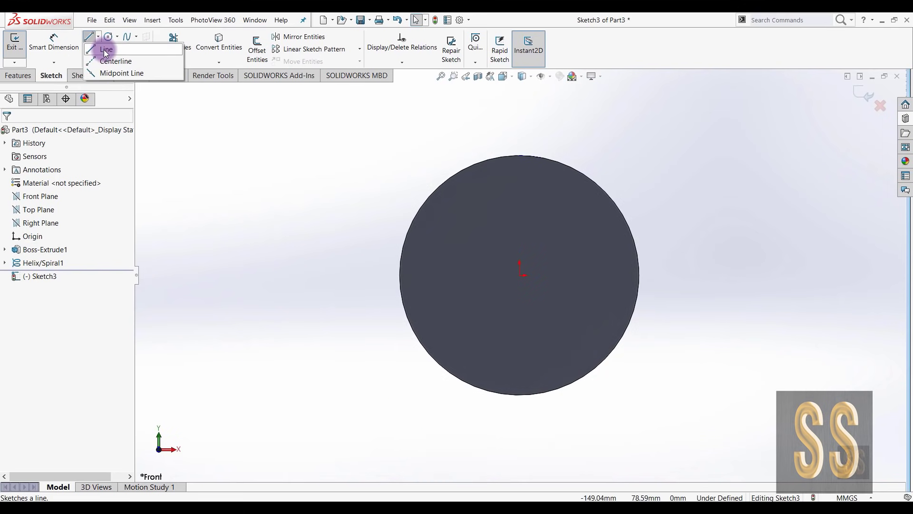
click(107, 59)
drag(519, 126, 520, 423)
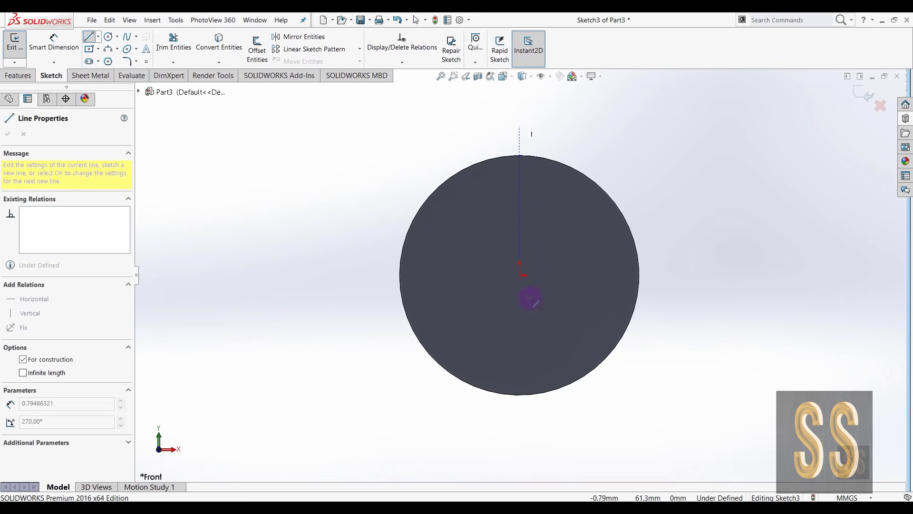
key(Escape)
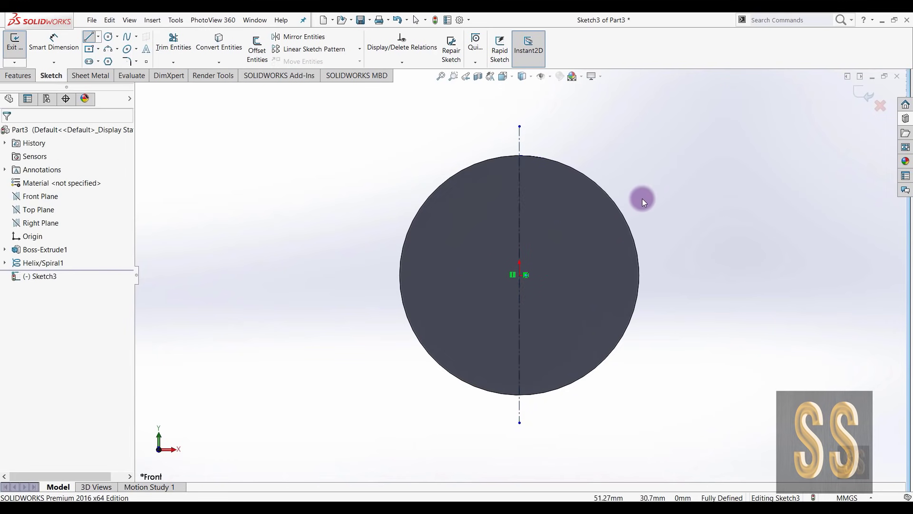
Draw a circle of about 40 mm radius centred on the origin
scroll(642, 199, down, 1)
scroll(534, 144, down, 1)
scroll(641, 289, up, 2)
scroll(641, 289, down, 1)
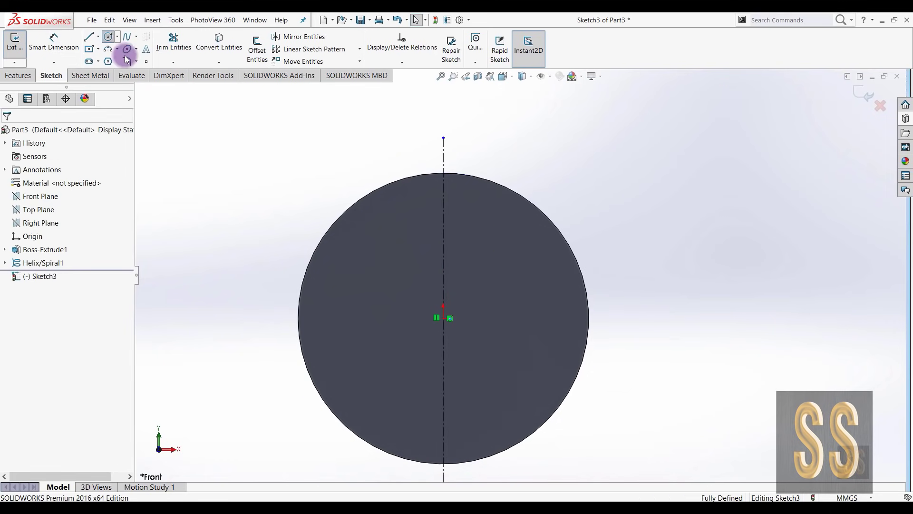
click(109, 37)
click(443, 318)
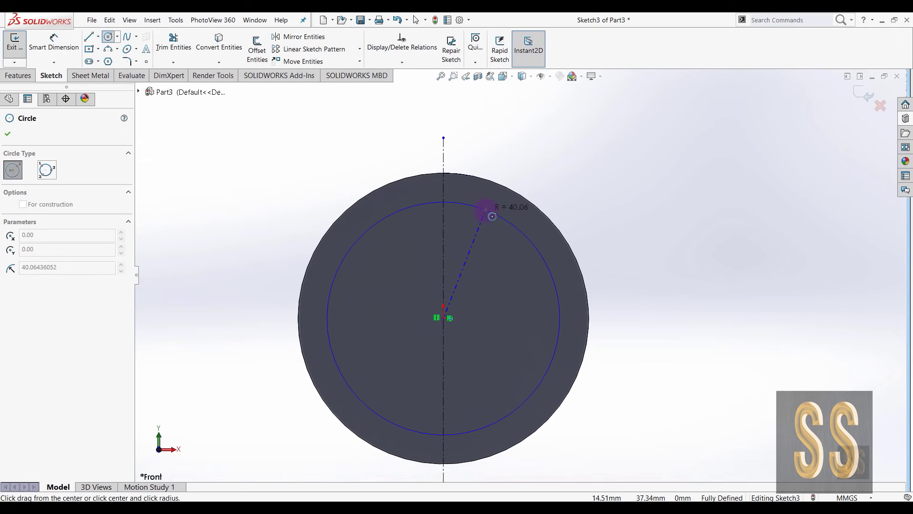
click(492, 216)
scroll(490, 218, down, 1)
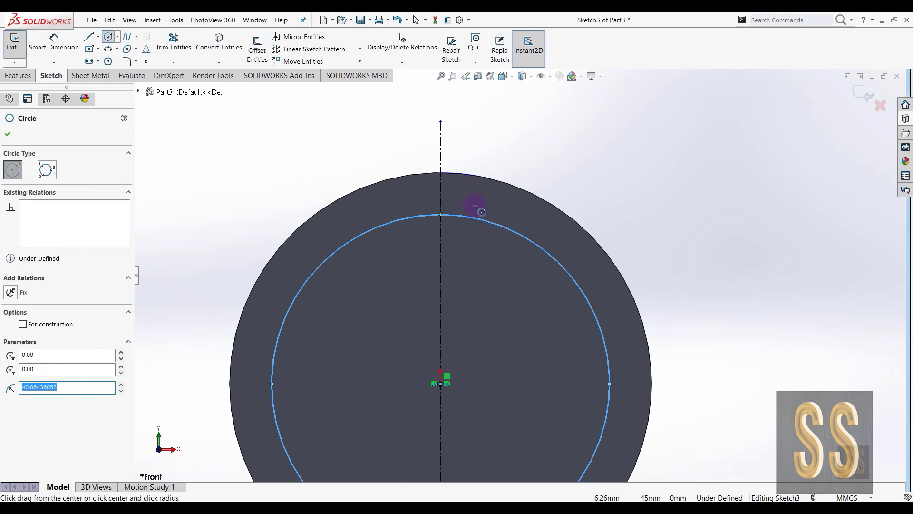
scroll(491, 223, down, 1)
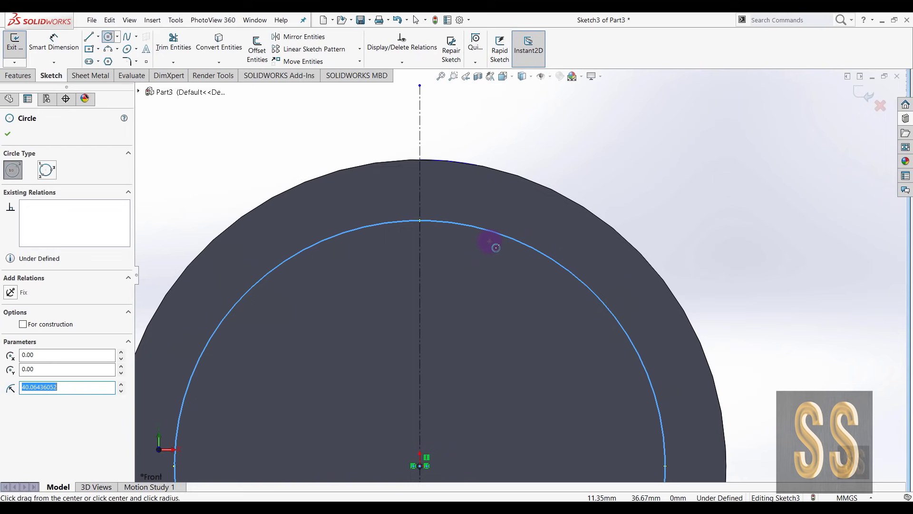
scroll(483, 231, down, 1)
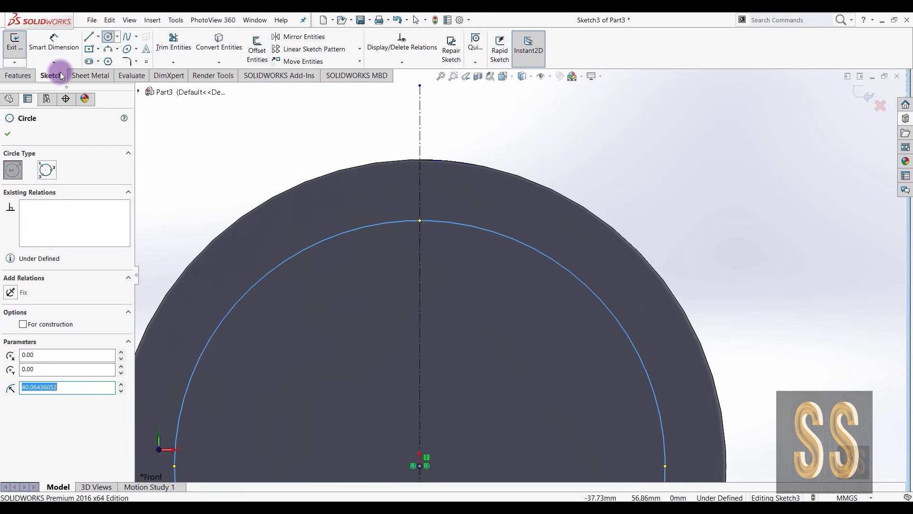
Draw two horizontal lines leftward from the centerline, a long upper one and a short lower one
click(89, 37)
scroll(404, 147, down, 1)
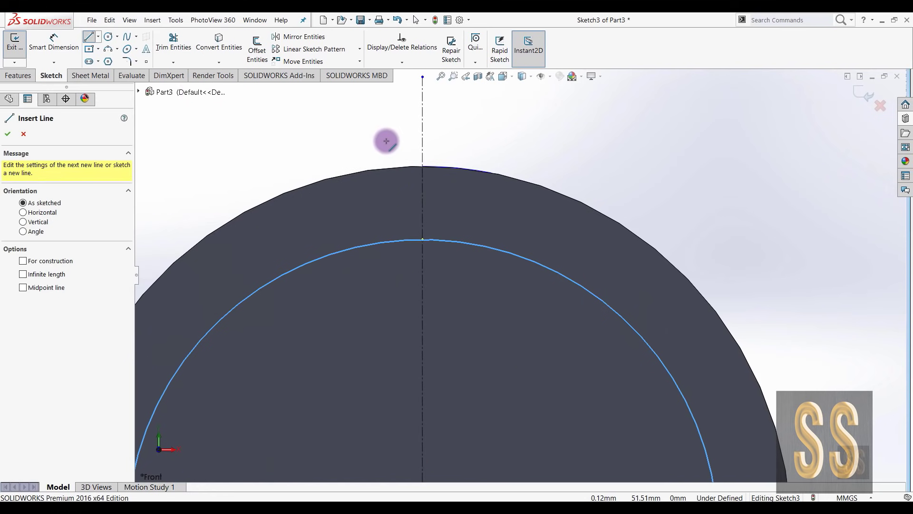
scroll(381, 152, down, 1)
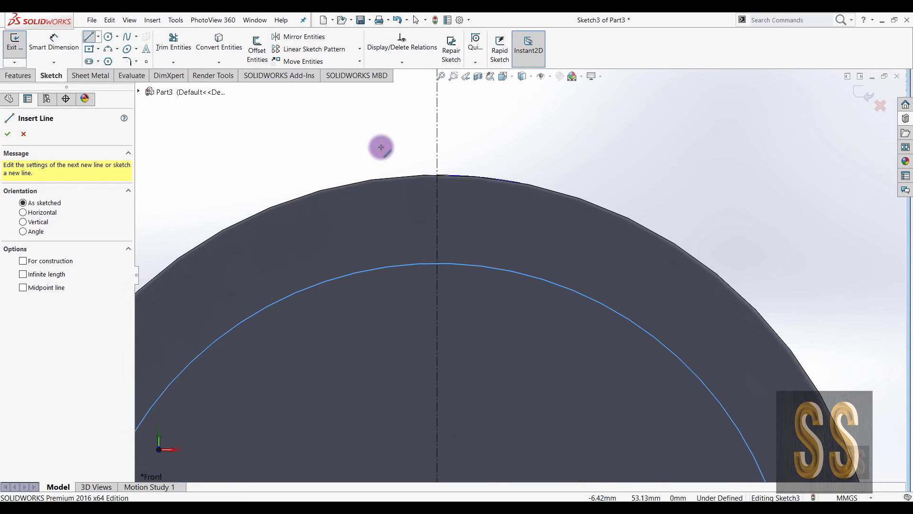
click(437, 138)
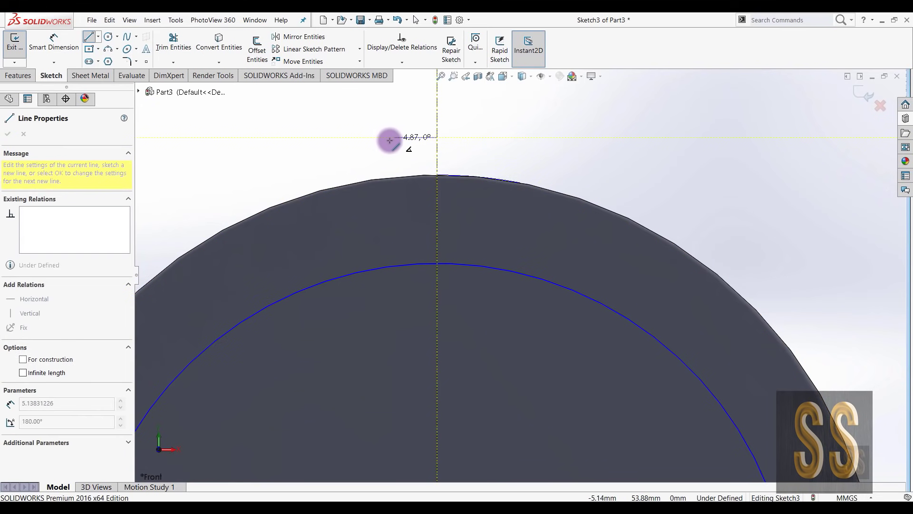
double_click(373, 137)
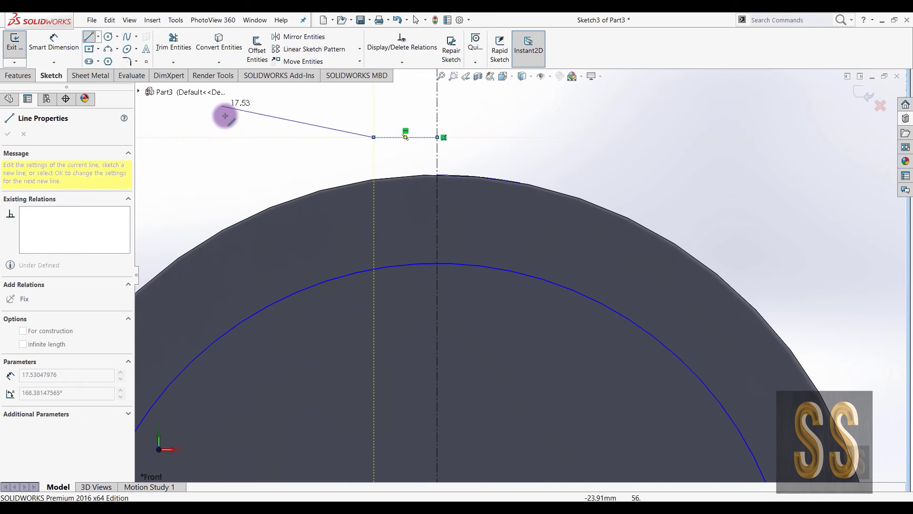
key(Escape)
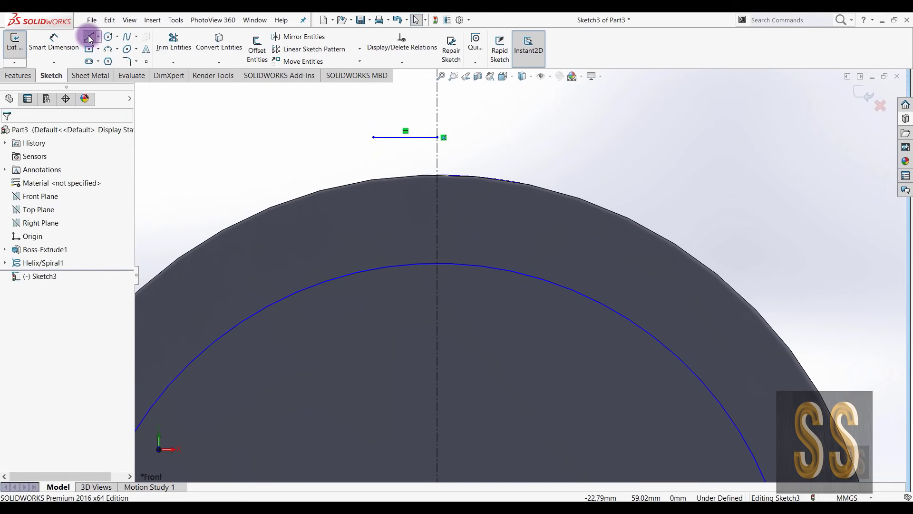
click(90, 39)
click(421, 233)
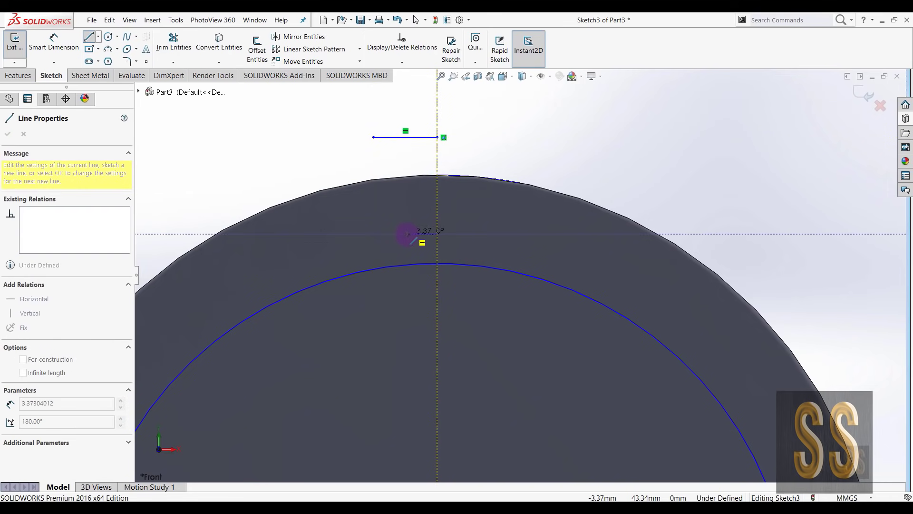
click(406, 233)
click(88, 37)
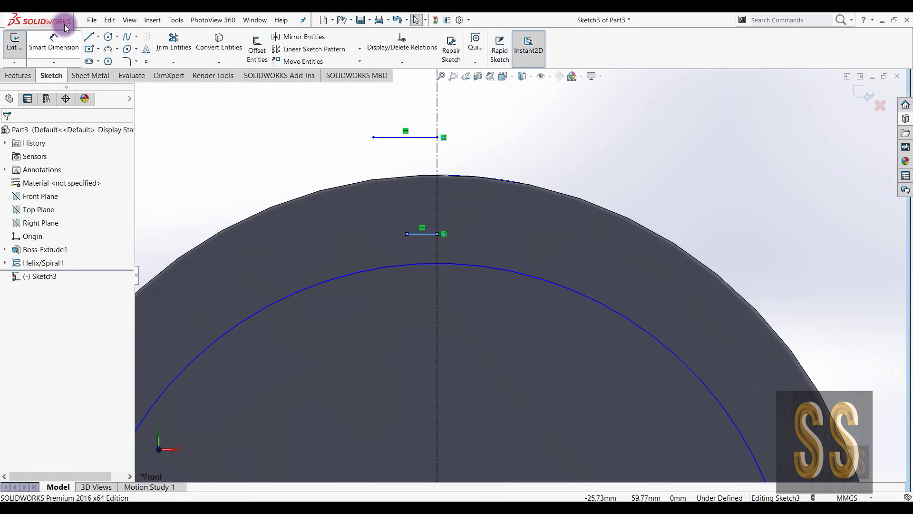
Join the two lines' left ends with a 3-point arc
click(107, 50)
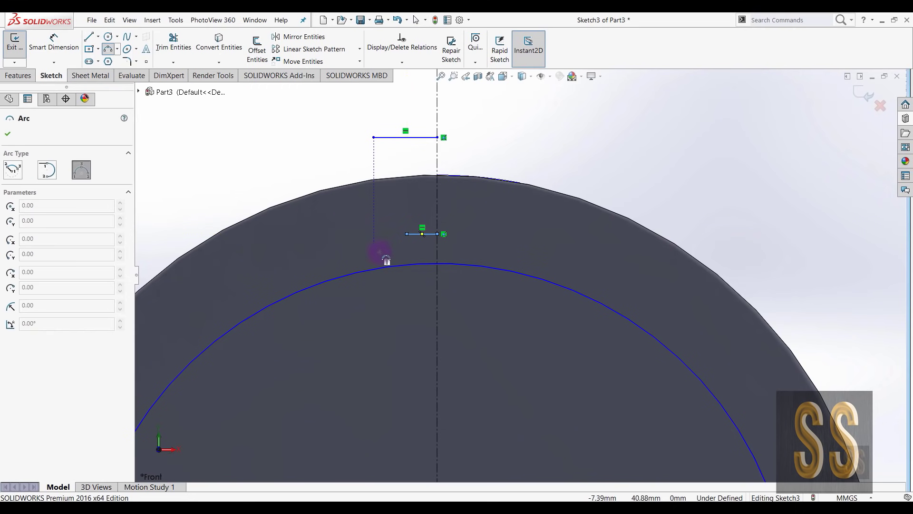
click(407, 234)
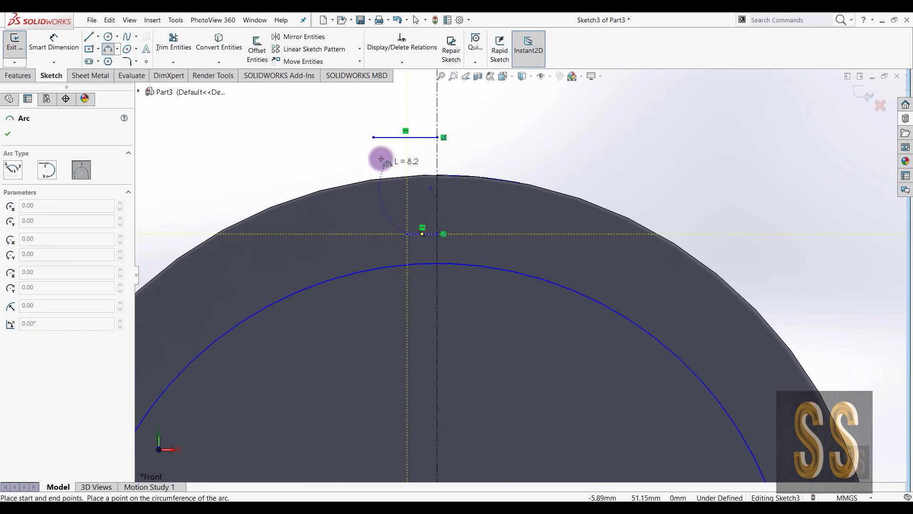
click(374, 137)
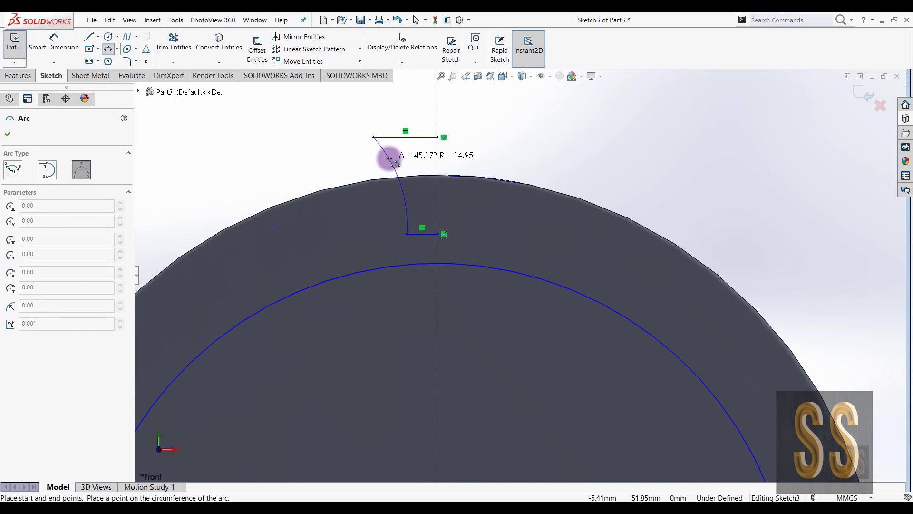
click(390, 159)
key(Escape)
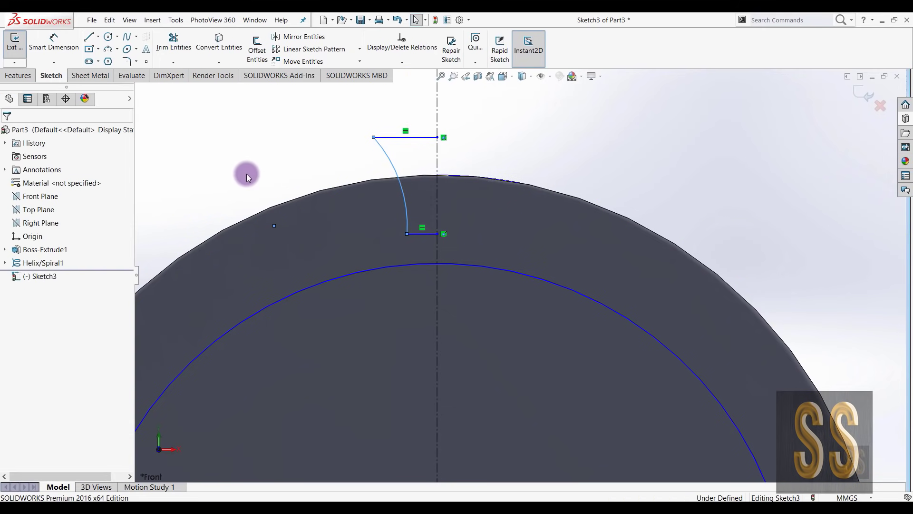
click(108, 49)
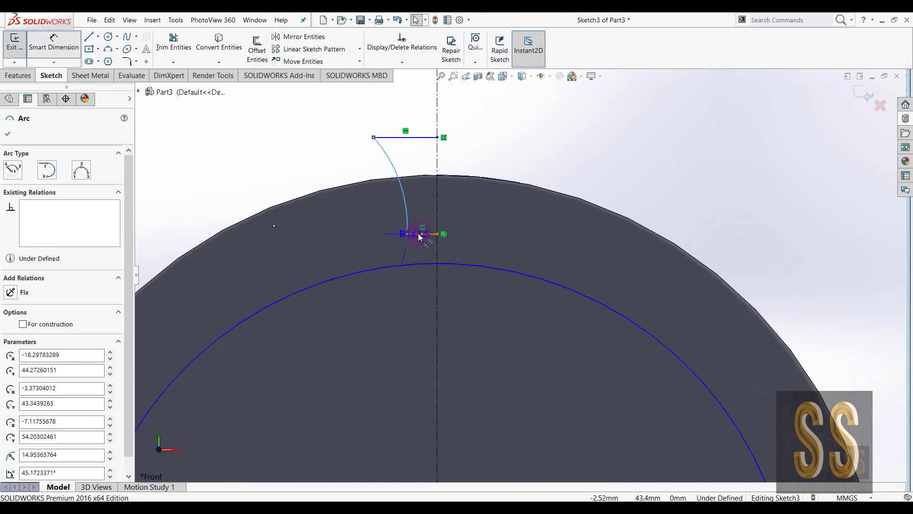
Dimension the arc to R9 and the short lower line to 2 mm
click(358, 172)
double_click(357, 172)
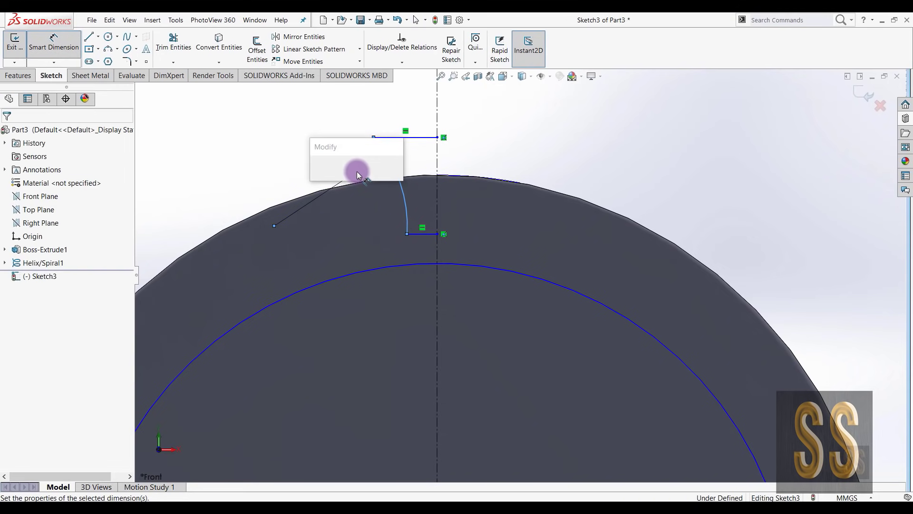
text(9)
key(Return)
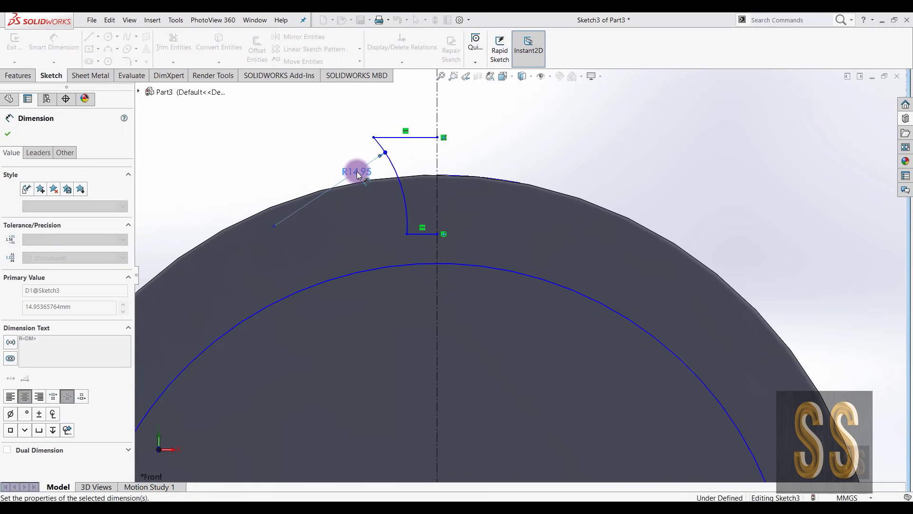
scroll(433, 230, down, 1)
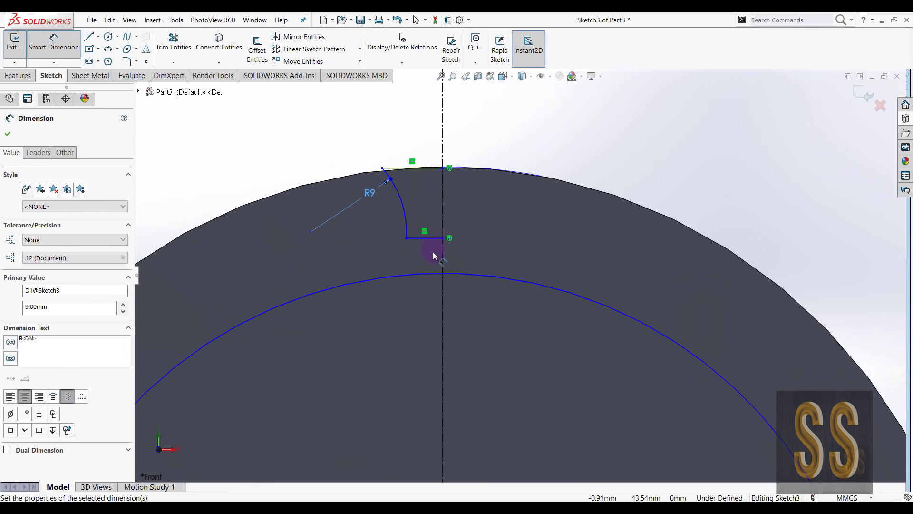
click(419, 259)
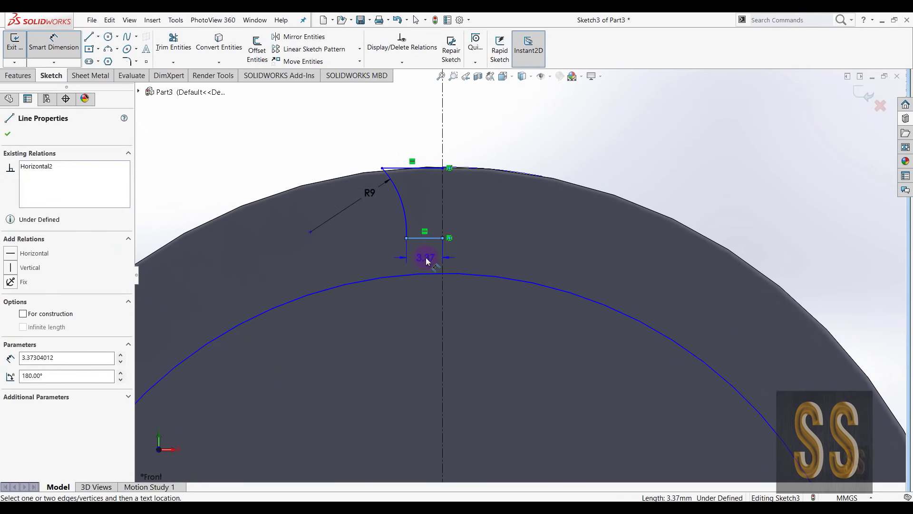
click(426, 258)
text(2mm)
key(Return)
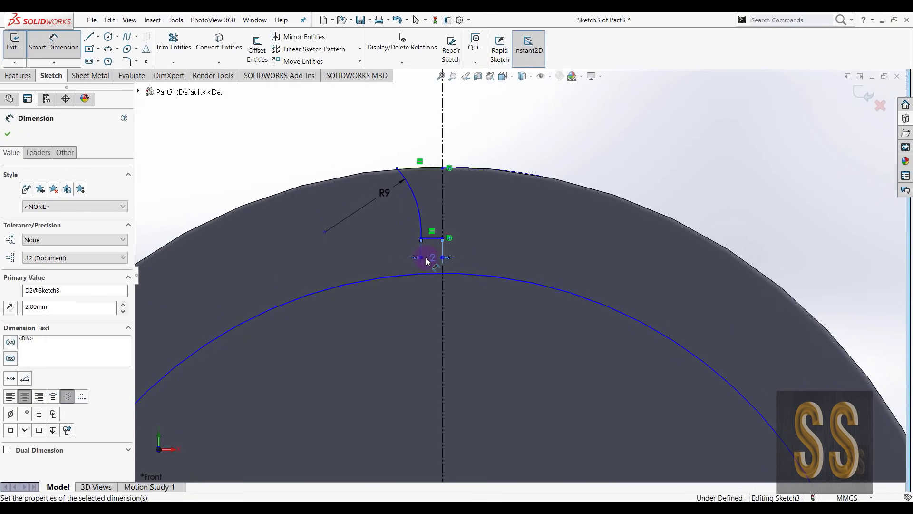
Dimension the top horizontal line to 4 mm
scroll(413, 170, down, 1)
click(412, 168)
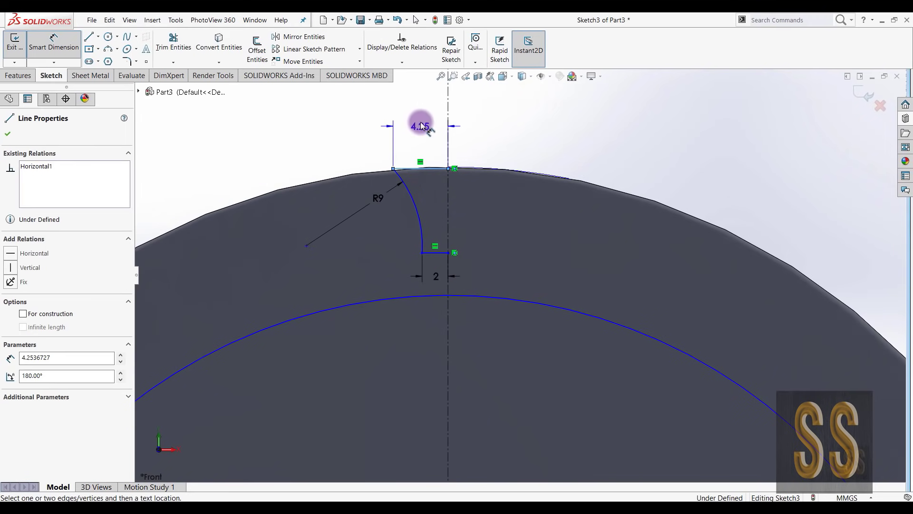
click(420, 119)
text(4.00mm)
key(Return)
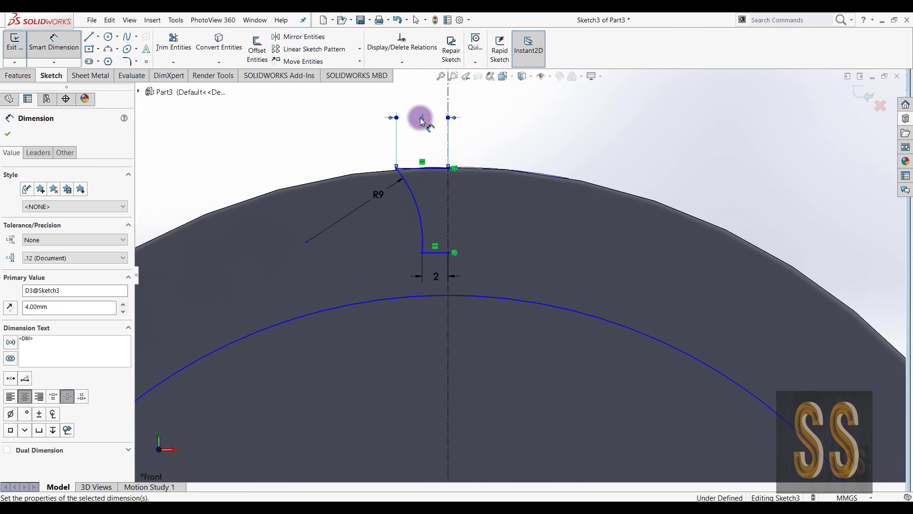
Set the top line 51 mm above the circle centre
click(439, 170)
scroll(502, 207, up, 2)
scroll(526, 244, up, 3)
scroll(502, 380, up, 1)
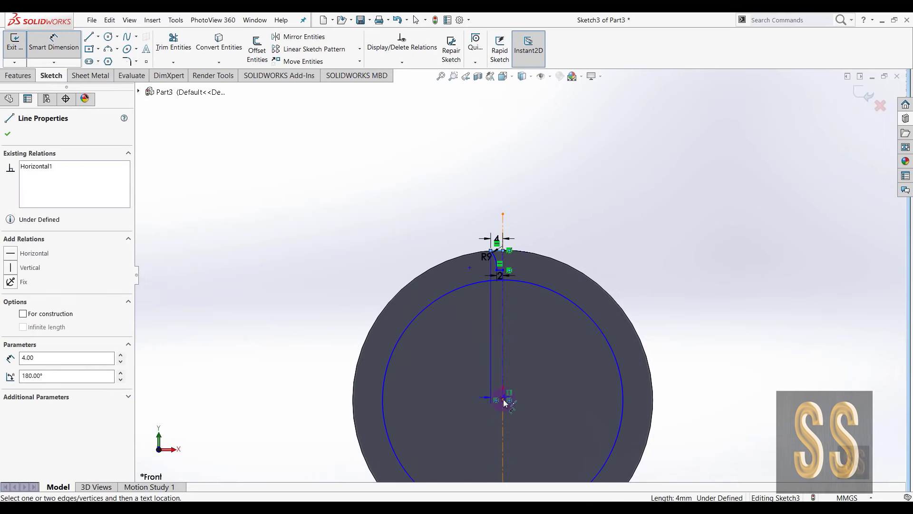
click(504, 401)
click(667, 311)
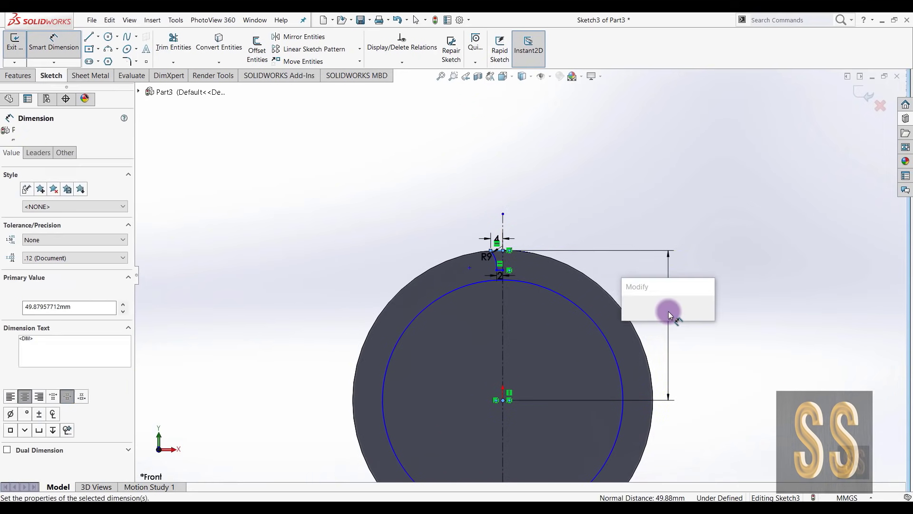
text(51)
key(Return)
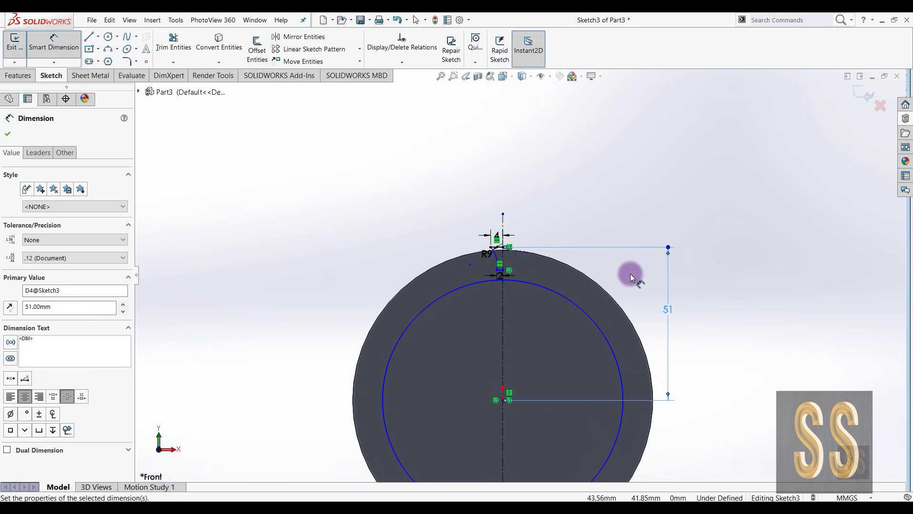
Zoom around the sketch and pick the inner circle for a diameter dimension
scroll(533, 286, down, 2)
scroll(477, 279, down, 2)
scroll(501, 382, up, 2)
scroll(512, 422, up, 1)
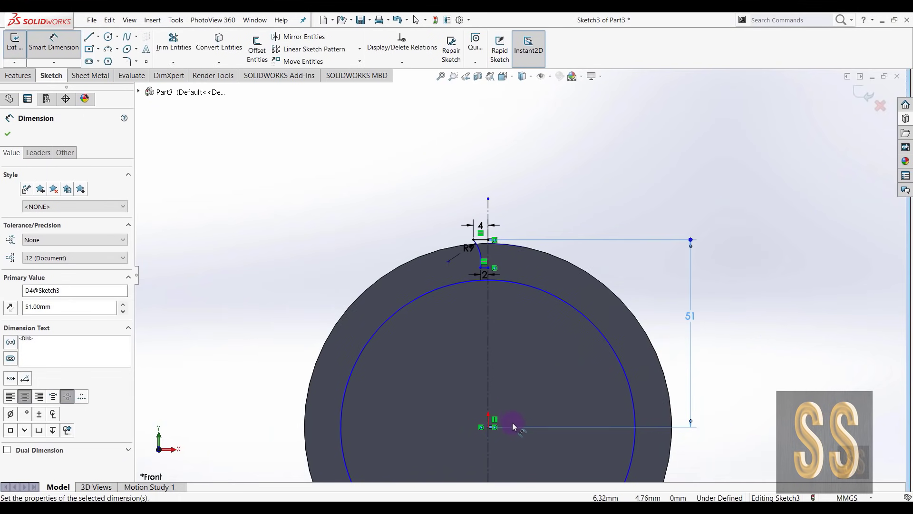
scroll(490, 423, down, 1)
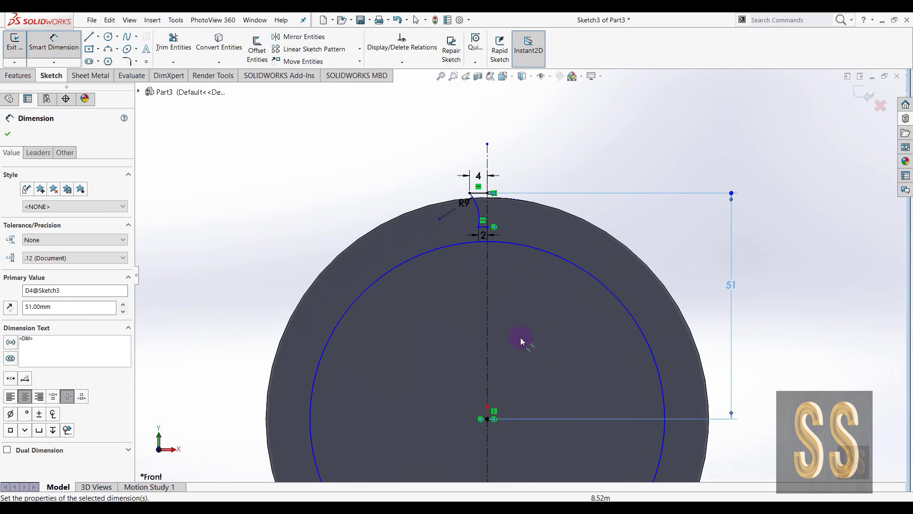
scroll(517, 247, down, 1)
scroll(495, 238, down, 1)
scroll(488, 236, down, 1)
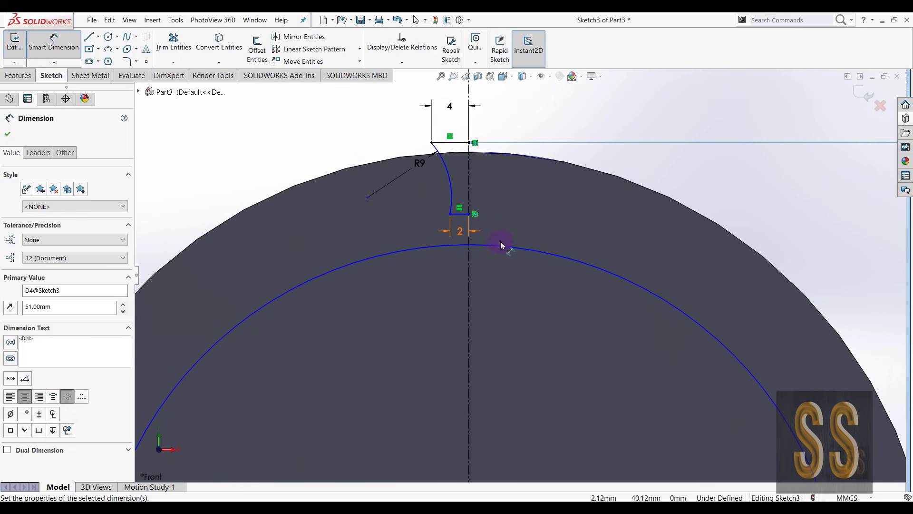
click(498, 250)
scroll(497, 251, up, 1)
scroll(549, 264, up, 1)
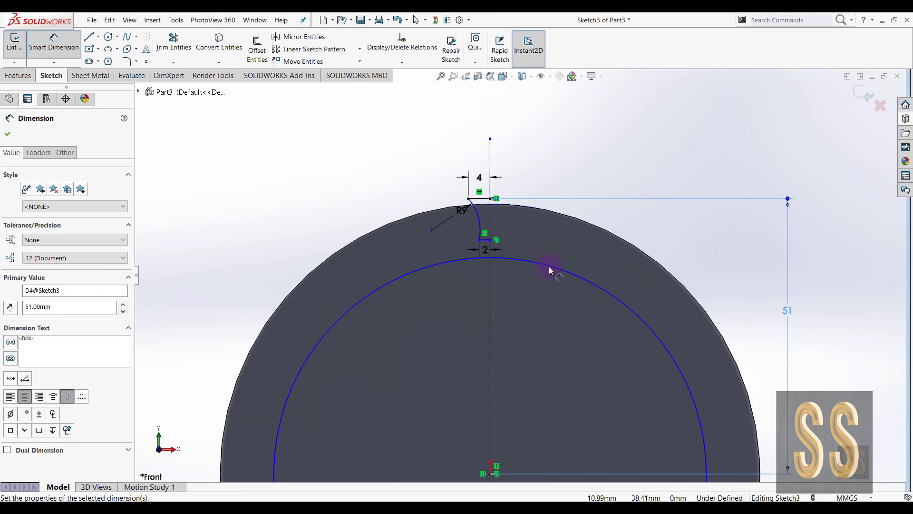
Place the inner circle's diameter dimension, entering 45 then correcting it to 90 mm
click(755, 144)
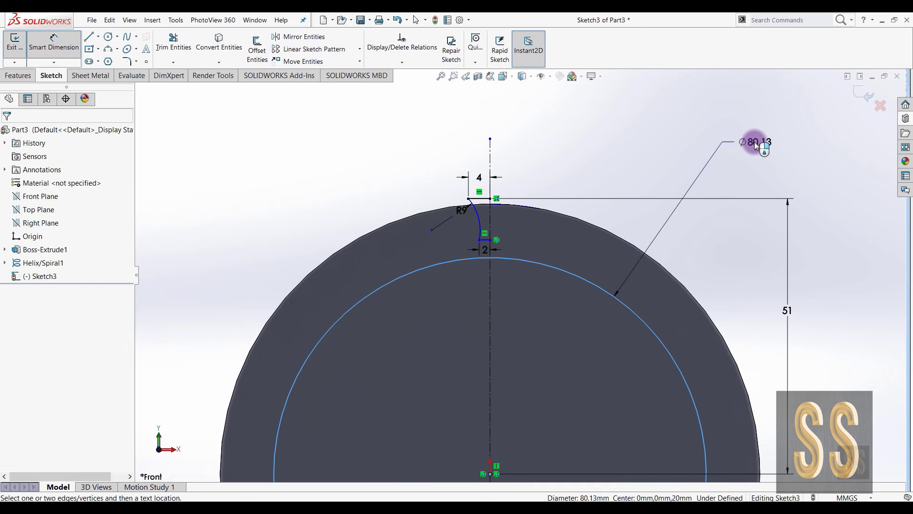
text(45)
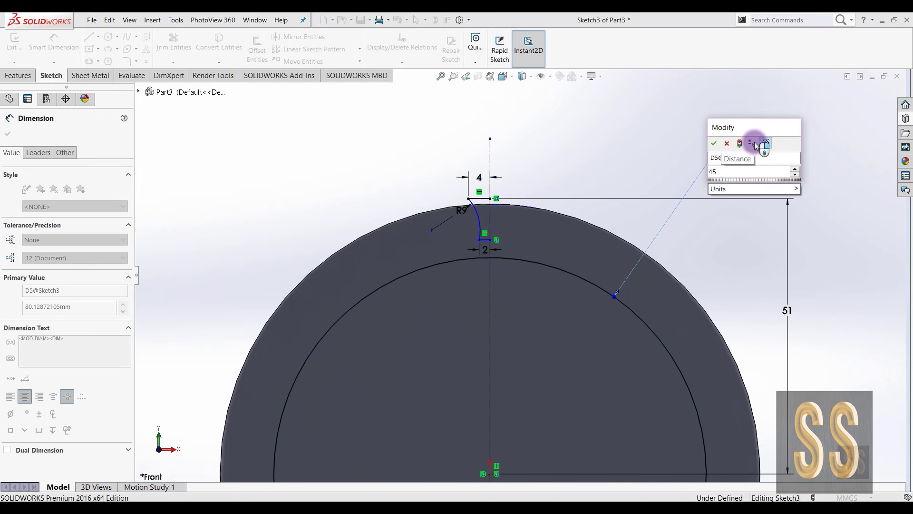
key(Return)
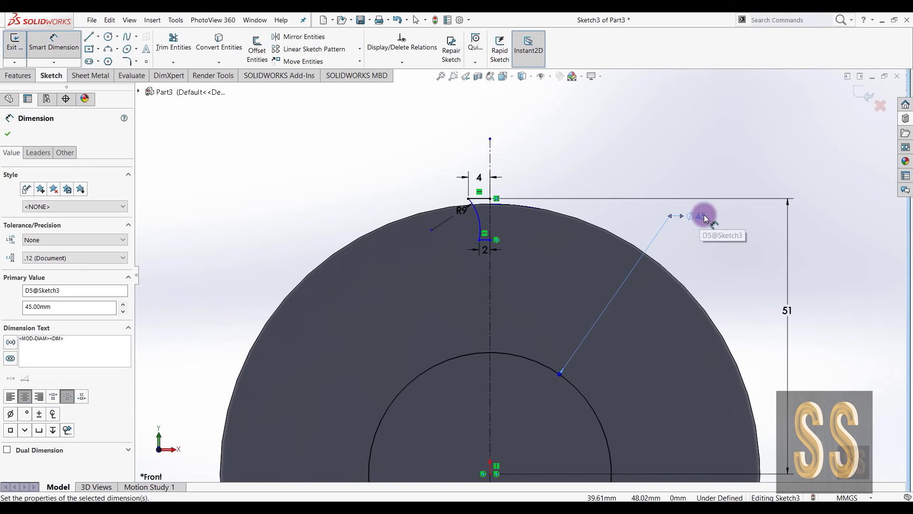
double_click(704, 218)
text(9)
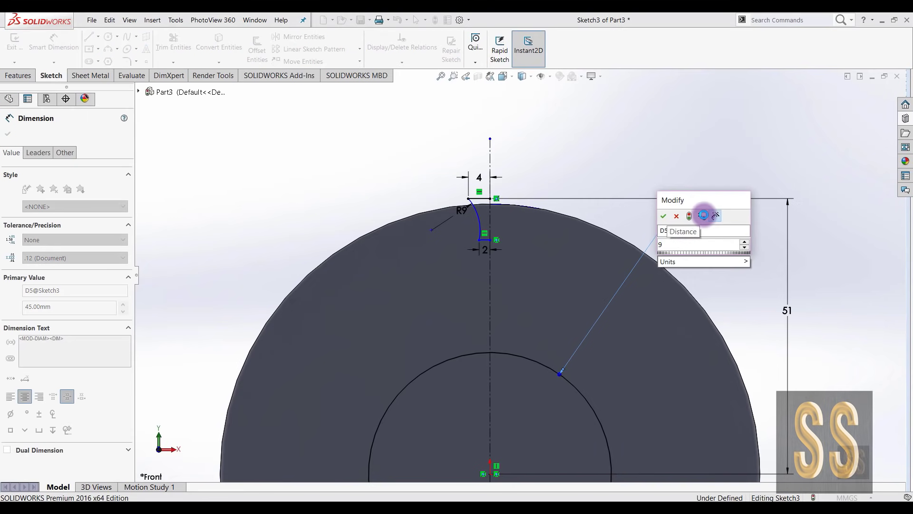
text(0)
key(Return)
scroll(485, 248, down, 3)
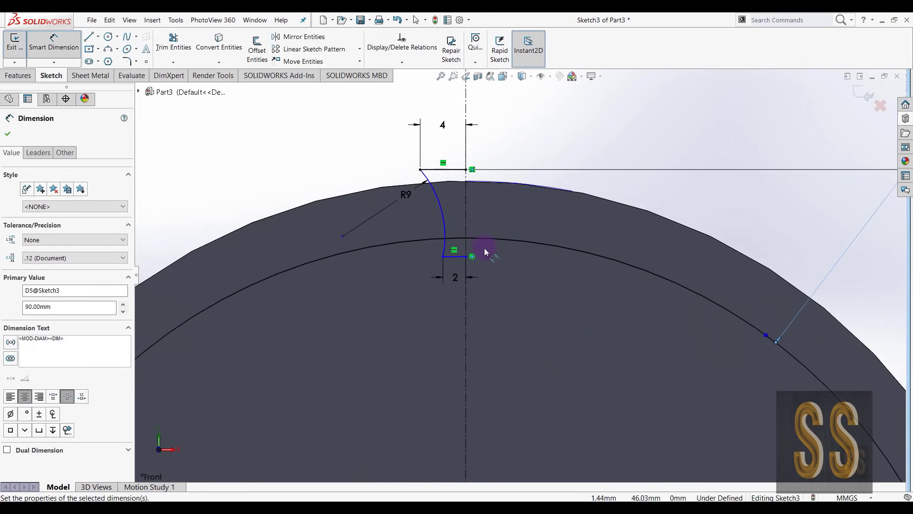
scroll(486, 251, down, 2)
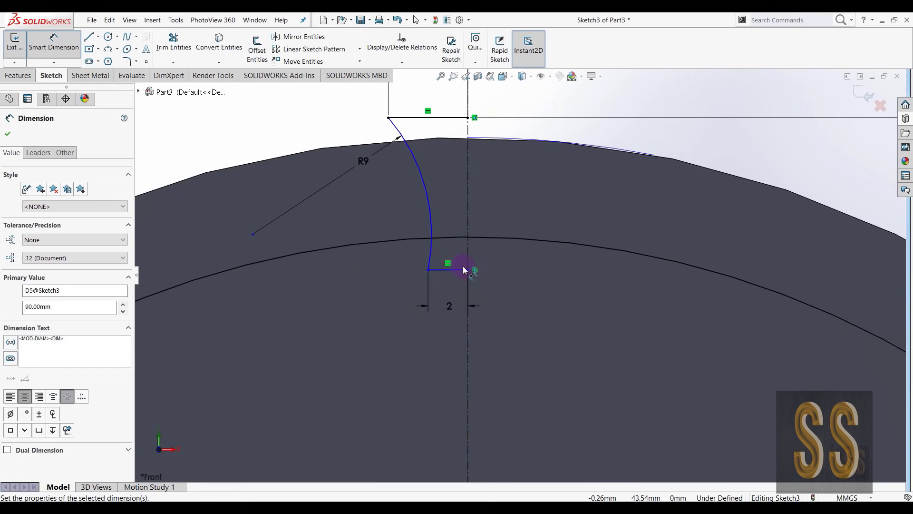
Delete the short bottom line and drag the arc's lower end onto the Ø90 circle
click(442, 278)
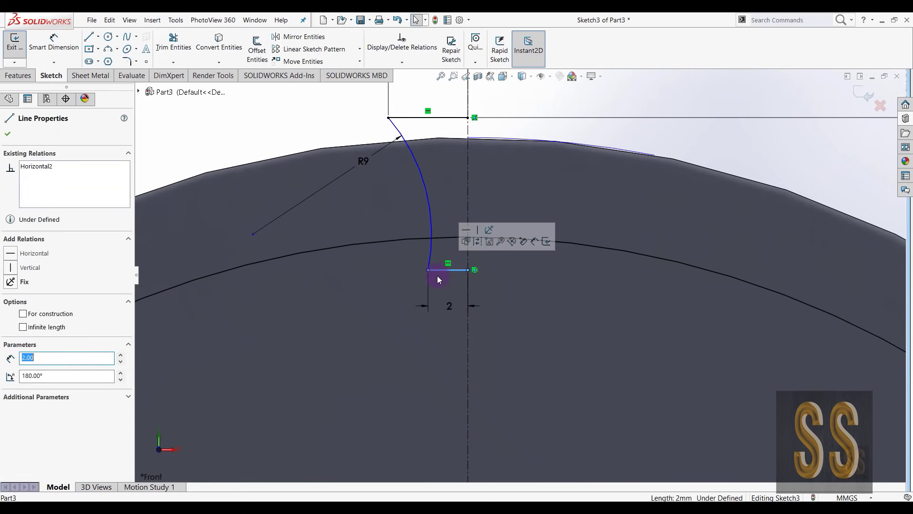
key(Delete)
drag(428, 271, 435, 241)
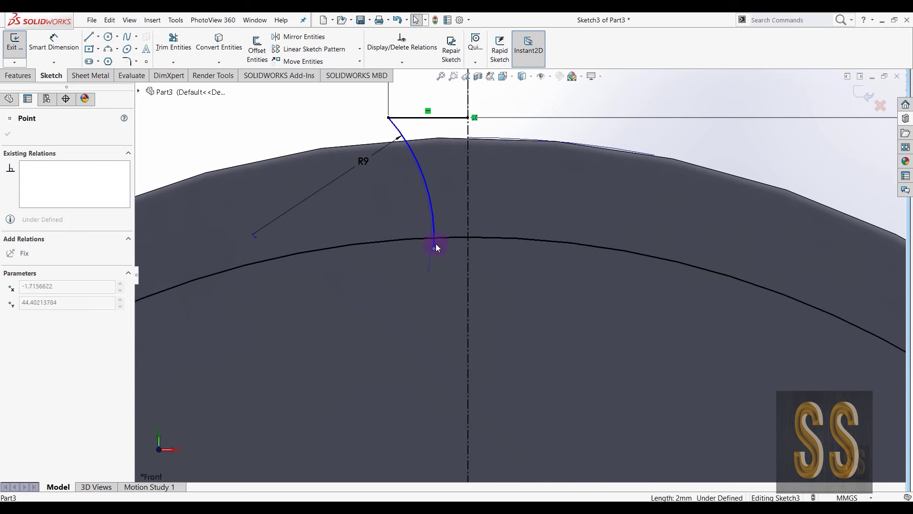
click(666, 130)
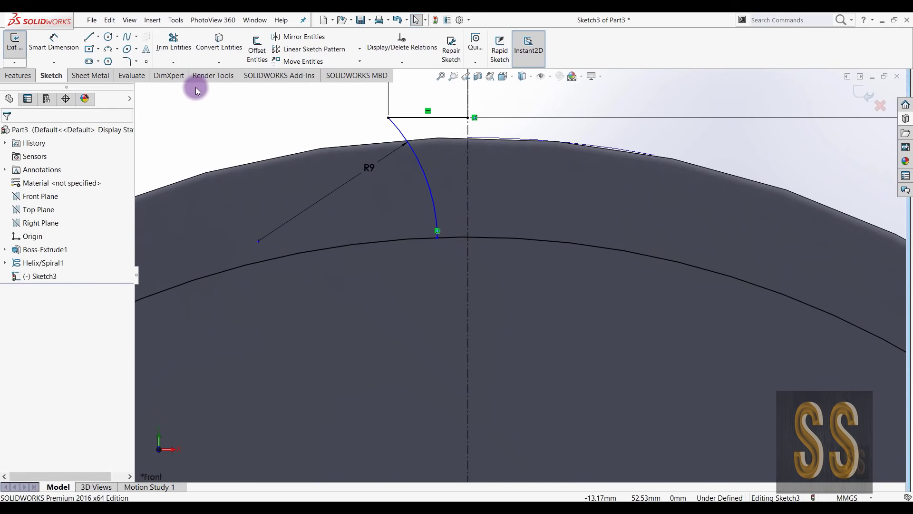
Dimension the arc endpoint 2 mm from the centerline
click(54, 49)
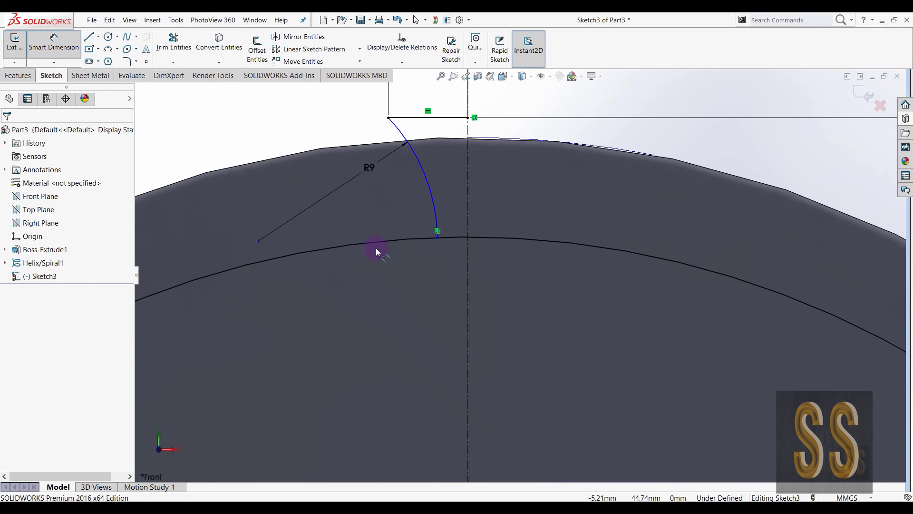
click(468, 260)
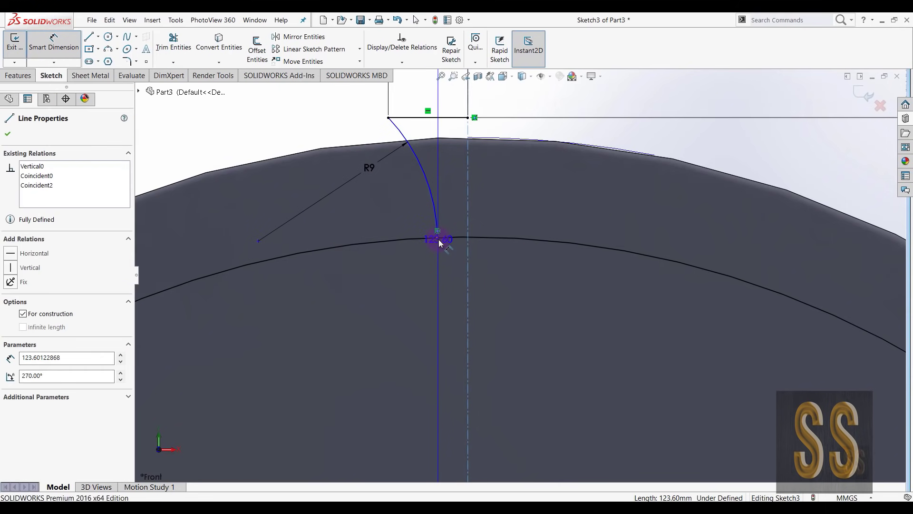
click(438, 239)
click(449, 272)
key(Return)
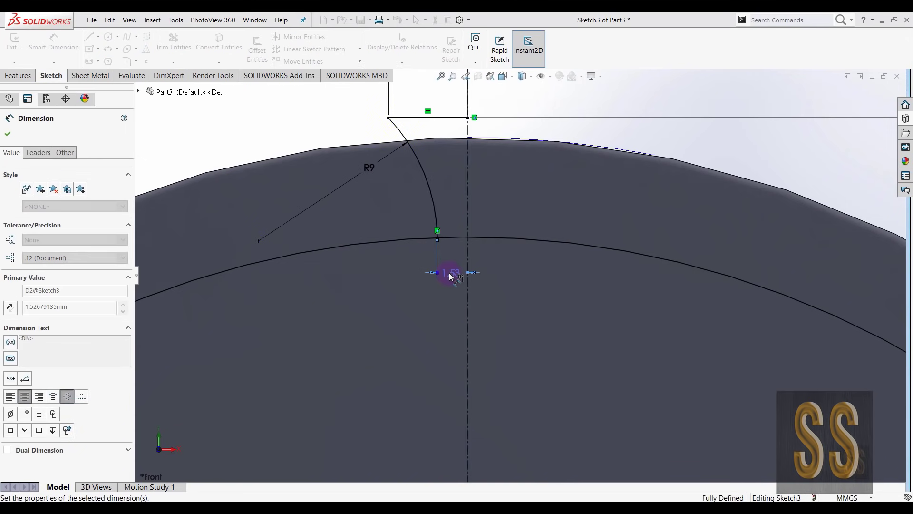
text(2)
key(Return)
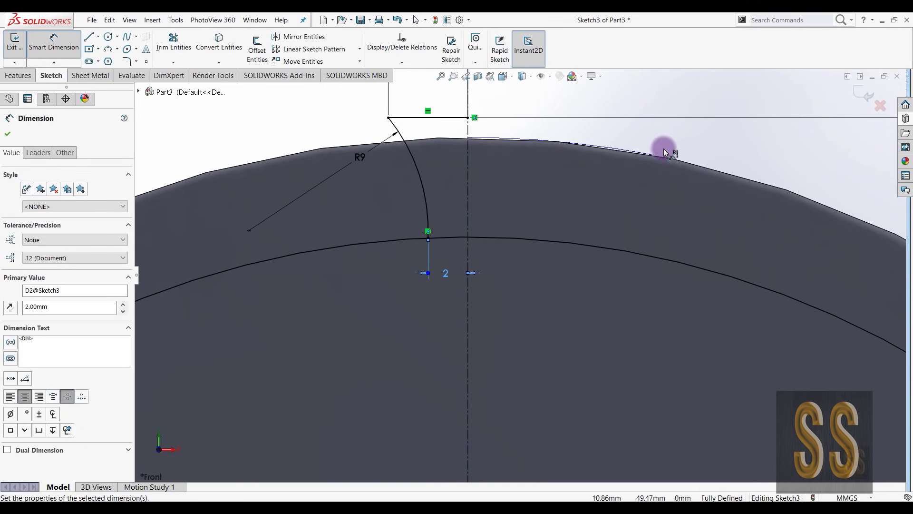
click(649, 101)
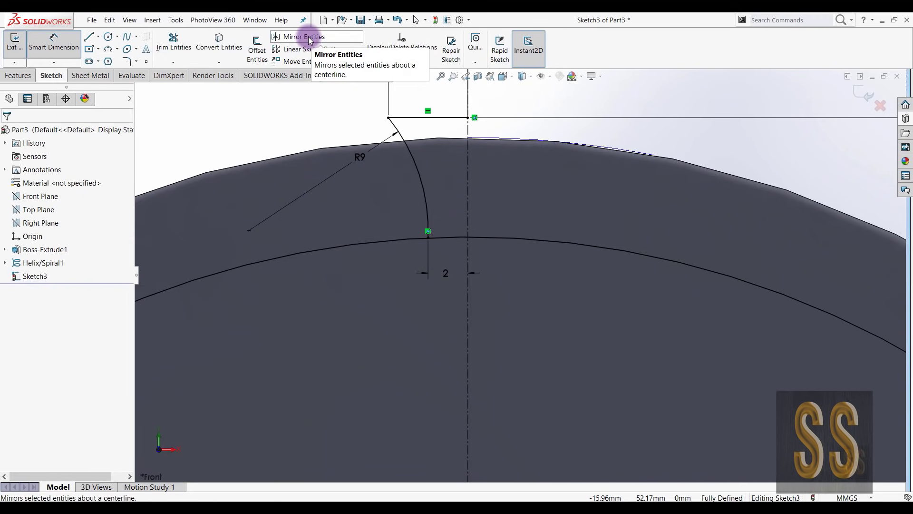
Mirror the top line and R9 arc about the vertical centreline to form the opposite flank
right_click(200, 127)
click(216, 154)
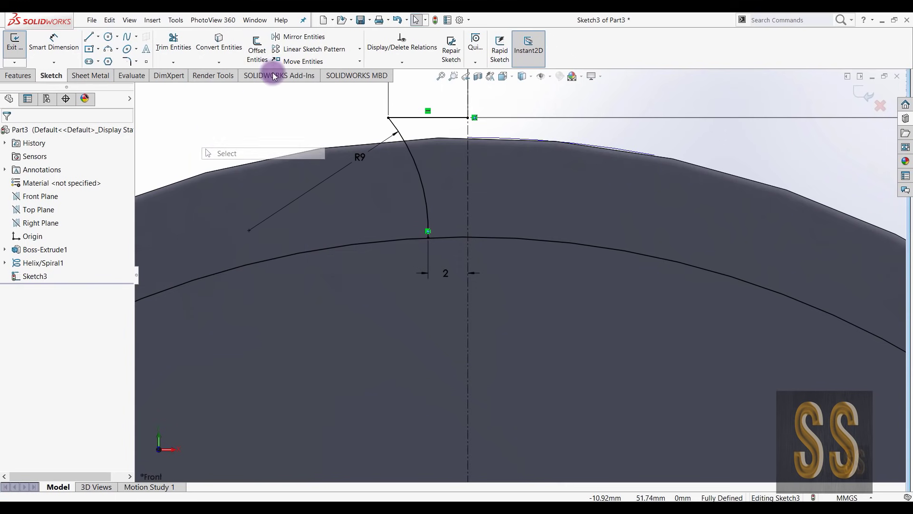
click(299, 37)
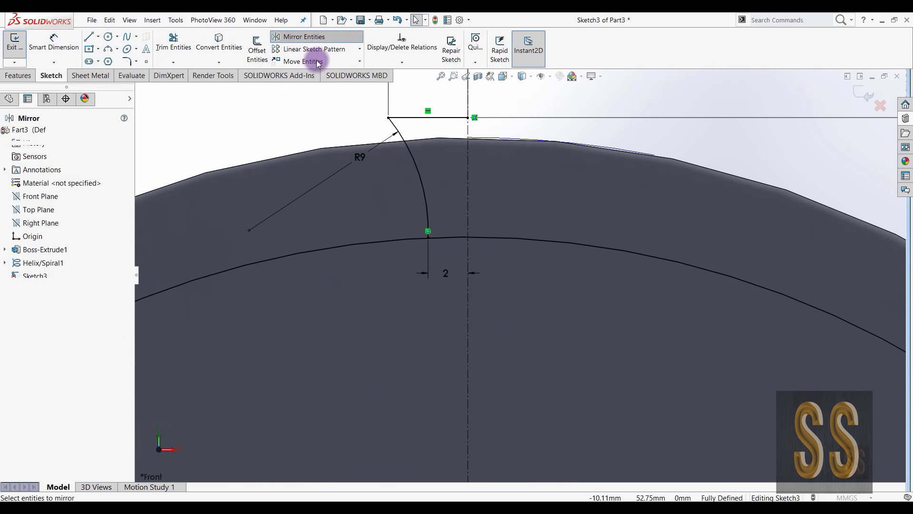
click(414, 117)
click(400, 135)
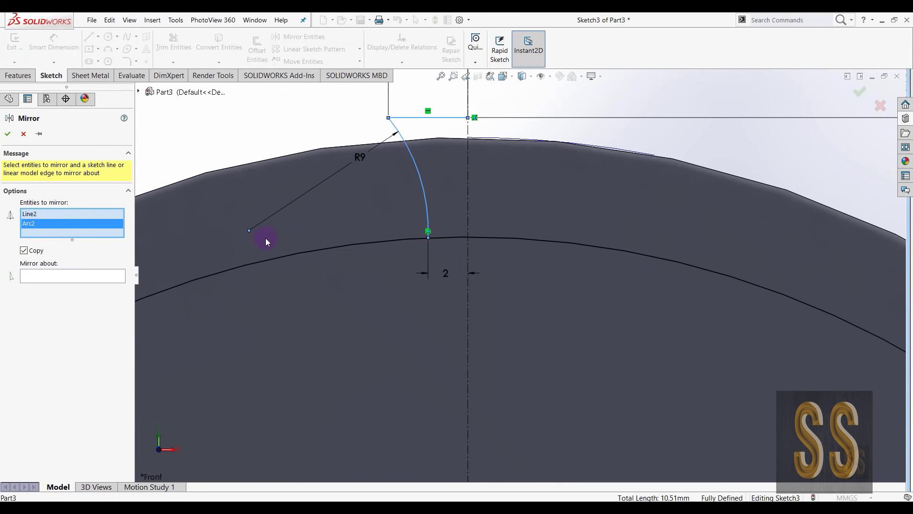
click(106, 278)
click(468, 193)
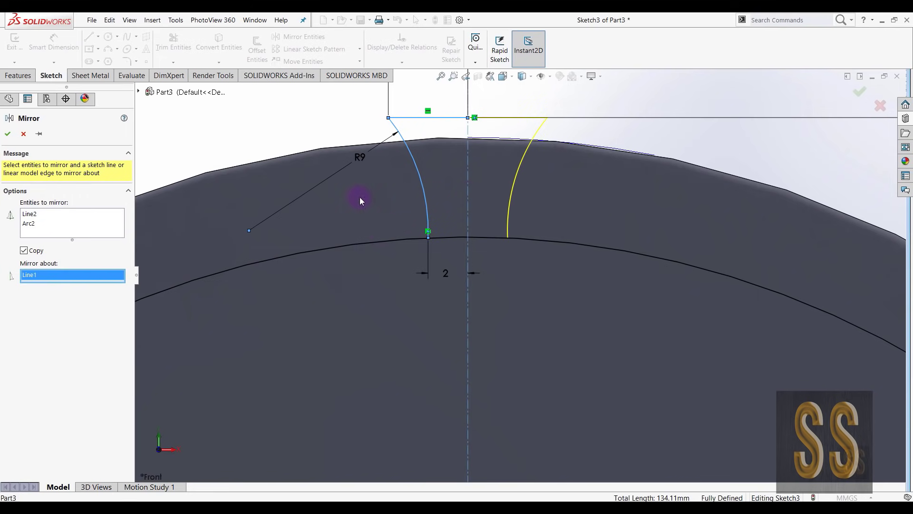
click(8, 133)
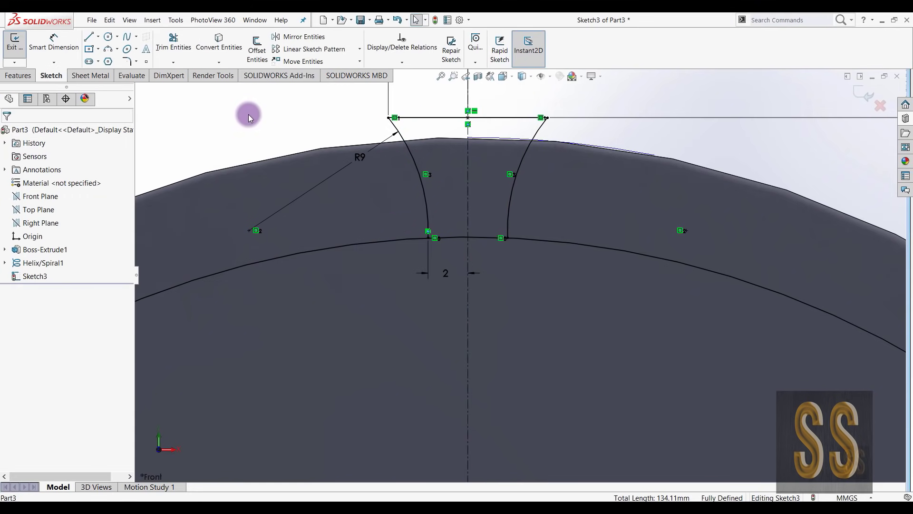
Activate Trim Entities, then exit Sketch3
click(167, 50)
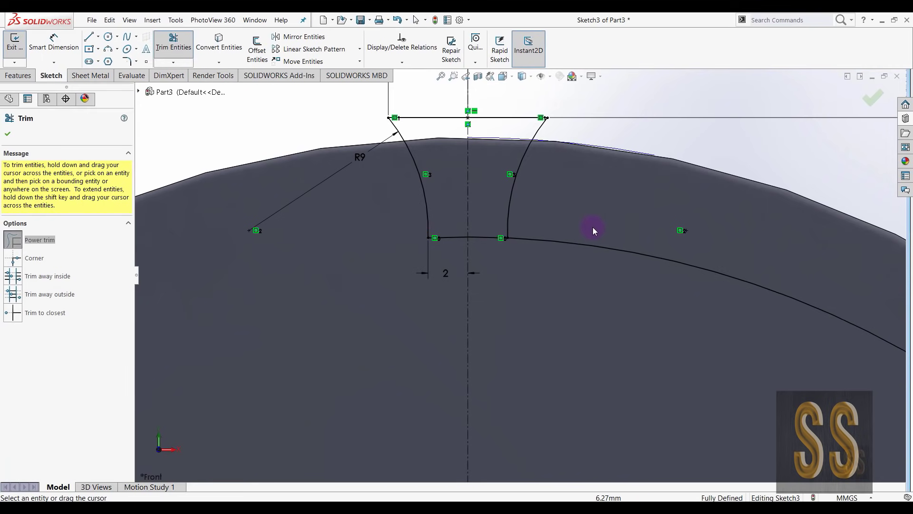
scroll(524, 216, up, 5)
scroll(521, 291, up, 4)
scroll(538, 312, up, 2)
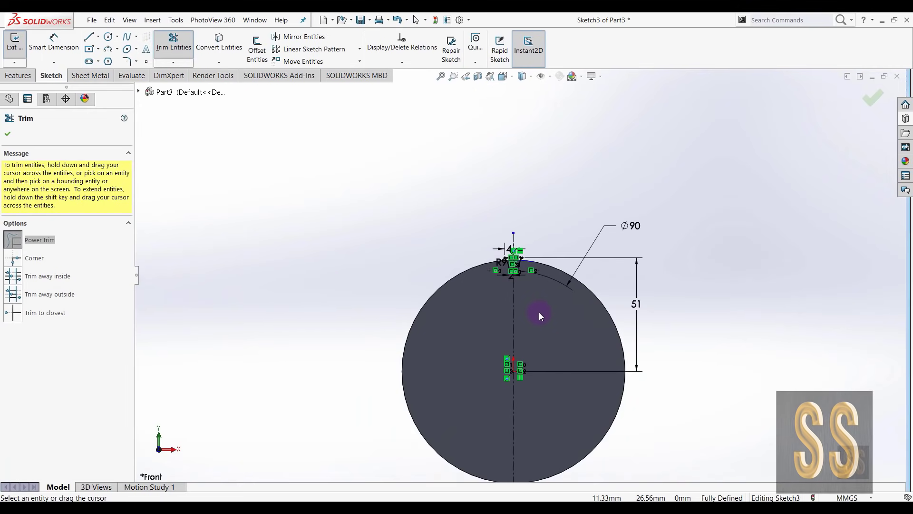
scroll(669, 360, down, 1)
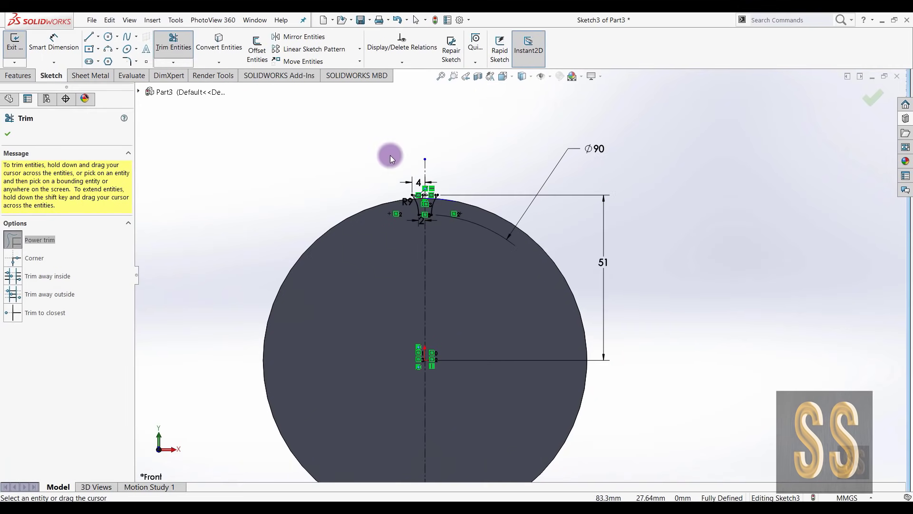
click(14, 48)
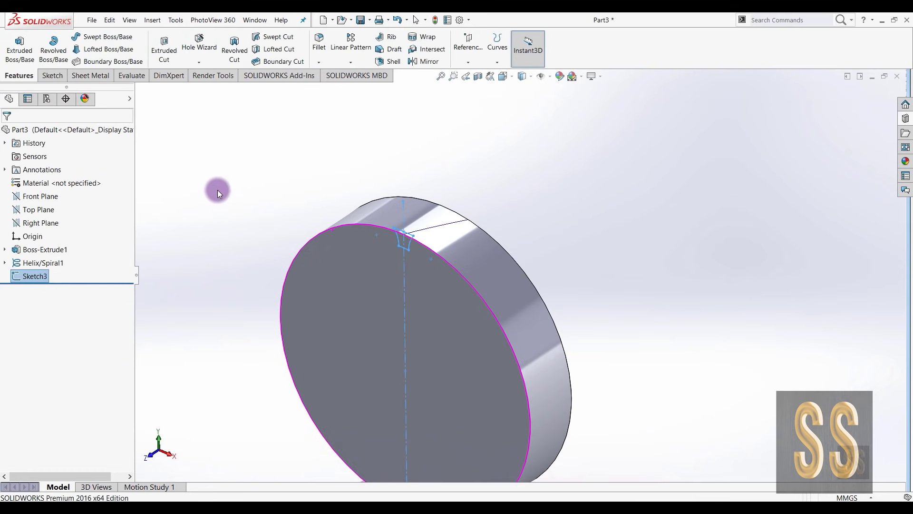
Cut-sweep the Sketch3 tooth-gap profile along Helix/Spiral1, creating Cut-Sweep1
click(271, 36)
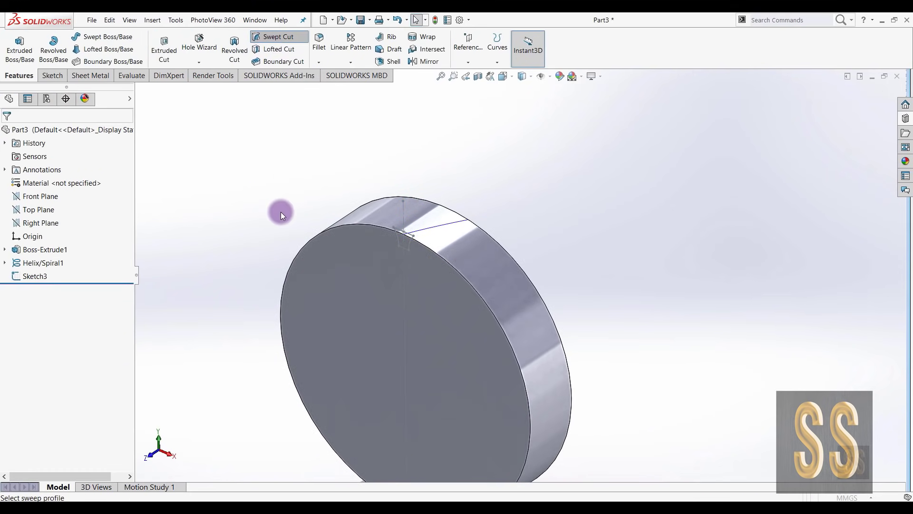
scroll(418, 252, down, 3)
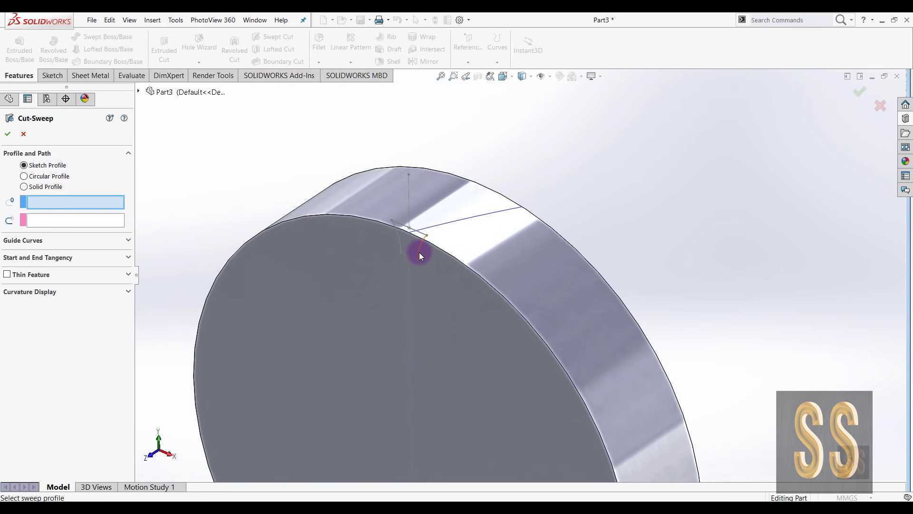
click(418, 252)
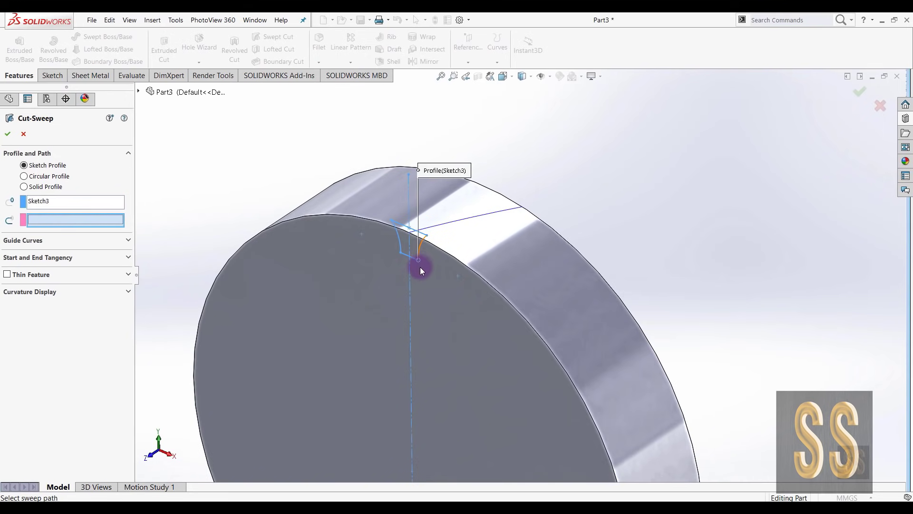
click(453, 223)
mouse_move(457, 258)
middle_down()
mouse_move(465, 224)
mouse_move(458, 249)
middle_up()
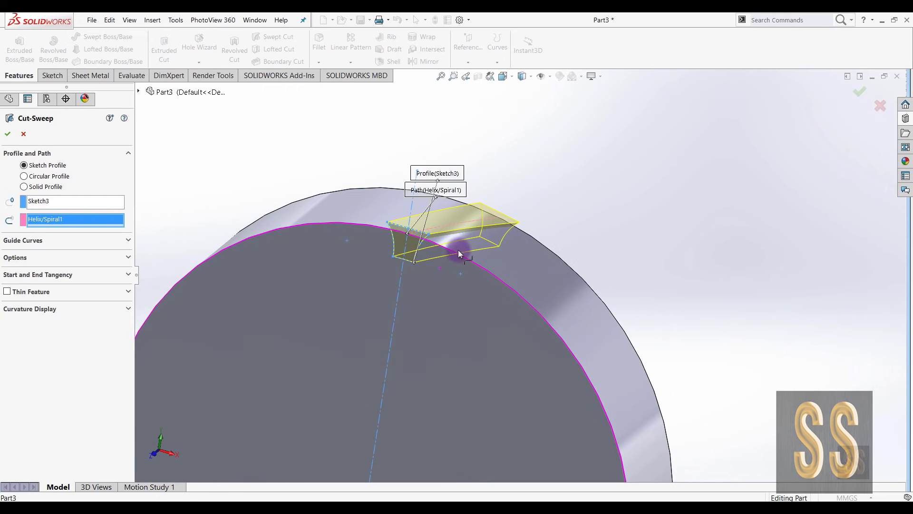
click(6, 136)
mouse_move(257, 169)
middle_down()
mouse_move(247, 159)
mouse_move(292, 188)
mouse_move(282, 186)
mouse_move(290, 176)
mouse_move(235, 193)
middle_up()
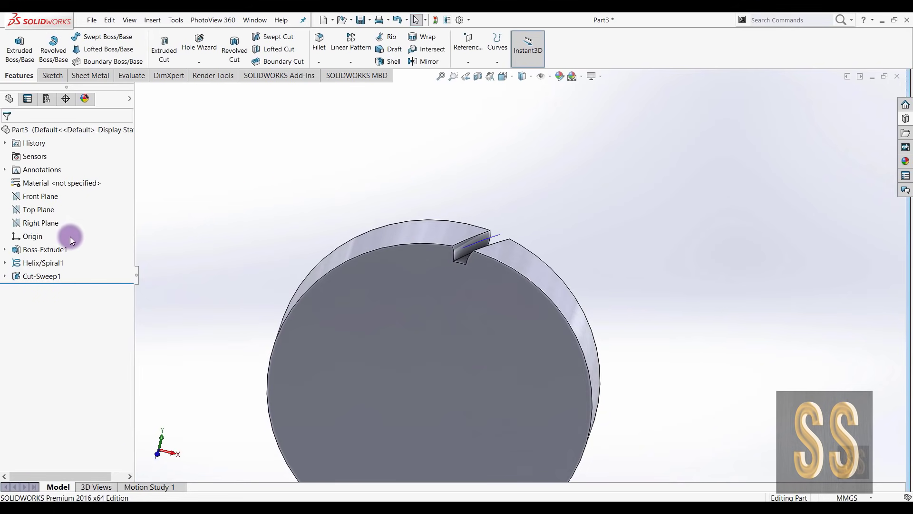
Reopen Sketch3 under Cut-Sweep1 for editing and view it face-on from the front
click(6, 278)
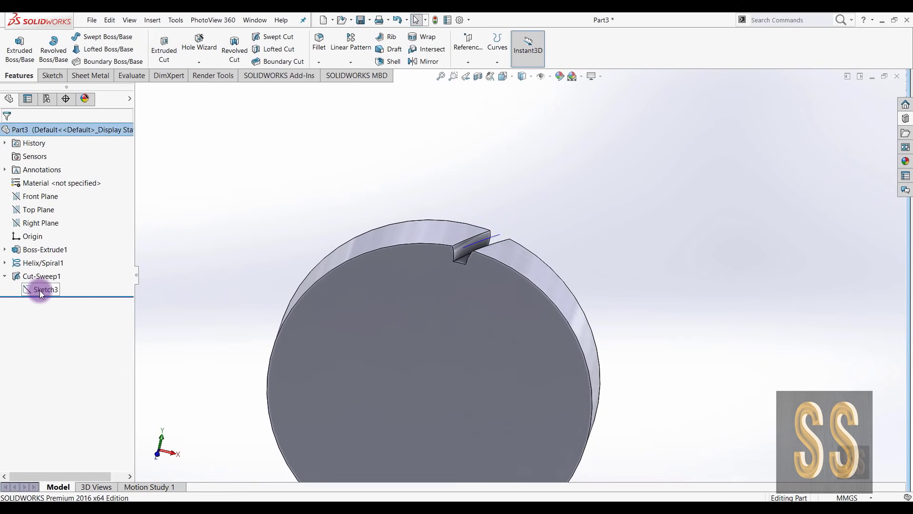
right_click(39, 290)
click(47, 266)
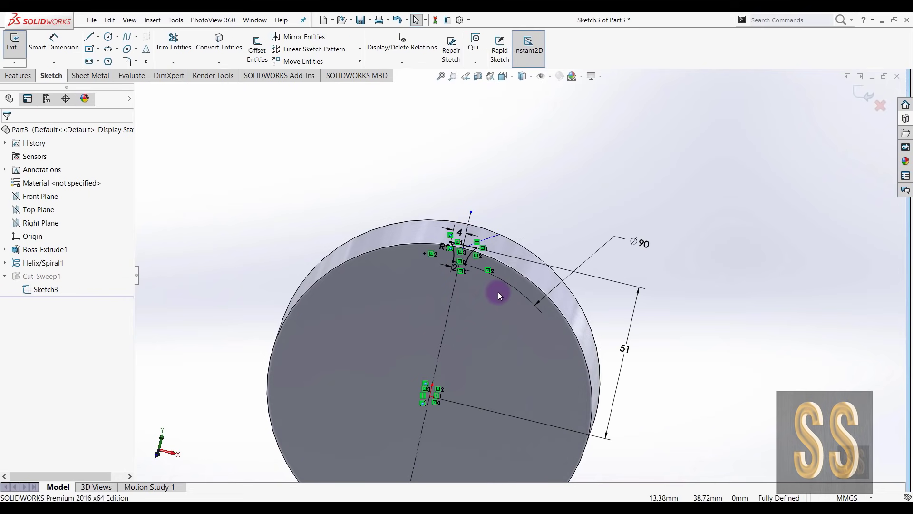
key(space)
click(498, 270)
scroll(467, 201, down, 2)
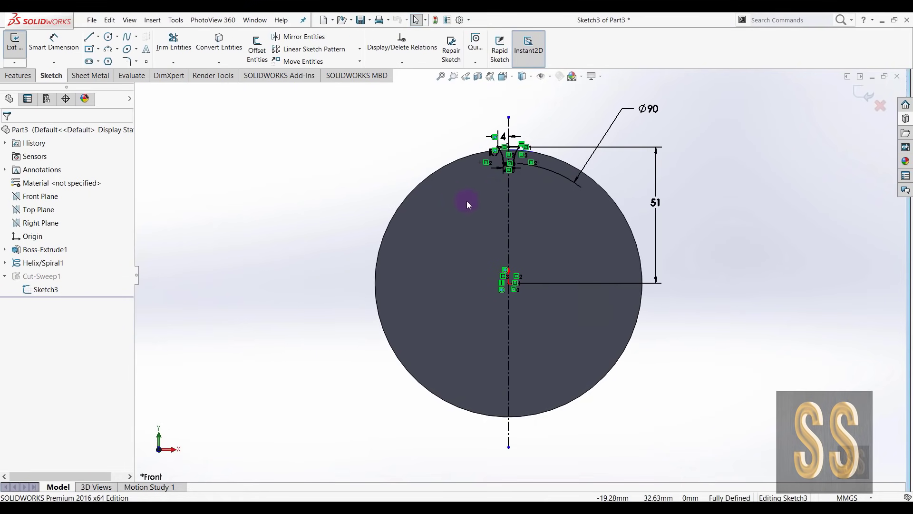
scroll(531, 144, down, 3)
scroll(496, 187, down, 2)
scroll(495, 178, down, 3)
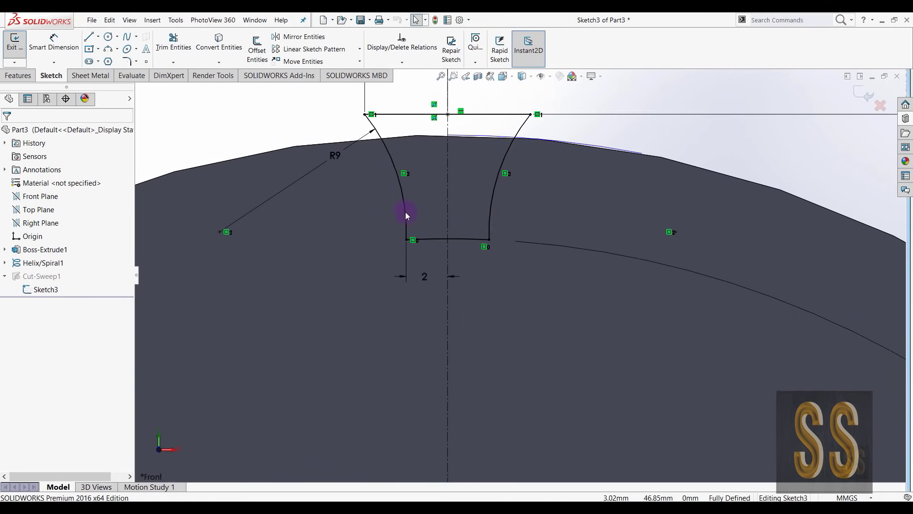
Fillet the profile's two bottom corners at R1.5 mm to round the groove root
click(127, 61)
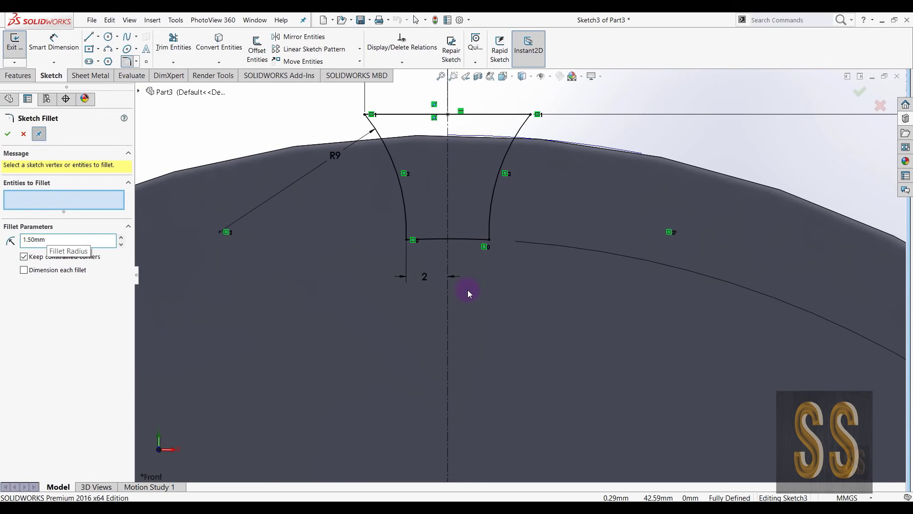
click(409, 241)
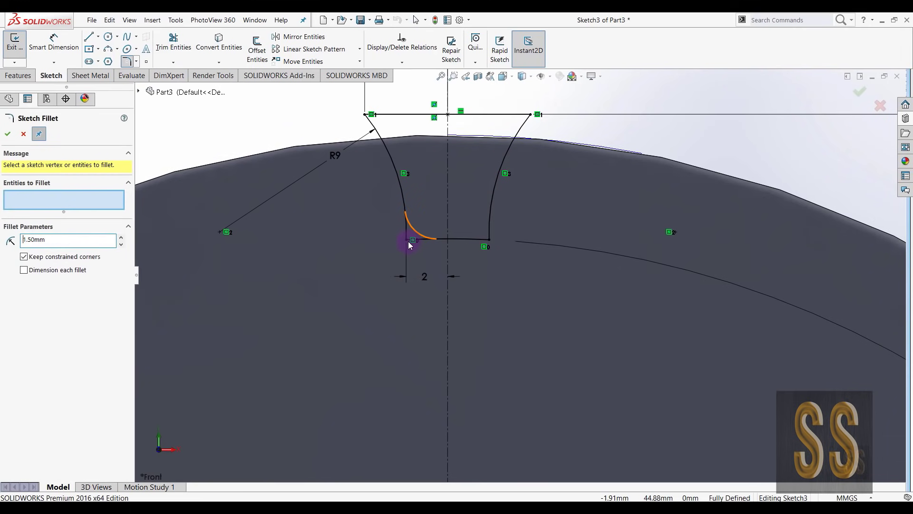
click(489, 241)
click(5, 138)
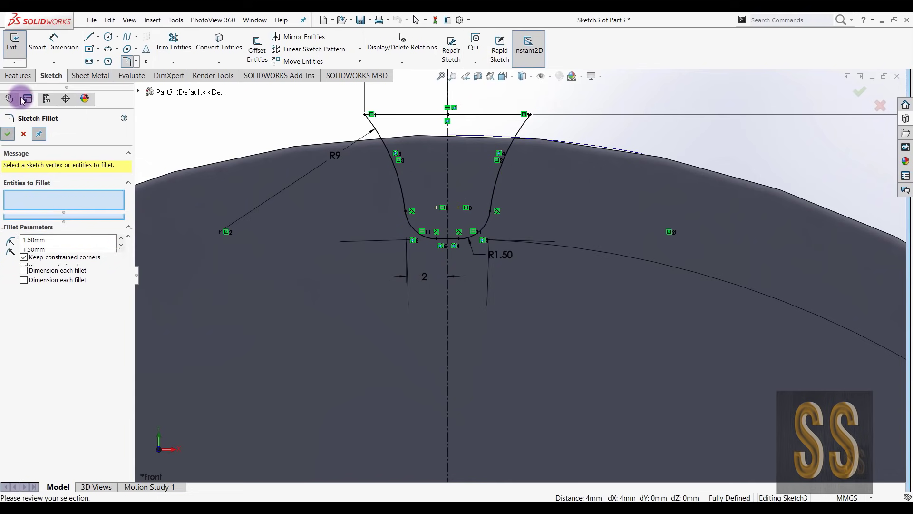
key(Escape)
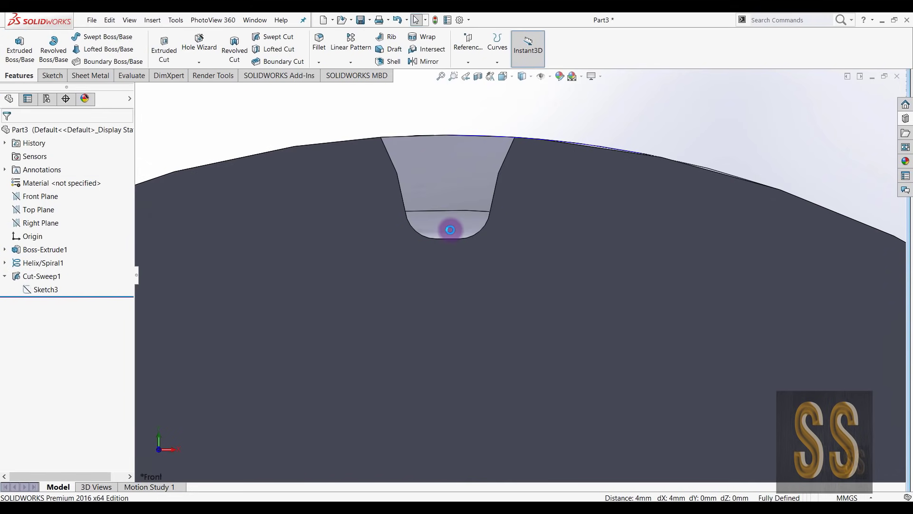
scroll(449, 229, down, 5)
scroll(386, 222, down, 3)
mouse_move(369, 206)
middle_down()
mouse_move(350, 219)
mouse_move(327, 186)
middle_up()
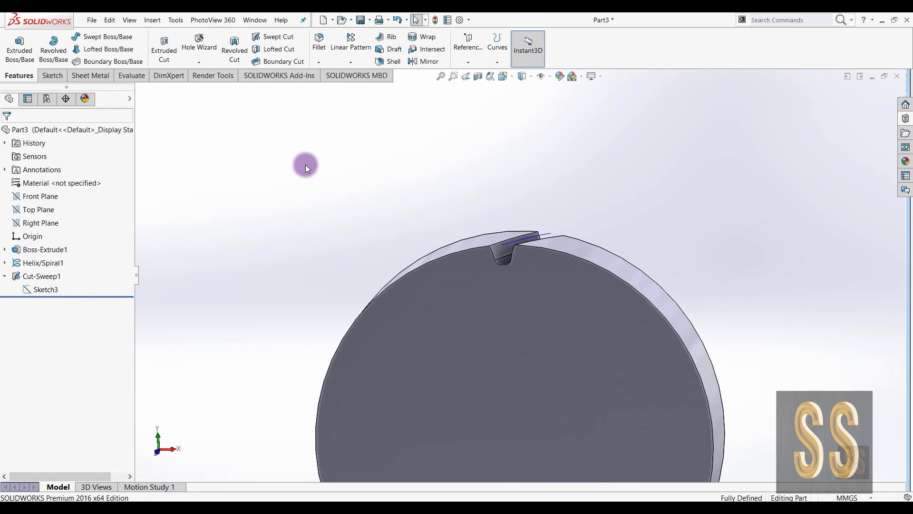
scroll(305, 164, down, 3)
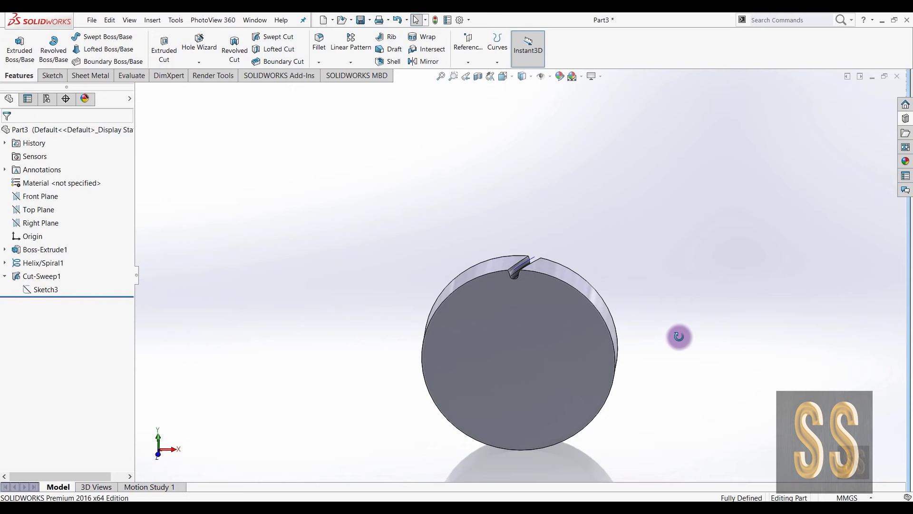
mouse_move(679, 336)
middle_down()
mouse_move(626, 329)
mouse_move(307, 159)
mouse_move(261, 179)
mouse_move(261, 149)
mouse_move(563, 332)
mouse_move(493, 317)
middle_up()
Start a sketch on the disc's front face and draw a circle at the origin
click(493, 326)
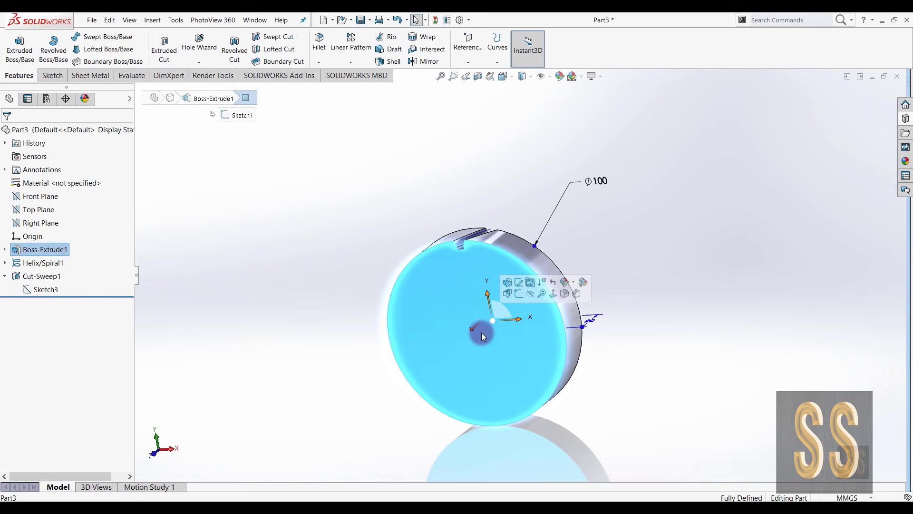
click(514, 296)
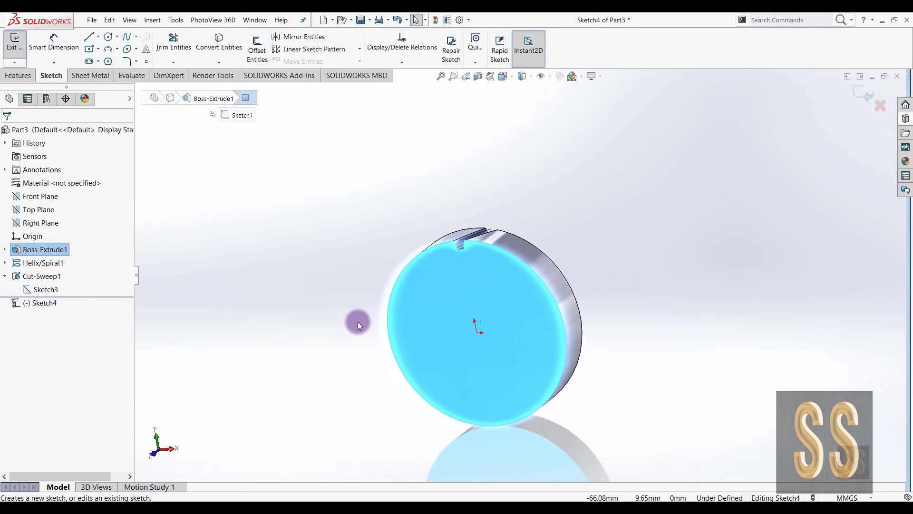
key(ctrl+8)
key(space)
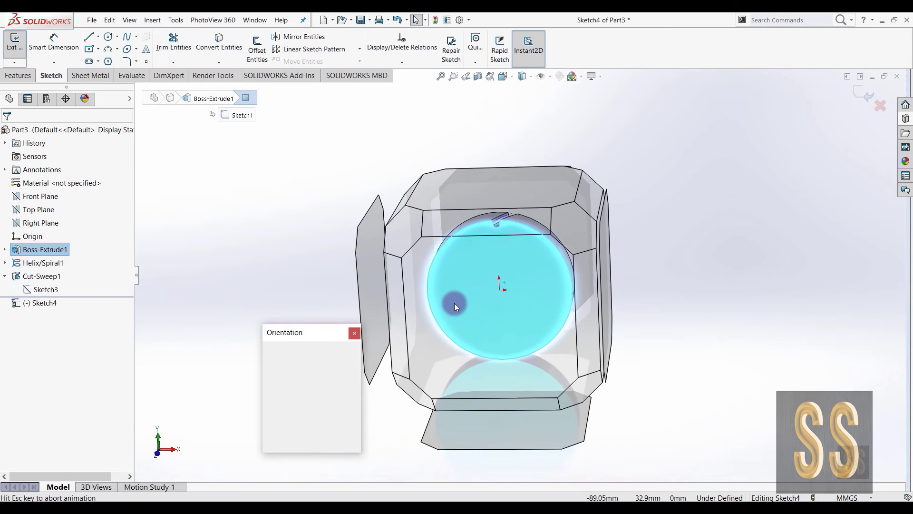
click(454, 303)
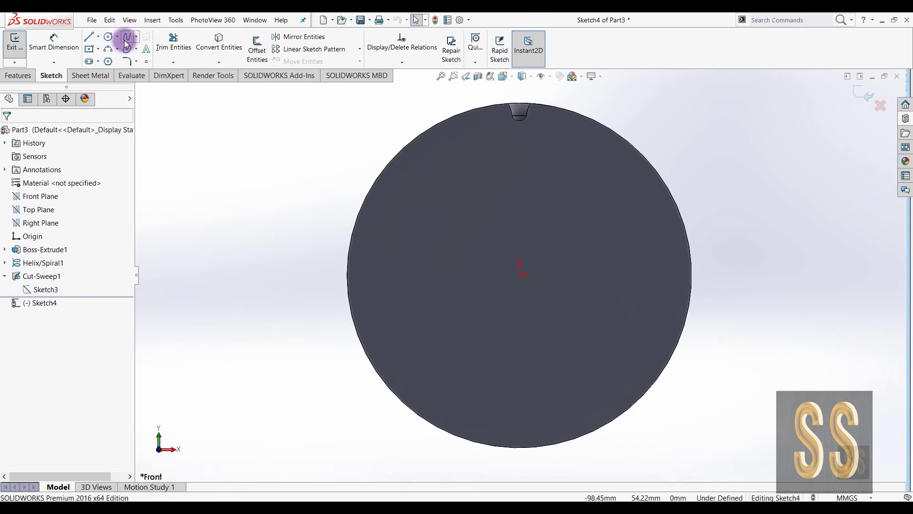
click(519, 275)
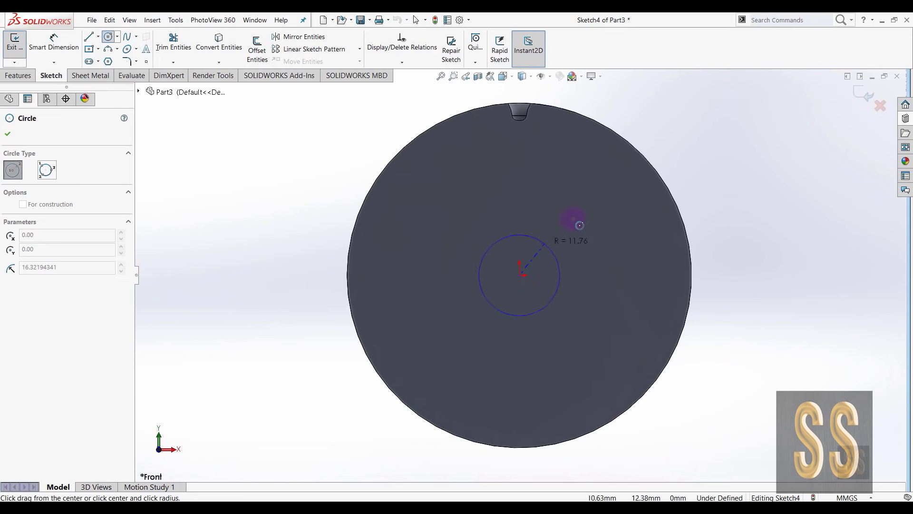
click(581, 203)
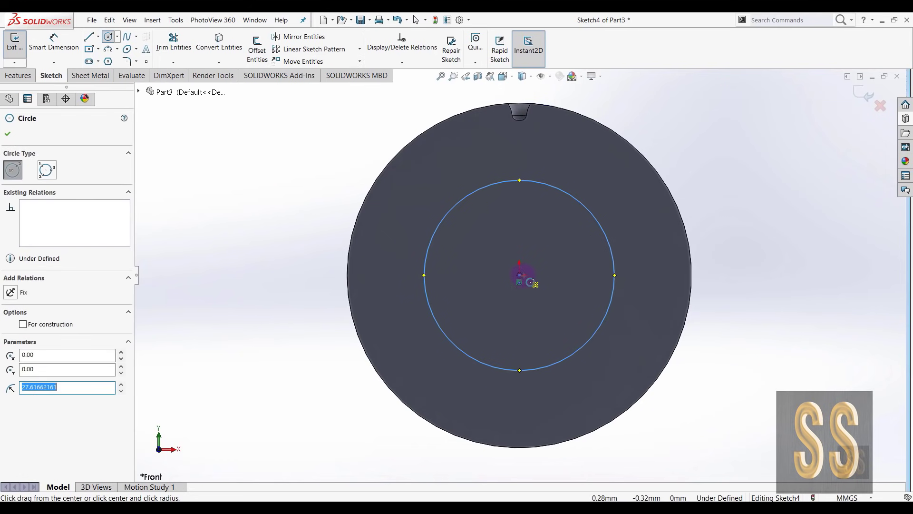
click(520, 275)
key(Escape)
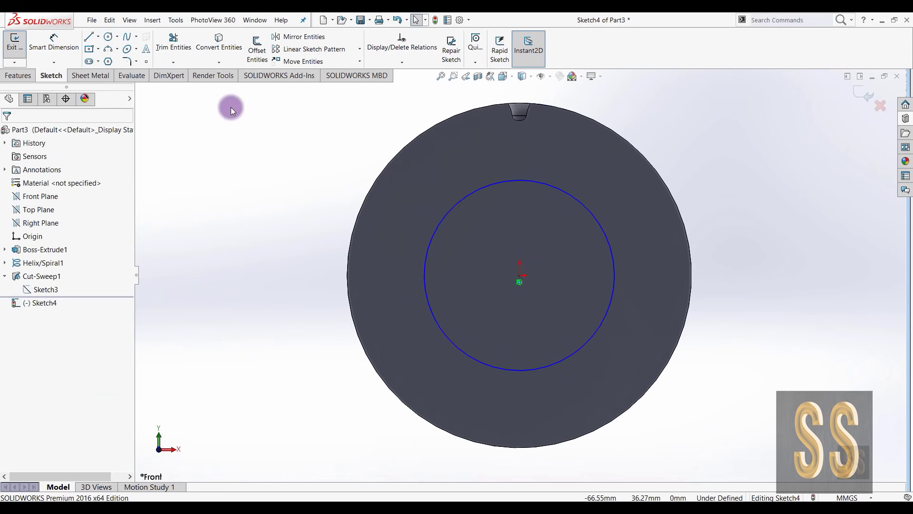
Dimension the hub circle to Ø50 mm
click(77, 53)
click(586, 208)
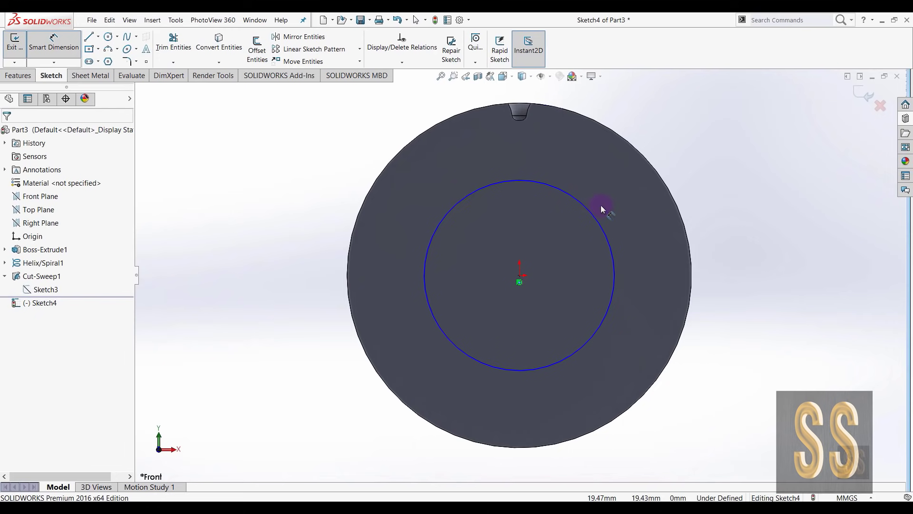
click(710, 112)
text(50)
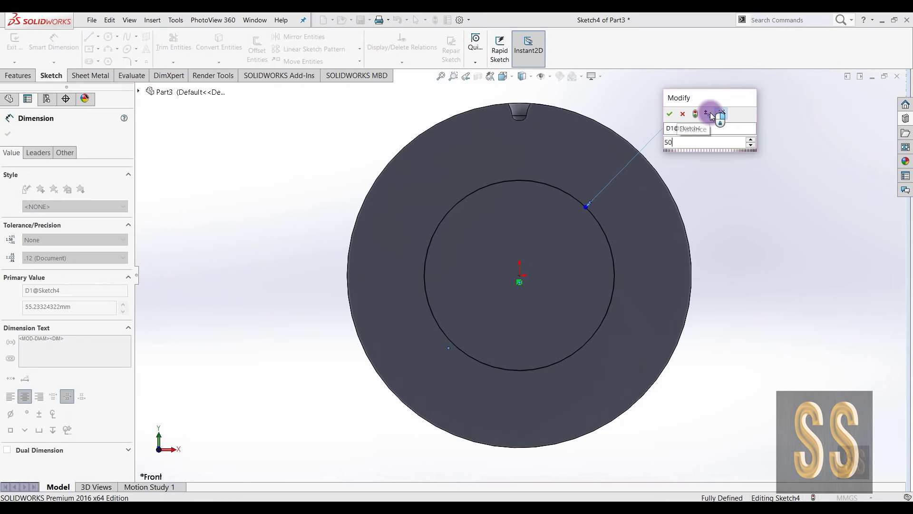
key(Return)
click(777, 242)
middle_drag(777, 242, 746, 251)
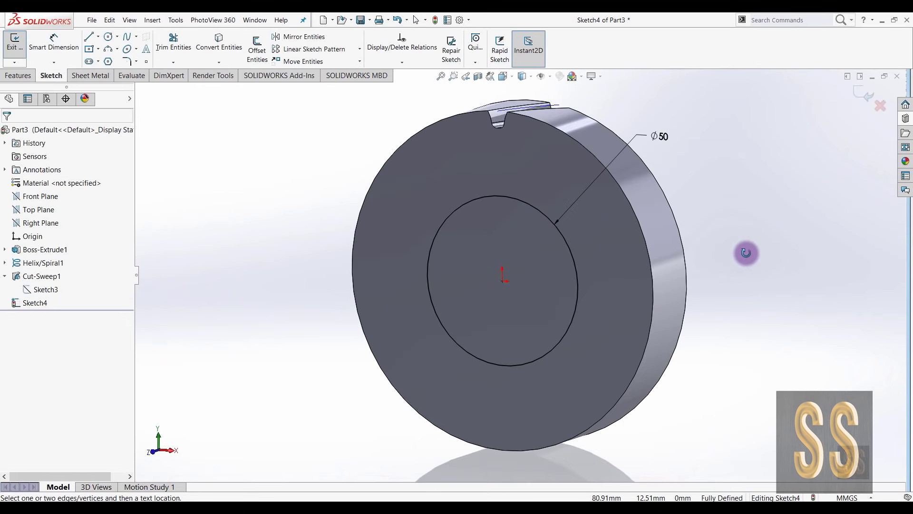
Extrude the Ø50 circle 20 mm into a hub and begin a sketch on its end face
click(13, 45)
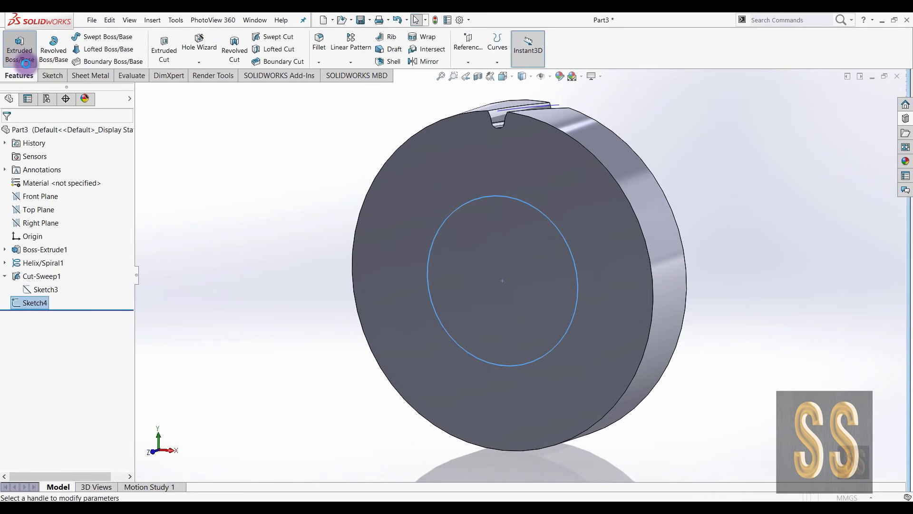
click(19, 47)
click(11, 136)
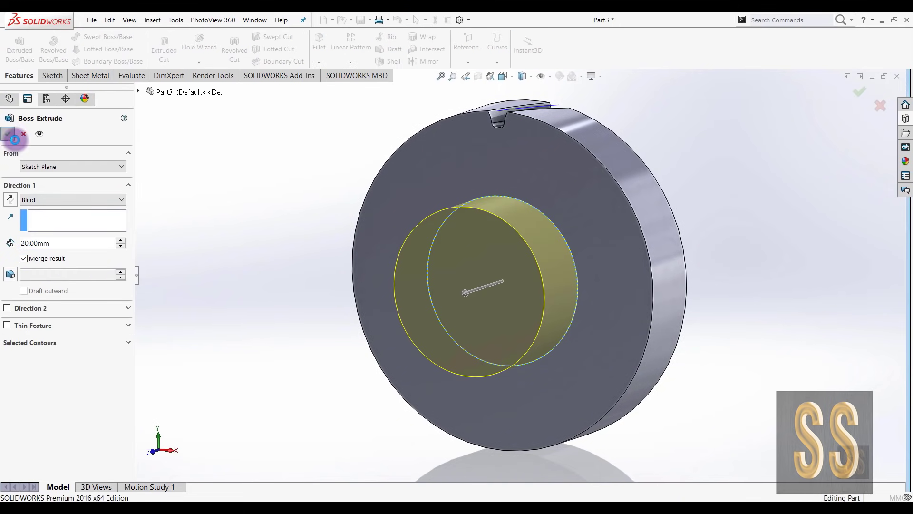
click(458, 281)
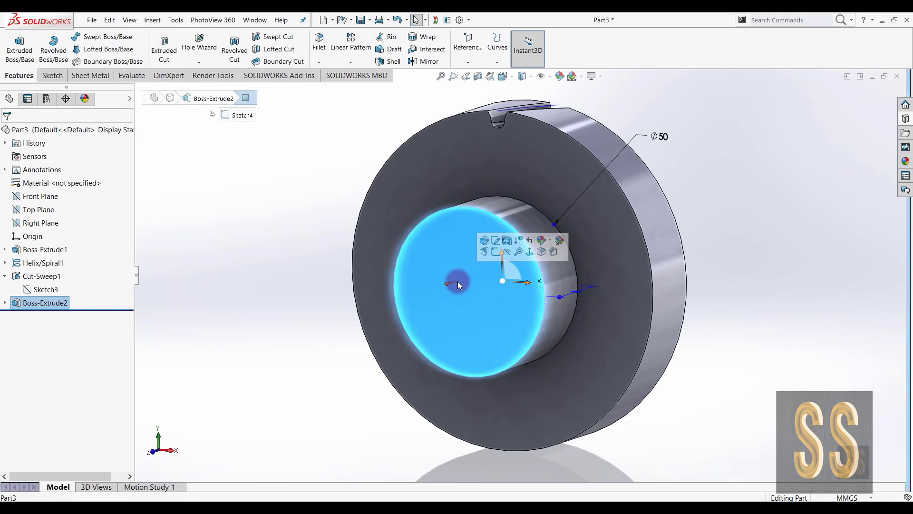
click(503, 249)
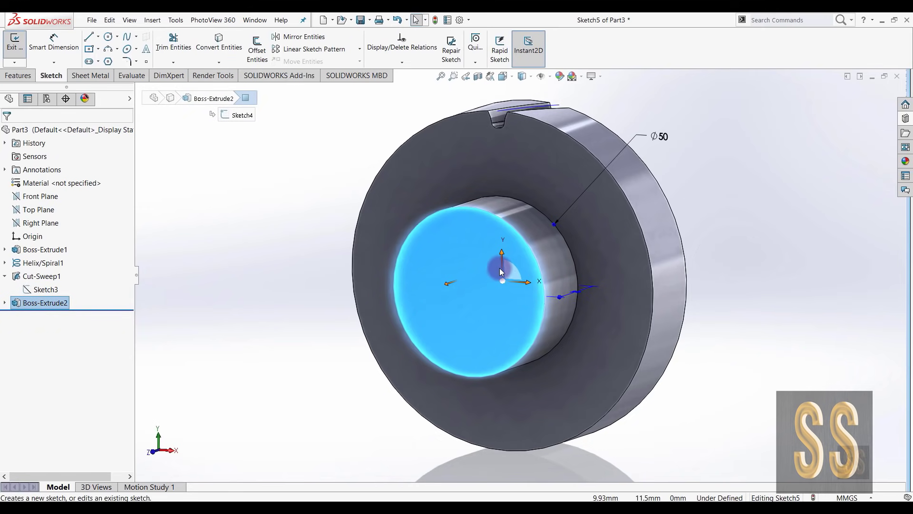
Draw a circle at the origin on the hub face and dimension it Ø25 mm
click(109, 37)
click(469, 292)
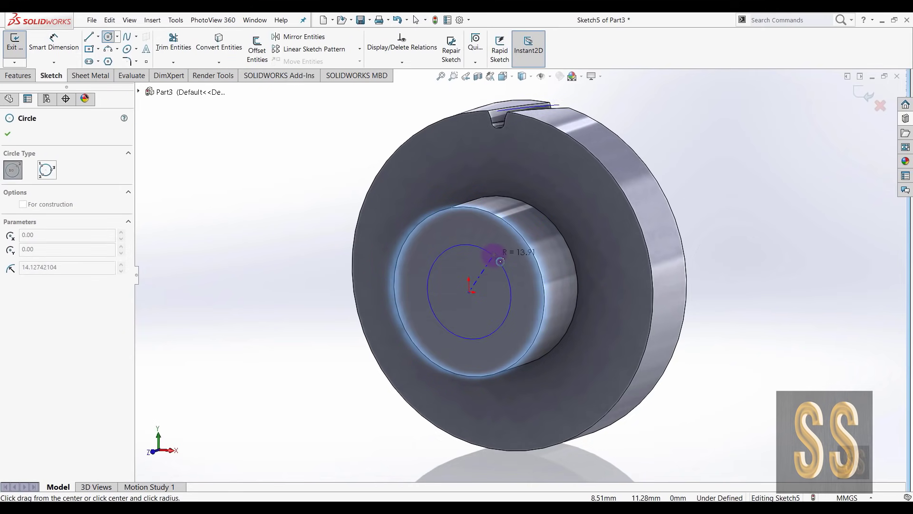
click(489, 255)
click(54, 43)
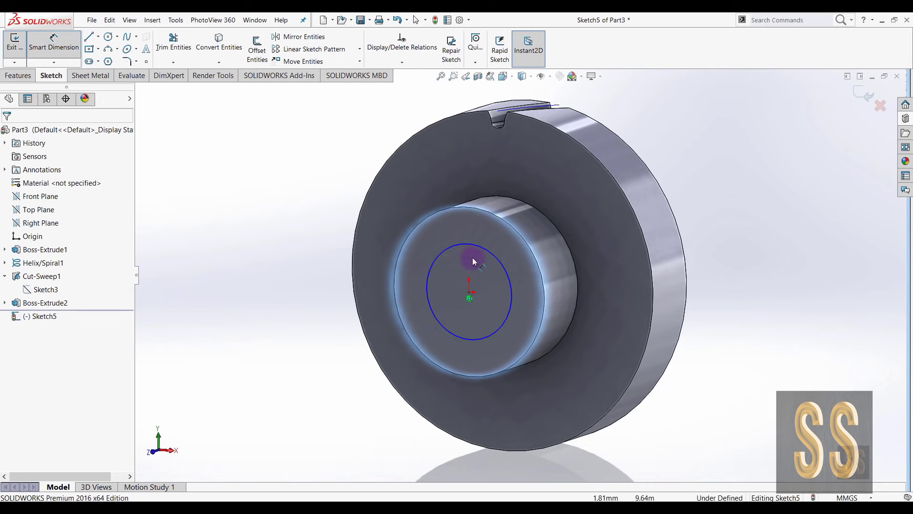
click(450, 244)
click(316, 143)
text(25)
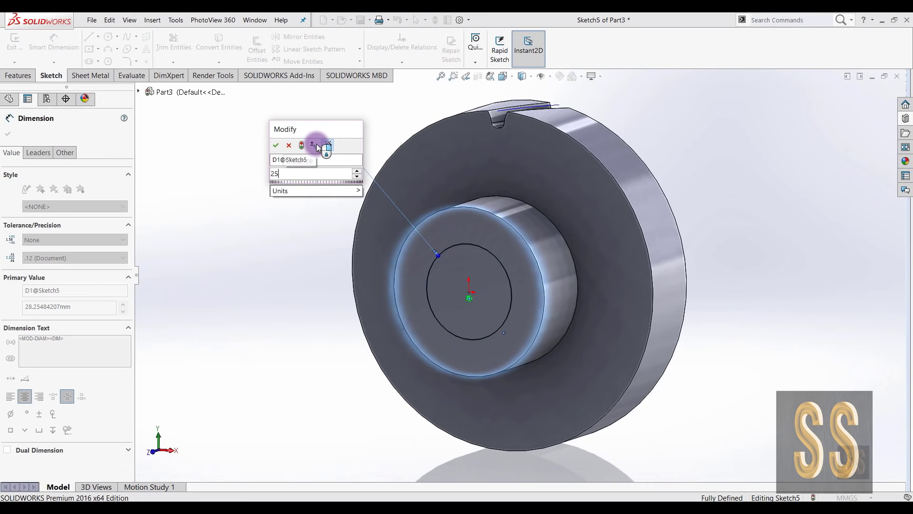
key(Return)
Extrude-cut the Ø25 bore sketch 64 mm deep through hub and disc
click(26, 52)
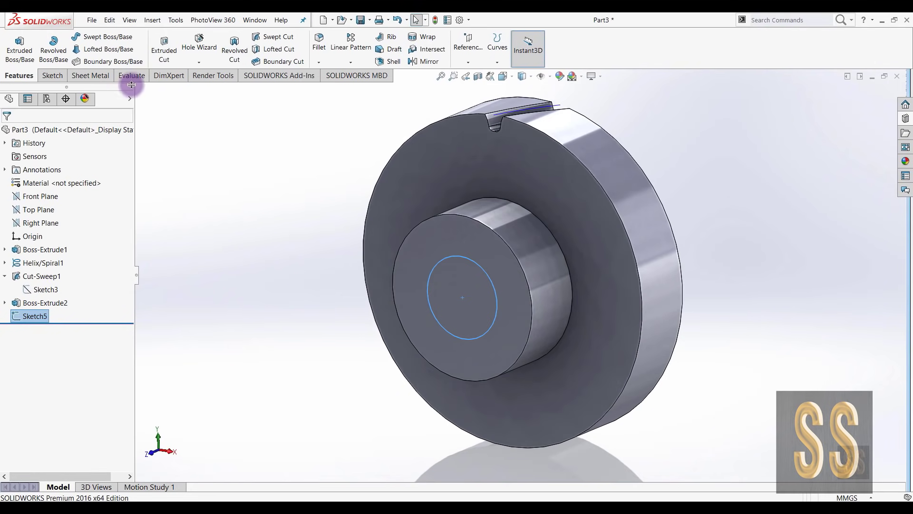
click(164, 48)
middle_drag(210, 242, 190, 287)
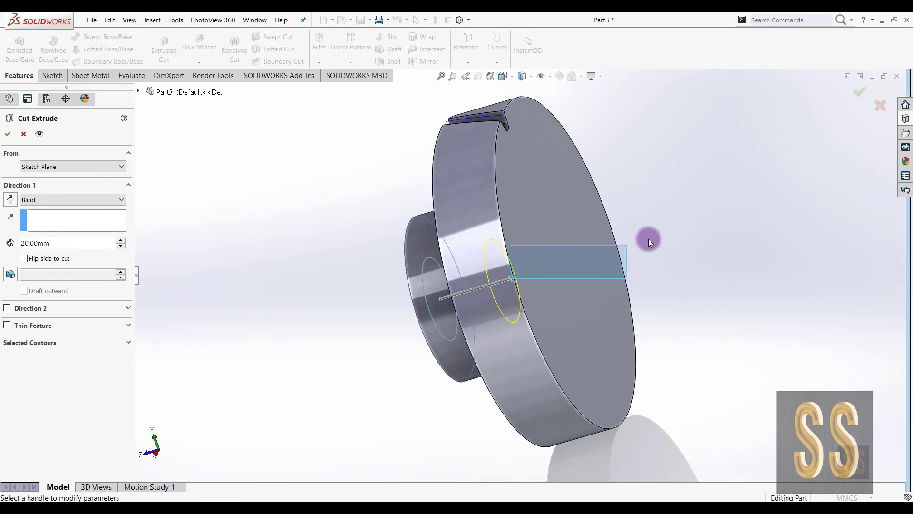
click(511, 278)
click(636, 257)
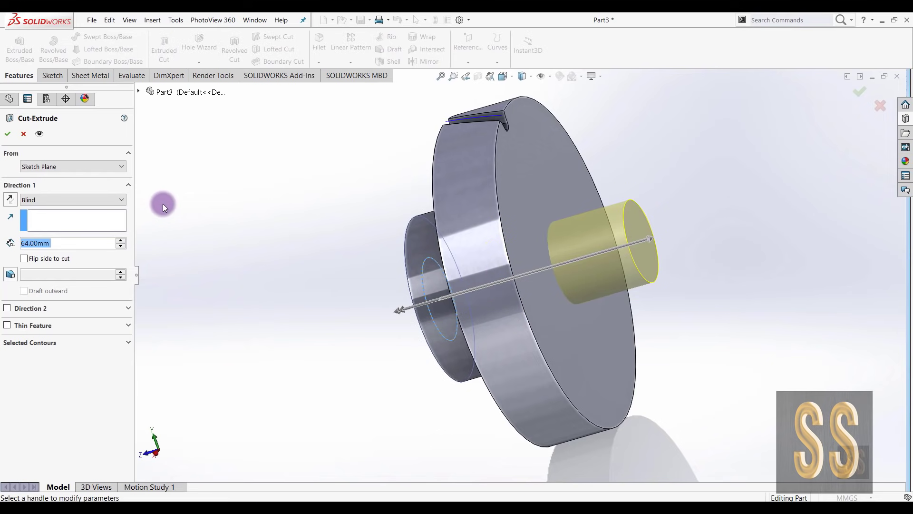
click(10, 133)
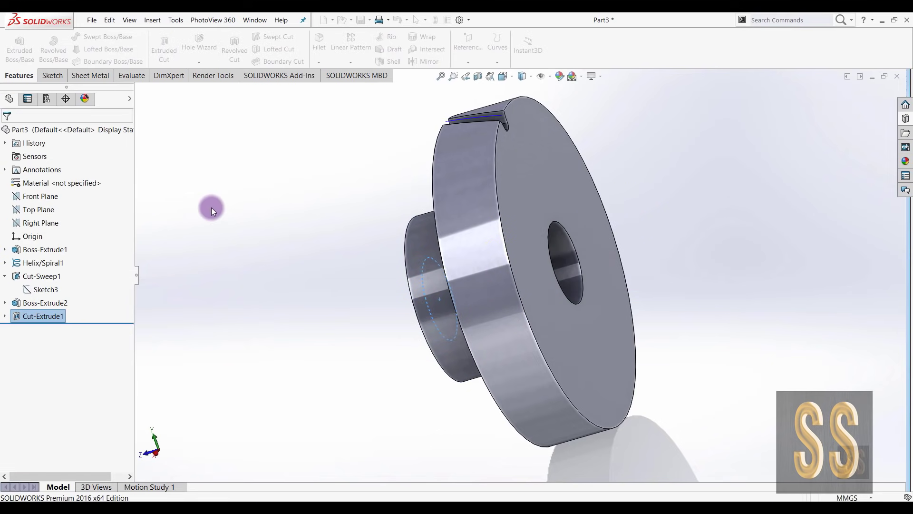
middle_drag(211, 208, 584, 327)
Start a sketch on the hub face, view it face-on, and convert the bore edge into it
key(space)
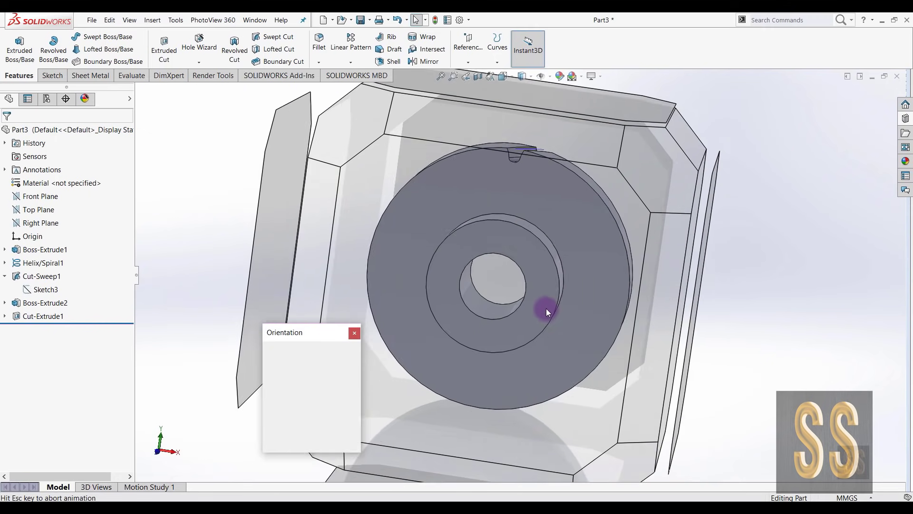
key(Escape)
click(553, 308)
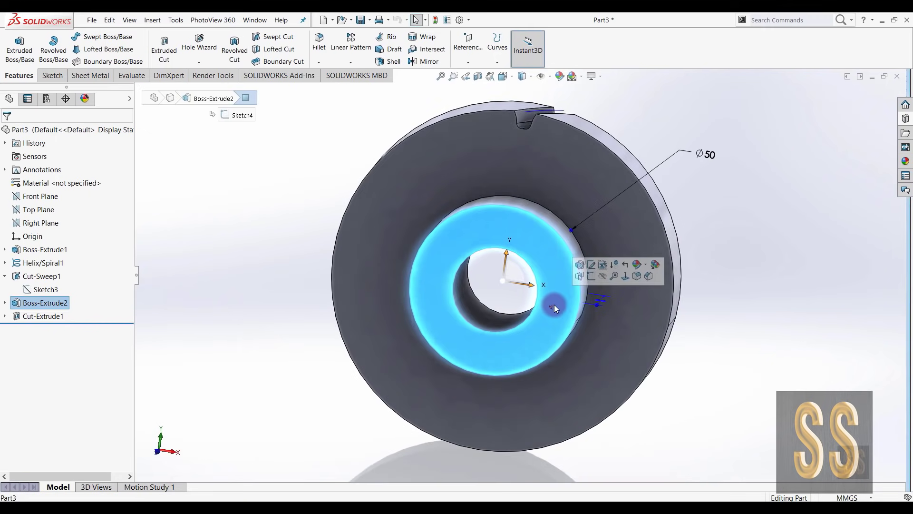
click(588, 279)
key(space)
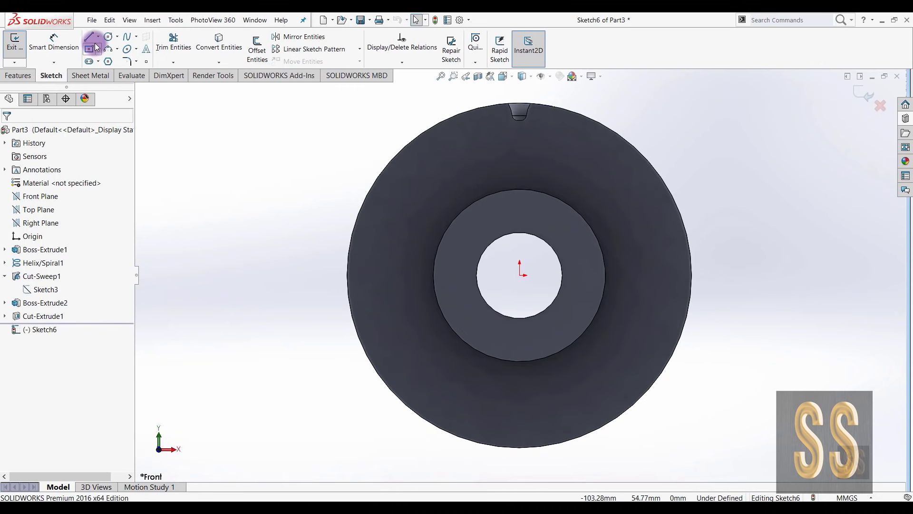
scroll(550, 265, down, 1)
scroll(563, 267, down, 1)
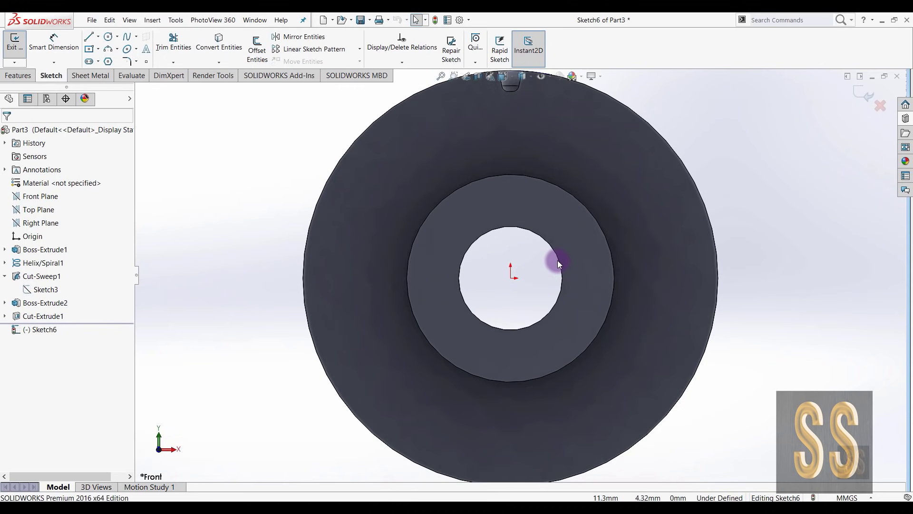
click(558, 262)
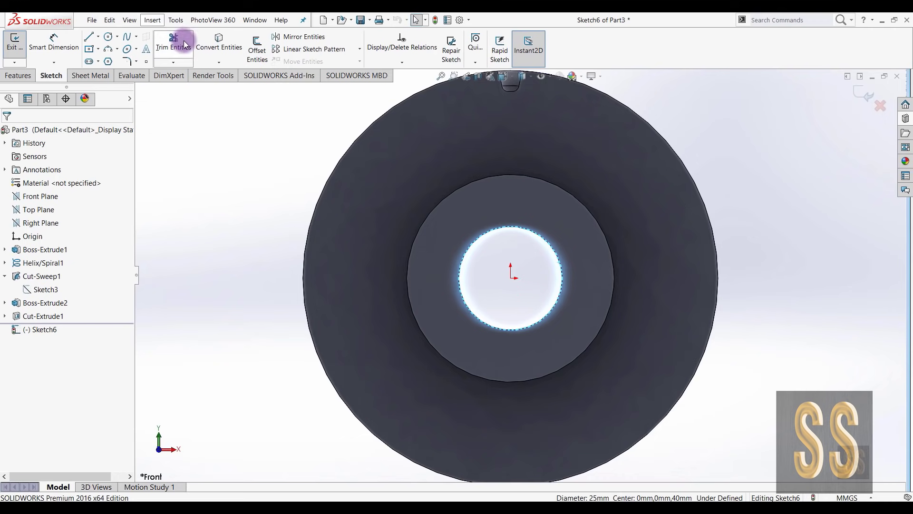
click(223, 52)
scroll(603, 293, down, 2)
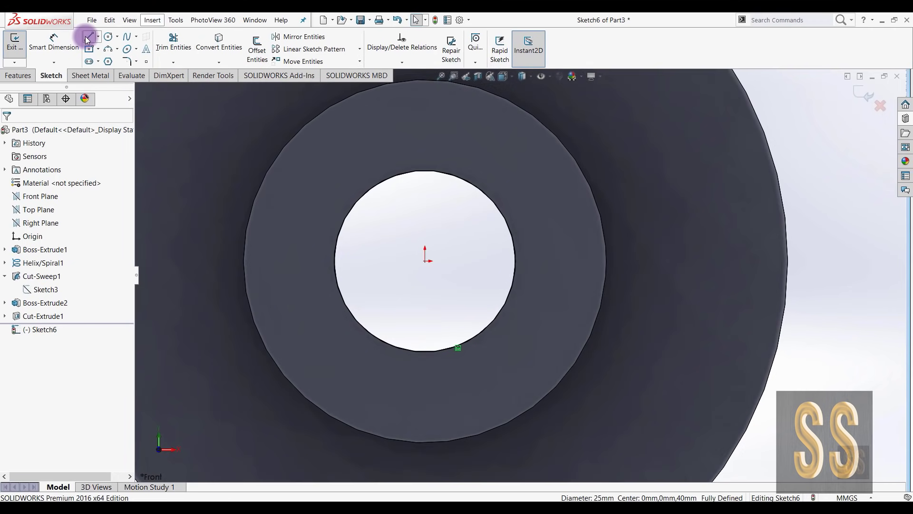
Draw a horizontal construction centreline through the bore centre across the whole part
click(89, 38)
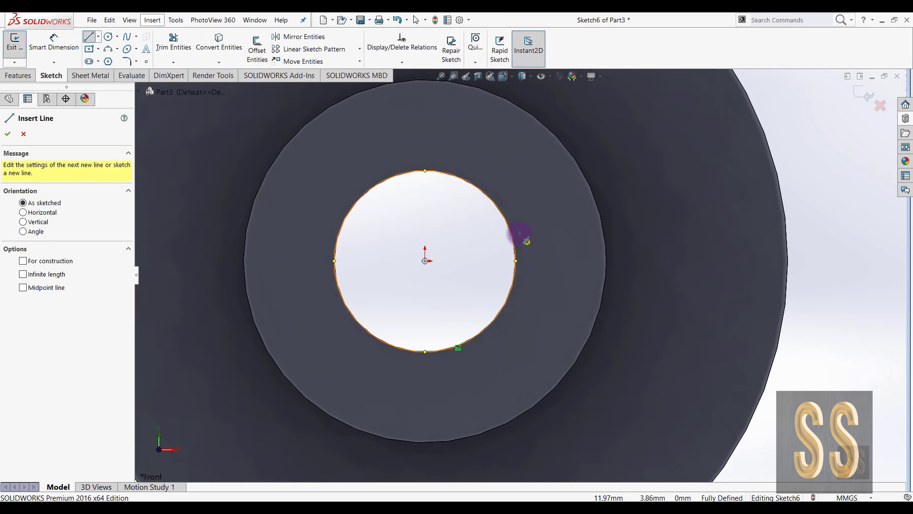
click(507, 299)
key(Escape)
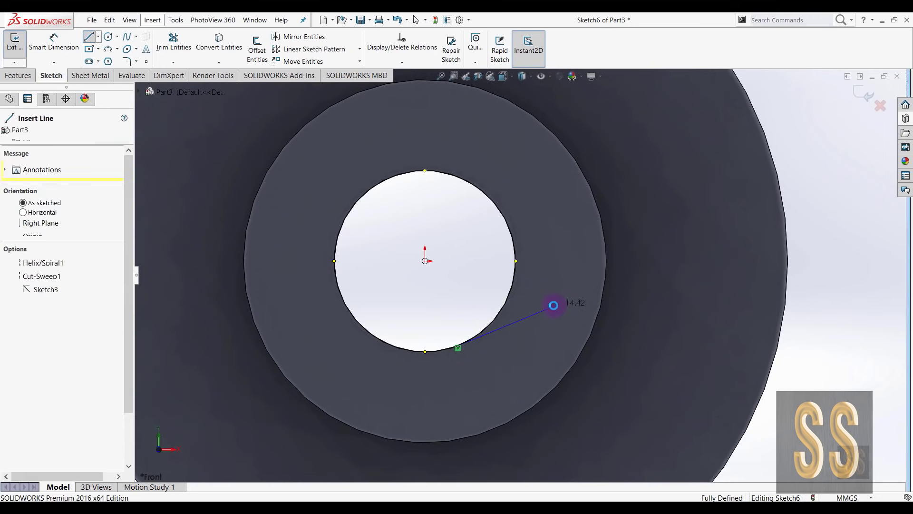
key(Escape)
click(97, 41)
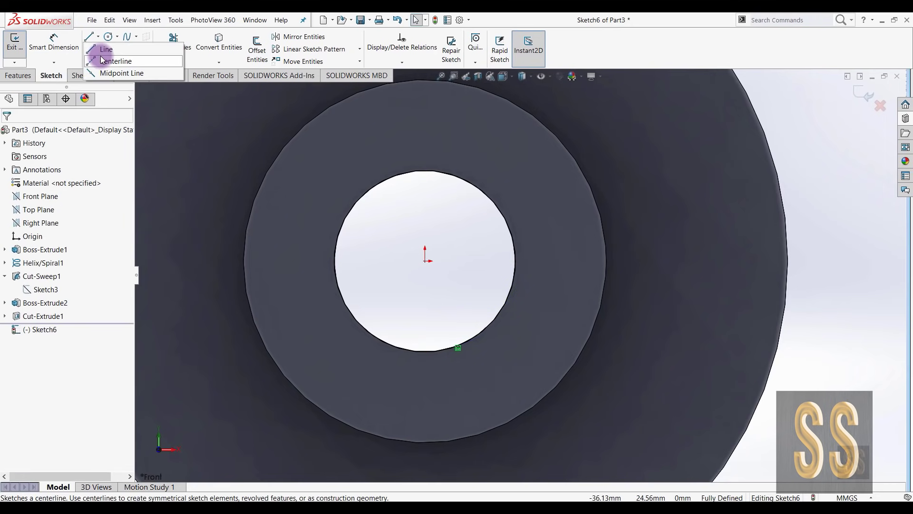
click(110, 61)
key(f)
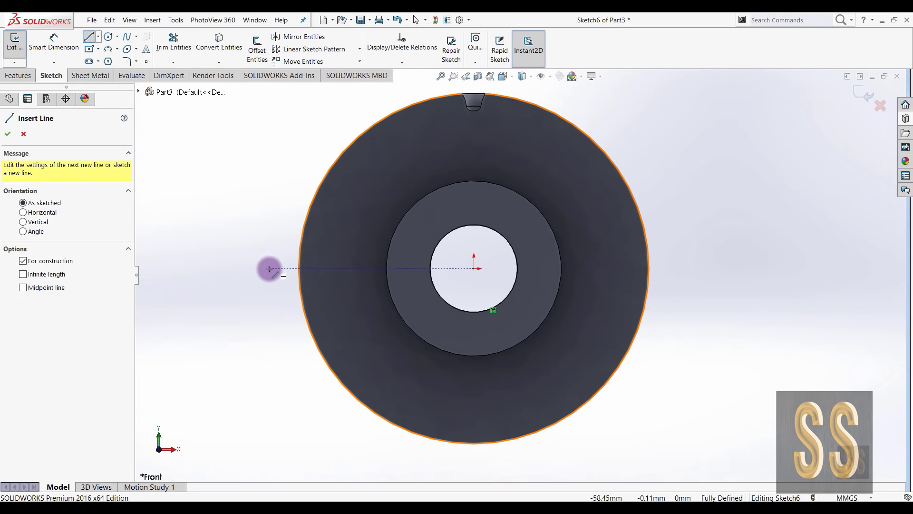
click(270, 269)
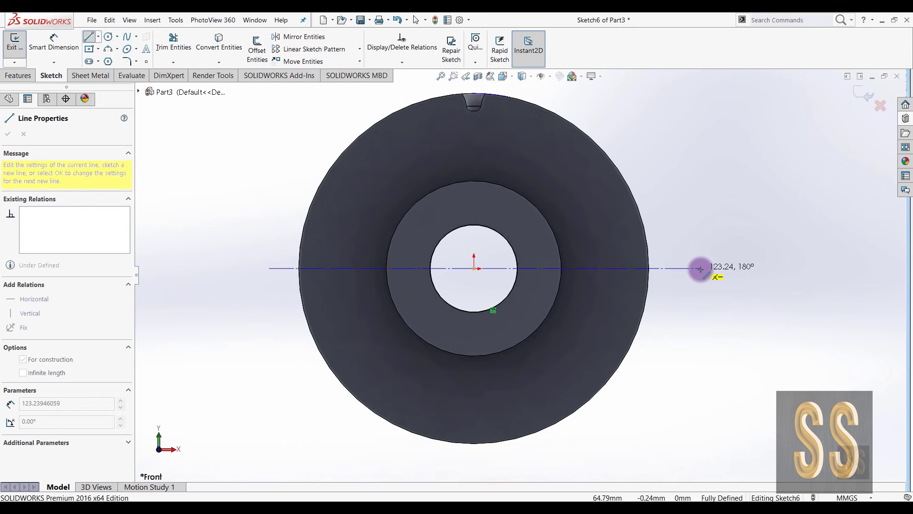
double_click(695, 267)
key(Escape)
scroll(476, 261, down, 5)
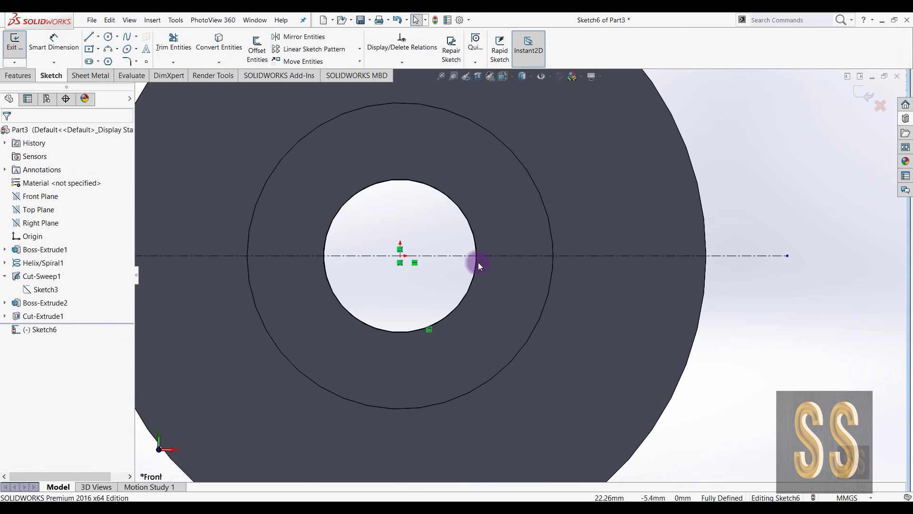
Discard a stray line started near the bore edge and pick the next sketch tool
click(88, 38)
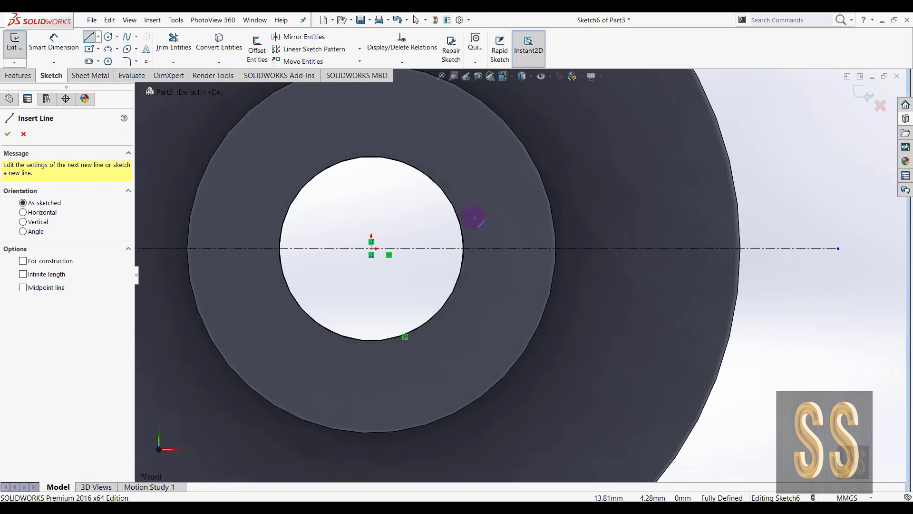
click(506, 222)
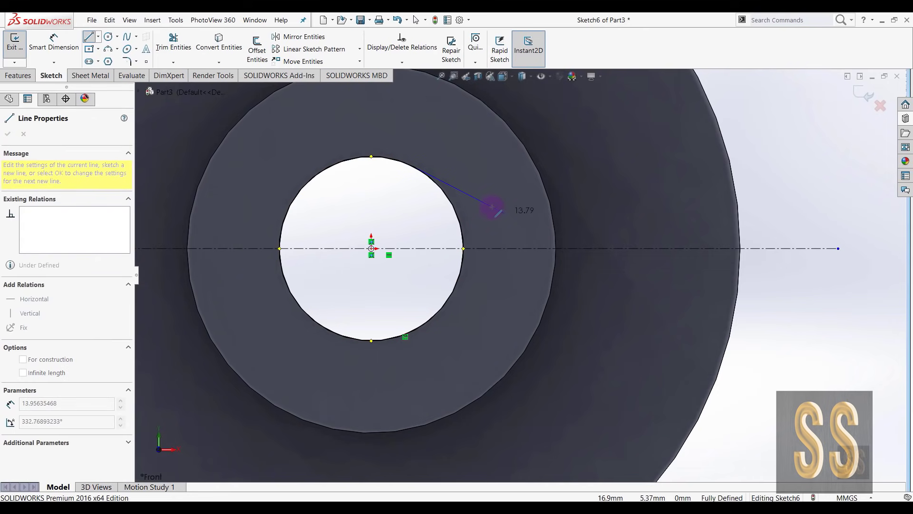
key(Escape)
scroll(493, 253, down, 2)
click(90, 38)
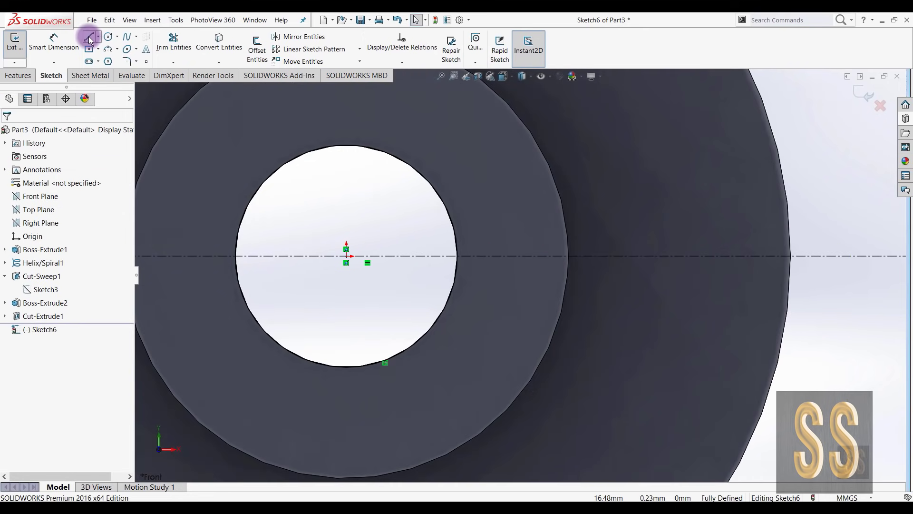
Draw a rectangle across the bore edge and snap its centre onto the centreline
click(384, 181)
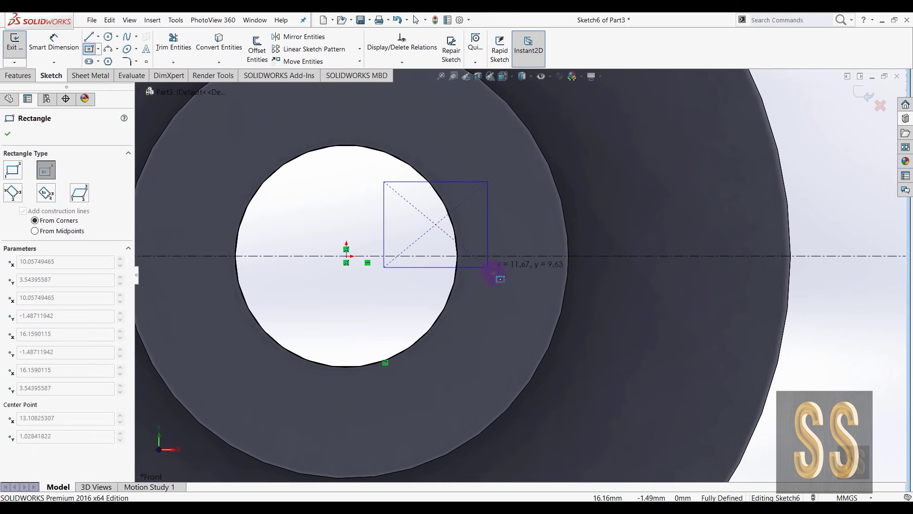
click(472, 247)
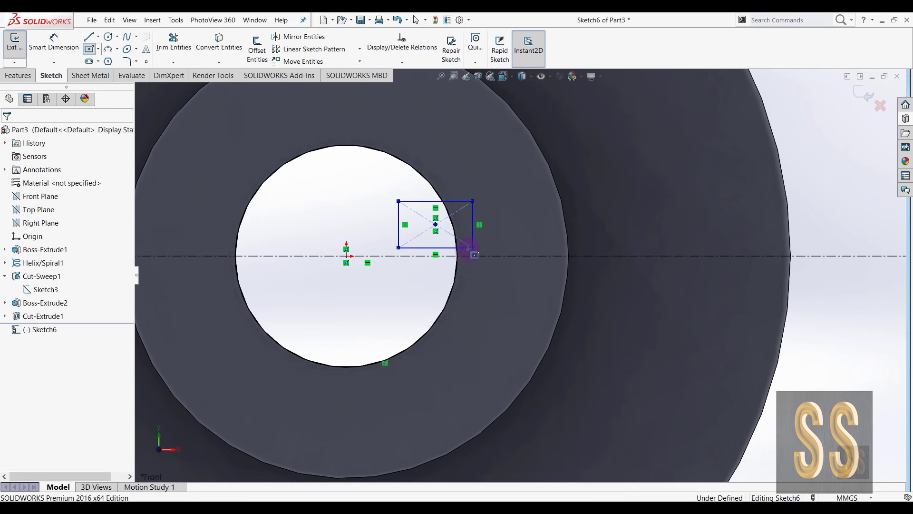
key(Escape)
click(428, 219)
drag(424, 216, 468, 261)
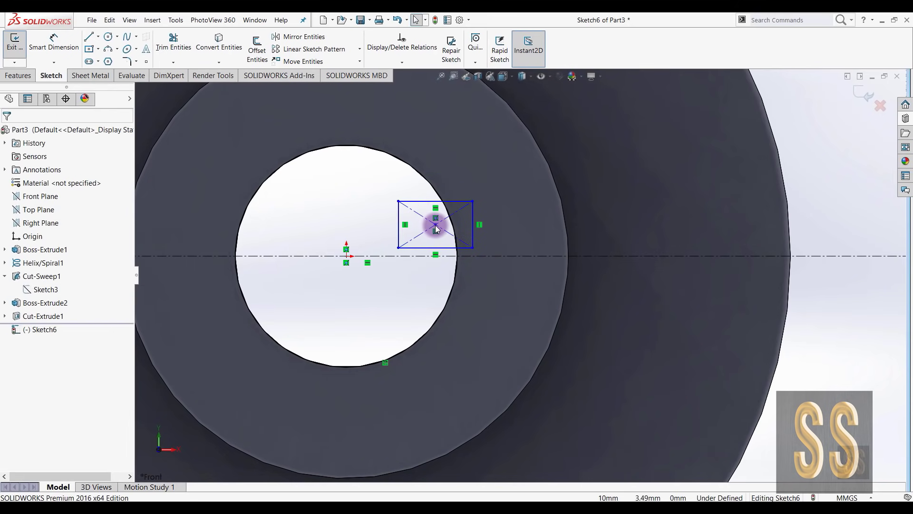
scroll(479, 289, down, 2)
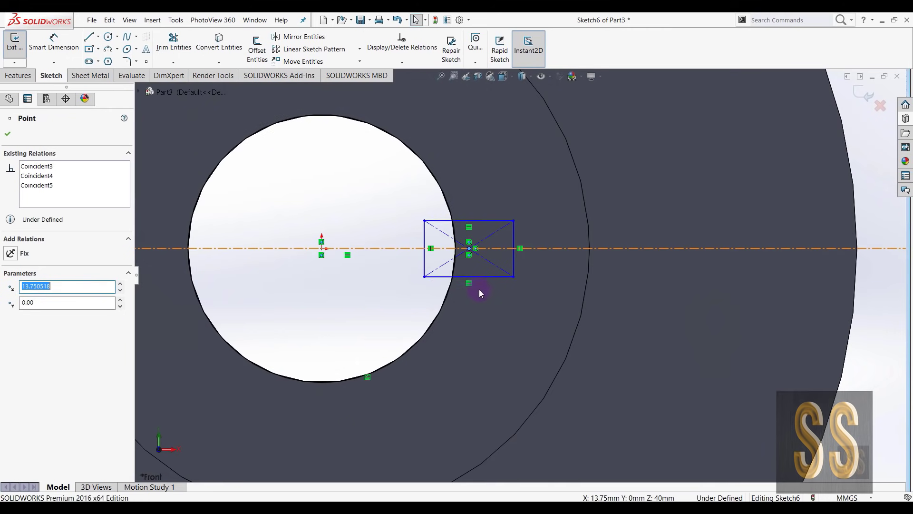
Dimension the rectangle's right edge 15 mm from the origin
click(42, 42)
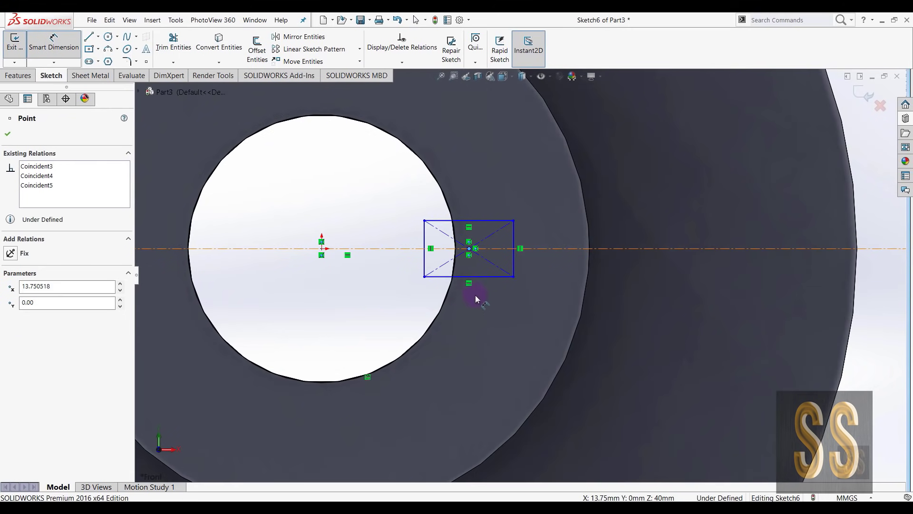
click(321, 249)
click(469, 247)
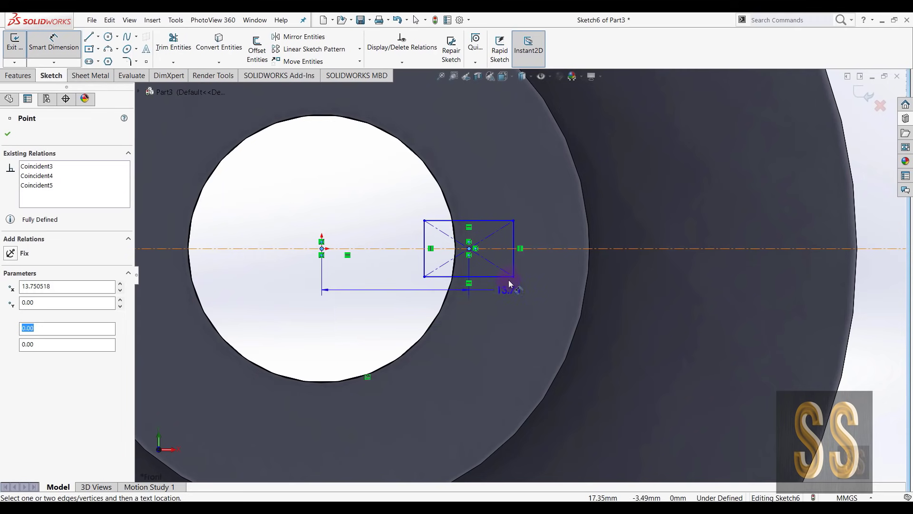
key(Escape)
click(323, 252)
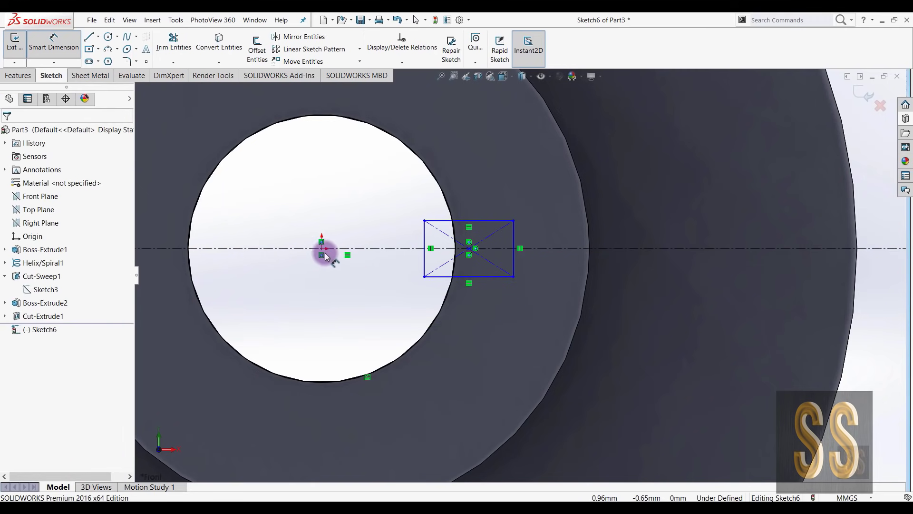
click(514, 266)
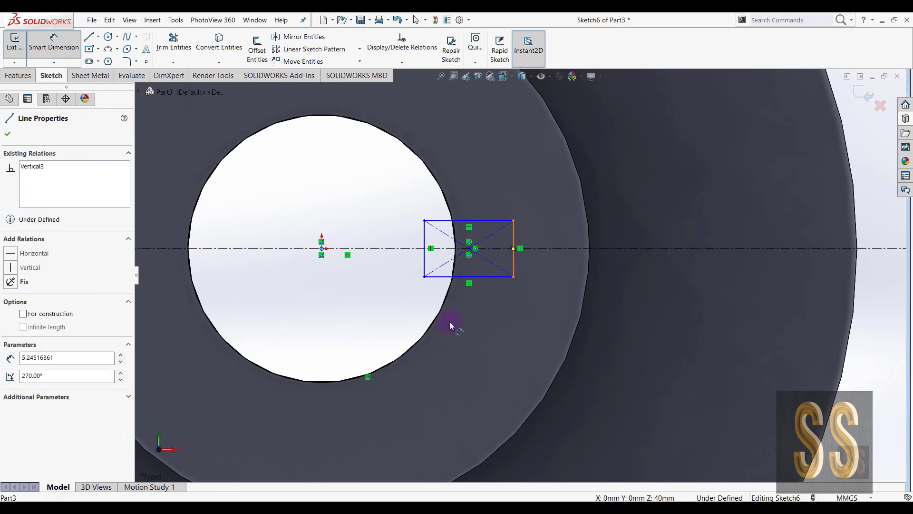
click(381, 322)
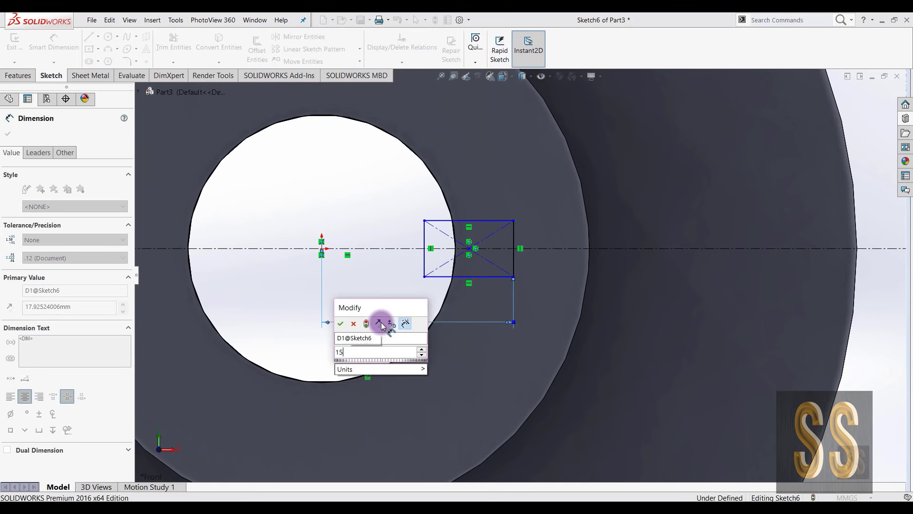
text(15)
key(Return)
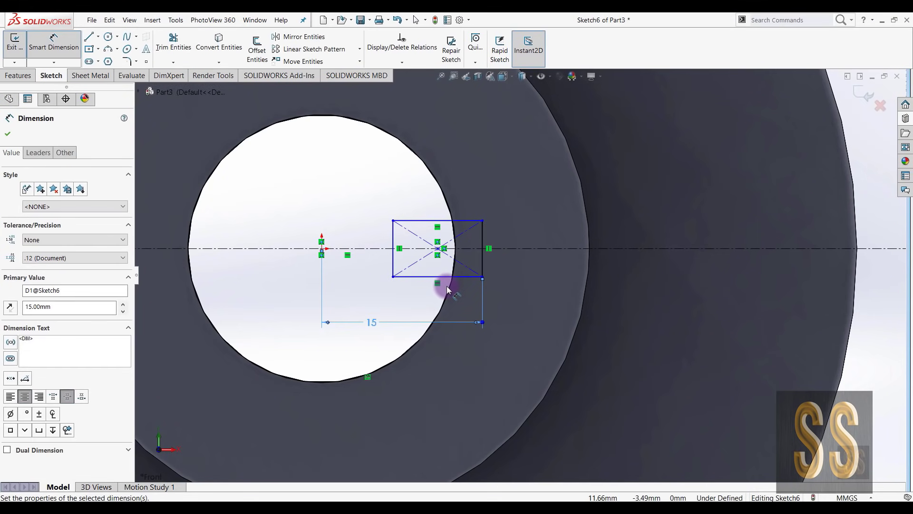
scroll(432, 283, down, 2)
Dimension the rectangle's bottom edge 2 mm from the centreline
click(473, 274)
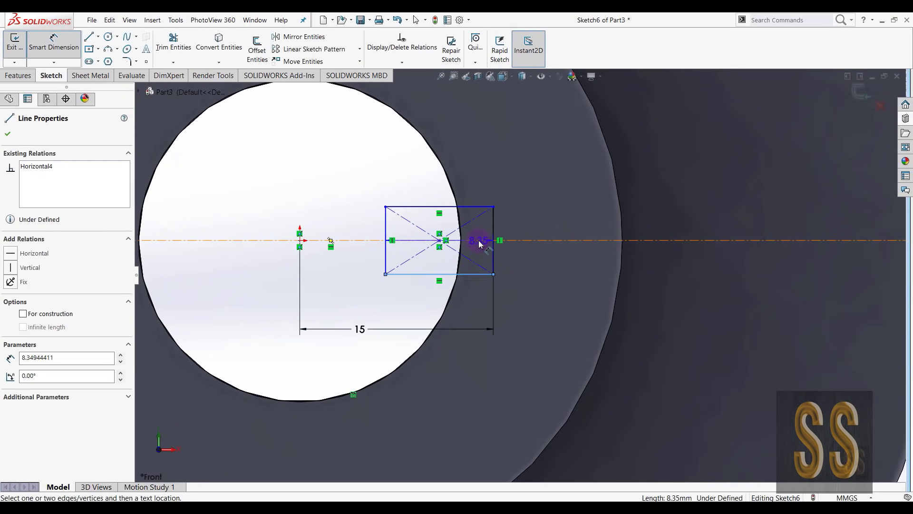
click(479, 240)
click(518, 259)
text(2.6225818mm)
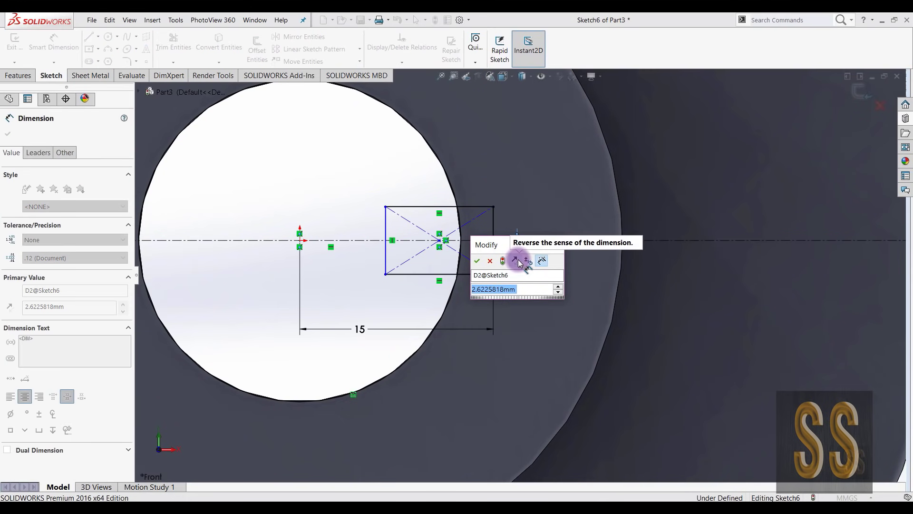
key(Return)
scroll(505, 264, down, 1)
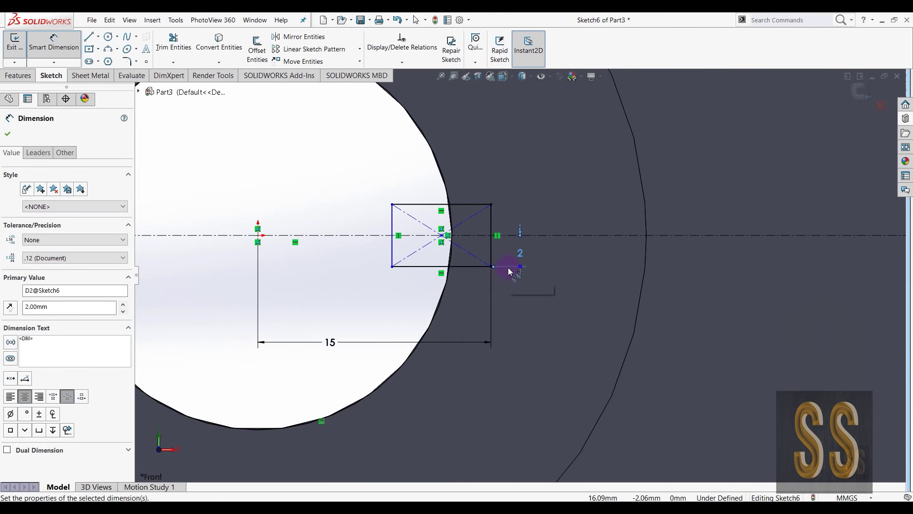
Trim the rectangle inside the bore, dimension the keyway 4 mm, and close Sketch6
click(174, 46)
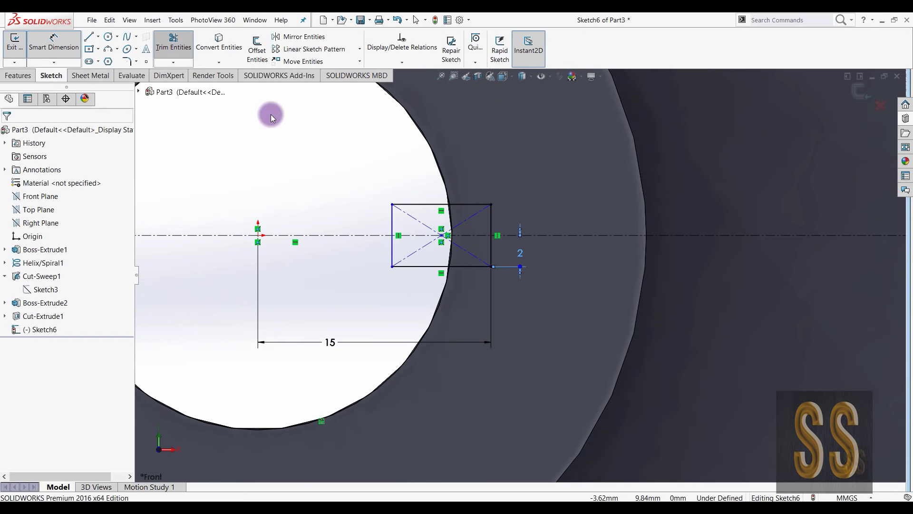
drag(412, 223, 407, 314)
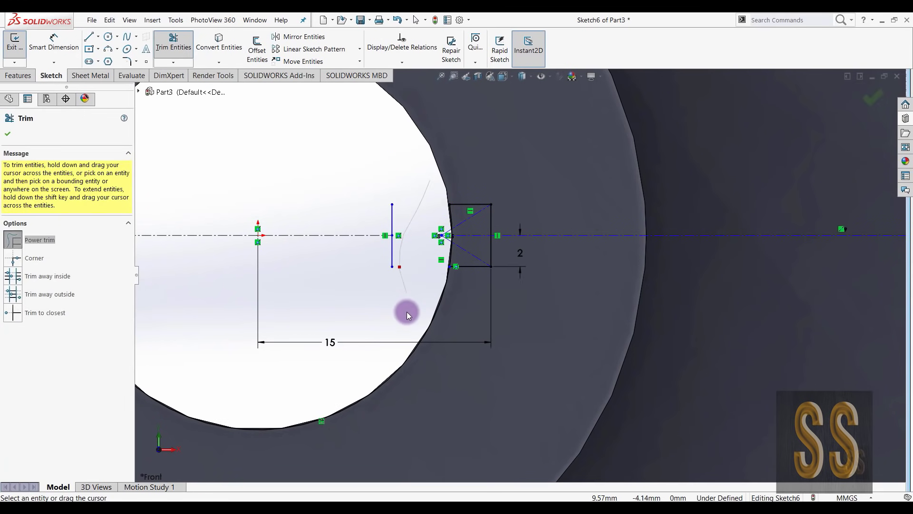
mouse_move(410, 260)
mouse_down()
mouse_move(384, 252)
mouse_move(412, 212)
mouse_move(435, 285)
mouse_move(404, 281)
mouse_up()
click(62, 47)
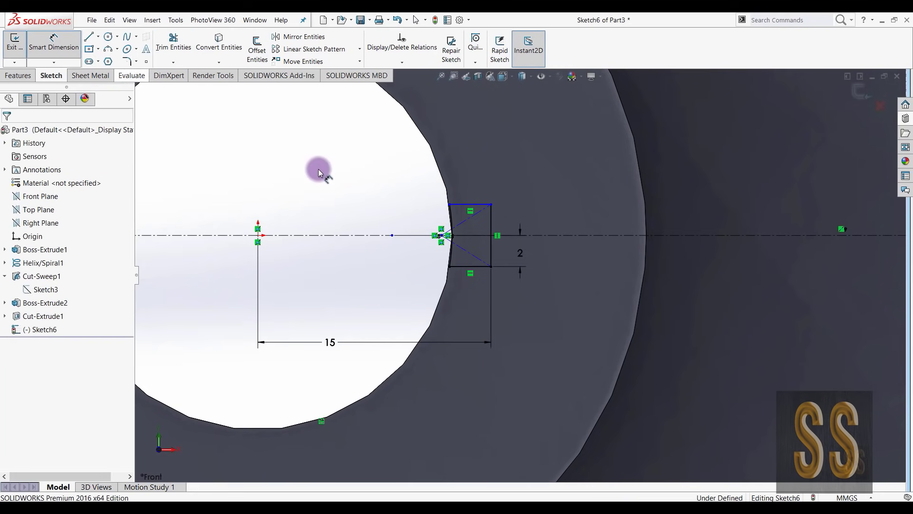
click(492, 231)
click(550, 224)
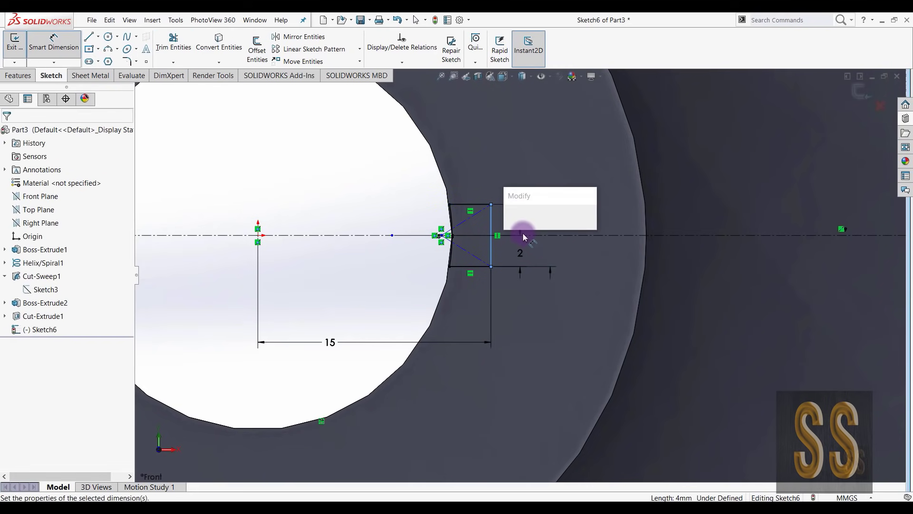
click(510, 222)
click(341, 178)
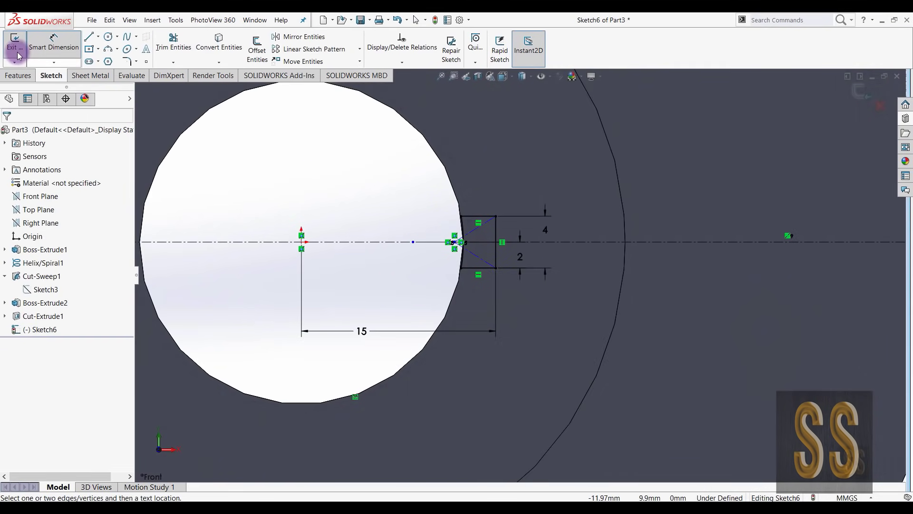
click(13, 47)
Extrude-cut the keyway sketch with default settings, creating Cut-Extrude2
click(163, 48)
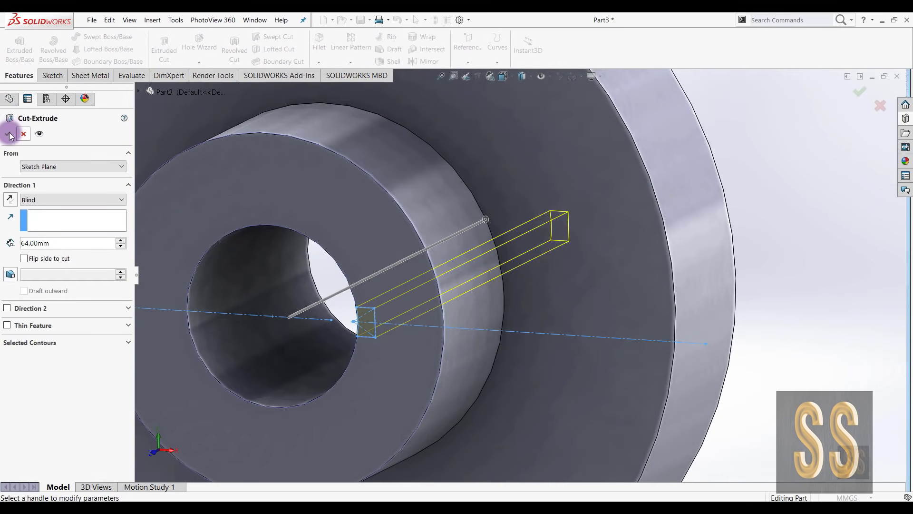
key(Return)
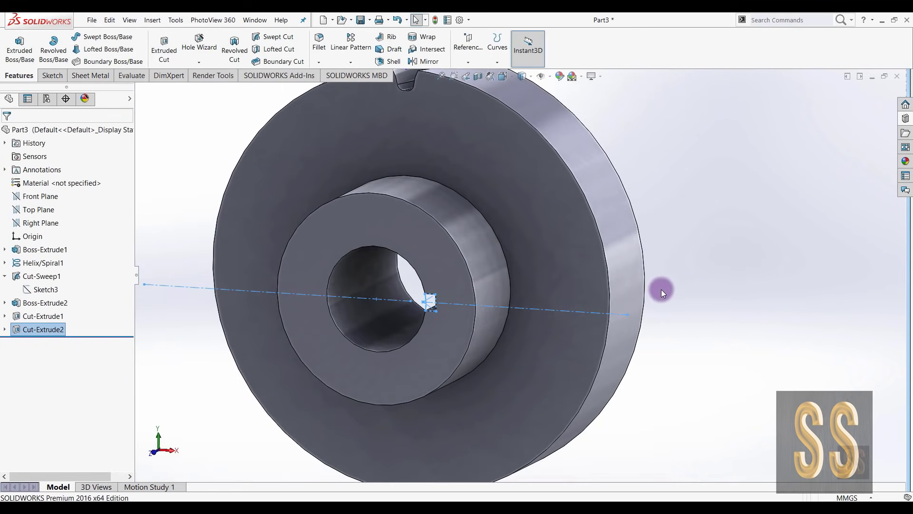
click(706, 235)
scroll(651, 186, up, 3)
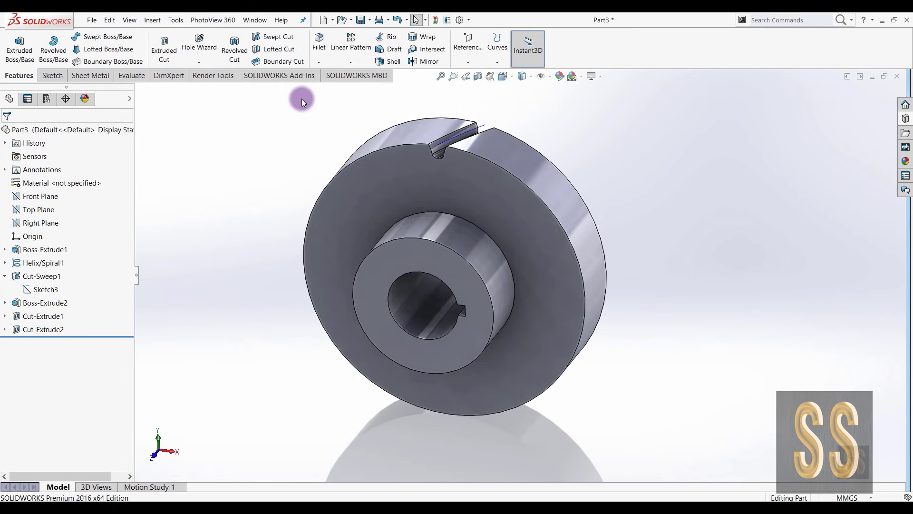
Circular-pattern Cut-Sweep1 40 times around the rim face to form all helical teeth
click(360, 63)
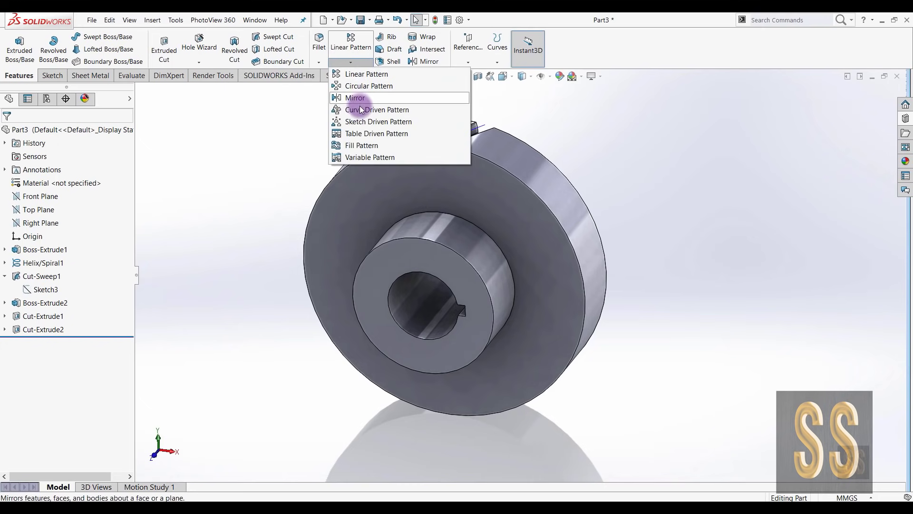
click(363, 86)
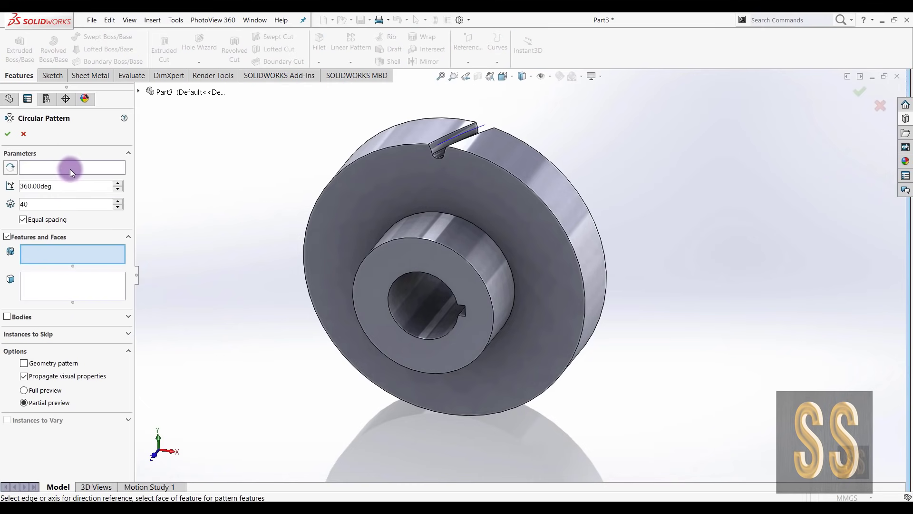
click(70, 170)
click(564, 200)
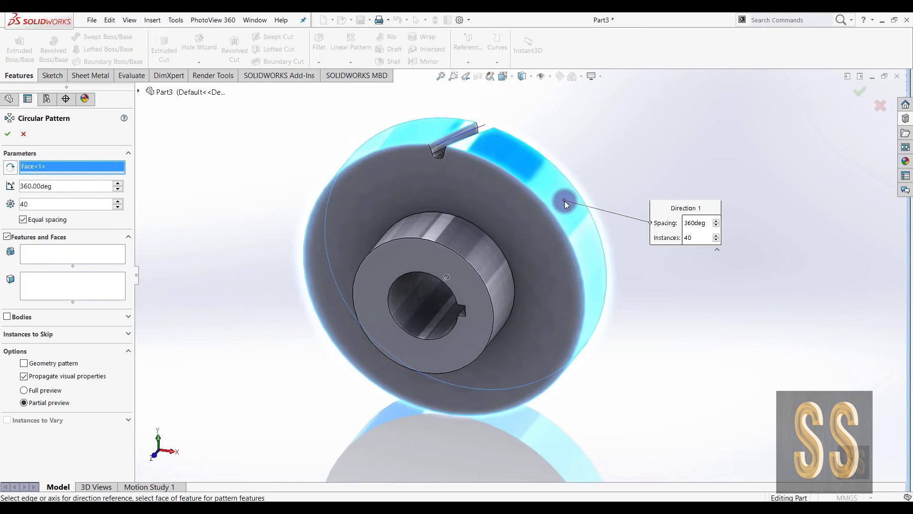
click(74, 252)
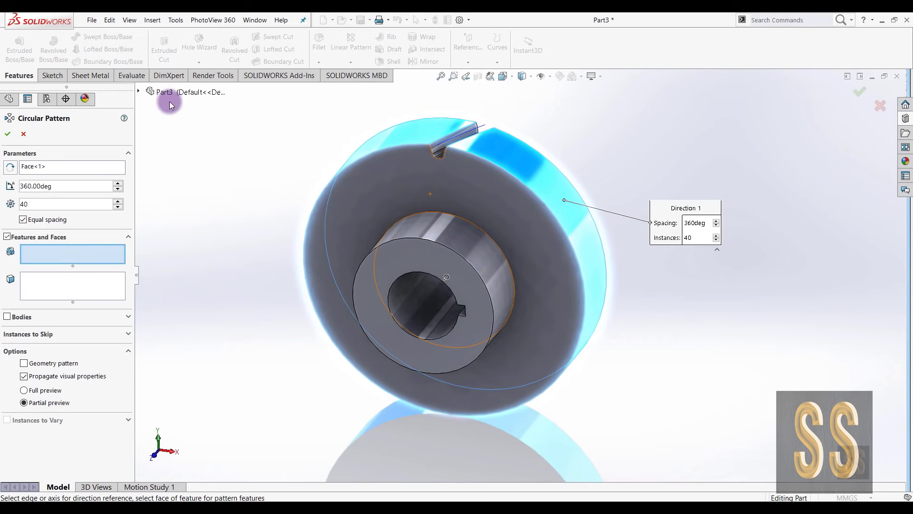
click(137, 92)
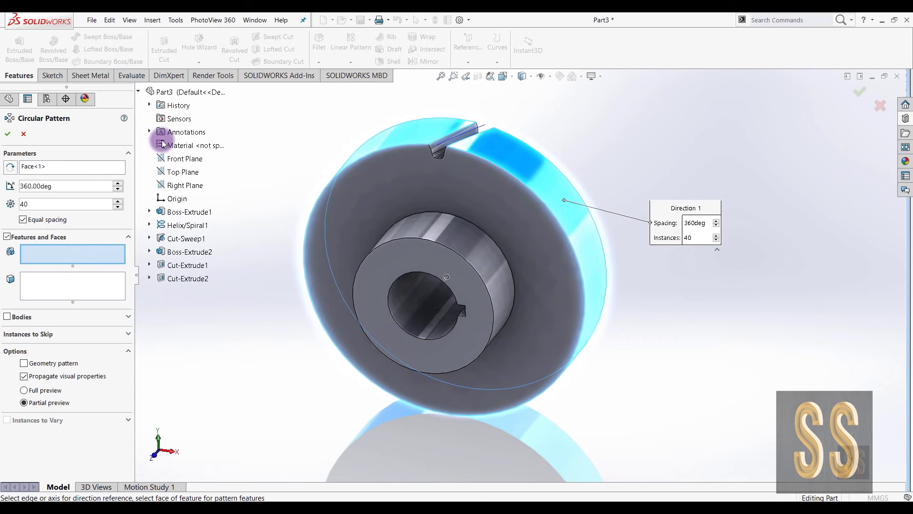
click(184, 242)
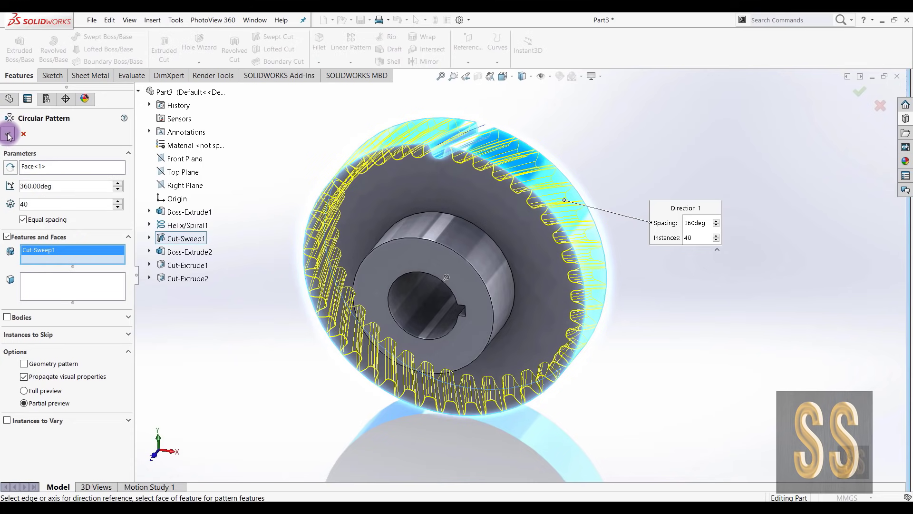
click(227, 375)
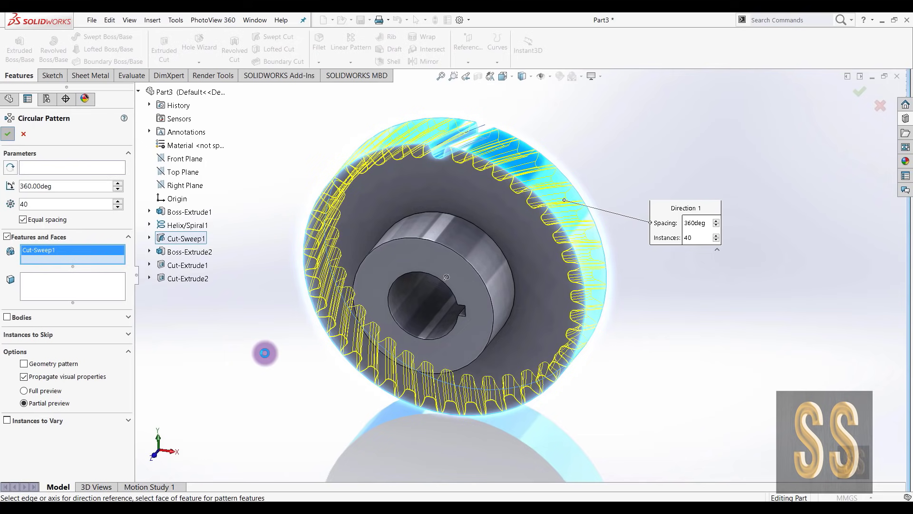
key(Return)
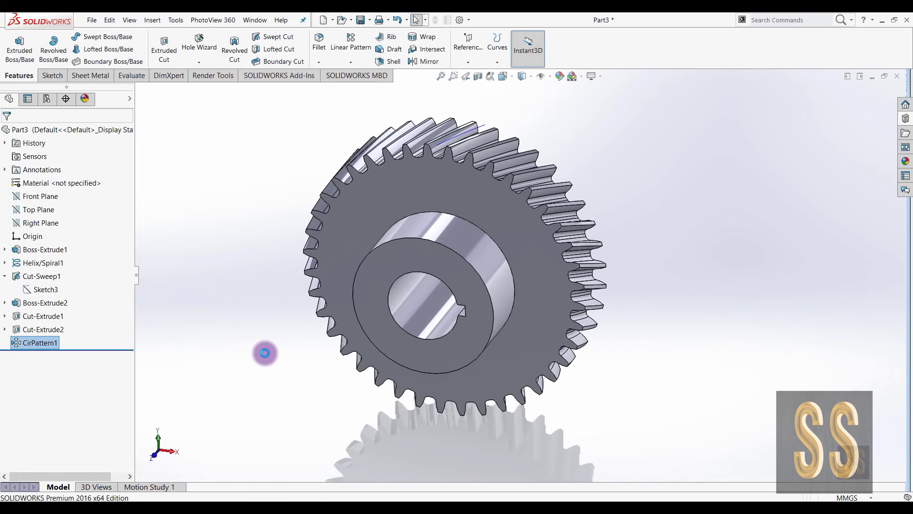
middle_drag(263, 230, 404, 176)
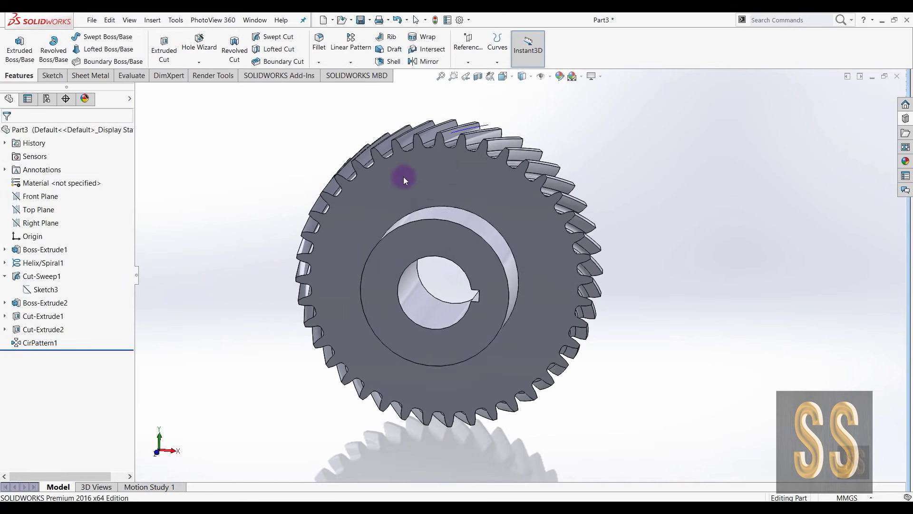
scroll(476, 172, down, 5)
scroll(423, 192, up, 2)
scroll(418, 194, up, 3)
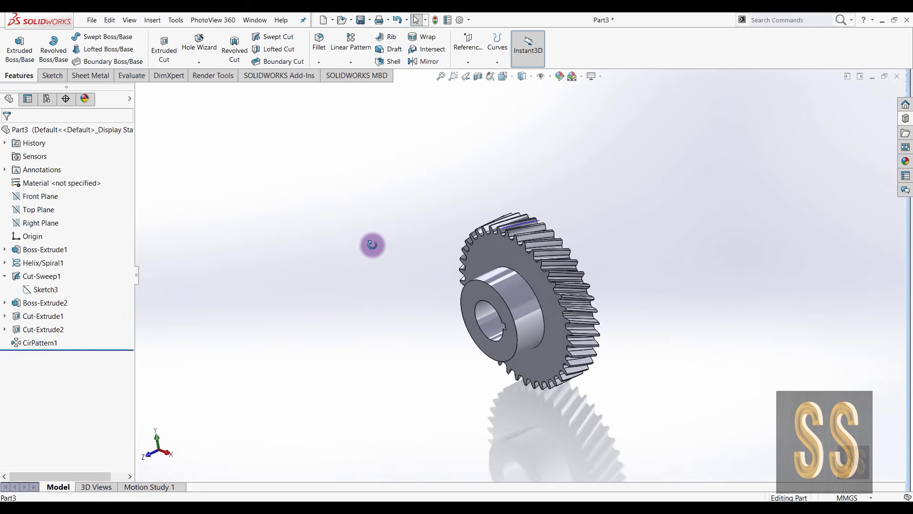
scroll(505, 252, down, 3)
scroll(697, 281, up, 3)
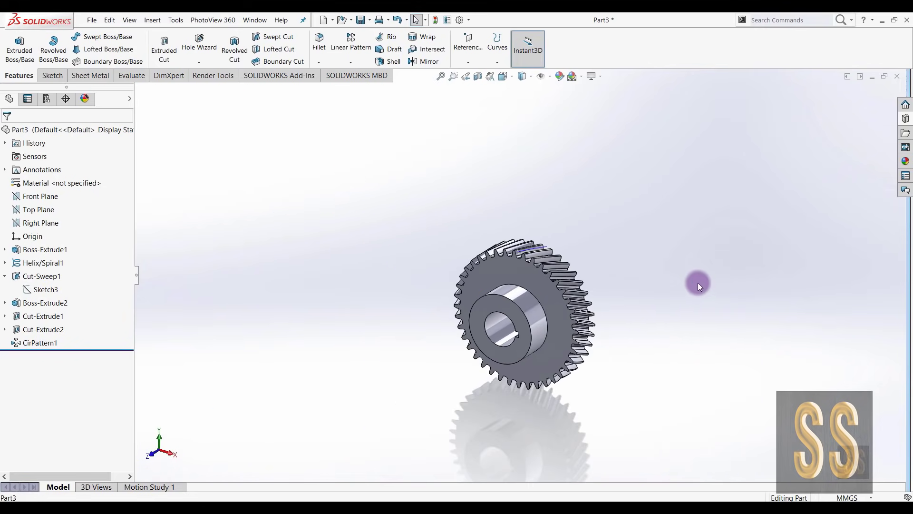
mouse_move(697, 281)
middle_down()
mouse_move(590, 320)
mouse_move(649, 294)
mouse_move(703, 243)
mouse_move(727, 257)
mouse_move(615, 270)
middle_up()
scroll(615, 269, down, 4)
scroll(233, 256, up, 2)
middle_drag(233, 256, 257, 309)
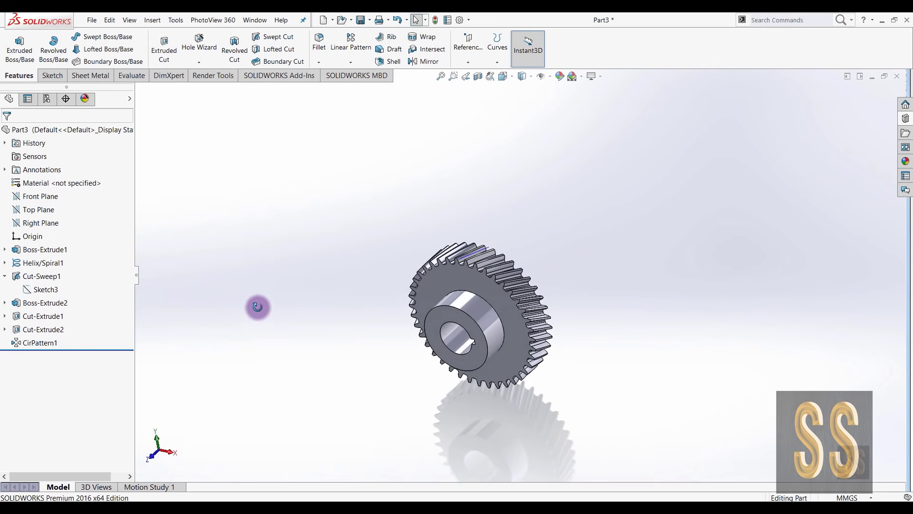
click(4, 263)
click(51, 280)
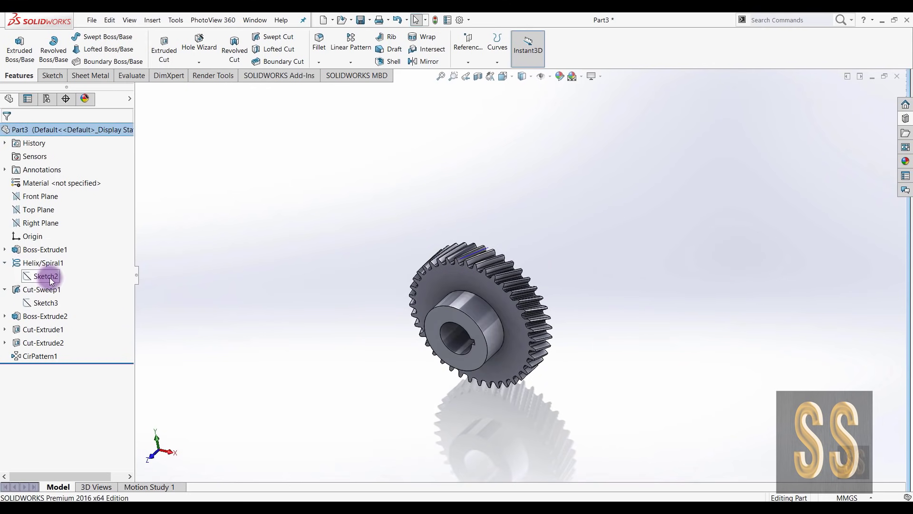
right_click(50, 276)
click(64, 254)
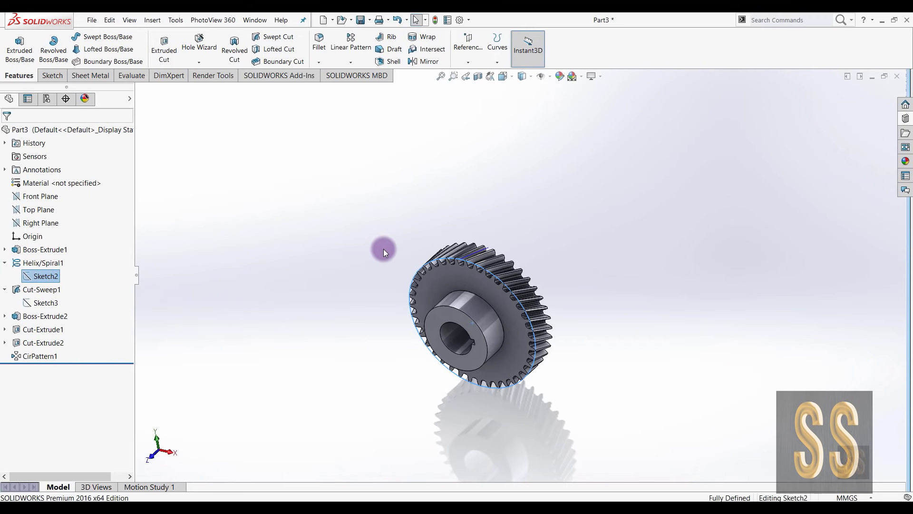
scroll(531, 270, down, 2)
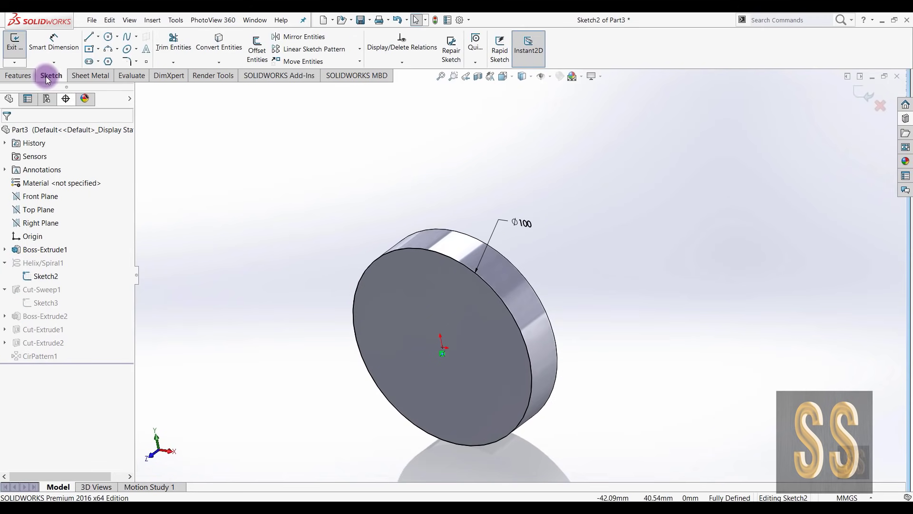
click(14, 48)
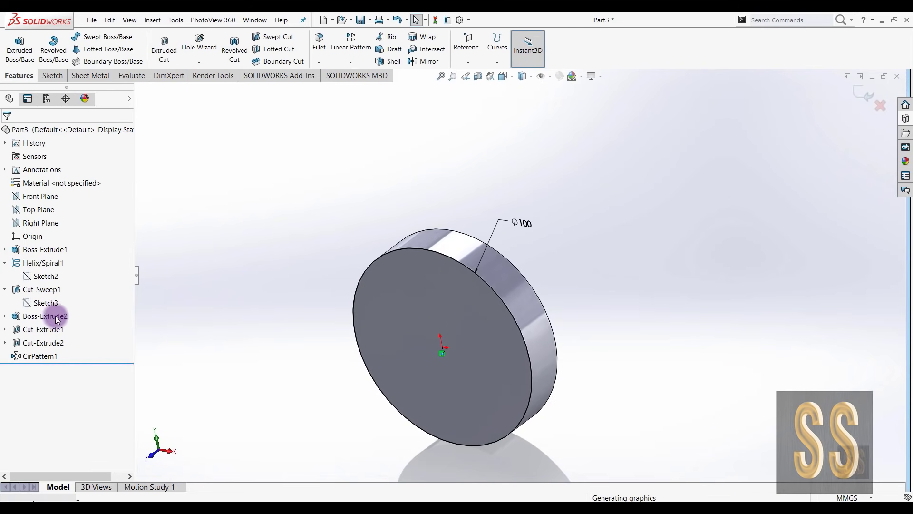
right_click(41, 263)
Edit Helix/Spiral1, changing revolutions from 0.03 to 0.05, and rebuild the gear
click(46, 237)
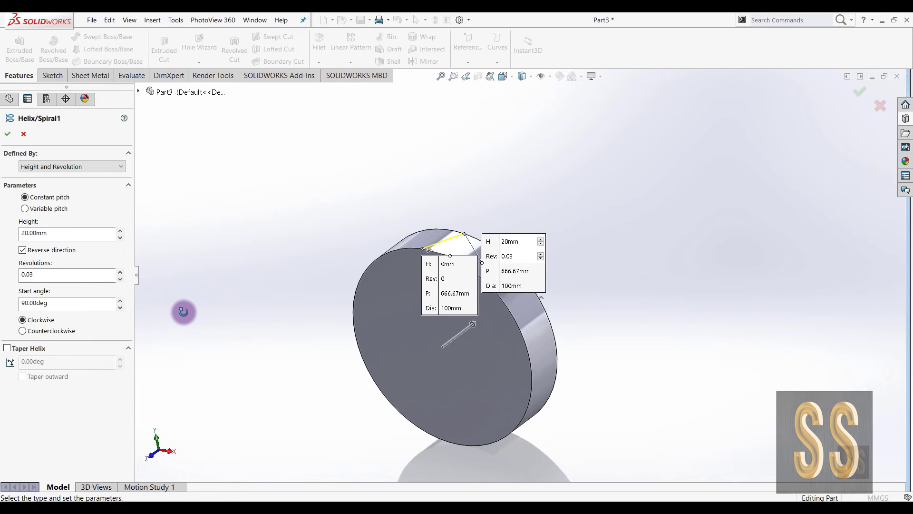
click(48, 273)
text(0.05)
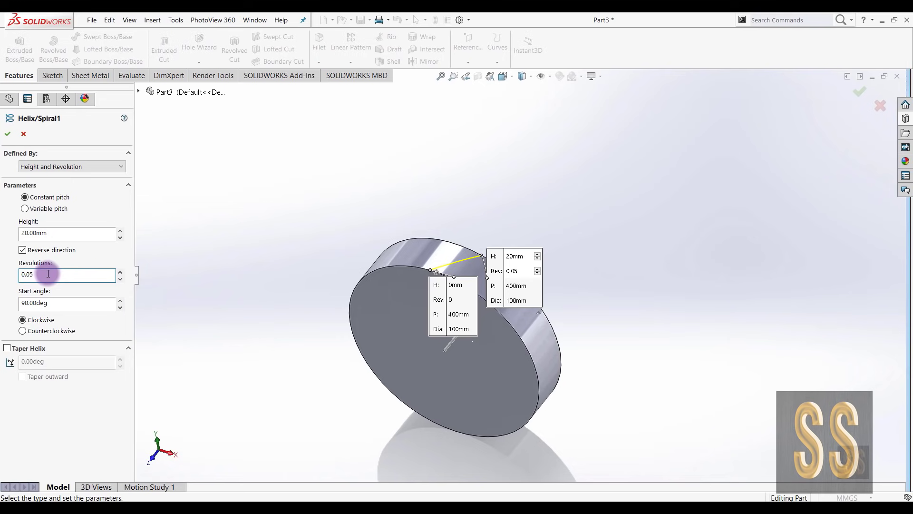
key(Return)
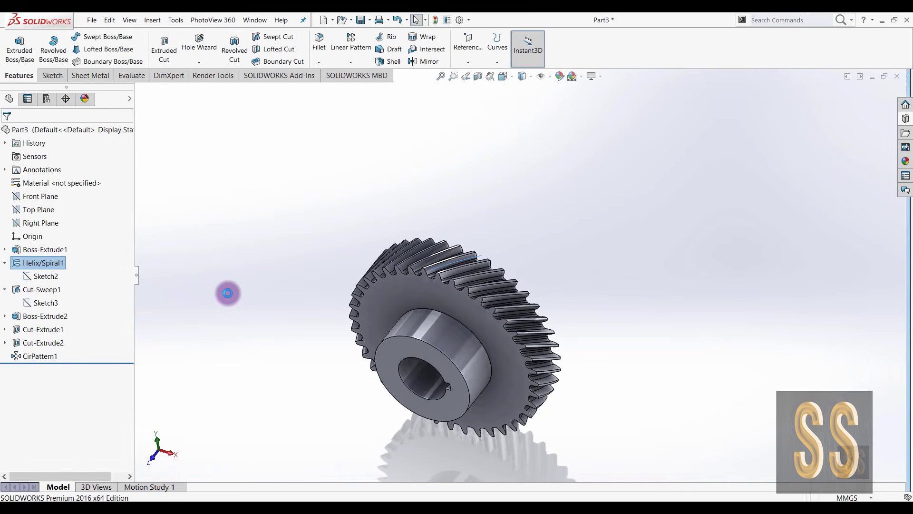
Collapse the helix and tooth-cut features in the tree while orbiting the gear
mouse_move(228, 293)
middle_down()
mouse_move(238, 275)
mouse_move(227, 318)
mouse_move(214, 206)
mouse_move(204, 237)
mouse_move(219, 328)
mouse_move(220, 315)
mouse_move(178, 296)
middle_up()
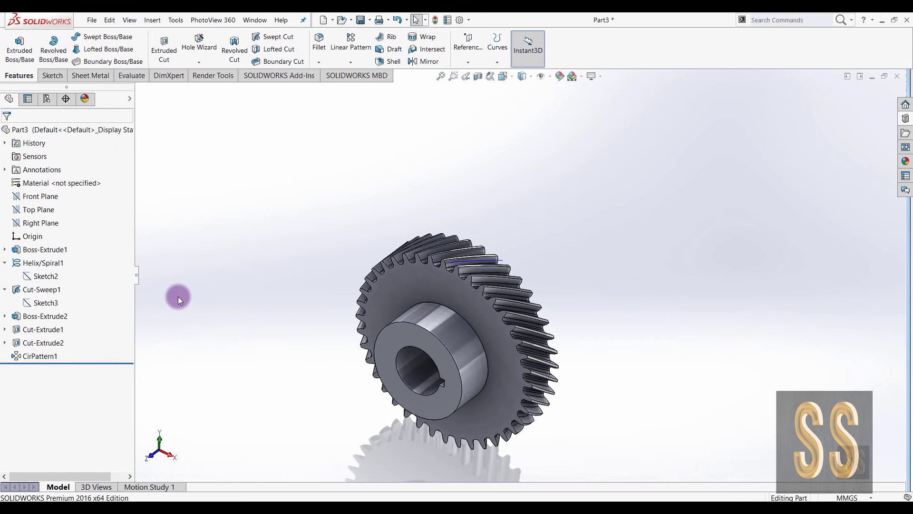
click(5, 263)
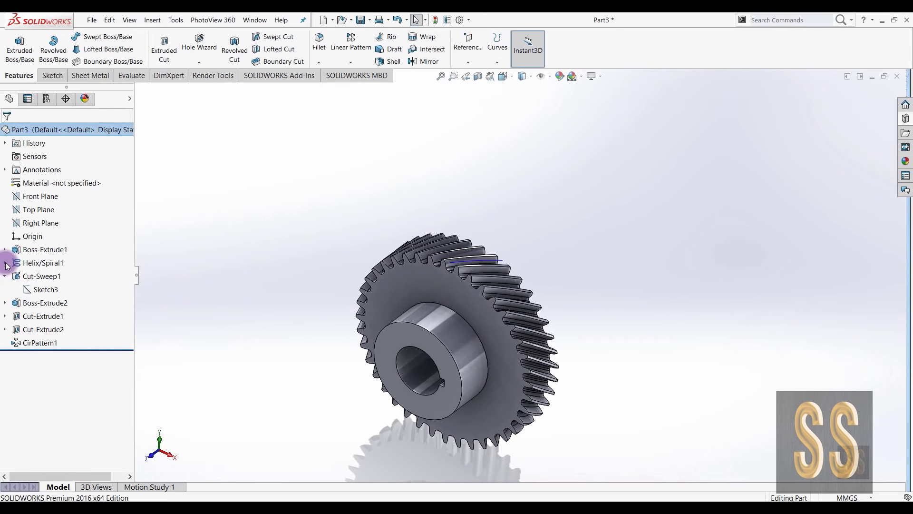
click(5, 276)
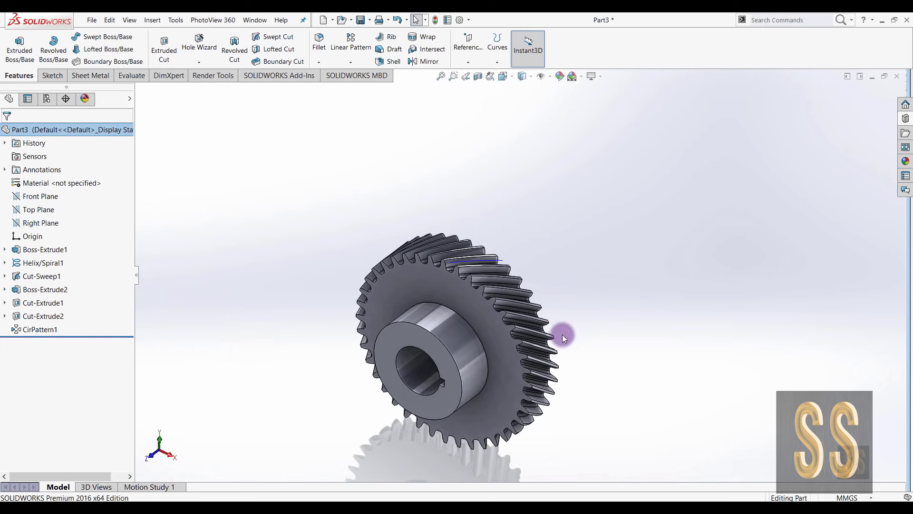
mouse_move(562, 335)
middle_down()
mouse_move(503, 373)
mouse_move(463, 323)
mouse_move(465, 286)
mouse_move(298, 172)
middle_up()
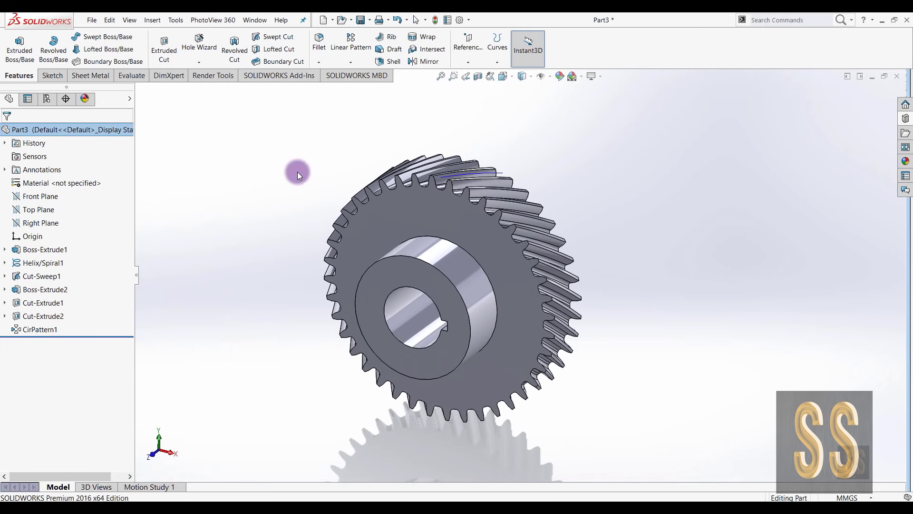
Turn off View Curves so the helix reference curve is hidden, then orbit the gear
click(551, 78)
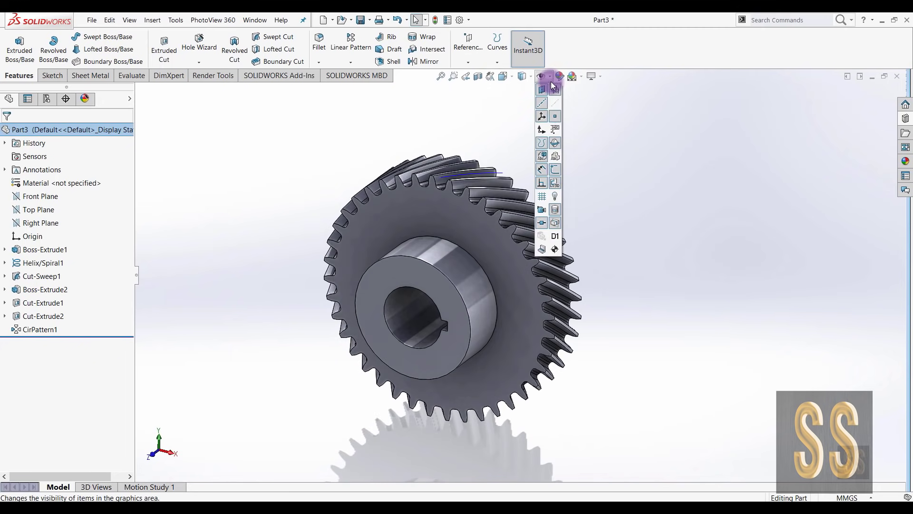
click(542, 143)
mouse_move(614, 179)
middle_down()
mouse_move(632, 192)
mouse_move(632, 208)
middle_up()
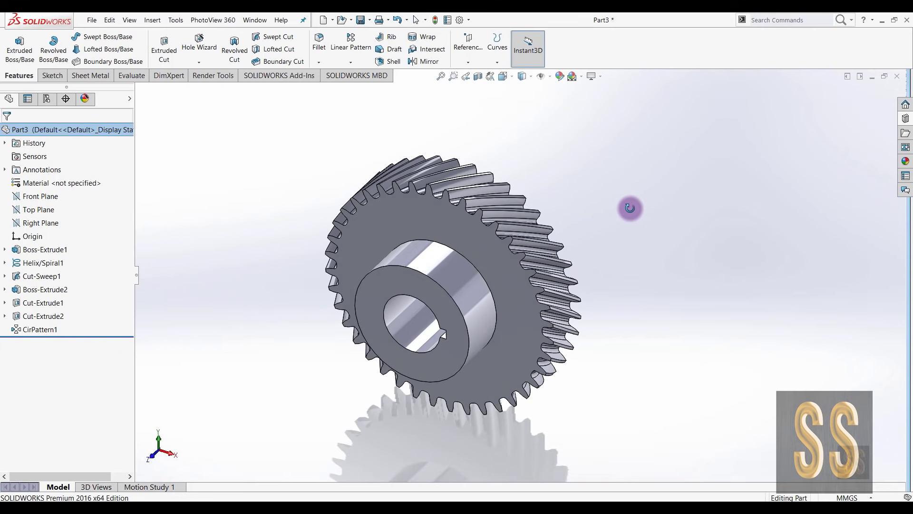
middle_drag(598, 299, 586, 211)
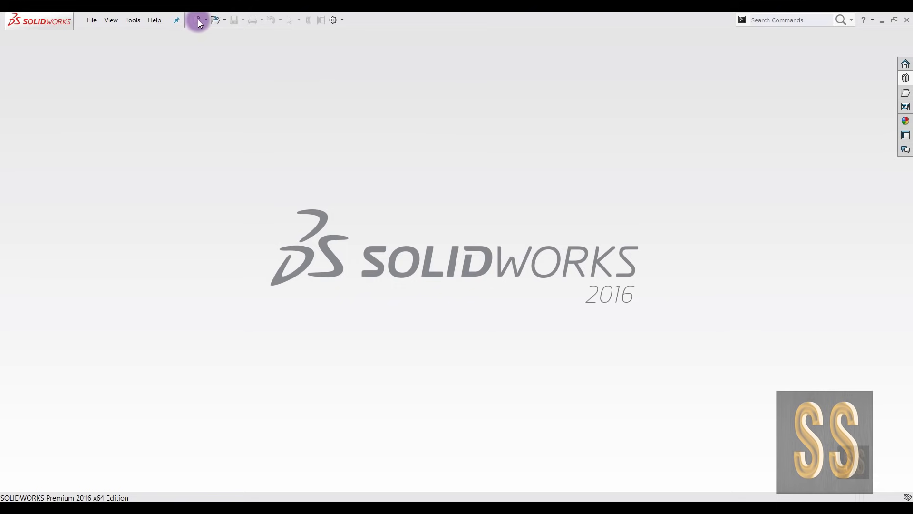
Create a new empty assembly, cancelling Begin Assembly without inserting a component
click(197, 21)
click(347, 248)
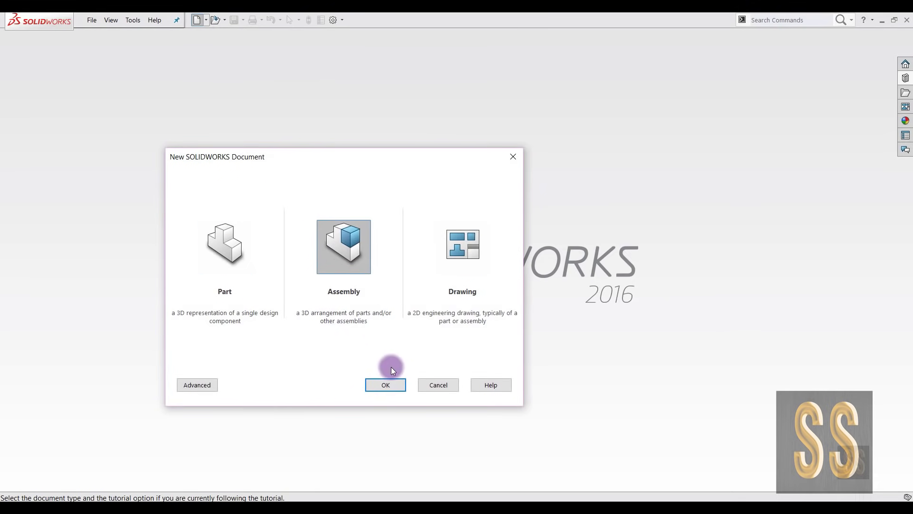
click(388, 383)
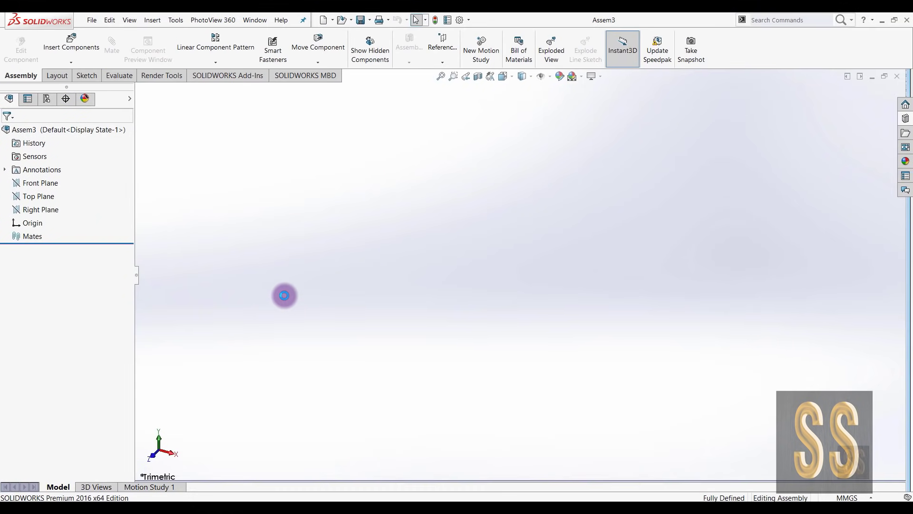
click(24, 132)
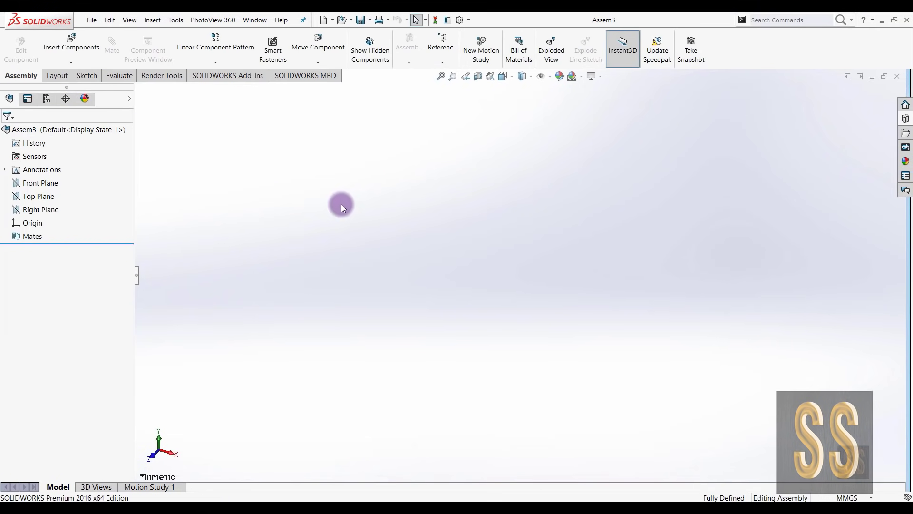
Browse the Design Library to Toolbox > ANSI Metric > Power Transmission > Gears
click(906, 118)
scroll(802, 134, up, 2)
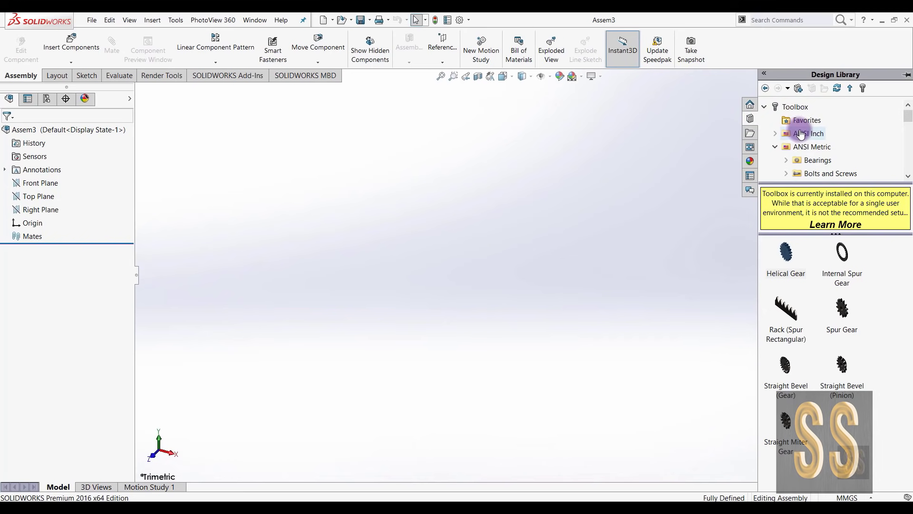
click(751, 120)
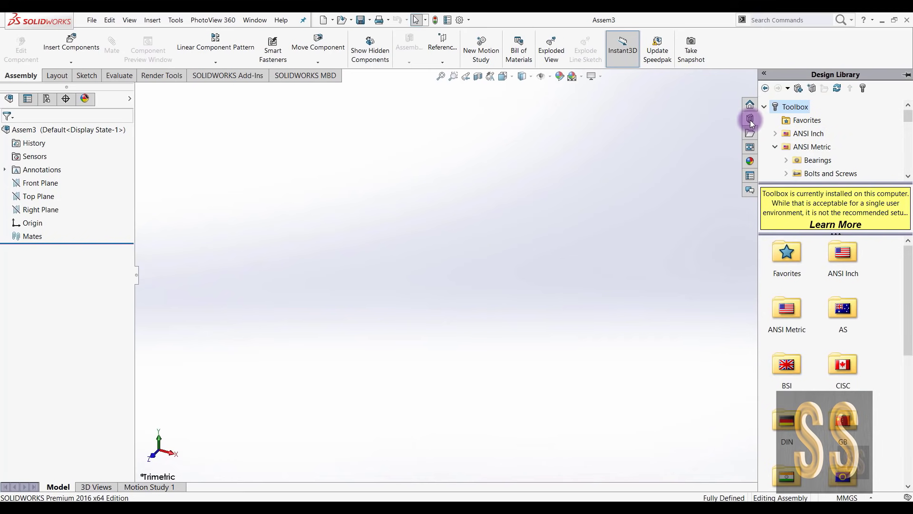
click(765, 106)
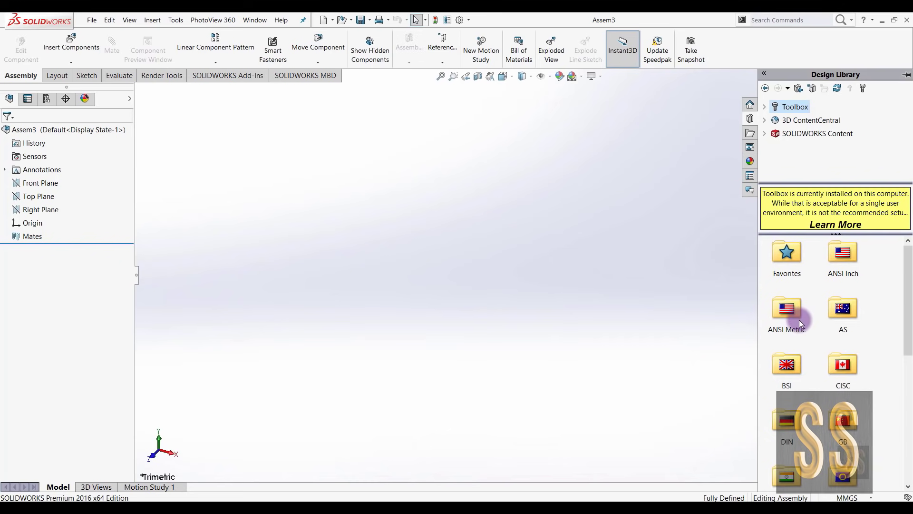
scroll(803, 333, down, 5)
scroll(808, 375, up, 2)
scroll(811, 367, up, 3)
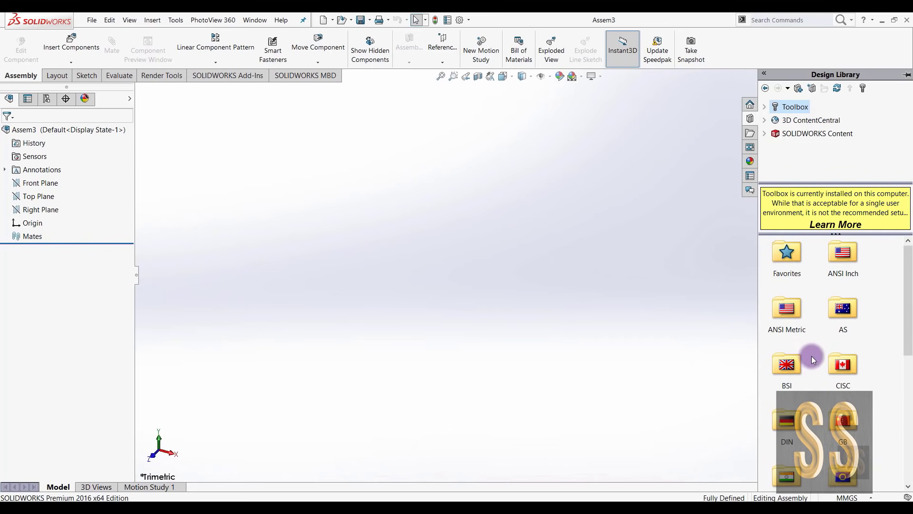
double_click(786, 311)
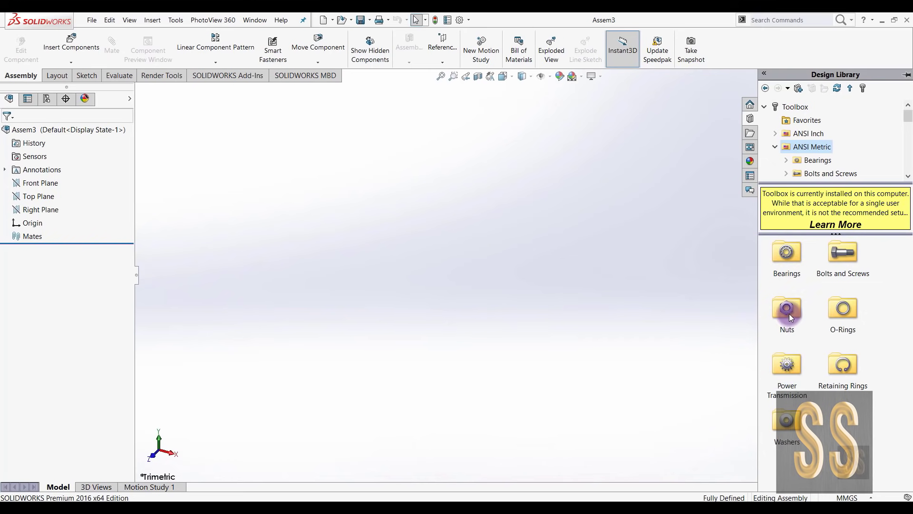
double_click(784, 369)
double_click(792, 254)
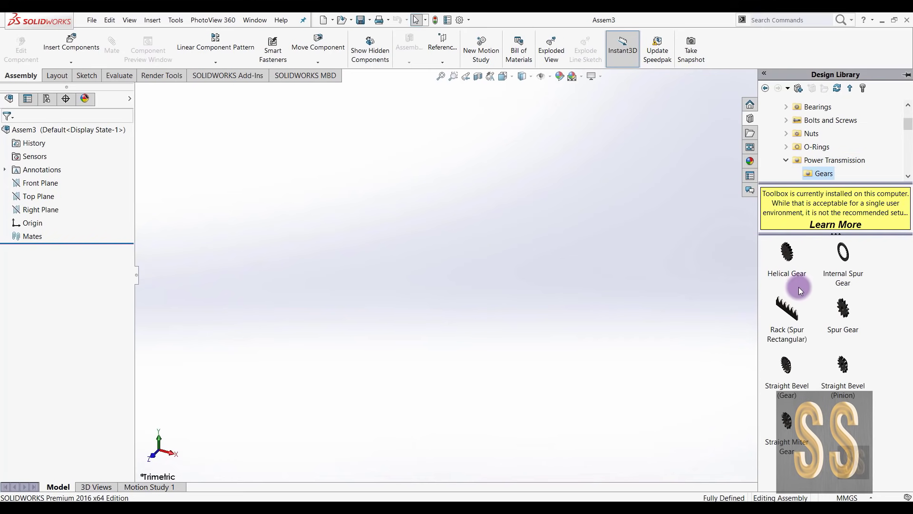
Place a Helical Gear in the assembly with module 1.5 and 25 teeth
drag(803, 280, 461, 278)
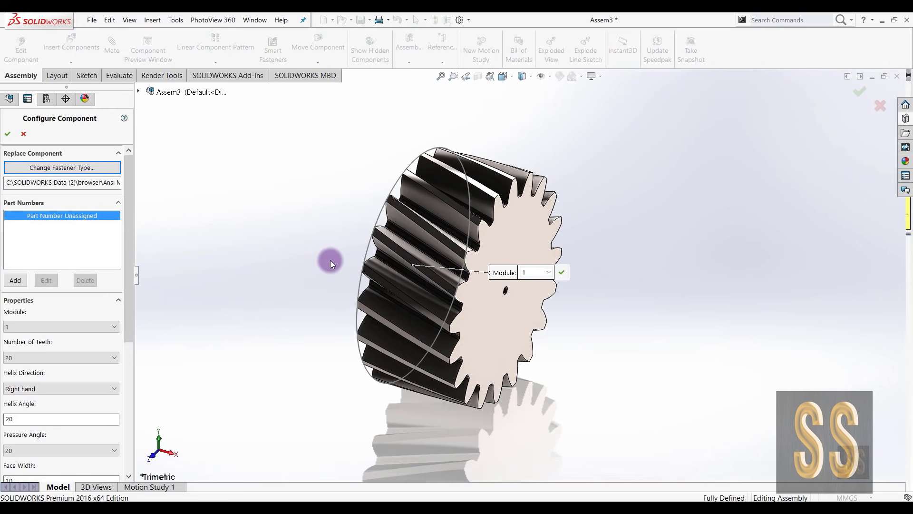
drag(127, 230, 129, 285)
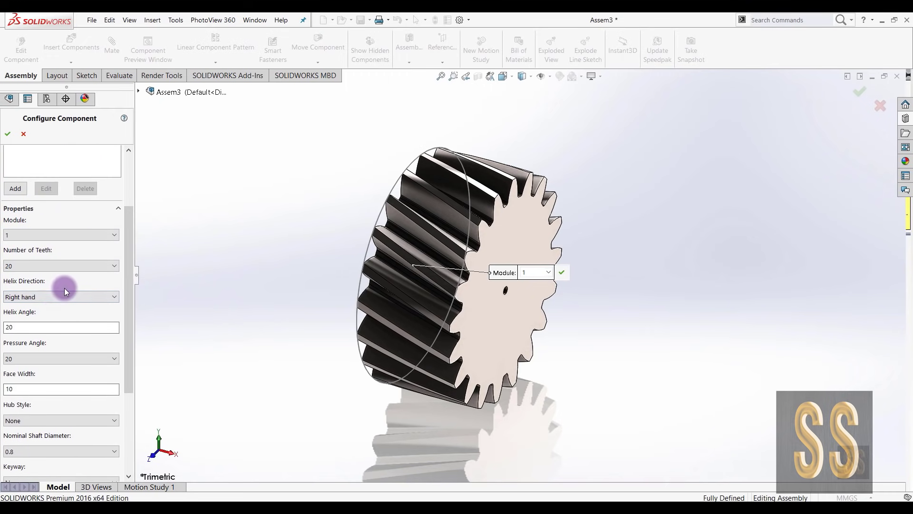
click(56, 235)
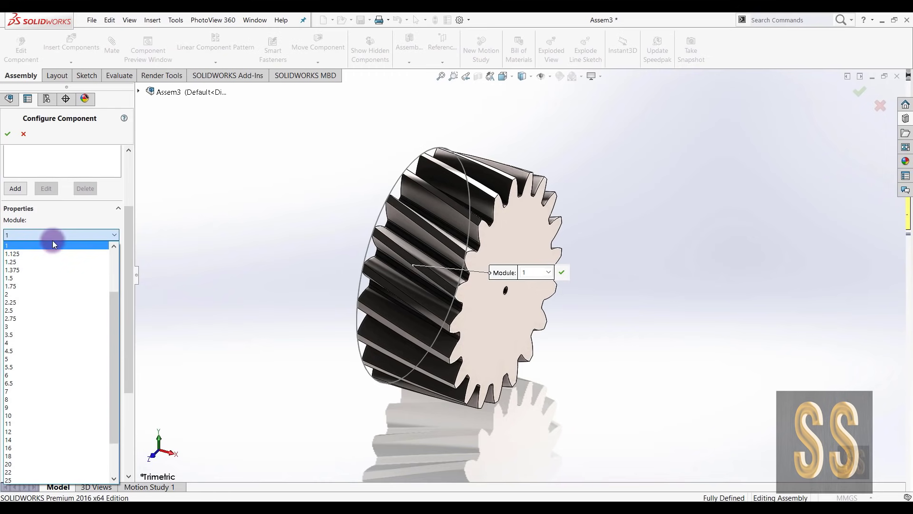
click(14, 278)
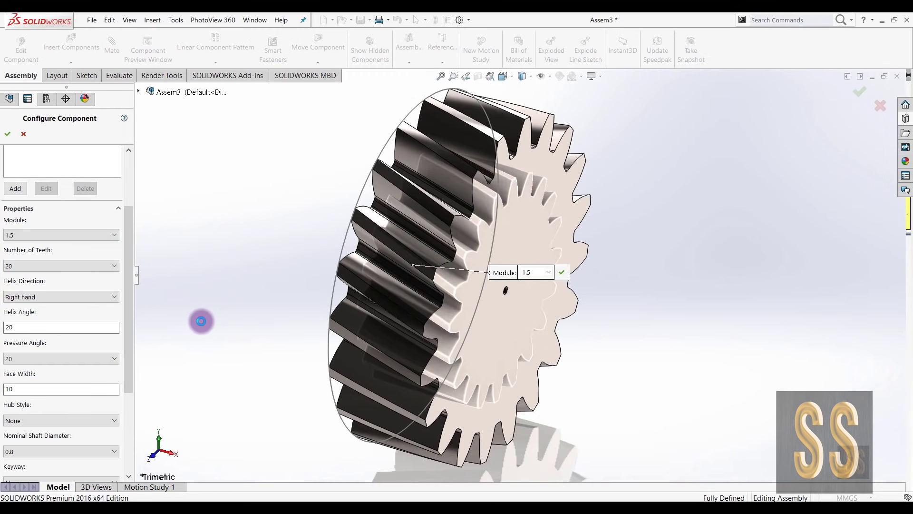
middle_drag(241, 306, 99, 285)
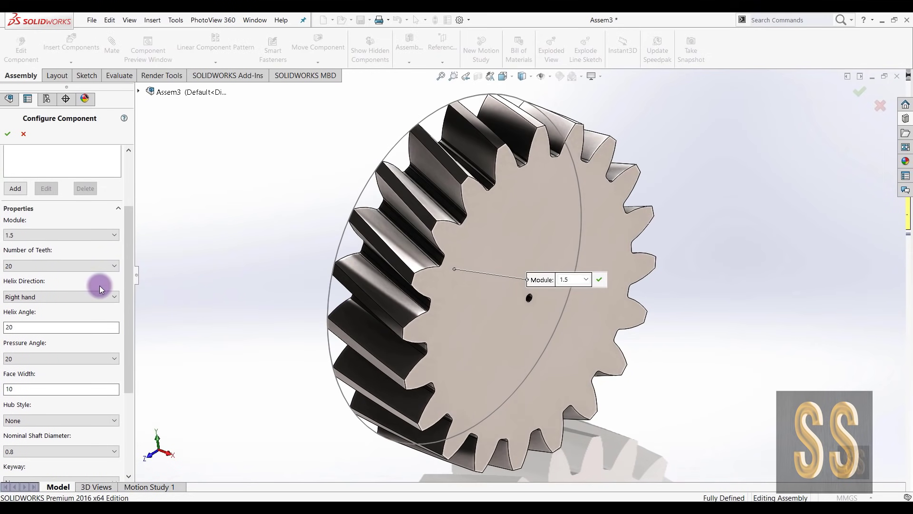
click(67, 267)
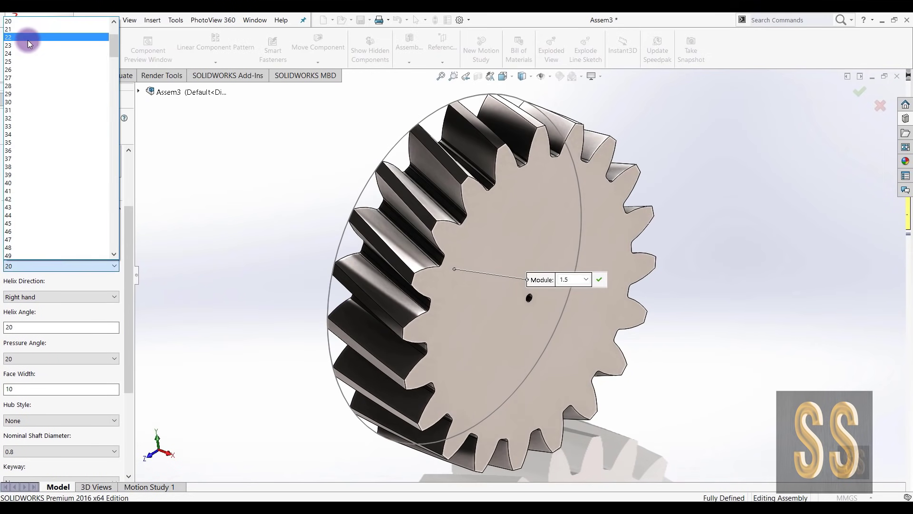
click(17, 62)
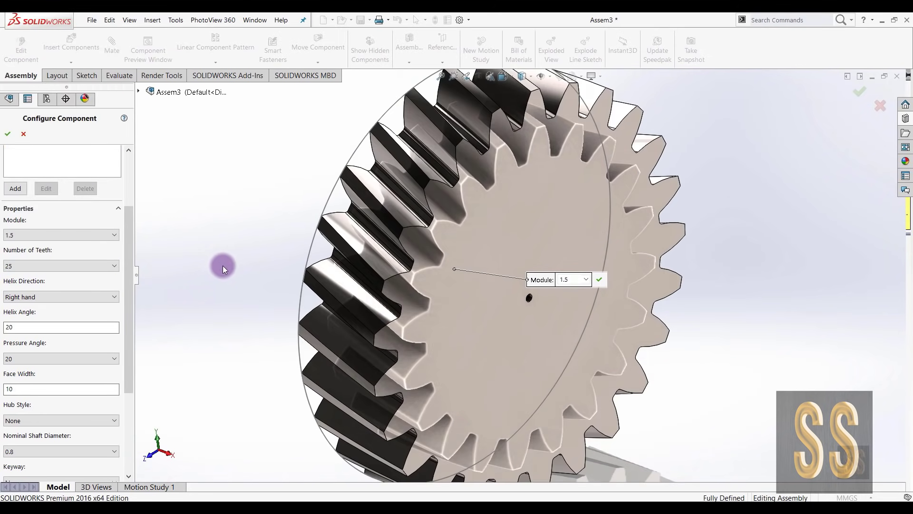
Set the gear's helix angle to 10° and face width to 20
middle_drag(223, 265, 228, 277)
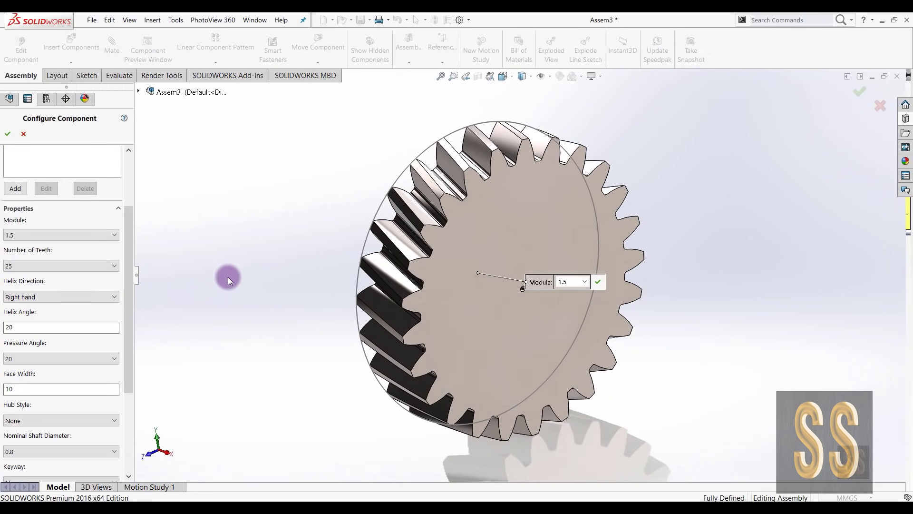
scroll(126, 333, down, 3)
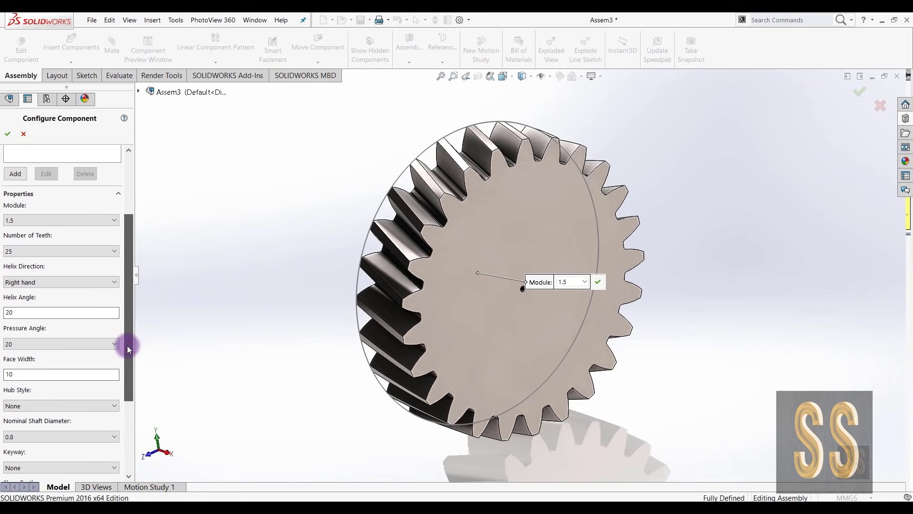
drag(27, 274, 6, 269)
text(5)
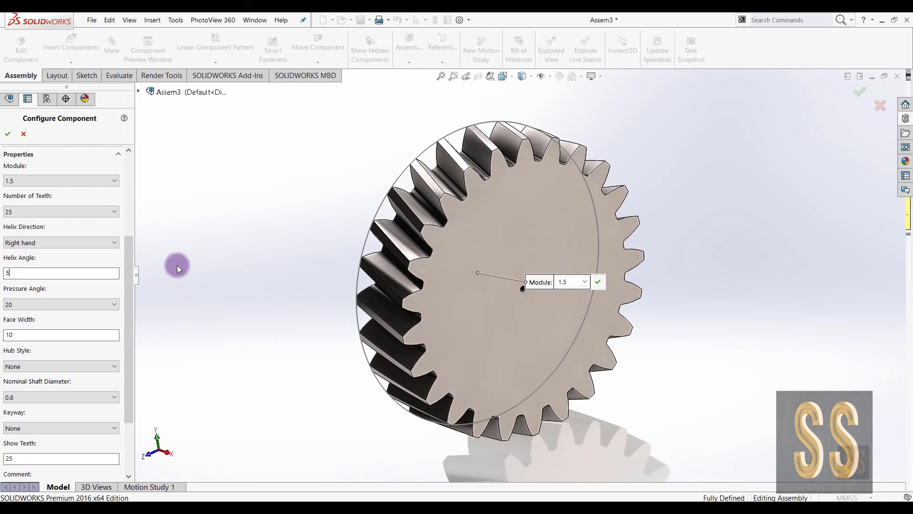
middle_drag(177, 265, 254, 327)
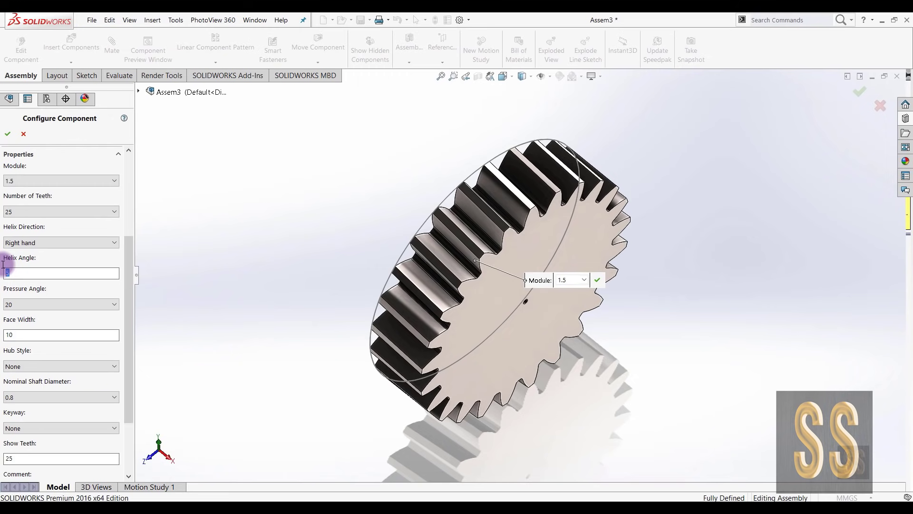
text(10)
click(189, 284)
text(20)
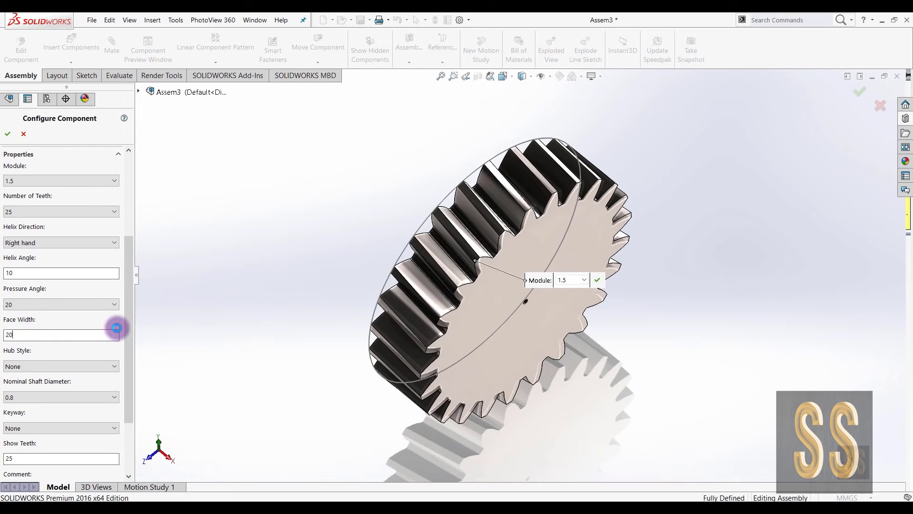
mouse_move(173, 321)
middle_down()
mouse_move(212, 258)
mouse_move(182, 252)
mouse_move(248, 286)
mouse_move(205, 261)
mouse_move(199, 312)
mouse_move(175, 369)
middle_up()
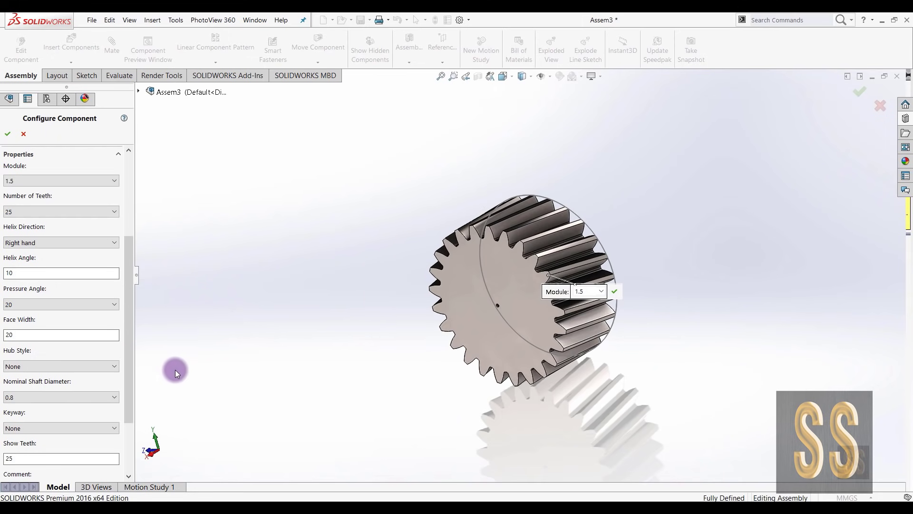
Set the gear's hub style to One Side and orbit to view the hub
click(38, 366)
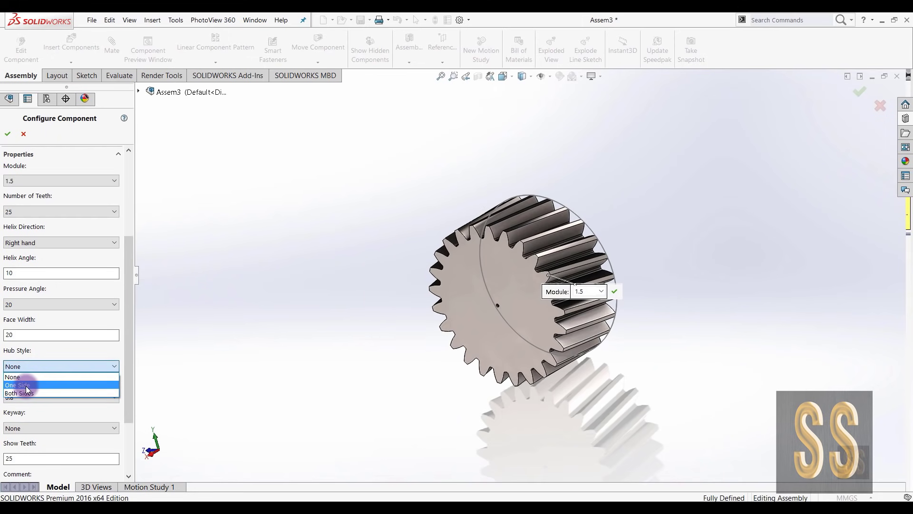
click(33, 382)
mouse_move(269, 346)
middle_down()
mouse_move(232, 323)
mouse_move(204, 351)
mouse_move(218, 360)
mouse_move(204, 361)
middle_up()
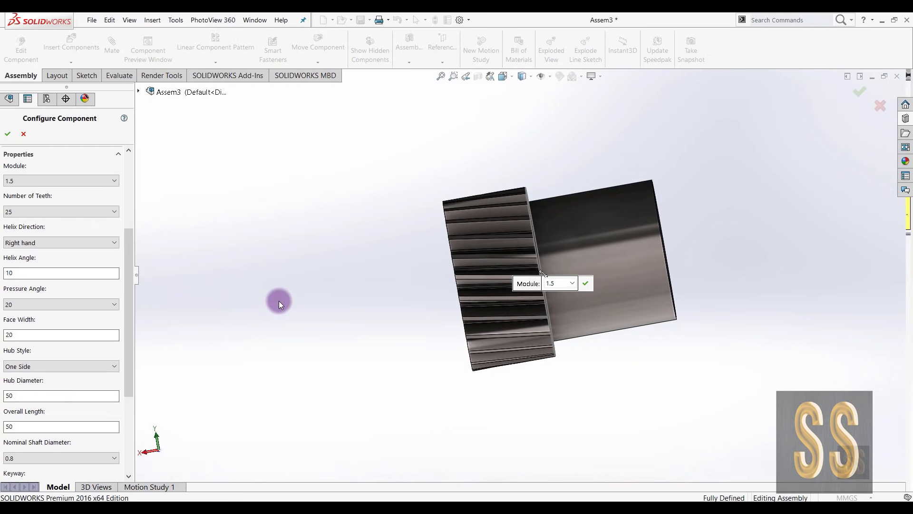
middle_drag(279, 301, 235, 335)
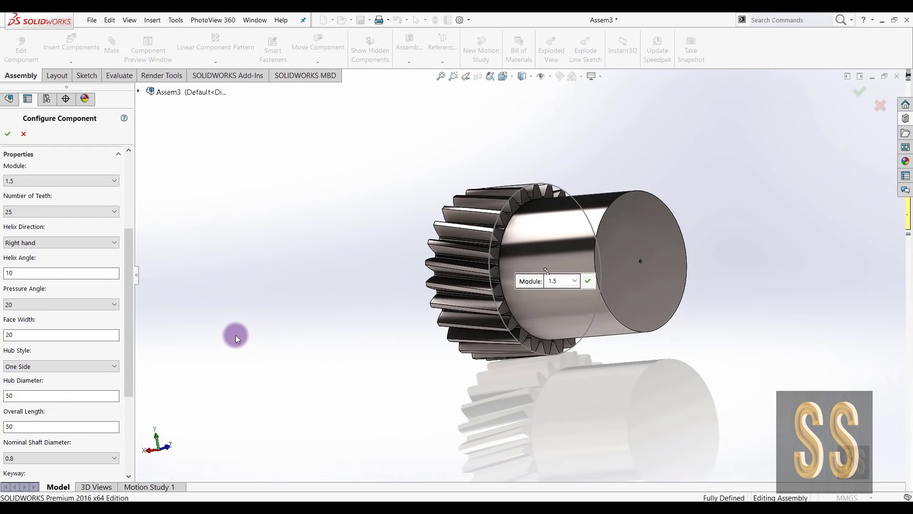
Set the hub's overall length to 20 and diameter to 30
drag(129, 387, 129, 419)
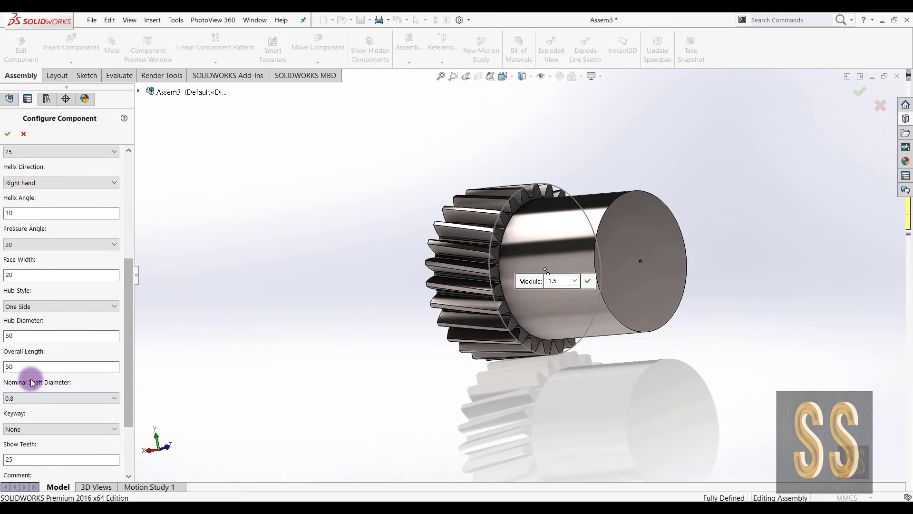
drag(16, 366, 2, 365)
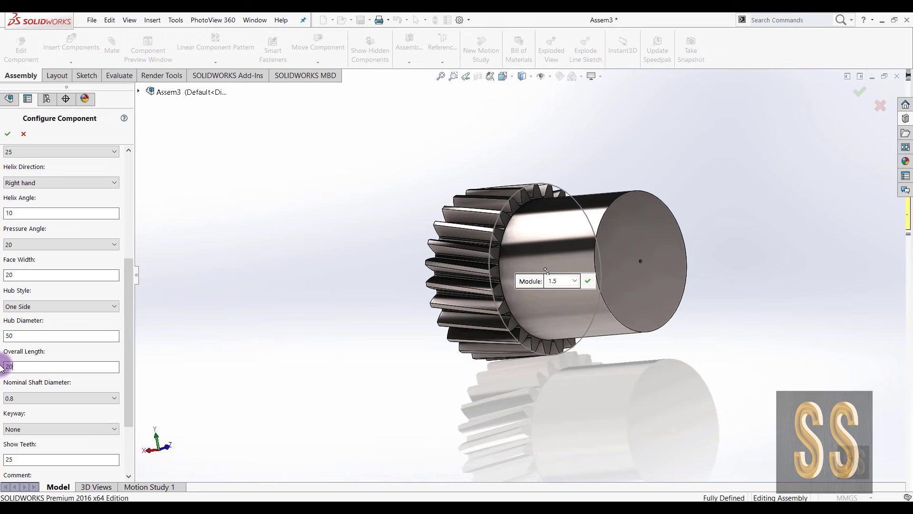
click(255, 296)
middle_drag(223, 281, 244, 301)
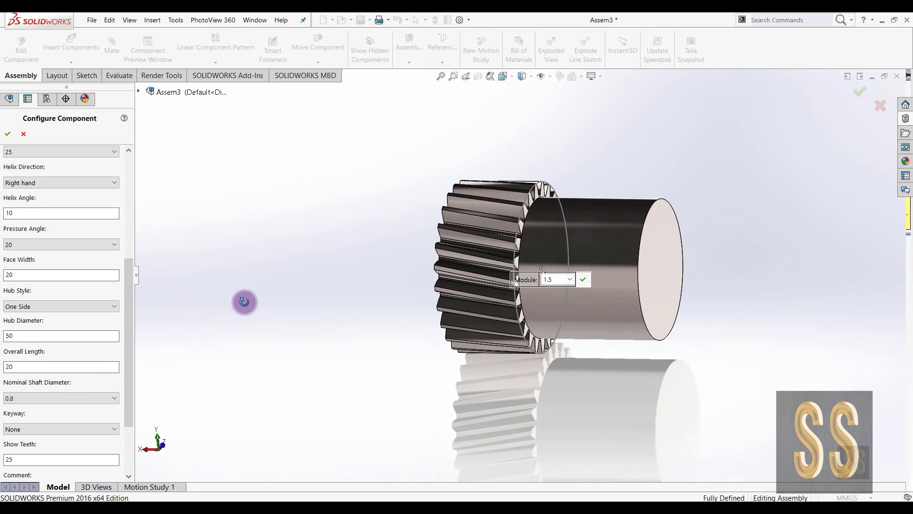
mouse_move(245, 302)
middle_down()
mouse_move(215, 302)
mouse_move(200, 330)
mouse_move(281, 352)
mouse_move(214, 351)
mouse_move(218, 371)
middle_up()
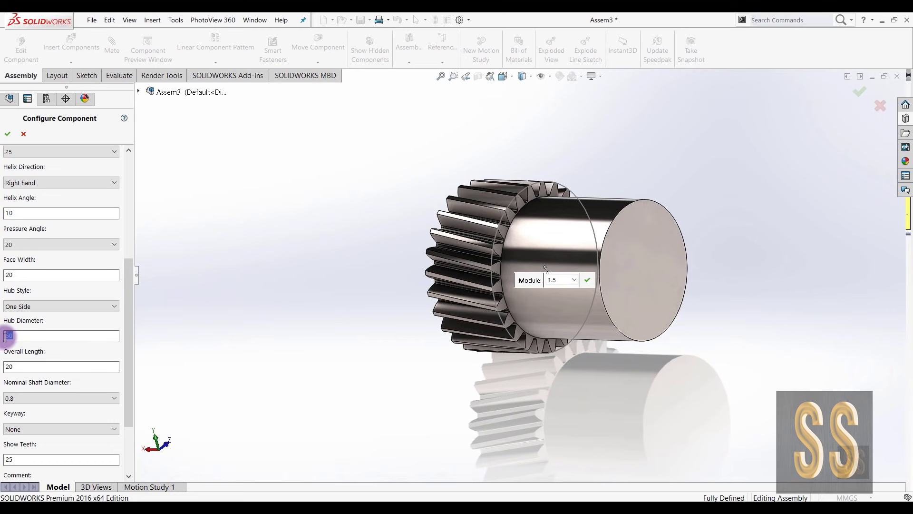
text(100)
click(72, 337)
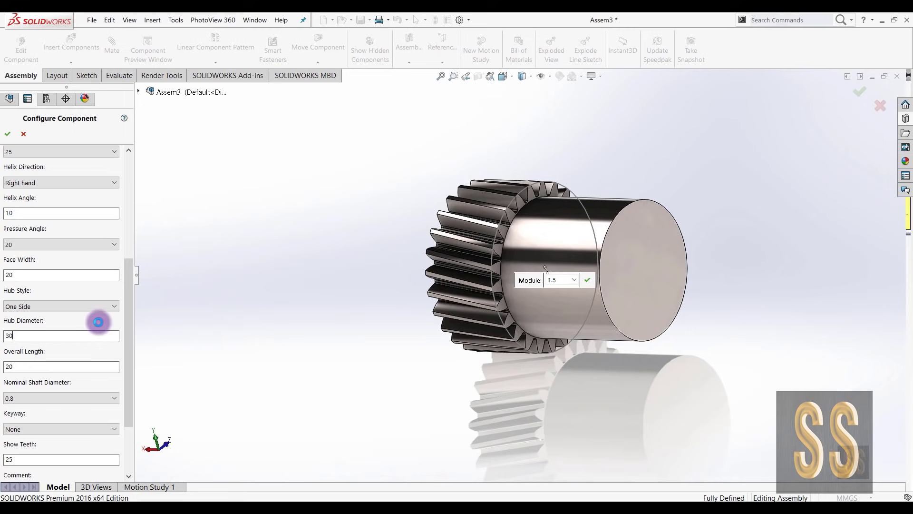
mouse_move(327, 350)
middle_down()
mouse_move(322, 328)
mouse_move(341, 339)
mouse_move(175, 361)
middle_up()
Give the gear a 16 mm nominal shaft bore with a Square(1) keyway
scroll(81, 364, down, 3)
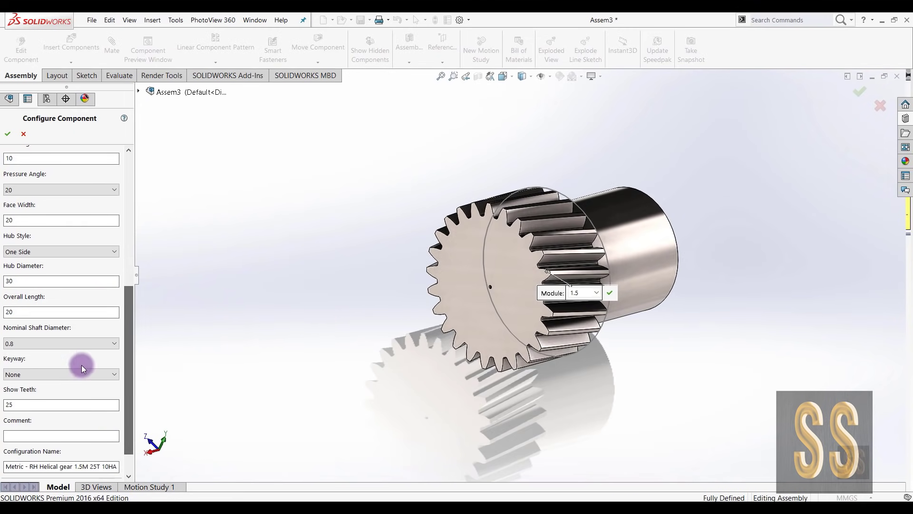
click(64, 343)
click(38, 244)
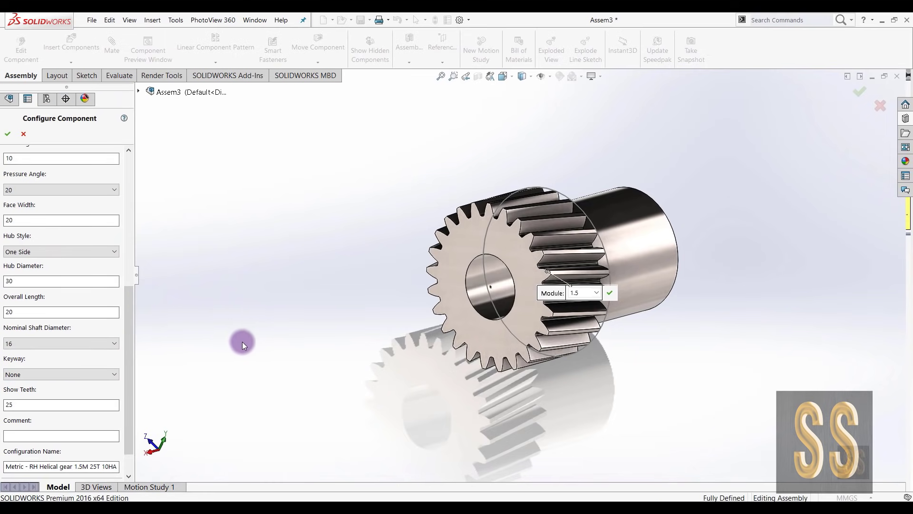
mouse_move(241, 341)
middle_down()
mouse_move(279, 328)
mouse_move(294, 306)
mouse_move(281, 322)
mouse_move(256, 321)
mouse_move(245, 338)
mouse_move(255, 352)
mouse_move(290, 357)
mouse_move(284, 333)
middle_up()
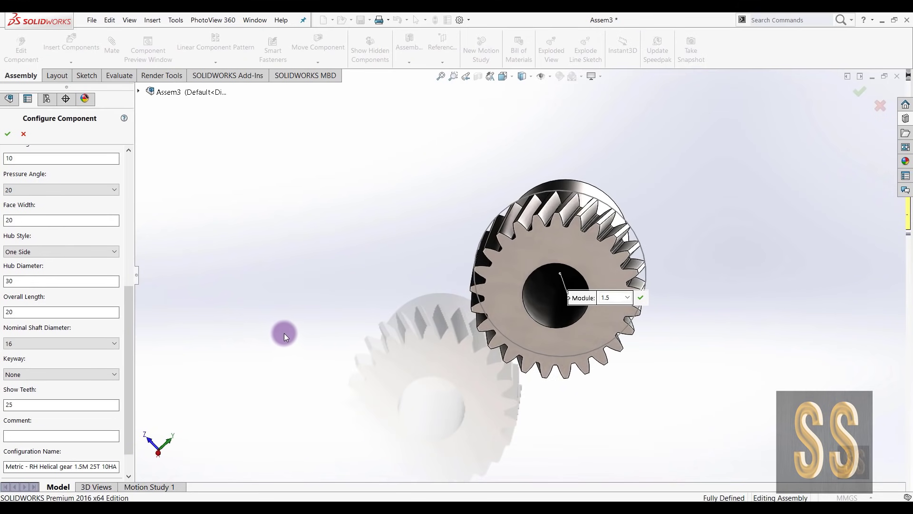
click(88, 375)
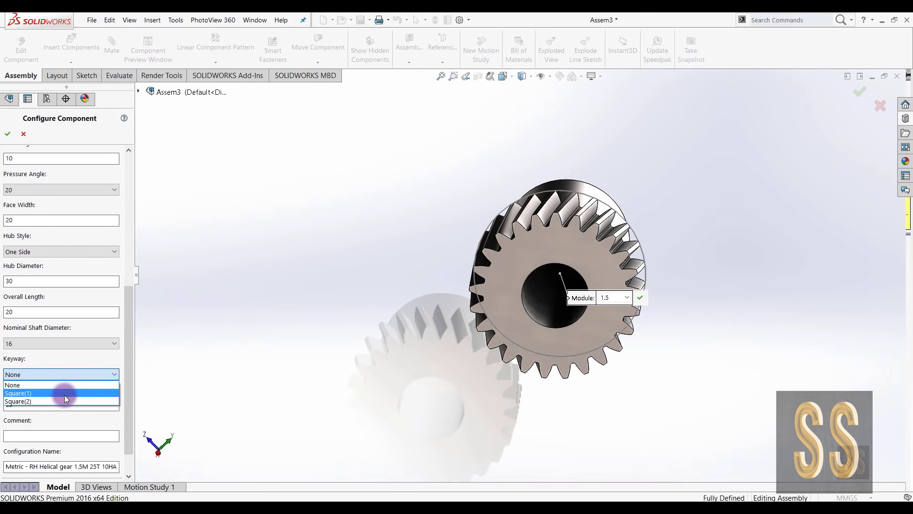
click(62, 396)
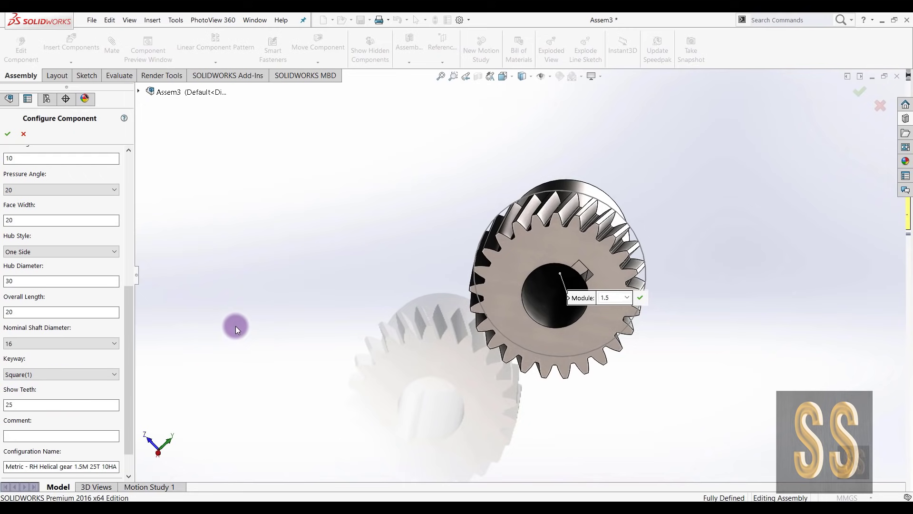
mouse_move(235, 326)
middle_down()
mouse_move(253, 320)
mouse_move(129, 279)
mouse_move(271, 292)
mouse_move(287, 273)
mouse_move(269, 307)
mouse_move(145, 309)
mouse_move(258, 322)
mouse_move(283, 344)
mouse_move(306, 345)
mouse_move(308, 320)
mouse_move(287, 289)
mouse_move(251, 338)
middle_up()
Edit the shown teeth count and orbit to inspect the keyed bore and teeth
click(101, 405)
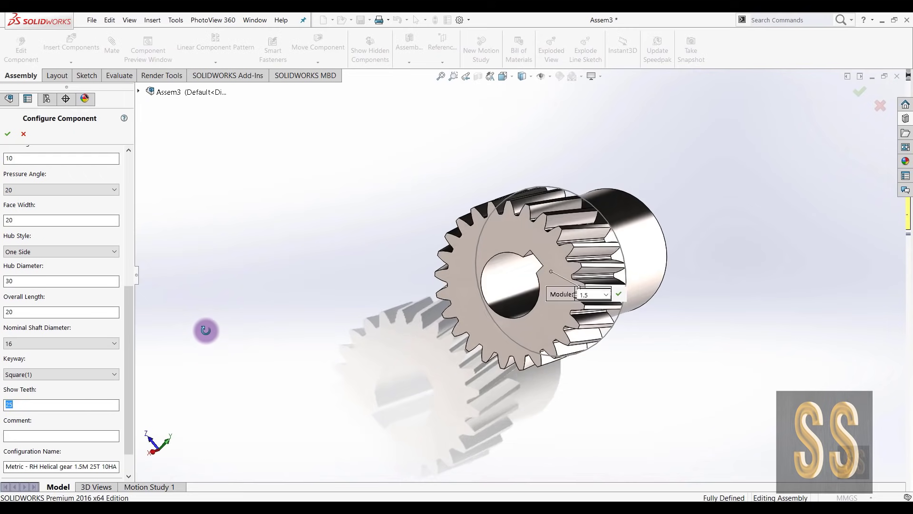
middle_drag(204, 328, 198, 342)
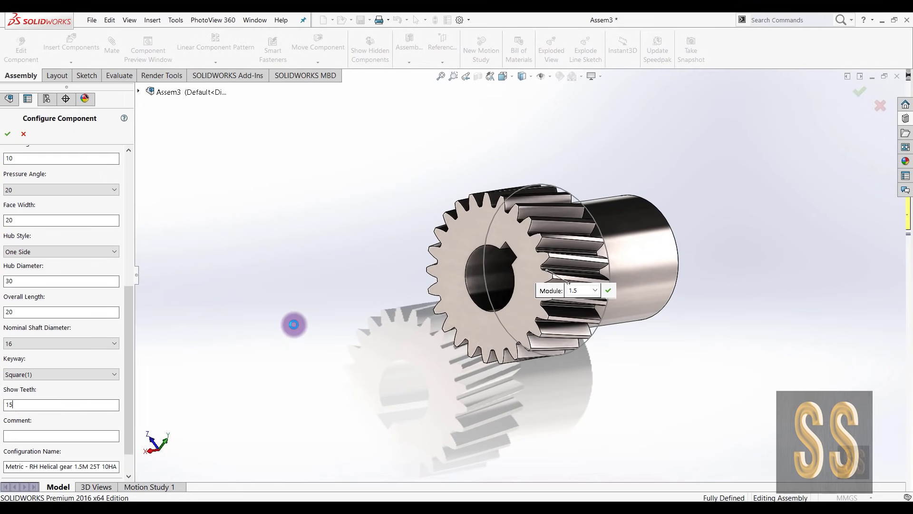
middle_drag(294, 324, 478, 338)
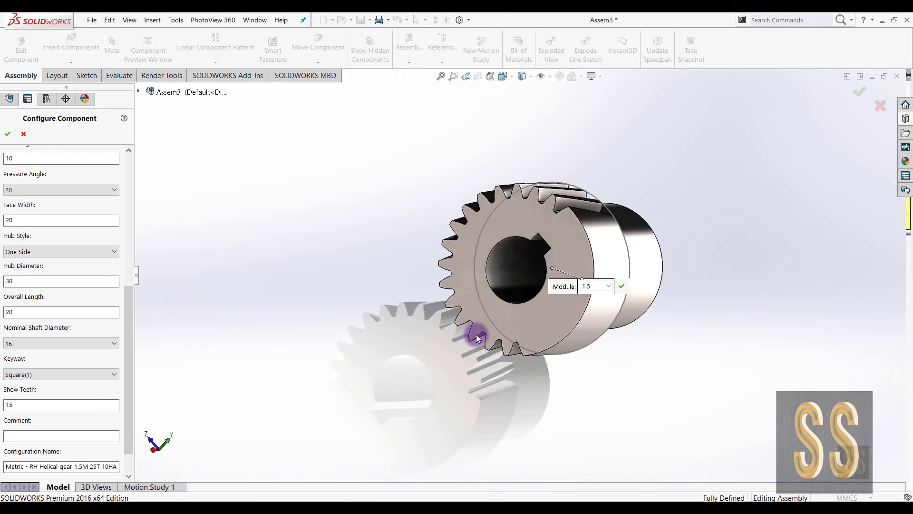
click(38, 403)
text(25)
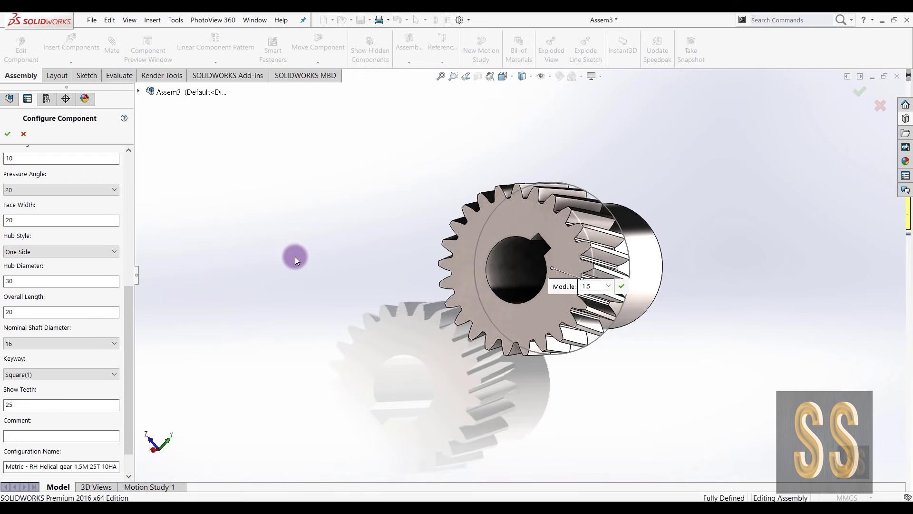
mouse_move(295, 256)
middle_down()
mouse_move(230, 320)
mouse_move(261, 273)
mouse_move(235, 241)
mouse_move(167, 264)
mouse_move(195, 281)
mouse_move(222, 258)
mouse_move(220, 281)
mouse_move(137, 377)
middle_up()
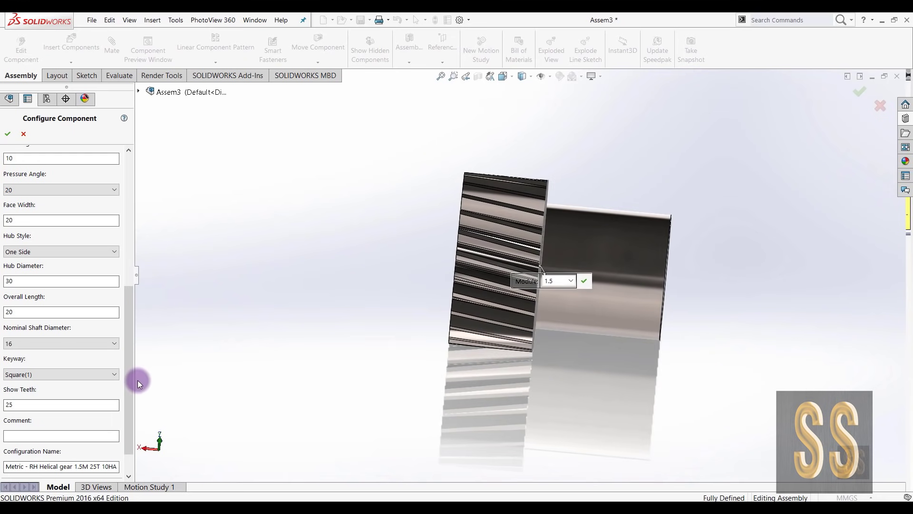
mouse_move(128, 358)
mouse_down()
mouse_move(124, 393)
mouse_move(124, 331)
mouse_up()
mouse_move(207, 319)
middle_down()
mouse_move(261, 309)
mouse_move(291, 316)
mouse_move(287, 304)
mouse_move(185, 384)
mouse_move(235, 320)
mouse_move(163, 316)
middle_up()
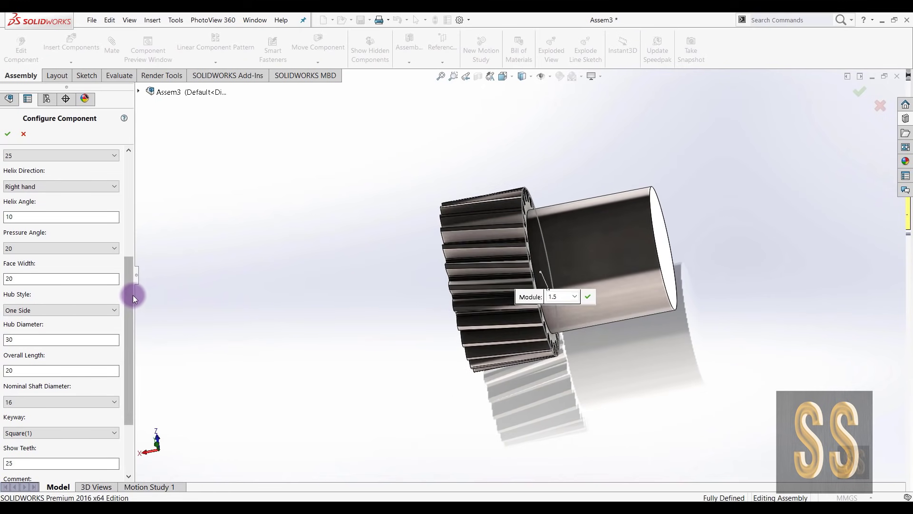
drag(132, 294, 134, 172)
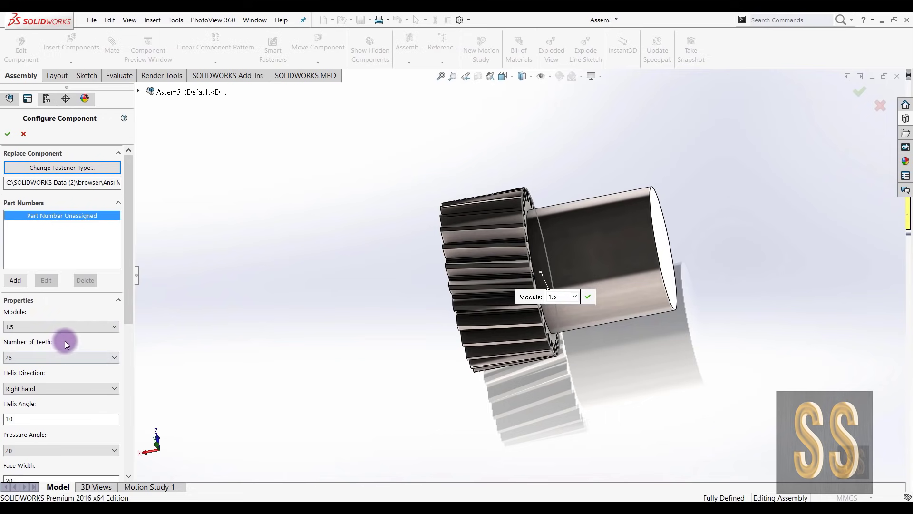
Set the helix direction to Left hand and accept the gear configuration
click(62, 328)
click(58, 360)
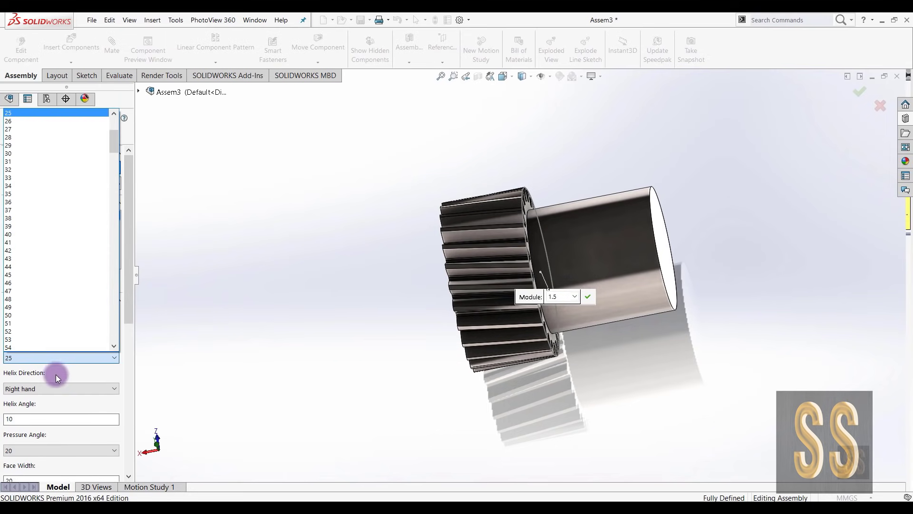
click(56, 375)
click(53, 393)
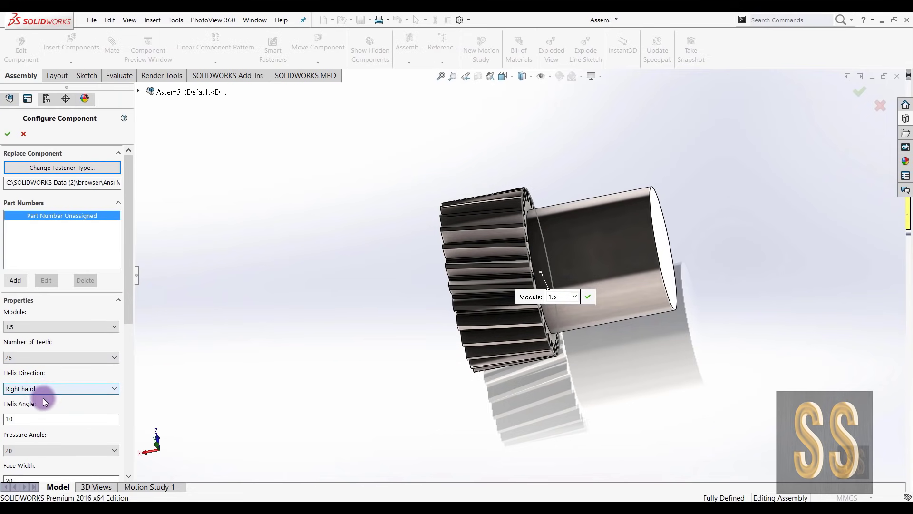
click(31, 406)
click(208, 371)
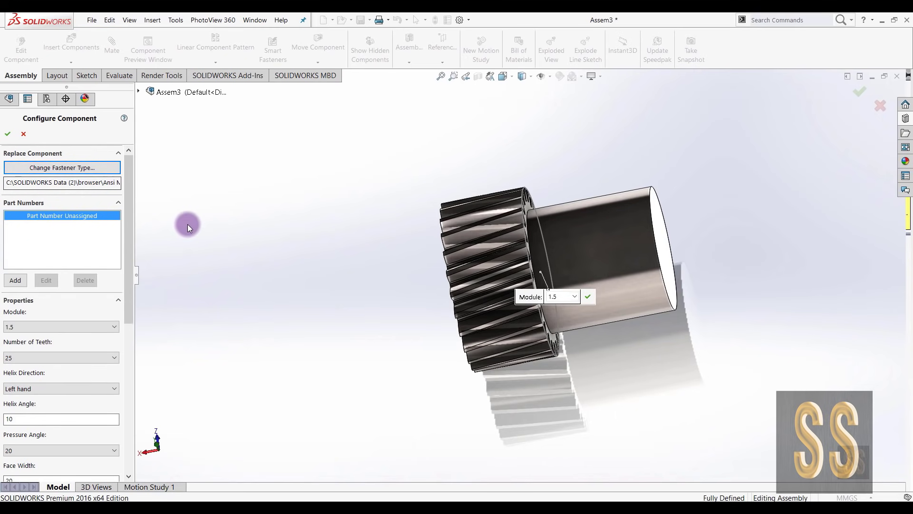
click(8, 134)
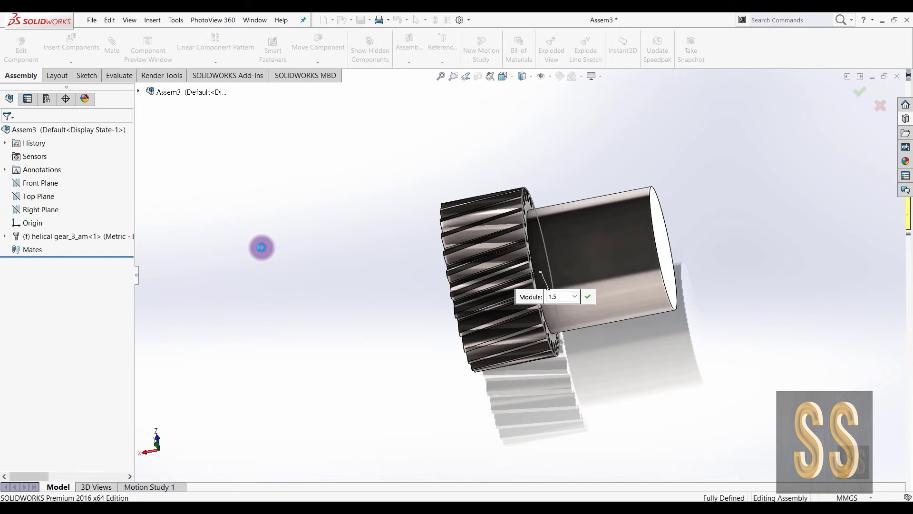
Place sixteen more copies of the configured helical gear around the assembly
middle_drag(261, 247, 361, 255)
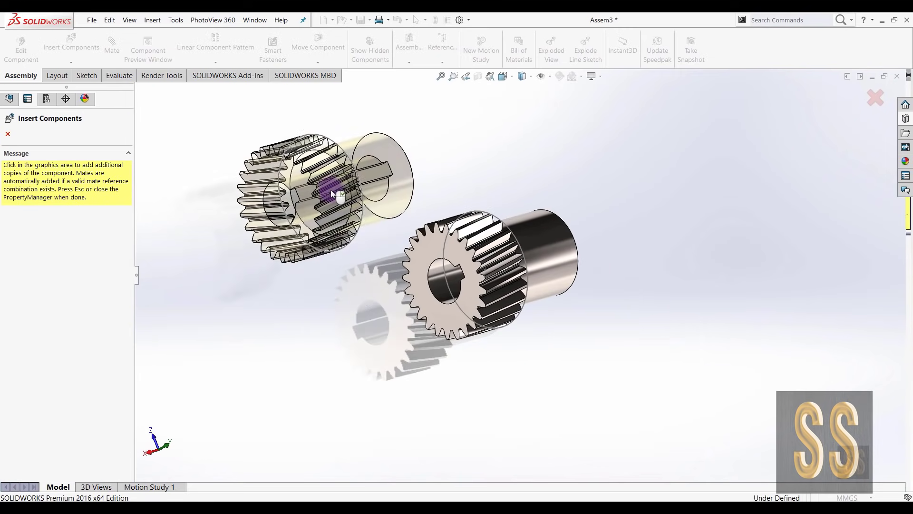
click(330, 190)
scroll(667, 284, up, 3)
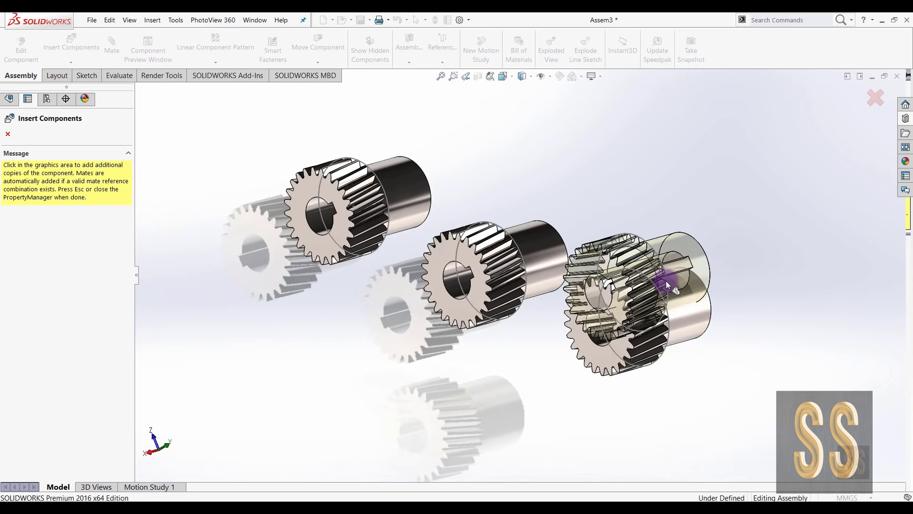
click(666, 280)
click(599, 187)
click(712, 196)
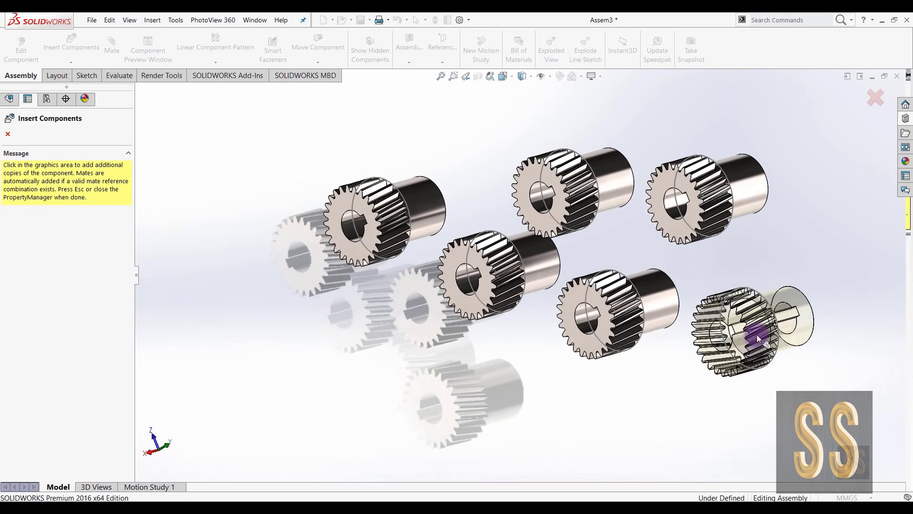
click(757, 335)
click(514, 395)
click(312, 317)
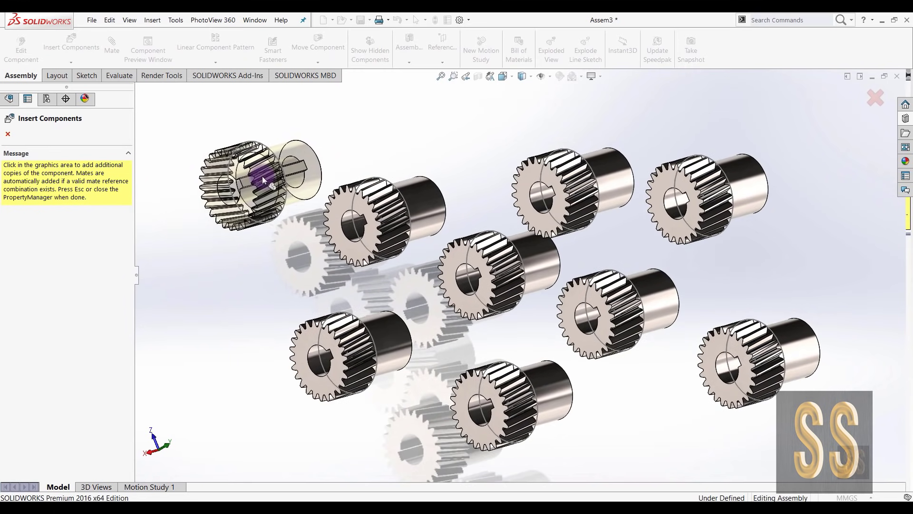
click(262, 175)
click(465, 119)
scroll(474, 182, up, 2)
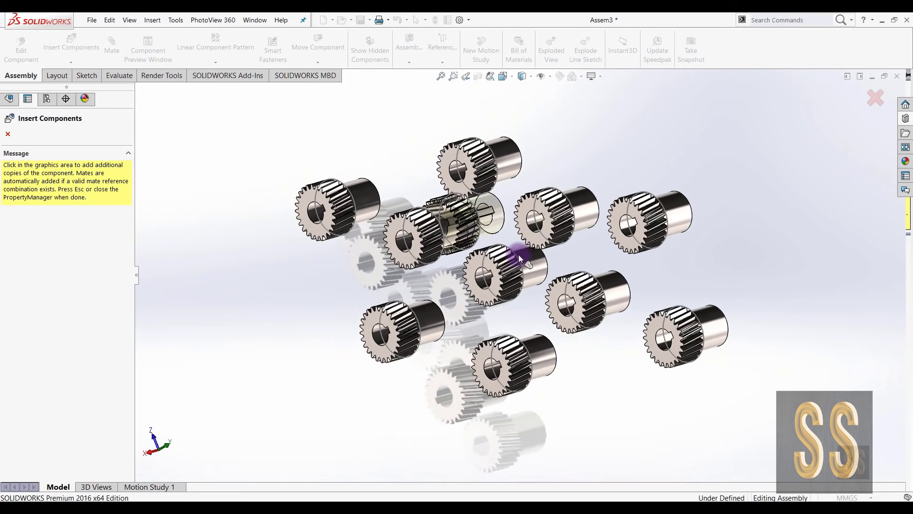
click(763, 254)
click(661, 152)
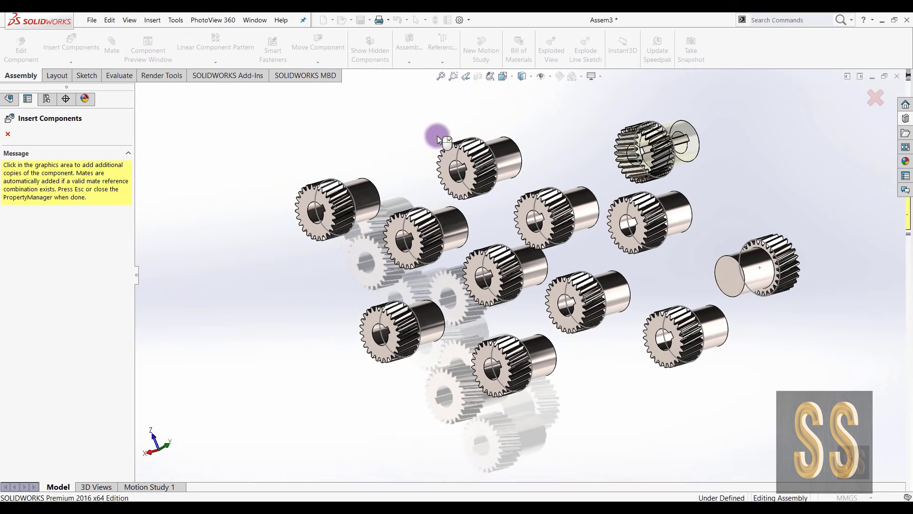
click(335, 131)
click(232, 183)
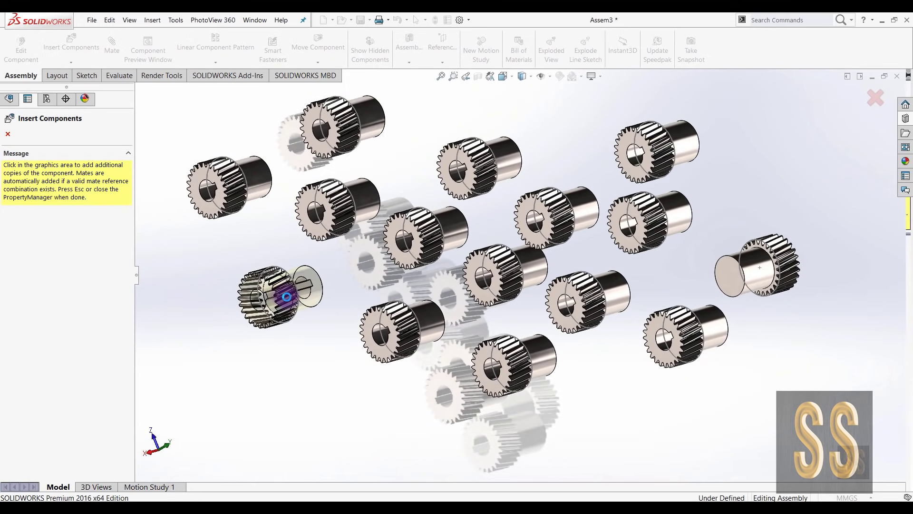
click(280, 296)
click(318, 380)
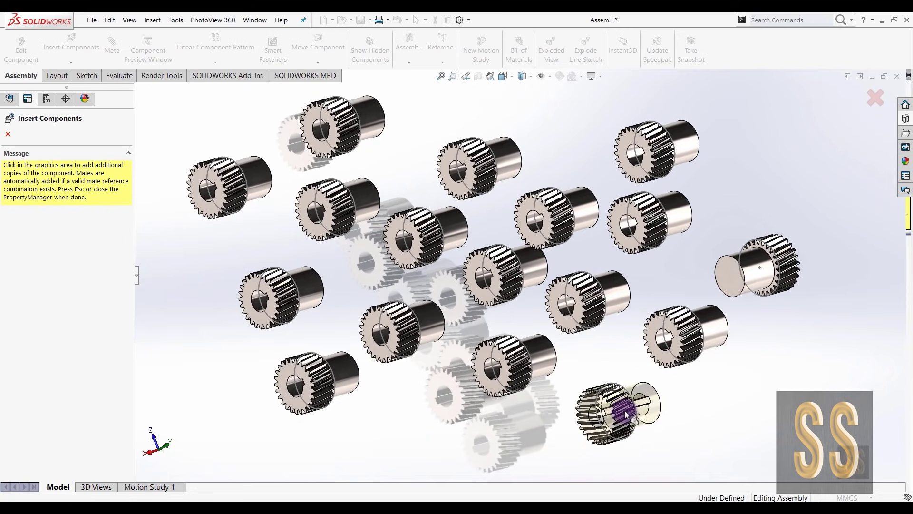
click(632, 414)
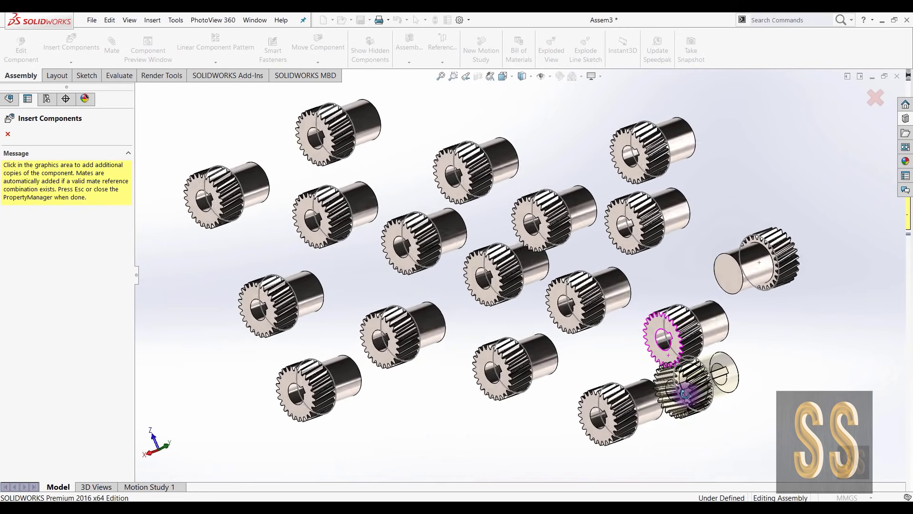
middle_drag(704, 390, 671, 376)
End gear placement, turn off origins in Hide/Show Items, and zoom out on the gears
key(Escape)
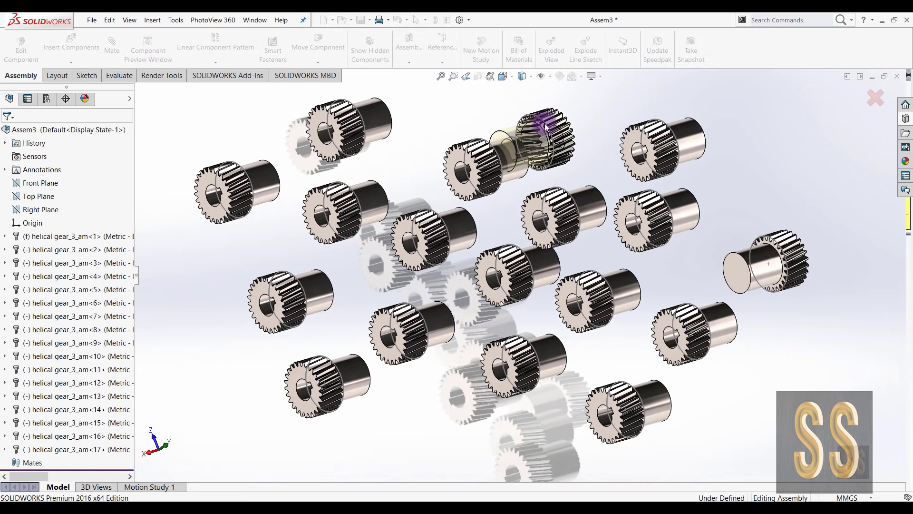
click(549, 78)
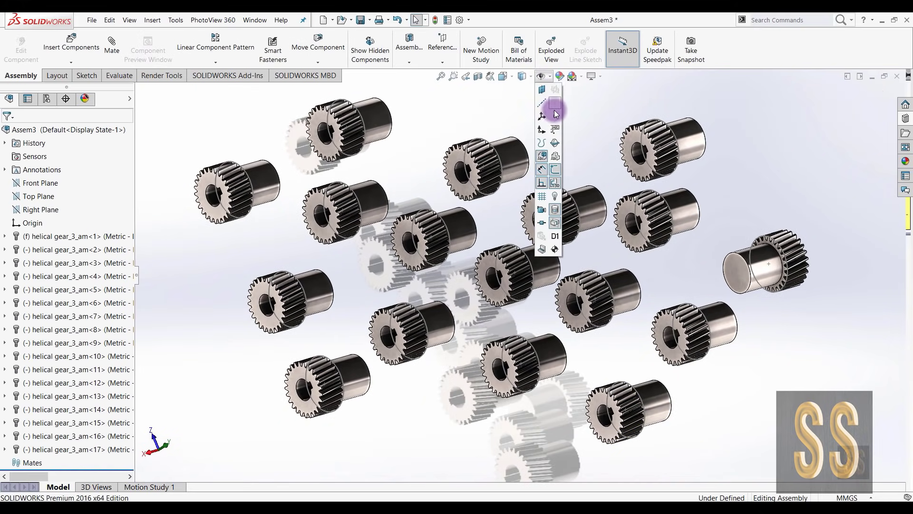
click(555, 170)
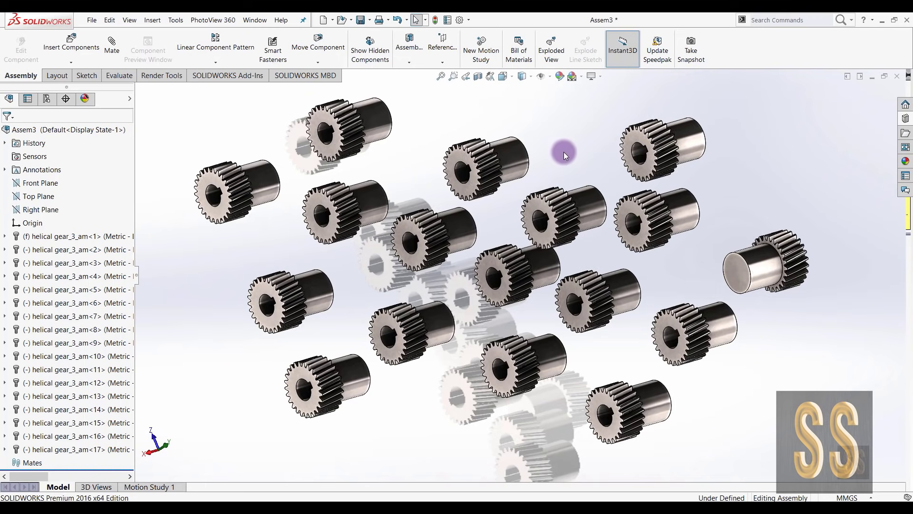
mouse_move(342, 238)
middle_down()
mouse_move(287, 363)
mouse_move(326, 321)
mouse_move(306, 322)
mouse_move(326, 265)
mouse_move(326, 315)
middle_up()
scroll(304, 295, up, 2)
scroll(294, 286, up, 2)
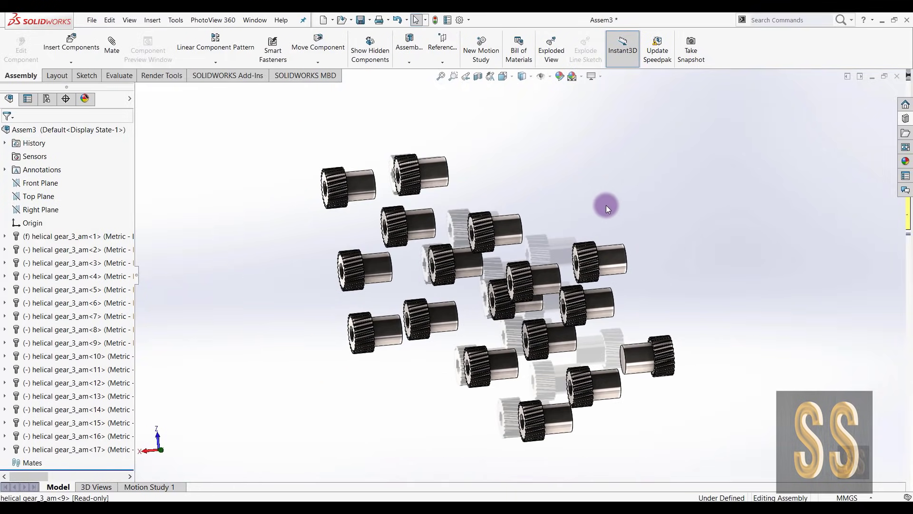
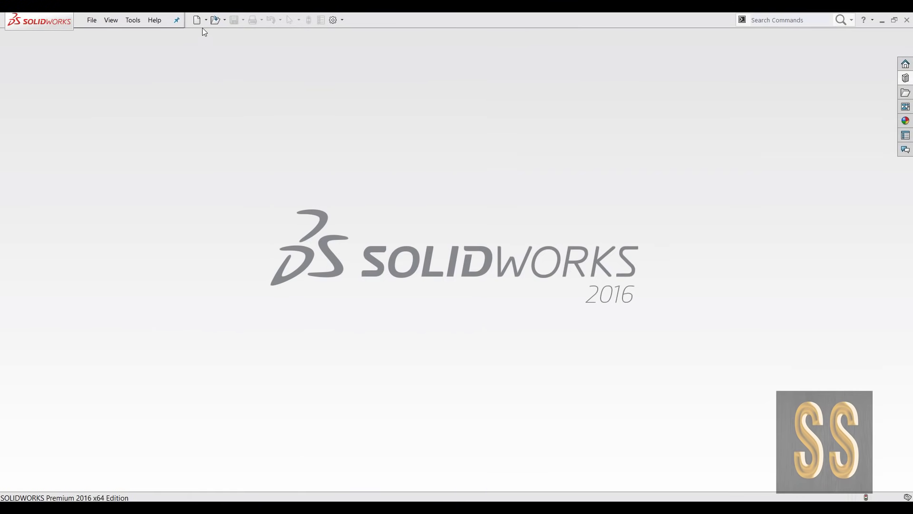
Create a new part and start a sketch on the Front Plane
click(197, 20)
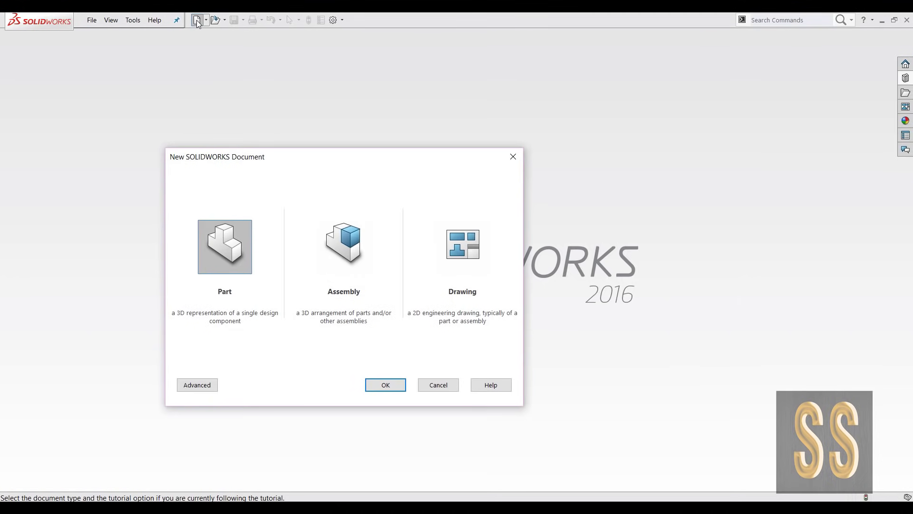
click(386, 387)
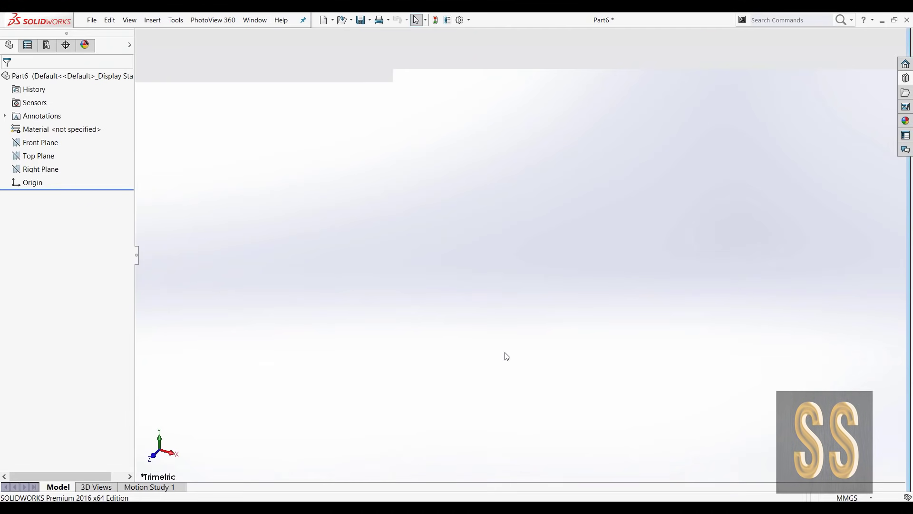
click(40, 196)
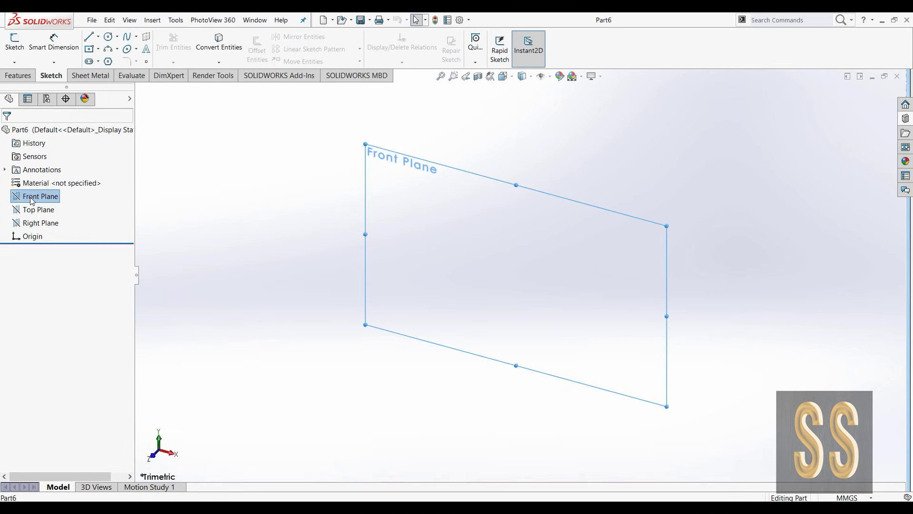
right_click(33, 196)
click(57, 184)
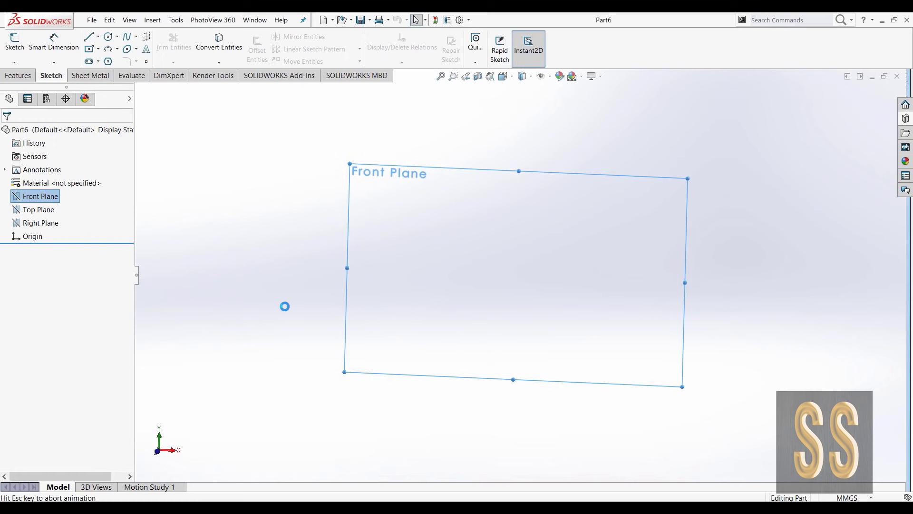
Draw an origin-centred circle, dimension it Ø100, and exit the sketch
click(109, 37)
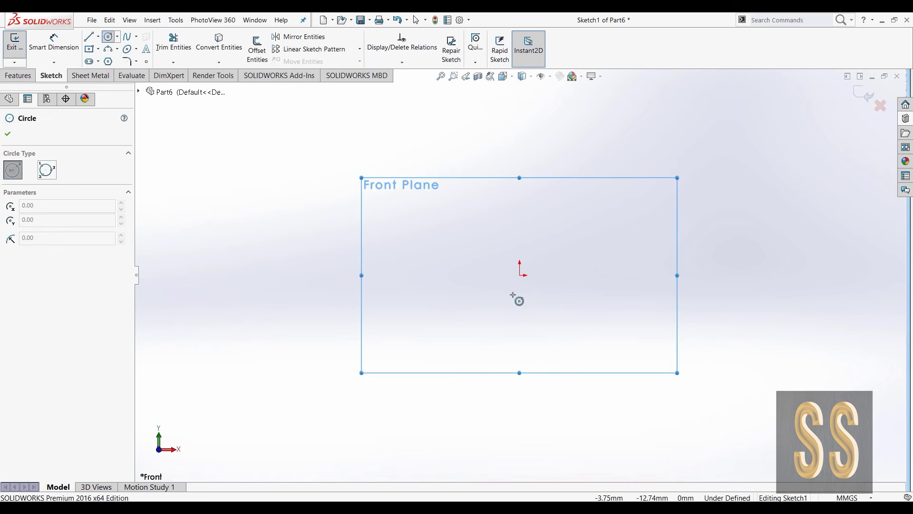
click(519, 275)
click(618, 188)
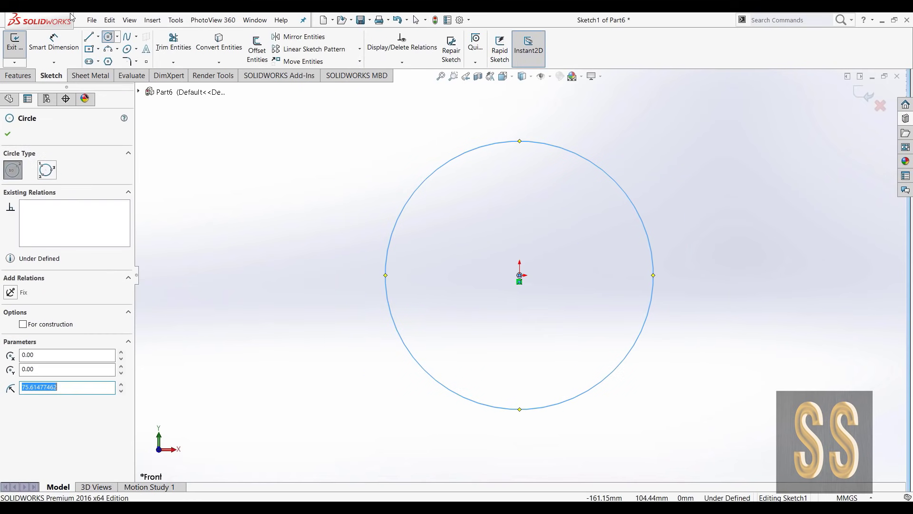
click(54, 43)
click(594, 167)
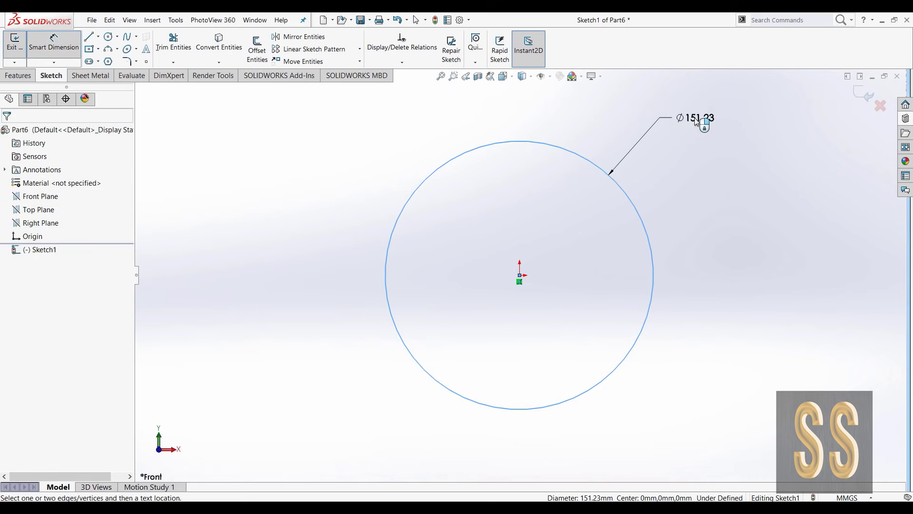
click(697, 123)
text(100)
key(Return)
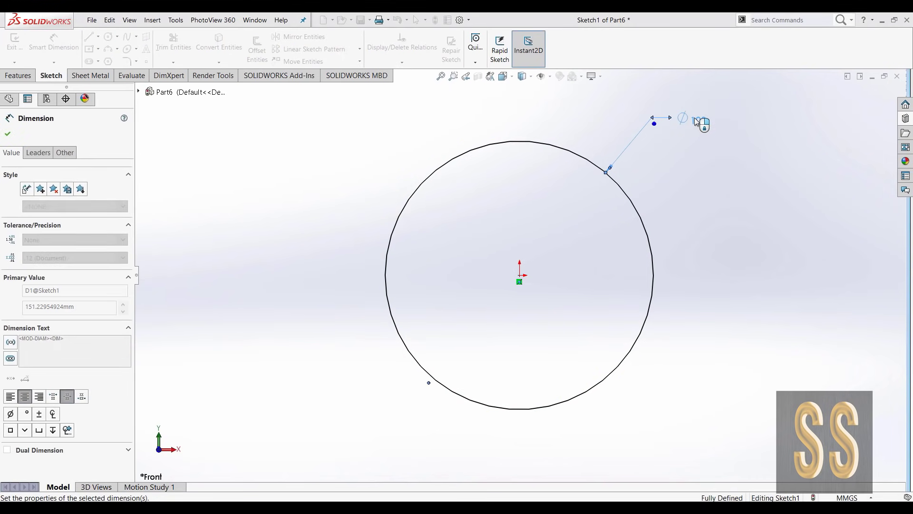
key(Escape)
key(Escape)
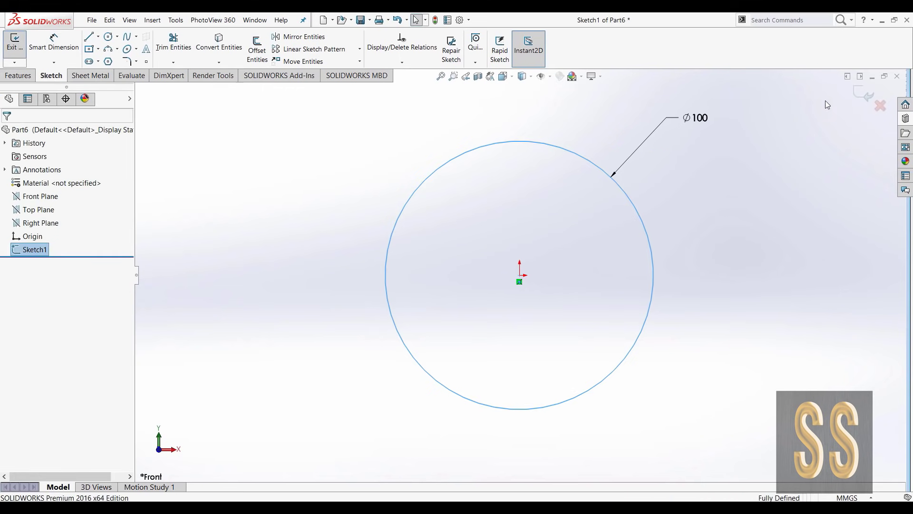
click(881, 106)
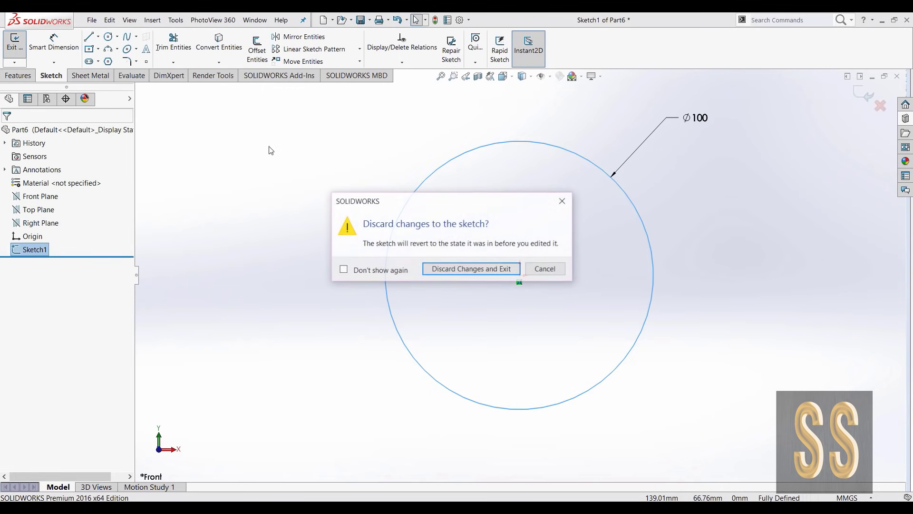
click(454, 265)
Extrude the Ø100 circle sketch 20 mm into a solid disc and select its front face
click(18, 75)
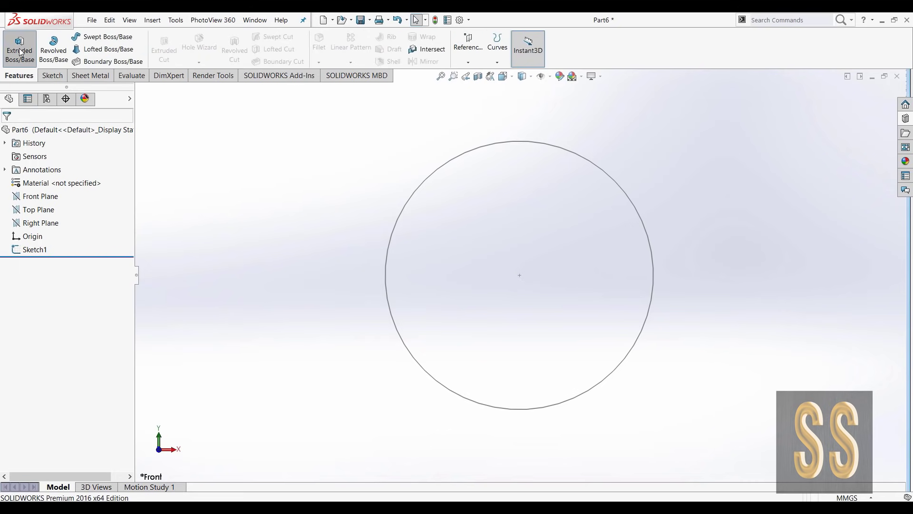
click(19, 47)
middle_drag(359, 218, 324, 247)
click(443, 168)
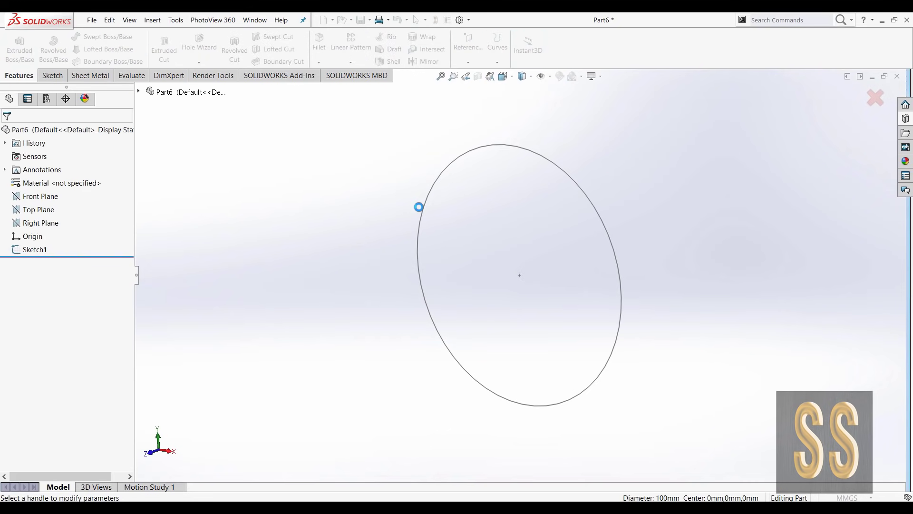
text(3)
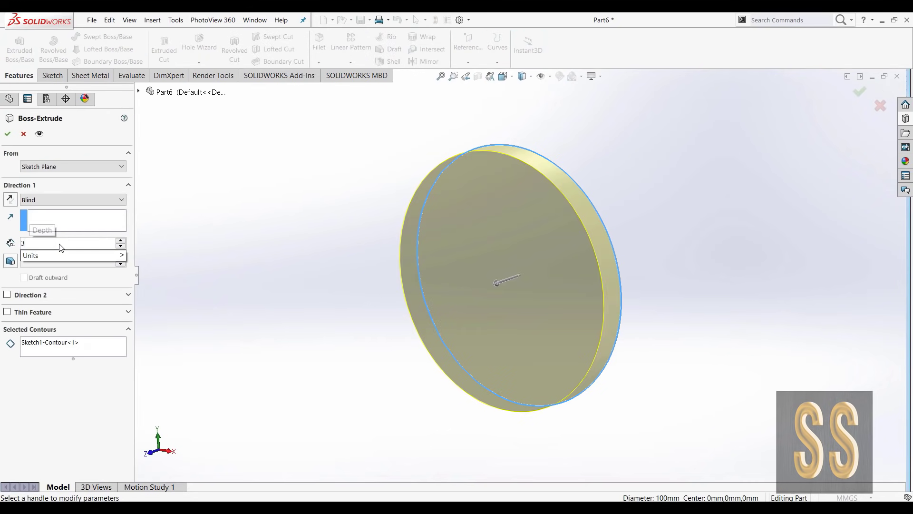
key(BackSpace)
text(20)
key(Return)
click(6, 135)
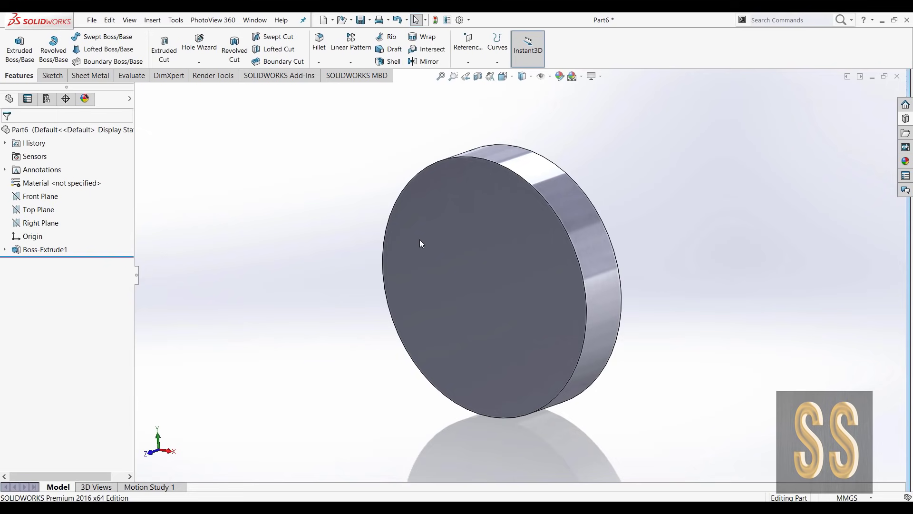
click(420, 243)
Sketch on the disc's front face viewed Normal To, with a vertical centerline through the centre
click(463, 214)
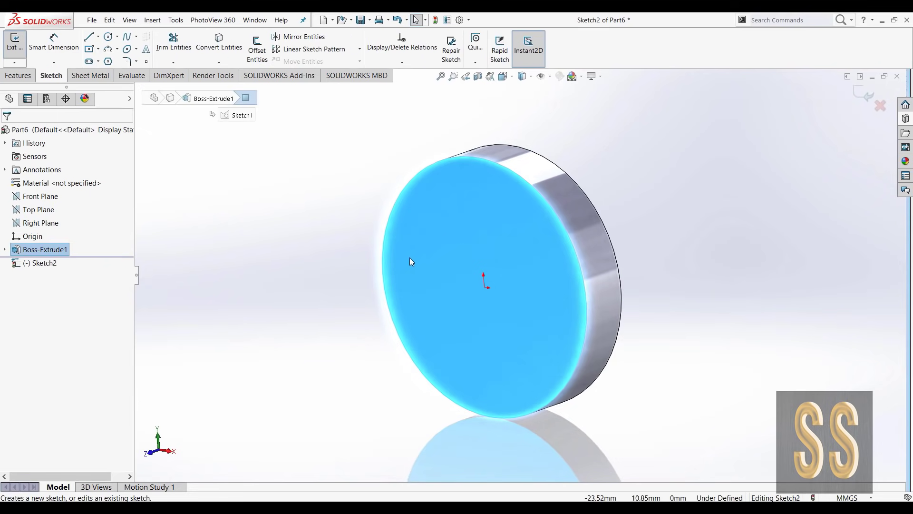
key(space)
click(419, 266)
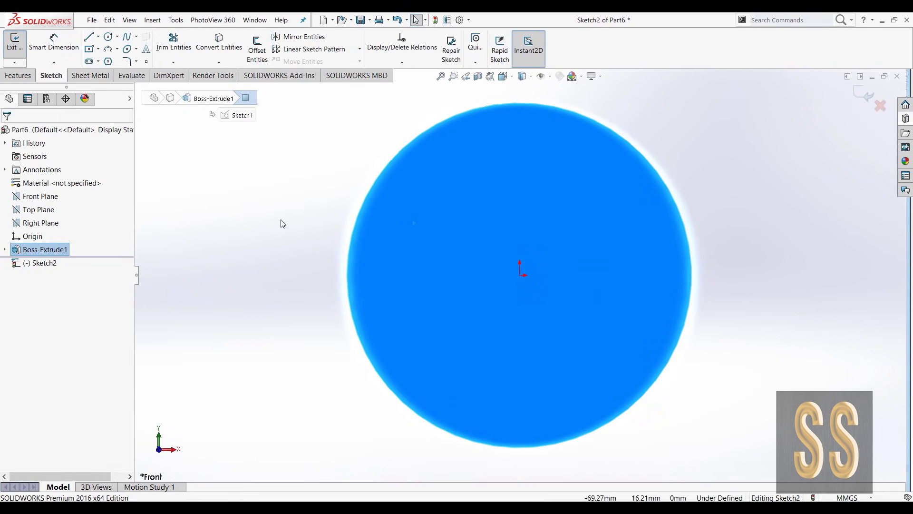
click(282, 224)
click(98, 37)
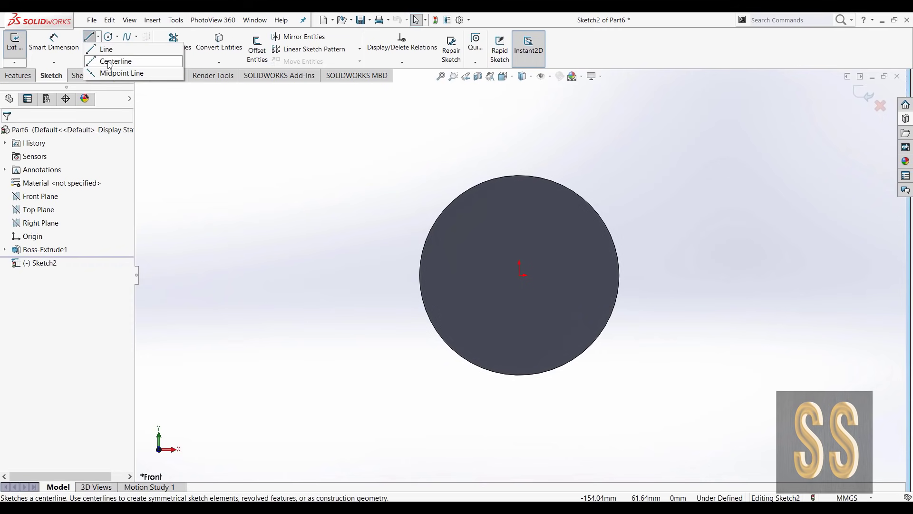
click(110, 57)
click(518, 155)
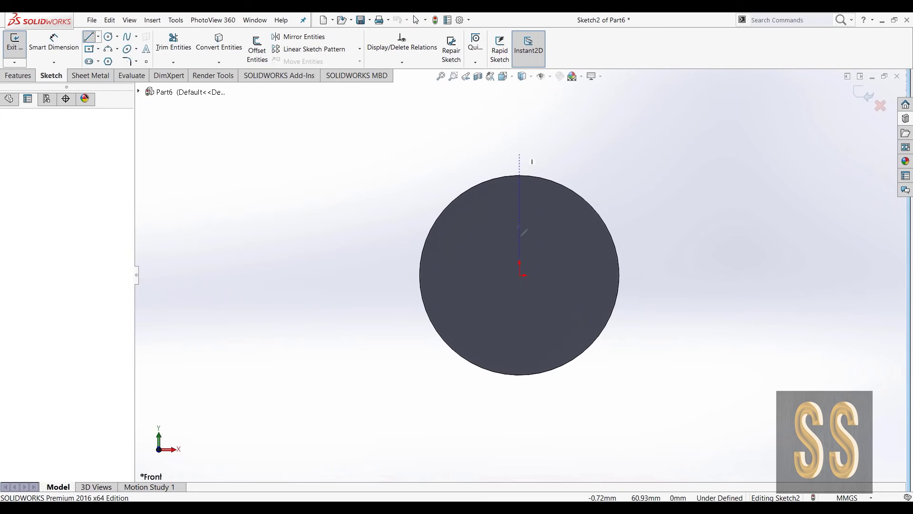
click(520, 424)
key(Escape)
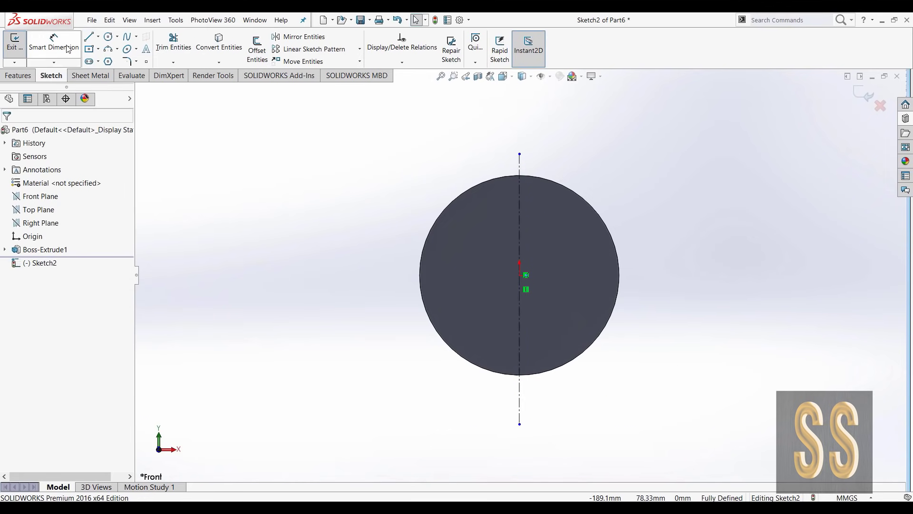
Draw a horizontal line spanning the disc from left to right
click(93, 37)
click(386, 275)
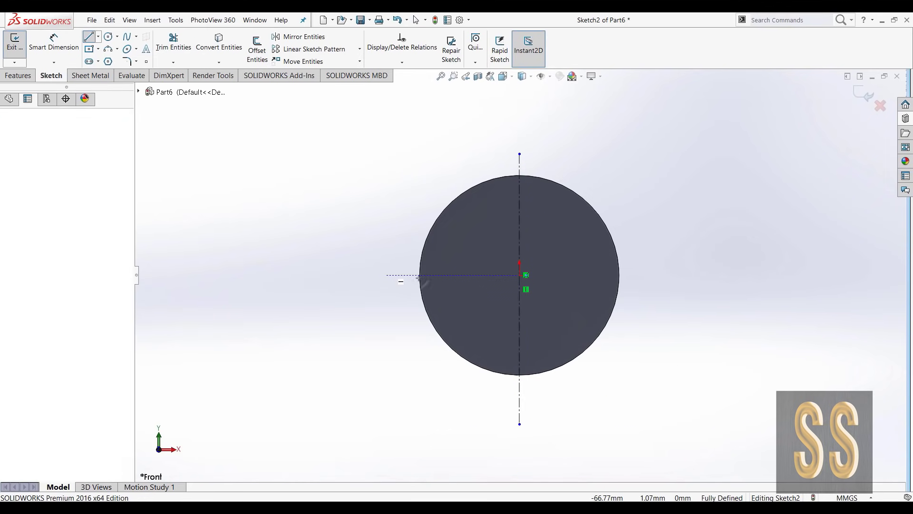
click(689, 278)
key(Escape)
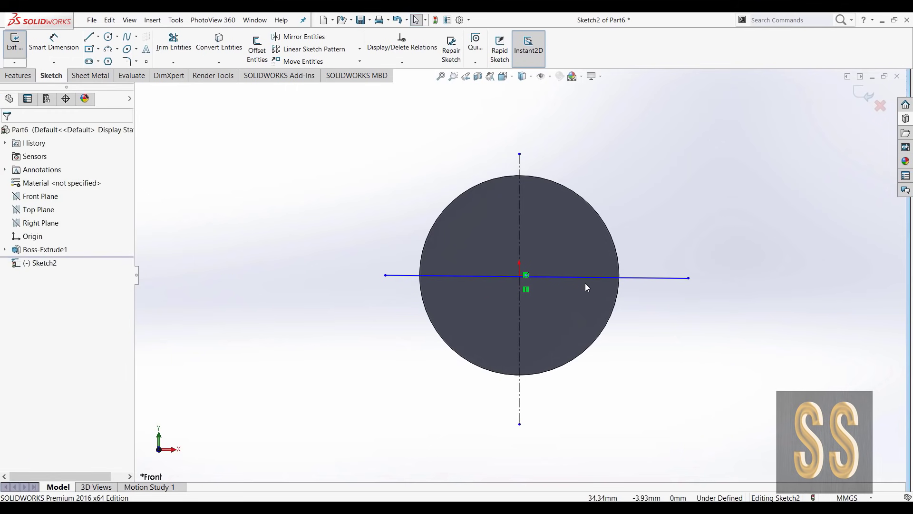
Give the line a Midpoint relation with the origin and a Horizontal relation
click(543, 277)
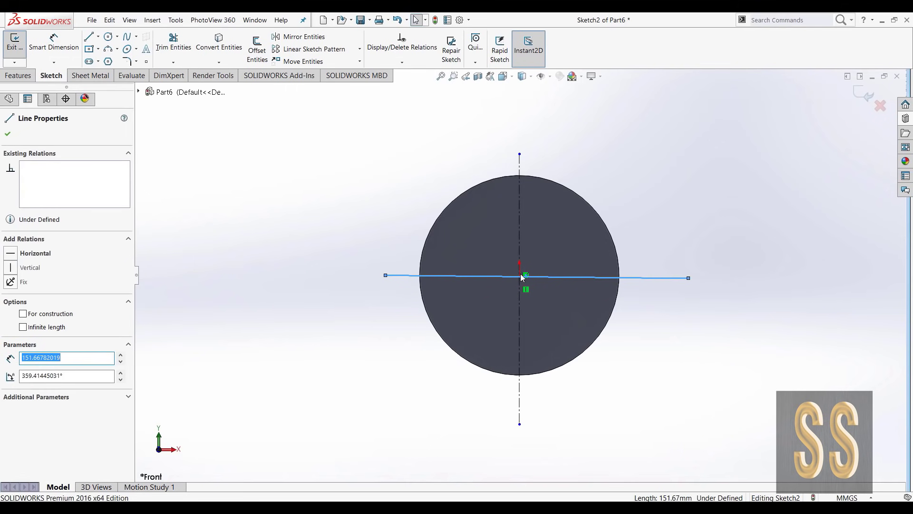
ctrl+click(519, 275)
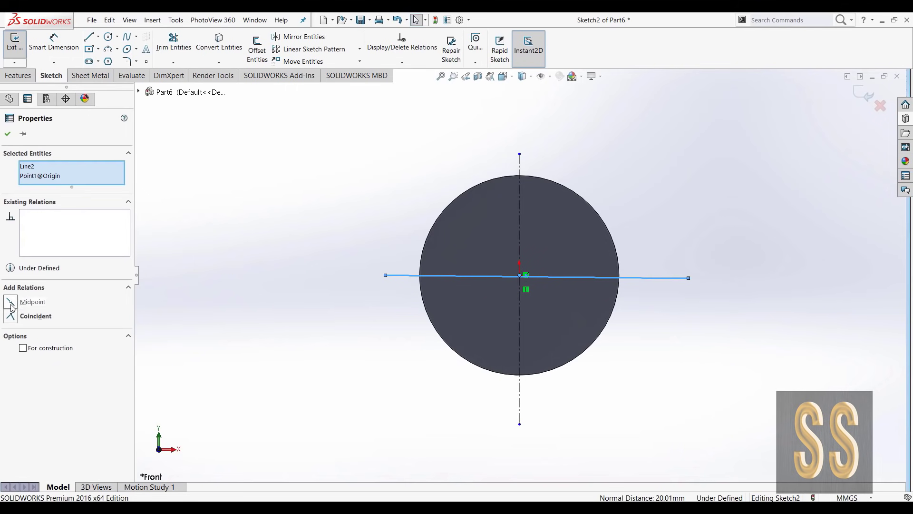
click(11, 303)
click(266, 293)
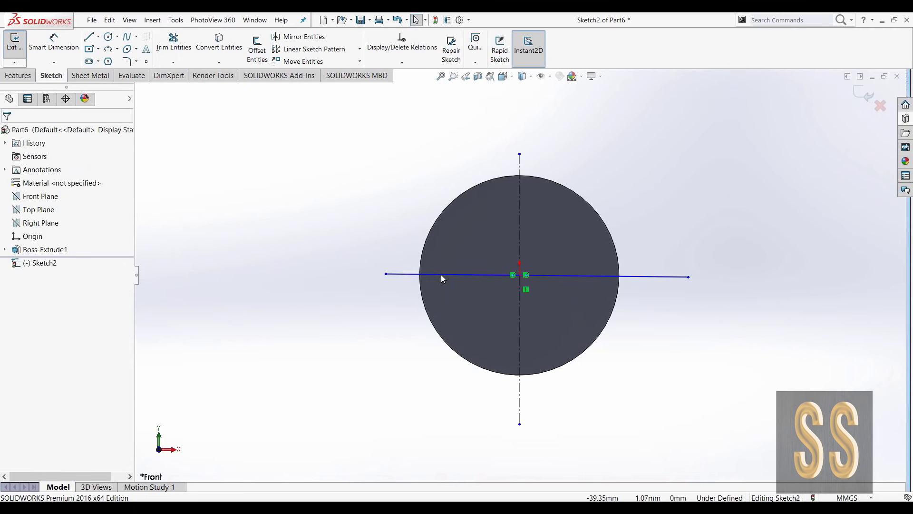
click(440, 275)
click(14, 259)
click(295, 290)
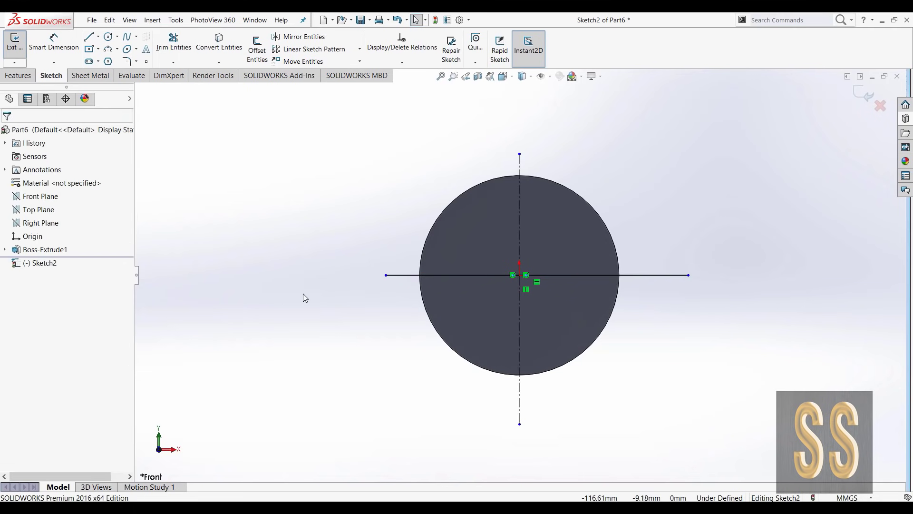
click(90, 39)
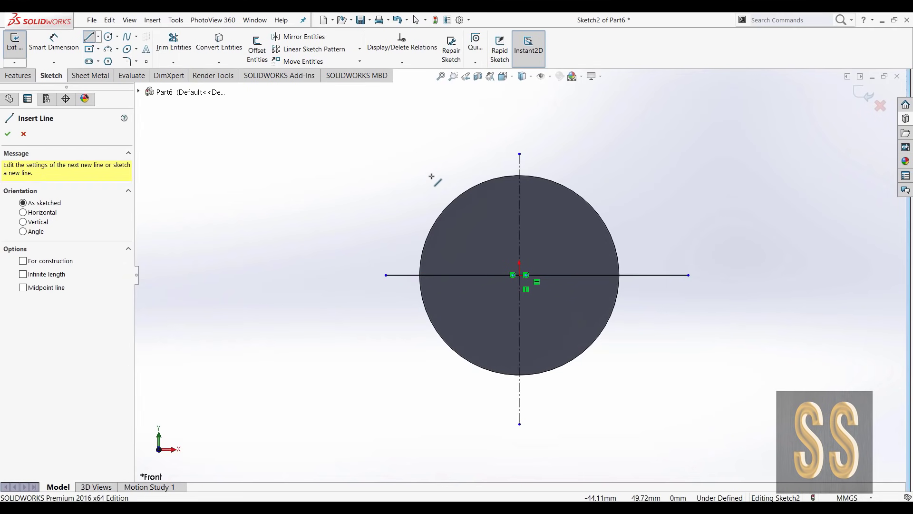
Draw a slanted line across the disc made coincident with the origin
click(431, 177)
click(571, 397)
key(Escape)
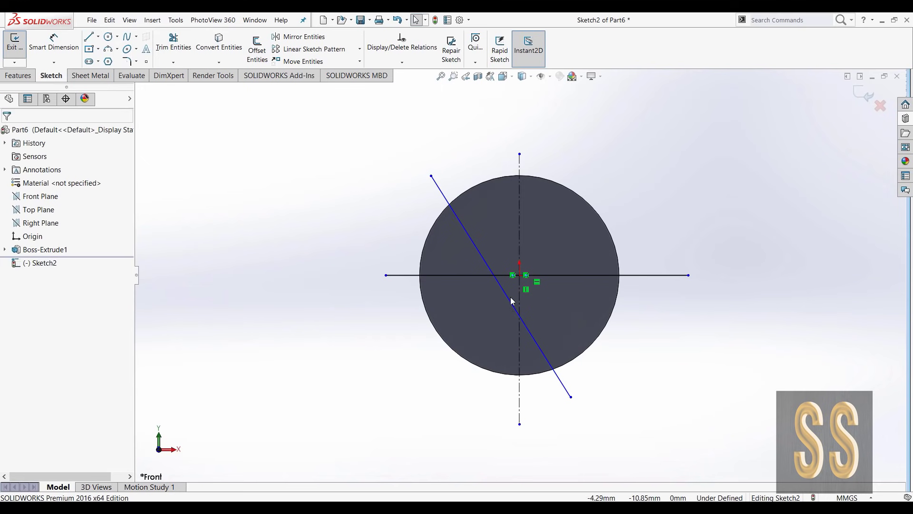
click(510, 296)
ctrl+click(519, 261)
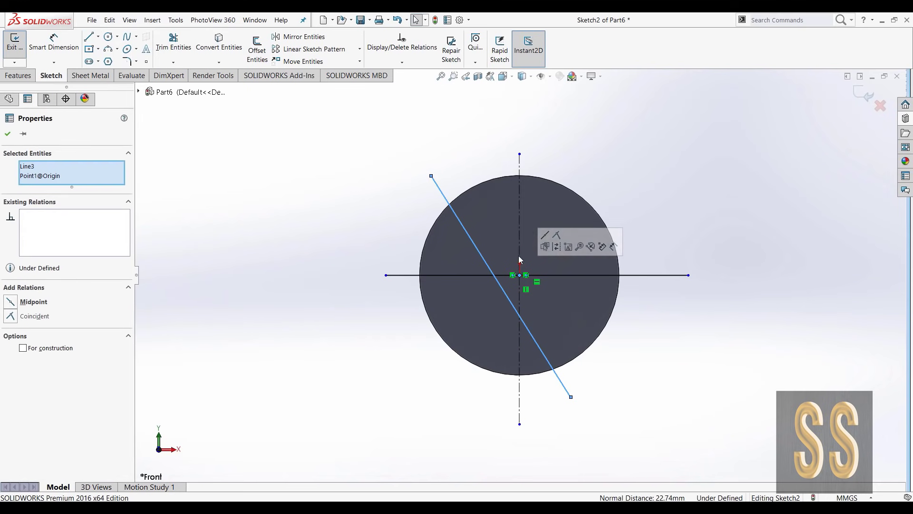
click(11, 316)
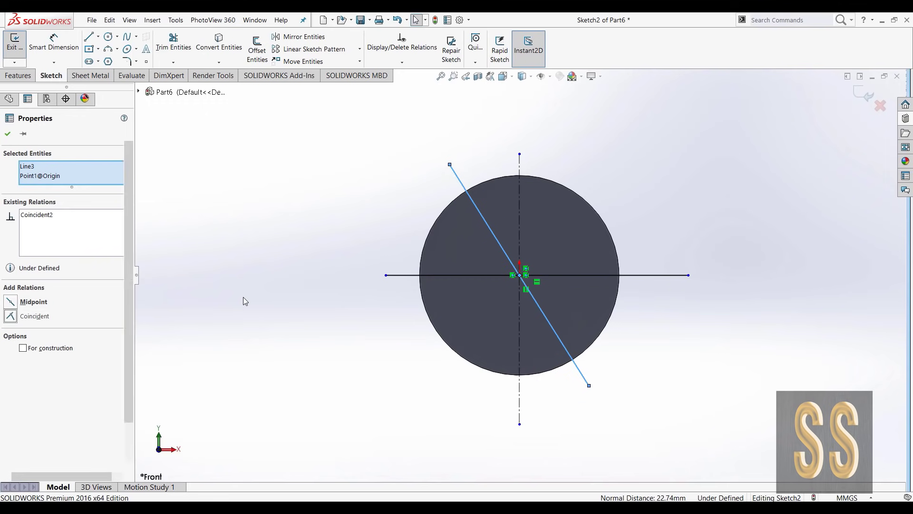
Convert the diagonal and horizontal lines to construction geometry
click(459, 178)
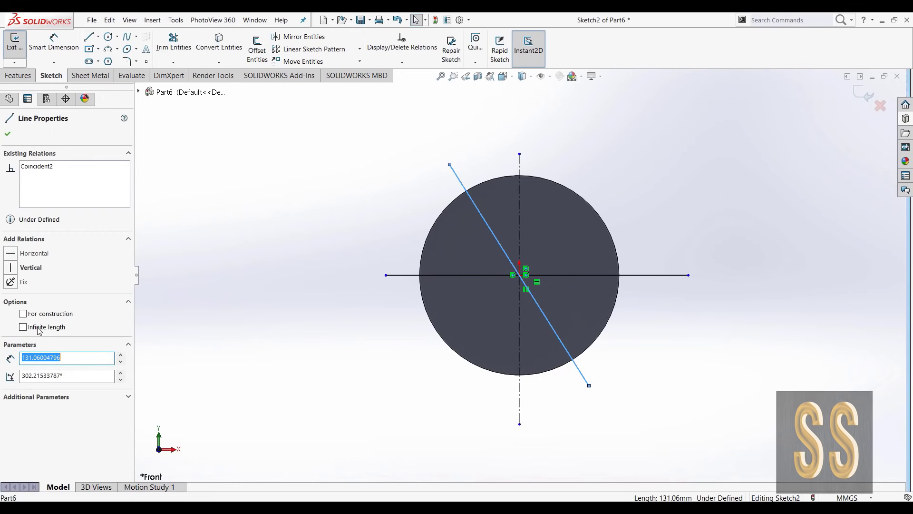
click(23, 314)
click(250, 319)
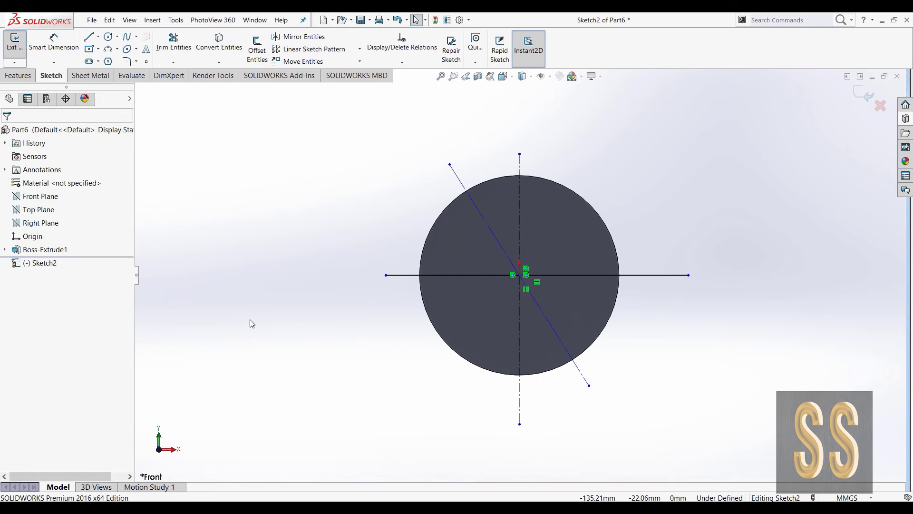
click(404, 277)
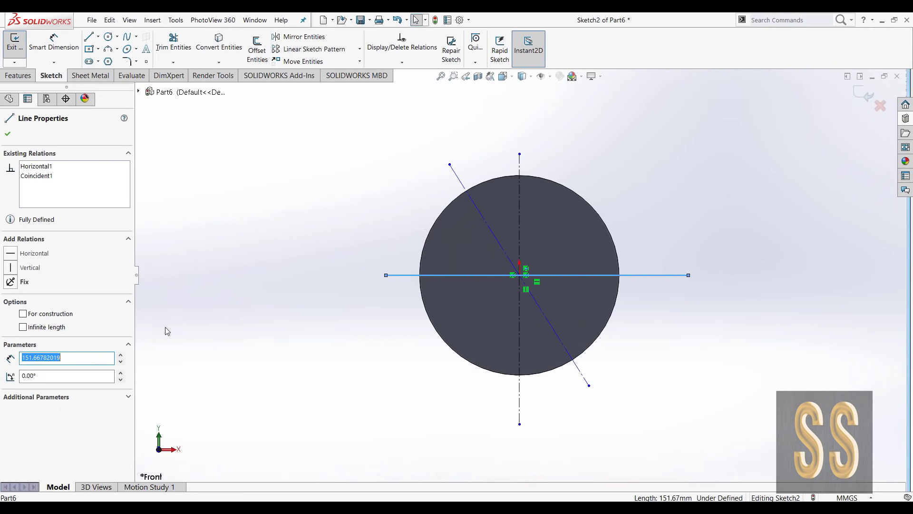
click(23, 314)
click(258, 318)
scroll(686, 195, down, 2)
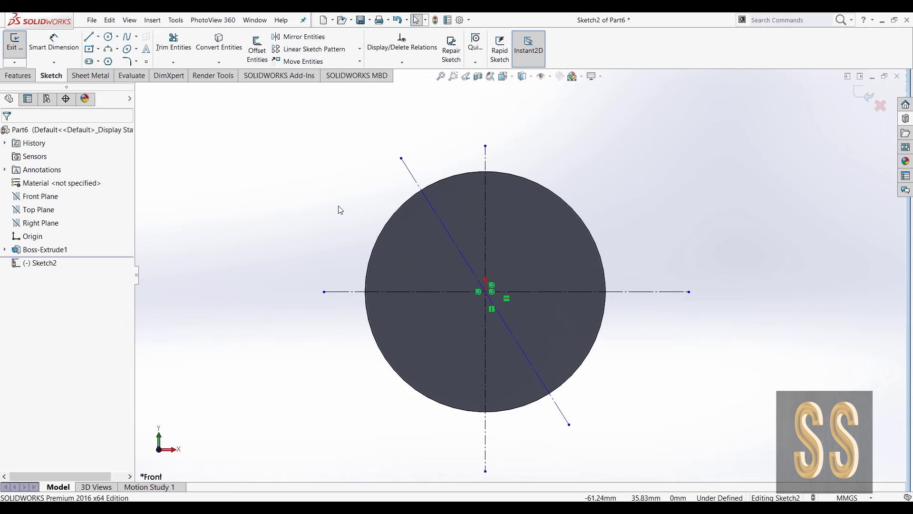
Dimension the diagonal at 14.5° from the vertical centerline
click(53, 43)
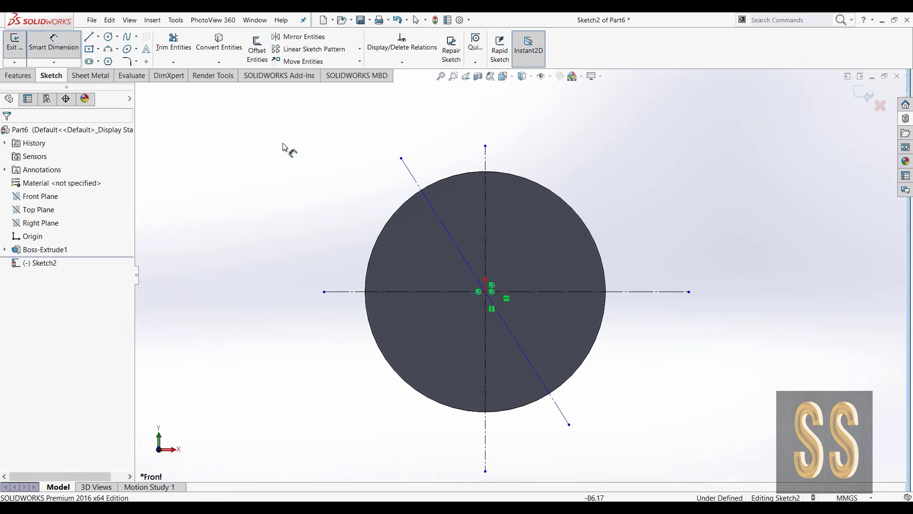
click(484, 246)
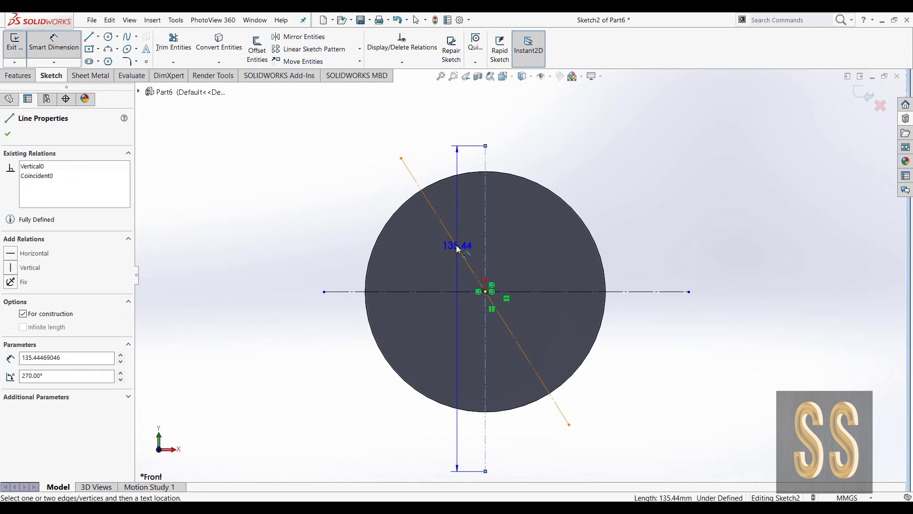
click(454, 243)
click(464, 221)
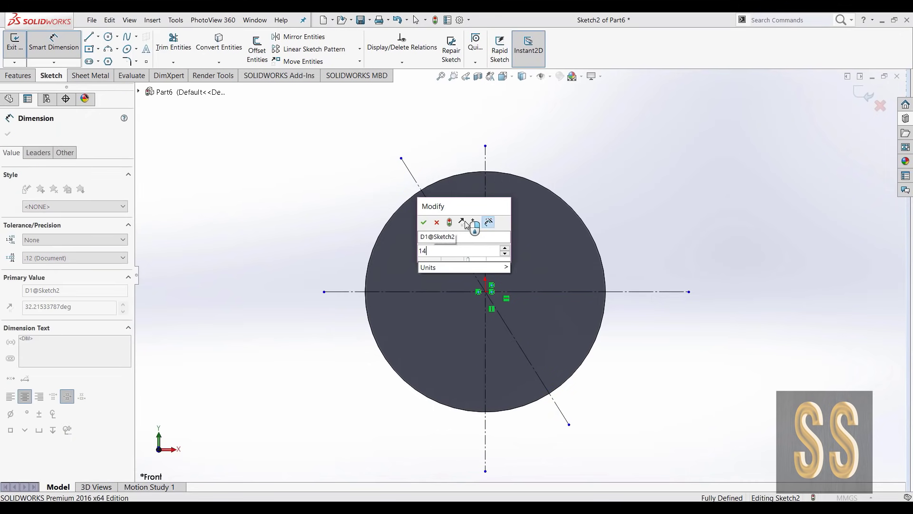
text(14.5)
key(Return)
click(228, 207)
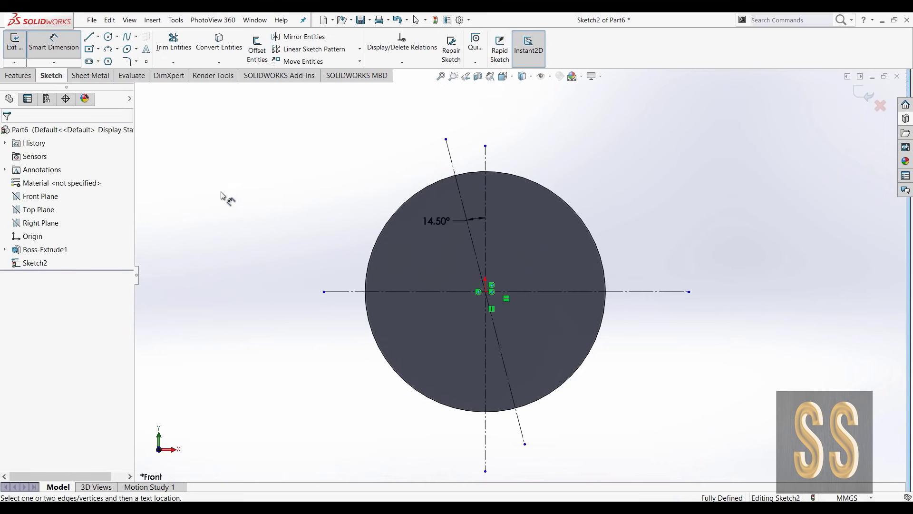
click(109, 41)
Draw three concentric circles centred on the origin
click(486, 291)
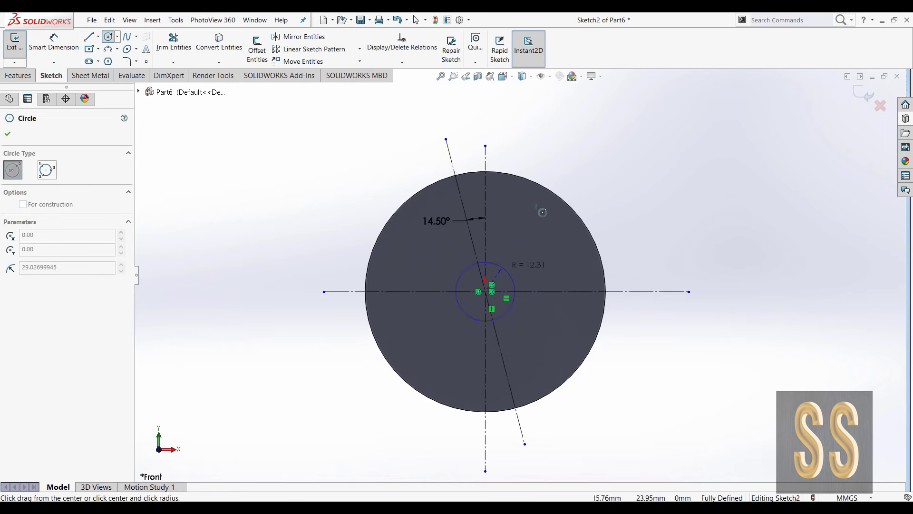
click(575, 147)
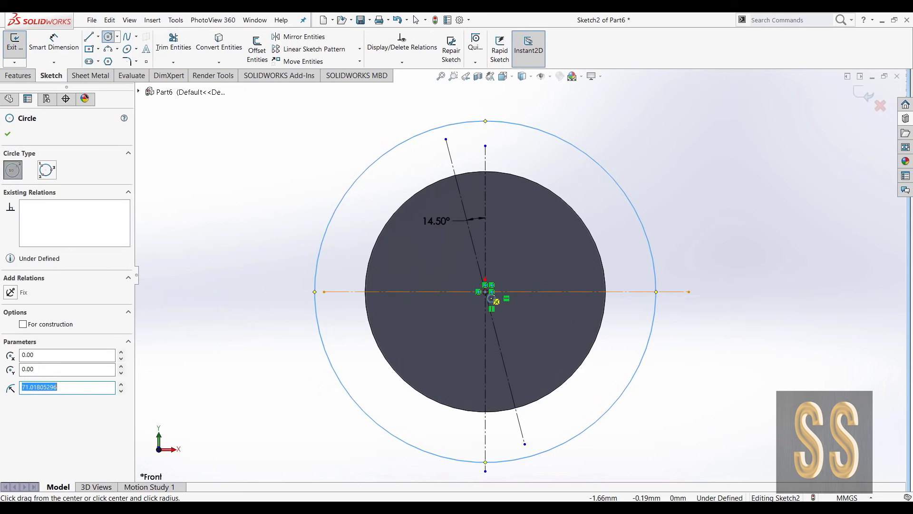
click(486, 291)
click(566, 175)
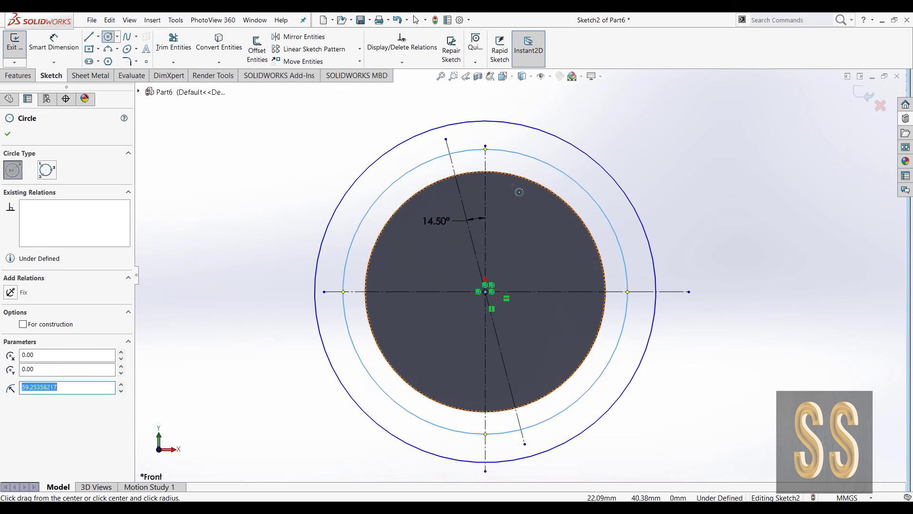
click(486, 292)
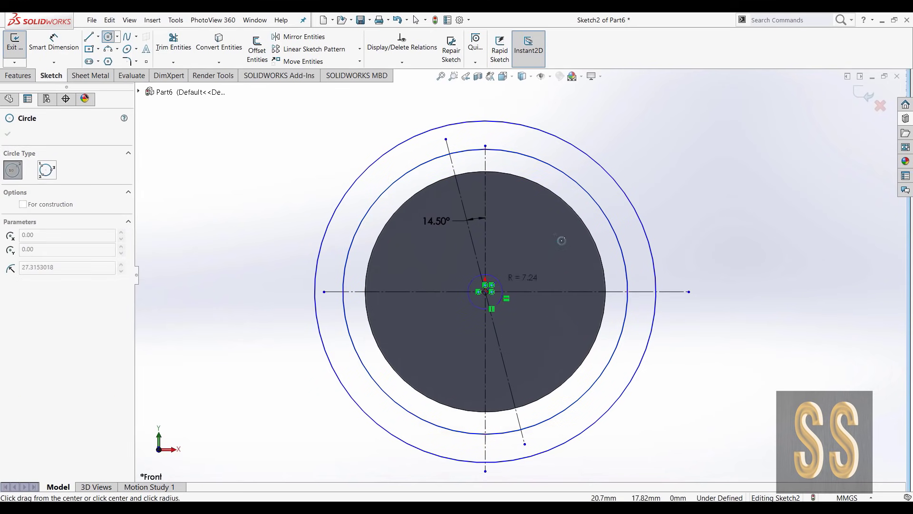
click(579, 202)
key(Escape)
Dimension the inner circle Ø100 and the middle circle Ø110
click(66, 39)
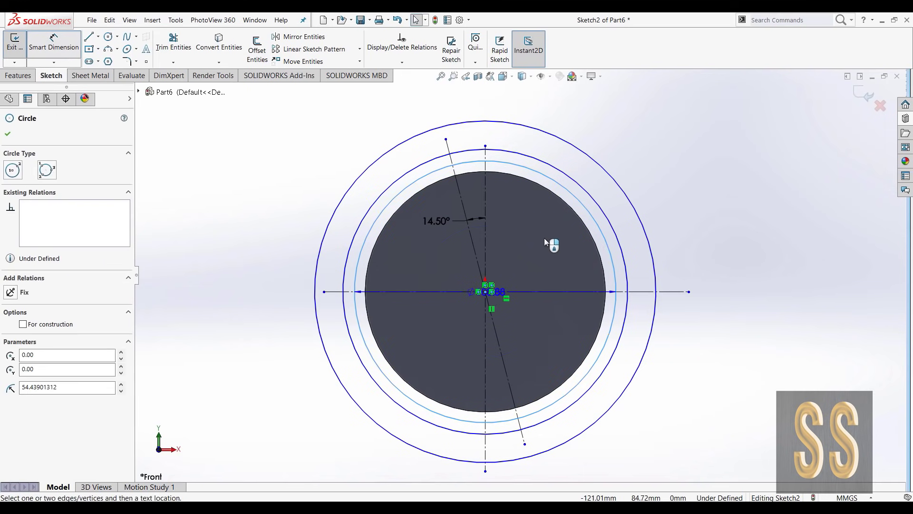
click(594, 225)
click(692, 159)
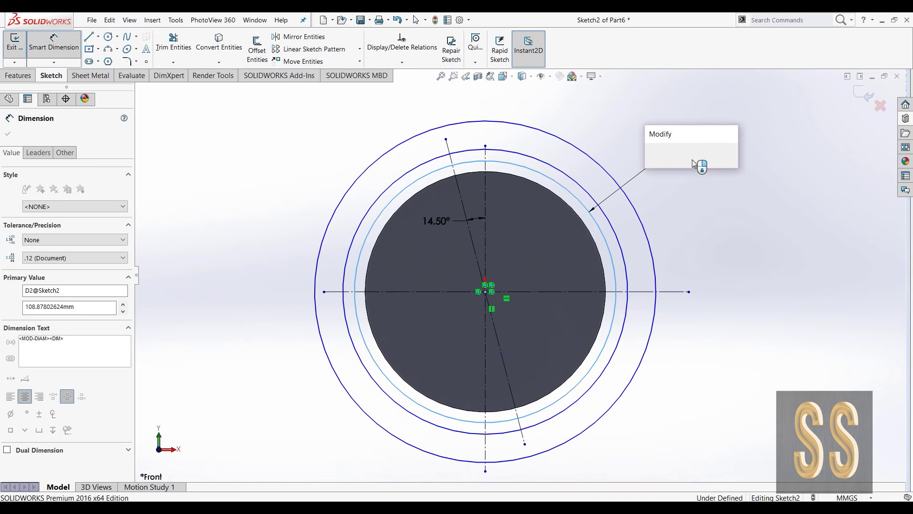
text(10)
key(Return)
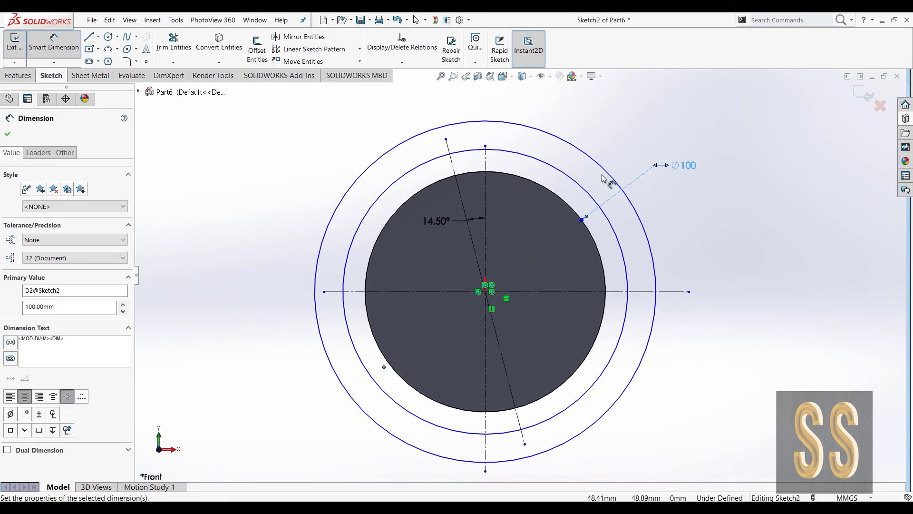
click(583, 190)
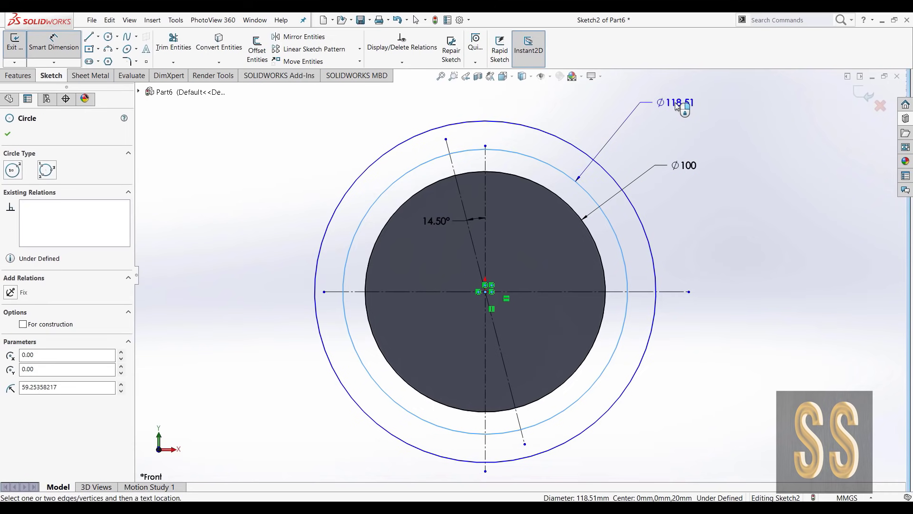
click(675, 102)
text(10)
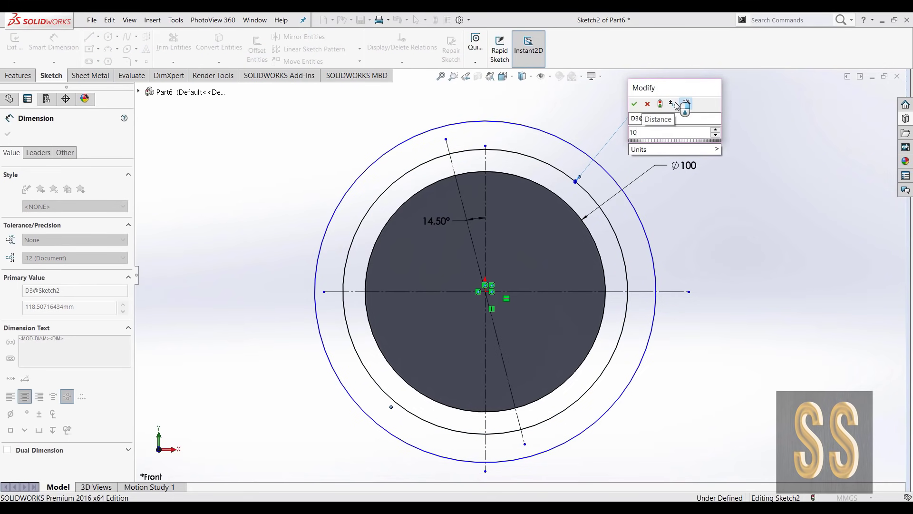
key(Return)
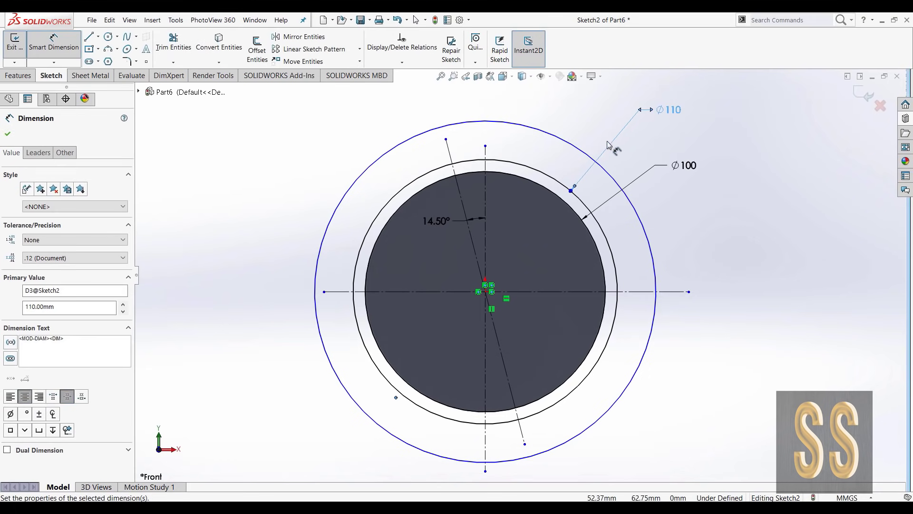
Dimension the outer circle Ø115 and revise the 110 diameter to Ø105
click(584, 153)
key(z)
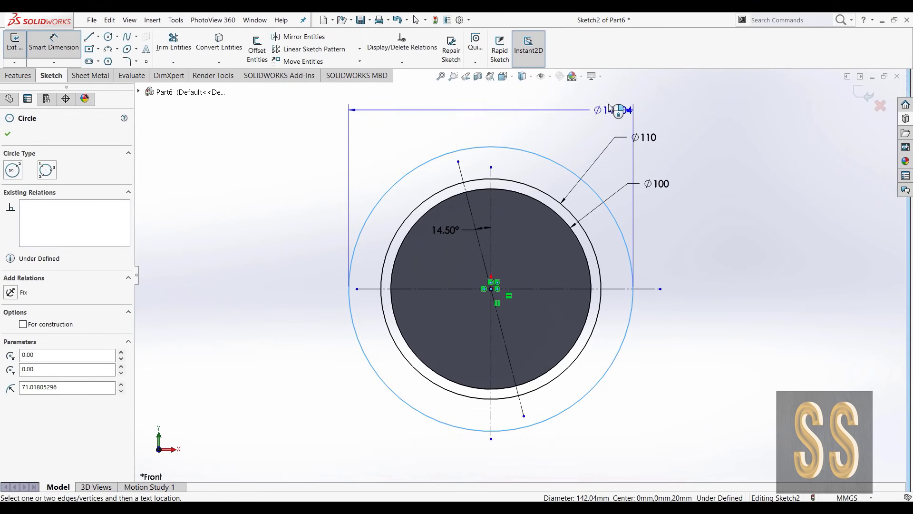
click(669, 105)
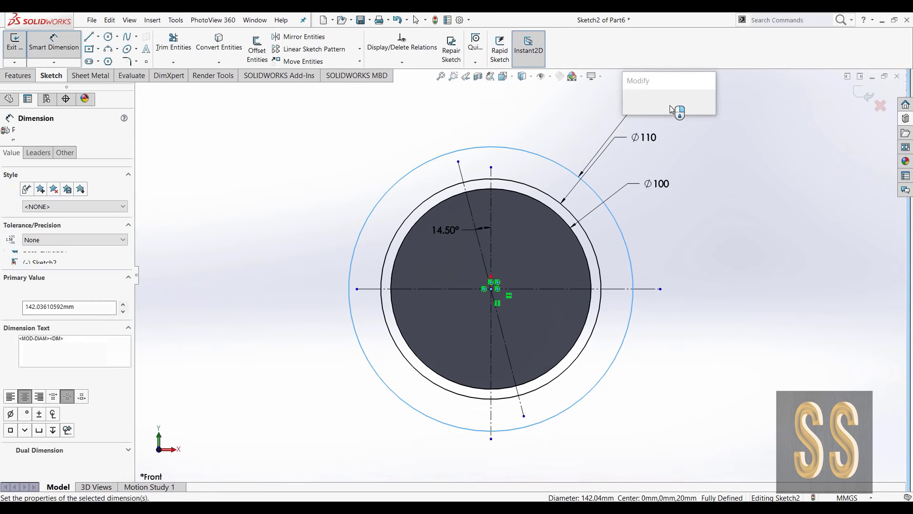
text(115)
key(Return)
text(10)
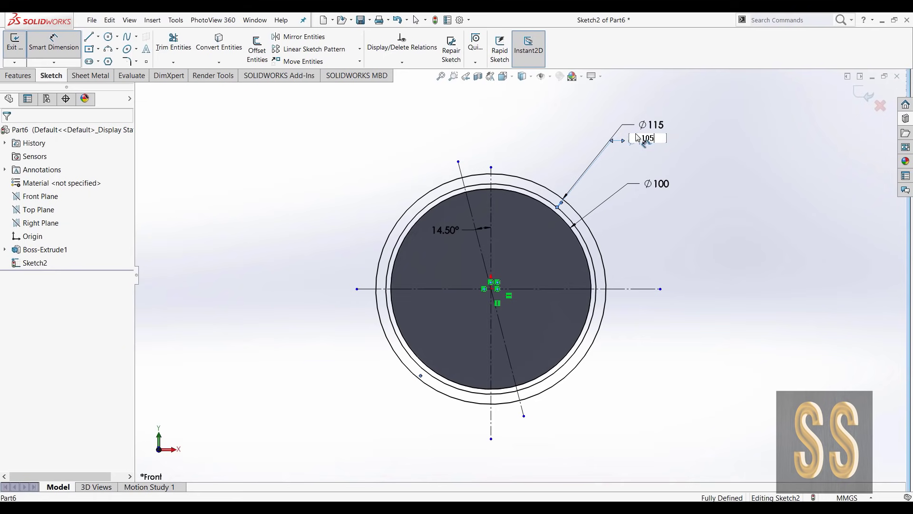
text(5)
key(Return)
scroll(547, 216, down, 2)
scroll(507, 209, down, 2)
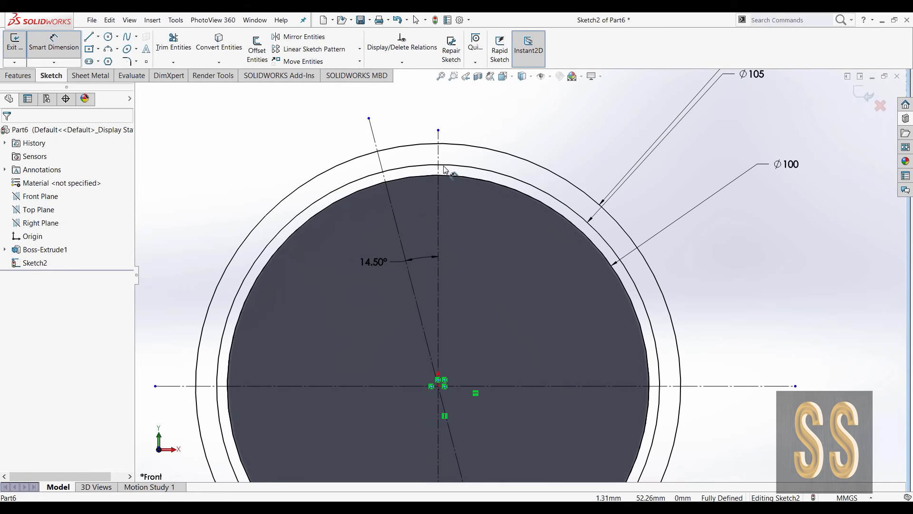
scroll(458, 199, down, 2)
Place a point at the Ø105 circle/centerline intersection and circular-pattern it 50 times over 360°
scroll(497, 221, down, 2)
key(Escape)
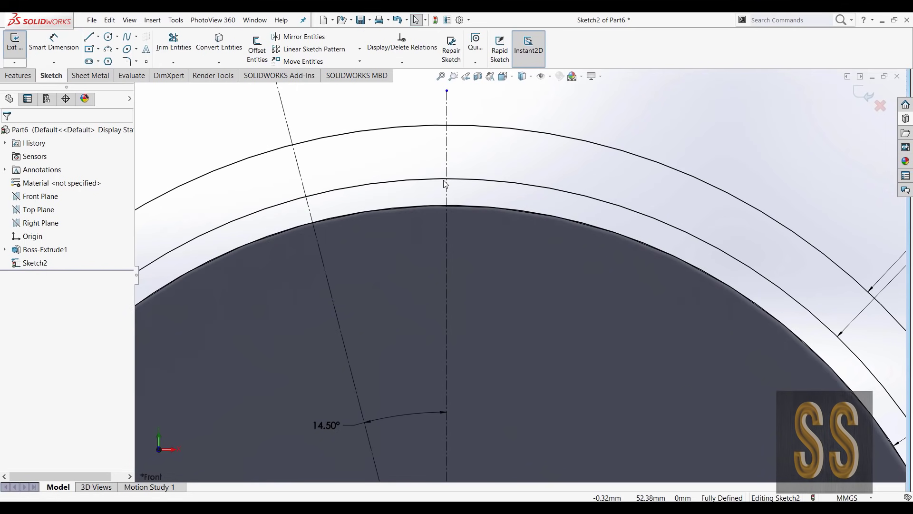
click(146, 62)
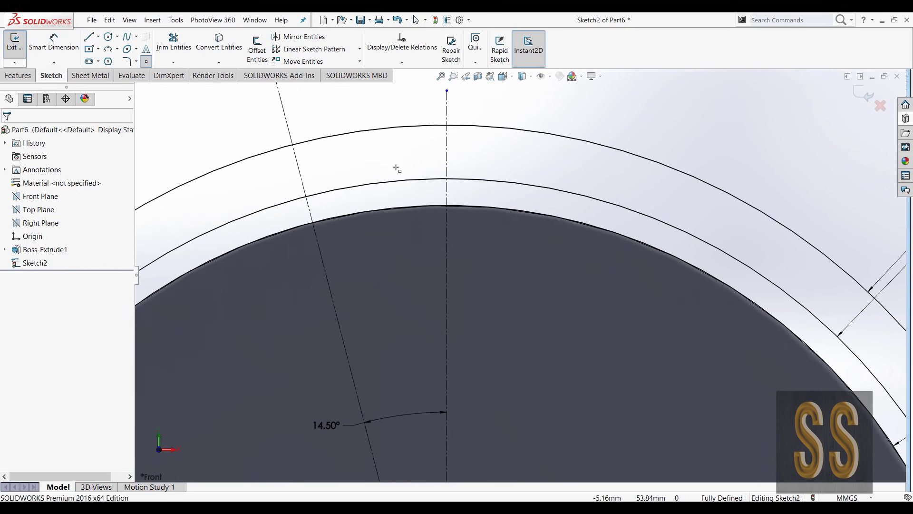
click(455, 182)
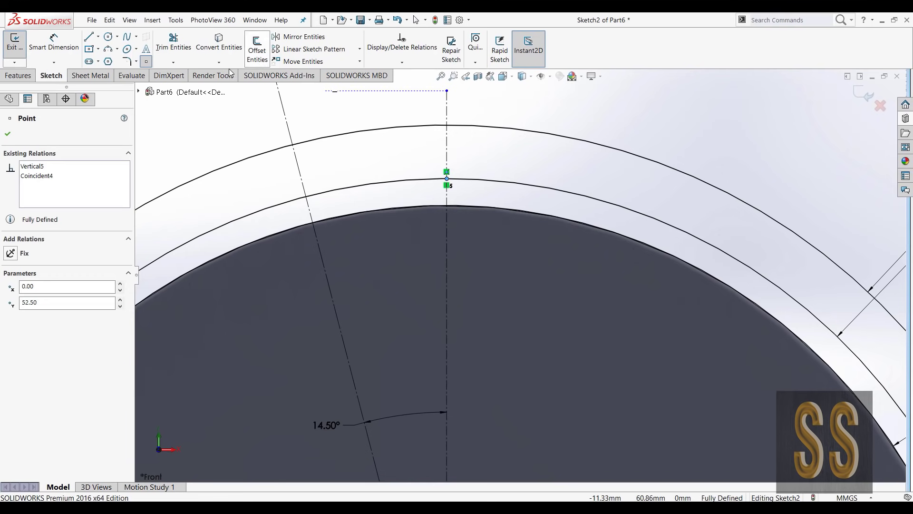
click(360, 49)
click(326, 75)
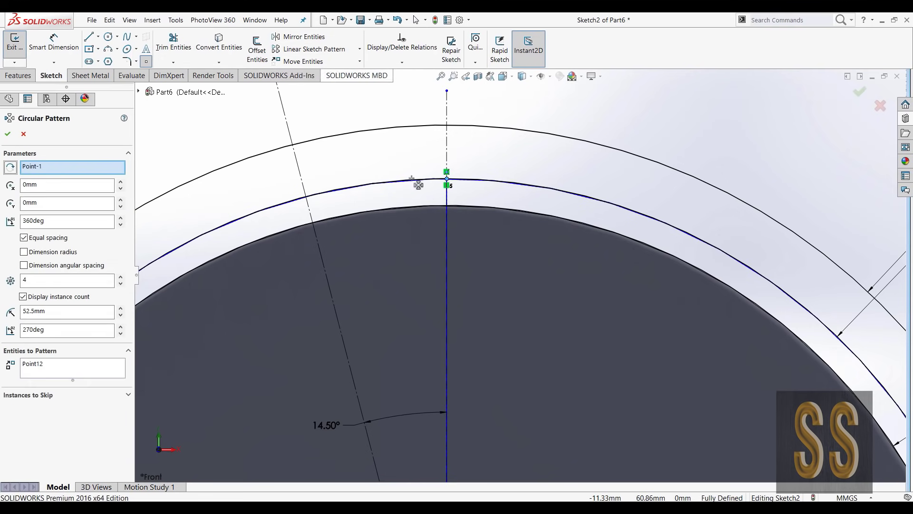
double_click(22, 280)
text(50)
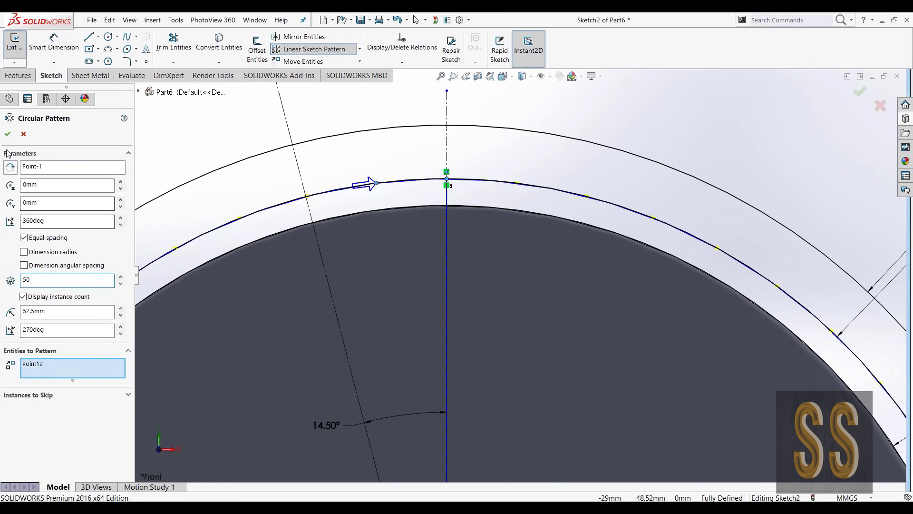
key(Return)
scroll(407, 161, down, 1)
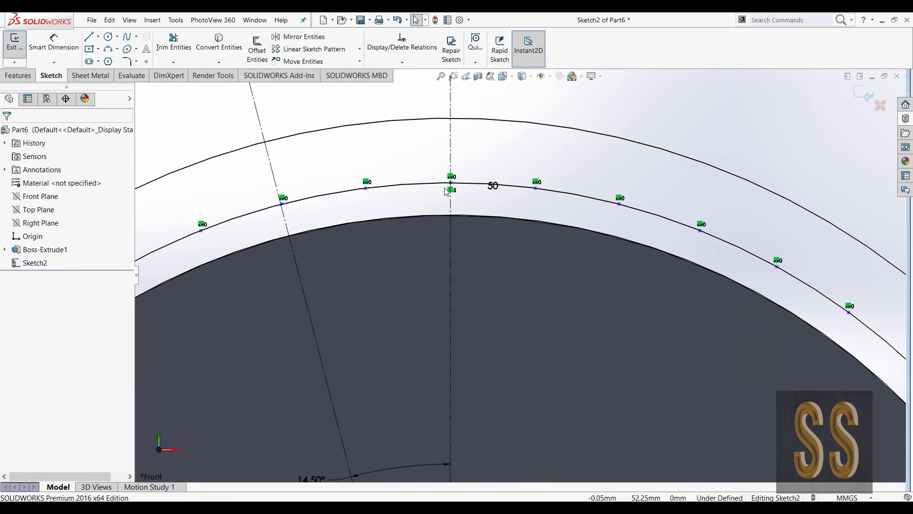
Draw two short lines from the angled construction line peaking at the top pattern point
click(87, 38)
scroll(294, 157, down, 1)
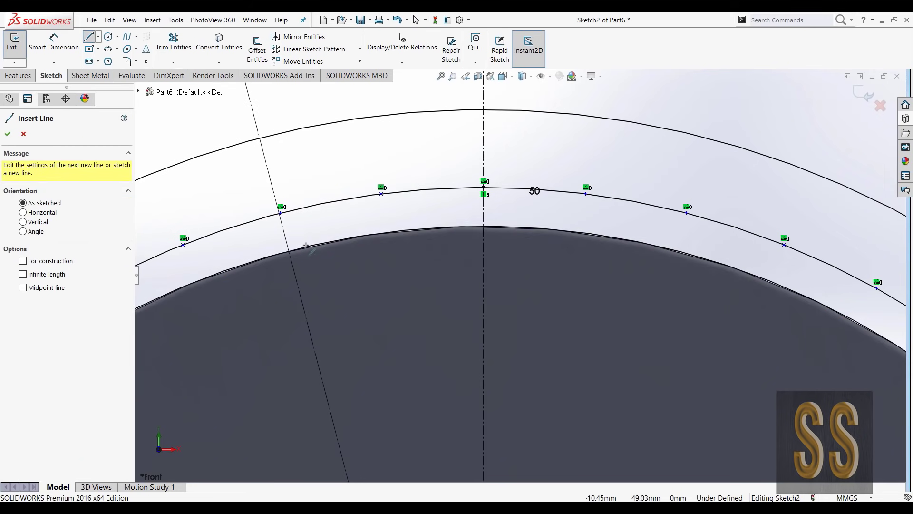
click(284, 234)
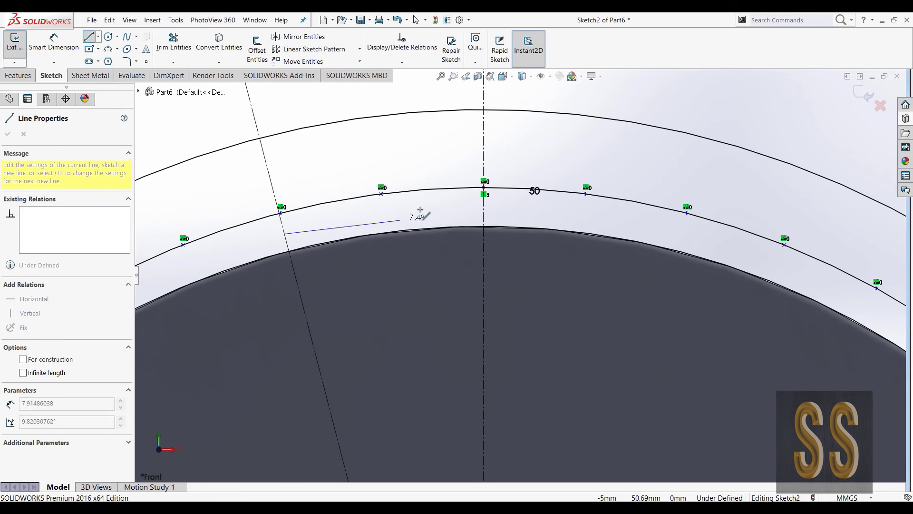
click(483, 187)
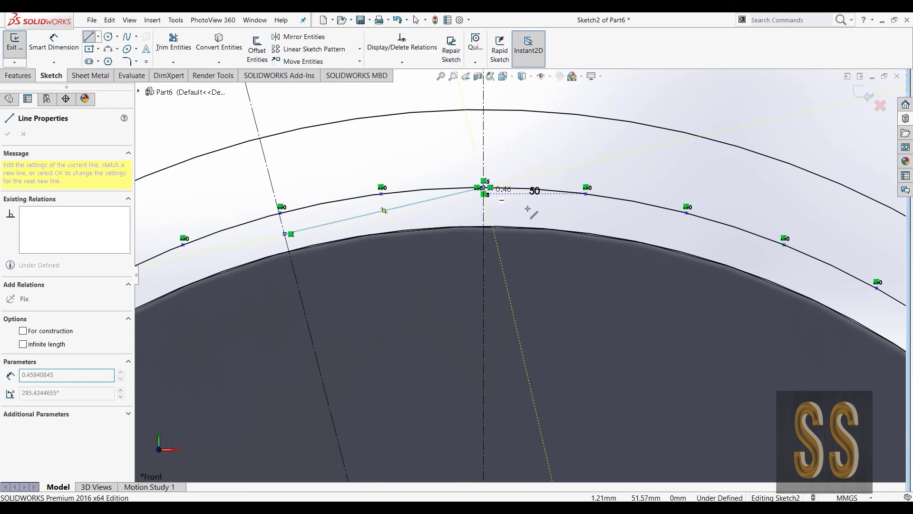
double_click(585, 193)
key(Escape)
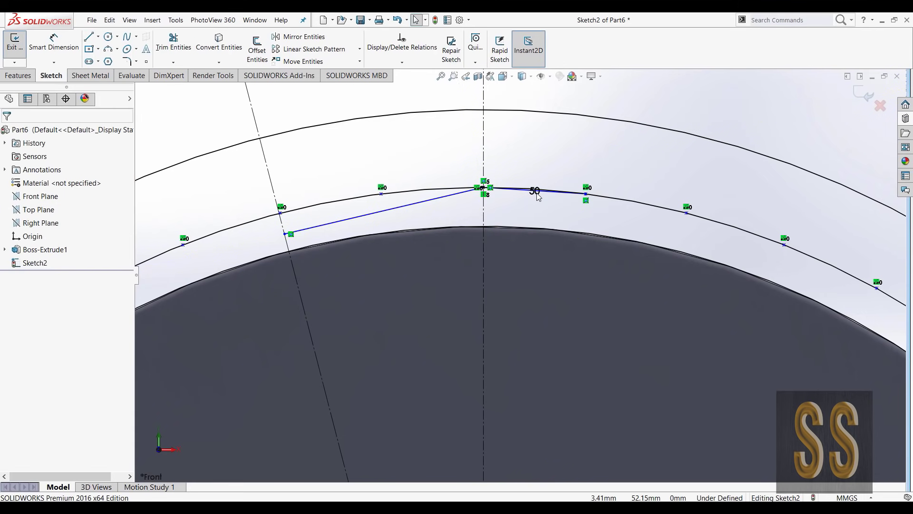
drag(552, 151, 559, 147)
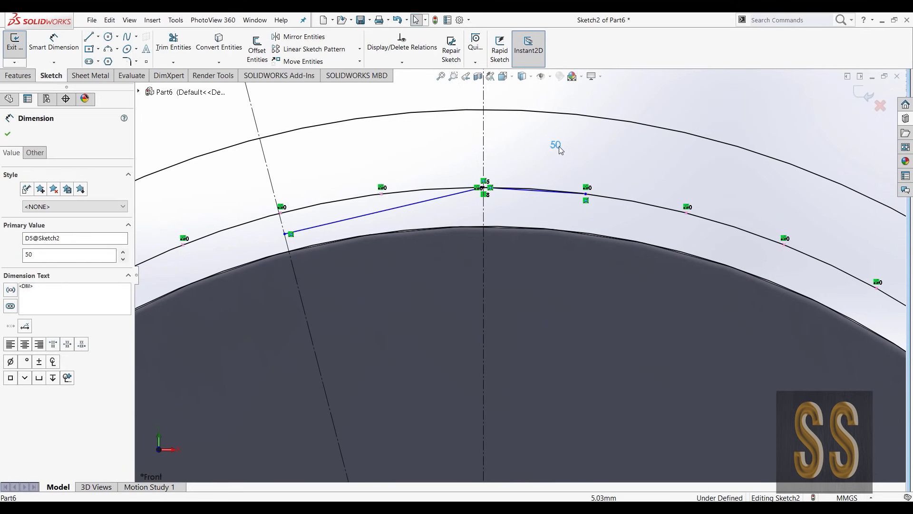
Draw a line from the short right segment down to the circle centre
click(88, 37)
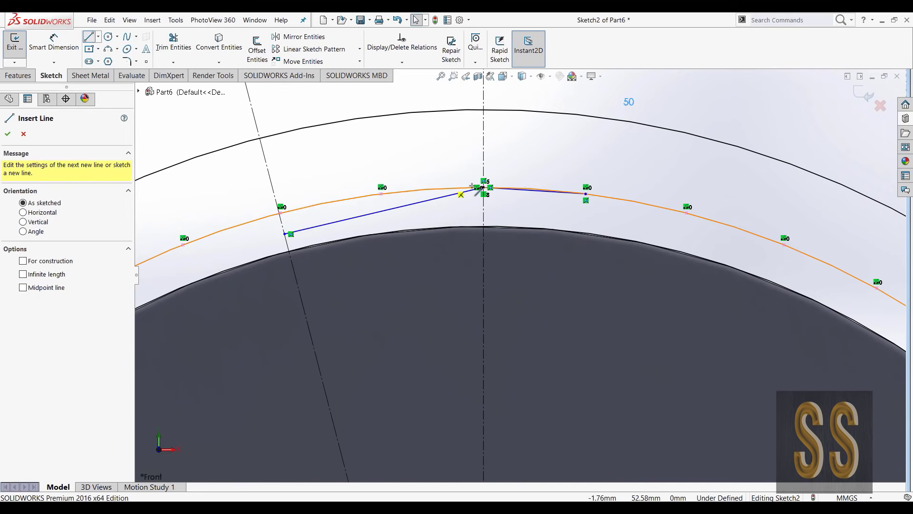
click(534, 191)
scroll(534, 191, up, 3)
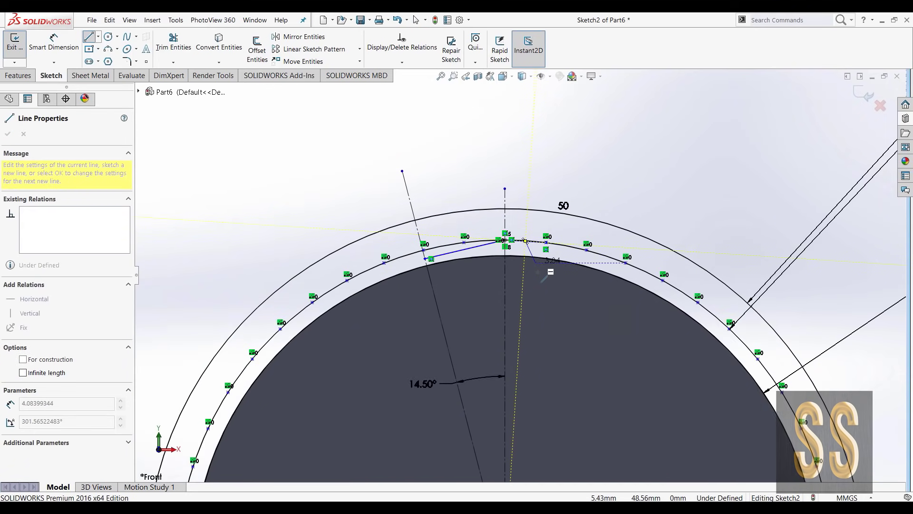
scroll(522, 259, up, 2)
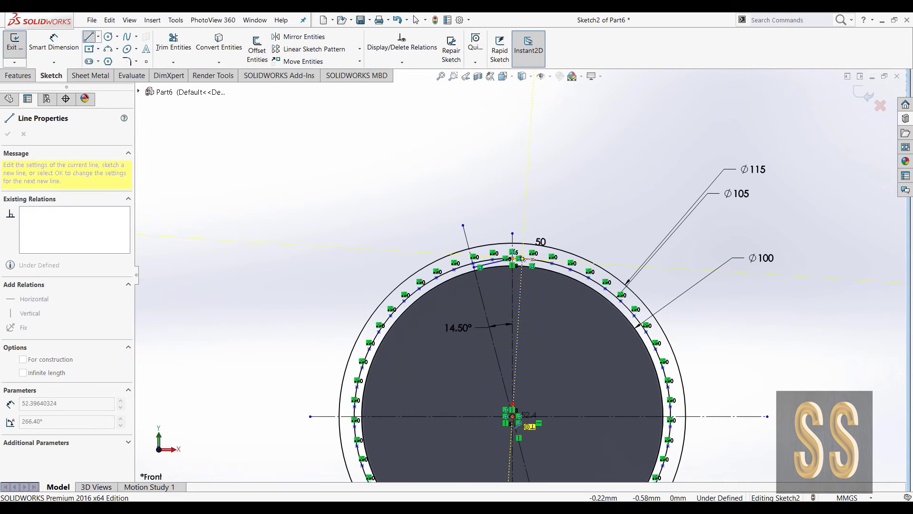
click(514, 418)
key(Escape)
scroll(529, 268, up, 3)
Convert the two short lines and the long downward line to construction geometry
scroll(519, 255, up, 2)
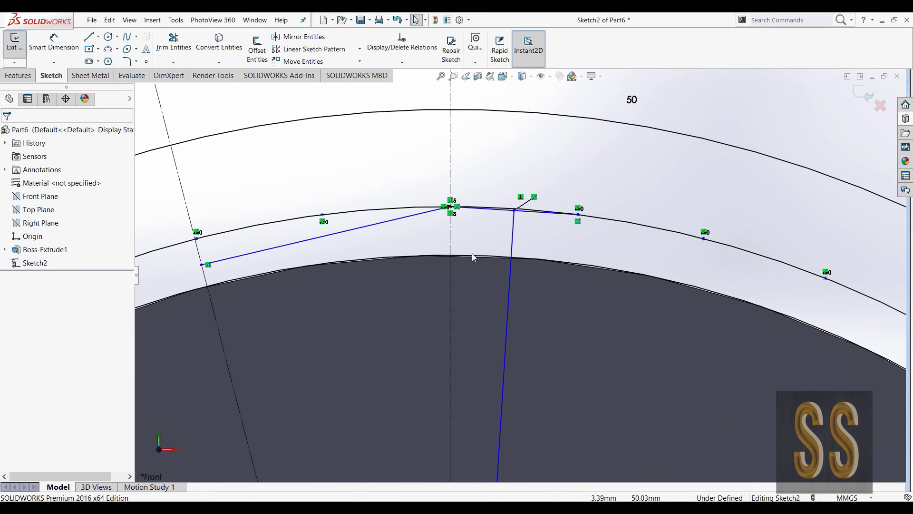
click(430, 212)
scroll(502, 214, up, 3)
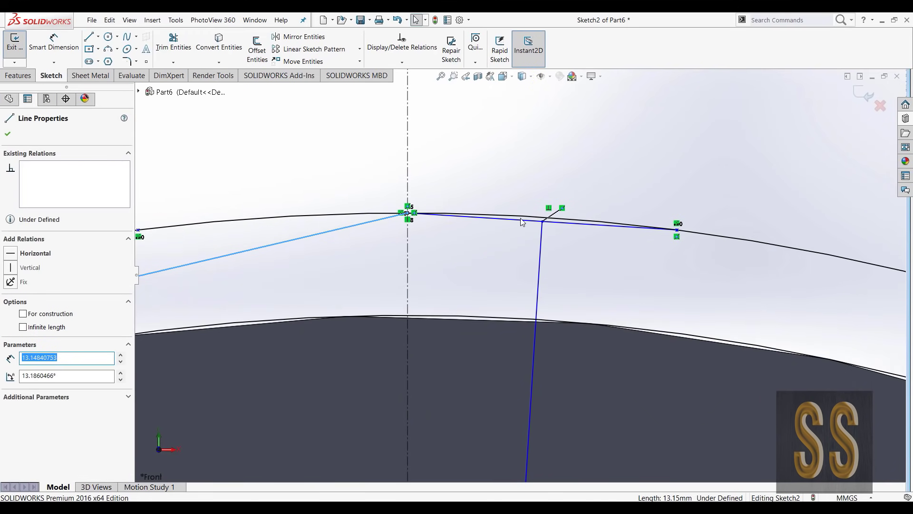
ctrl+click(520, 219)
ctrl+click(540, 245)
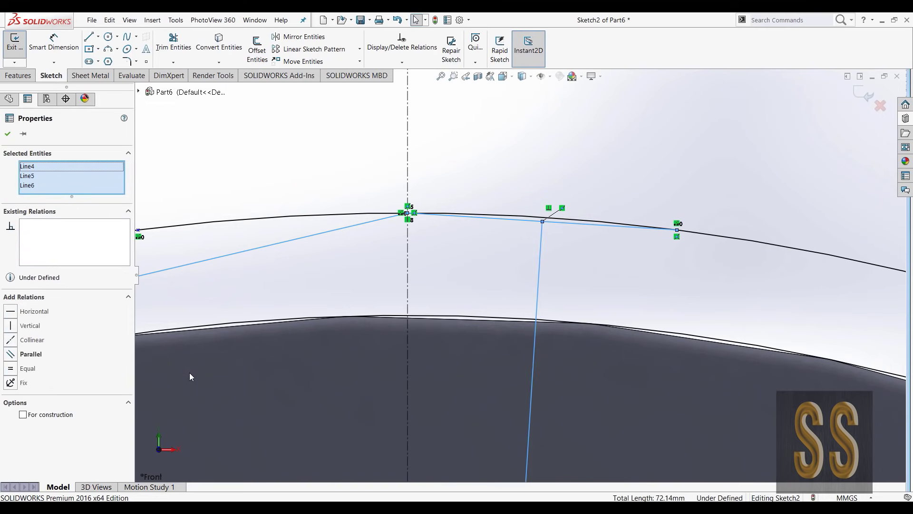
click(22, 415)
click(412, 249)
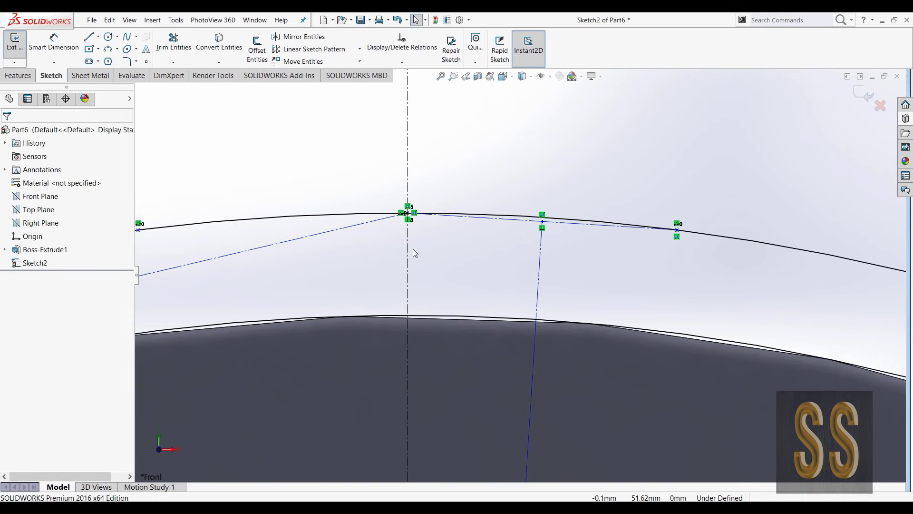
scroll(413, 249, down, 3)
scroll(402, 335, up, 2)
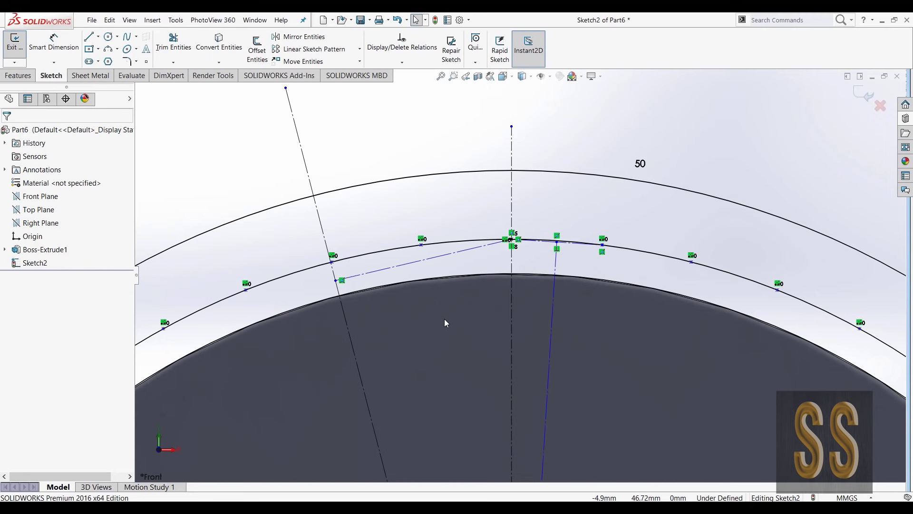
Make the short left line perpendicular to the angled construction line
click(339, 293)
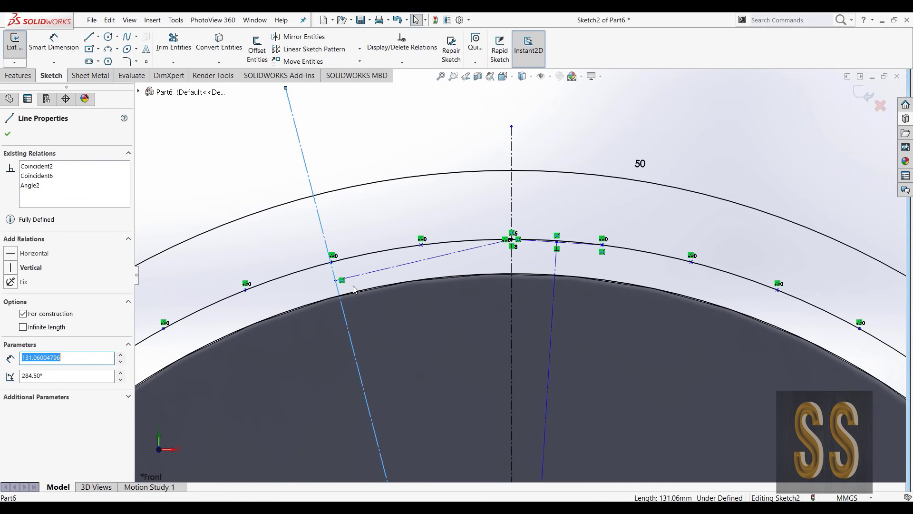
ctrl+click(369, 272)
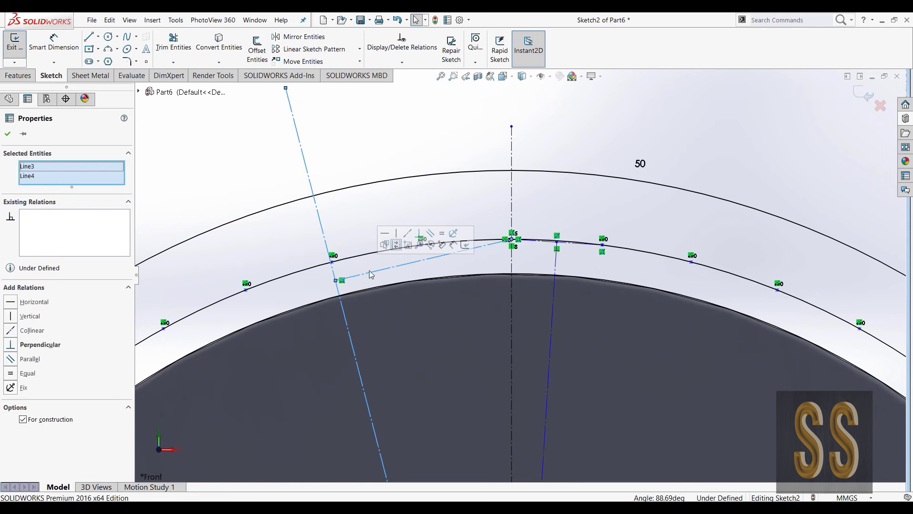
click(419, 233)
key(Escape)
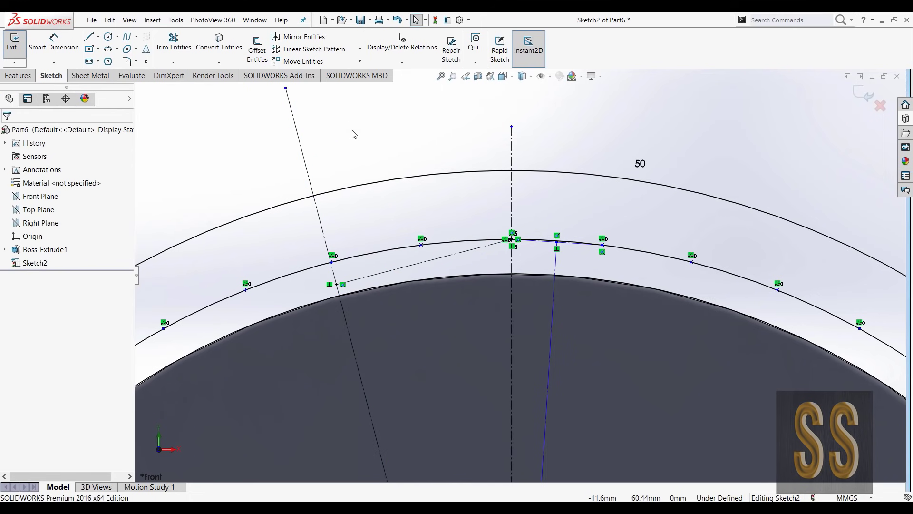
Draw an origin-centred circle of about 101.66 mm diameter, just inside the tooth arcs
click(108, 37)
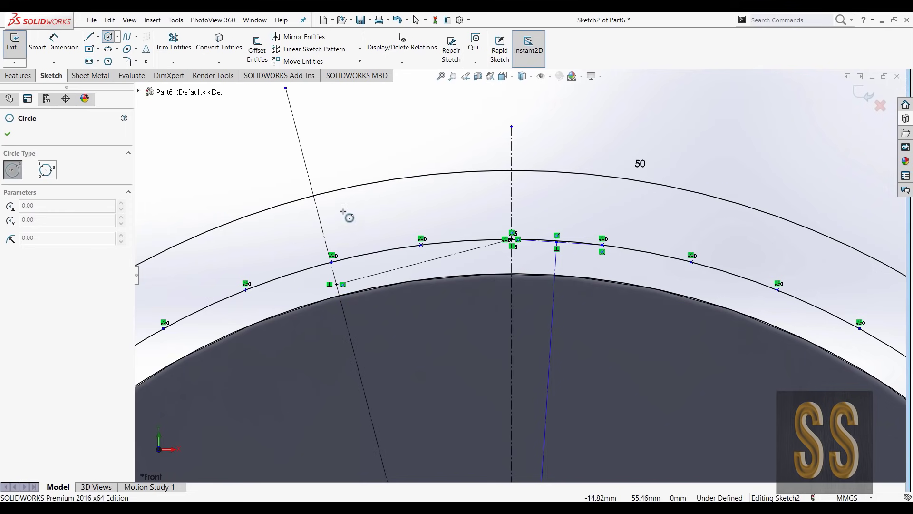
scroll(381, 238, up, 5)
scroll(475, 309, up, 2)
scroll(501, 341, down, 3)
scroll(502, 341, down, 3)
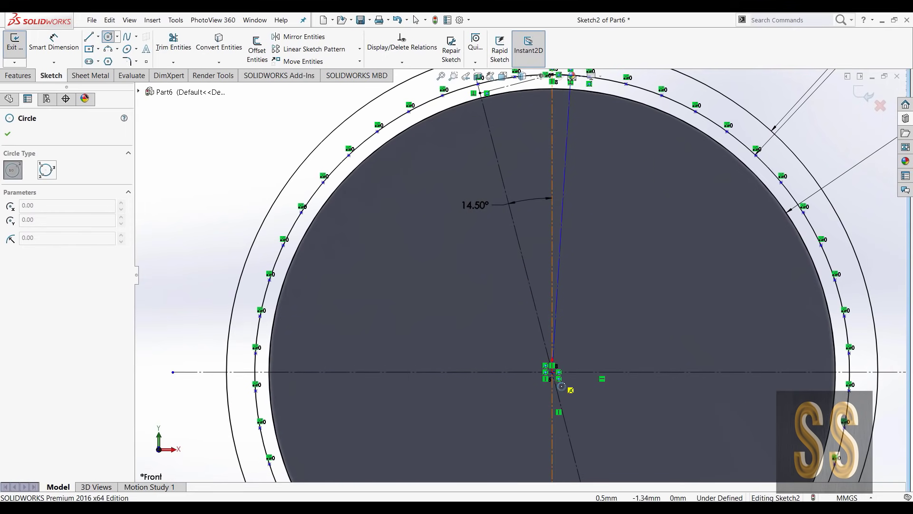
click(552, 372)
scroll(557, 348, up, 3)
scroll(436, 166, down, 3)
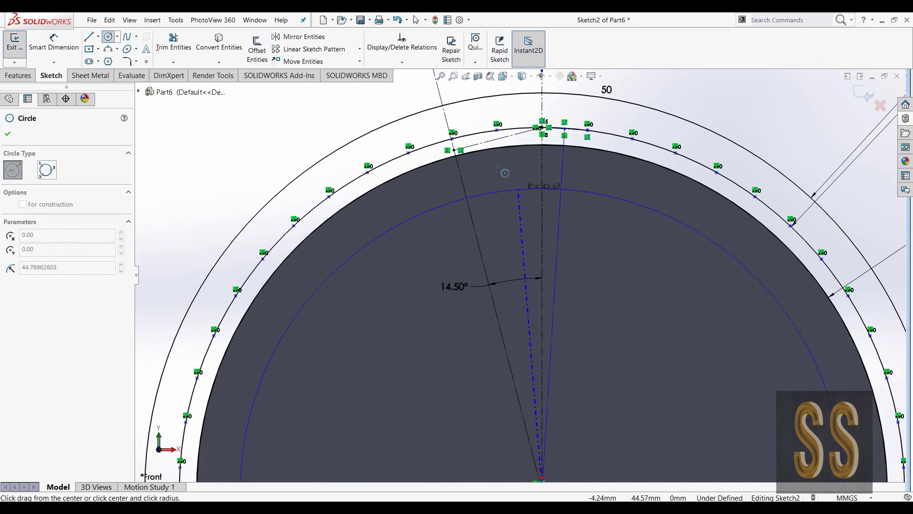
scroll(436, 165, down, 2)
click(435, 159)
key(Escape)
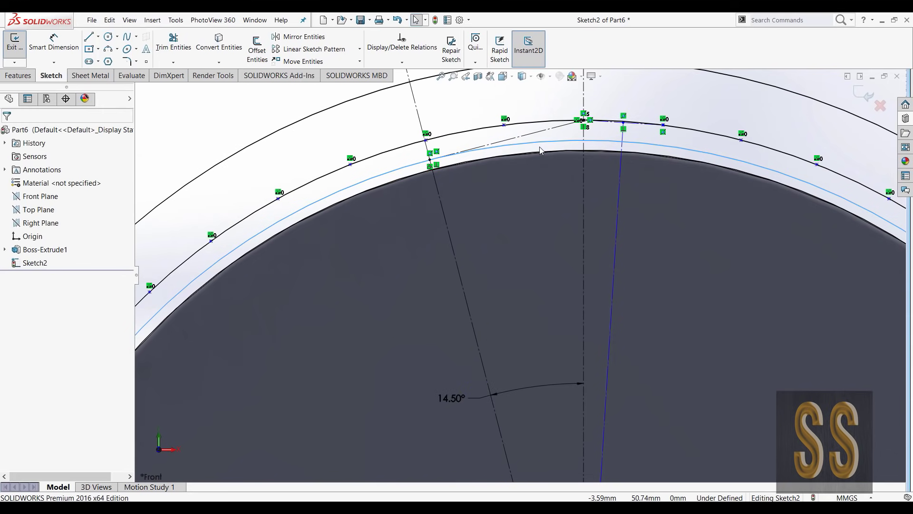
Convert the new circle to construction geometry
scroll(624, 161, down, 2)
scroll(625, 161, down, 2)
scroll(624, 160, down, 1)
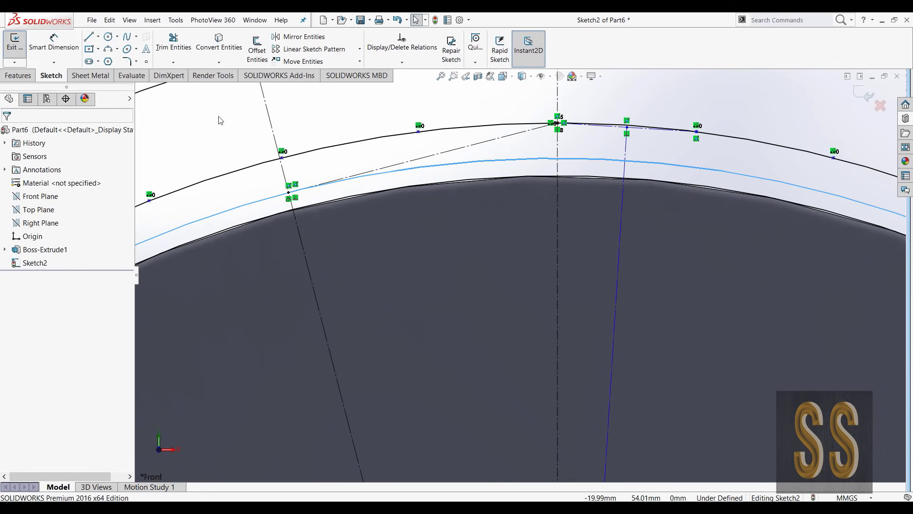
key(Escape)
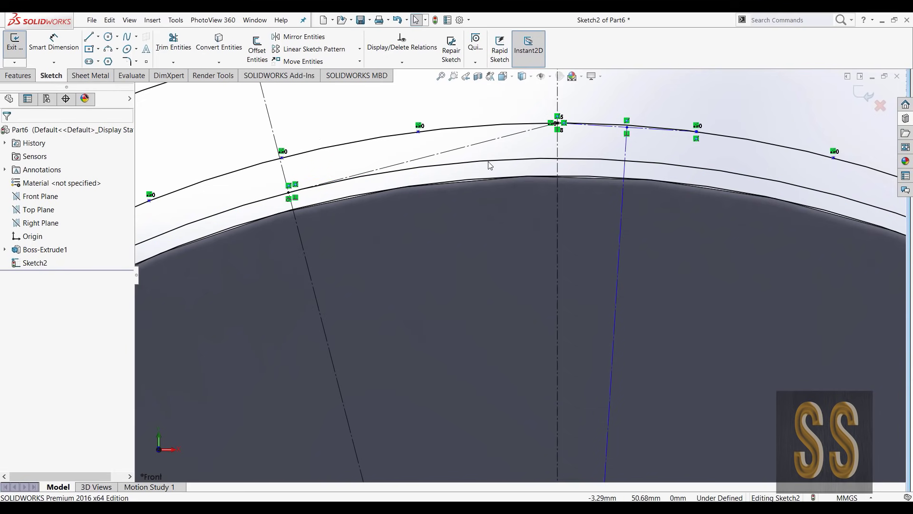
click(489, 162)
click(39, 284)
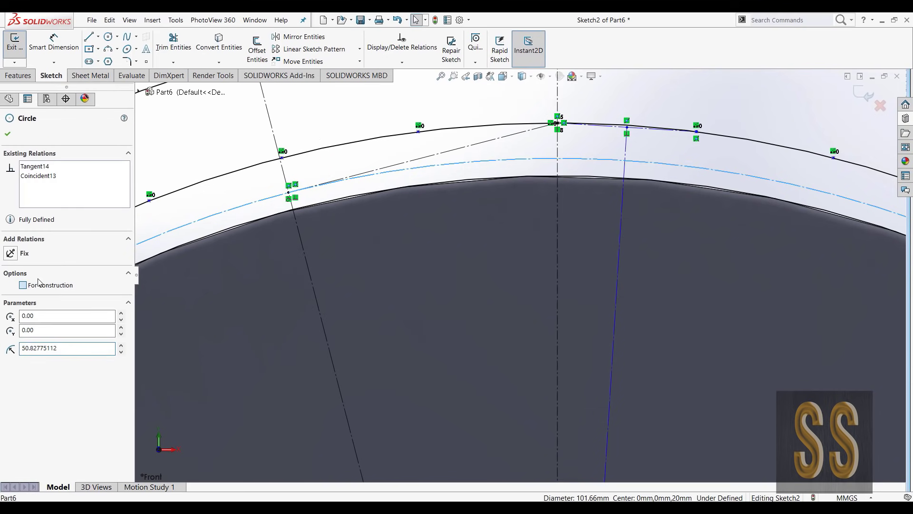
click(261, 137)
ctrl+middle_drag(770, 129, 639, 213)
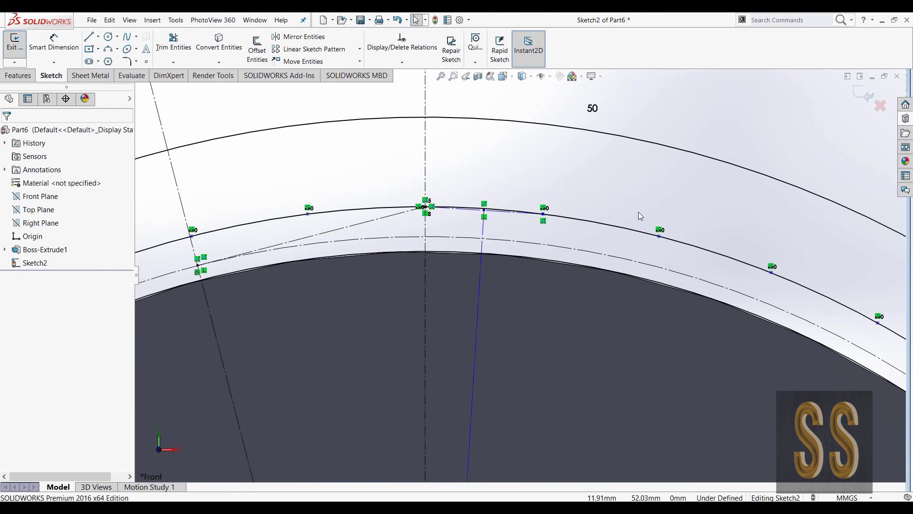
Draw a three-point arc from the top tooth point up to the outer circle
click(108, 49)
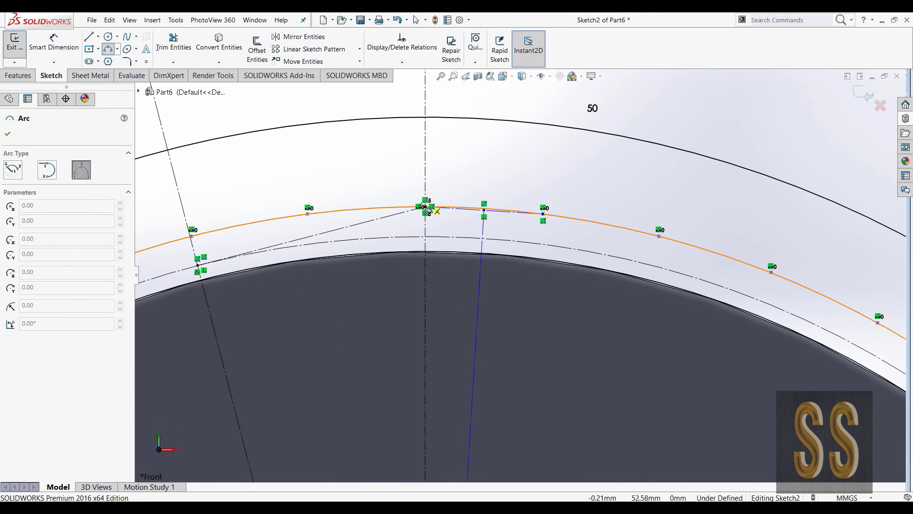
click(425, 207)
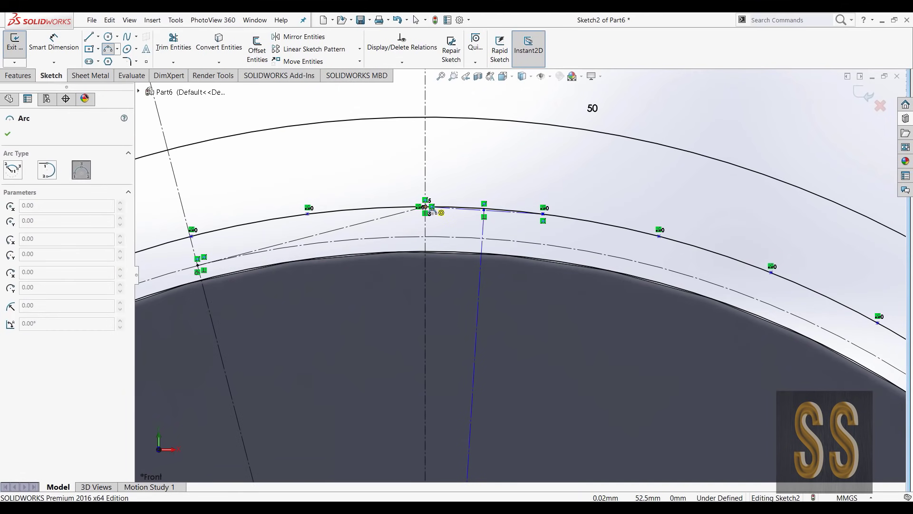
click(484, 119)
click(444, 157)
scroll(415, 236, down, 1)
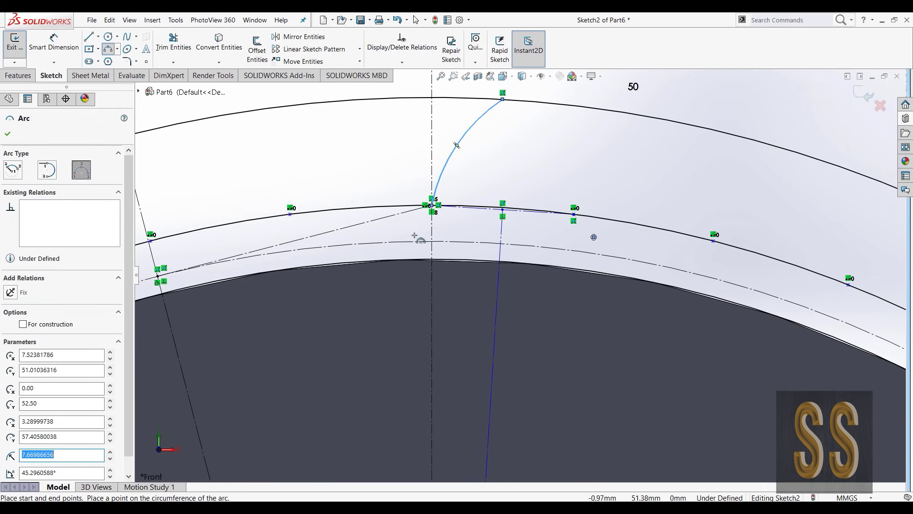
scroll(415, 236, down, 1)
Draw a second three-point arc from the peak point down to the construction circle
click(441, 202)
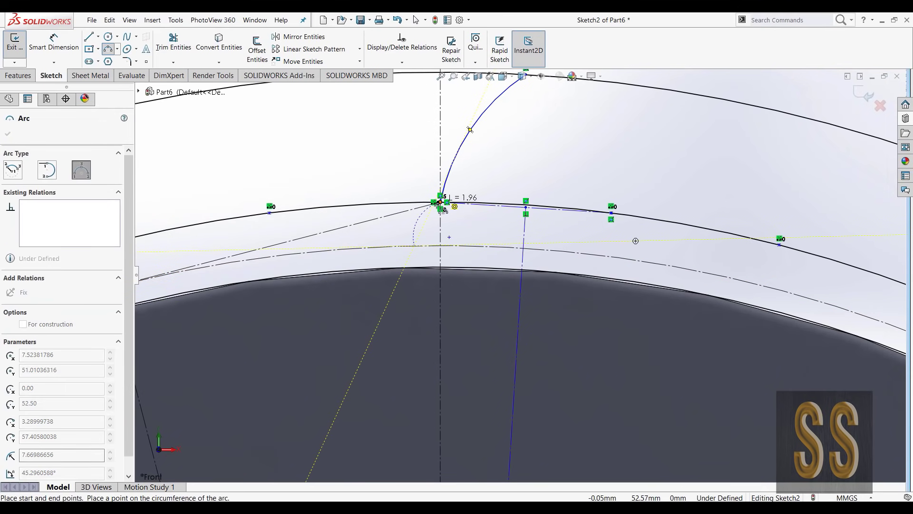
click(414, 246)
click(423, 225)
scroll(432, 247, down, 1)
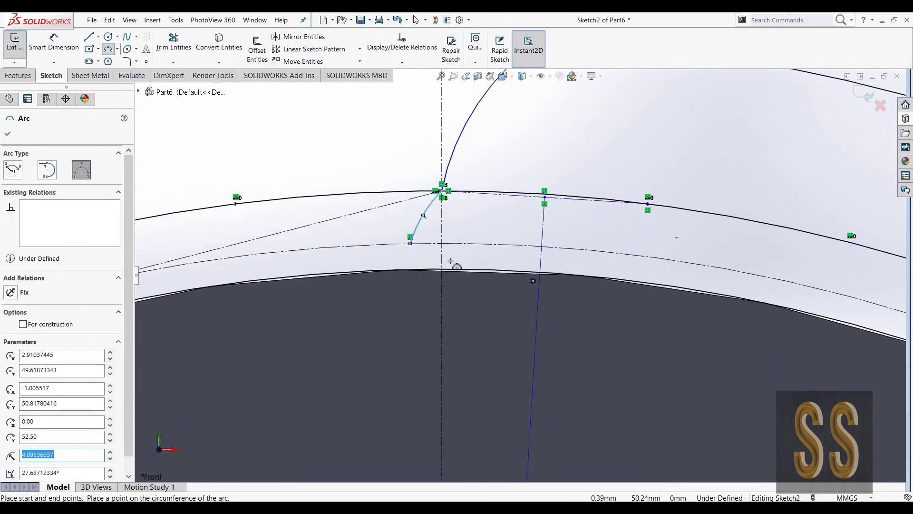
scroll(431, 255, up, 4)
scroll(438, 260, down, 3)
scroll(489, 234, down, 3)
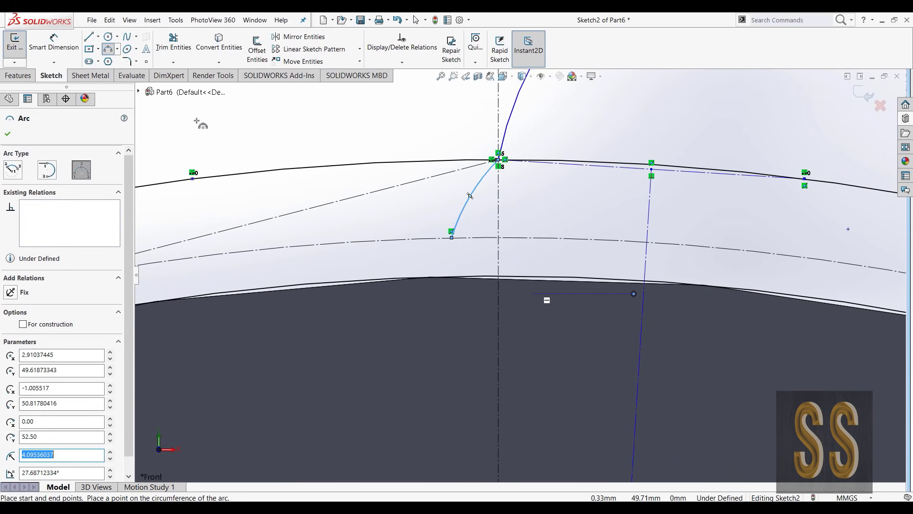
click(89, 42)
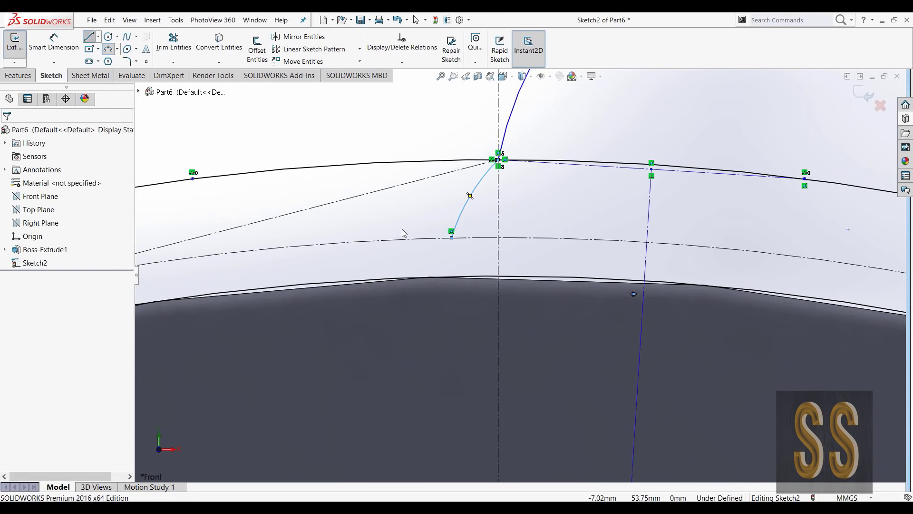
Draw a short vertical line from the small arc's lower end down to the root circle
click(452, 237)
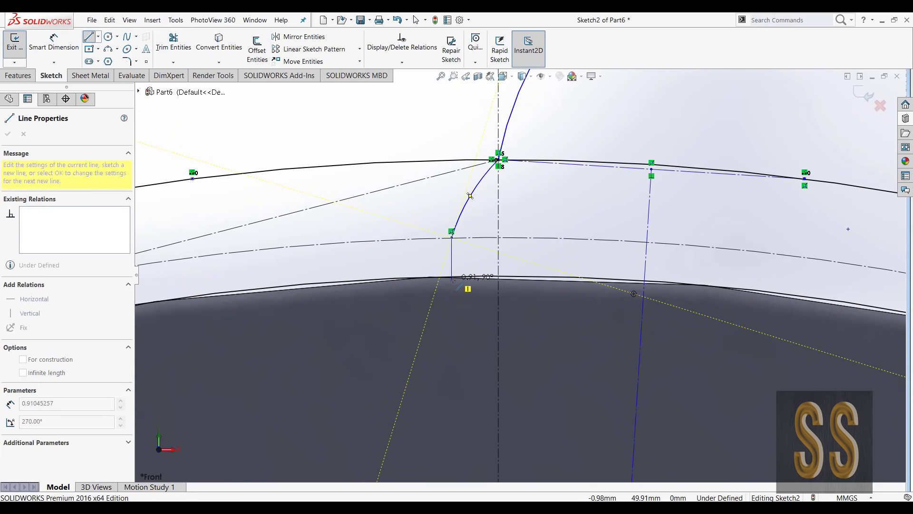
click(452, 280)
key(Escape)
click(452, 280)
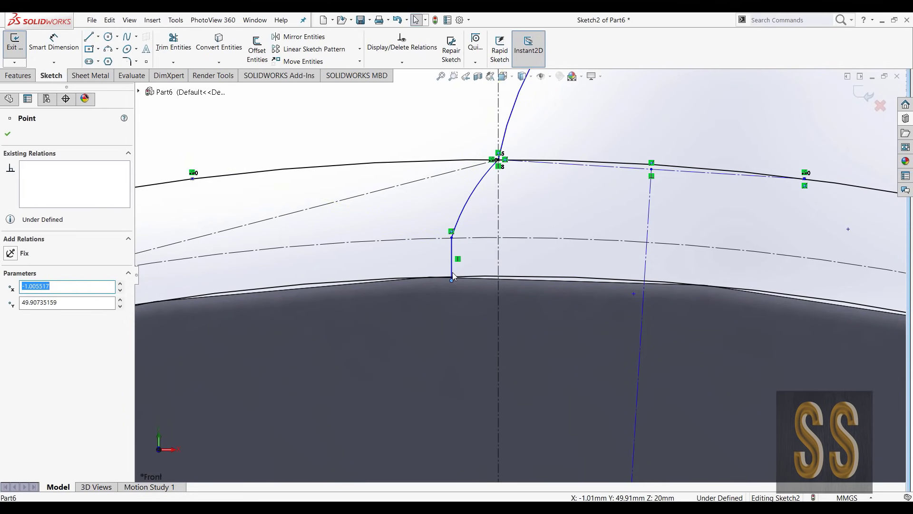
drag(450, 281, 456, 276)
click(411, 259)
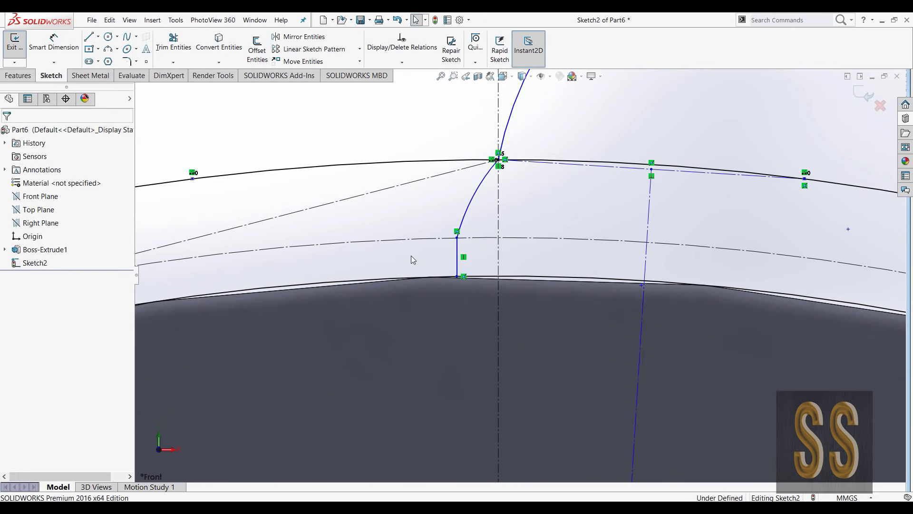
scroll(517, 266, up, 2)
scroll(624, 239, up, 2)
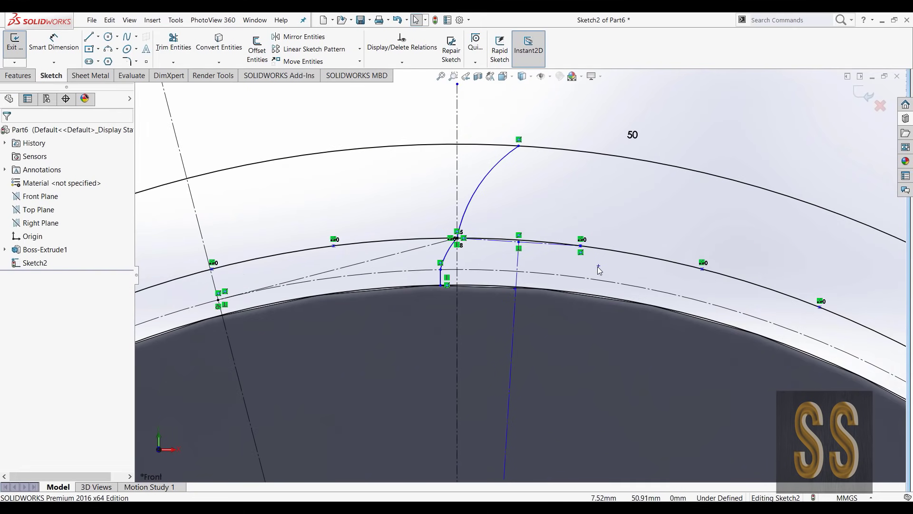
Make both arc centre points coincident with the construction circle
click(598, 266)
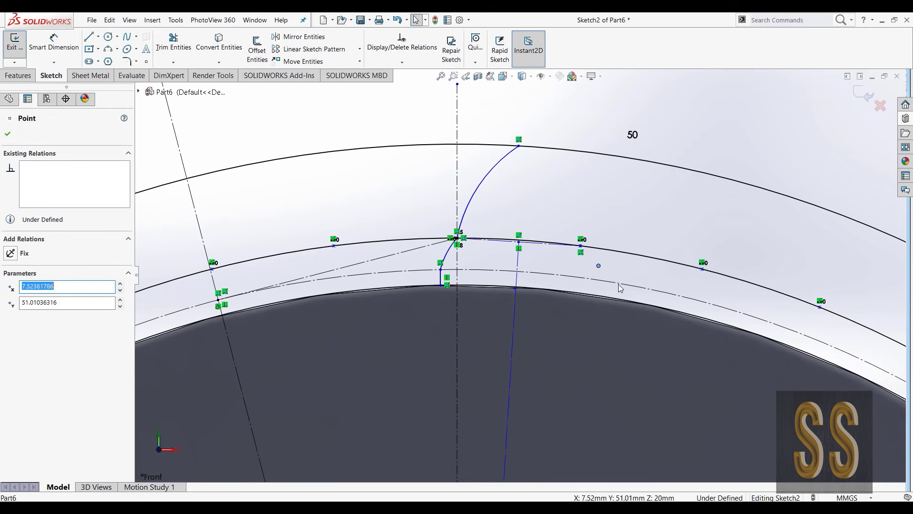
ctrl+click(620, 288)
click(656, 244)
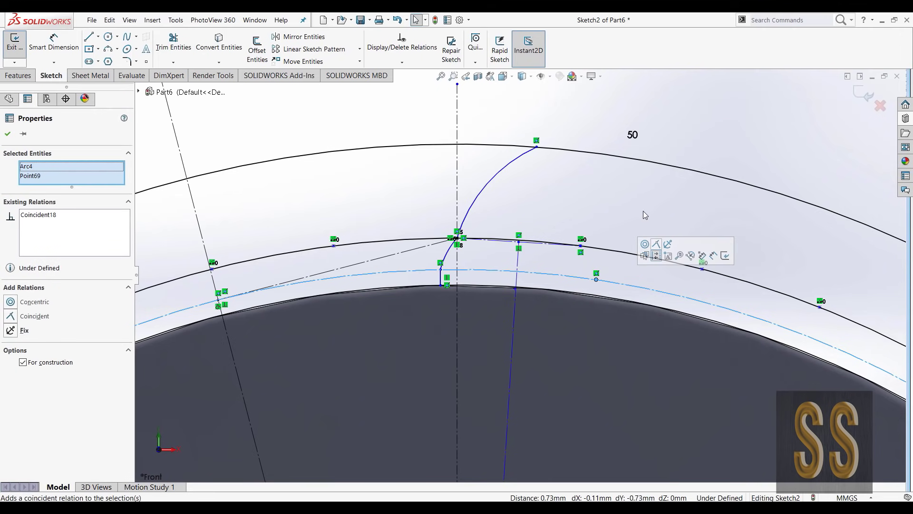
click(628, 212)
click(447, 257)
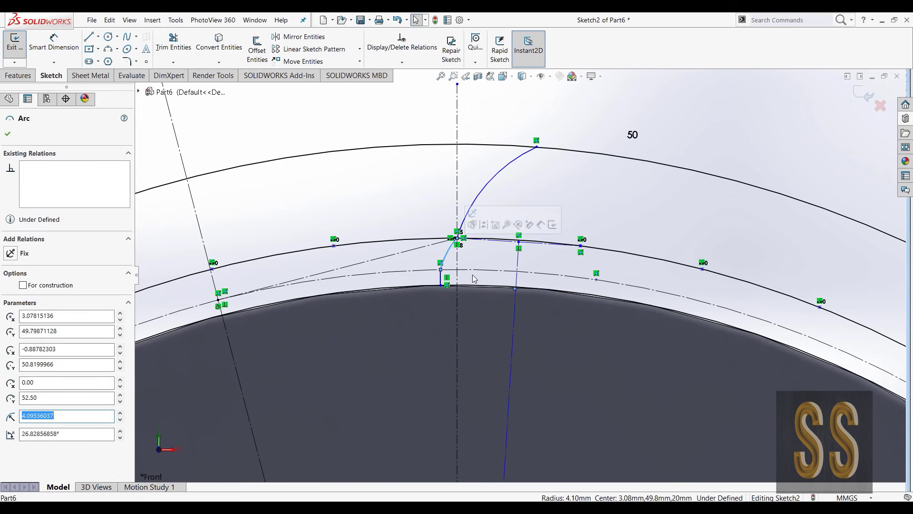
click(486, 264)
click(515, 289)
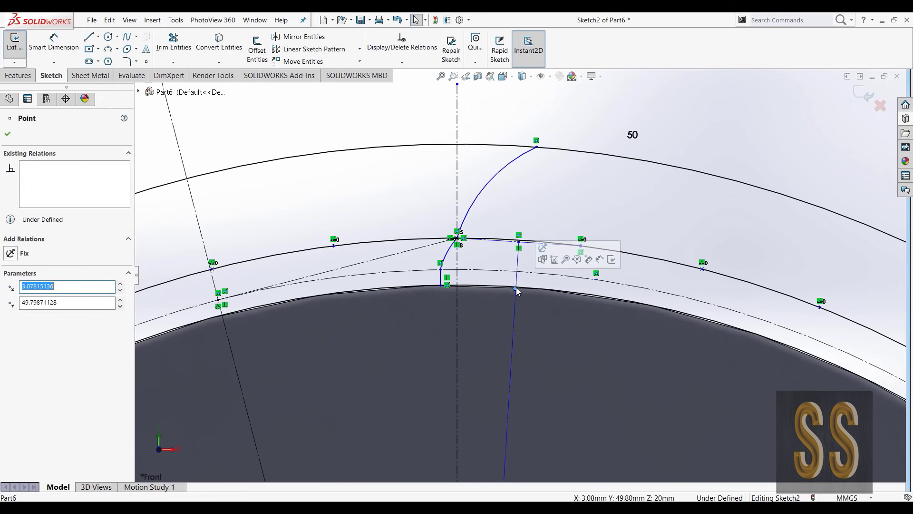
ctrl+click(531, 272)
click(566, 233)
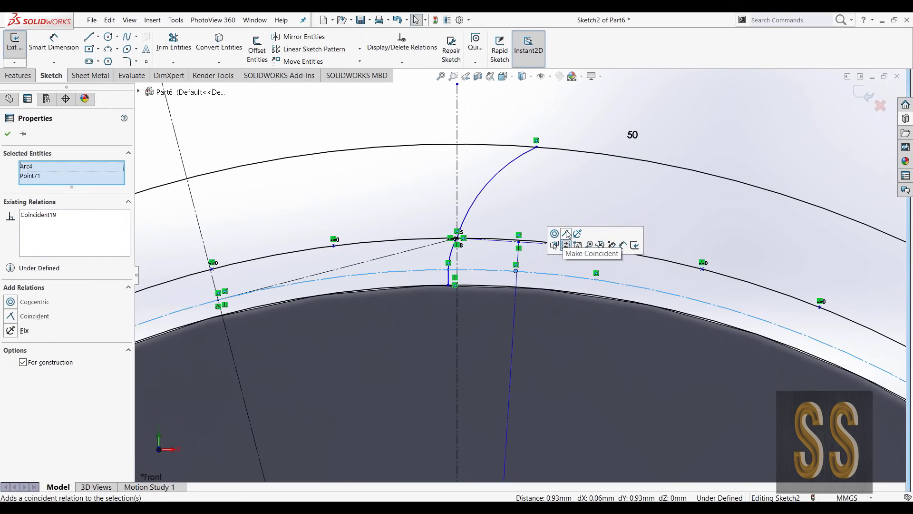
Dimension the upper flank arc to a 12 mm radius
click(47, 56)
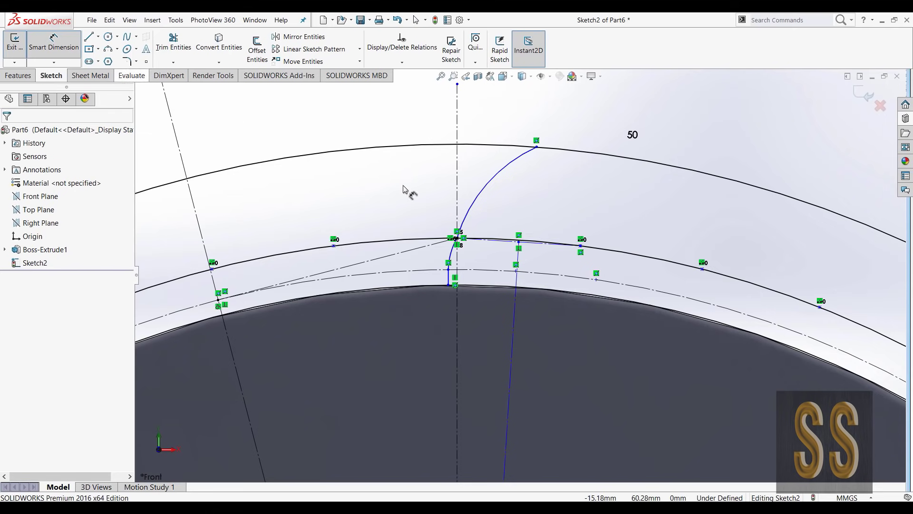
click(477, 202)
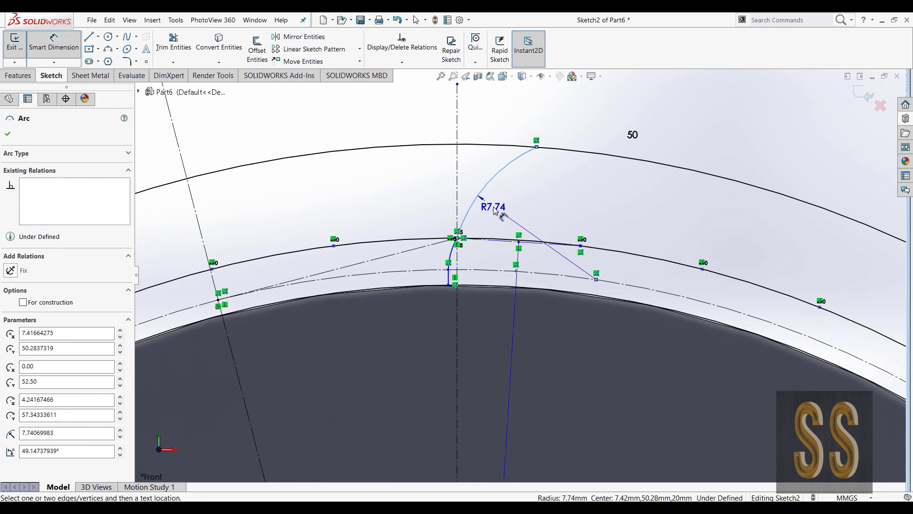
click(494, 211)
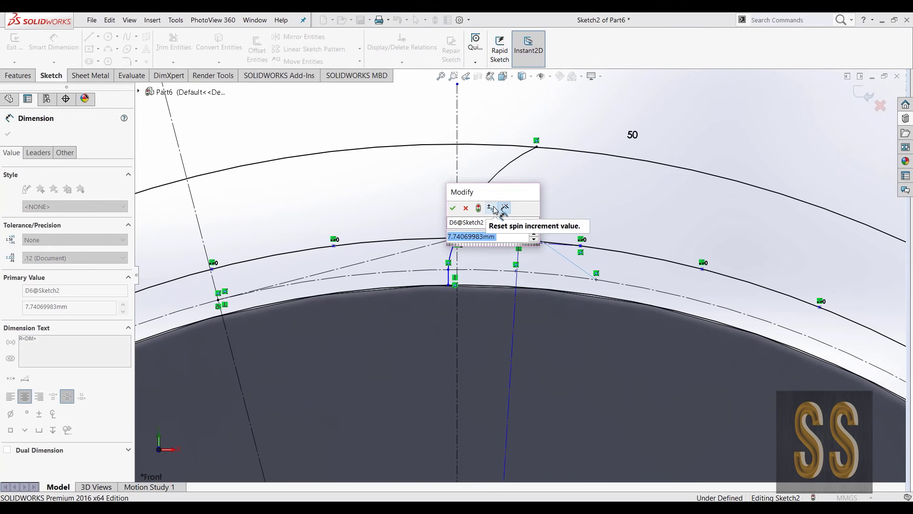
text(12)
key(Return)
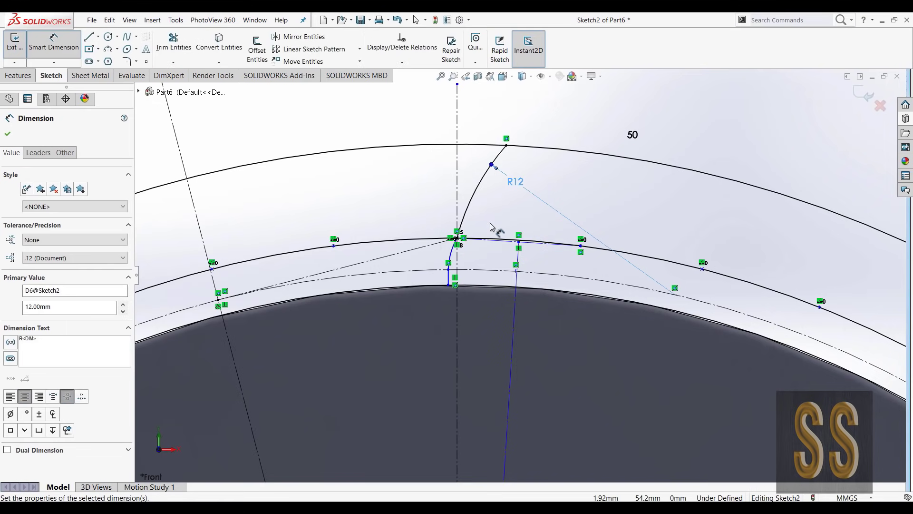
Dimension the small lower flank arc to a 9 mm radius
click(453, 256)
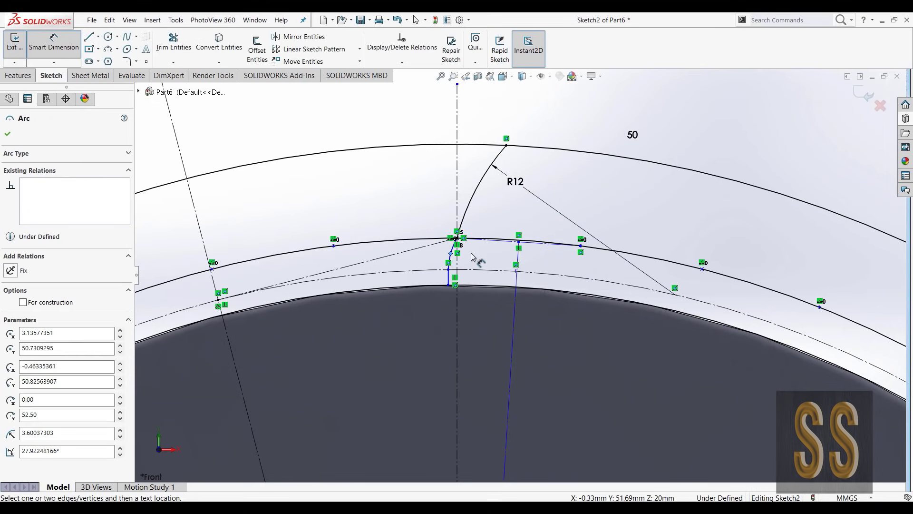
scroll(474, 257, down, 5)
click(440, 244)
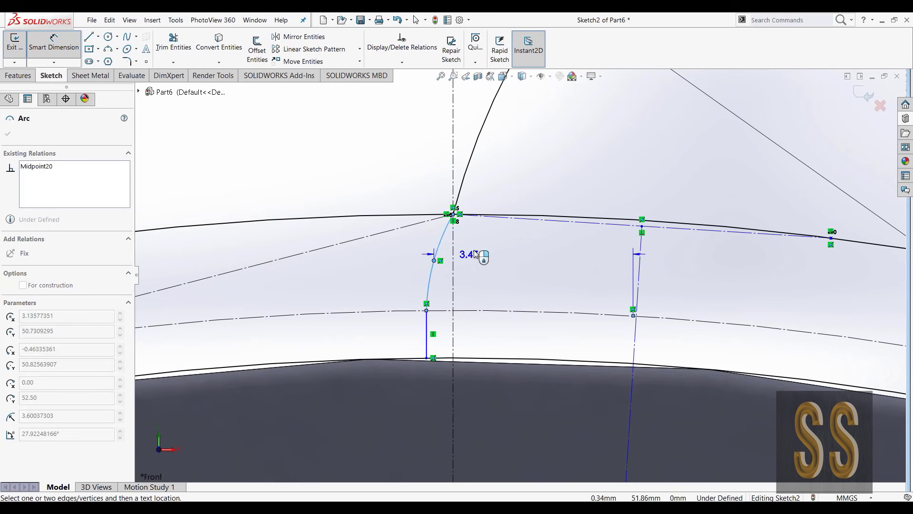
key(Escape)
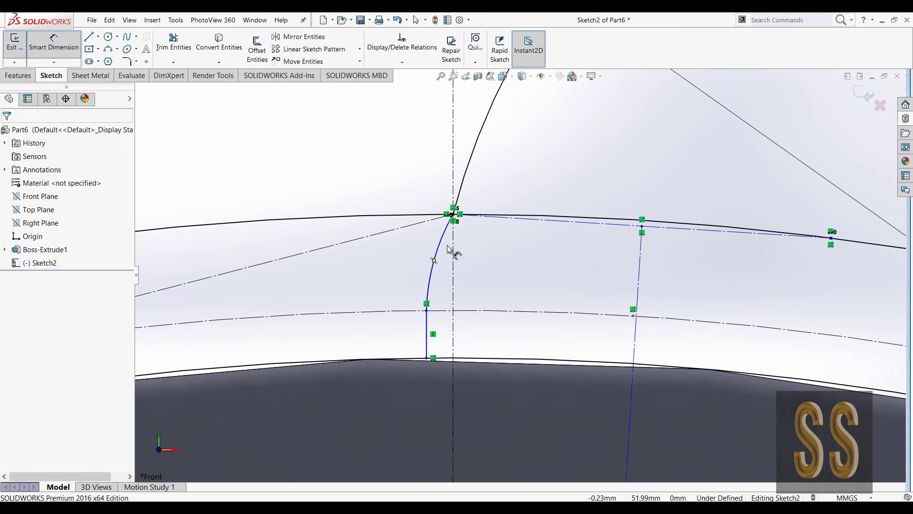
click(447, 247)
text(9)
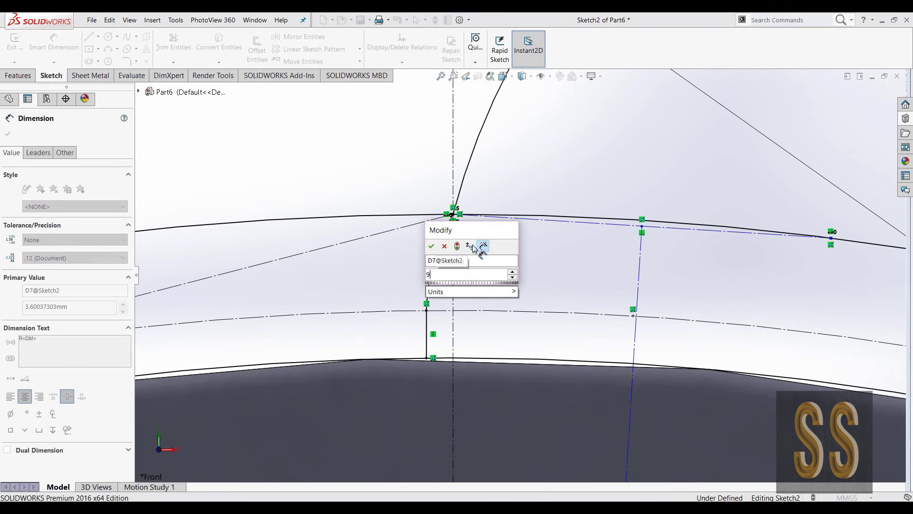
key(Return)
scroll(529, 257, up, 2)
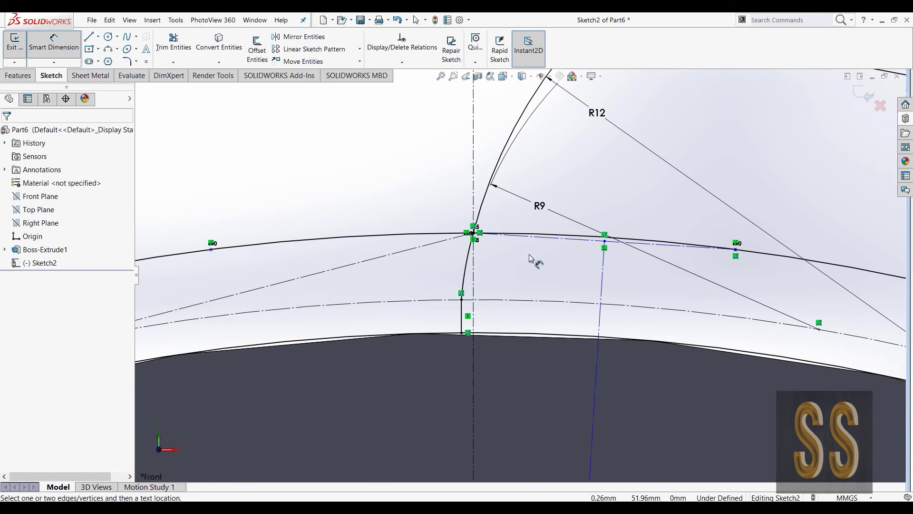
scroll(530, 257, up, 2)
scroll(595, 252, up, 1)
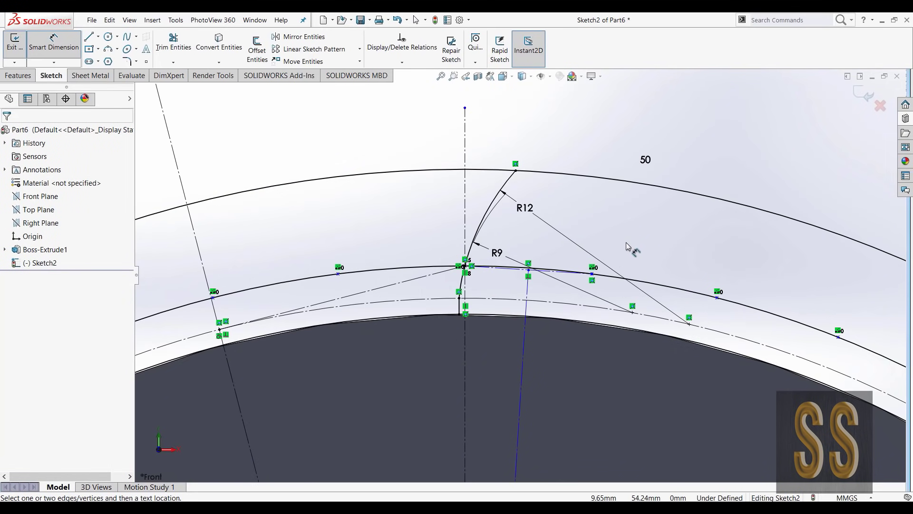
ctrl+middle_drag(626, 242, 616, 247)
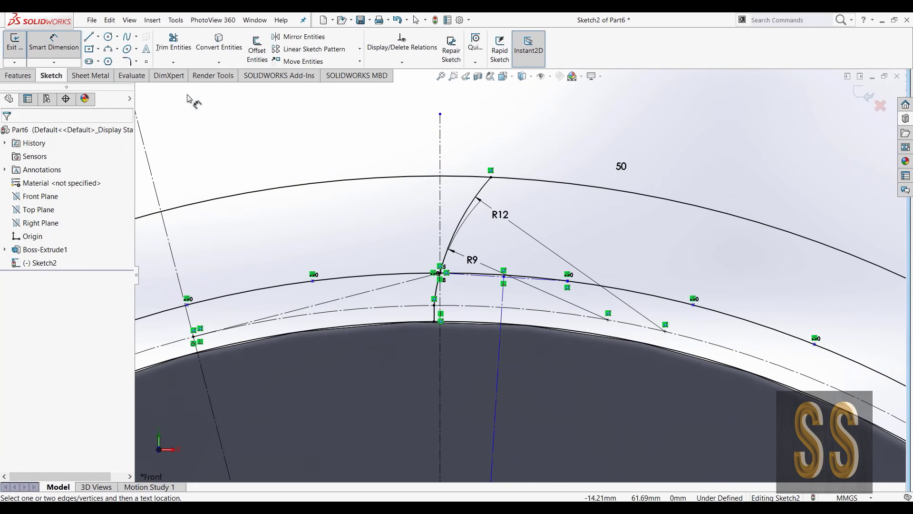
Mirror Arc5, Arc6 and Line7 about centre line Line6 to form the opposite flank
click(320, 38)
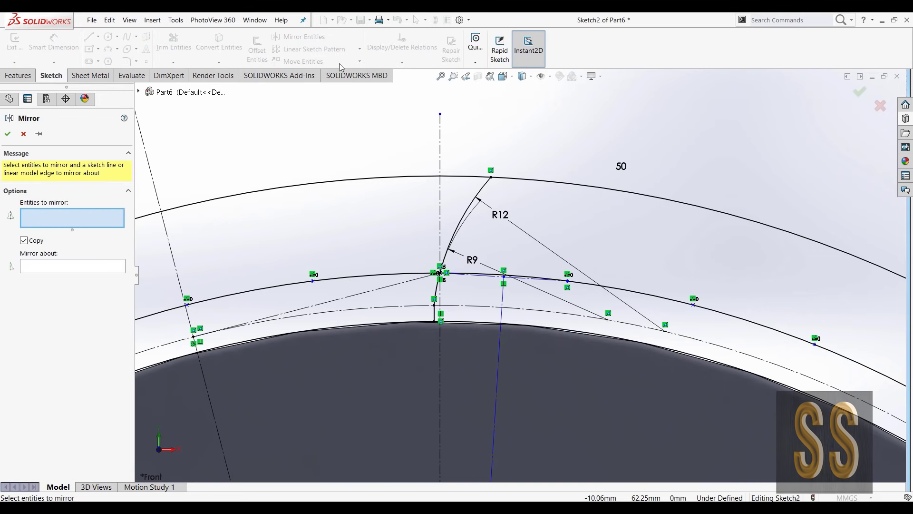
click(467, 213)
scroll(428, 295, down, 2)
scroll(428, 295, down, 2)
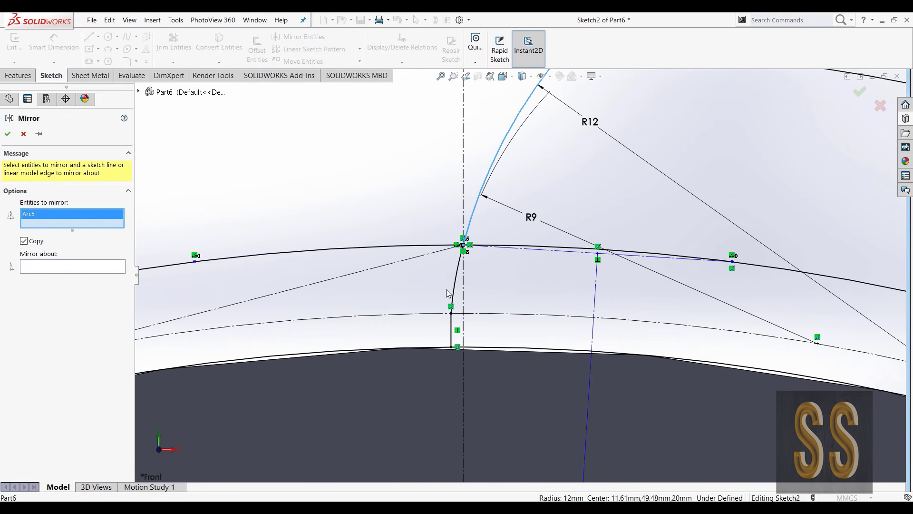
click(454, 299)
click(452, 332)
click(66, 289)
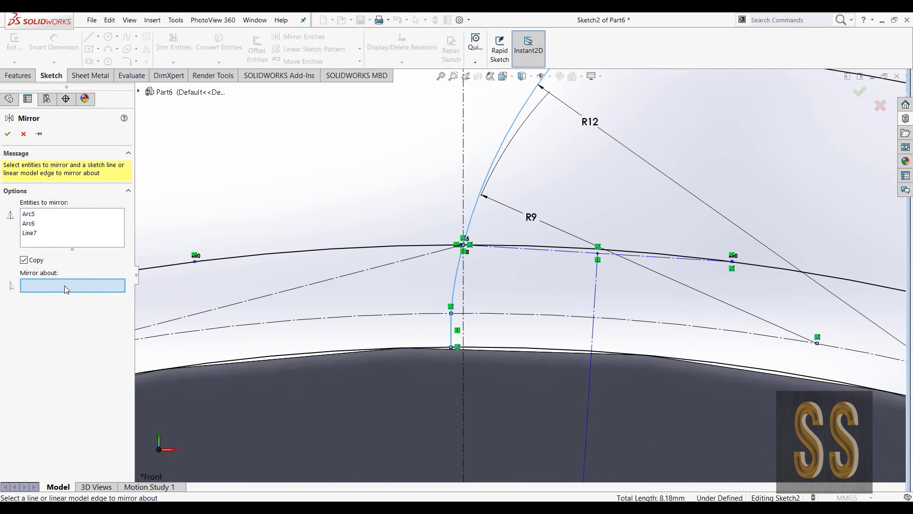
click(596, 300)
scroll(577, 281, up, 2)
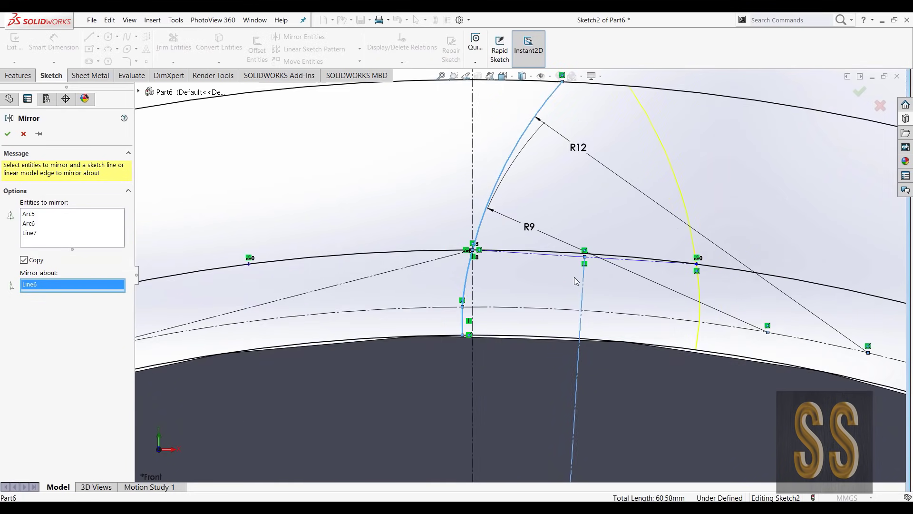
scroll(577, 281, up, 2)
click(7, 134)
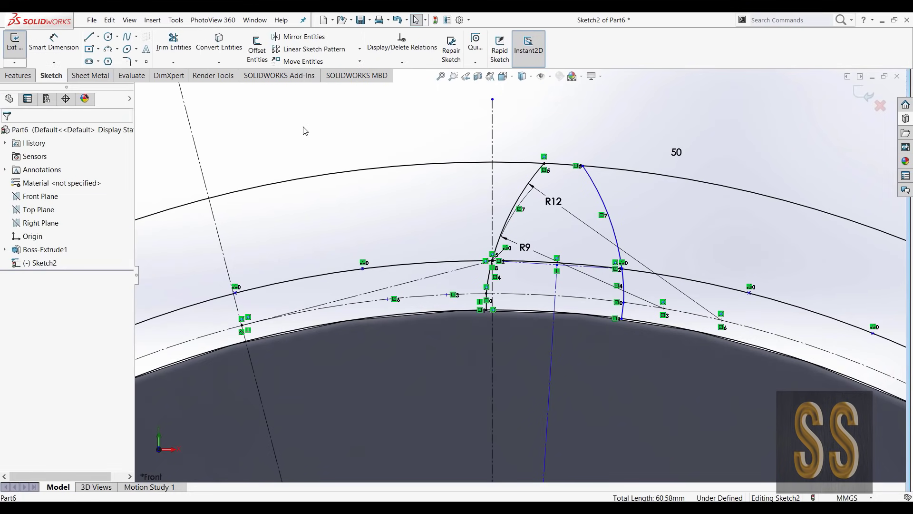
Trim the outer circle across the tooth tip and beyond the right flank
click(166, 49)
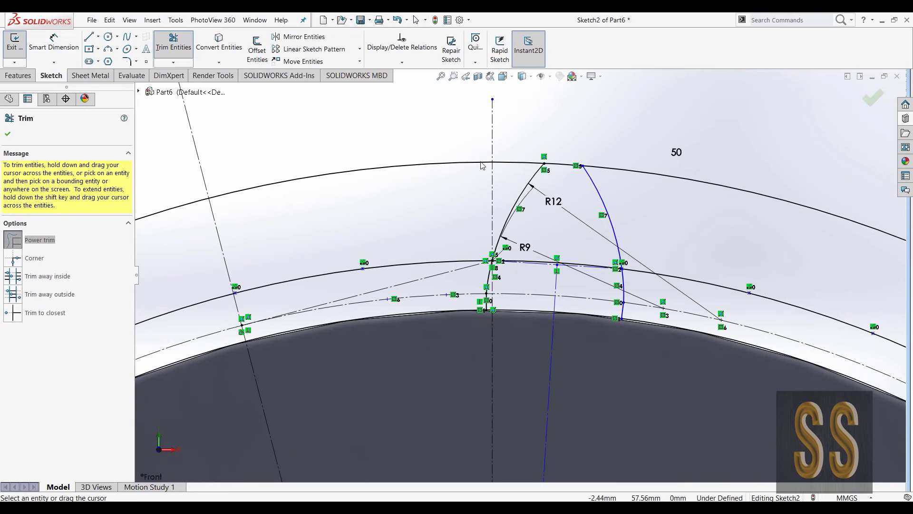
drag(526, 144, 517, 178)
drag(624, 148, 631, 204)
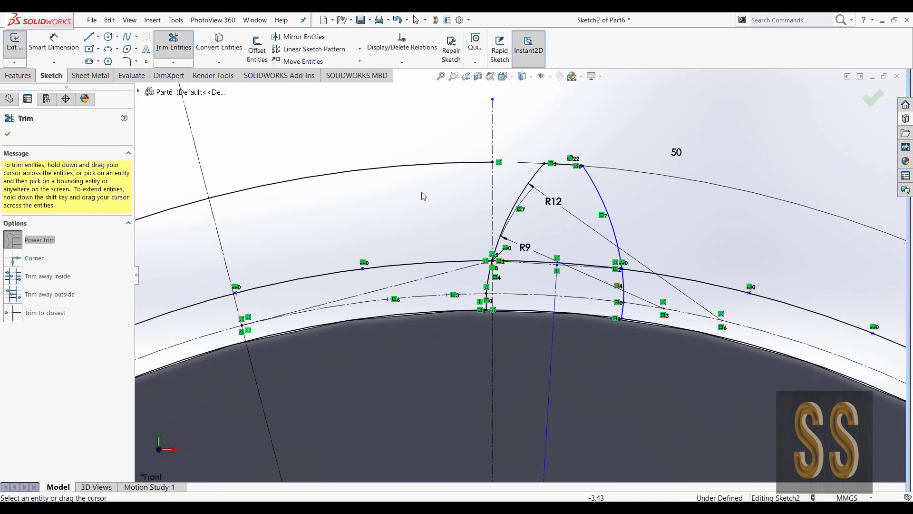
scroll(424, 196, up, 3)
scroll(596, 320, down, 3)
key(Escape)
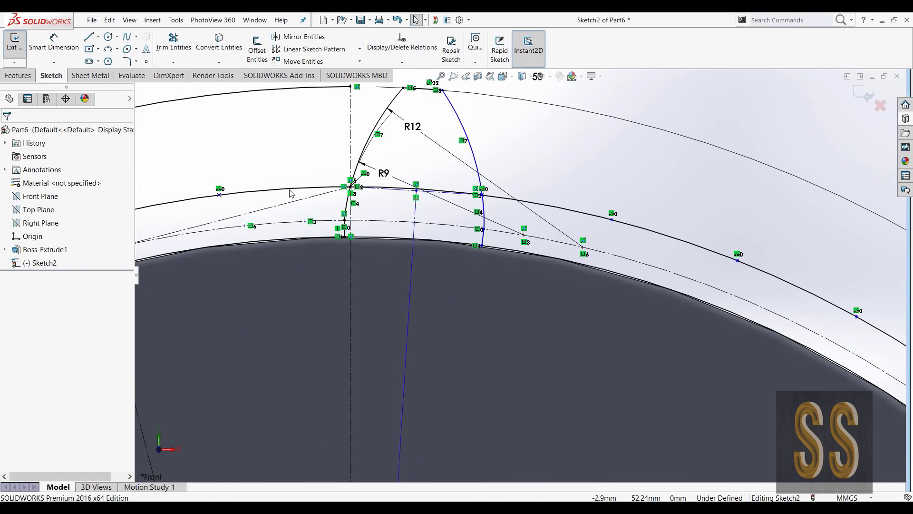
Make the 105 mm outer circle construction geometry and check the 57.5 mm top arc
click(291, 191)
click(23, 284)
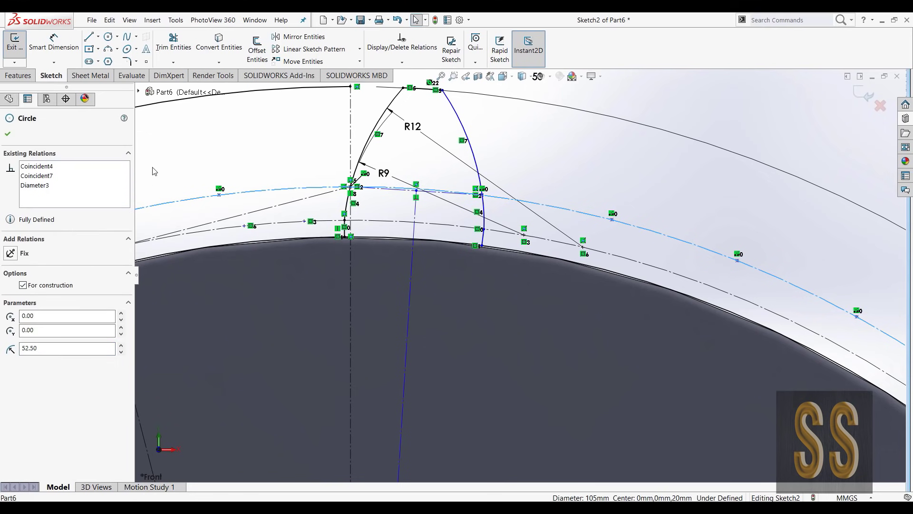
click(170, 104)
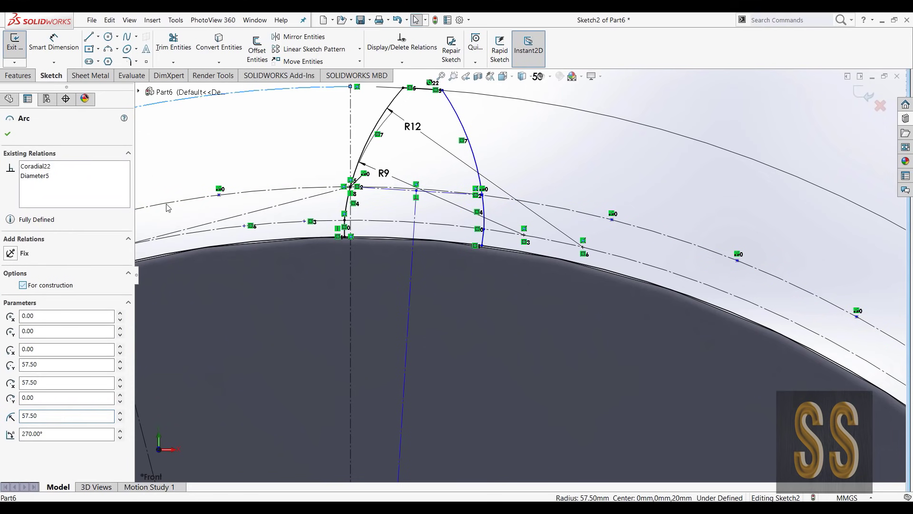
click(216, 171)
scroll(309, 167, up, 2)
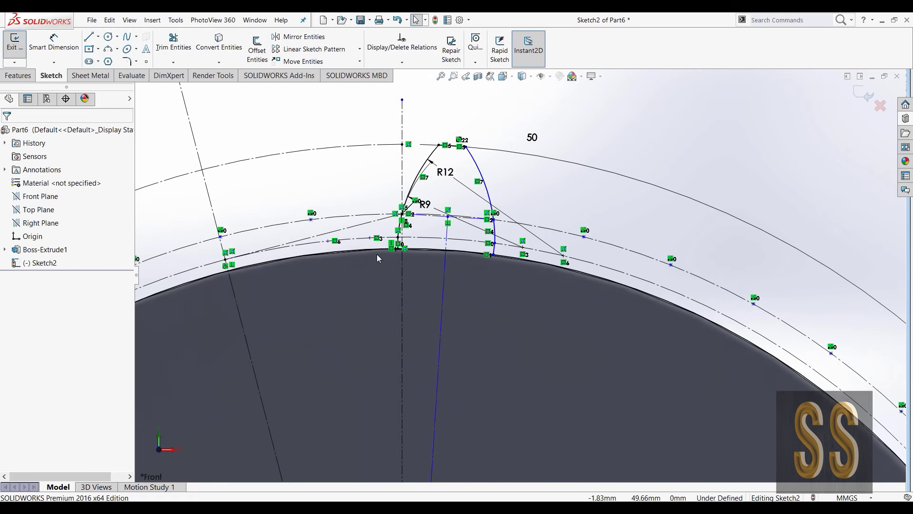
scroll(377, 254, down, 3)
Trim the Ø100 root circle beside the tooth's short root line
click(169, 49)
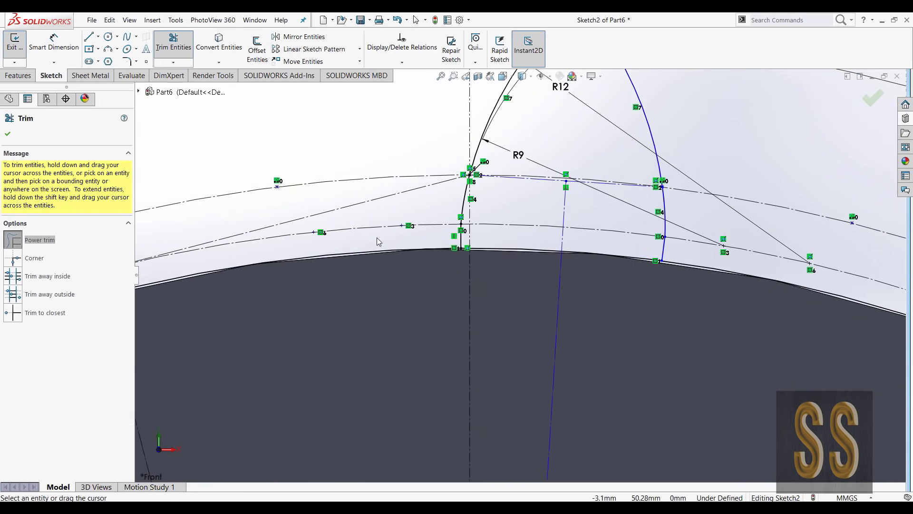
scroll(421, 241, down, 2)
scroll(409, 292, up, 2)
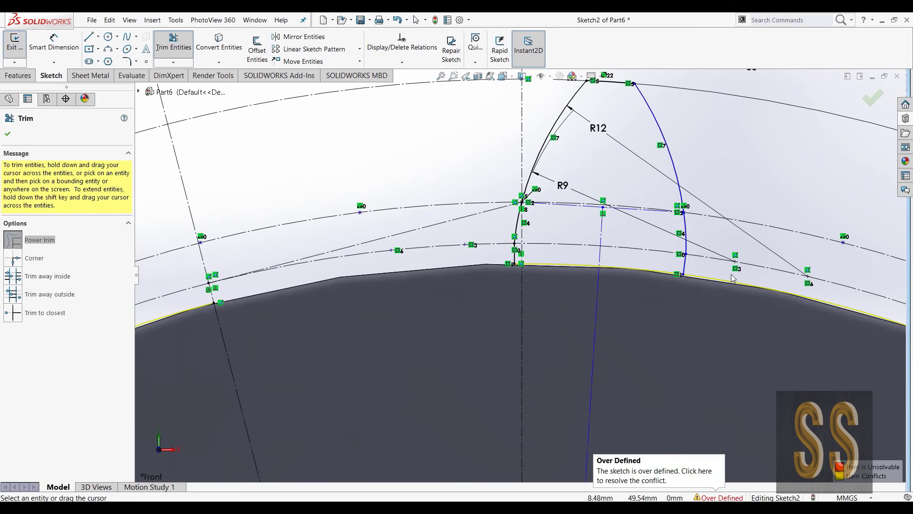
scroll(771, 264, down, 2)
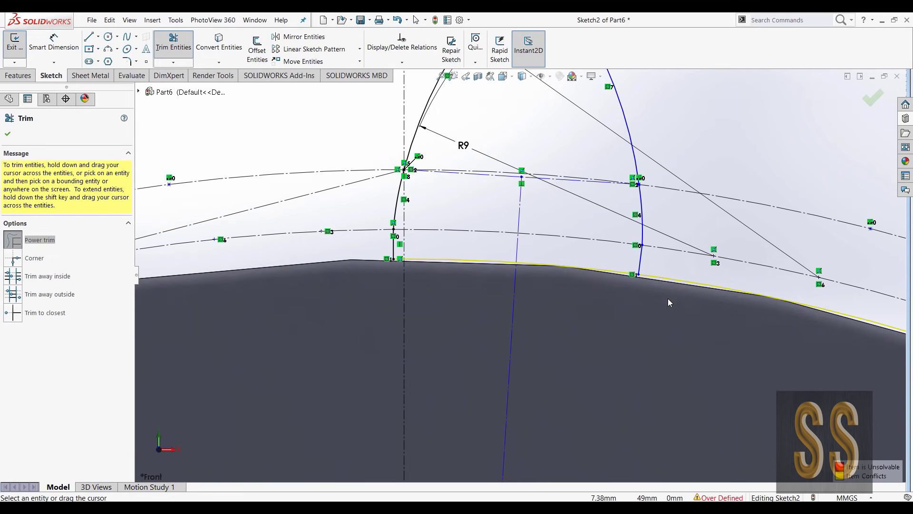
scroll(659, 293, down, 2)
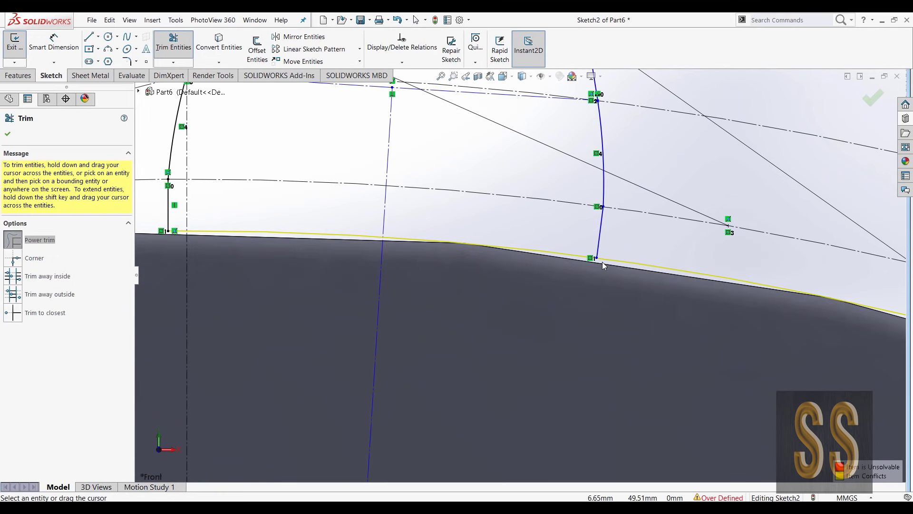
scroll(602, 261, up, 2)
scroll(612, 285, up, 2)
scroll(560, 308, up, 3)
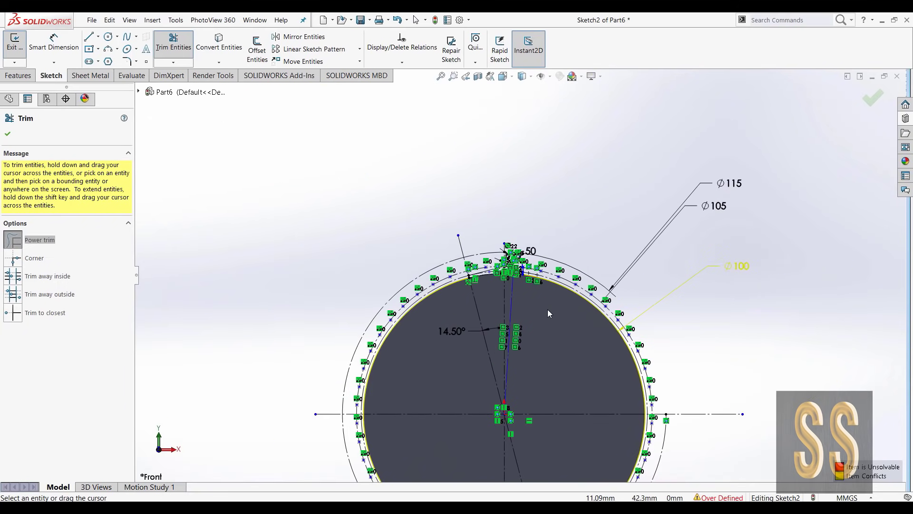
scroll(547, 310, up, 1)
scroll(547, 324, down, 1)
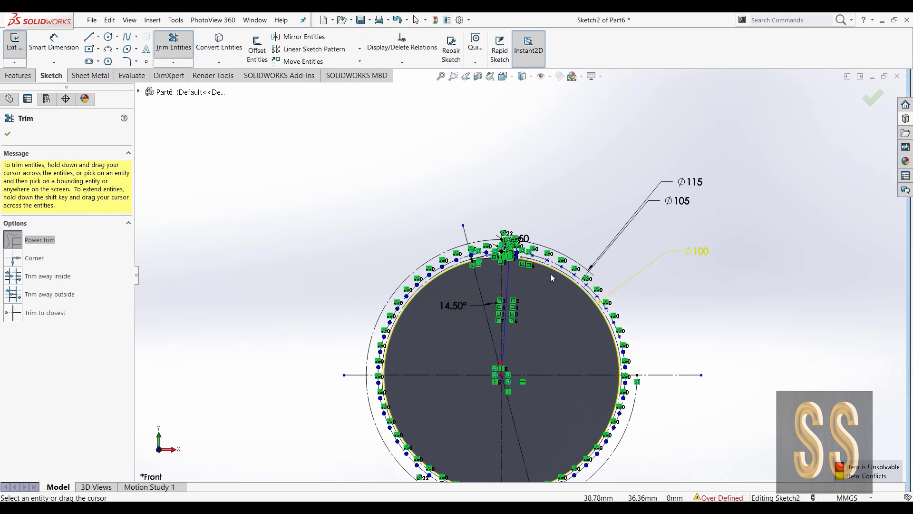
scroll(513, 262, down, 1)
scroll(512, 261, down, 2)
scroll(513, 257, down, 2)
scroll(512, 259, down, 4)
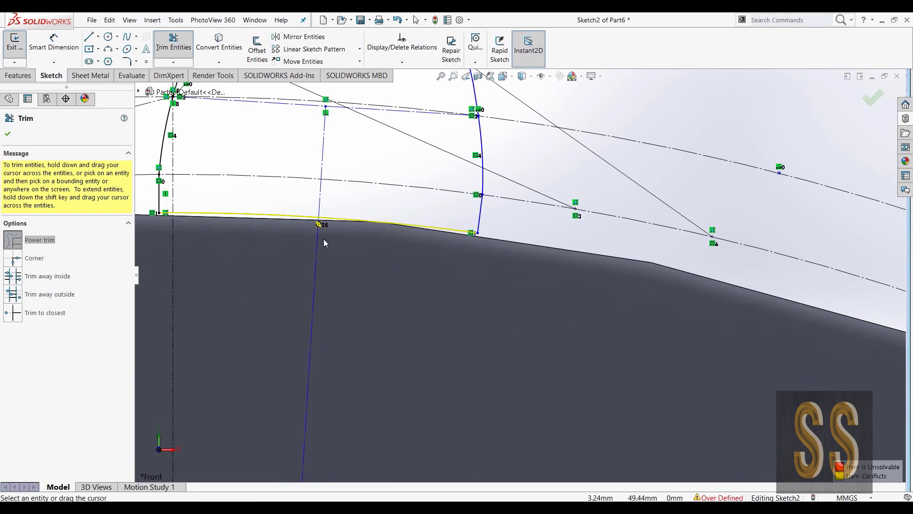
scroll(323, 238, down, 3)
scroll(330, 233, down, 2)
Delete the root arc's Coradial25 relation so Sketch2 becomes under defined
key(Escape)
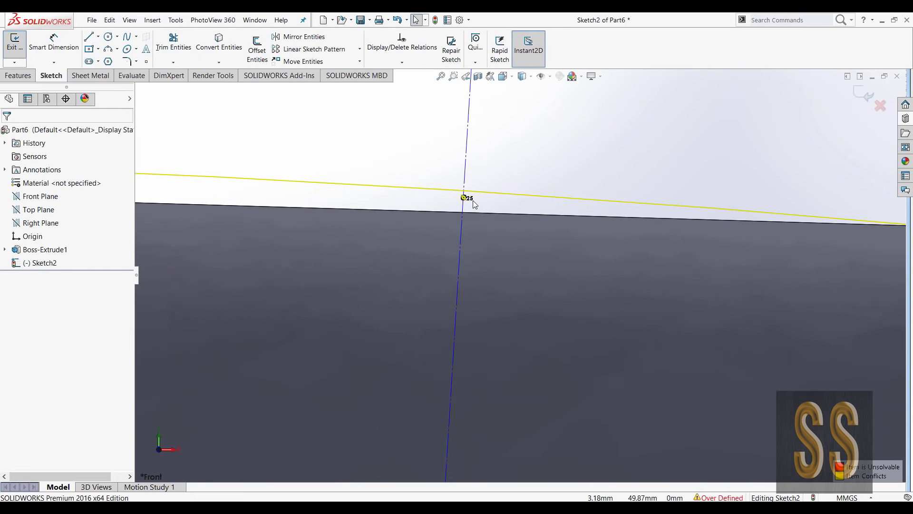
click(498, 194)
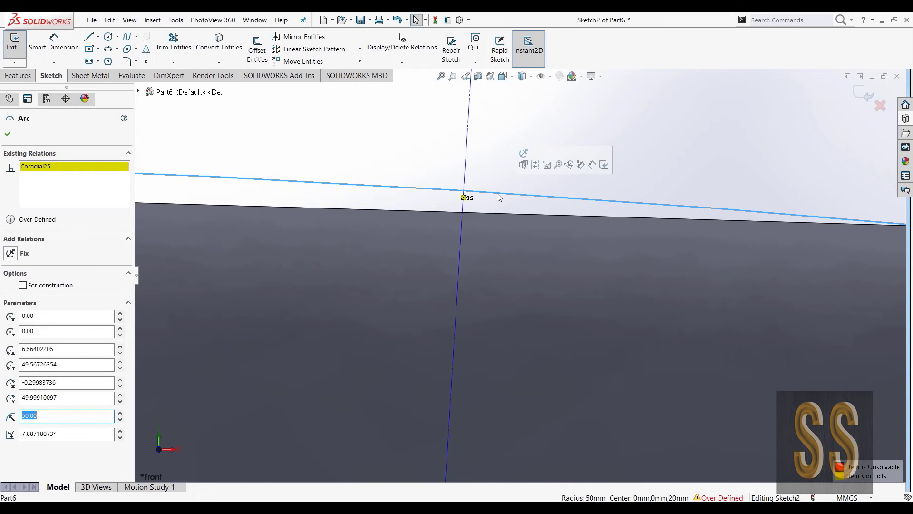
click(43, 171)
key(Delete)
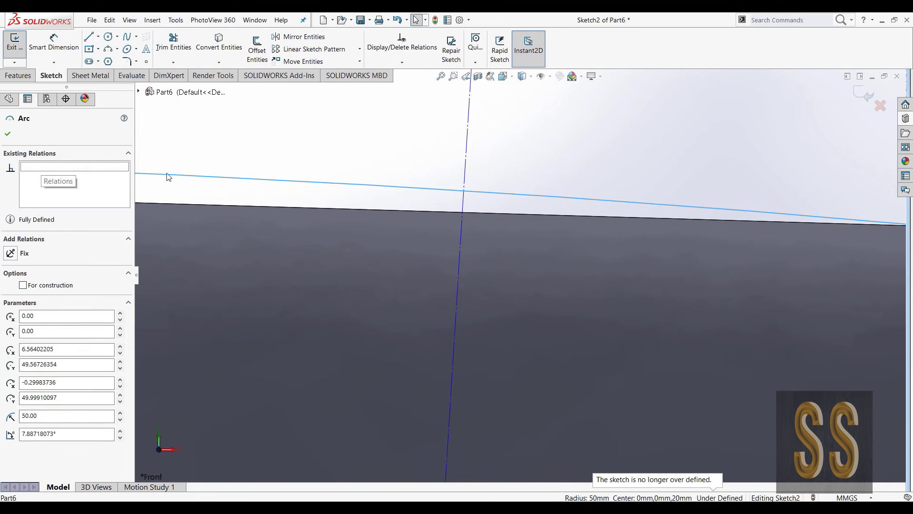
key(Escape)
scroll(544, 262, up, 2)
scroll(572, 321, up, 2)
scroll(531, 336, up, 2)
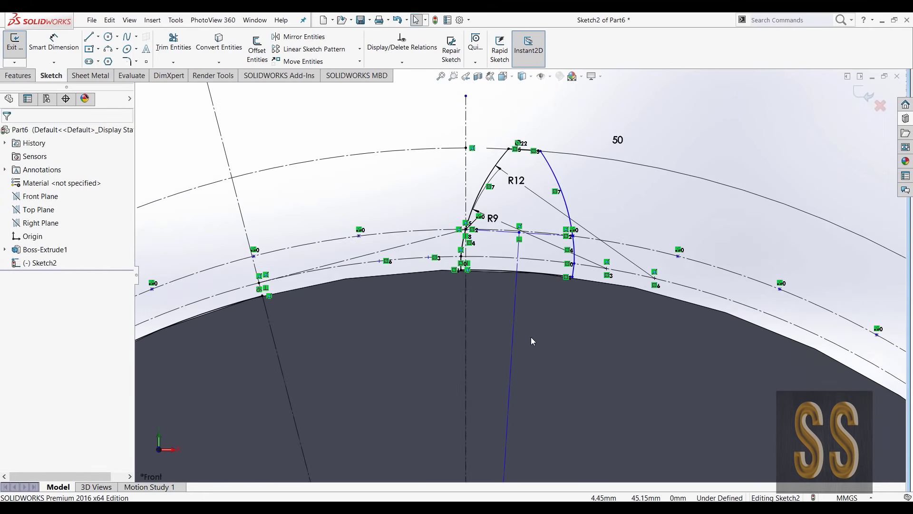
scroll(532, 333, up, 2)
scroll(652, 347, down, 2)
scroll(618, 161, up, 2)
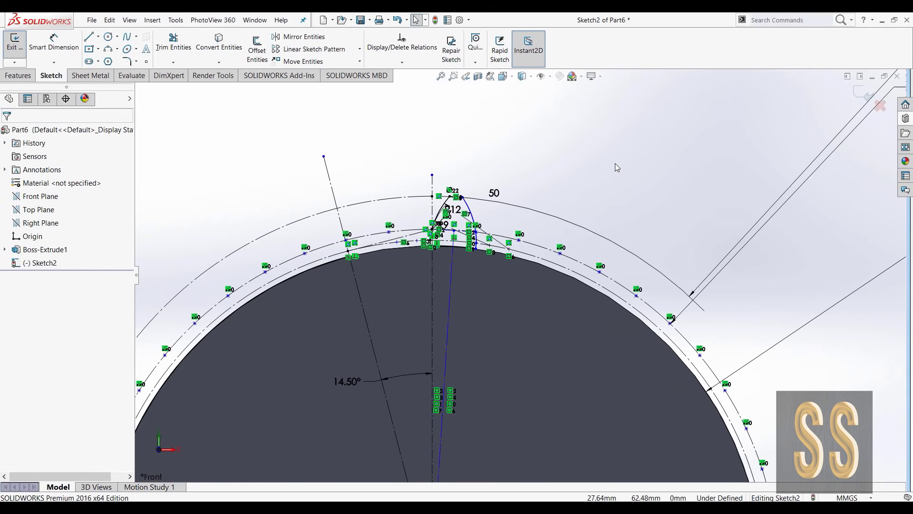
scroll(561, 185, down, 1)
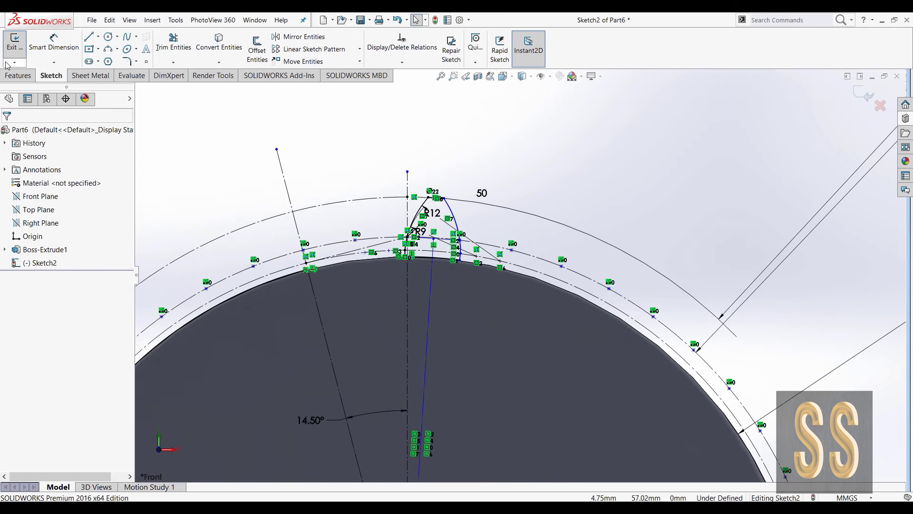
Exit Sketch2 and start a new sketch on the disc's front face
click(14, 42)
click(533, 174)
mouse_move(550, 177)
middle_down()
mouse_move(529, 170)
mouse_move(457, 241)
middle_up()
scroll(538, 182, up, 2)
click(529, 315)
click(542, 326)
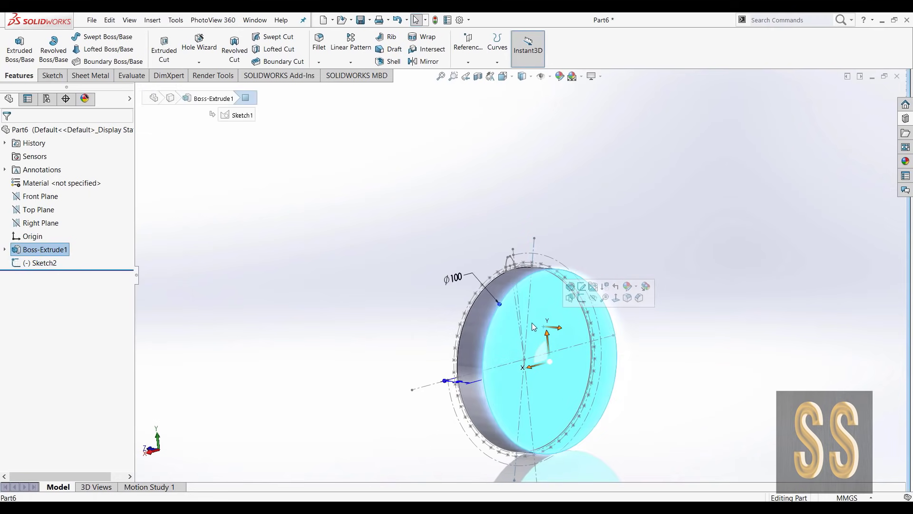
click(582, 299)
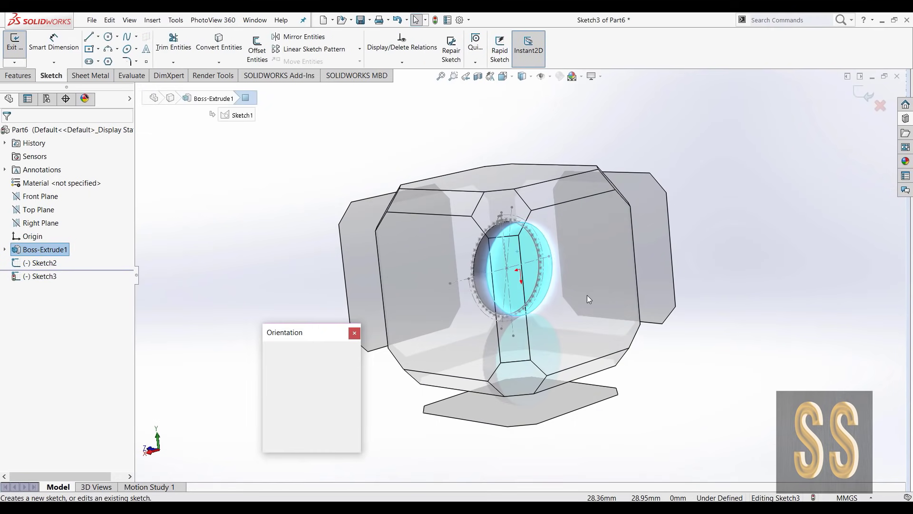
click(324, 207)
scroll(571, 166, down, 3)
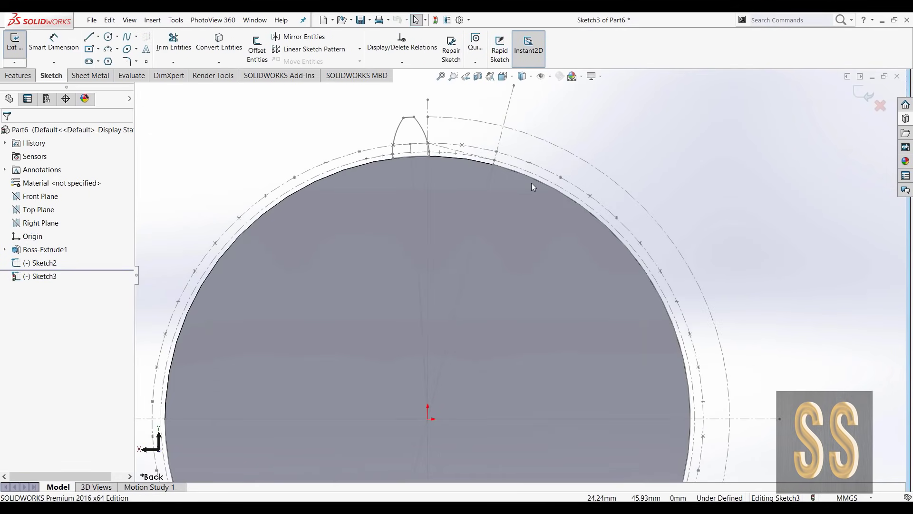
scroll(508, 185, up, 2)
scroll(463, 198, down, 3)
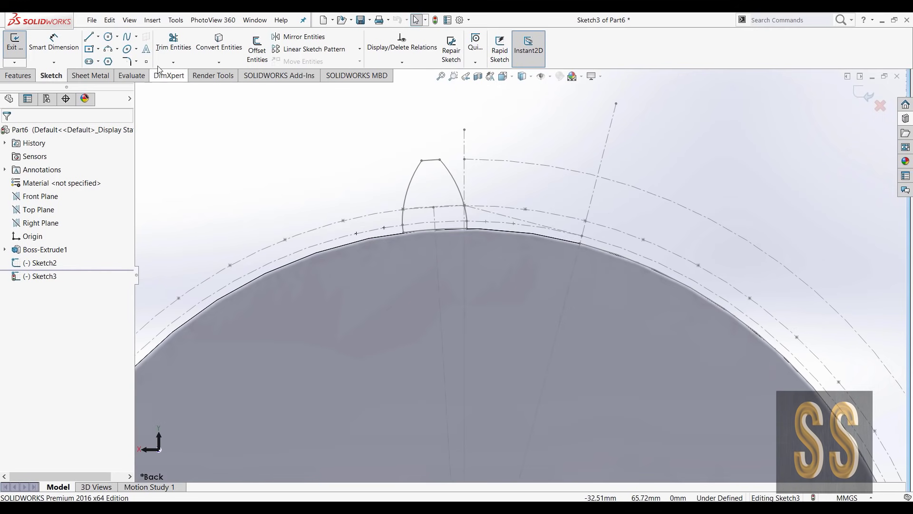
Convert every tooth edge from Sketch2, flank arcs, top, lines and root arcs, into Sketch3
click(214, 48)
click(418, 170)
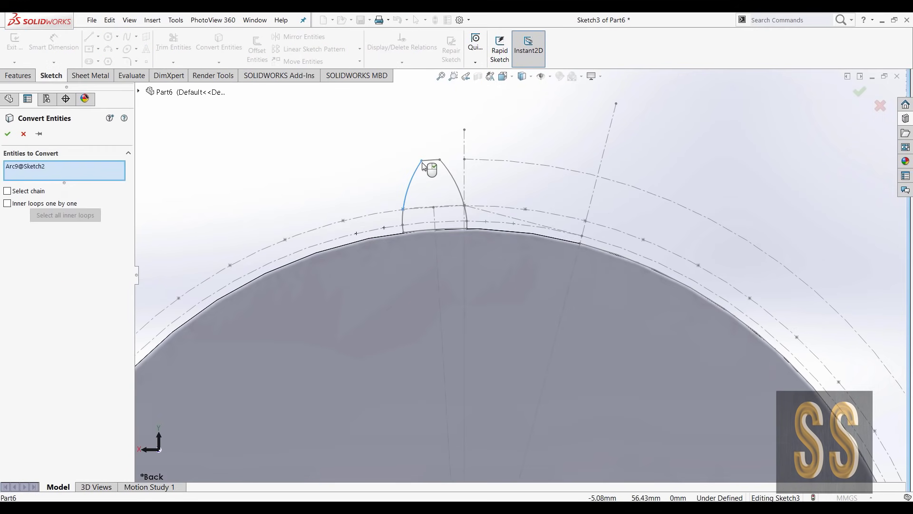
click(433, 160)
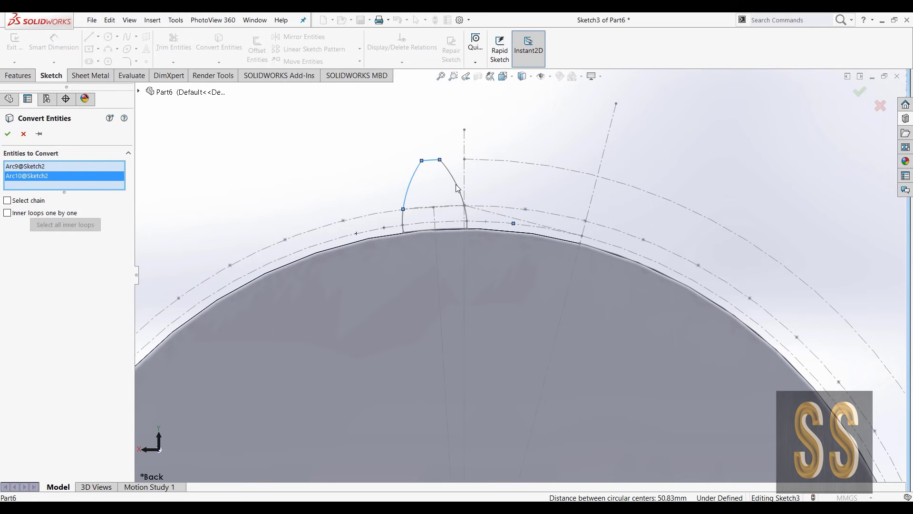
click(456, 186)
scroll(451, 208, down, 3)
click(494, 250)
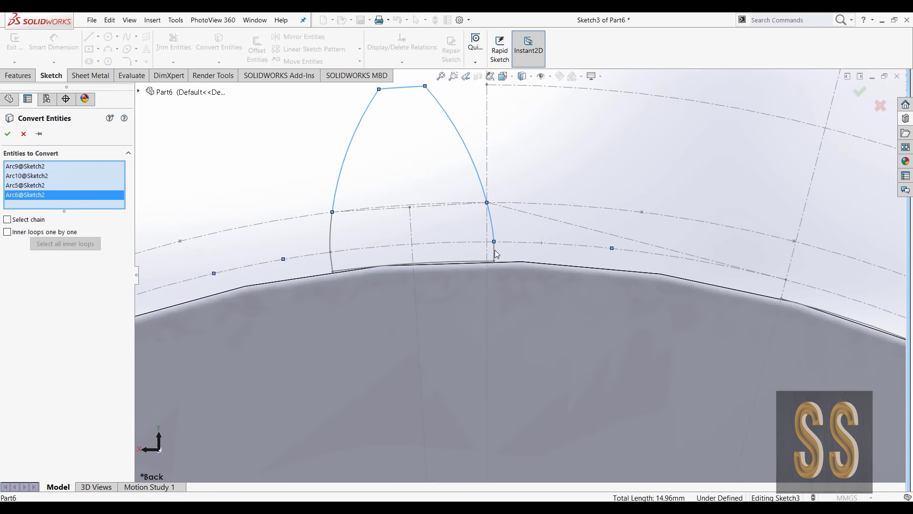
click(355, 265)
click(328, 246)
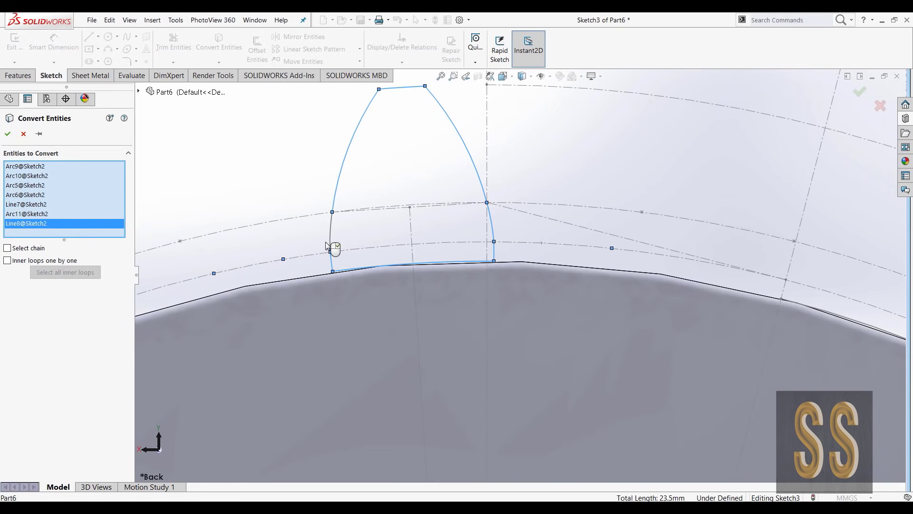
click(332, 239)
scroll(373, 210, up, 1)
scroll(306, 224, up, 3)
scroll(305, 225, up, 2)
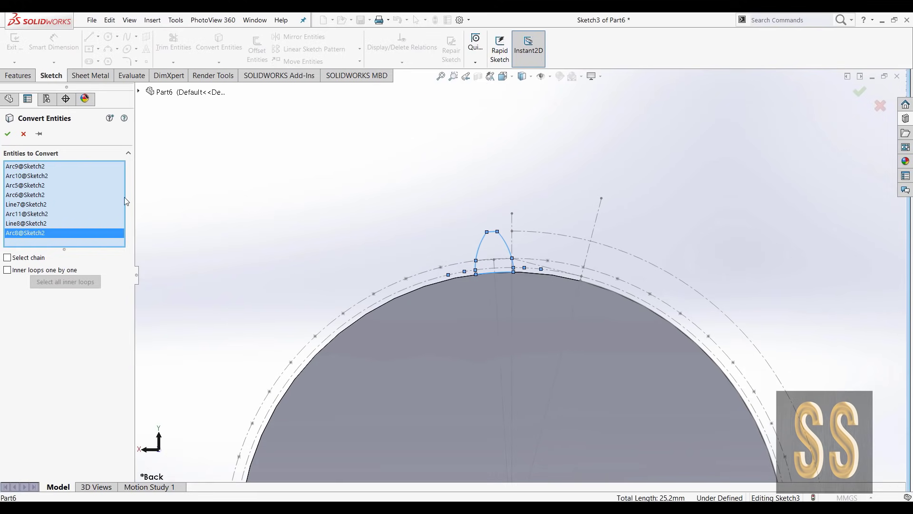
click(8, 134)
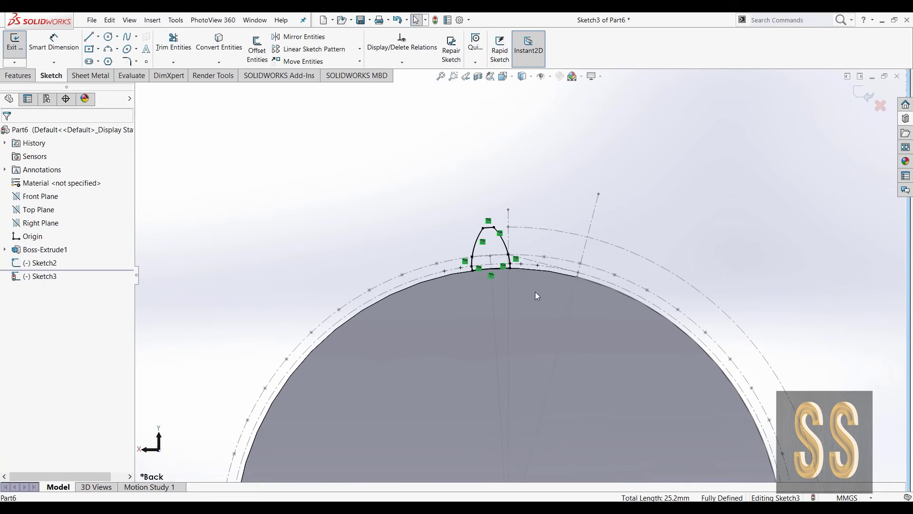
scroll(455, 242, up, 2)
scroll(570, 386, down, 1)
scroll(580, 365, down, 2)
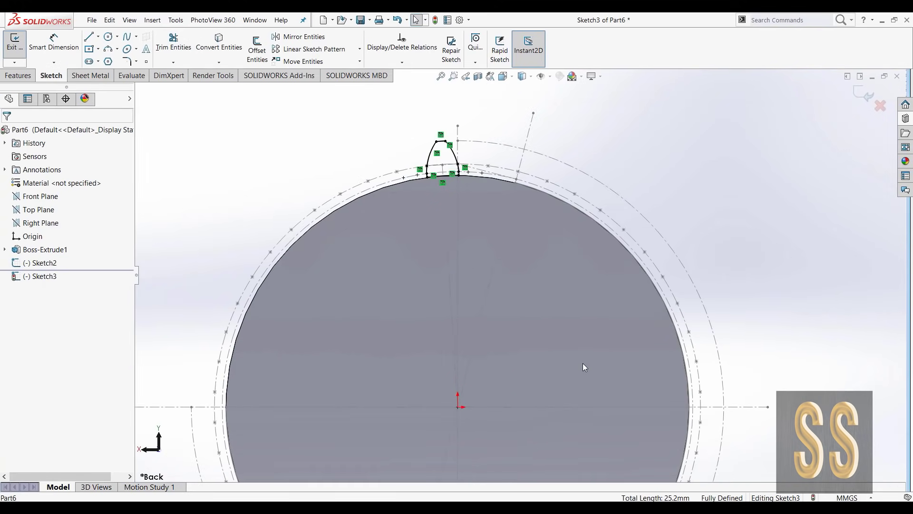
scroll(583, 364, up, 2)
Rotate the whole copied tooth outline in Sketch3 about the origin with Rotate Entities
middle_drag(261, 208, 267, 226)
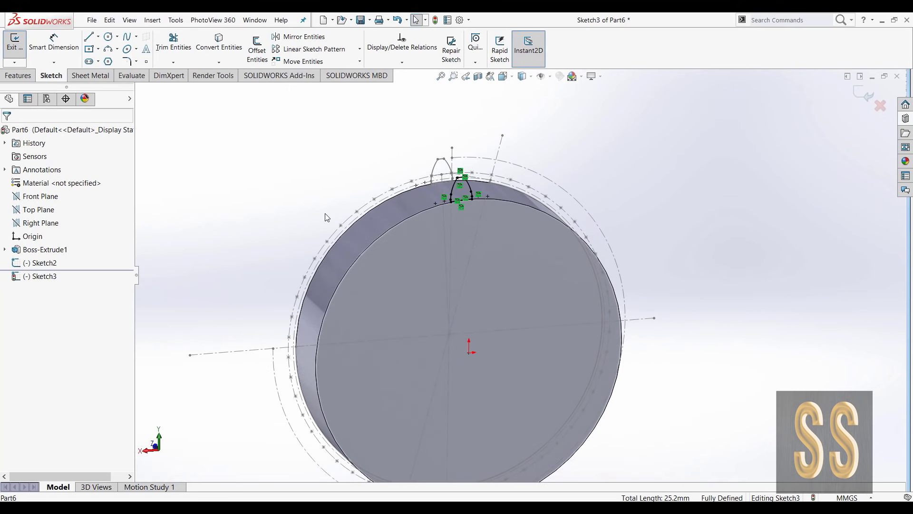
click(359, 62)
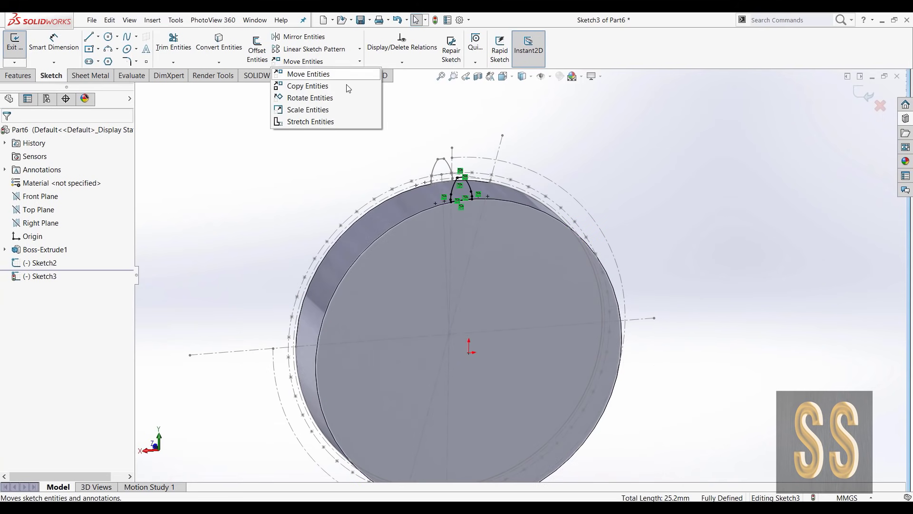
click(333, 98)
scroll(475, 181, down, 2)
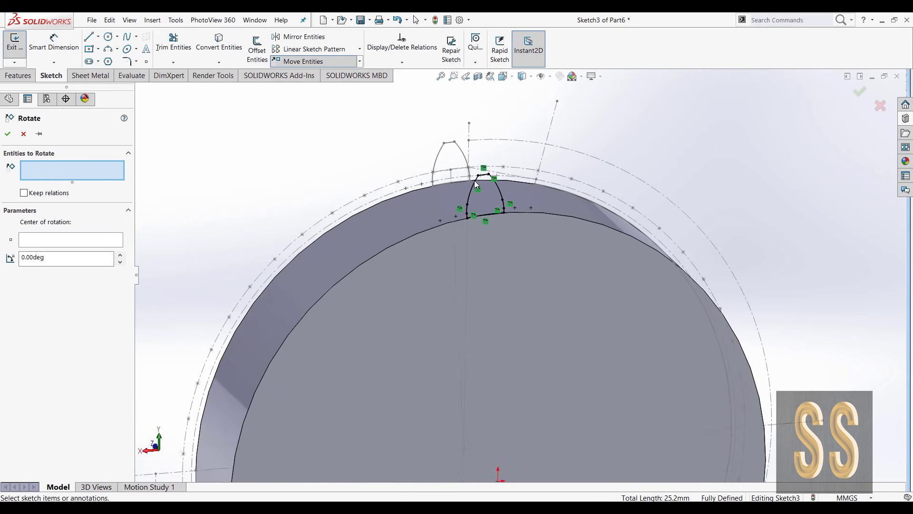
scroll(472, 180, down, 2)
drag(408, 151, 528, 260)
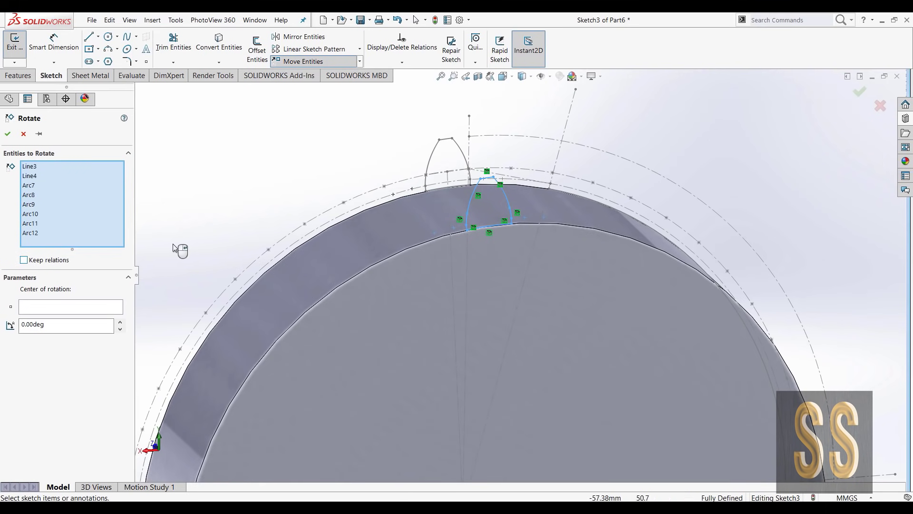
click(94, 309)
key(z)
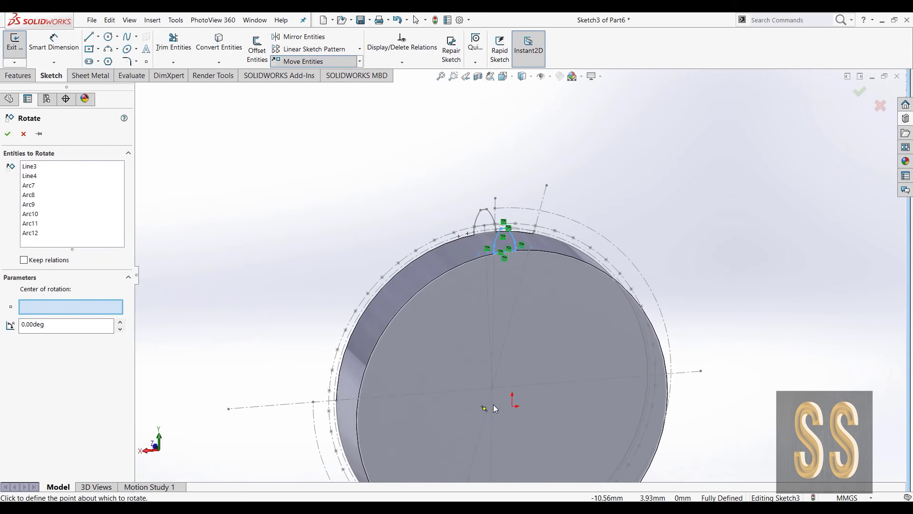
click(512, 406)
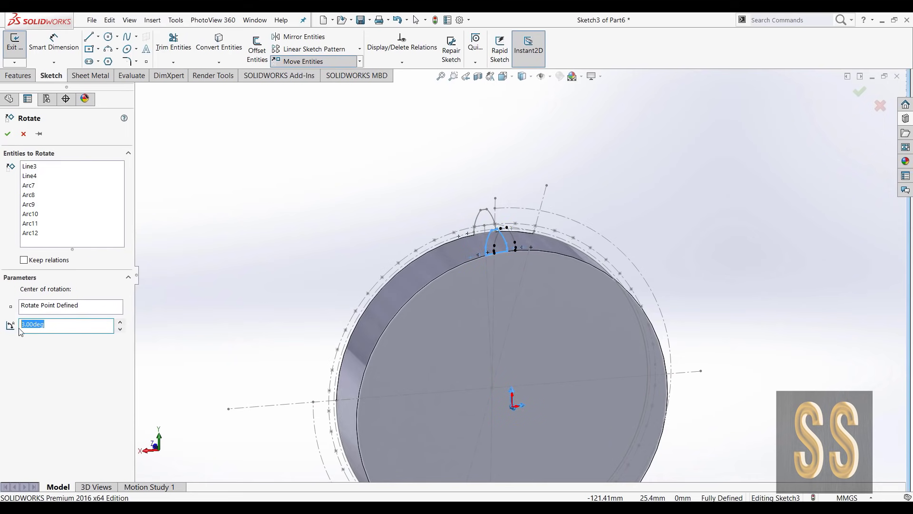
click(7, 134)
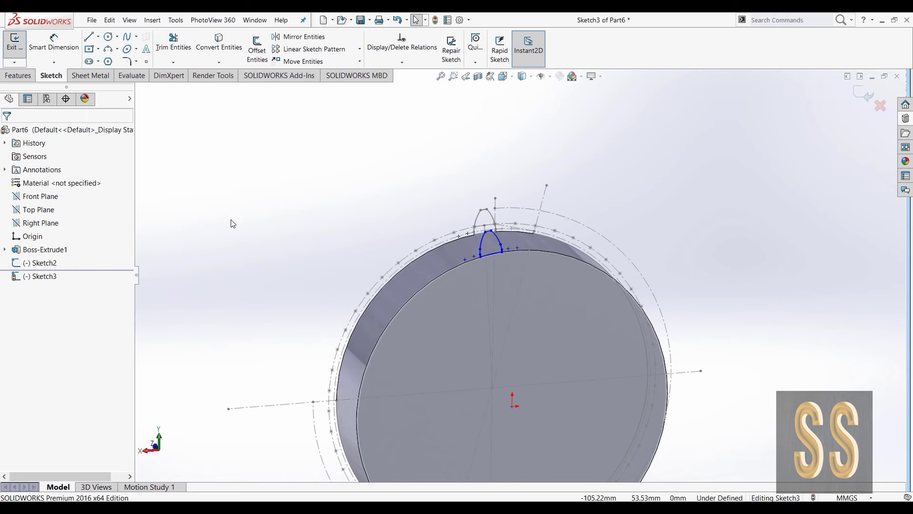
Exit the sketch and pick the original tooth's closed loop as the first loft profile
middle_drag(231, 204, 230, 218)
key(ctrl+b)
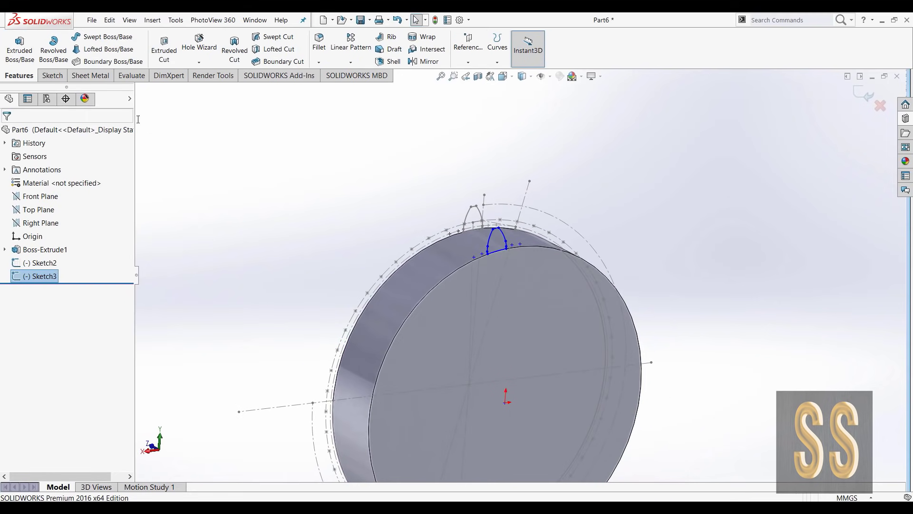
mouse_move(261, 184)
middle_down()
mouse_move(287, 240)
mouse_move(244, 194)
mouse_move(244, 168)
mouse_move(257, 185)
middle_up()
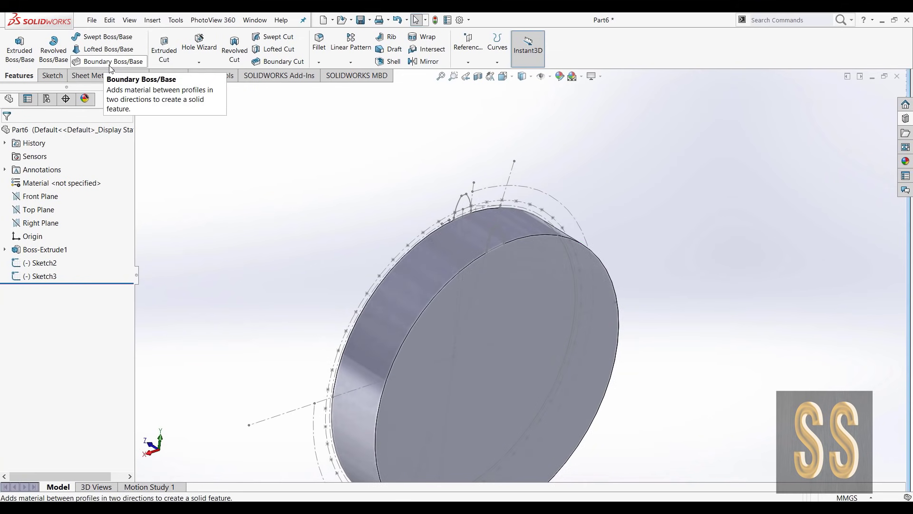
click(104, 49)
scroll(430, 209, down, 3)
click(468, 211)
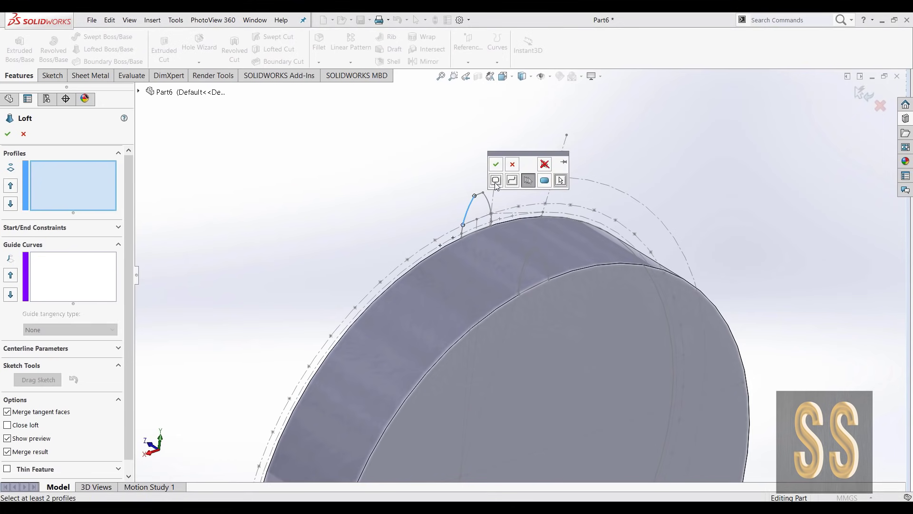
click(495, 183)
click(496, 165)
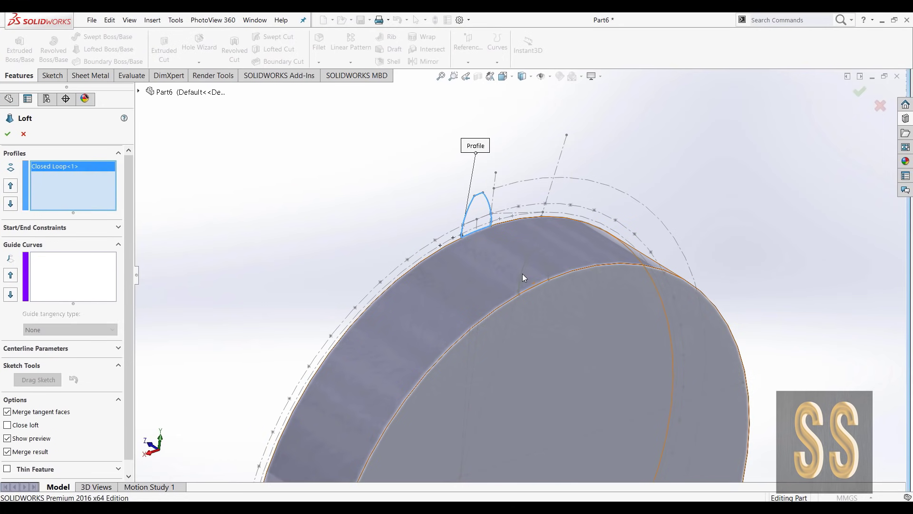
Add rotated Sketch3 as the second profile, match the connectors, and create Loft1
click(520, 271)
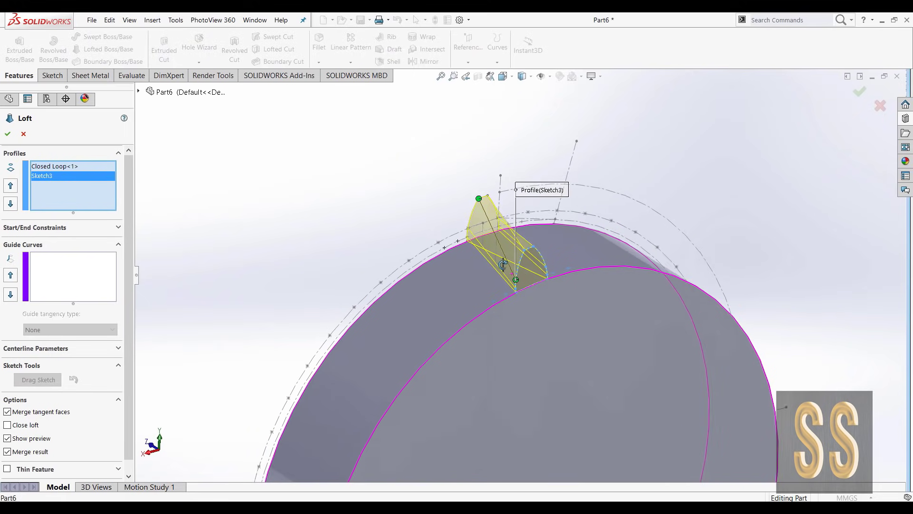
mouse_move(503, 265)
middle_down()
mouse_move(532, 272)
mouse_move(546, 234)
middle_up()
scroll(546, 234, down, 3)
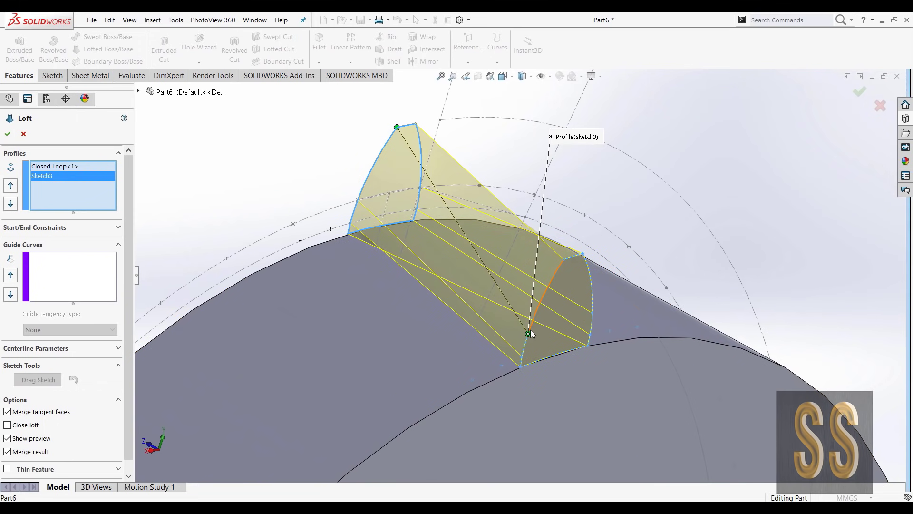
drag(529, 334, 564, 260)
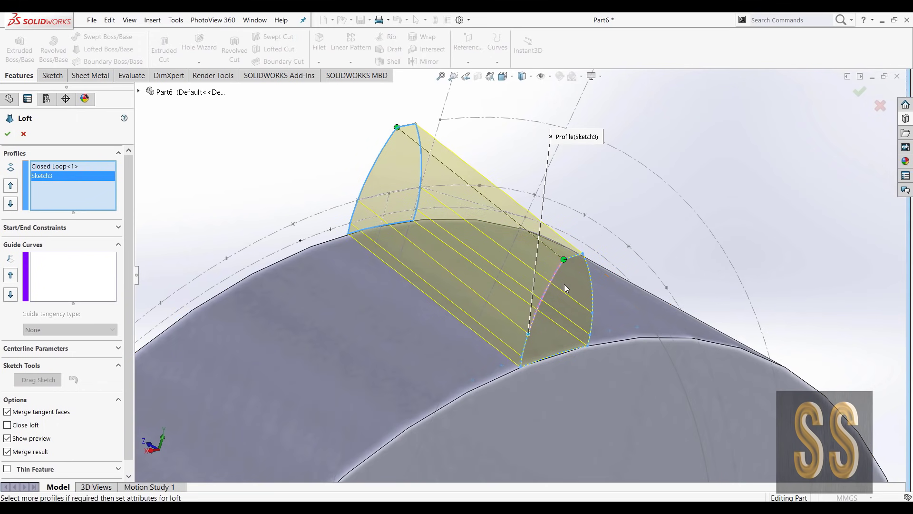
click(7, 135)
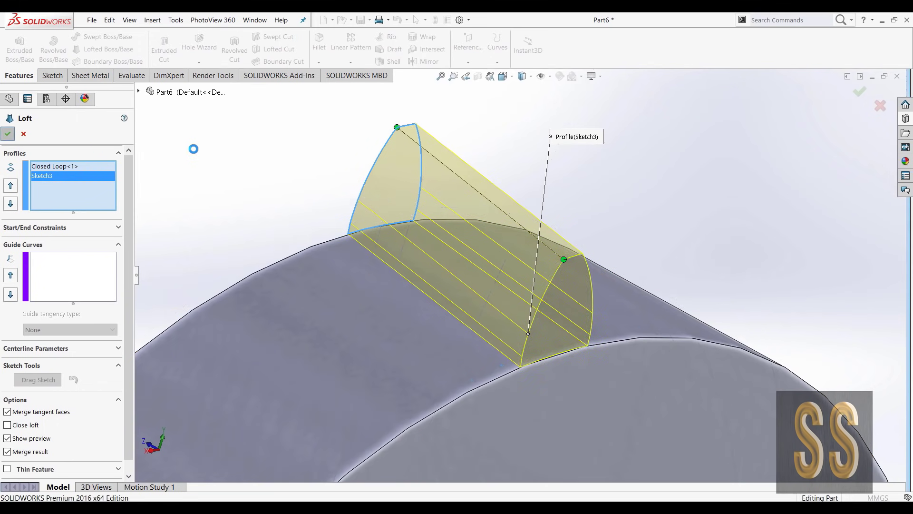
scroll(279, 207, up, 3)
scroll(278, 207, up, 2)
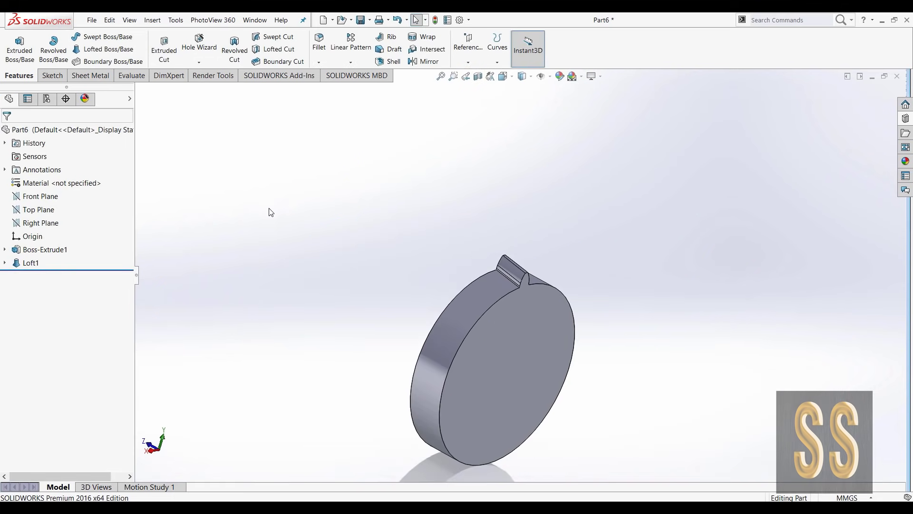
mouse_move(267, 210)
middle_down()
mouse_move(360, 332)
mouse_move(574, 381)
mouse_move(546, 362)
middle_up()
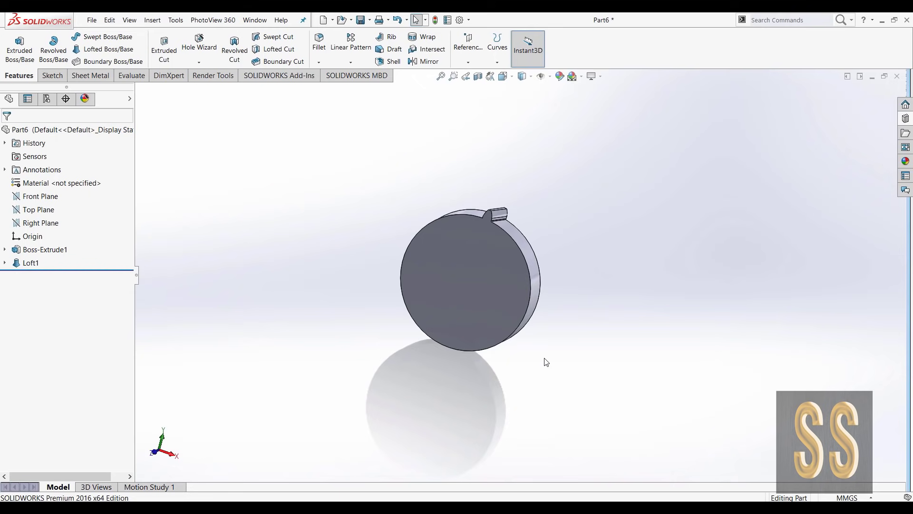
Sketch a circle centred on the origin on the disc's front face
click(464, 284)
click(489, 258)
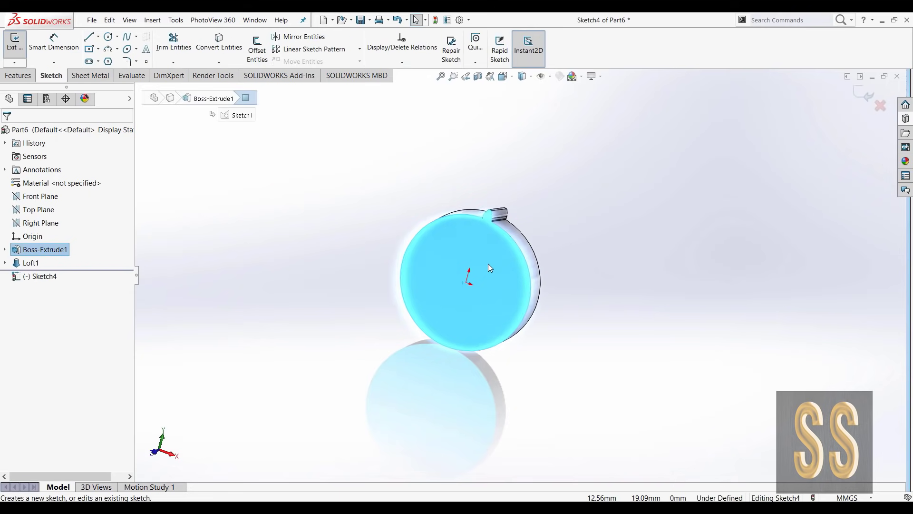
key(space)
click(470, 273)
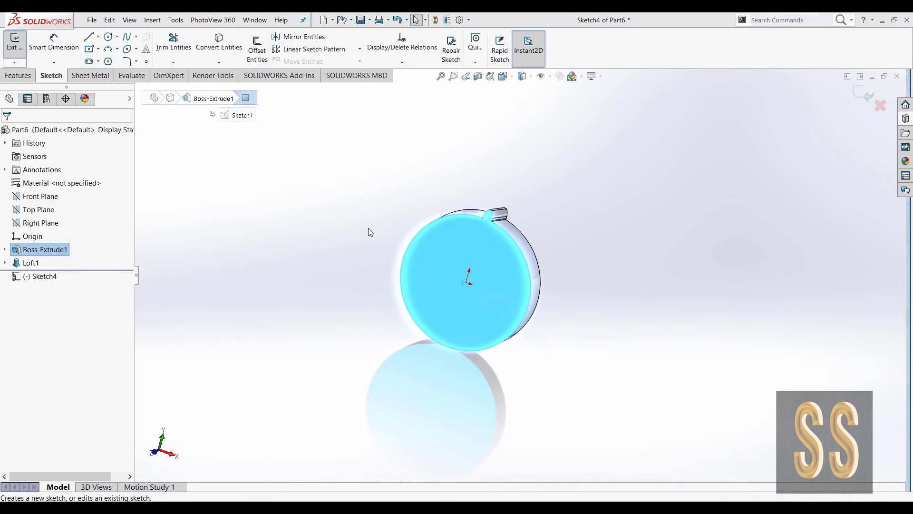
click(258, 191)
click(108, 36)
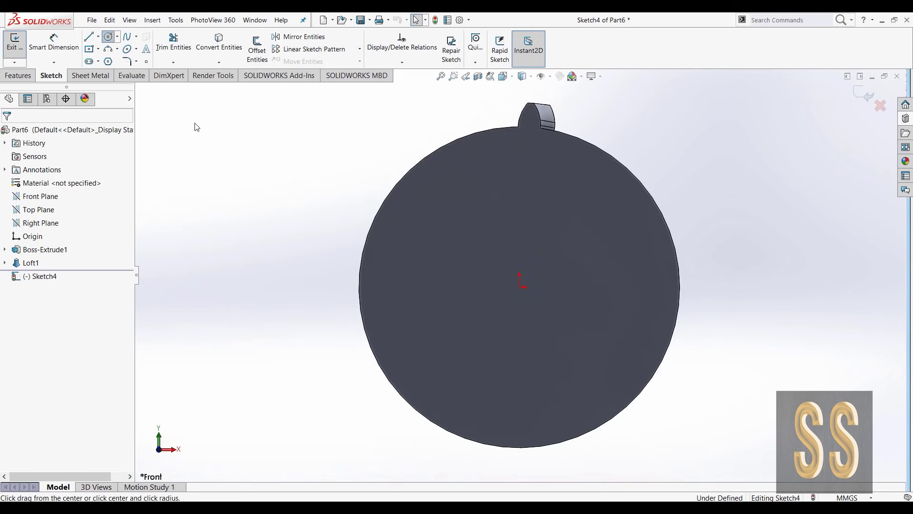
click(520, 286)
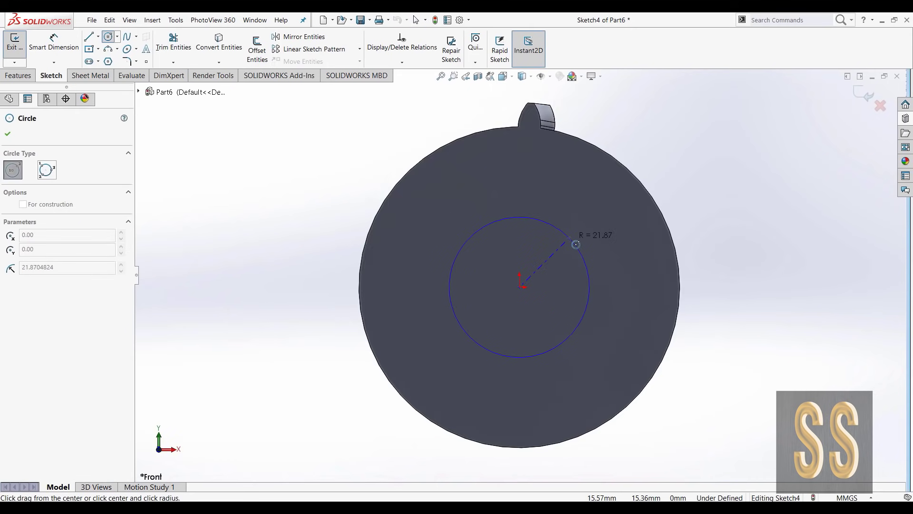
click(576, 244)
key(Escape)
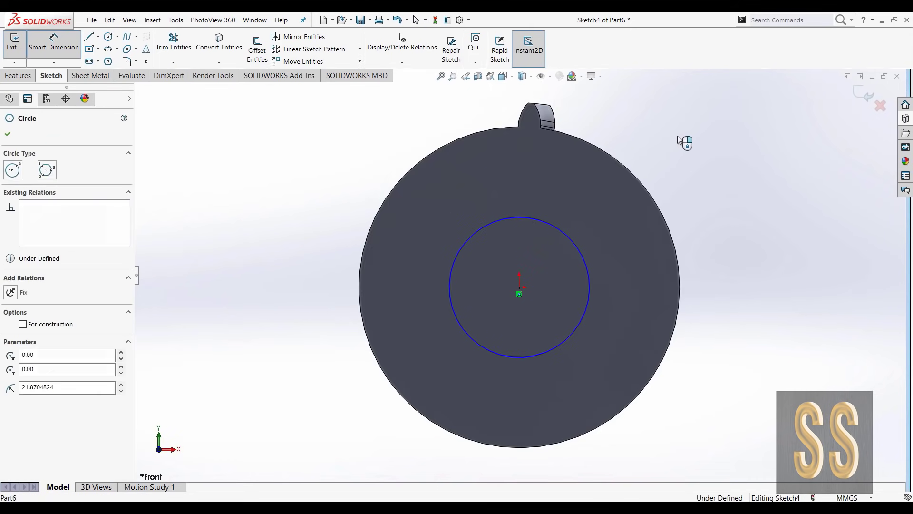
Dimension the circle's diameter to 50
right_drag(677, 136, 680, 130)
click(681, 130)
key(Return)
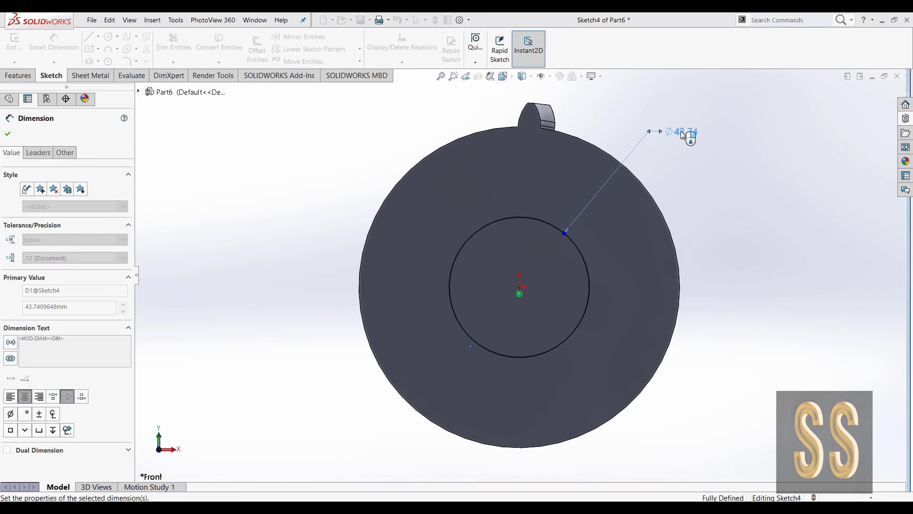
double_click(685, 133)
text(50.00mm)
key(Return)
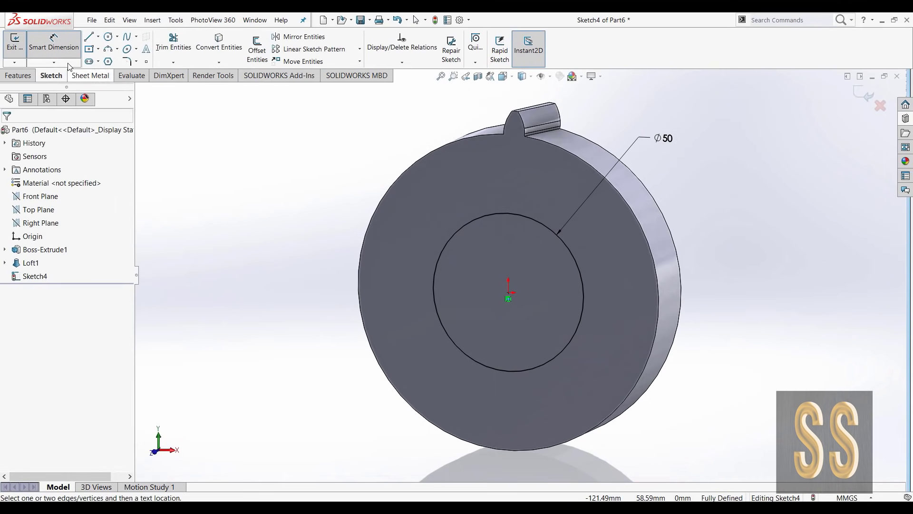
Extrude the Ø50 circle 25 mm into a hub
click(15, 43)
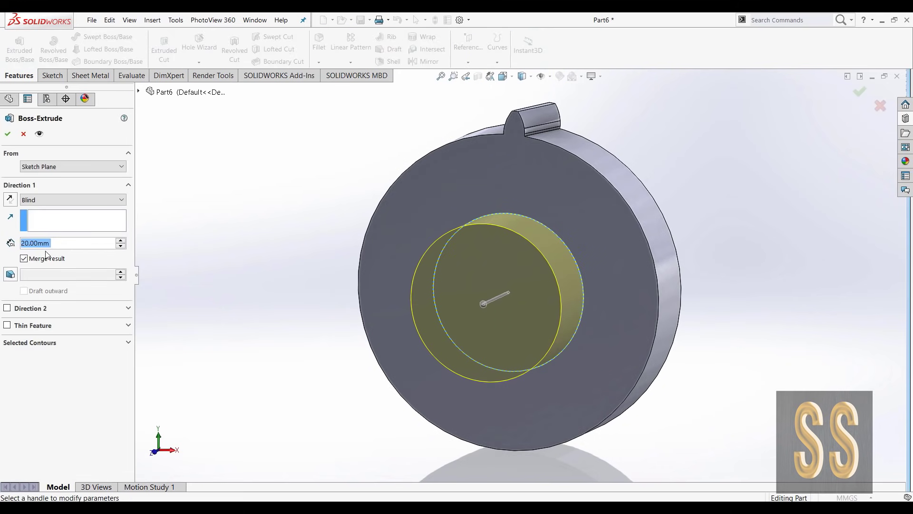
text(25)
key(Return)
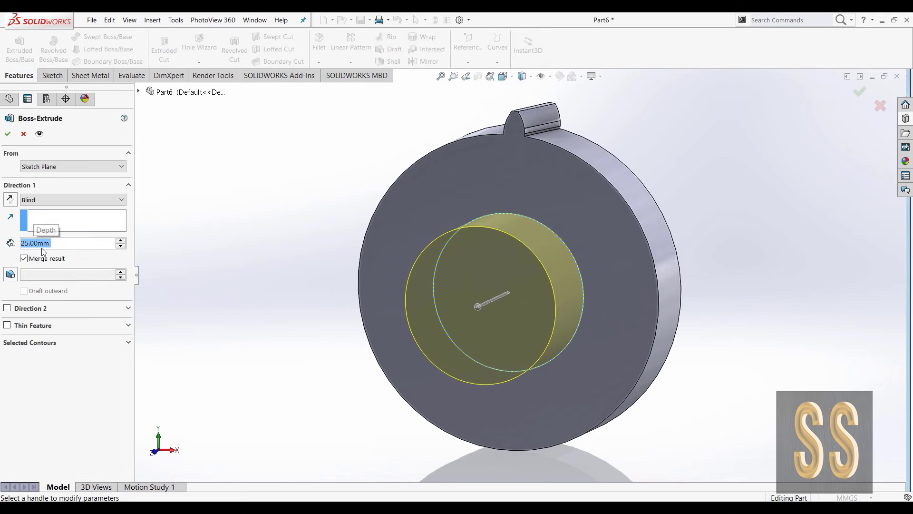
click(7, 133)
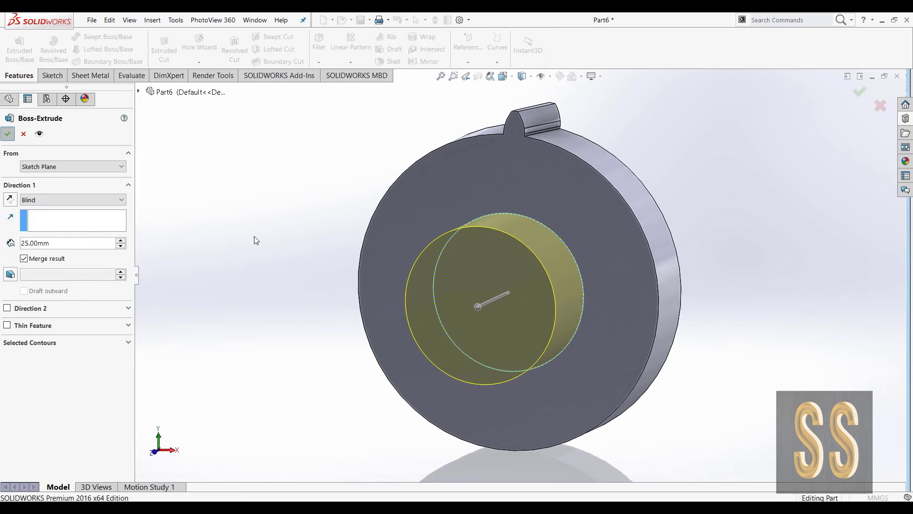
key(space)
Start a sketch on the hub's front face with a circle centred on the origin
click(502, 296)
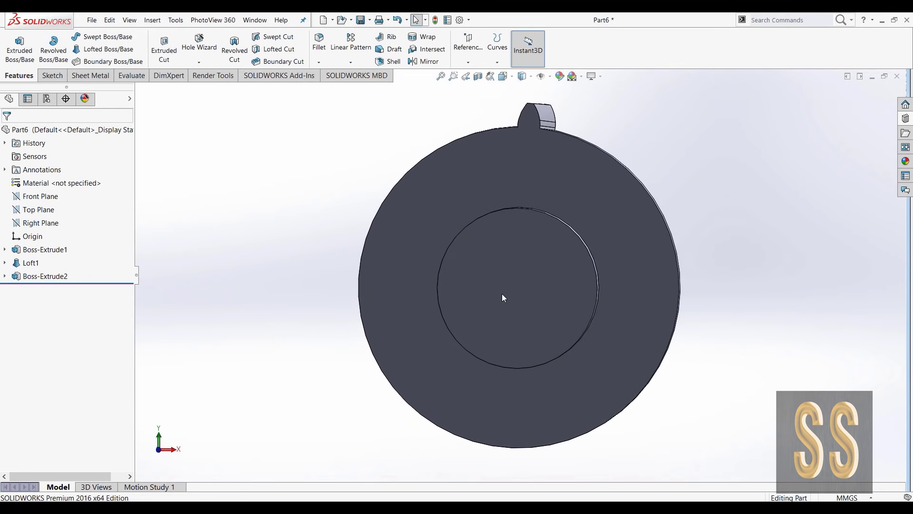
right_click(502, 296)
click(523, 209)
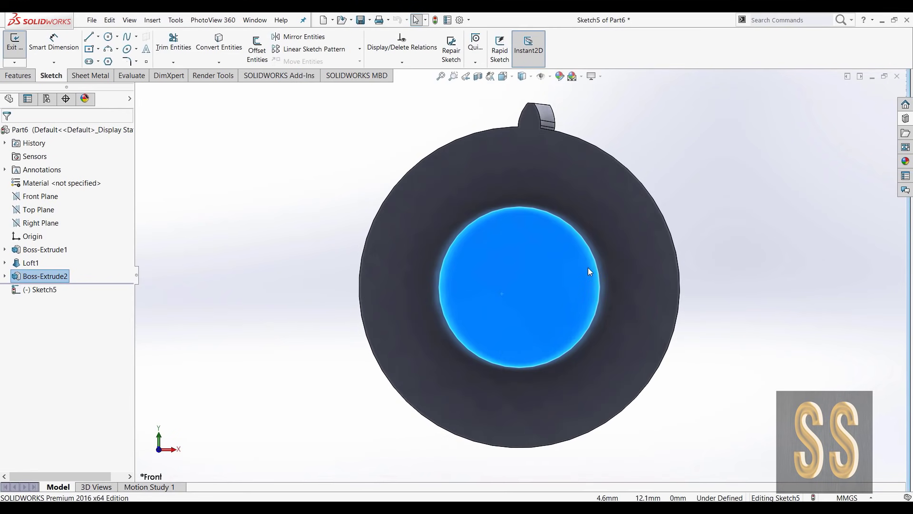
click(108, 37)
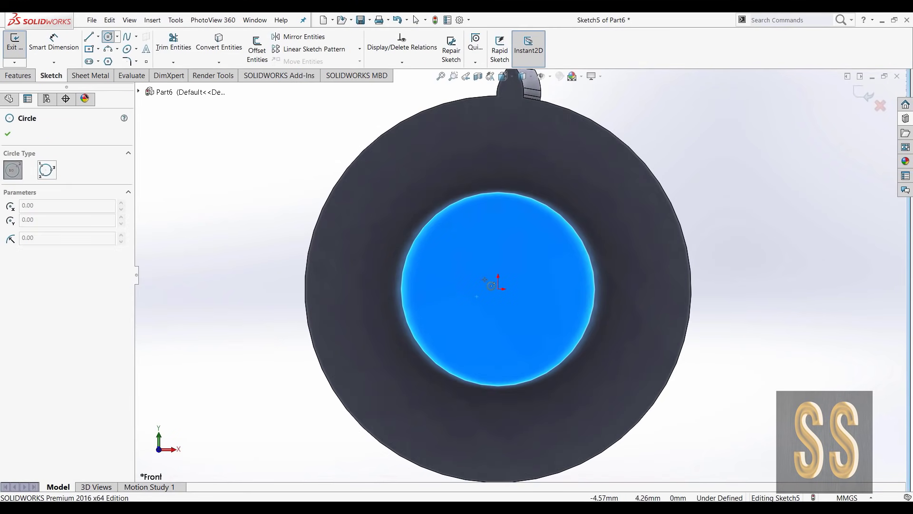
click(498, 288)
click(540, 254)
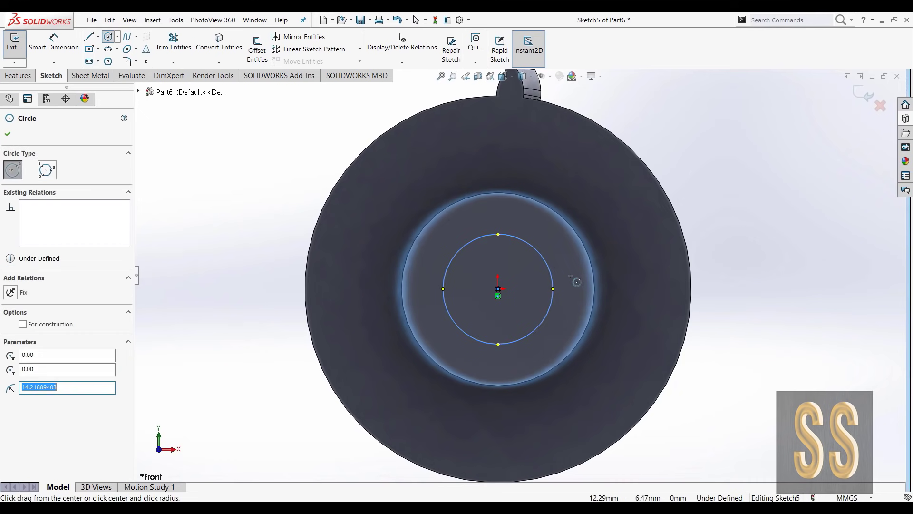
scroll(575, 282, down, 2)
key(Escape)
Draw a centerline across the circle's centre and make it horizontal
click(97, 36)
click(114, 59)
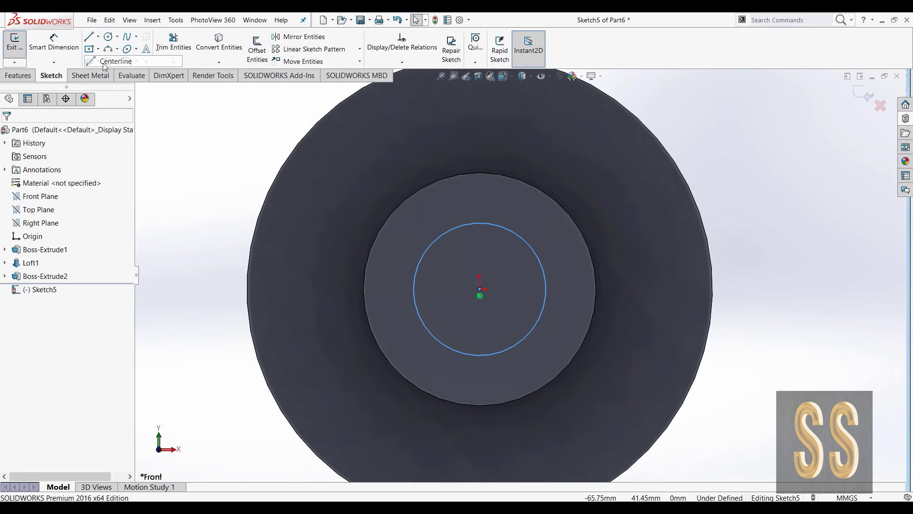
click(388, 291)
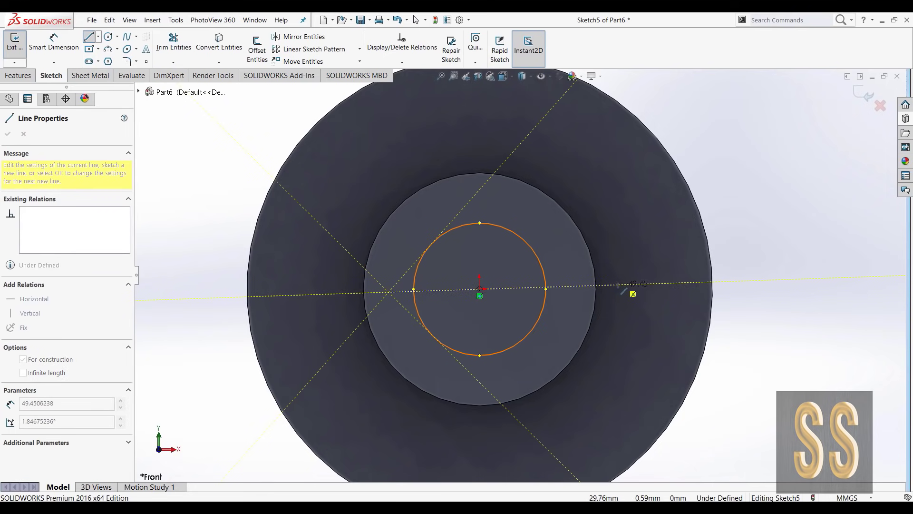
click(618, 286)
key(Escape)
scroll(547, 301, down, 3)
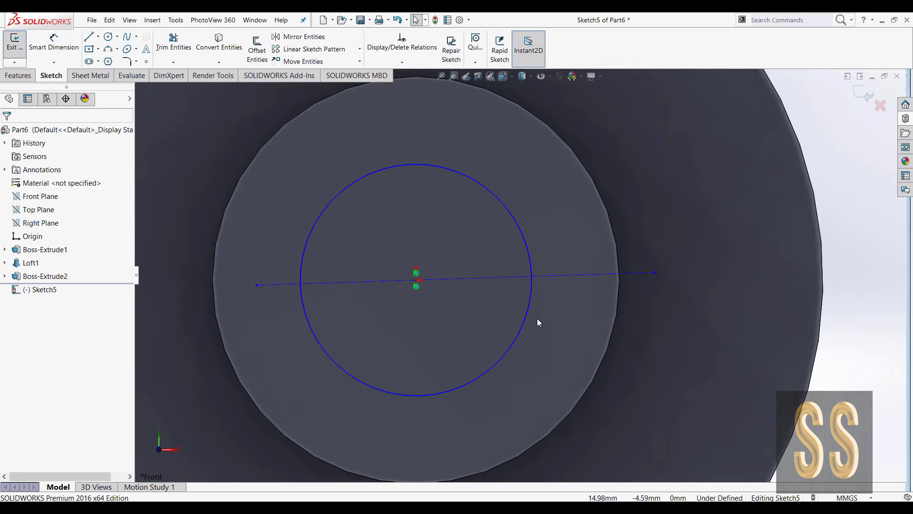
click(476, 280)
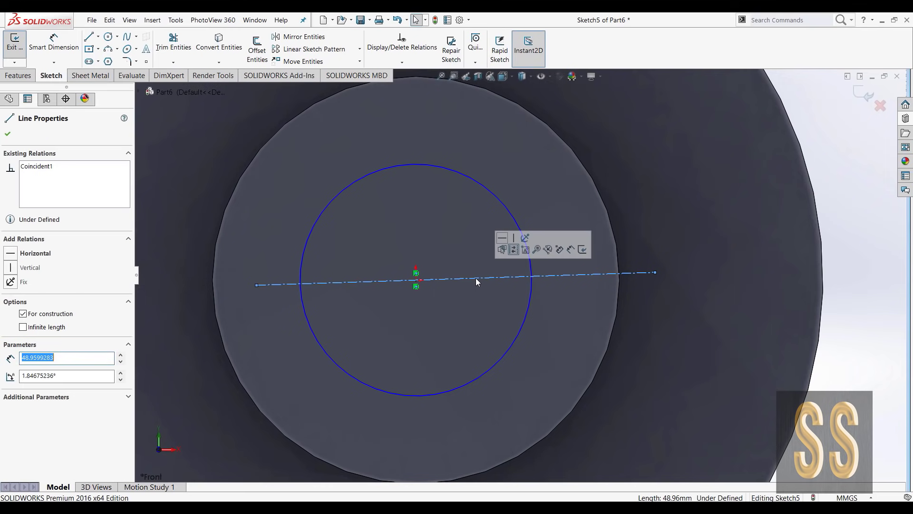
click(502, 238)
key(Escape)
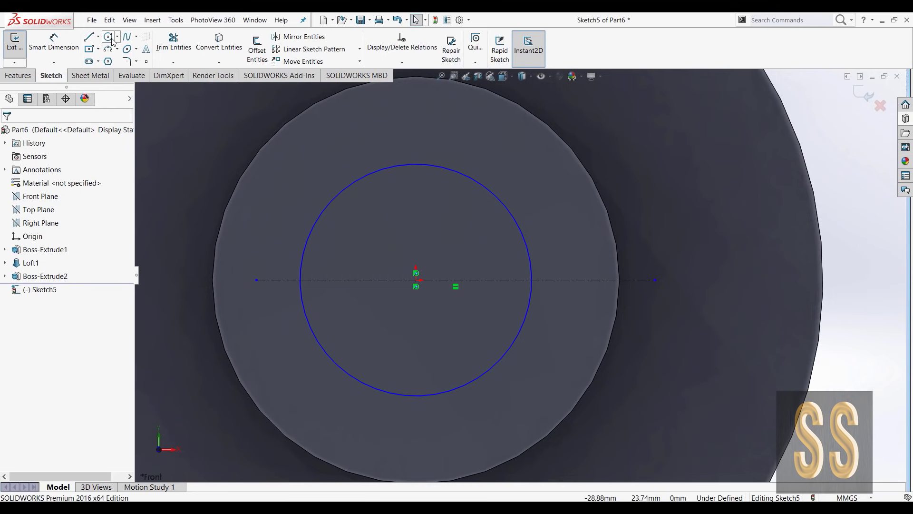
click(90, 51)
scroll(546, 287, down, 3)
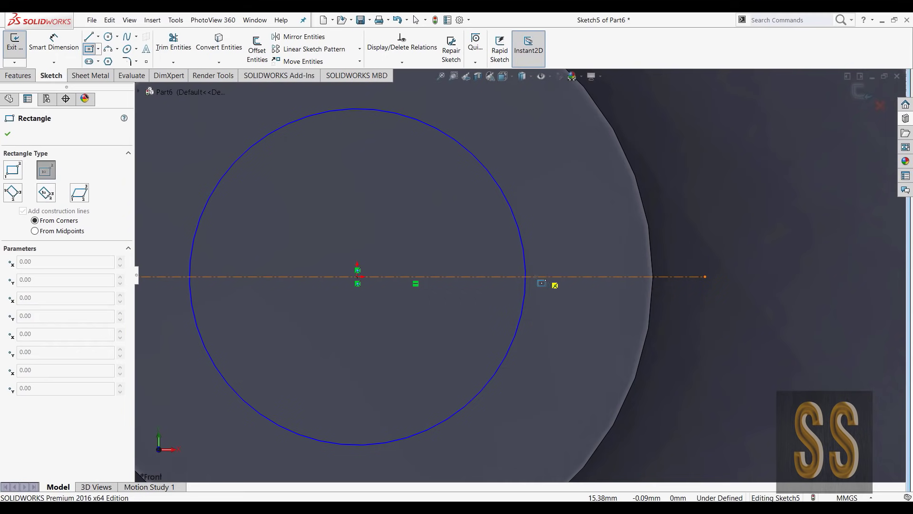
Draw a center rectangle at the circle's edge, its right side 15 mm from the origin
click(533, 276)
click(485, 298)
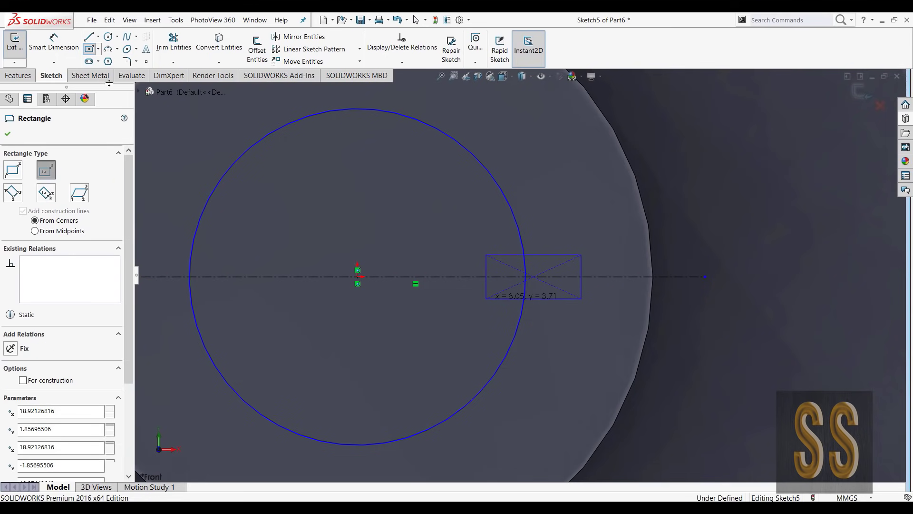
click(58, 49)
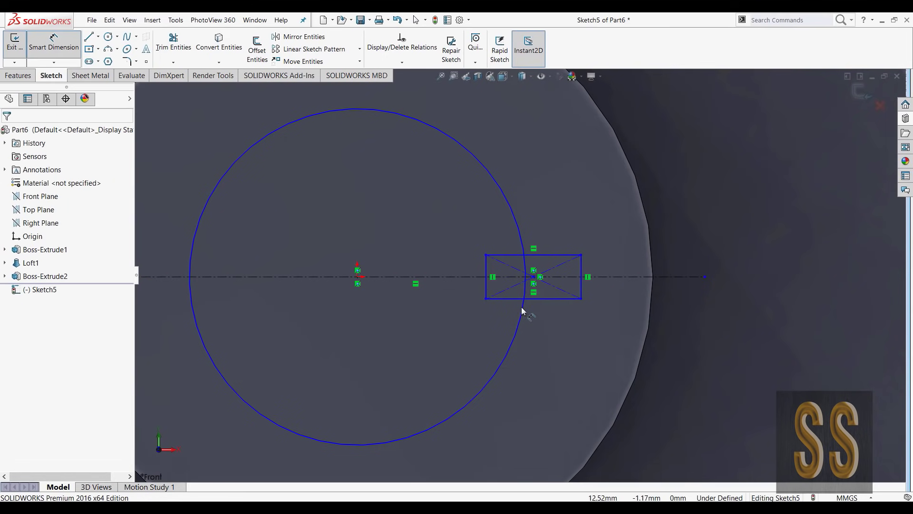
click(357, 277)
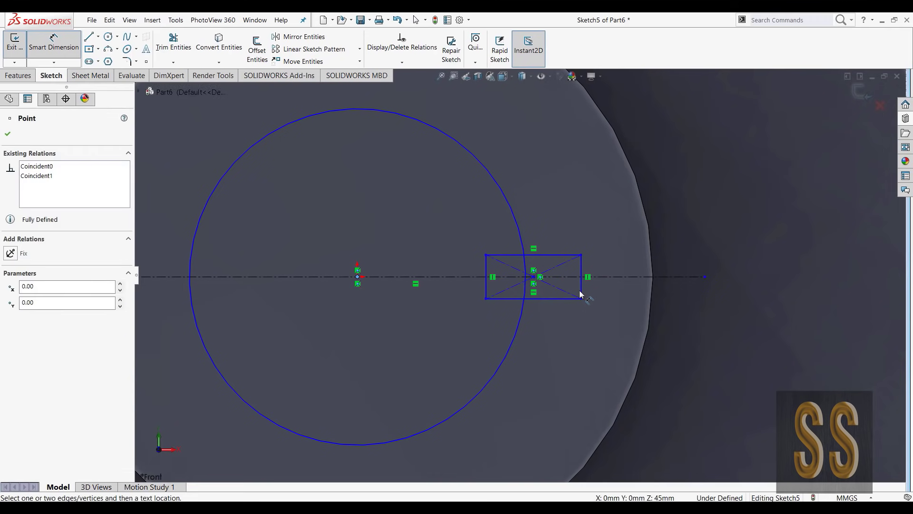
click(580, 295)
click(437, 341)
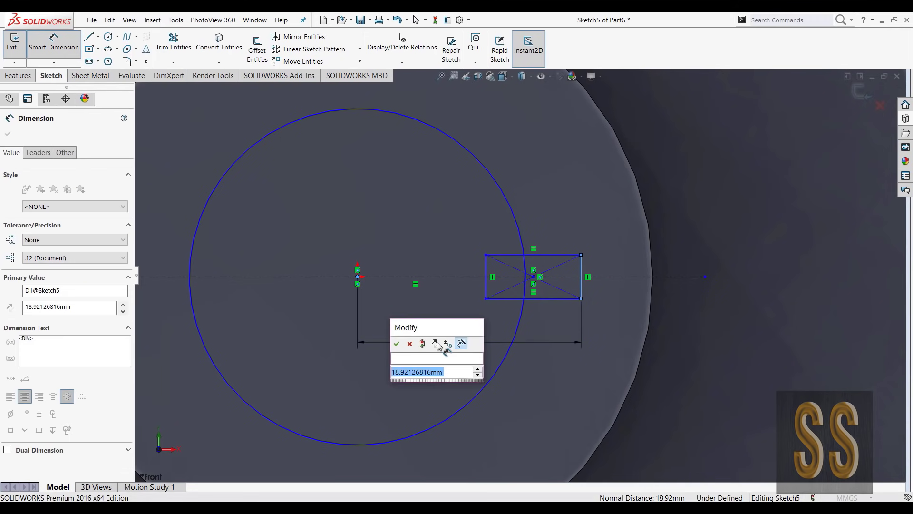
text(15)
key(Return)
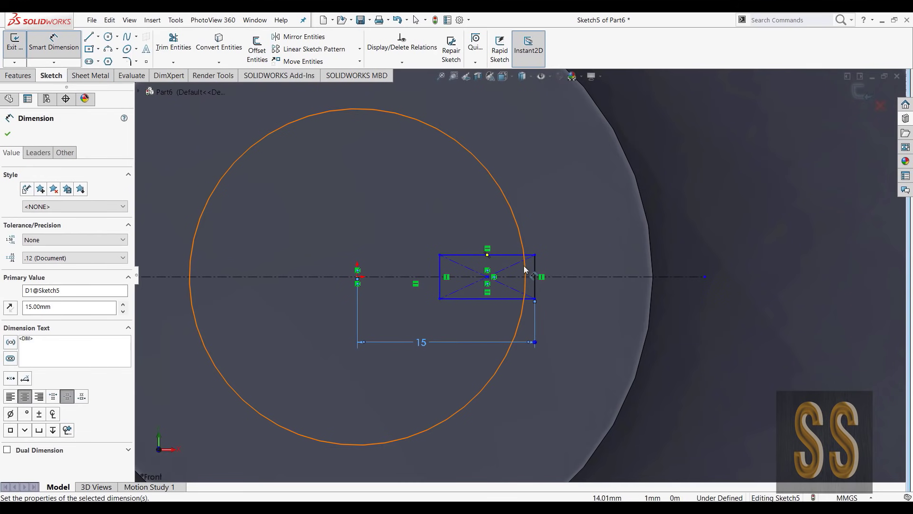
Dimension the rectangle 4 mm tall with its edge 2 mm from the centerline
click(535, 291)
click(580, 286)
text(4)
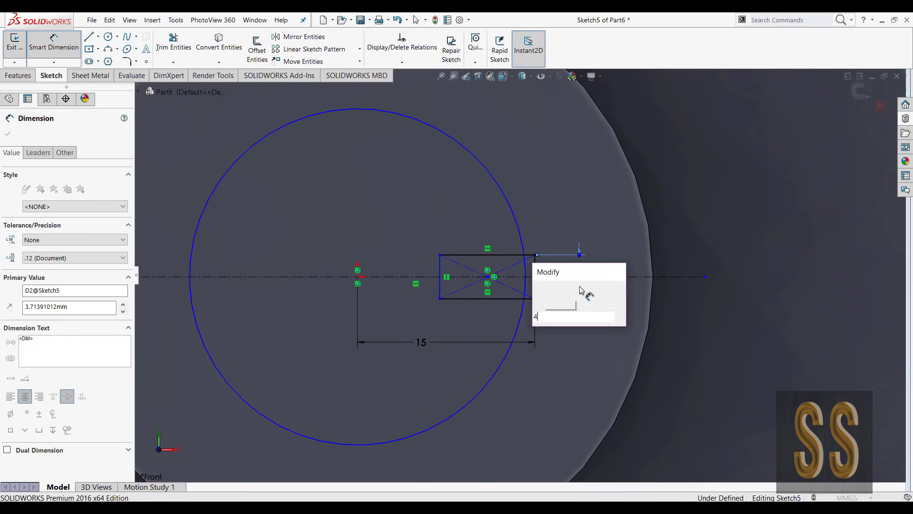
key(Return)
scroll(560, 292, down, 2)
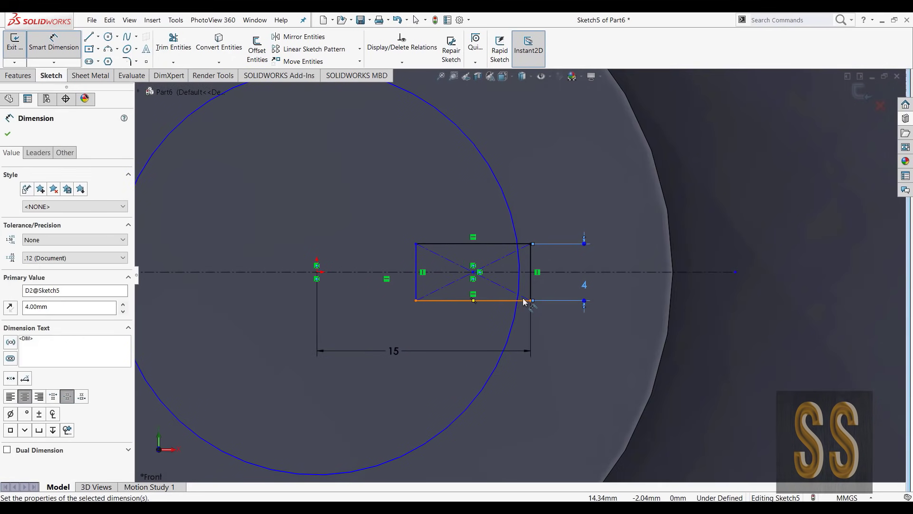
click(526, 272)
click(554, 284)
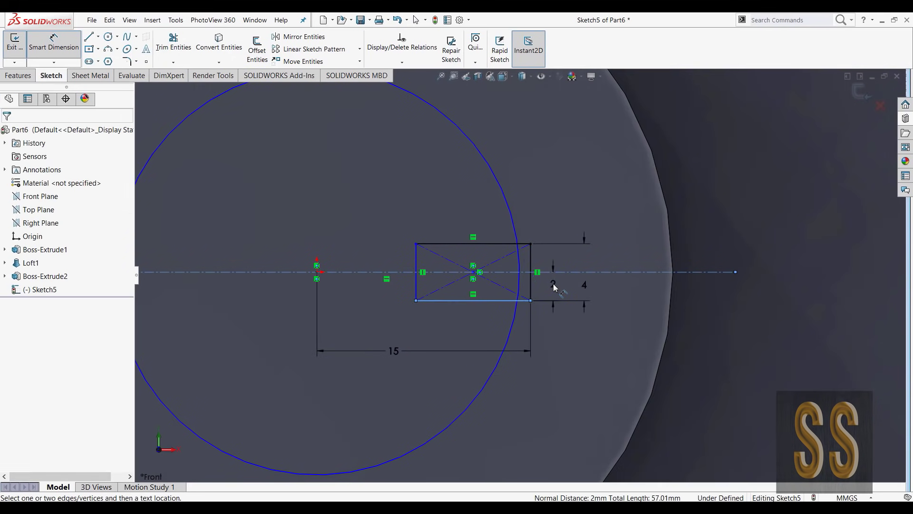
key(Return)
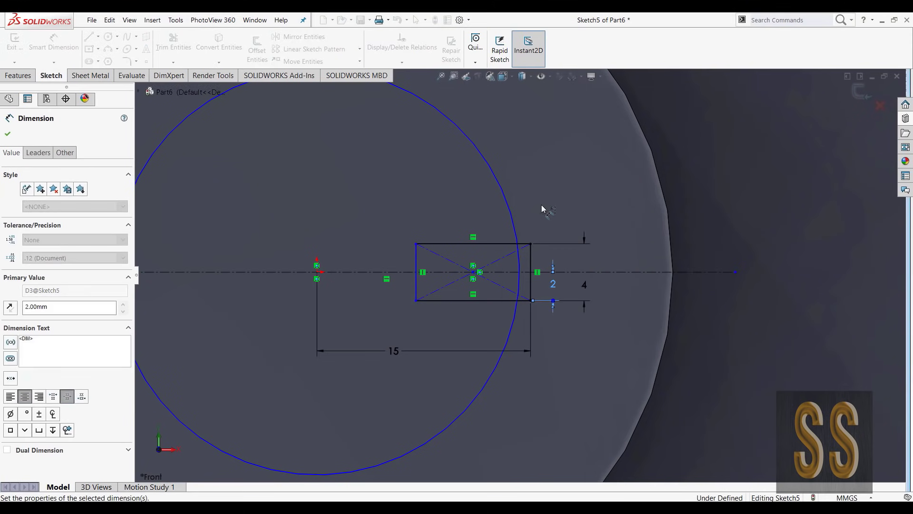
Dimension the circle to Ø25, replacing a misplaced first diameter dimension
scroll(545, 251, up, 1)
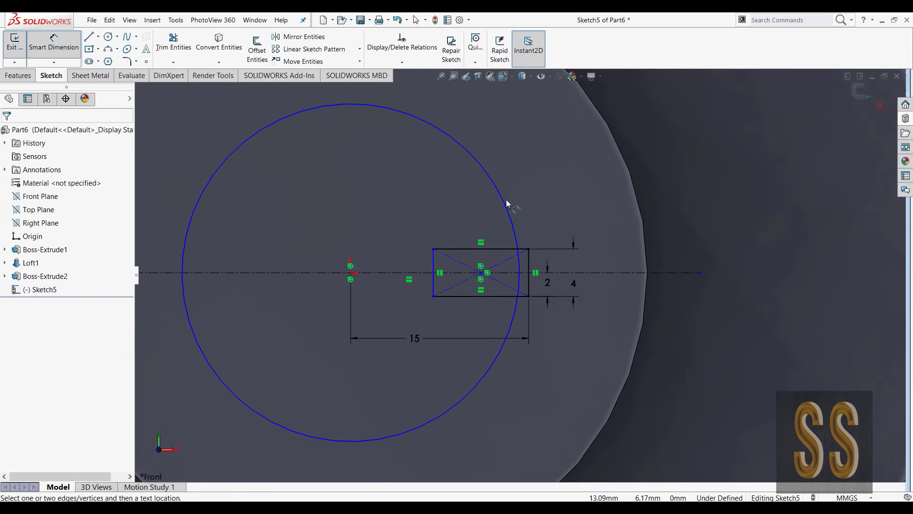
click(498, 191)
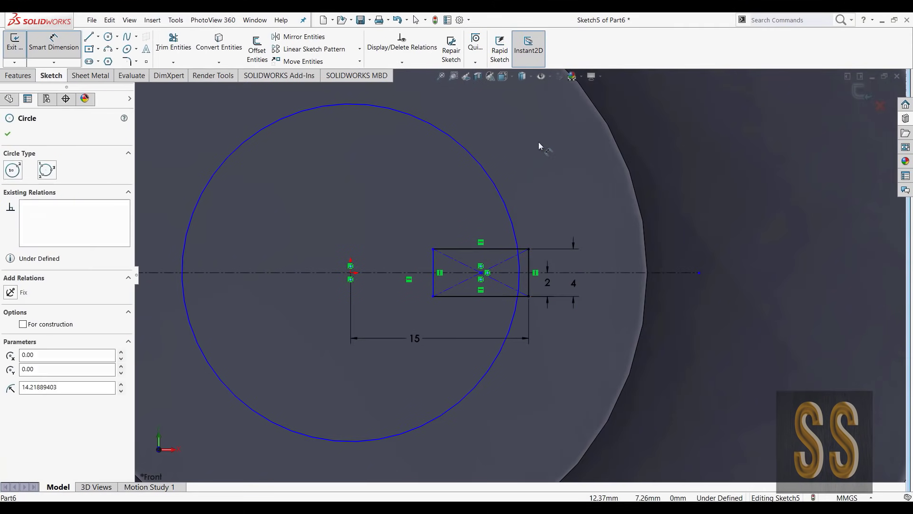
scroll(520, 114, up, 2)
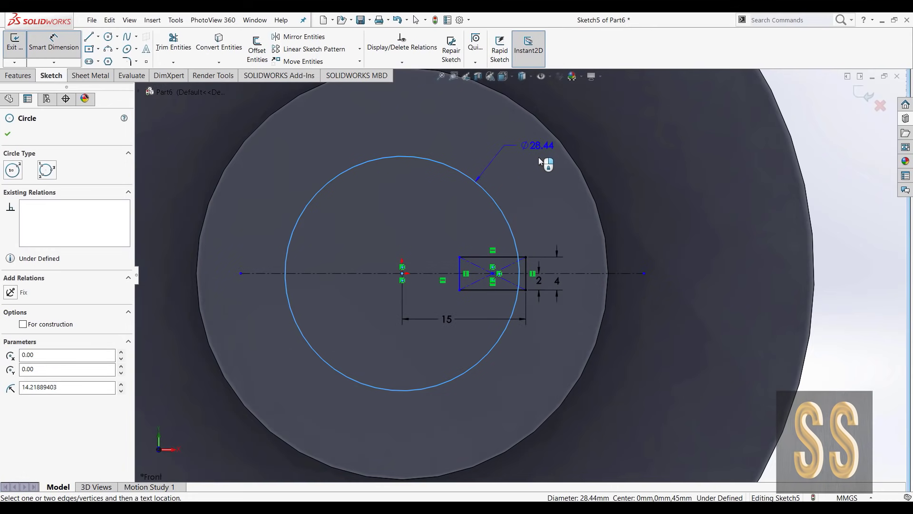
click(541, 162)
text(28)
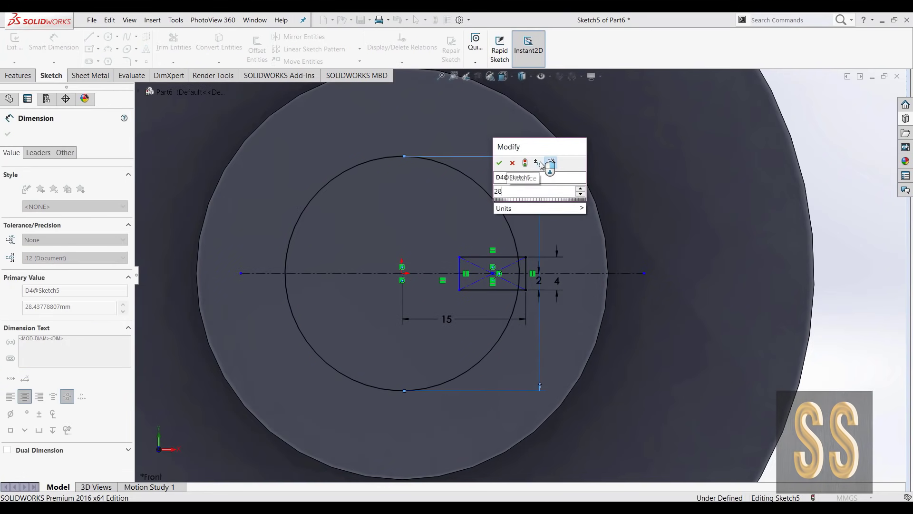
key(BackSpace)
text(5)
key(Return)
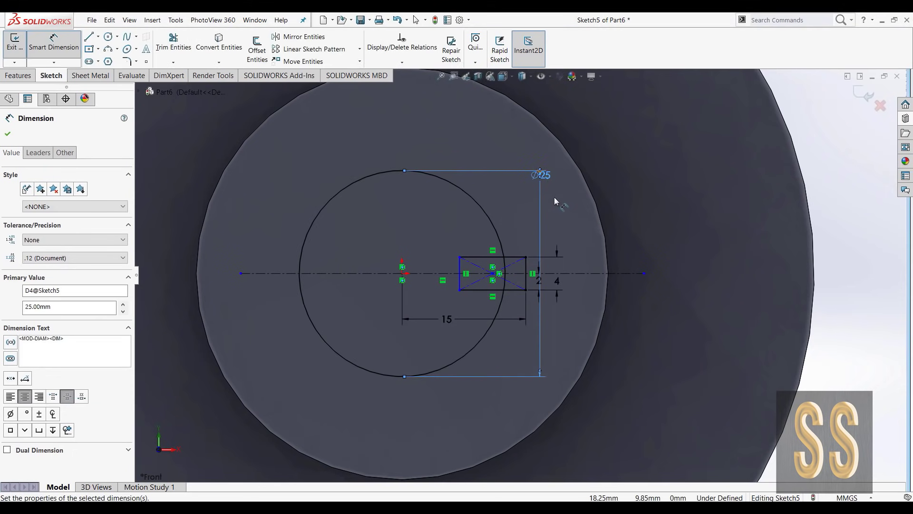
drag(550, 178, 561, 235)
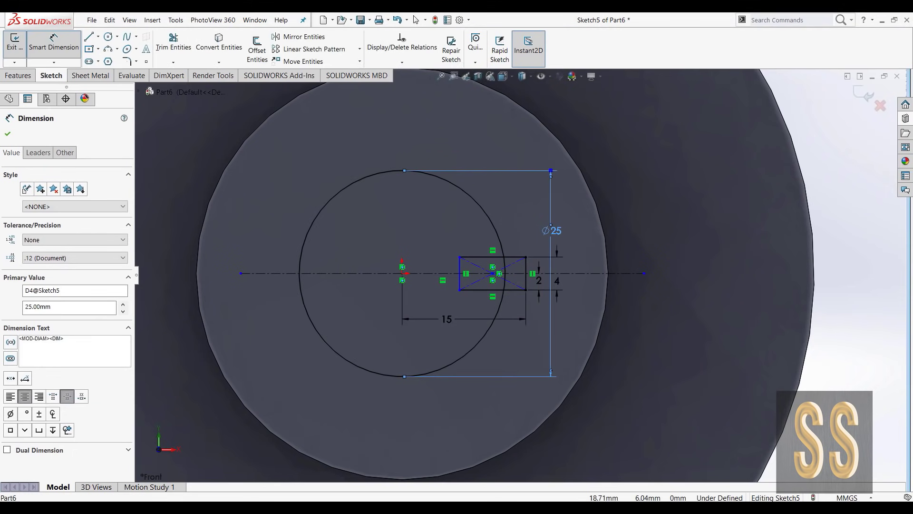
key(Delete)
click(478, 205)
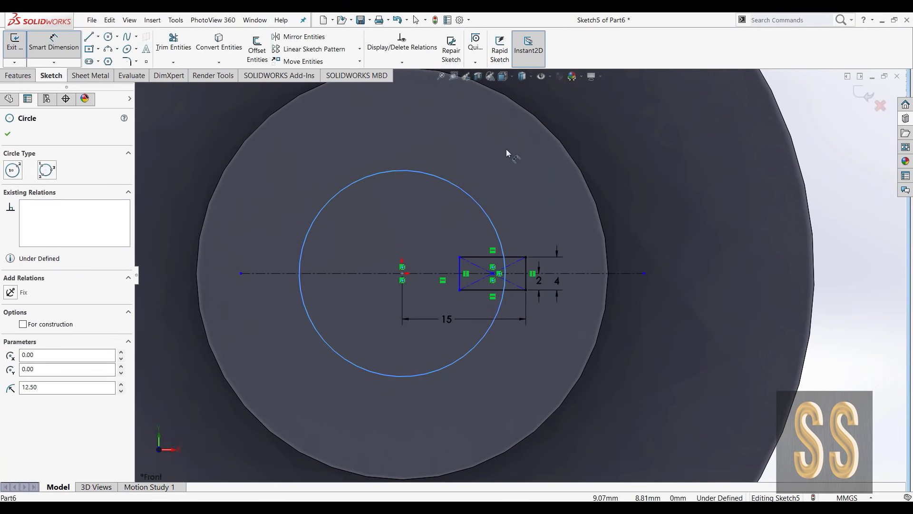
click(507, 145)
key(Return)
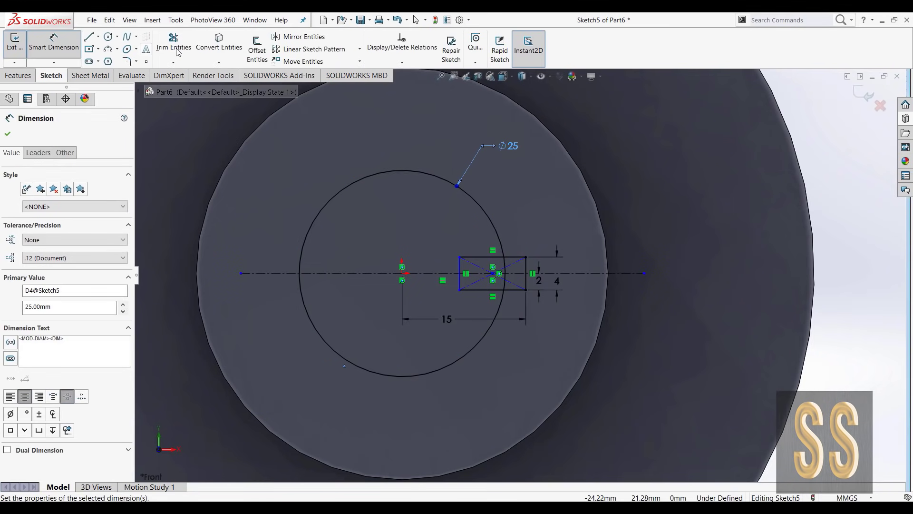
Power-trim the rectangle edges inside the circle and the arc inside the keyway, then close the sketch
click(174, 43)
scroll(495, 269, down, 3)
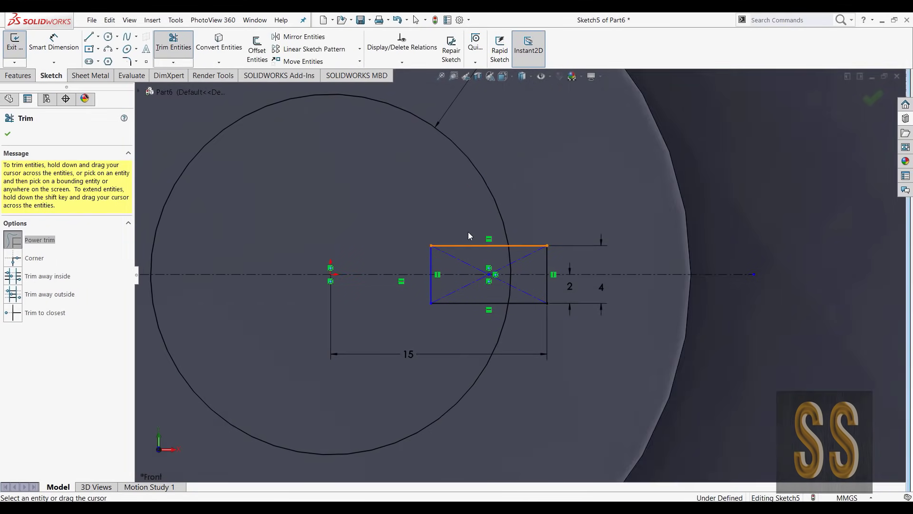
drag(468, 232, 421, 258)
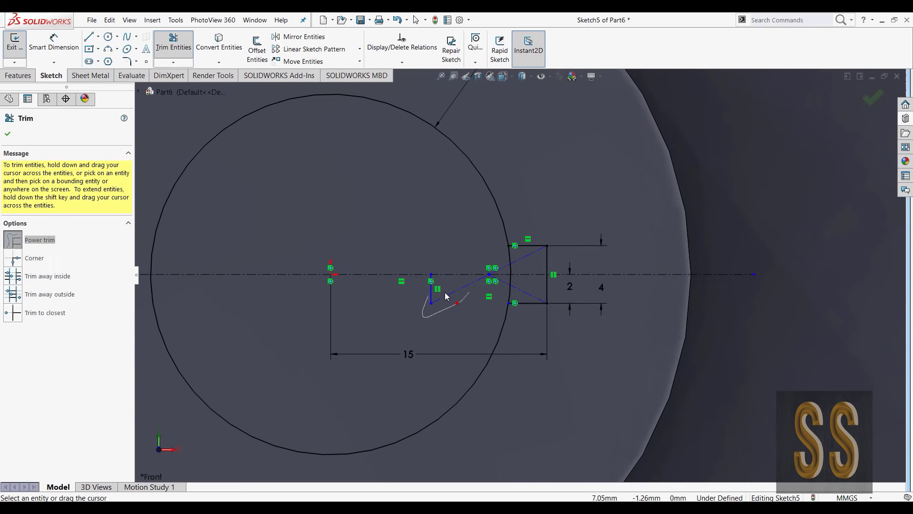
scroll(506, 270, down, 3)
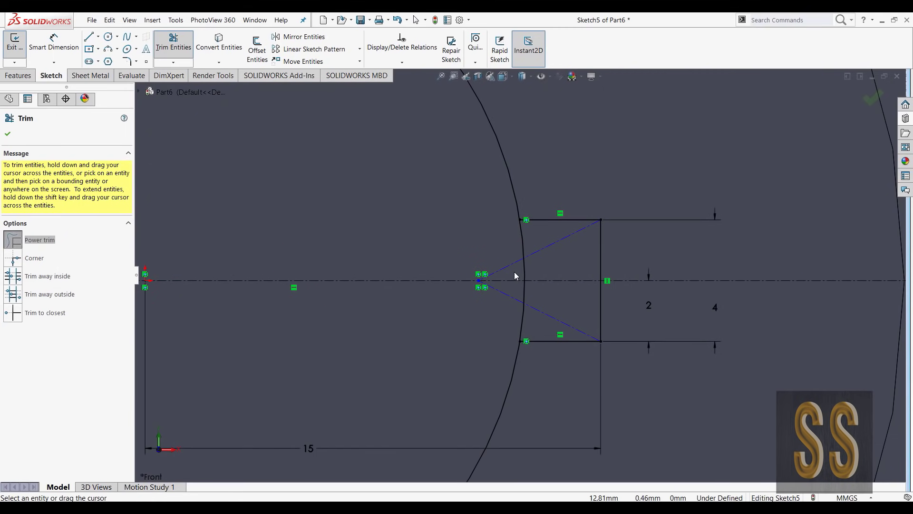
drag(515, 272, 554, 275)
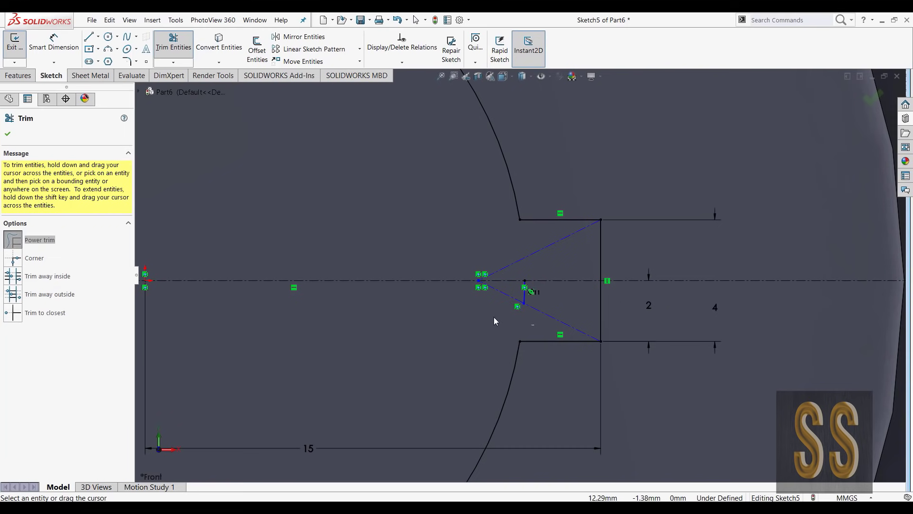
scroll(513, 295, up, 2)
scroll(499, 302, up, 3)
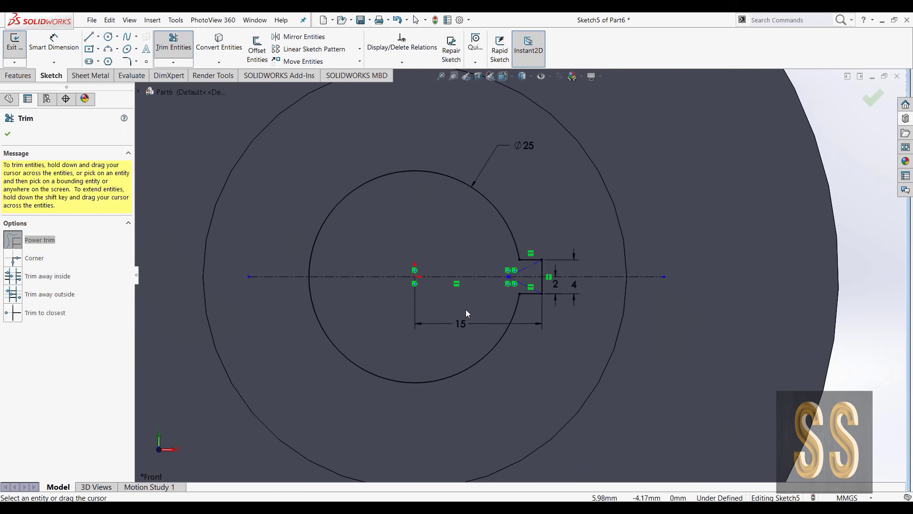
scroll(466, 309, up, 2)
click(11, 49)
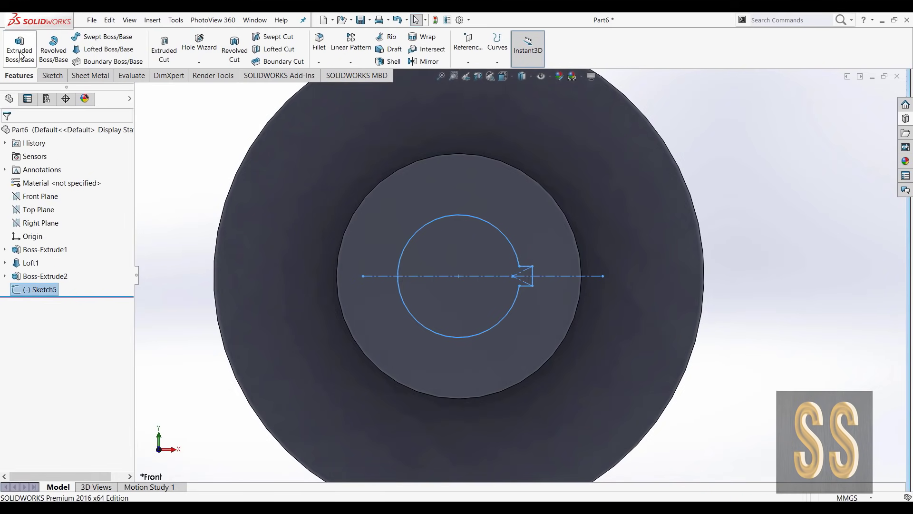
Extrude-cut the keyed bore 57 mm deep through the hub and disc
click(160, 46)
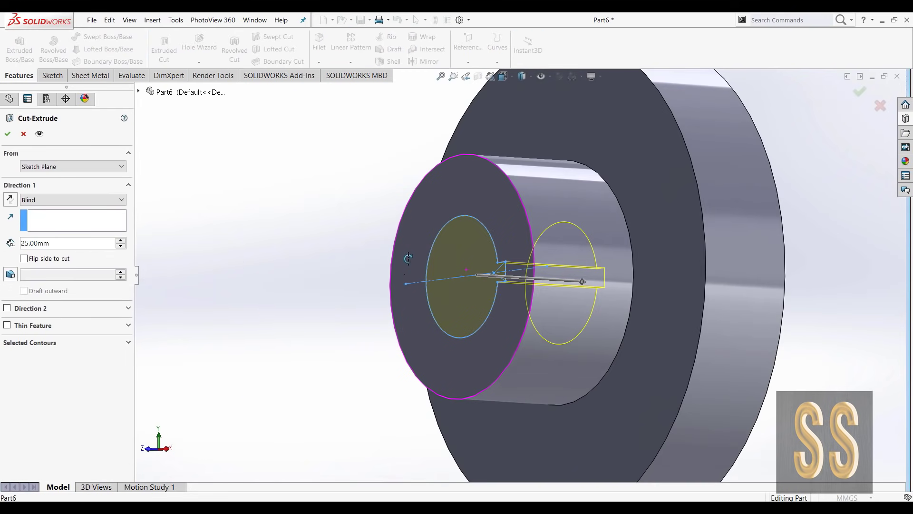
mouse_move(460, 273)
middle_down()
mouse_move(372, 273)
mouse_move(349, 283)
mouse_move(375, 308)
mouse_move(551, 262)
middle_up()
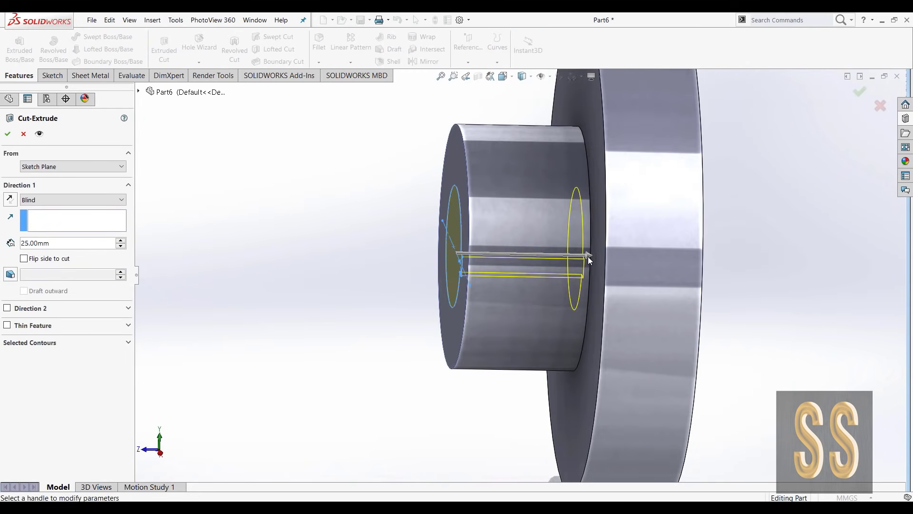
drag(588, 256, 743, 275)
click(7, 134)
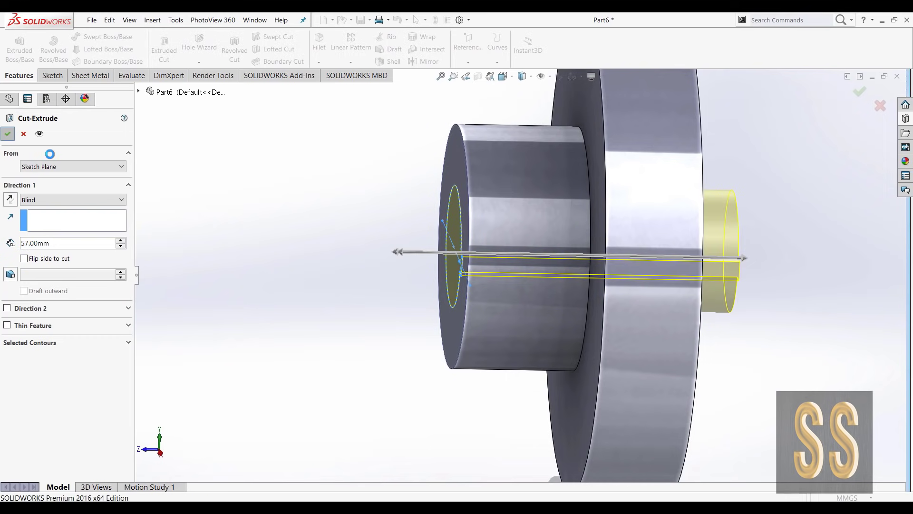
Start a save, cancel the Save As dialog, and orbit the part to an angled view
key(ctrl+s)
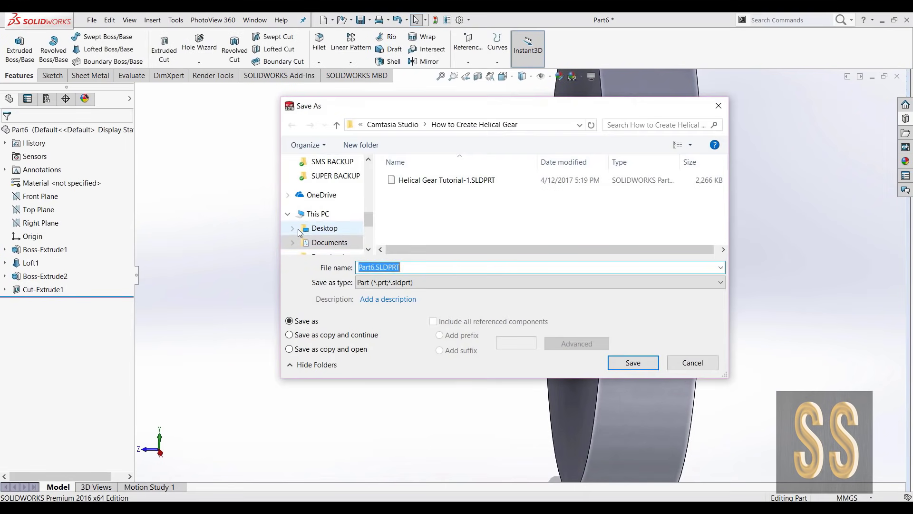
key(Escape)
middle_drag(322, 272, 297, 226)
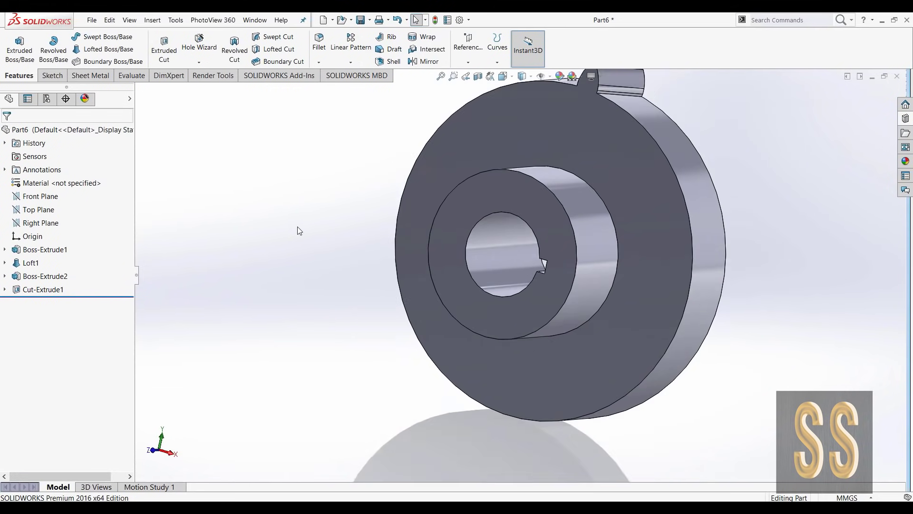
middle_drag(360, 273, 316, 91)
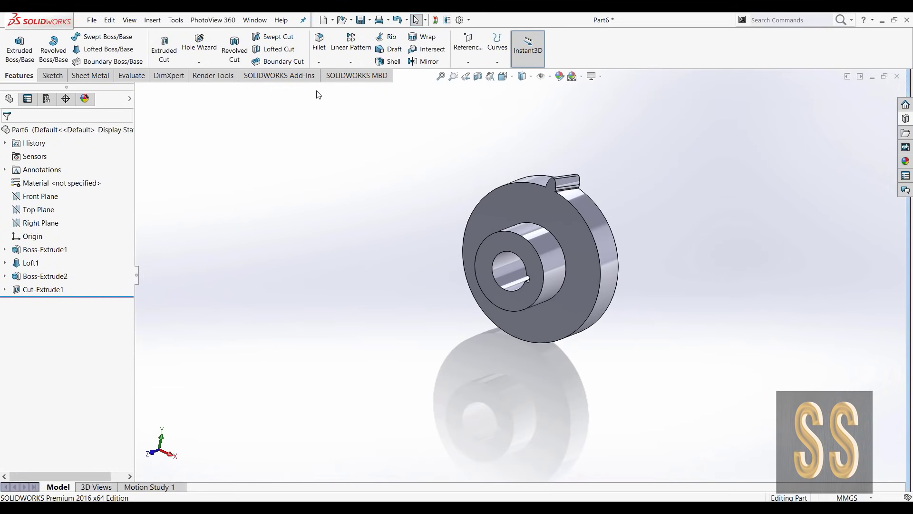
Set up a circular pattern of Loft1 about the outer cylindrical face
click(354, 62)
click(367, 86)
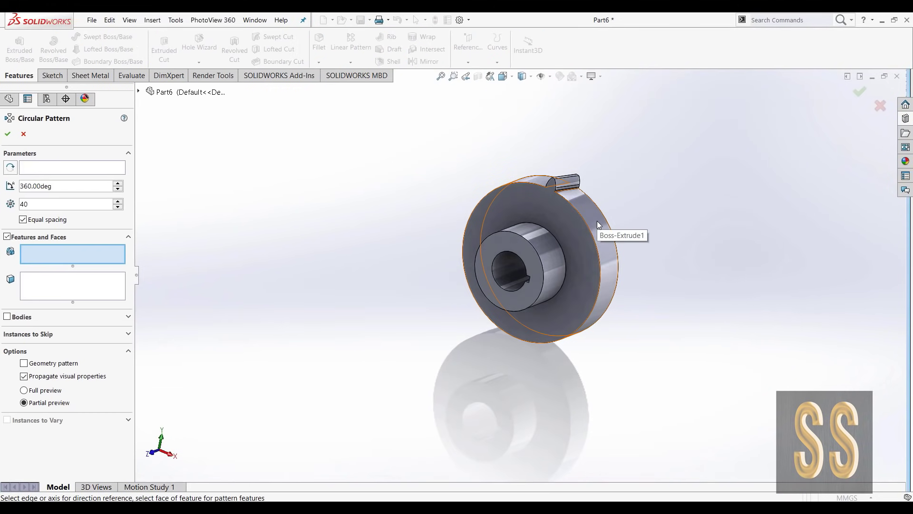
click(139, 91)
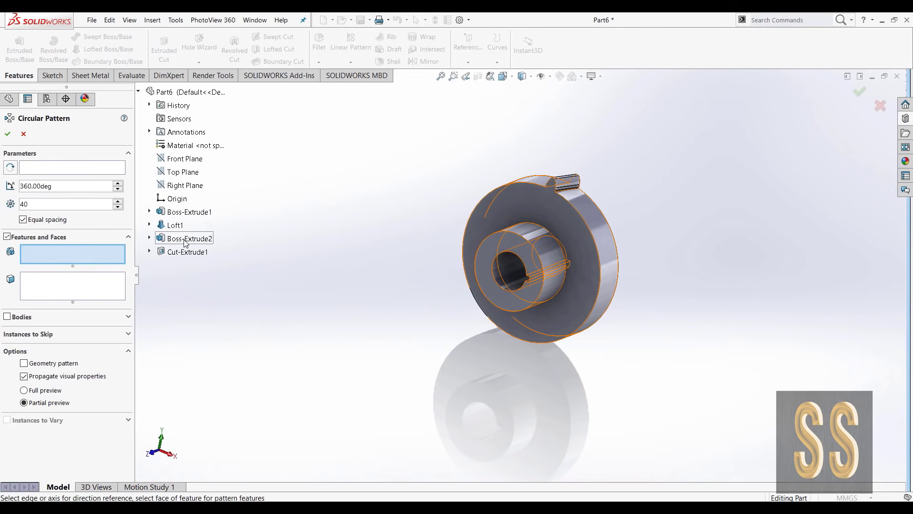
click(175, 225)
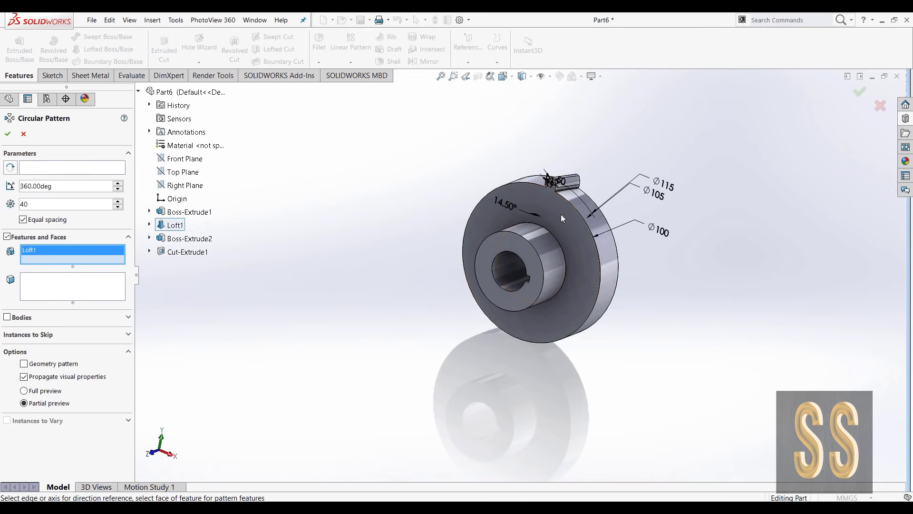
click(47, 168)
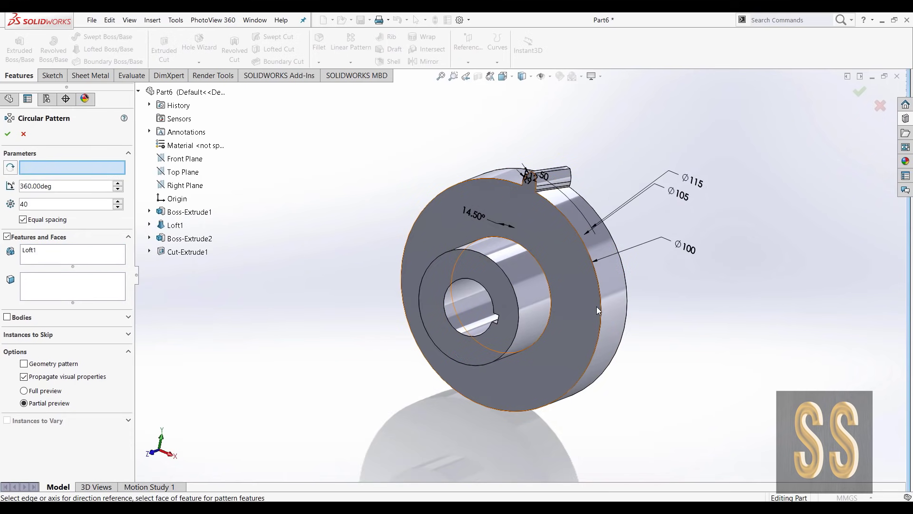
click(612, 298)
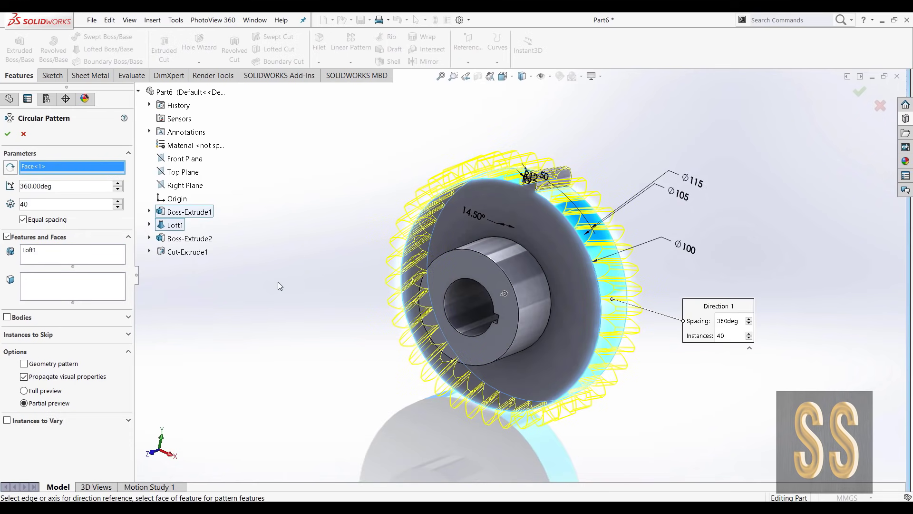
Confirm the pattern with 36 instances and orbit the completed gear to an isometric view
key(ctrl+1)
scroll(523, 233, down, 3)
scroll(584, 251, down, 2)
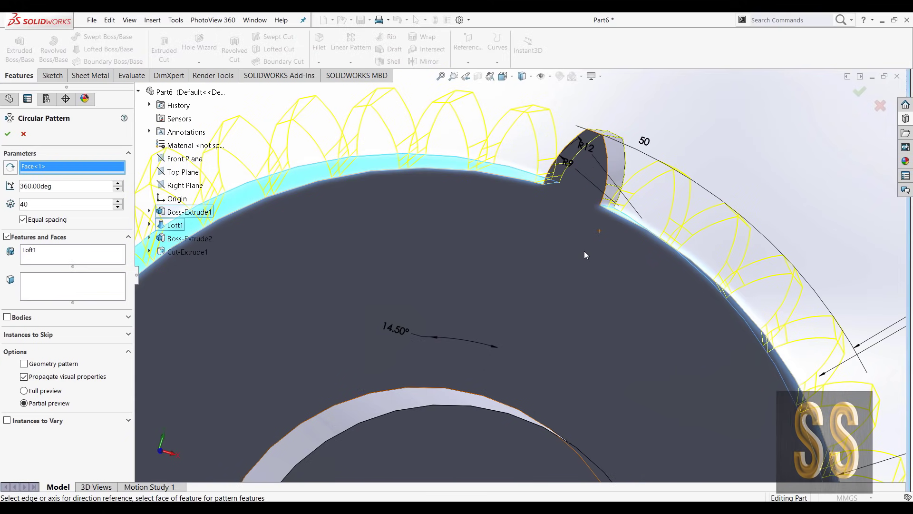
middle_drag(584, 251, 586, 256)
text(36)
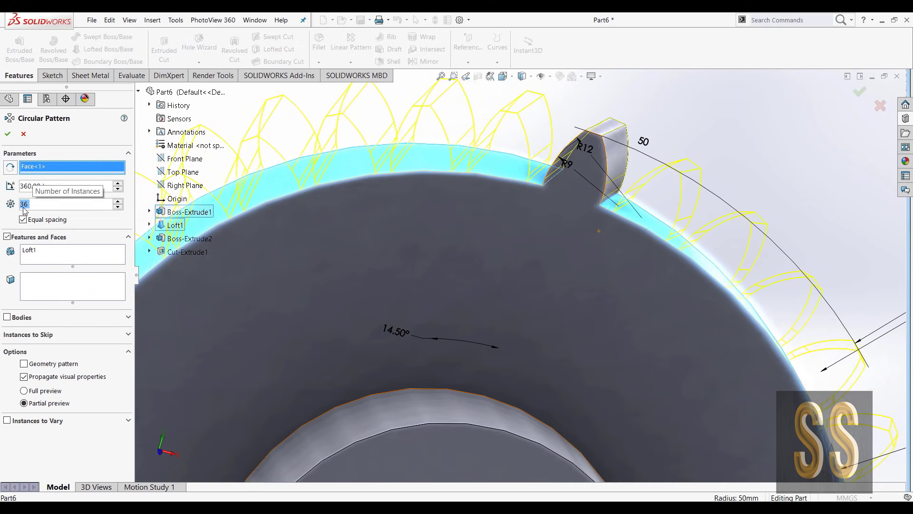
click(9, 138)
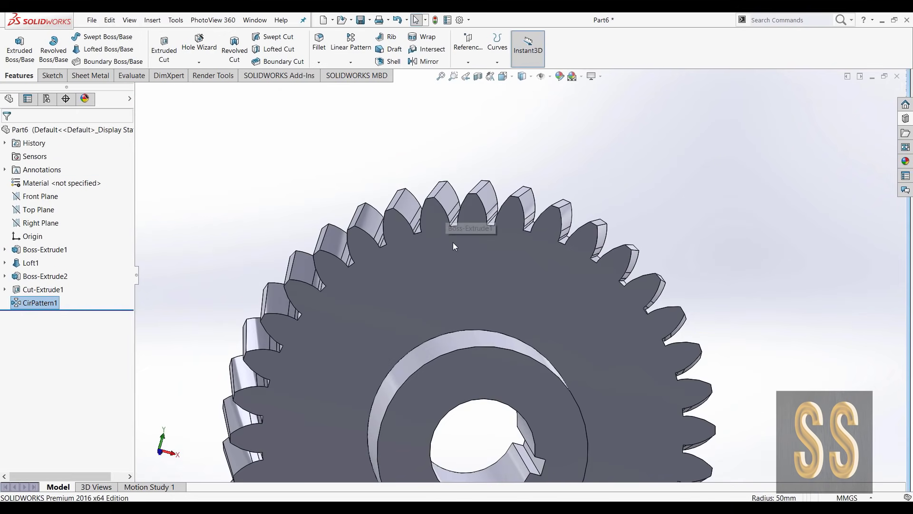
middle_drag(453, 242, 407, 264)
scroll(407, 263, up, 5)
mouse_move(312, 223)
middle_down()
mouse_move(363, 284)
mouse_move(326, 192)
mouse_move(349, 302)
middle_up()
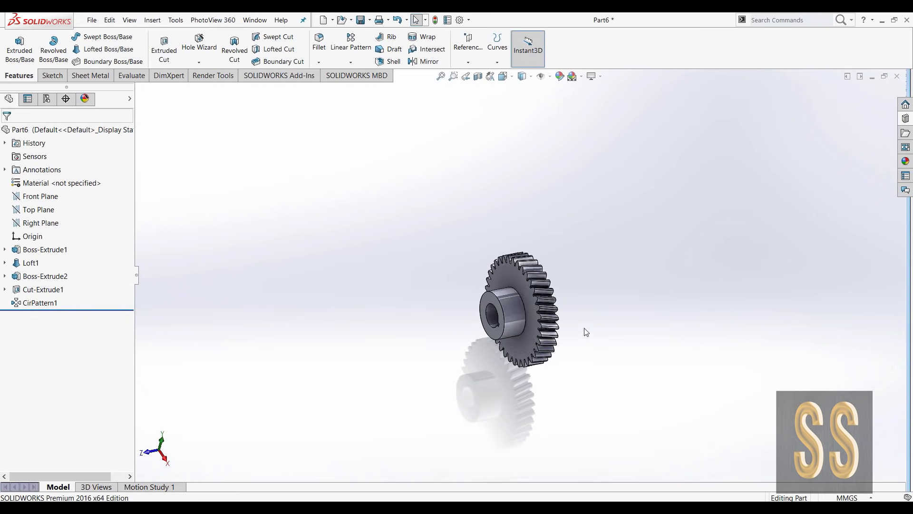
scroll(586, 332, down, 3)
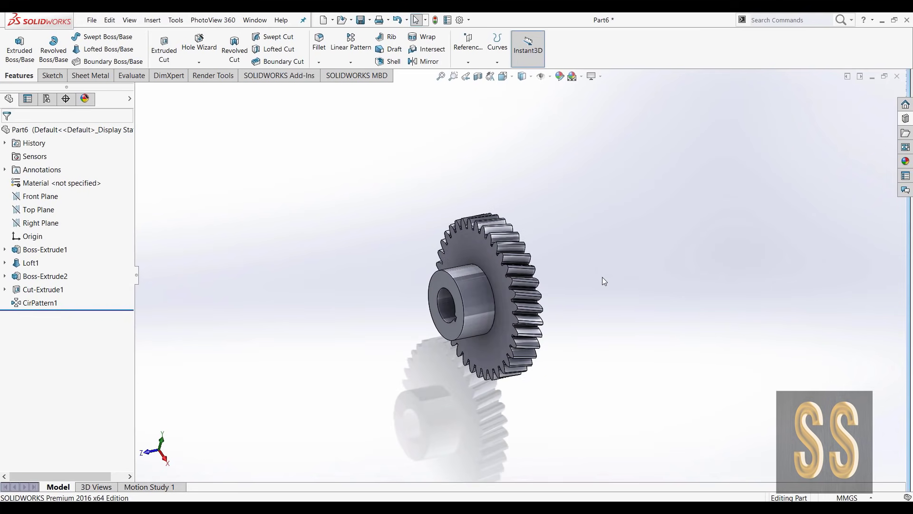
scroll(602, 276, down, 3)
Turn the finished gear to view its hub side-on
scroll(557, 275, up, 2)
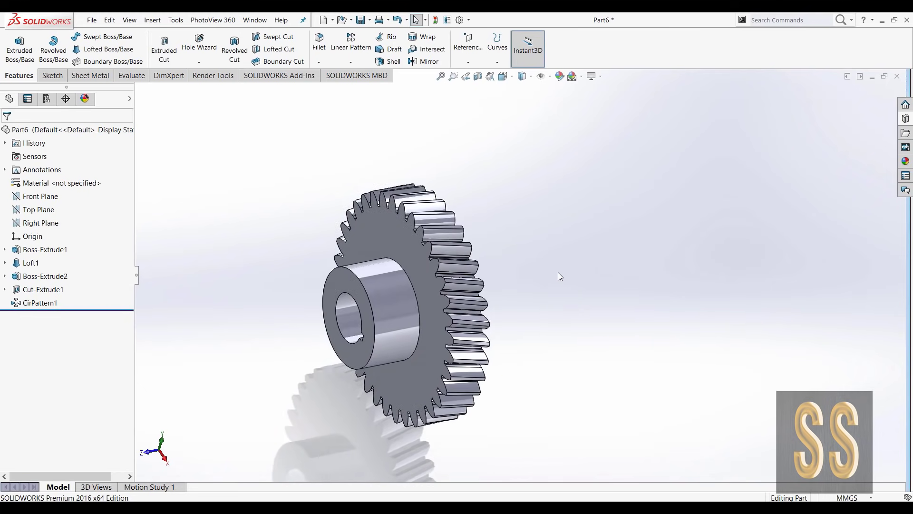
mouse_move(557, 276)
middle_down()
mouse_move(556, 298)
mouse_move(550, 251)
mouse_move(552, 271)
mouse_move(566, 259)
mouse_move(557, 285)
mouse_move(563, 279)
mouse_move(567, 296)
mouse_move(540, 289)
mouse_move(408, 387)
mouse_move(483, 402)
mouse_move(546, 369)
mouse_move(585, 431)
mouse_move(543, 320)
mouse_move(542, 362)
mouse_move(552, 373)
mouse_move(474, 303)
middle_up()
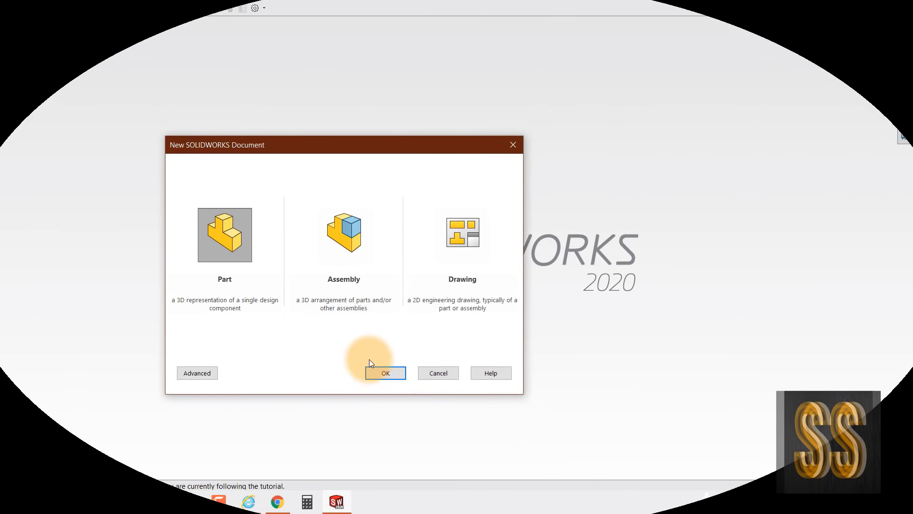
Create a new part, sketch on the Front Plane, and draw a horizontal centerline through the origin
click(385, 375)
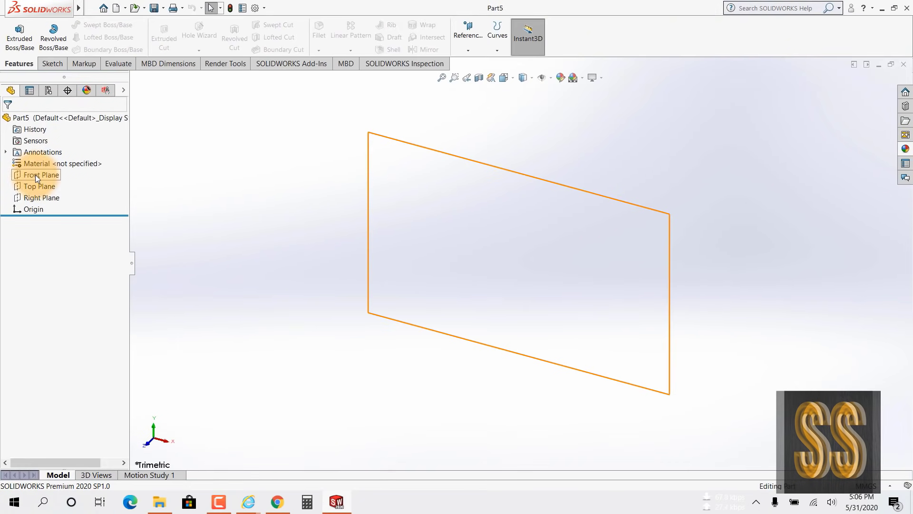
click(35, 175)
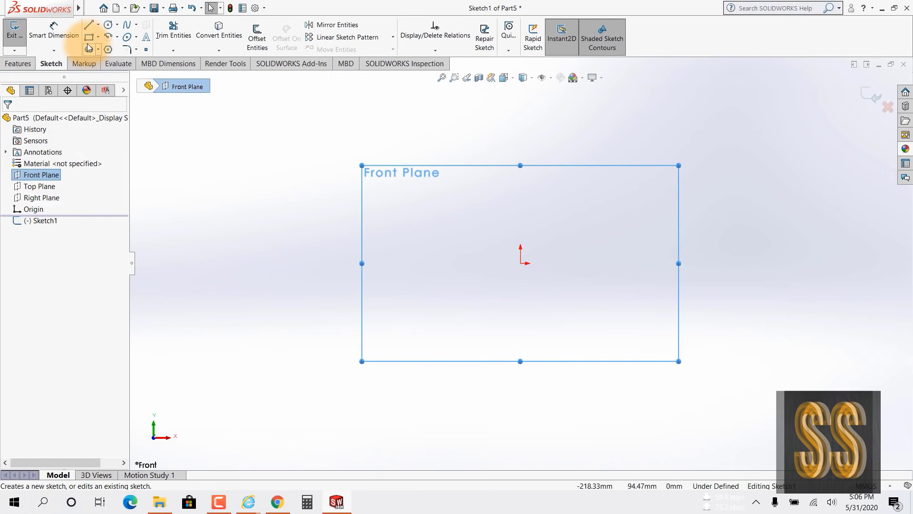
click(98, 26)
click(107, 53)
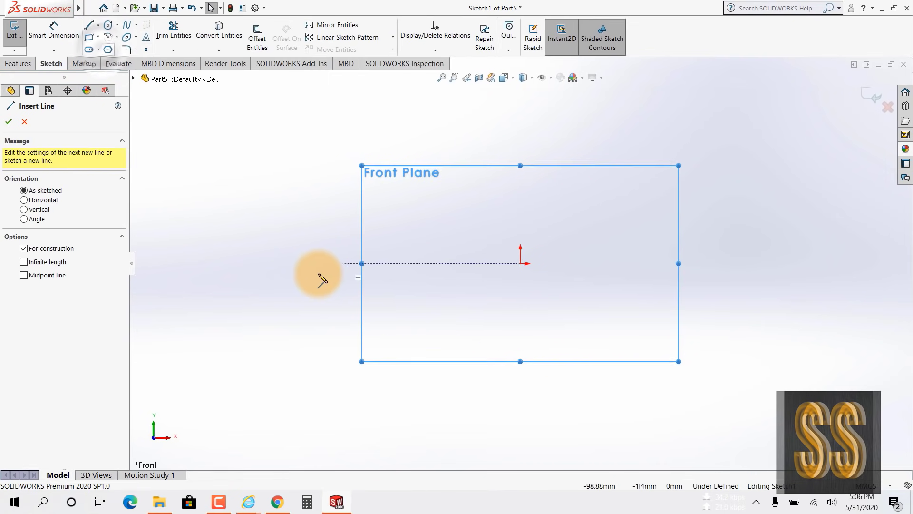
click(386, 263)
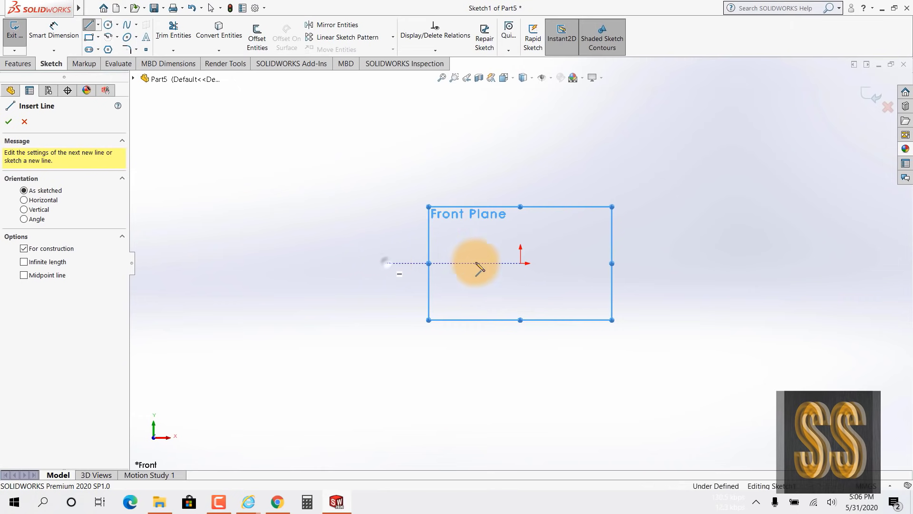
click(696, 263)
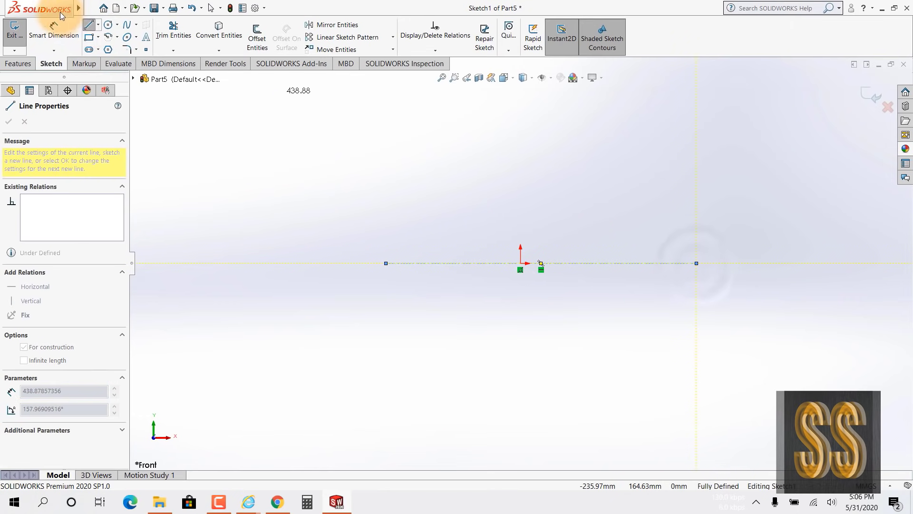
Add a vertical centerline running down to the origin
click(98, 24)
click(107, 49)
click(98, 24)
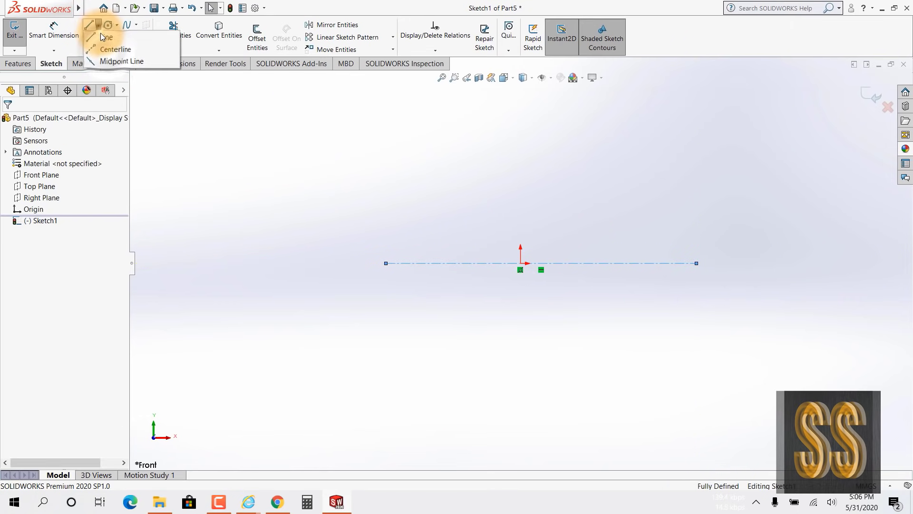
click(107, 49)
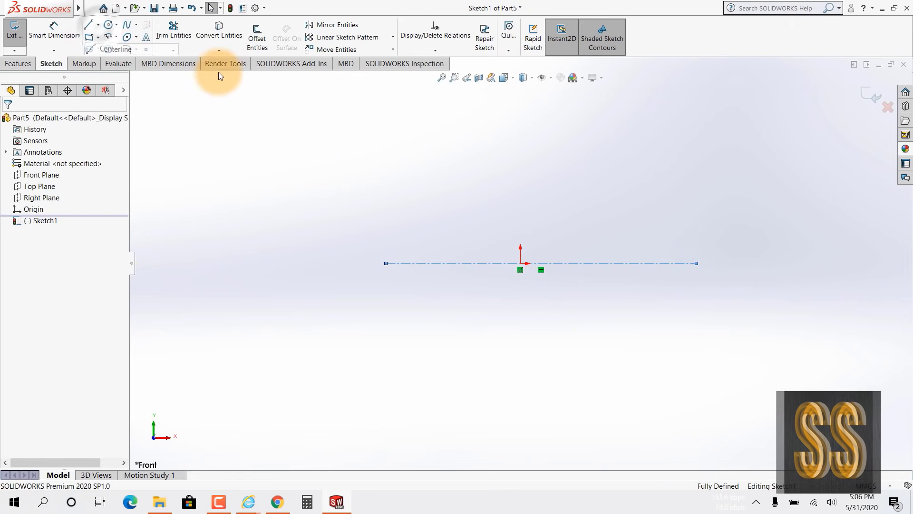
click(520, 106)
click(521, 263)
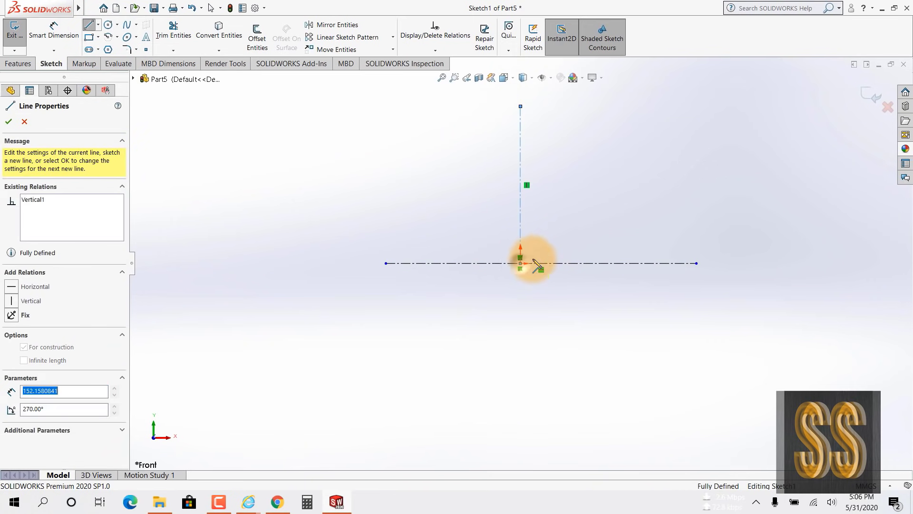
key(Escape)
key(Escape)
Sketch the left half of the channel outline as lines starting and ending on the centerline
scroll(632, 163, down, 2)
scroll(381, 144, down, 2)
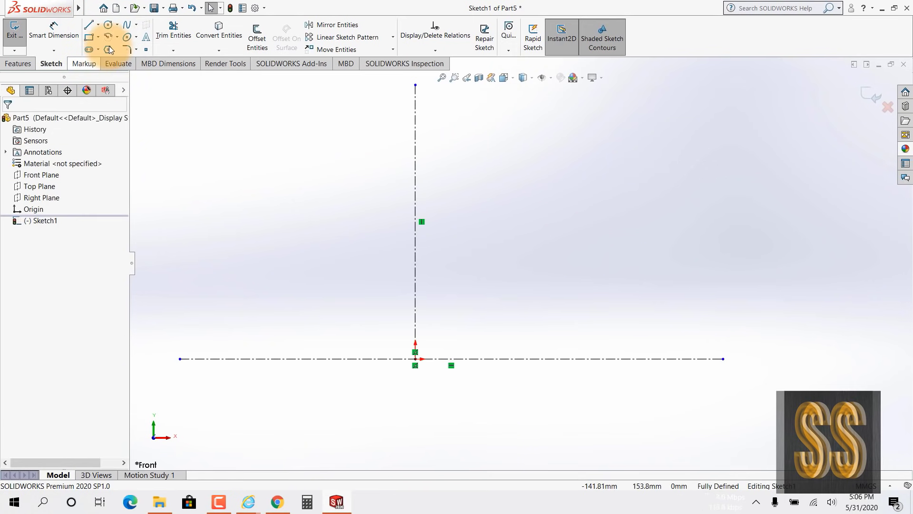
click(89, 24)
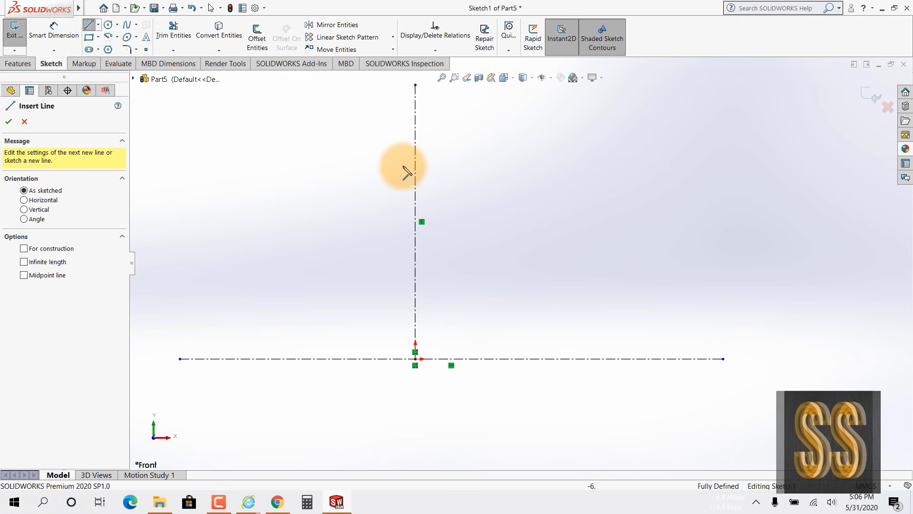
scroll(418, 167, down, 3)
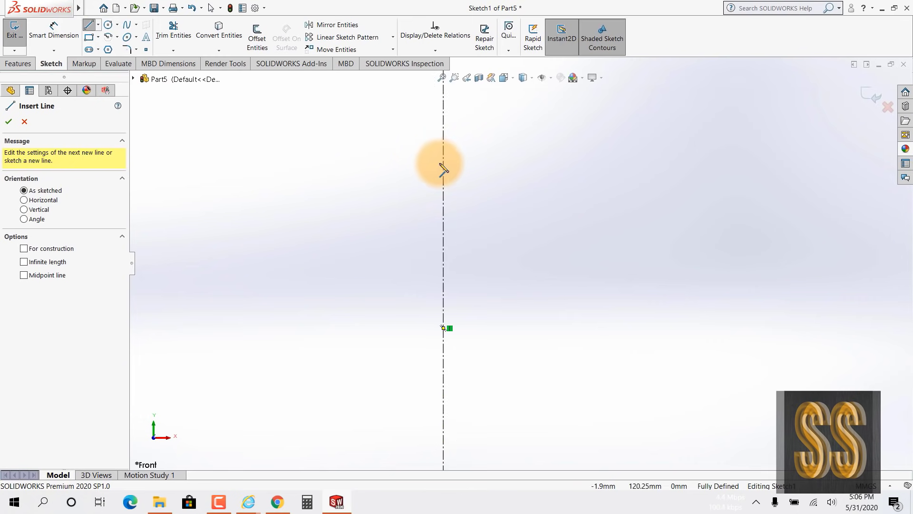
click(444, 168)
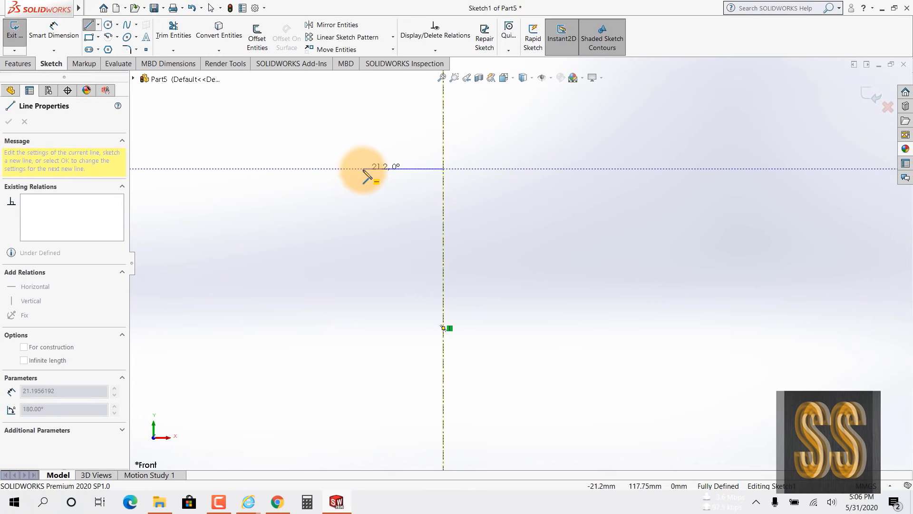
click(360, 169)
click(345, 148)
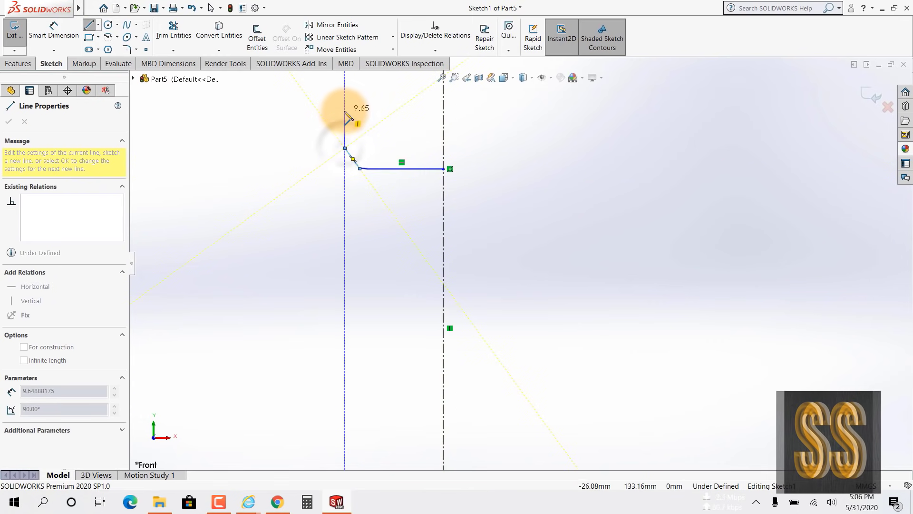
click(345, 112)
click(357, 135)
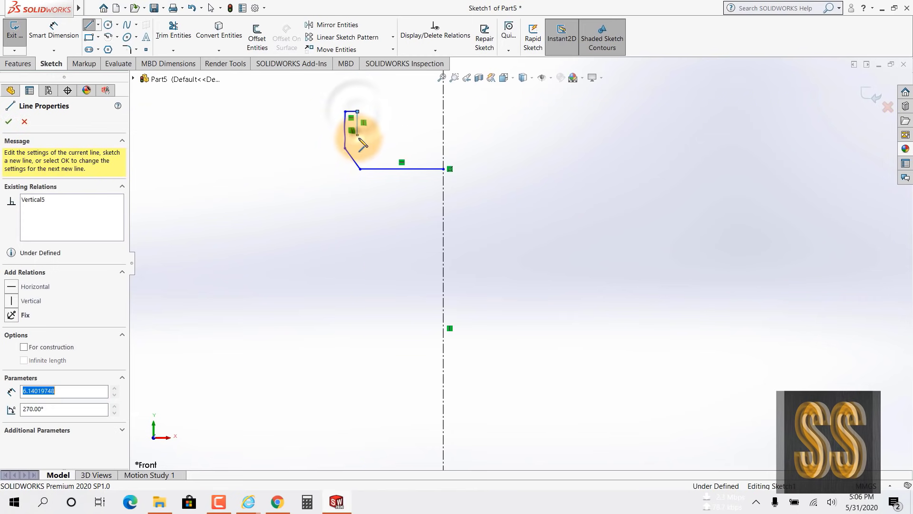
click(366, 153)
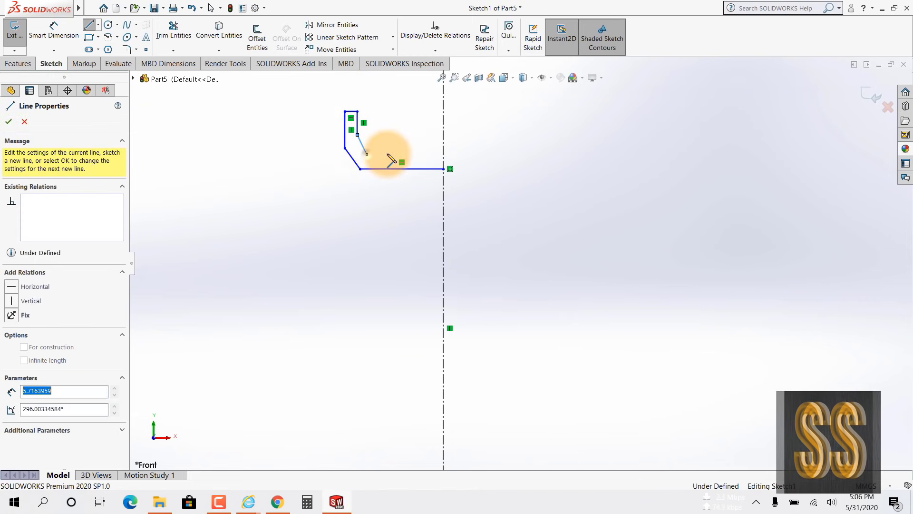
click(443, 154)
scroll(437, 150, up, 2)
key(Escape)
key(z)
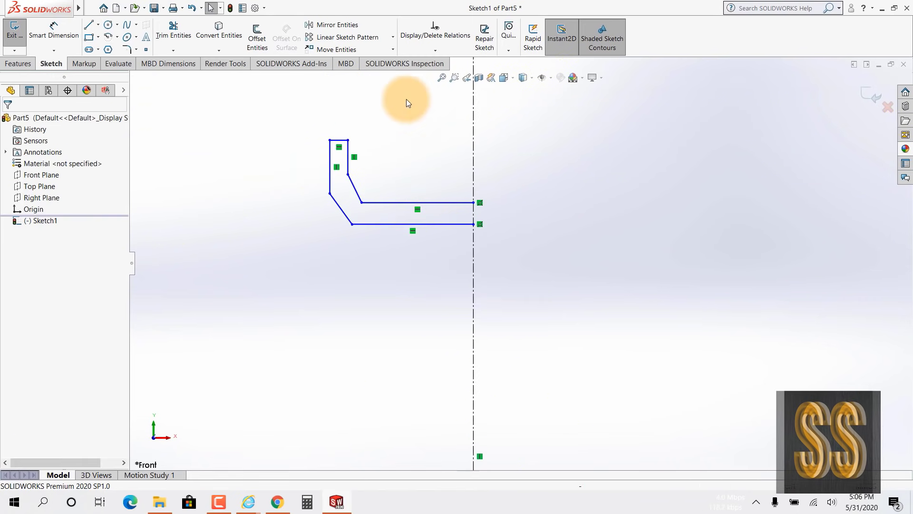
Mirror the half-profile lines about the vertical centerline to close the symmetric outline
drag(404, 98, 265, 262)
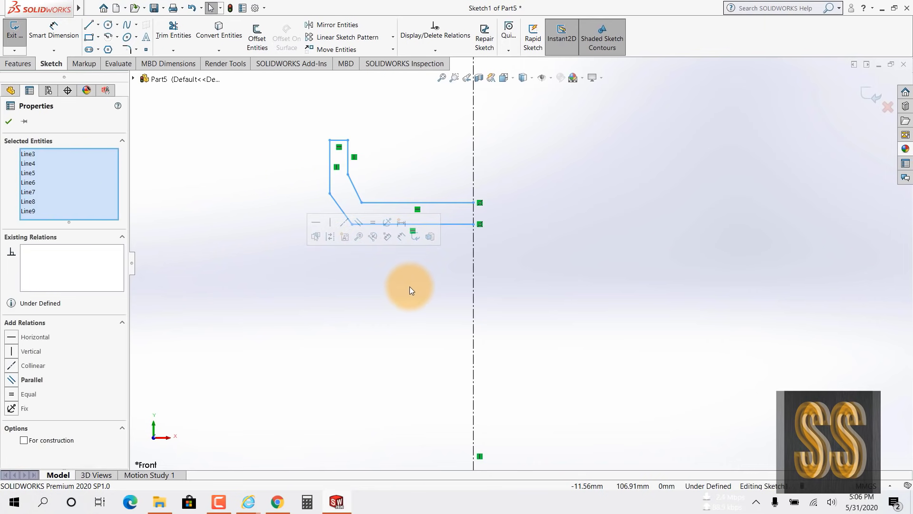
click(335, 27)
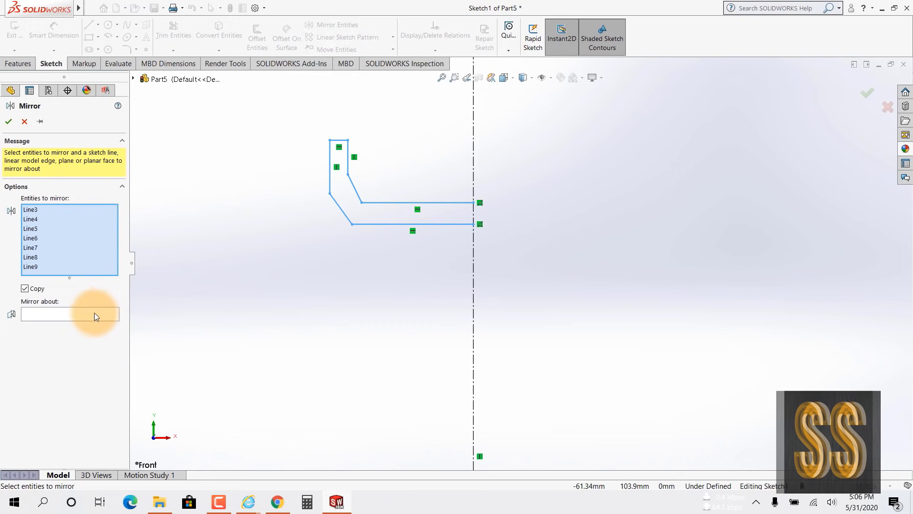
click(94, 313)
click(472, 285)
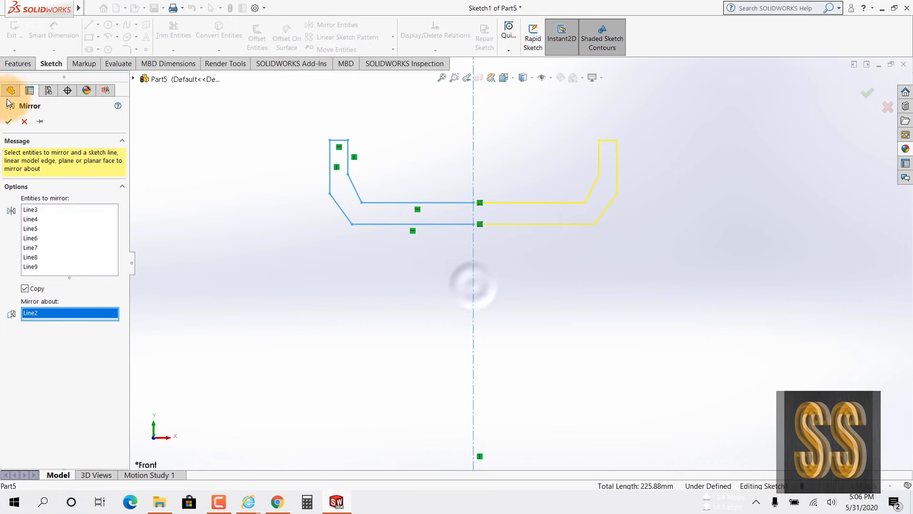
click(9, 121)
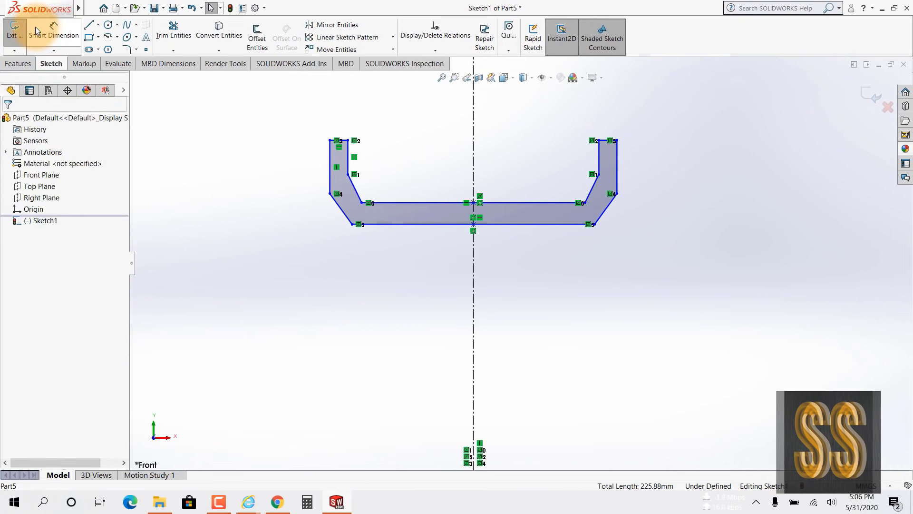
click(35, 27)
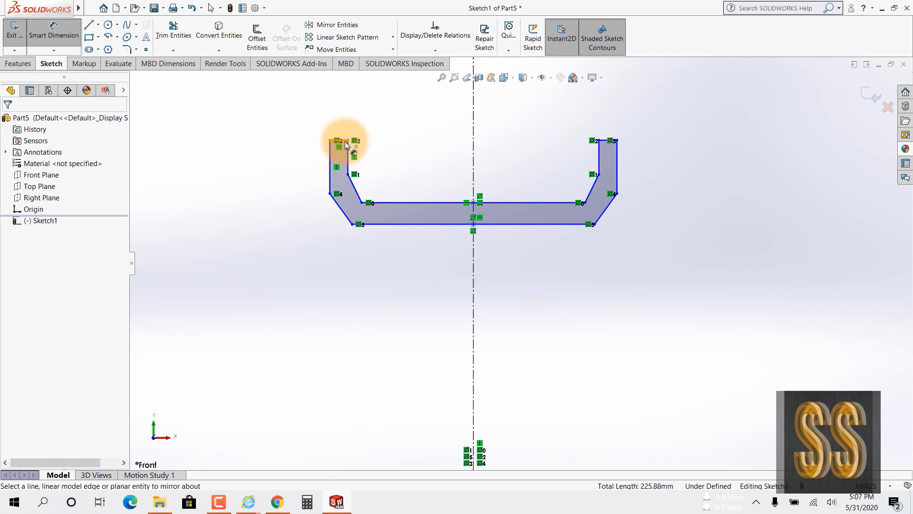
Dimension the left wall width and the base thickness to 5 mm each
scroll(346, 145, down, 3)
click(359, 157)
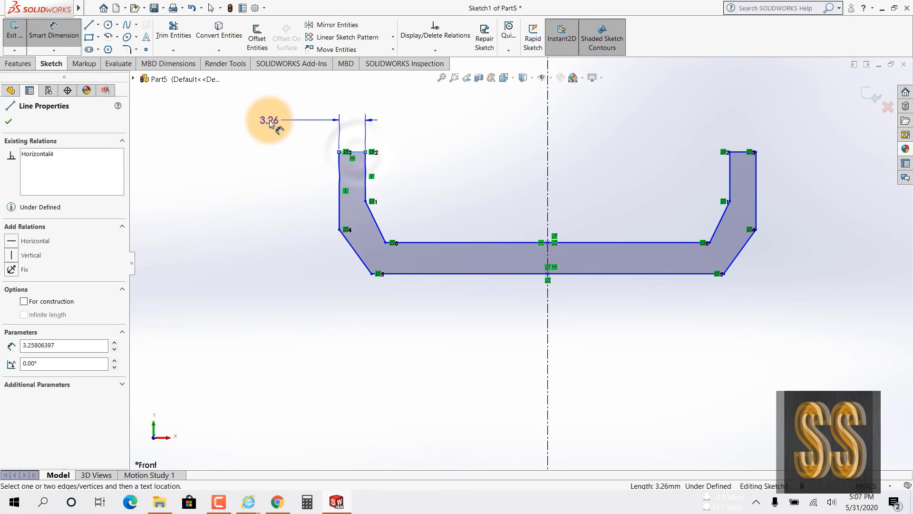
click(270, 121)
text(5)
key(Return)
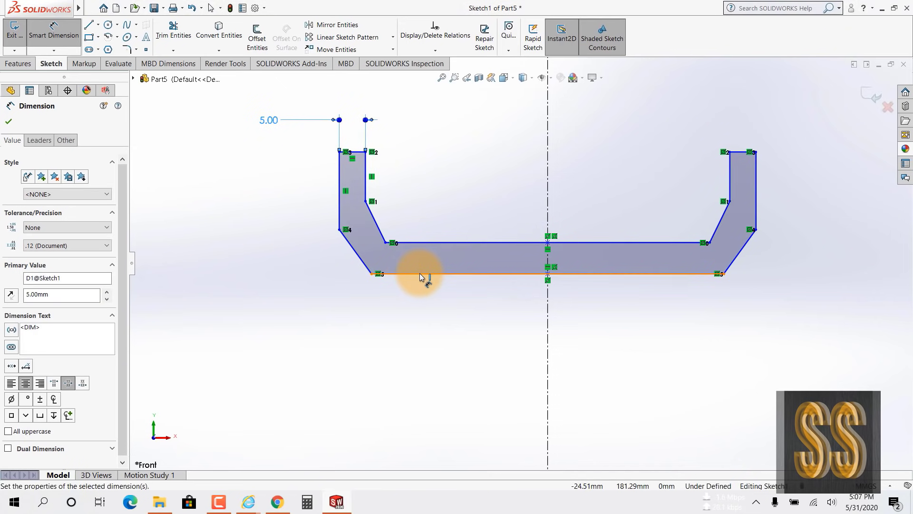
click(418, 243)
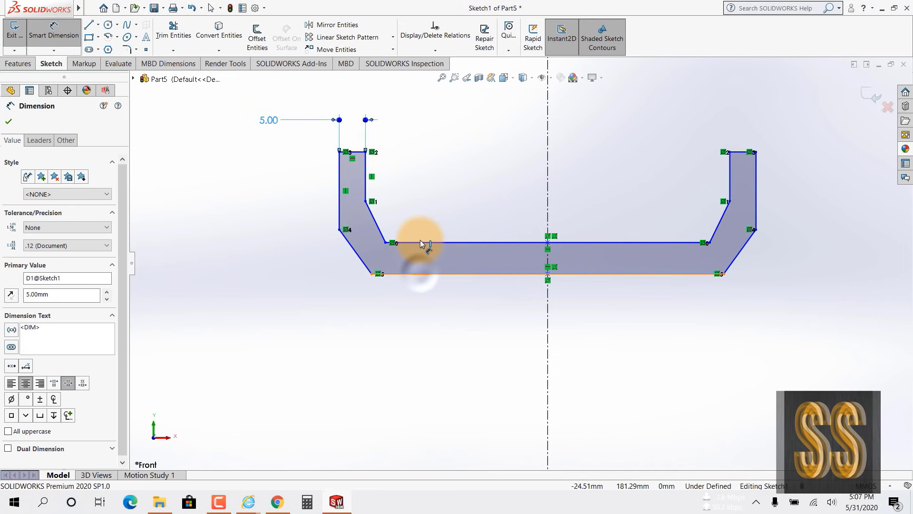
click(444, 301)
text(5)
key(Return)
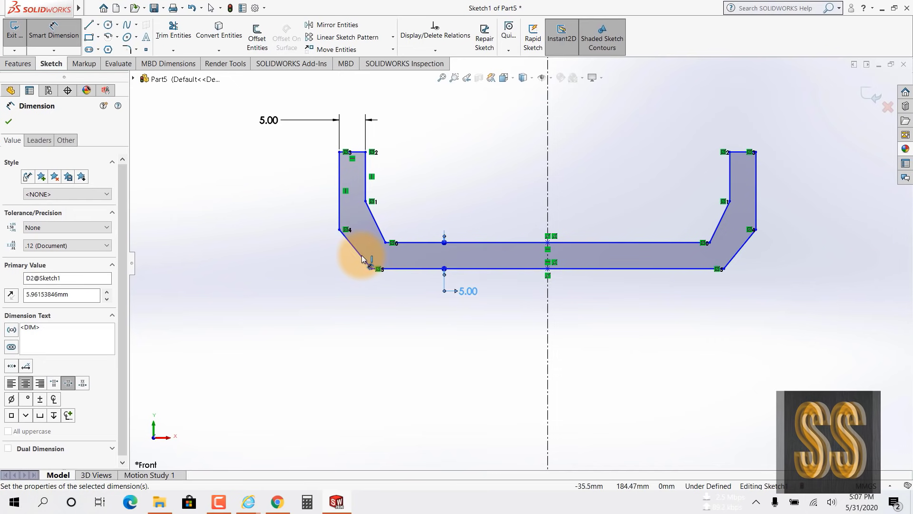
Make the outer and inner left diagonal lines parallel
click(360, 253)
click(378, 230)
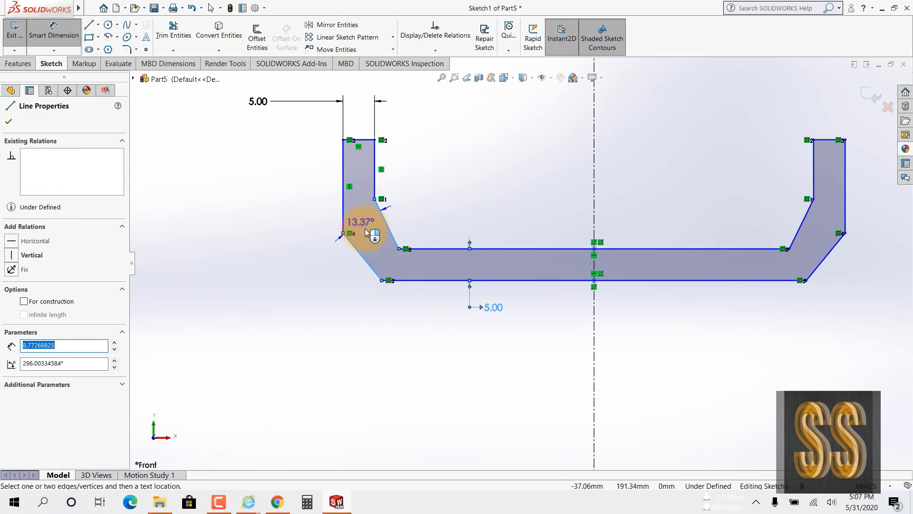
scroll(365, 228, down, 2)
click(369, 234)
key(Escape)
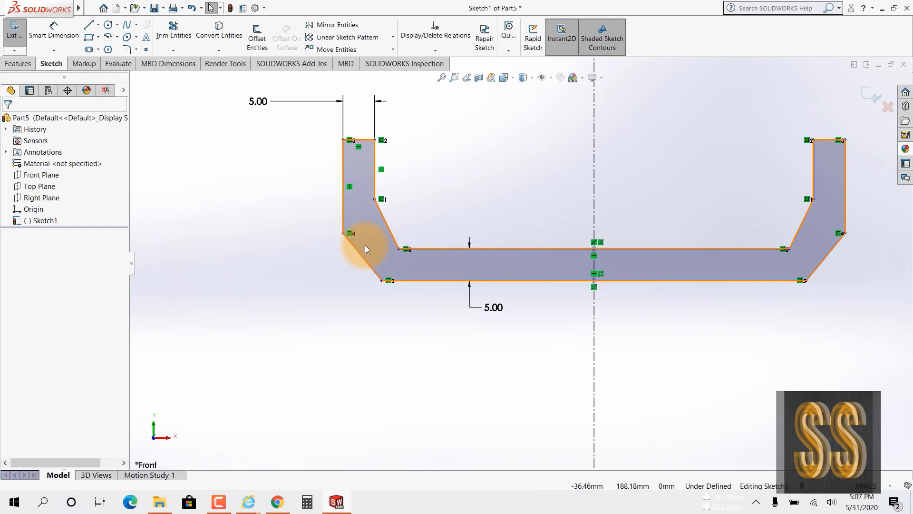
click(362, 256)
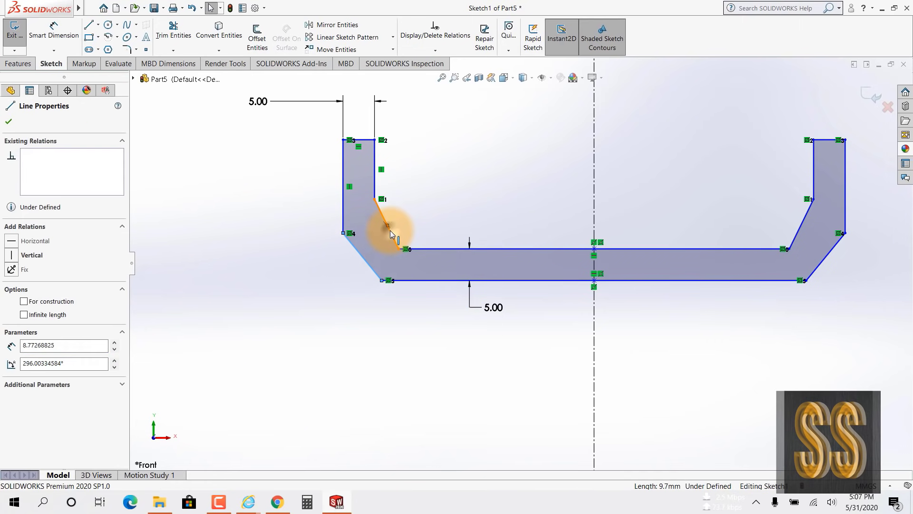
ctrl+click(390, 230)
click(475, 188)
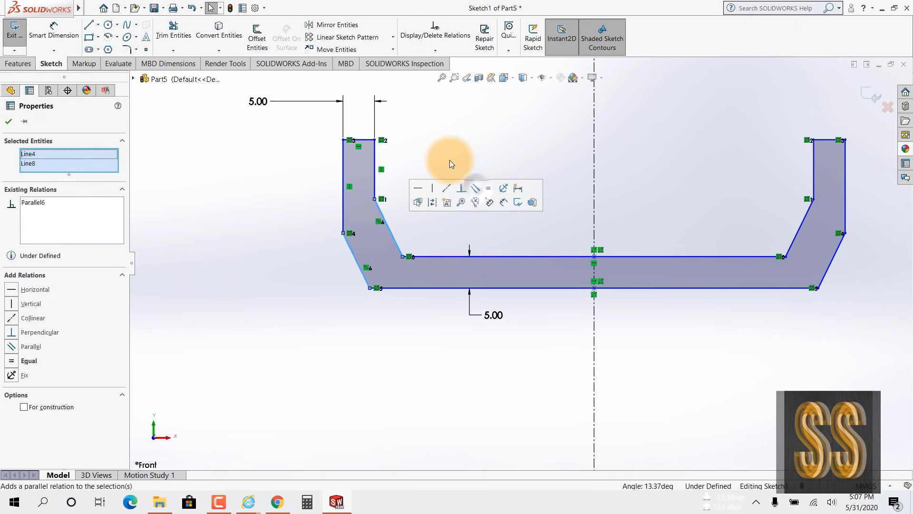
click(450, 160)
Set the distance between the left diagonals to 5 mm
click(53, 31)
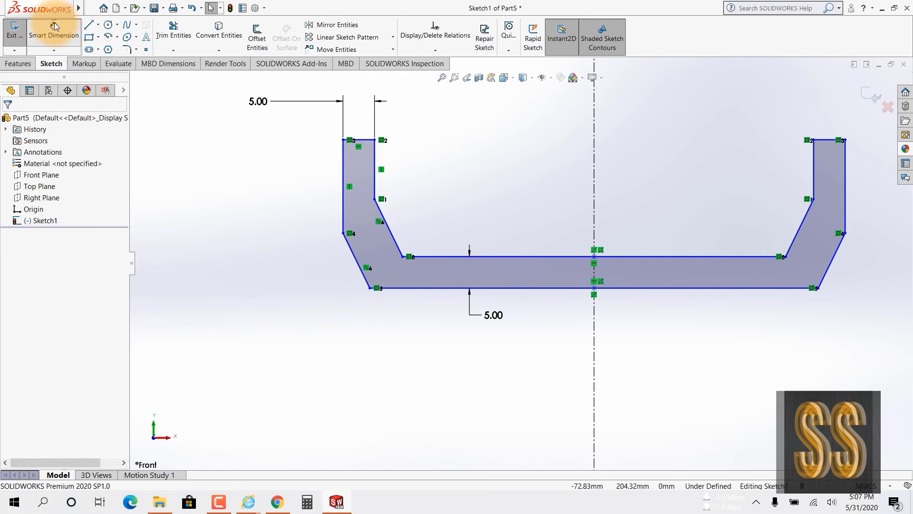
click(395, 240)
click(361, 270)
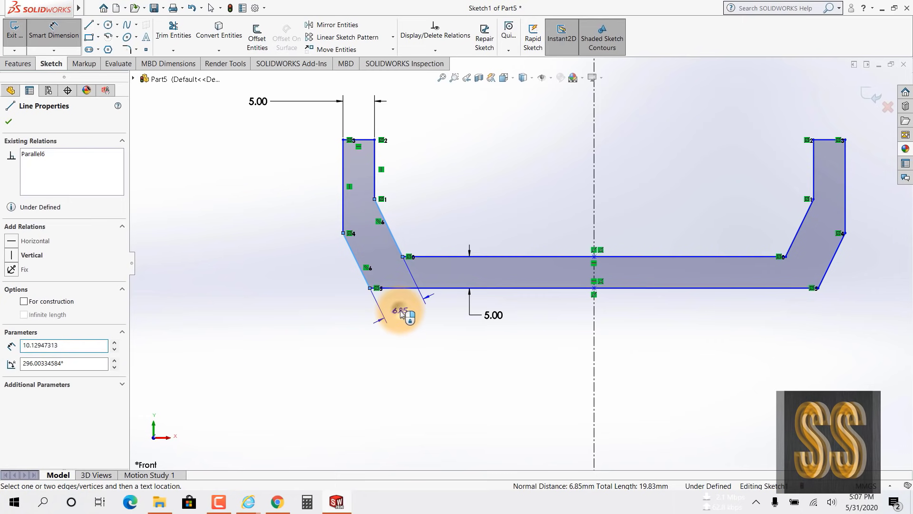
click(400, 310)
text(5)
key(Return)
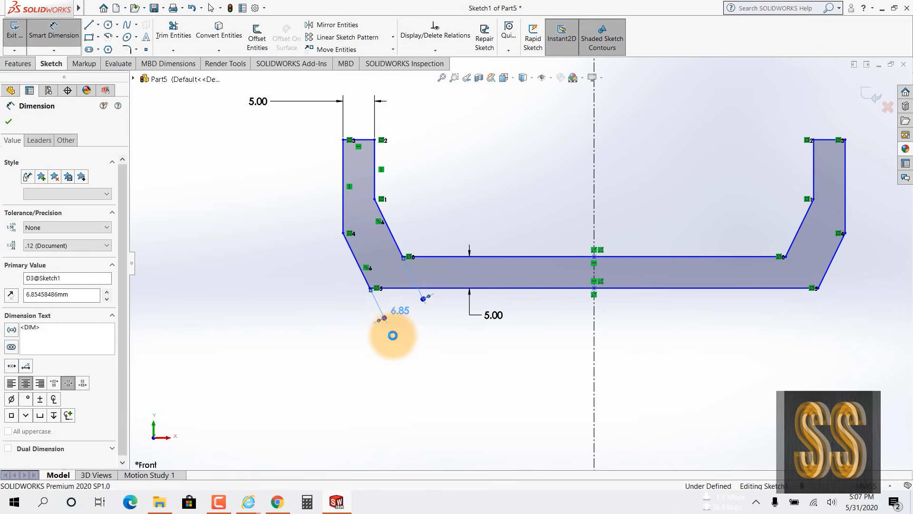
click(455, 353)
Dimension the profile height from bottom line to wall top as 20 mm
scroll(513, 266, down, 5)
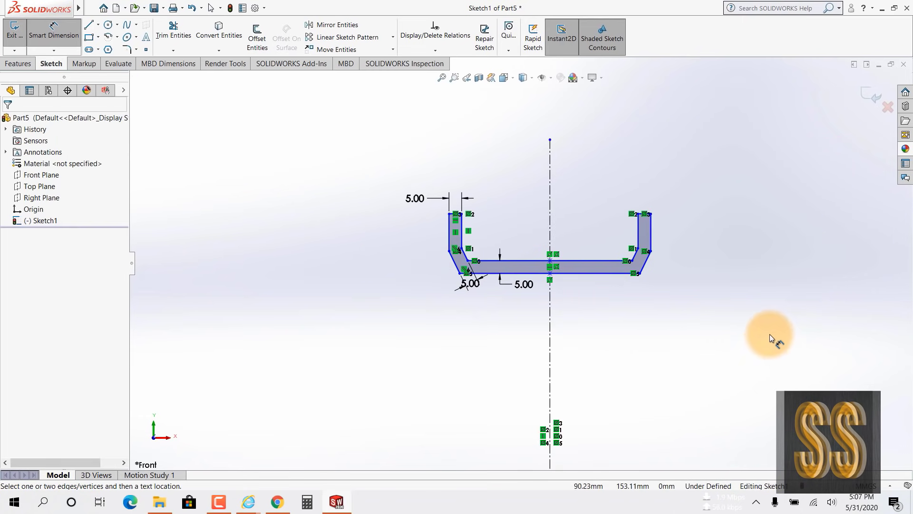
scroll(770, 334, up, 1)
scroll(487, 259, down, 1)
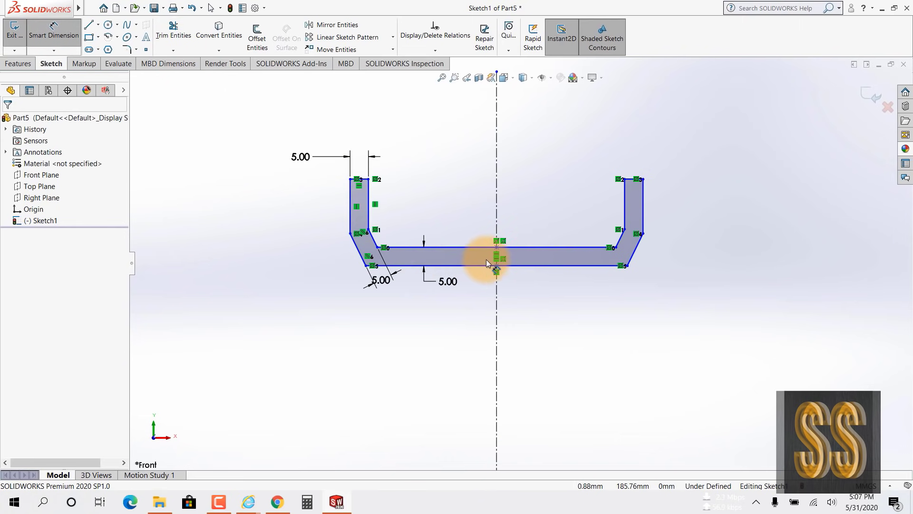
click(454, 266)
click(360, 179)
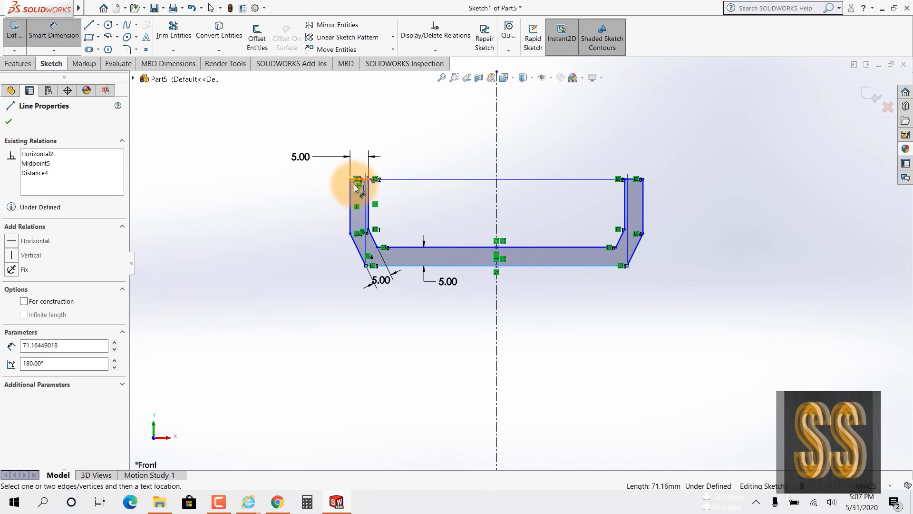
click(311, 227)
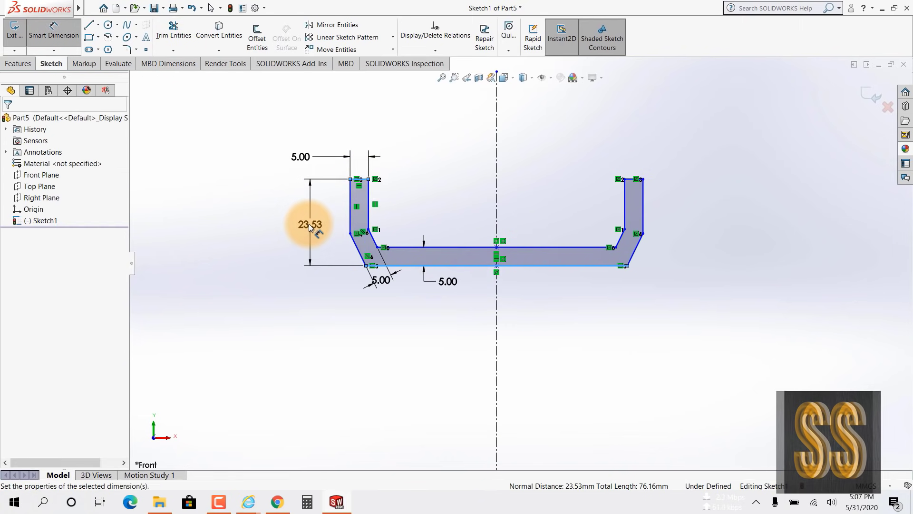
text(20)
key(Return)
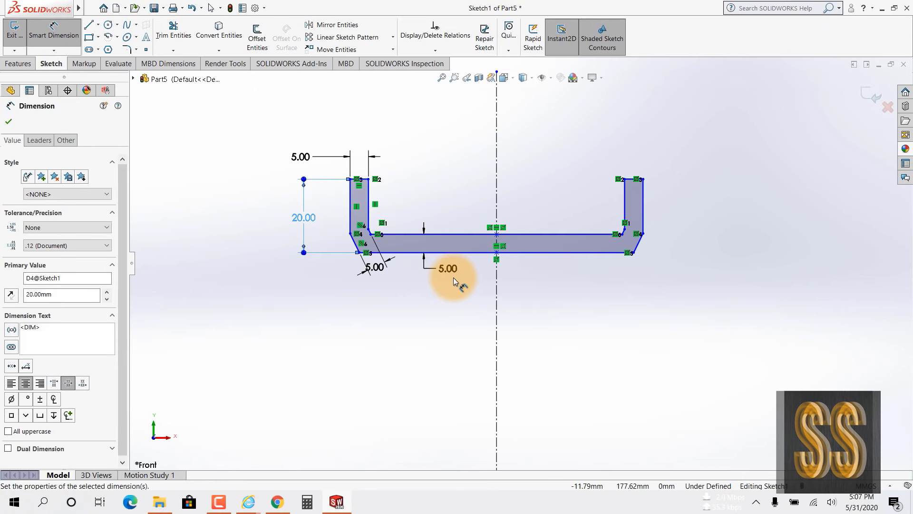
scroll(441, 237, down, 2)
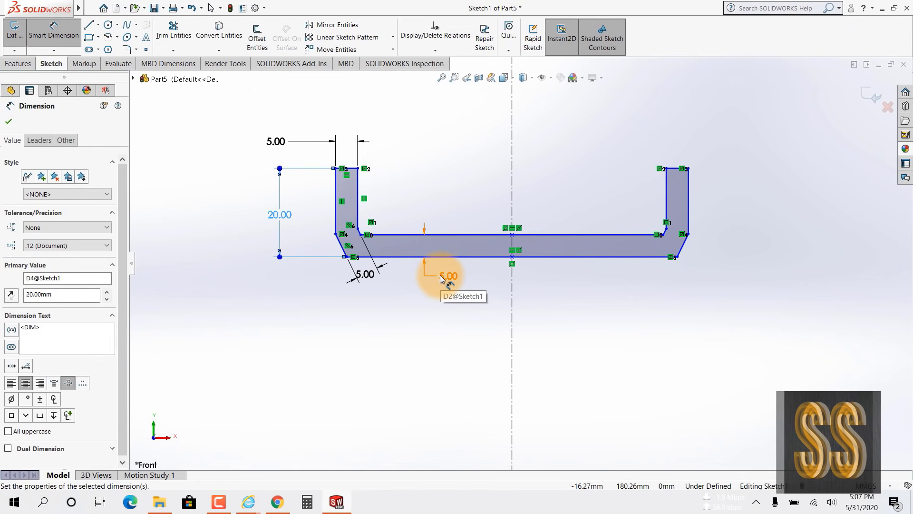
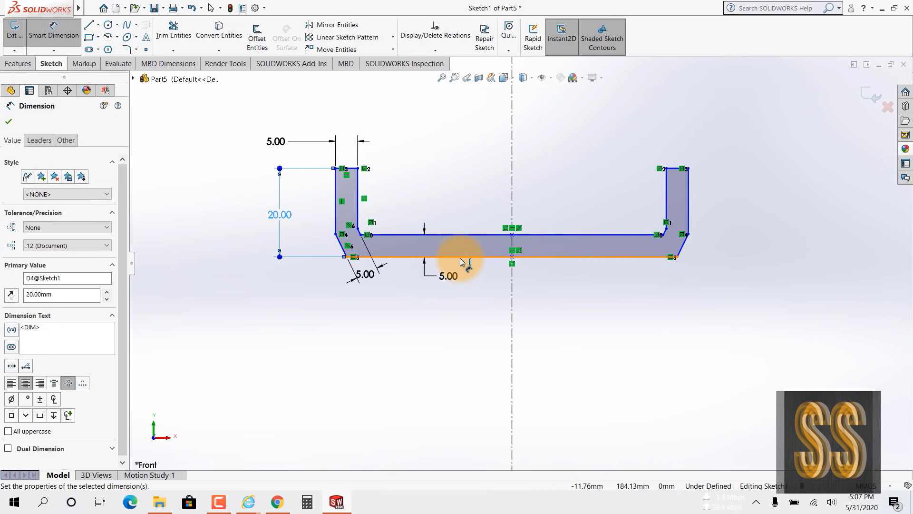
Dimension the profile's corner 30 mm and inner wall 35 mm from the centreline
click(347, 257)
click(512, 257)
click(415, 343)
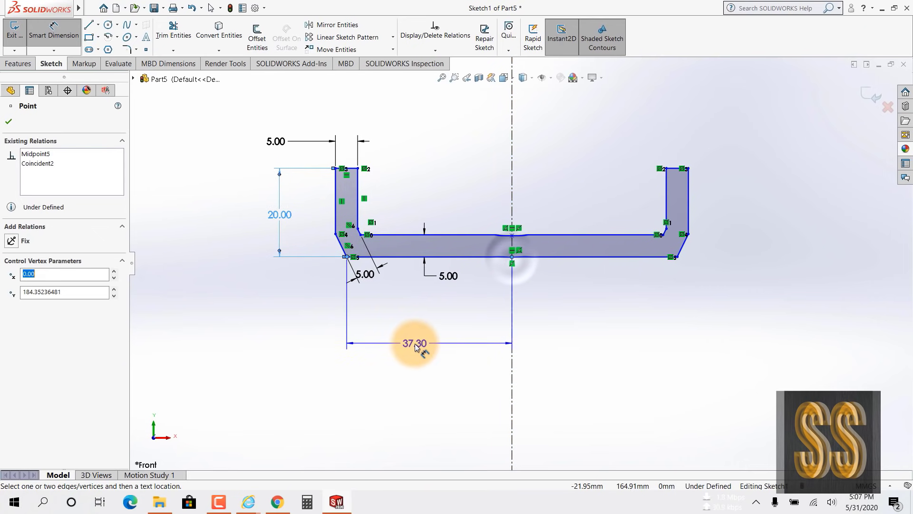
text(30)
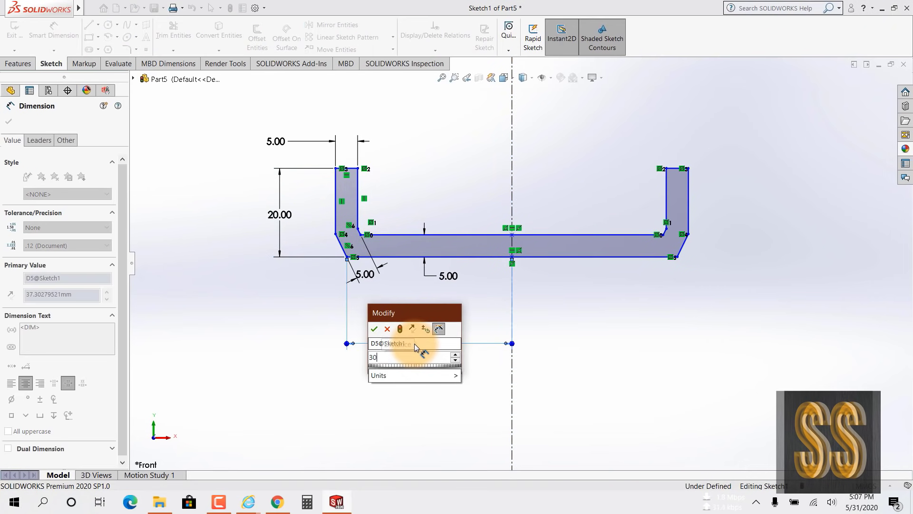
key(Return)
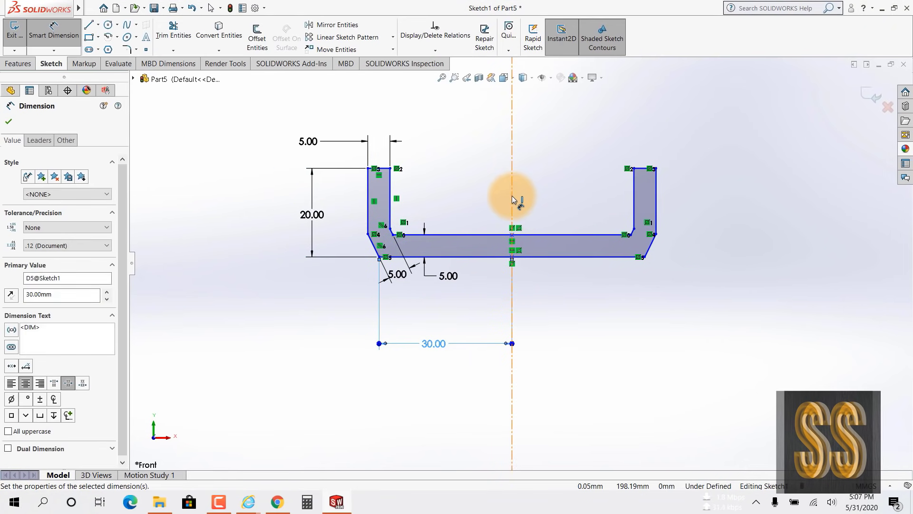
click(513, 199)
click(390, 187)
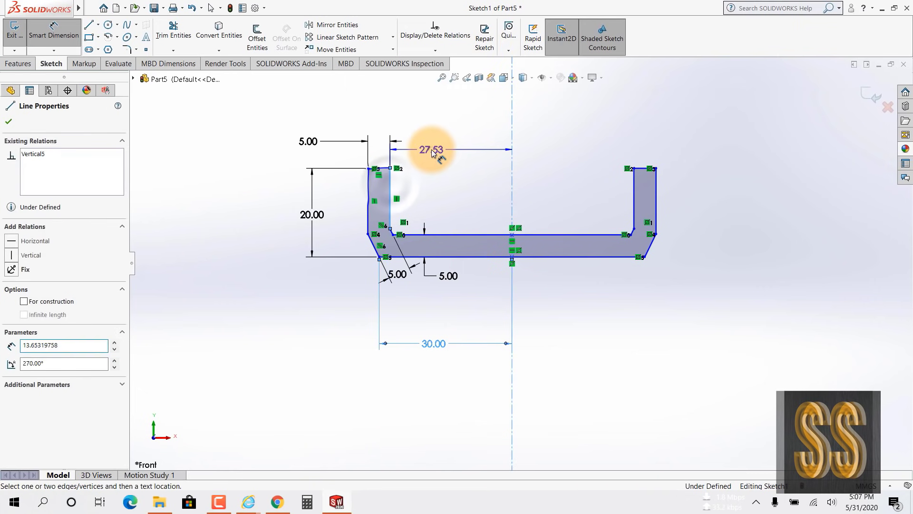
click(432, 151)
text(35)
key(Return)
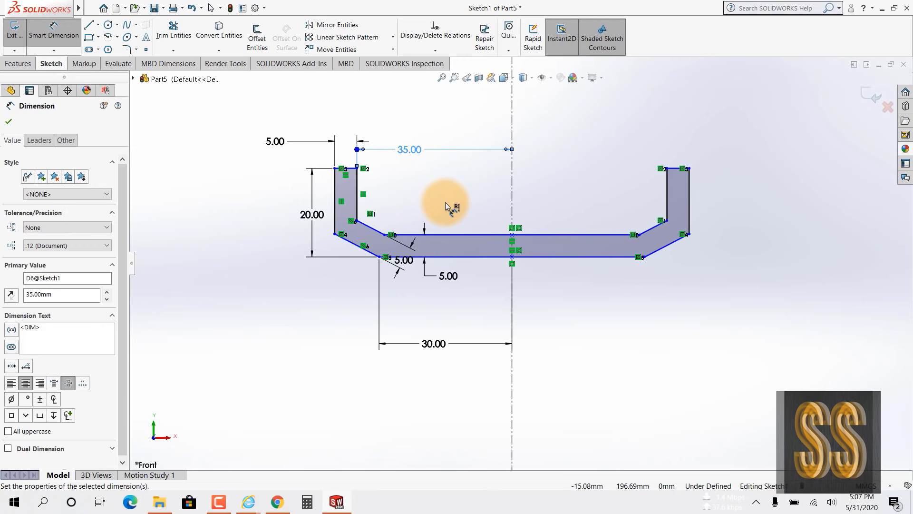
Set the bend angle between the bottom and slanted lines to 135°
click(427, 261)
click(364, 247)
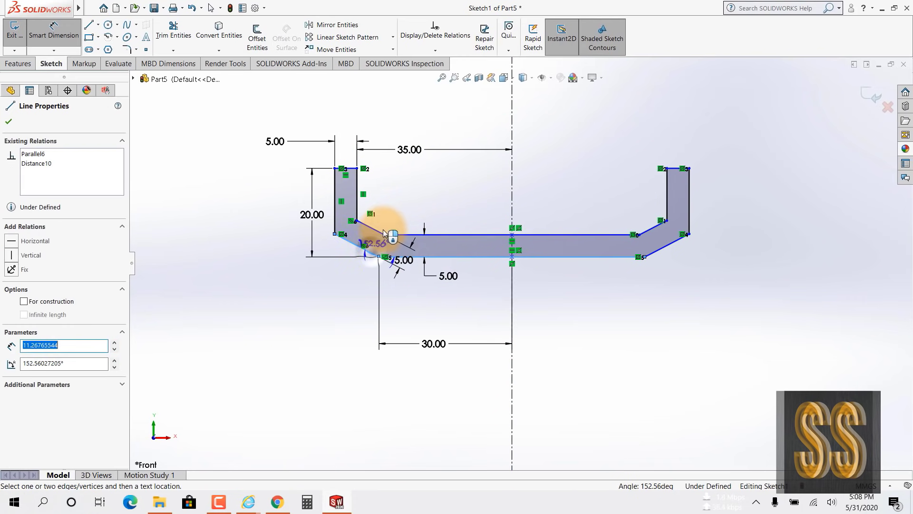
click(393, 217)
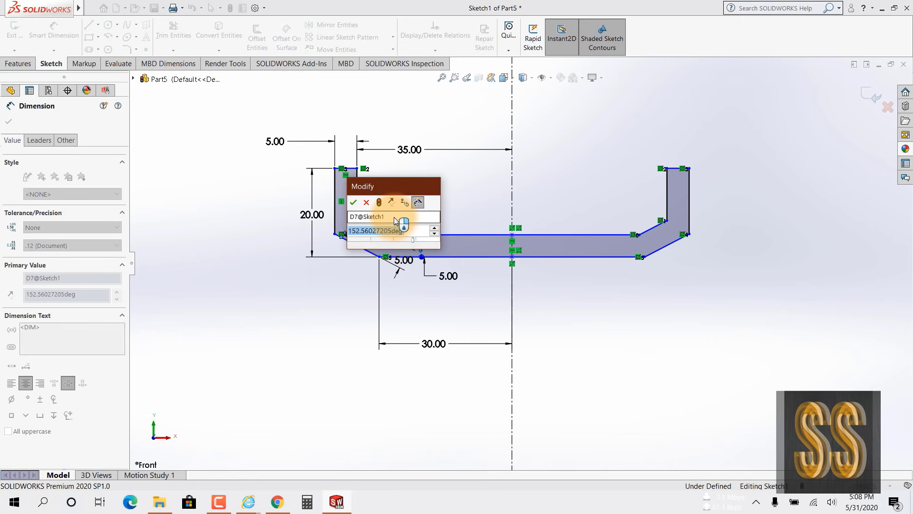
text(135)
key(Return)
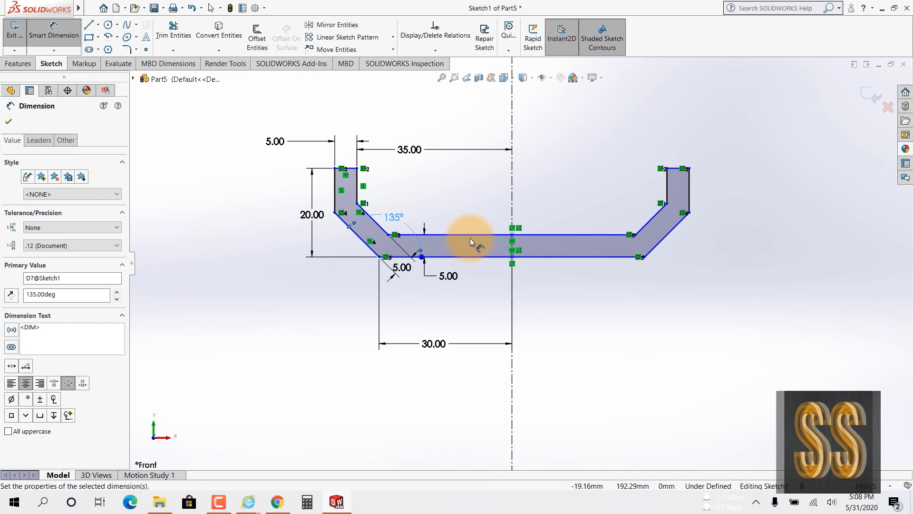
click(467, 203)
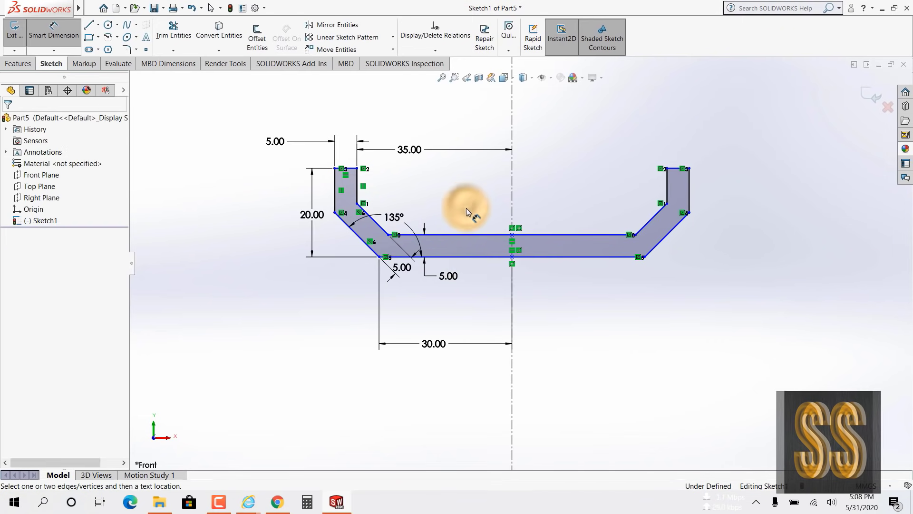
Dimension the profile's bottom line 150 mm from the revolve axis
click(445, 262)
scroll(459, 266, up, 3)
scroll(466, 323, up, 2)
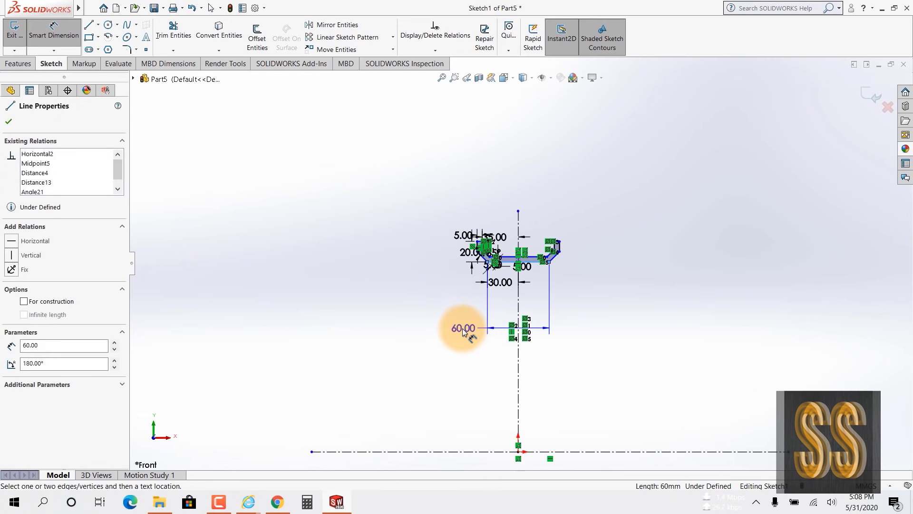
click(488, 394)
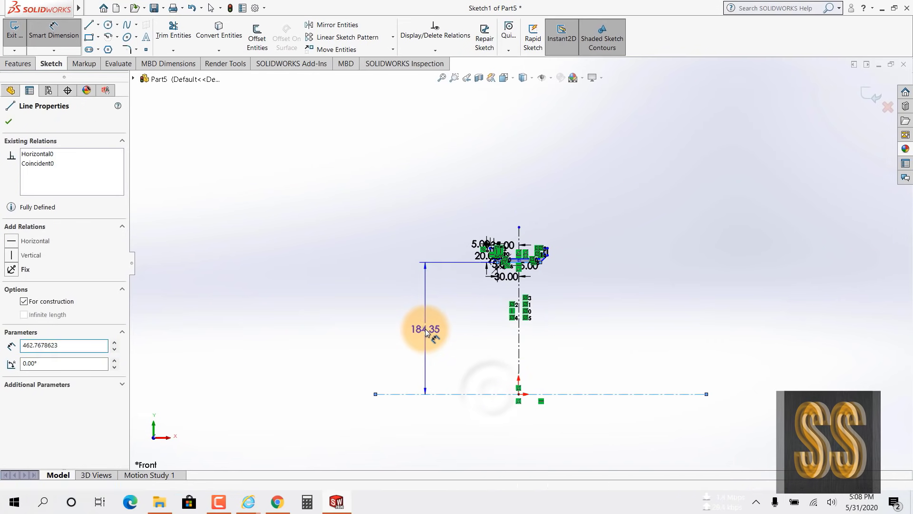
click(425, 328)
text(150)
key(Return)
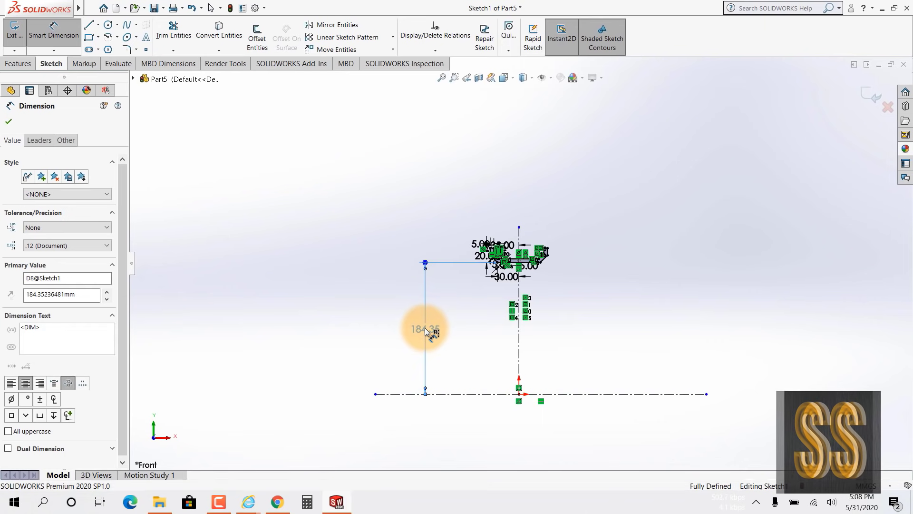
scroll(606, 329, down, 2)
scroll(542, 281, down, 3)
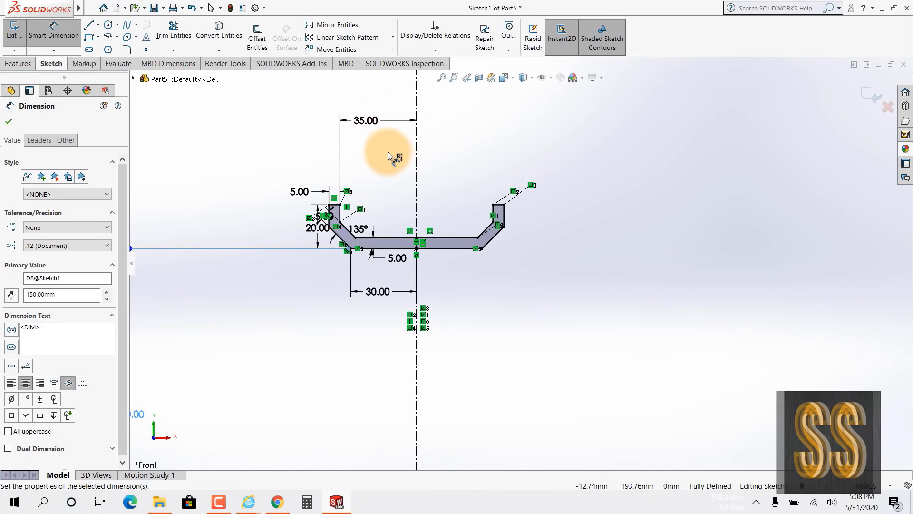
Exit the sketch and revolve the channel profile 360° about the horizontal centreline as Revolve1
click(16, 37)
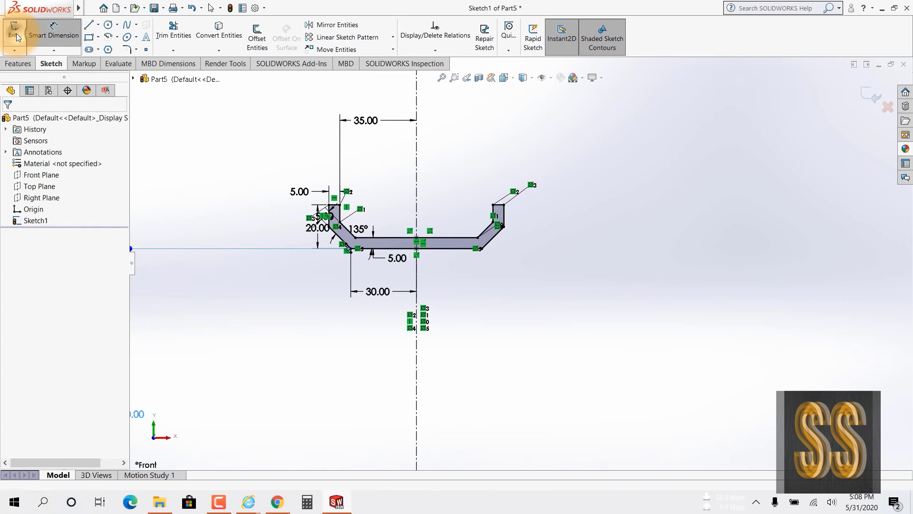
key(f)
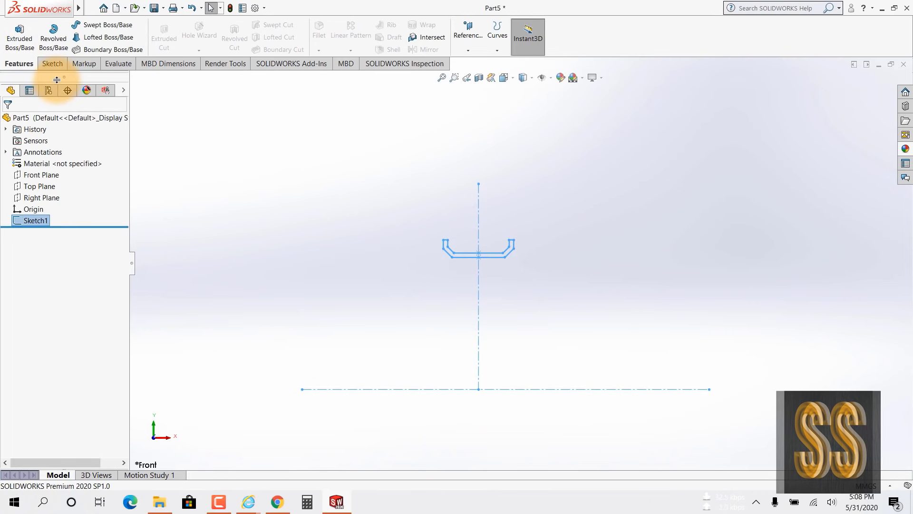
click(50, 38)
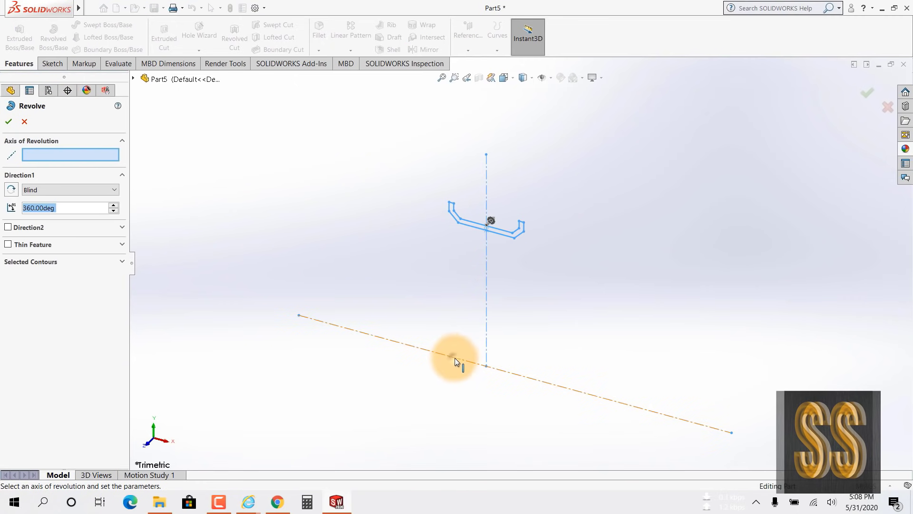
click(455, 357)
key(Return)
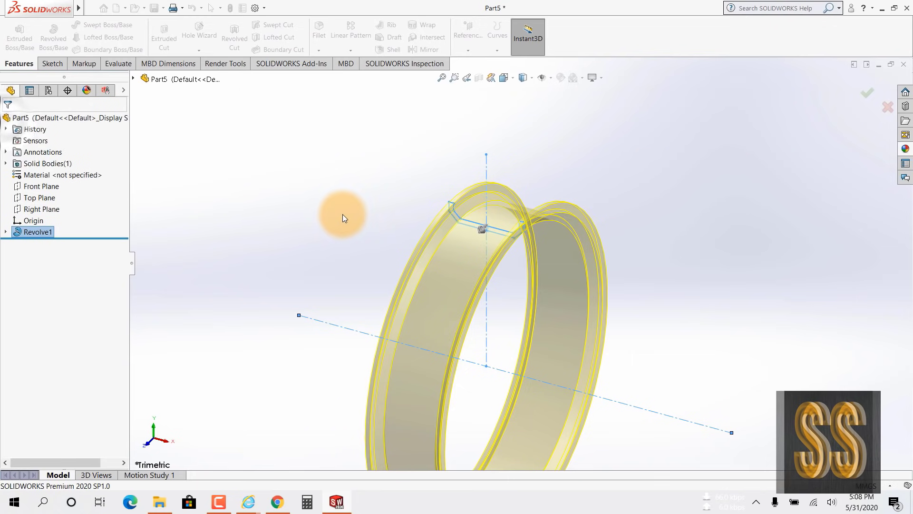
mouse_move(342, 214)
middle_down()
mouse_move(304, 198)
mouse_move(377, 204)
mouse_move(366, 184)
middle_up()
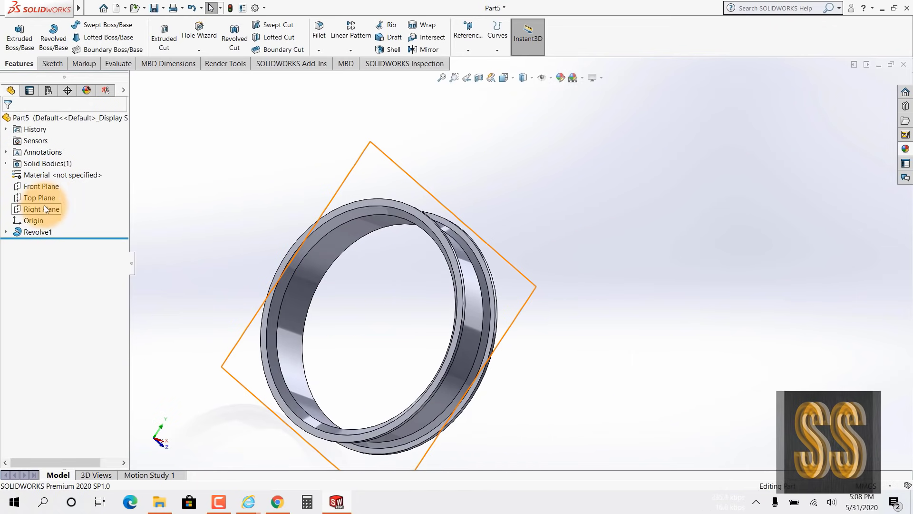
Start a face-on sketch on the Right Plane with a circle centred on the origin
click(41, 209)
click(99, 198)
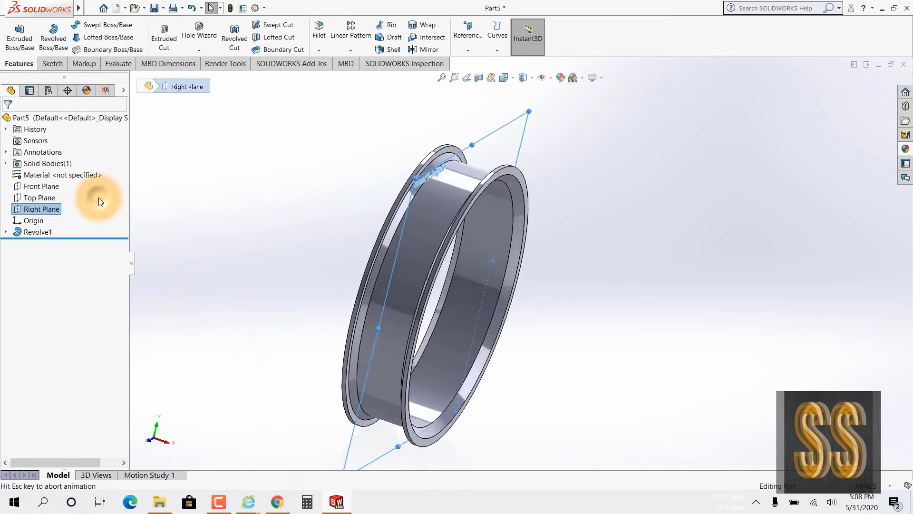
click(40, 211)
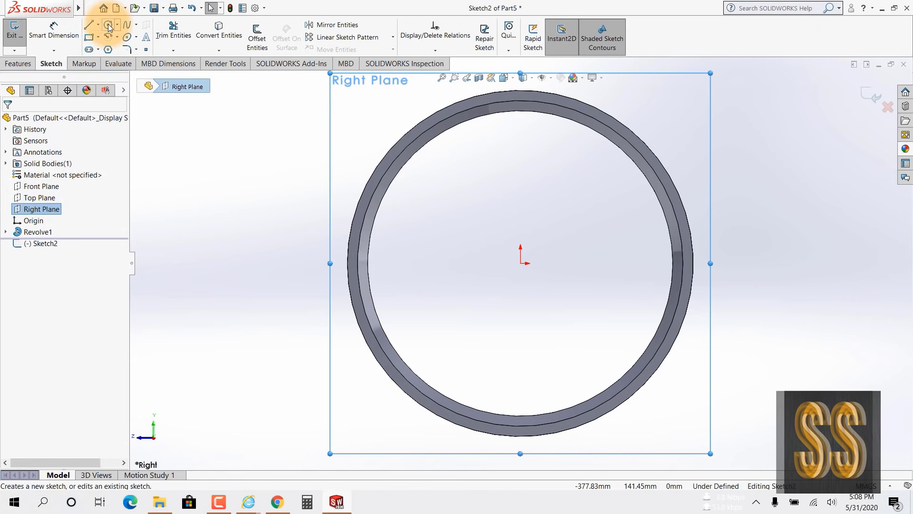
click(109, 25)
click(520, 263)
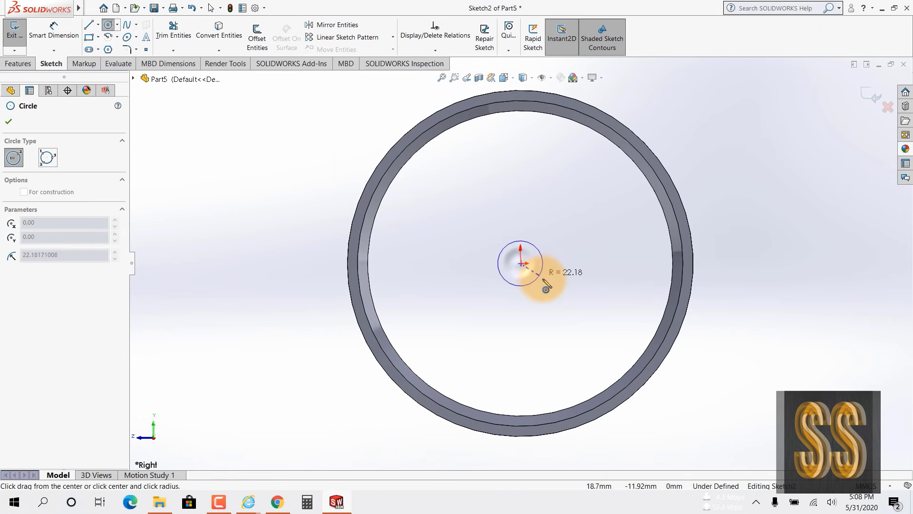
click(551, 295)
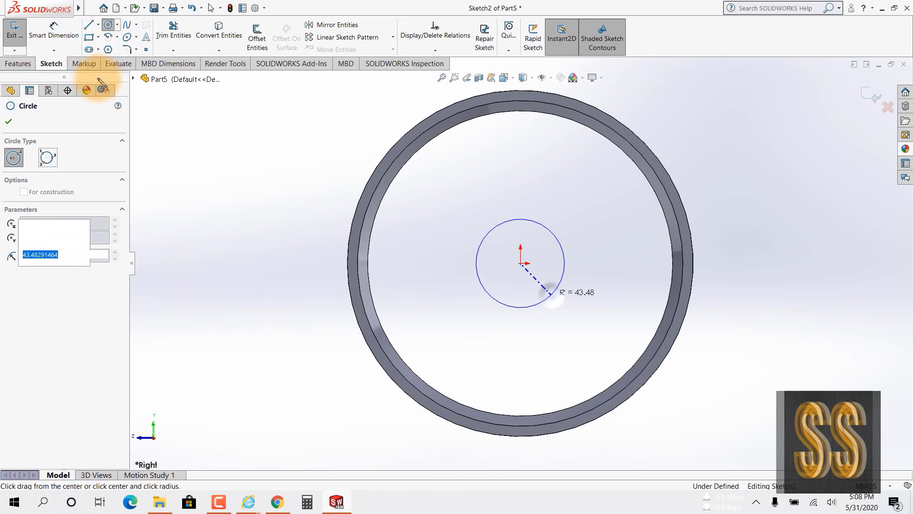
Dimension the circle's diameter to 75 mm and exit the sketch
click(75, 38)
click(557, 237)
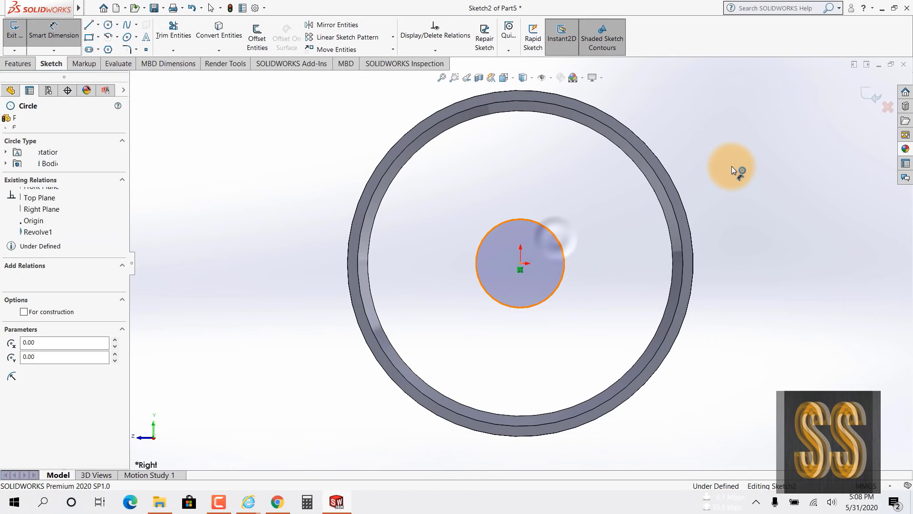
click(731, 167)
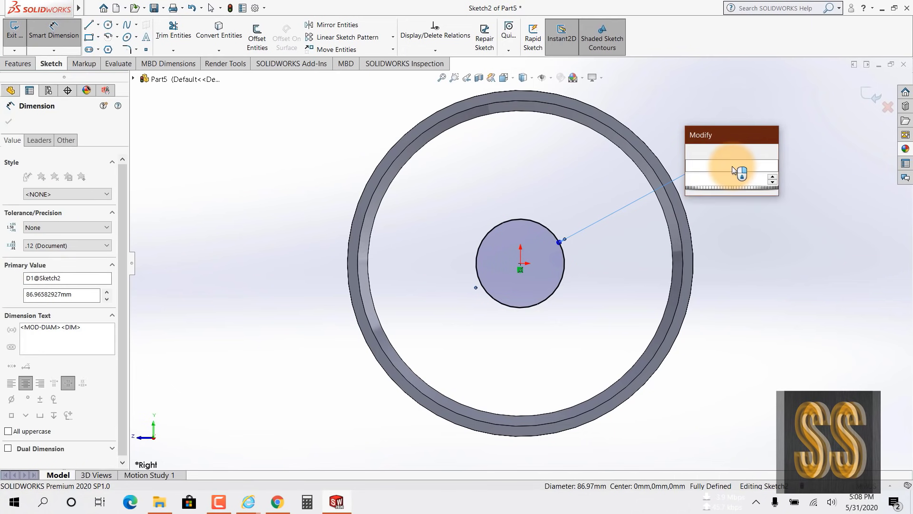
text(50)
key(Return)
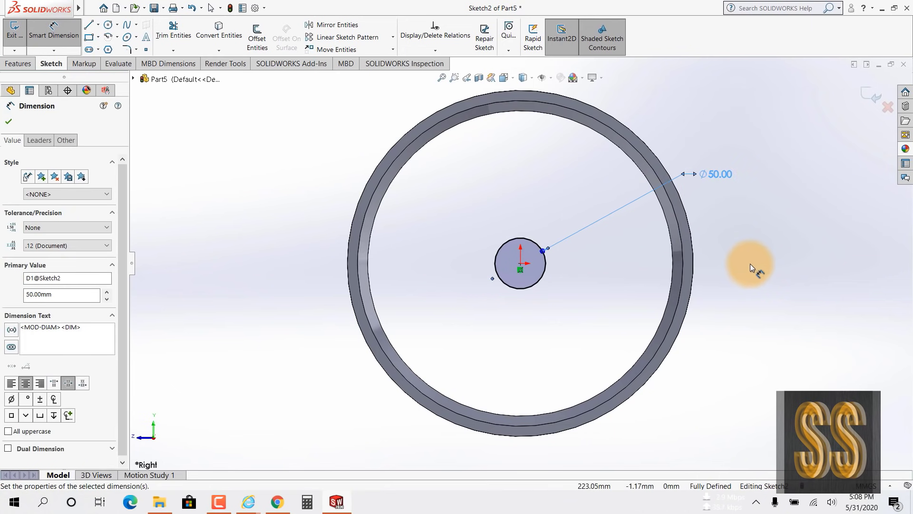
double_click(718, 176)
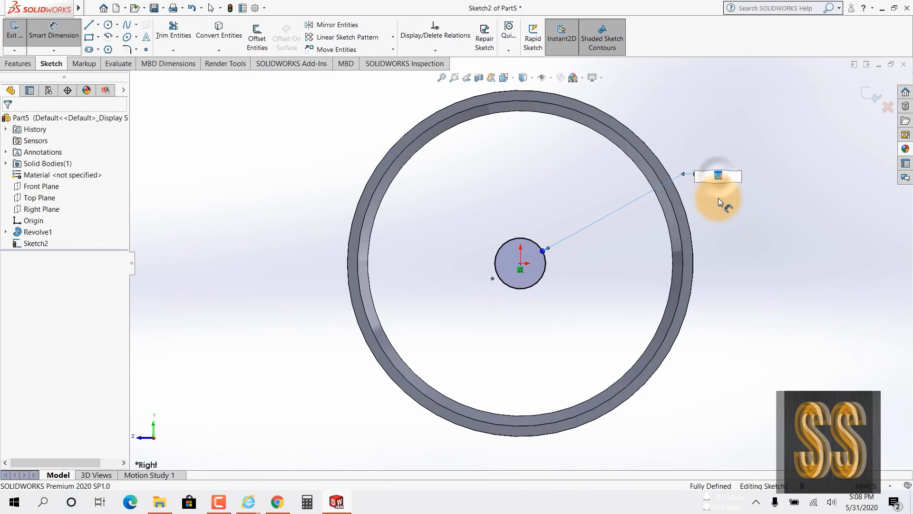
text(75)
key(Return)
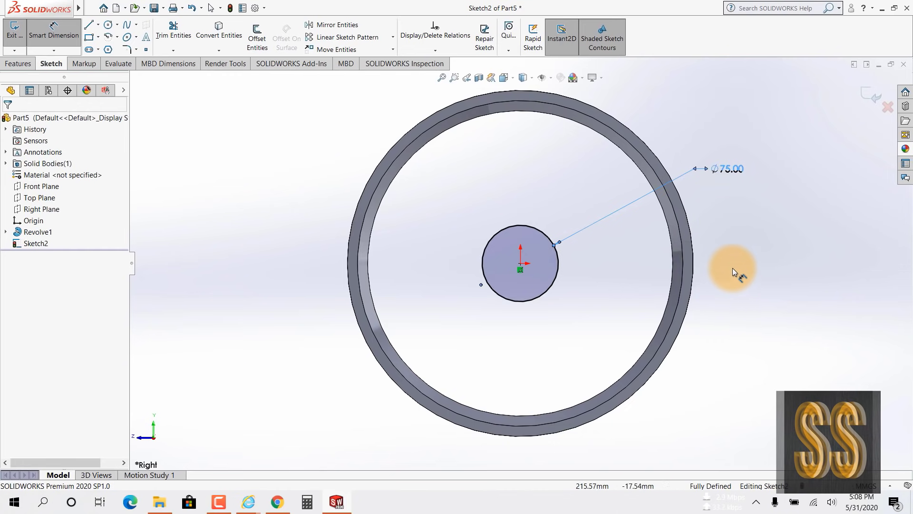
click(729, 261)
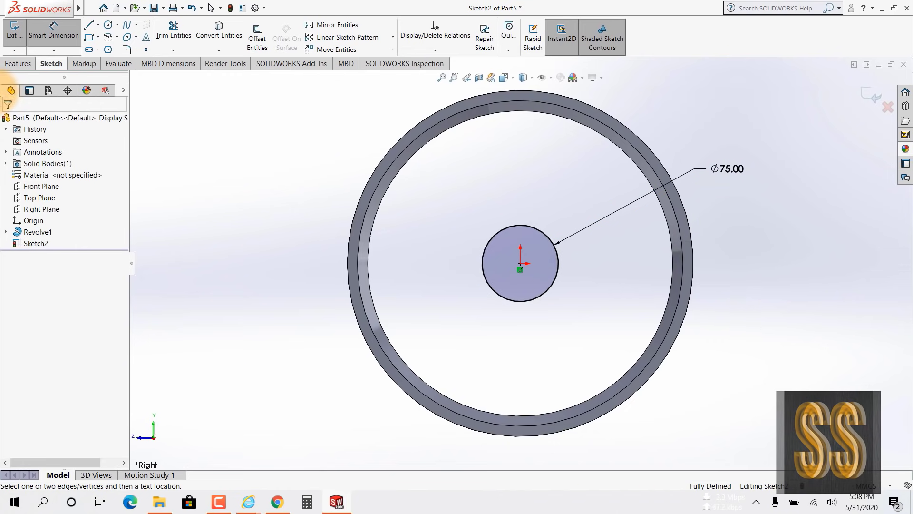
click(12, 38)
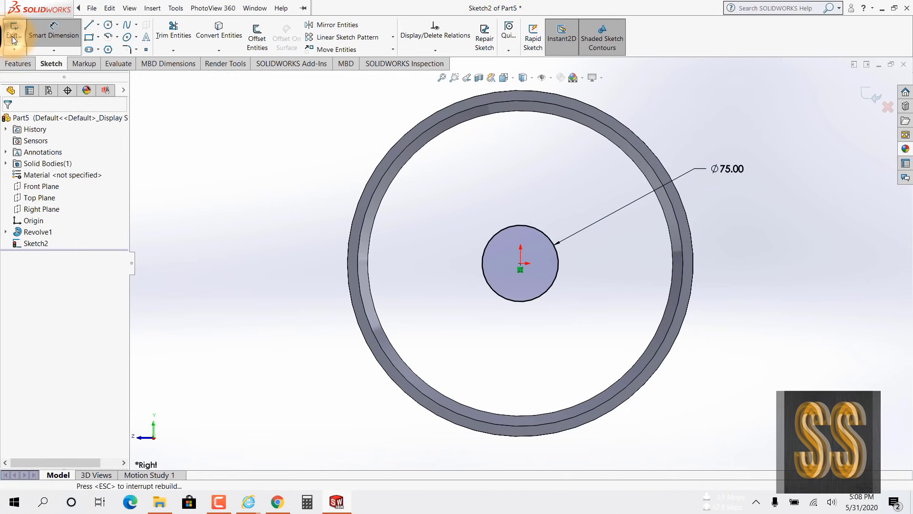
Extrude the 75 mm circle Mid Plane to 50 mm depth as hub Boss-Extrude1
click(24, 30)
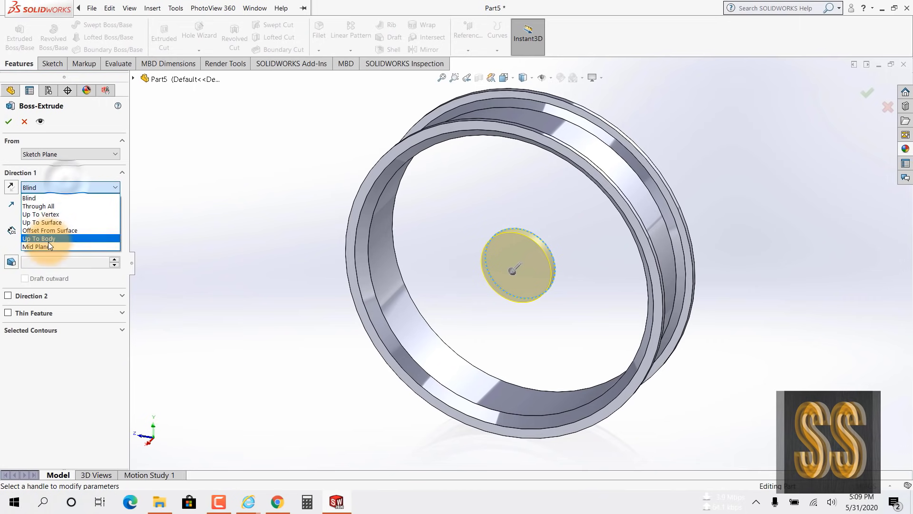
click(47, 247)
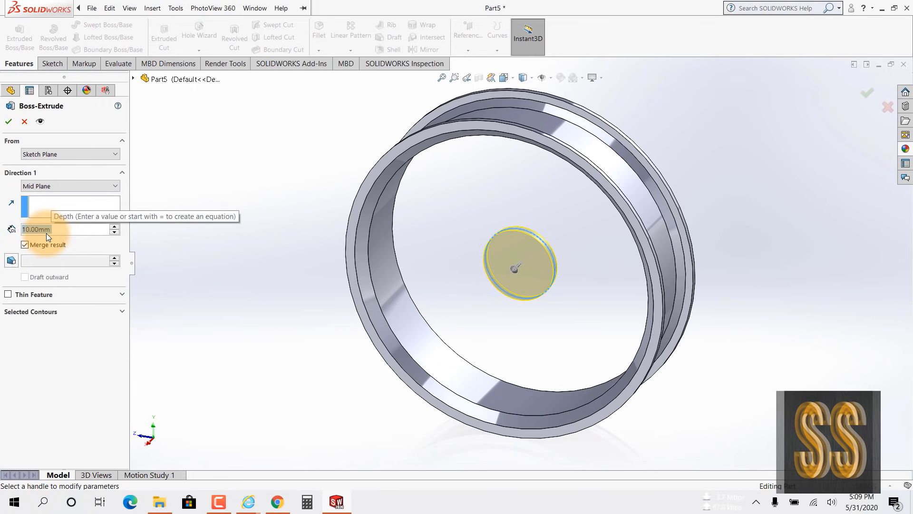
middle_drag(246, 307, 244, 452)
key(space)
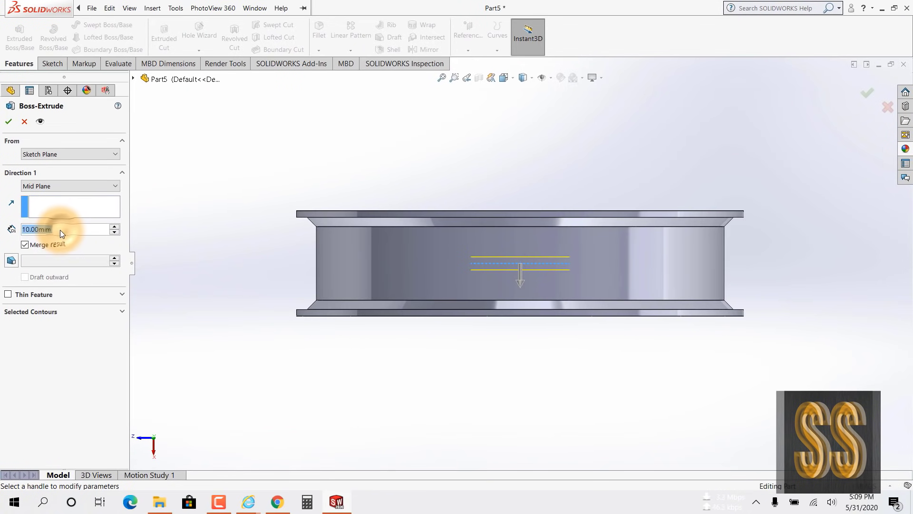
text(25)
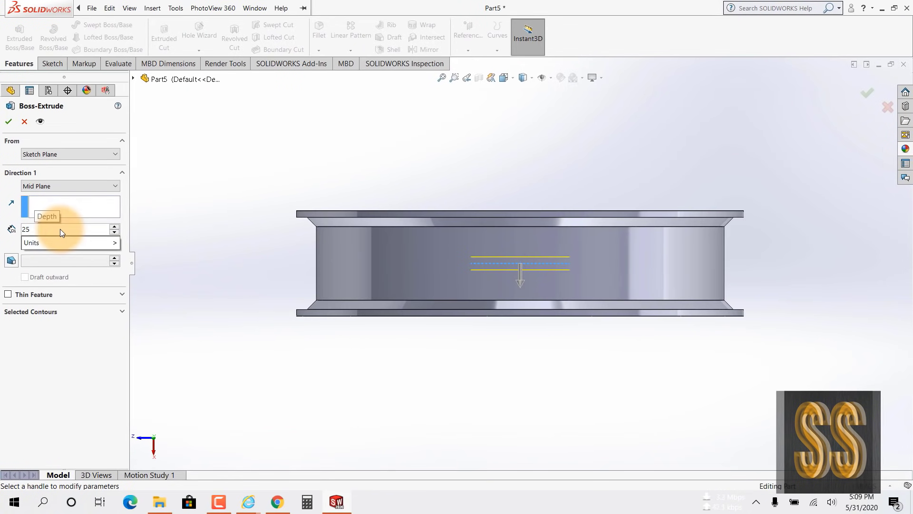
key(Return)
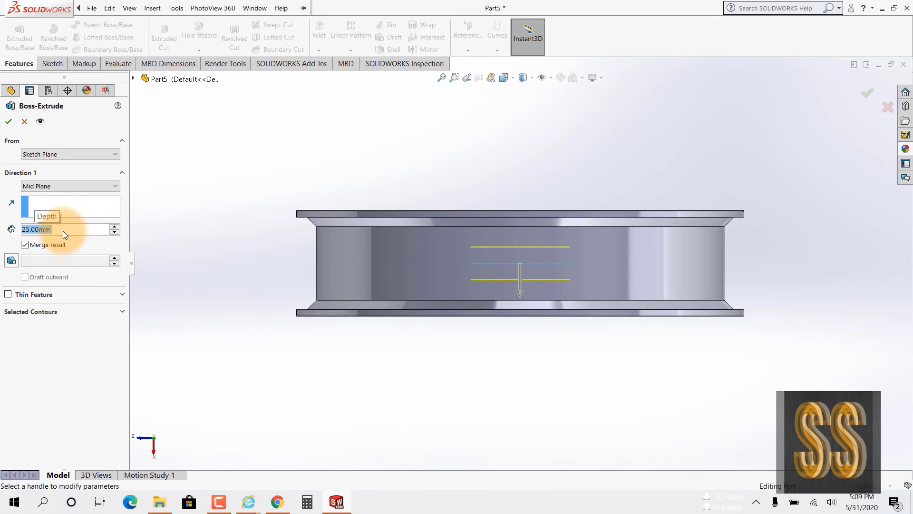
scroll(63, 230, up, 1)
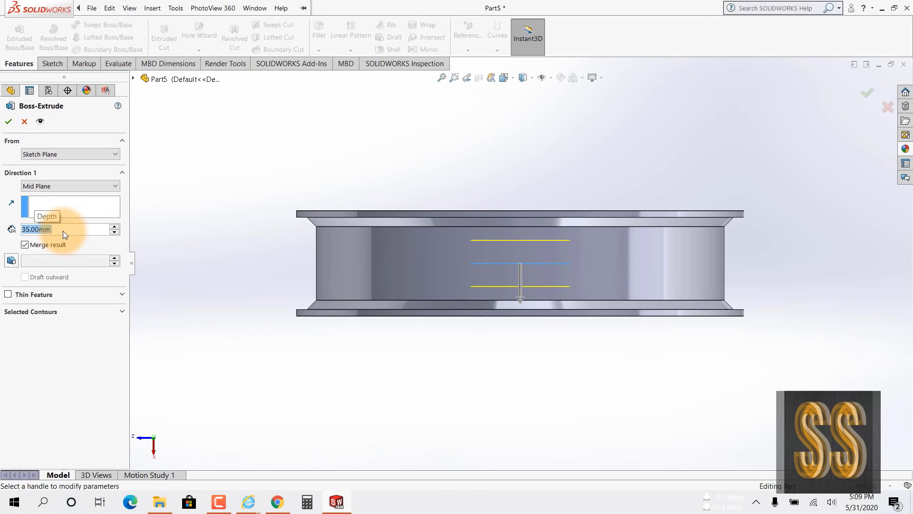
scroll(62, 230, up, 1)
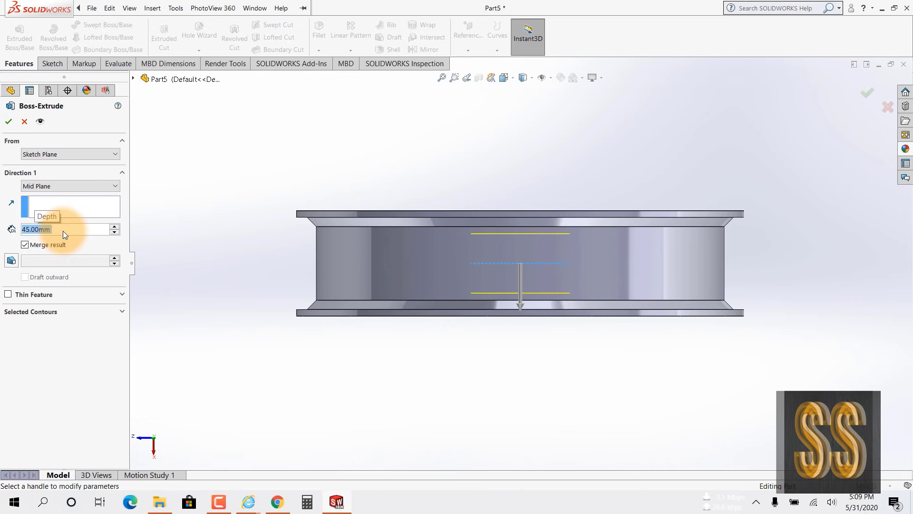
text(50)
key(Return)
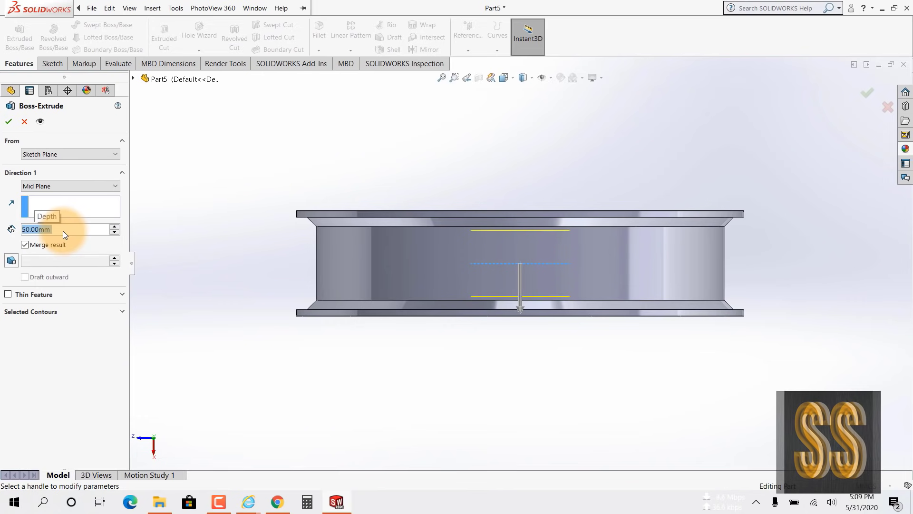
click(7, 121)
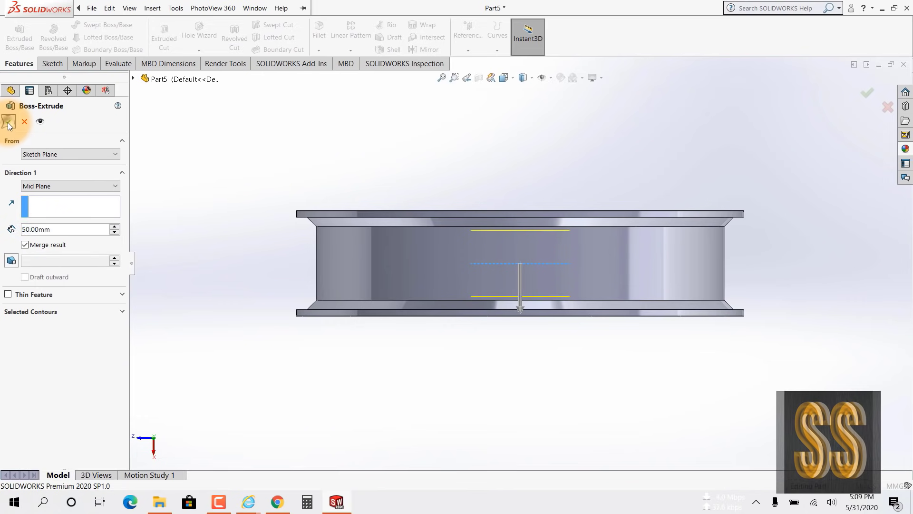
middle_drag(205, 359, 204, 171)
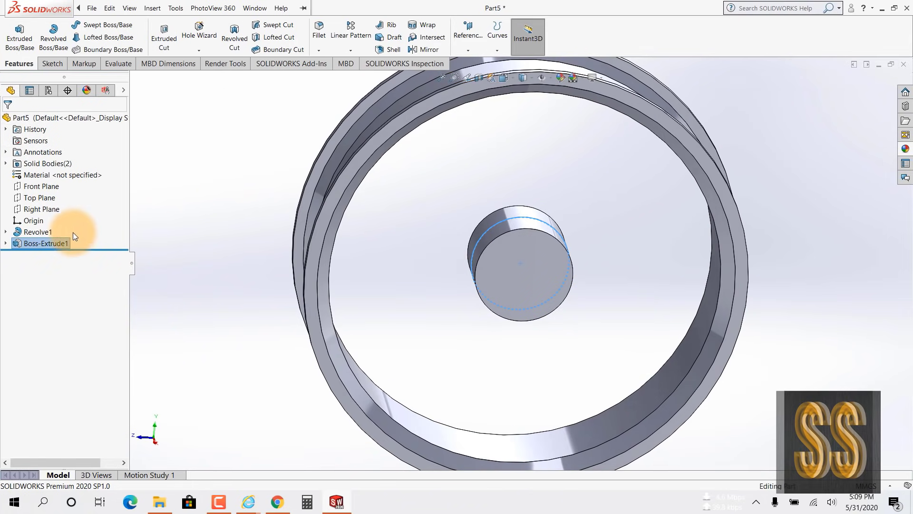
View the Right Plane face-on and open a new sketch, Sketch3, on it
click(36, 209)
click(88, 195)
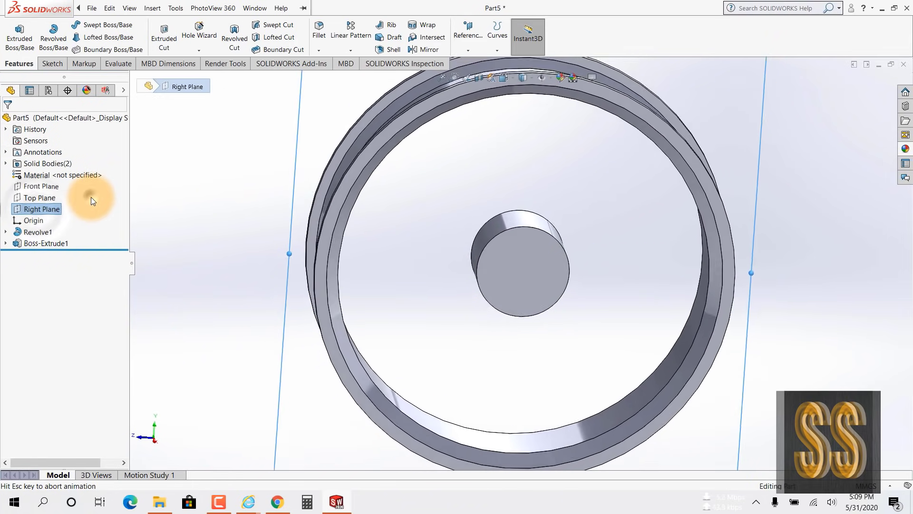
click(201, 259)
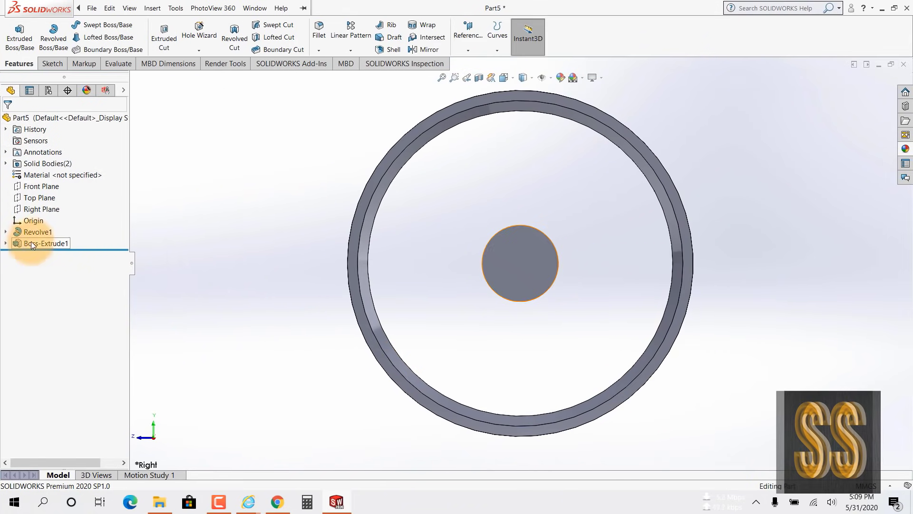
click(41, 209)
click(175, 224)
click(38, 209)
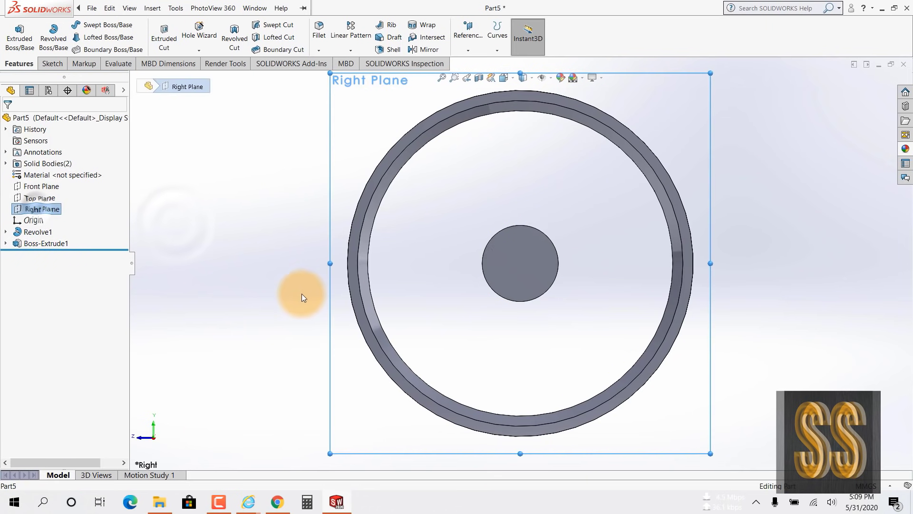
click(195, 208)
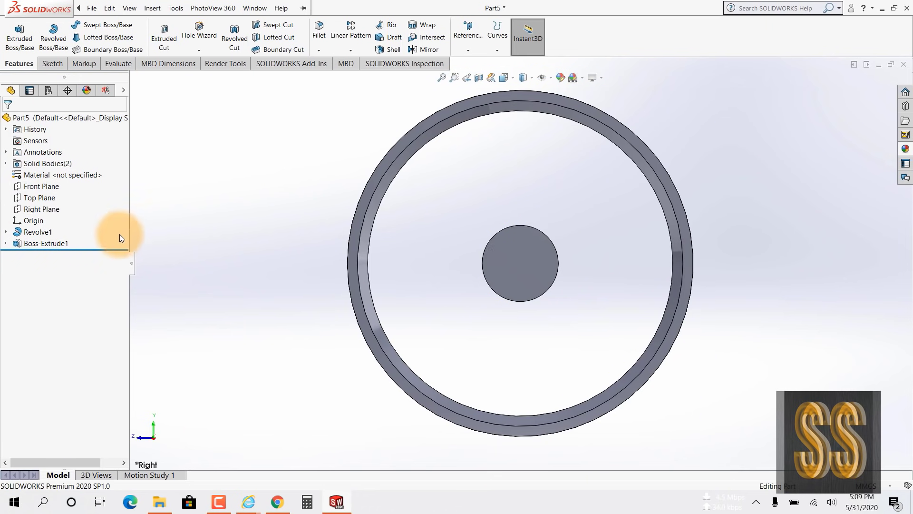
click(38, 209)
click(266, 223)
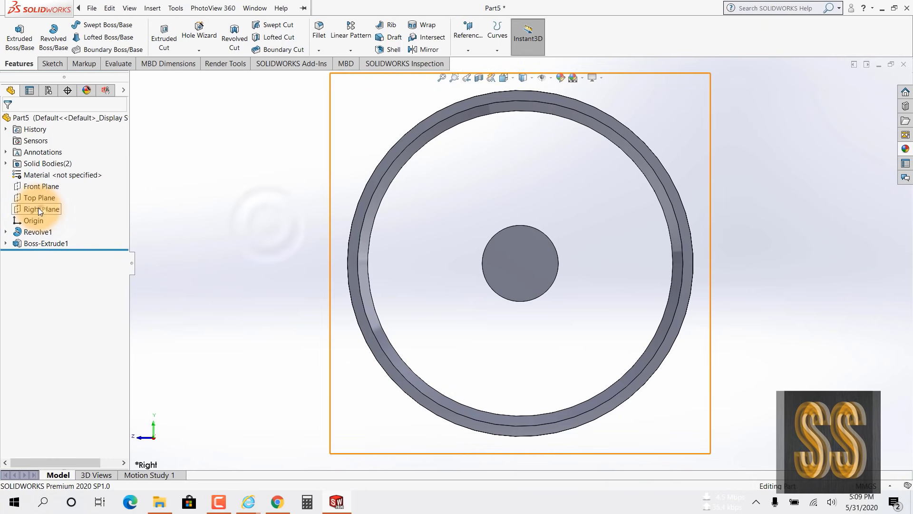
click(38, 209)
click(144, 219)
click(41, 209)
click(186, 220)
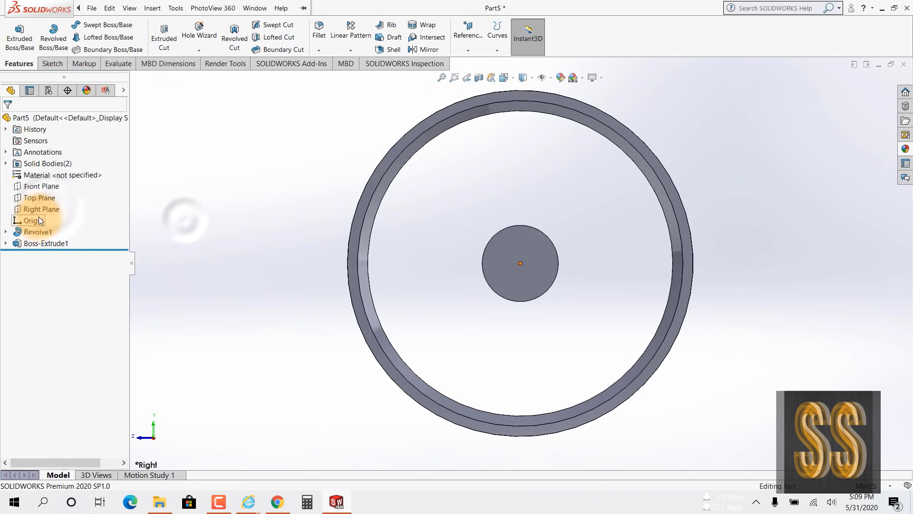
click(38, 209)
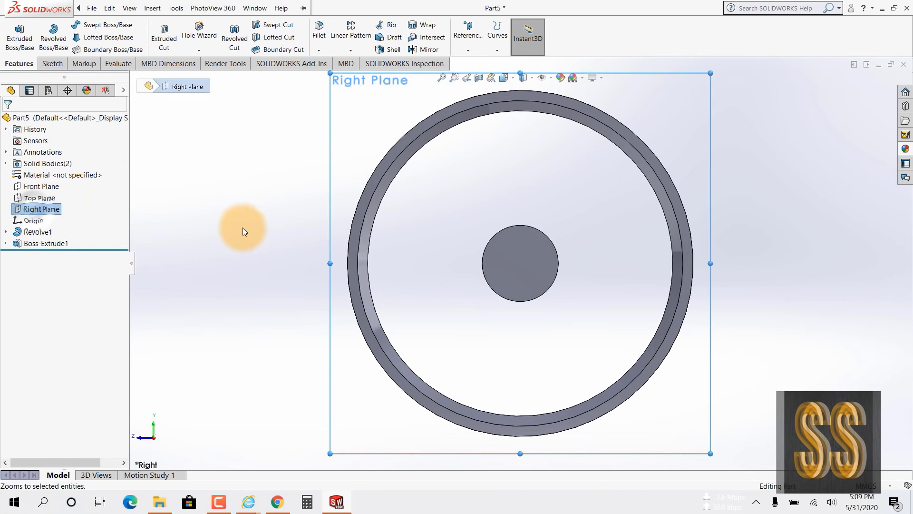
click(252, 198)
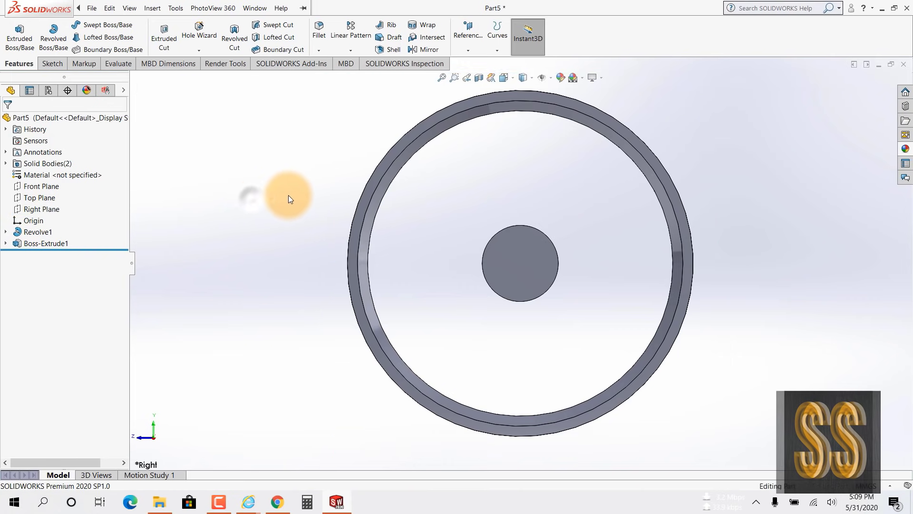
click(537, 262)
click(625, 331)
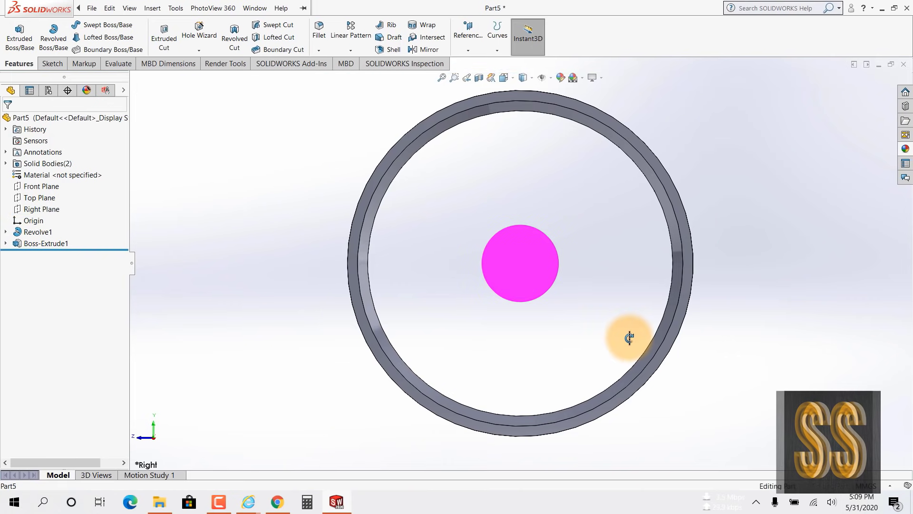
click(41, 207)
click(53, 196)
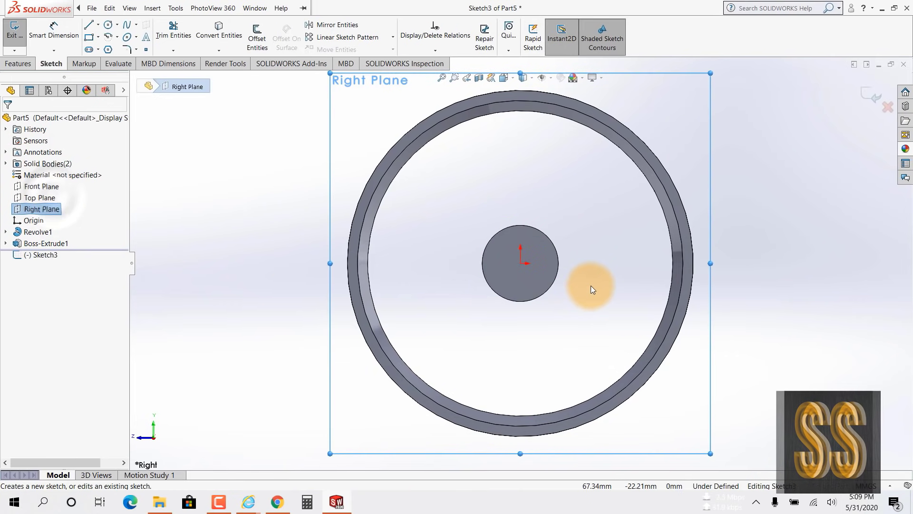
Convert the hub edge and rim inner edge into sketch circles
click(549, 240)
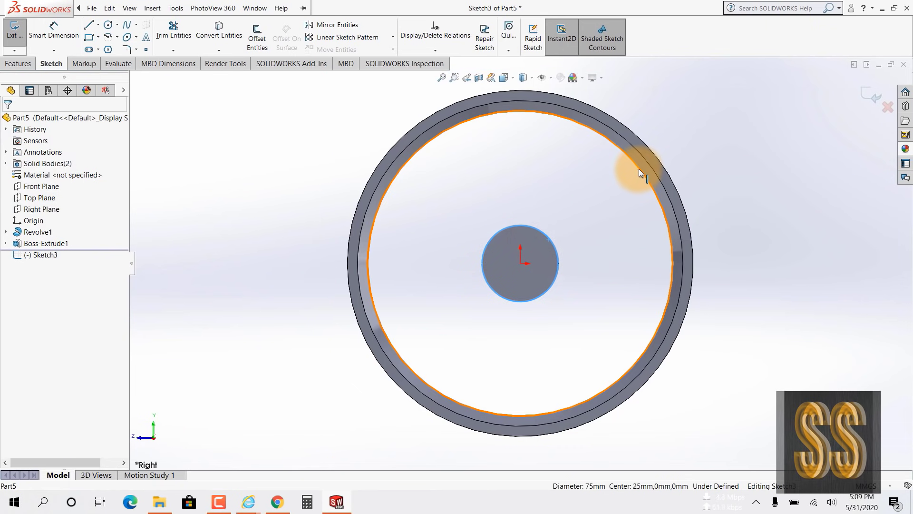
ctrl+click(638, 170)
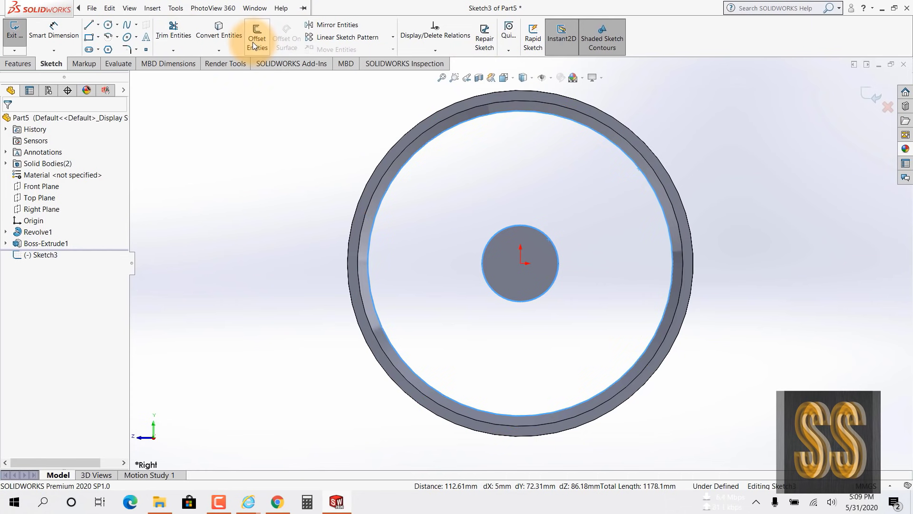
click(223, 30)
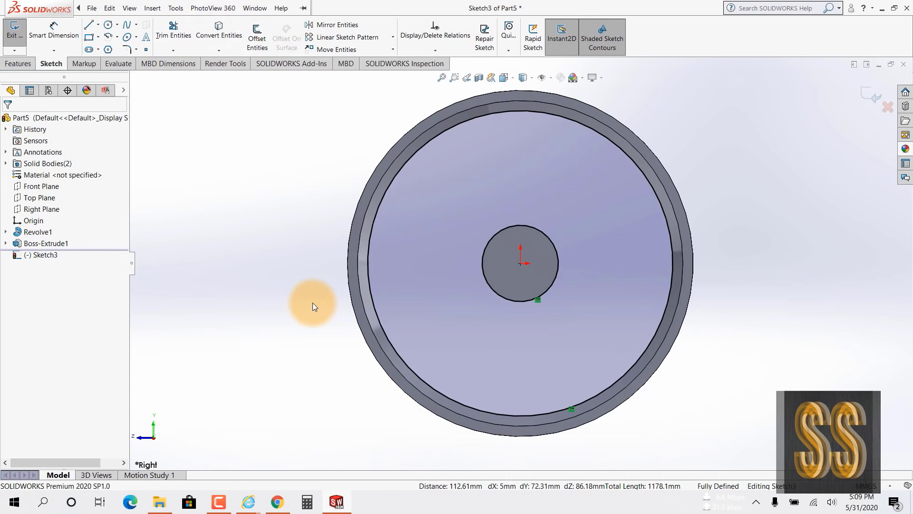
Draw two 3-point arcs from the hub to the rim's inner circle as spoke edges
click(89, 25)
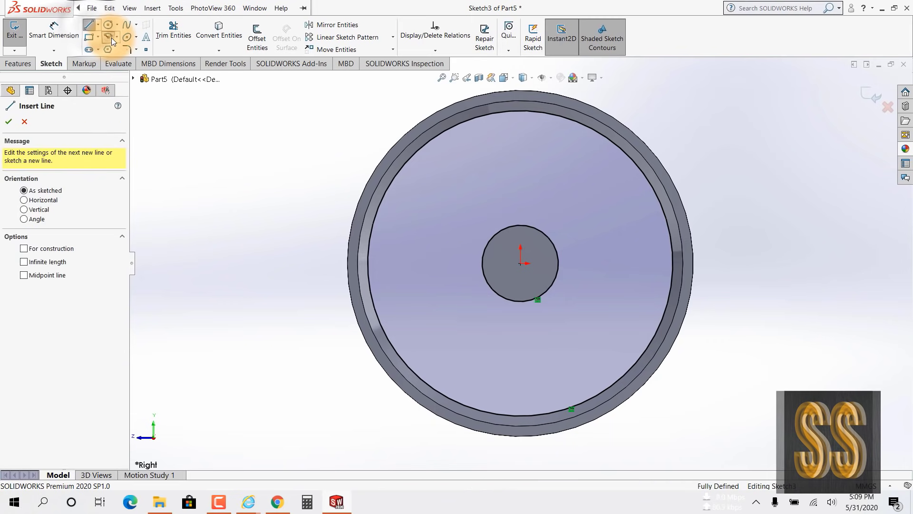
click(111, 37)
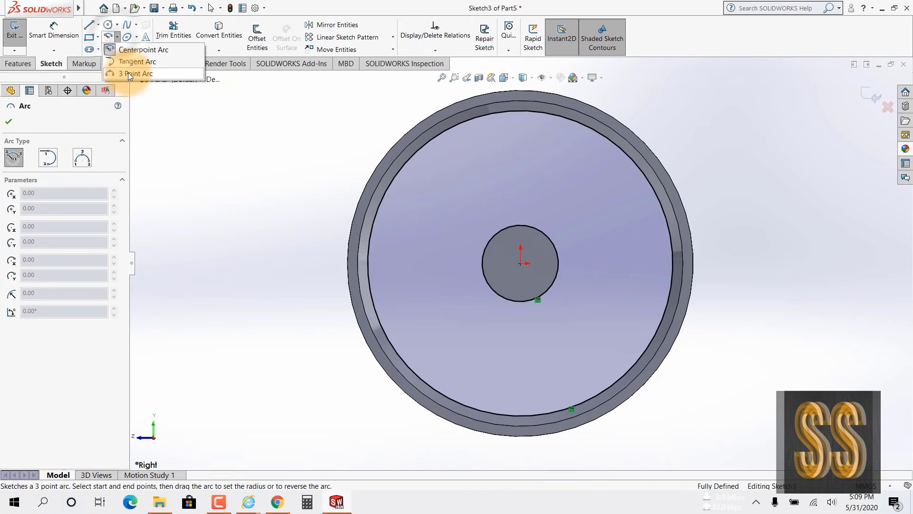
click(131, 74)
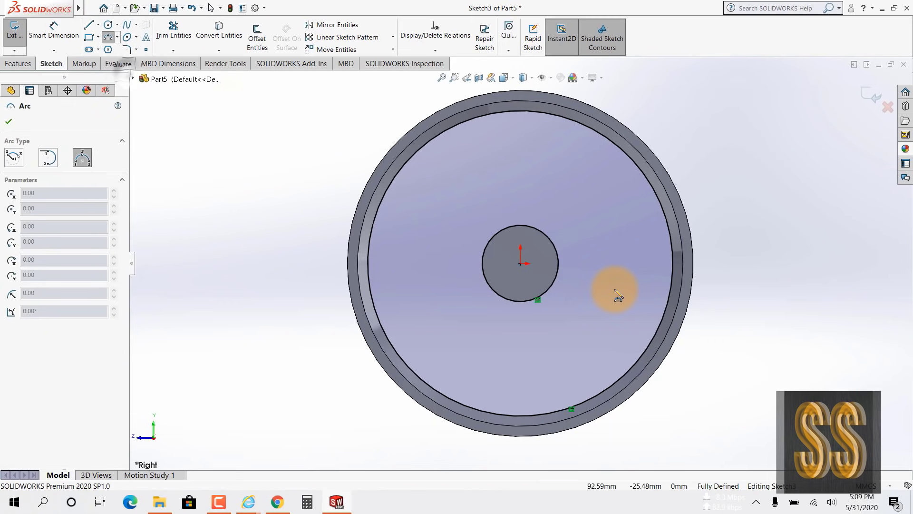
click(559, 258)
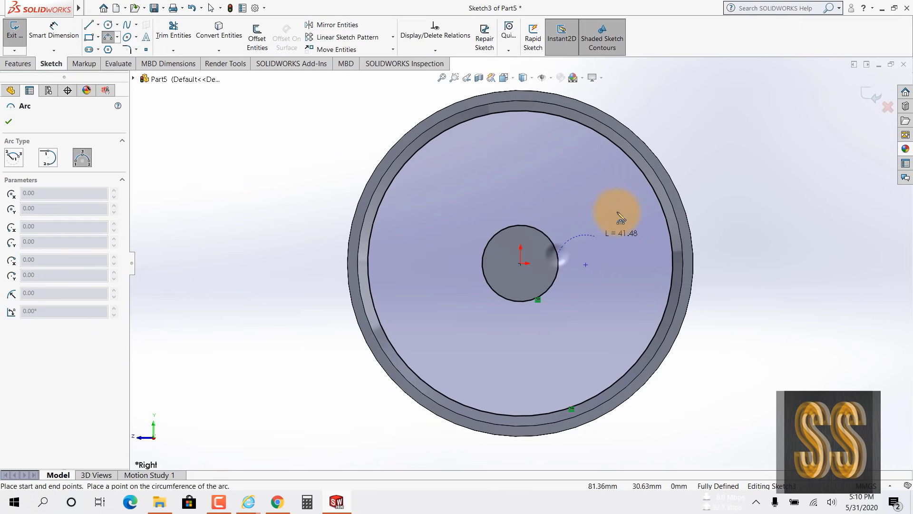
click(641, 170)
click(618, 212)
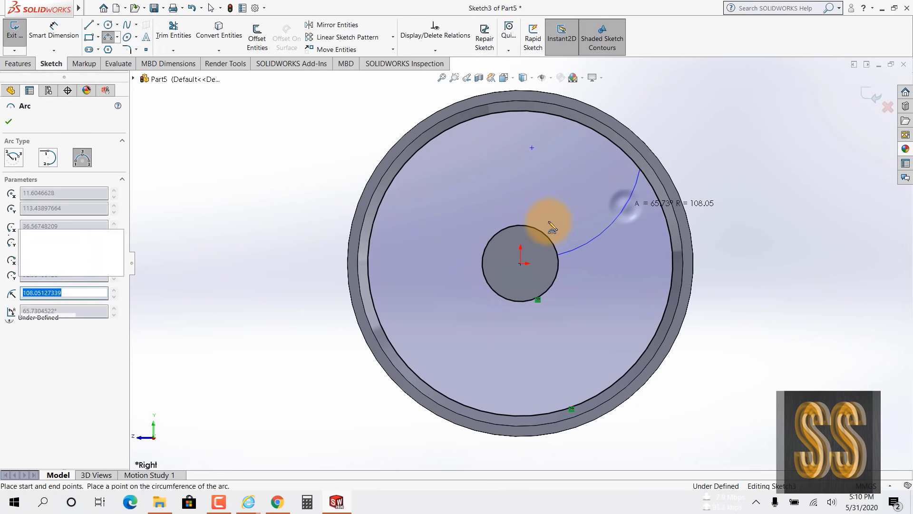
click(541, 232)
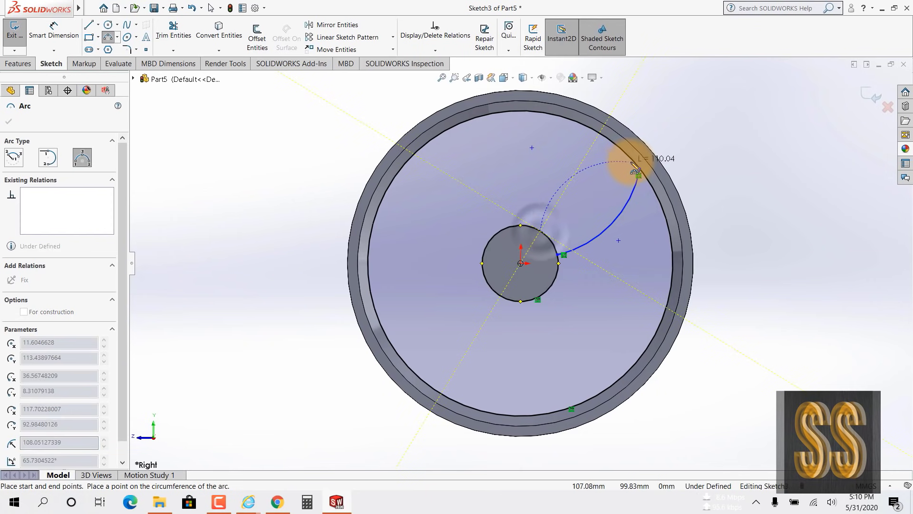
click(595, 210)
key(Escape)
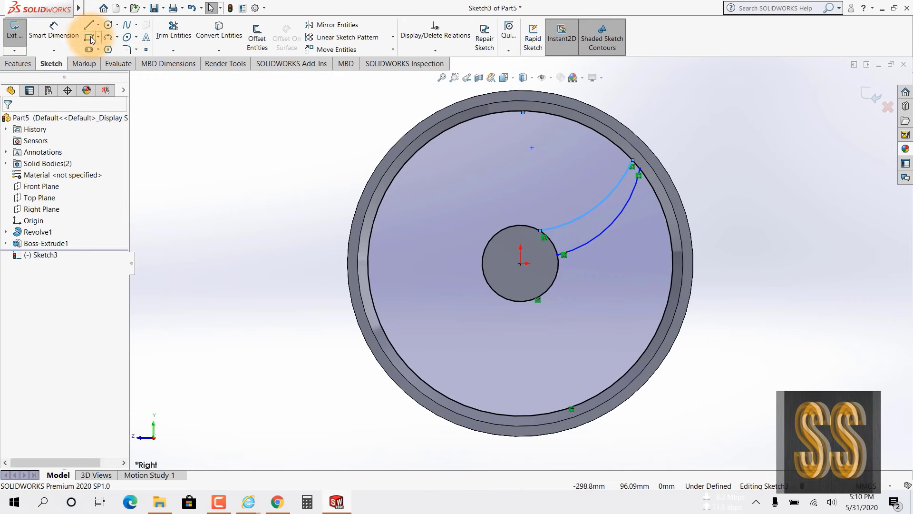
Power-trim the circle segments outside the spoke to close its outline
click(173, 30)
click(509, 247)
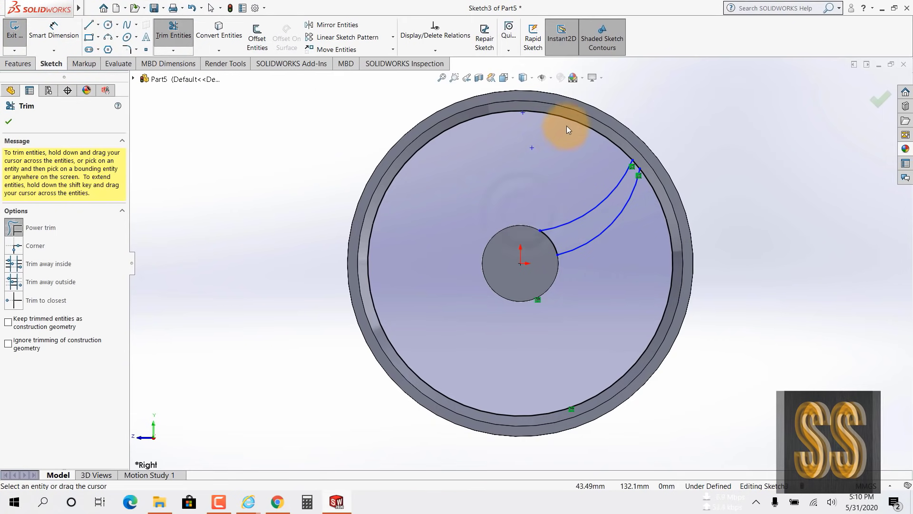
drag(607, 125, 585, 155)
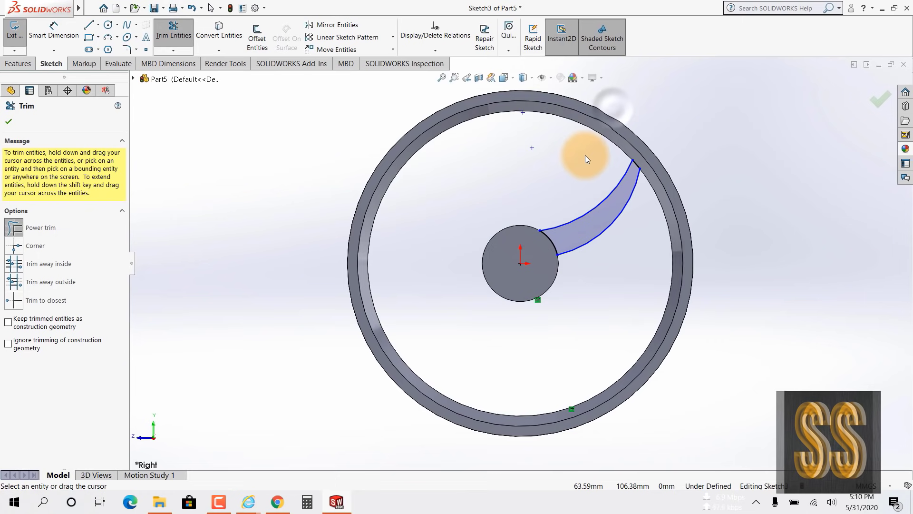
Dimension the hub-side arc endpoints 5 mm and 35 mm above the origin
click(52, 32)
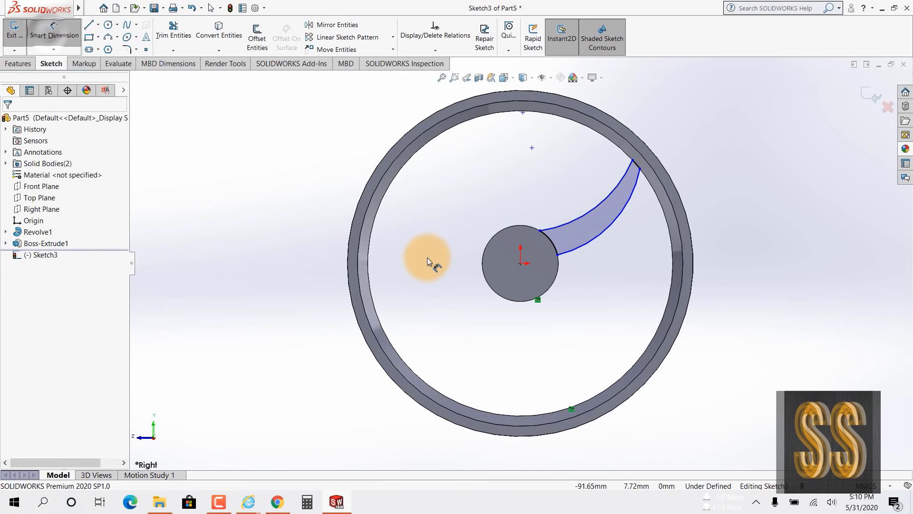
click(522, 264)
click(557, 254)
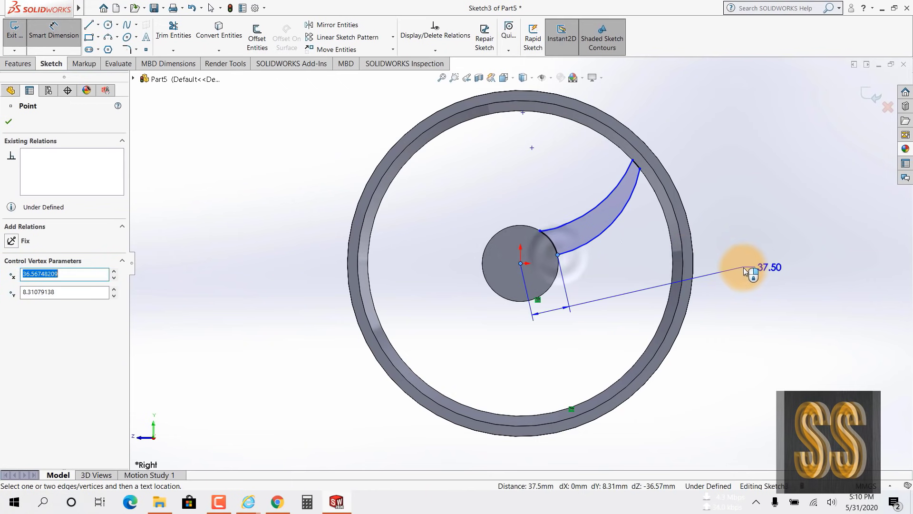
click(741, 258)
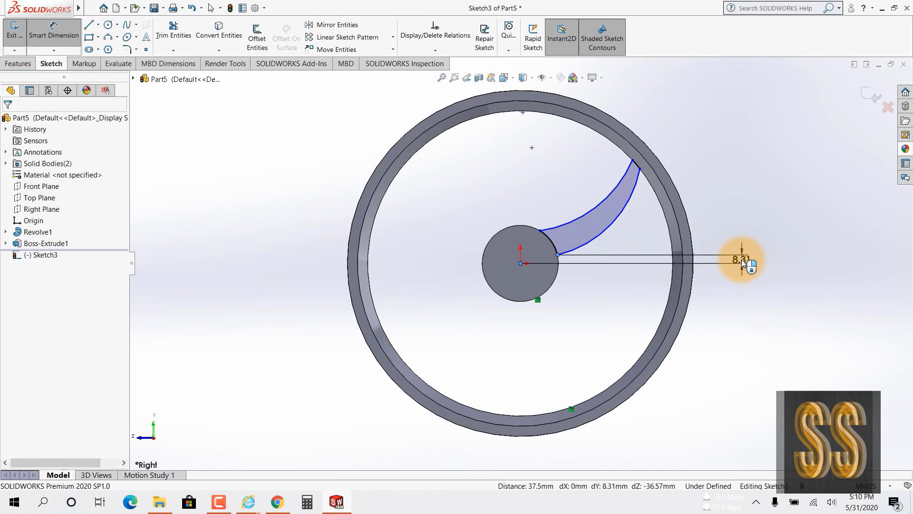
key(Return)
click(704, 302)
click(521, 266)
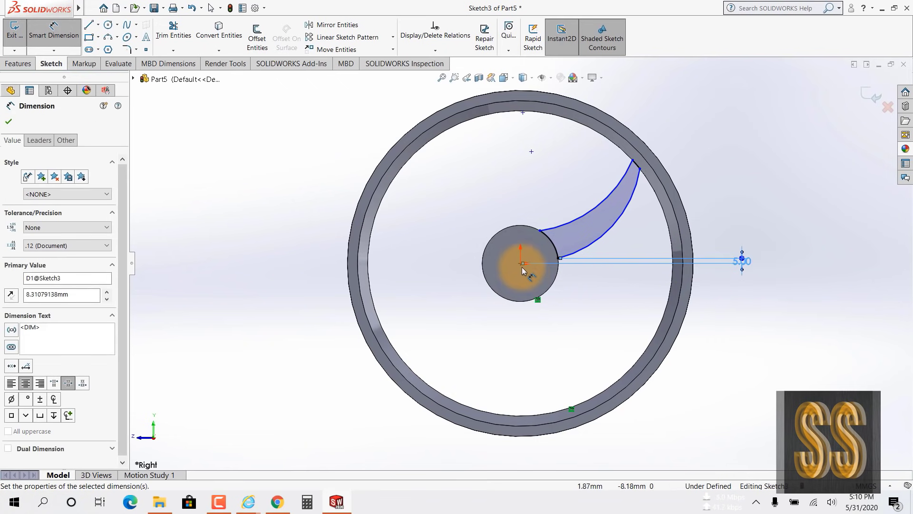
click(539, 229)
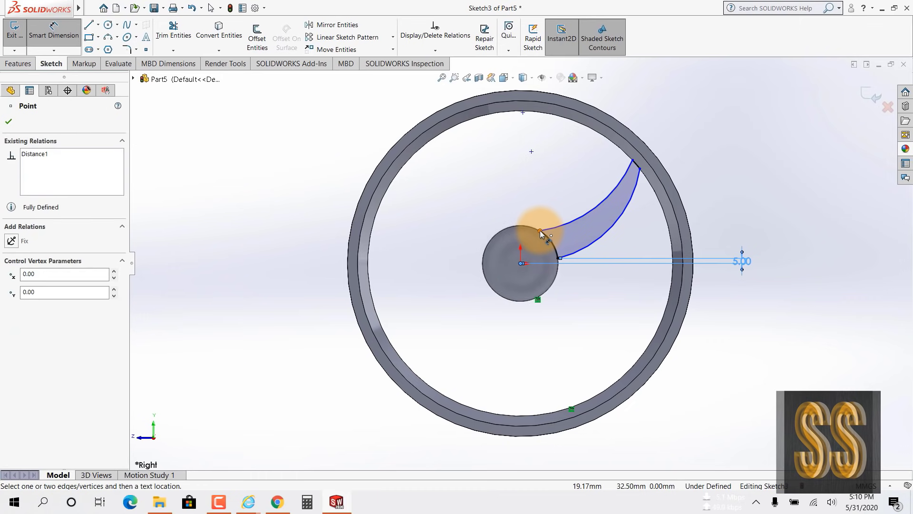
click(795, 245)
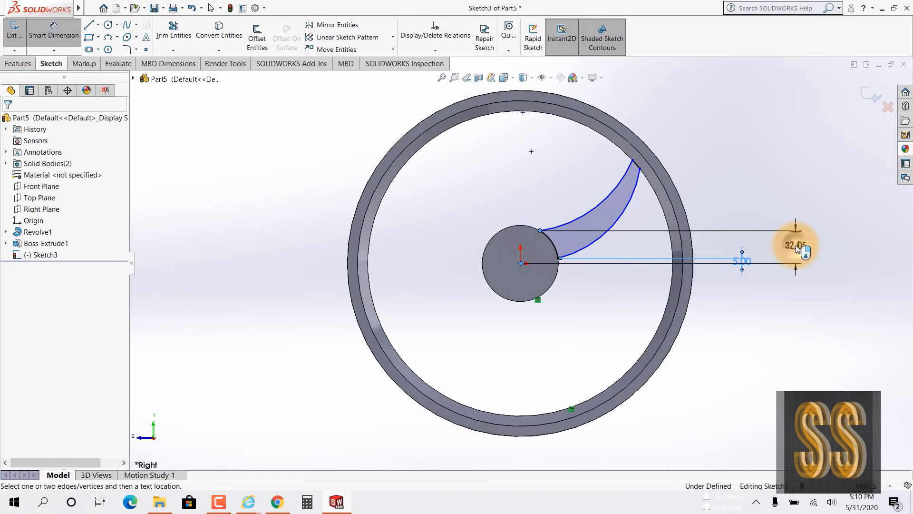
text(35)
click(702, 284)
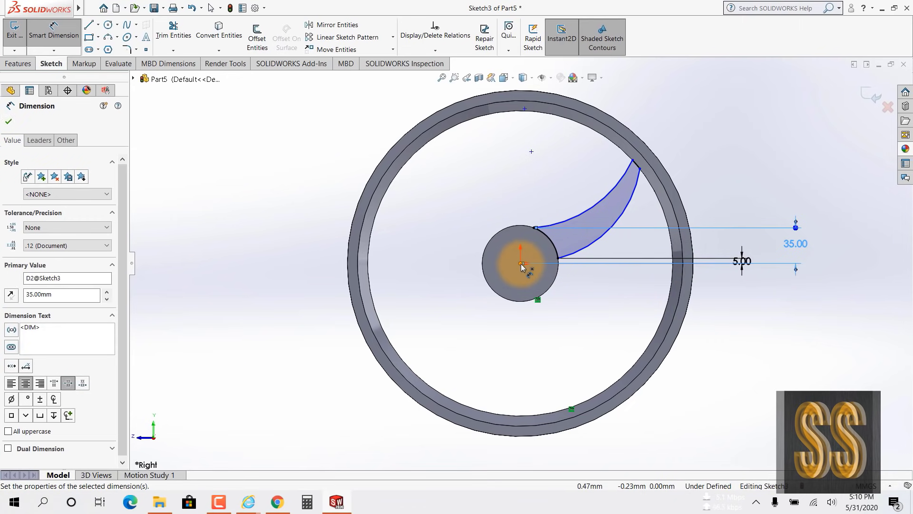
Dimension the rim-side arc endpoints 85 mm and 95 mm above the origin
click(639, 169)
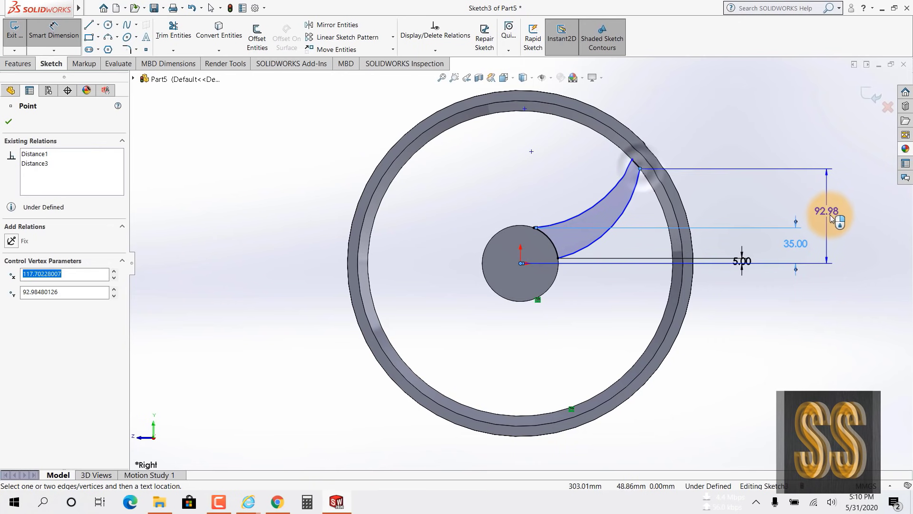
click(831, 218)
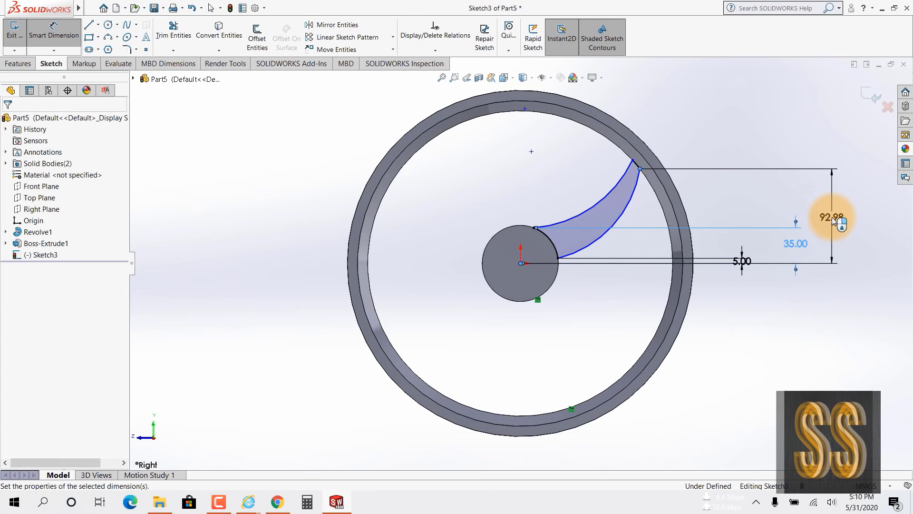
text(85)
key(Return)
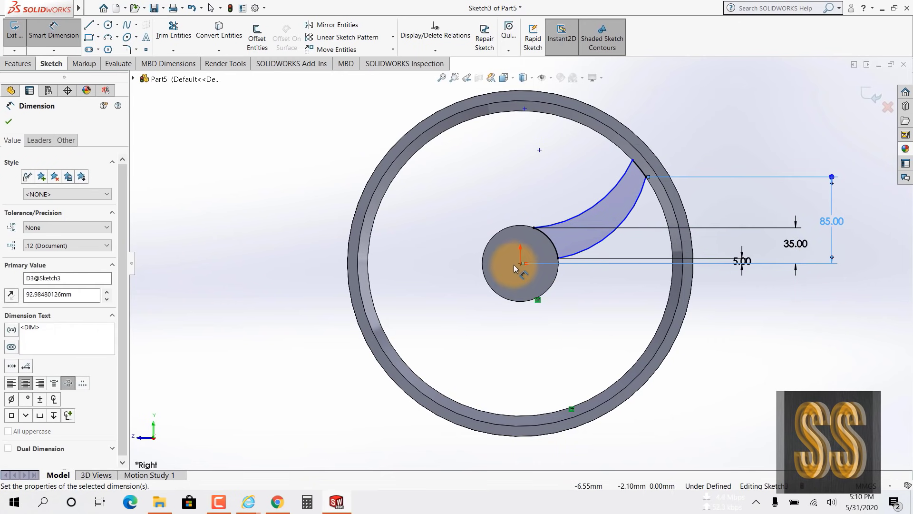
click(633, 160)
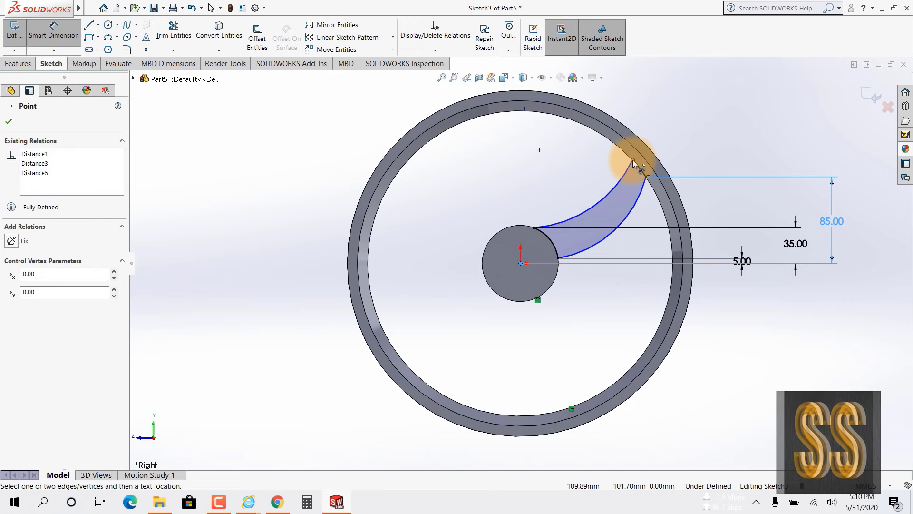
click(858, 192)
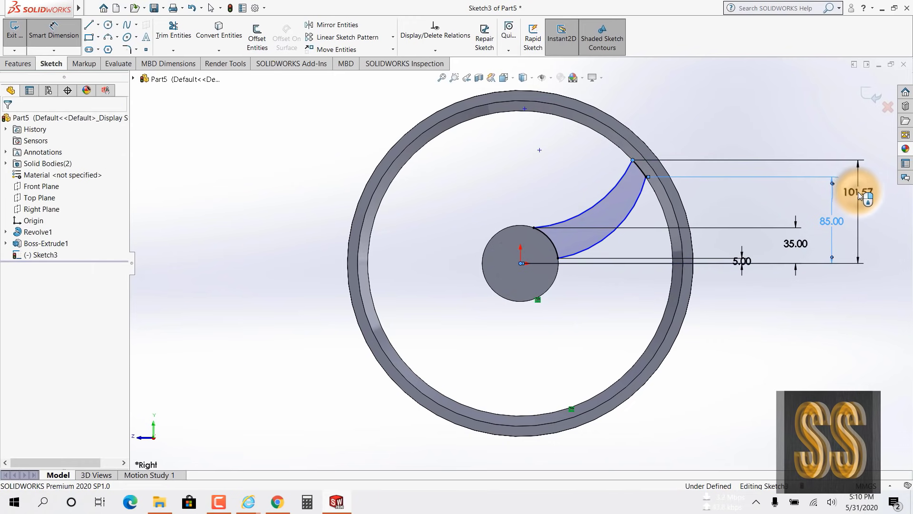
text(95)
key(Return)
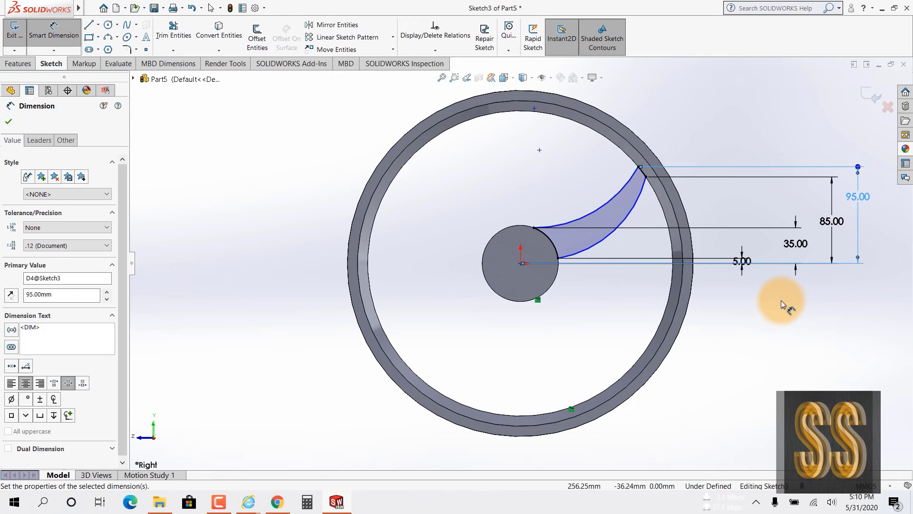
Set the spoke arc radii to R110 and R120 and exit the sketch
click(593, 245)
click(737, 319)
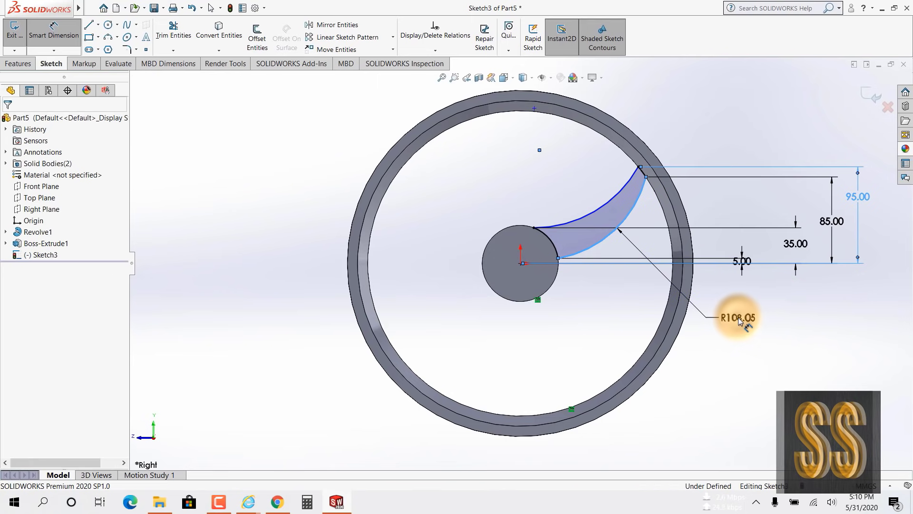
click(738, 318)
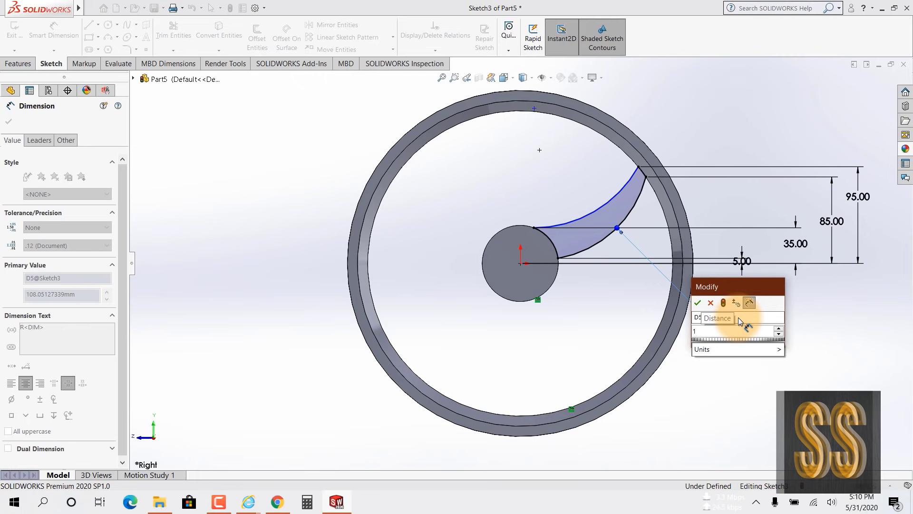
text(110)
key(Return)
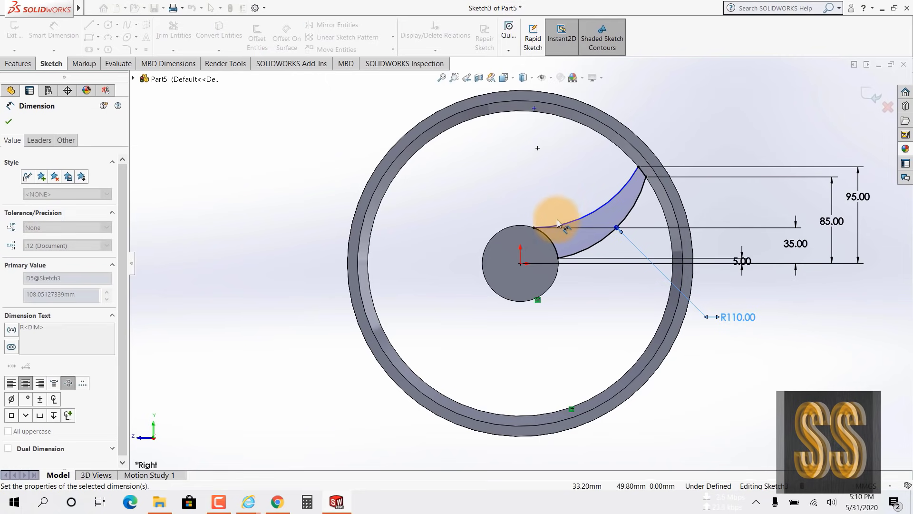
click(585, 220)
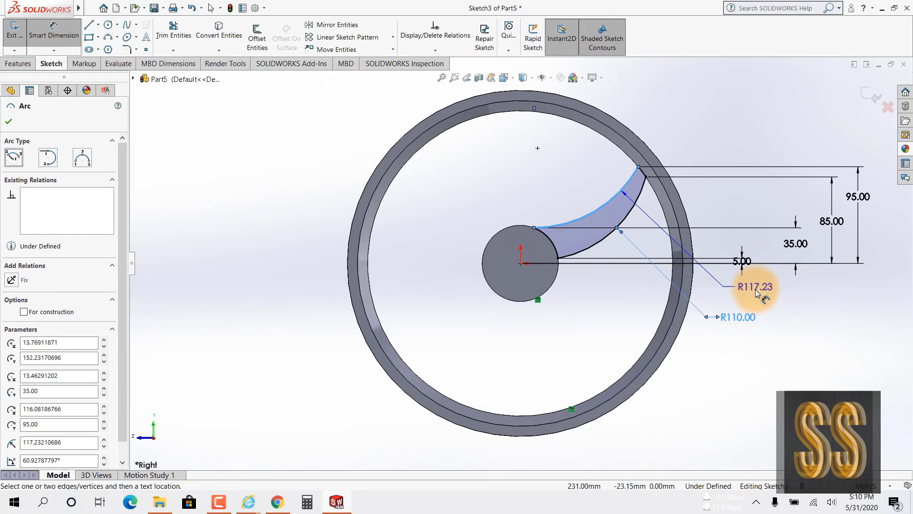
click(755, 290)
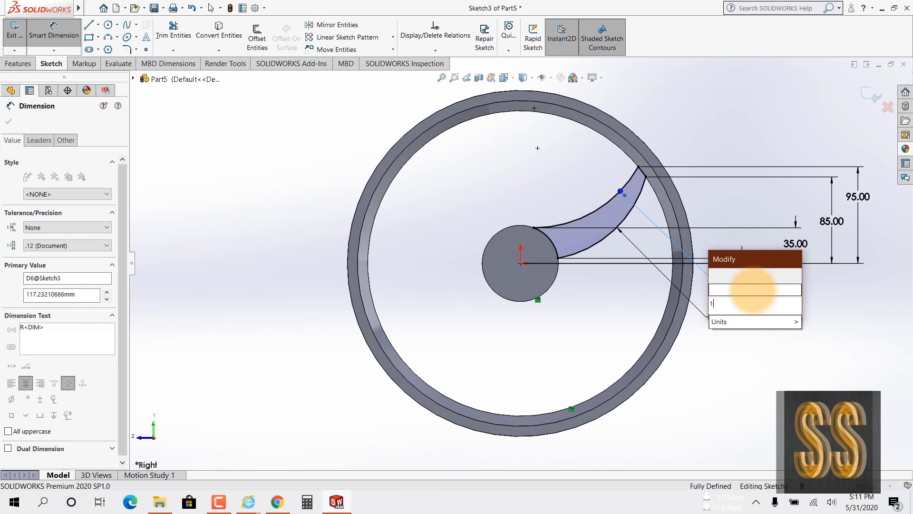
text(120)
key(Return)
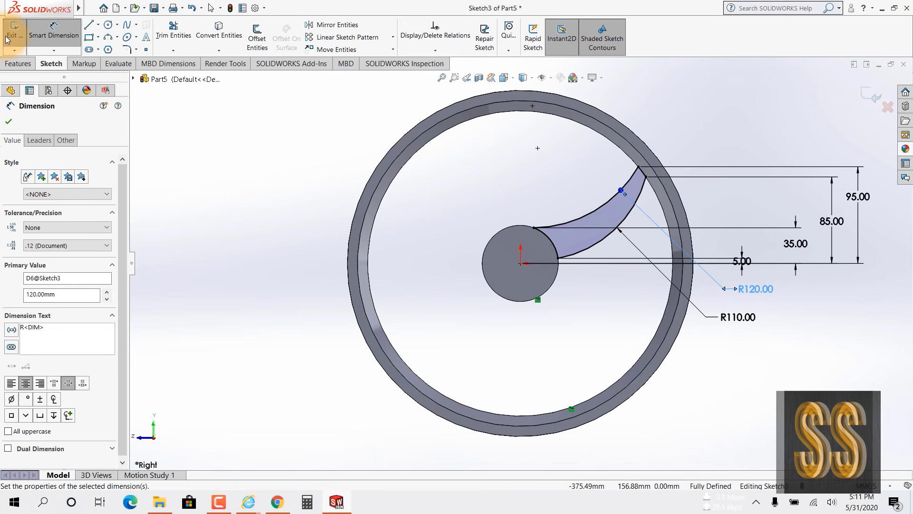
click(9, 36)
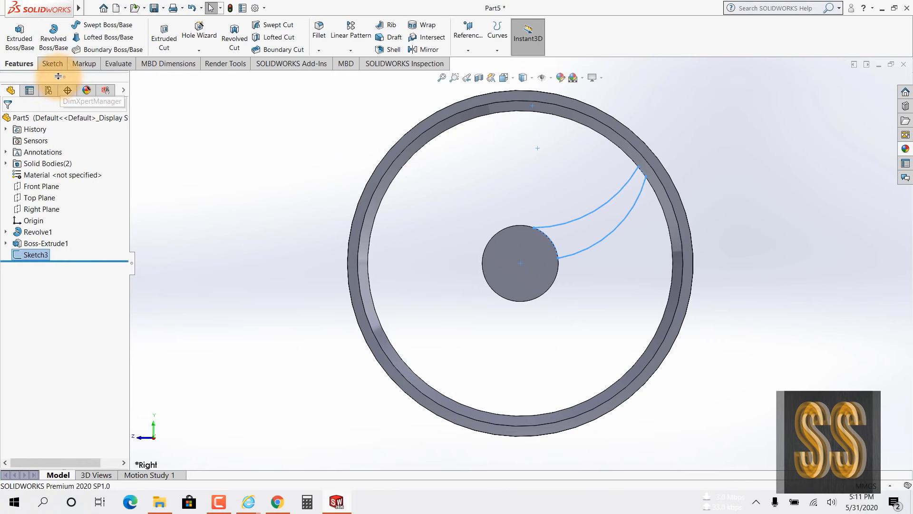
Extrude the spoke sketch Mid Plane 30 mm thick as Boss-Extrude2
click(18, 32)
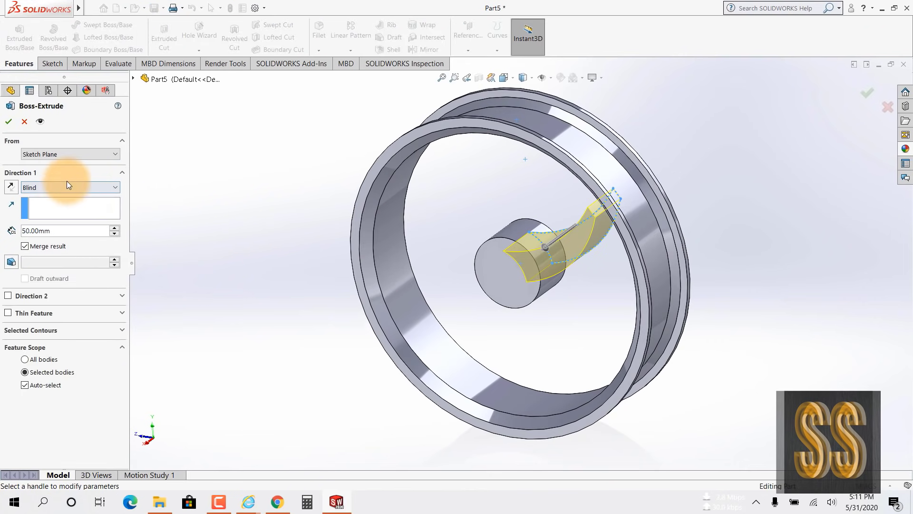
click(67, 185)
click(39, 252)
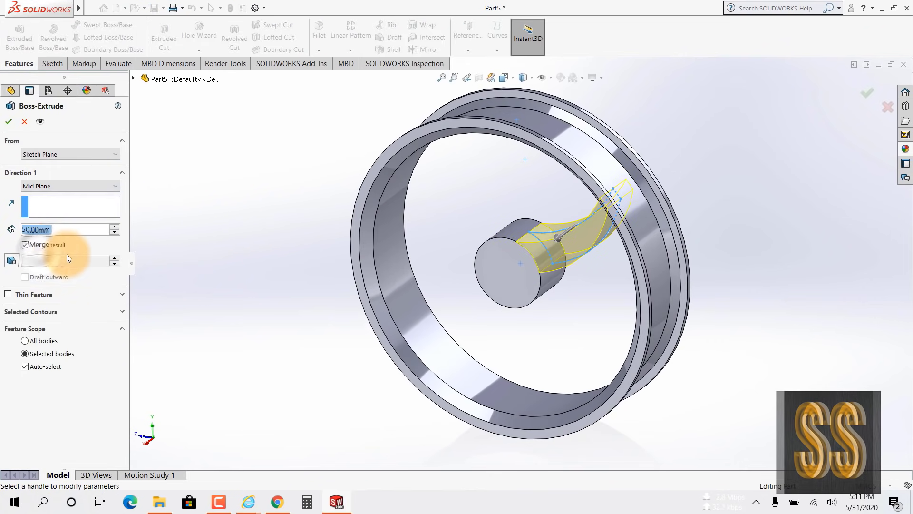
text(2)
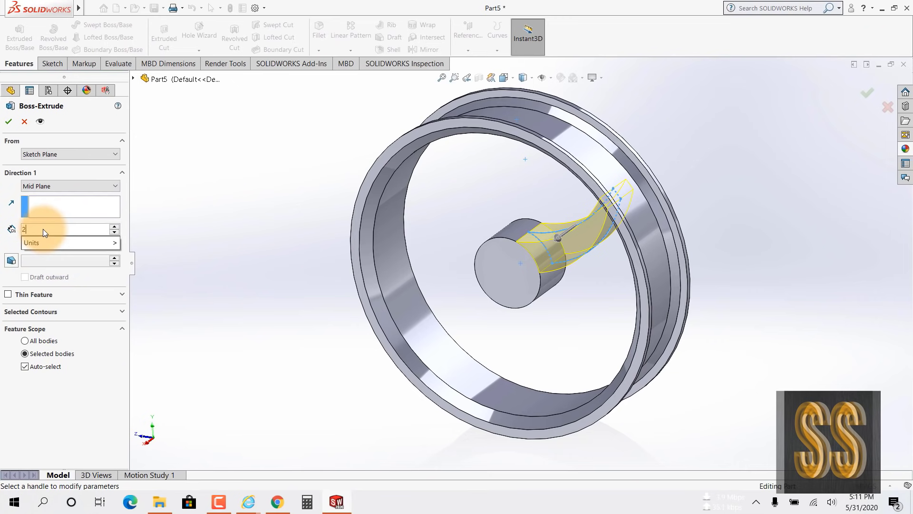
text(0)
key(Return)
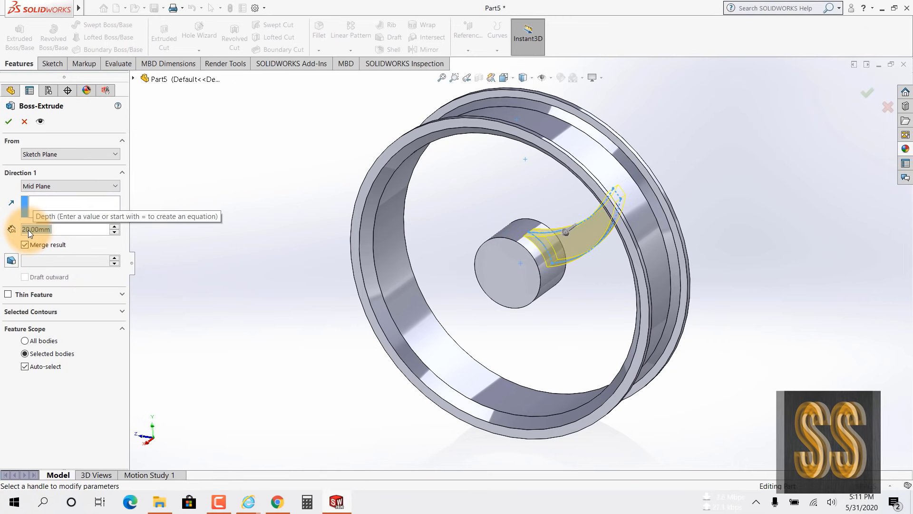
text(3)
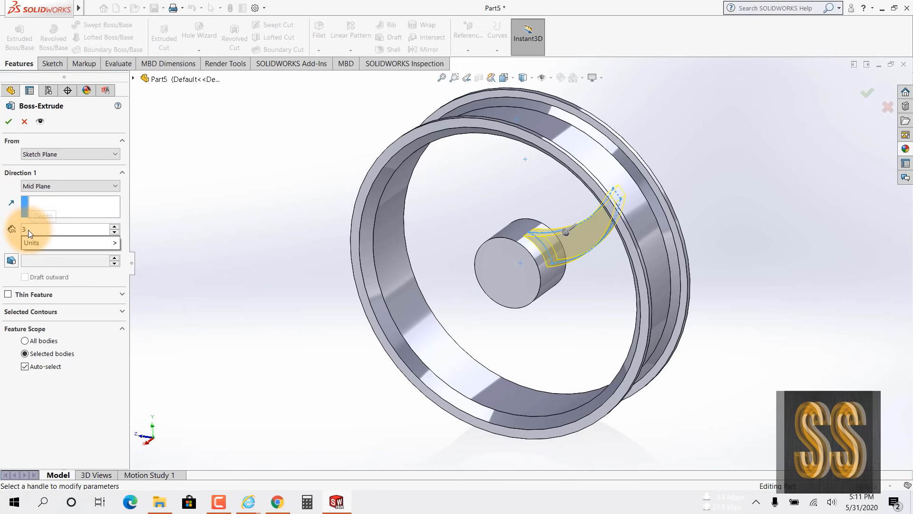
text(0)
key(Return)
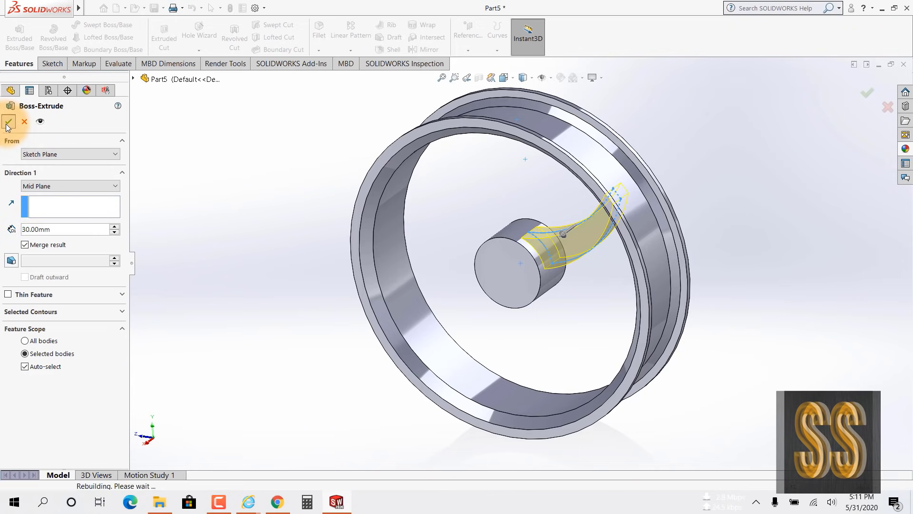
middle_drag(244, 239, 267, 224)
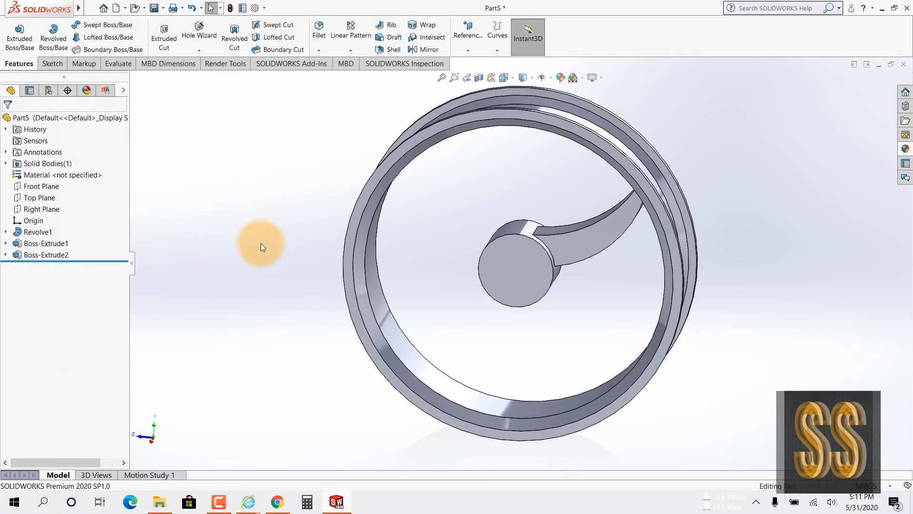
Start a sketch on the spoke's front face and convert its outline into the sketch
key(space)
click(437, 329)
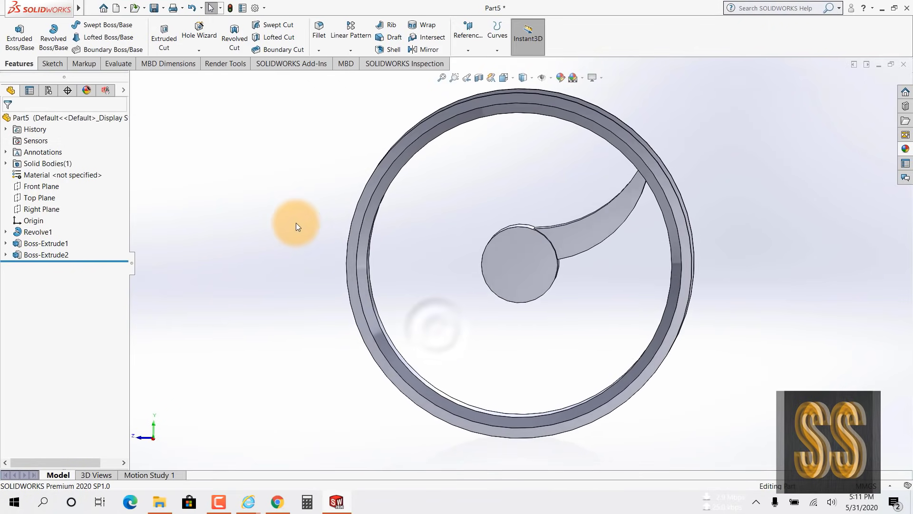
scroll(561, 244, down, 2)
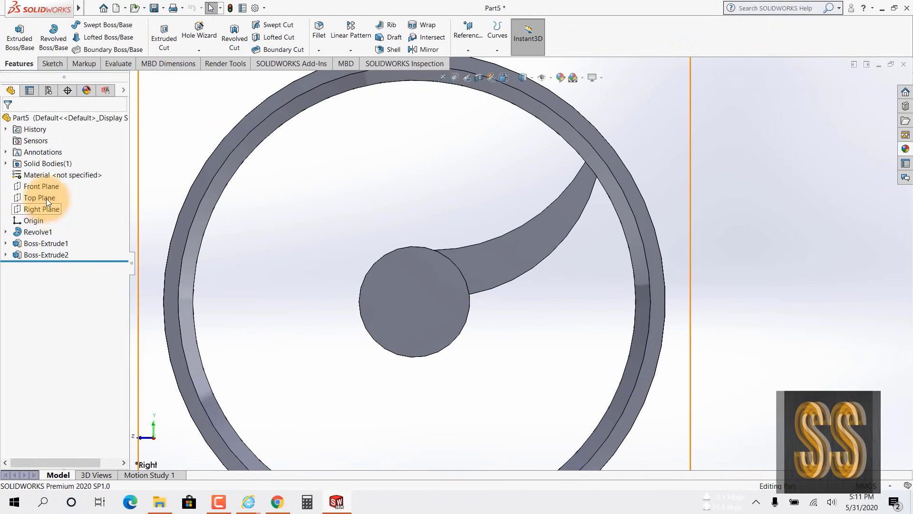
click(512, 267)
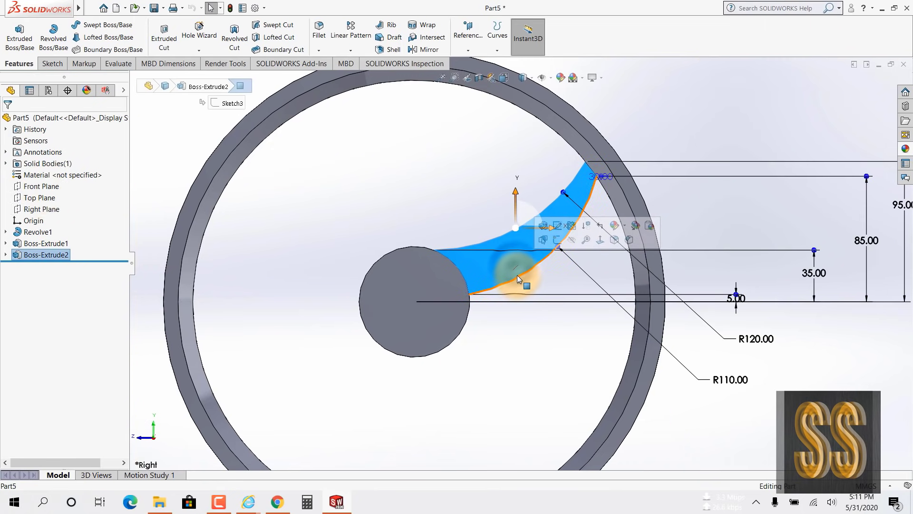
click(557, 240)
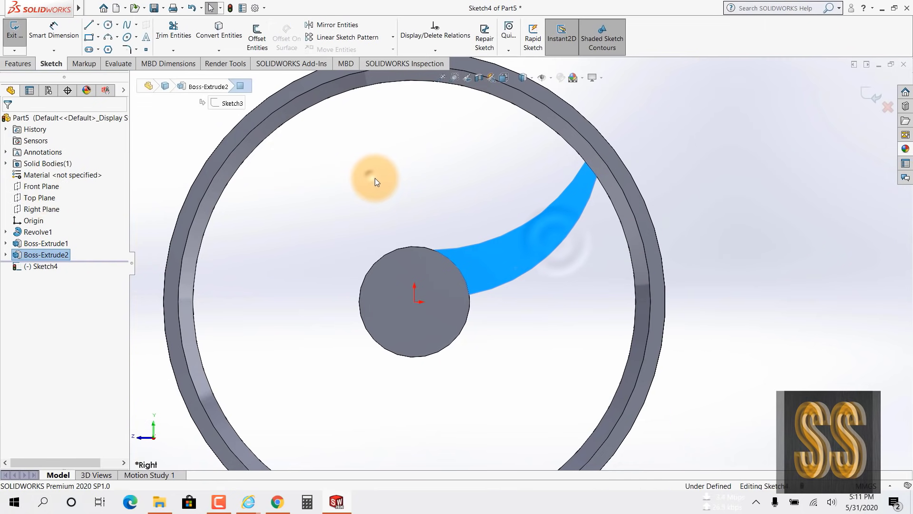
click(375, 178)
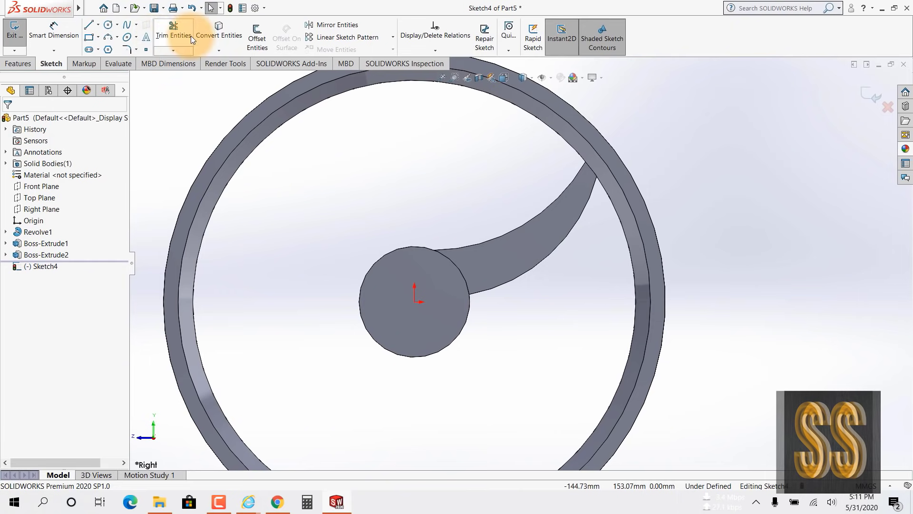
click(490, 256)
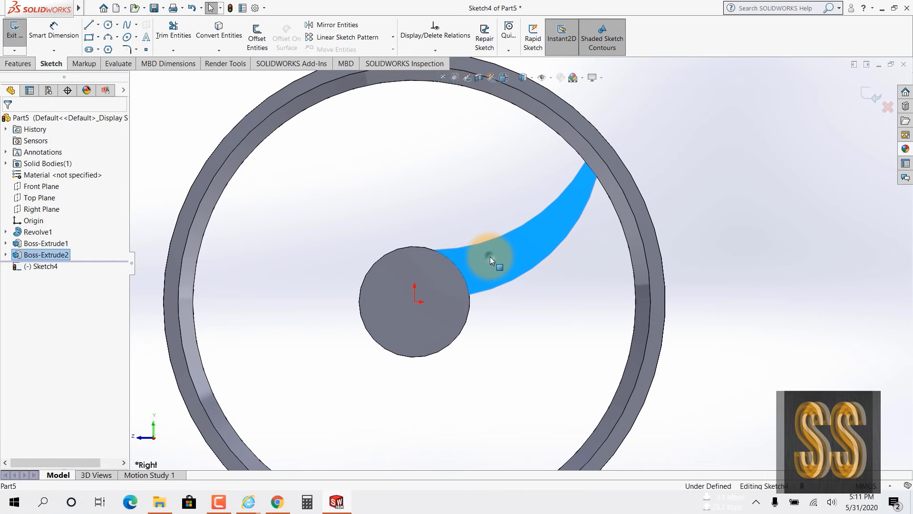
click(214, 33)
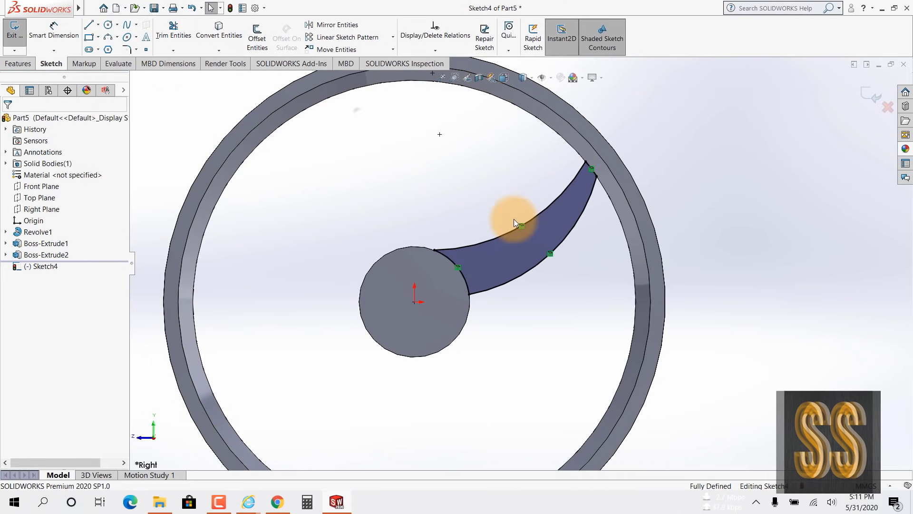
Offset the four spoke outline arcs 5 mm inward (Reverse) and exit the sketch
drag(354, 111, 661, 325)
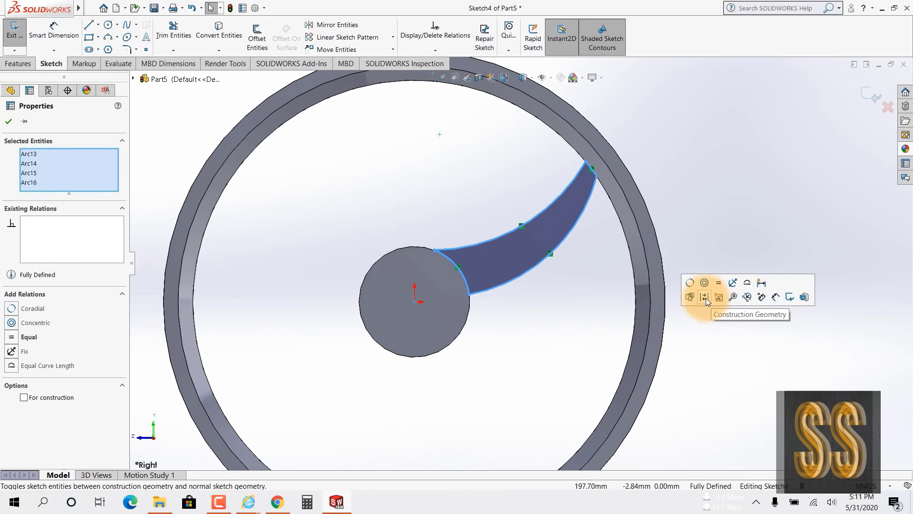
click(704, 297)
drag(354, 119, 625, 322)
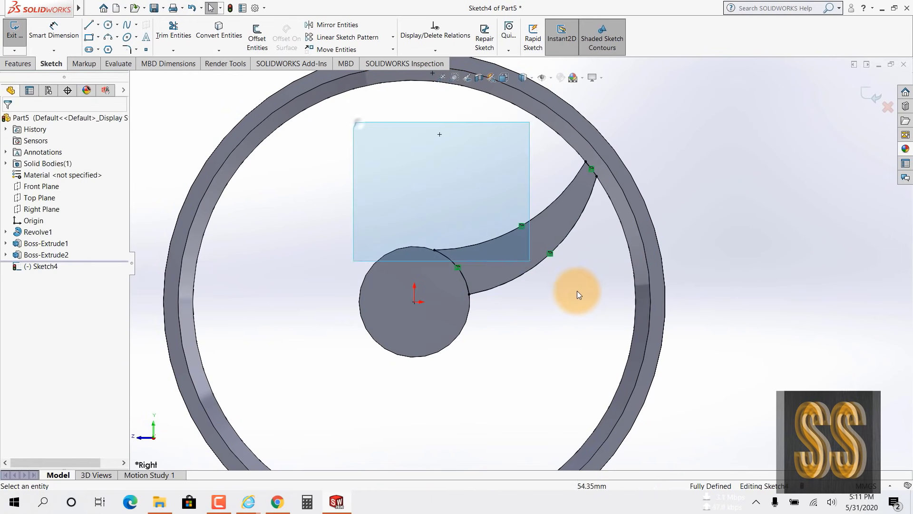
click(256, 43)
text(5)
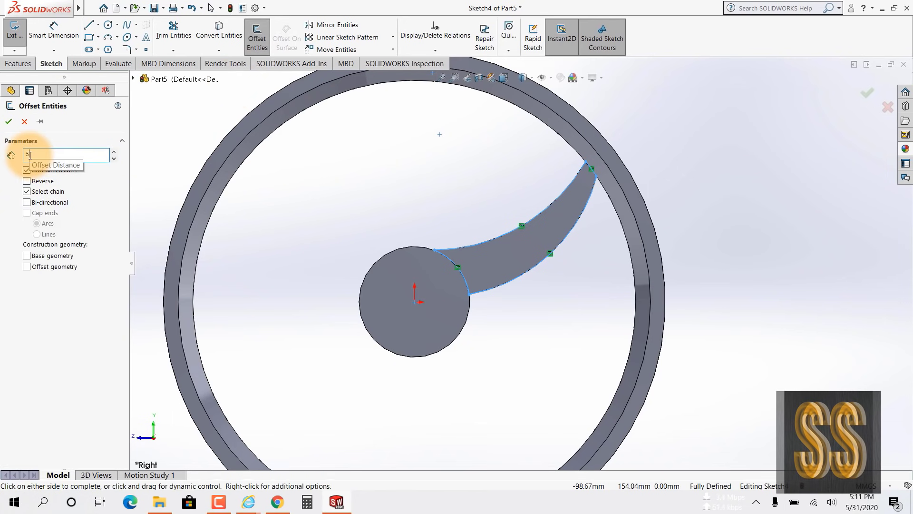
key(Return)
click(43, 182)
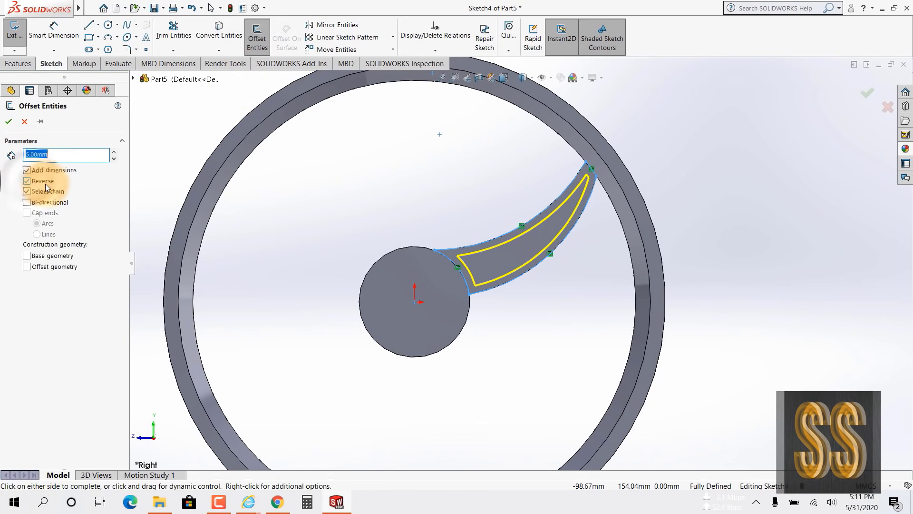
click(8, 121)
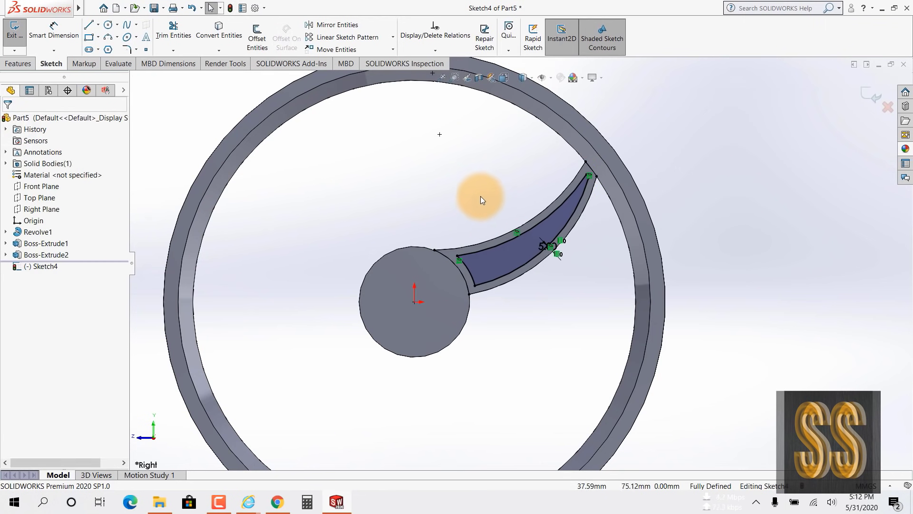
click(15, 37)
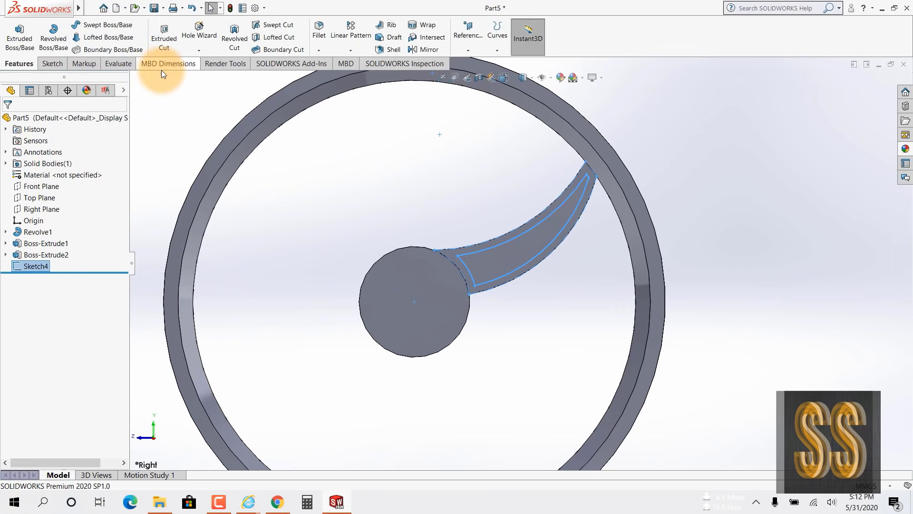
Begin an extruded cut from the offset sketch with a 5 mm blind depth
click(153, 41)
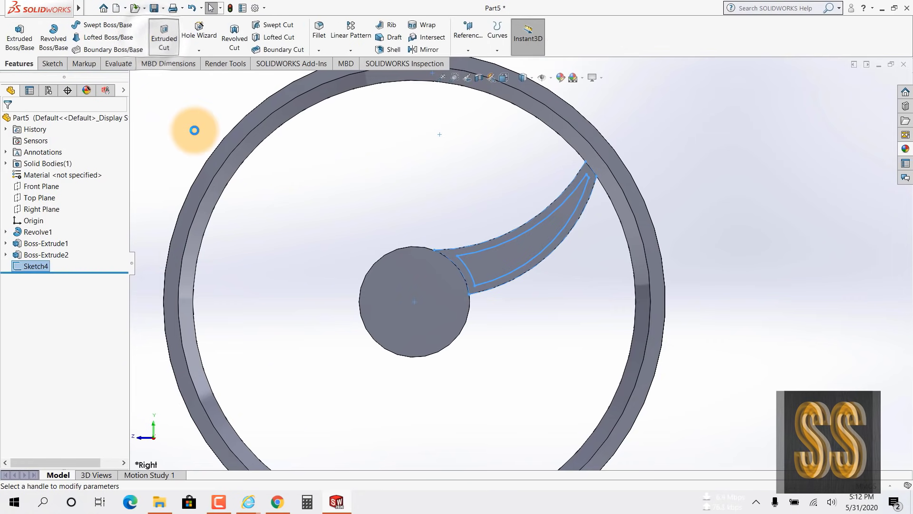
middle_drag(346, 229, 332, 275)
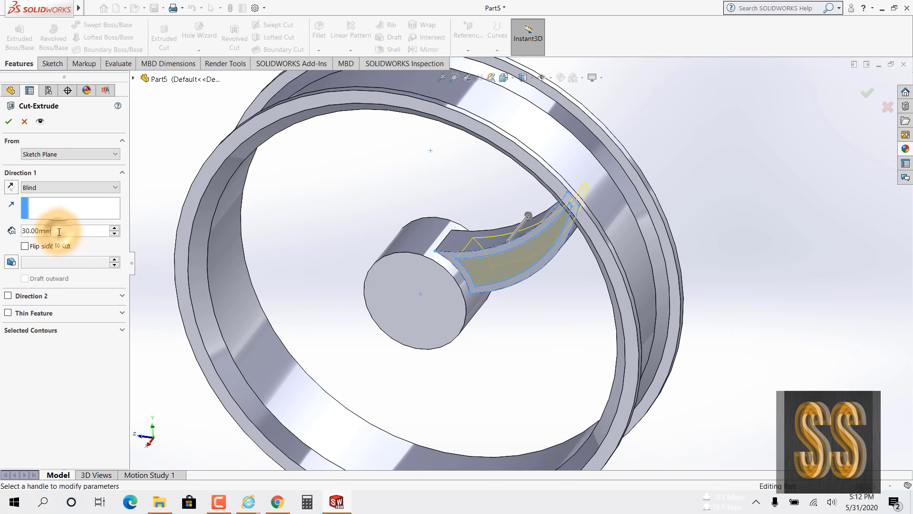
drag(59, 231, 18, 233)
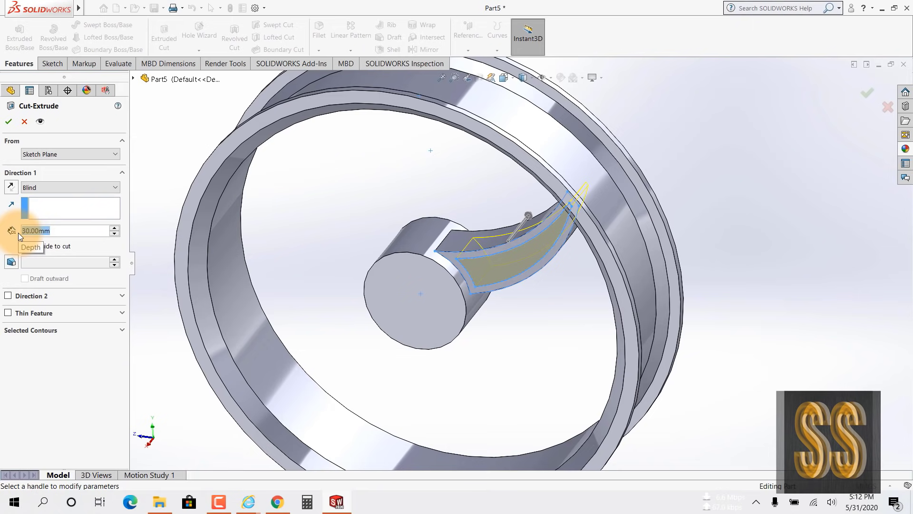
text(5)
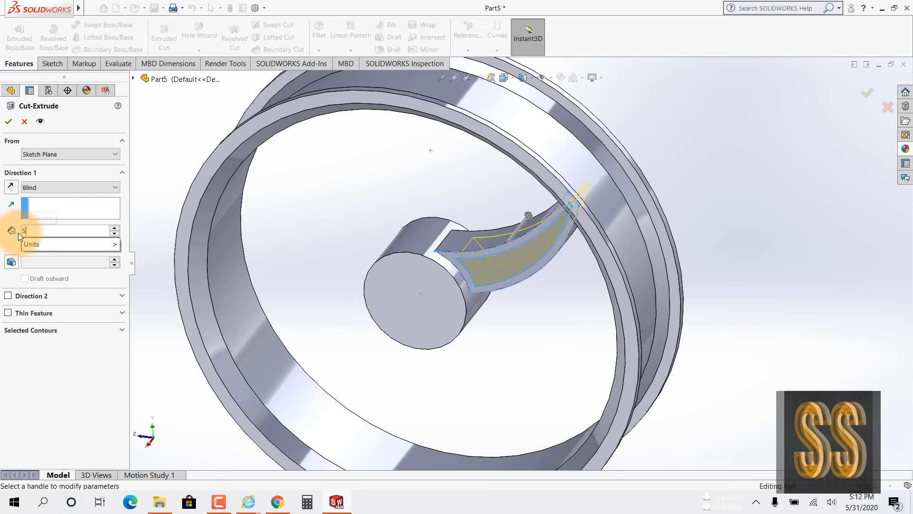
key(Return)
Deepen the pocket cut to 7.5 mm and confirm Cut-Extrude1
middle_drag(323, 259, 323, 354)
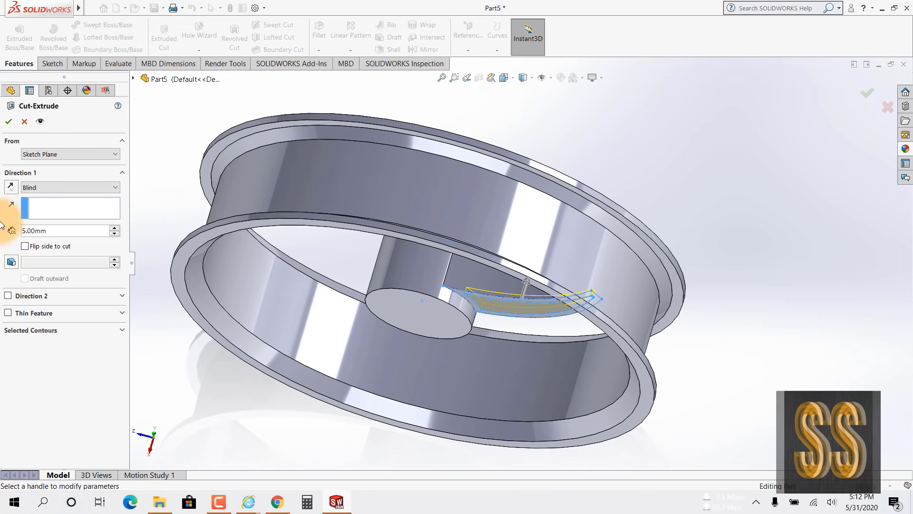
drag(72, 230, 16, 231)
text(7.)
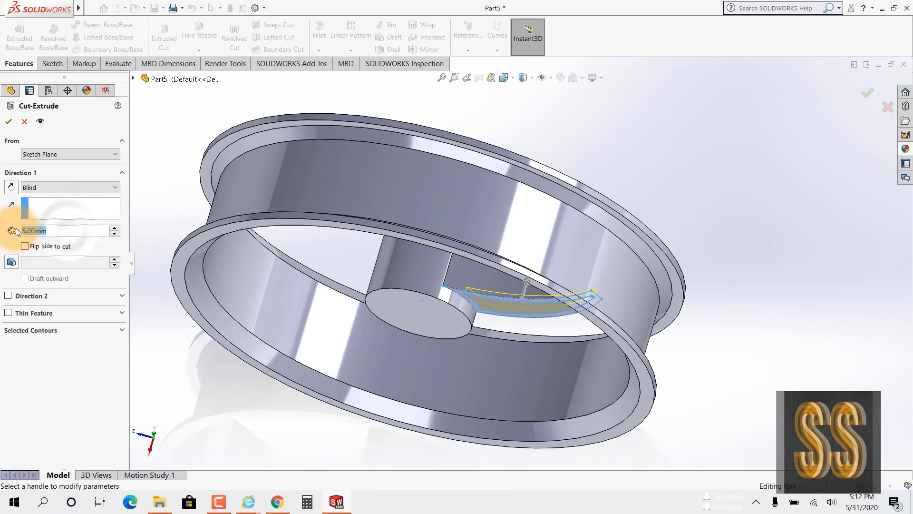
text(5)
key(Return)
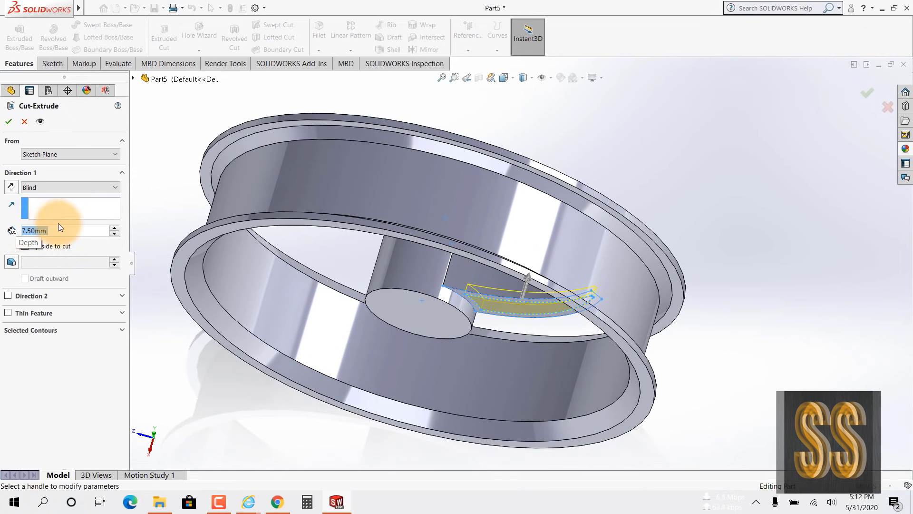
click(7, 124)
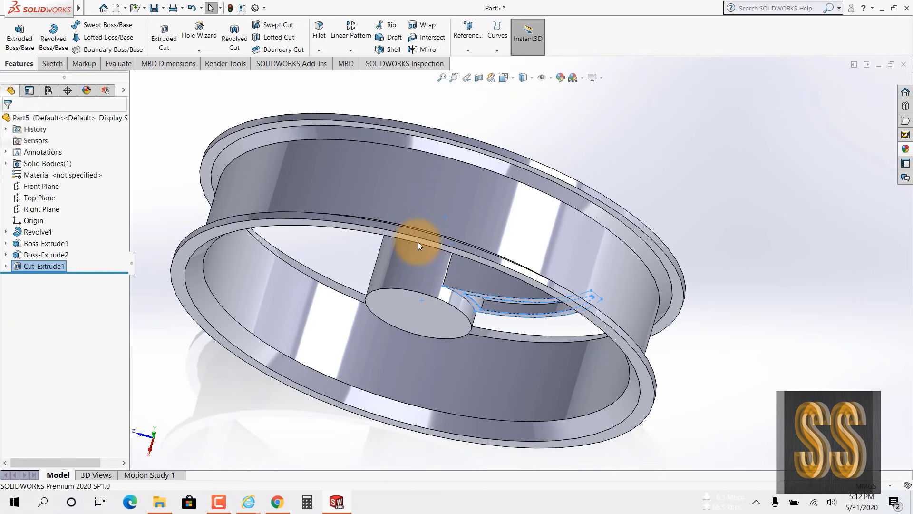
mouse_move(417, 241)
middle_down()
mouse_move(453, 173)
mouse_move(444, 226)
middle_up()
scroll(443, 228, up, 2)
click(209, 184)
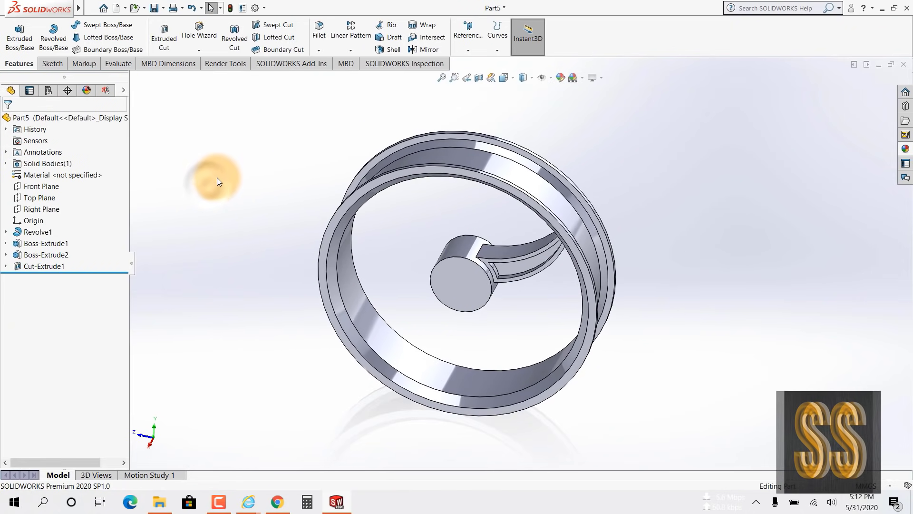
Mirror Cut-Extrude1 across the Right Plane, creating Mirror1 on the spoke's opposite face
click(424, 49)
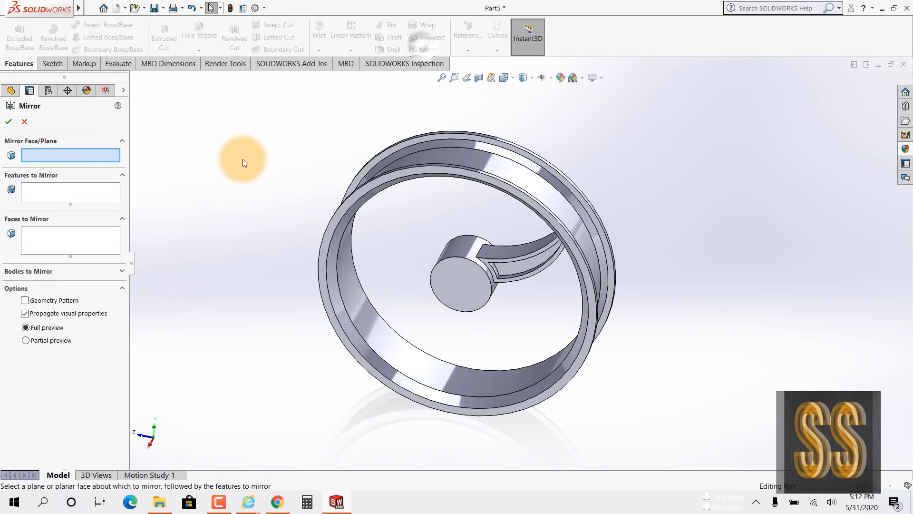
click(133, 79)
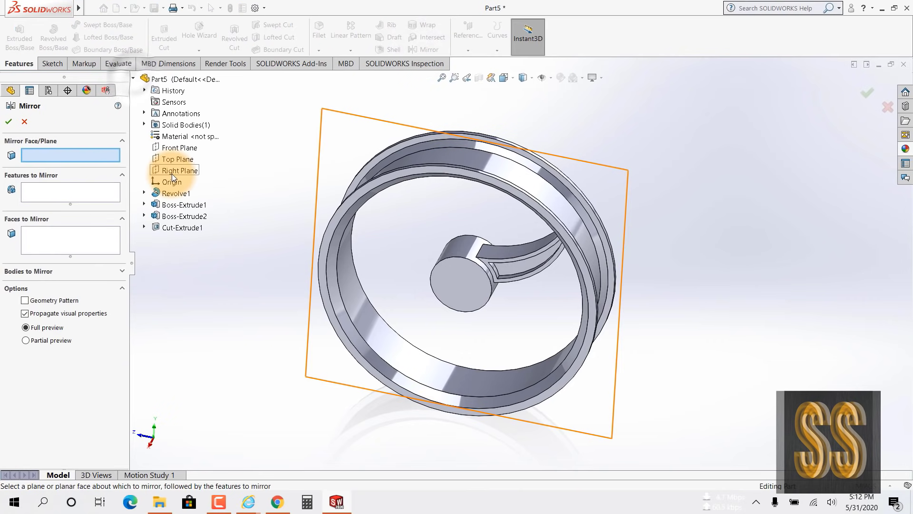
click(176, 170)
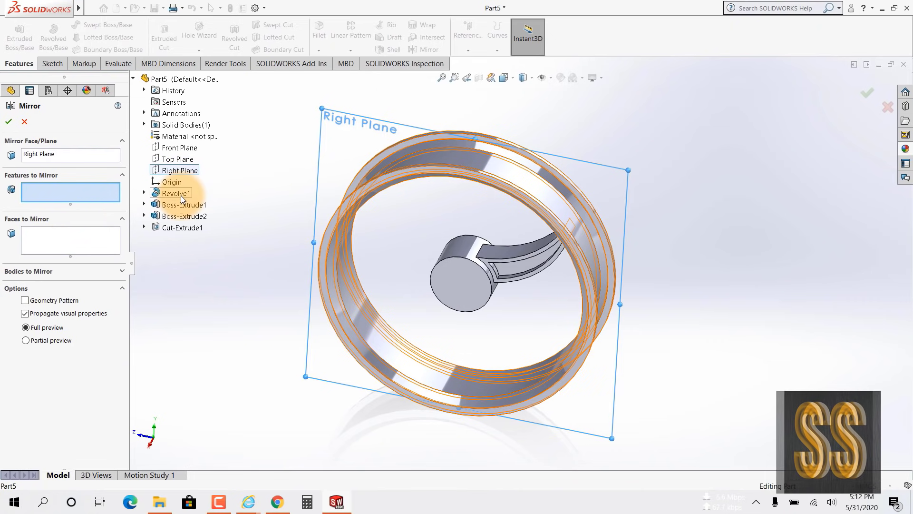
click(183, 229)
click(9, 121)
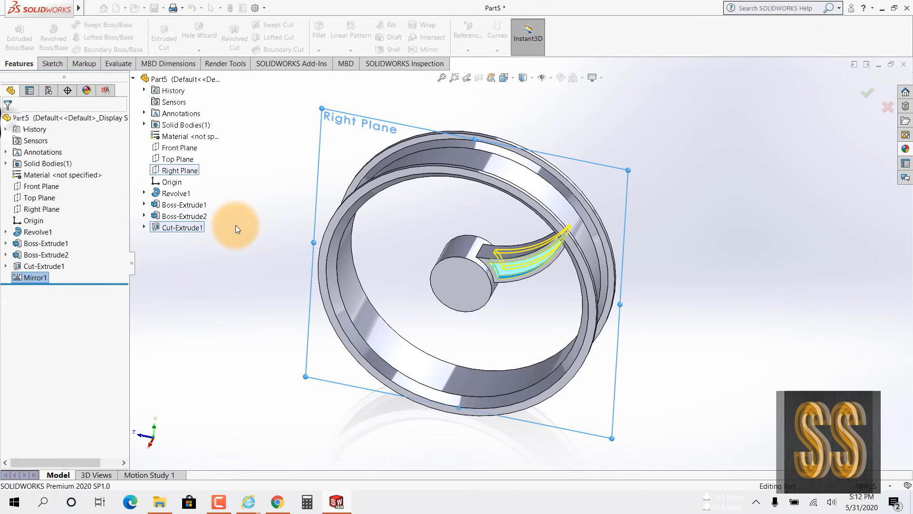
mouse_move(239, 199)
middle_down()
mouse_move(230, 191)
mouse_move(266, 255)
middle_up()
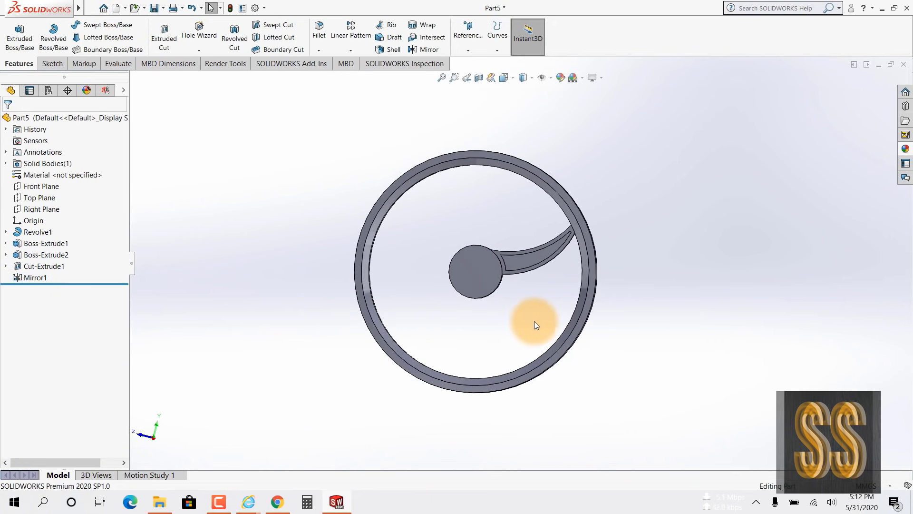
middle_drag(534, 321, 534, 255)
scroll(465, 310, down, 5)
middle_drag(465, 309, 481, 329)
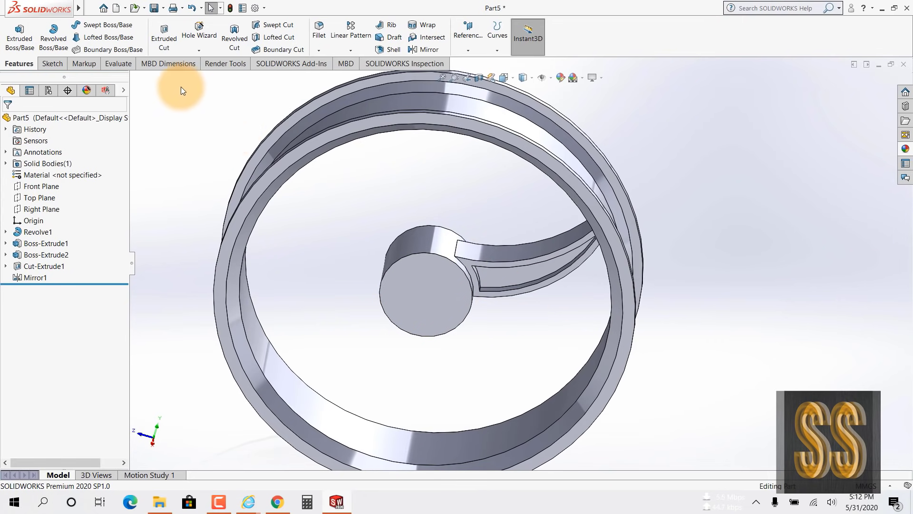
Start a fillet on the spoke's top face only, with a 2.5 mm radius
click(319, 32)
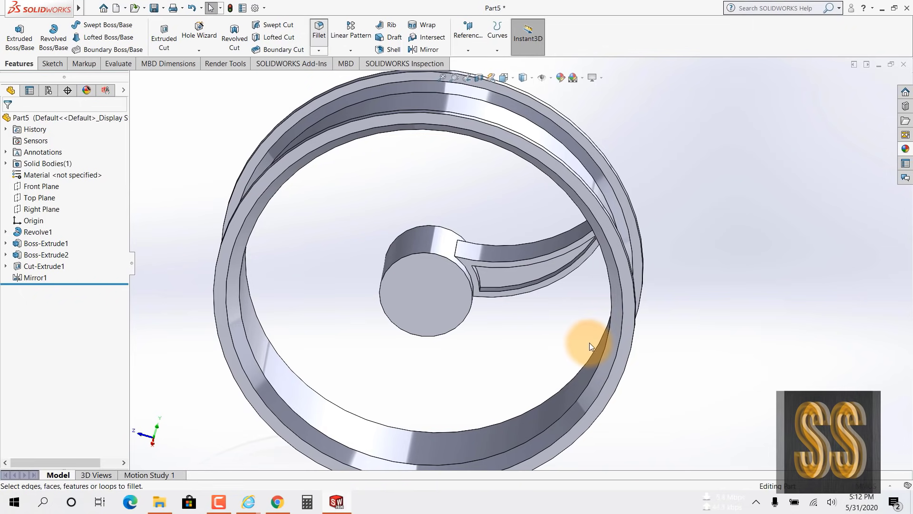
scroll(516, 276, down, 5)
mouse_move(512, 278)
middle_down()
mouse_move(495, 217)
mouse_move(498, 180)
mouse_move(485, 204)
mouse_move(498, 255)
middle_up()
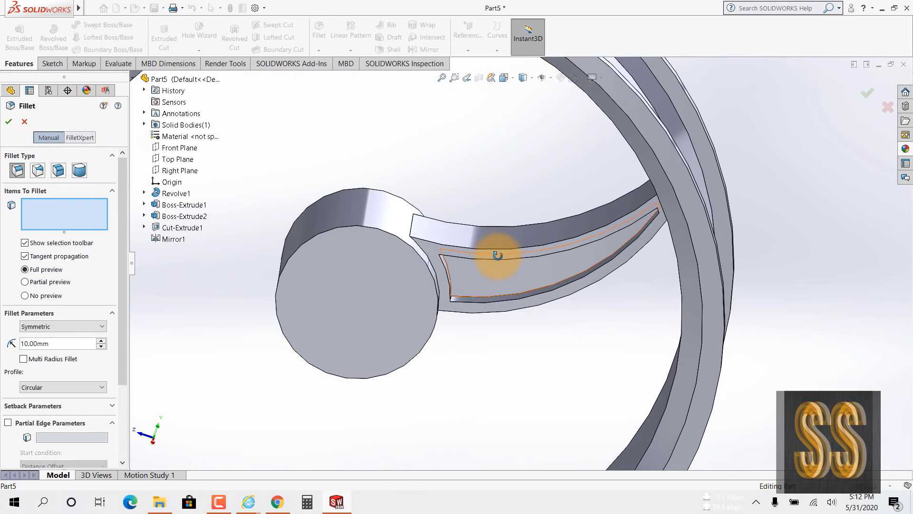
scroll(508, 270, down, 3)
click(487, 223)
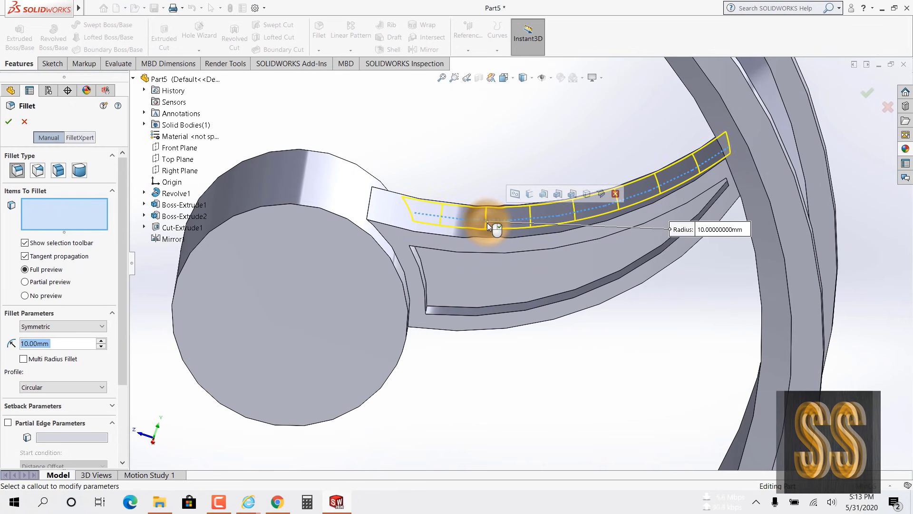
click(487, 223)
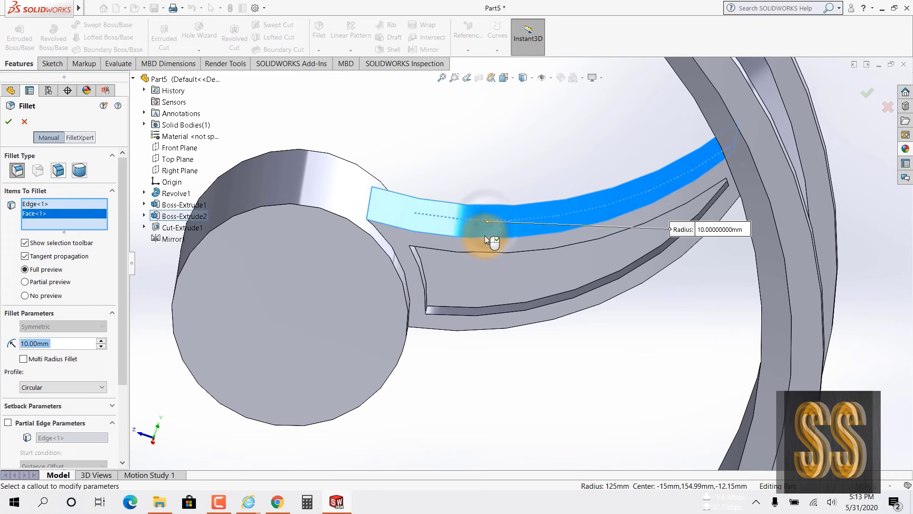
right_click(36, 204)
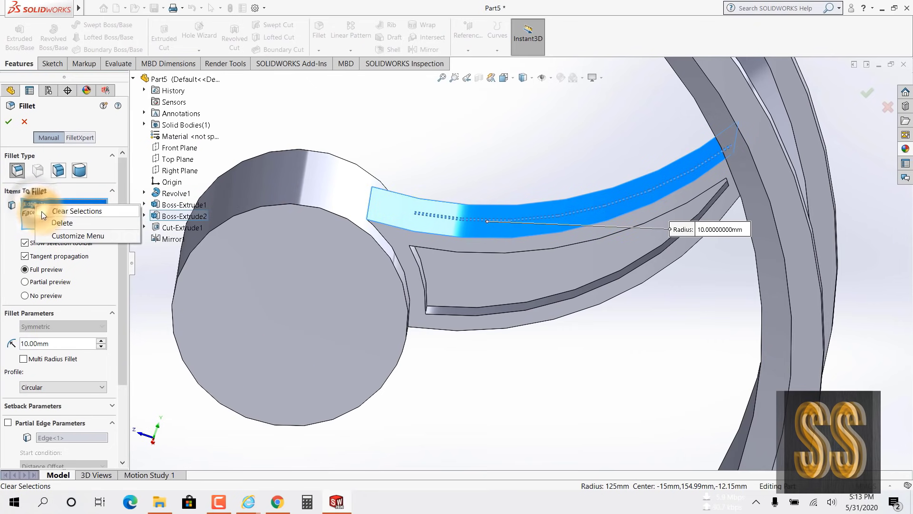
click(49, 221)
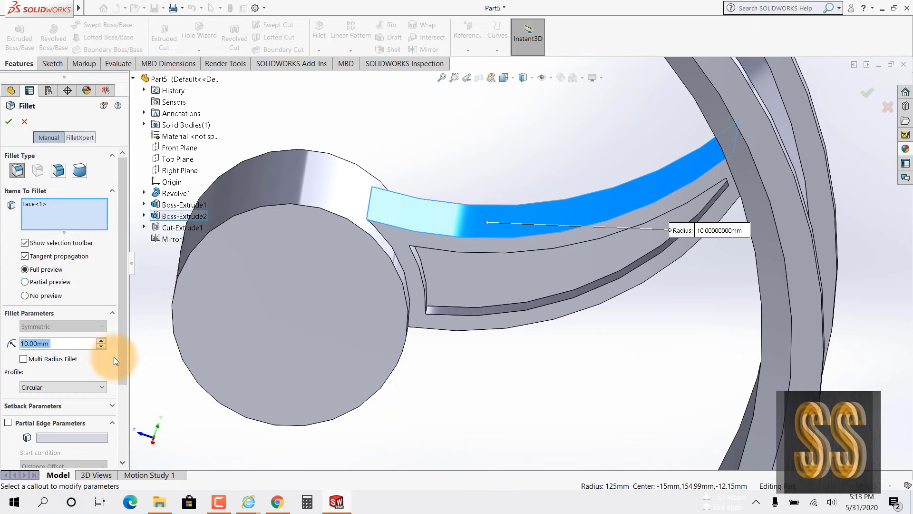
text(2.5)
key(Return)
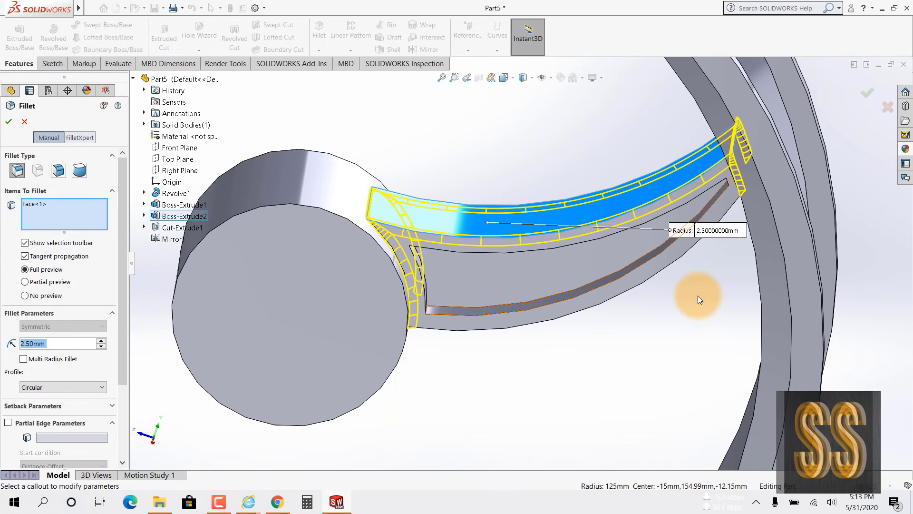
Add the spoke's lower face to the fillet and change the radius to 2 mm
mouse_move(632, 194)
middle_down()
mouse_move(624, 171)
mouse_move(578, 315)
mouse_move(589, 333)
middle_up()
click(576, 318)
click(24, 346)
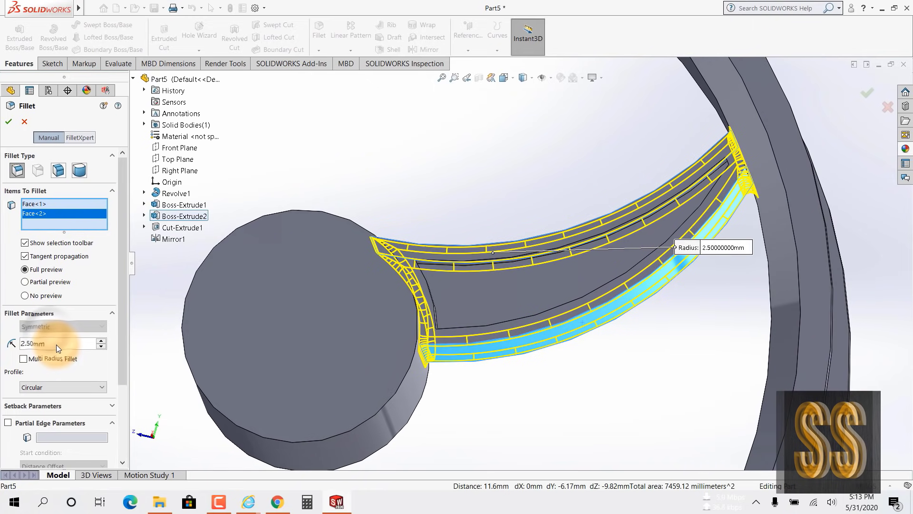
mouse_move(591, 340)
middle_down()
mouse_move(472, 350)
mouse_move(515, 371)
mouse_move(645, 381)
middle_up()
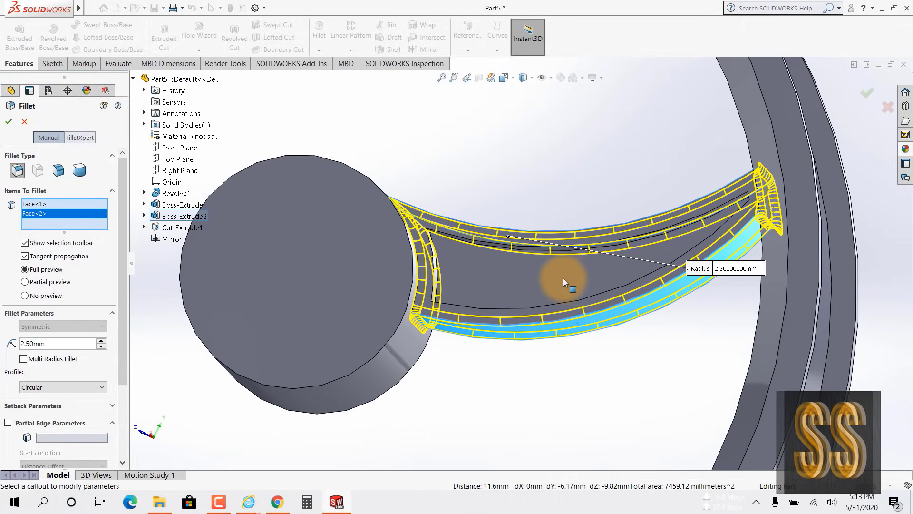
scroll(557, 280, up, 5)
middle_drag(286, 284, 299, 312)
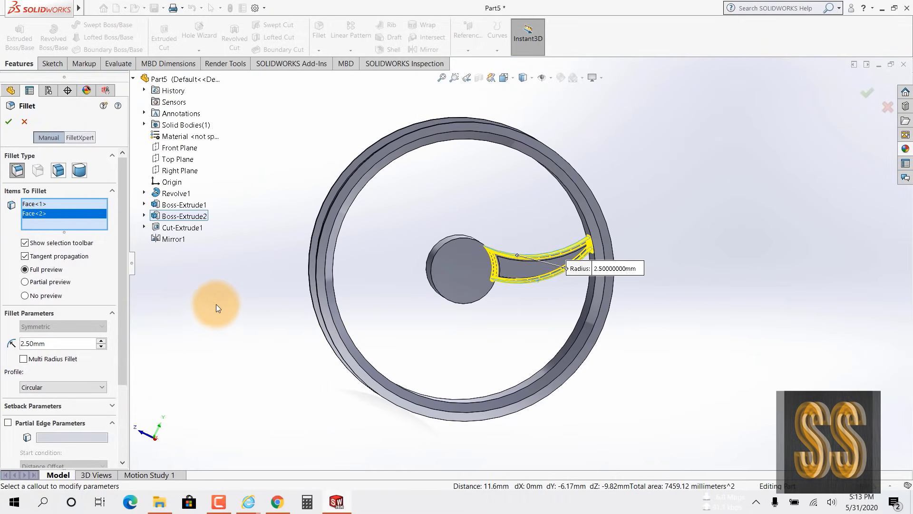
double_click(62, 344)
text(2)
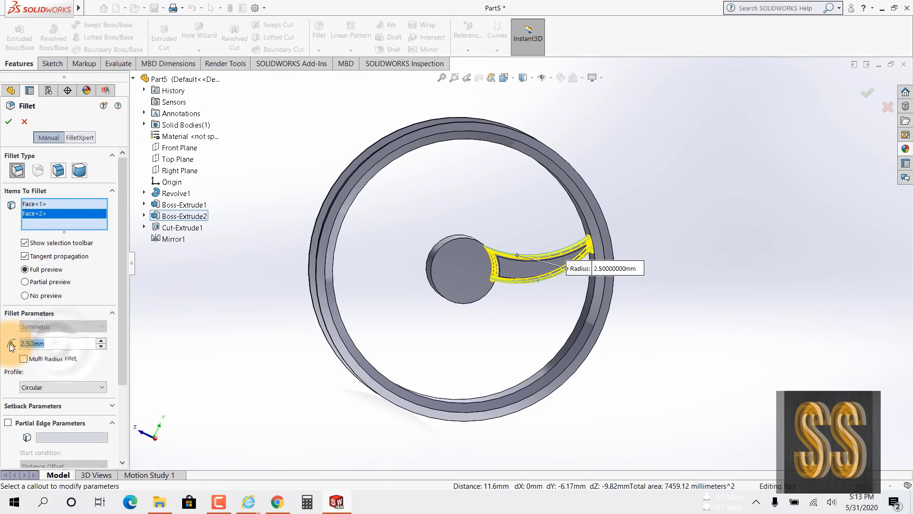
key(Return)
Add the upper spoke face and the large lower spoke face to the fillet
scroll(547, 264, down, 5)
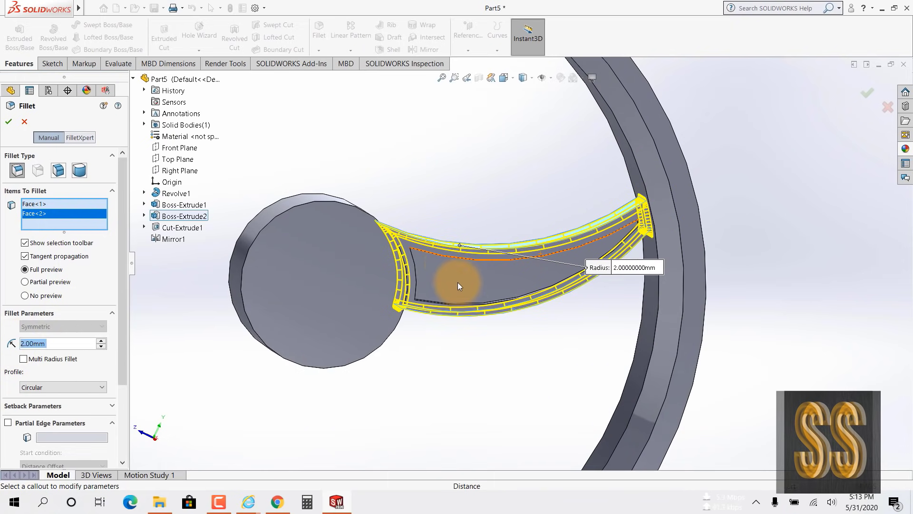
middle_drag(458, 282, 450, 217)
middle_drag(441, 219, 434, 228)
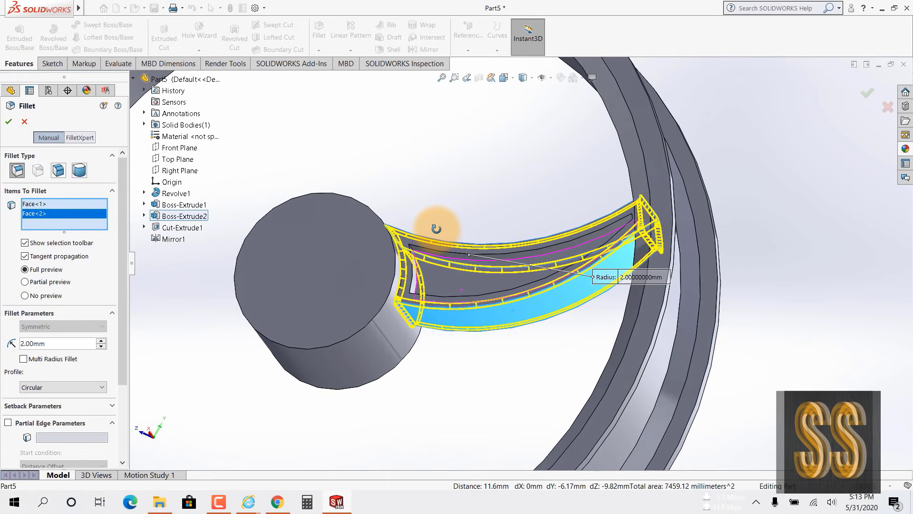
scroll(467, 277, down, 2)
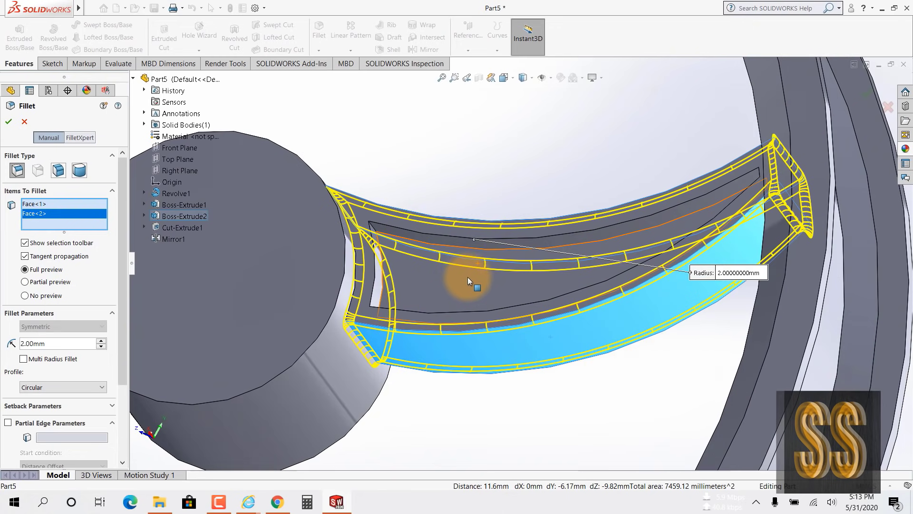
click(401, 222)
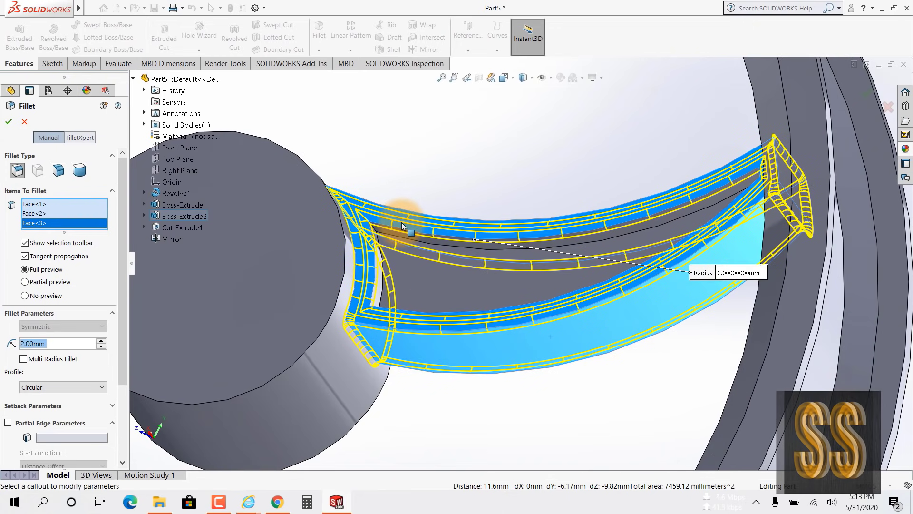
click(438, 285)
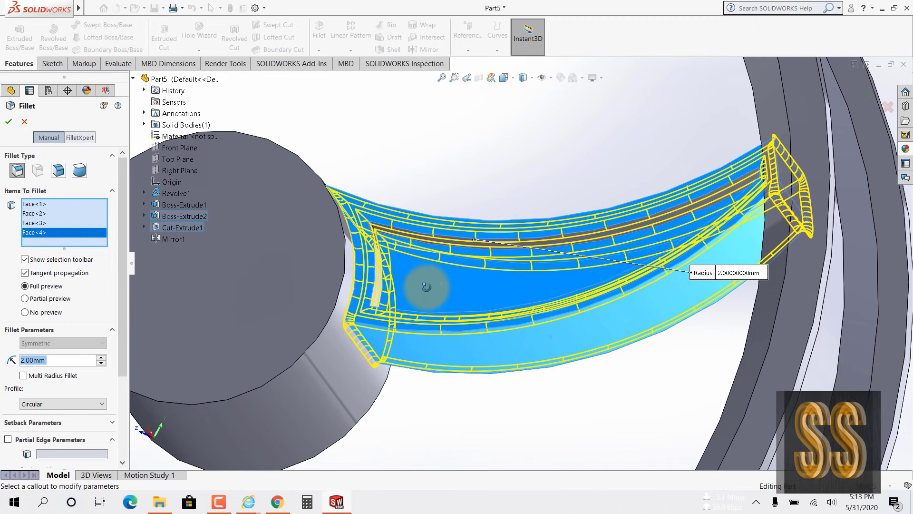
middle_drag(437, 284, 421, 284)
scroll(409, 259, down, 3)
Add the pocket's inner face and the slot face, setting the radius to 1.5 mm
click(389, 249)
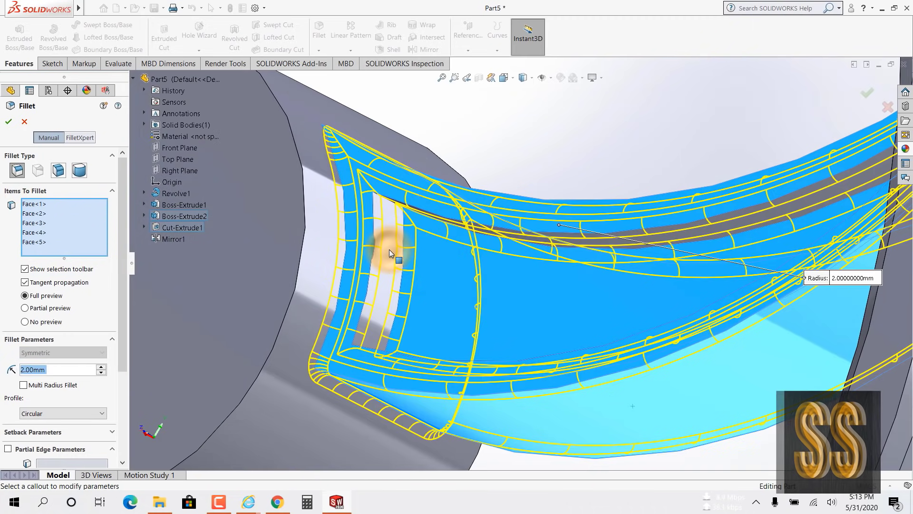
scroll(585, 275, up, 5)
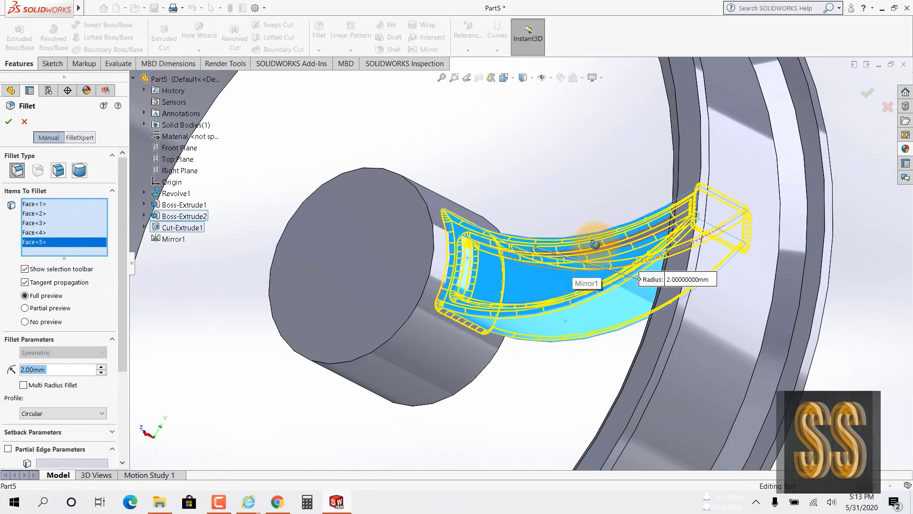
mouse_move(585, 276)
middle_down()
mouse_move(638, 198)
mouse_move(717, 190)
middle_up()
scroll(675, 235, down, 5)
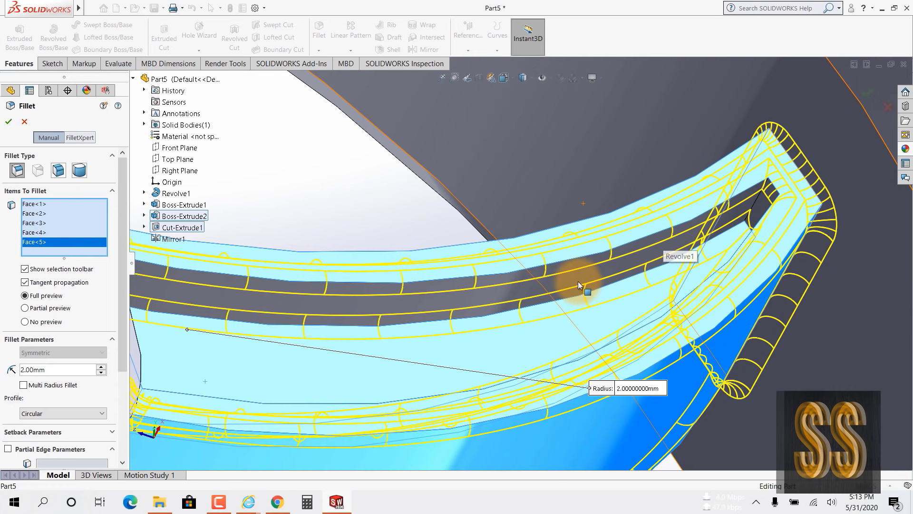
click(579, 275)
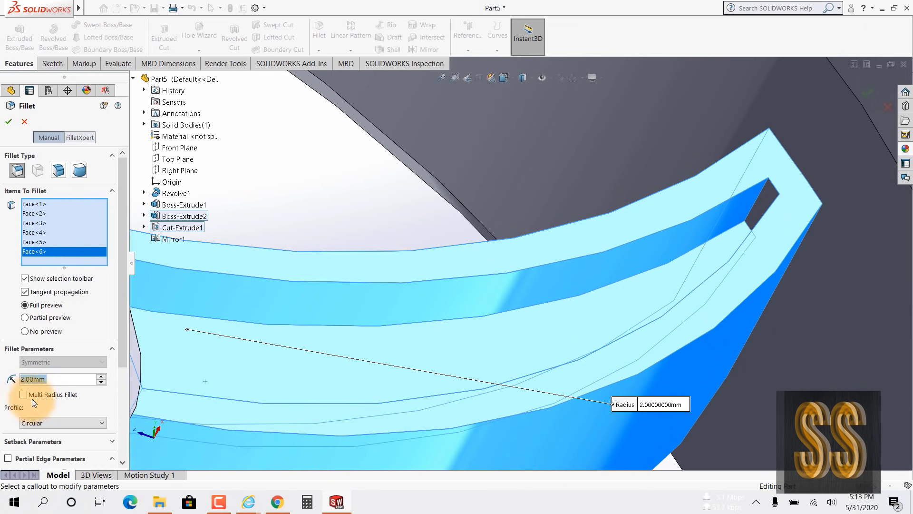
text(1.5)
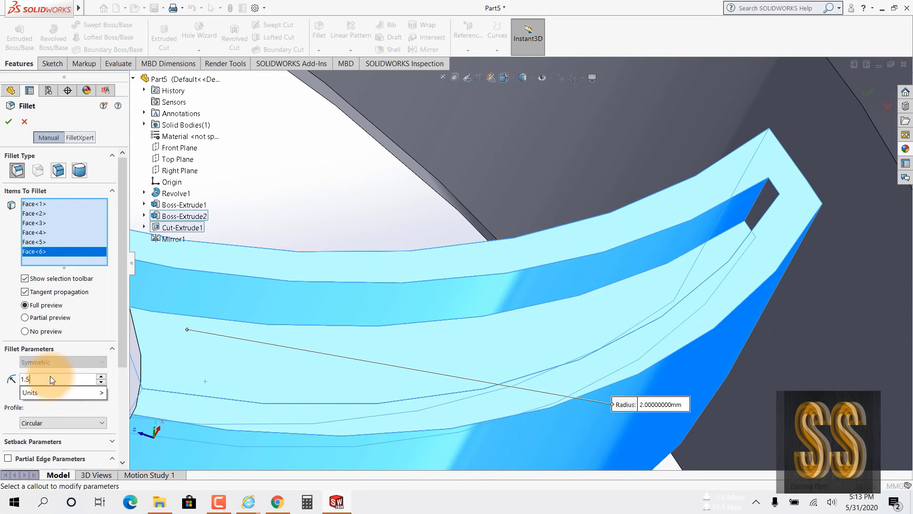
key(Return)
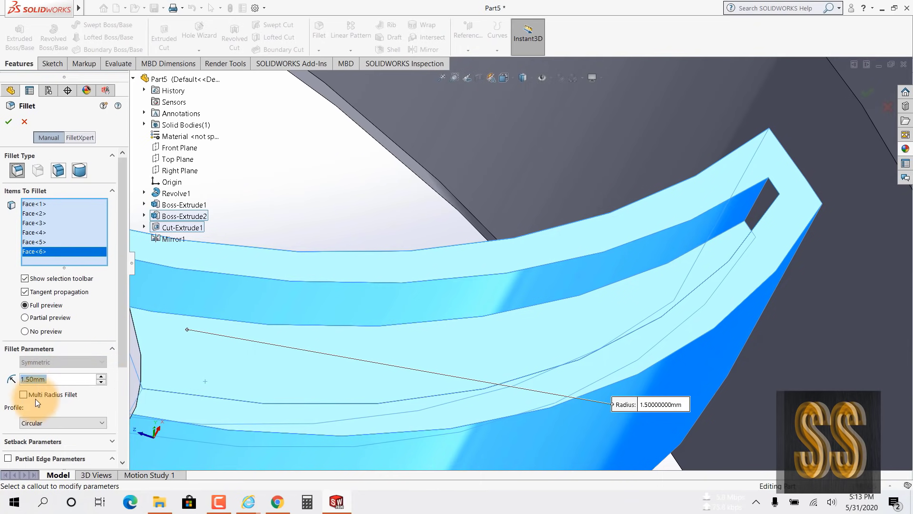
Set the fillet radius to 1 mm and add the slot's end face and another slot face
text(1)
key(Return)
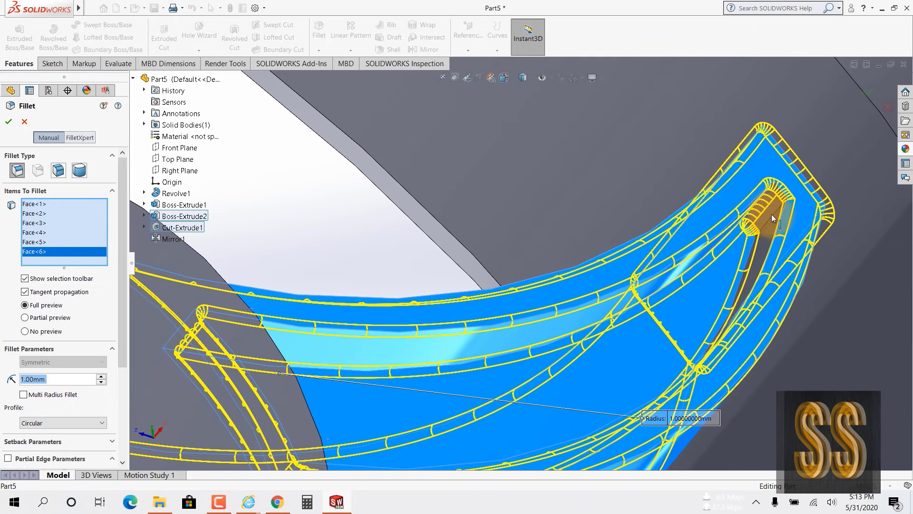
middle_drag(755, 241, 734, 252)
click(735, 252)
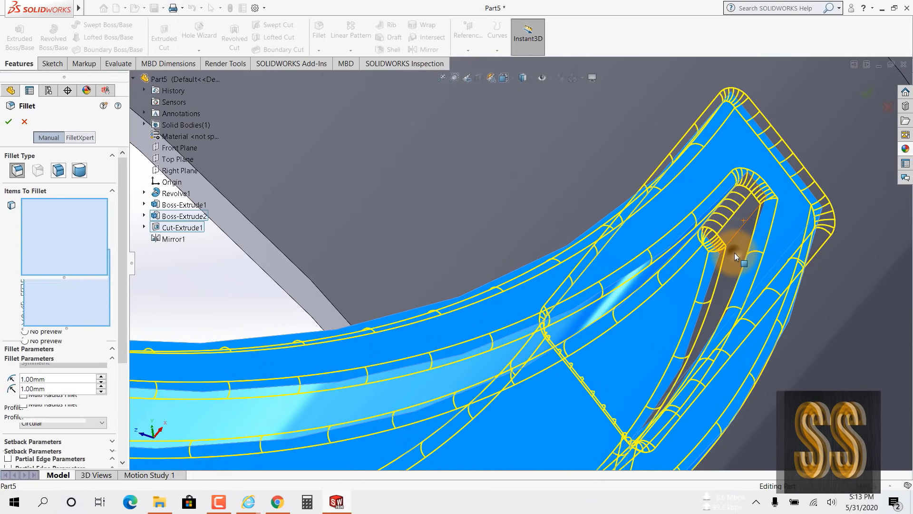
click(729, 224)
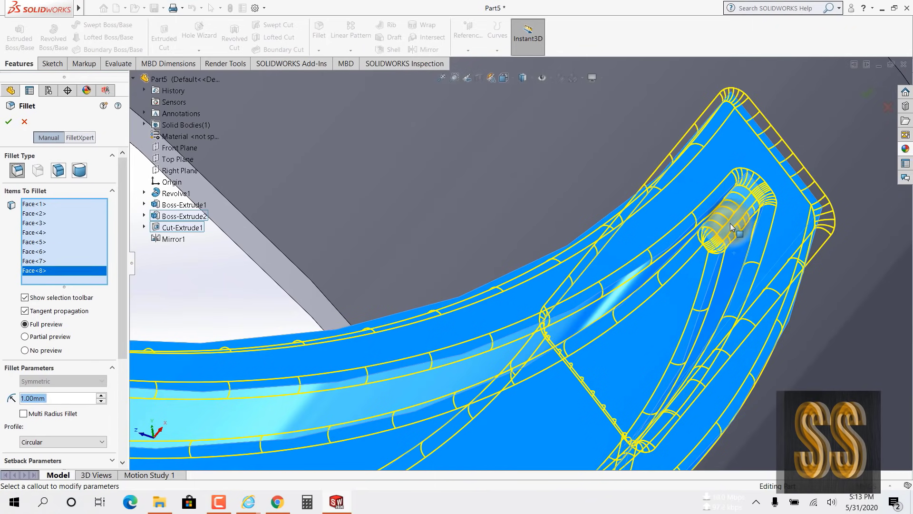
scroll(725, 261, up, 3)
scroll(523, 300, up, 3)
scroll(502, 295, up, 3)
Add the spoke's side face and three inner slot faces to the fillet
mouse_move(502, 295)
middle_down()
mouse_move(279, 164)
mouse_move(259, 92)
middle_up()
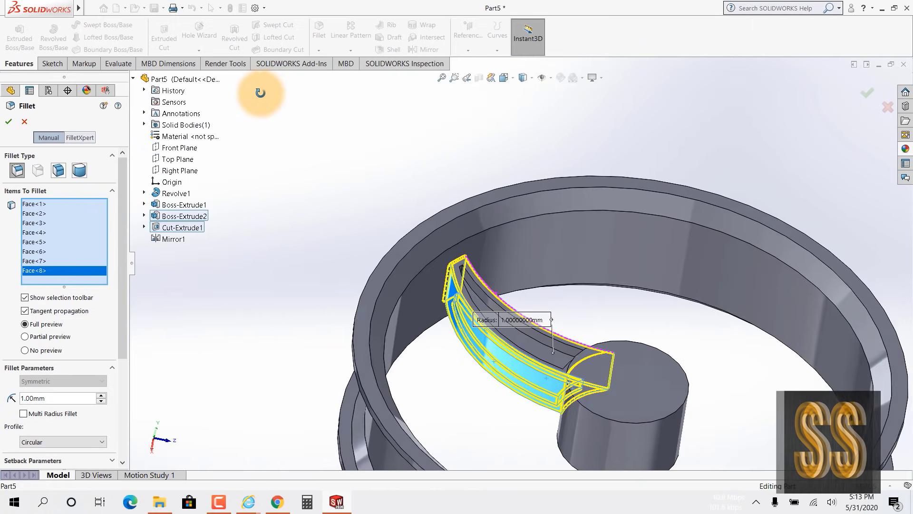
scroll(476, 299, down, 2)
scroll(517, 293, down, 5)
scroll(516, 244, down, 2)
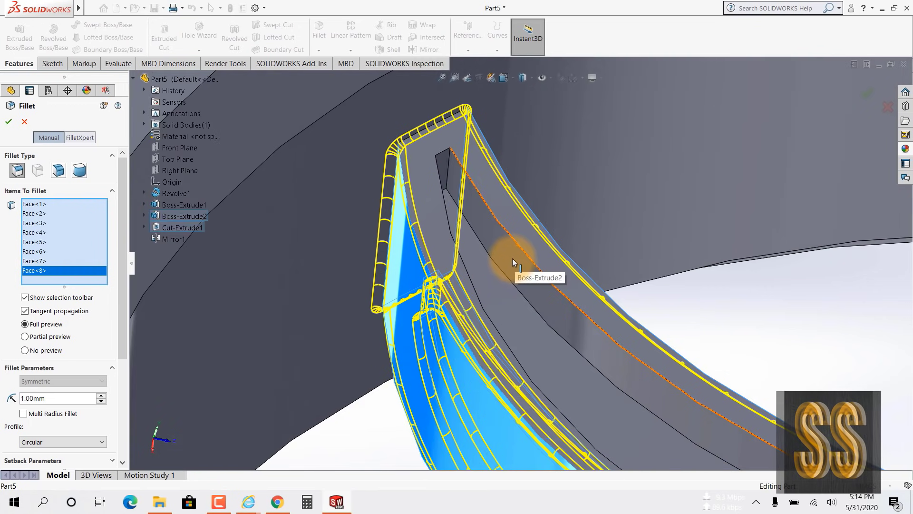
click(509, 228)
click(505, 248)
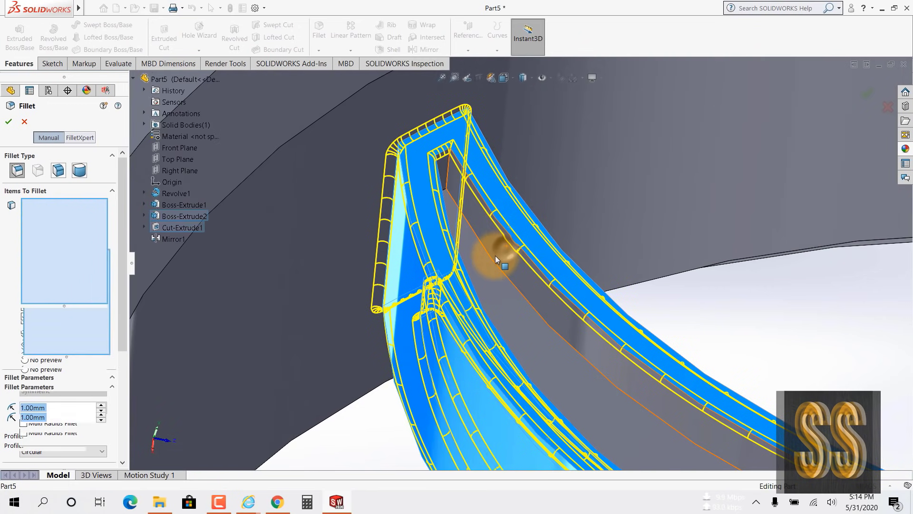
click(485, 281)
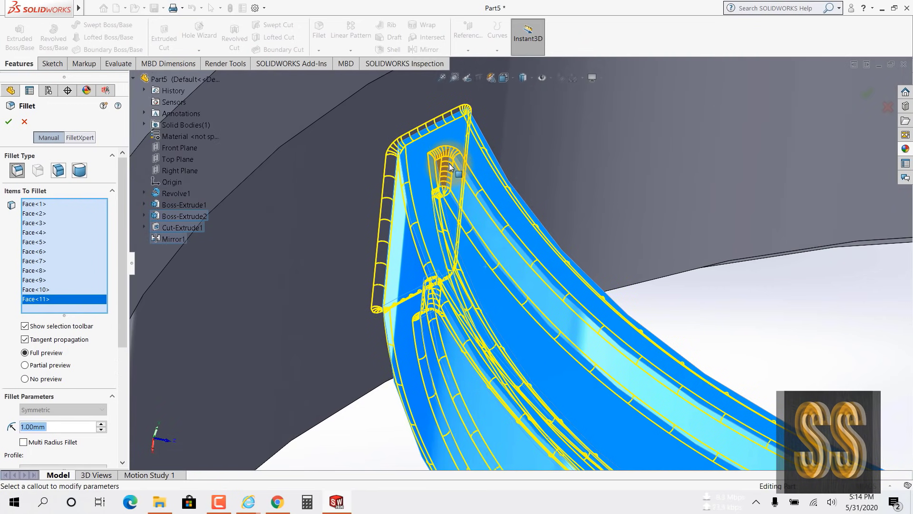
scroll(453, 199, down, 3)
scroll(452, 201, down, 1)
click(452, 202)
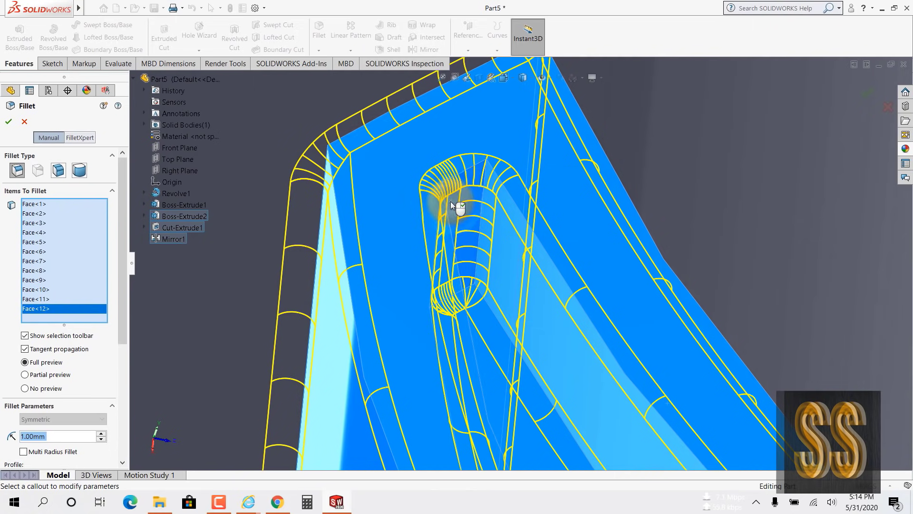
Add the remaining spoke side and base faces, then create Fillet1
scroll(450, 202, up, 5)
mouse_move(515, 309)
middle_down()
mouse_move(436, 351)
mouse_move(449, 353)
middle_up()
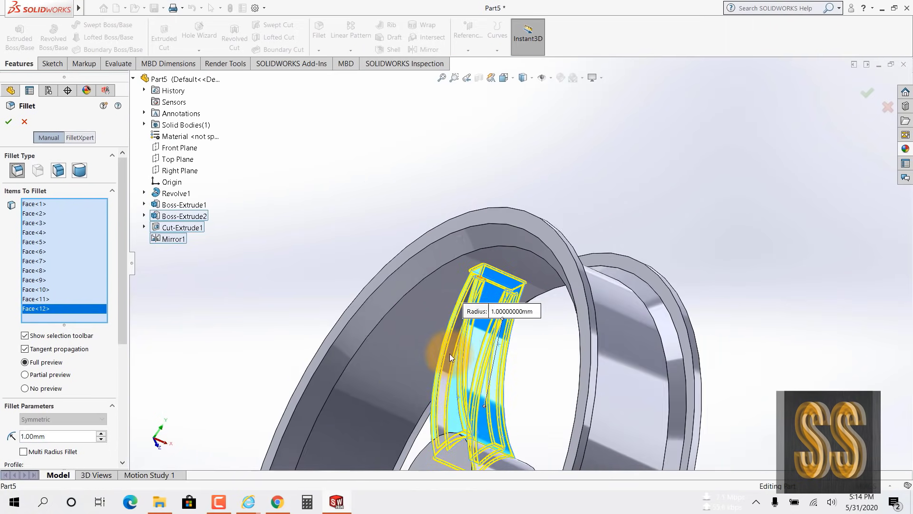
scroll(457, 353, down, 5)
click(453, 333)
scroll(500, 334, up, 2)
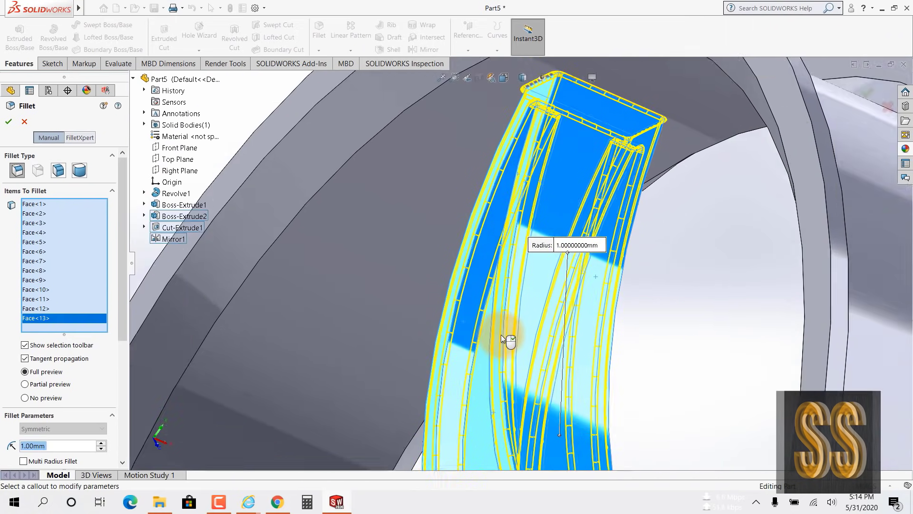
scroll(503, 336, up, 4)
mouse_move(504, 342)
middle_down()
mouse_move(522, 425)
mouse_move(518, 357)
middle_up()
scroll(516, 330, down, 5)
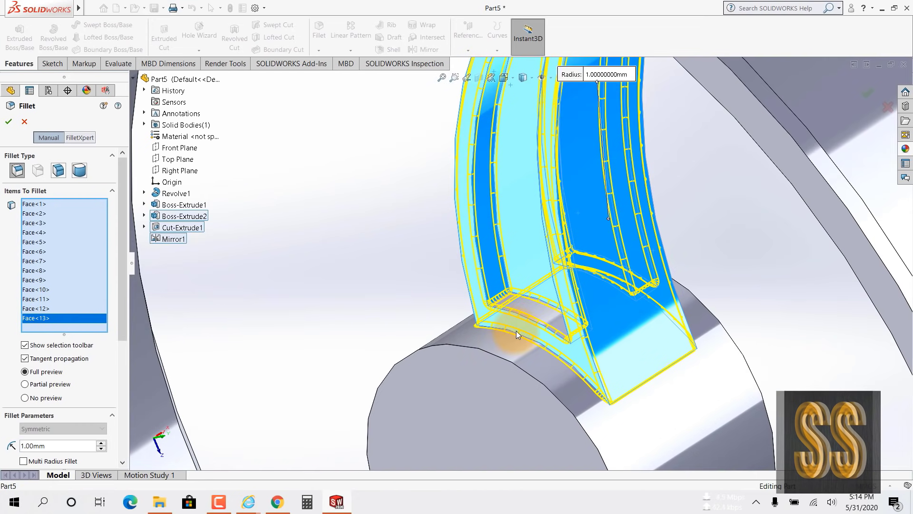
click(527, 311)
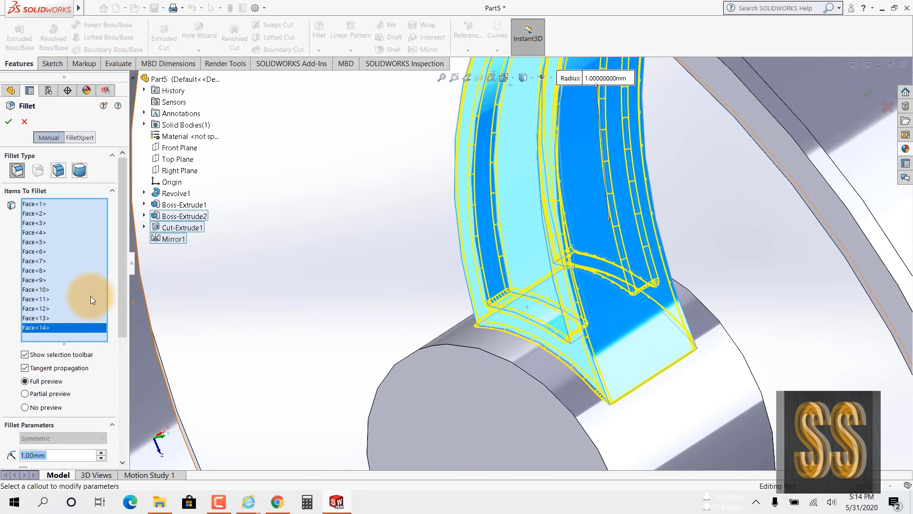
click(6, 123)
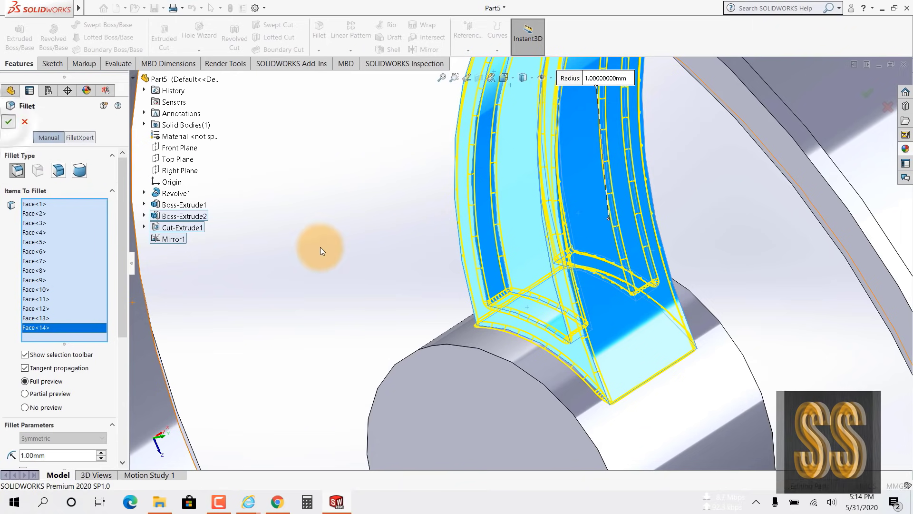
scroll(452, 243, up, 5)
mouse_move(452, 243)
middle_down()
mouse_move(577, 241)
mouse_move(547, 155)
mouse_move(483, 262)
mouse_move(491, 285)
mouse_move(490, 271)
mouse_move(282, 158)
middle_up()
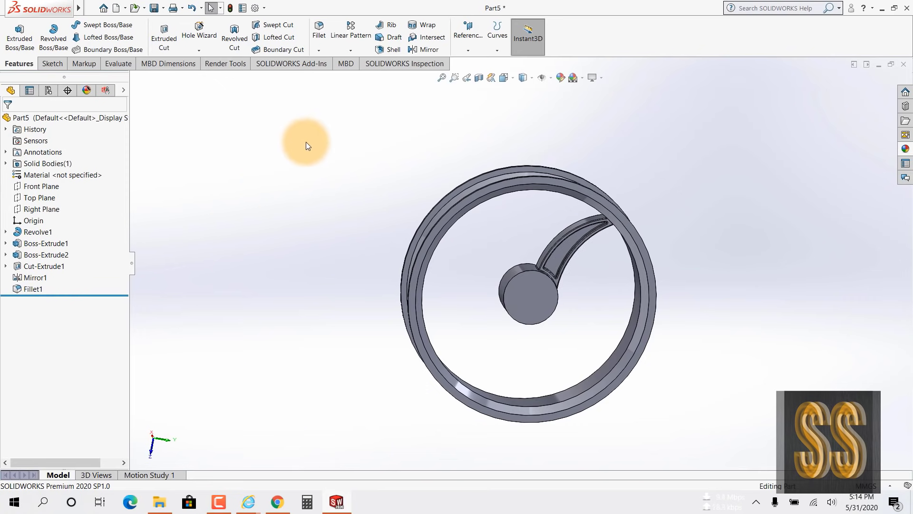
Set up a circular pattern about the hub edge with the spoke extrusion, cut, mirror and fillet
click(360, 52)
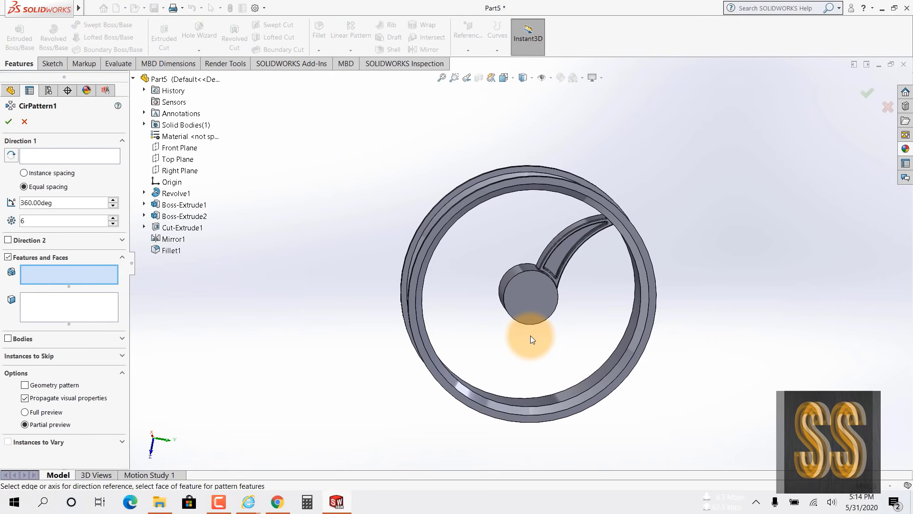
click(88, 161)
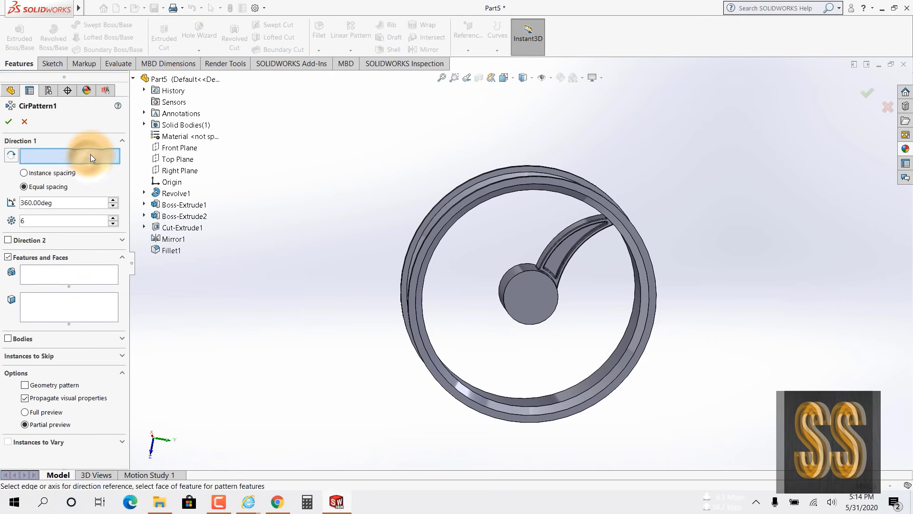
click(540, 322)
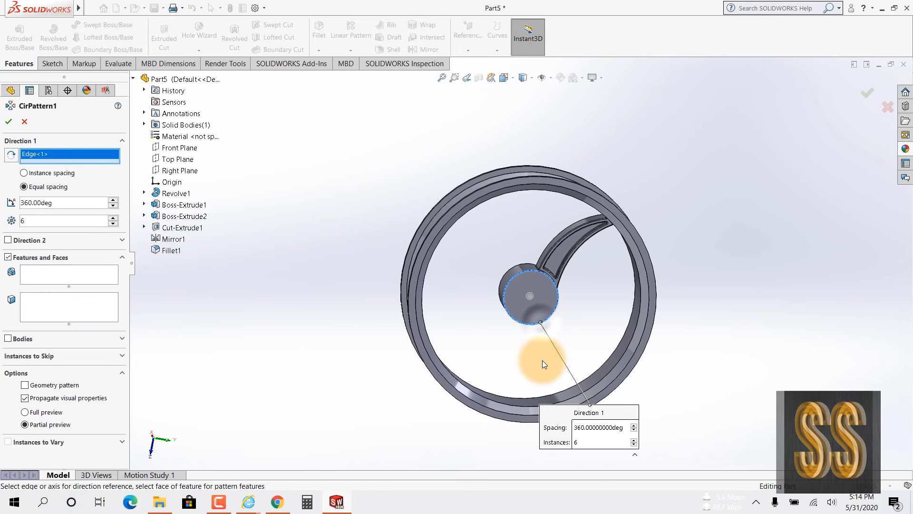
click(105, 269)
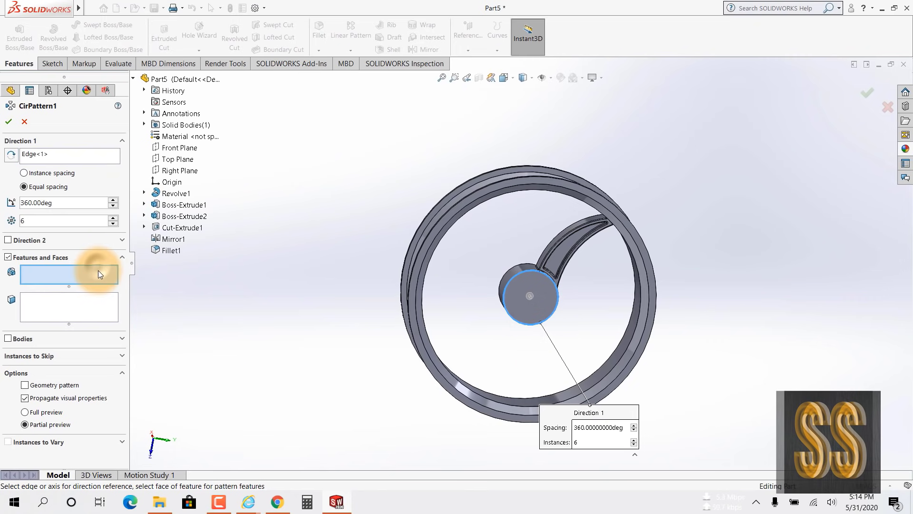
click(182, 216)
click(184, 229)
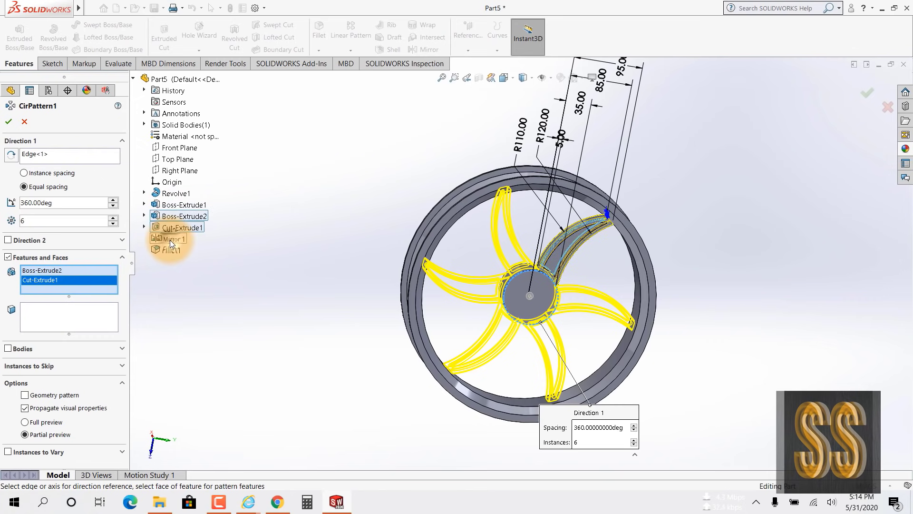
click(170, 237)
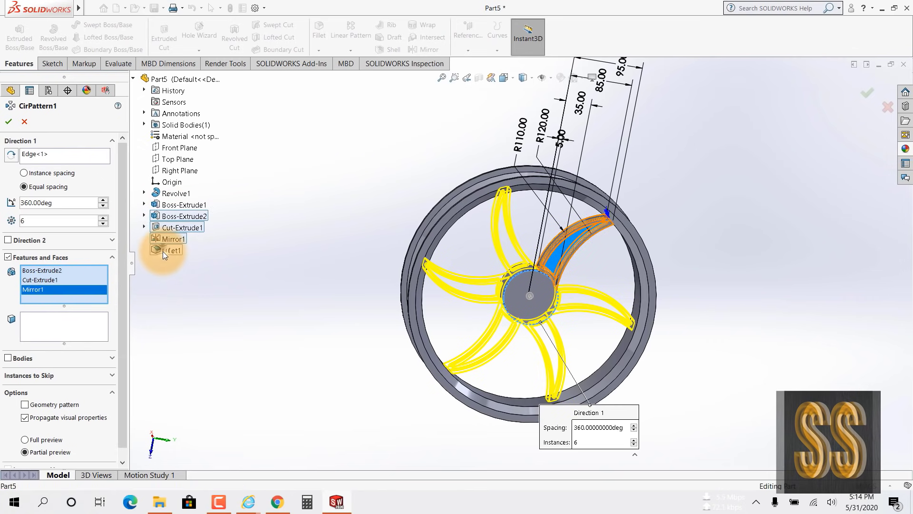
click(163, 251)
Try the six-instance pattern, then cancel CirPattern1 after the fillet rebuild error
scroll(552, 290, down, 5)
scroll(501, 204, down, 3)
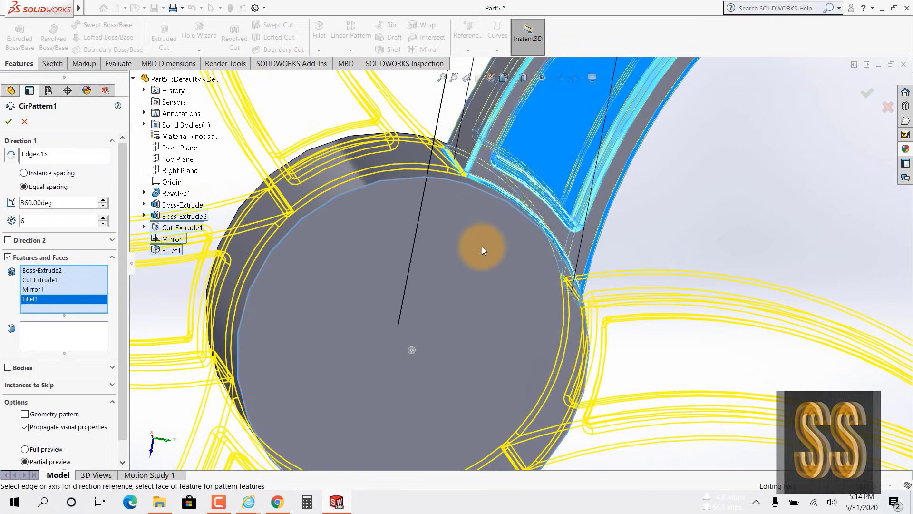
scroll(448, 252, down, 3)
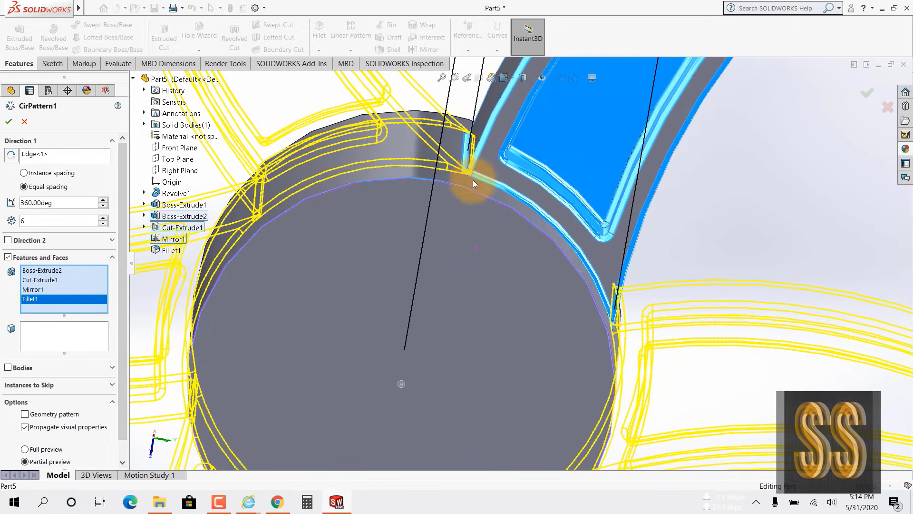
scroll(473, 180, down, 3)
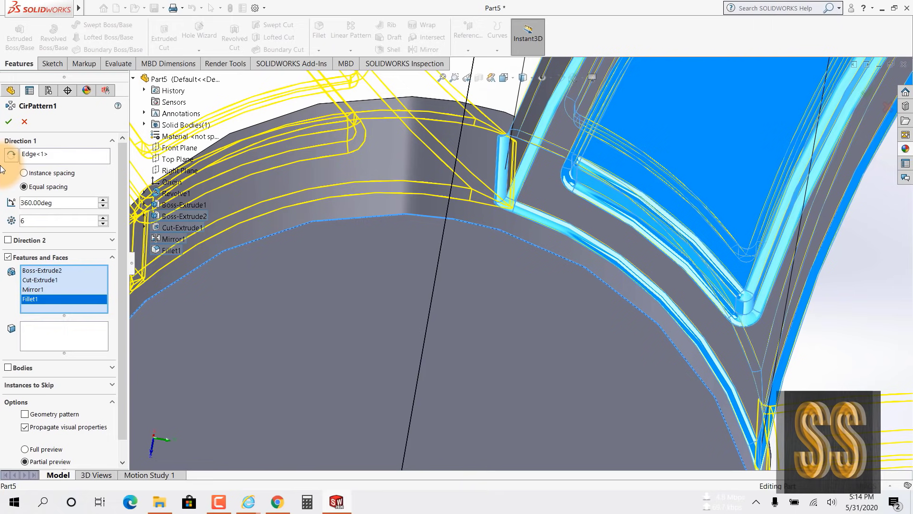
scroll(386, 230, up, 3)
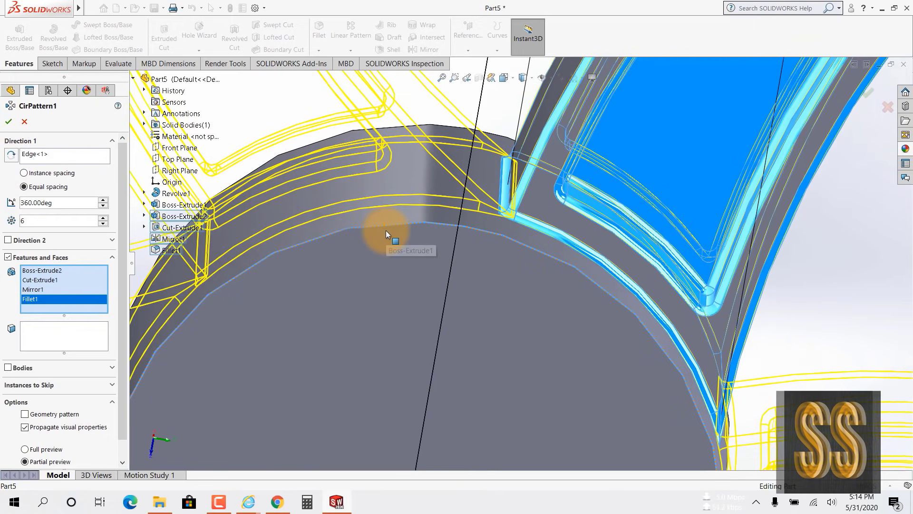
scroll(414, 309, up, 3)
scroll(438, 292, up, 2)
scroll(462, 287, up, 1)
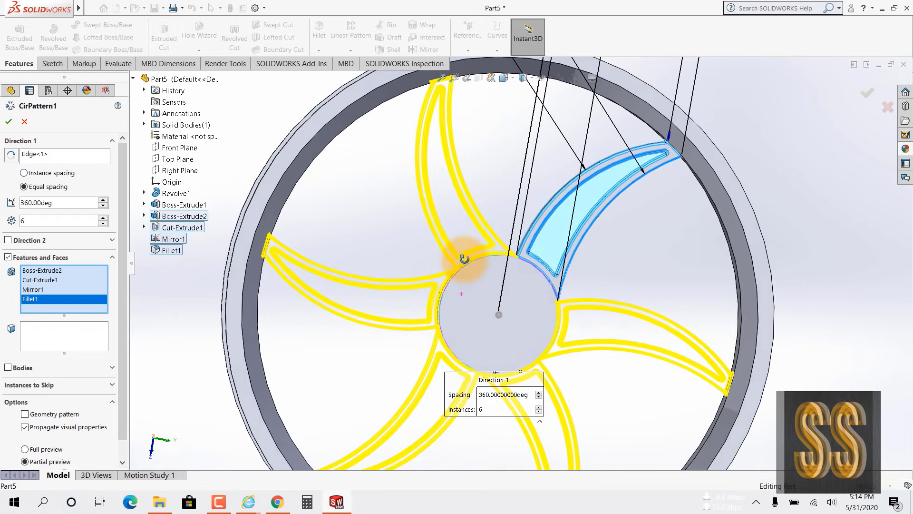
click(9, 125)
scroll(350, 285, up, 3)
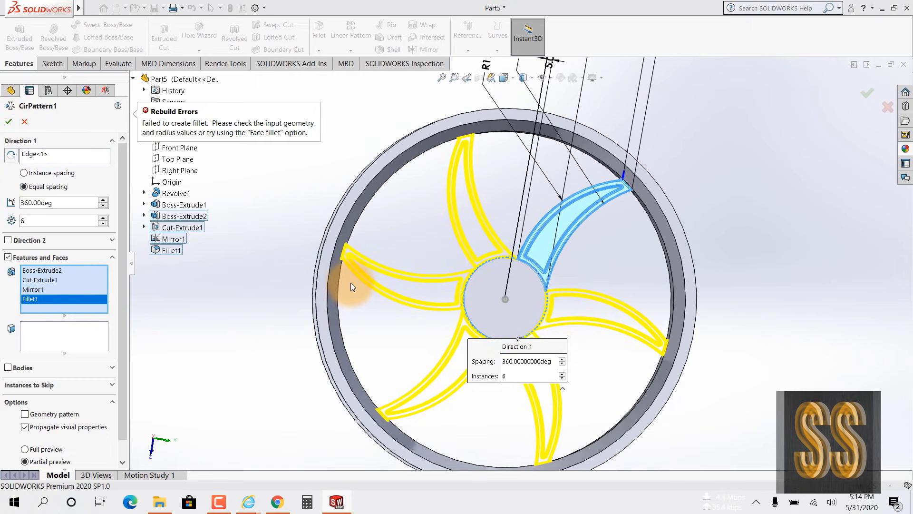
scroll(506, 281, down, 1)
scroll(552, 259, down, 3)
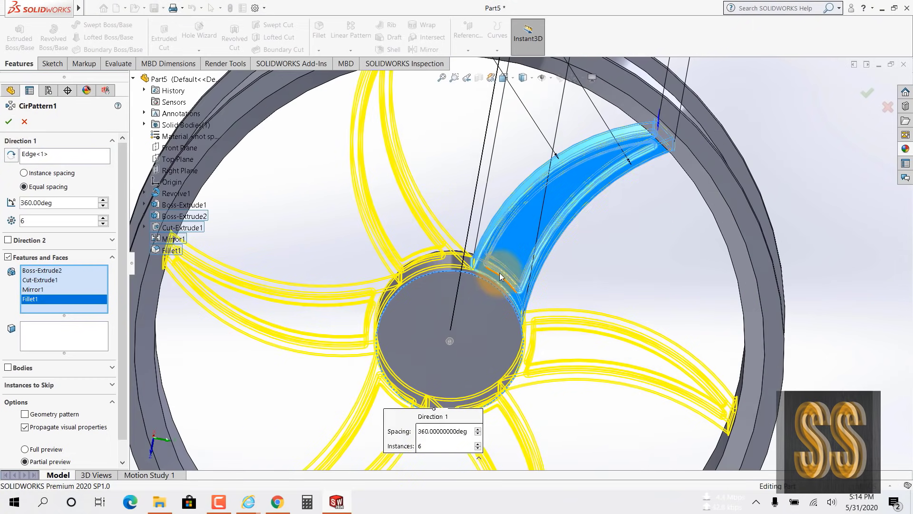
scroll(452, 273, down, 3)
scroll(452, 272, up, 2)
scroll(456, 284, up, 2)
scroll(460, 293, up, 3)
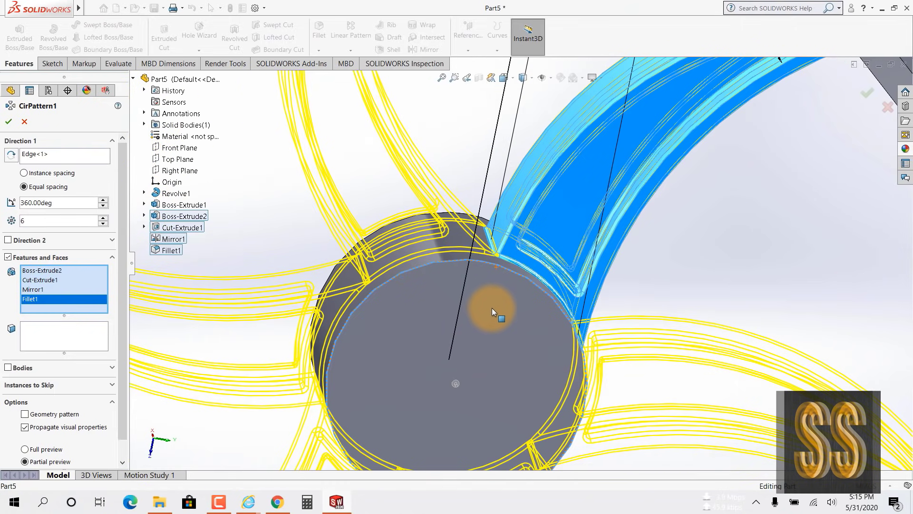
click(24, 122)
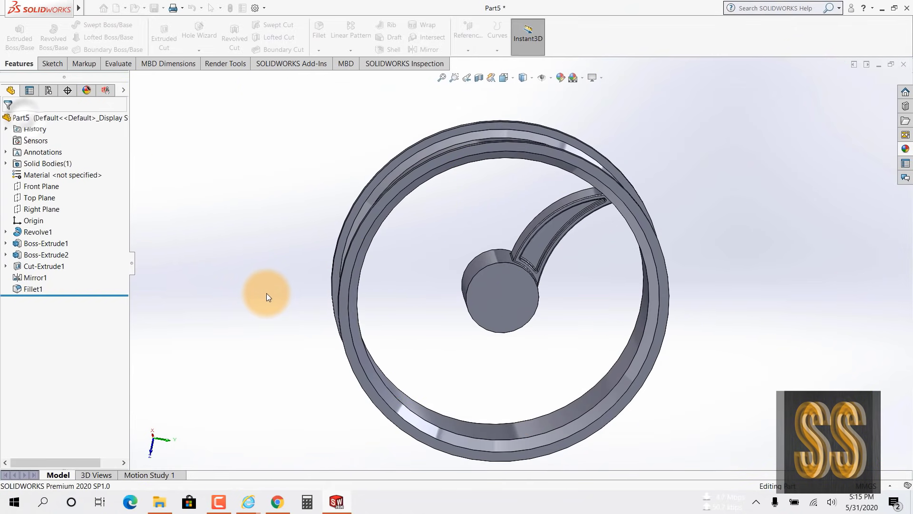
click(41, 244)
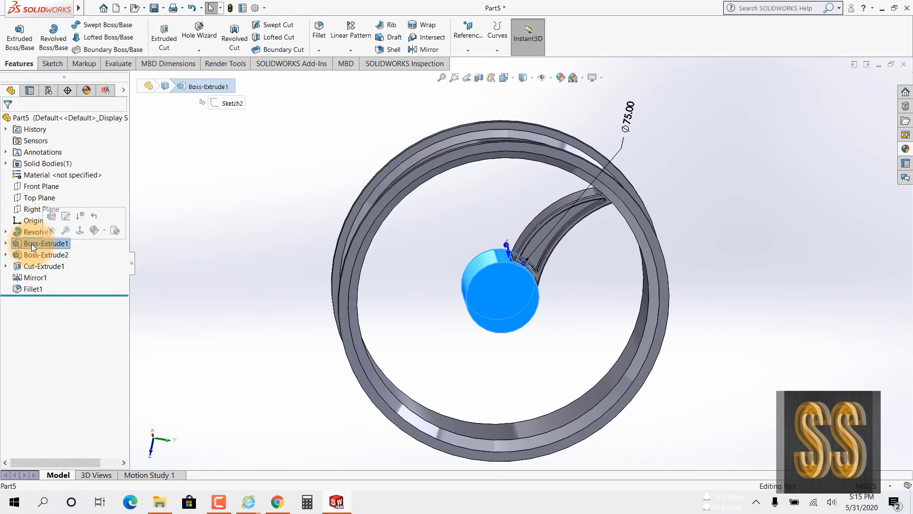
click(35, 265)
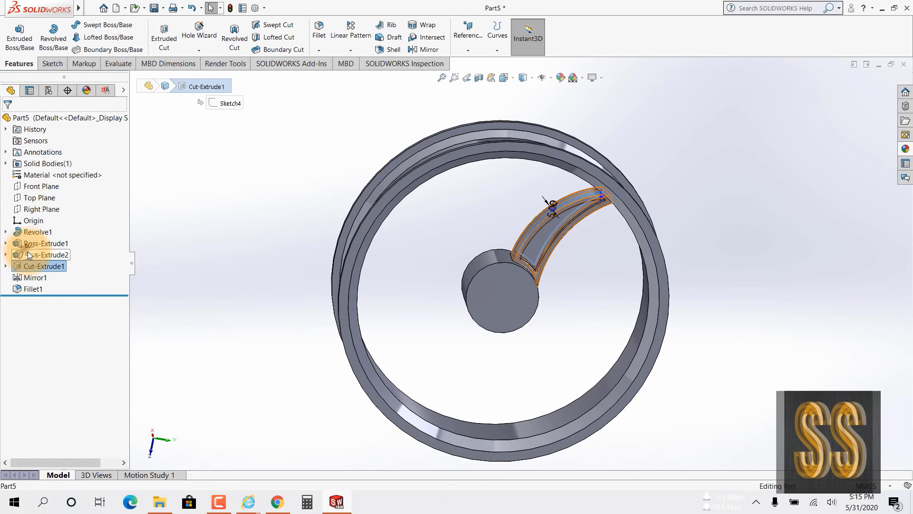
click(29, 253)
key(space)
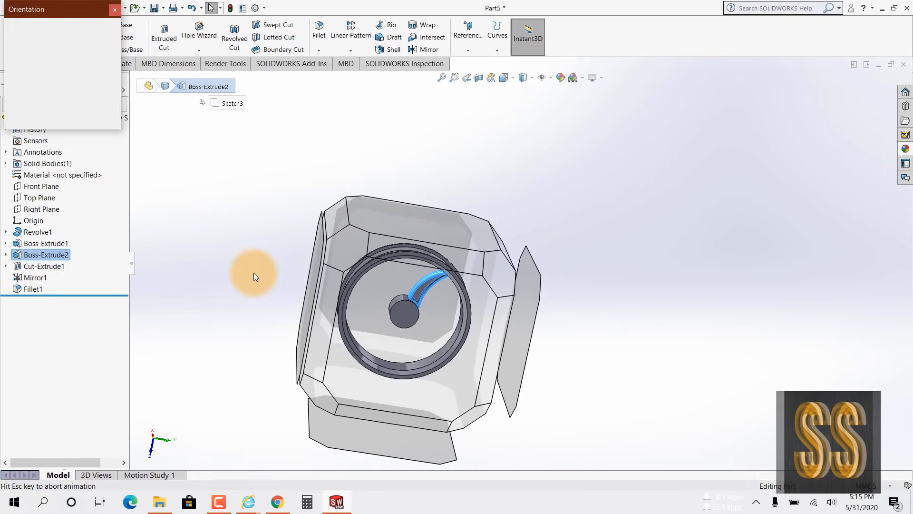
click(386, 315)
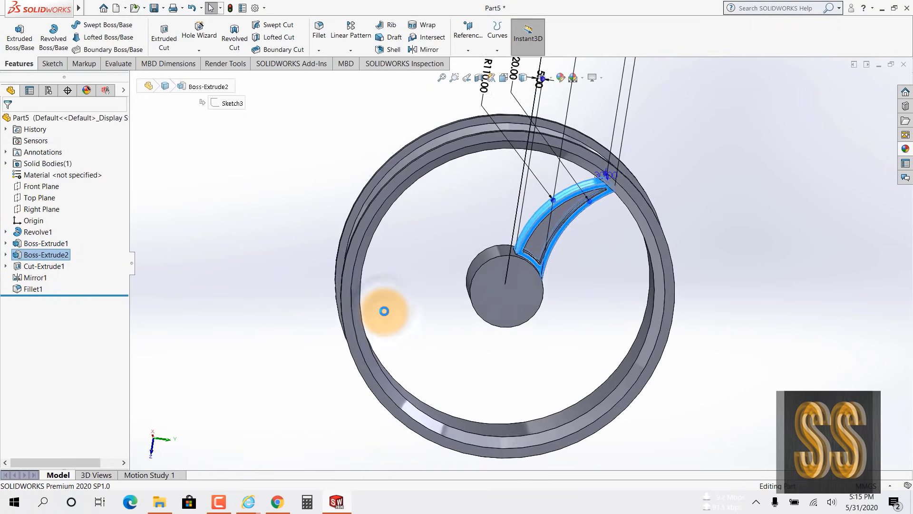
mouse_move(424, 297)
middle_down()
mouse_move(351, 214)
mouse_move(398, 279)
mouse_move(414, 333)
mouse_move(408, 301)
mouse_move(428, 272)
mouse_move(234, 281)
middle_up()
click(234, 279)
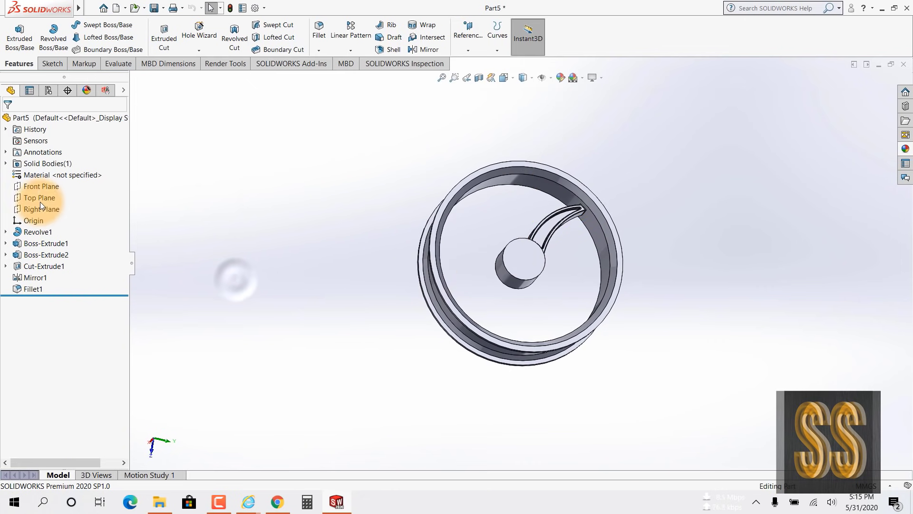
right_click(43, 246)
click(198, 265)
right_click(42, 256)
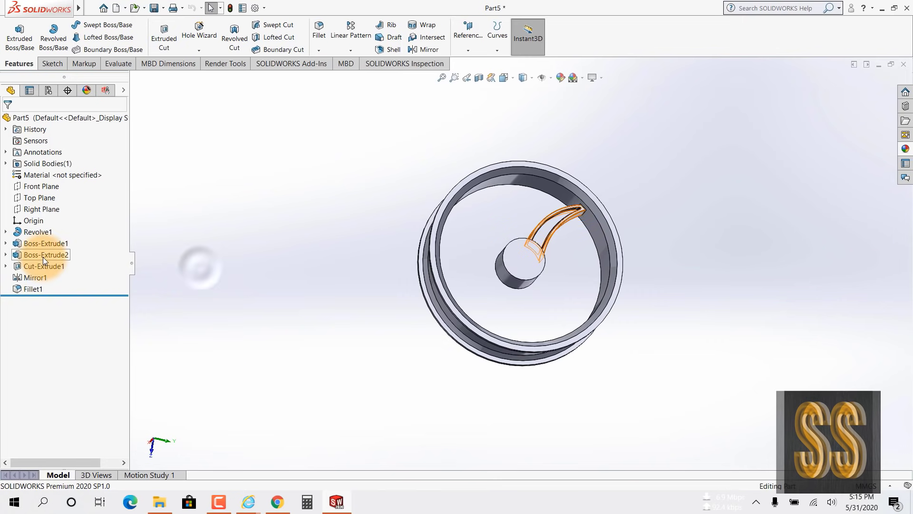
Edit Sketch3 in Right view, change the 35.00 dimension to 32, and exit the sketch
click(65, 231)
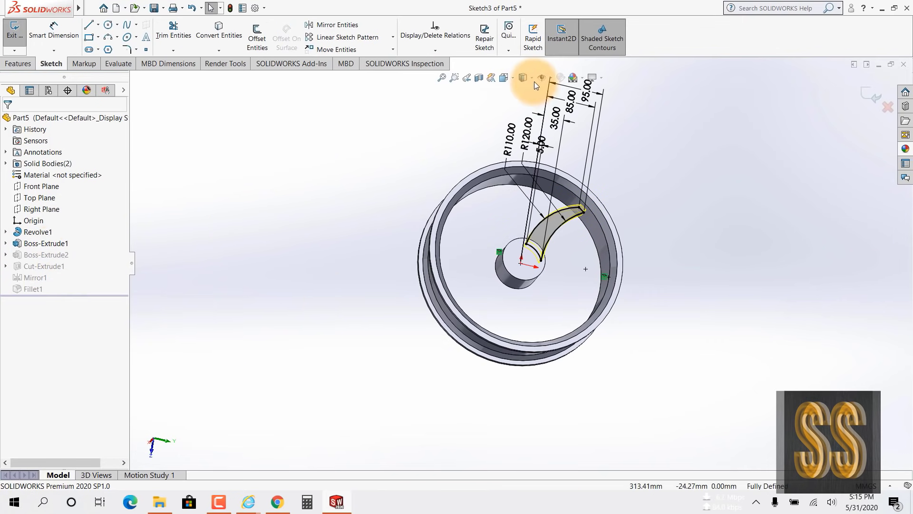
click(509, 77)
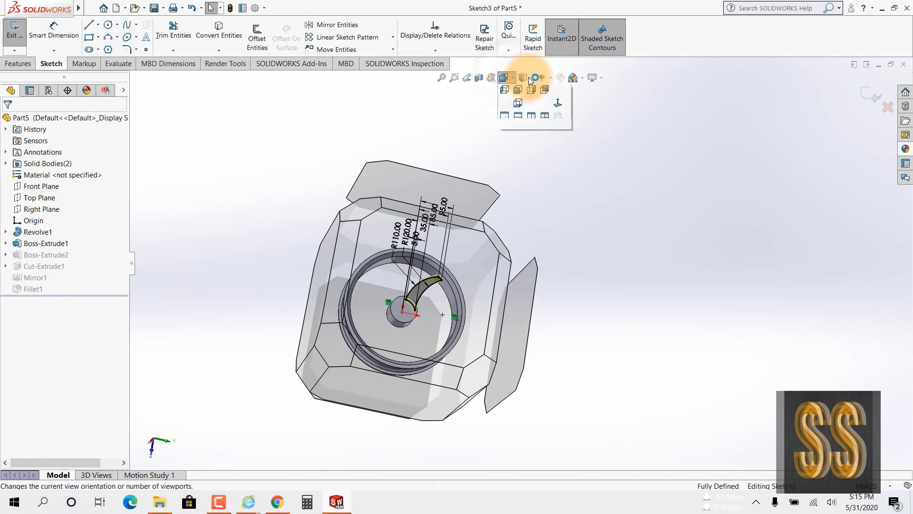
click(559, 126)
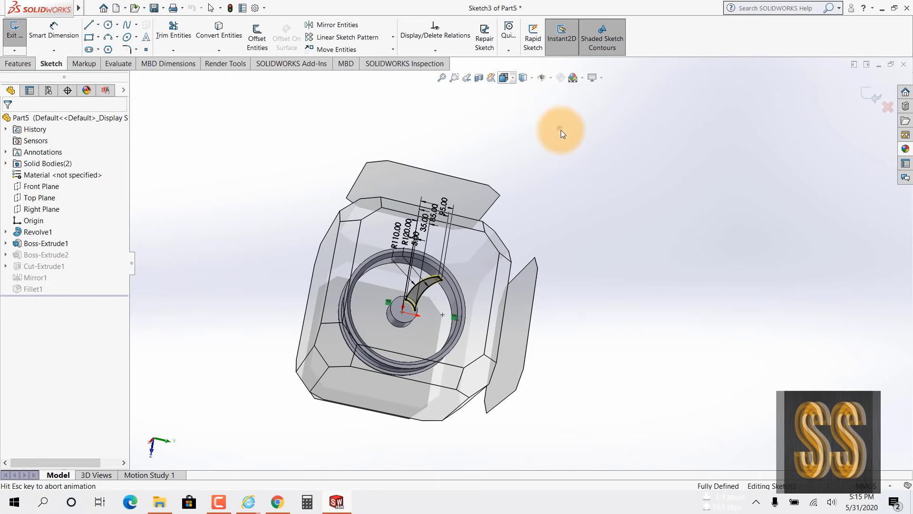
scroll(683, 248, down, 2)
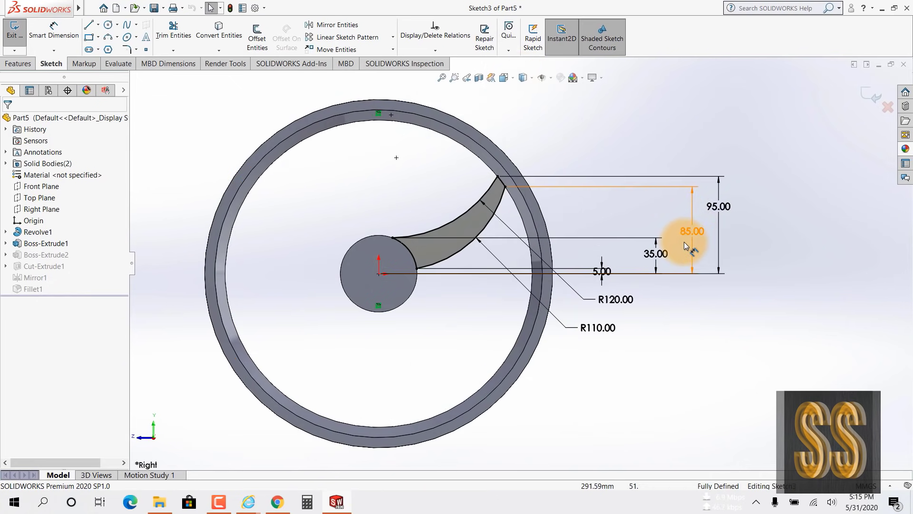
scroll(603, 258, down, 1)
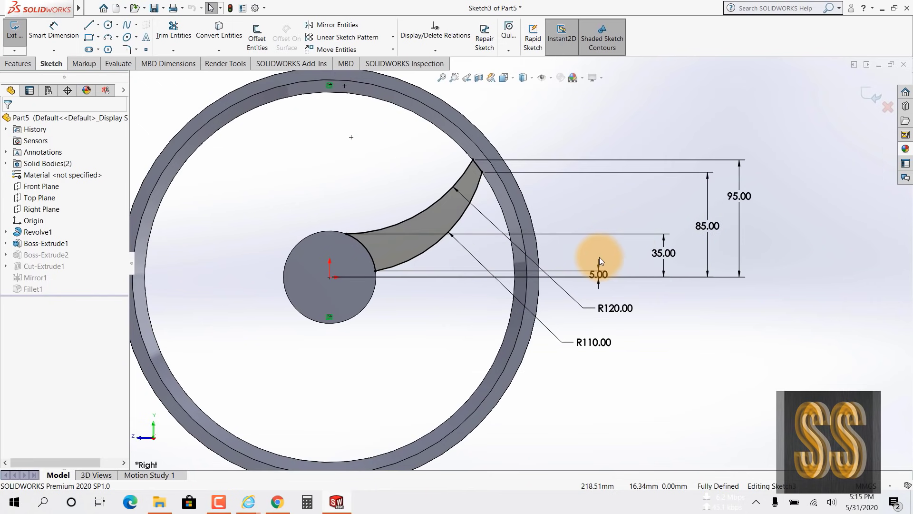
double_click(660, 255)
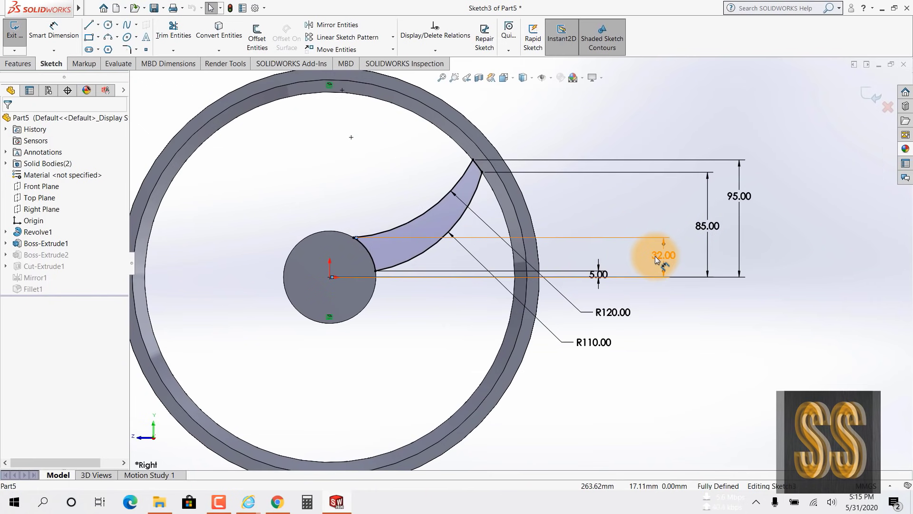
key(Return)
click(14, 38)
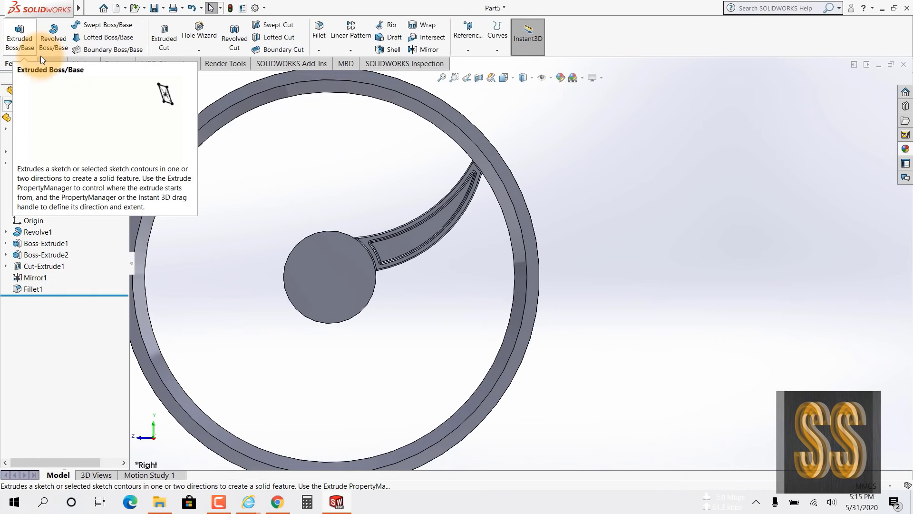
Circular-pattern the spoke extrusion, pocket cut, mirrored pocket and fillet six times about the hub edge
scroll(497, 259, up, 5)
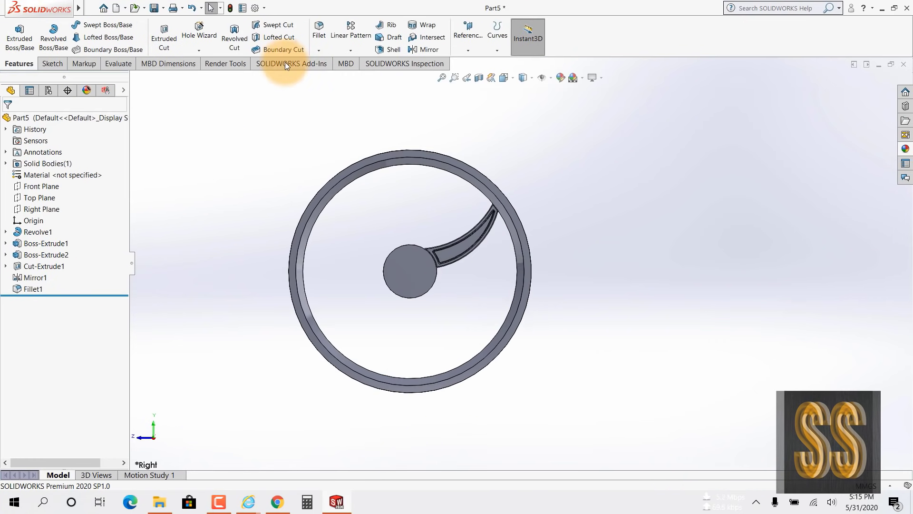
click(351, 51)
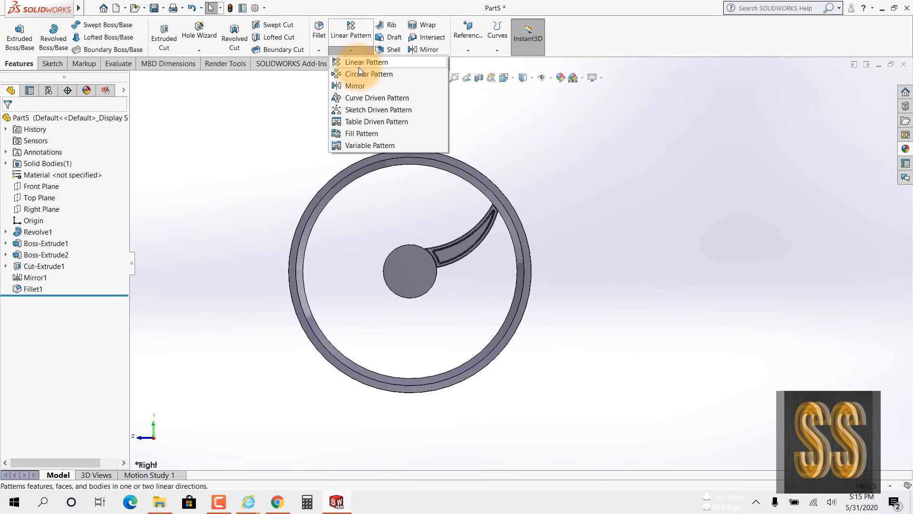
click(360, 73)
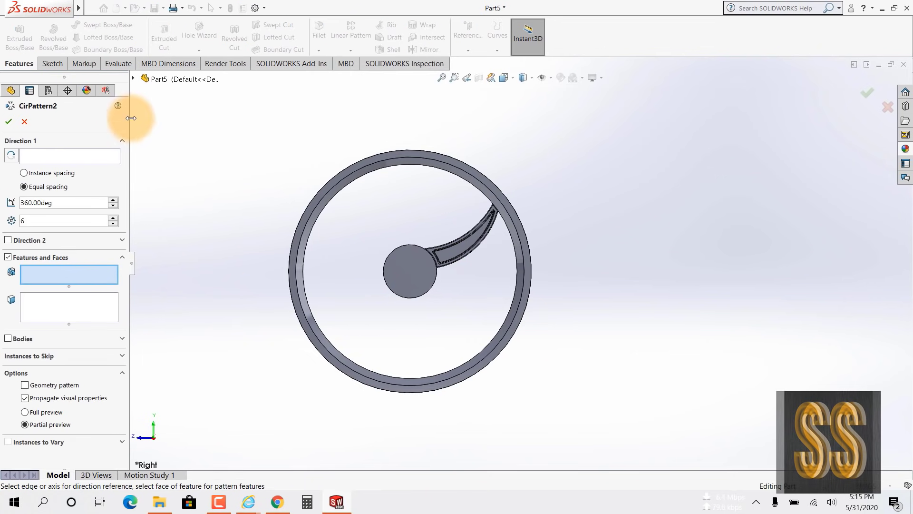
click(84, 157)
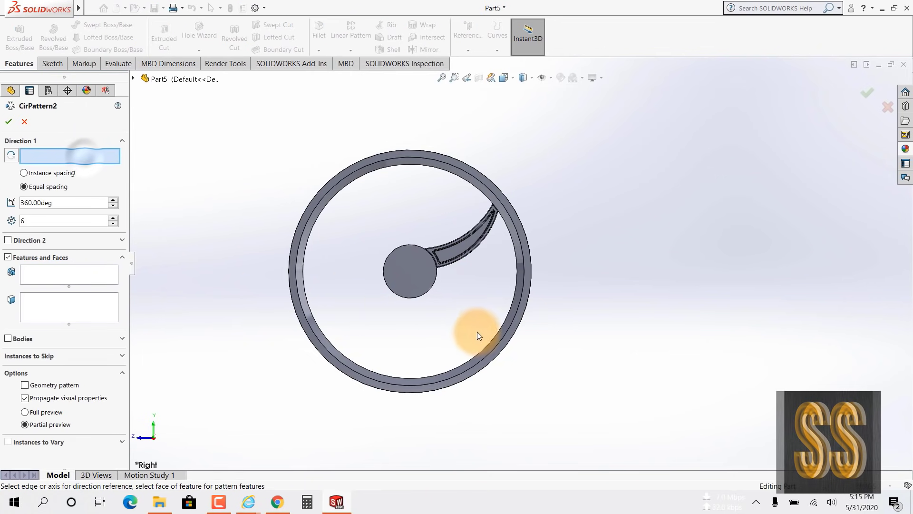
click(426, 295)
click(93, 275)
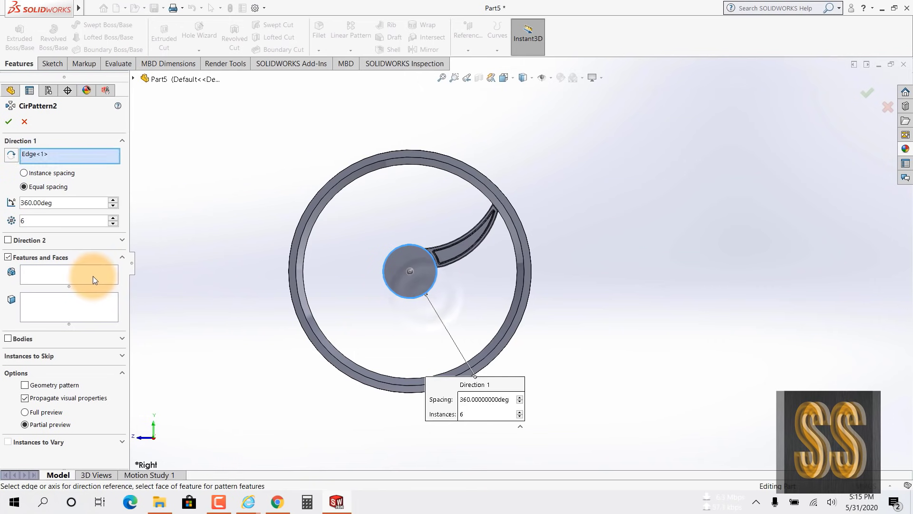
click(134, 77)
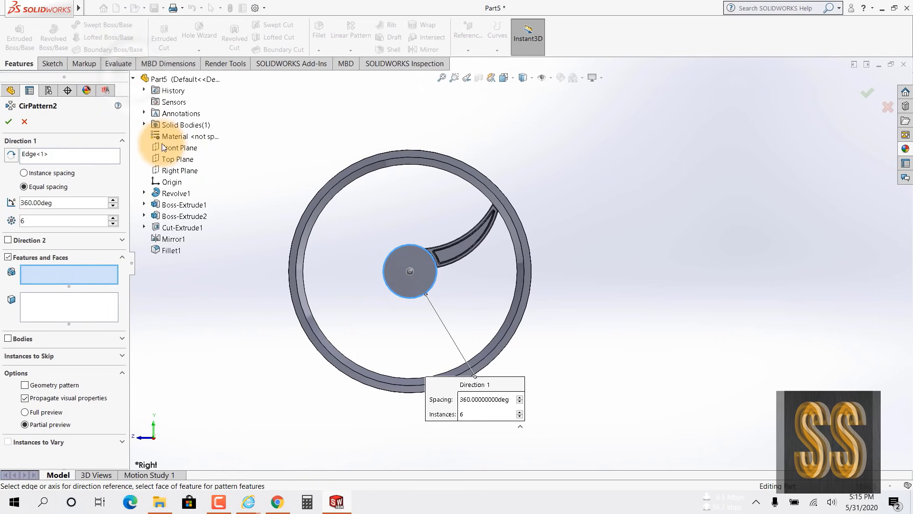
click(177, 216)
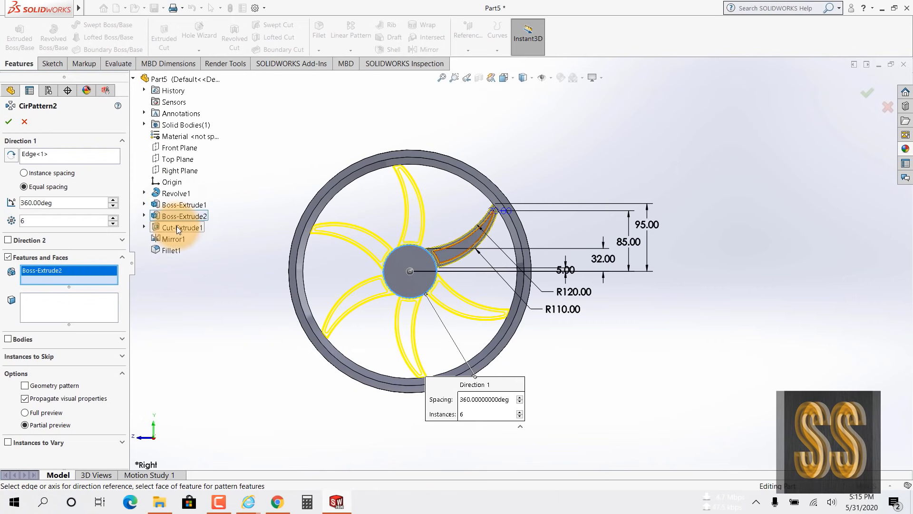
click(176, 226)
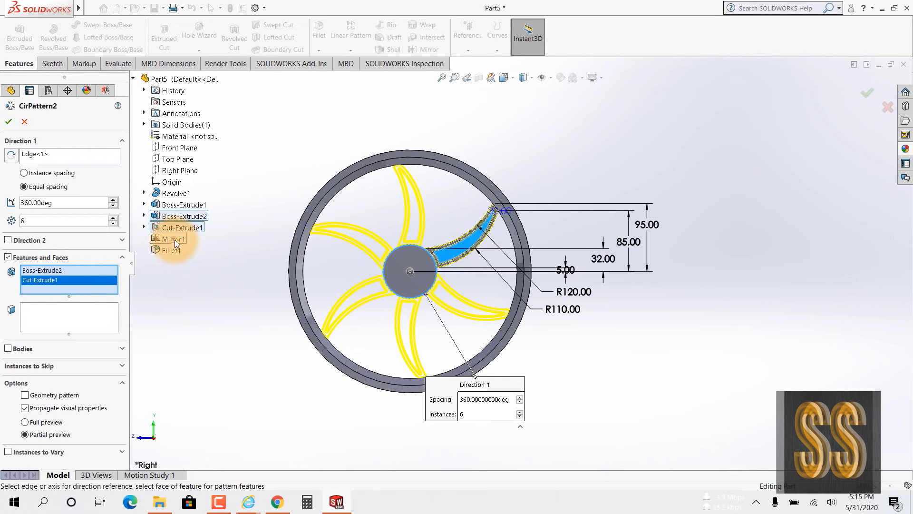
click(174, 240)
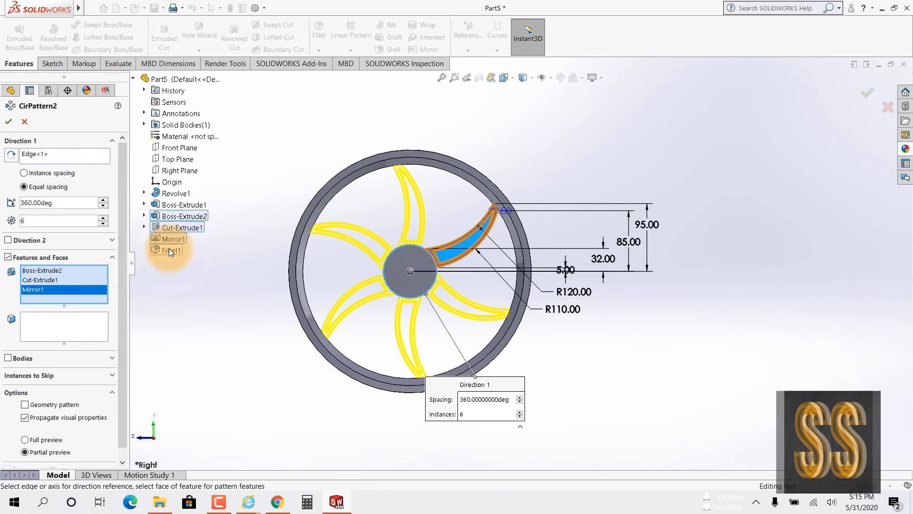
click(169, 249)
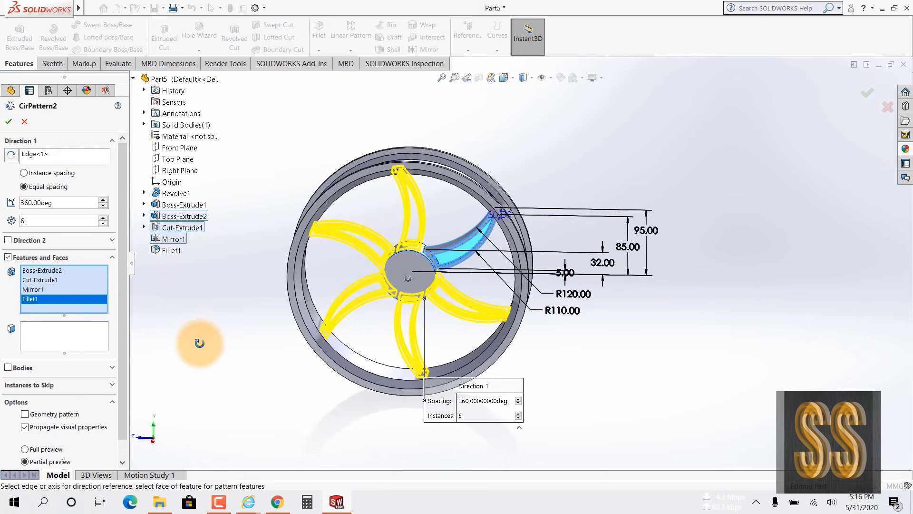
click(8, 122)
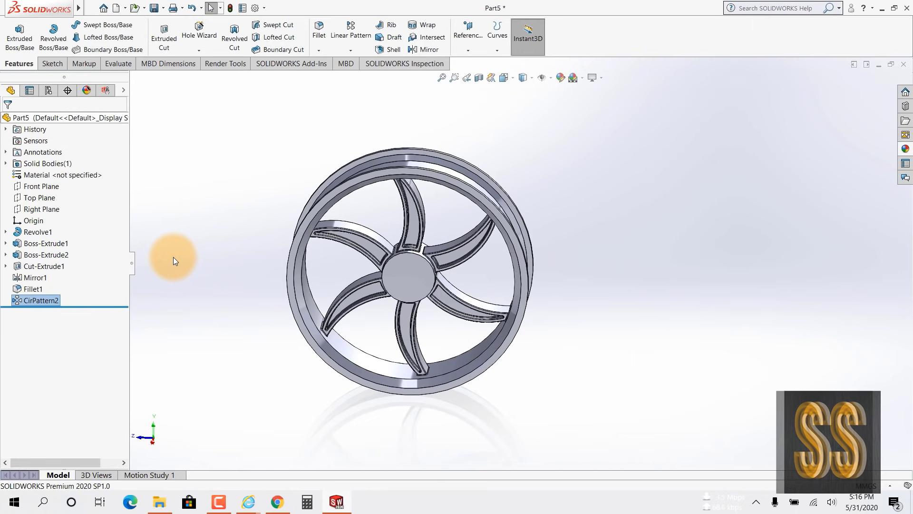
Orbit to check the six spokes, then set the view to Right
mouse_move(194, 218)
middle_down()
mouse_move(188, 245)
mouse_move(190, 200)
mouse_move(200, 238)
mouse_move(190, 216)
mouse_move(180, 236)
mouse_move(216, 256)
middle_up()
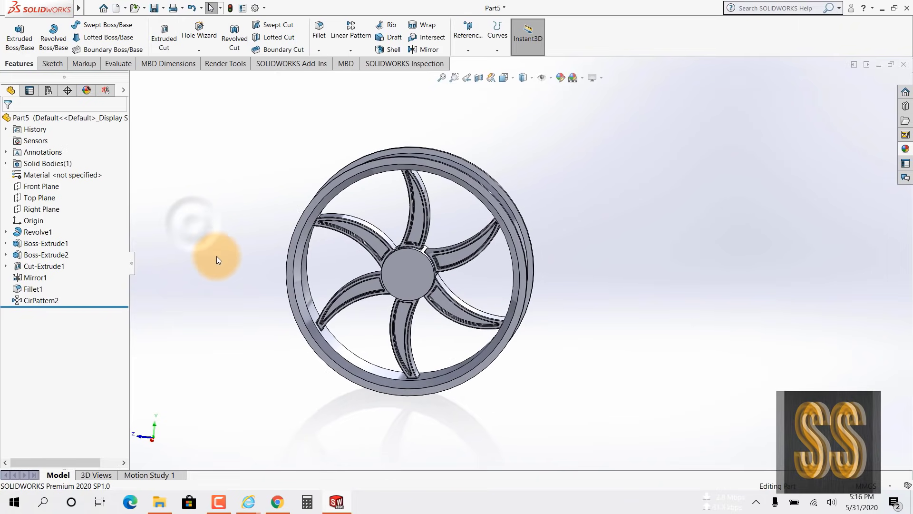
key(space)
click(379, 347)
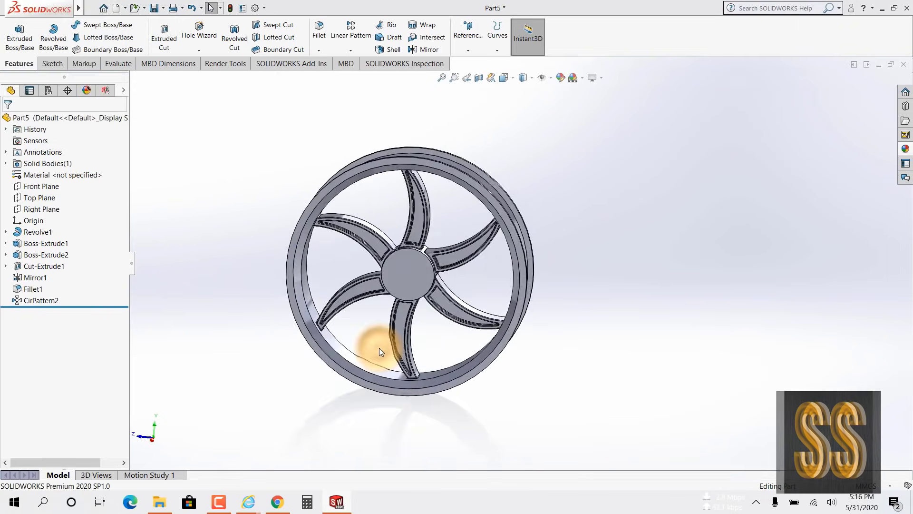
click(224, 138)
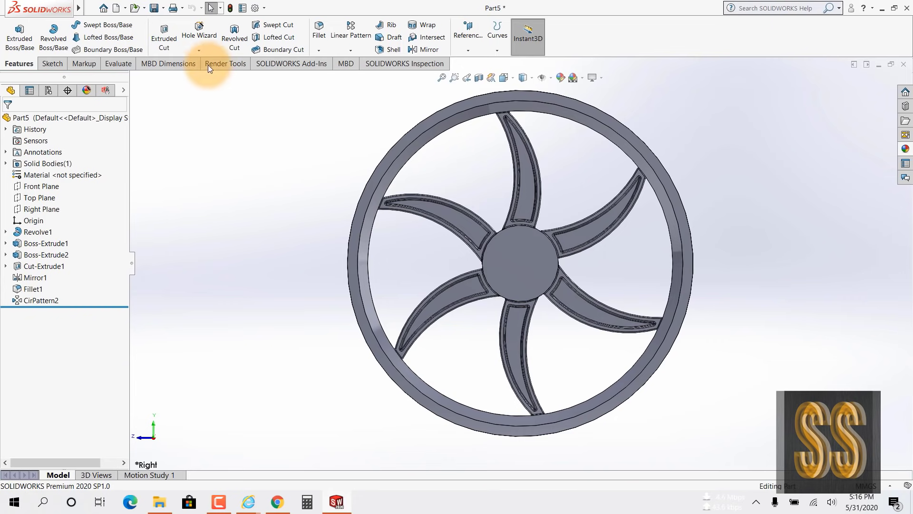
Sketch two origin-centred circles on the Right Plane
click(41, 208)
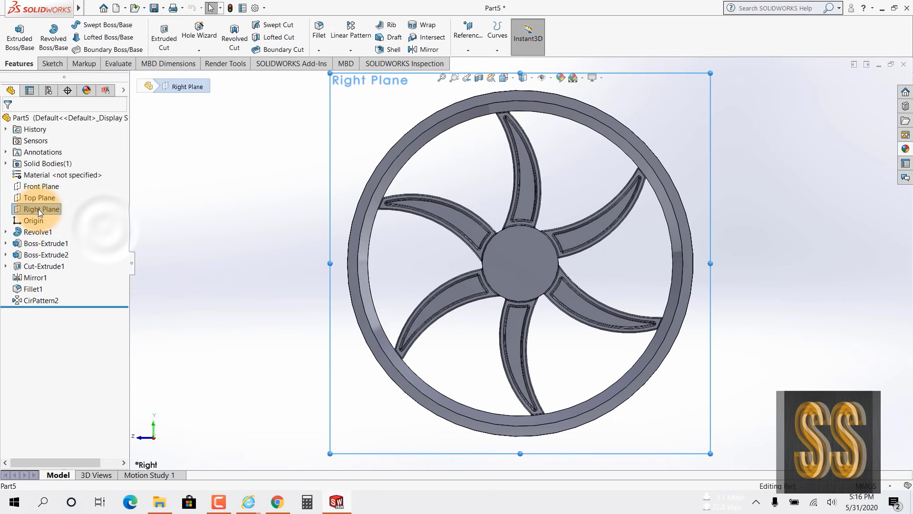
right_click(49, 210)
click(59, 199)
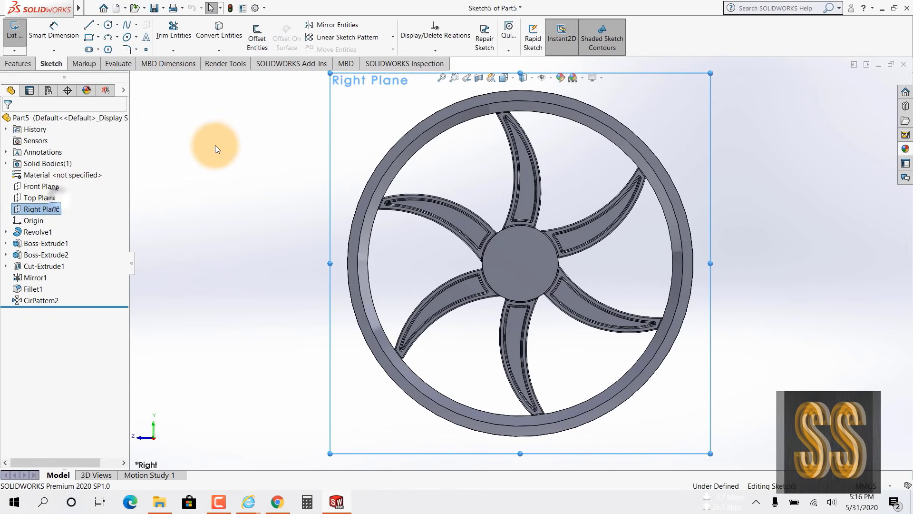
key(c)
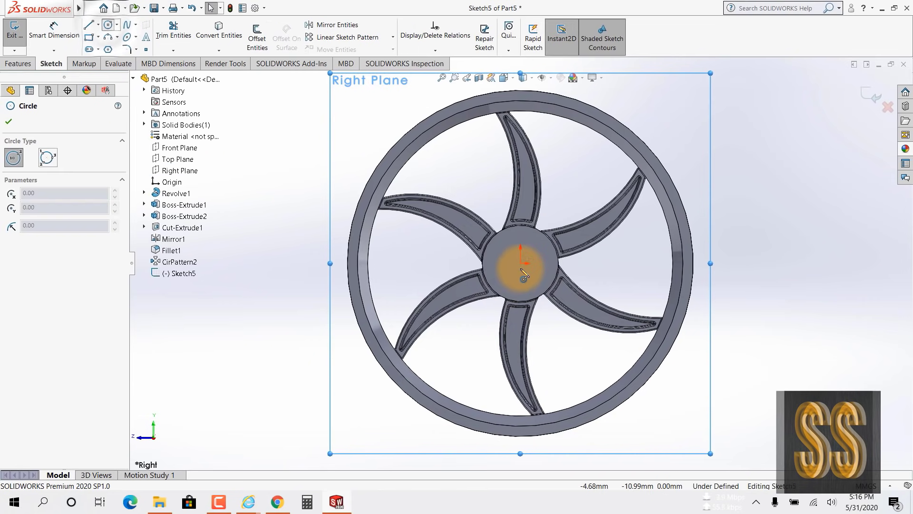
click(521, 263)
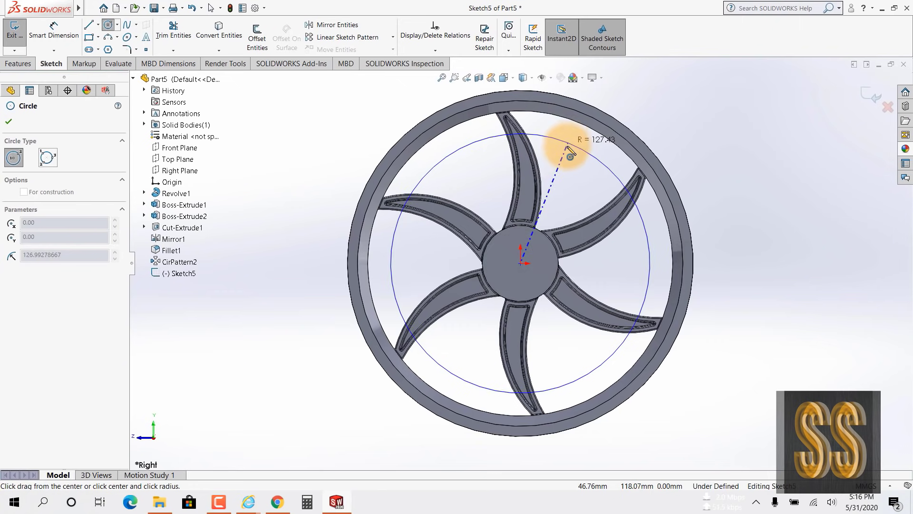
click(565, 147)
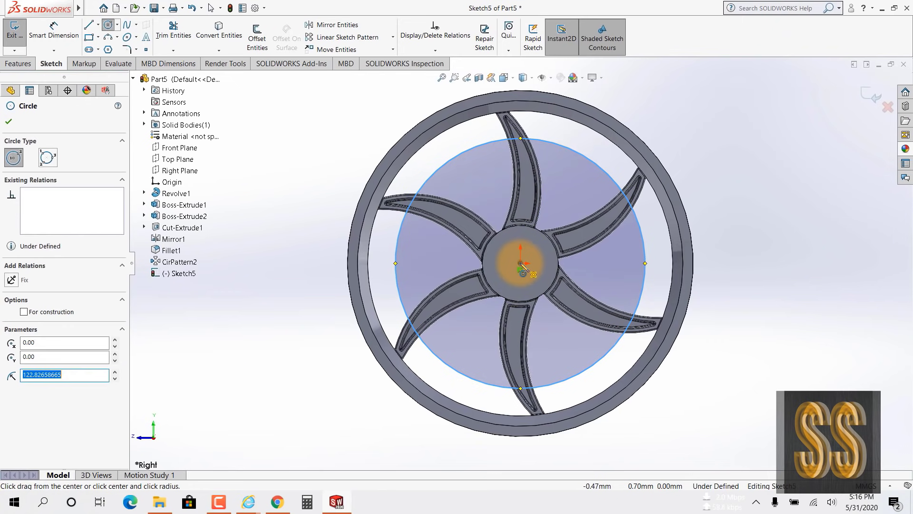
click(521, 264)
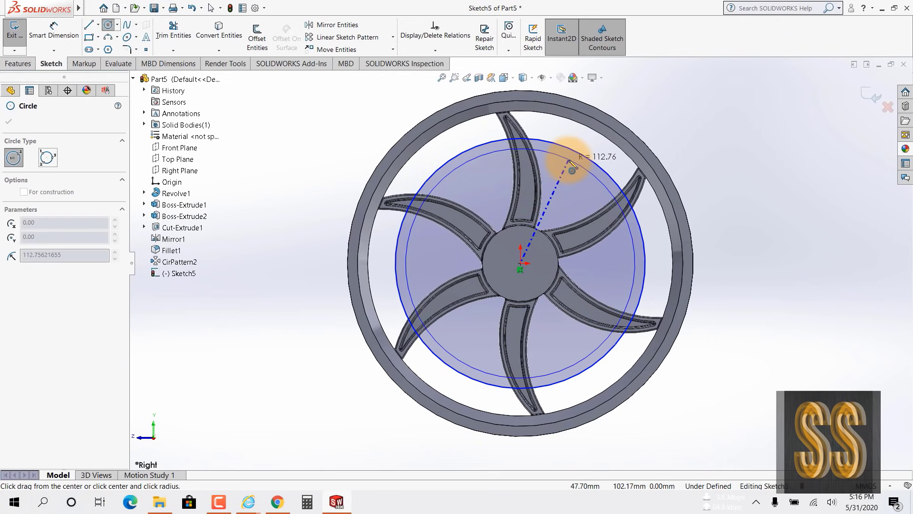
click(571, 165)
Dimension the outer circle Ø250 and the inner circle Ø200, correcting an initial 225
click(56, 38)
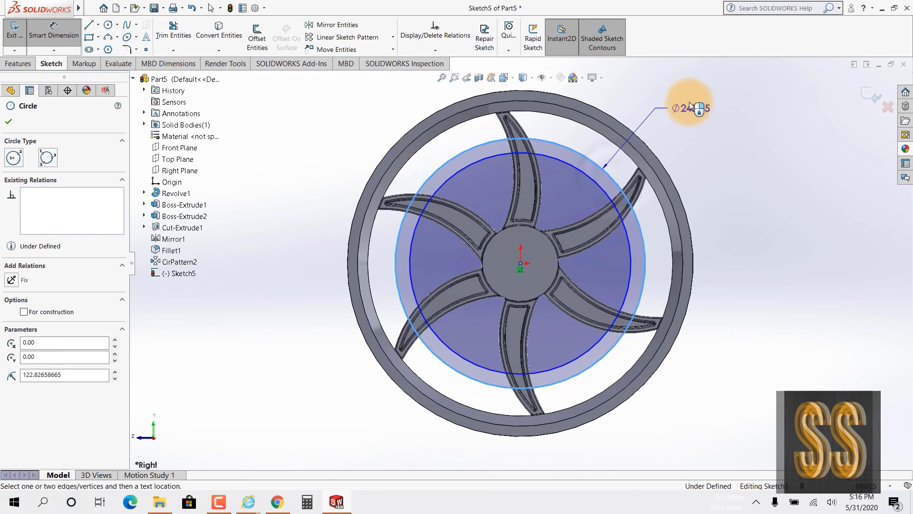
click(689, 100)
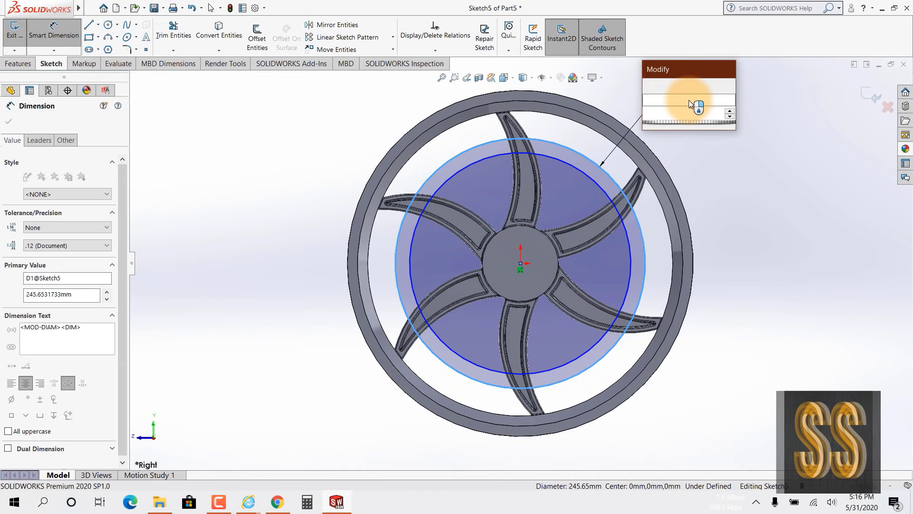
text(25)
key(Return)
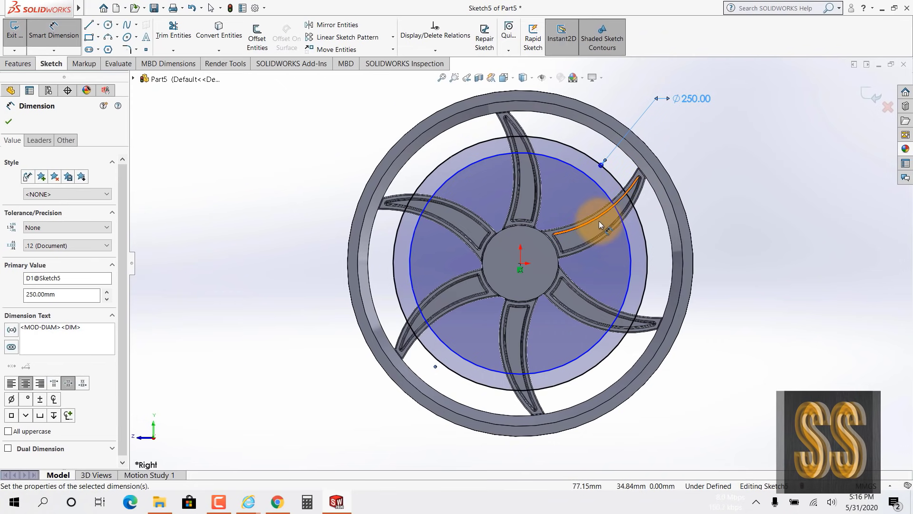
click(700, 129)
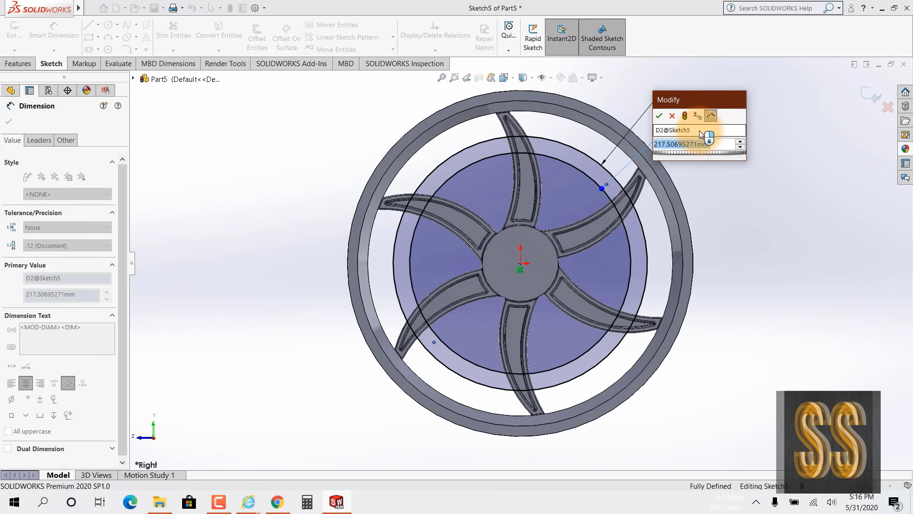
text(225)
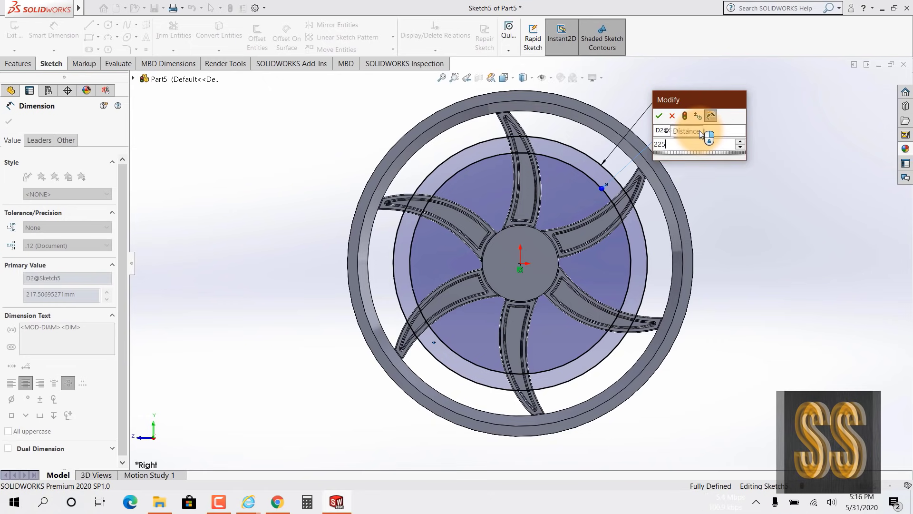
key(Return)
double_click(703, 128)
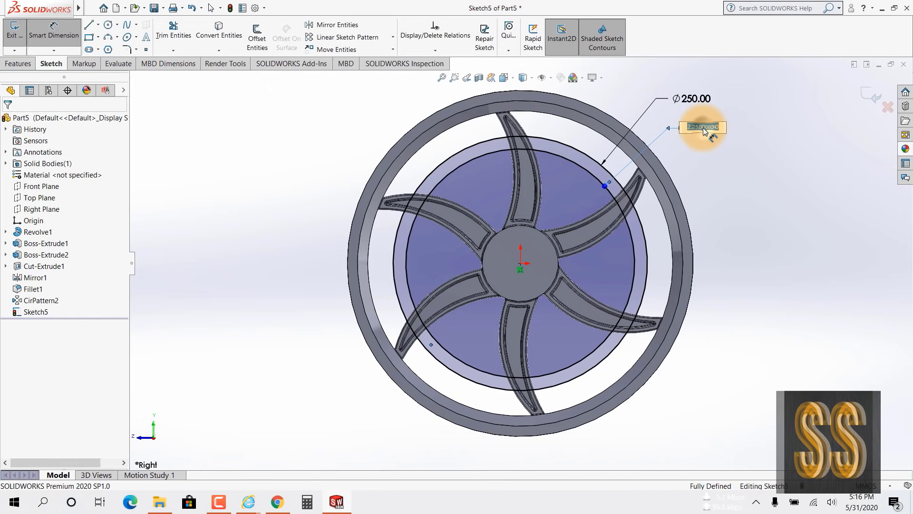
text(200)
key(Return)
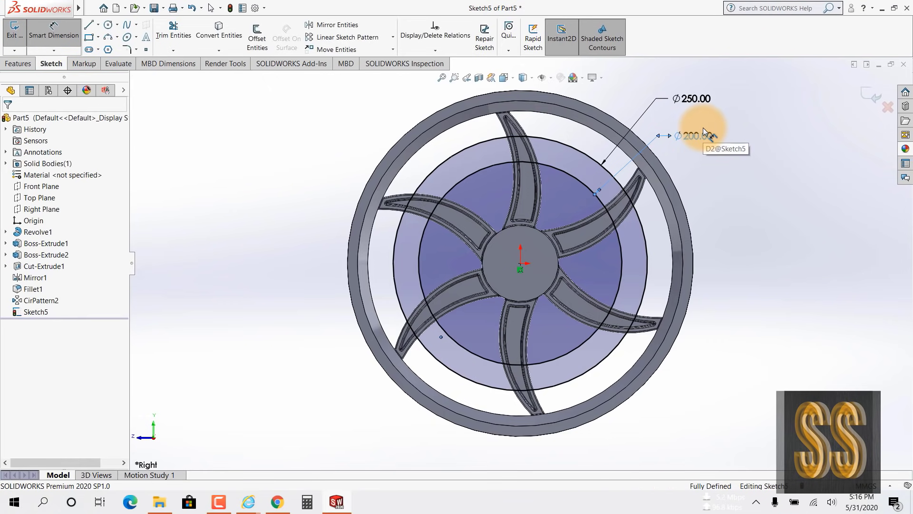
click(725, 162)
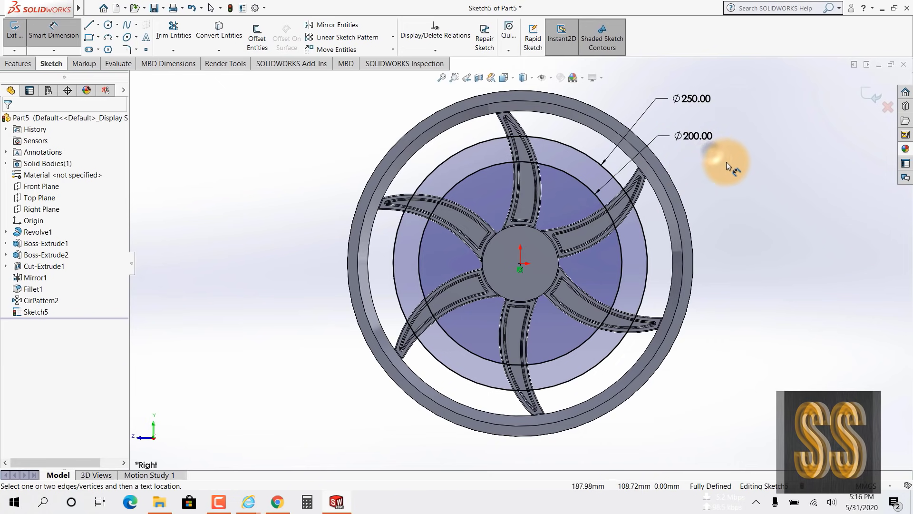
Exit the two-circle sketch and tilt the view
click(9, 38)
middle_drag(239, 159, 231, 188)
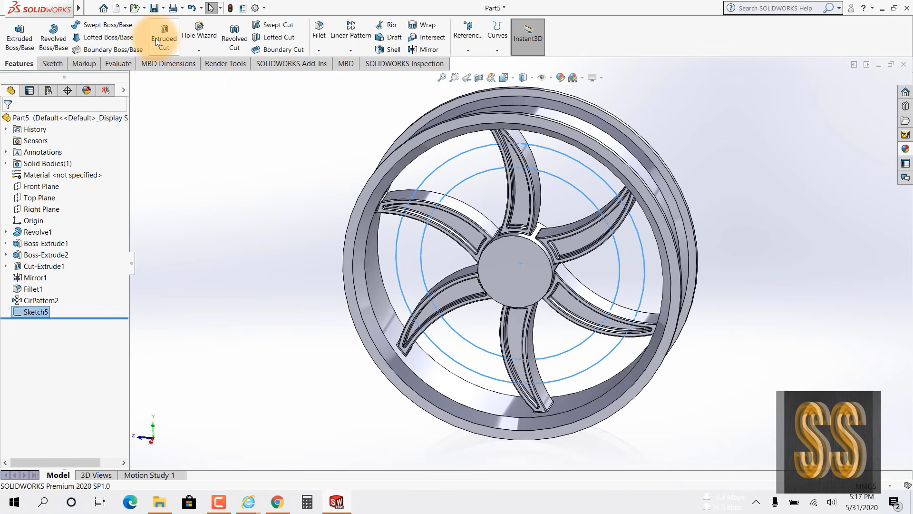
click(155, 38)
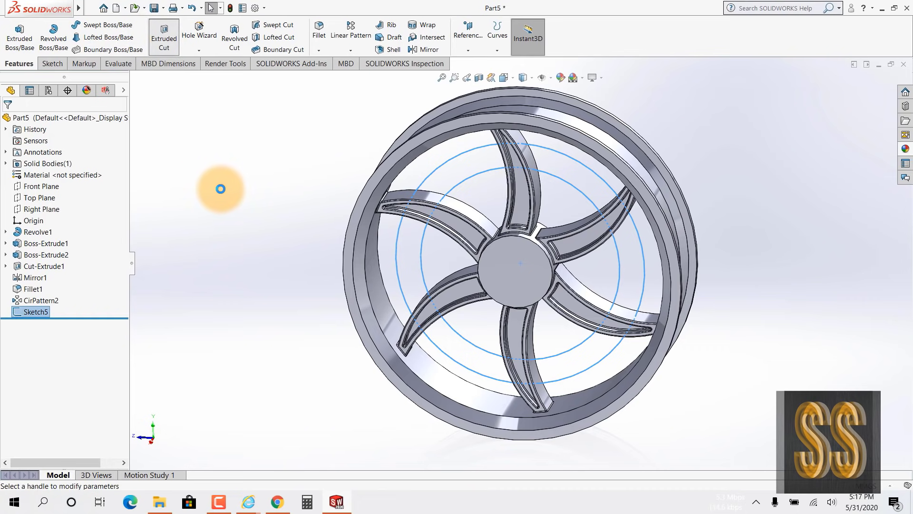
Accept the Blind 7.5 mm ring cut as Cut-Extrude2 and inspect it
middle_drag(225, 195, 227, 204)
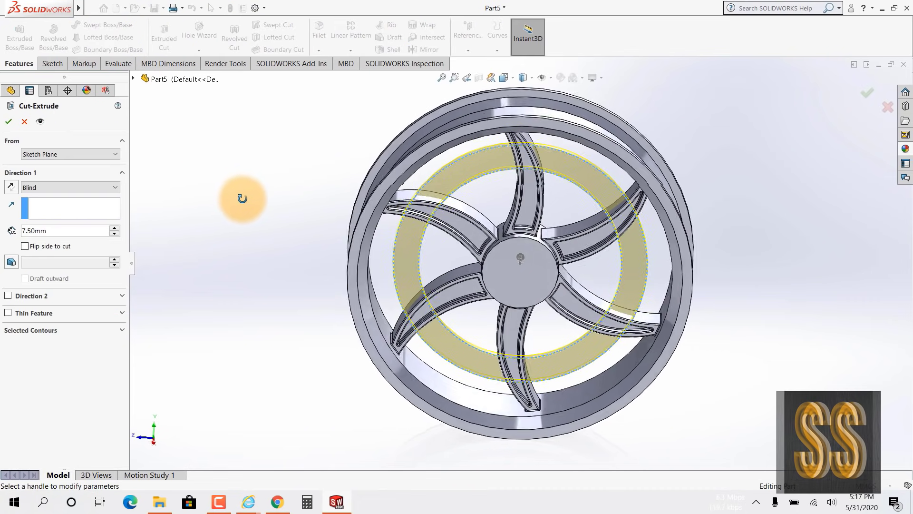
click(36, 154)
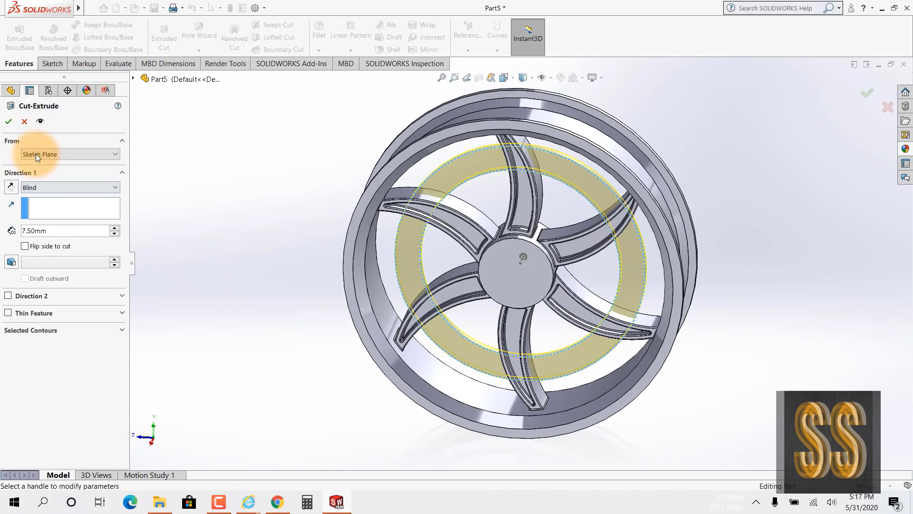
click(9, 123)
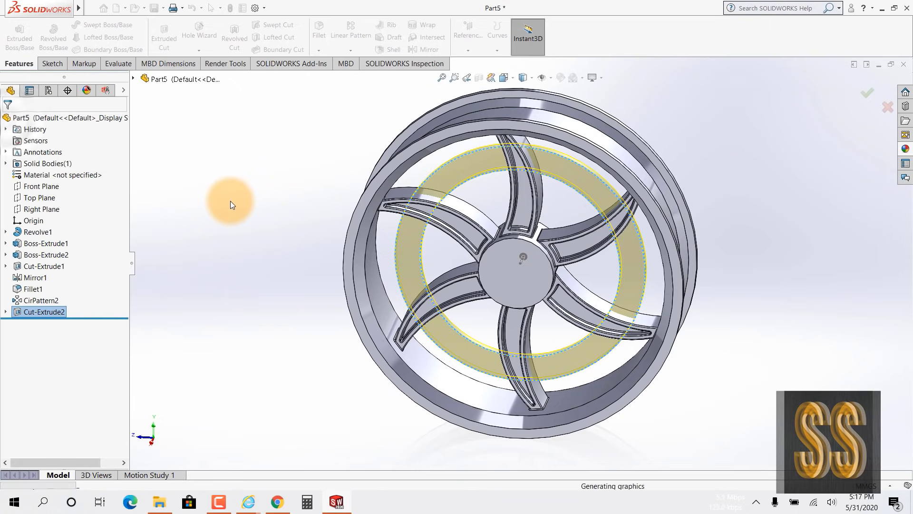
mouse_move(232, 211)
middle_down()
mouse_move(219, 294)
mouse_move(247, 159)
mouse_move(280, 139)
mouse_move(297, 144)
mouse_move(300, 157)
mouse_move(253, 198)
mouse_move(256, 204)
mouse_move(273, 198)
mouse_move(271, 163)
mouse_move(265, 128)
mouse_move(248, 126)
mouse_move(247, 174)
middle_up()
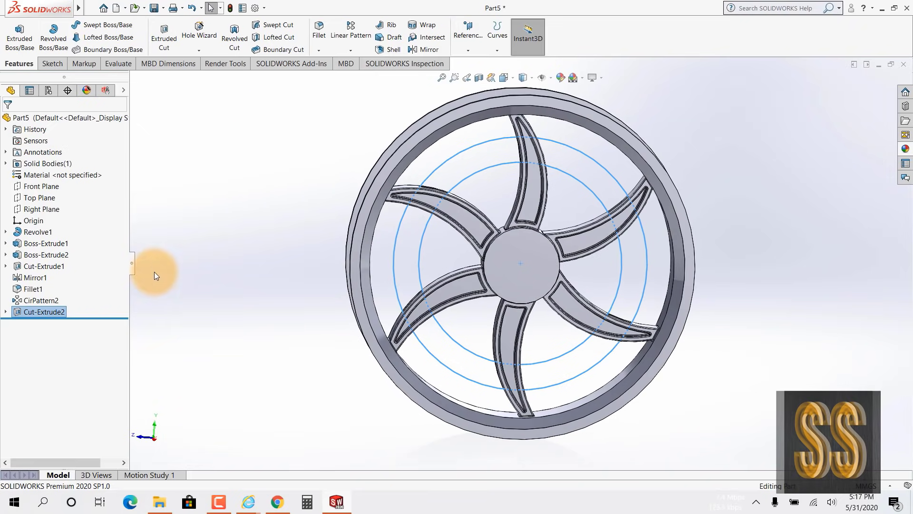
Change Cut-Extrude2's diameters from Ø200 to Ø100 and from Ø250 to Ø150
click(44, 301)
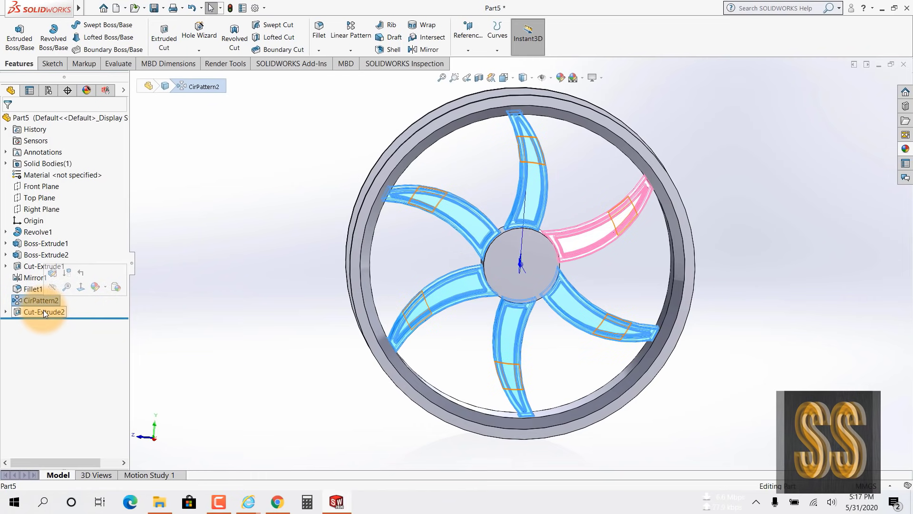
click(44, 311)
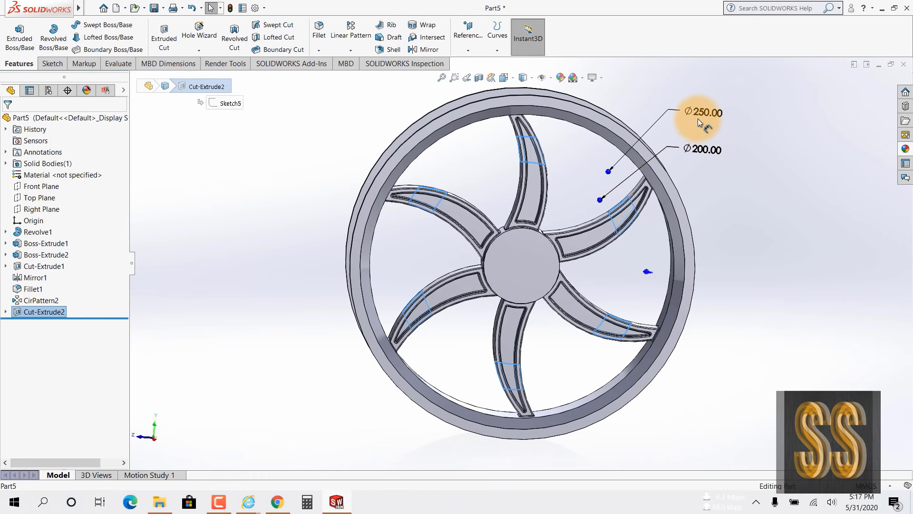
click(700, 148)
text(100)
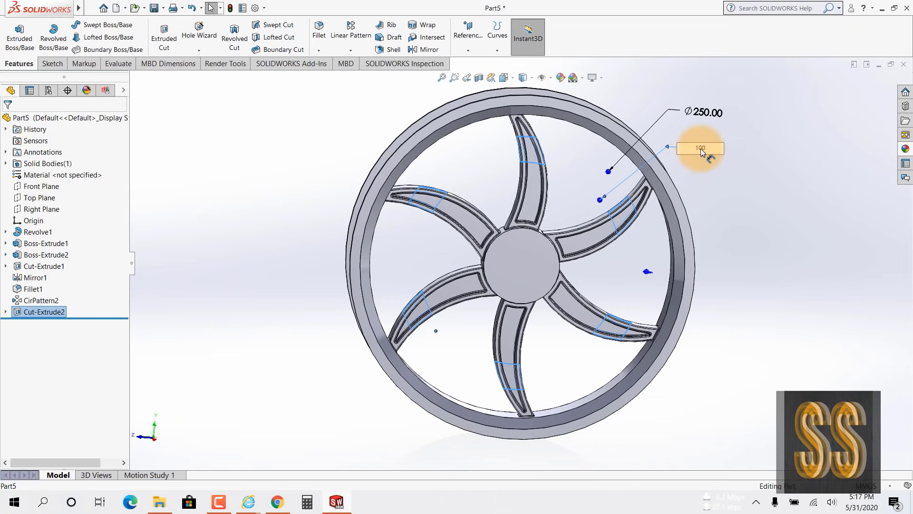
key(Return)
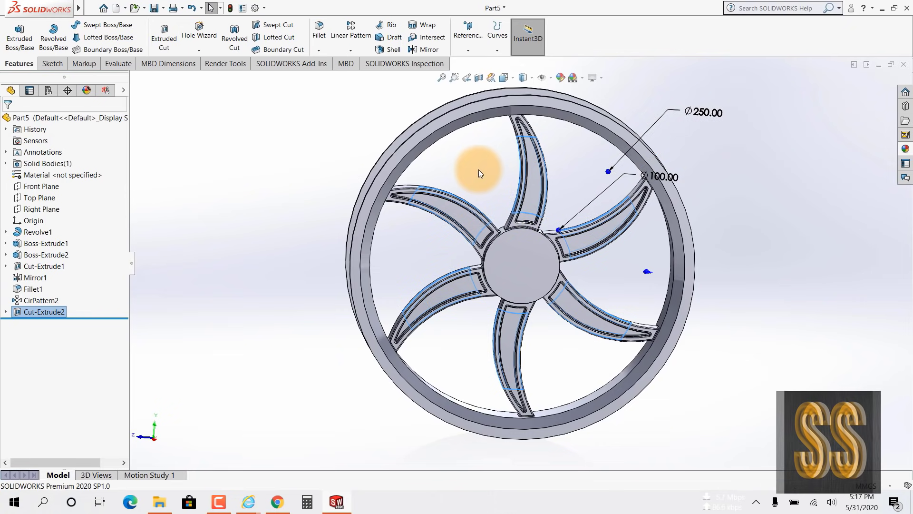
mouse_move(479, 169)
middle_down()
mouse_move(469, 212)
mouse_move(519, 190)
middle_up()
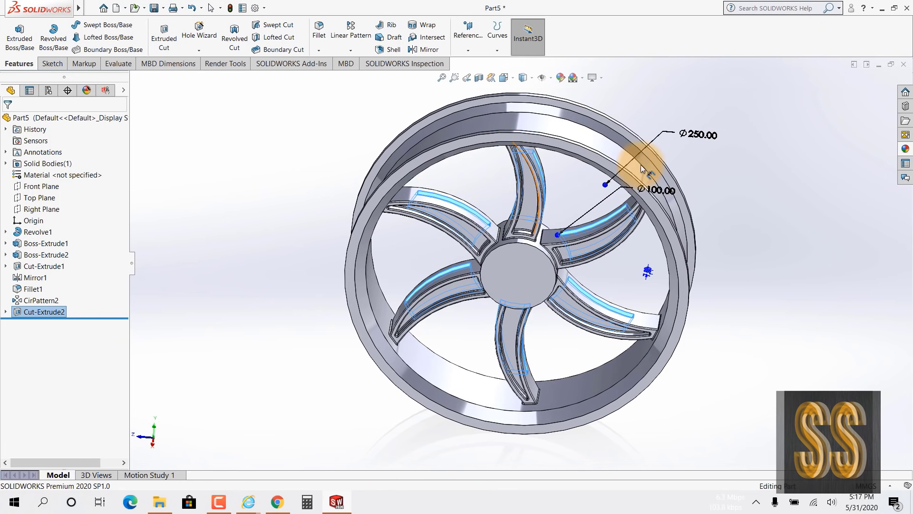
click(688, 135)
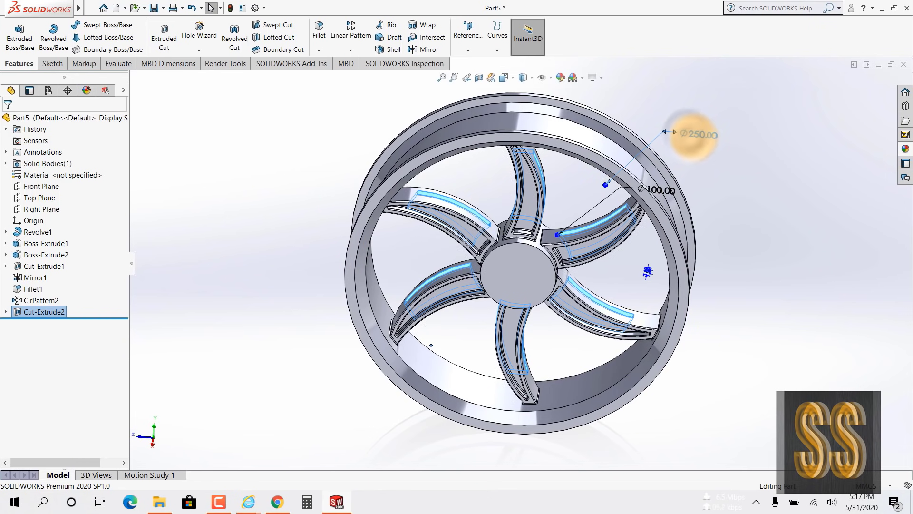
double_click(695, 134)
text(150)
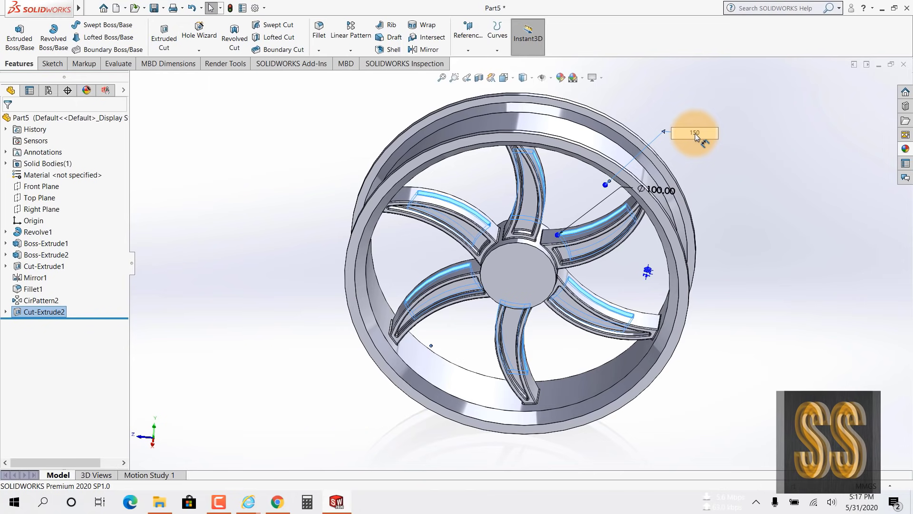
key(Return)
right_drag(704, 204, 784, 219)
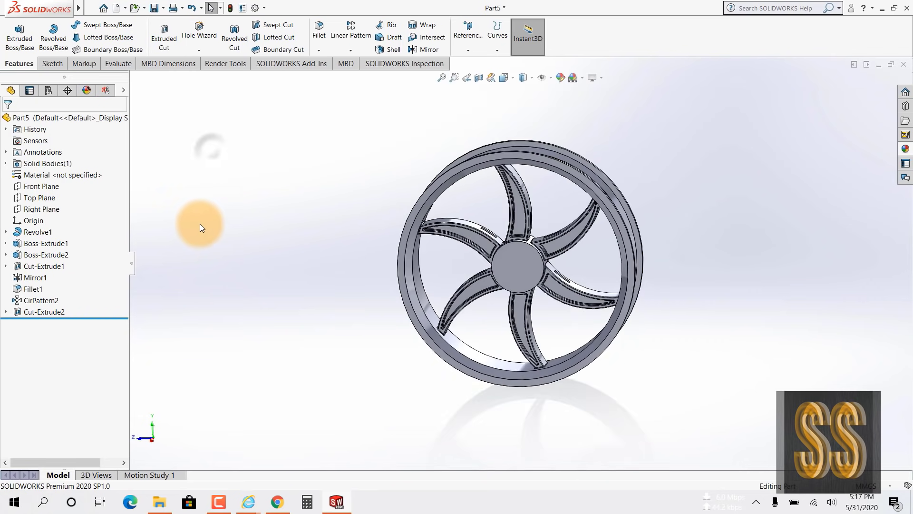
Start a Right Plane sketch with two circles centred on the origin
click(35, 210)
click(47, 200)
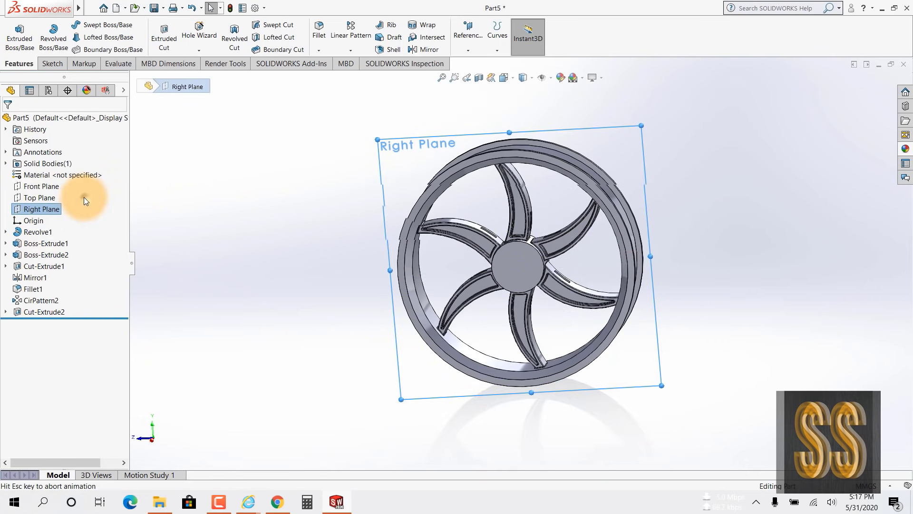
click(55, 210)
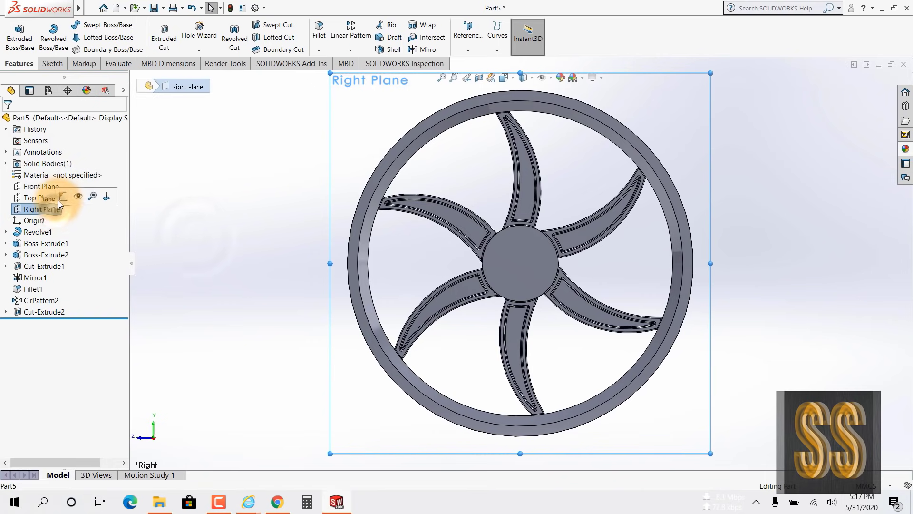
click(110, 26)
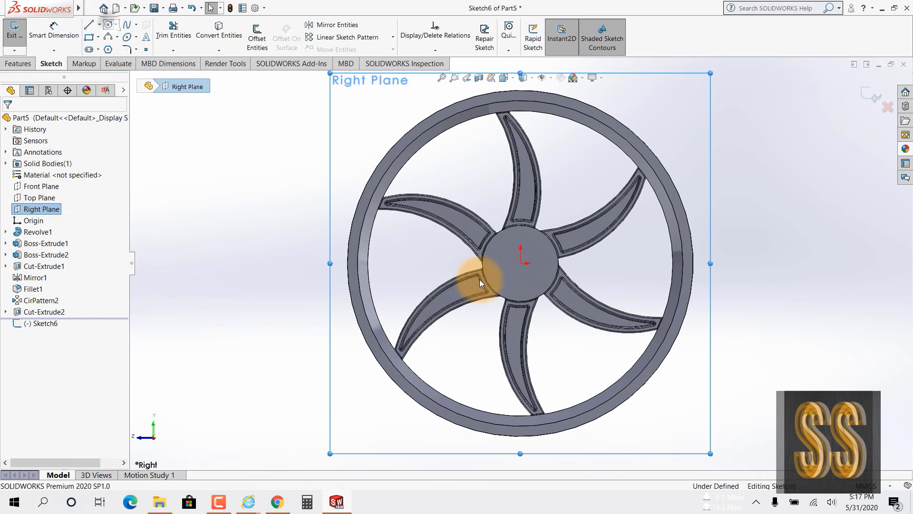
click(520, 263)
click(563, 169)
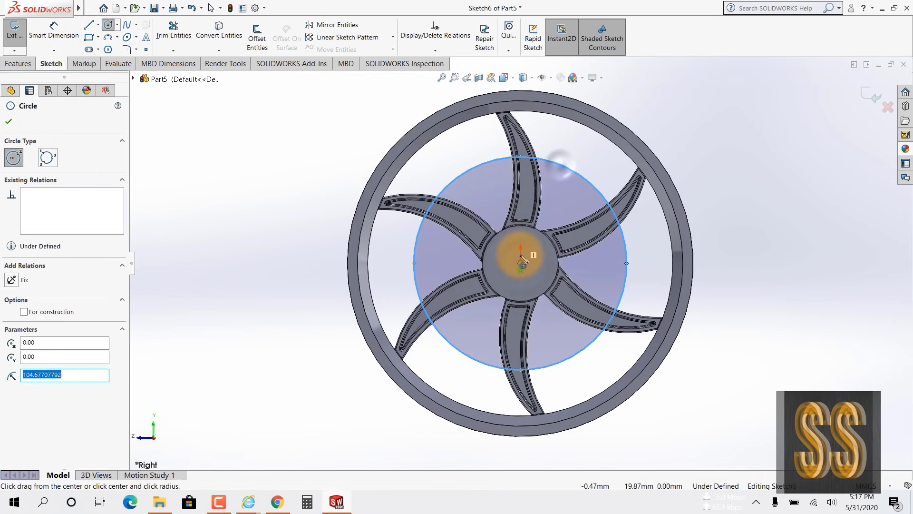
click(521, 263)
click(550, 153)
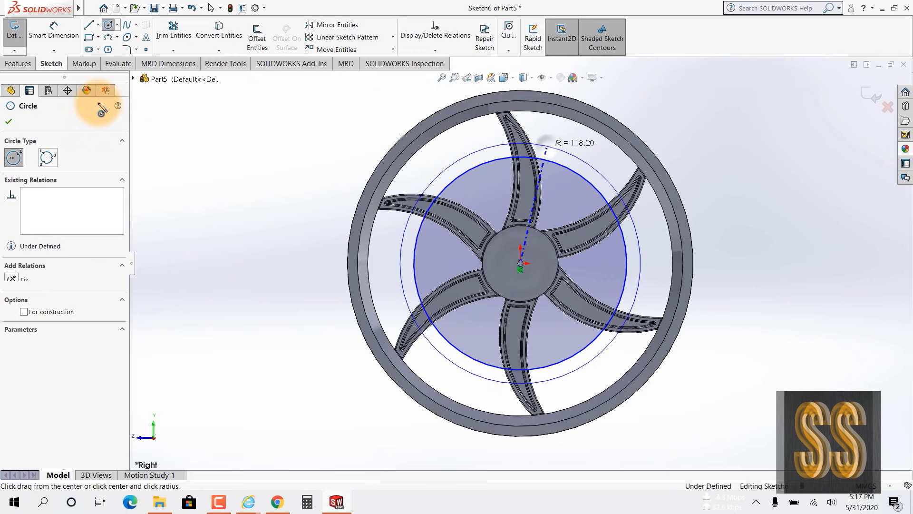
Dimension the circles Ø200 inner and Ø250 outer, then exit Sketch6
click(54, 28)
click(623, 240)
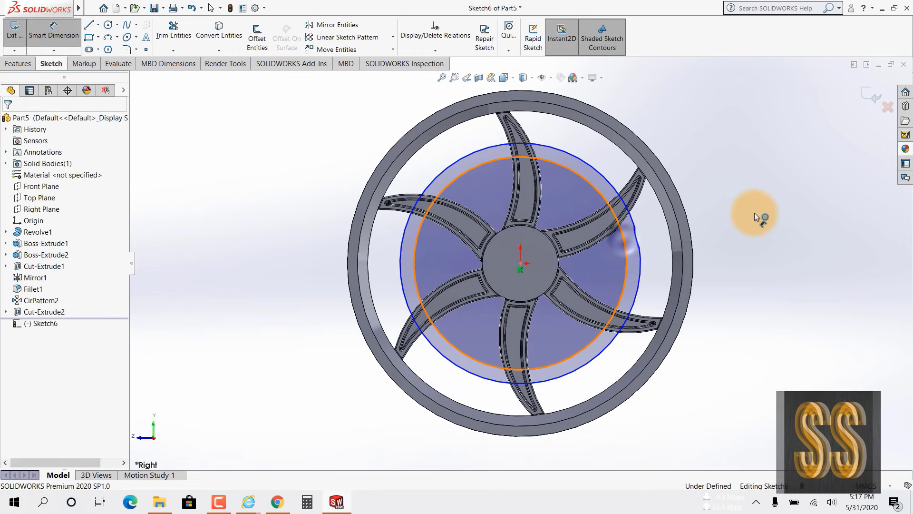
click(752, 212)
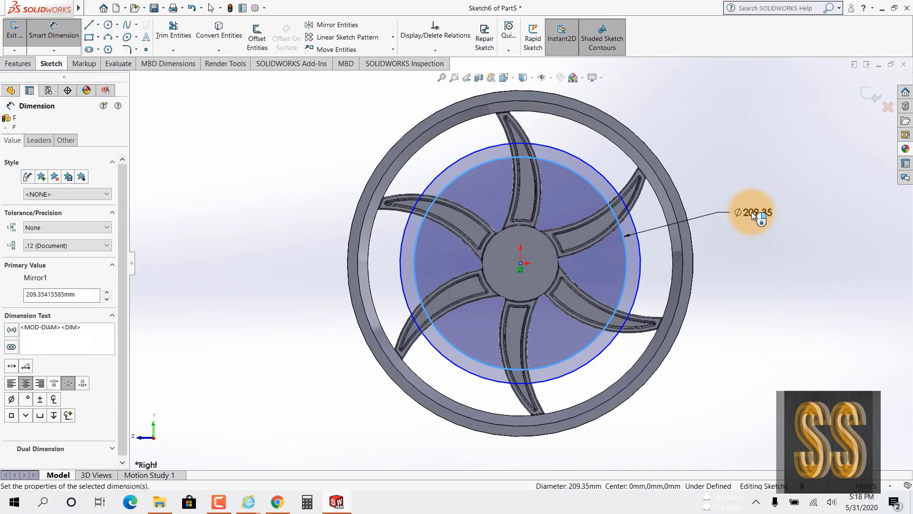
text(200)
key(Return)
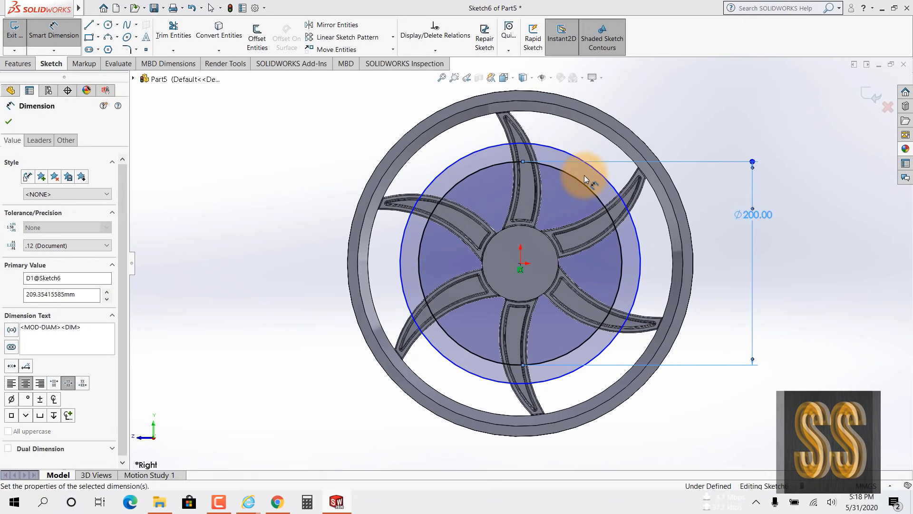
click(578, 155)
click(699, 103)
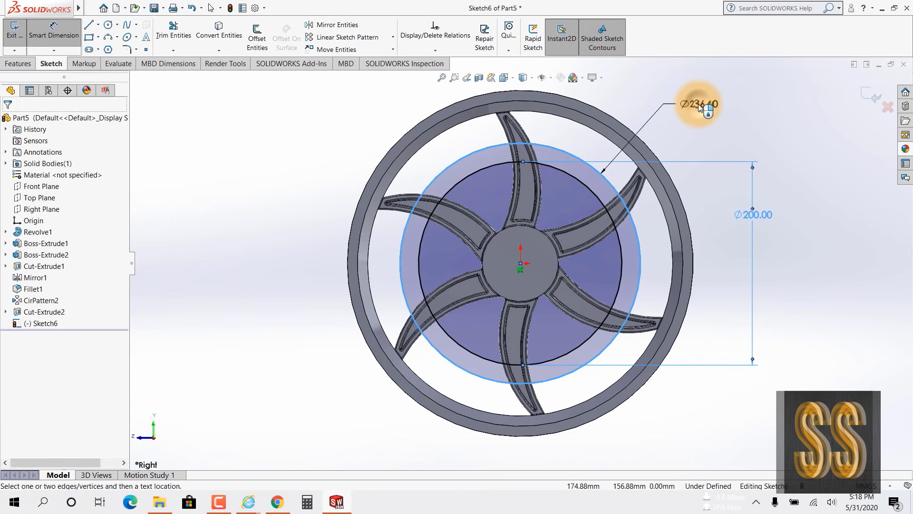
text(250)
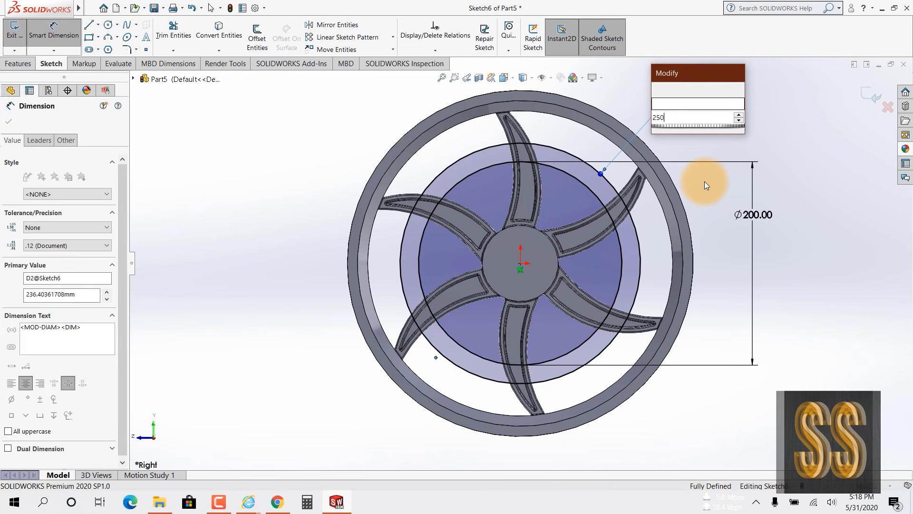
key(Return)
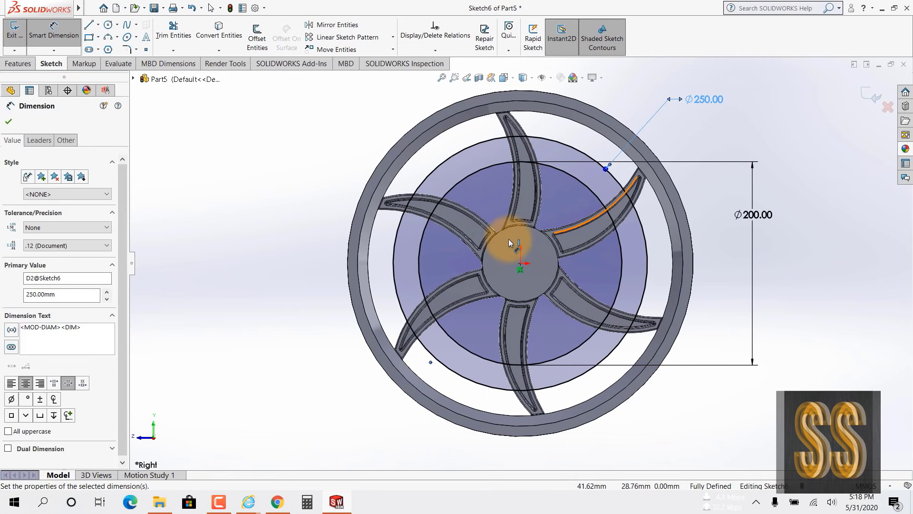
click(14, 48)
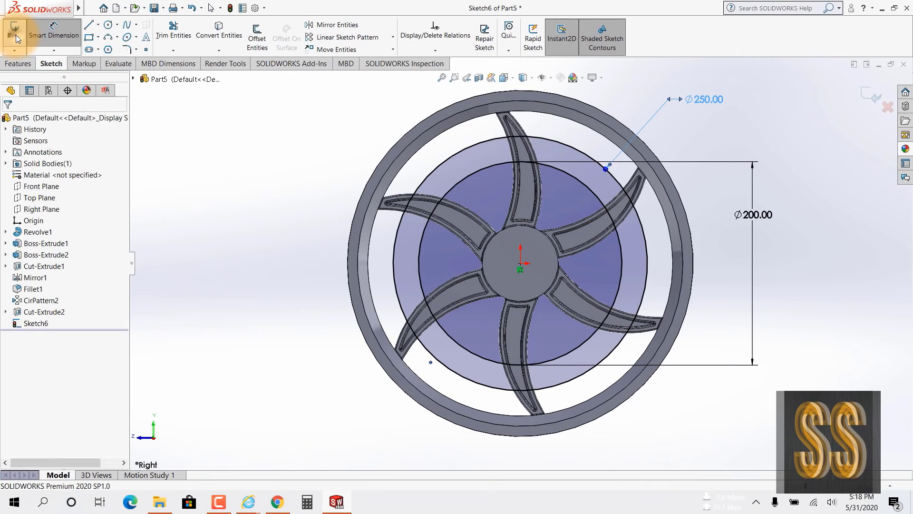
Extrude Sketch6's ring 10 mm Mid Plane as Boss-Extrude3 joining the spokes
click(19, 42)
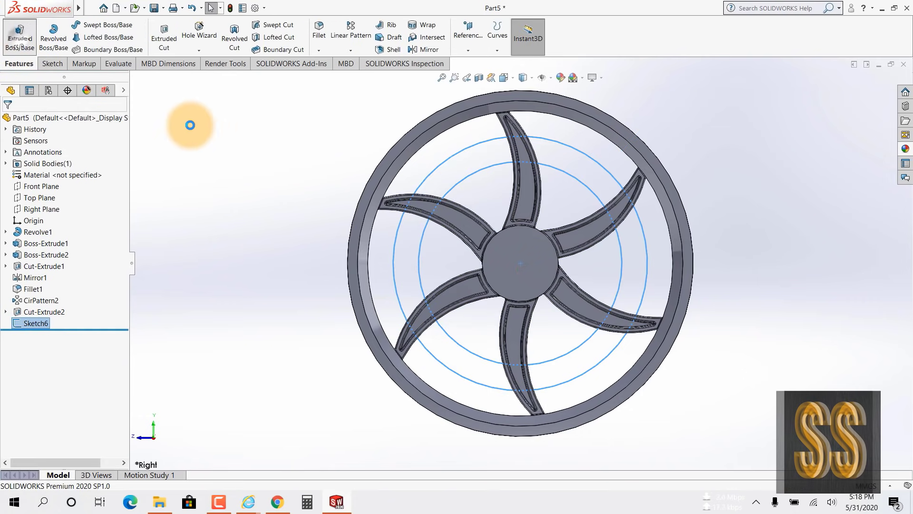
middle_drag(239, 198, 258, 238)
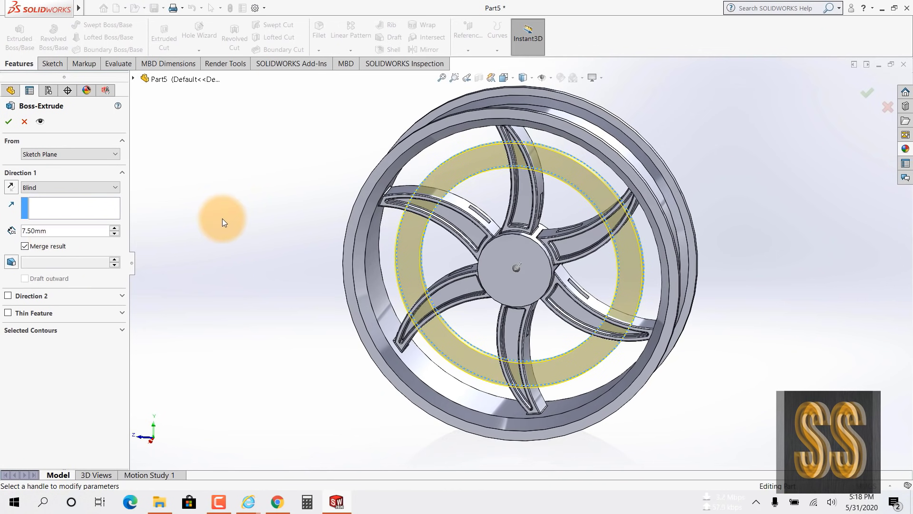
double_click(54, 232)
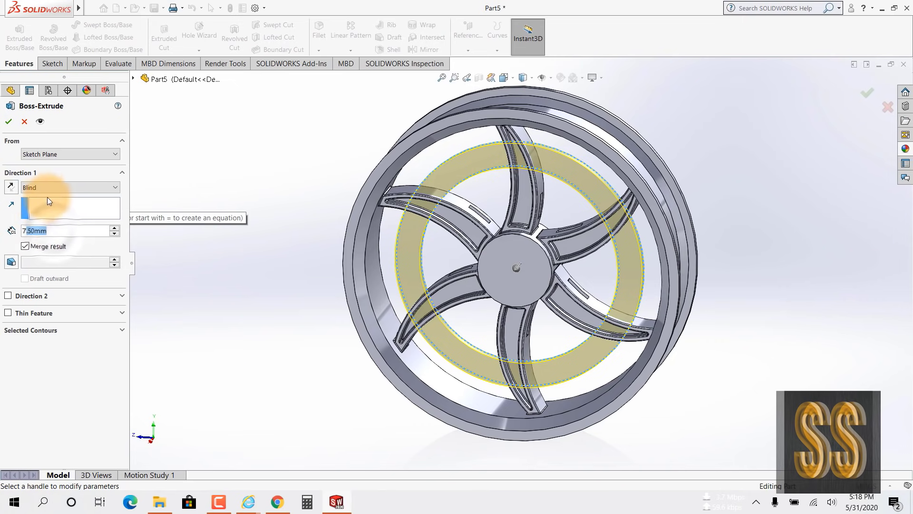
click(53, 189)
click(47, 247)
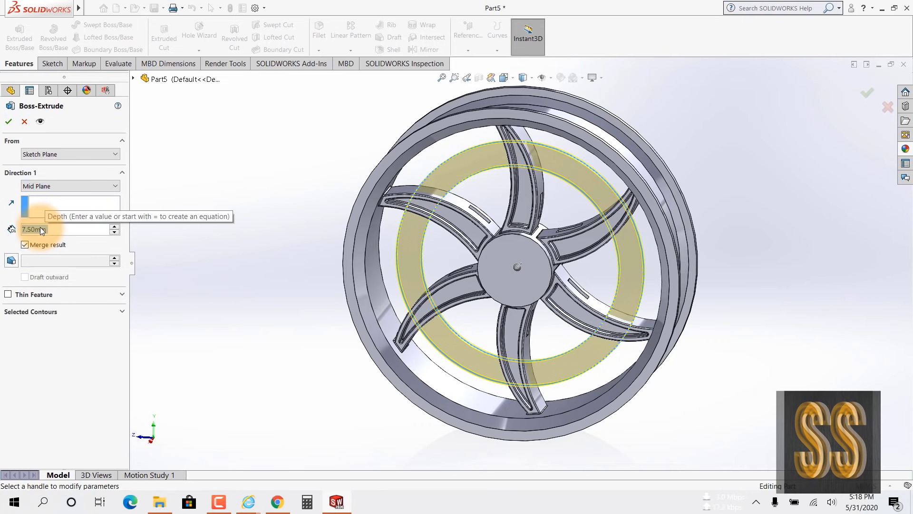
text(10)
key(Return)
mouse_move(266, 204)
middle_down()
mouse_move(256, 241)
mouse_move(236, 261)
mouse_move(249, 271)
mouse_move(250, 253)
mouse_move(246, 263)
mouse_move(224, 252)
middle_up()
click(9, 123)
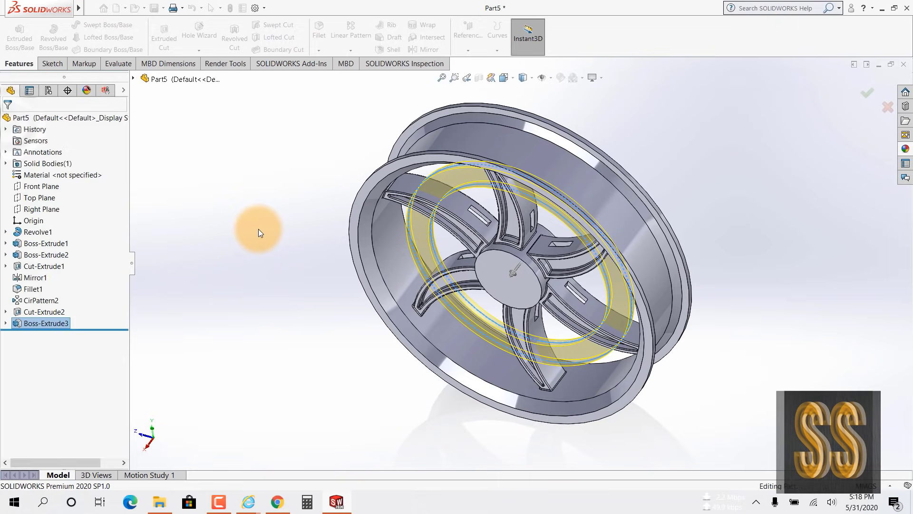
mouse_move(270, 203)
middle_down()
mouse_move(295, 130)
mouse_move(305, 136)
mouse_move(259, 200)
middle_up()
click(506, 245)
Face the wheel front-on and start a sketch on the ring face between two spokes
key(ctrl+8)
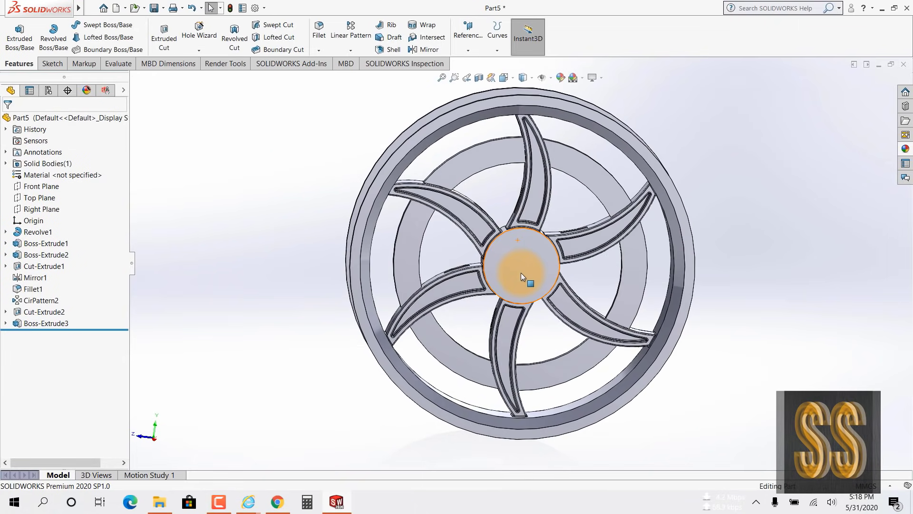
key(space)
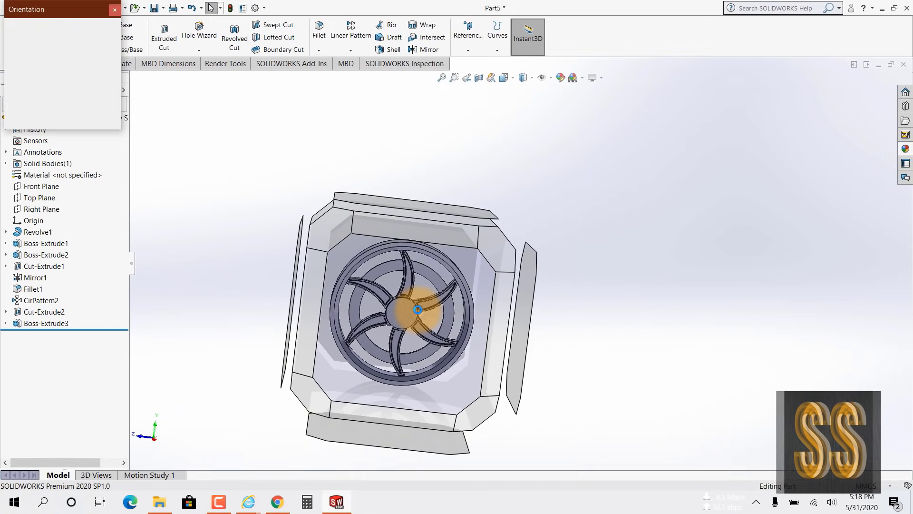
click(270, 266)
scroll(590, 162, down, 3)
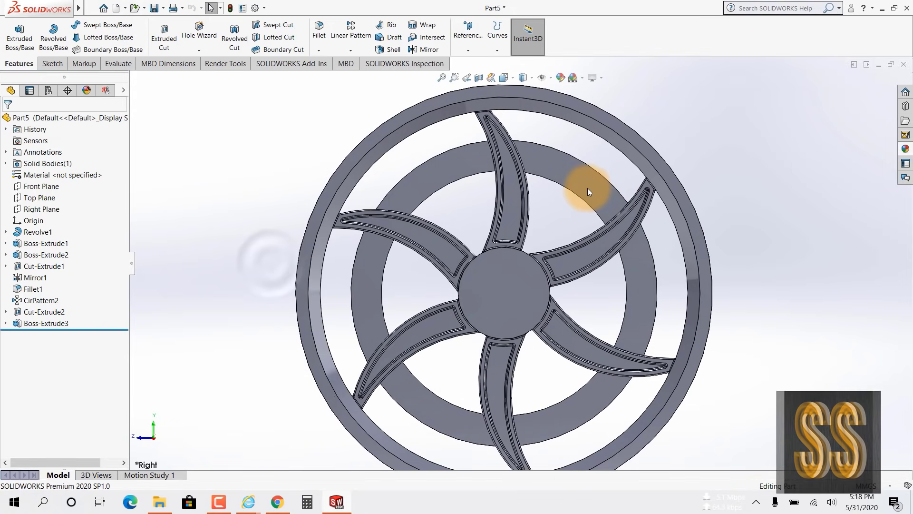
click(584, 181)
click(526, 222)
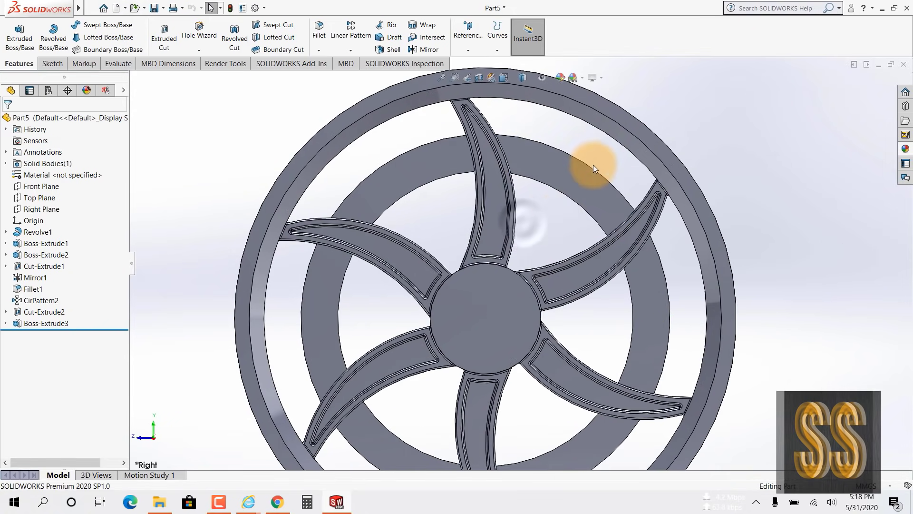
click(583, 187)
click(614, 147)
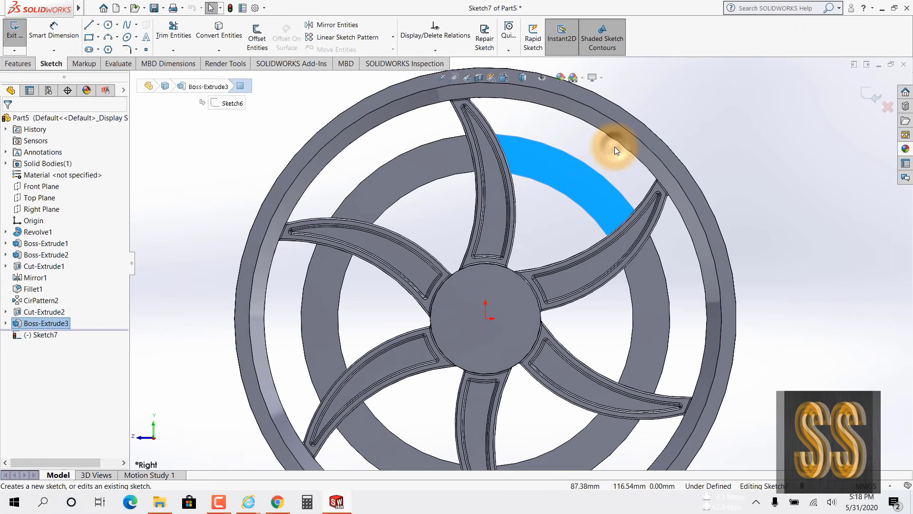
Convert the face edges to four arcs and offset them 5 mm inward
click(225, 42)
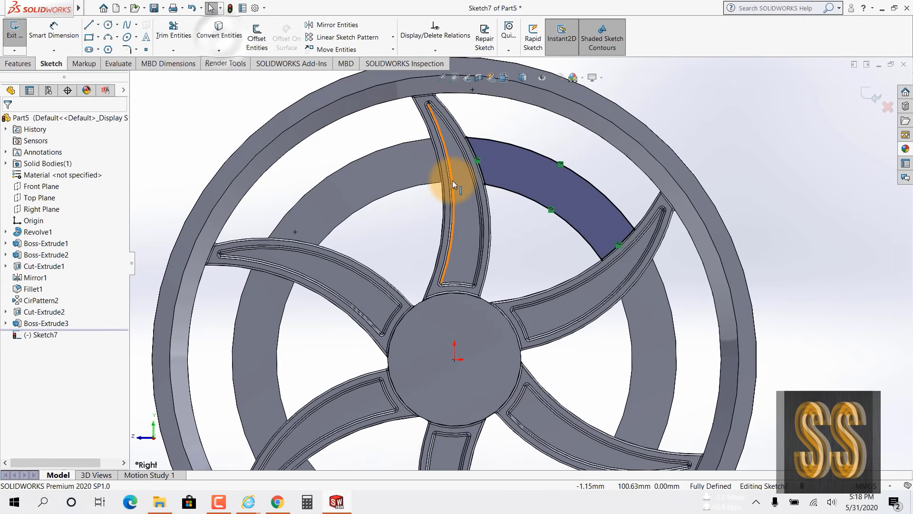
drag(459, 111, 537, 208)
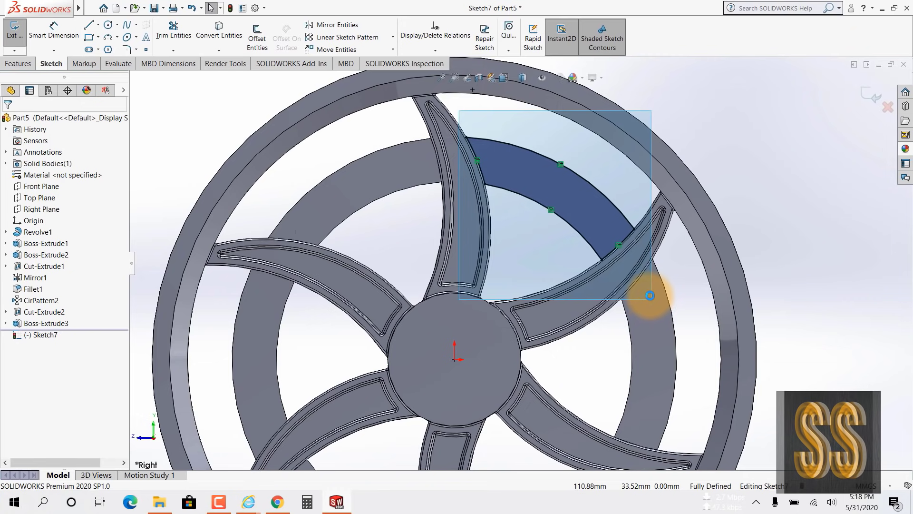
drag(580, 245, 649, 295)
click(695, 270)
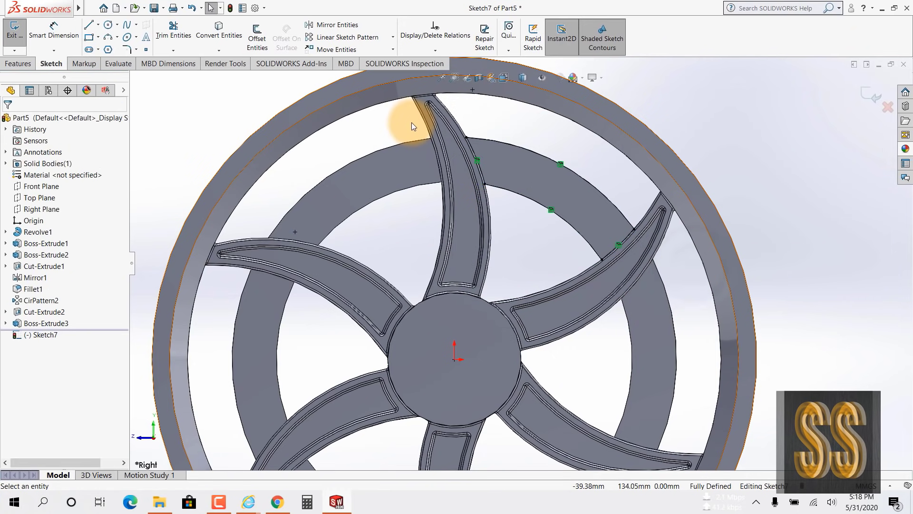
drag(394, 118, 635, 281)
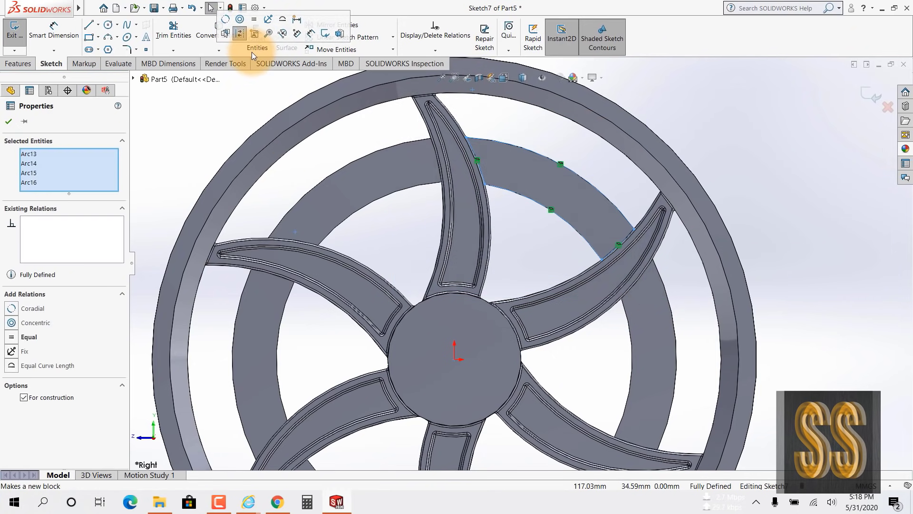
click(257, 38)
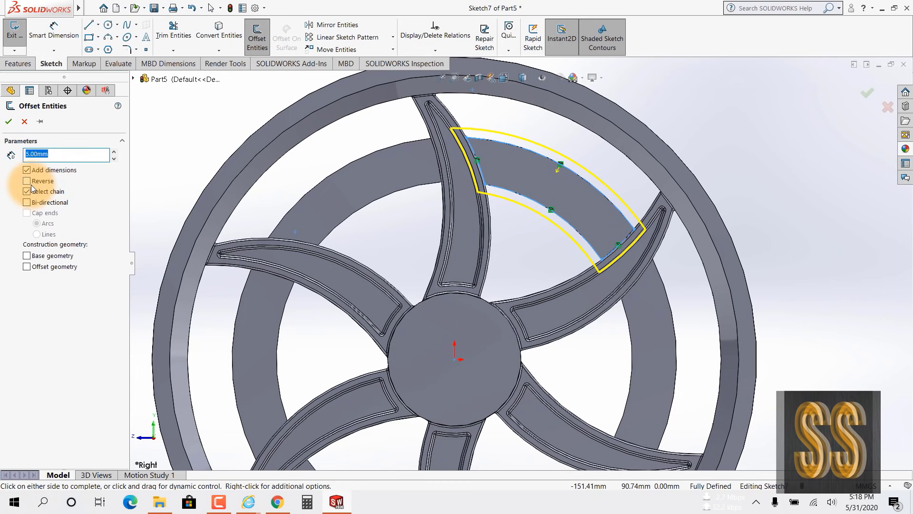
click(27, 181)
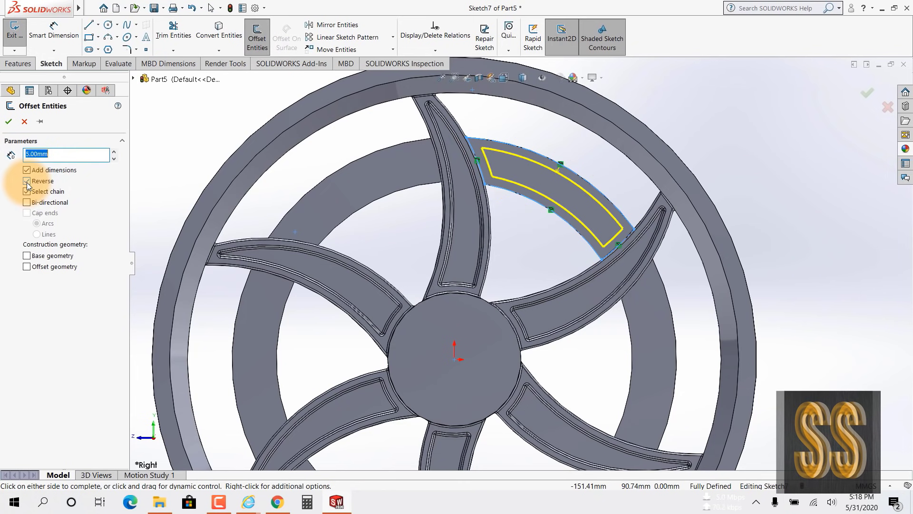
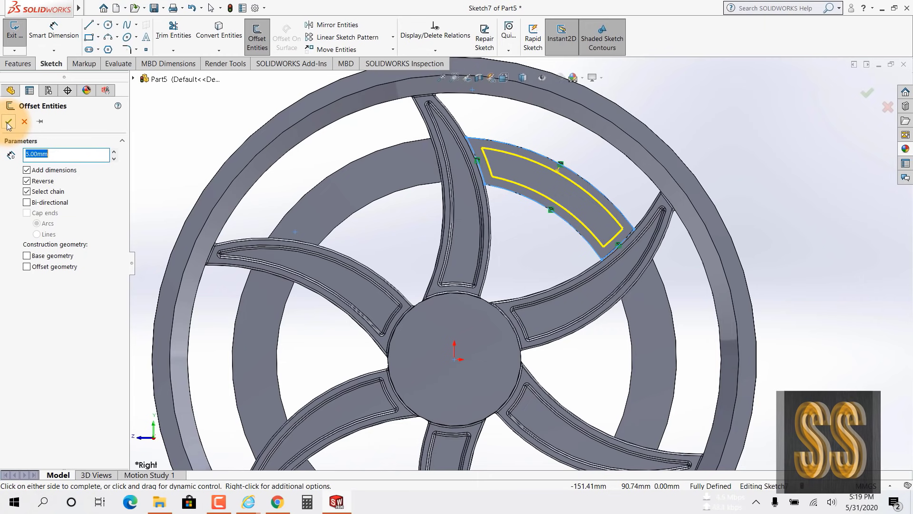
Accept the 5 mm offset outline and blind-cut it 3.5 mm deep into the wheel
click(8, 124)
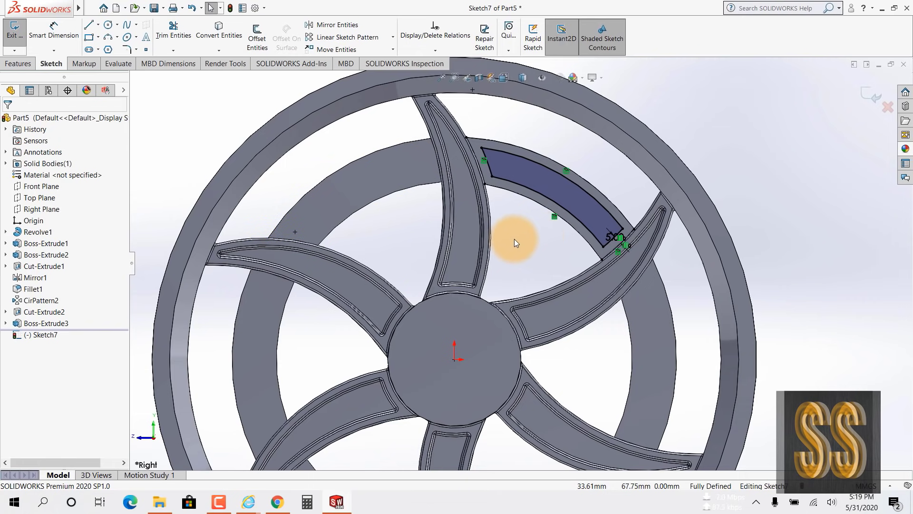
click(12, 37)
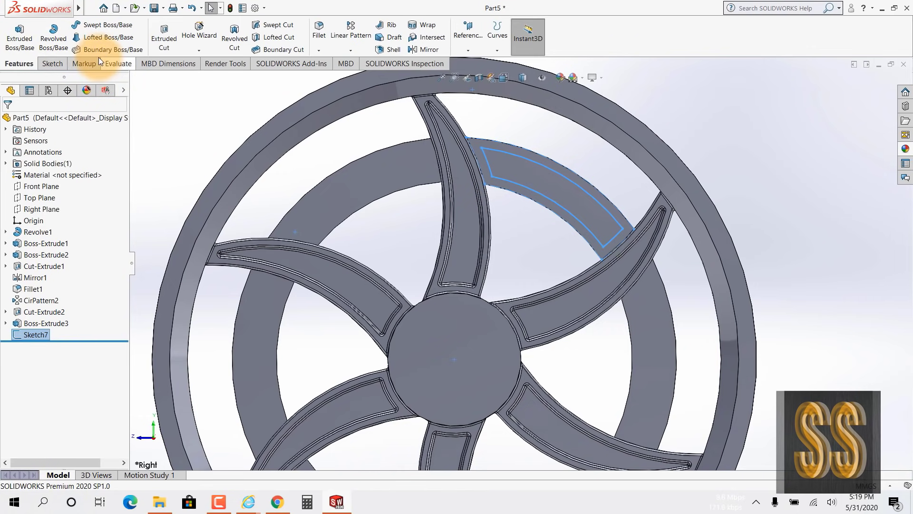
click(166, 37)
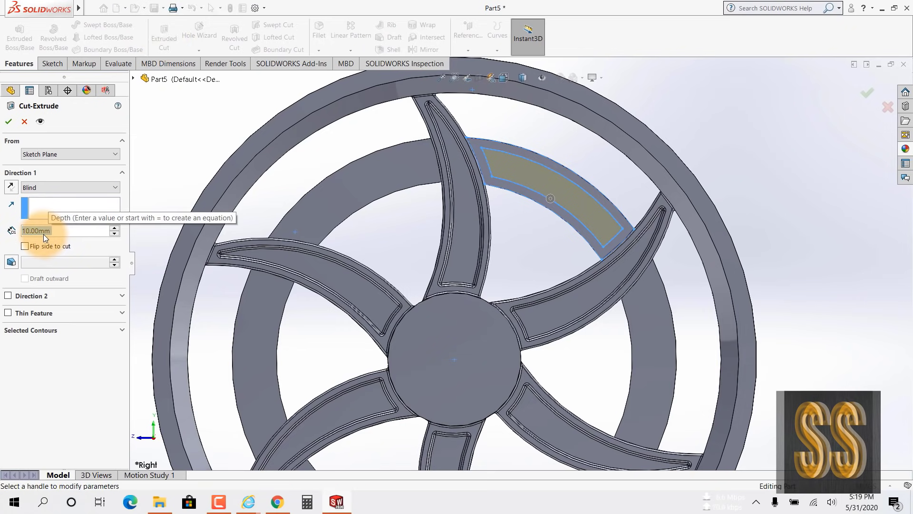
text(3.5)
key(Return)
middle_drag(543, 241, 520, 265)
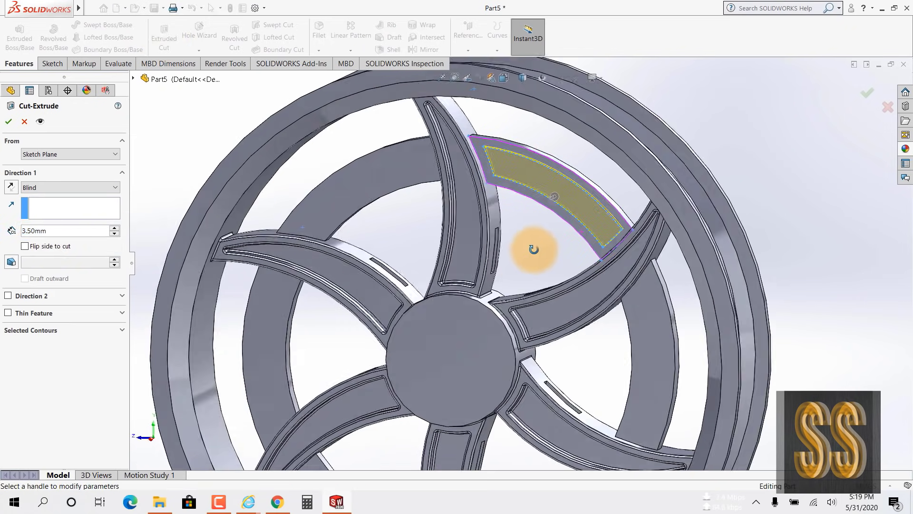
click(8, 119)
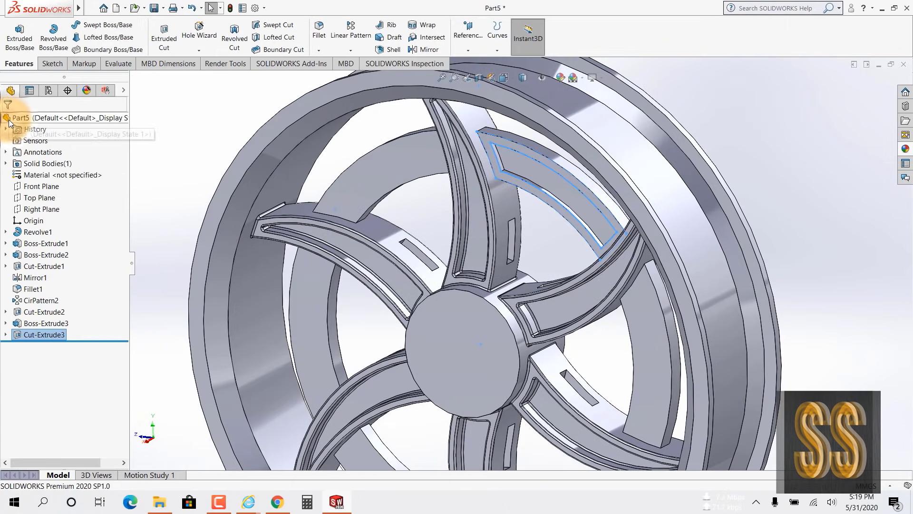
key(ctrl+4)
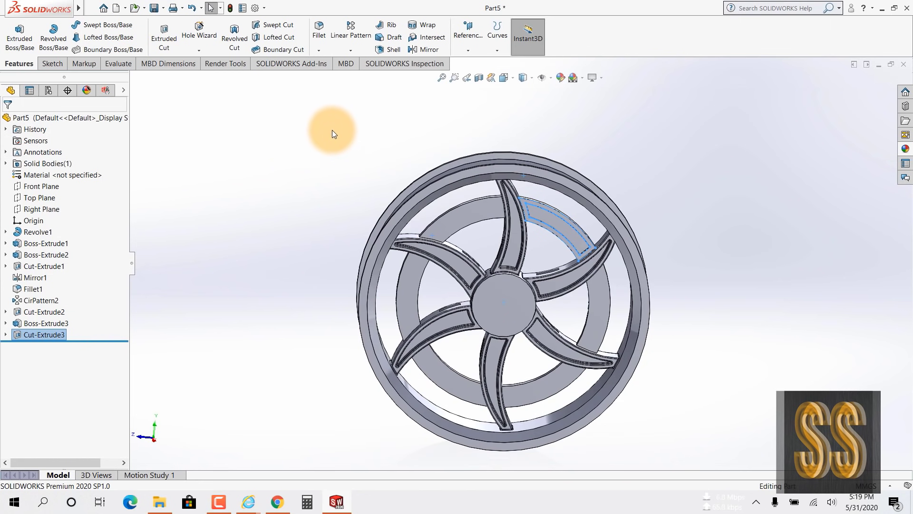
Start a circular pattern of the new cut, then cancel it
click(351, 50)
click(358, 76)
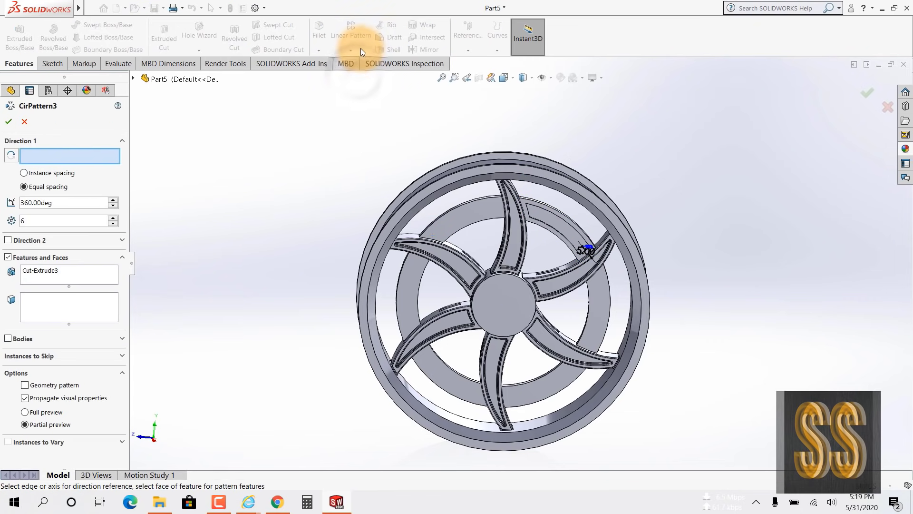
key(Escape)
Mirror Cut-Extrude3 across the Right Plane and inspect the mirrored pocket
click(414, 49)
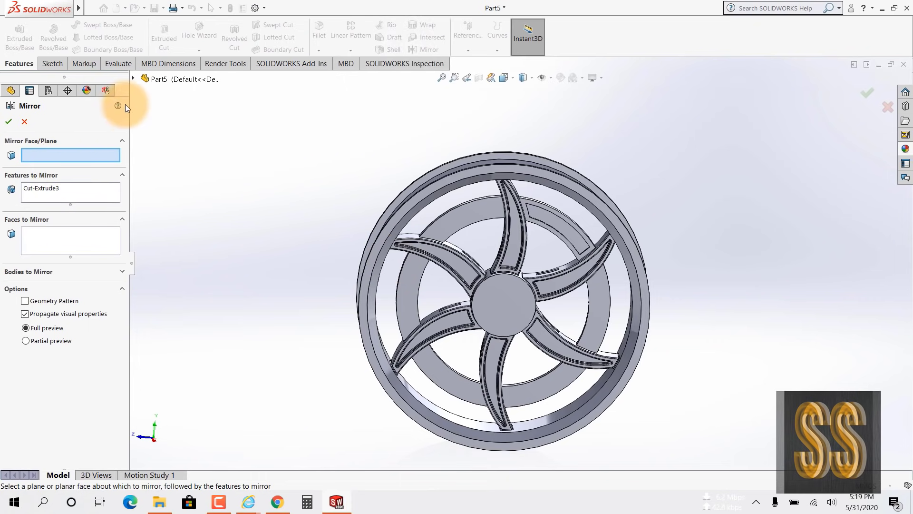
click(135, 79)
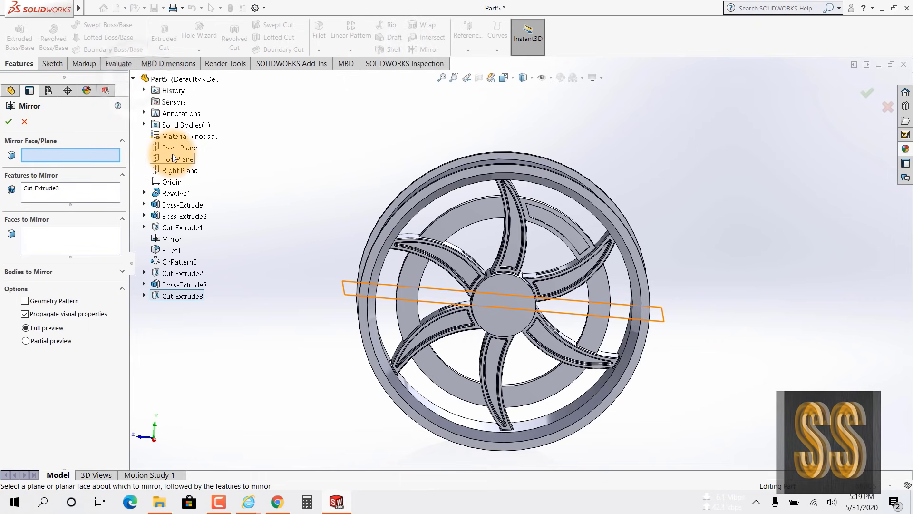
click(179, 170)
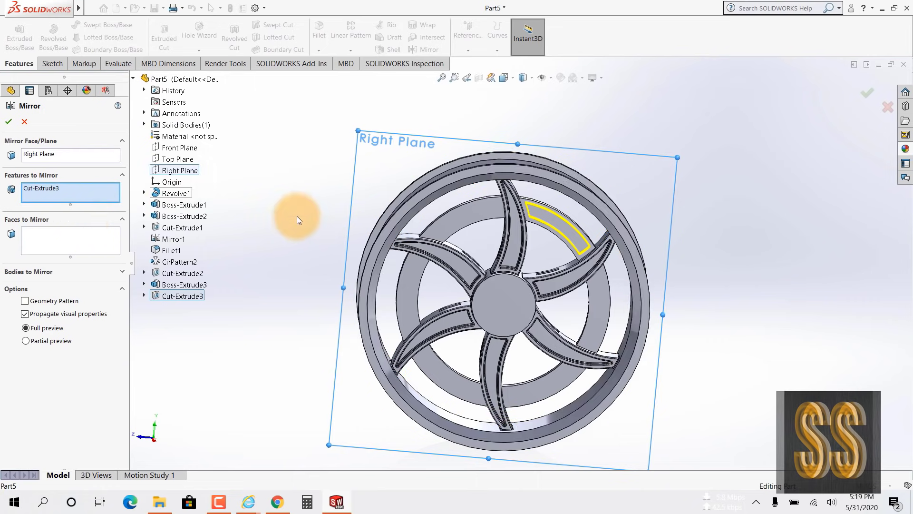
middle_drag(296, 223, 193, 351)
key(Return)
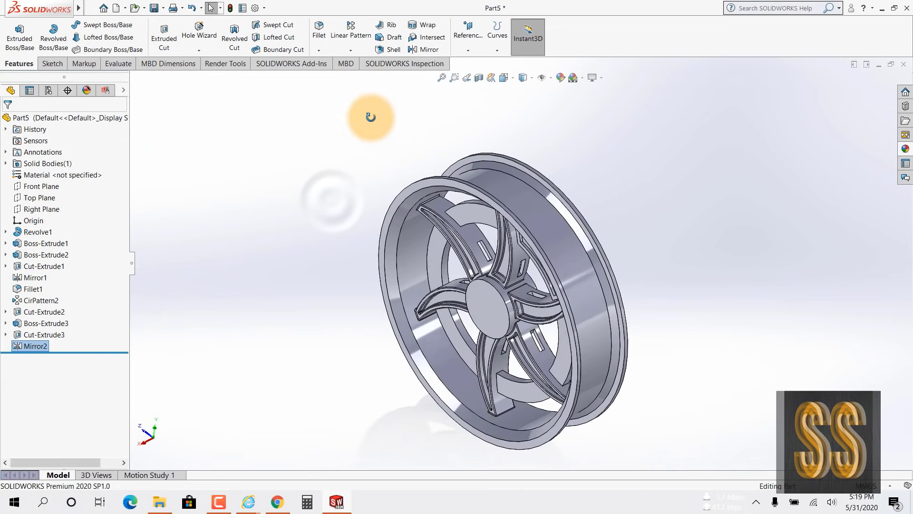
middle_drag(278, 189, 529, 167)
mouse_move(547, 230)
middle_down()
mouse_move(587, 198)
mouse_move(539, 259)
mouse_move(554, 249)
middle_up()
Circular-pattern Cut-Extrude3 and Mirror2 six times over 360° about the hub edge
scroll(540, 268, down, 3)
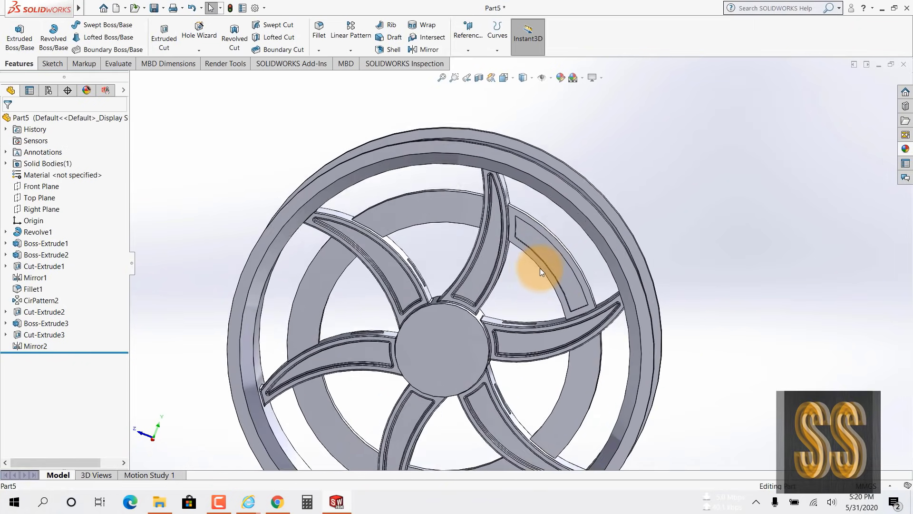
scroll(502, 274, down, 3)
mouse_move(501, 273)
middle_down()
mouse_move(510, 250)
mouse_move(489, 285)
middle_up()
scroll(513, 272, up, 3)
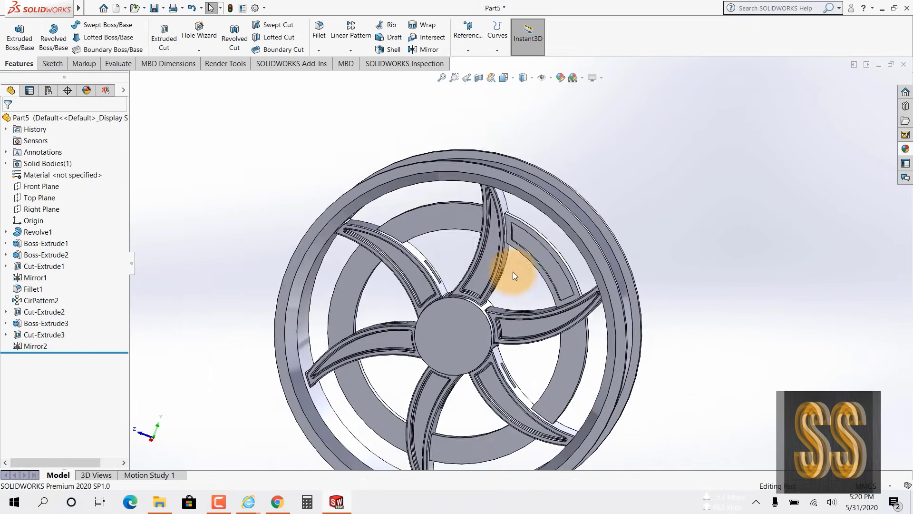
click(353, 51)
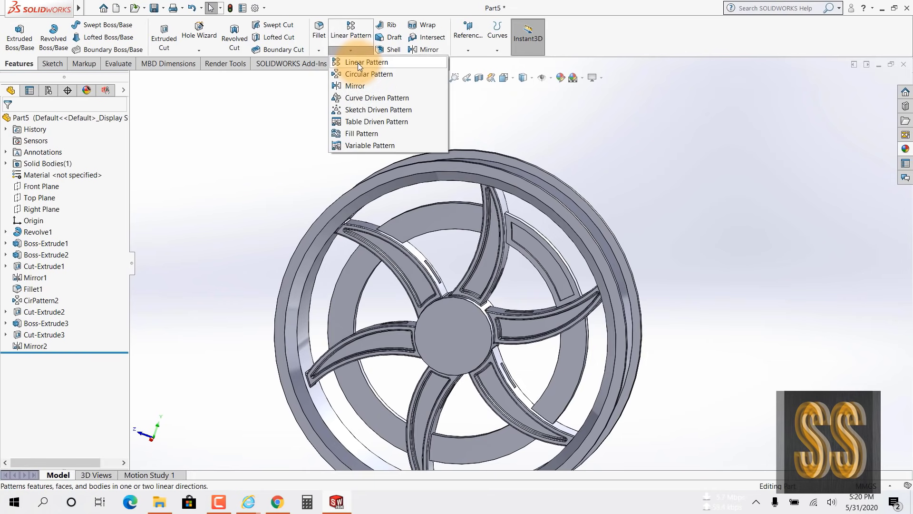
click(361, 76)
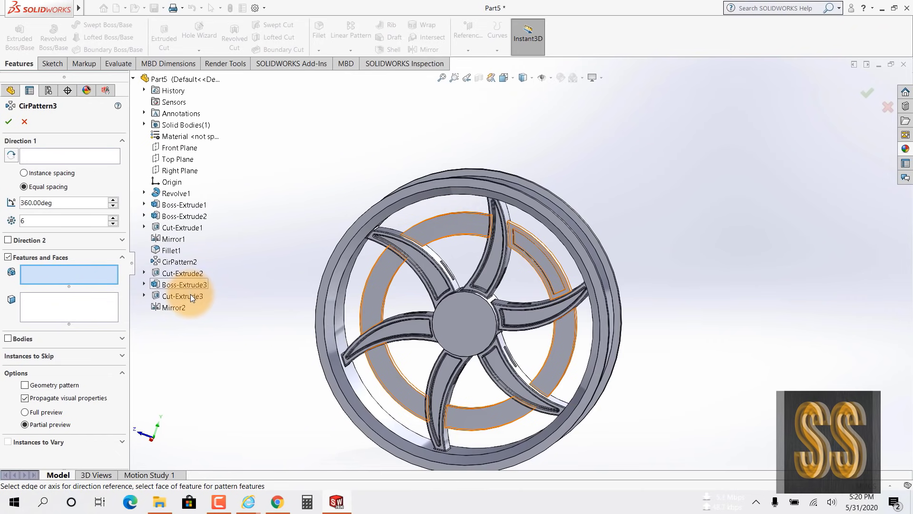
click(189, 295)
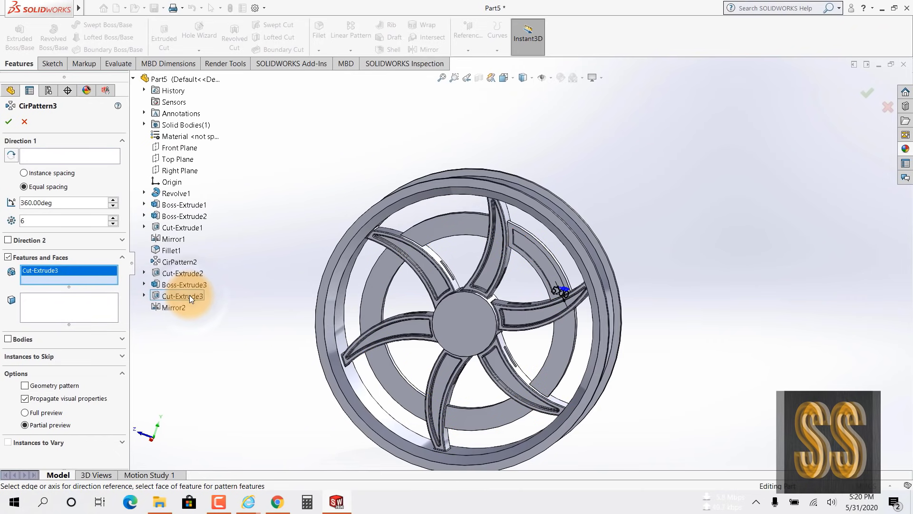
click(180, 308)
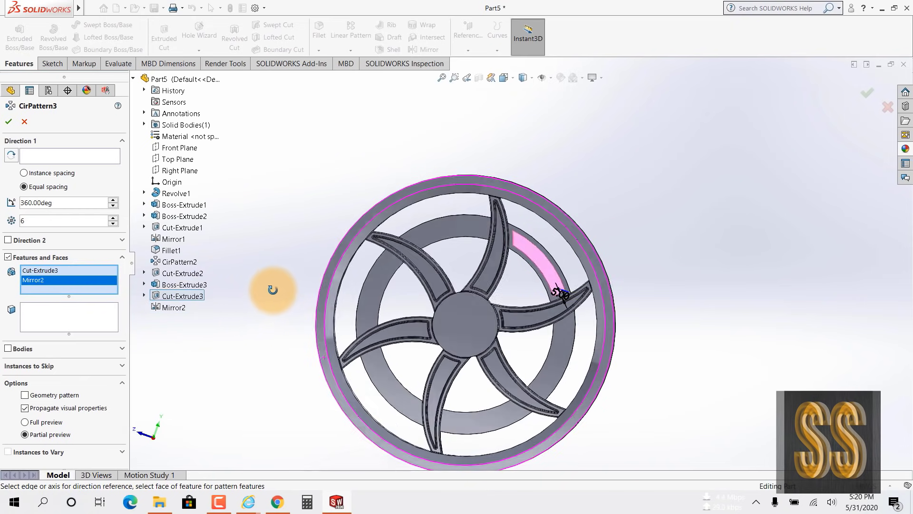
click(73, 157)
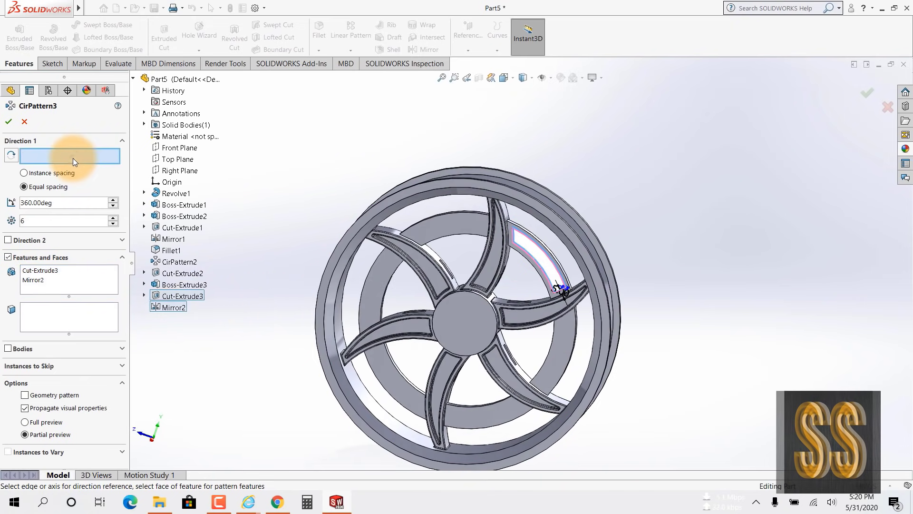
click(471, 355)
click(9, 122)
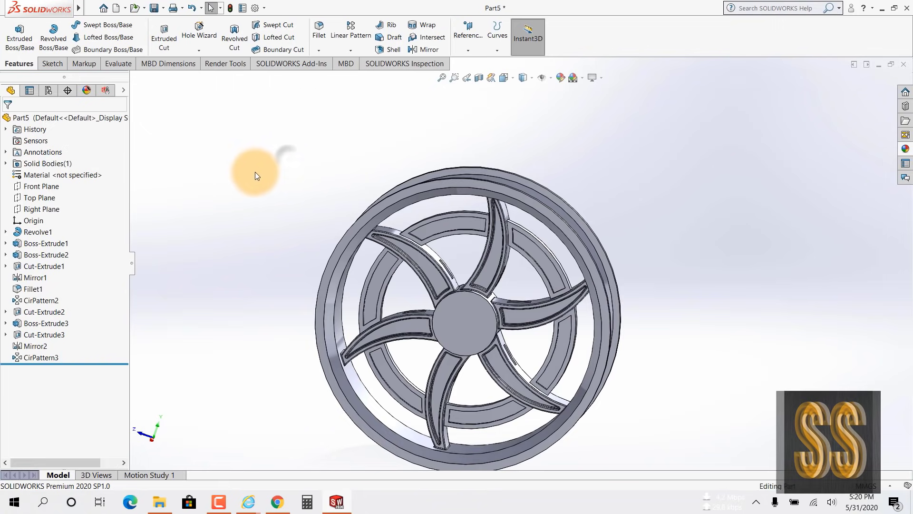
middle_drag(255, 175, 244, 180)
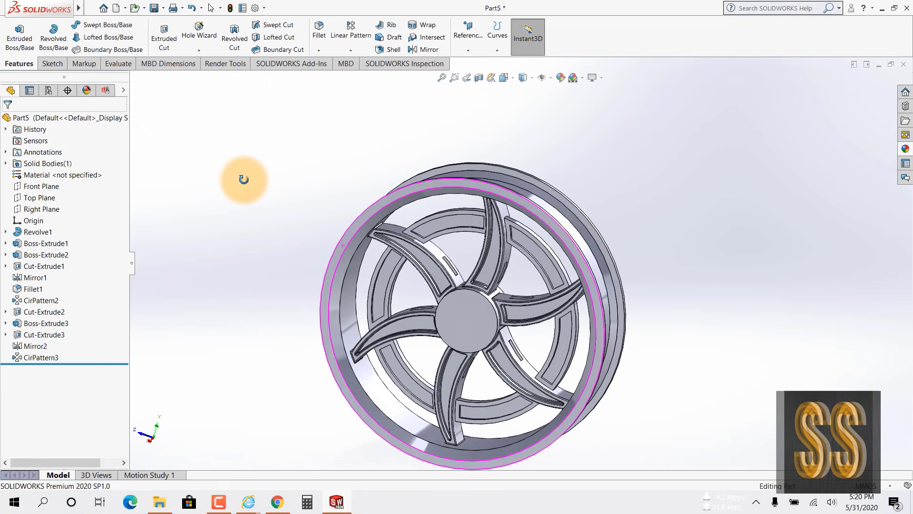
Inspect the cut features, then select Boss-Extrude3 to show its Ø250 and Ø200 diameters
middle_drag(244, 180, 247, 236)
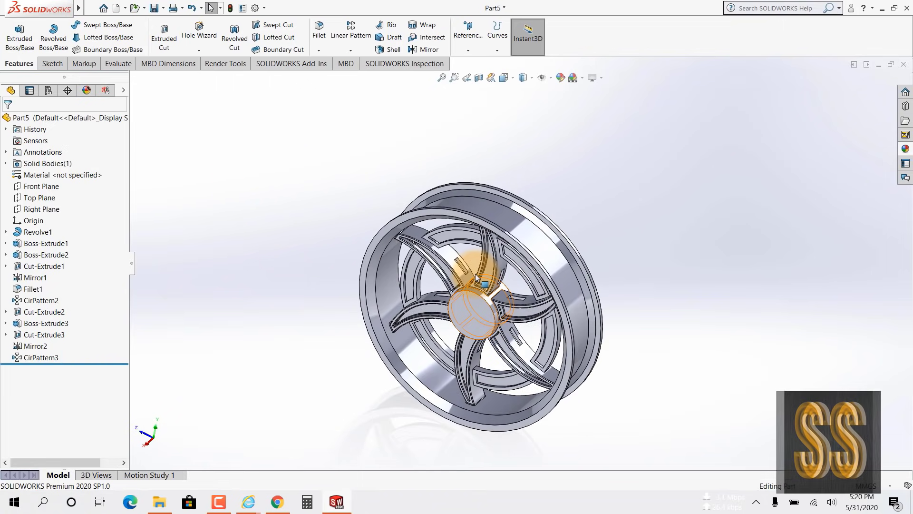
scroll(476, 277, down, 5)
mouse_move(414, 224)
middle_down()
mouse_move(440, 149)
mouse_move(418, 229)
mouse_move(418, 272)
mouse_move(452, 266)
mouse_move(418, 275)
mouse_move(458, 193)
mouse_move(465, 261)
mouse_move(470, 208)
mouse_move(474, 222)
middle_up()
scroll(437, 273, up, 3)
middle_drag(448, 282, 244, 333)
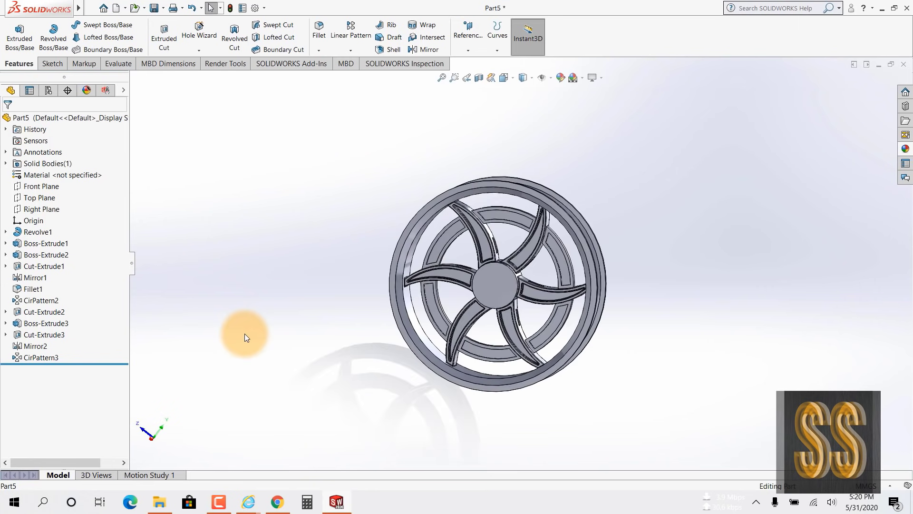
click(51, 312)
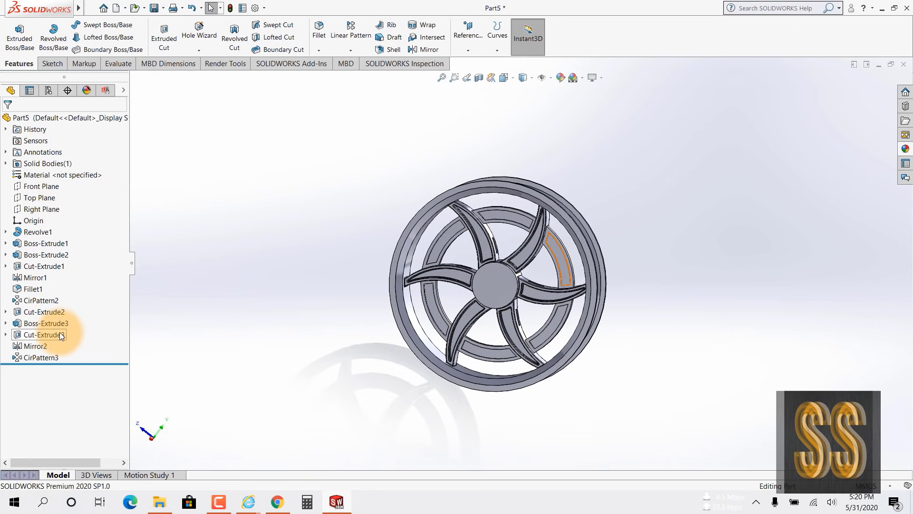
click(59, 332)
click(41, 322)
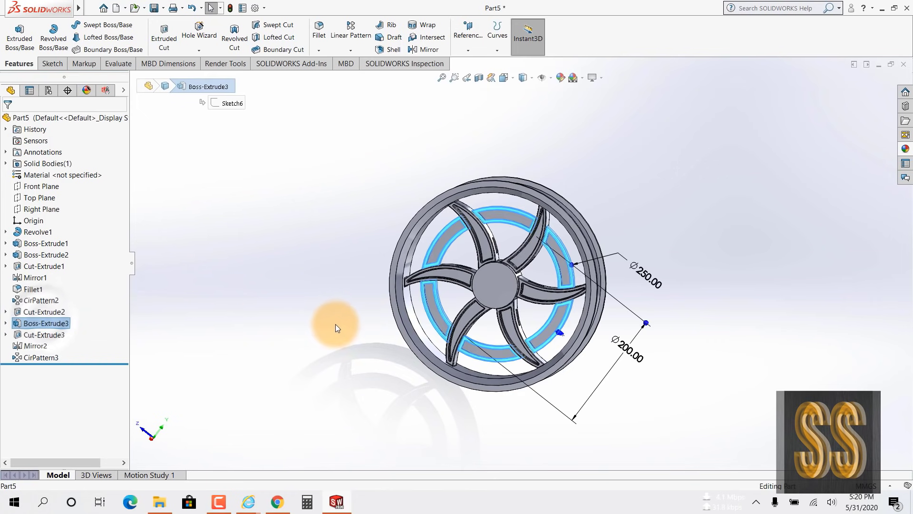
right_click(44, 323)
Resize Boss-Extrude3's ring circles to Ø175 and Ø225, then exit the sketch
click(68, 277)
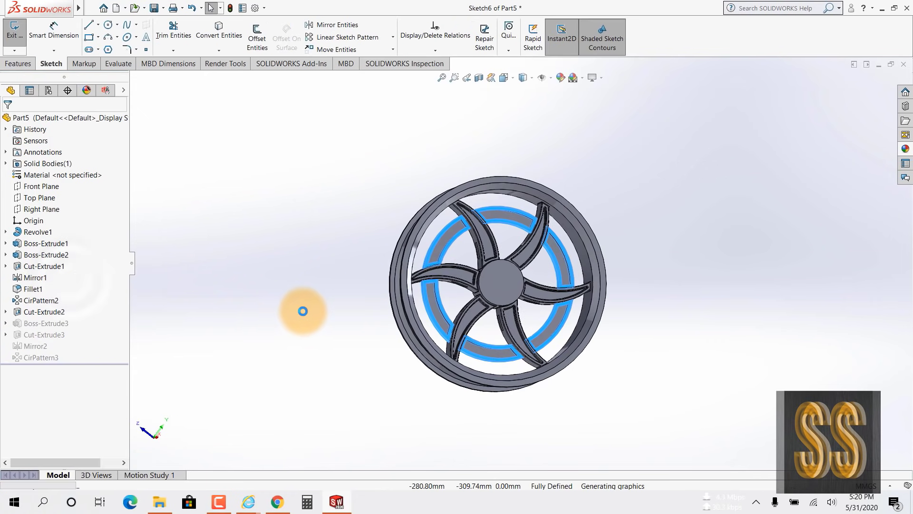
mouse_move(535, 300)
middle_down()
mouse_move(591, 295)
mouse_move(661, 328)
middle_up()
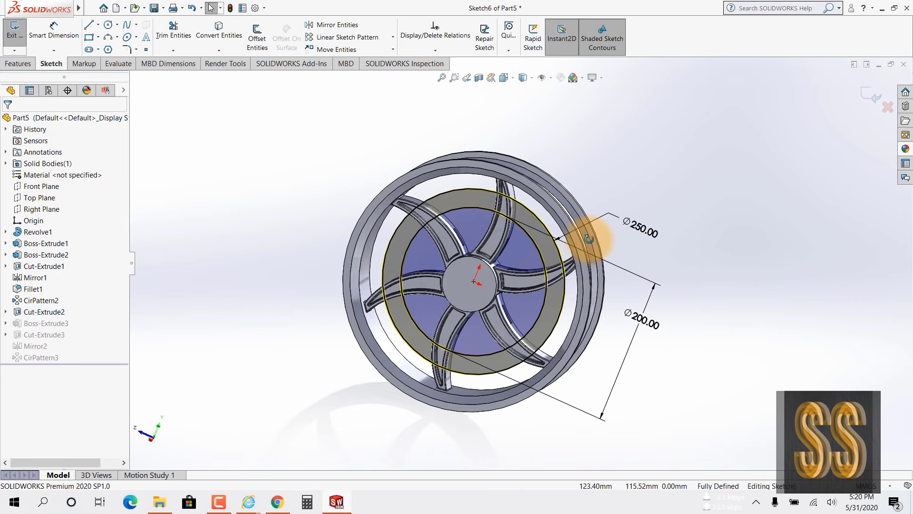
double_click(641, 318)
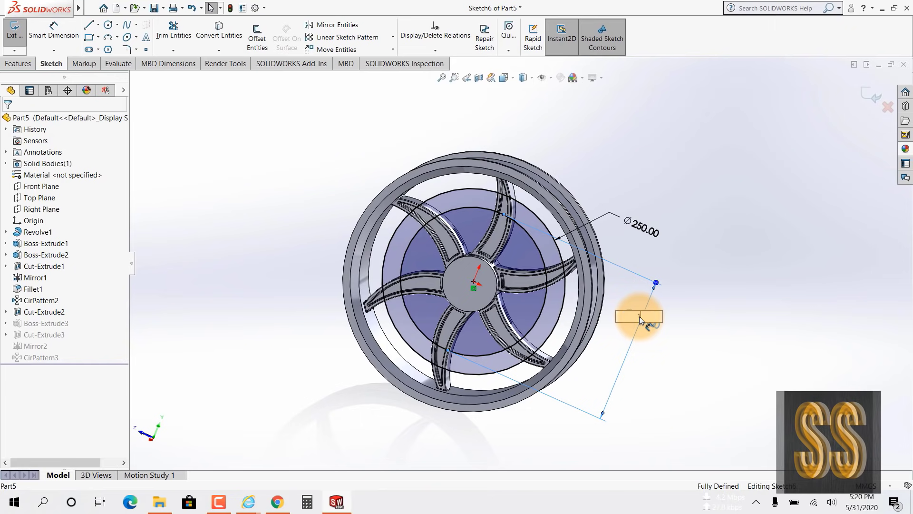
text(175)
key(Return)
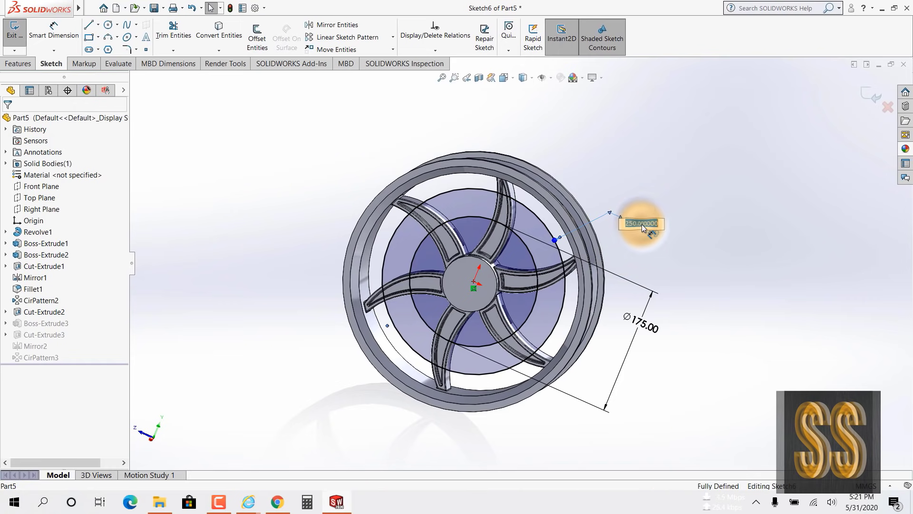
text(225)
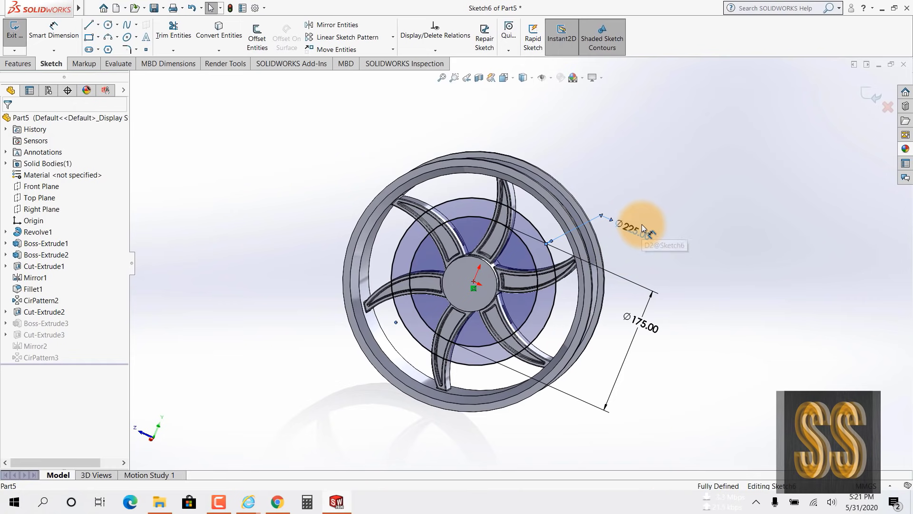
key(Return)
middle_drag(495, 275, 495, 293)
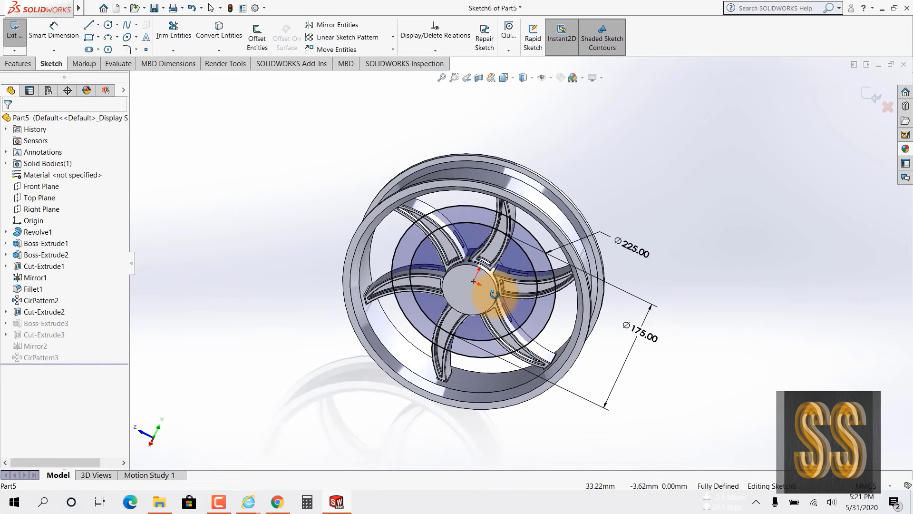
click(6, 35)
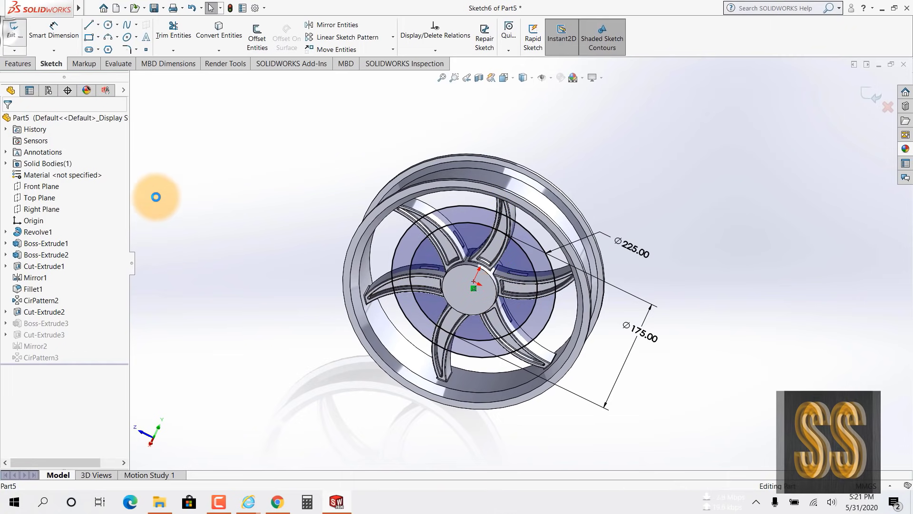
Start a 1 mm fillet on the first pocket face, removing mistakenly picked edges
mouse_move(165, 208)
middle_down()
mouse_move(234, 171)
mouse_move(241, 138)
mouse_move(238, 167)
mouse_move(221, 187)
mouse_move(193, 193)
mouse_move(242, 163)
mouse_move(228, 186)
mouse_move(259, 178)
middle_up()
scroll(468, 220, down, 2)
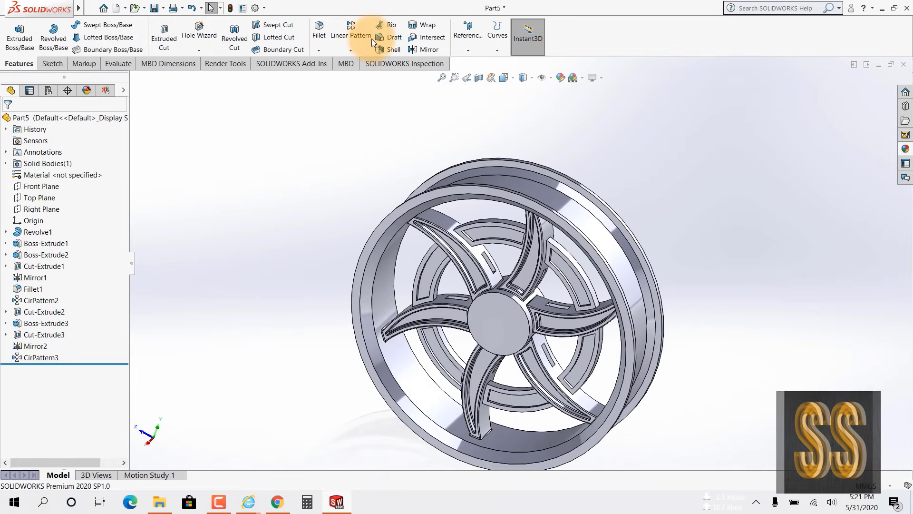
click(320, 32)
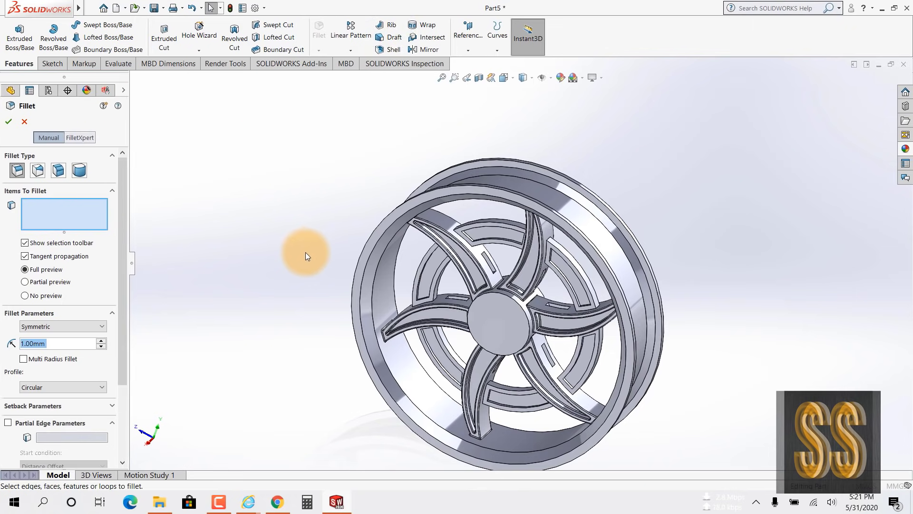
scroll(530, 309, down, 2)
scroll(456, 218, down, 2)
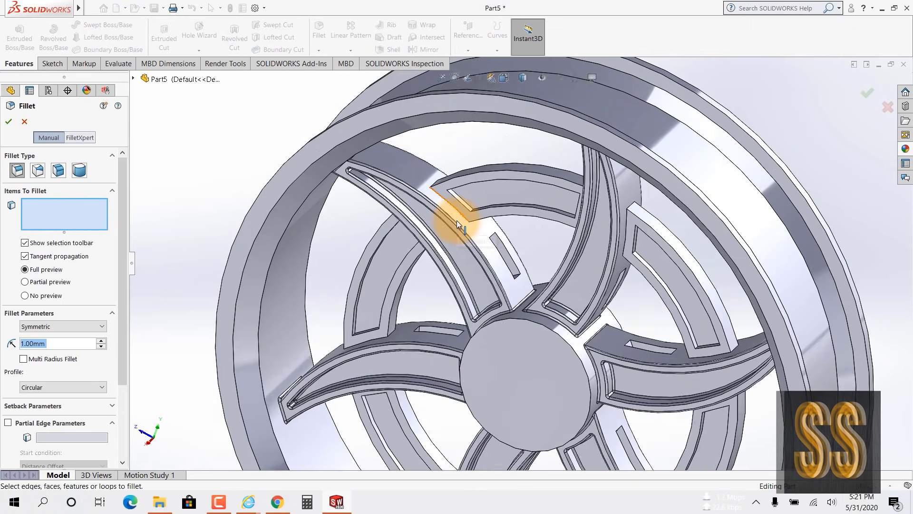
scroll(455, 217, down, 3)
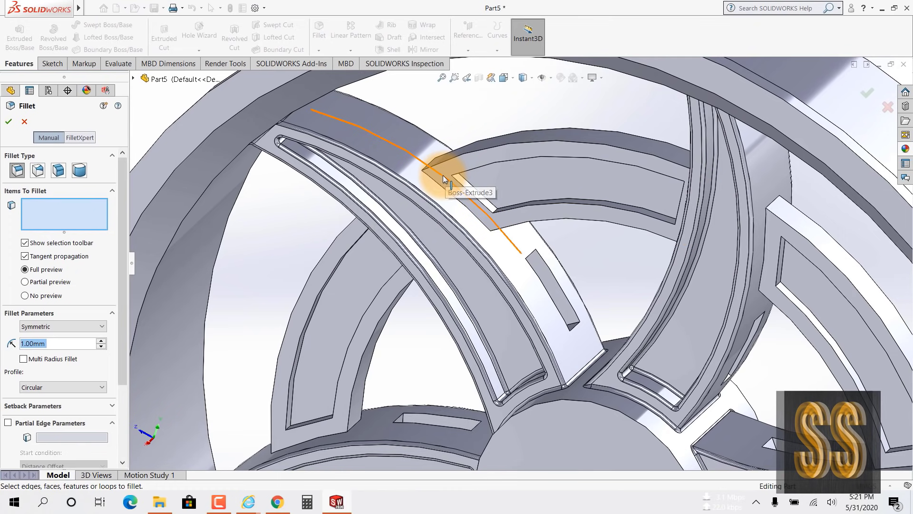
click(444, 176)
click(443, 175)
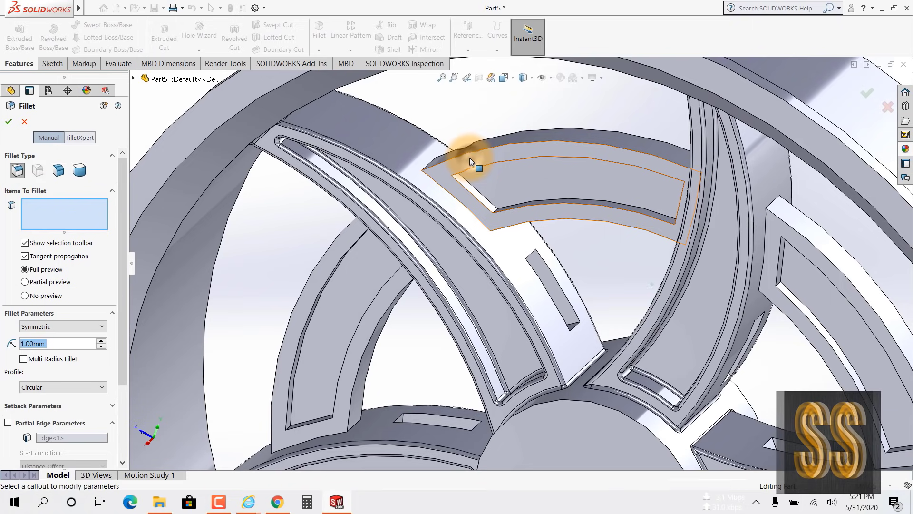
click(469, 158)
mouse_move(398, 194)
middle_down()
mouse_move(363, 227)
mouse_move(364, 302)
middle_up()
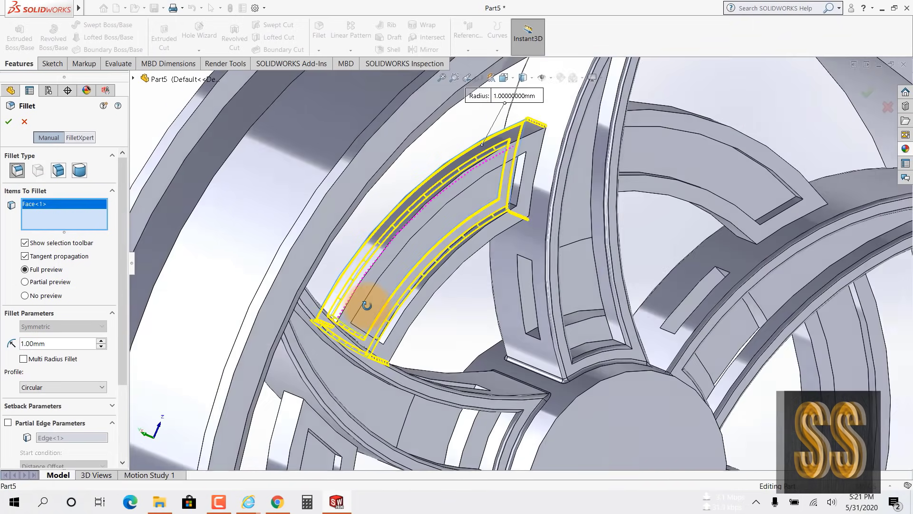
scroll(476, 167, down, 3)
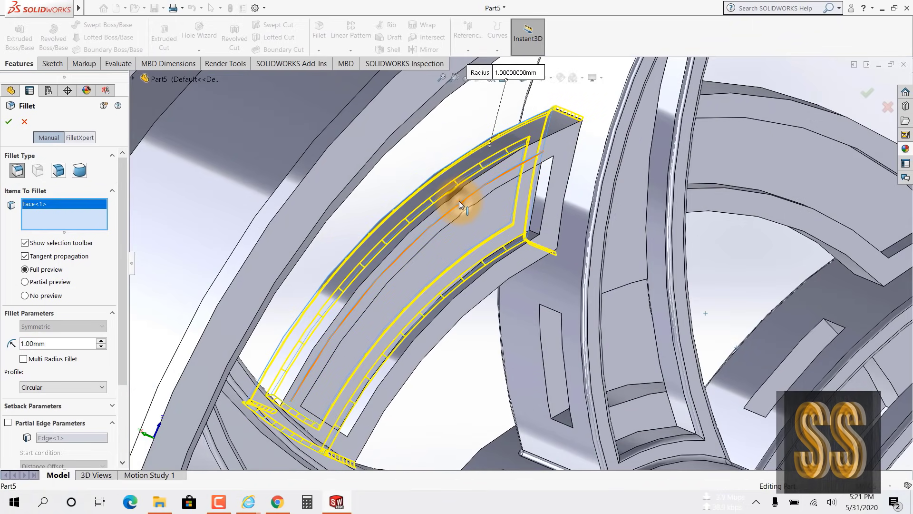
click(459, 202)
right_click(36, 216)
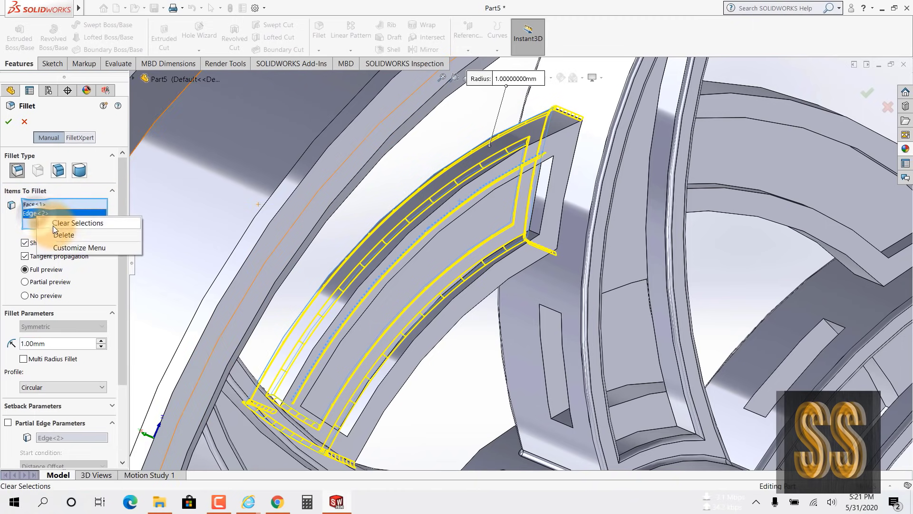
click(51, 232)
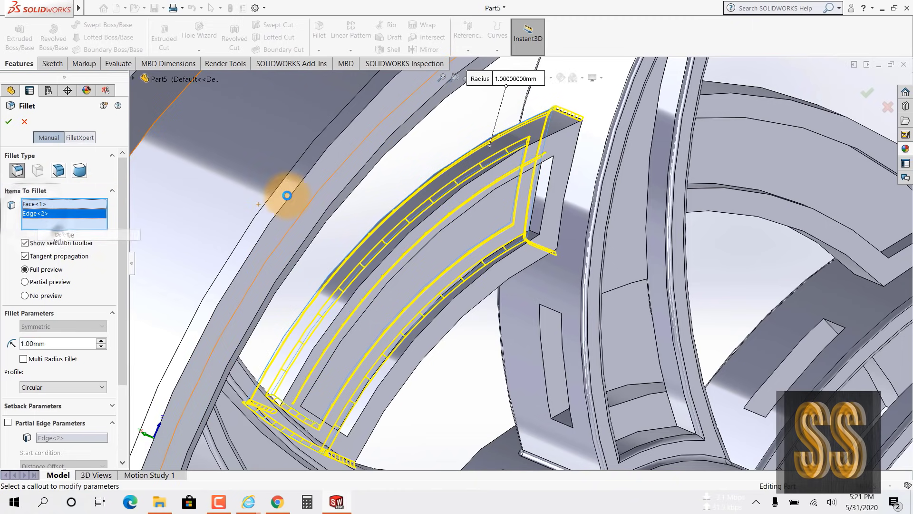
Add more pocket faces around the hub to the fillet selection
click(566, 148)
scroll(546, 181, up, 3)
scroll(537, 200, up, 3)
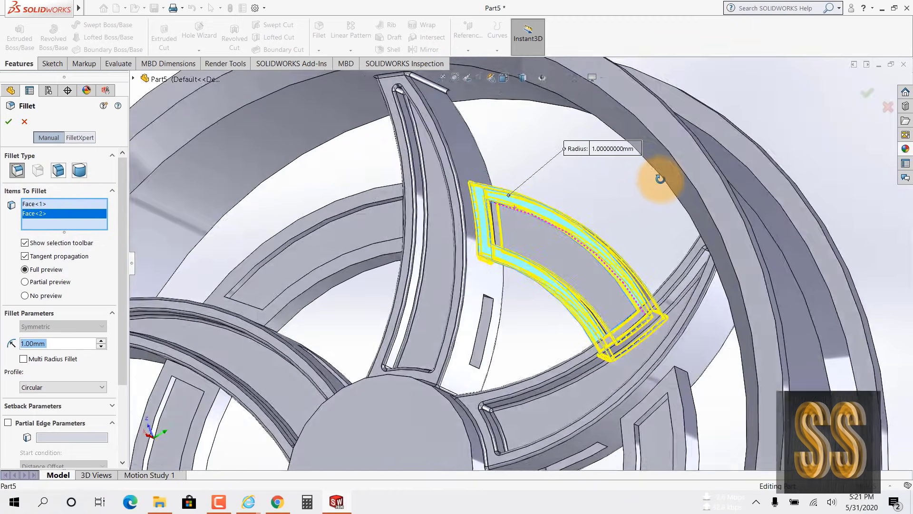
scroll(663, 179, up, 3)
scroll(644, 241, up, 3)
scroll(566, 281, down, 5)
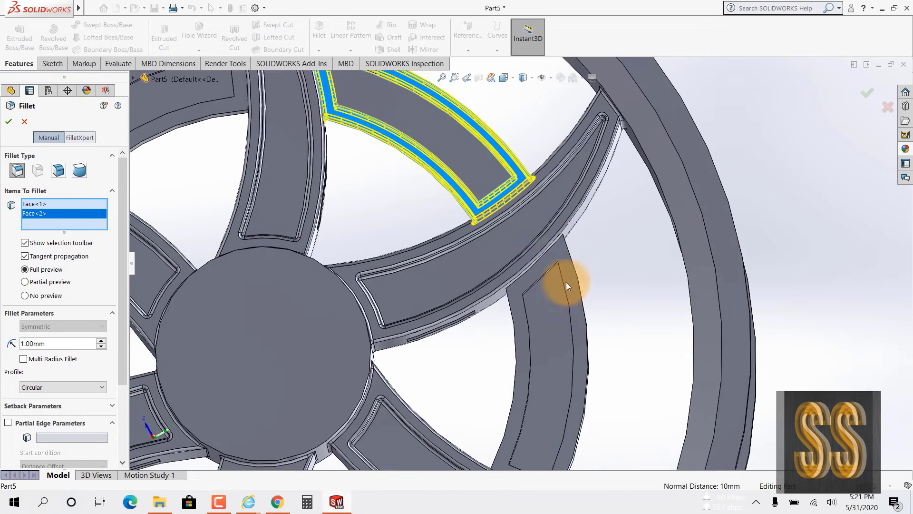
click(577, 294)
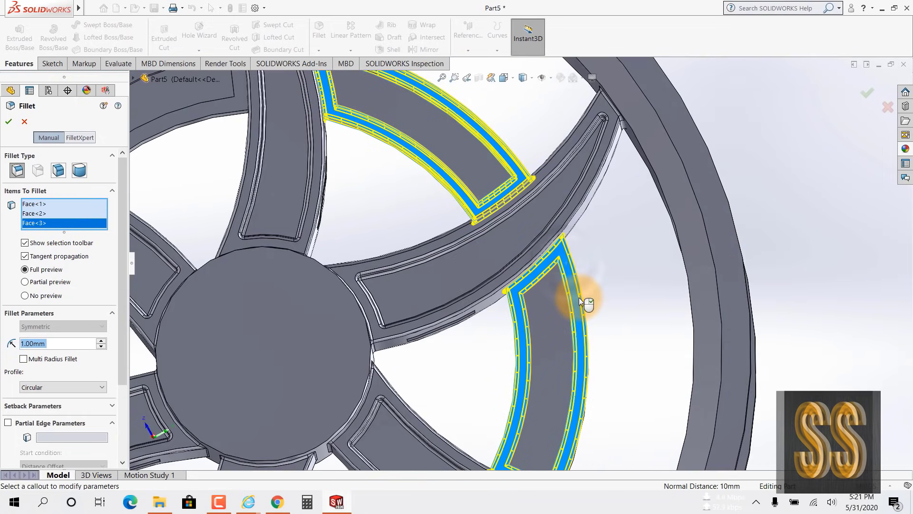
scroll(568, 275, up, 3)
scroll(526, 372, down, 3)
scroll(531, 332, down, 3)
click(530, 332)
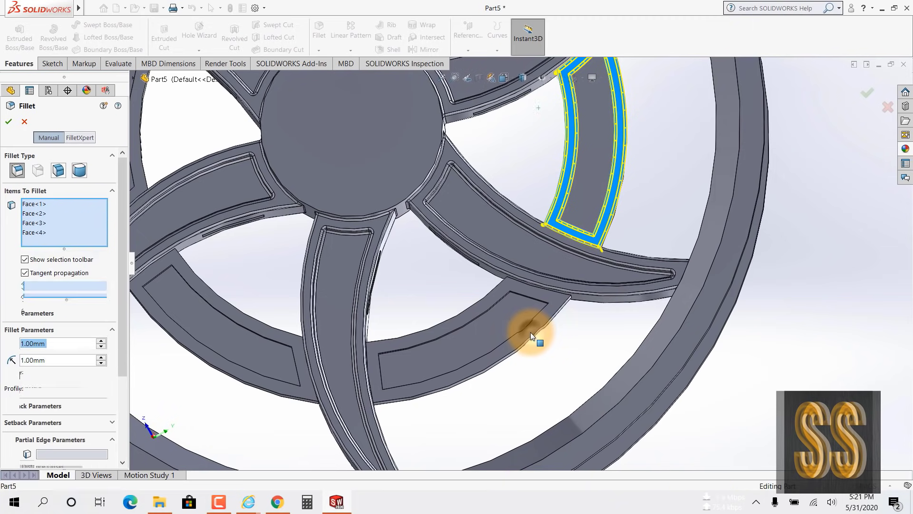
click(396, 381)
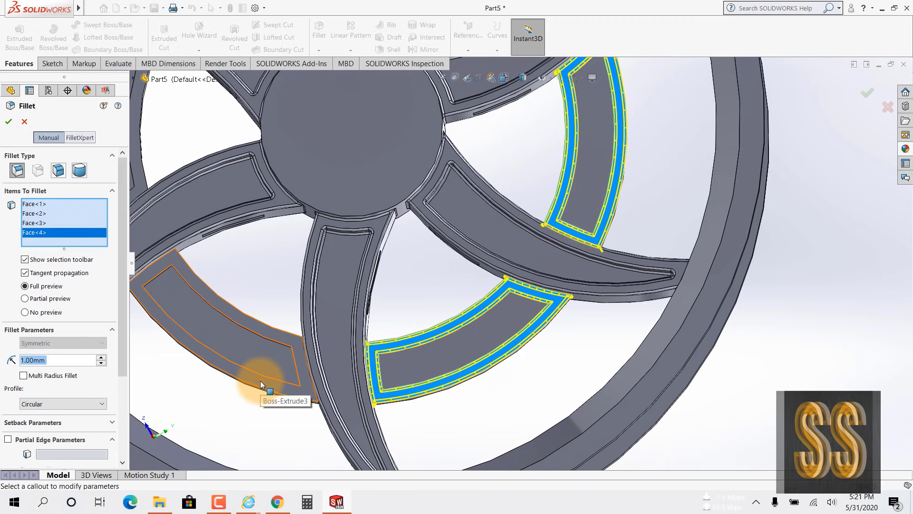
click(260, 380)
scroll(264, 264, up, 3)
scroll(301, 229, down, 3)
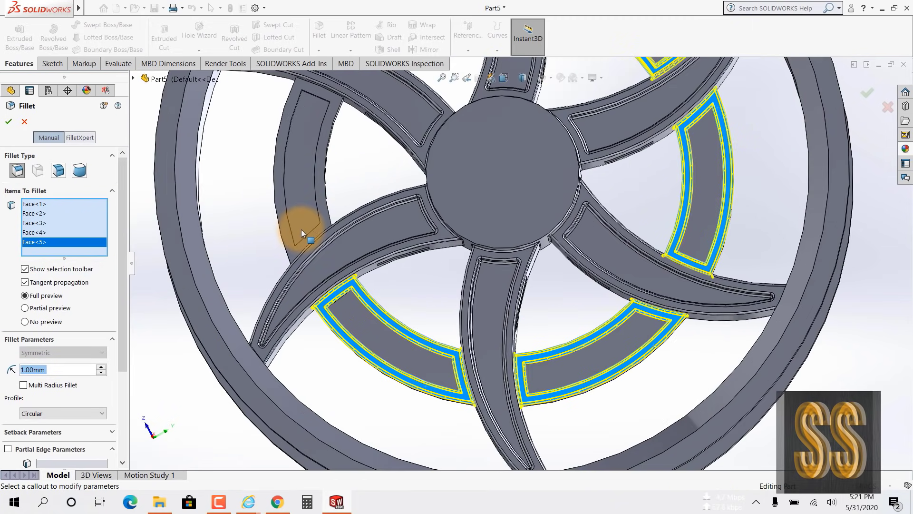
click(282, 224)
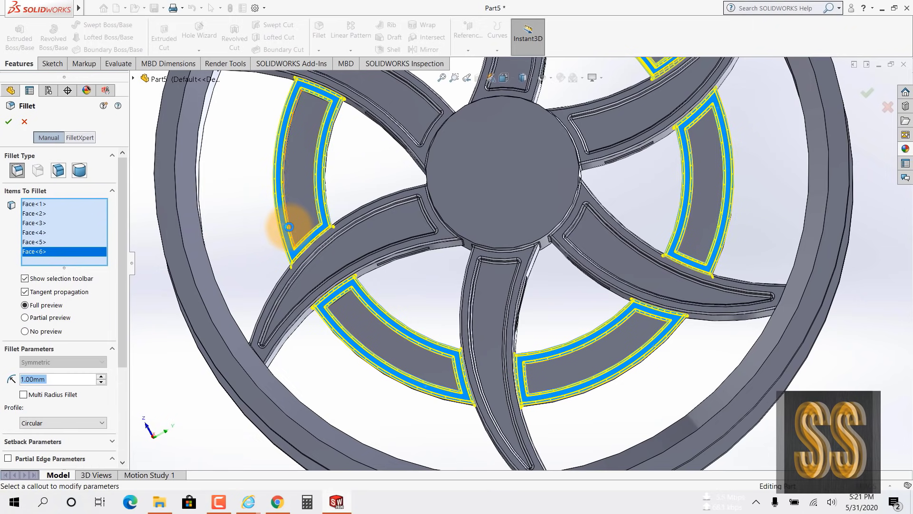
scroll(329, 227, up, 5)
scroll(429, 165, down, 2)
scroll(456, 159, down, 3)
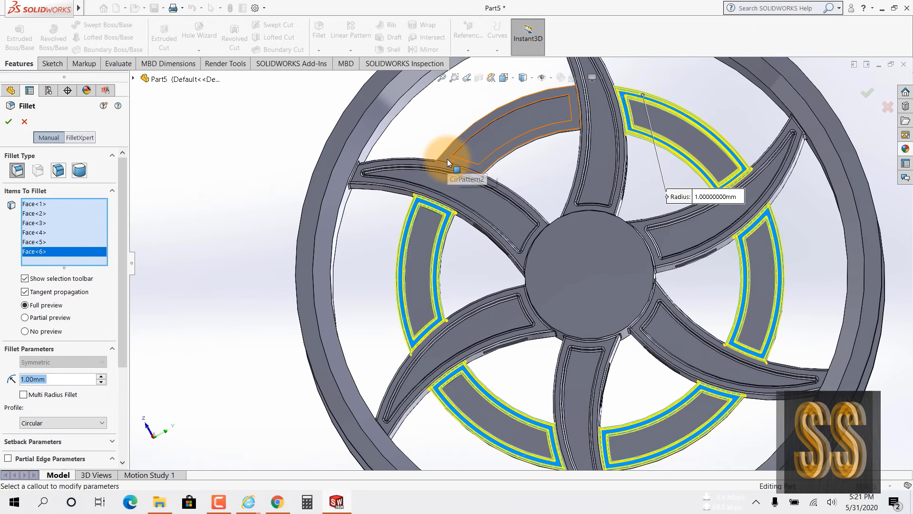
click(447, 159)
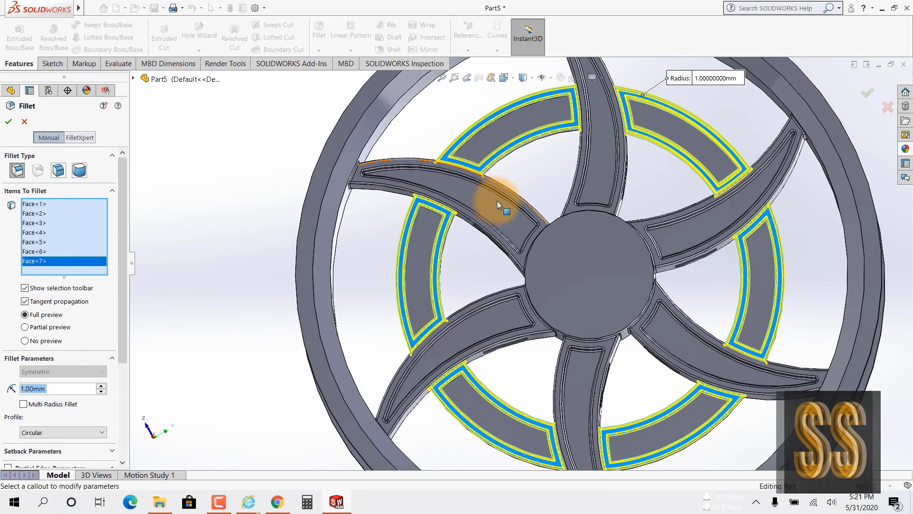
With preview off, add the remaining first-round pocket faces, then return to Full preview
mouse_move(497, 201)
middle_down()
mouse_move(343, 230)
mouse_move(303, 220)
middle_up()
scroll(465, 109, down, 3)
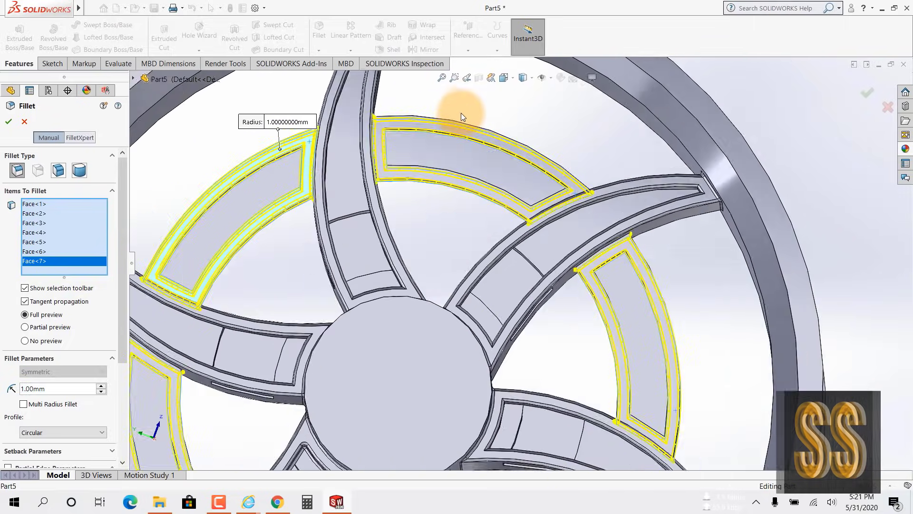
scroll(365, 155, down, 3)
click(370, 145)
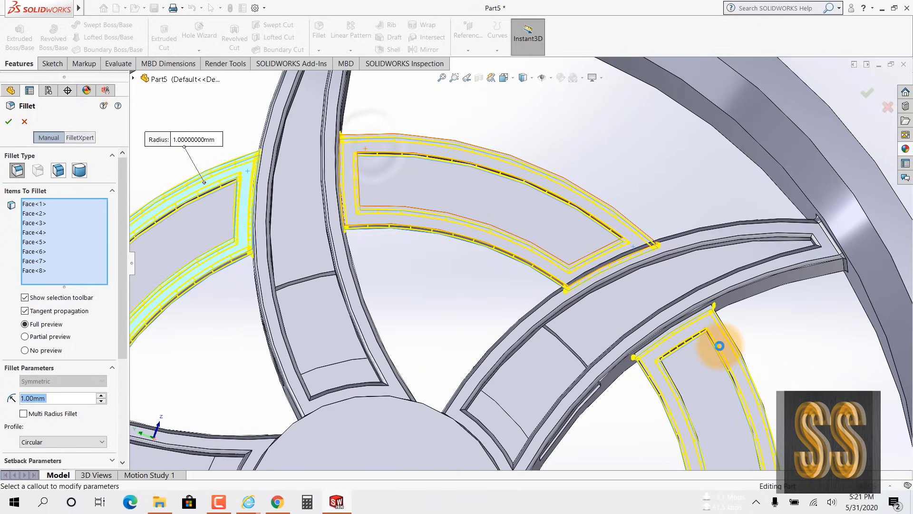
click(724, 347)
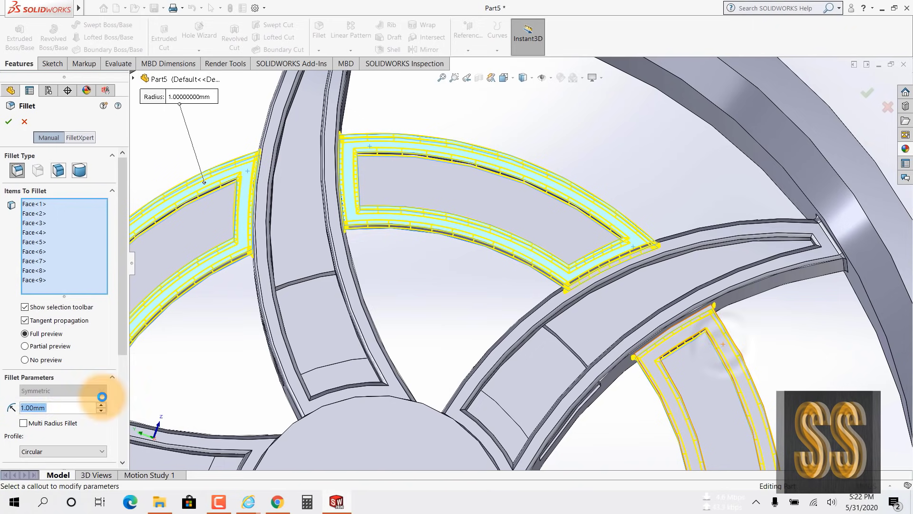
click(25, 361)
scroll(701, 358, up, 3)
scroll(623, 335, up, 3)
scroll(623, 335, down, 5)
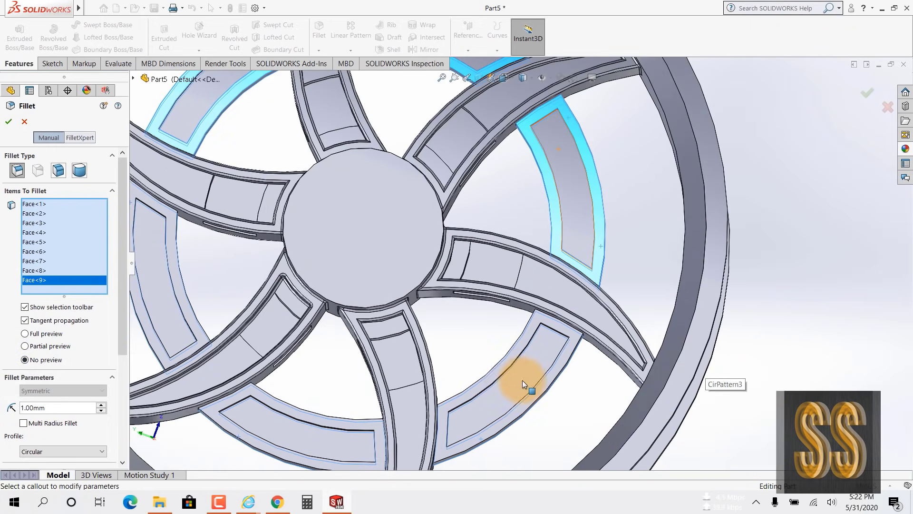
click(503, 368)
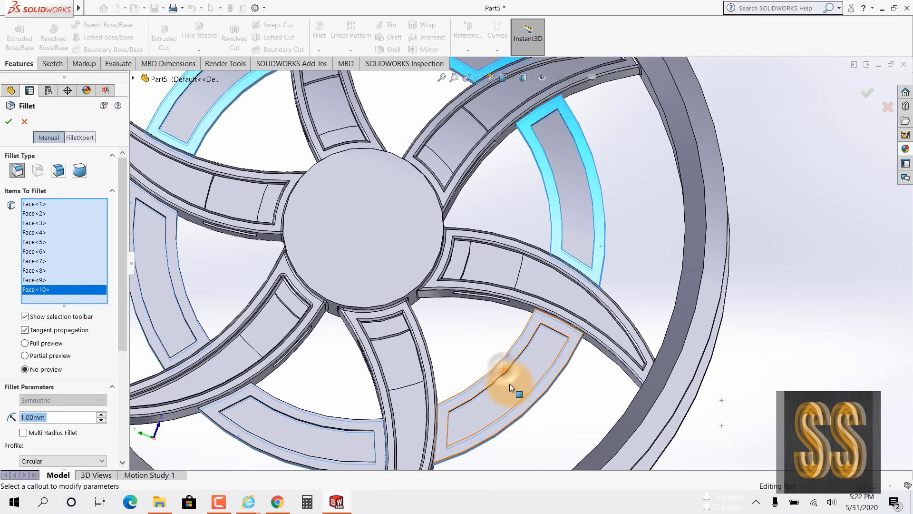
click(317, 418)
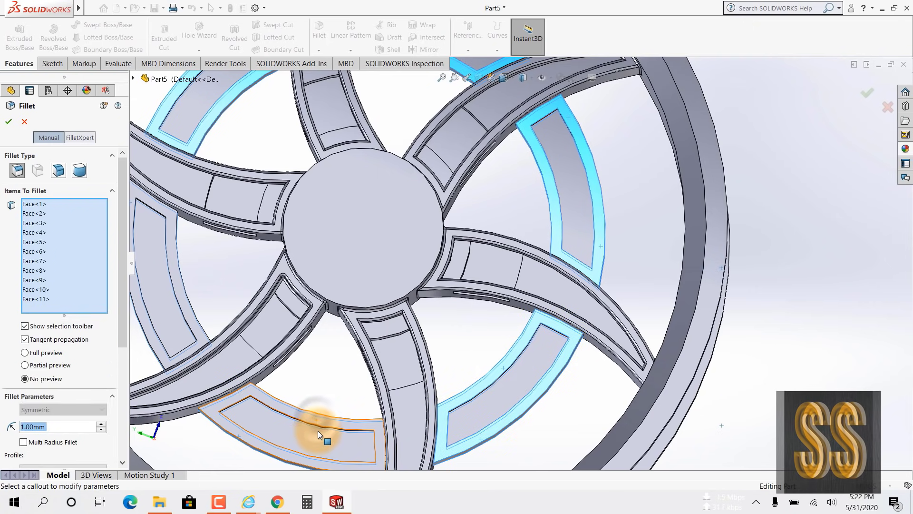
click(195, 332)
scroll(291, 309, up, 3)
scroll(291, 309, up, 2)
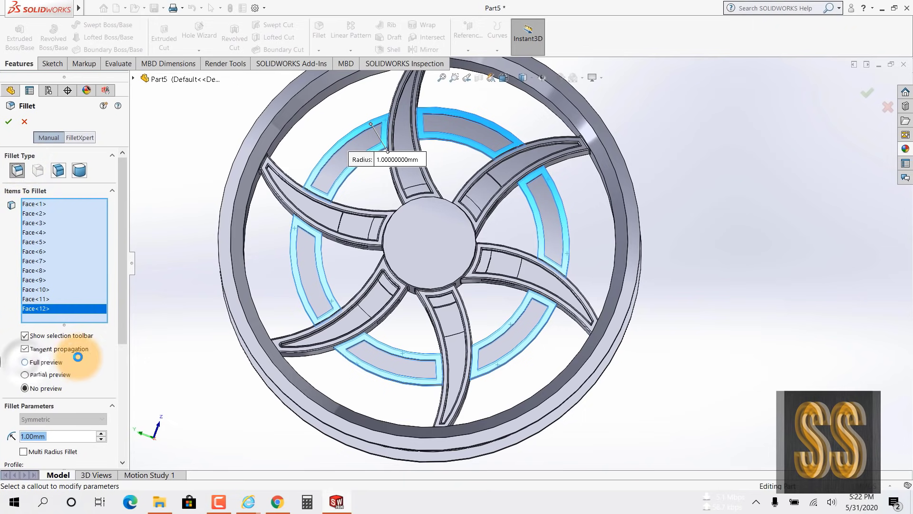
click(8, 121)
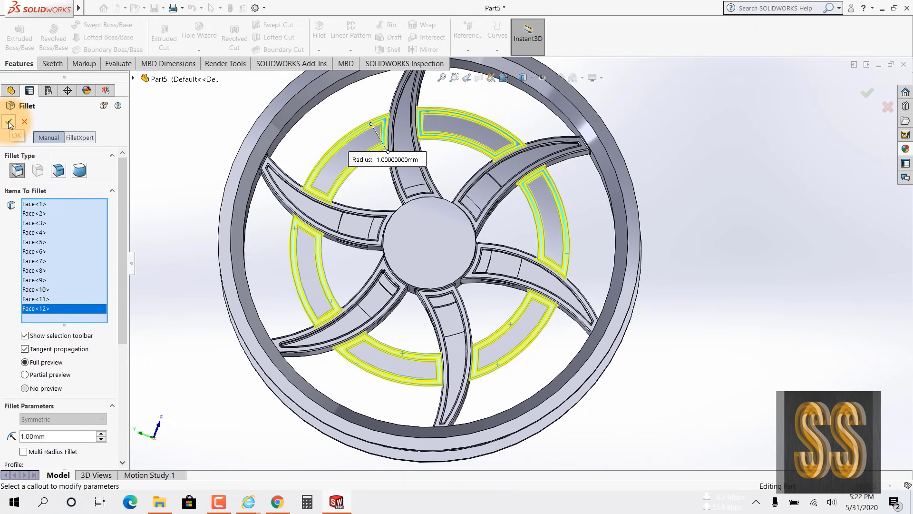
mouse_move(358, 259)
middle_down()
mouse_move(549, 229)
mouse_move(547, 219)
middle_up()
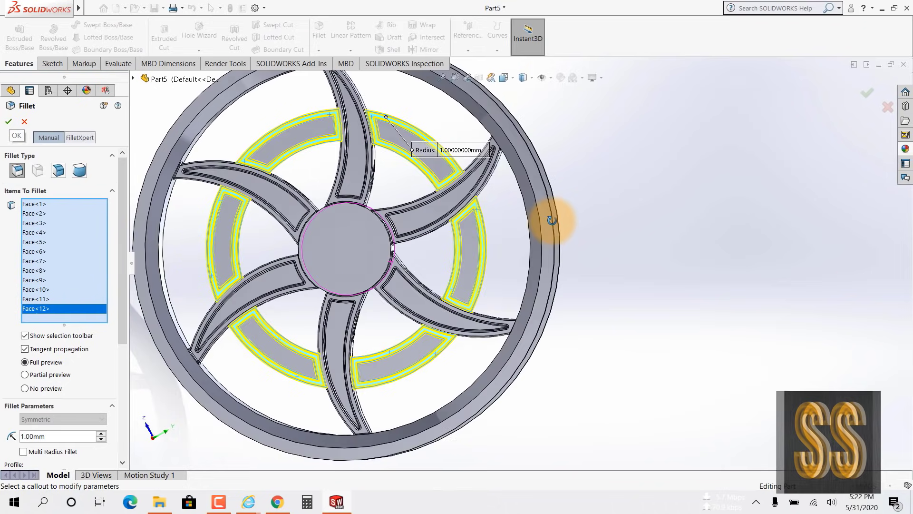
scroll(316, 142, down, 3)
scroll(324, 172, down, 3)
Switch the fillet to No preview and add the right, lower and left pocket faces
click(326, 185)
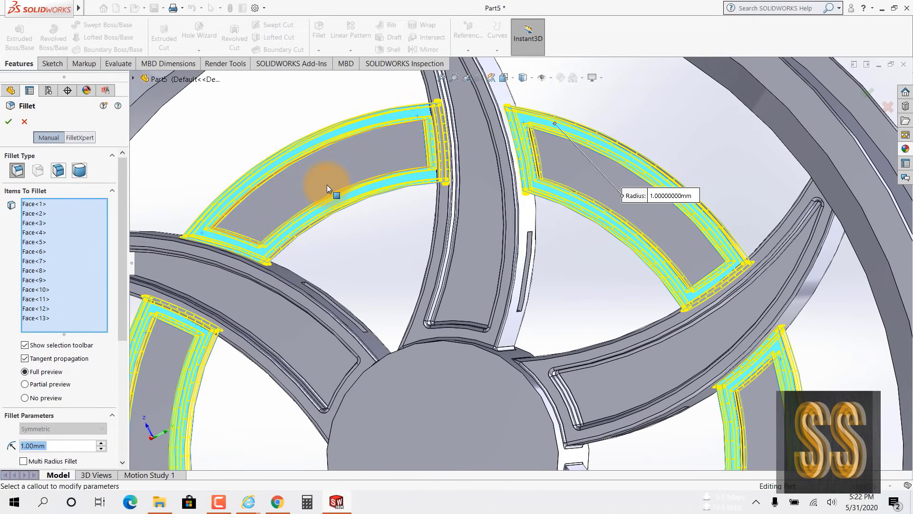
click(43, 370)
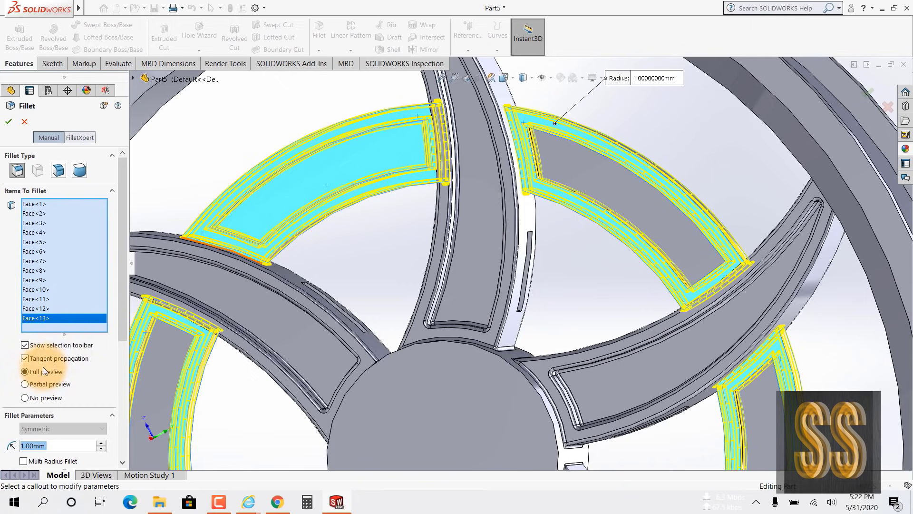
click(24, 397)
click(641, 190)
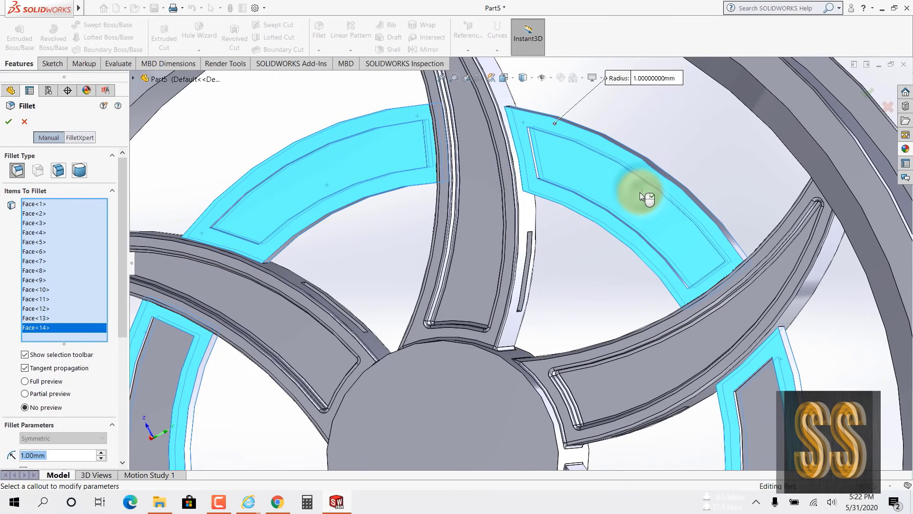
scroll(649, 353, up, 5)
scroll(598, 318, up, 2)
scroll(598, 318, up, 2)
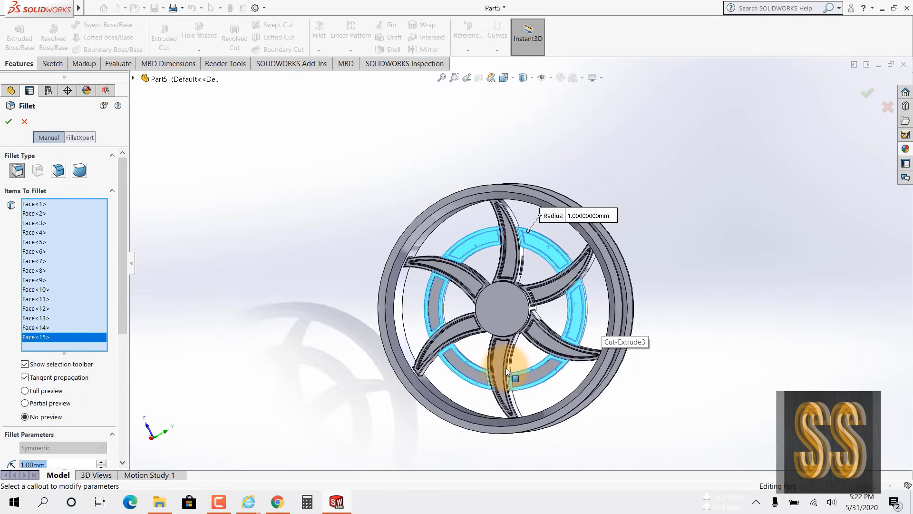
click(525, 376)
click(461, 367)
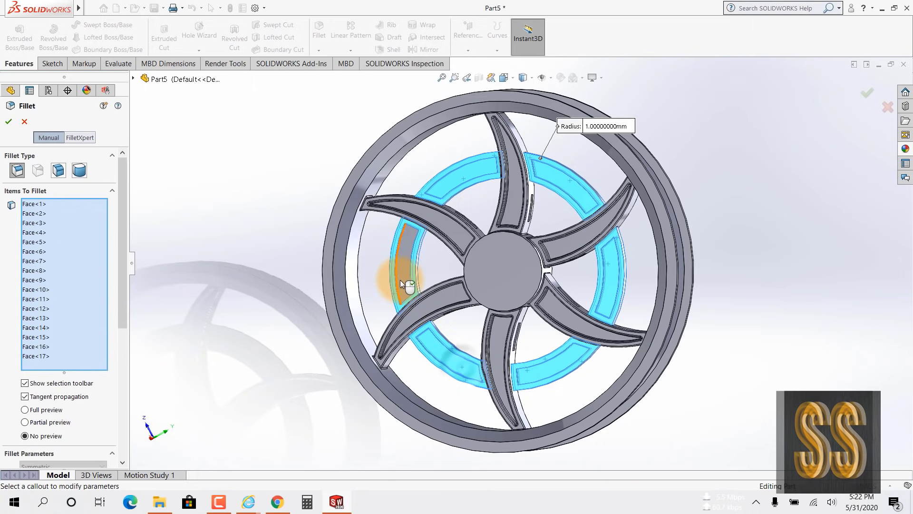
click(400, 279)
Add the upper and bottom pocket faces until Face<24> is listed, then restore Full preview
mouse_move(418, 308)
middle_down()
mouse_move(320, 307)
mouse_move(364, 213)
middle_up()
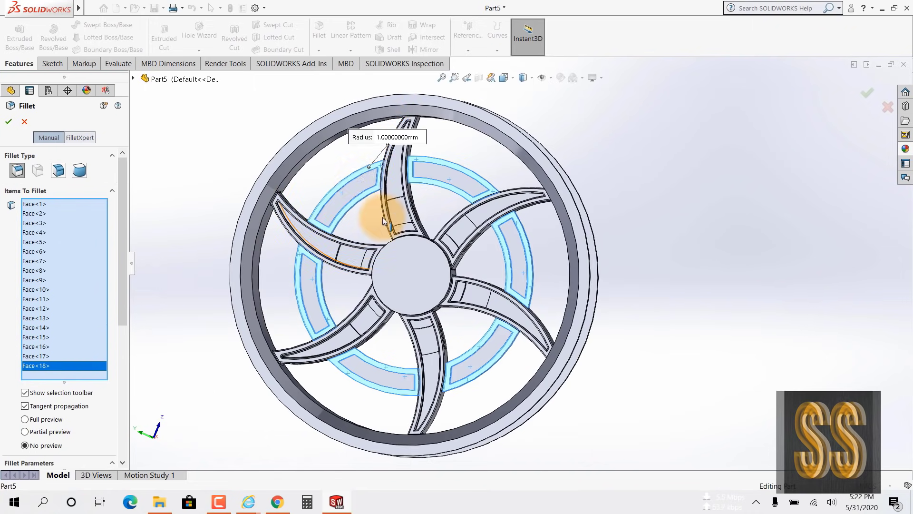
click(349, 189)
click(441, 175)
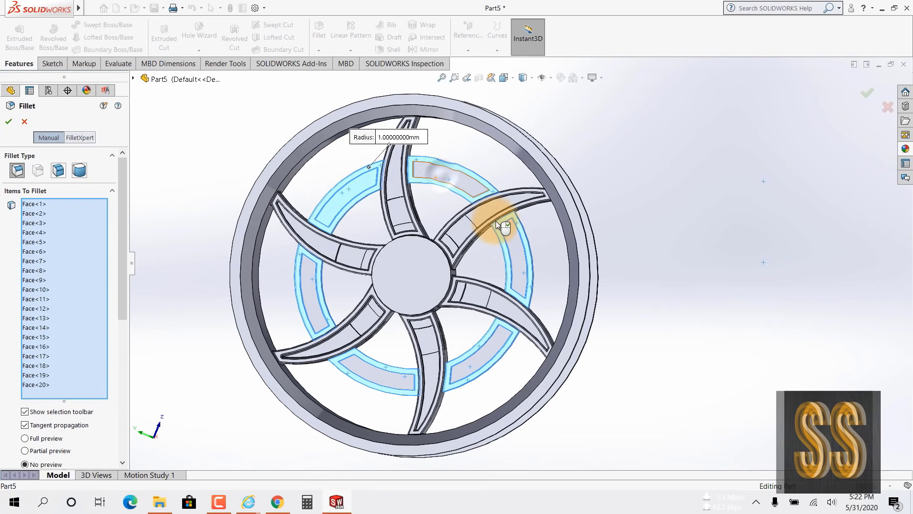
click(507, 235)
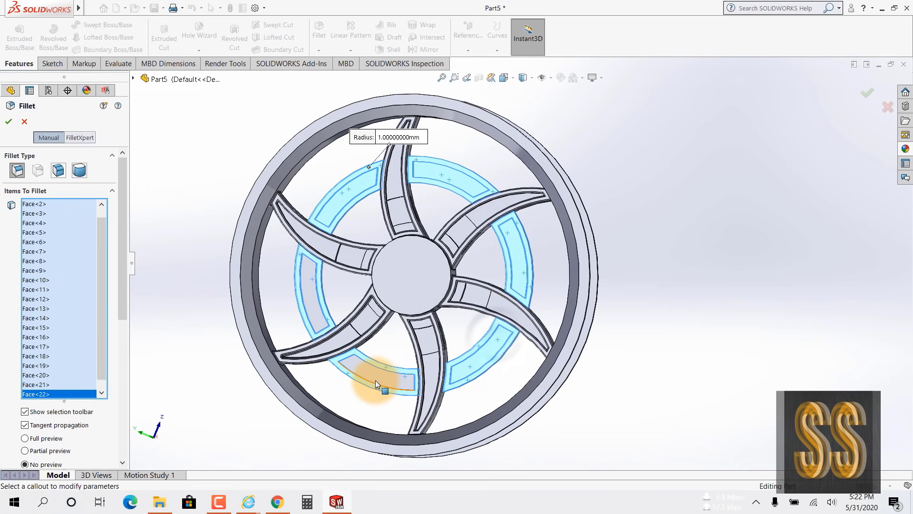
click(310, 308)
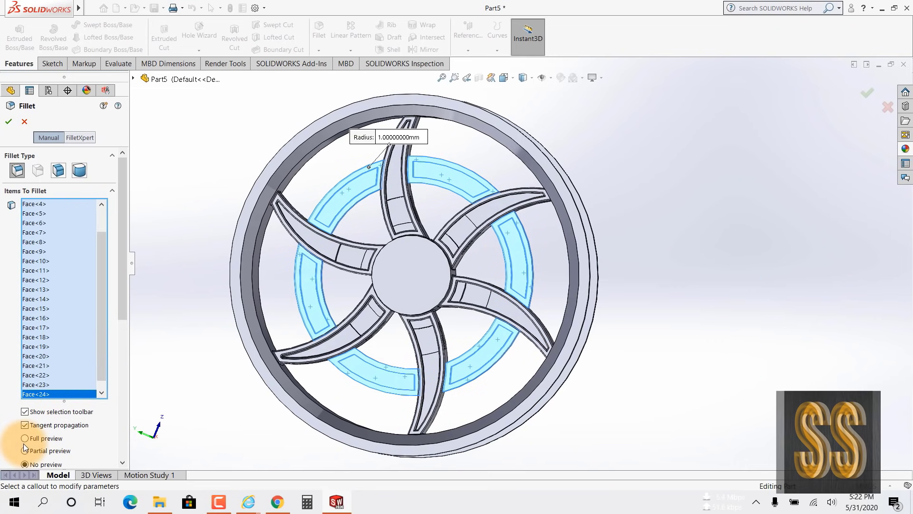
click(8, 122)
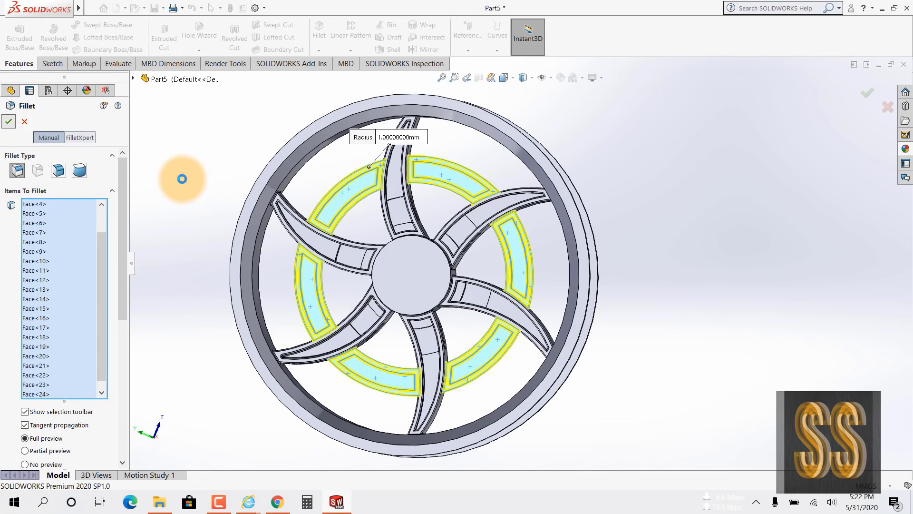
mouse_move(190, 258)
middle_down()
mouse_move(361, 259)
mouse_move(463, 338)
mouse_move(301, 354)
mouse_move(269, 272)
mouse_move(400, 286)
mouse_move(407, 218)
mouse_move(359, 248)
middle_up()
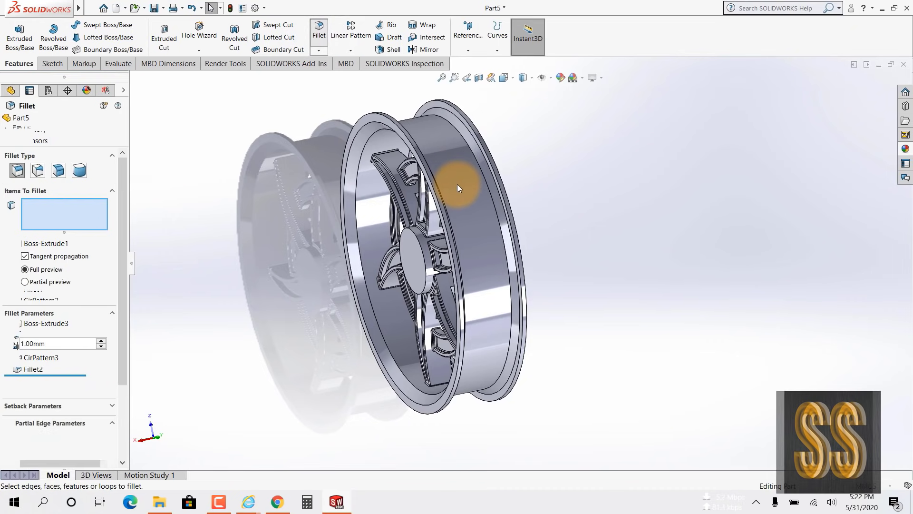
Select the rim's wide inner face for a new fillet with a 5 mm radius
mouse_move(458, 184)
middle_down()
mouse_move(446, 213)
mouse_move(422, 199)
middle_up()
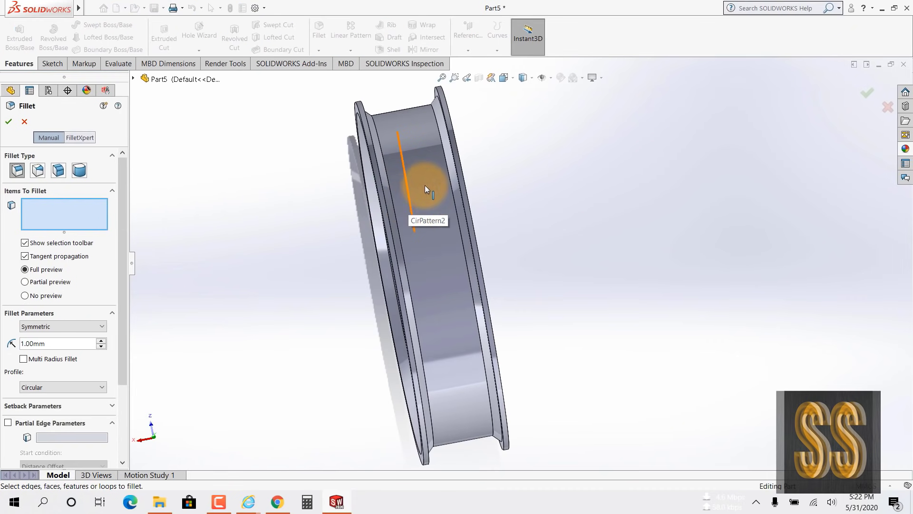
click(423, 117)
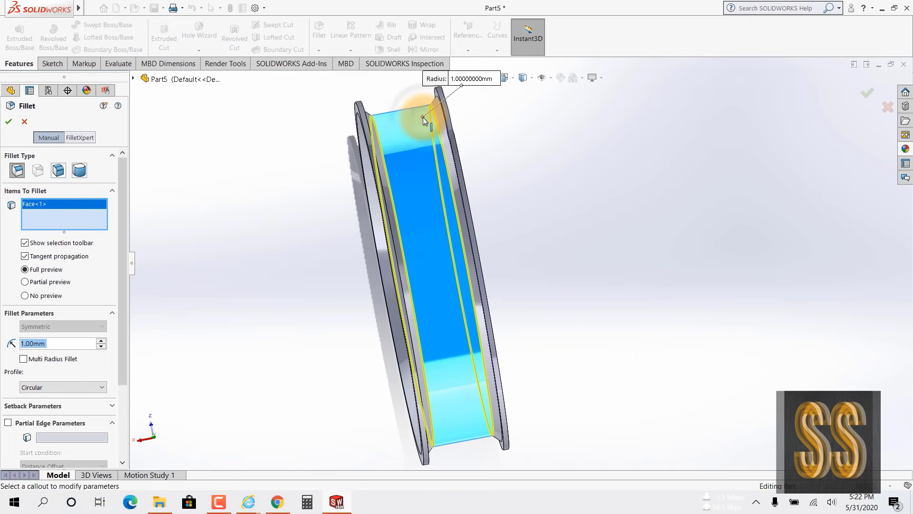
middle_drag(424, 150, 437, 145)
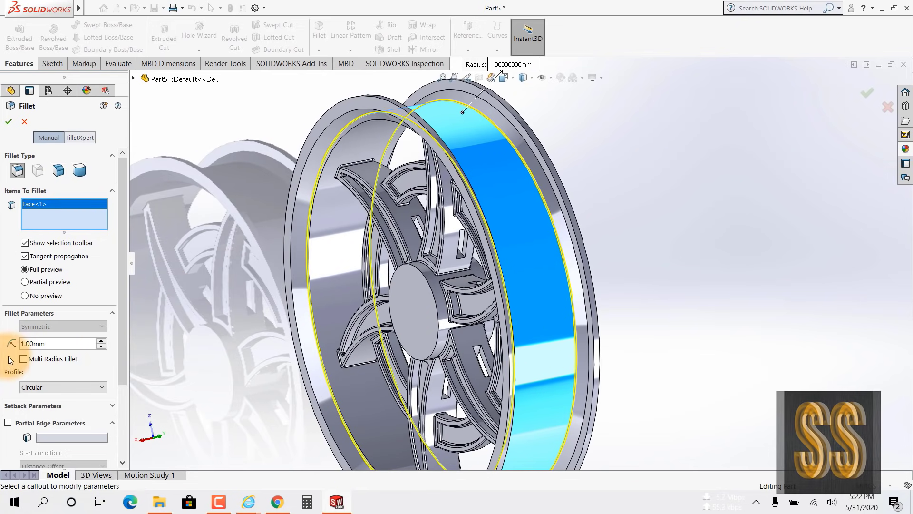
click(66, 349)
drag(65, 350, 10, 347)
text(5)
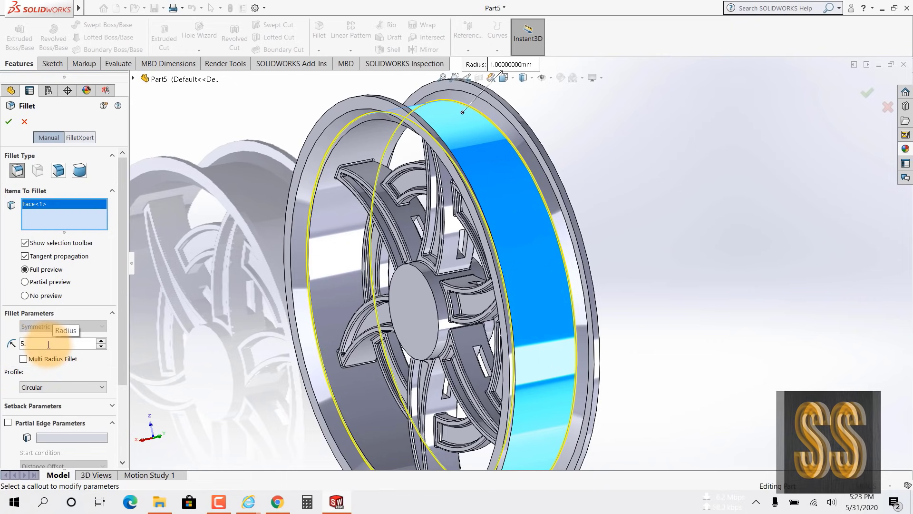
key(Return)
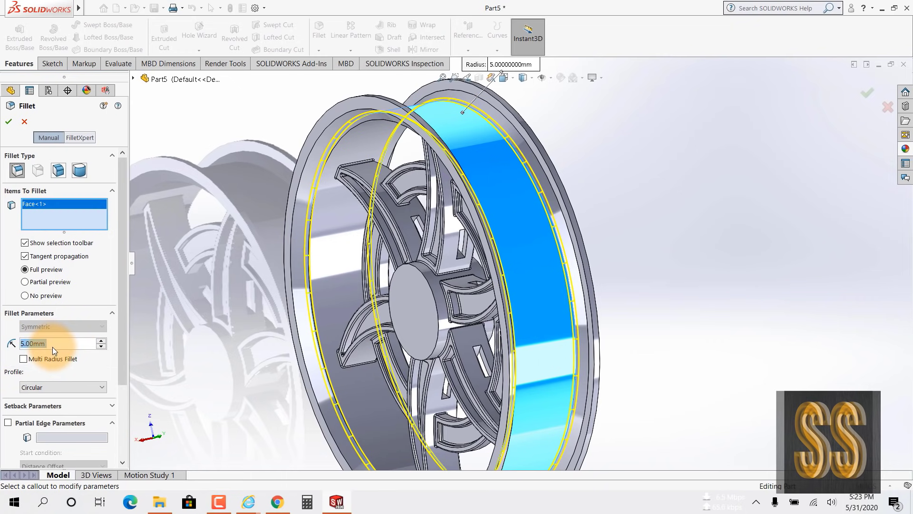
Try a 10 mm rim fillet radius, then revert it to 5 mm
text(10)
key(Return)
middle_drag(482, 208, 442, 143)
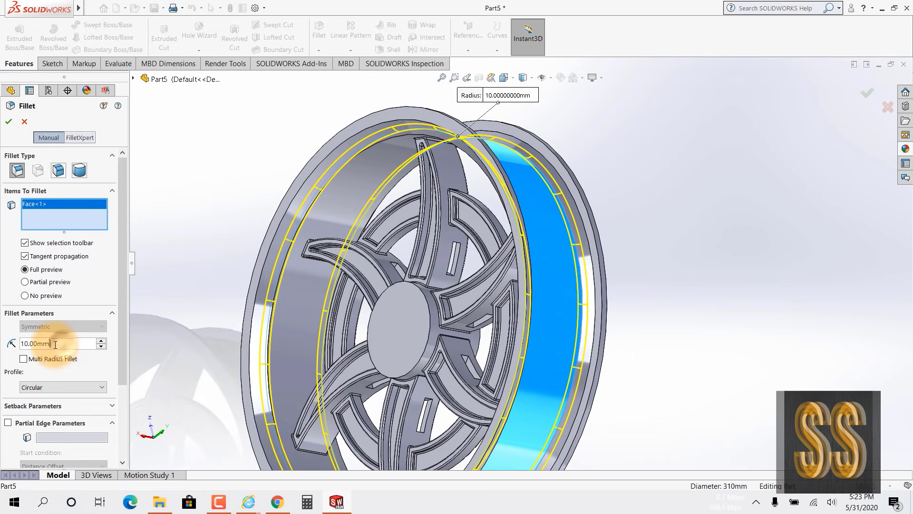
drag(62, 343, 19, 344)
text(5)
key(Return)
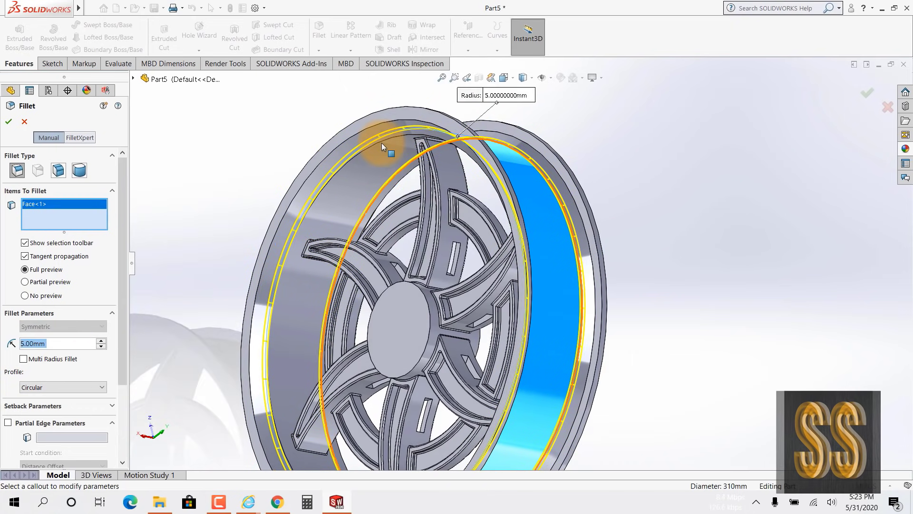
Add four more outer rim faces to the 5 mm fillet, orbiting around the wheel
click(344, 149)
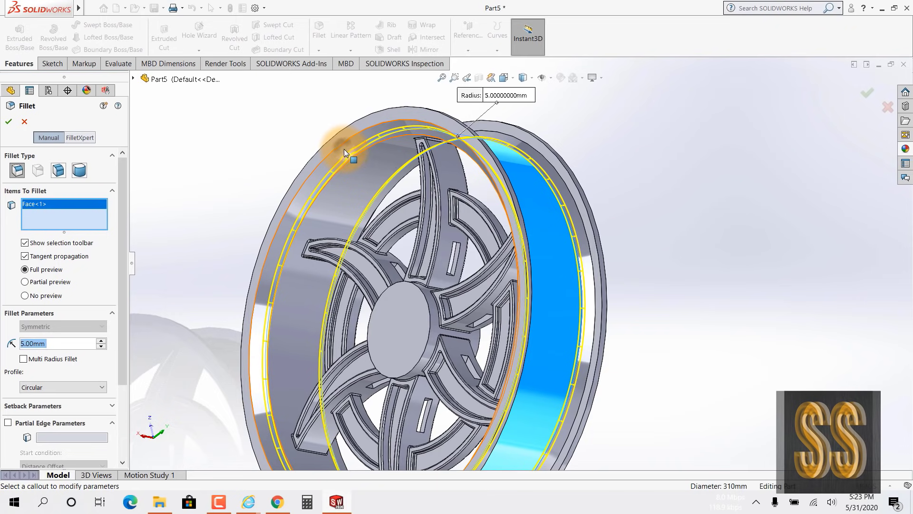
click(352, 183)
mouse_move(342, 211)
middle_down()
mouse_move(340, 229)
mouse_move(378, 196)
middle_up()
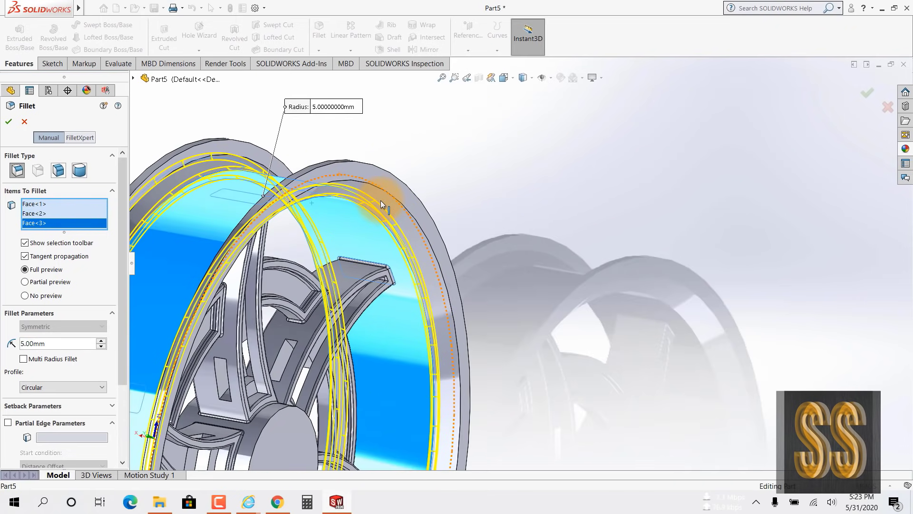
click(381, 201)
scroll(341, 203, up, 3)
middle_drag(347, 208, 360, 231)
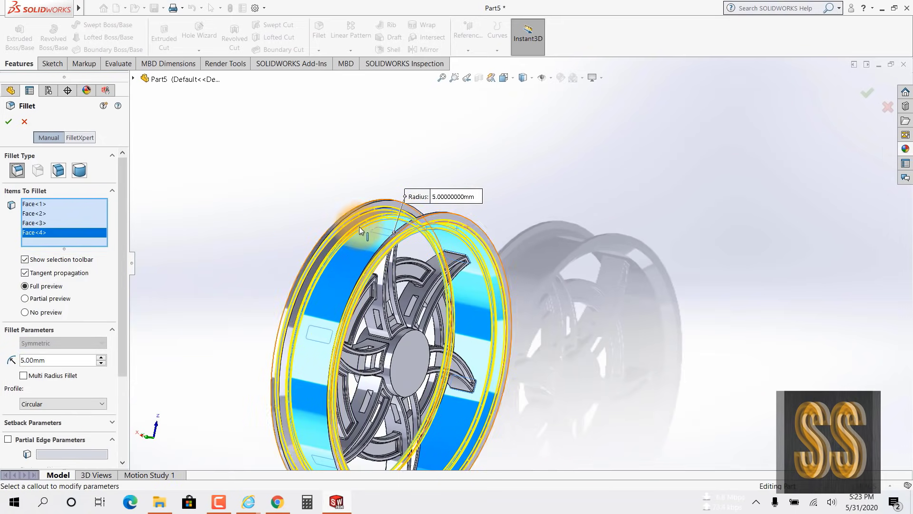
scroll(360, 231, down, 4)
click(358, 259)
scroll(380, 256, up, 3)
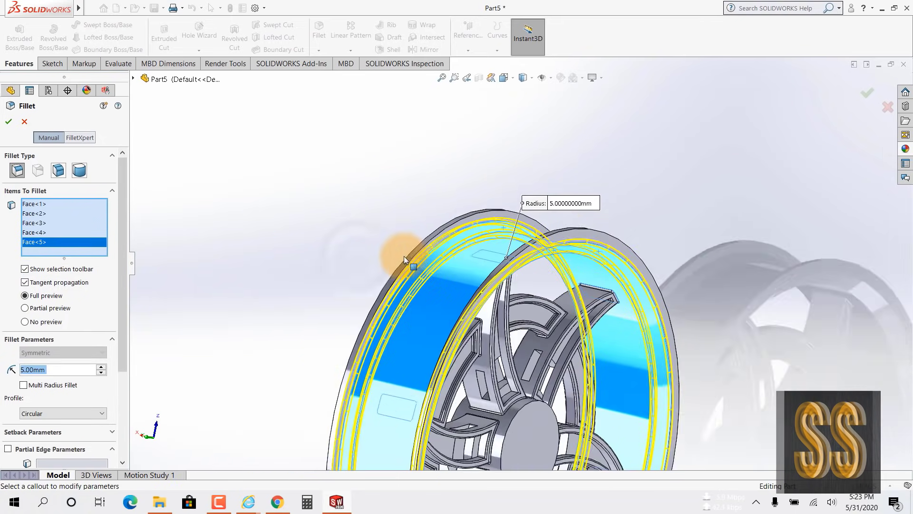
middle_drag(404, 256, 502, 275)
scroll(476, 264, down, 2)
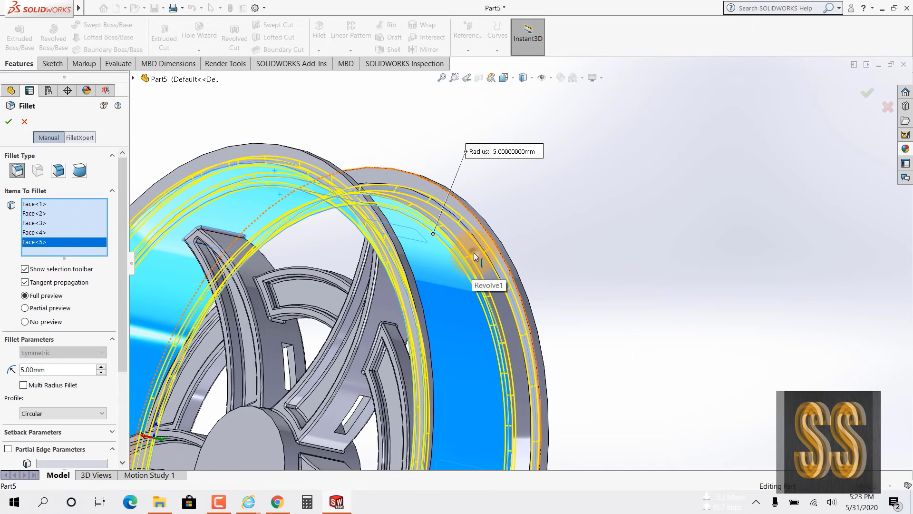
Add the remaining rim faces up to Face<8> and apply the 5 mm fillet as Fillet3
click(474, 253)
scroll(476, 246, up, 3)
scroll(476, 245, down, 5)
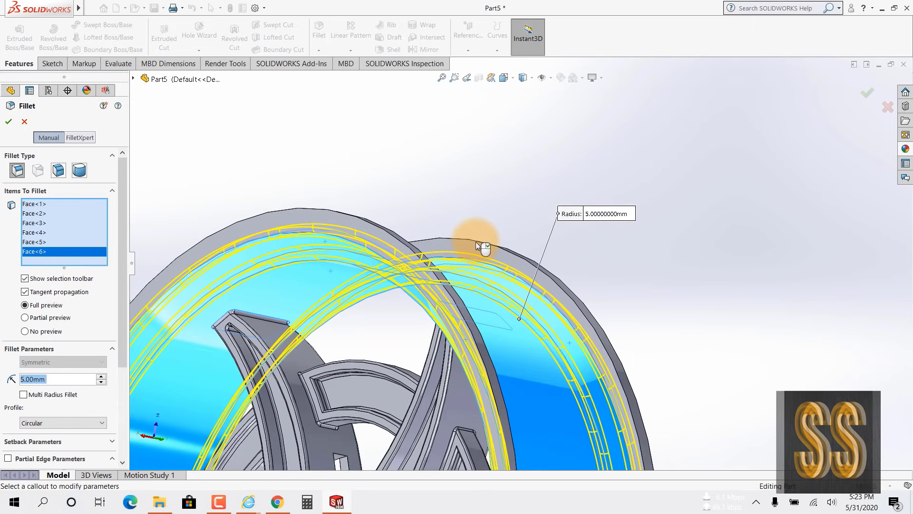
click(477, 247)
mouse_move(472, 260)
middle_down()
mouse_move(428, 287)
mouse_move(428, 275)
mouse_move(439, 278)
mouse_move(422, 277)
middle_up()
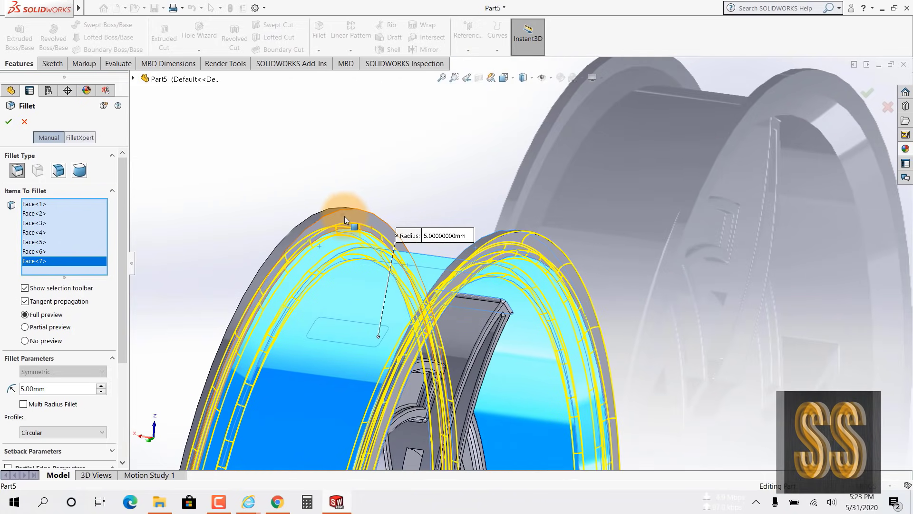
click(344, 216)
scroll(363, 239, up, 5)
mouse_move(417, 284)
middle_down()
mouse_move(448, 292)
mouse_move(406, 371)
mouse_move(418, 386)
mouse_move(505, 379)
mouse_move(514, 402)
mouse_move(1, 151)
middle_up()
scroll(448, 292, up, 2)
click(9, 122)
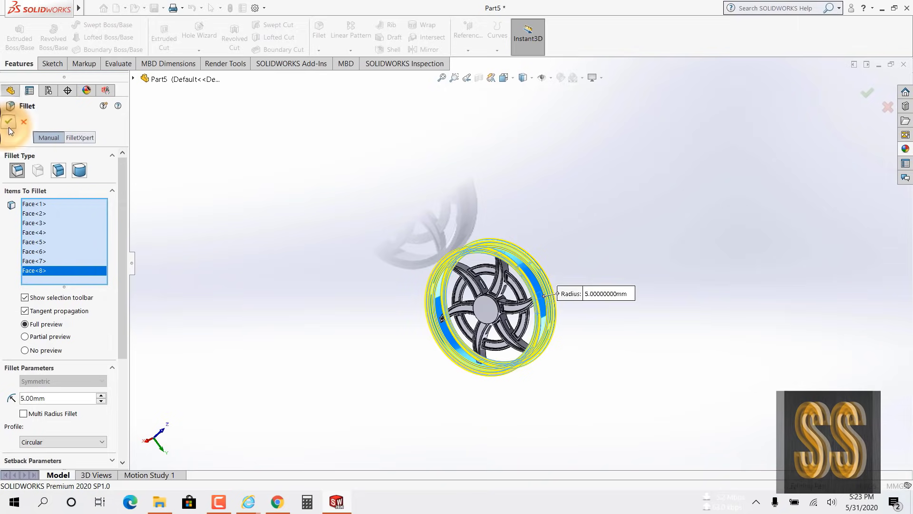
Inspect the filleted wheel, then switch to a standard face-on view from the Spacebar orientations
scroll(524, 336, down, 3)
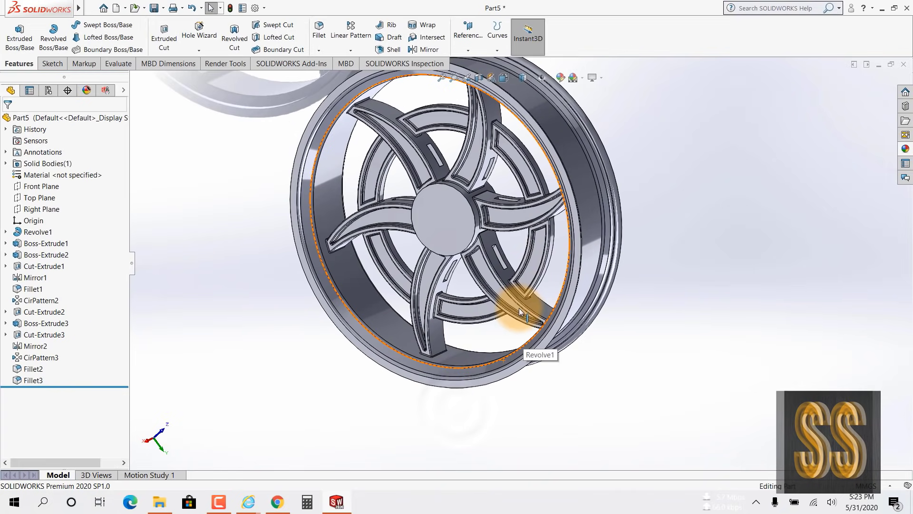
mouse_move(519, 308)
middle_down()
mouse_move(489, 332)
mouse_move(500, 346)
mouse_move(506, 295)
mouse_move(472, 285)
mouse_move(459, 299)
mouse_move(473, 259)
mouse_move(480, 281)
mouse_move(540, 286)
mouse_move(476, 244)
mouse_move(470, 250)
mouse_move(485, 204)
mouse_move(501, 194)
middle_up()
scroll(481, 250, down, 3)
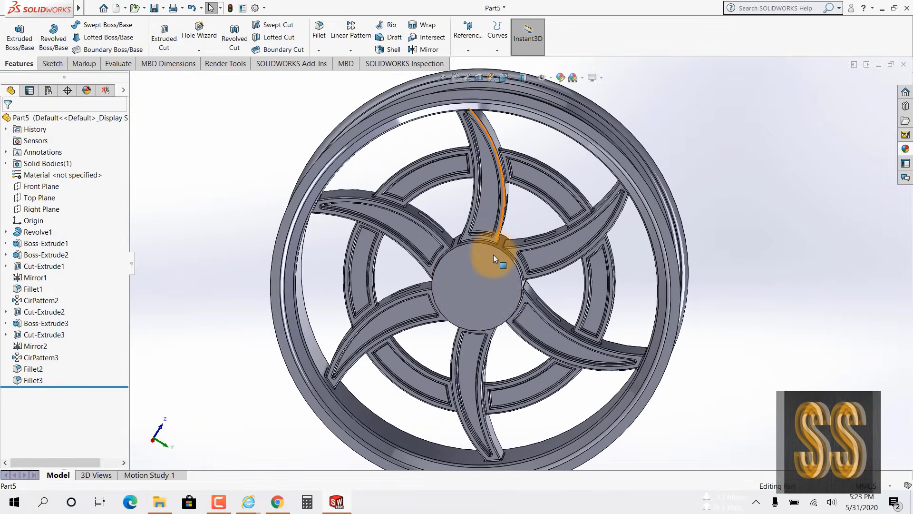
scroll(493, 255, up, 3)
key(space)
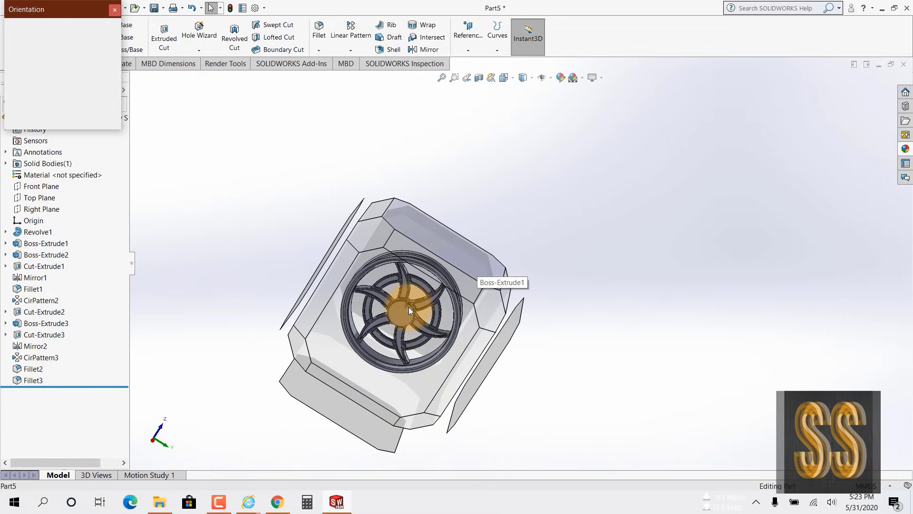
click(408, 307)
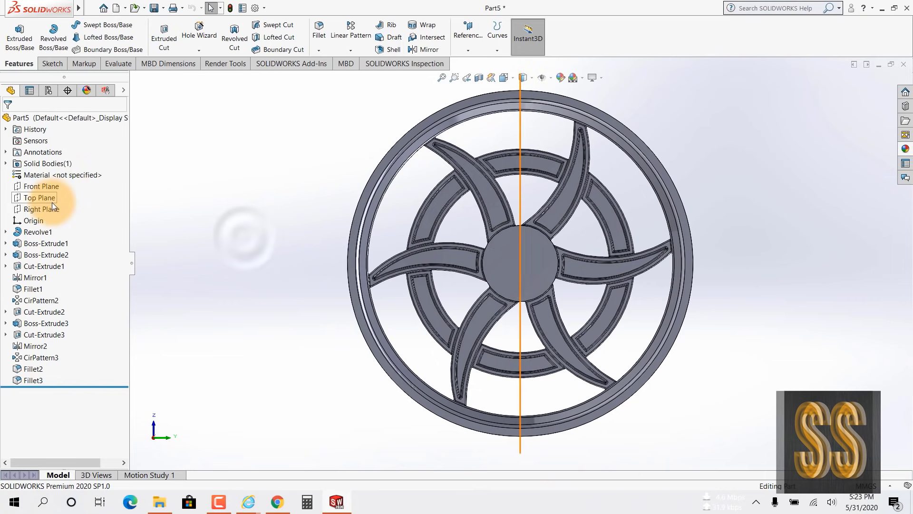
Start a sketch on the Right Plane with two concentric circles centred on the origin
click(50, 208)
click(60, 193)
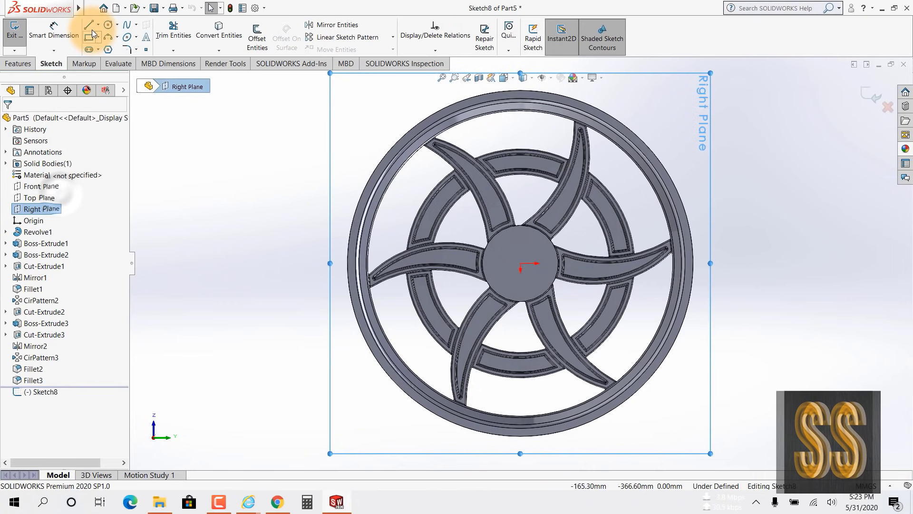
click(109, 25)
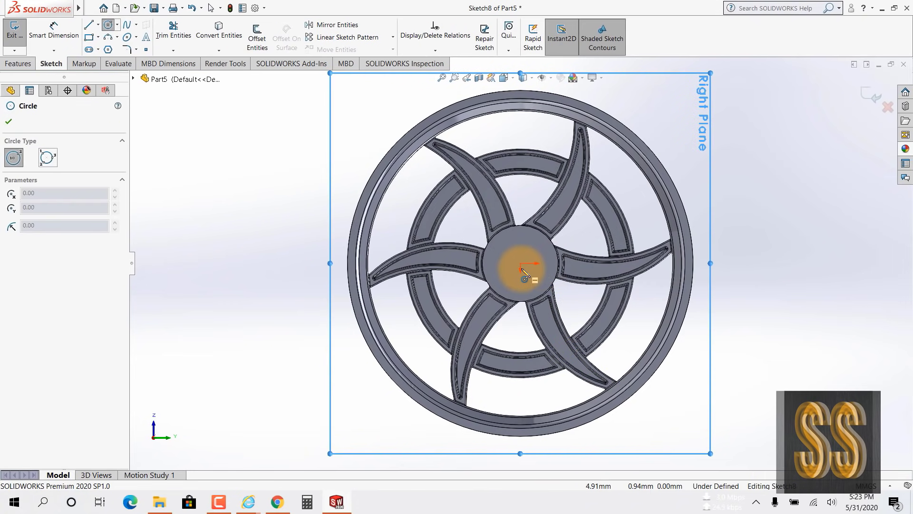
click(520, 263)
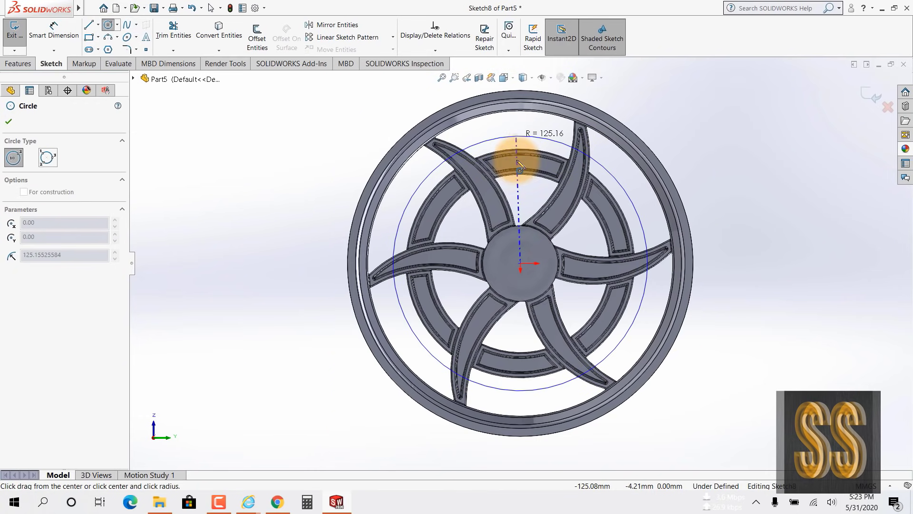
click(521, 136)
click(520, 264)
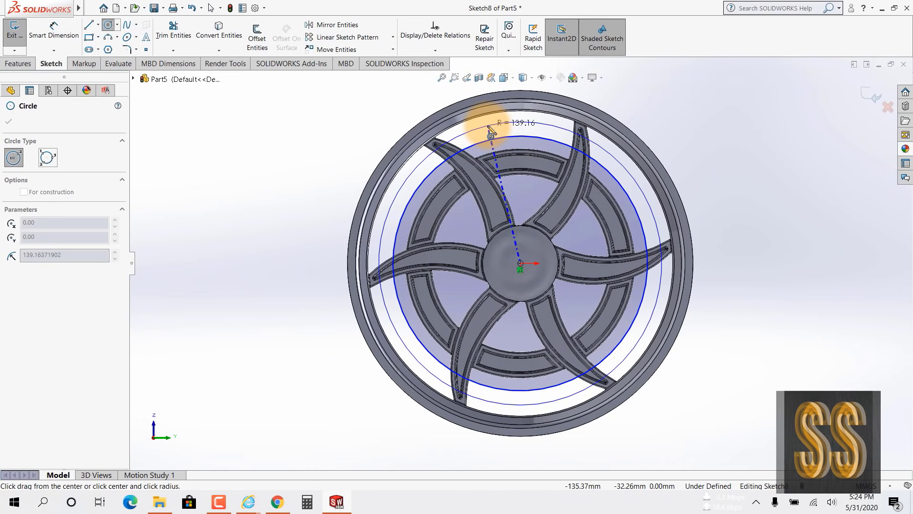
click(489, 123)
Dimension the inner circle to a 250 mm diameter
click(54, 30)
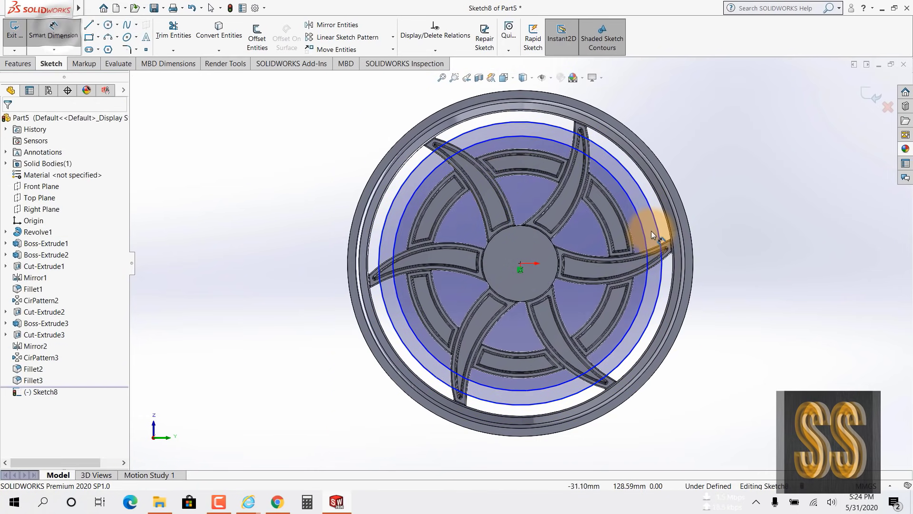
click(642, 225)
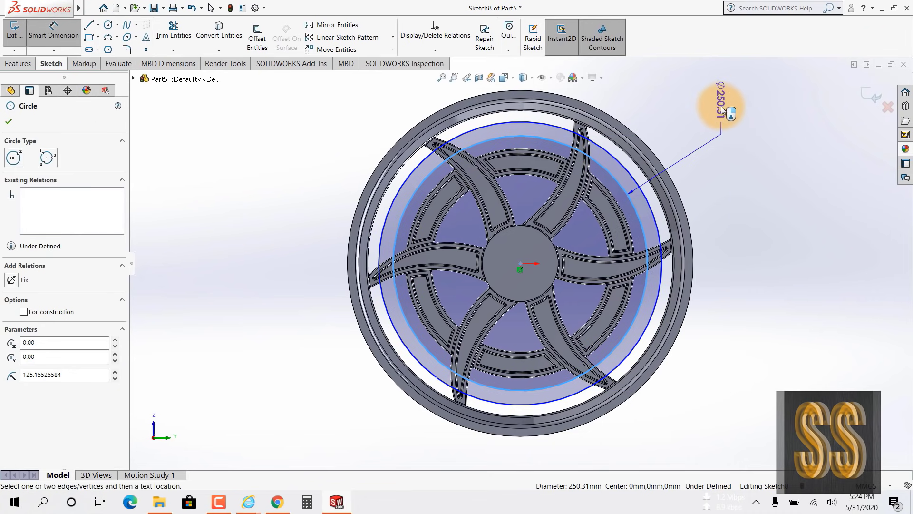
click(721, 113)
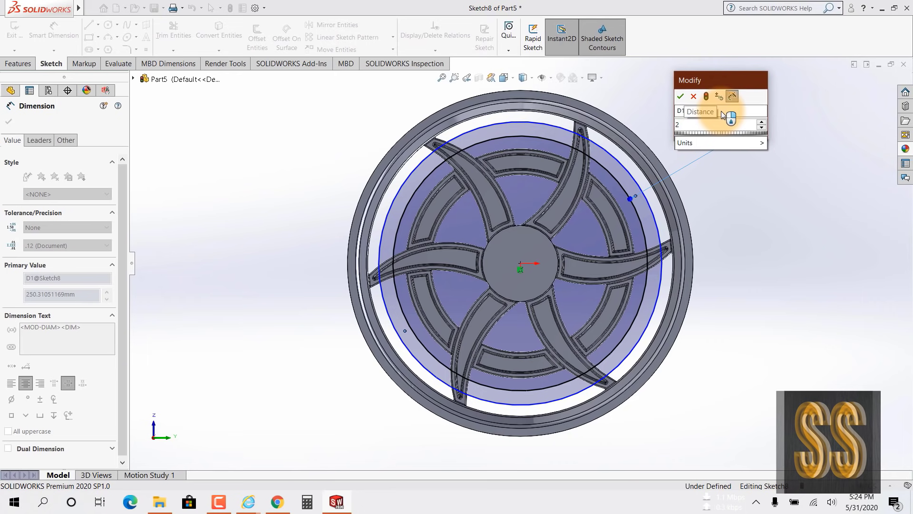
text(0)
key(Return)
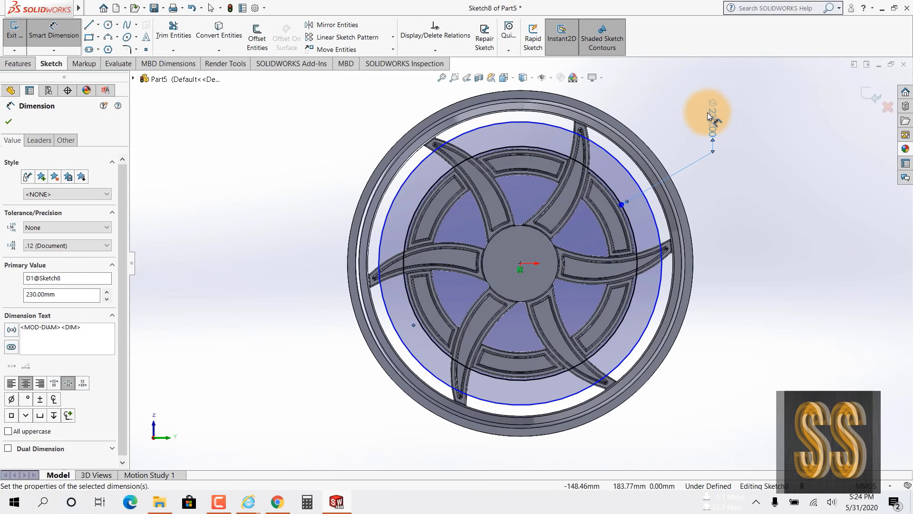
double_click(712, 117)
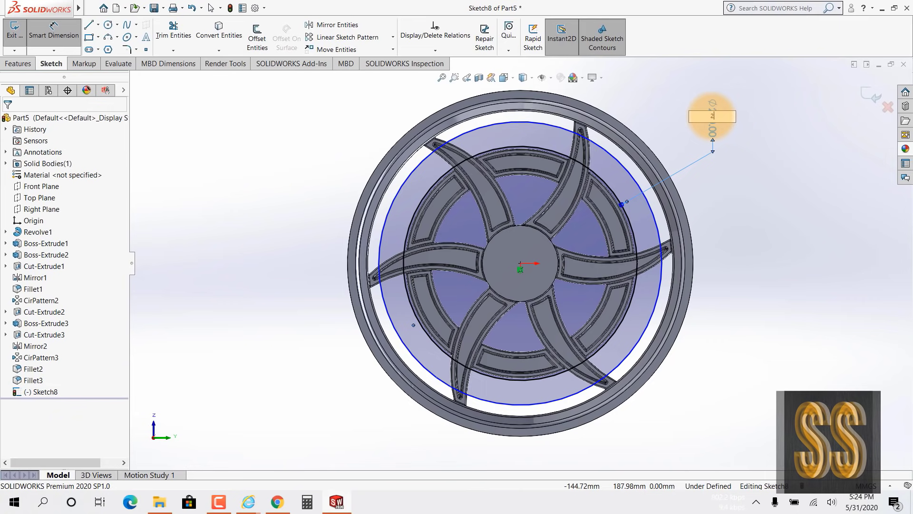
text(0)
key(Return)
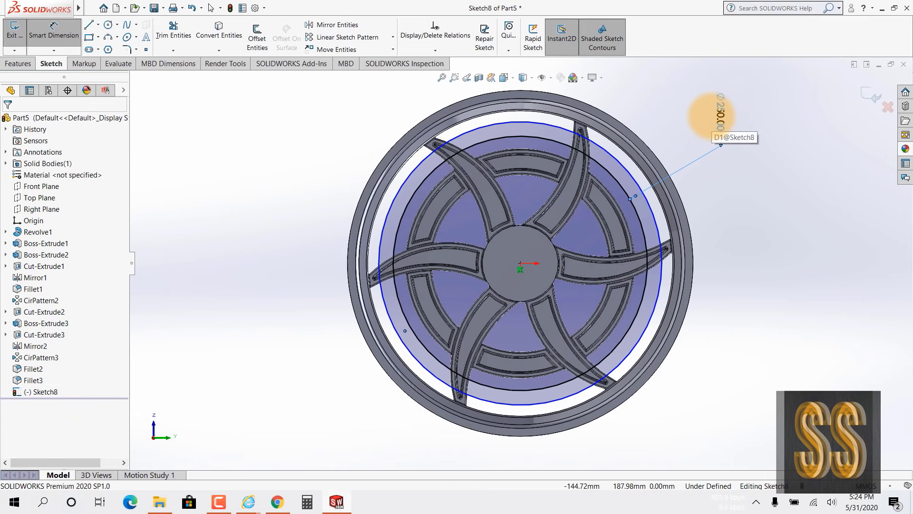
Dimension the outer circle to 275 mm diameter and exit the sketch
click(610, 156)
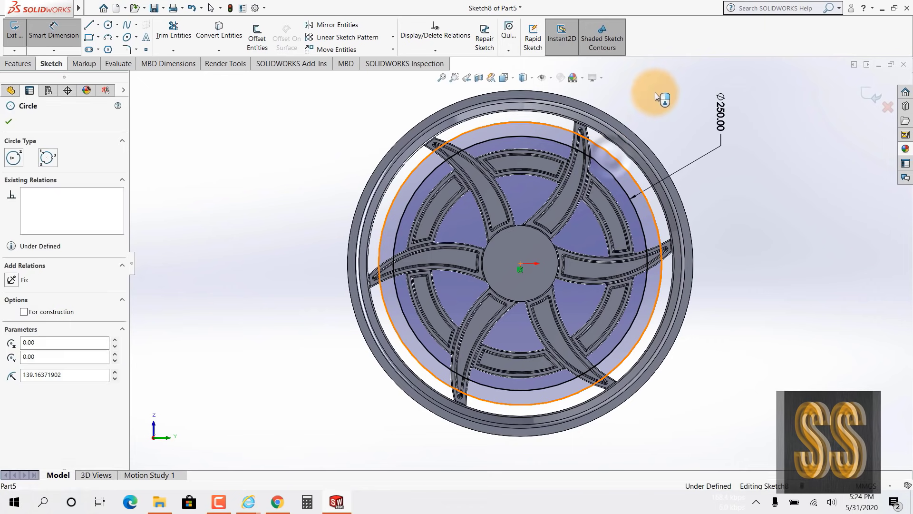
click(668, 81)
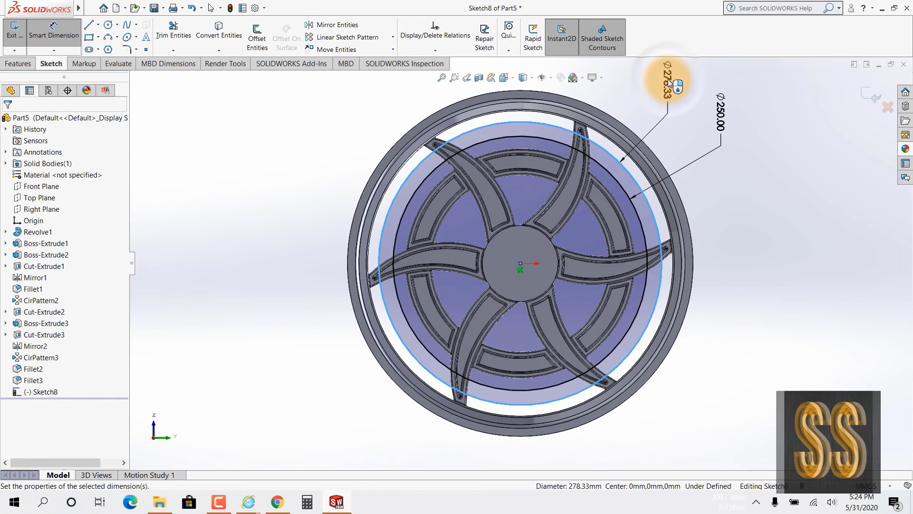
key(Return)
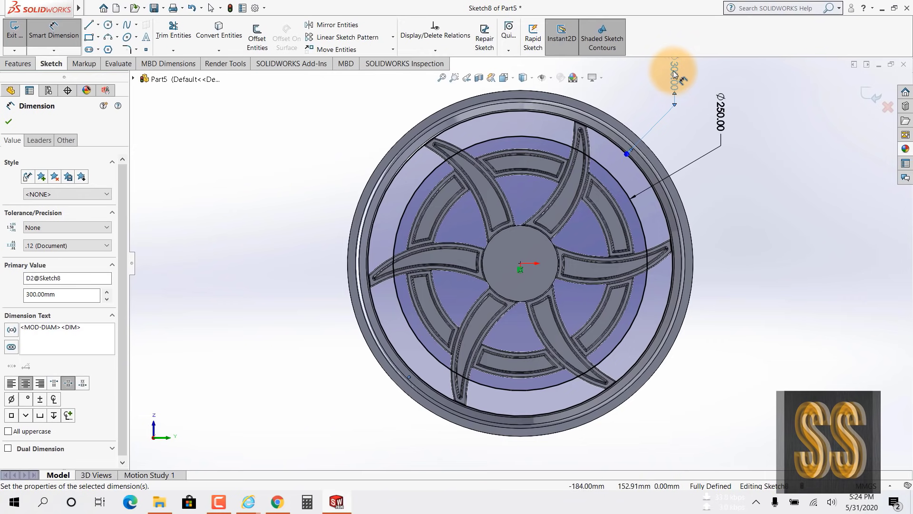
click(674, 72)
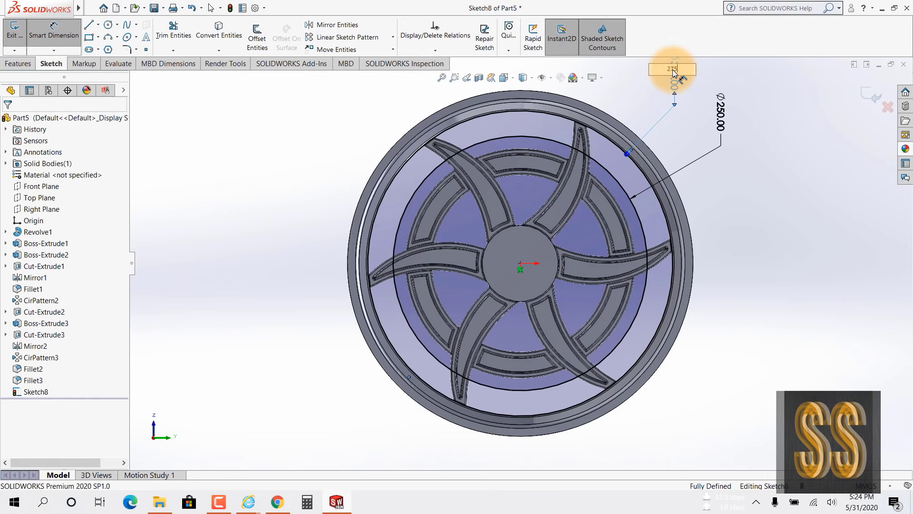
key(Return)
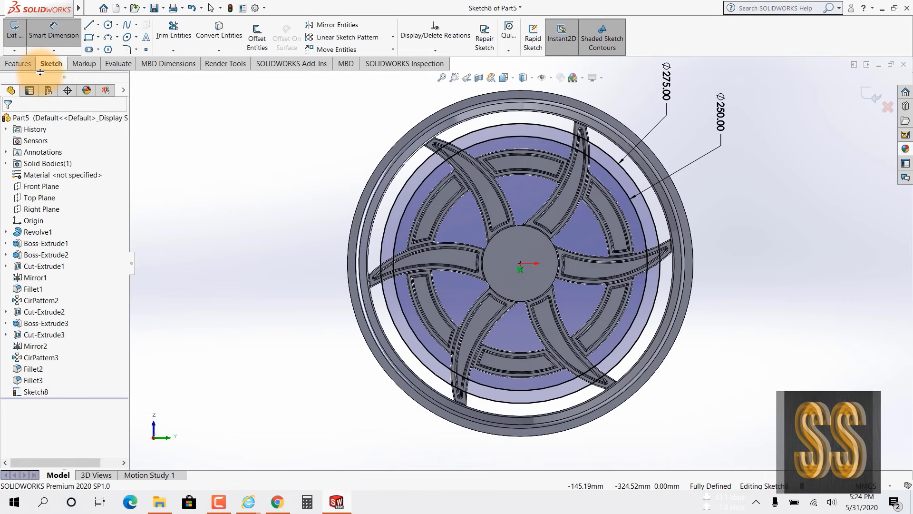
click(14, 28)
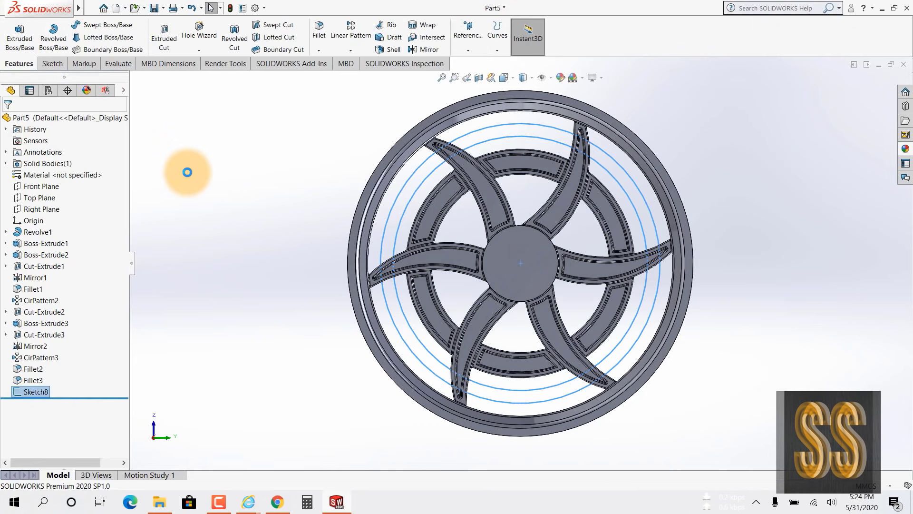
Extrude-cut the ring between the circles Mid Plane, 3.5 mm deep, creating Cut-Extrude4
key(ctrl+7)
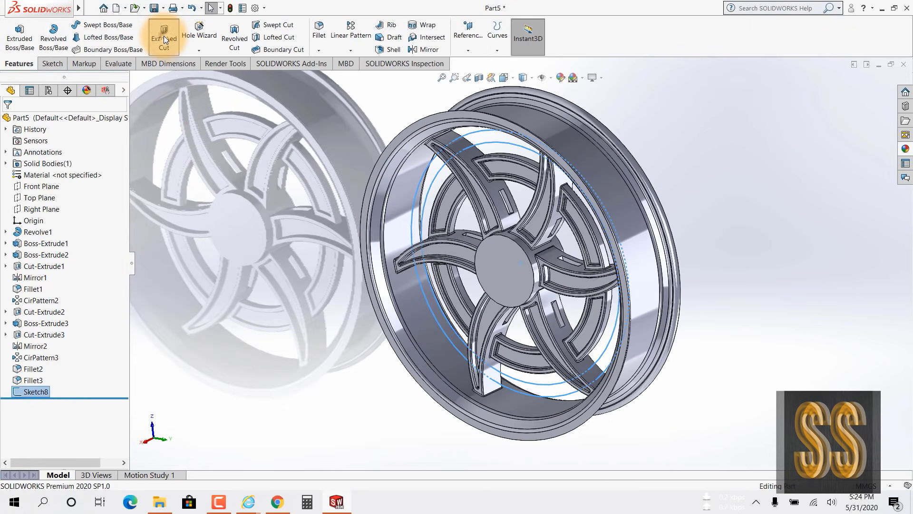
click(163, 36)
mouse_move(275, 170)
middle_down()
mouse_move(288, 174)
mouse_move(275, 146)
mouse_move(260, 142)
mouse_move(266, 151)
middle_up()
click(99, 187)
click(39, 262)
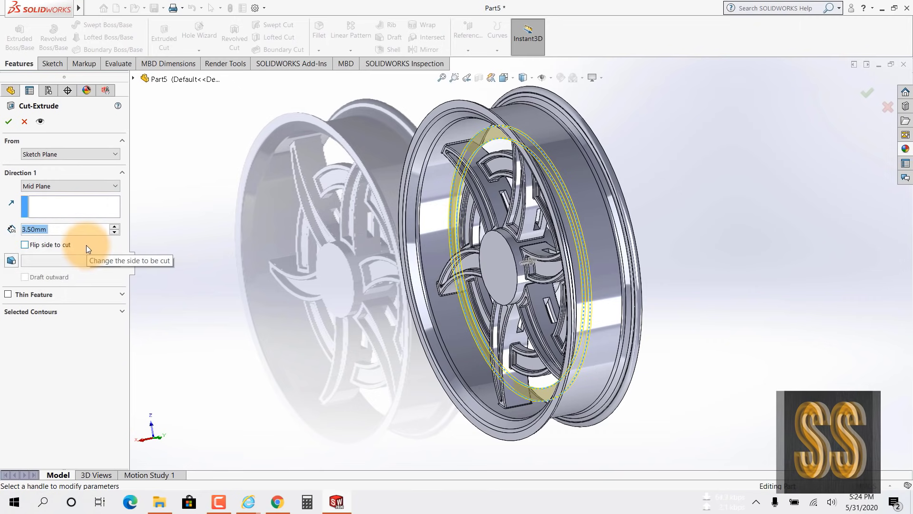
click(8, 121)
click(200, 273)
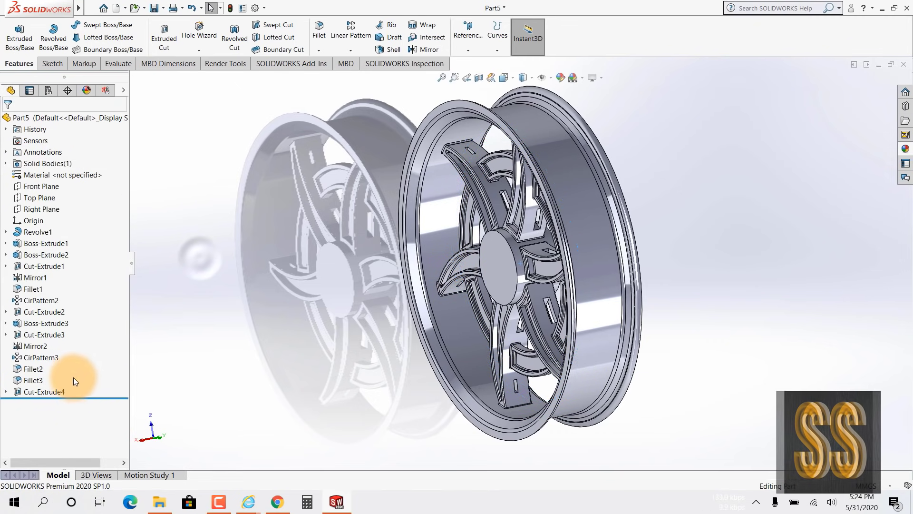
Change Cut-Extrude2's end condition to Mid Plane
right_click(35, 312)
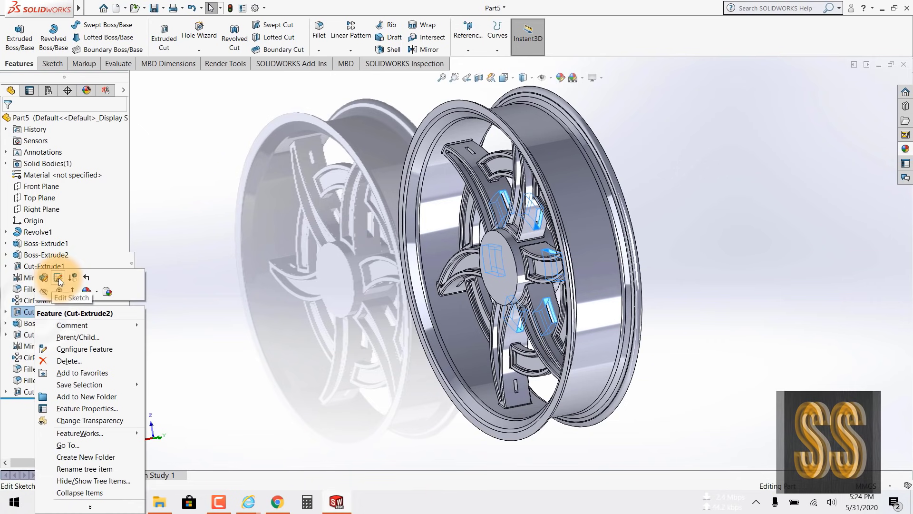
click(47, 277)
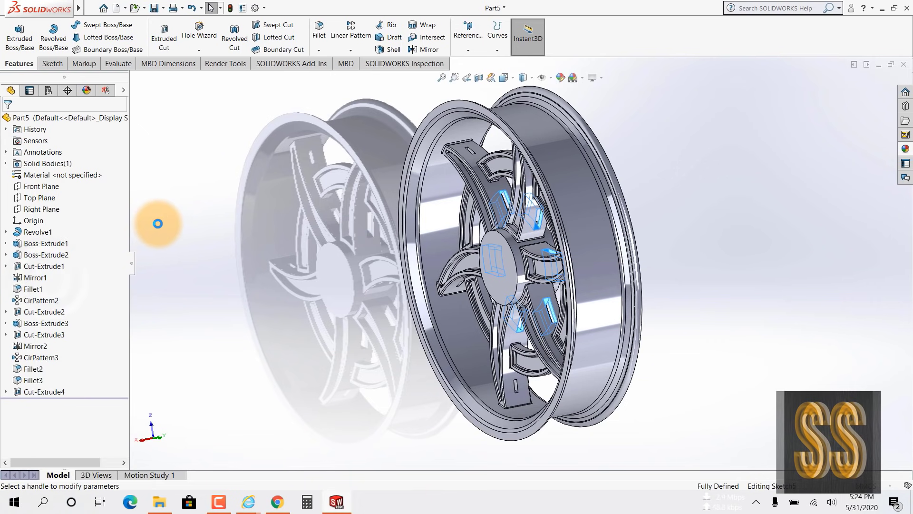
click(53, 189)
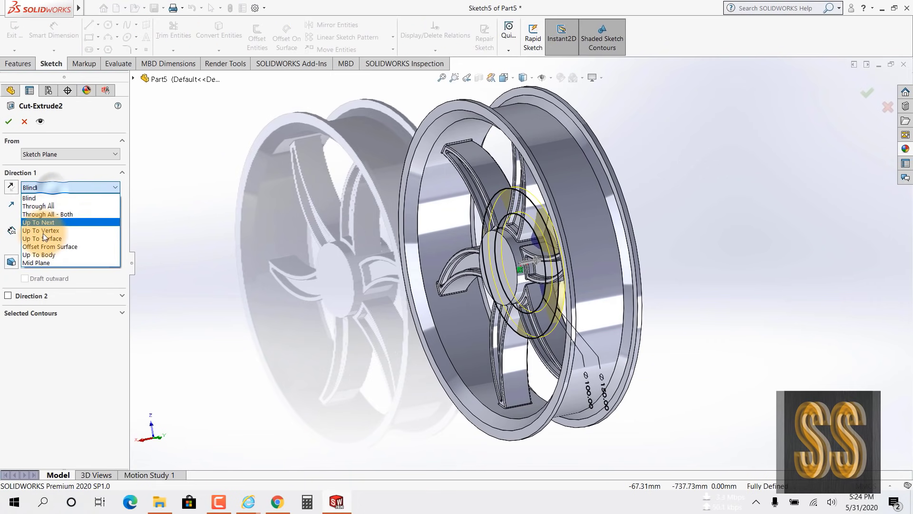
click(39, 261)
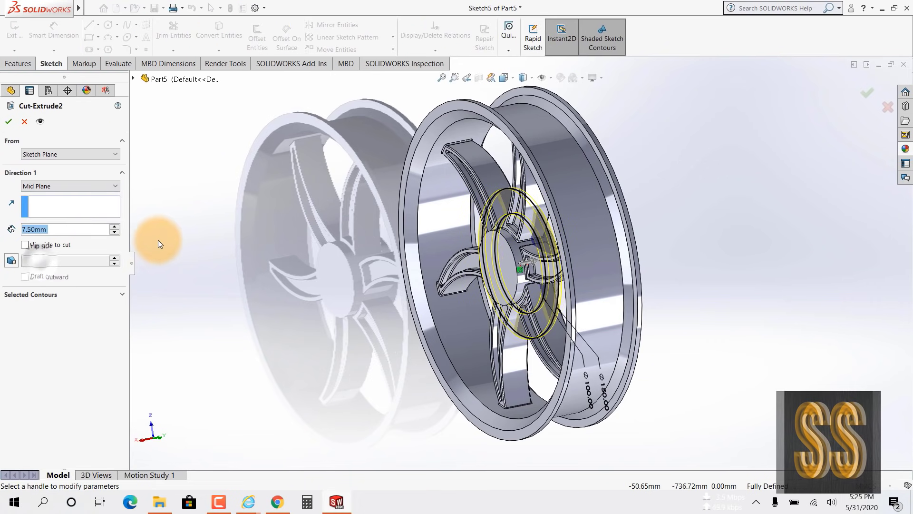
click(9, 119)
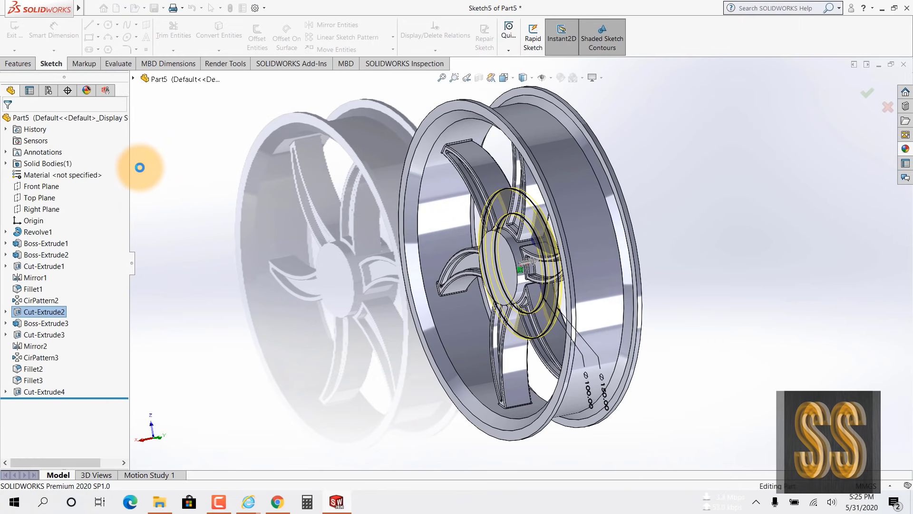
Widen Cut-Extrude4 to a 7.5 mm depth and inspect the cuts
right_click(42, 392)
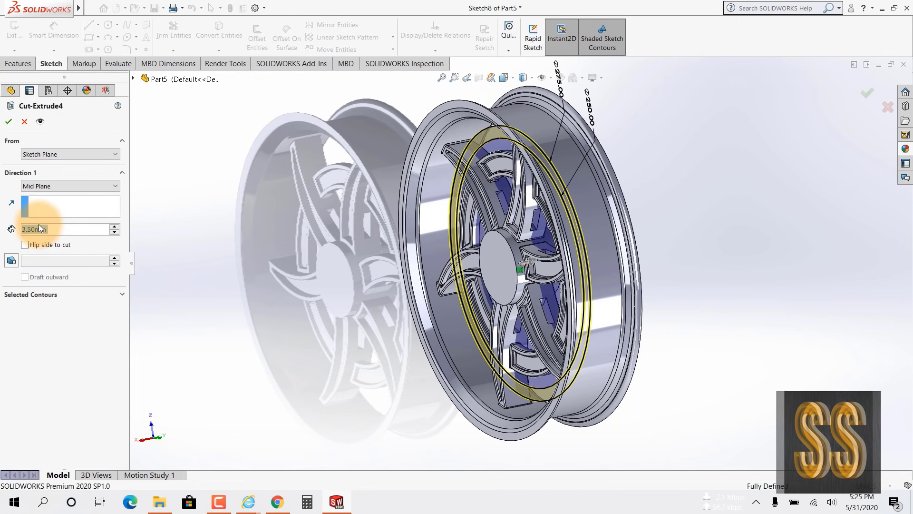
text(7.5)
key(Return)
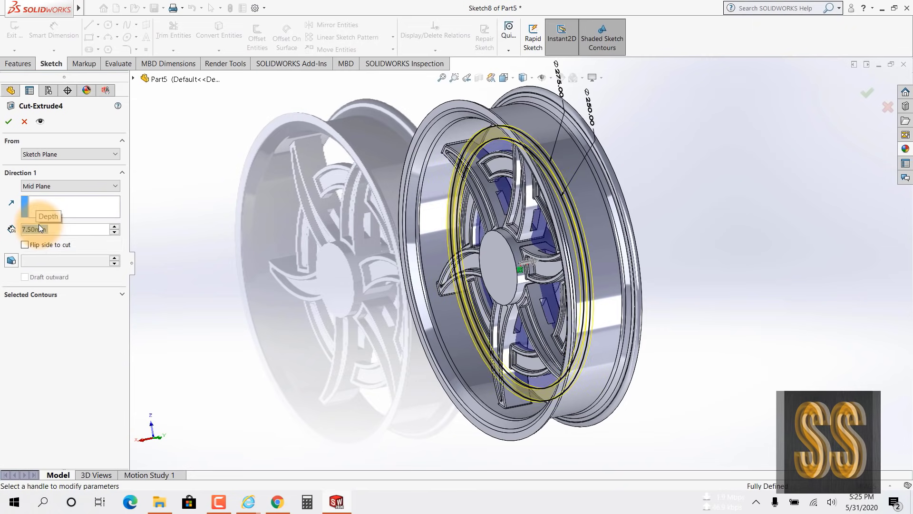
click(8, 123)
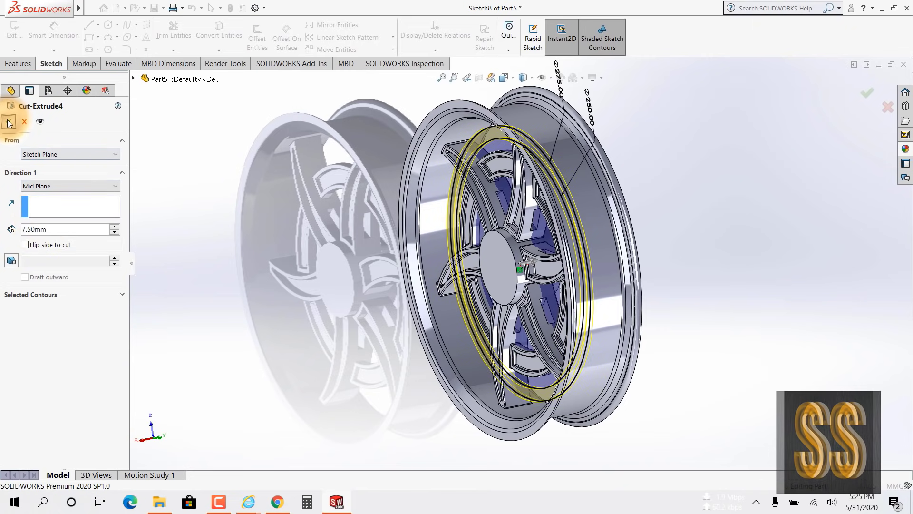
mouse_move(159, 204)
middle_down()
mouse_move(160, 217)
mouse_move(171, 204)
mouse_move(184, 241)
mouse_move(245, 255)
mouse_move(303, 216)
mouse_move(295, 255)
mouse_move(469, 301)
mouse_move(485, 281)
mouse_move(566, 255)
mouse_move(567, 302)
mouse_move(550, 316)
mouse_move(554, 281)
mouse_move(536, 292)
mouse_move(534, 316)
mouse_move(577, 265)
mouse_move(585, 275)
mouse_move(554, 288)
mouse_move(550, 305)
mouse_move(650, 253)
middle_up()
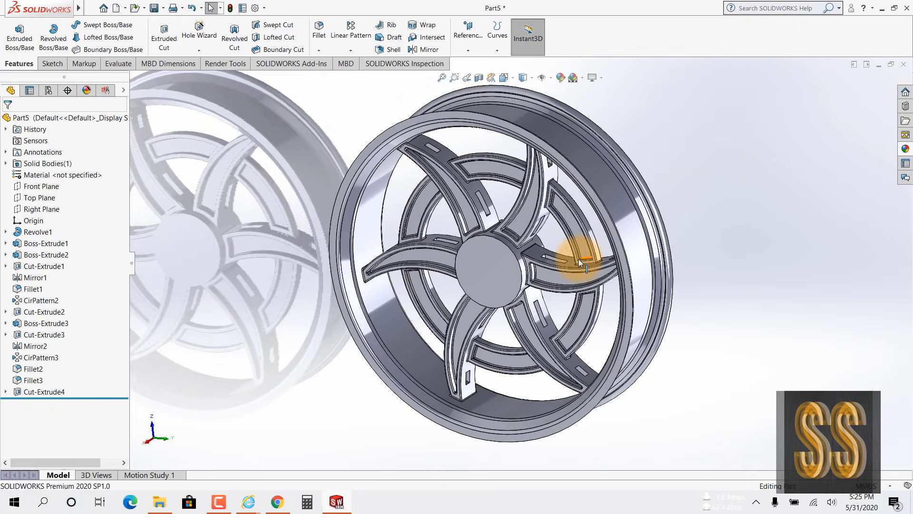
mouse_move(578, 259)
middle_down()
mouse_move(436, 259)
mouse_move(398, 301)
mouse_move(418, 336)
mouse_move(576, 326)
mouse_move(604, 359)
mouse_move(534, 269)
mouse_move(630, 230)
middle_up()
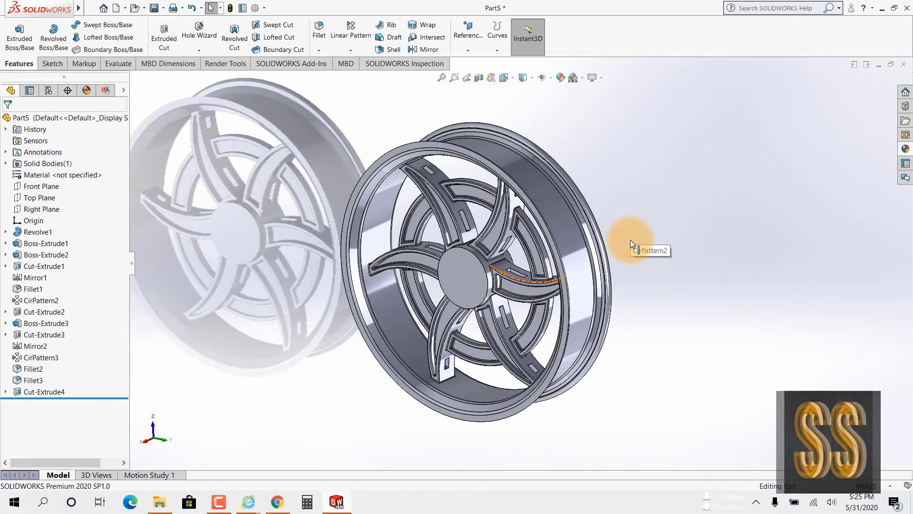
mouse_move(440, 309)
middle_down()
mouse_move(367, 102)
mouse_move(464, 125)
mouse_move(435, 171)
mouse_move(381, 122)
mouse_move(413, 75)
mouse_move(418, 208)
mouse_move(428, 214)
mouse_move(418, 252)
mouse_move(506, 245)
mouse_move(461, 262)
mouse_move(489, 245)
mouse_move(490, 276)
middle_up()
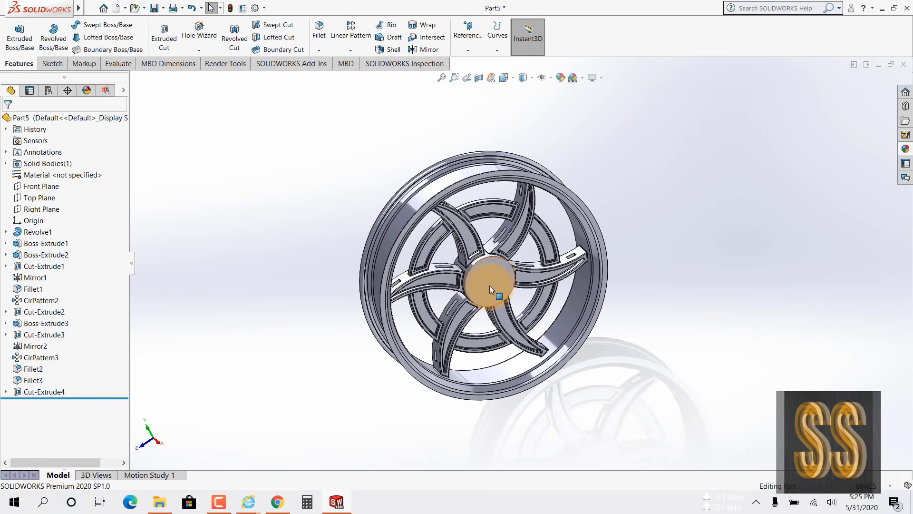
Sketch a 45 mm diameter circle at the origin on the hub face and exit the sketch
click(489, 284)
click(532, 259)
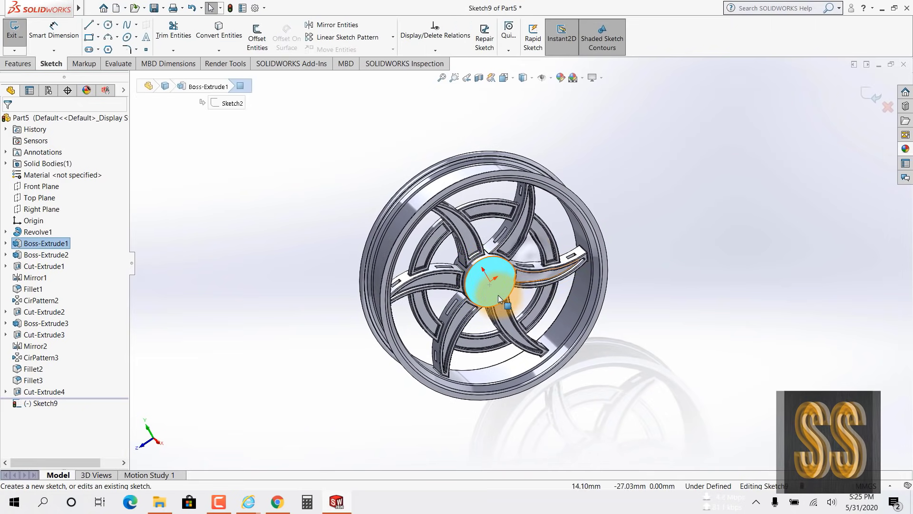
click(108, 24)
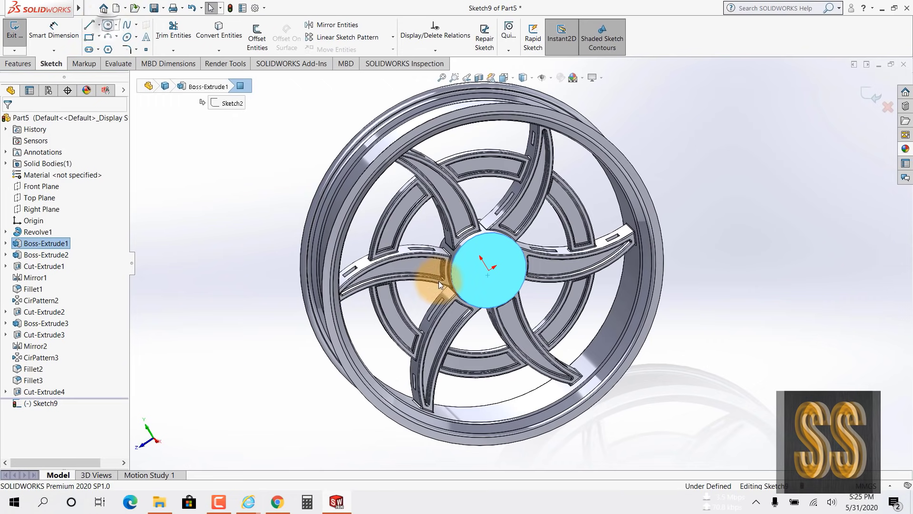
click(487, 269)
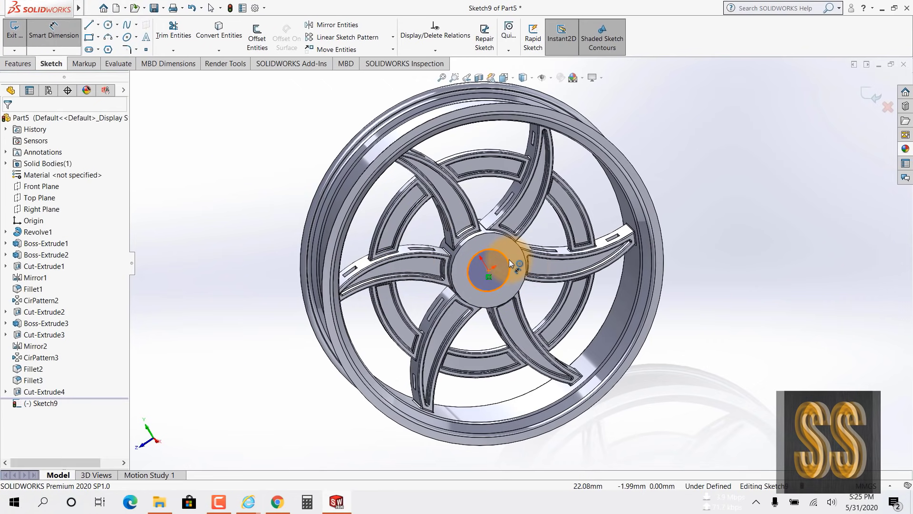
click(508, 259)
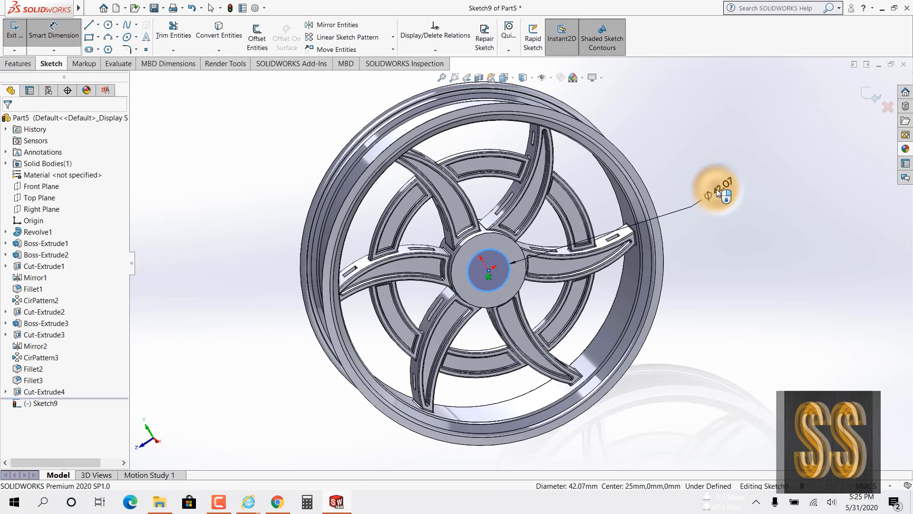
click(717, 190)
text(45)
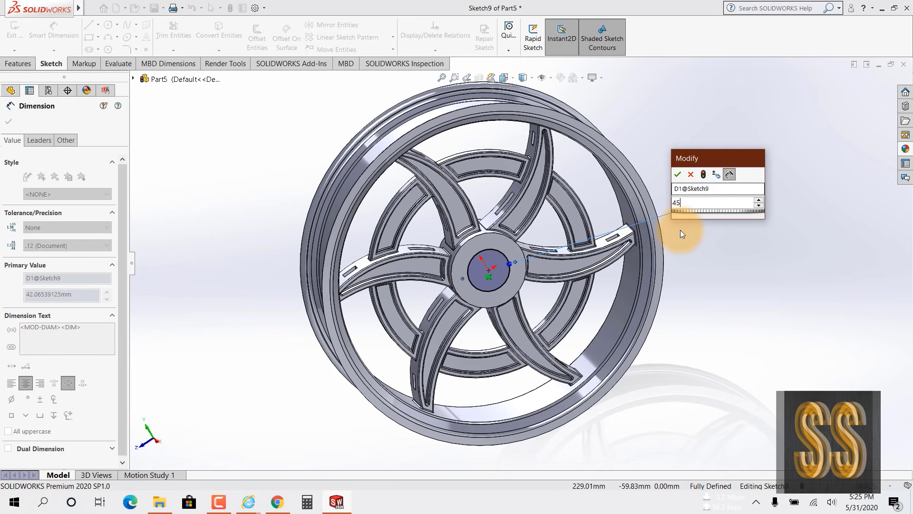
key(Return)
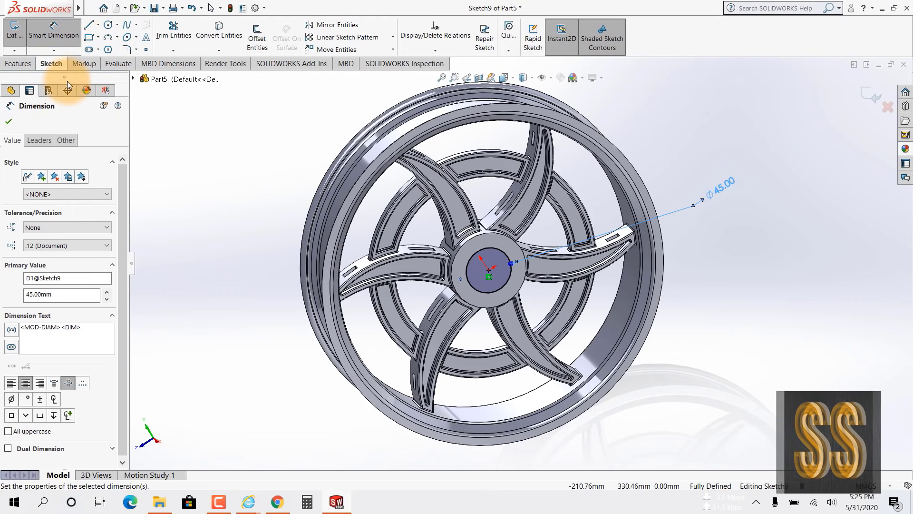
click(15, 35)
click(17, 63)
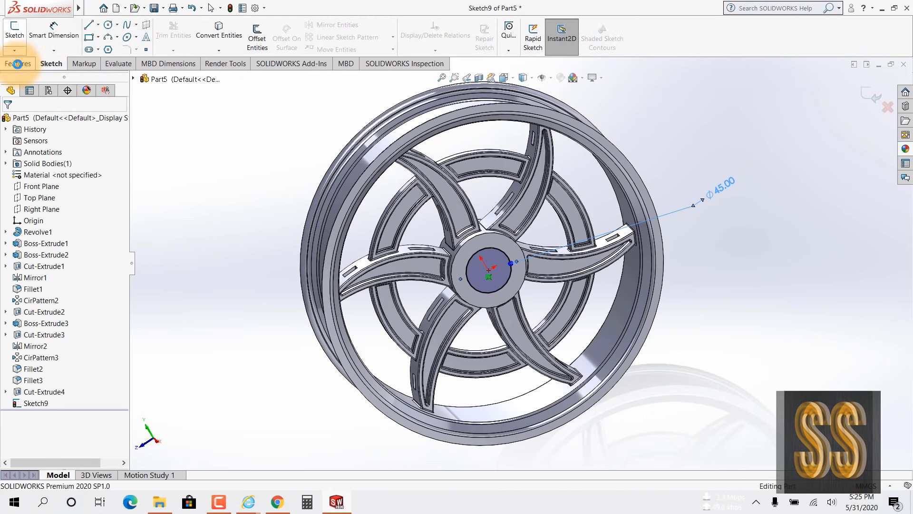
Extrude-cut the 45 mm circle Through All to bore the hub as Cut-Extrude5
click(169, 39)
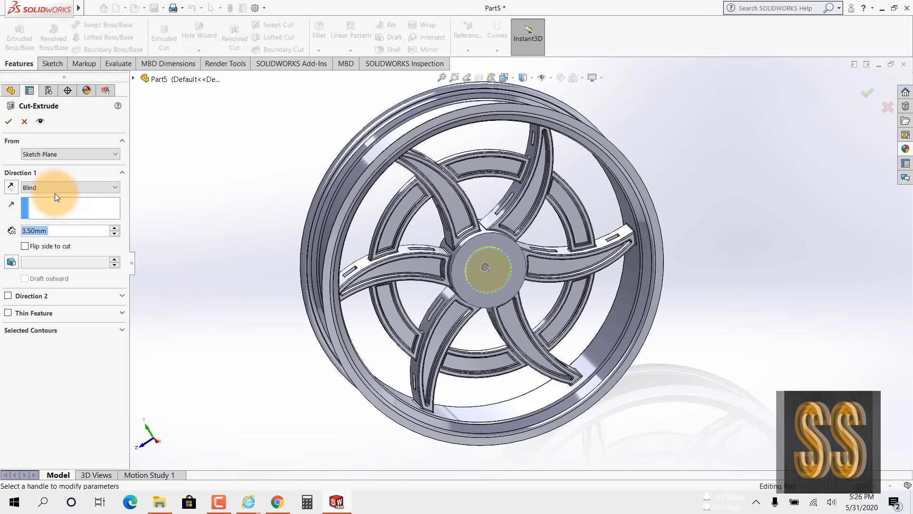
click(50, 187)
click(51, 206)
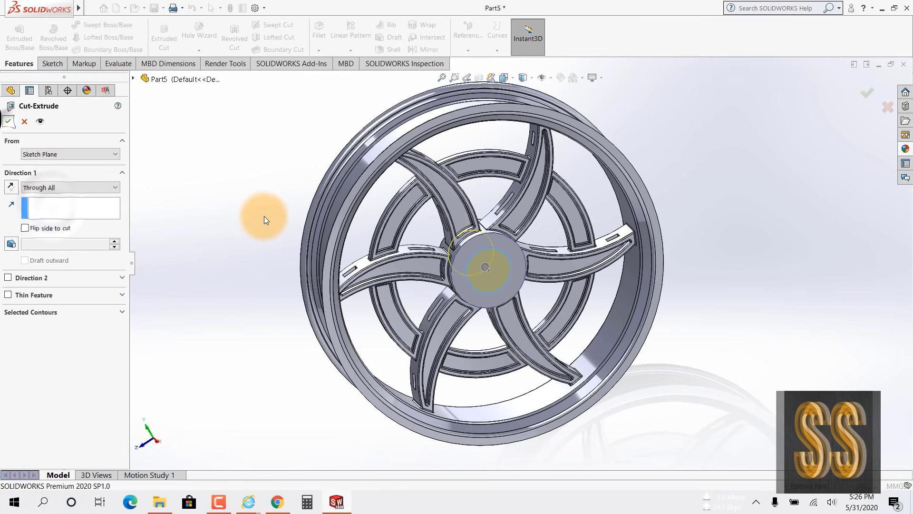
key(Return)
middle_drag(204, 185, 205, 138)
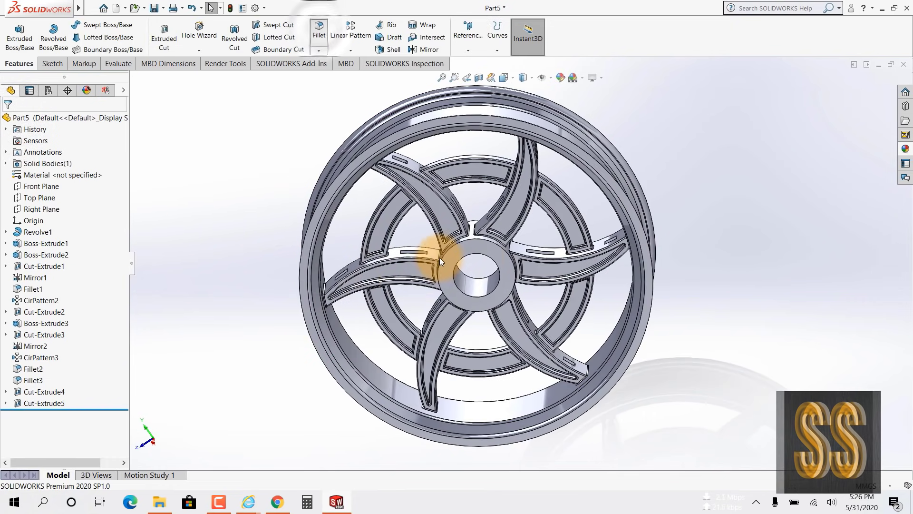
Select the four hub faces around the bore for a 5 mm fillet
click(478, 247)
middle_drag(573, 342, 524, 203)
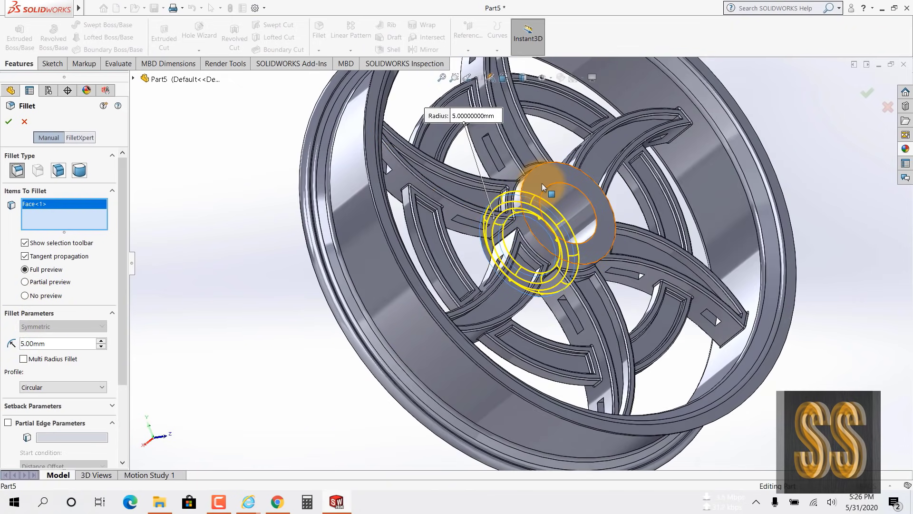
click(541, 183)
middle_drag(541, 183, 534, 231)
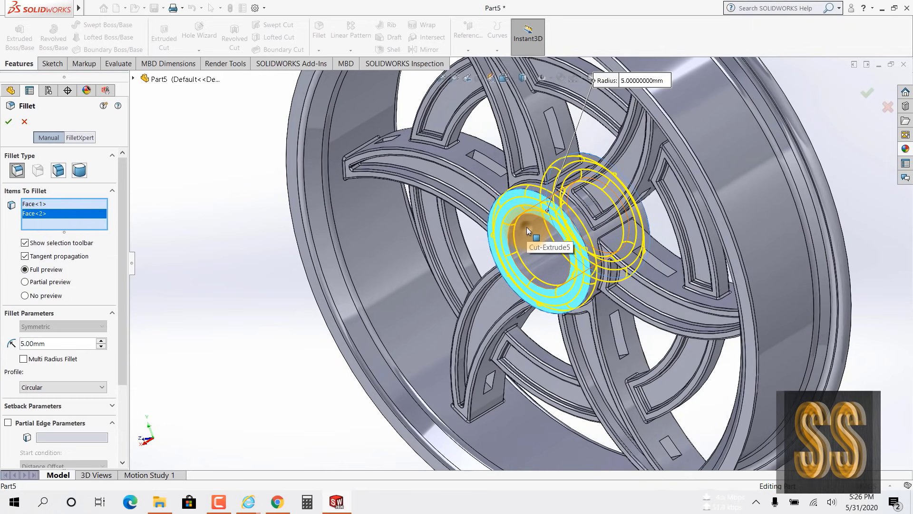
click(527, 227)
scroll(528, 225, down, 2)
scroll(521, 232, down, 3)
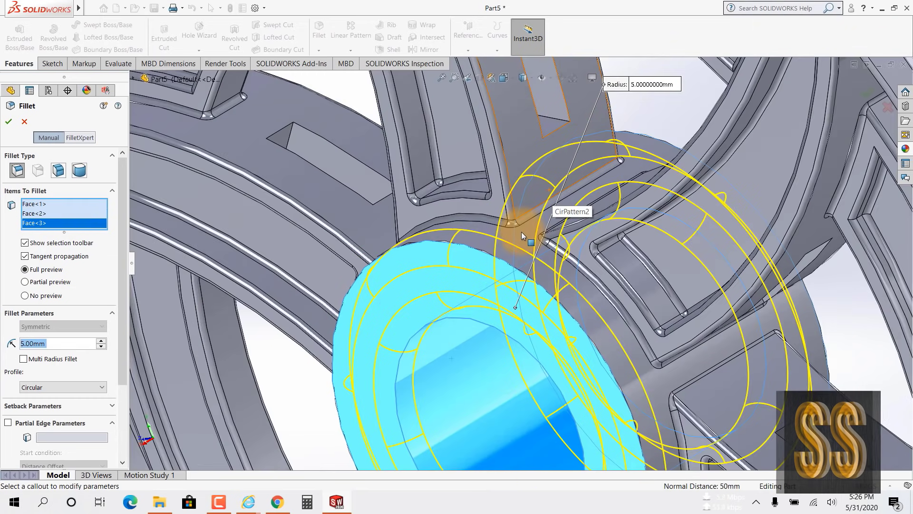
click(513, 257)
middle_drag(513, 257, 513, 252)
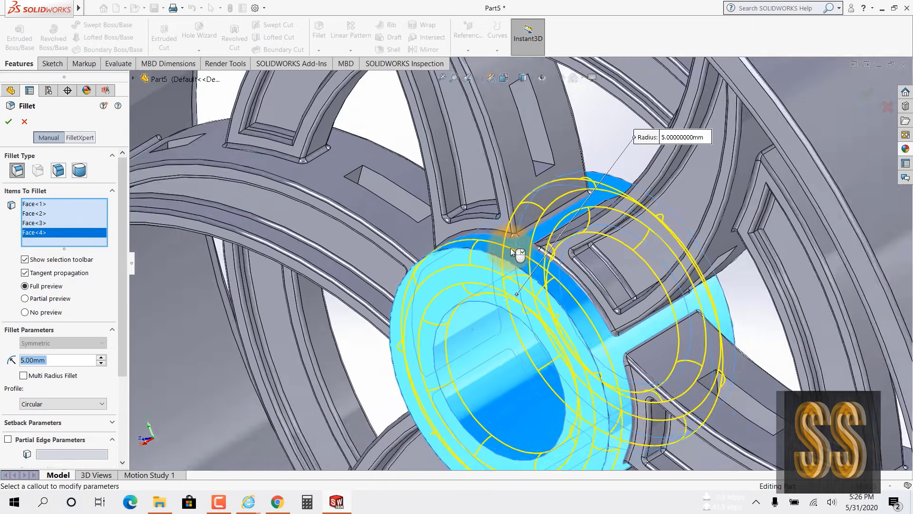
scroll(513, 252, up, 3)
Apply the 5 mm hub fillet as Fillet4 and orbit and zoom to inspect the wheel
click(8, 124)
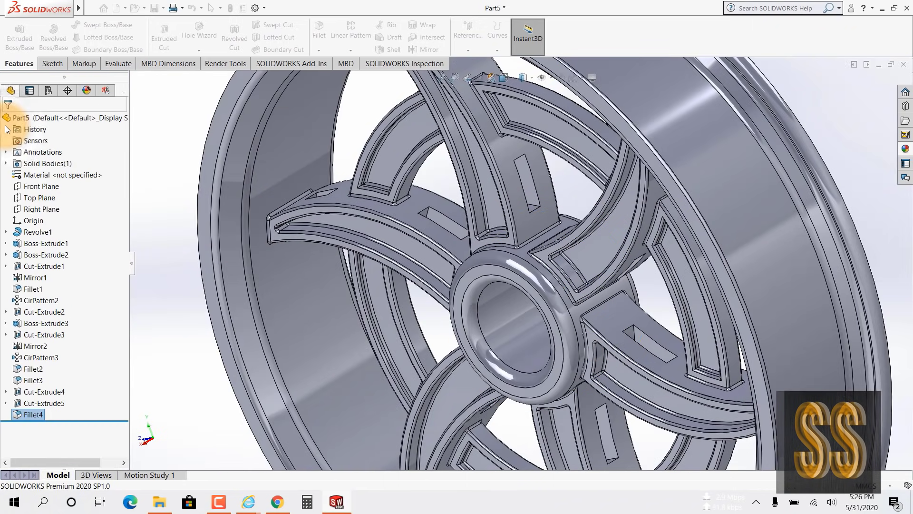
scroll(461, 297, up, 3)
scroll(501, 259, down, 3)
scroll(502, 259, up, 3)
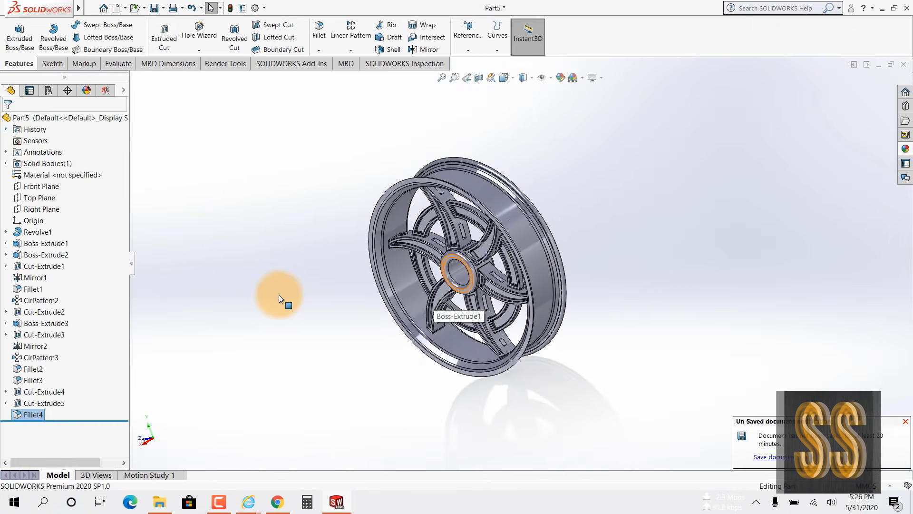
right_drag(266, 293, 289, 224)
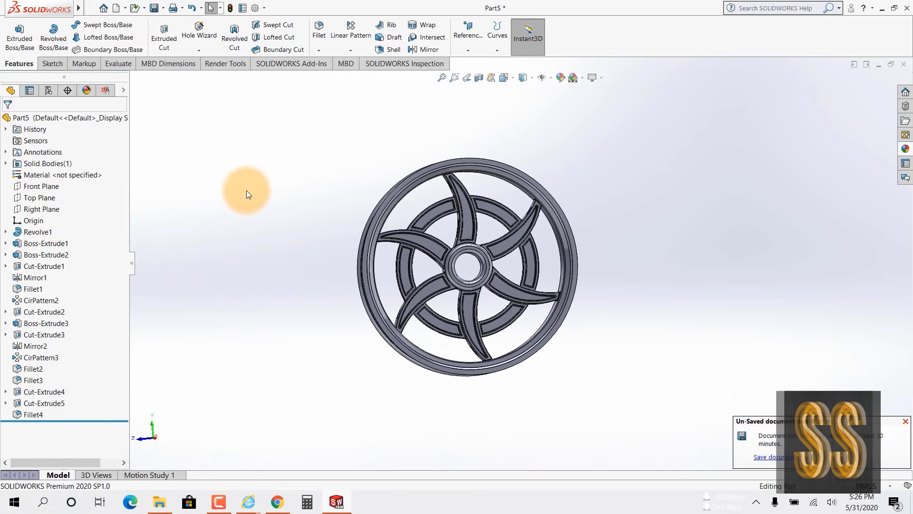
mouse_move(247, 190)
middle_down()
mouse_move(258, 275)
mouse_move(287, 181)
mouse_move(243, 257)
mouse_move(218, 245)
mouse_move(497, 261)
middle_up()
scroll(485, 258, down, 2)
scroll(484, 258, down, 2)
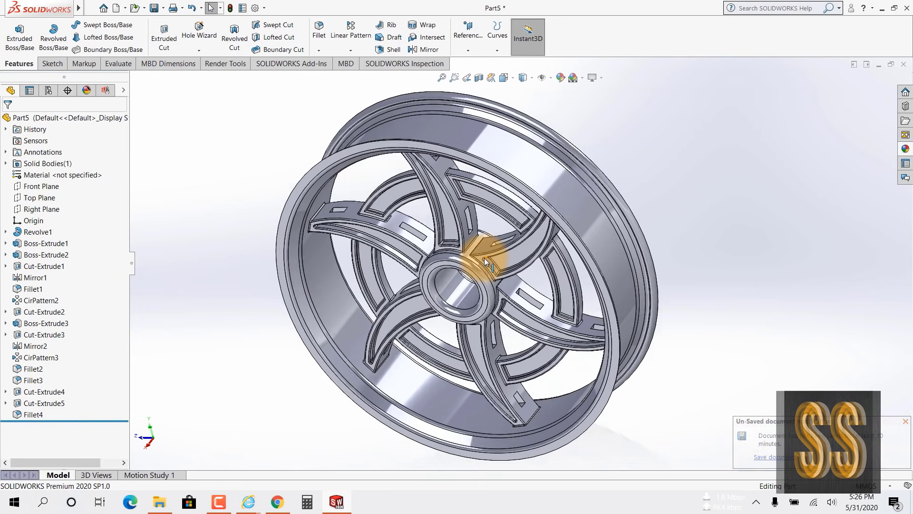
click(261, 157)
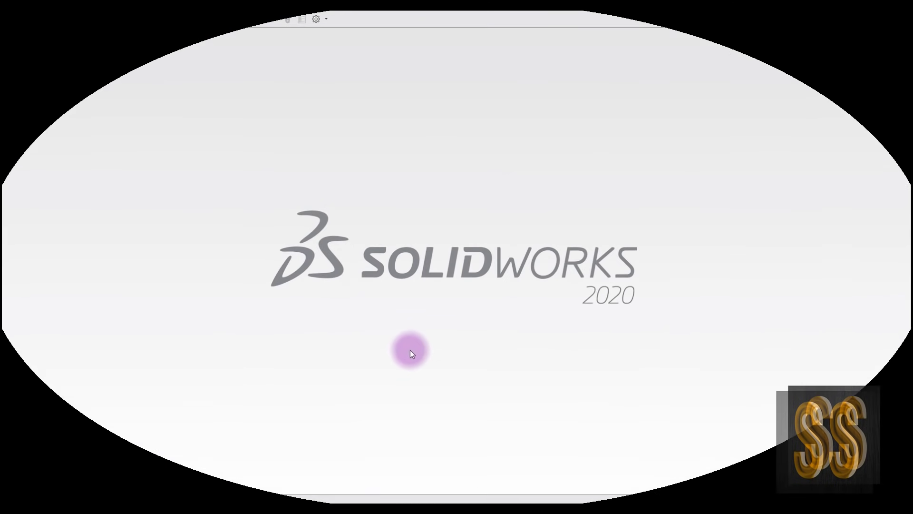
Create a new part and draw a vertical centerline down to the origin on the Front Plane
click(164, 19)
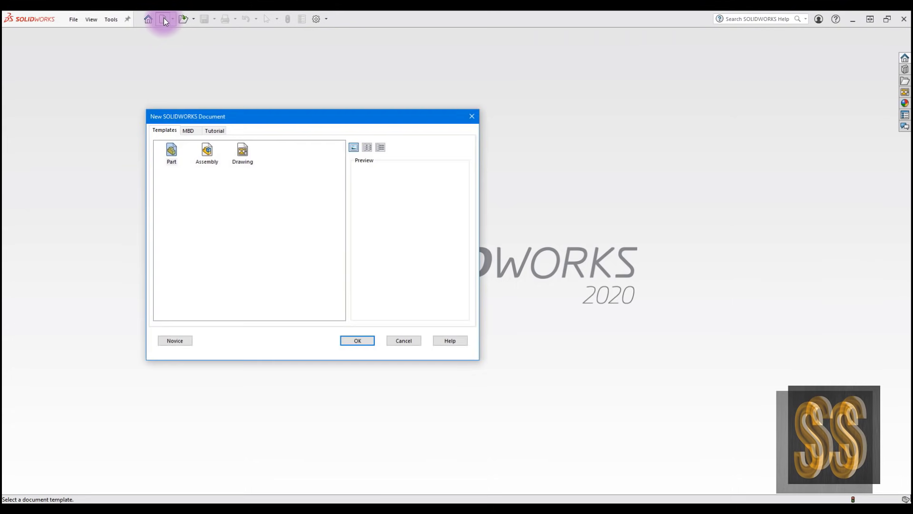
click(352, 336)
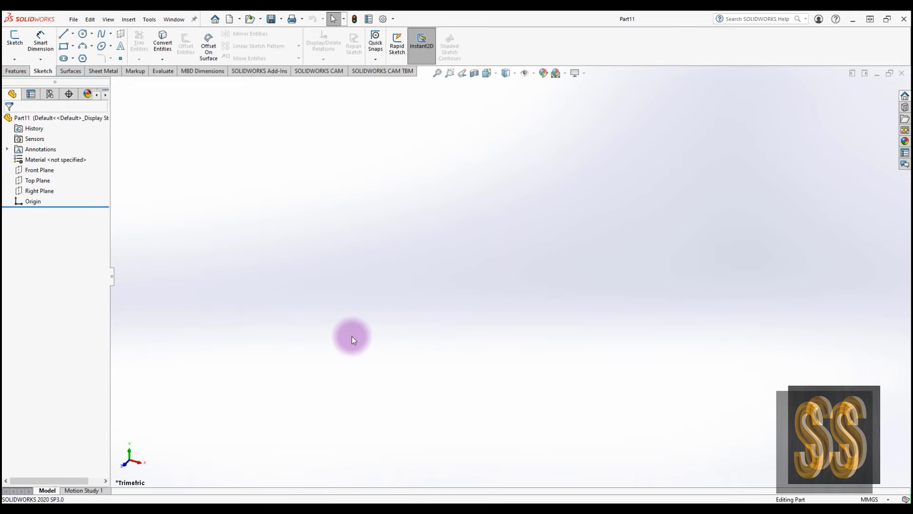
click(39, 171)
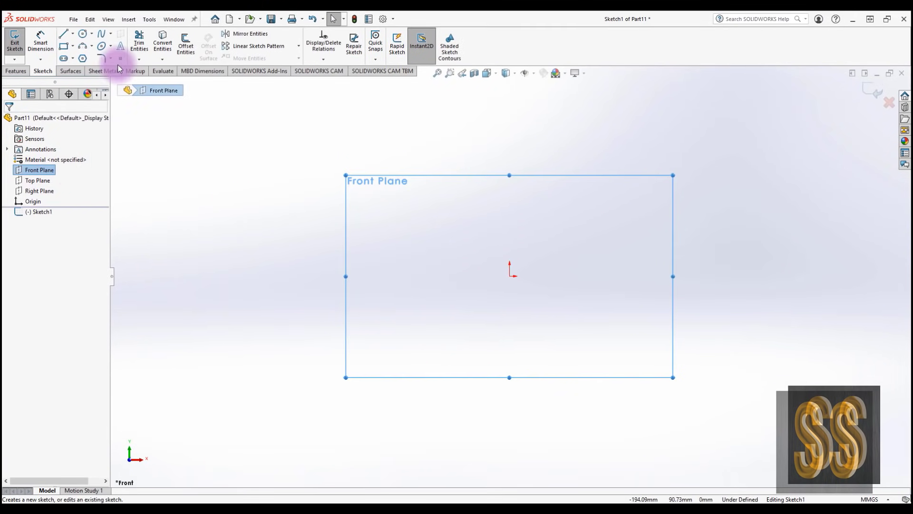
click(74, 35)
click(83, 56)
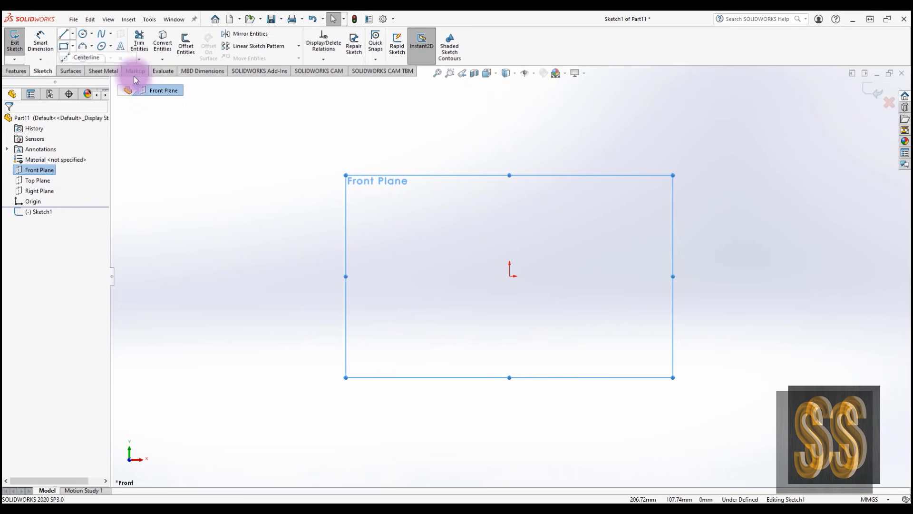
click(509, 112)
click(510, 276)
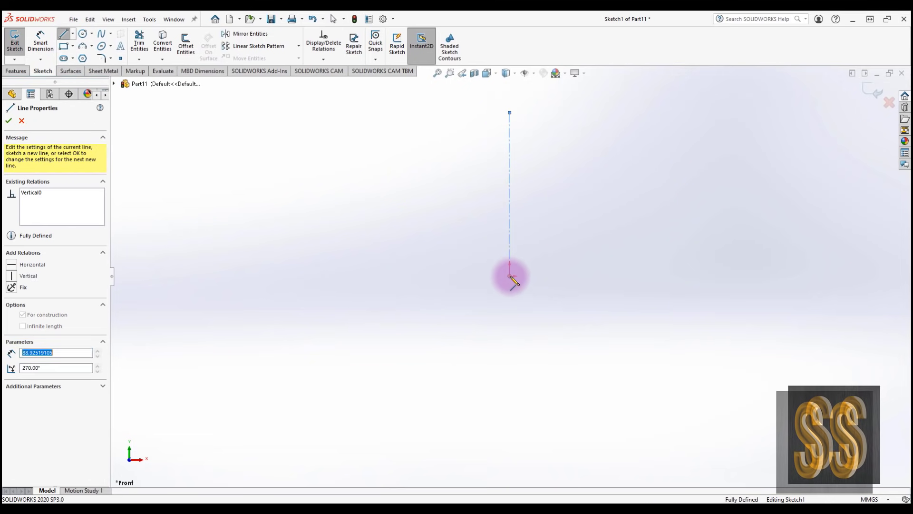
key(Escape)
Draw a horizontal centerline from the origin to the right and centre the view
click(72, 35)
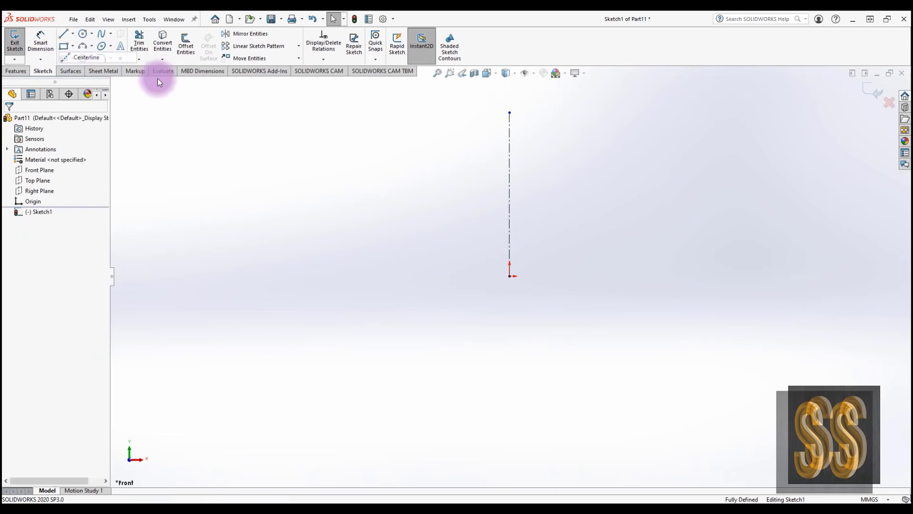
click(510, 275)
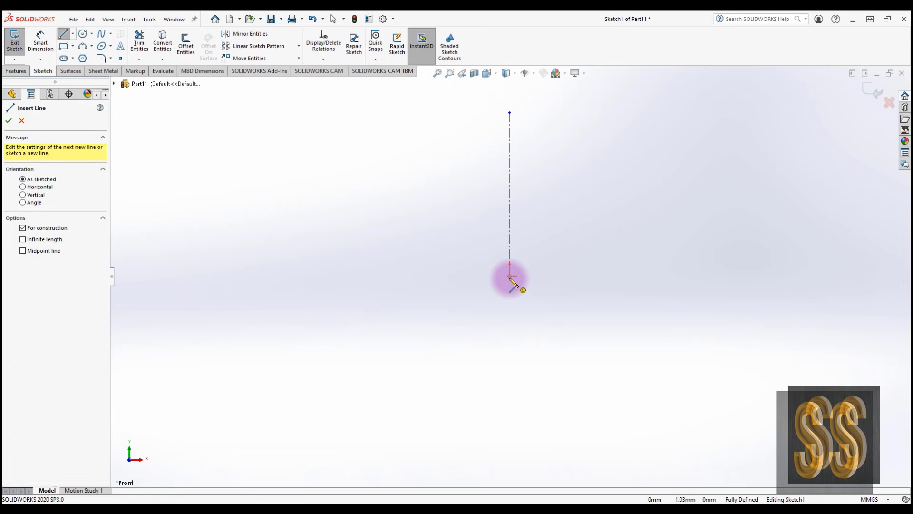
click(675, 277)
key(Escape)
ctrl+middle_drag(655, 196, 575, 240)
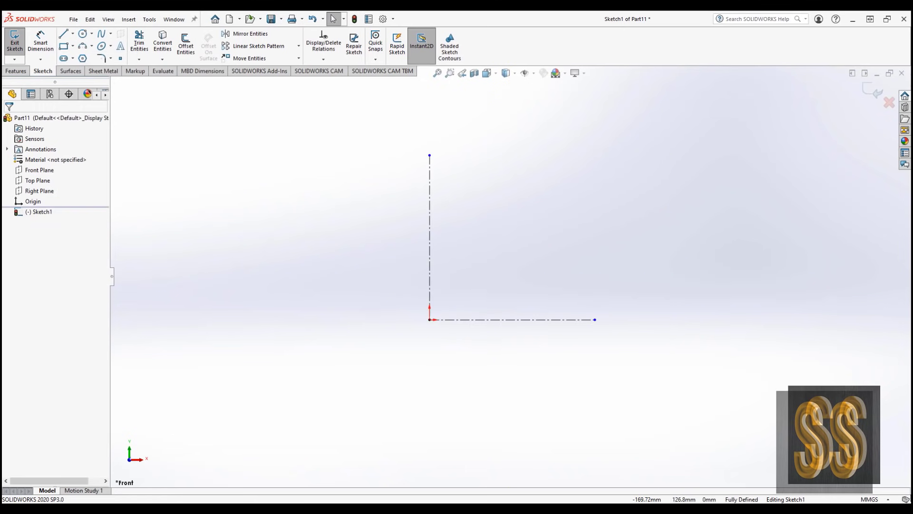
click(64, 46)
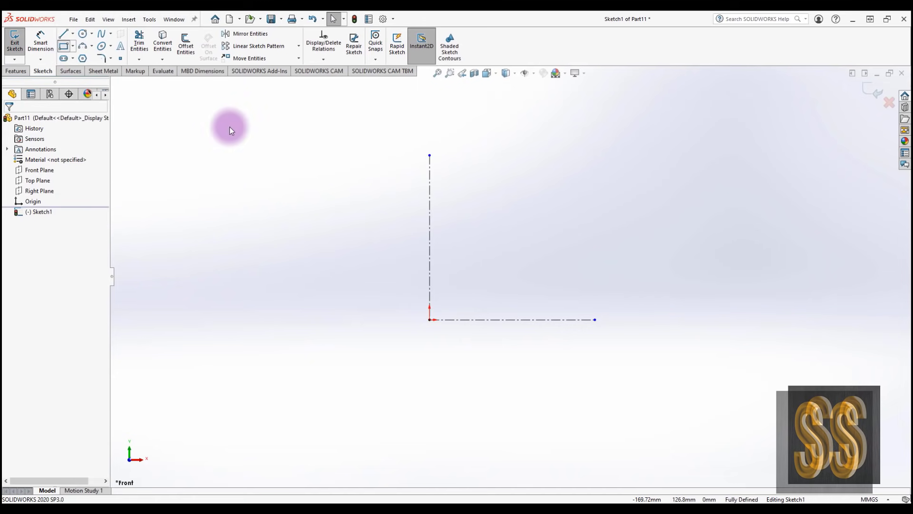
Draw a corner rectangle above the origin, across the vertical centerline
click(391, 178)
click(482, 221)
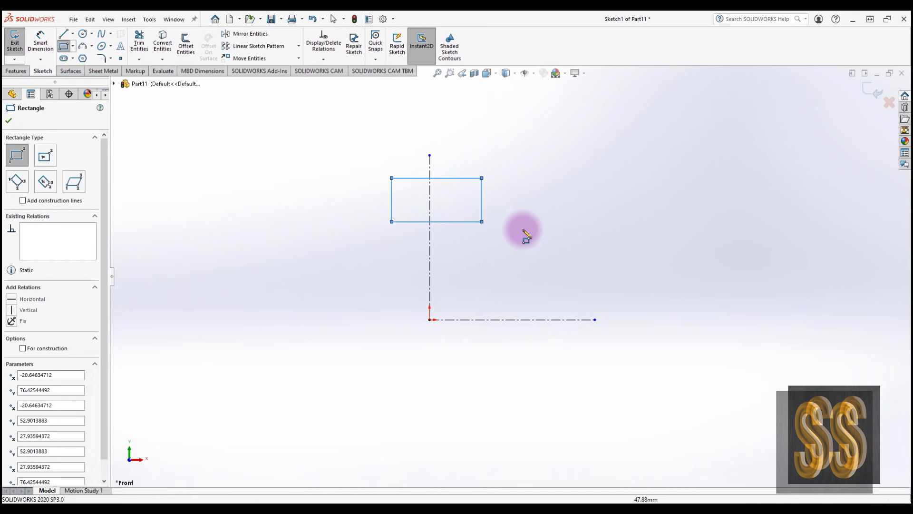
key(Escape)
scroll(509, 238, down, 1)
scroll(473, 249, down, 1)
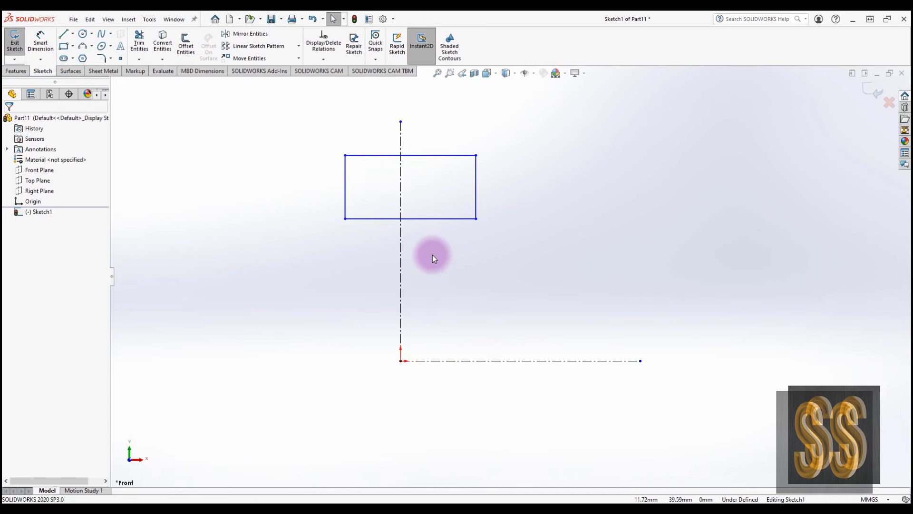
scroll(433, 255, up, 1)
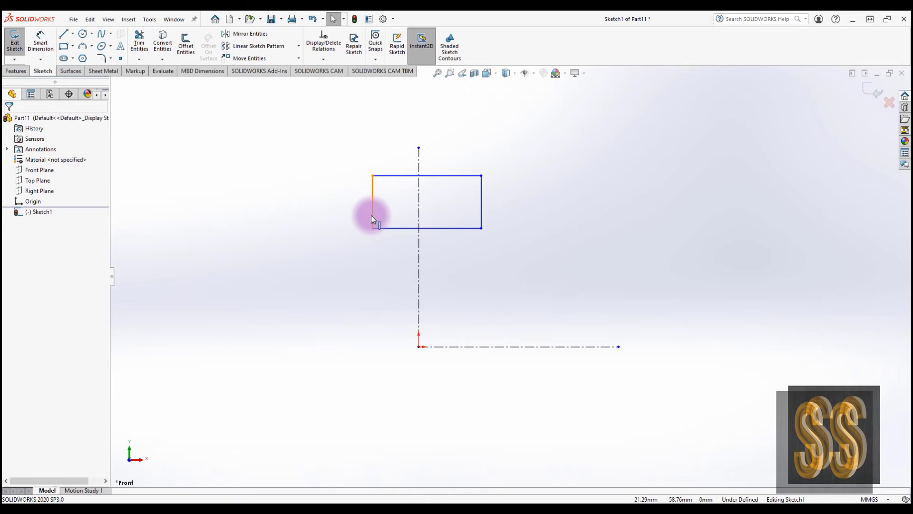
Dimension the rectangle's top edge to 50 and its left edge 25 from the centerline
click(38, 42)
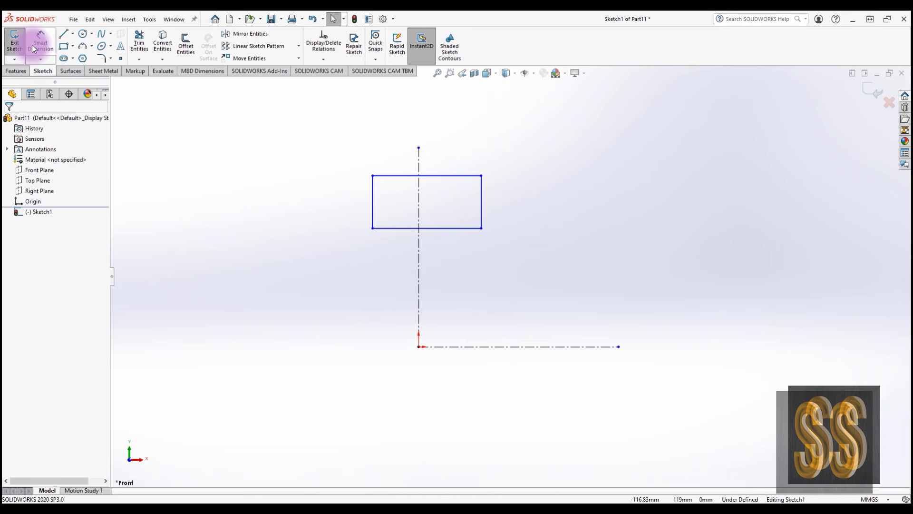
click(390, 177)
click(397, 119)
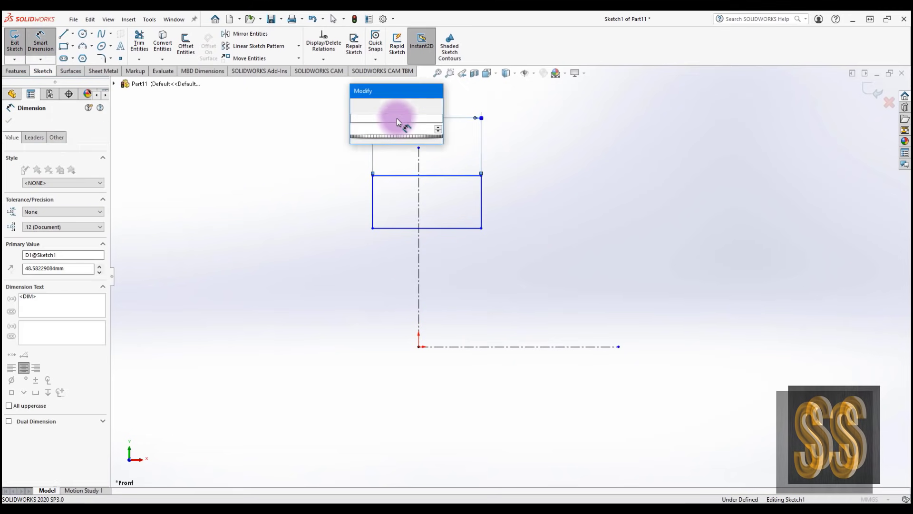
text(50)
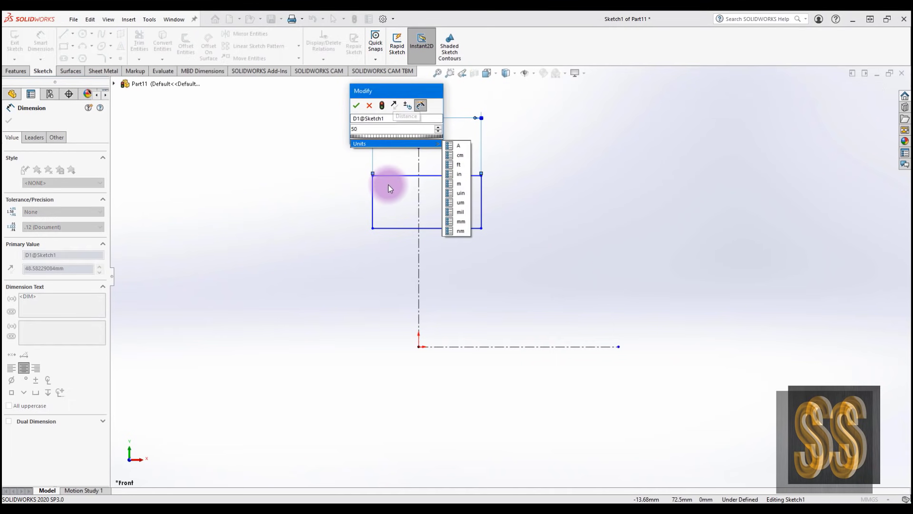
key(Return)
click(373, 218)
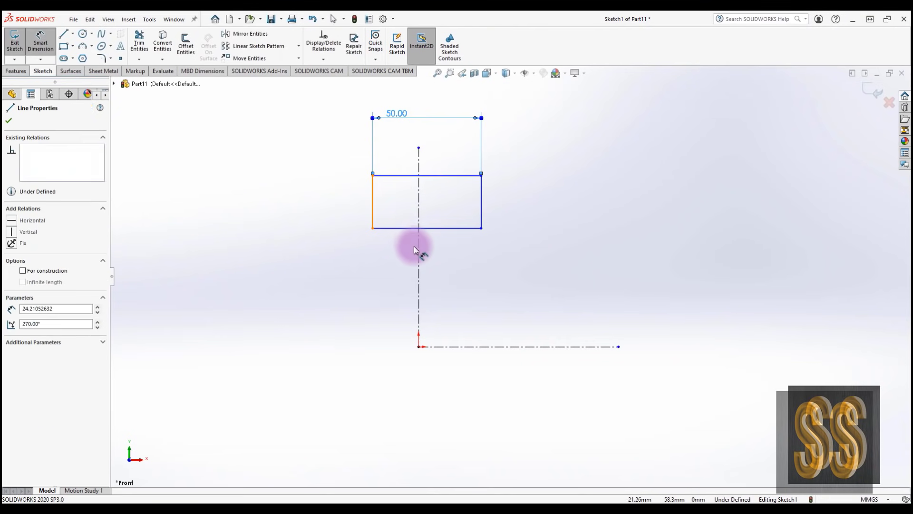
click(418, 250)
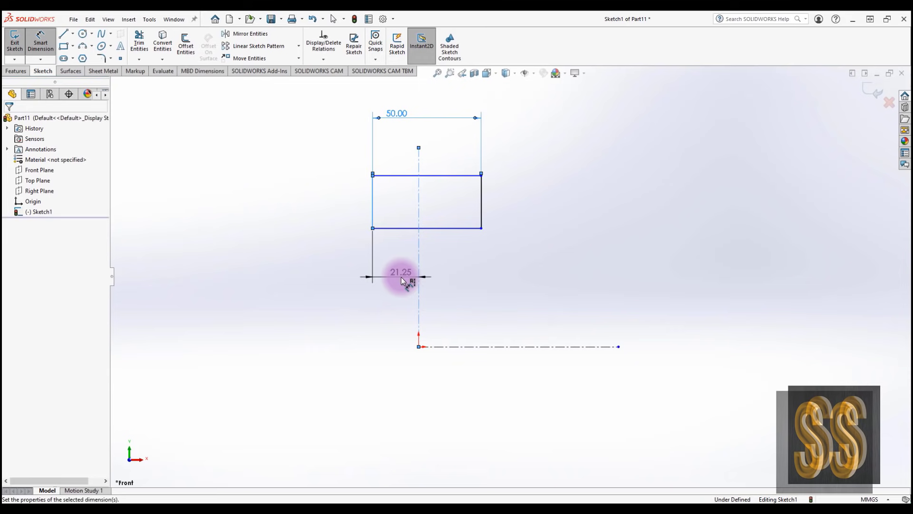
click(401, 277)
text(25)
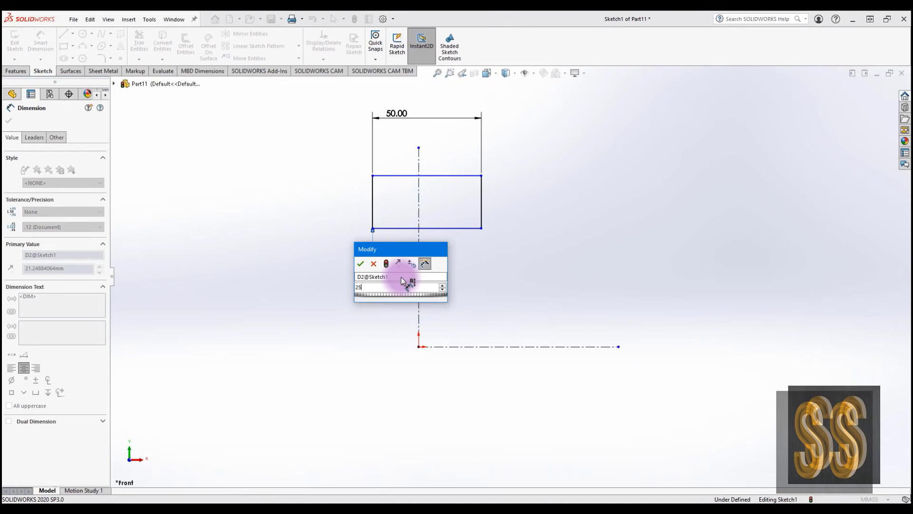
key(Return)
scroll(417, 264, down, 1)
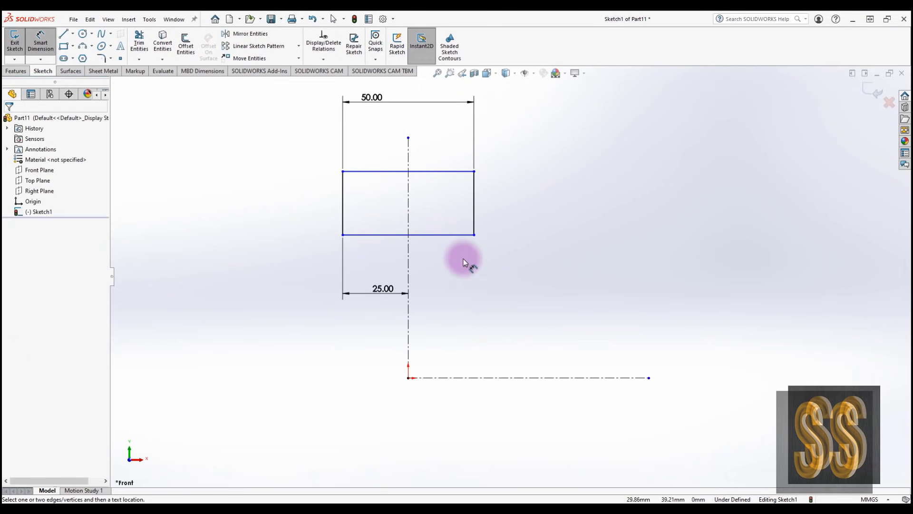
key(Escape)
Draw a small step notch with lines at the rectangle's bottom-left corner
click(72, 45)
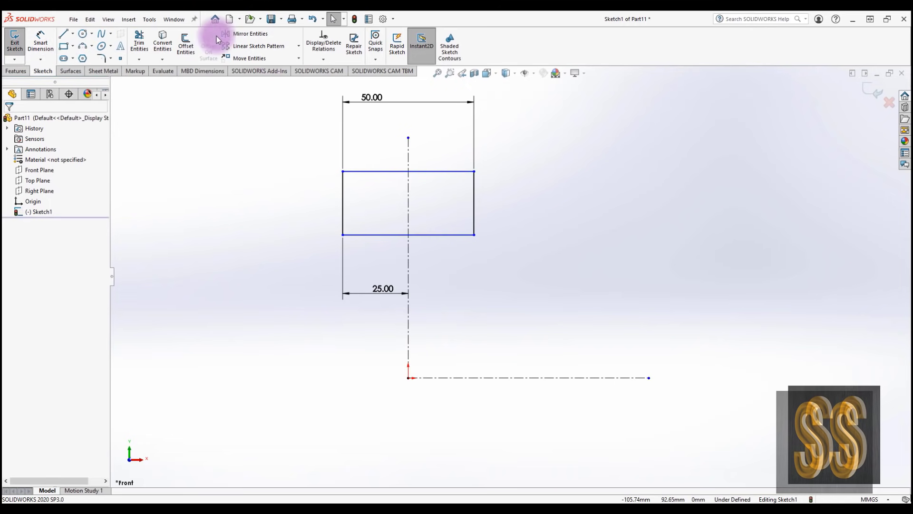
scroll(395, 268, down, 1)
scroll(350, 281, down, 2)
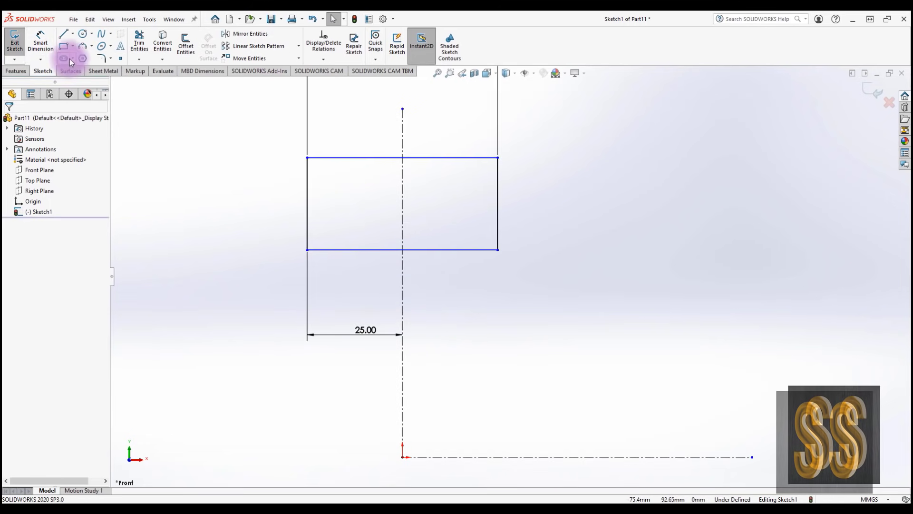
click(64, 33)
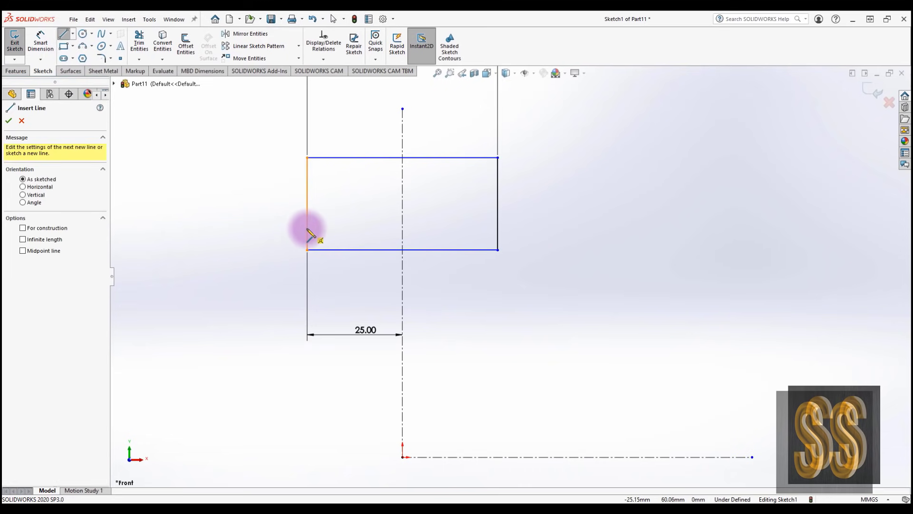
click(307, 228)
click(332, 228)
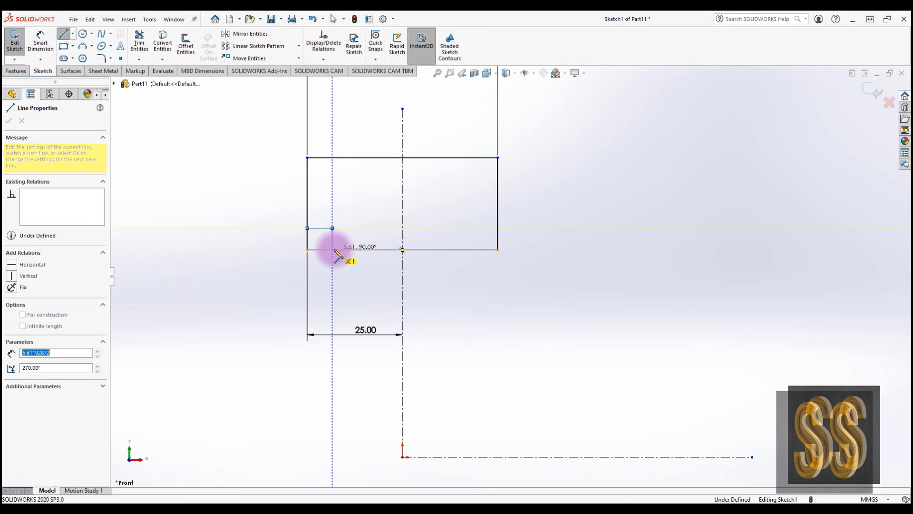
click(333, 249)
key(Escape)
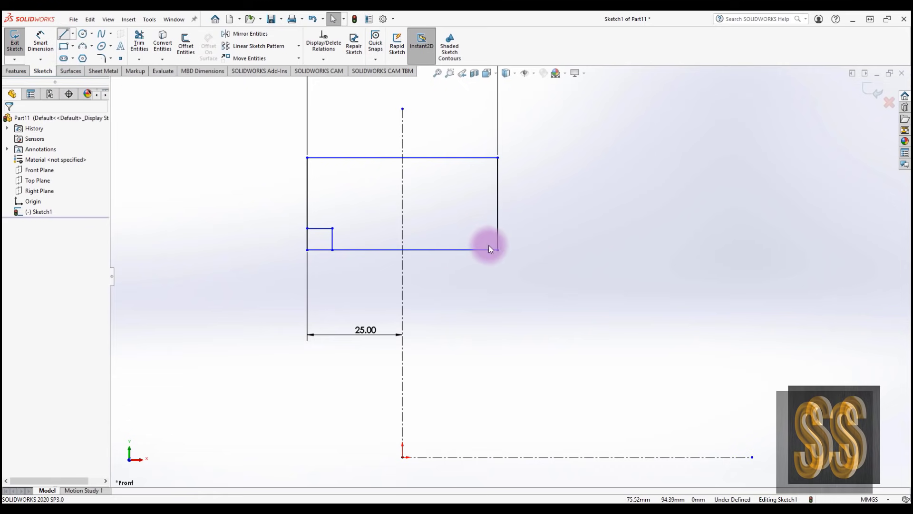
Draw the matching bottom-right notch and trim away the leftover corner lines
click(497, 228)
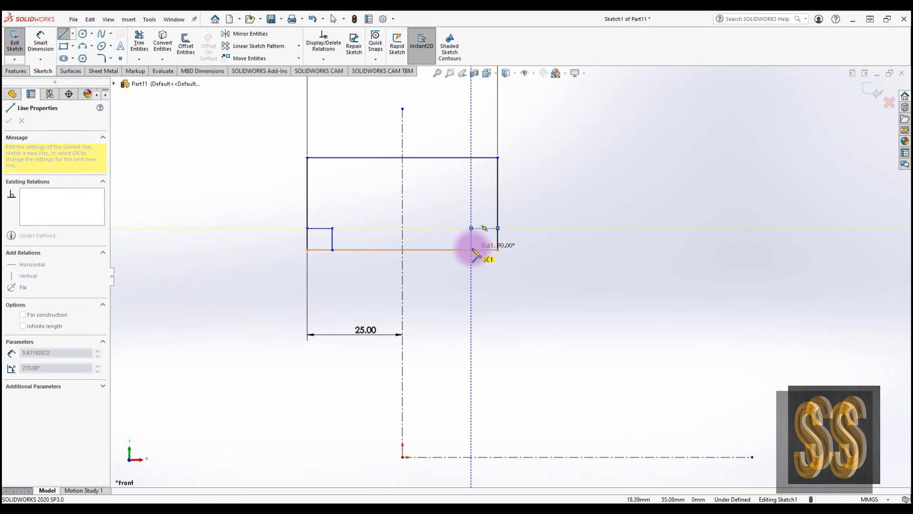
click(471, 249)
key(Escape)
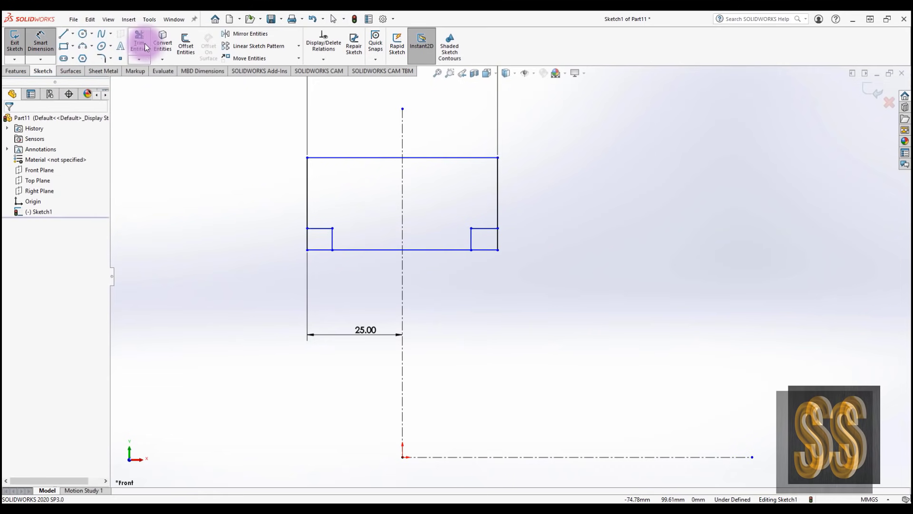
click(146, 47)
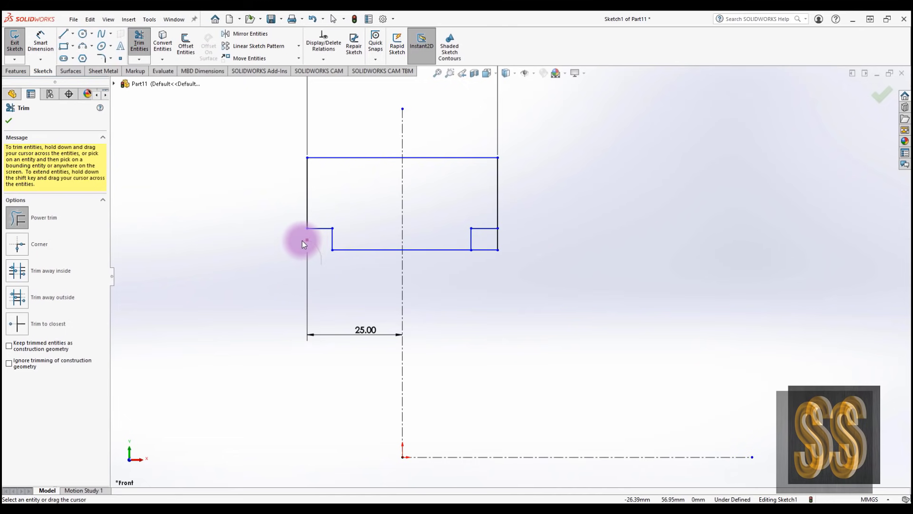
drag(302, 240, 487, 255)
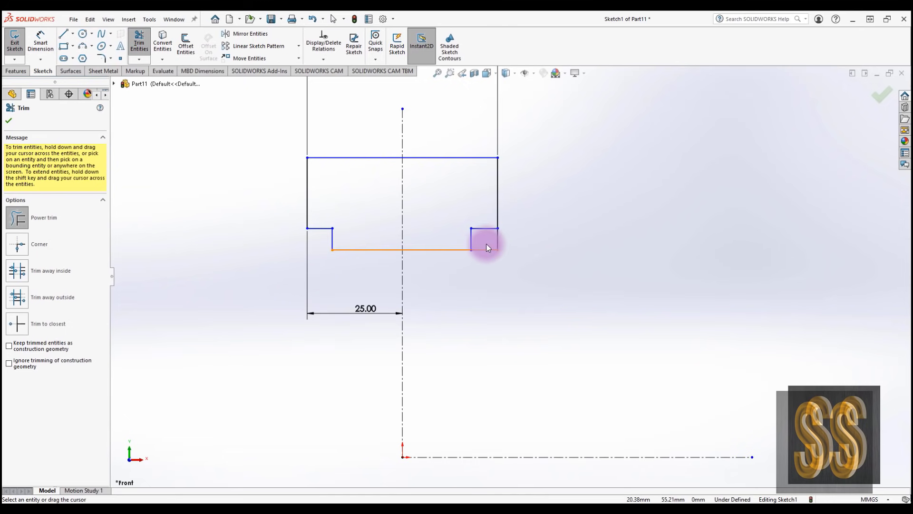
click(41, 42)
Dimension the profile's overall height to 18 and adjust the bottom middle line
click(335, 158)
click(367, 251)
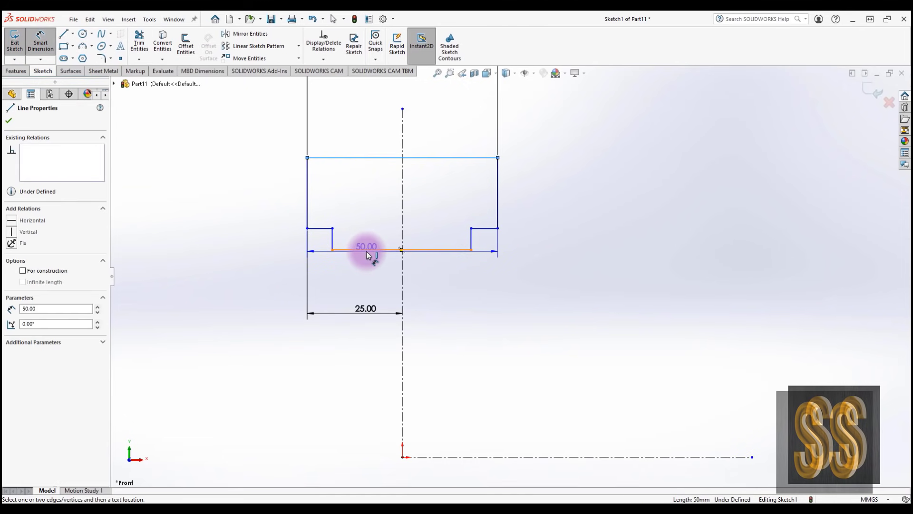
click(197, 208)
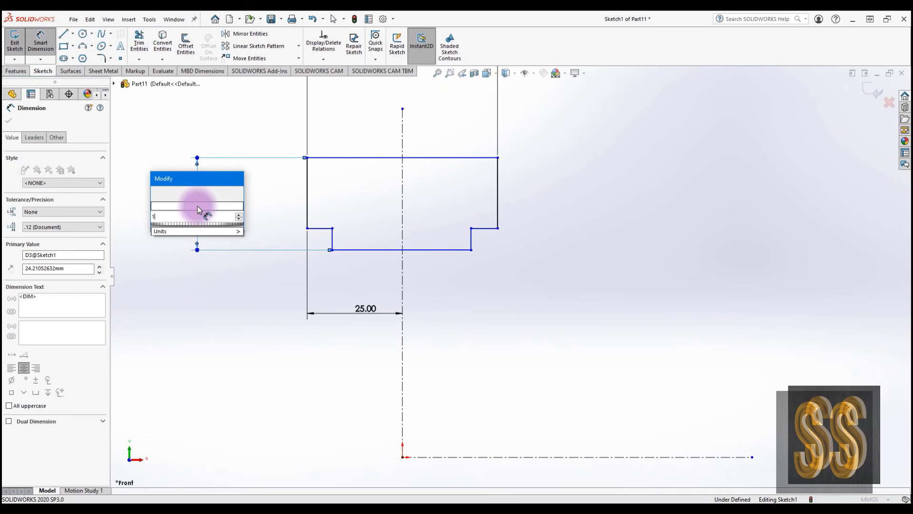
text(18)
key(Return)
key(Escape)
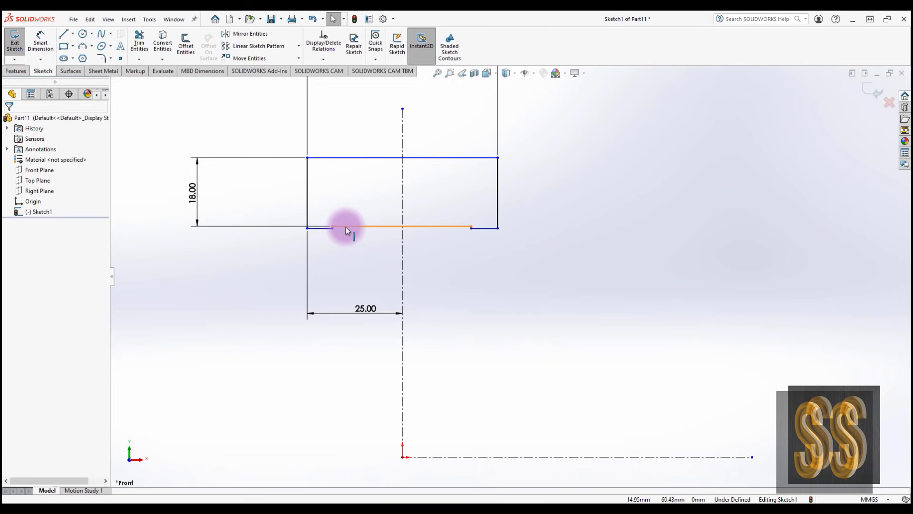
drag(346, 228, 348, 250)
Dimension the left step 4 wide and 4 deep
click(41, 39)
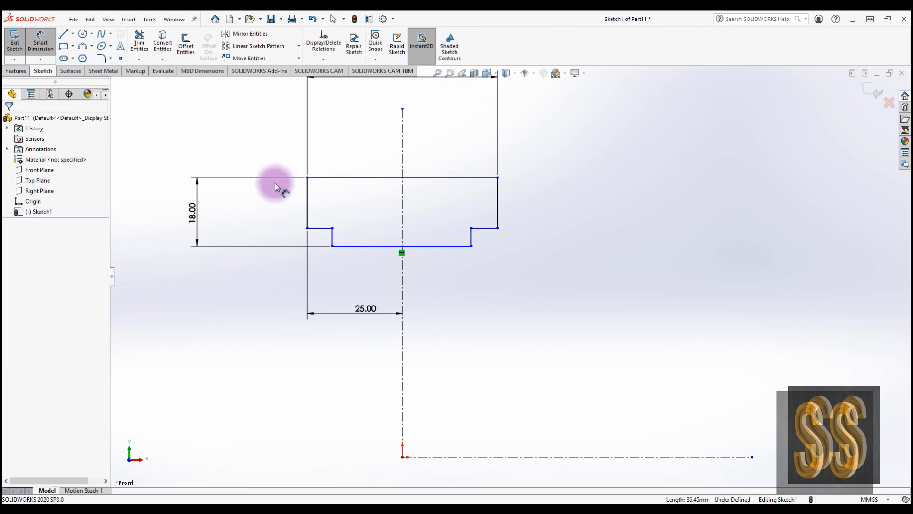
click(319, 228)
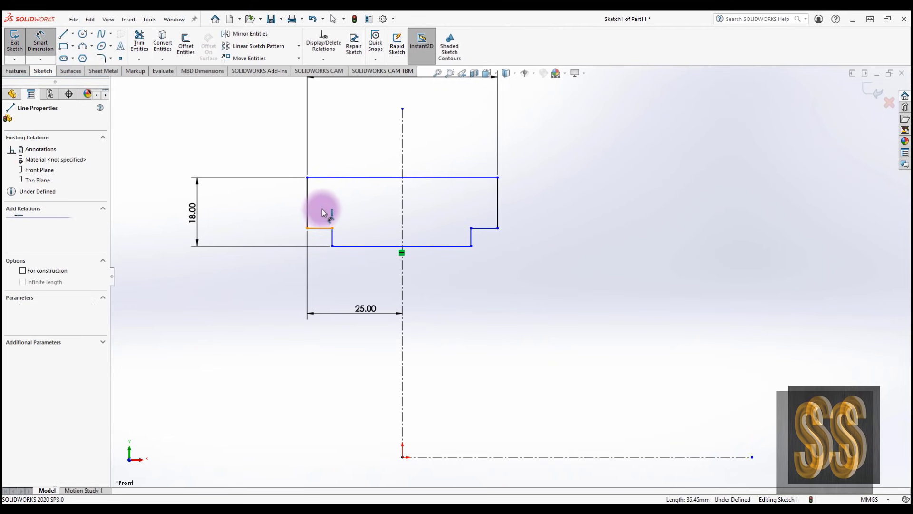
click(322, 209)
text(4)
key(Return)
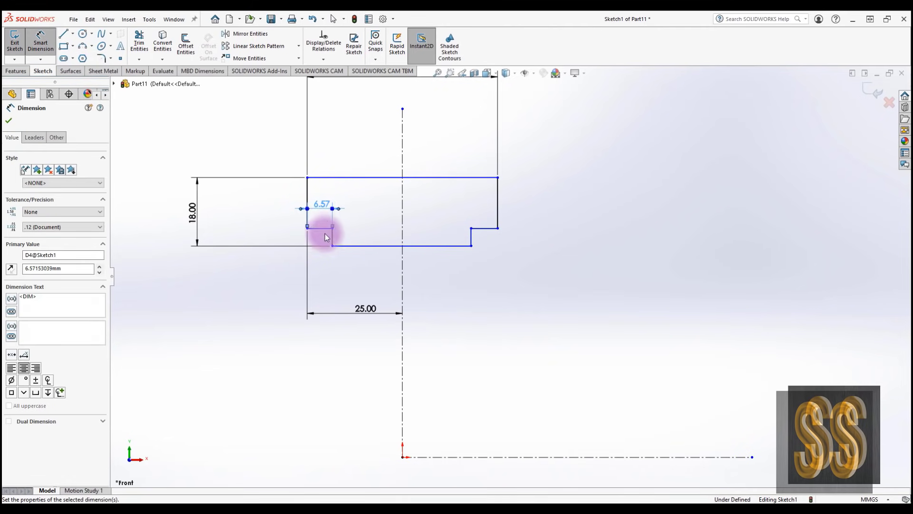
click(322, 240)
click(272, 237)
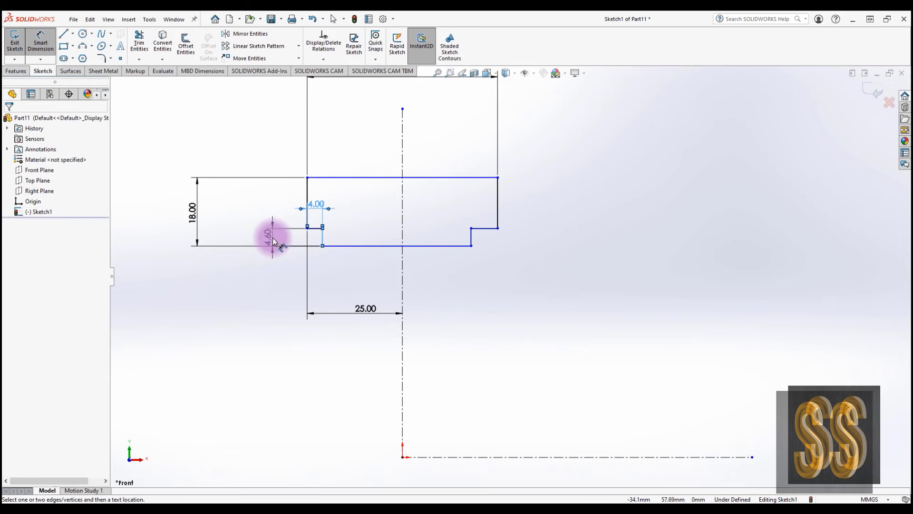
text(4.00mm)
key(Return)
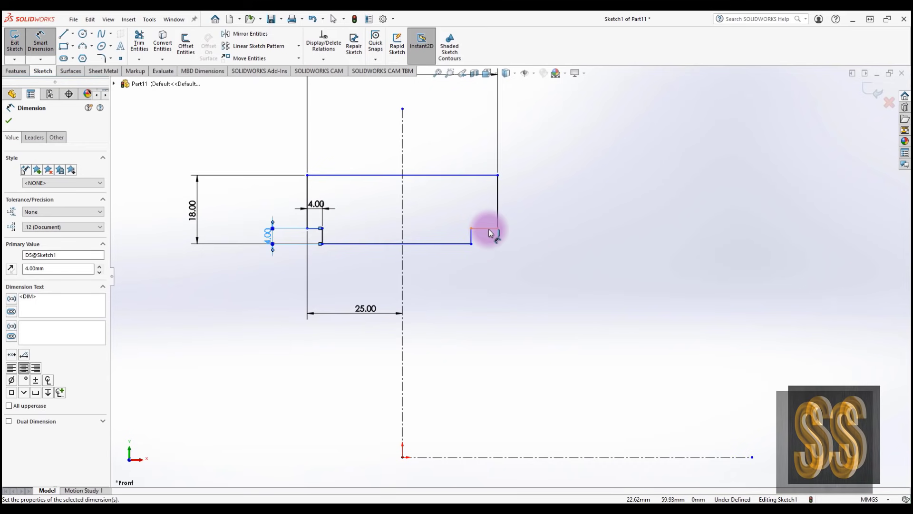
Dimension the right step width to 4.00 and discard the redundant driven height dimension
click(489, 229)
click(517, 212)
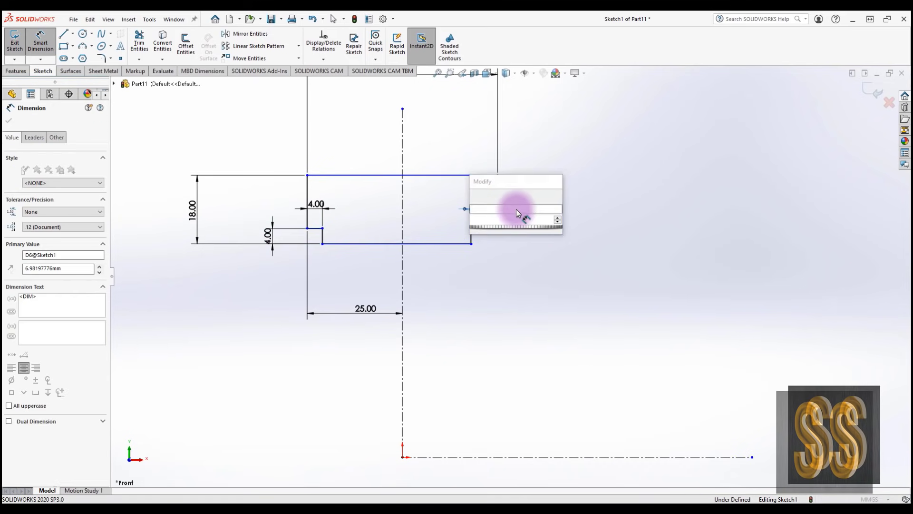
text(4)
key(Return)
click(484, 236)
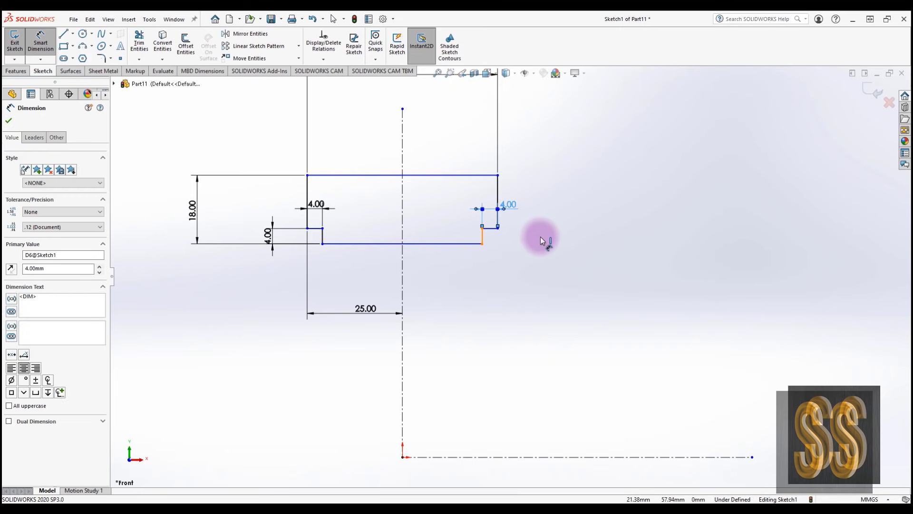
click(540, 239)
click(420, 279)
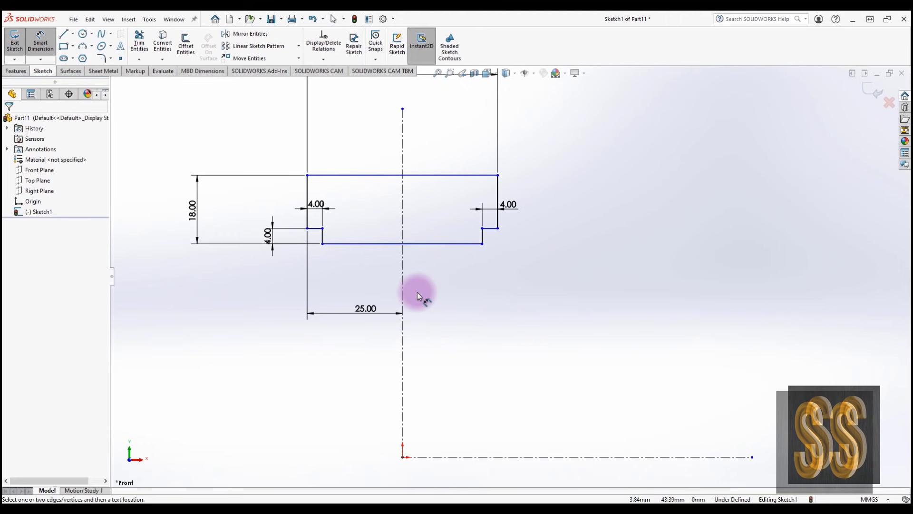
Dimension the profile's bottom edge 79.50 above the horizontal axis
scroll(418, 292, up, 2)
click(474, 402)
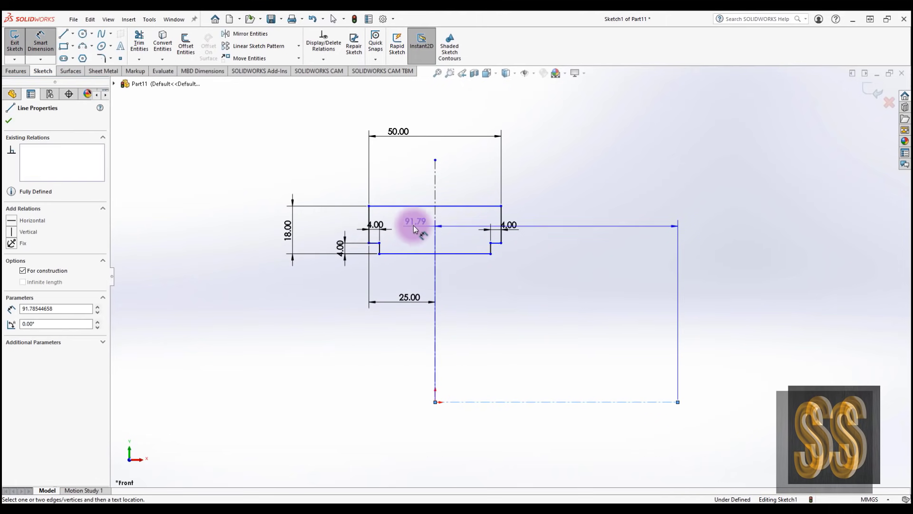
drag(405, 257, 238, 310)
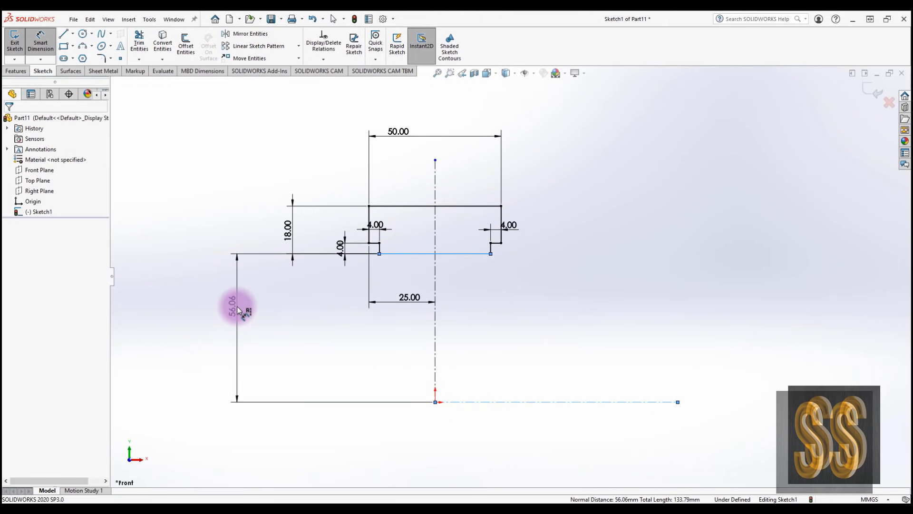
click(238, 310)
text(79.5)
key(Return)
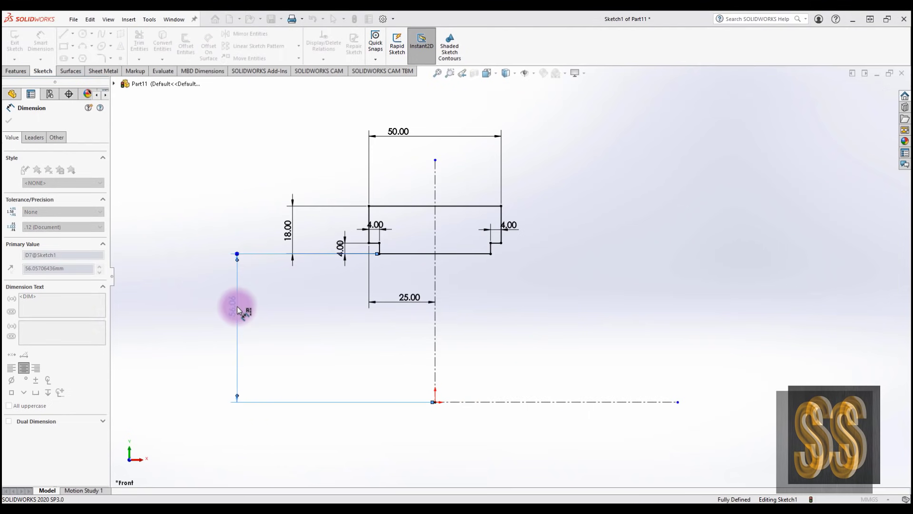
key(Escape)
scroll(504, 142, down, 3)
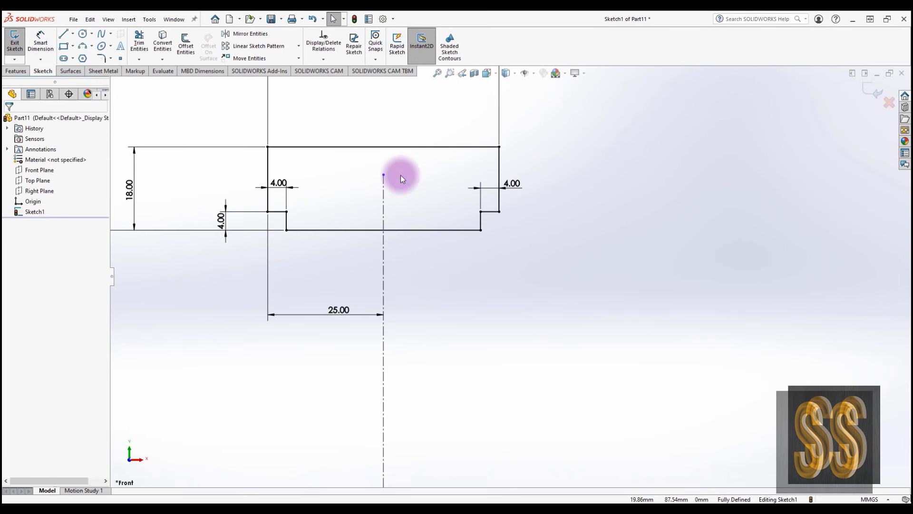
Draw a 3-point arc on the bottom edge with its centre on the vertical centerline
click(83, 46)
click(322, 230)
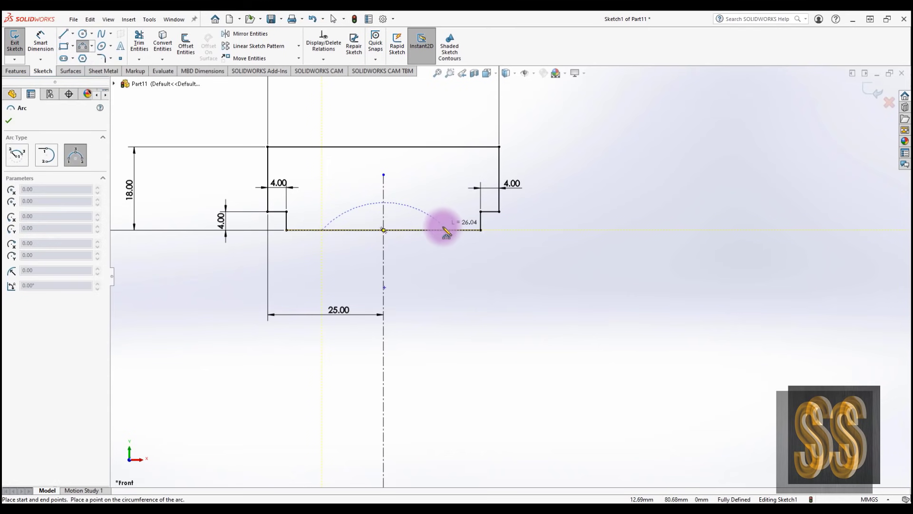
click(444, 230)
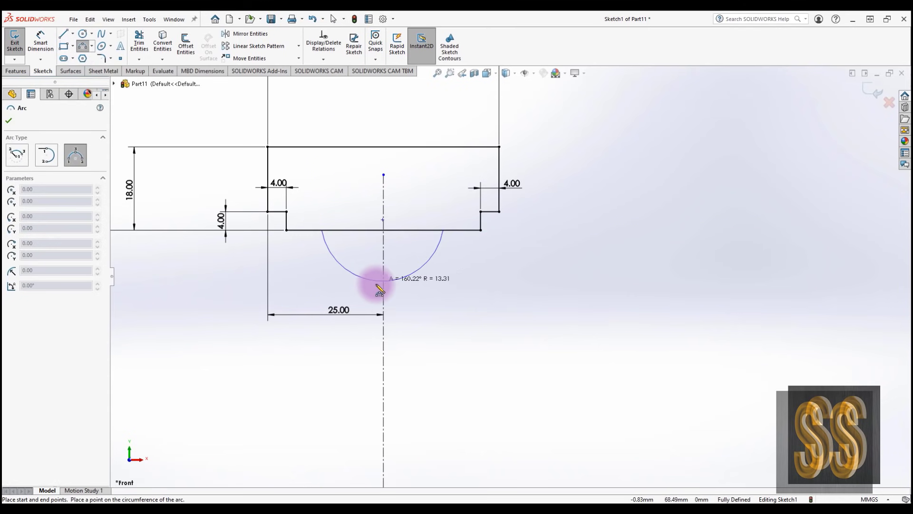
click(394, 199)
key(Escape)
click(381, 275)
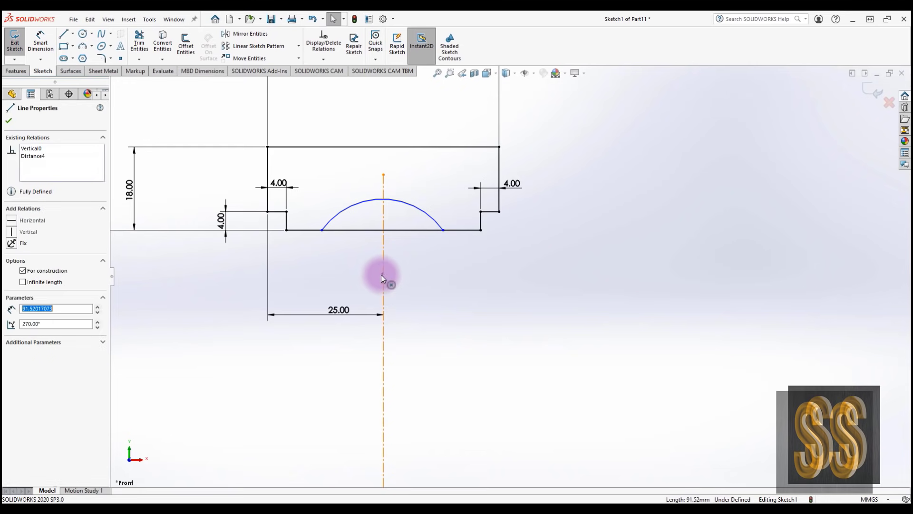
ctrl+click(381, 275)
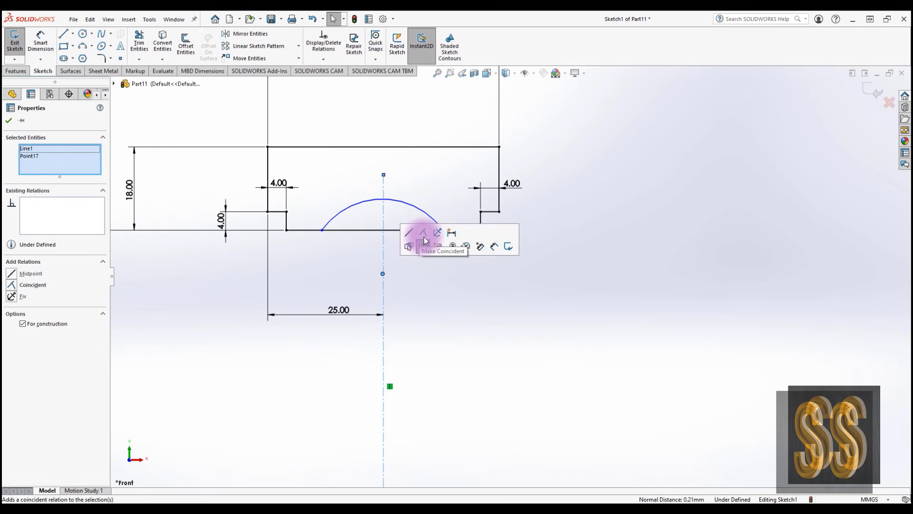
click(429, 251)
Dimension the arc centre 12 from the bottom edge and the arc radius to R18
click(41, 43)
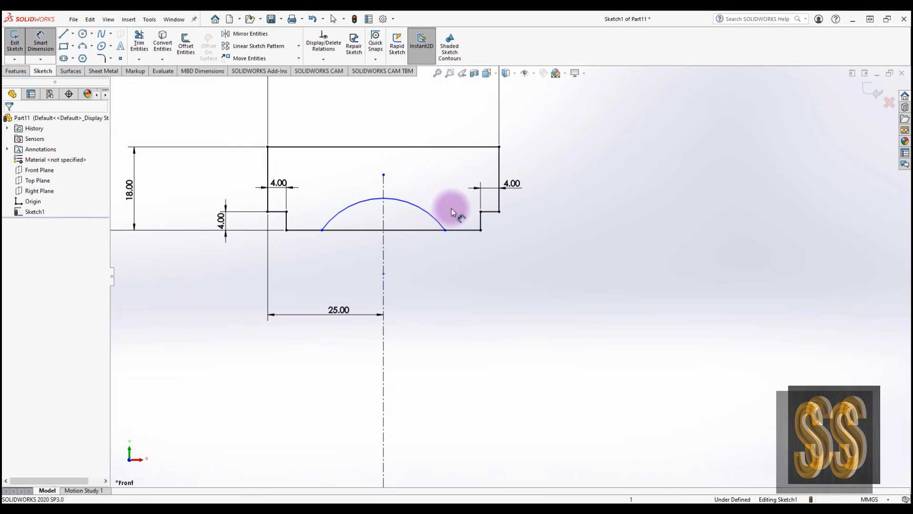
click(384, 273)
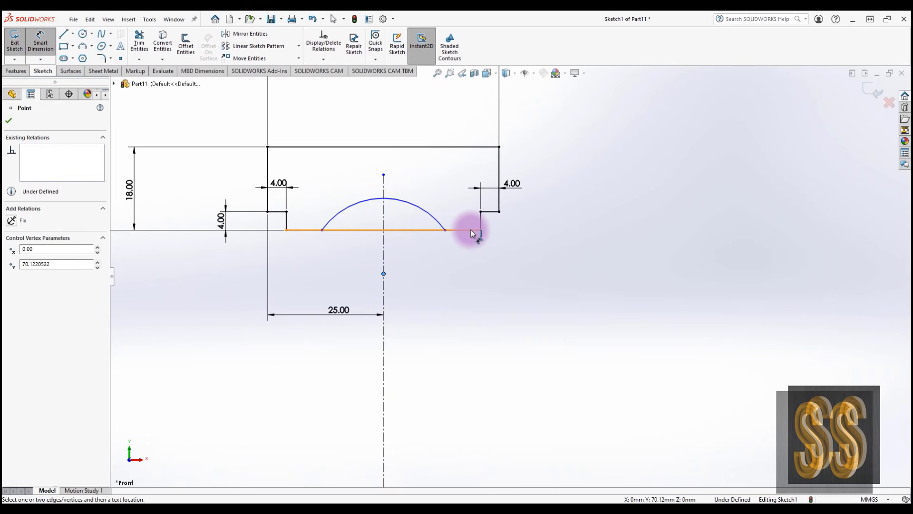
click(487, 241)
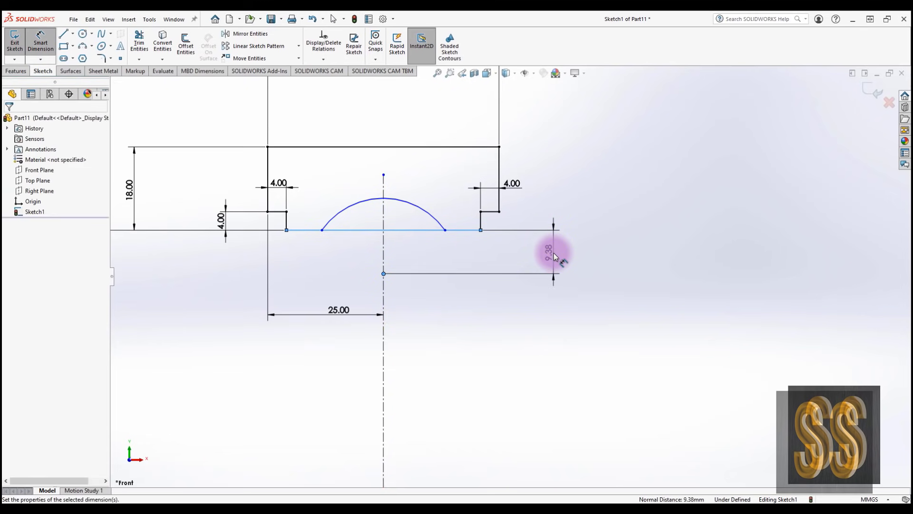
click(555, 254)
text(12)
key(Return)
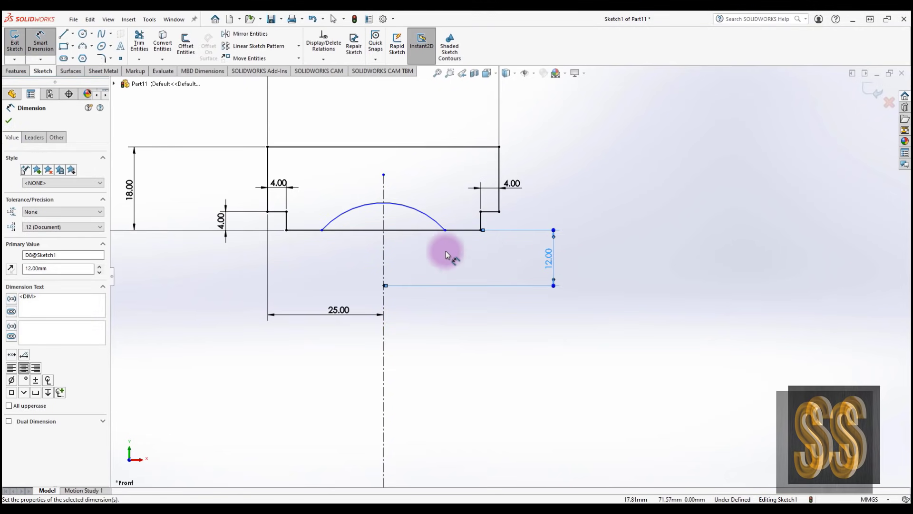
click(415, 212)
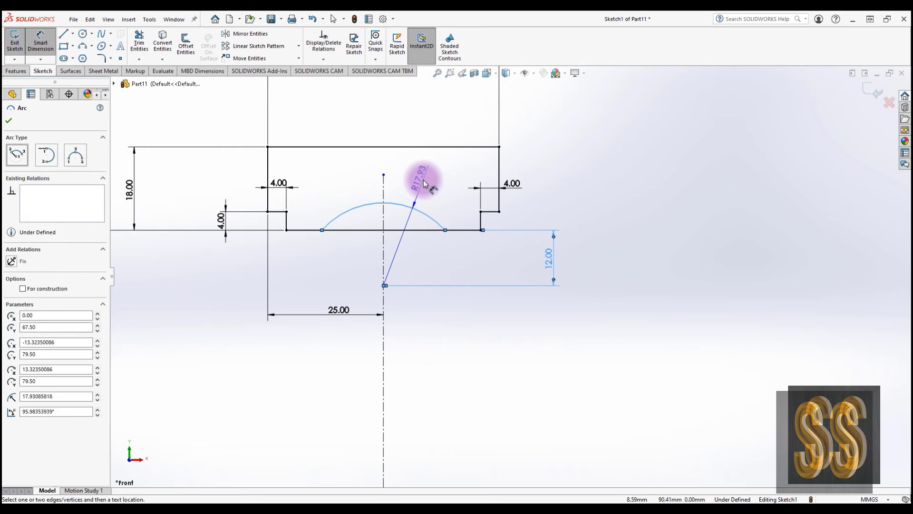
click(424, 182)
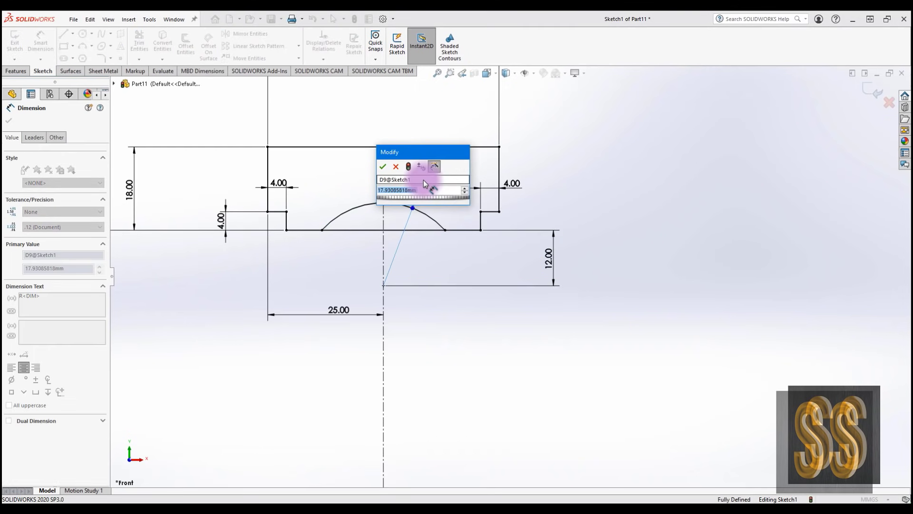
text(18)
key(Return)
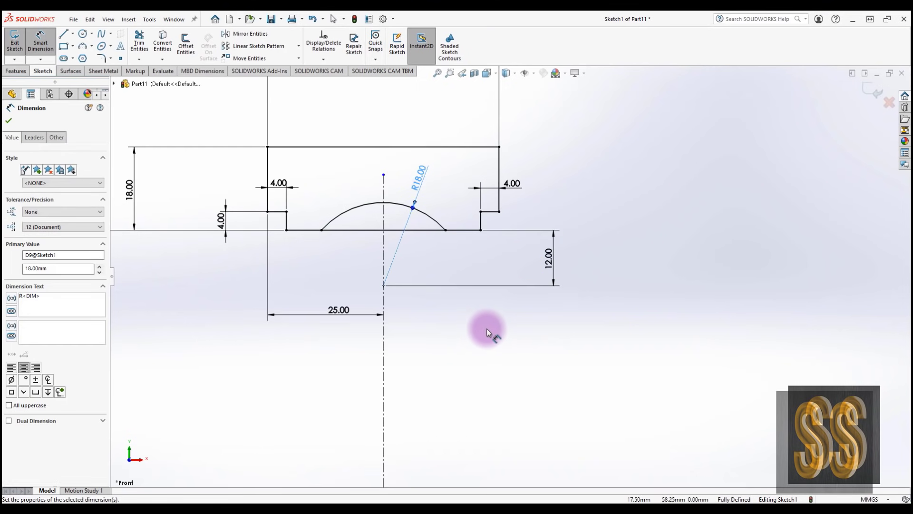
click(484, 346)
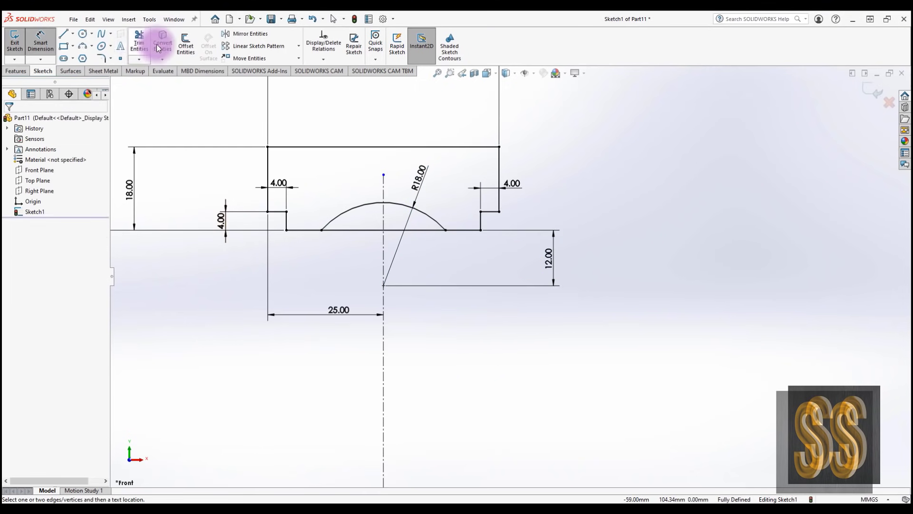
Trim the bottom edge under the arc and exit the sketch
click(139, 43)
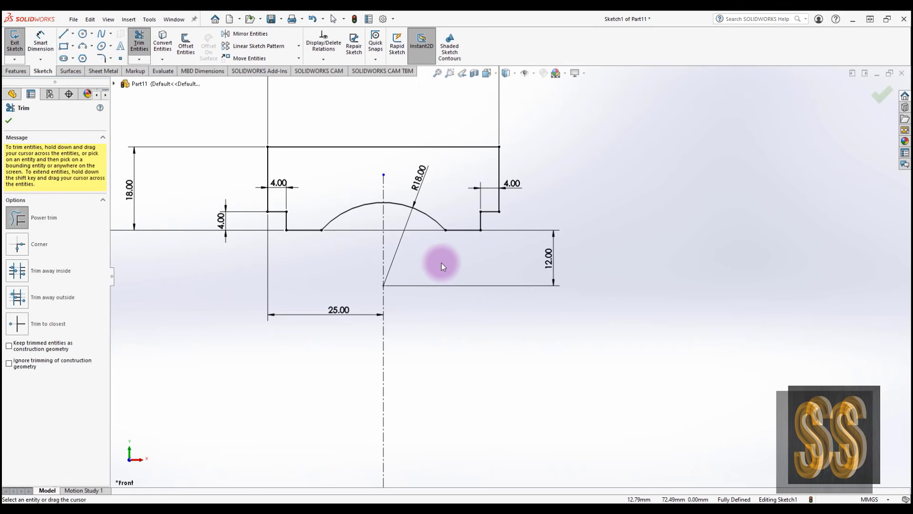
scroll(442, 262, up, 1)
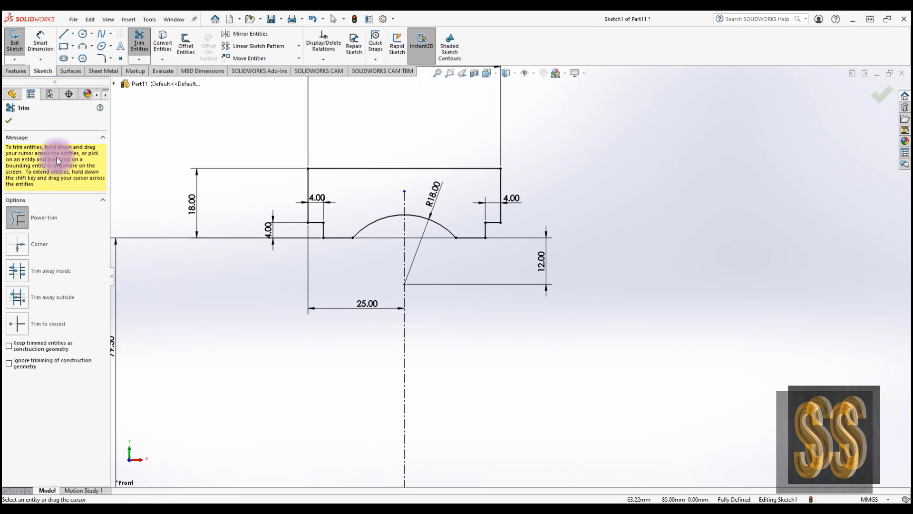
click(9, 121)
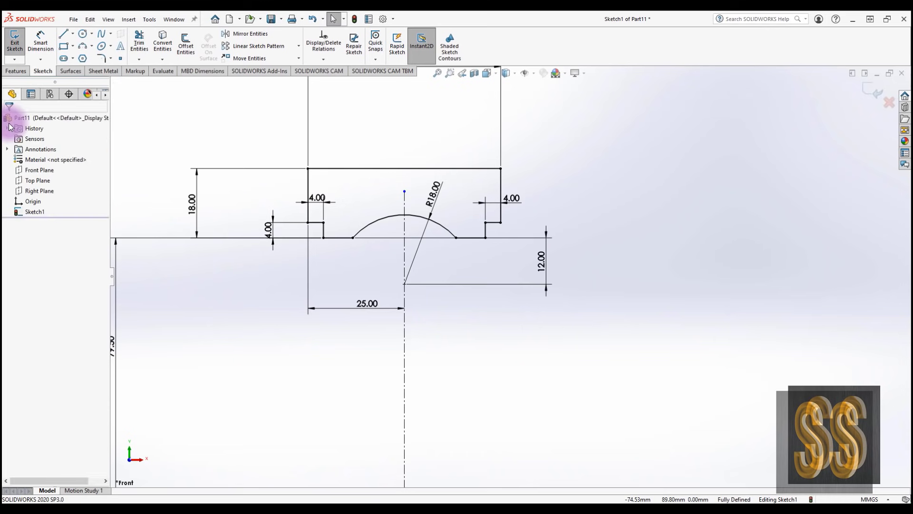
click(14, 47)
scroll(438, 265, up, 2)
scroll(436, 267, up, 1)
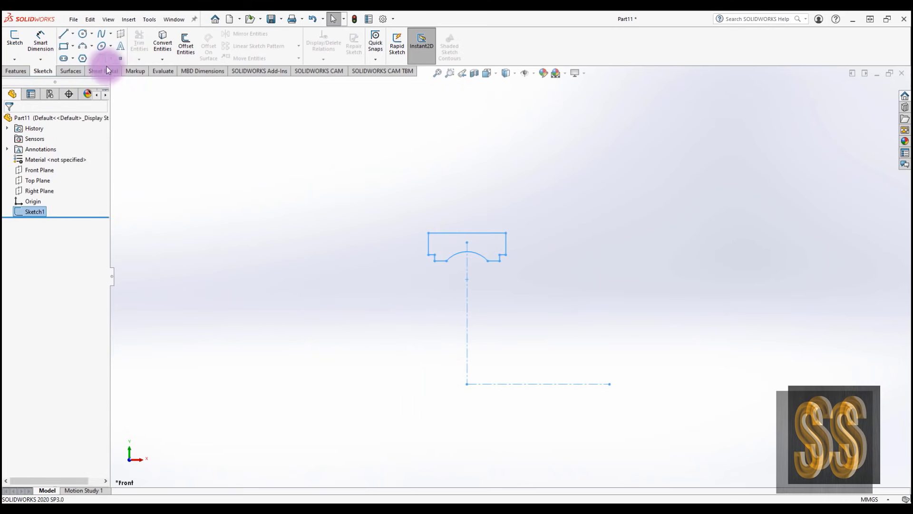
Revolve Sketch1 a full 360° around the horizontal centerline
click(24, 70)
click(49, 48)
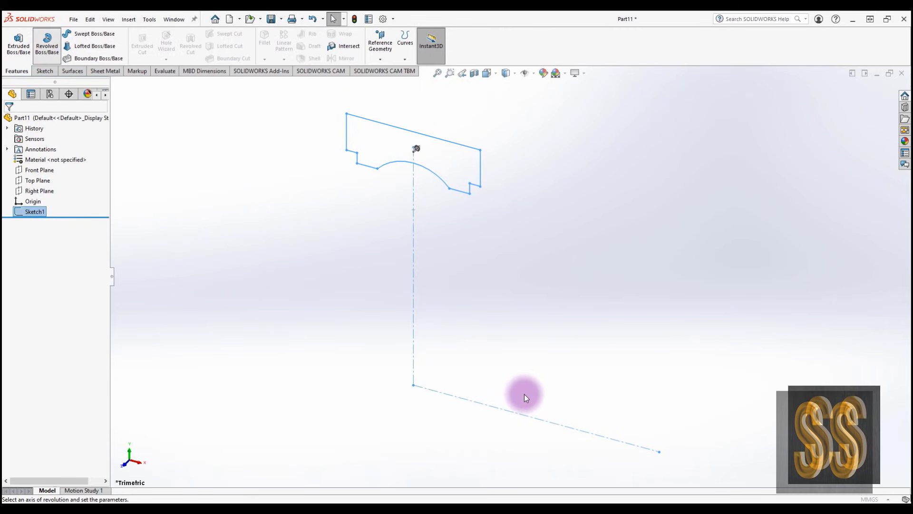
click(512, 412)
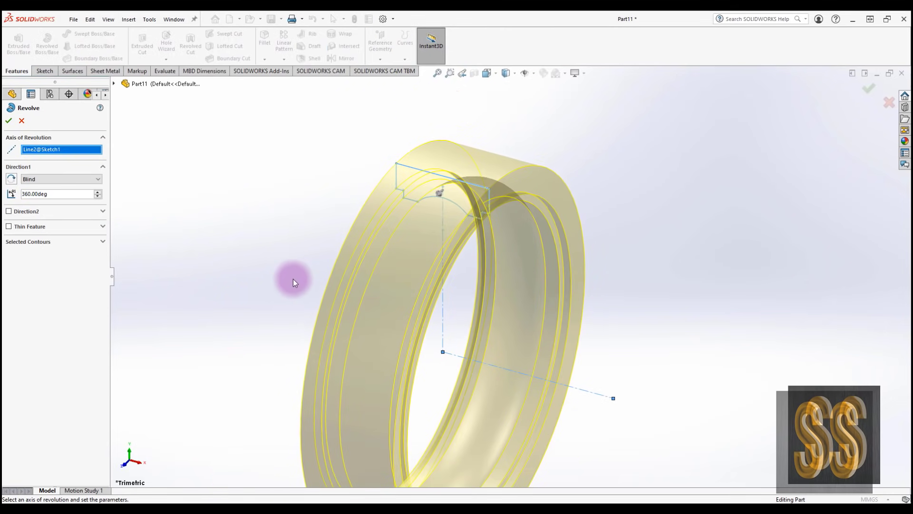
click(7, 122)
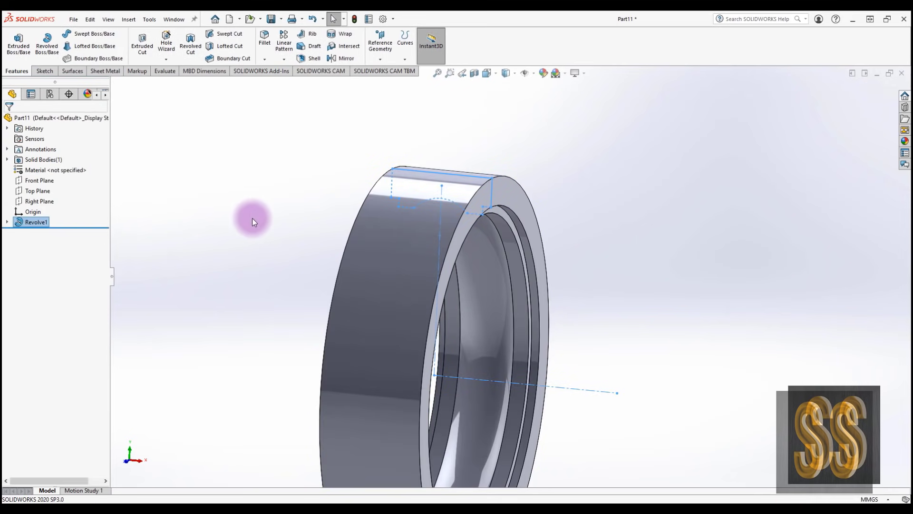
Orbit and zoom to inspect the revolved ring from a front-facing angle
scroll(250, 214, up, 3)
mouse_move(251, 214)
middle_down()
mouse_move(316, 183)
mouse_move(482, 316)
mouse_move(481, 224)
mouse_move(469, 191)
middle_up()
scroll(483, 233, down, 3)
scroll(469, 210, down, 4)
scroll(469, 204, up, 3)
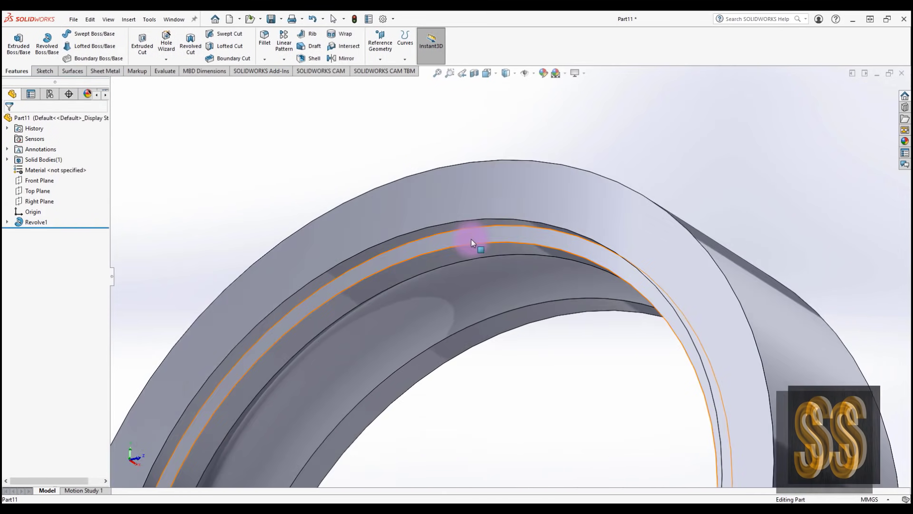
scroll(476, 252, up, 5)
mouse_move(479, 265)
middle_down()
mouse_move(428, 295)
mouse_move(637, 336)
middle_up()
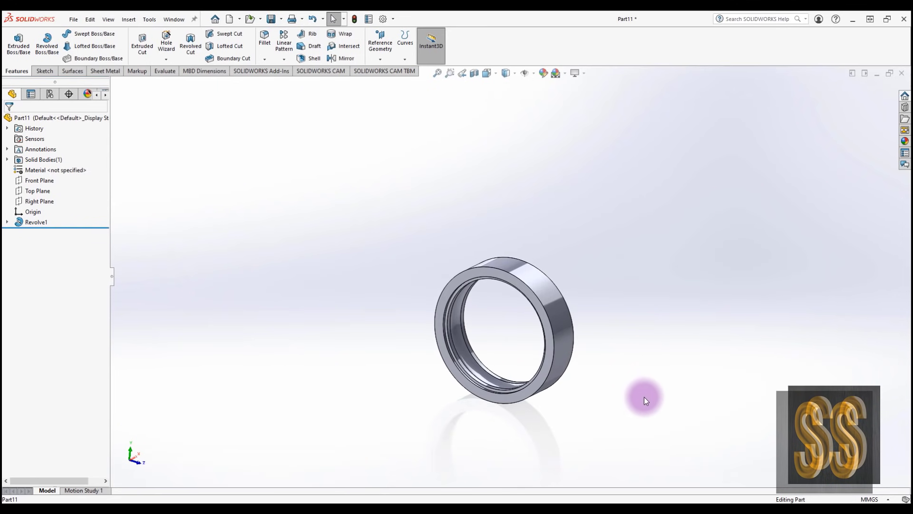
scroll(621, 363, down, 2)
scroll(602, 333, down, 2)
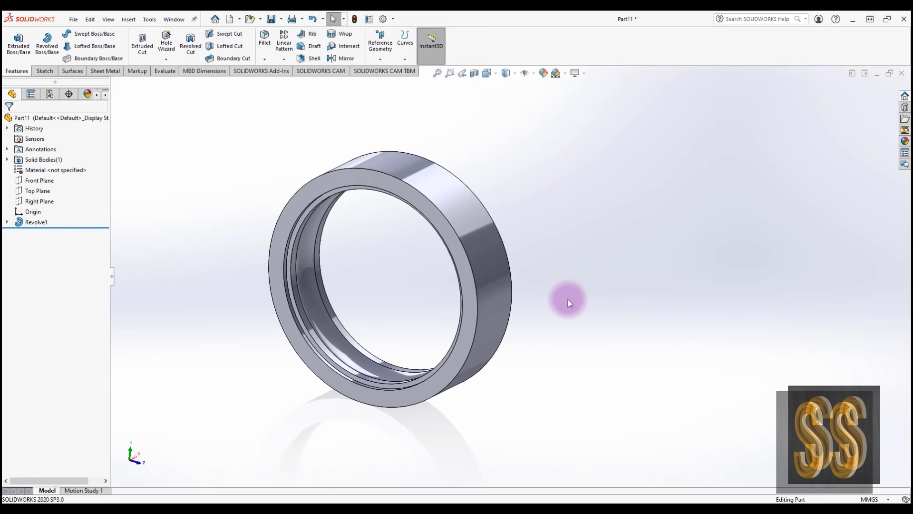
scroll(549, 266, down, 1)
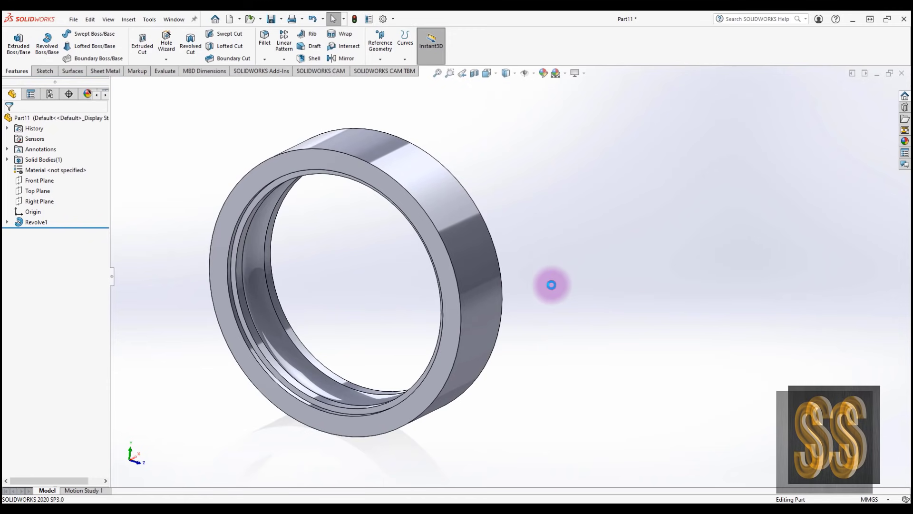
Save the part as OUTER RING in the Ball Bearing folder
key(ctrl+s)
text(OUTER RING)
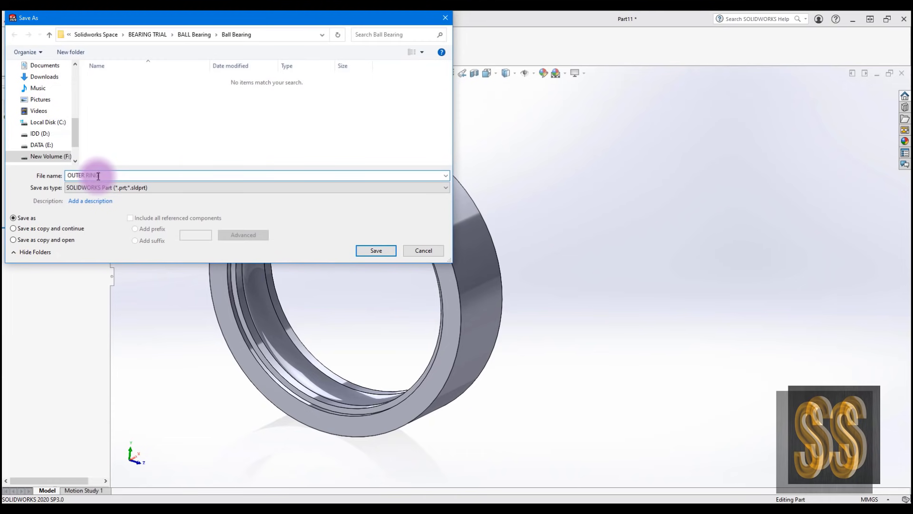
click(374, 258)
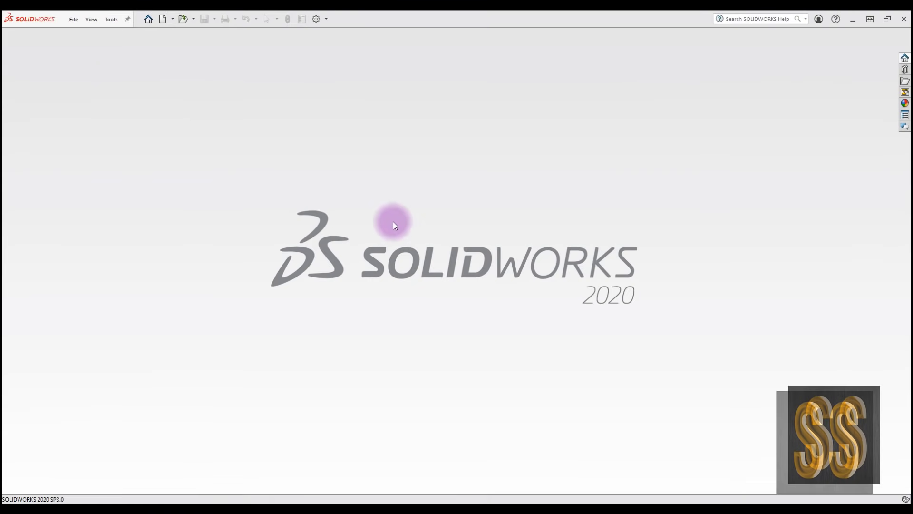
Create a new blank part and start a sketch on the Front Plane
click(163, 23)
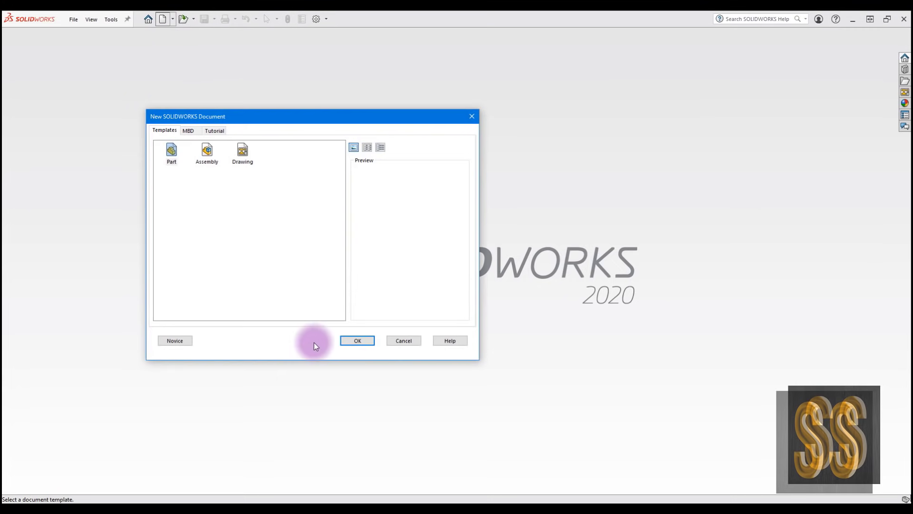
click(358, 340)
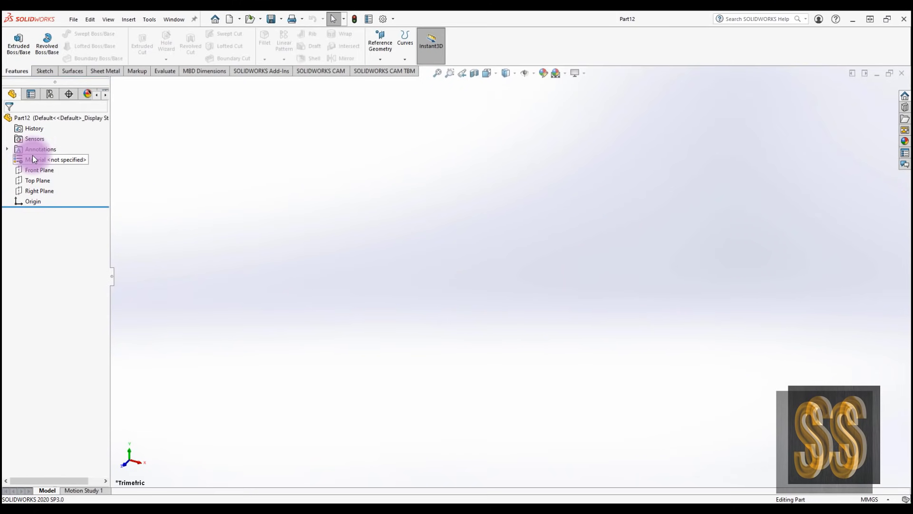
right_click(38, 170)
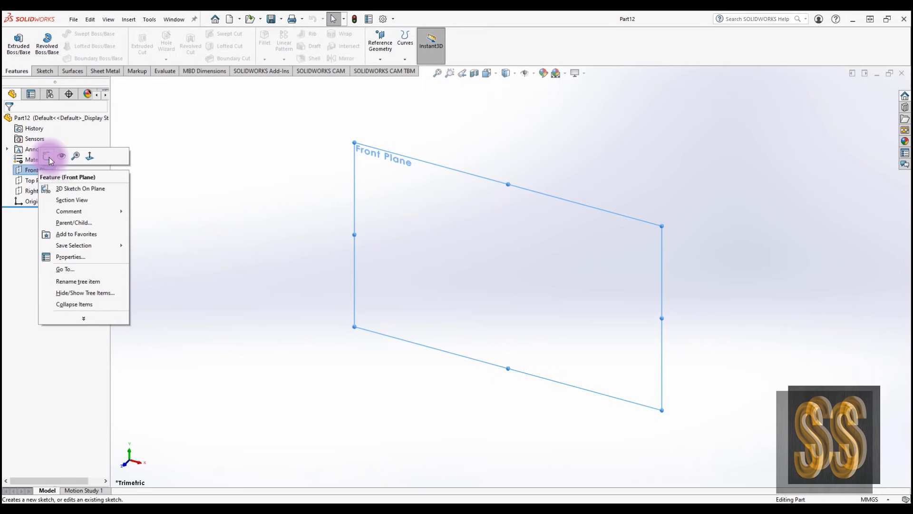
click(48, 156)
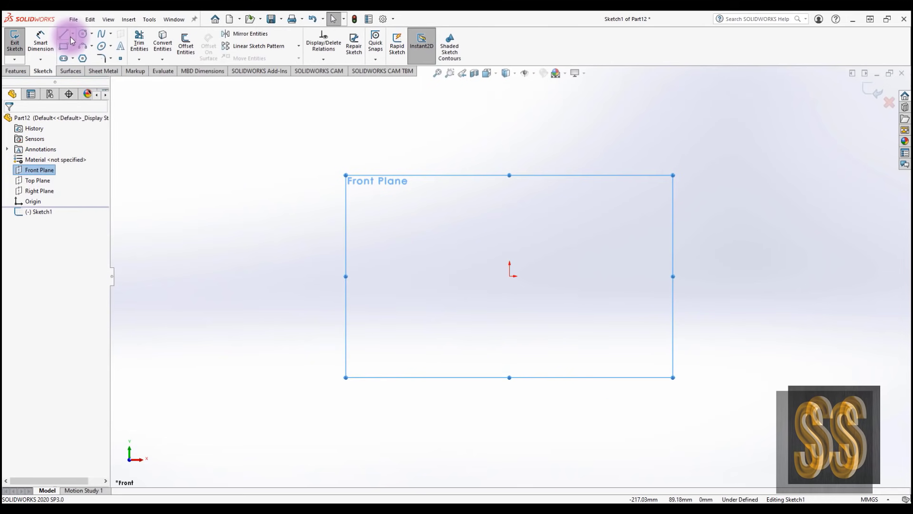
Draw a vertical and a horizontal centerline through the origin, then a rectangle above the axis
click(71, 34)
click(81, 56)
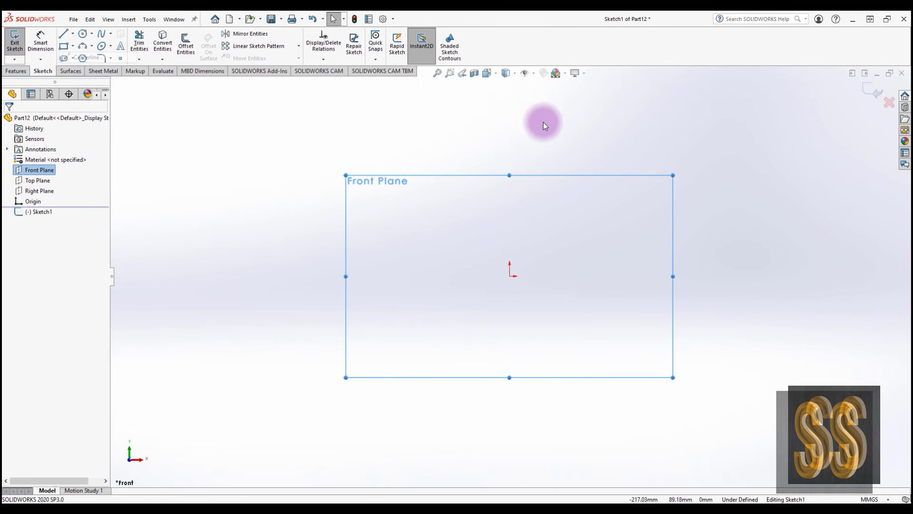
click(510, 109)
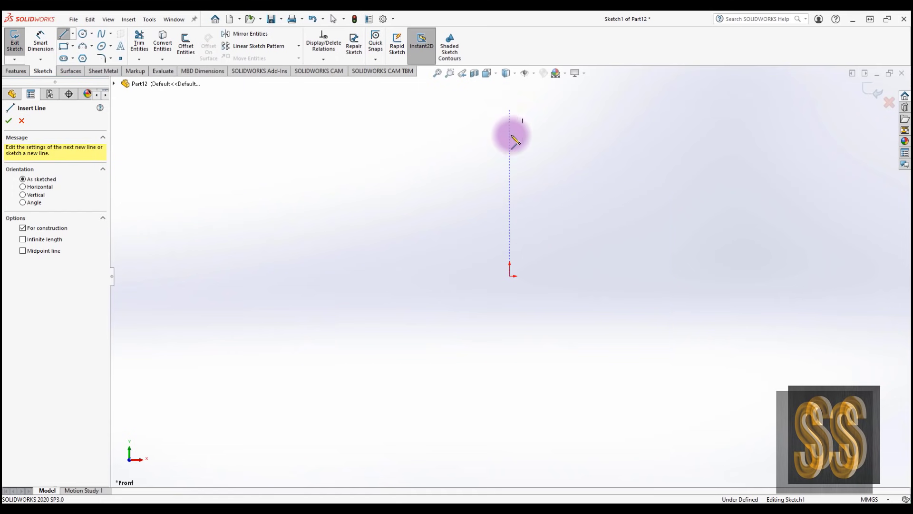
click(509, 276)
double_click(312, 276)
key(Escape)
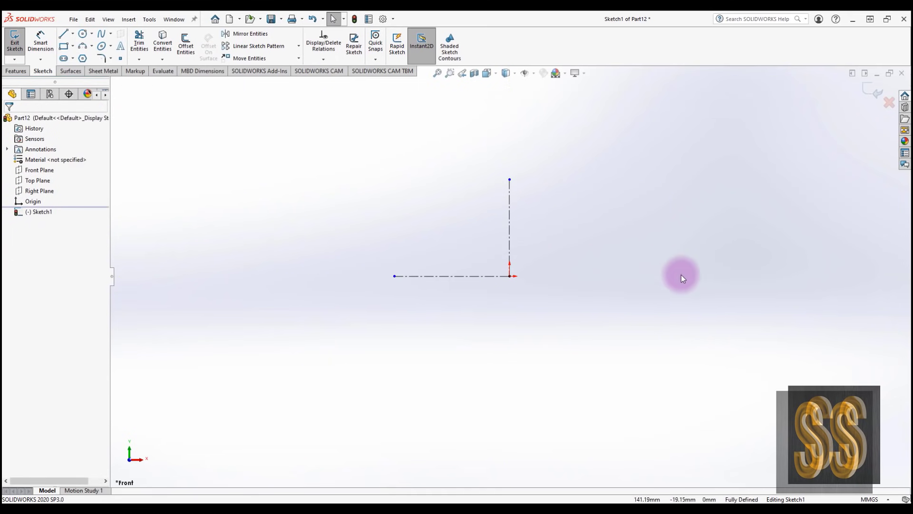
scroll(617, 223, down, 3)
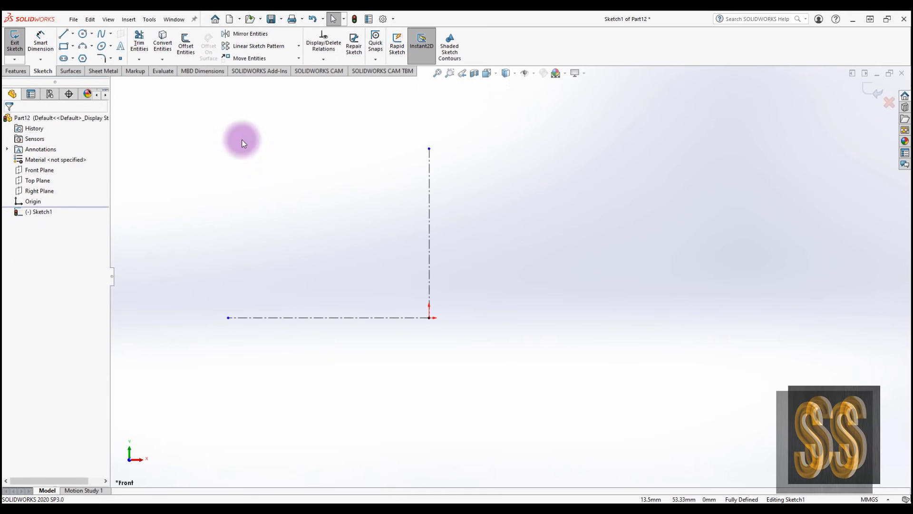
click(63, 47)
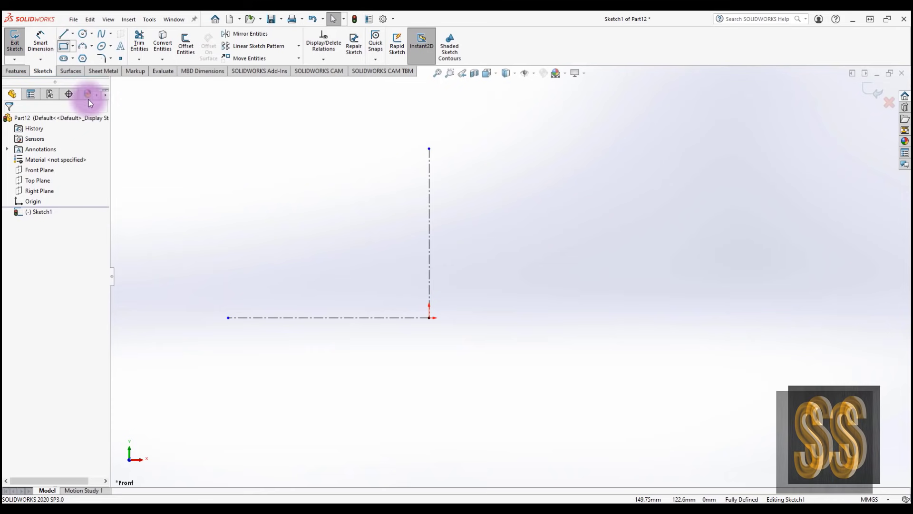
click(369, 172)
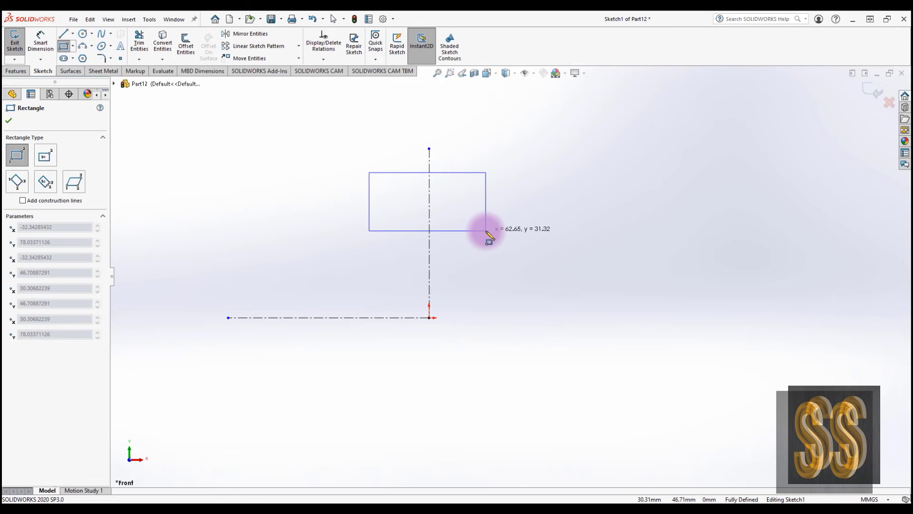
click(486, 231)
Dimension the rectangle to 50 mm wide and 18 mm high
click(41, 42)
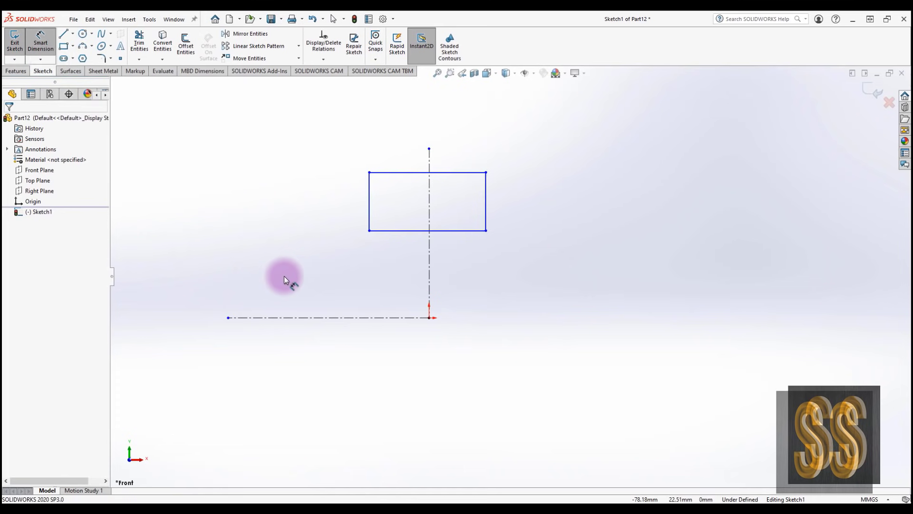
scroll(402, 242, down, 1)
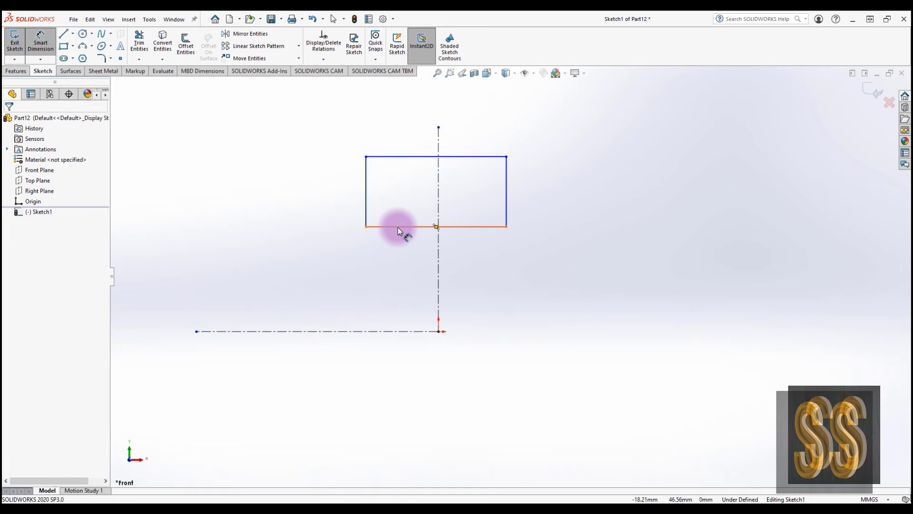
click(398, 227)
click(405, 281)
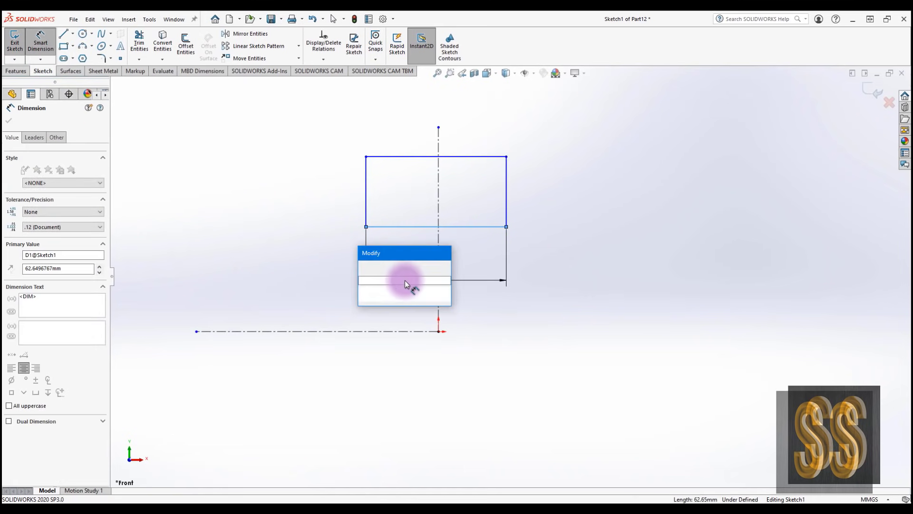
text(50)
key(Return)
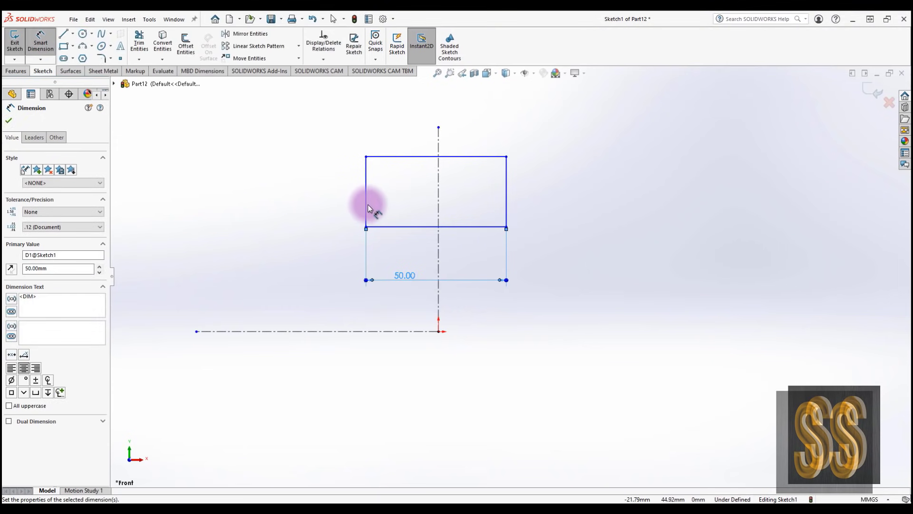
click(311, 212)
click(278, 201)
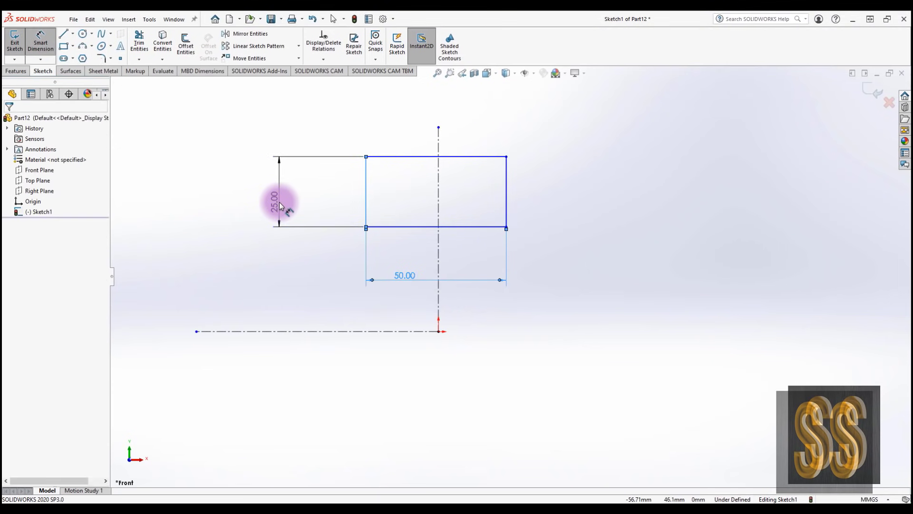
click(278, 202)
text(18)
key(Return)
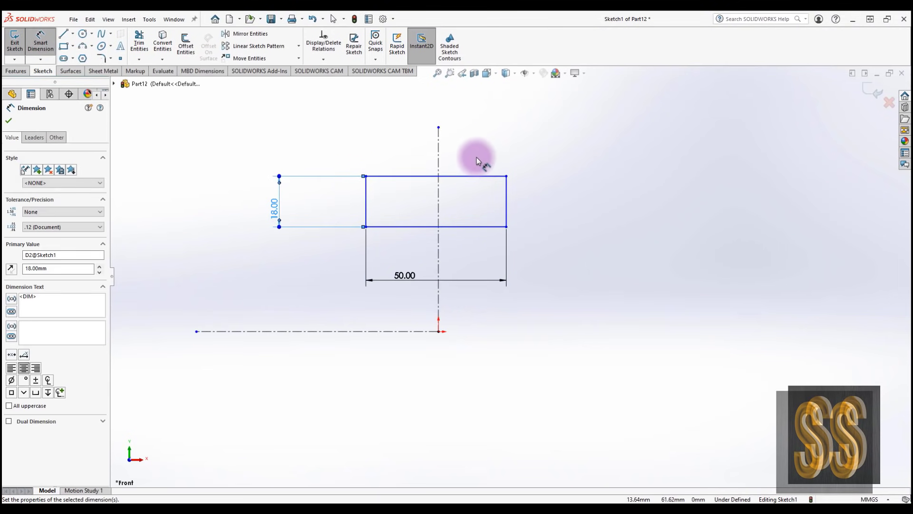
scroll(466, 181, down, 2)
key(Escape)
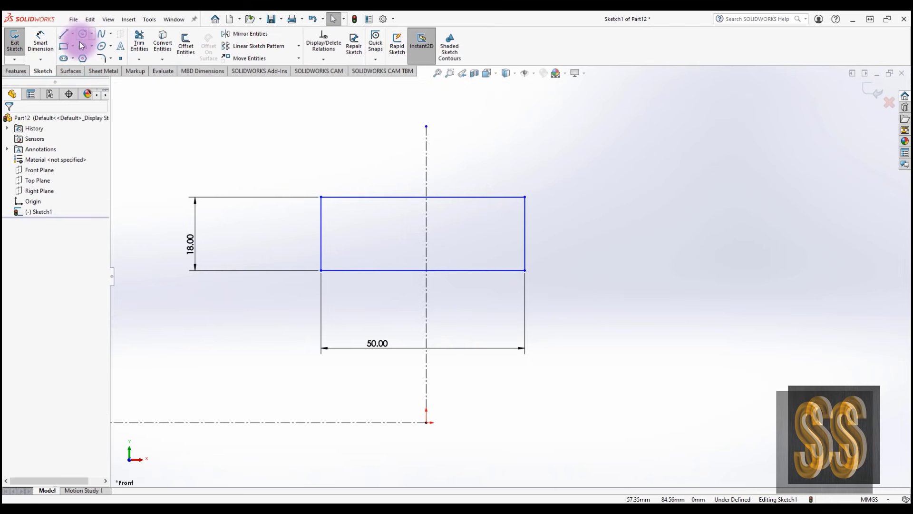
Add a 3-point arc dipping from the top edge, its centre coincident with the vertical centerline
click(82, 46)
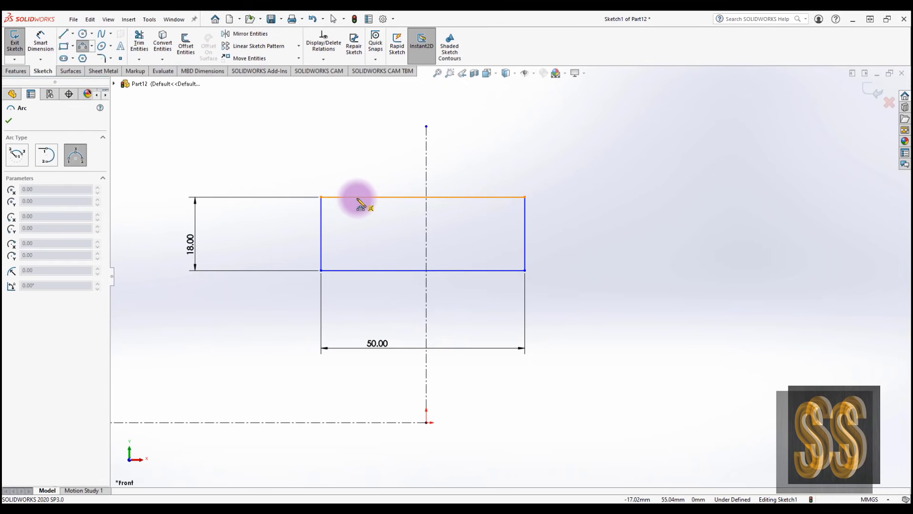
click(358, 197)
click(487, 196)
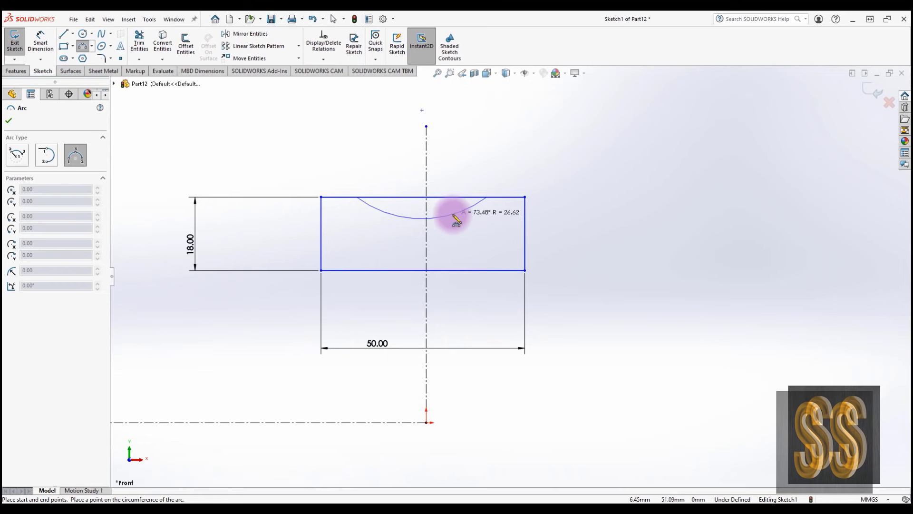
click(454, 217)
key(Escape)
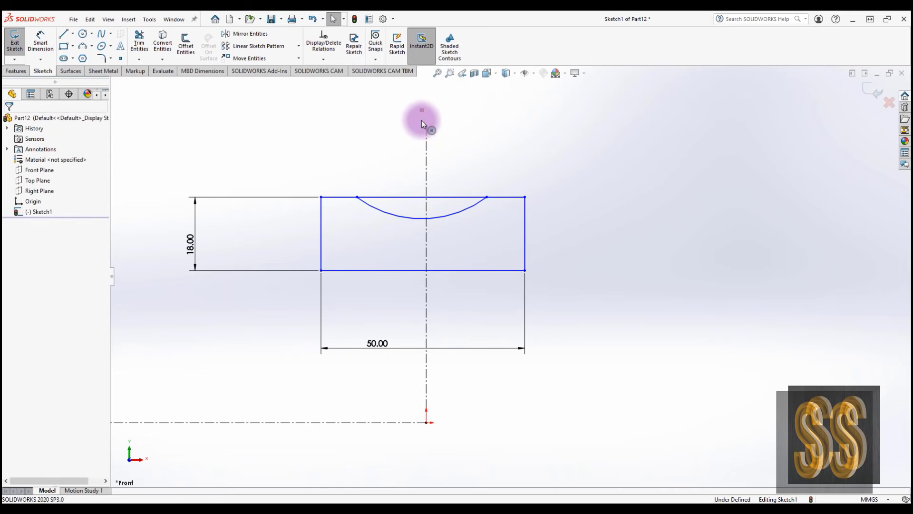
click(422, 119)
ctrl+click(427, 150)
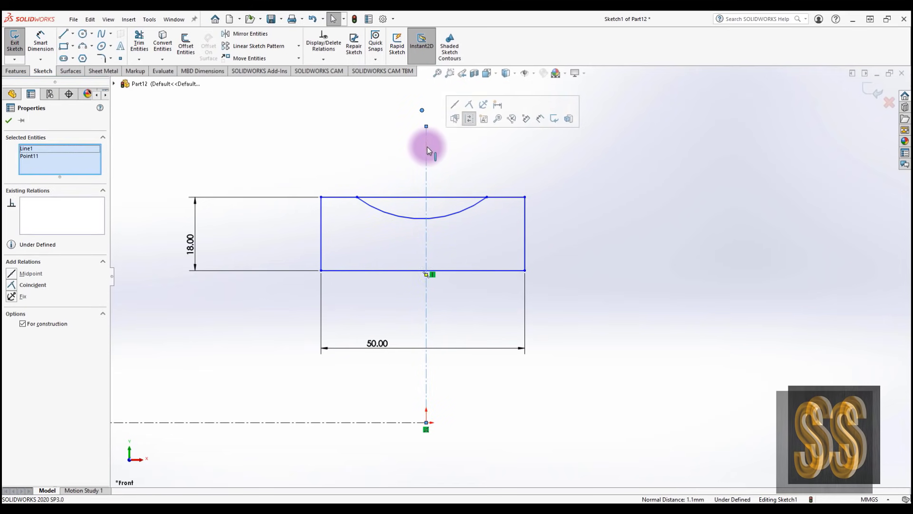
click(469, 114)
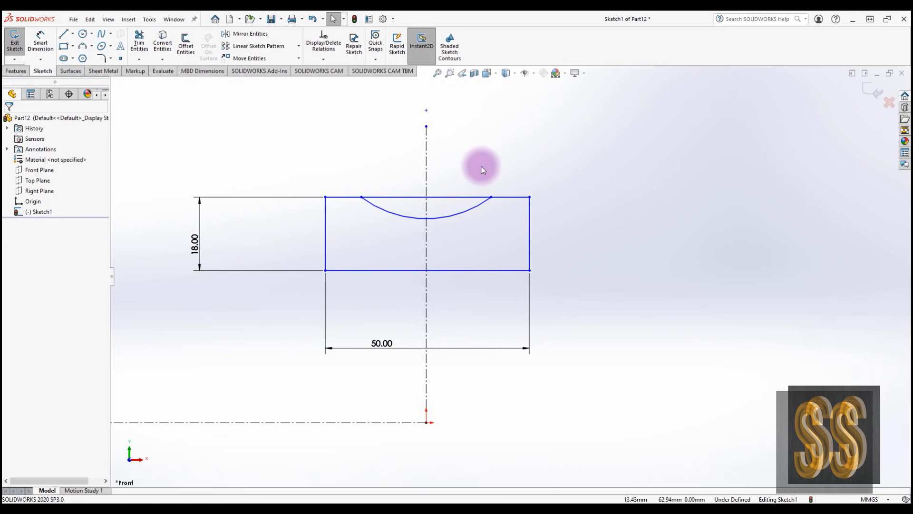
scroll(504, 214, up, 2)
scroll(526, 243, down, 1)
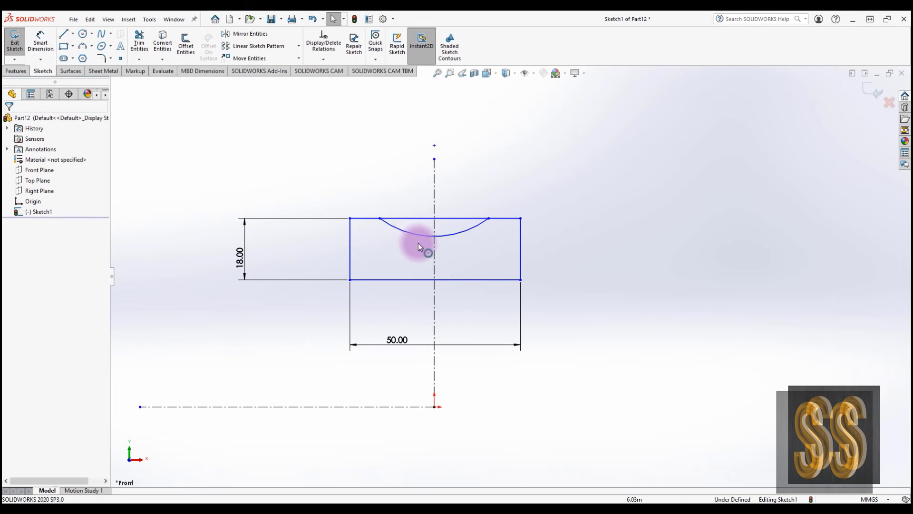
scroll(419, 245, down, 1)
Dimension the arc centre 12 mm above the top edge and the groove radius to R18
click(139, 43)
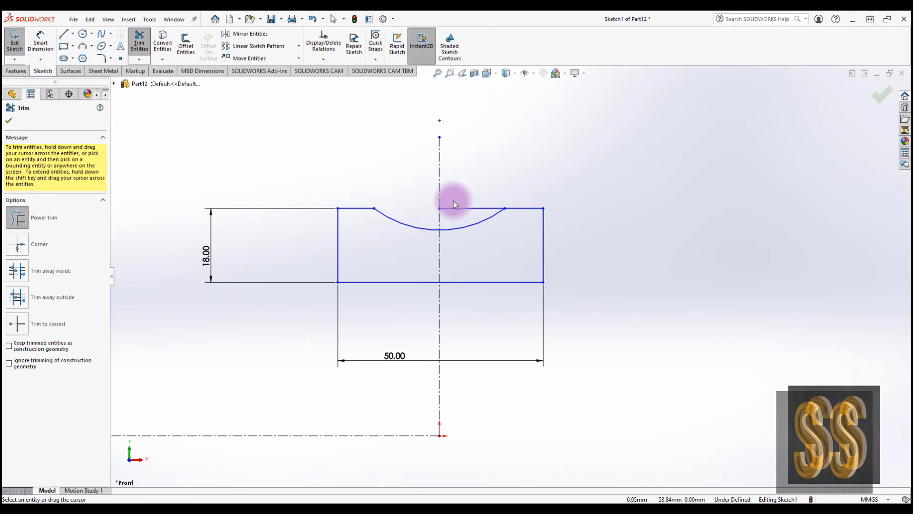
click(41, 41)
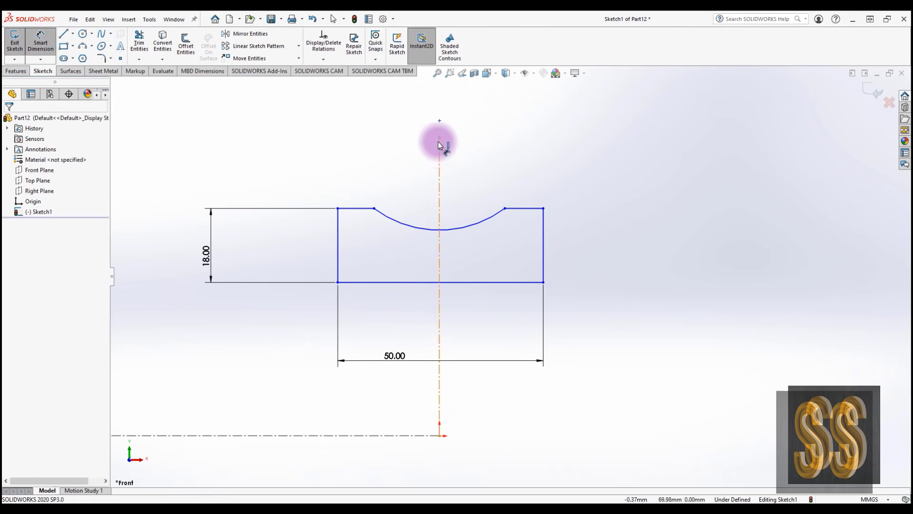
click(440, 121)
click(525, 208)
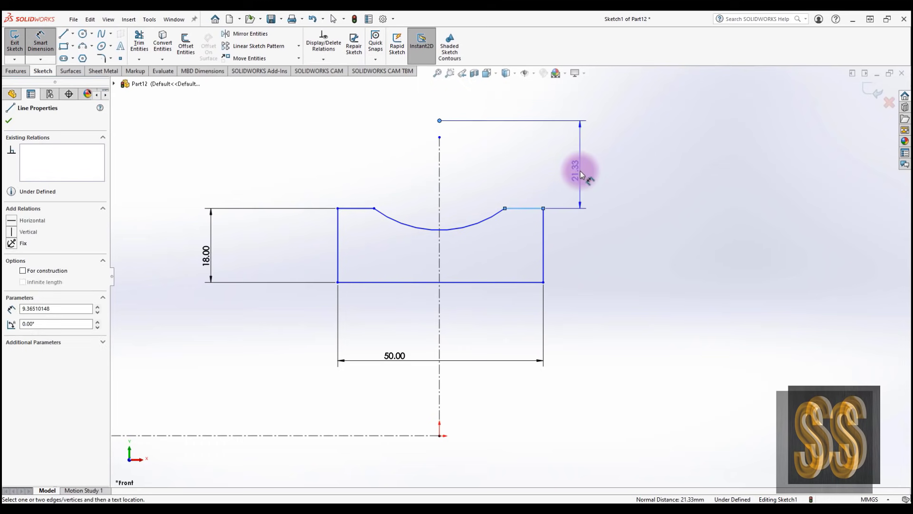
click(580, 172)
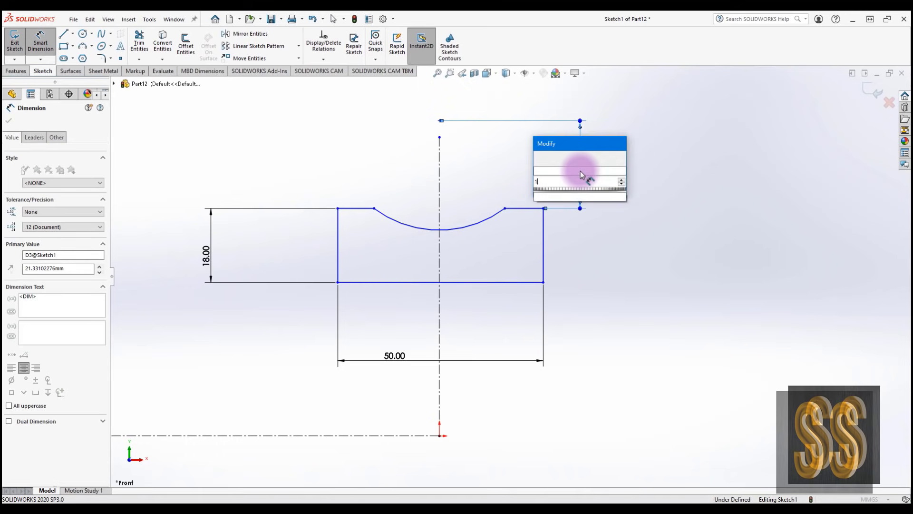
text(12)
key(Return)
click(489, 188)
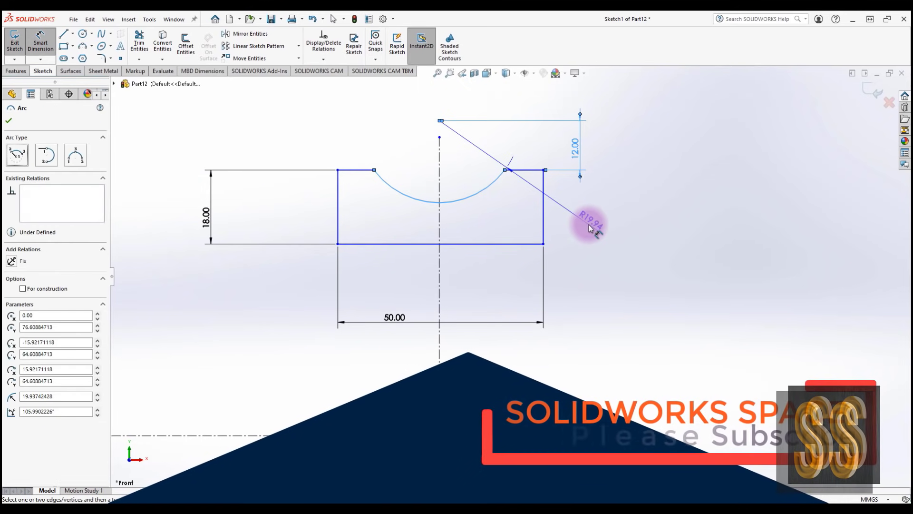
click(591, 227)
text(18)
key(Return)
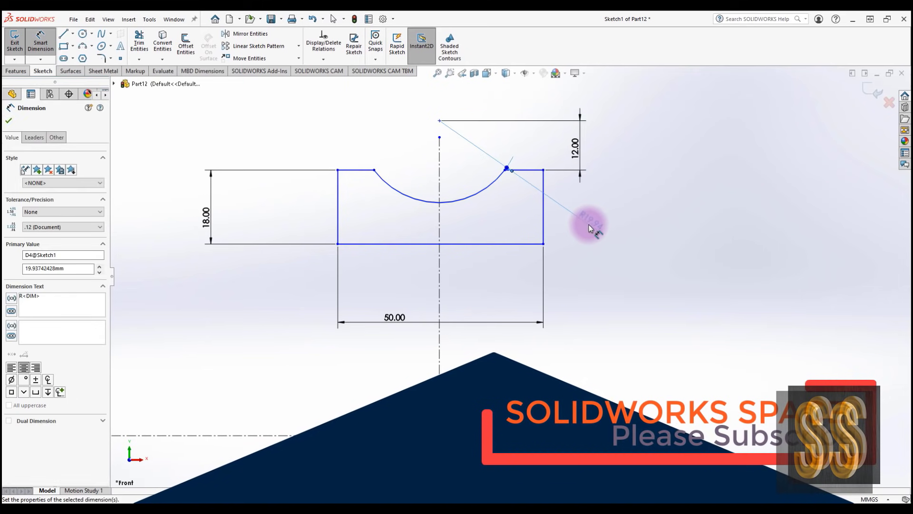
Add the 37.5 mm axis-to-bottom offset and the 25 mm half-width from the centerline
click(614, 241)
key(f)
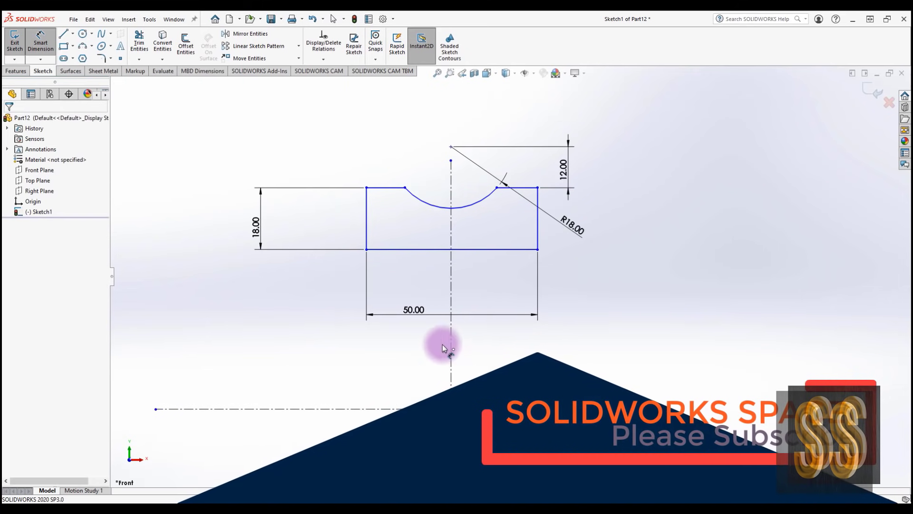
click(451, 249)
click(404, 249)
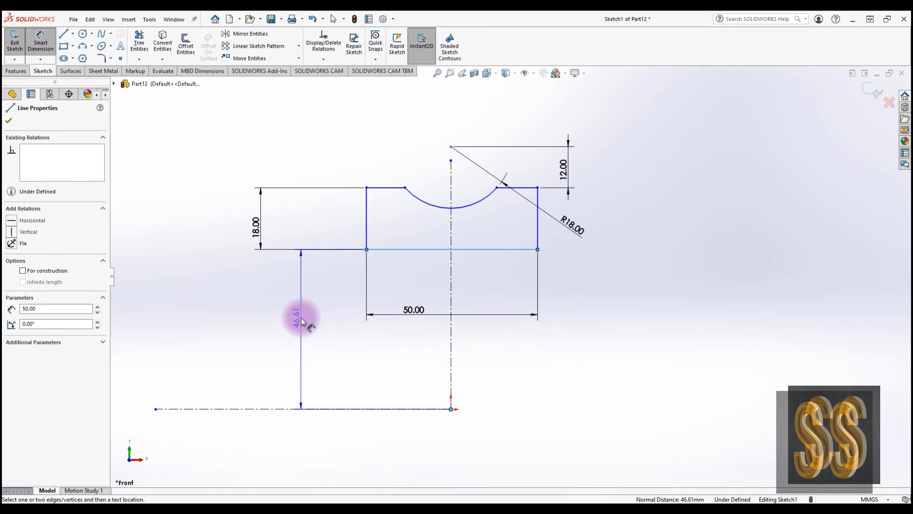
click(301, 320)
text(37)
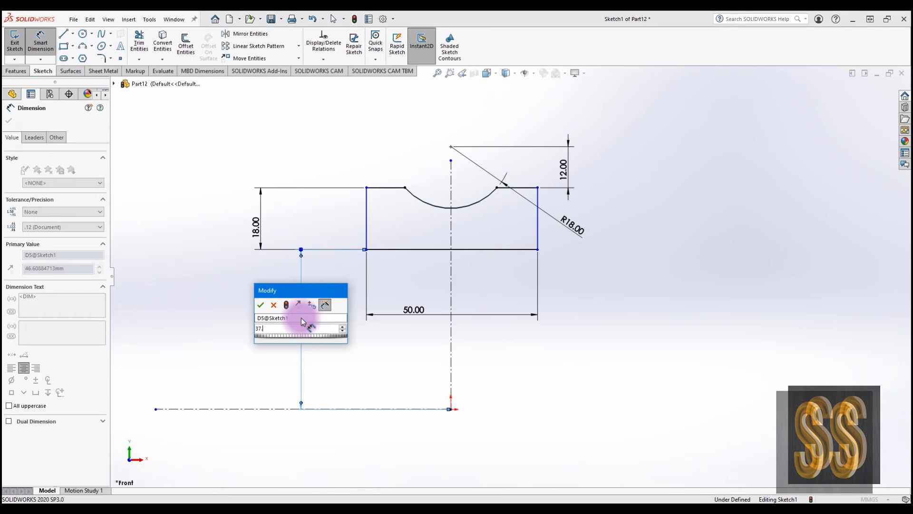
key(Return)
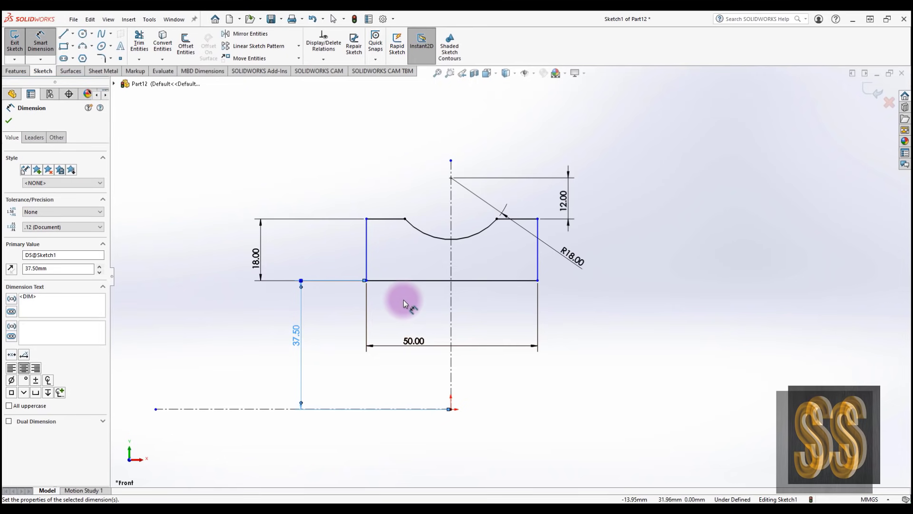
click(366, 273)
click(449, 306)
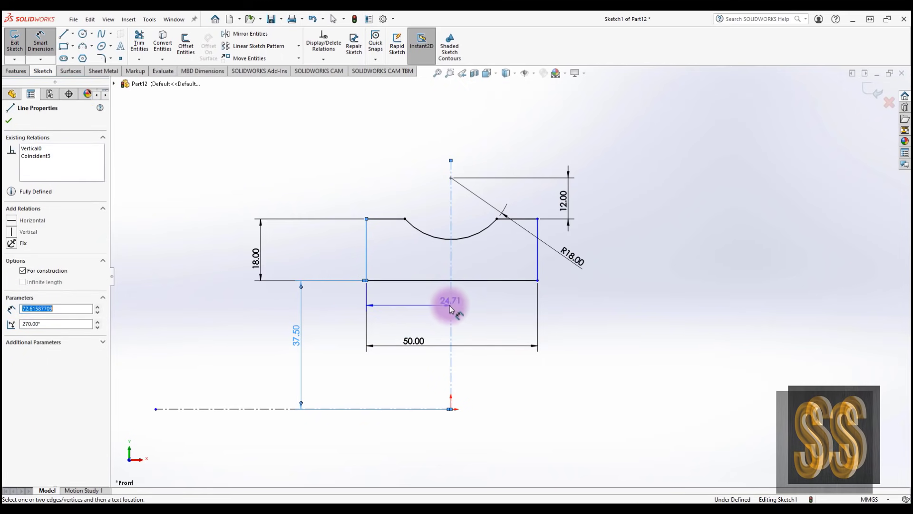
click(410, 308)
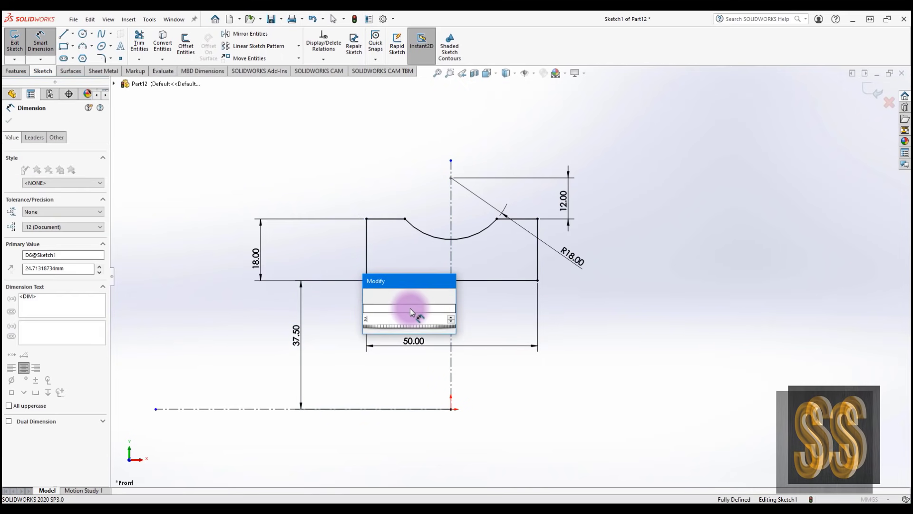
text(25)
key(Return)
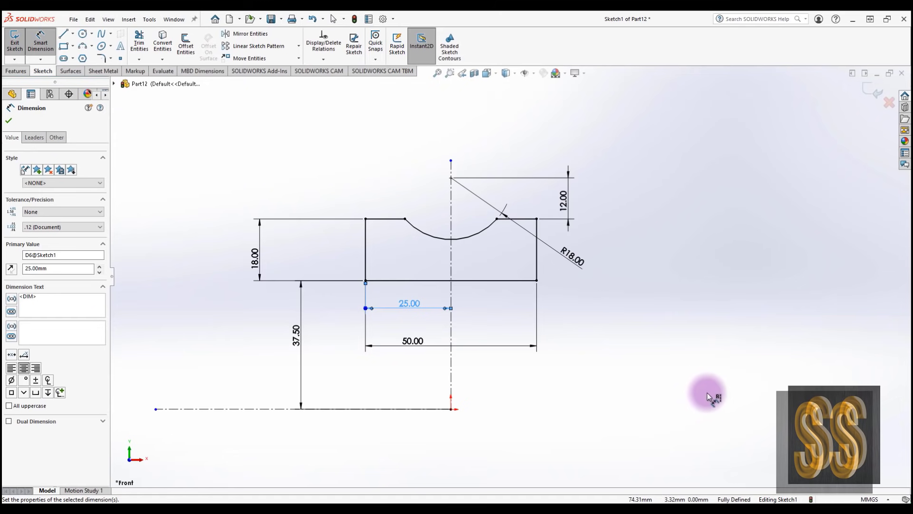
click(683, 377)
key(z)
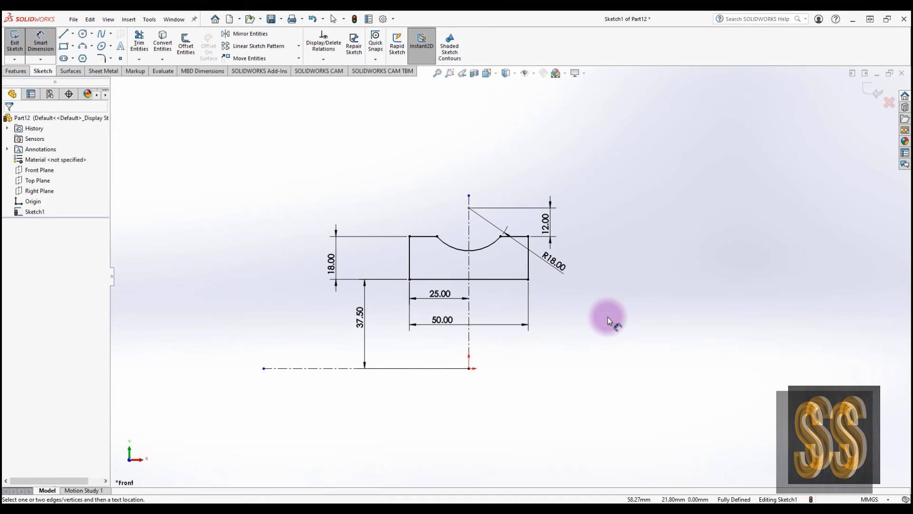
Revolve the sketch 360° around the horizontal centerline into a grooved ring
click(14, 44)
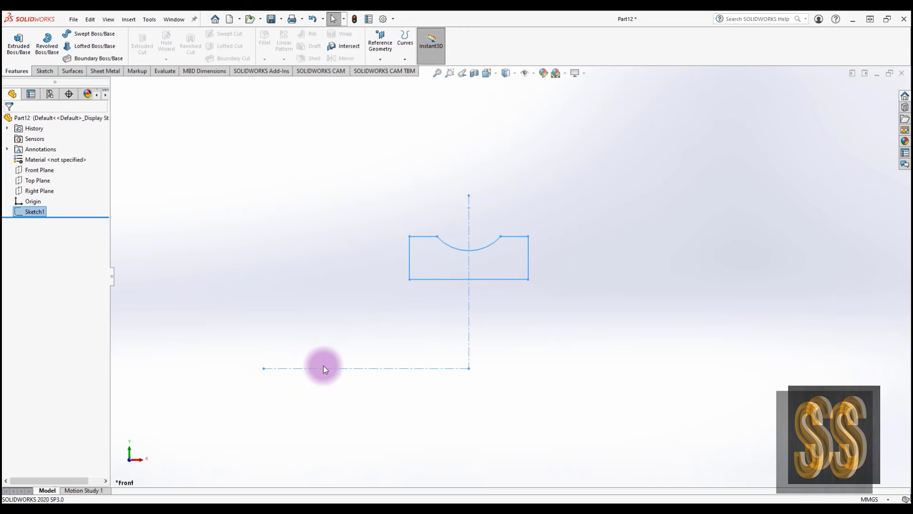
click(46, 55)
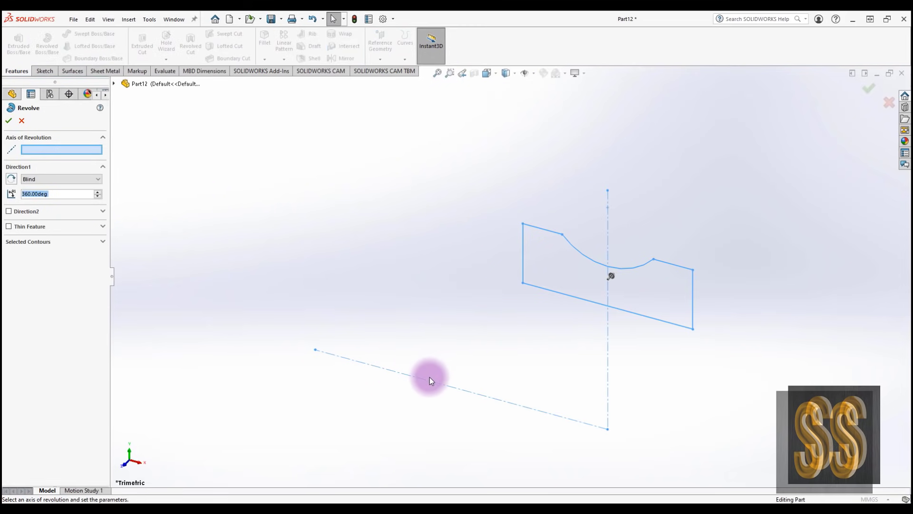
click(432, 379)
mouse_move(401, 328)
middle_down()
mouse_move(278, 238)
mouse_move(284, 200)
mouse_move(312, 197)
middle_up()
click(9, 121)
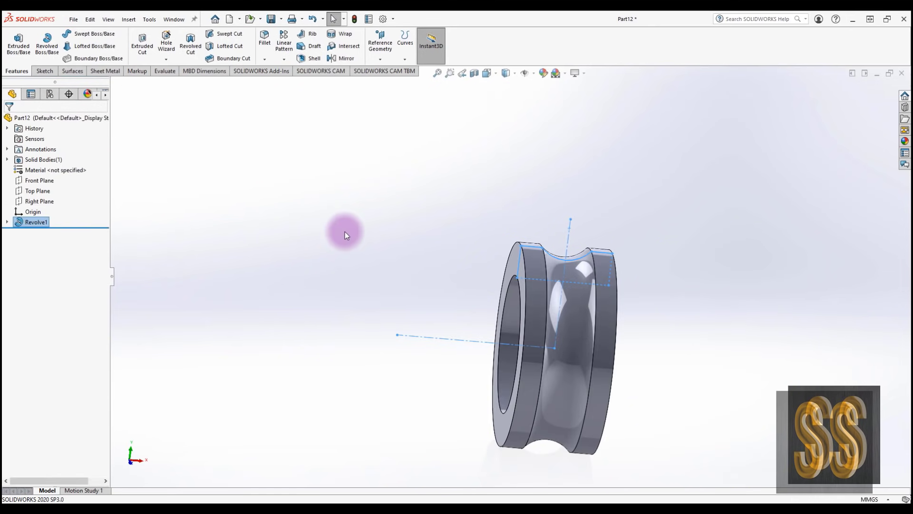
click(259, 172)
mouse_move(242, 143)
middle_down()
mouse_move(238, 169)
mouse_move(252, 149)
mouse_move(290, 199)
middle_up()
middle_drag(554, 336, 493, 280)
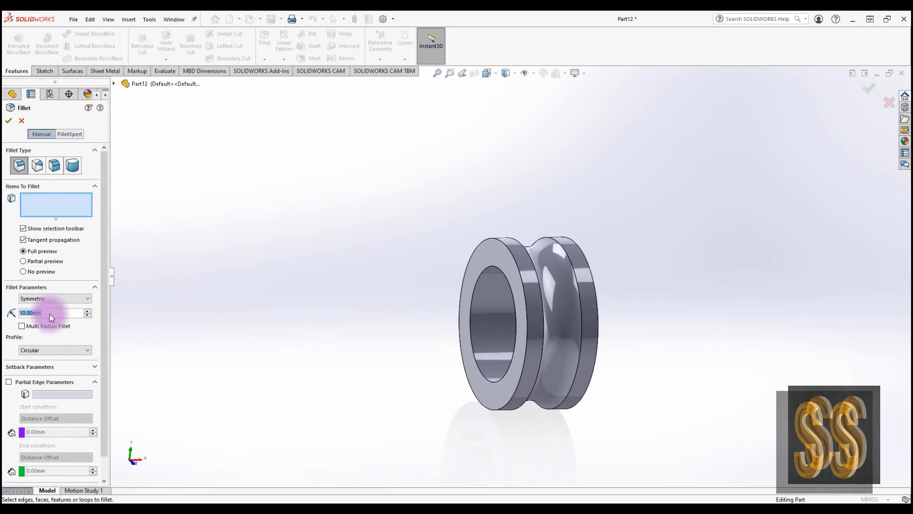
Fillet the ring's six face and groove edges with a 2 mm radius
text(2)
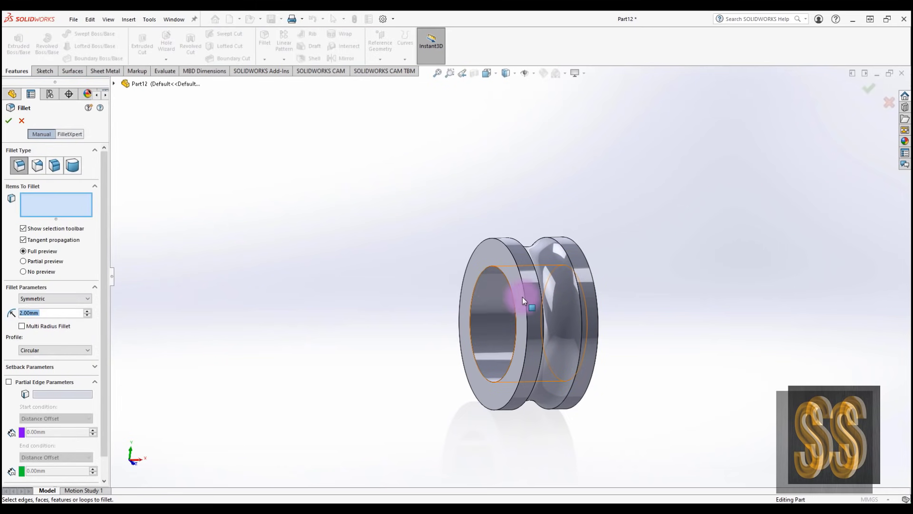
scroll(523, 300, down, 3)
click(483, 238)
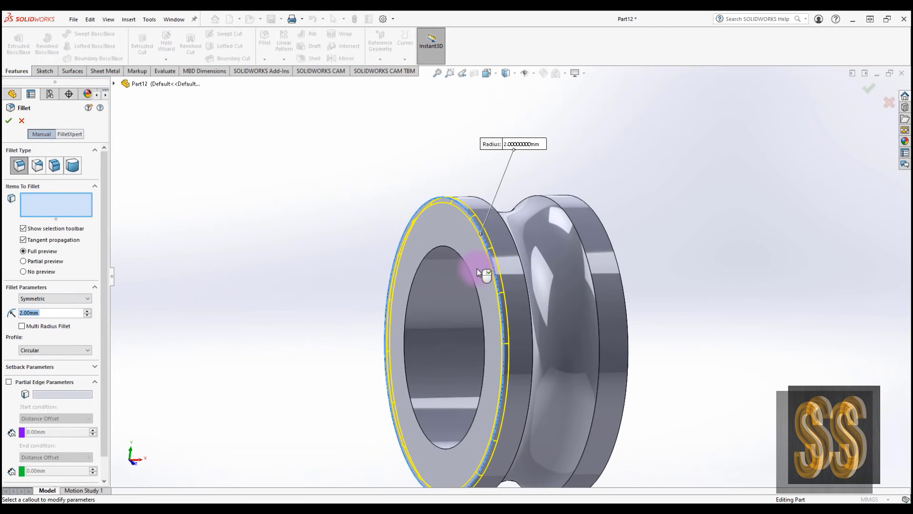
mouse_move(478, 272)
middle_down()
mouse_move(408, 301)
mouse_move(598, 264)
middle_up()
click(543, 269)
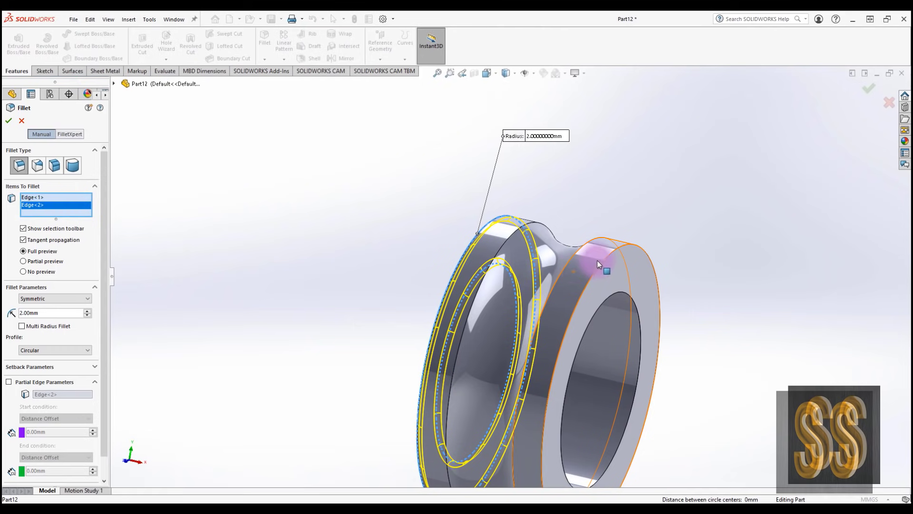
click(600, 267)
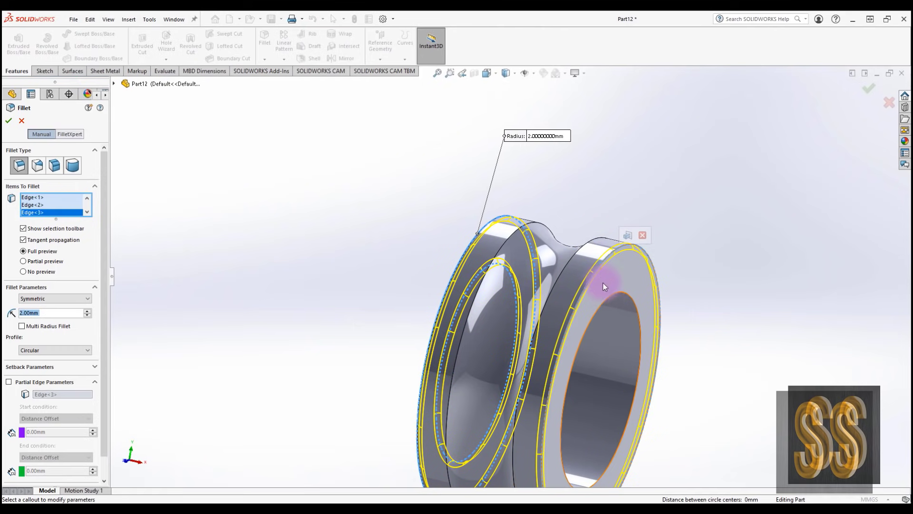
click(628, 296)
mouse_move(579, 287)
middle_down()
mouse_move(621, 318)
mouse_move(609, 305)
middle_up()
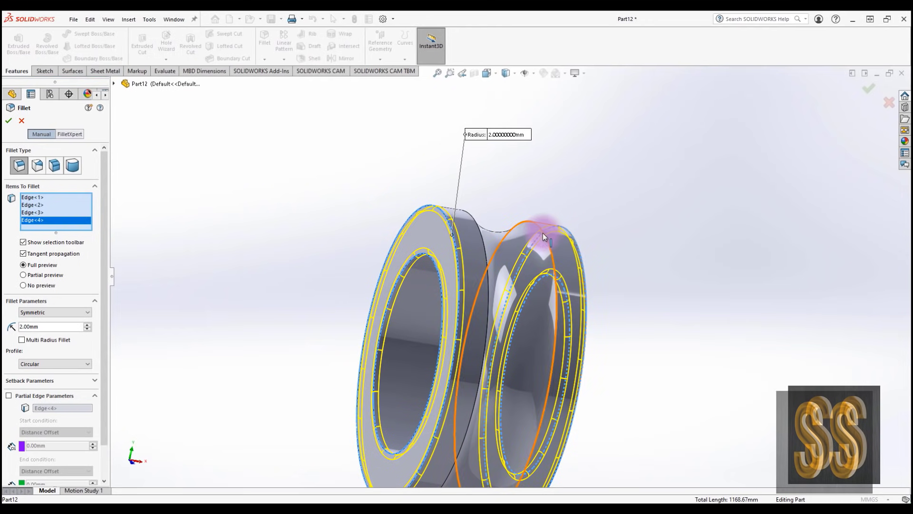
click(539, 228)
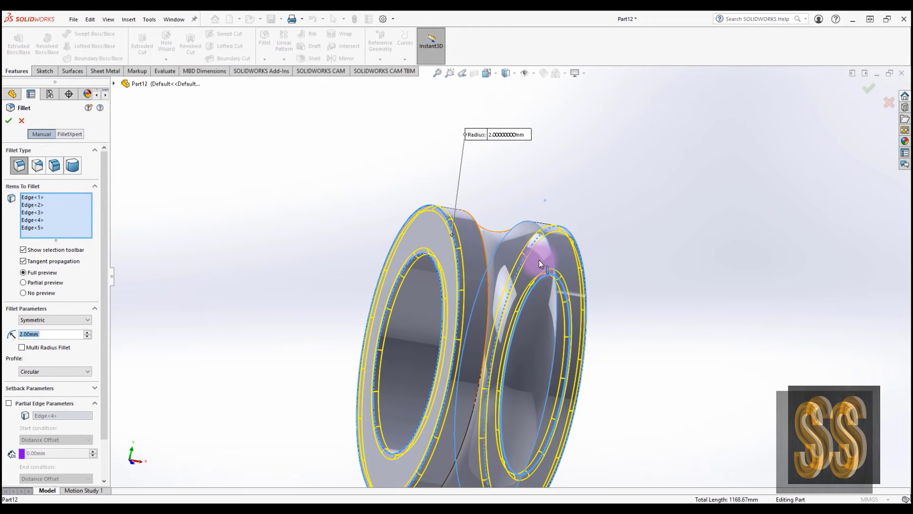
middle_drag(538, 260, 492, 208)
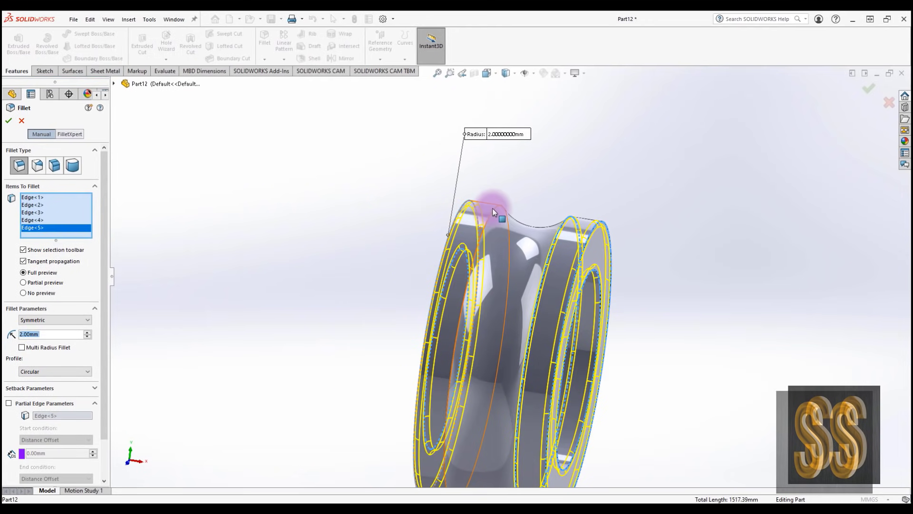
click(494, 213)
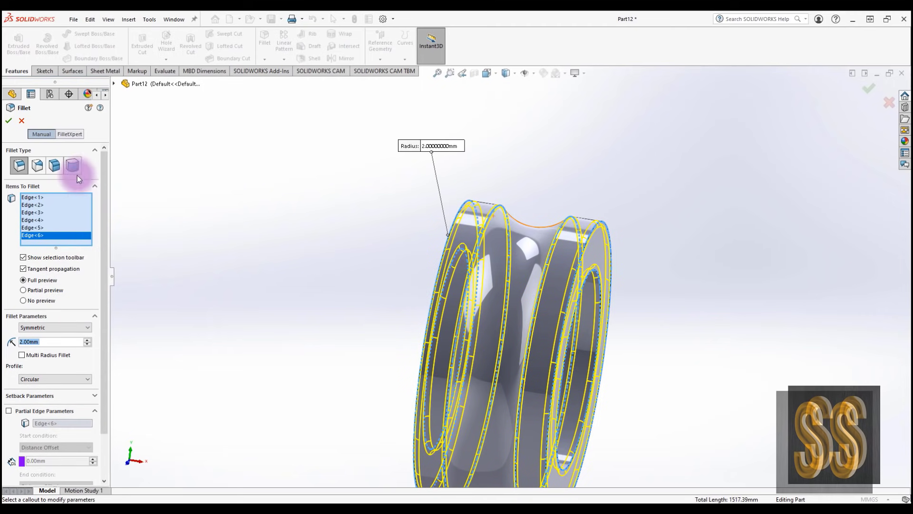
click(11, 120)
Inspect the finished ring, then save it as INNER RING in the Ball Bearing folder
scroll(276, 247, up, 4)
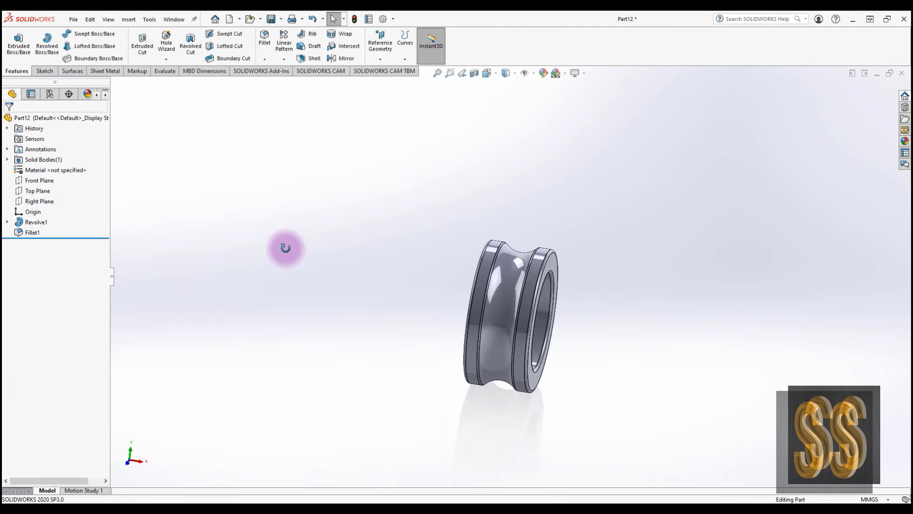
mouse_move(285, 245)
middle_down()
mouse_move(335, 256)
mouse_move(333, 275)
mouse_move(301, 176)
middle_up()
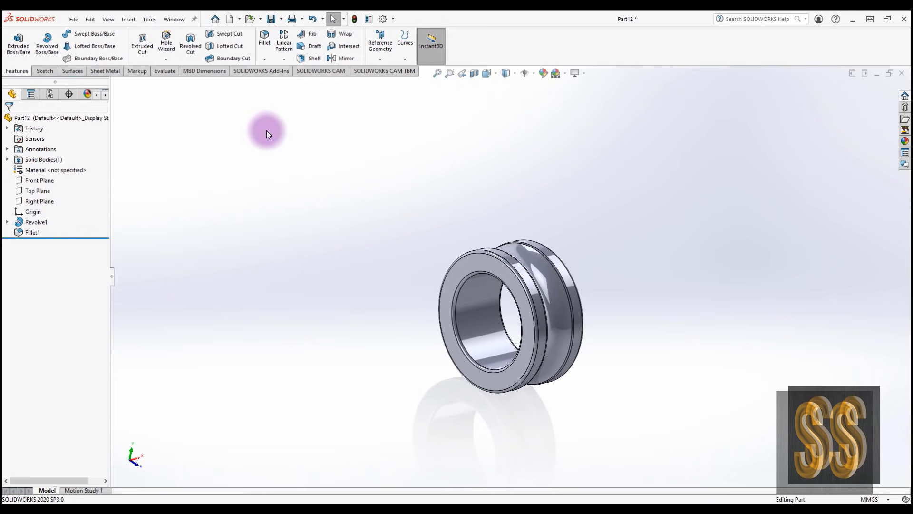
scroll(642, 360, down, 3)
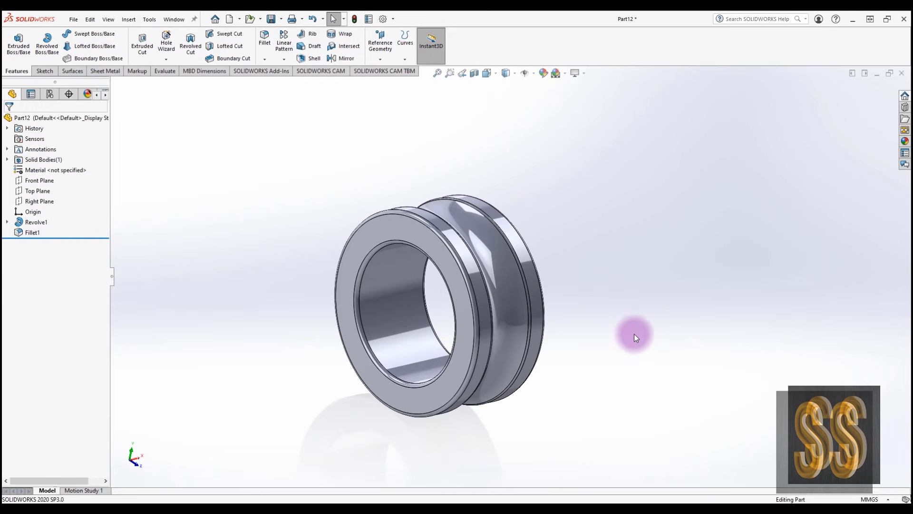
mouse_move(634, 333)
middle_down()
mouse_move(646, 306)
mouse_move(612, 315)
mouse_move(692, 325)
middle_up()
scroll(675, 316, down, 3)
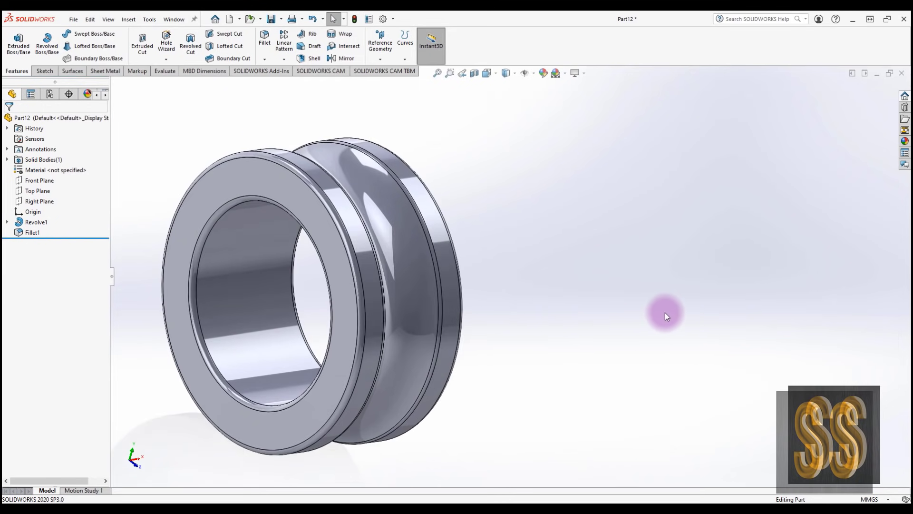
click(270, 23)
text(INNER RING)
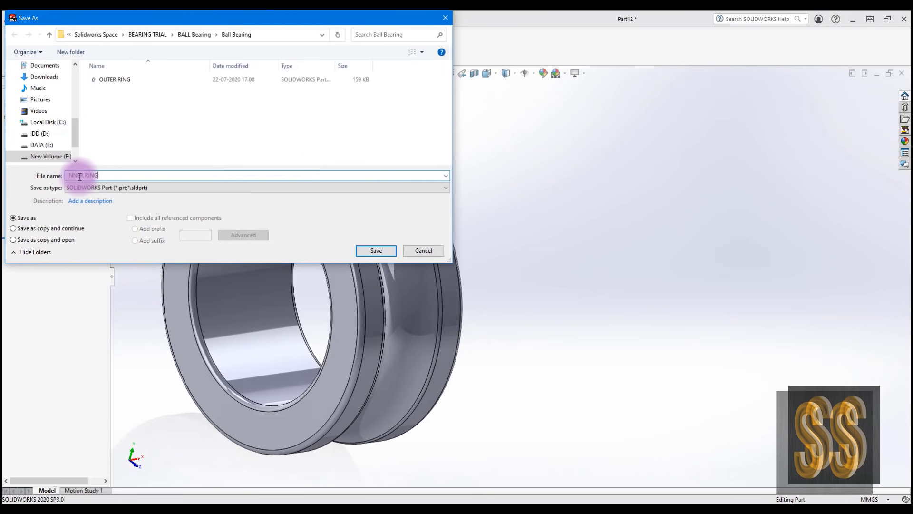
key(Return)
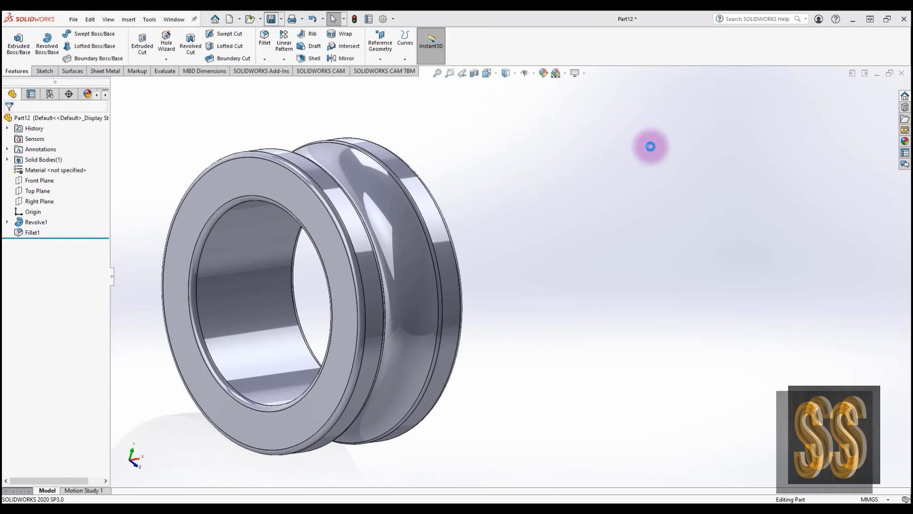
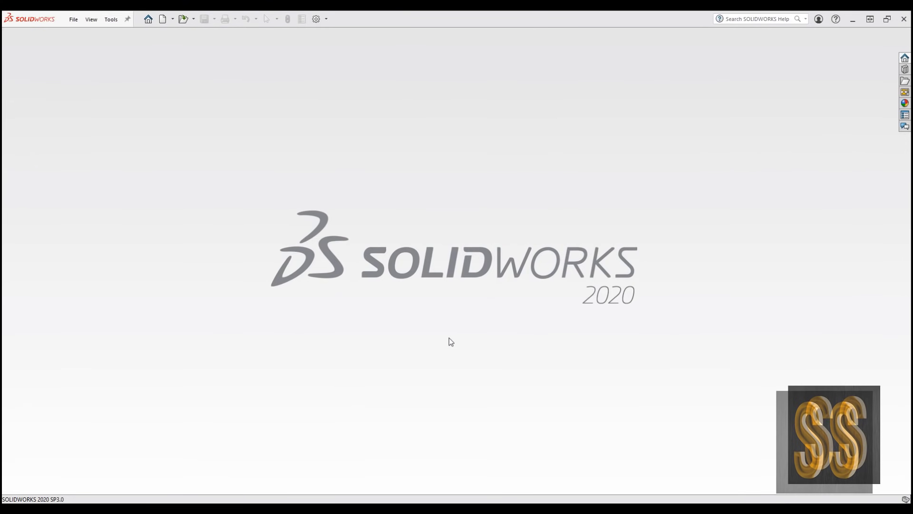
Create a new part and start a sketch on the Front Plane
click(162, 19)
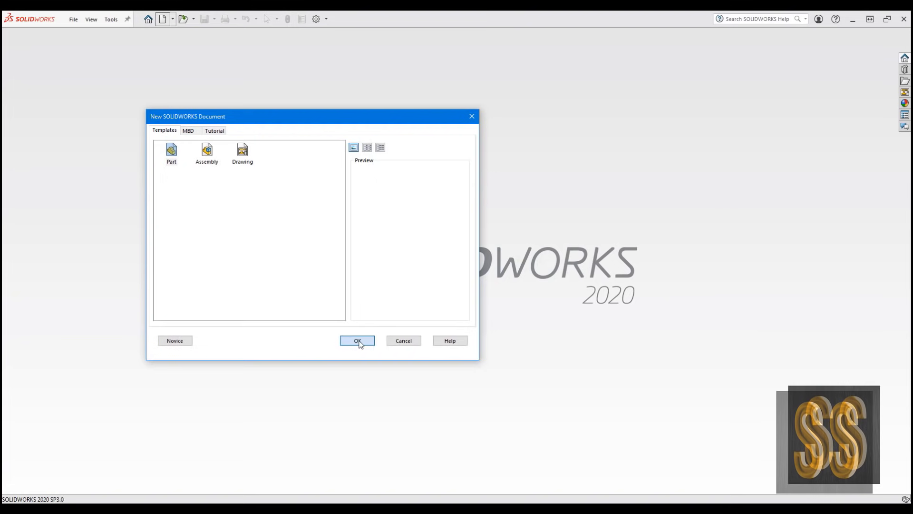
click(358, 341)
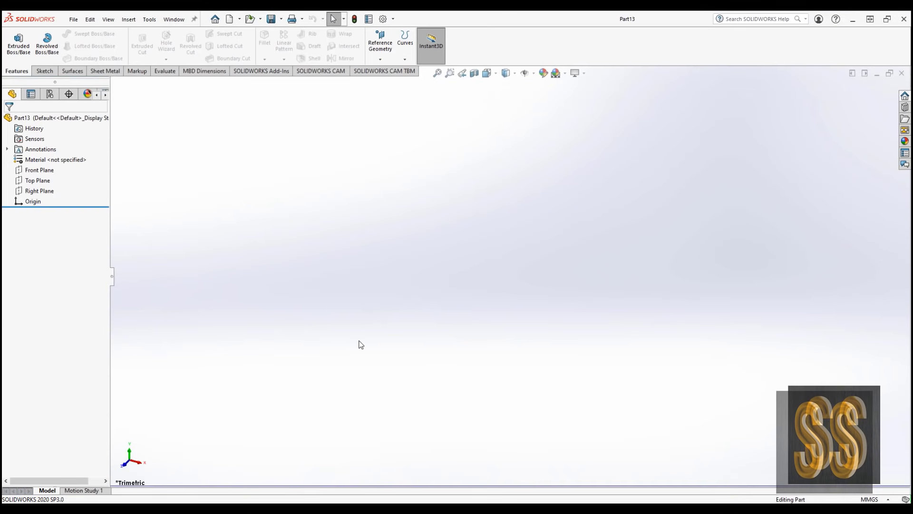
click(39, 171)
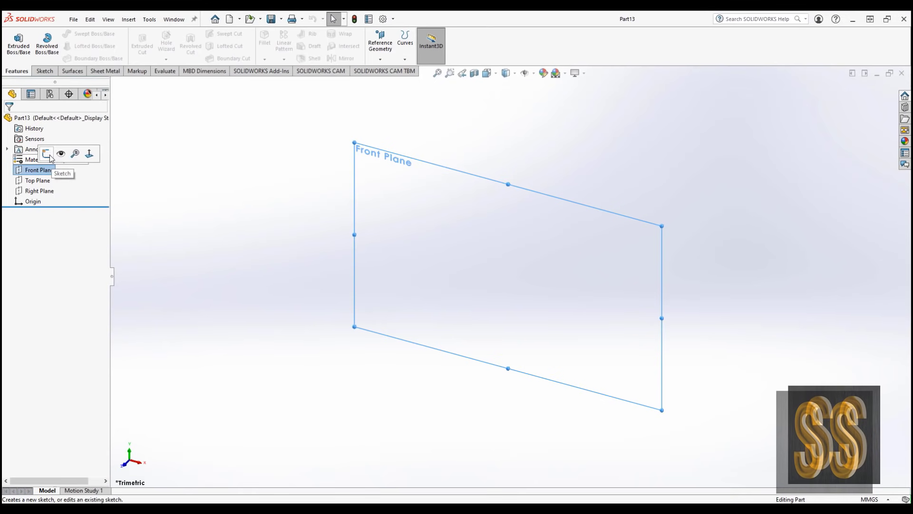
click(50, 156)
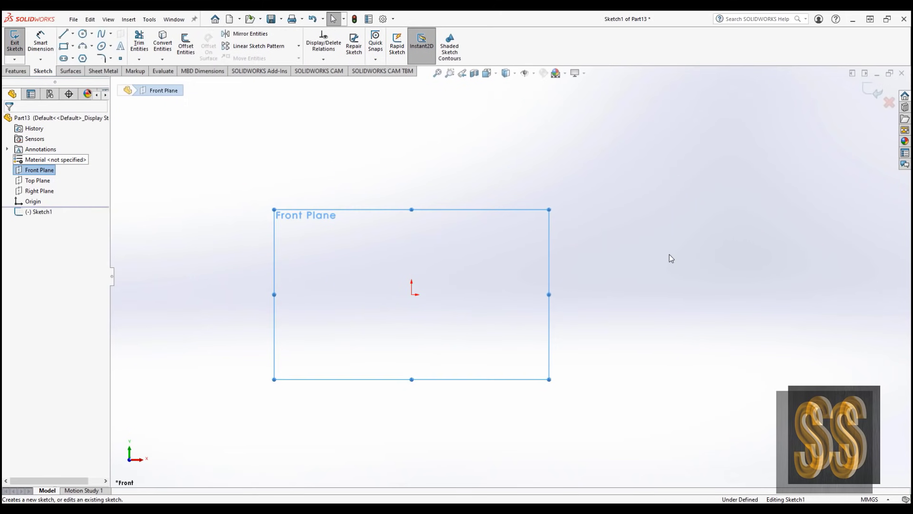
Draw the profile's bottom edge, tall vertical edge, 45° chamfer and upper right vertical as lines
click(41, 58)
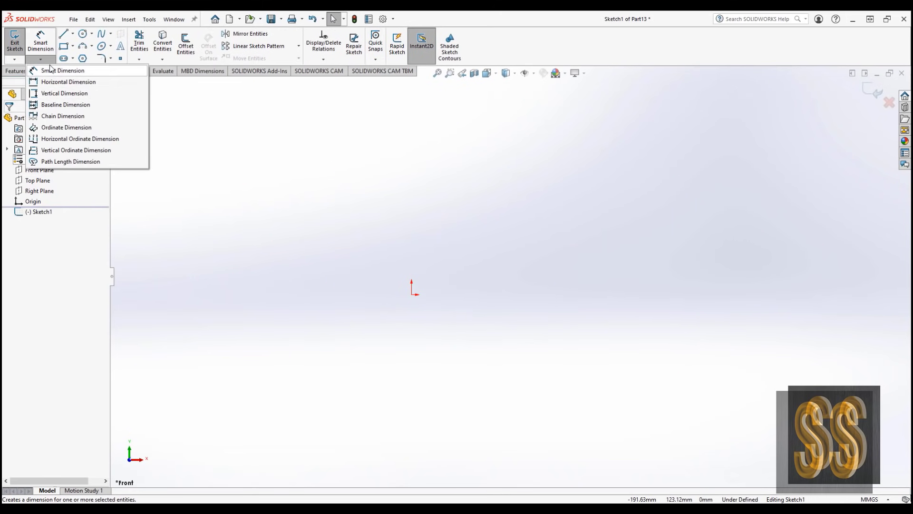
click(72, 33)
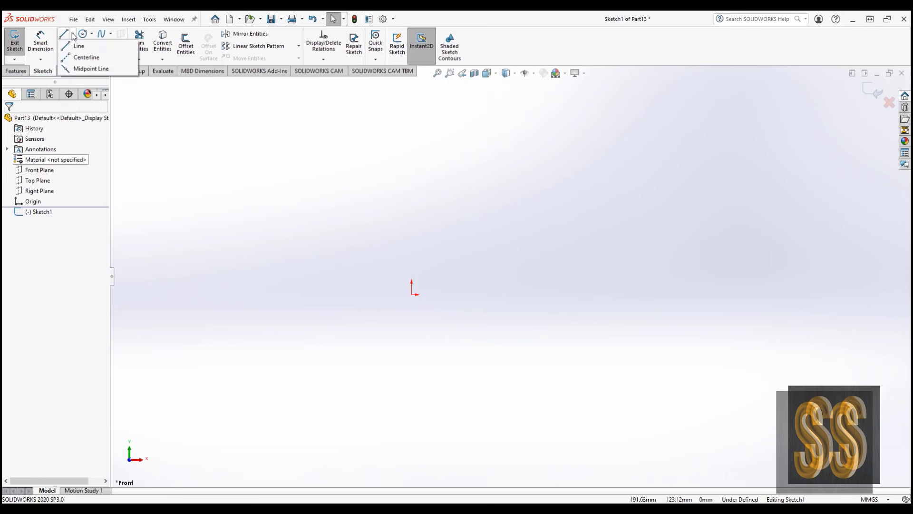
click(78, 41)
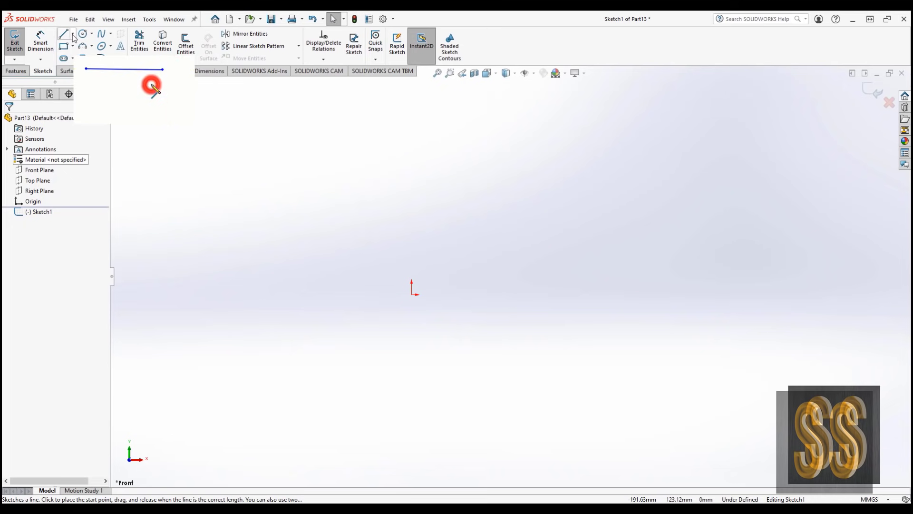
click(71, 35)
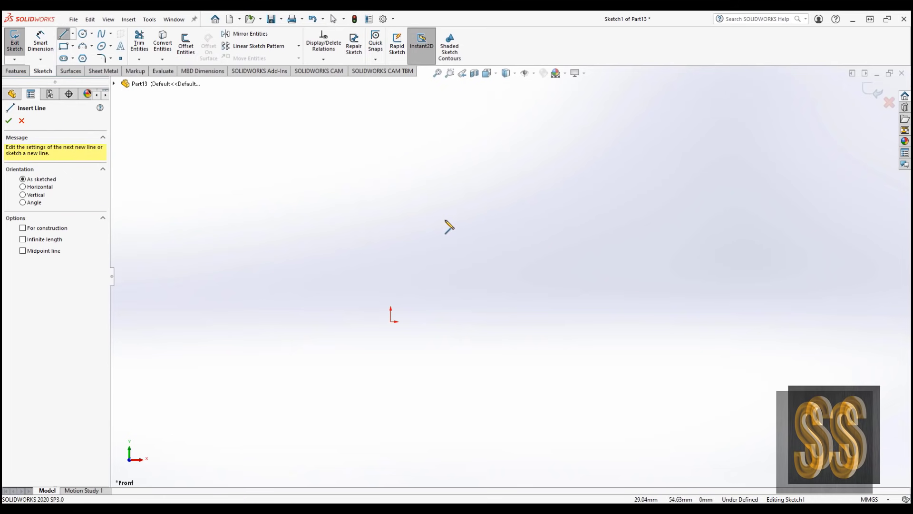
click(409, 207)
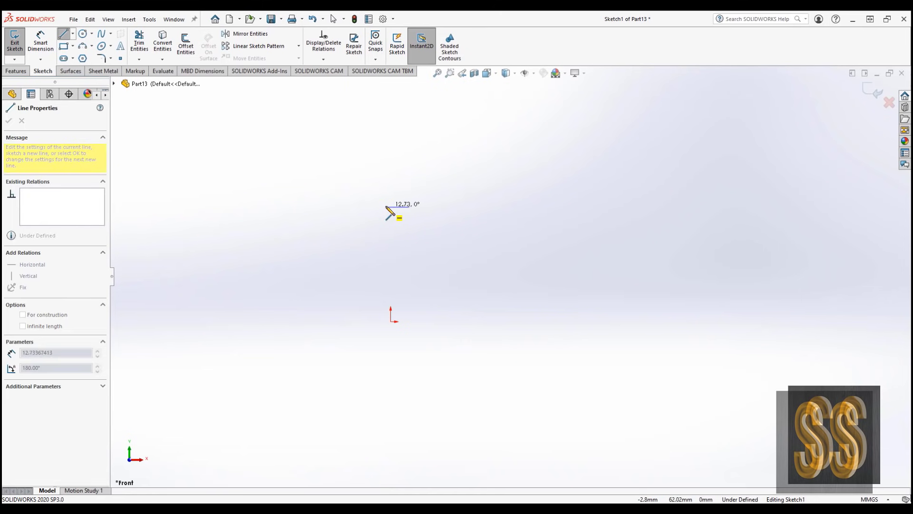
click(391, 206)
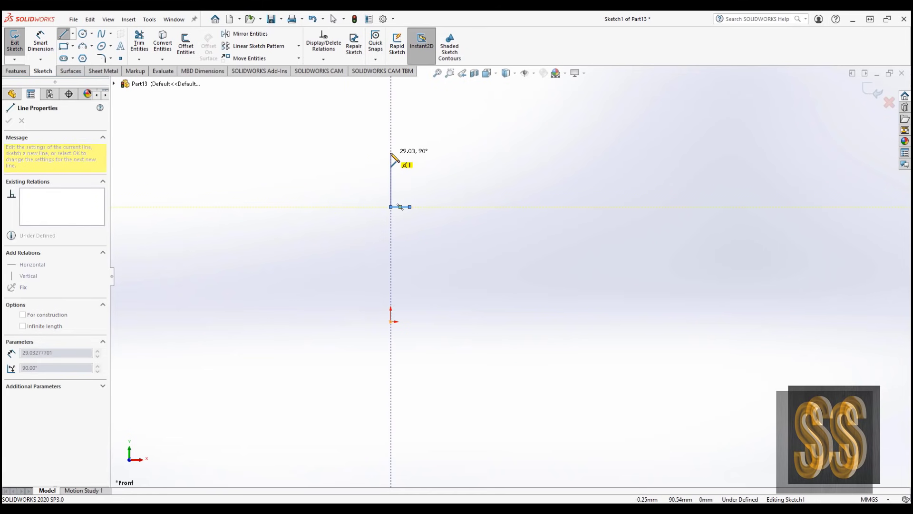
click(391, 153)
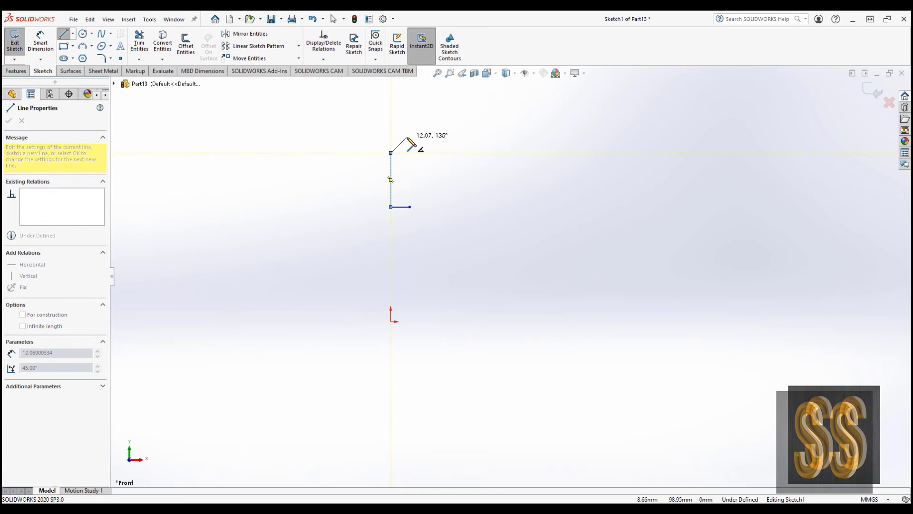
click(407, 138)
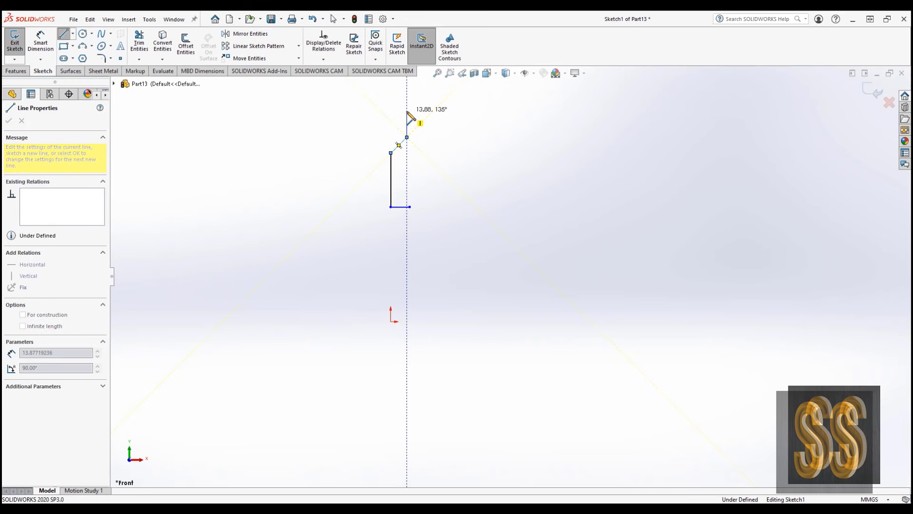
click(407, 111)
Finish the profile with the top edge, a short left drop and the final slanted groove line
scroll(387, 112, down, 1)
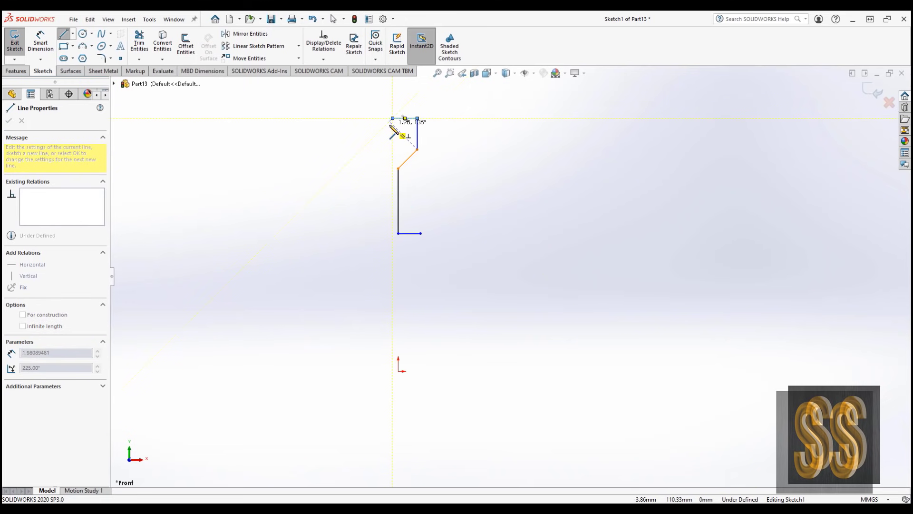
scroll(402, 122, down, 1)
scroll(408, 142, down, 1)
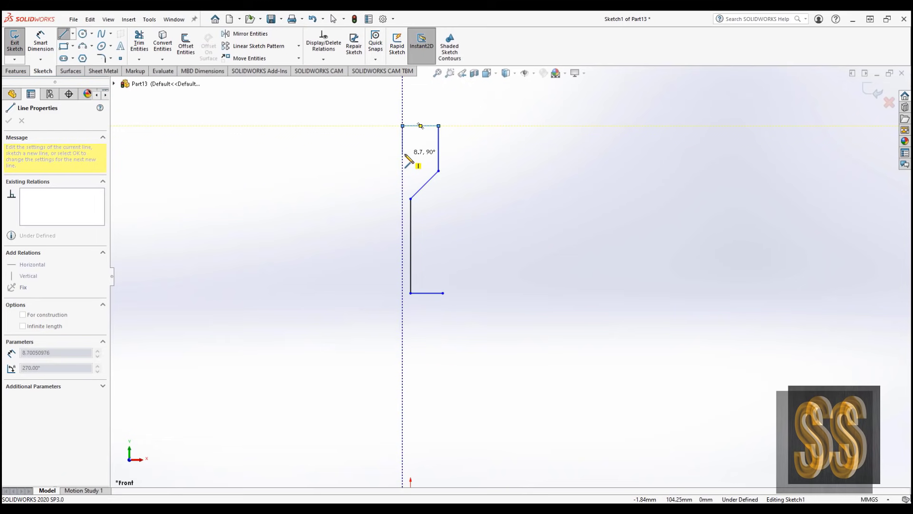
click(403, 156)
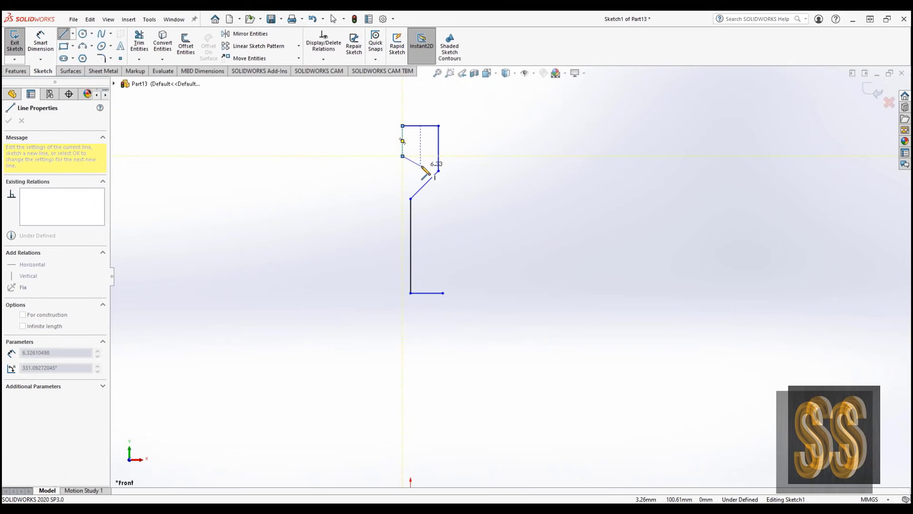
click(422, 167)
key(Escape)
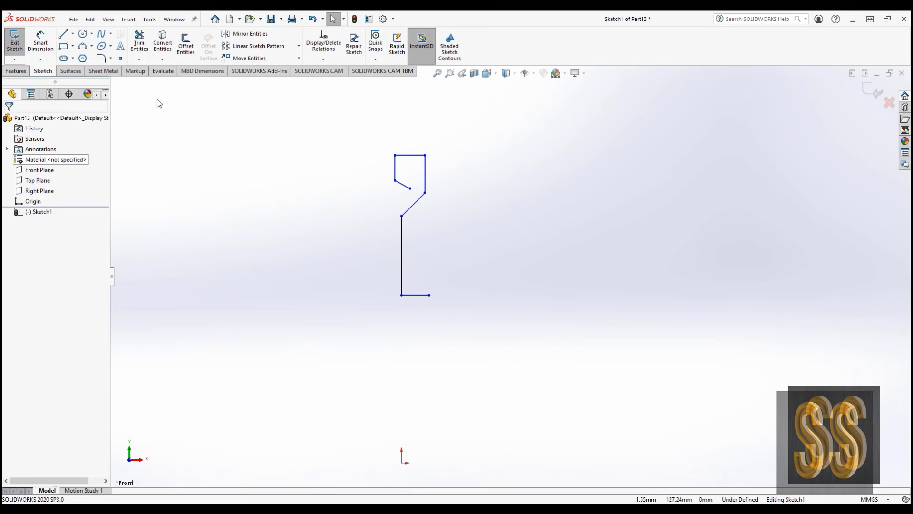
Dimension the profile's overall height from the origin to the top edge as 83.5 mm
click(41, 43)
scroll(333, 333, up, 3)
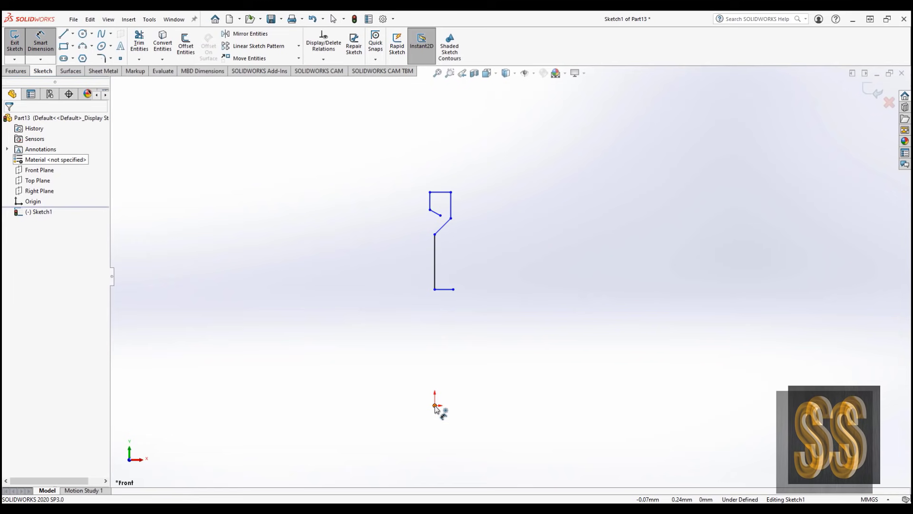
click(435, 406)
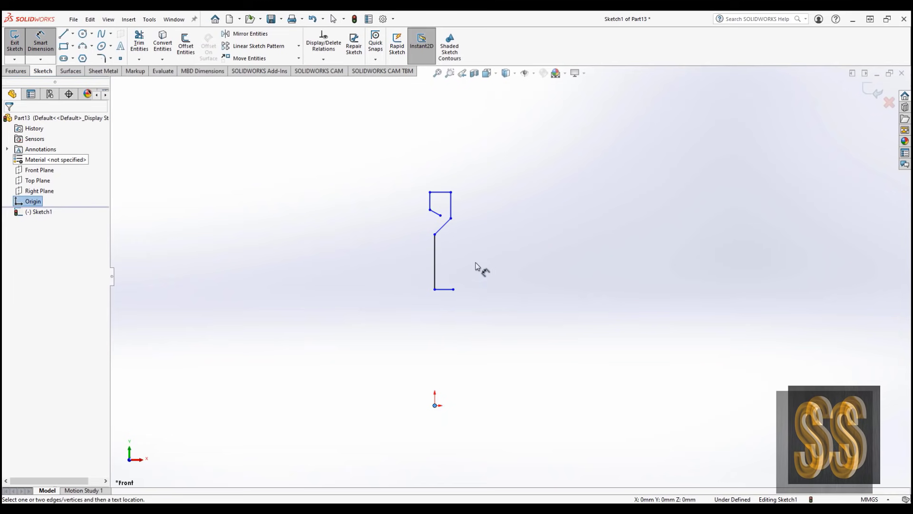
scroll(431, 209, down, 1)
click(442, 188)
click(260, 300)
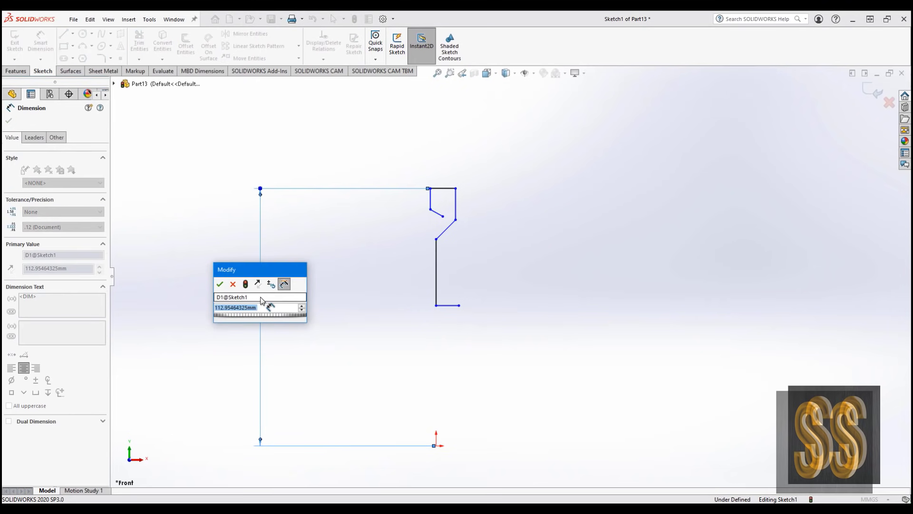
text(83.5)
key(Return)
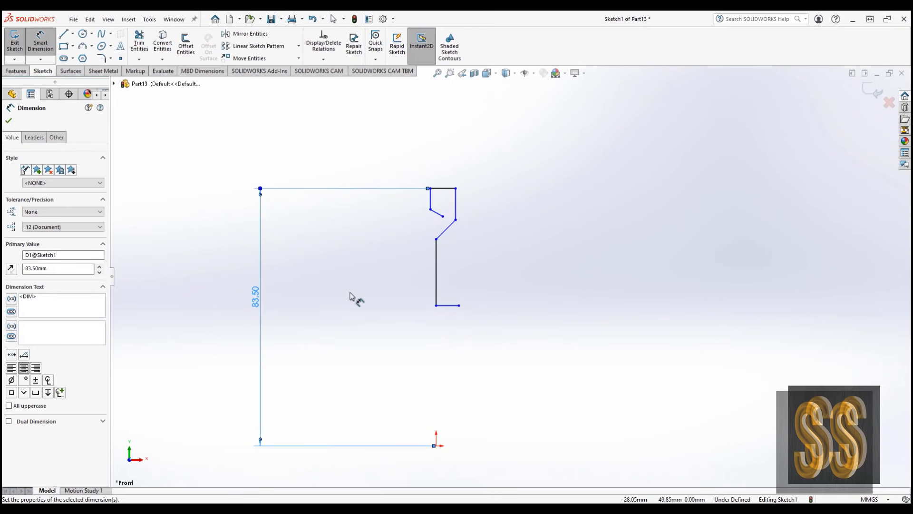
Dimension the bottom edge at 3.5 mm and the long vertical edge at 21 mm
click(438, 295)
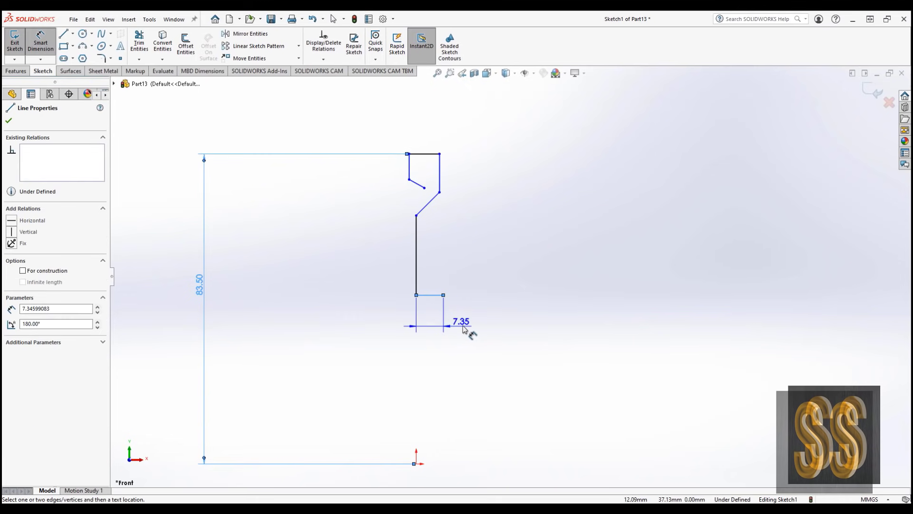
click(464, 328)
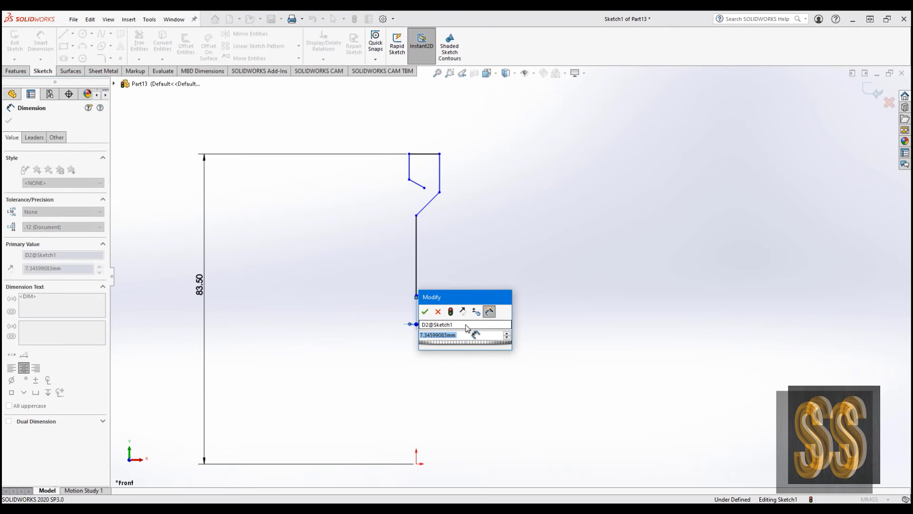
text(3.5)
key(Return)
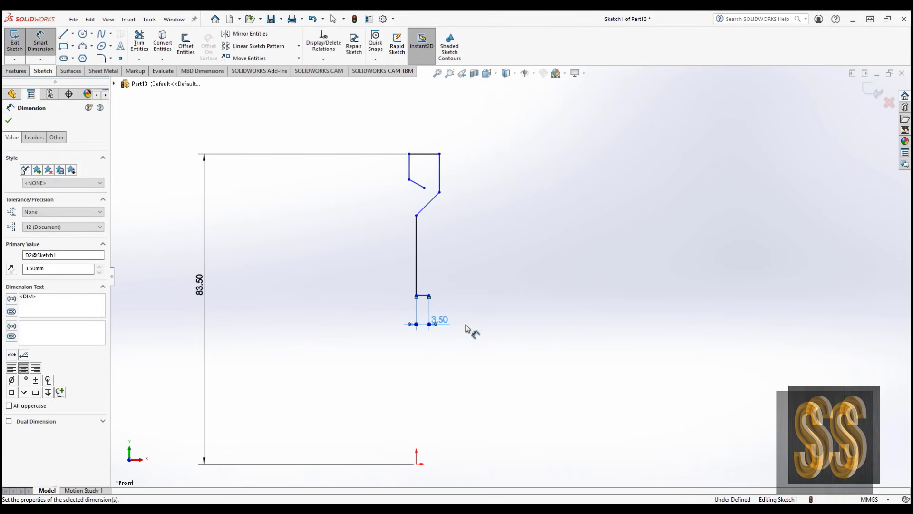
scroll(424, 278, down, 1)
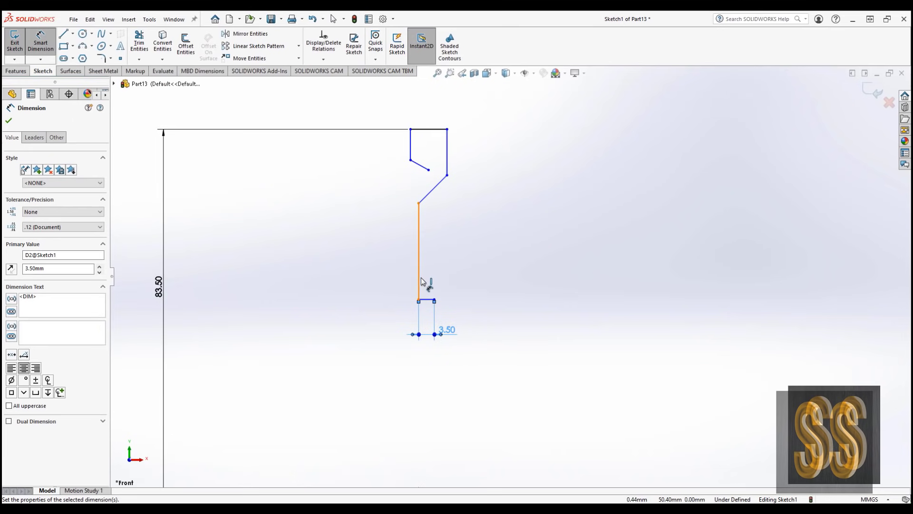
click(419, 213)
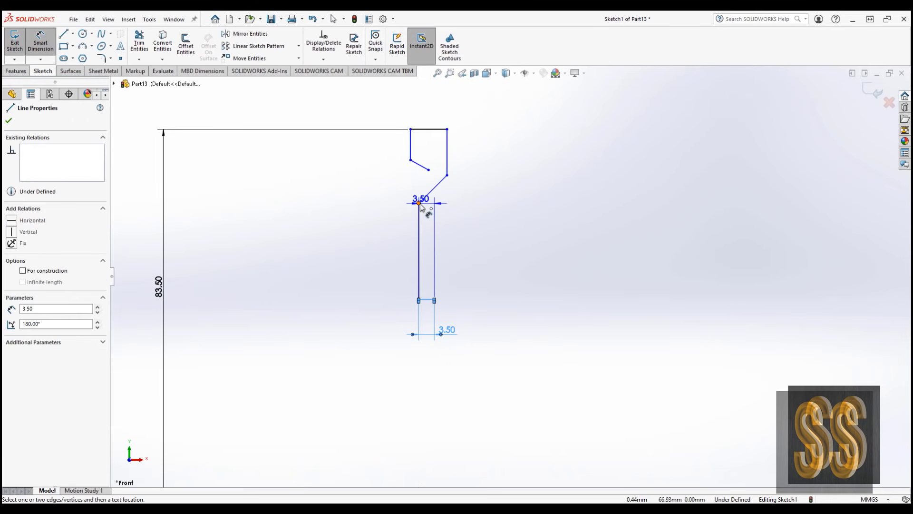
click(352, 256)
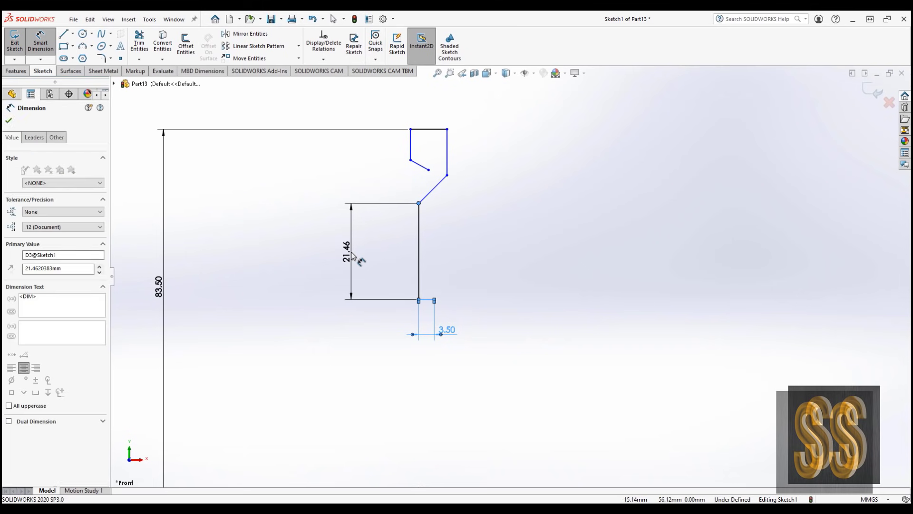
text(21)
key(Return)
click(500, 209)
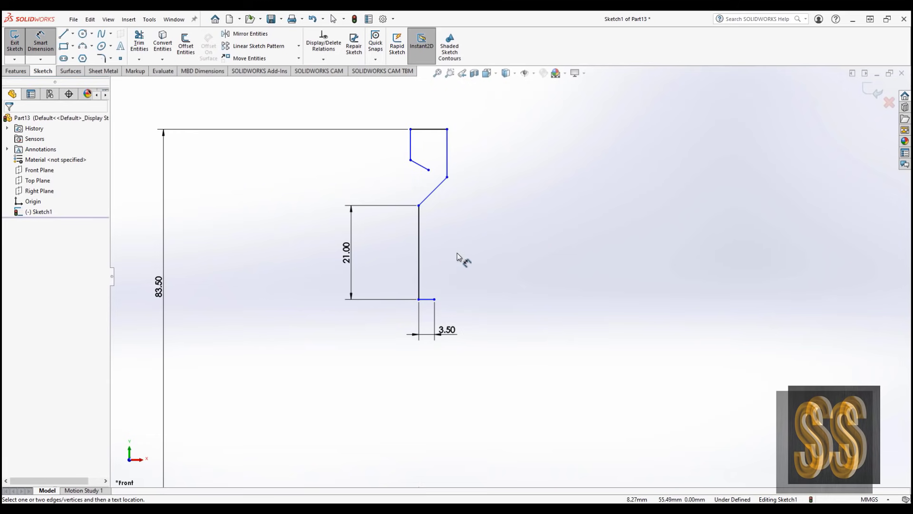
Add a second 83.50 height dimension on the right and make it driven
scroll(452, 338, up, 3)
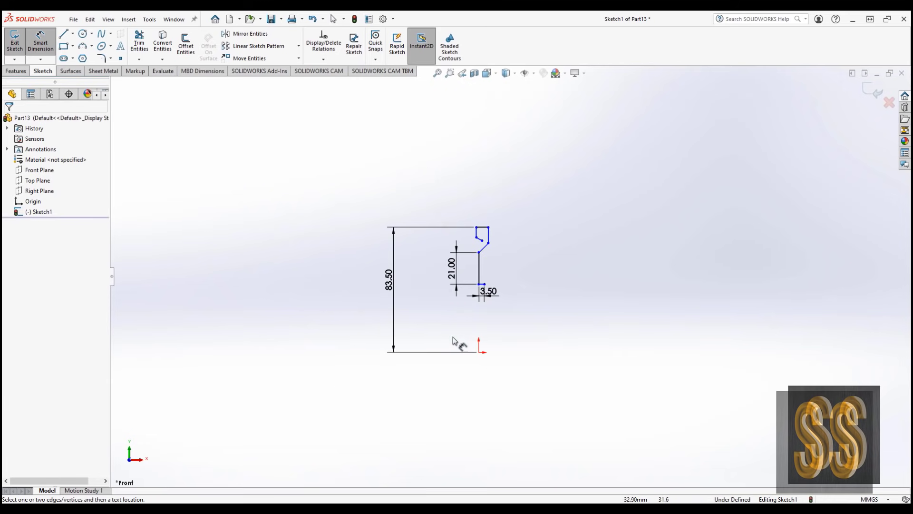
click(480, 354)
scroll(515, 322, down, 2)
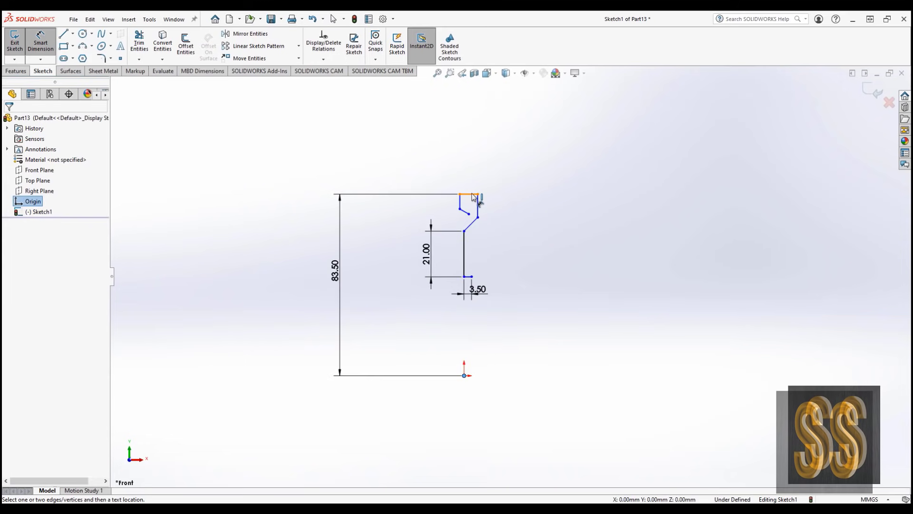
click(474, 195)
click(582, 266)
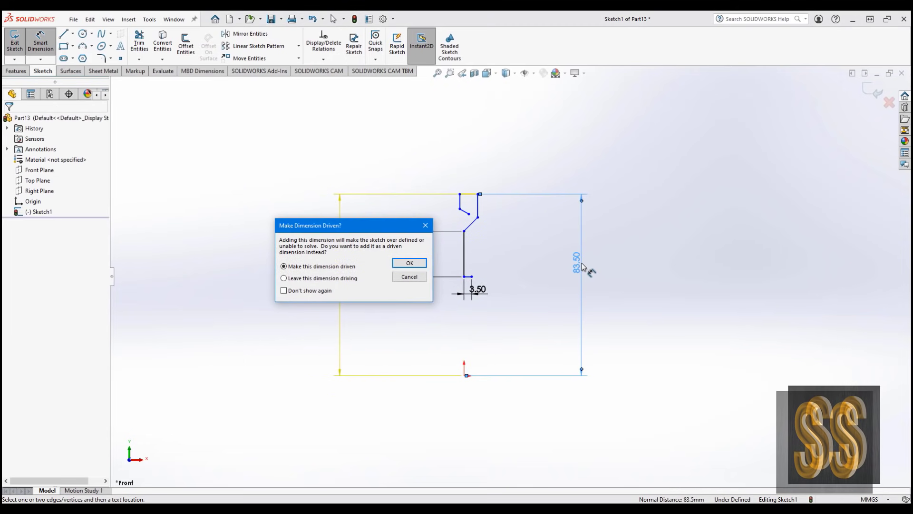
click(409, 262)
Set the slanted step's vertical rise between its endpoints to 3 mm
scroll(555, 309, down, 1)
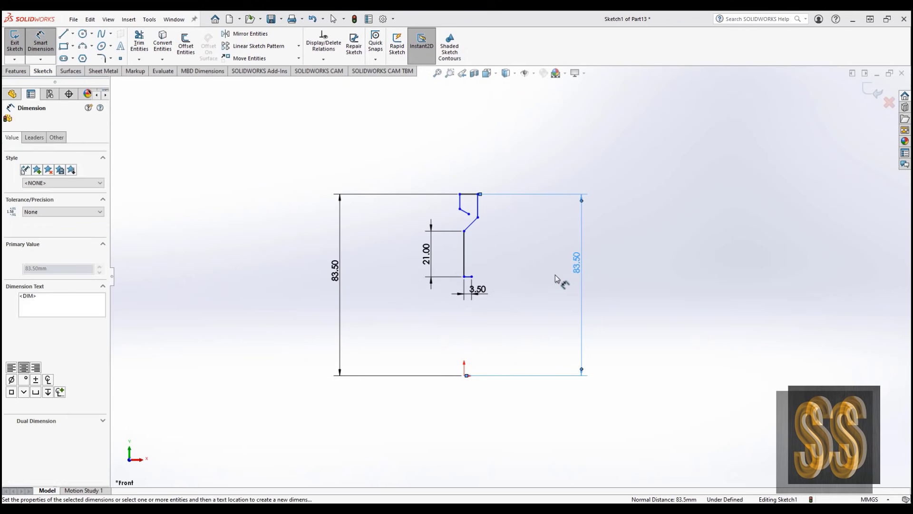
scroll(572, 329, down, 1)
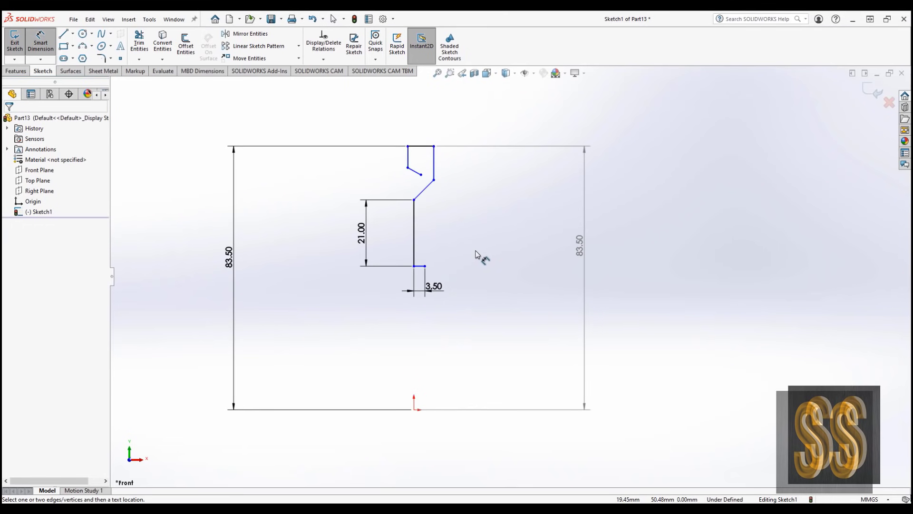
scroll(437, 198, down, 1)
scroll(393, 142, down, 1)
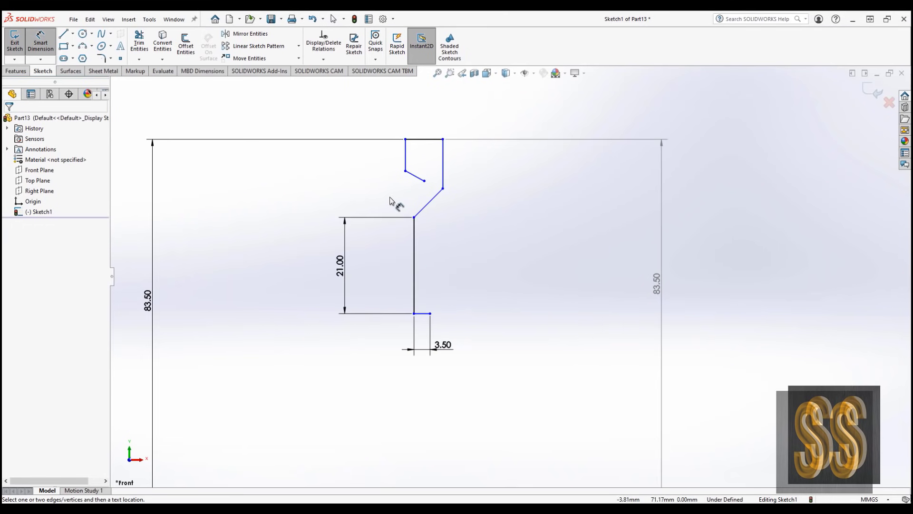
scroll(424, 242, up, 1)
click(431, 228)
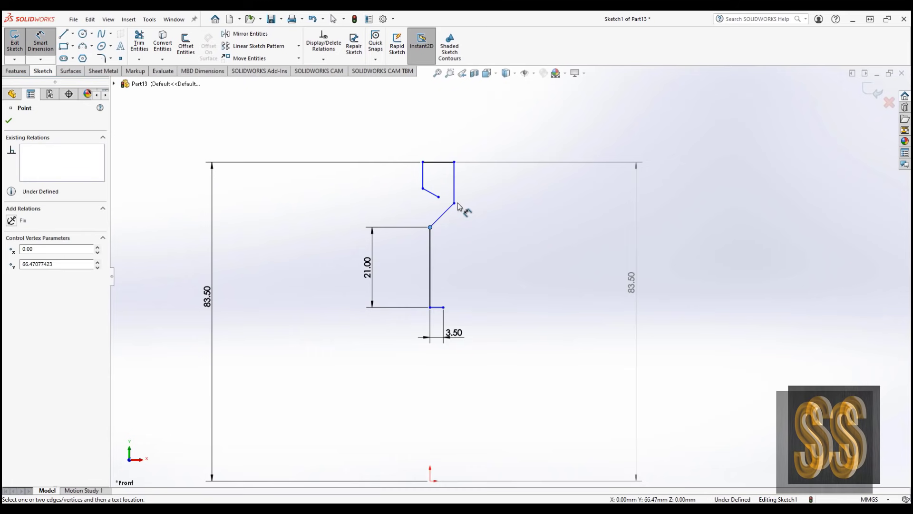
click(454, 204)
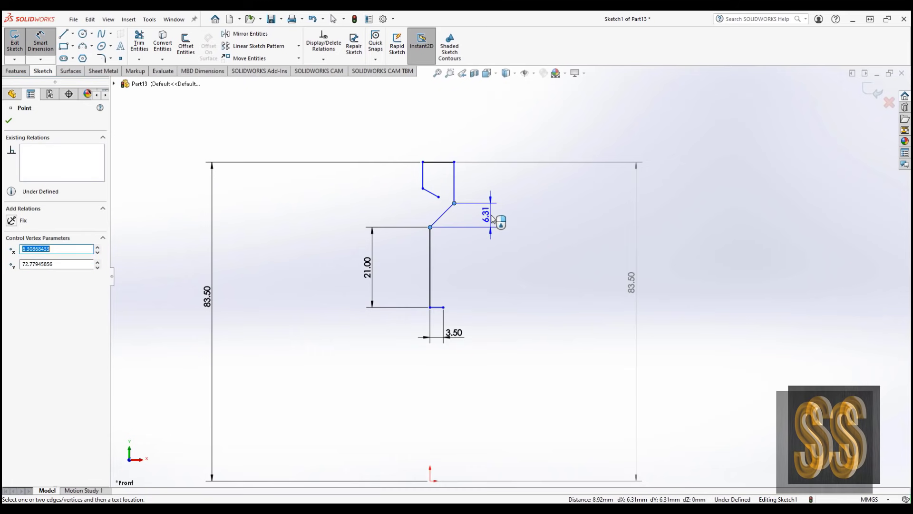
click(493, 218)
text(30868433mm)
key(Return)
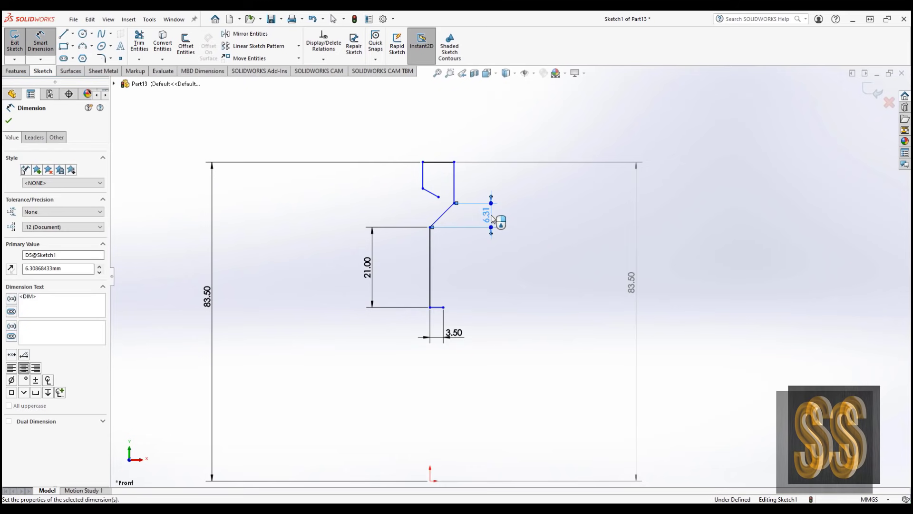
scroll(555, 230, down, 1)
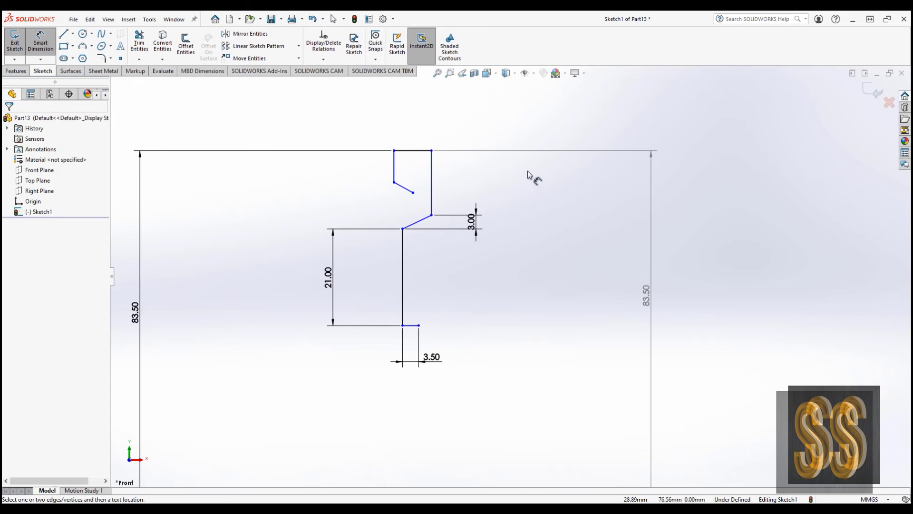
scroll(486, 152, down, 1)
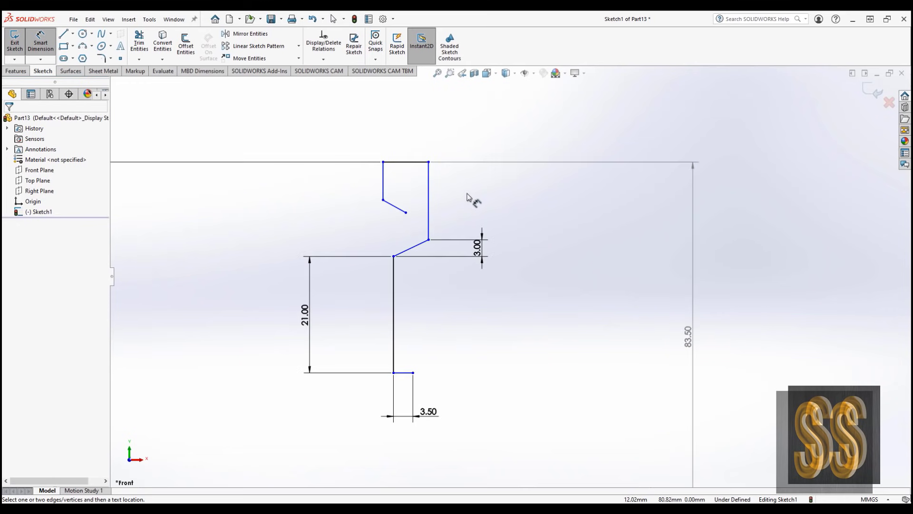
scroll(494, 138, down, 1)
key(Escape)
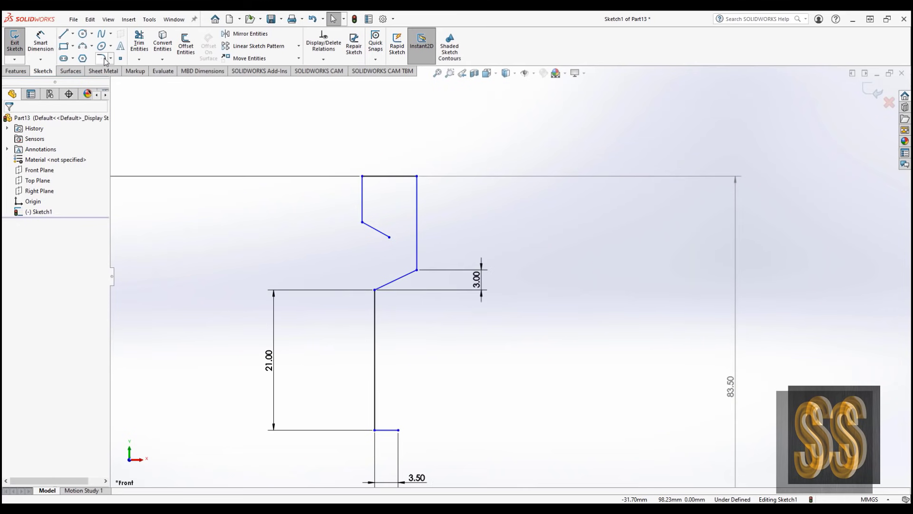
Fillet the top-left and top-right profile corners with 1.40 mm radius
click(101, 58)
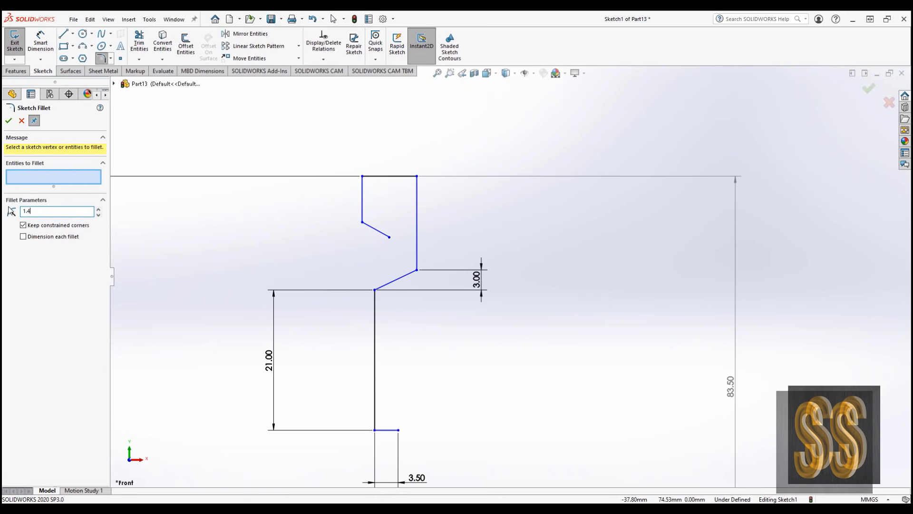
click(362, 180)
click(420, 181)
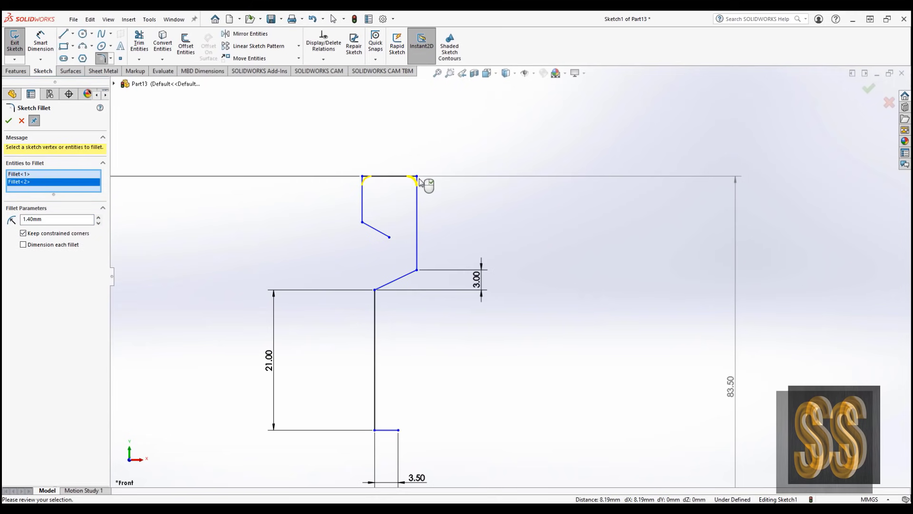
click(9, 121)
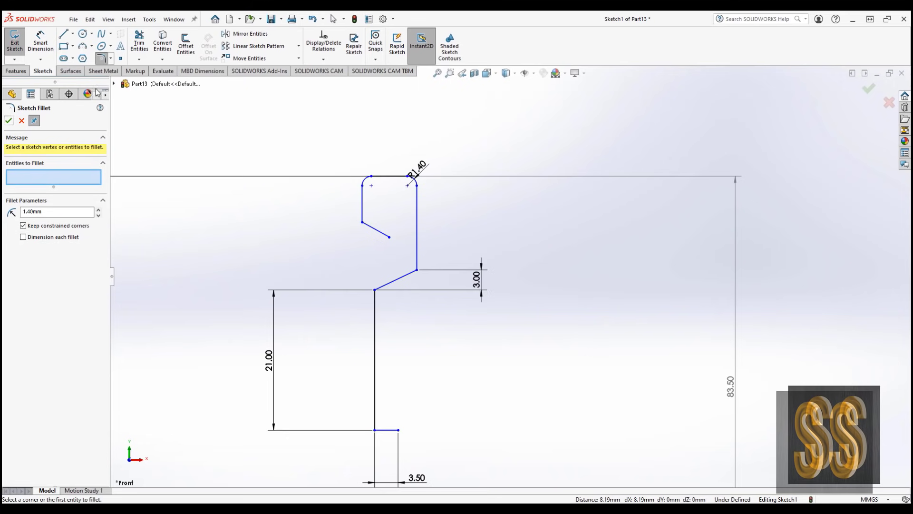
click(9, 121)
click(41, 43)
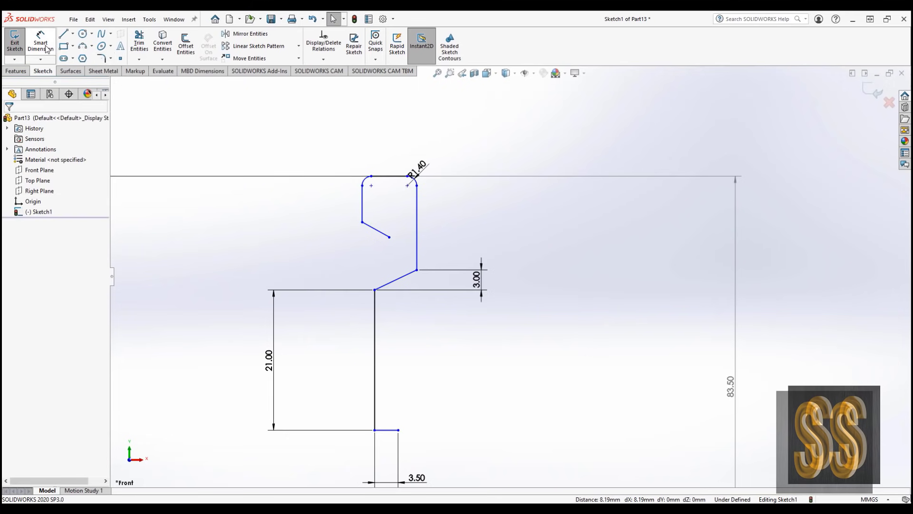
Dimension the groove's top width at 3 mm
click(386, 177)
key(Escape)
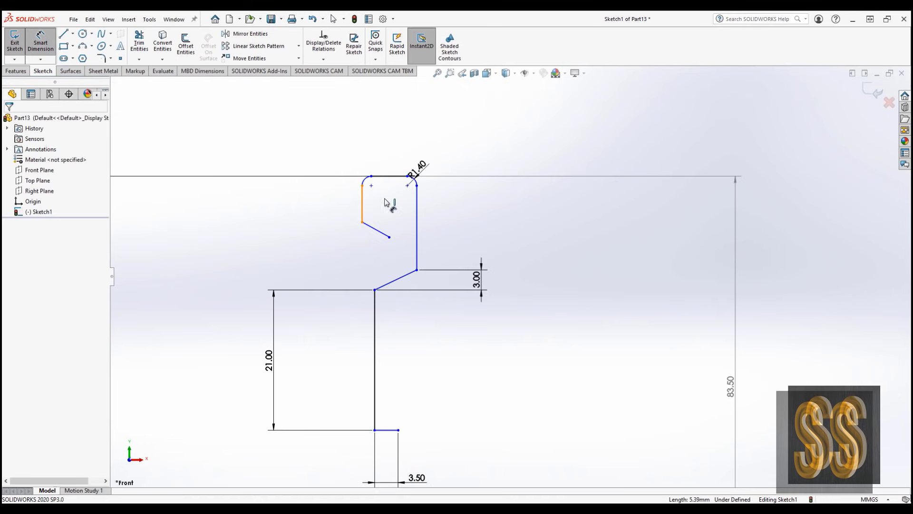
click(363, 204)
click(418, 202)
click(388, 133)
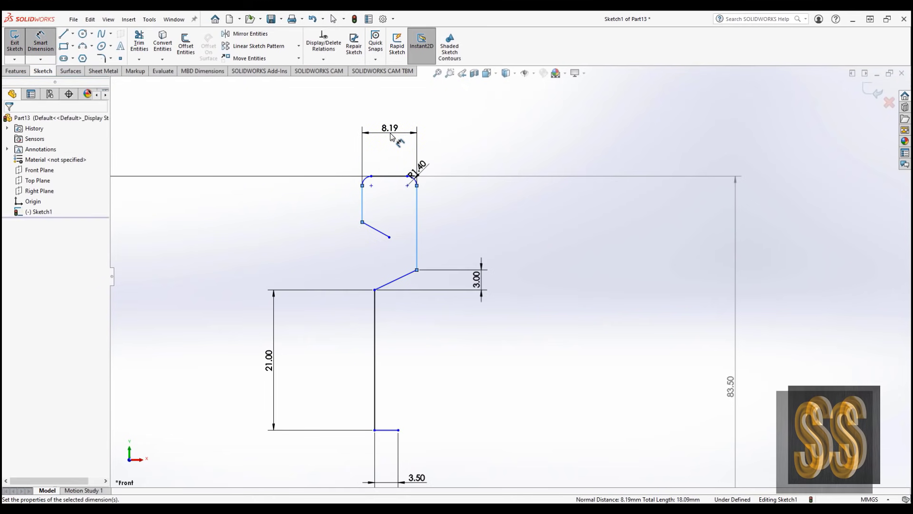
text(3)
key(Return)
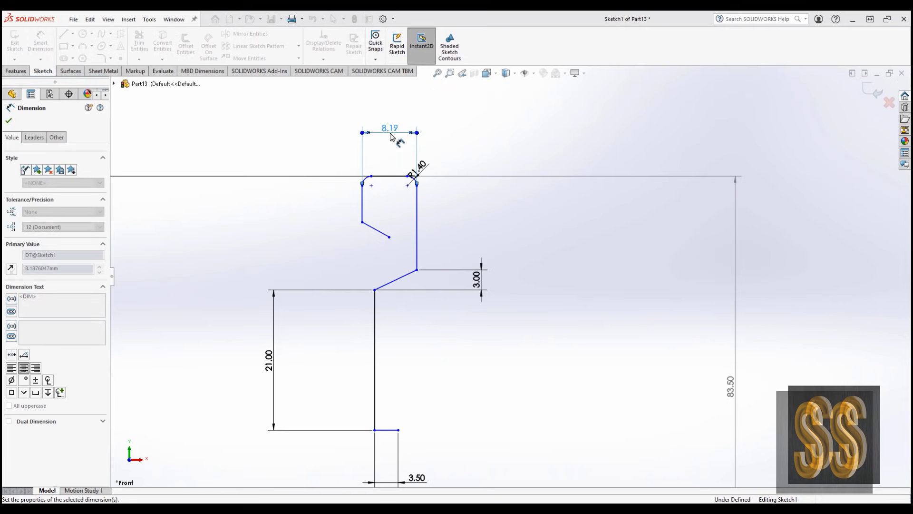
scroll(448, 194, down, 2)
scroll(458, 224, down, 2)
click(458, 223)
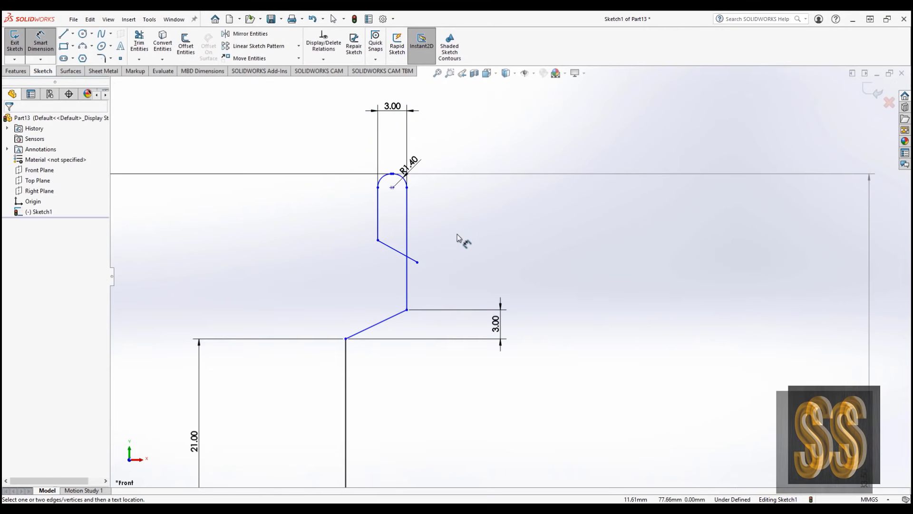
scroll(454, 247, down, 2)
key(Escape)
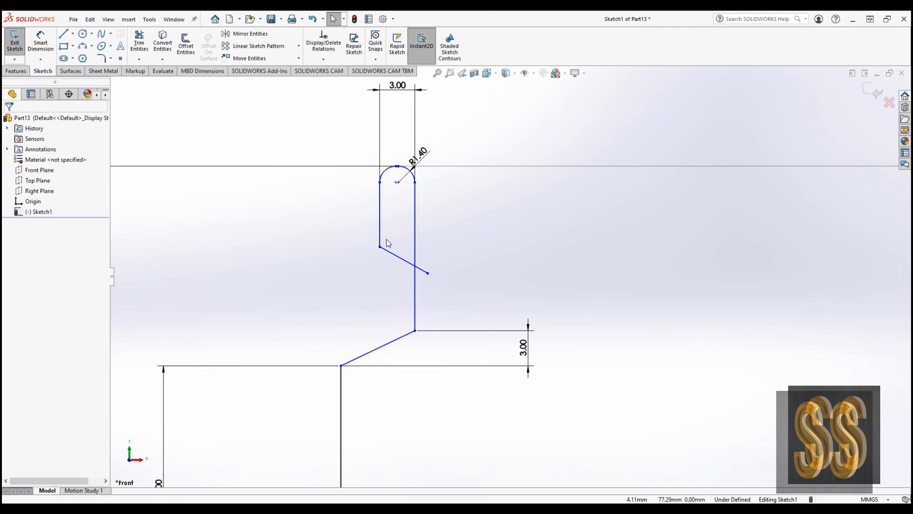
scroll(465, 266, up, 3)
scroll(529, 340, down, 1)
scroll(530, 351, down, 1)
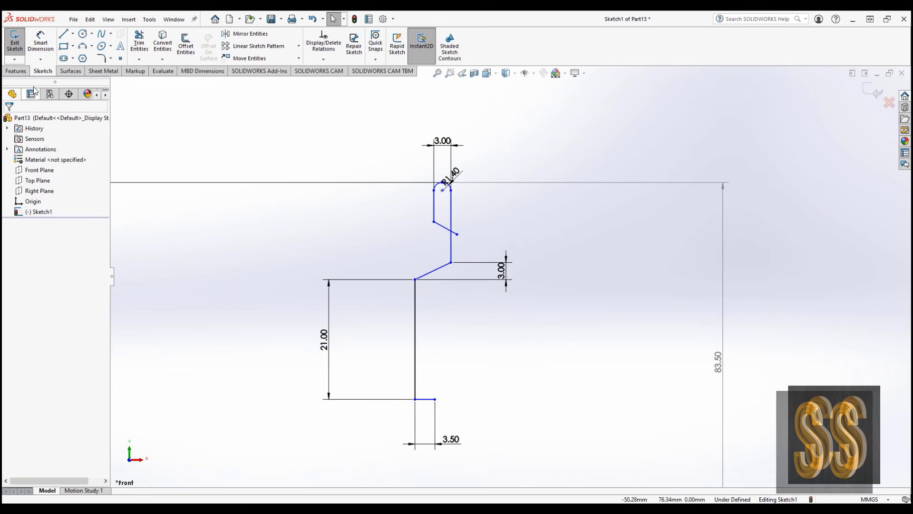
Add a 2 mm depth dimension from the segment atop the arc to the groove's lower-left corner
click(40, 45)
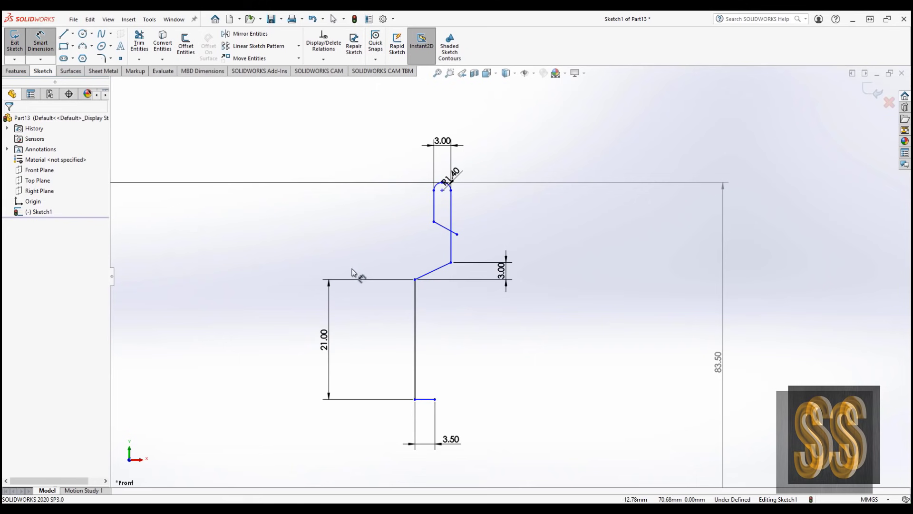
click(415, 285)
scroll(484, 212, up, 2)
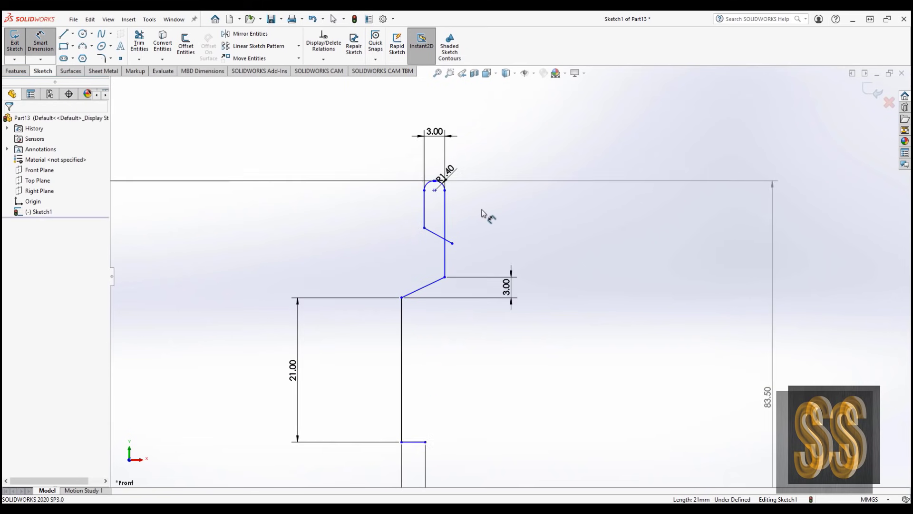
scroll(449, 209, up, 2)
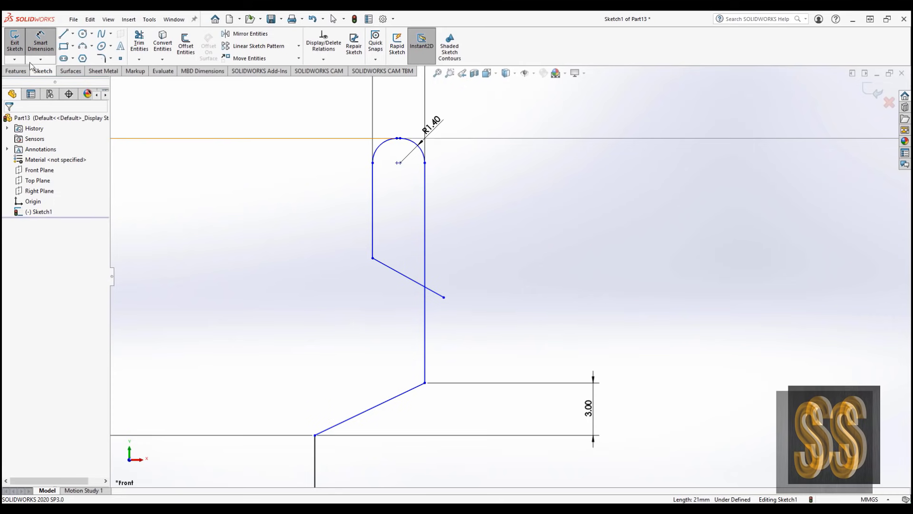
scroll(399, 143, up, 3)
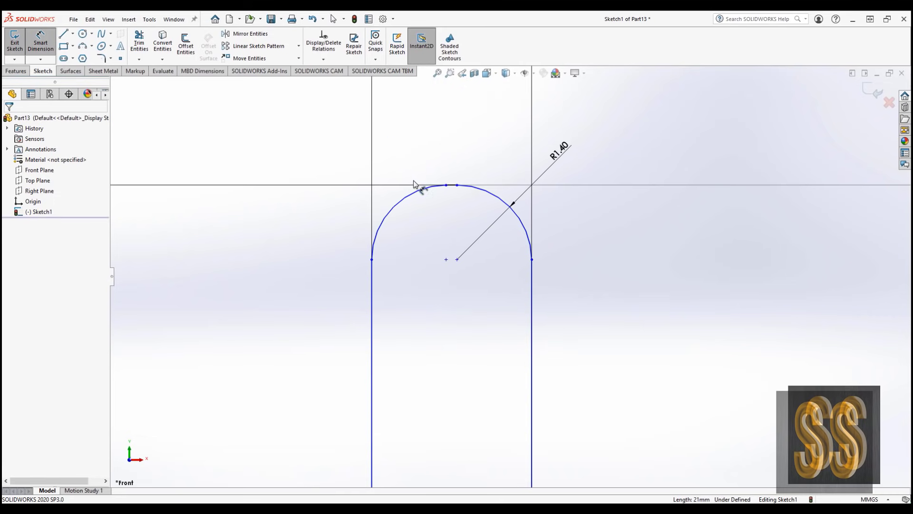
click(452, 185)
scroll(428, 333, down, 1)
scroll(418, 407, down, 2)
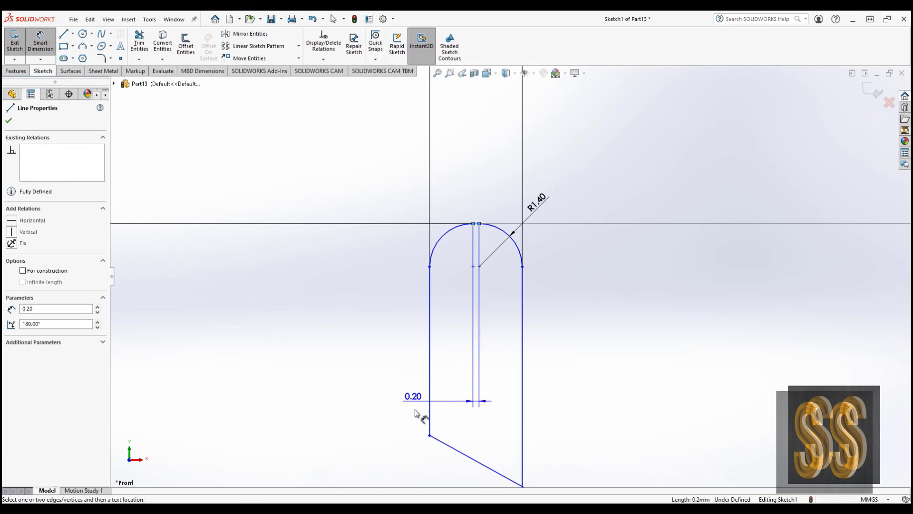
click(428, 434)
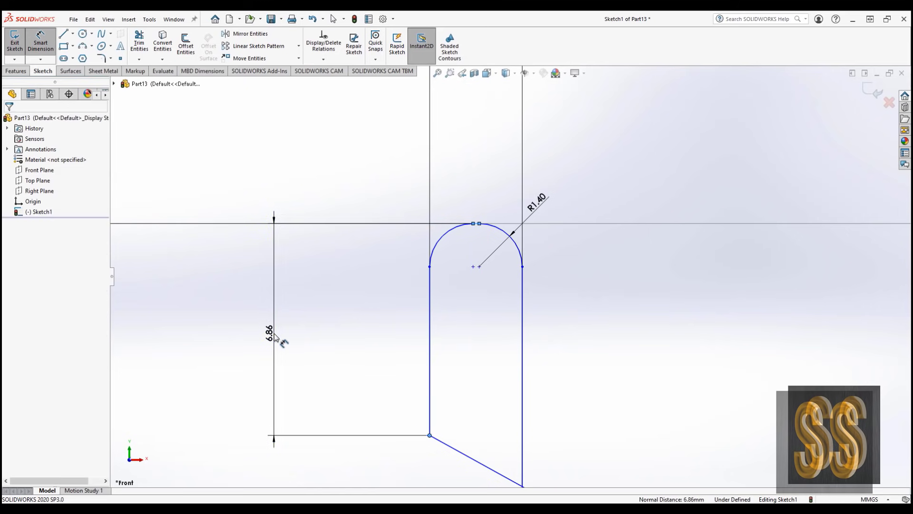
click(275, 335)
text(2.00mm)
key(Return)
scroll(340, 302, down, 2)
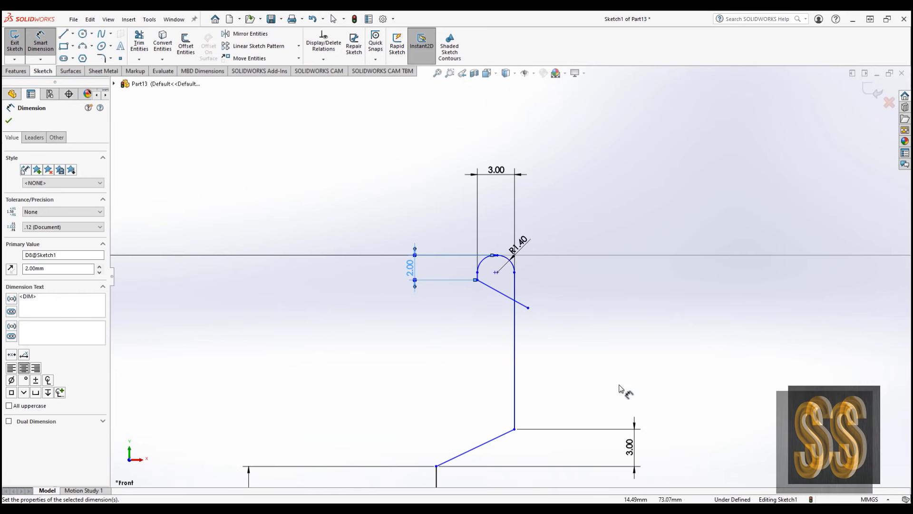
scroll(570, 450, down, 1)
key(z)
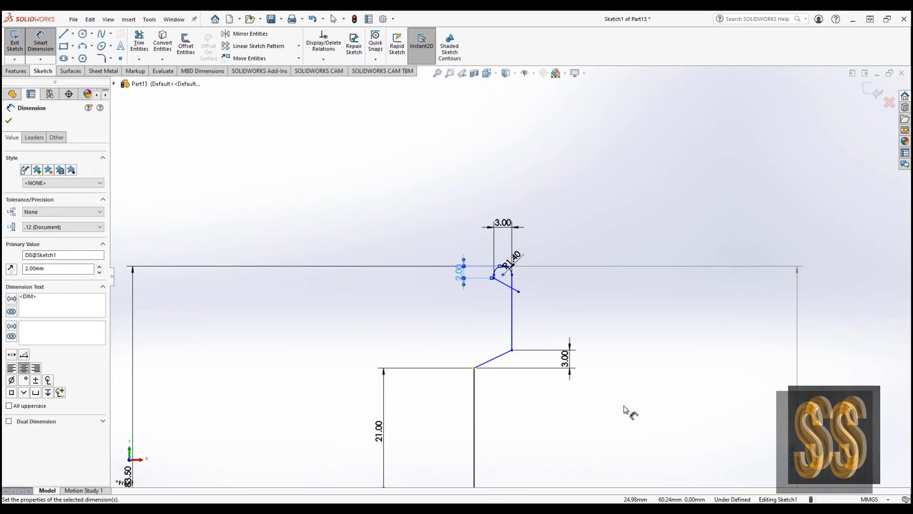
Change the arc's top segment vertical distance from the ring edge from 38.03 to 27.80 mm
scroll(591, 403, up, 2)
scroll(523, 343, down, 2)
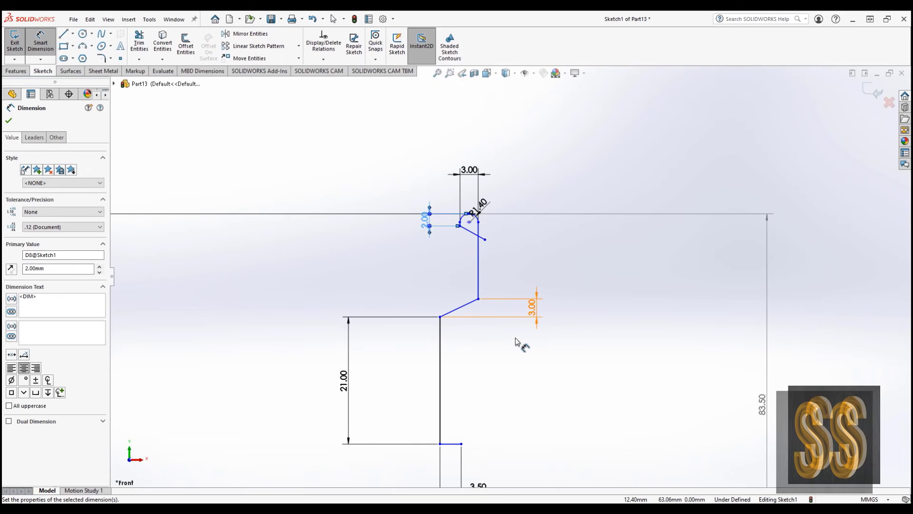
scroll(488, 399, up, 2)
click(476, 394)
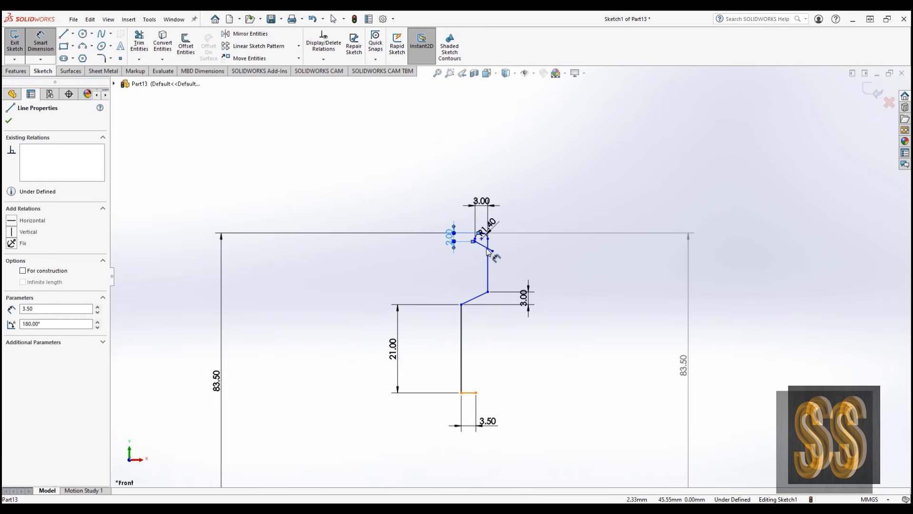
scroll(491, 237, down, 5)
scroll(491, 238, down, 2)
scroll(492, 240, down, 1)
click(492, 240)
scroll(547, 285, up, 2)
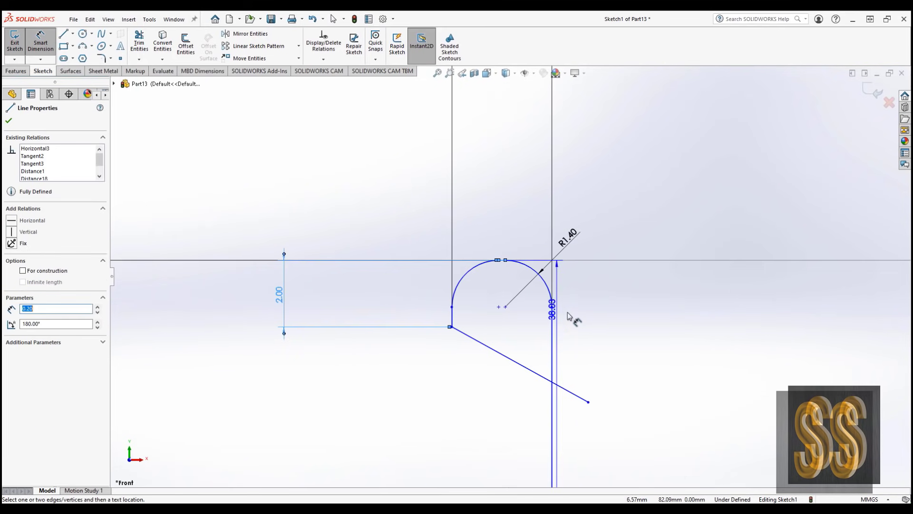
scroll(613, 340, up, 2)
scroll(618, 340, up, 2)
scroll(607, 337, down, 1)
click(606, 335)
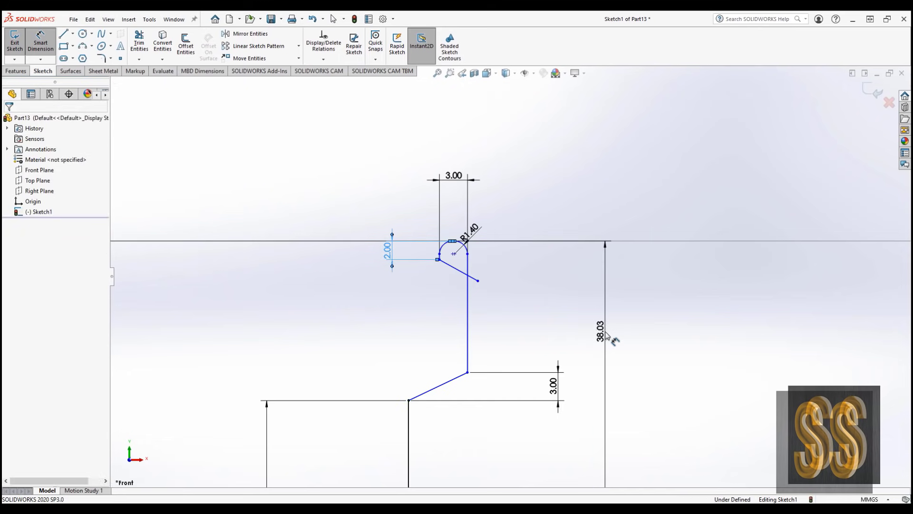
text(27.)
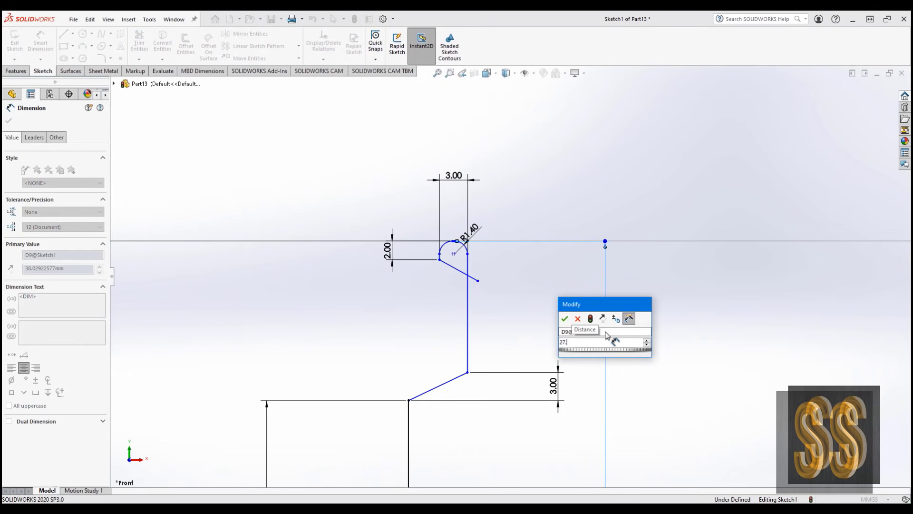
text(8)
key(Return)
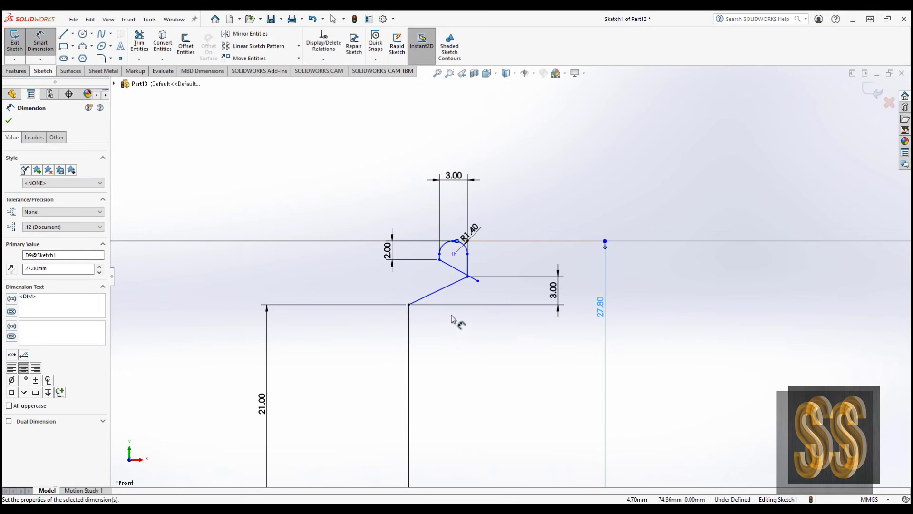
Review the dimensioned sketch and exit Smart Dimension without adding another dimension
scroll(435, 285, down, 3)
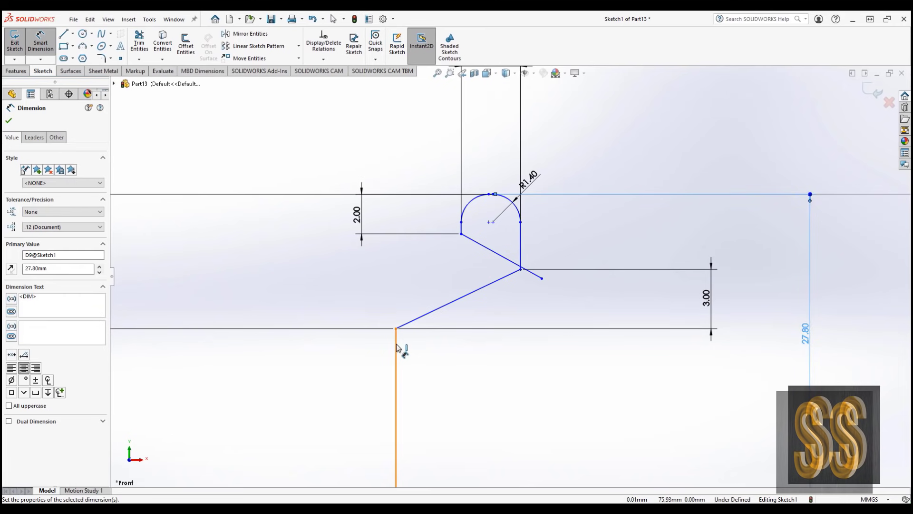
scroll(424, 320, up, 2)
scroll(509, 333, up, 2)
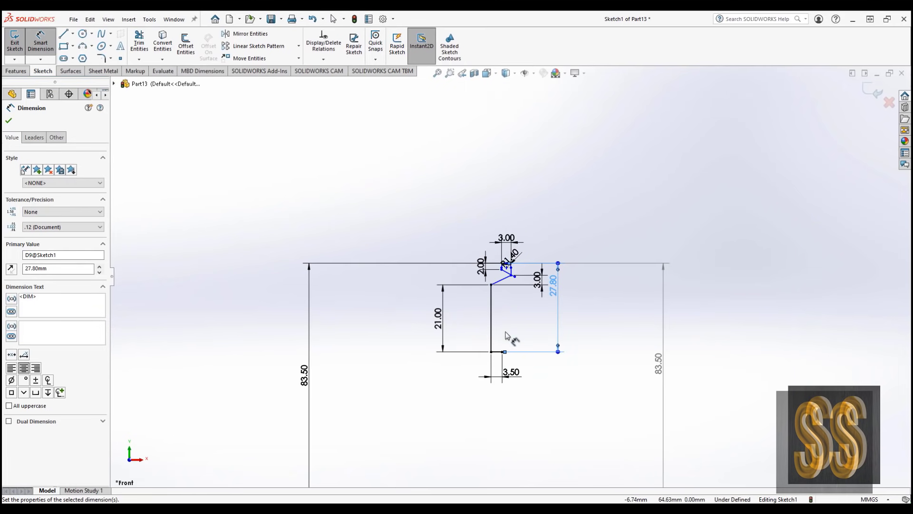
scroll(522, 302, down, 2)
key(Escape)
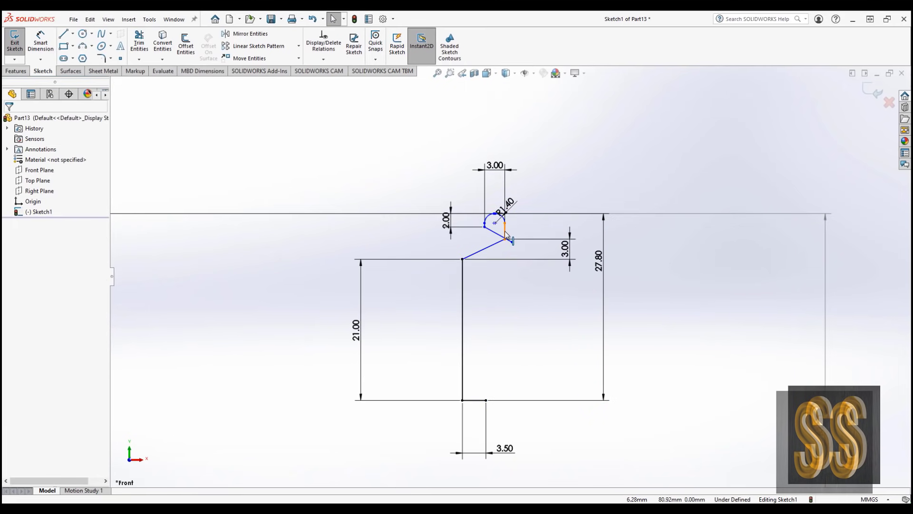
click(40, 47)
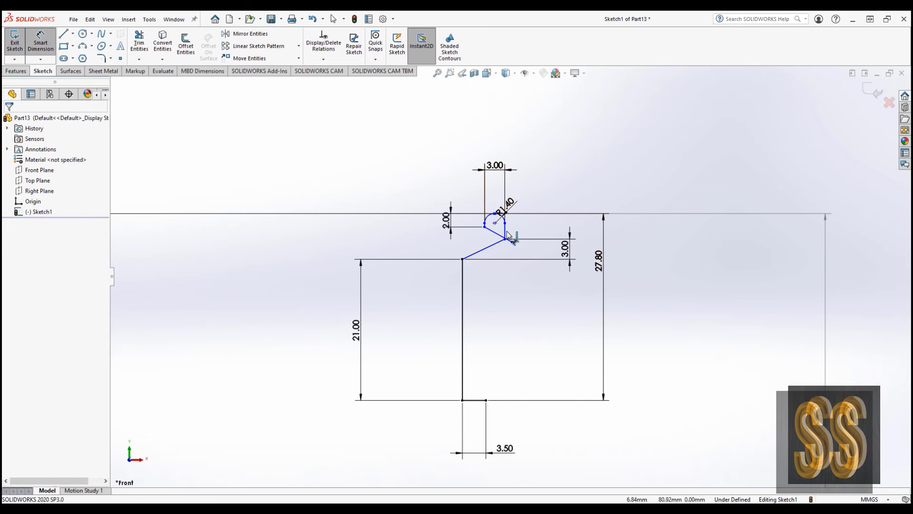
key(Escape)
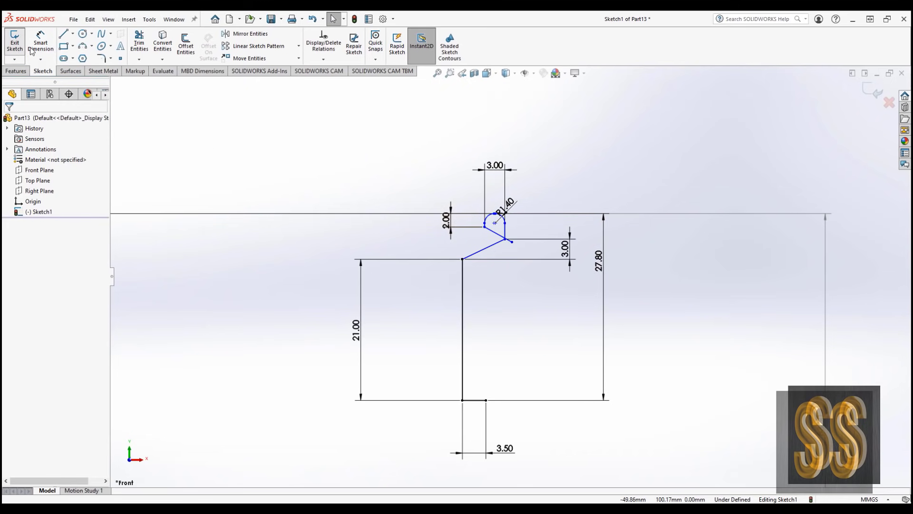
Make the loose line endpoint coincident with the short vertical line beside the arc
click(485, 400)
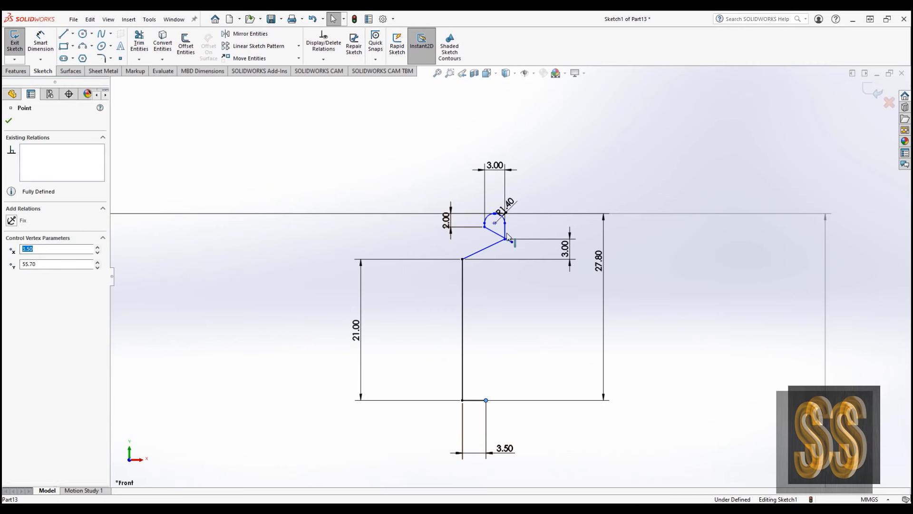
ctrl+click(505, 231)
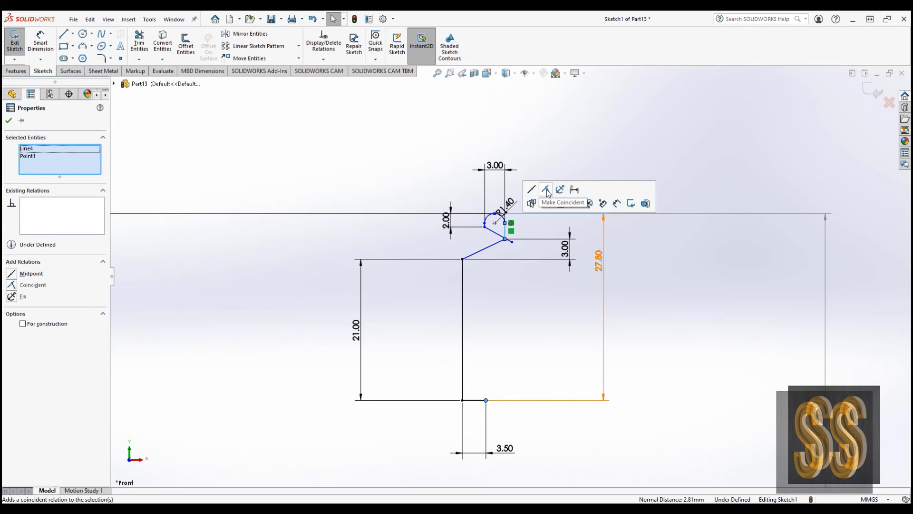
click(548, 192)
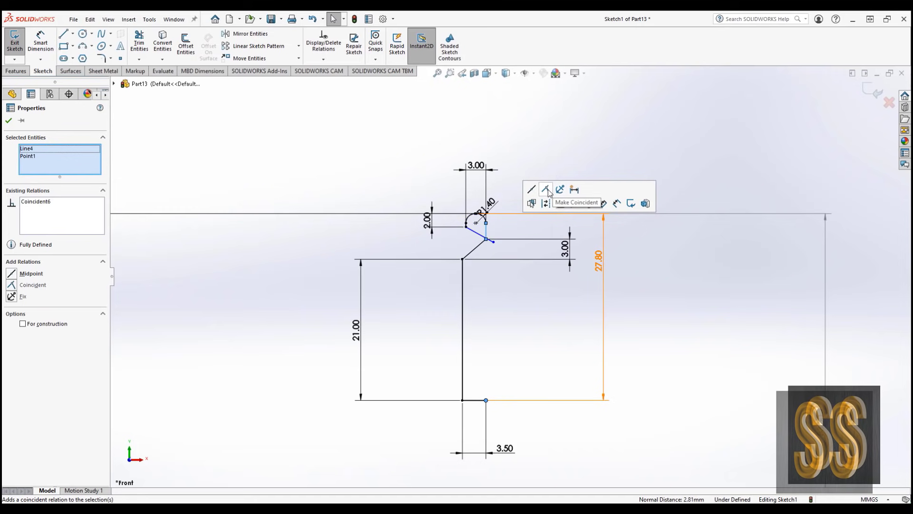
click(532, 382)
scroll(548, 287, down, 2)
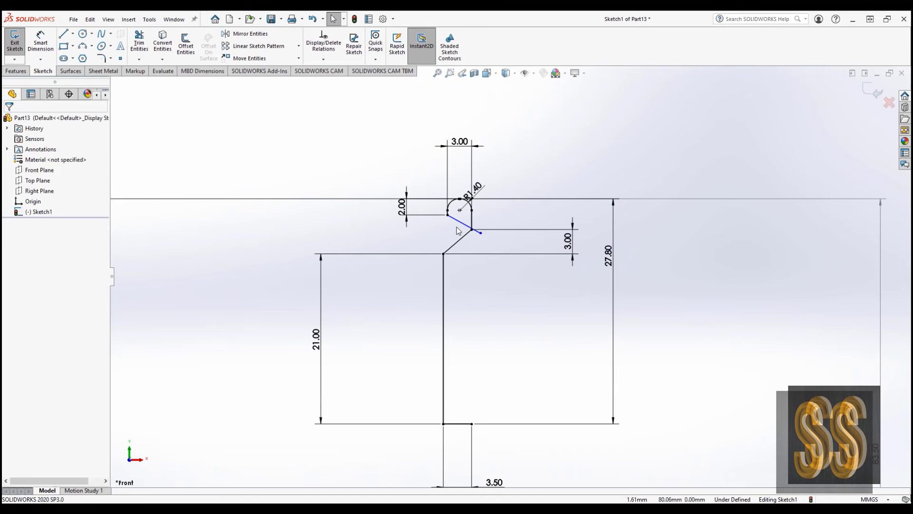
scroll(566, 287, down, 3)
drag(503, 271, 481, 257)
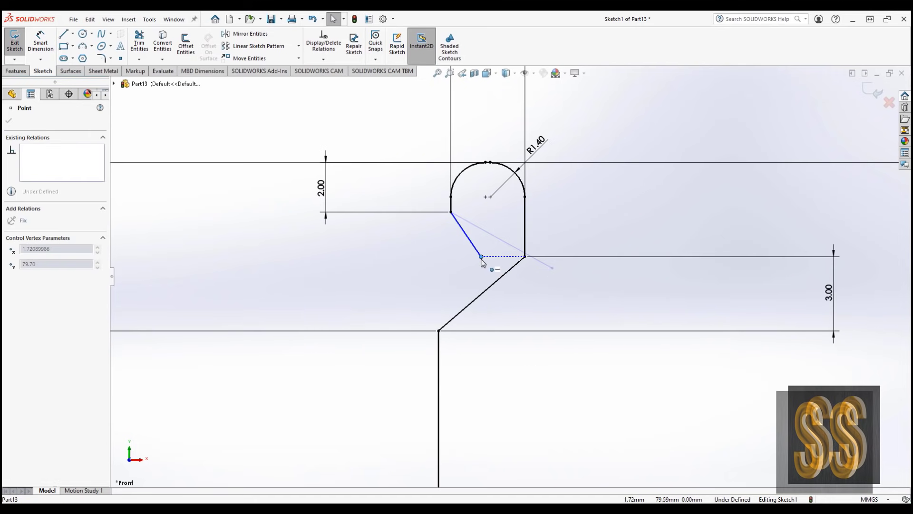
scroll(483, 260, down, 2)
scroll(483, 260, down, 1)
click(473, 296)
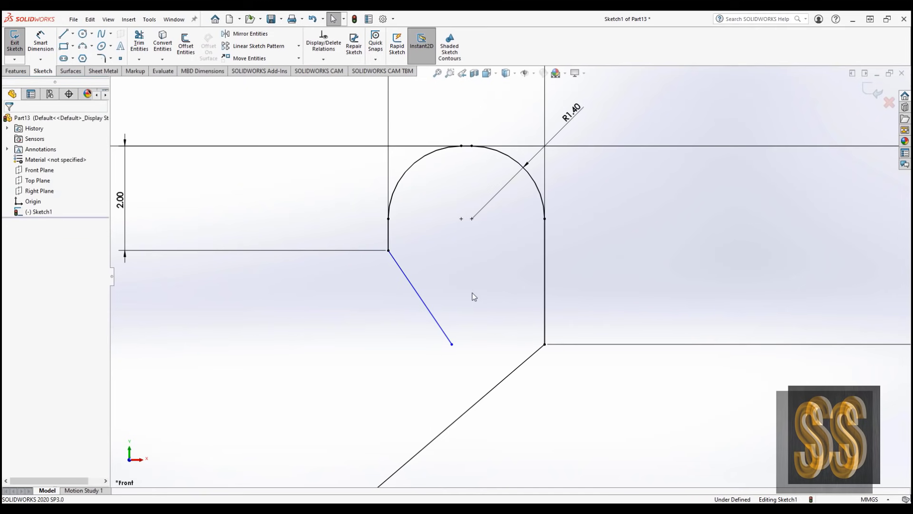
Delete the diagonal line below the arc and the short vertical segment left of it
click(407, 276)
key(Delete)
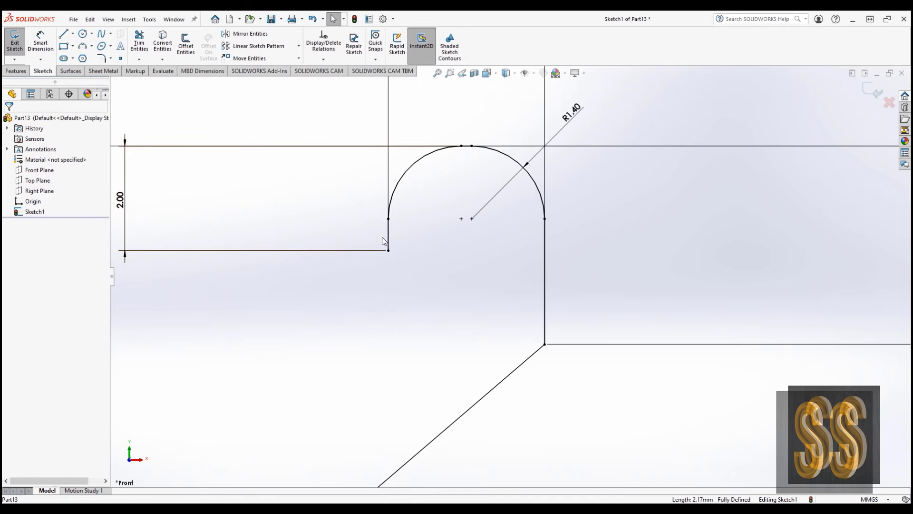
click(388, 242)
key(Delete)
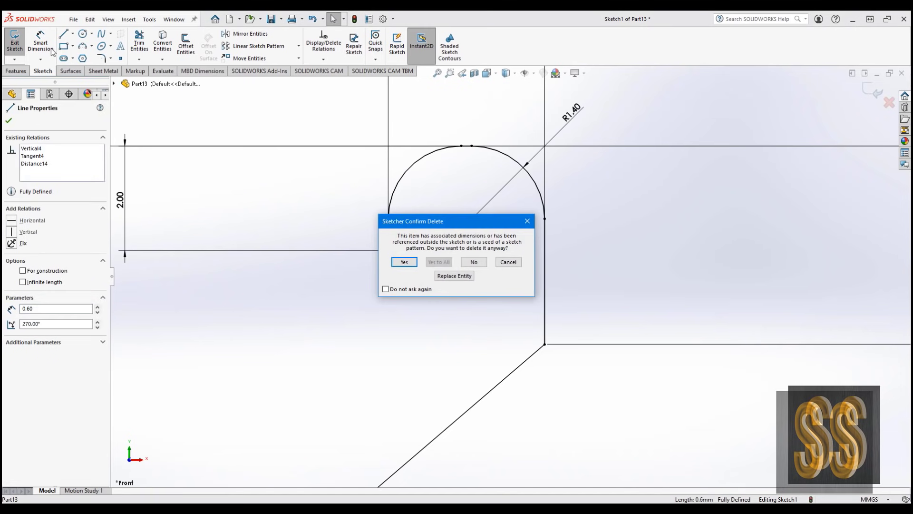
click(404, 262)
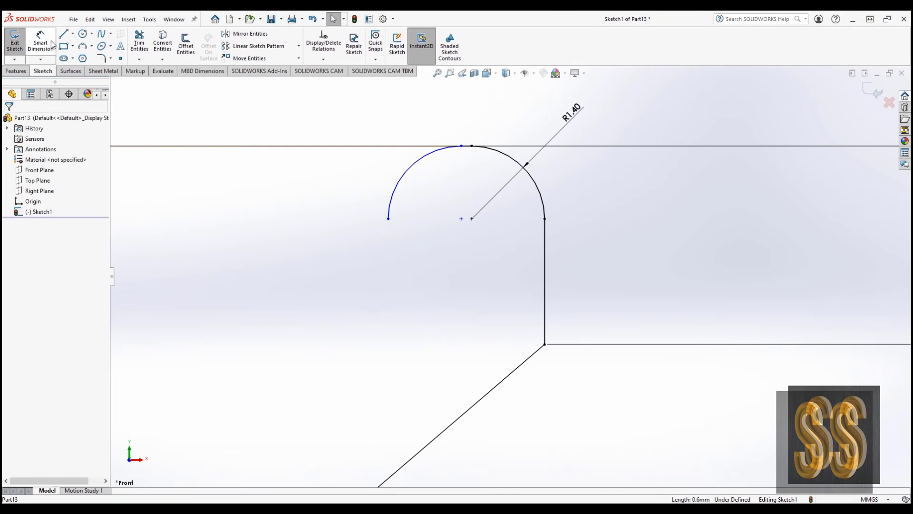
Extend the arc's left end downward and draw a line from it down to the right
key(l)
key(Escape)
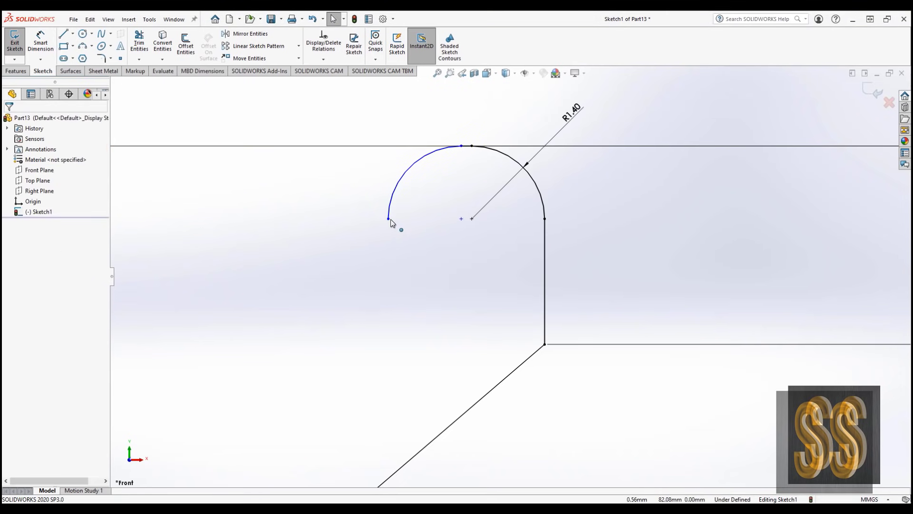
mouse_move(389, 219)
mouse_down()
mouse_move(394, 243)
mouse_move(405, 247)
mouse_move(390, 244)
mouse_up()
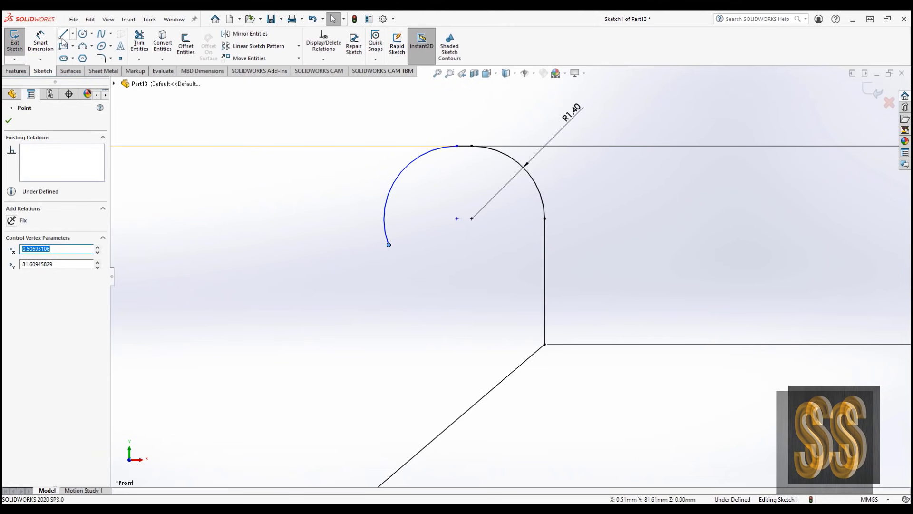
click(63, 33)
click(389, 245)
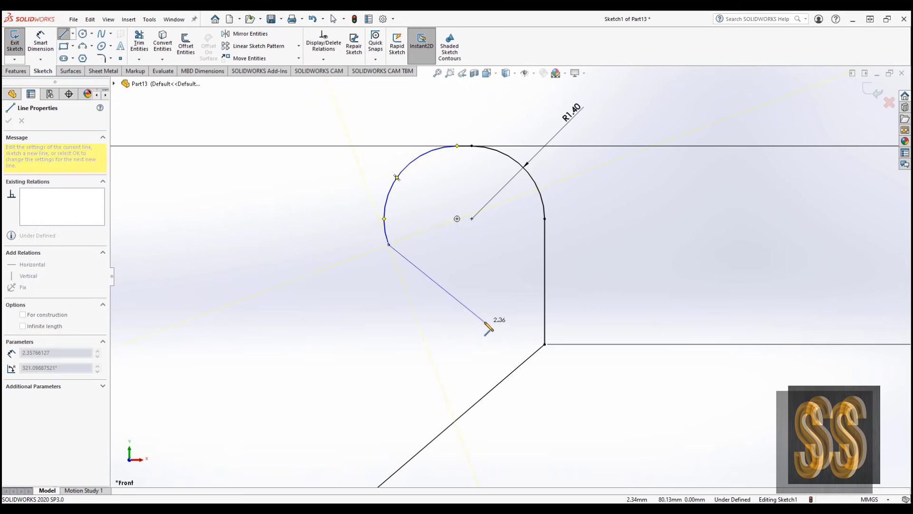
click(481, 320)
key(Escape)
Dimension the arc's lower endpoint 2.00 mm from the top line
scroll(350, 291, up, 5)
scroll(497, 262, up, 4)
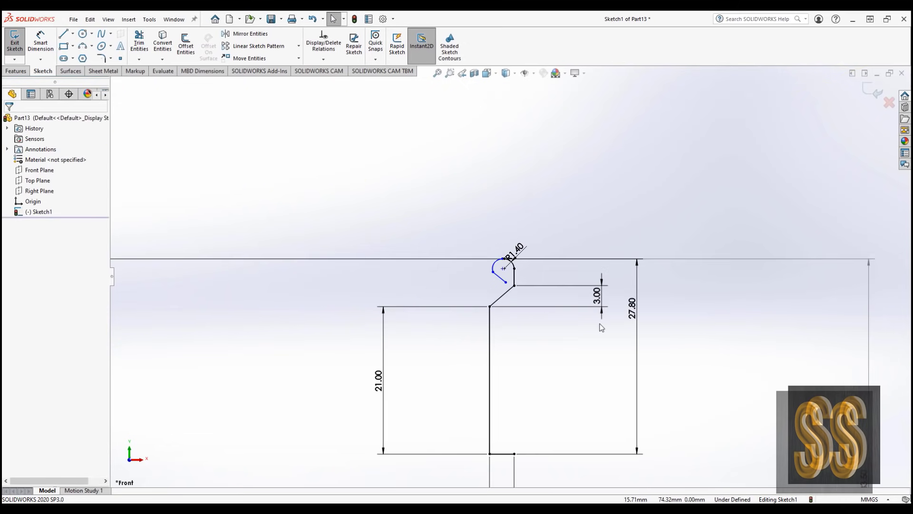
scroll(601, 323, down, 4)
click(40, 41)
scroll(406, 218, down, 3)
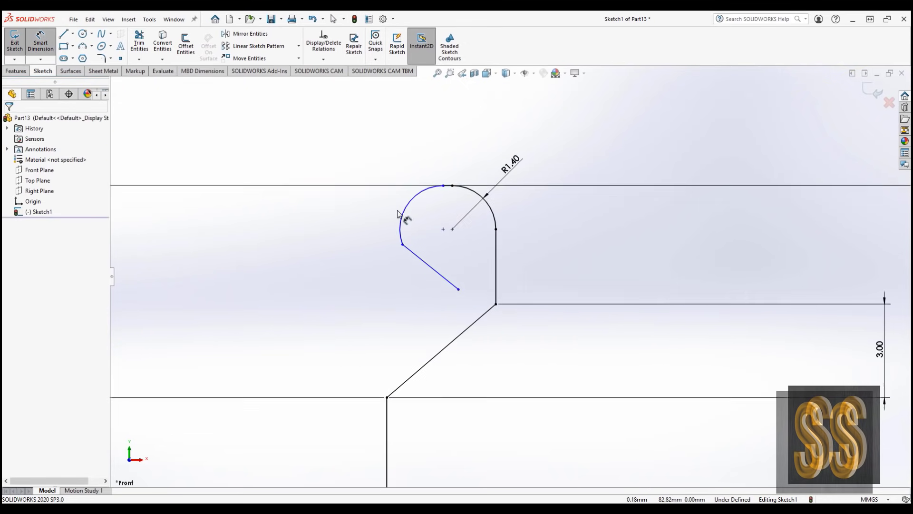
scroll(495, 195, down, 3)
click(496, 184)
click(380, 327)
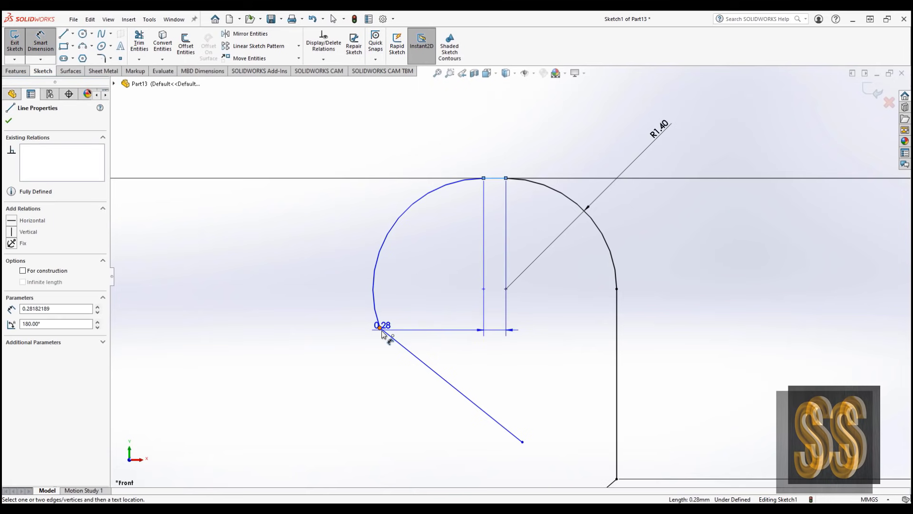
key(z)
click(218, 261)
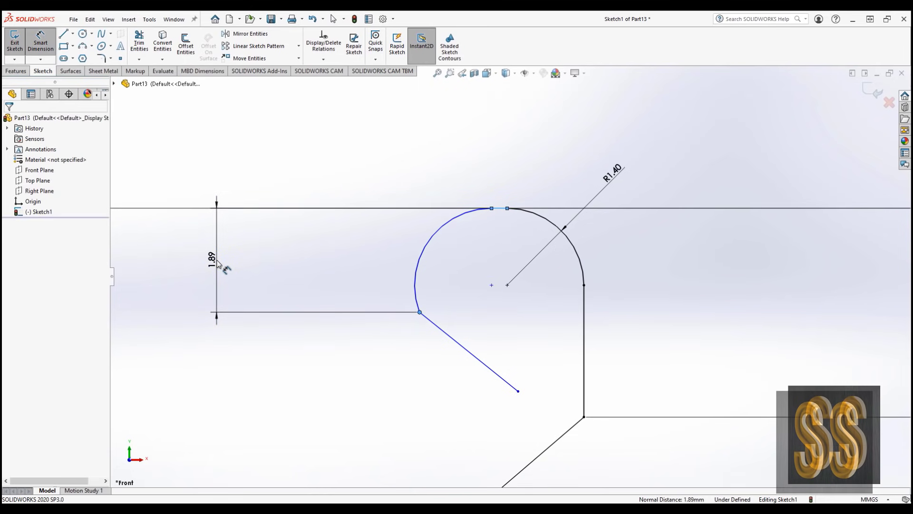
text(2)
key(Return)
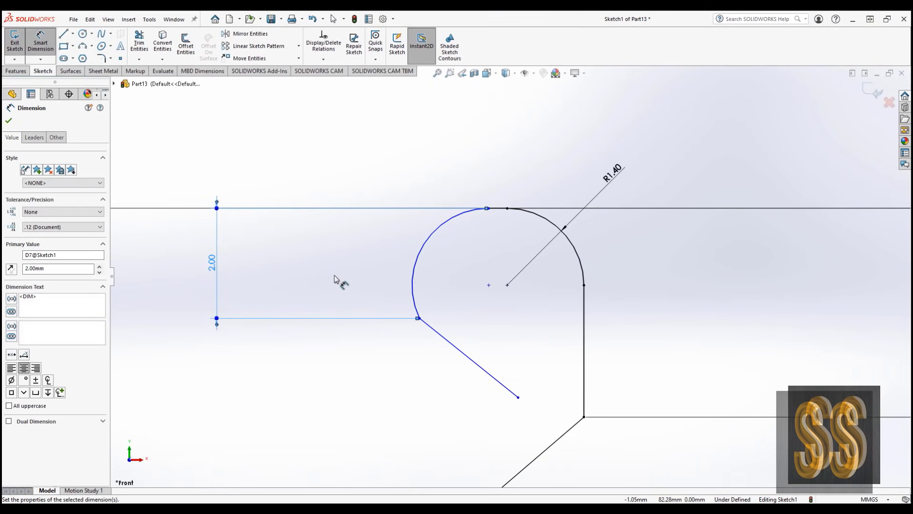
Add a 0.50 mm horizontal offset from the ring's inner edge to the arc endpoint
scroll(338, 280, up, 4)
scroll(328, 286, up, 4)
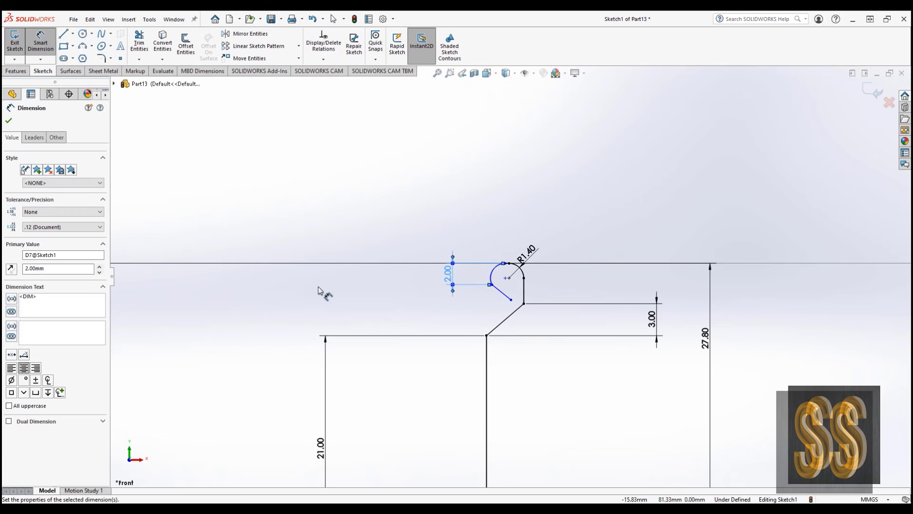
click(486, 366)
scroll(498, 300, down, 1)
click(491, 281)
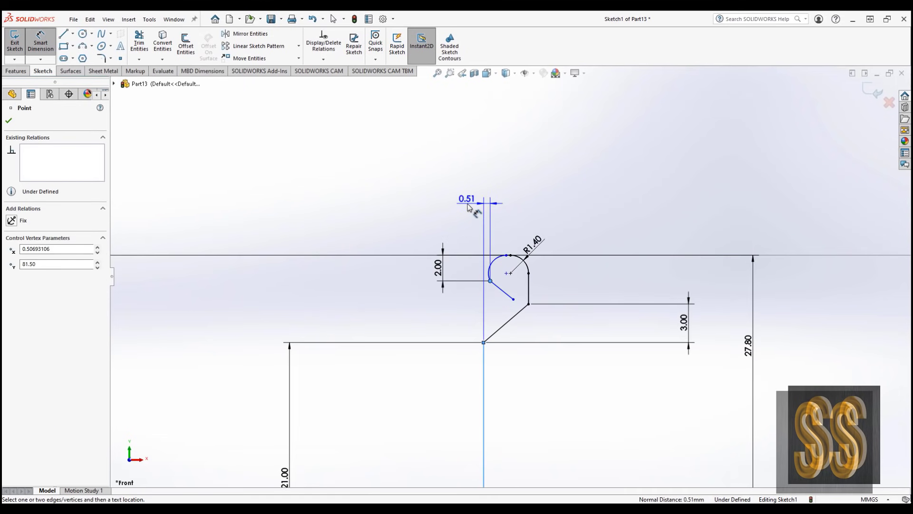
click(466, 207)
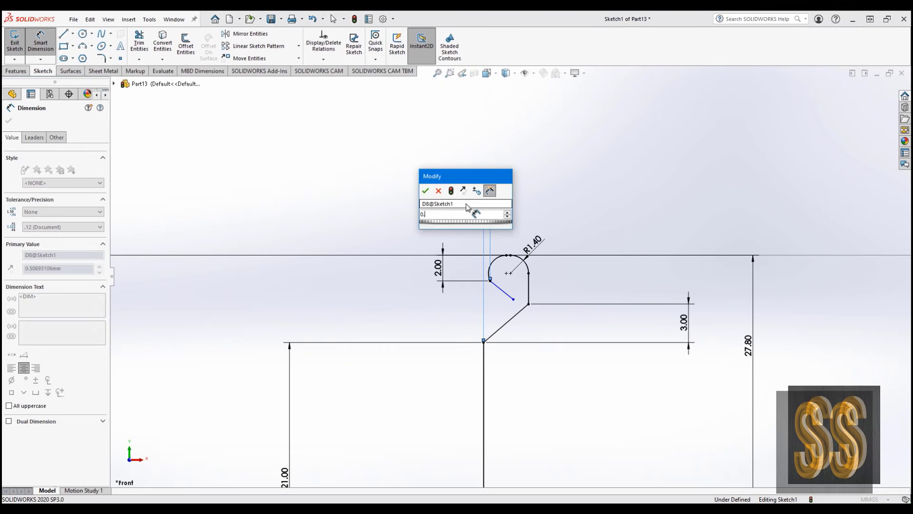
text(0.5)
key(Return)
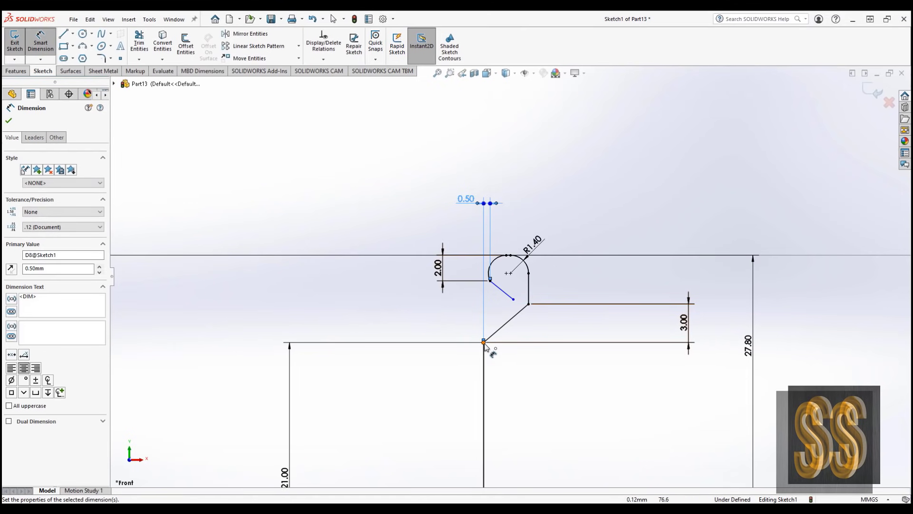
Dimension the new line's lower endpoint 3.00 mm above the lower horizontal edge
click(513, 300)
click(504, 342)
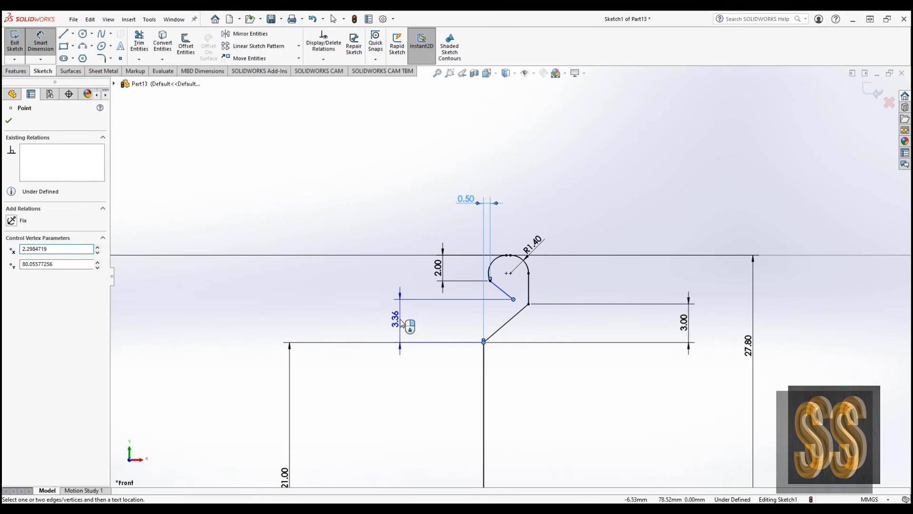
click(400, 321)
key(Return)
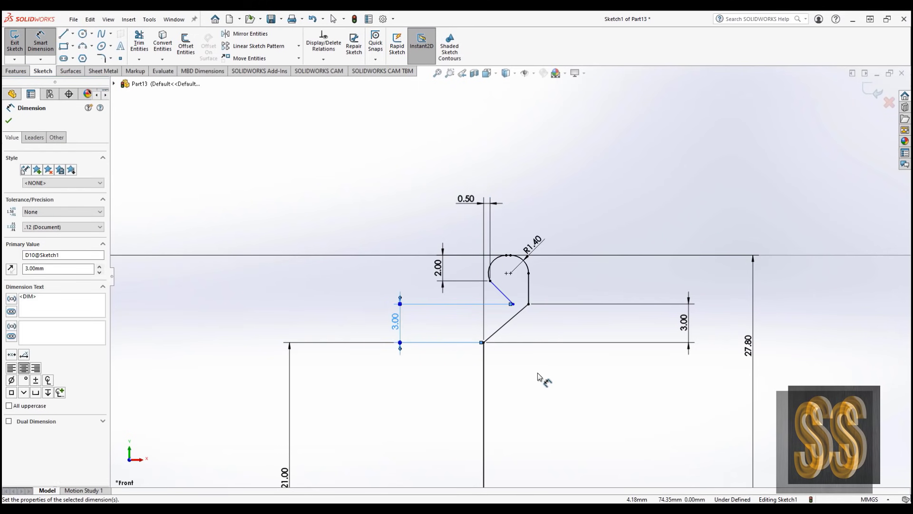
key(Escape)
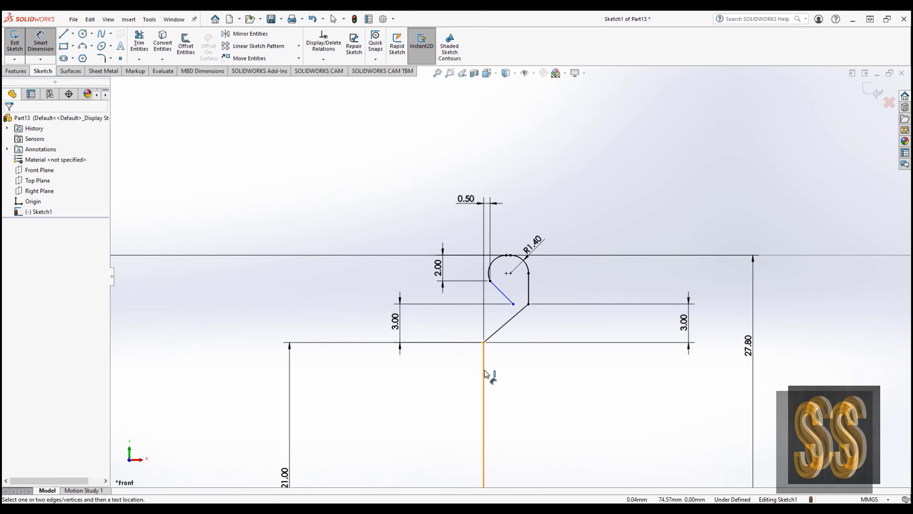
Dimension the profile's bottom endpoint 2.00 mm horizontally from the vertical edge
click(484, 376)
click(514, 304)
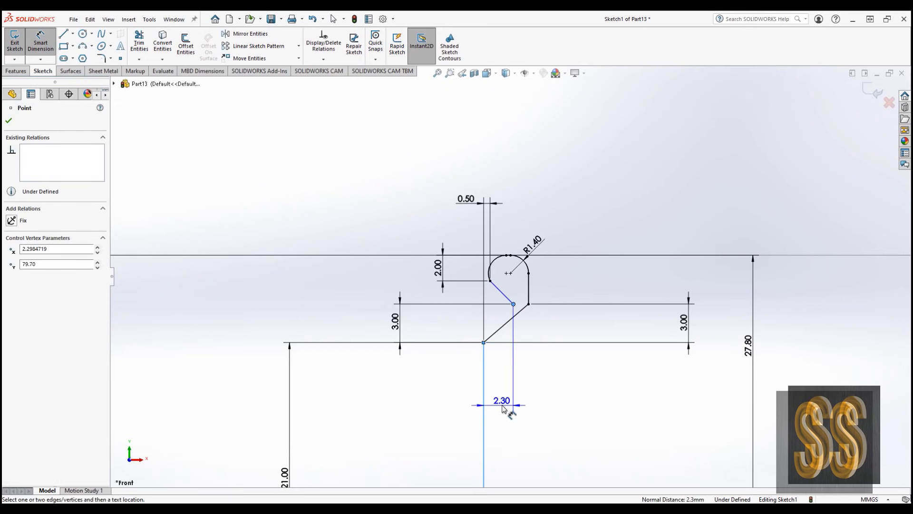
scroll(502, 406, up, 3)
scroll(503, 309, up, 1)
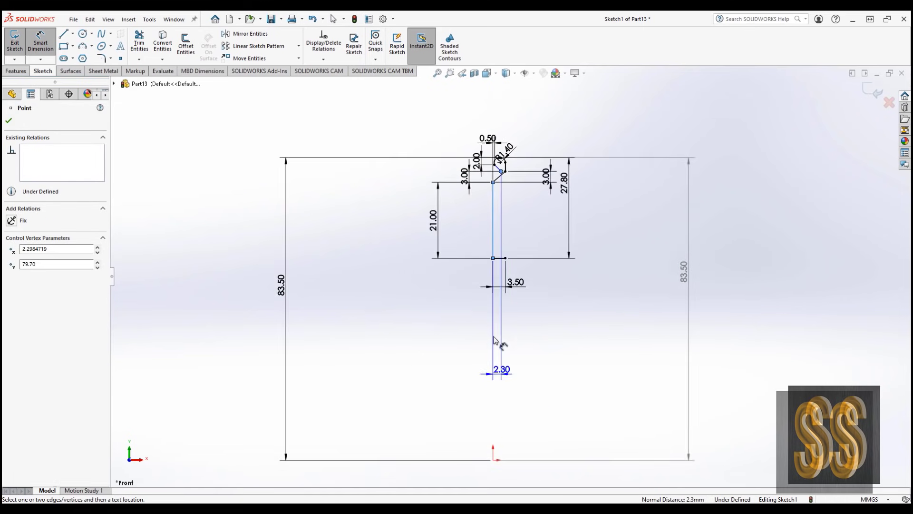
scroll(509, 266, down, 5)
click(470, 263)
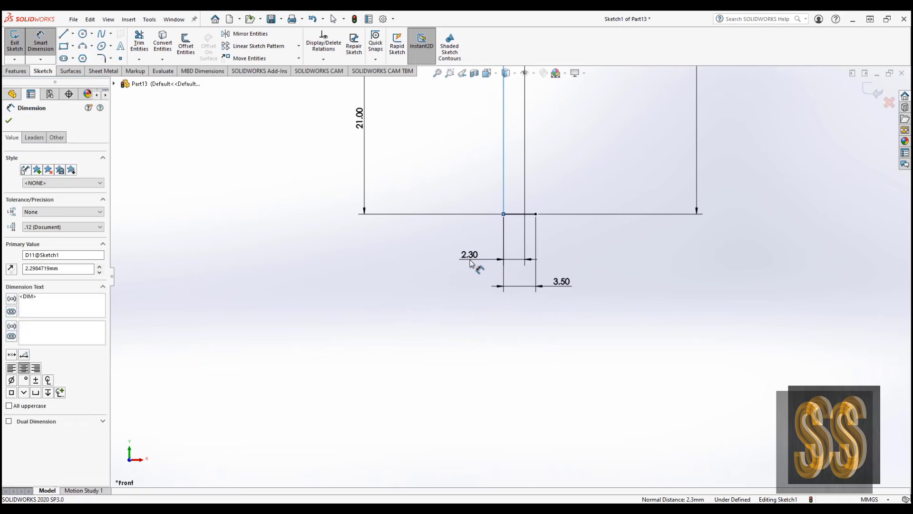
text(2)
key(Return)
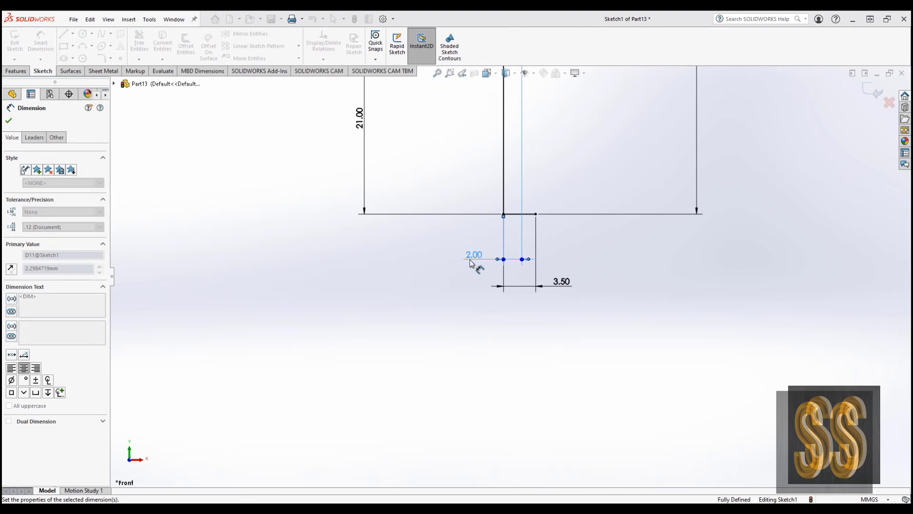
scroll(470, 313, up, 4)
scroll(533, 197, down, 1)
scroll(525, 230, down, 2)
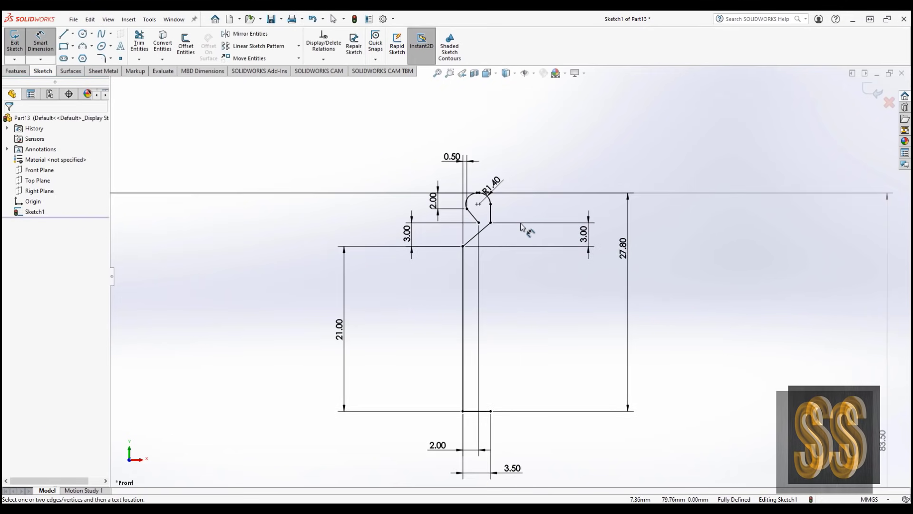
scroll(521, 244, up, 1)
scroll(591, 351, up, 4)
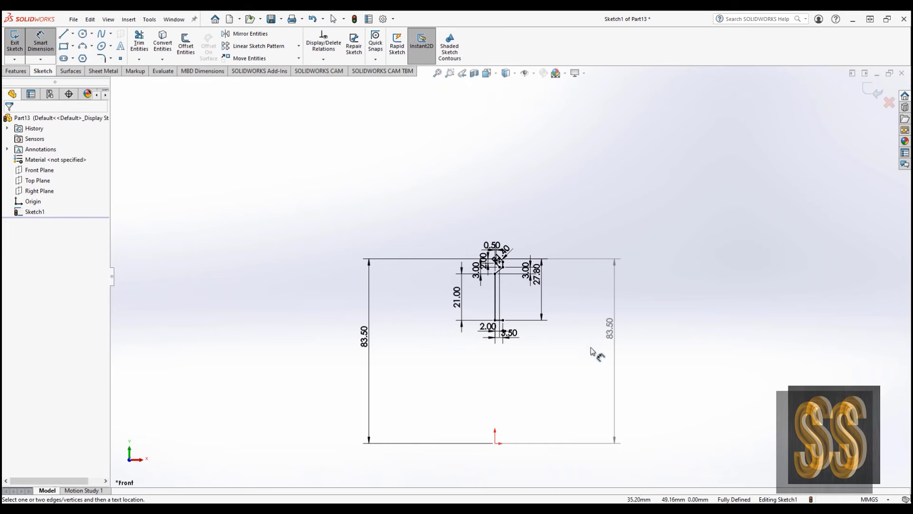
Draw a horizontal centerline rightward from the origin and exit Sketch1
click(72, 33)
click(83, 55)
scroll(497, 270, up, 3)
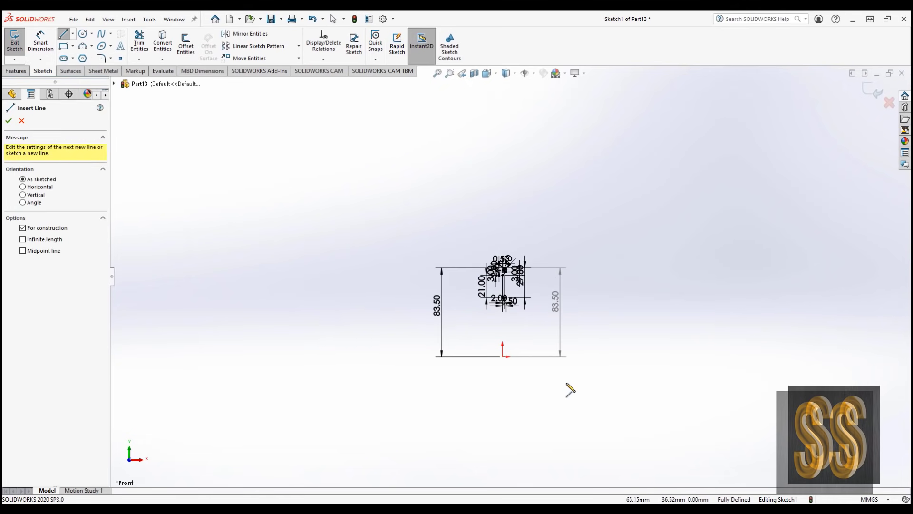
scroll(566, 385, down, 2)
click(470, 336)
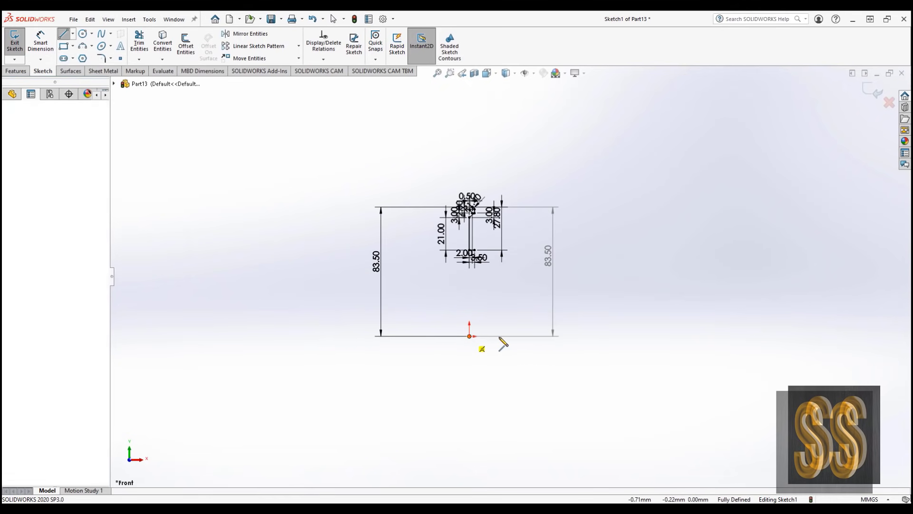
click(592, 336)
key(Escape)
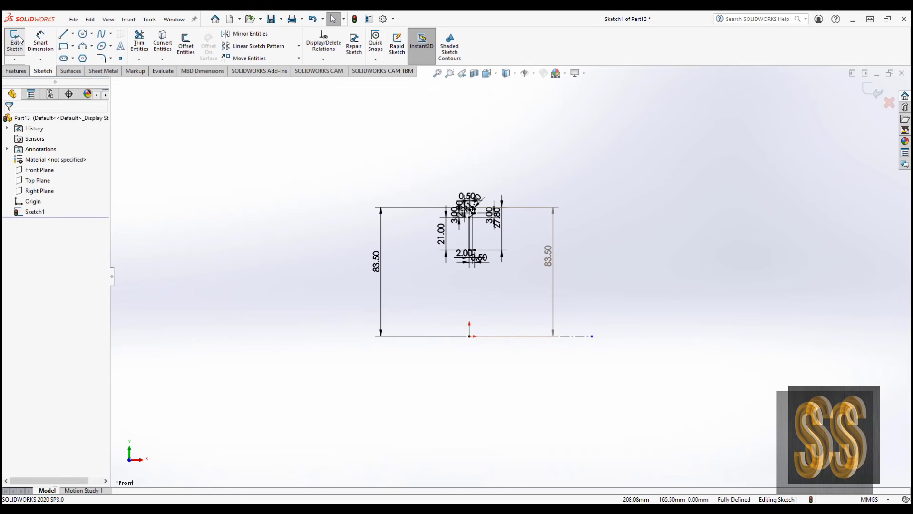
click(14, 42)
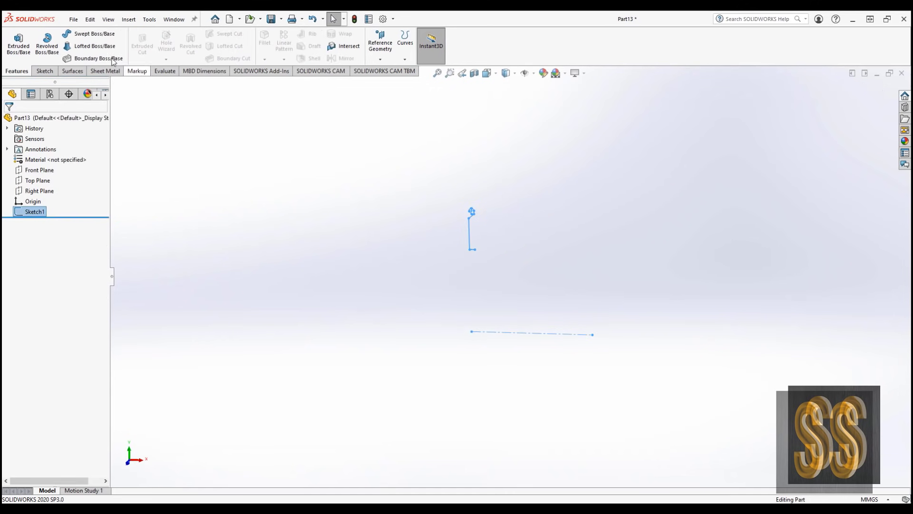
Revolve the profile 360° as a 0.50 mm thin feature, answering the auto-close prompts
click(47, 45)
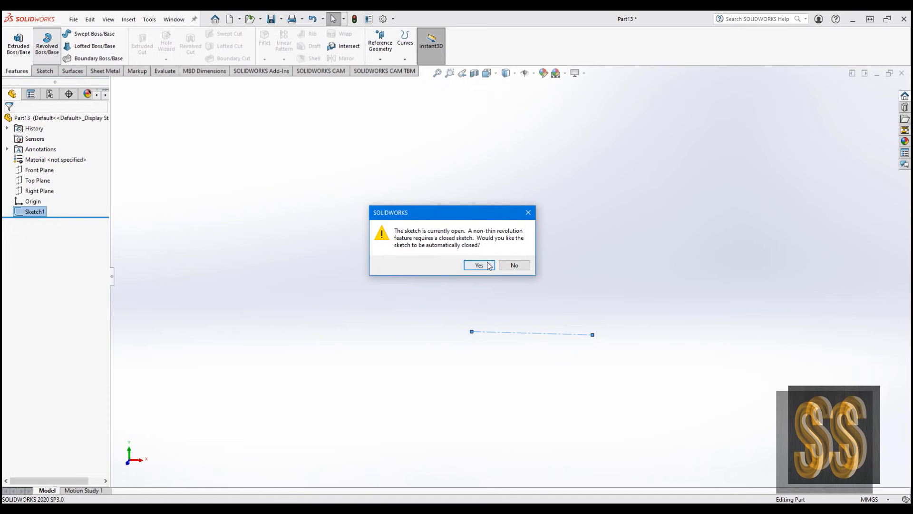
click(488, 265)
click(512, 265)
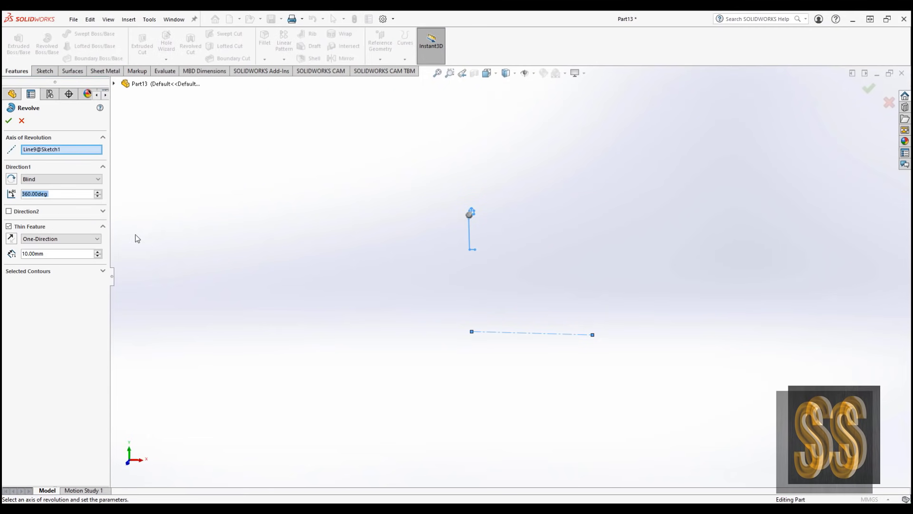
text(0.5)
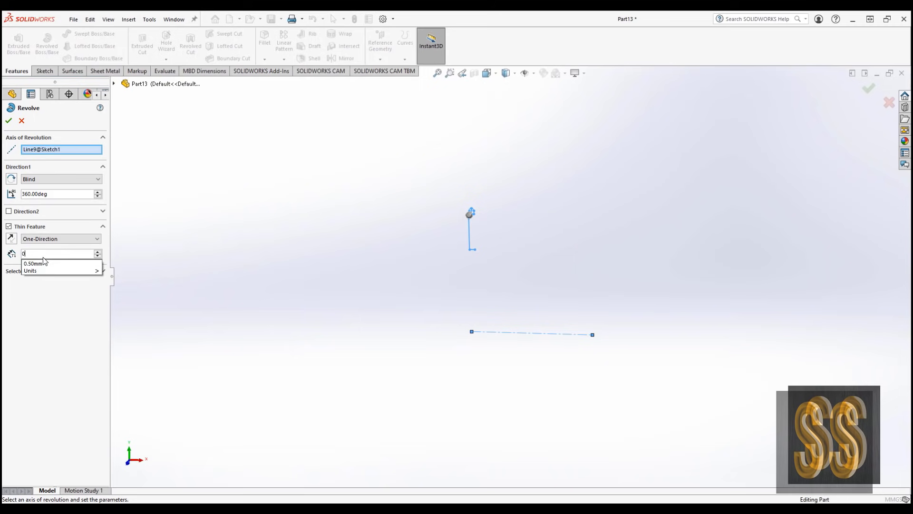
key(Return)
middle_drag(398, 309, 430, 275)
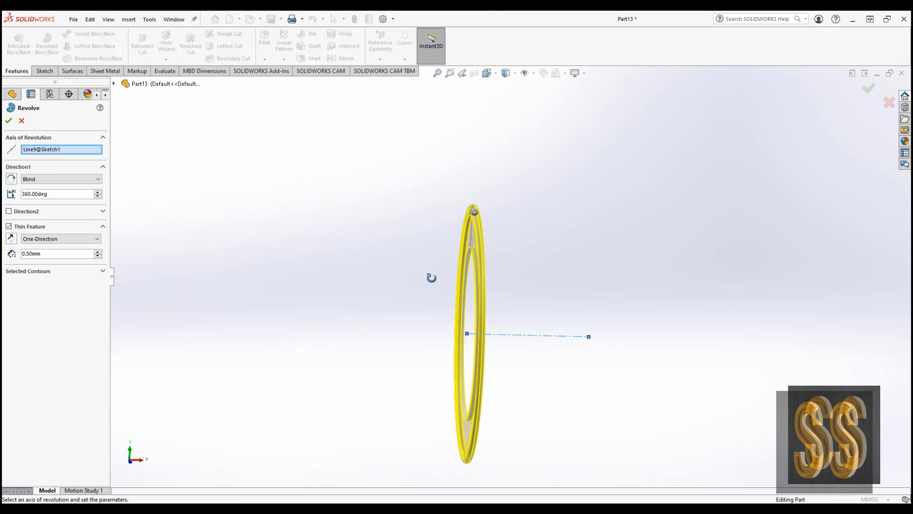
scroll(477, 220, down, 5)
mouse_move(477, 220)
middle_down()
mouse_move(407, 231)
mouse_move(423, 229)
middle_up()
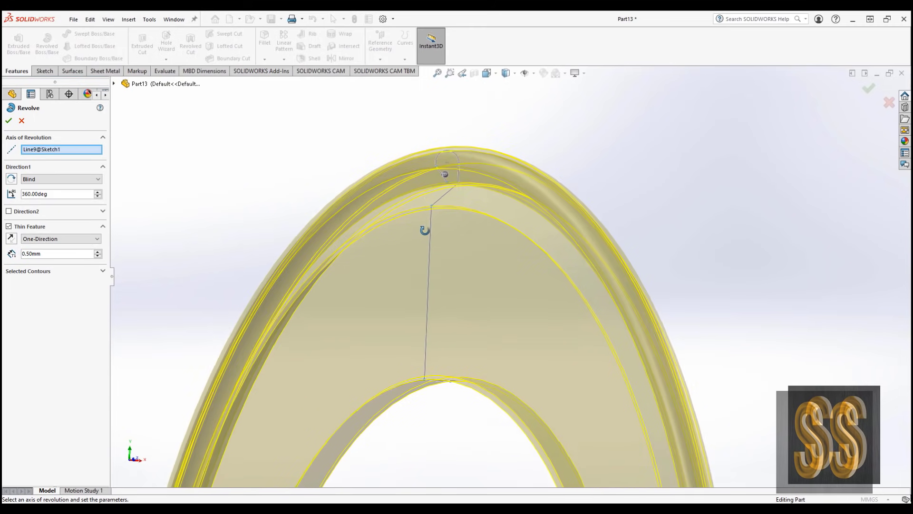
click(9, 120)
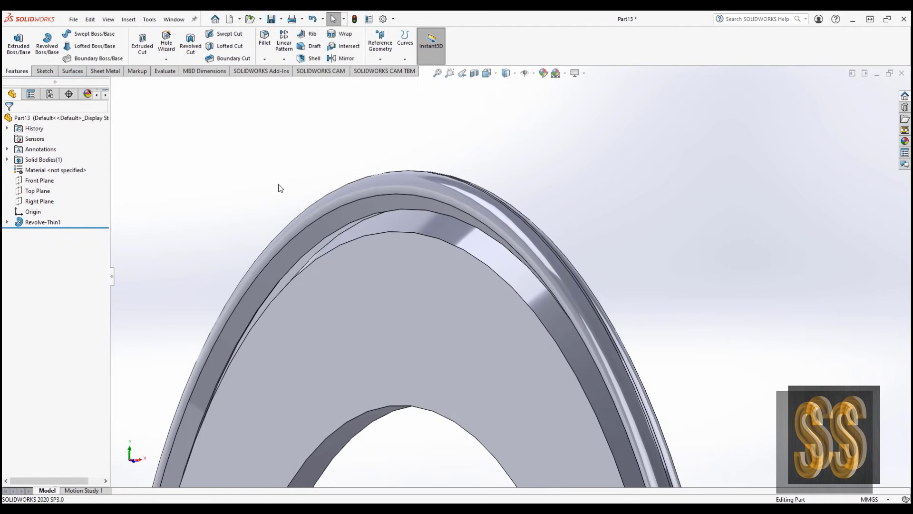
Orbit the finished ring to inspect it at a tilted angle
scroll(305, 209, up, 5)
scroll(344, 278, up, 1)
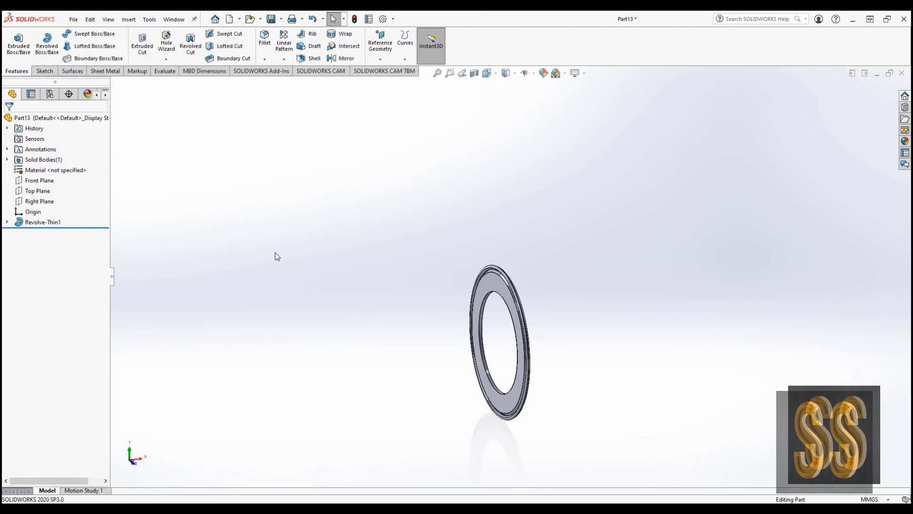
mouse_move(565, 387)
middle_down()
mouse_move(583, 406)
mouse_move(573, 377)
mouse_move(612, 420)
middle_up()
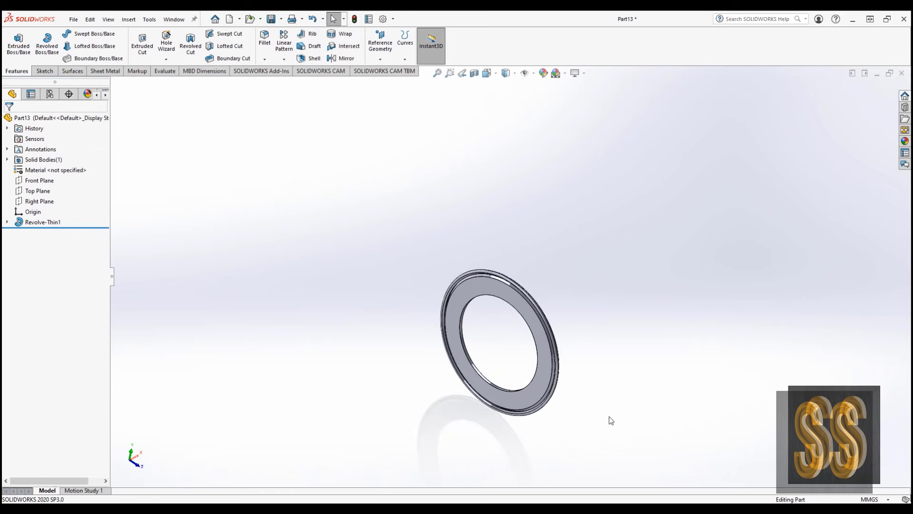
scroll(580, 373, down, 3)
middle_drag(580, 373, 414, 248)
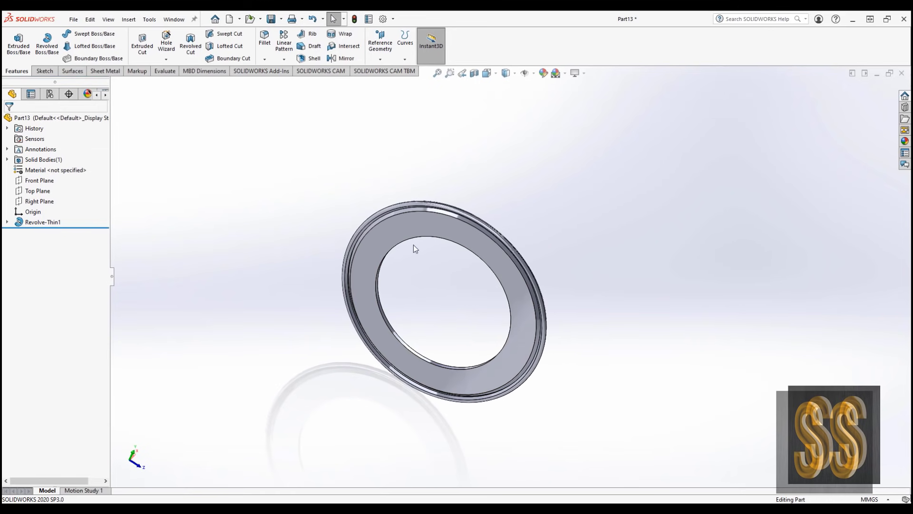
Create Plane1 offset 10 mm from the Right Plane with the offset flipped
click(39, 201)
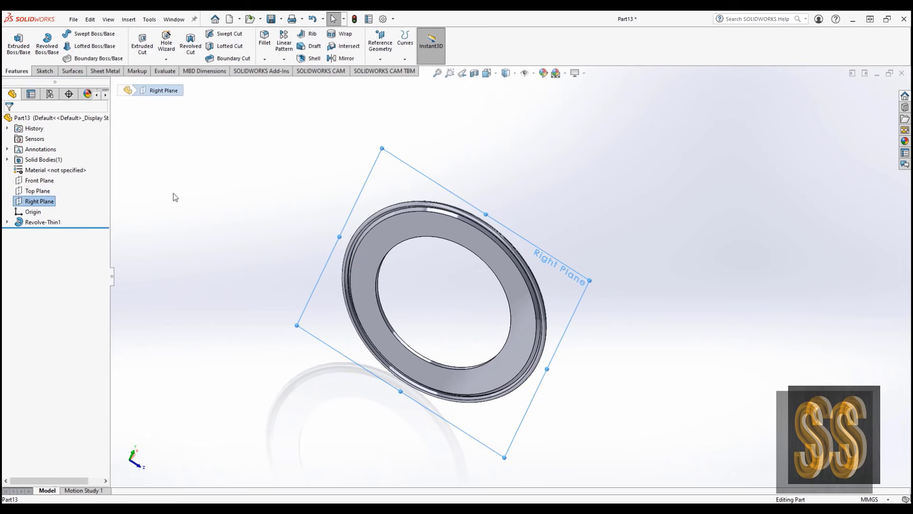
click(380, 59)
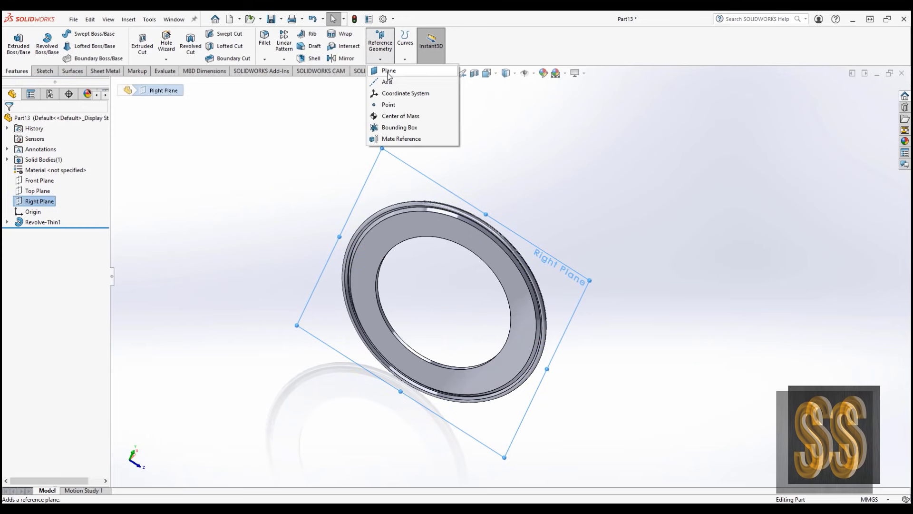
middle_drag(253, 223, 204, 183)
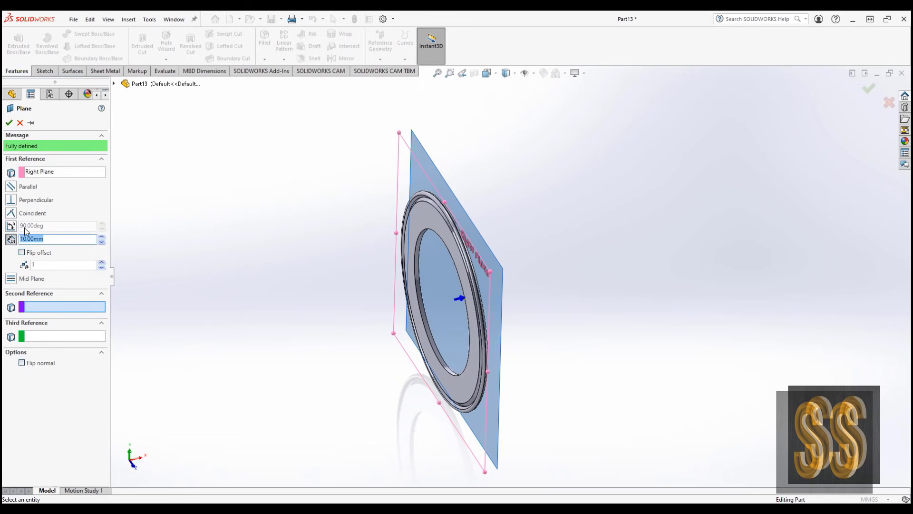
click(22, 252)
mouse_move(302, 238)
middle_down()
mouse_move(282, 206)
mouse_move(284, 214)
middle_up()
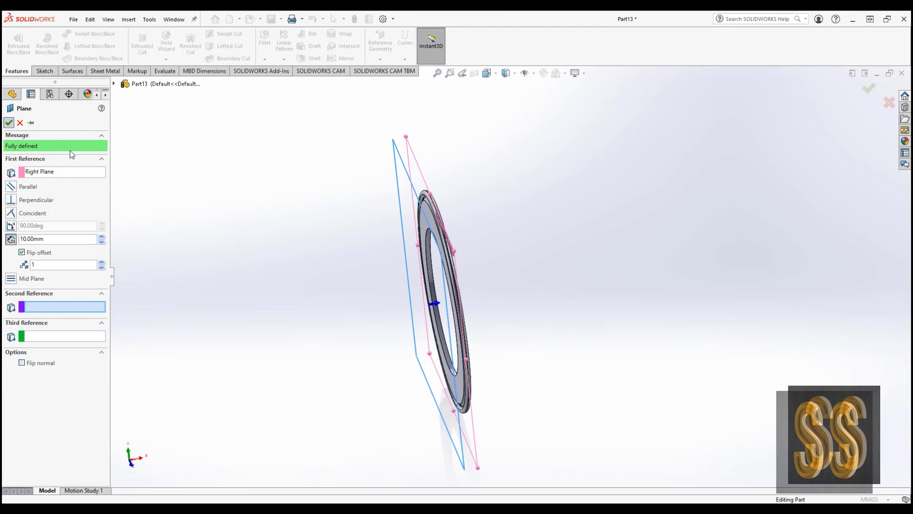
click(9, 122)
middle_drag(230, 200, 362, 173)
right_click(363, 174)
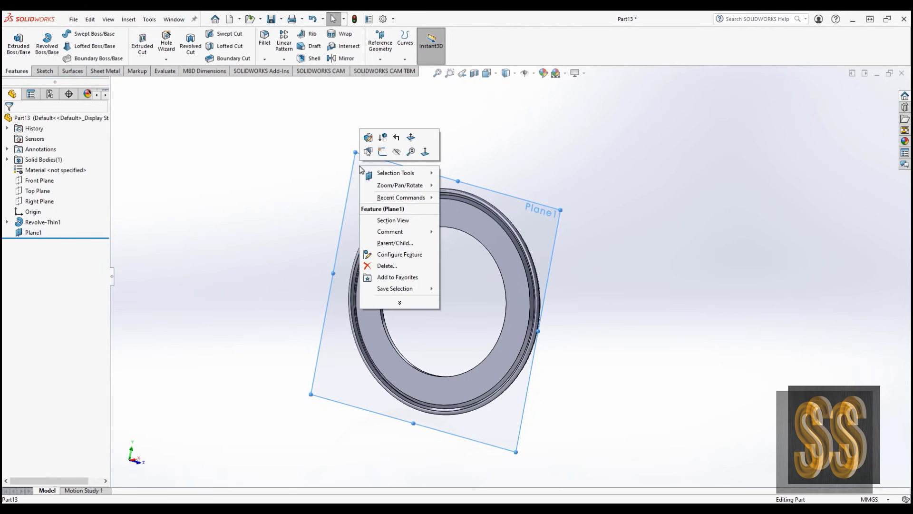
Start Sketch2 on Plane1 and orient the ring to the Left view
click(379, 149)
right_click(372, 192)
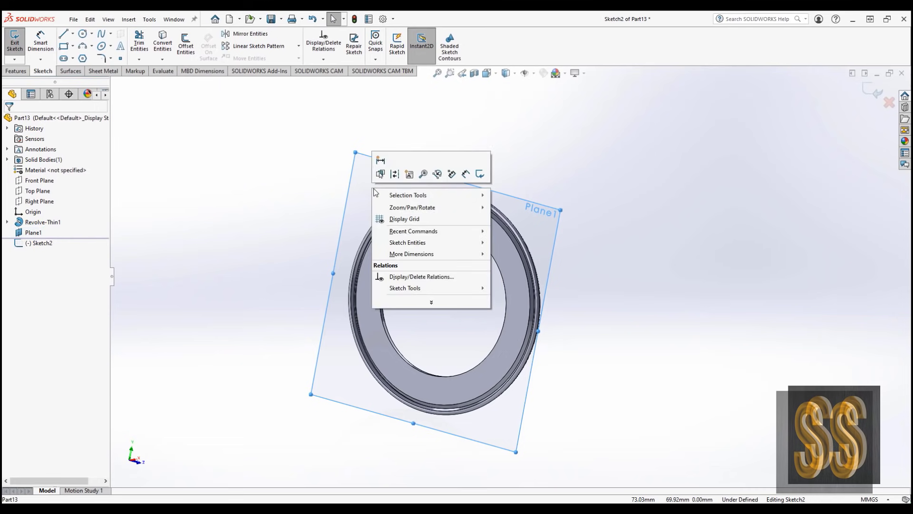
click(296, 208)
right_click(42, 243)
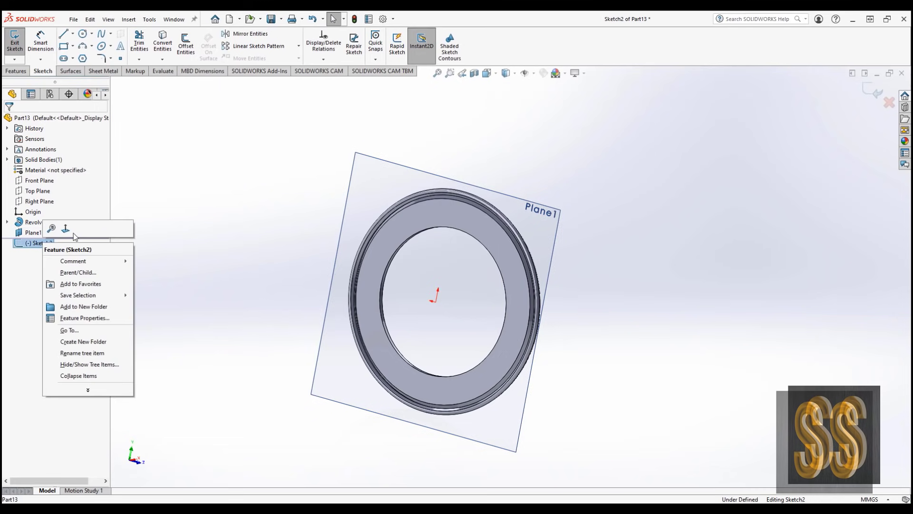
click(66, 229)
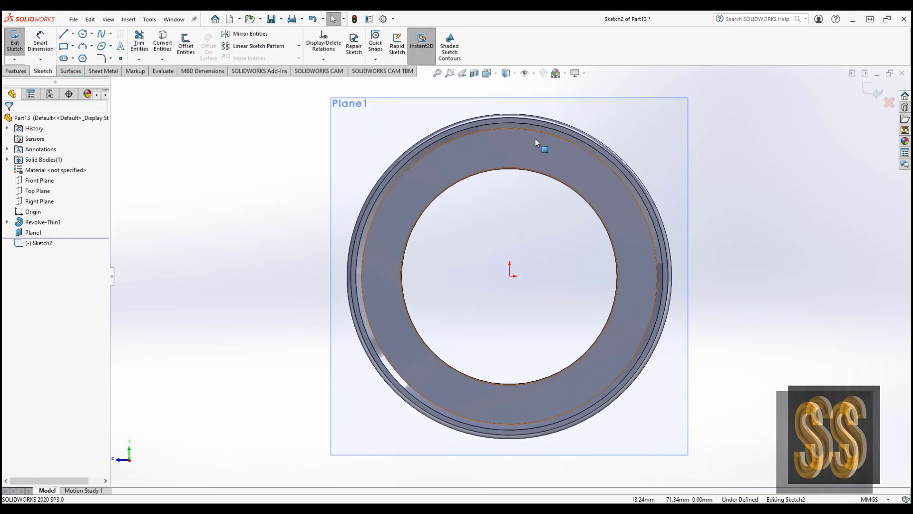
scroll(570, 138, down, 3)
scroll(464, 181, down, 3)
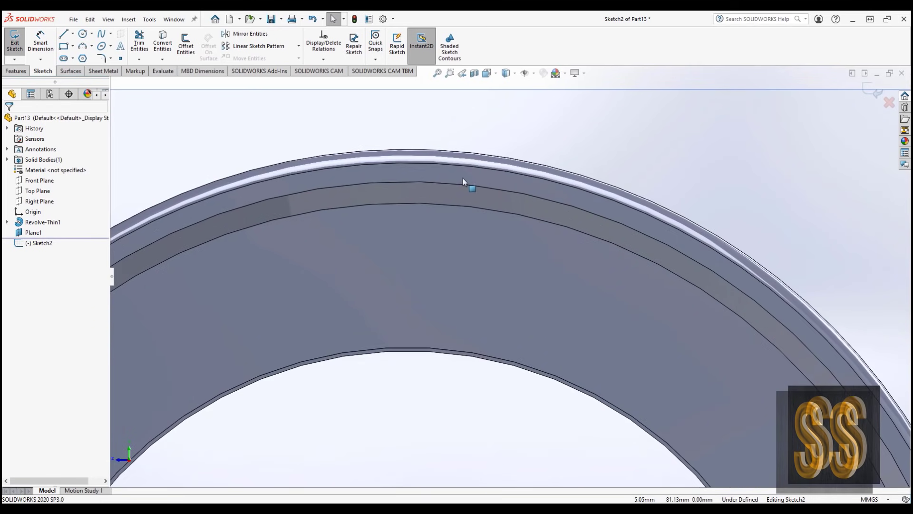
scroll(486, 195, up, 5)
middle_drag(454, 200, 436, 257)
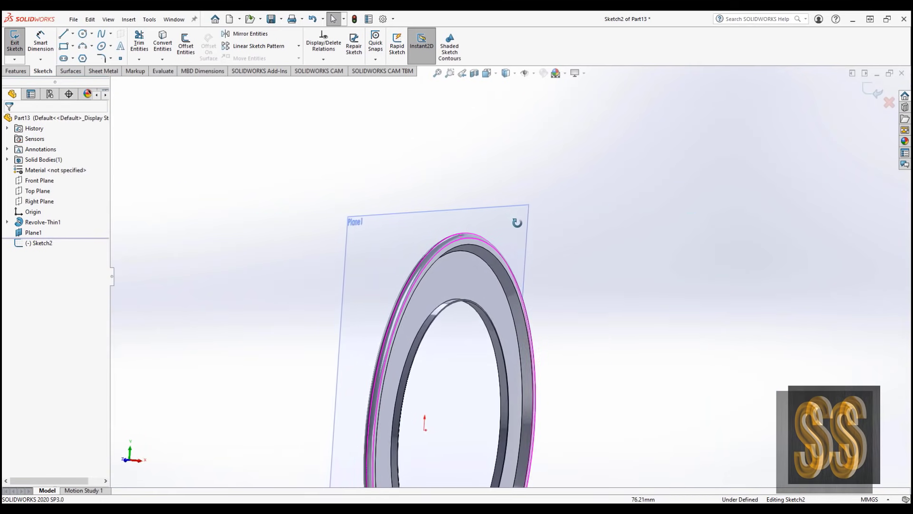
key(space)
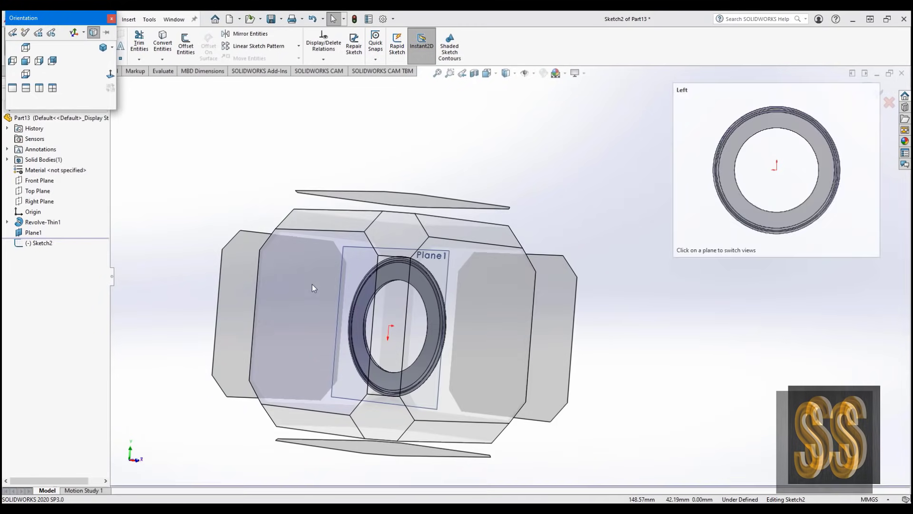
click(313, 284)
scroll(552, 123, down, 3)
scroll(552, 123, down, 2)
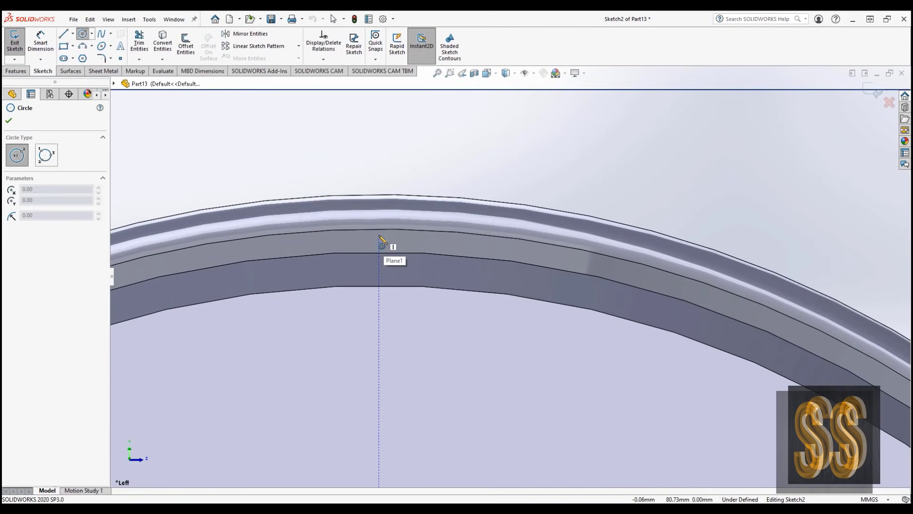
Sketch a small circle on the rim and align its centre with the origin
click(392, 248)
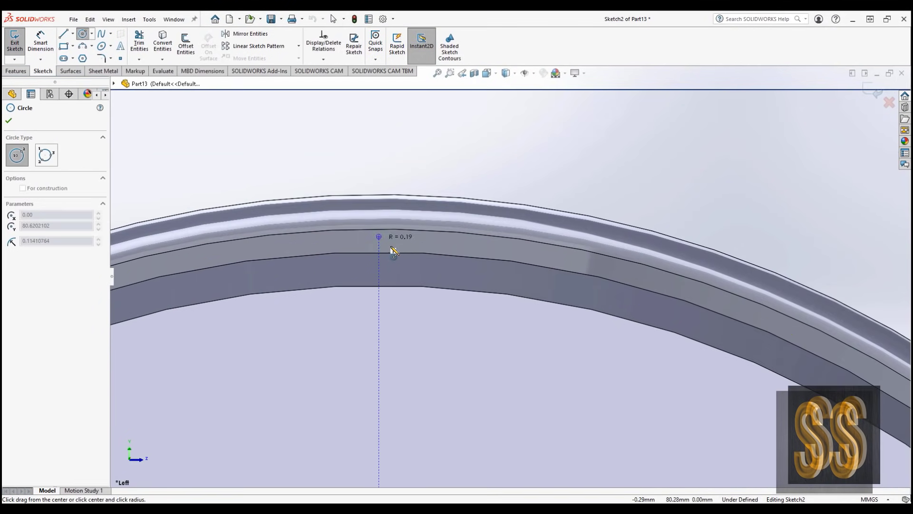
click(382, 242)
key(Escape)
scroll(476, 286, up, 5)
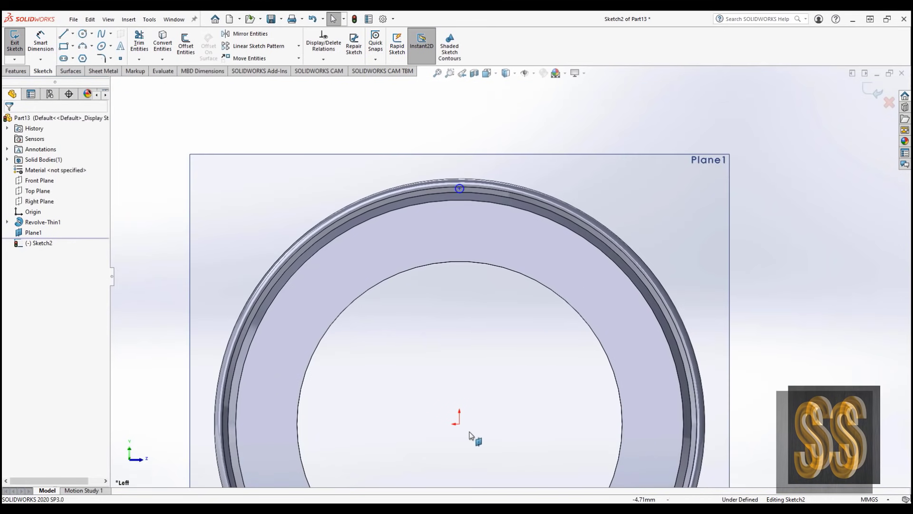
click(459, 189)
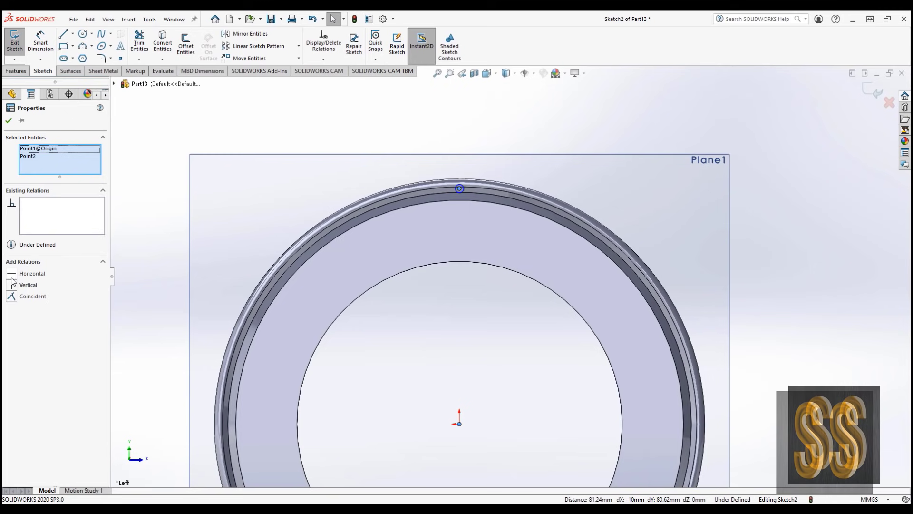
click(11, 275)
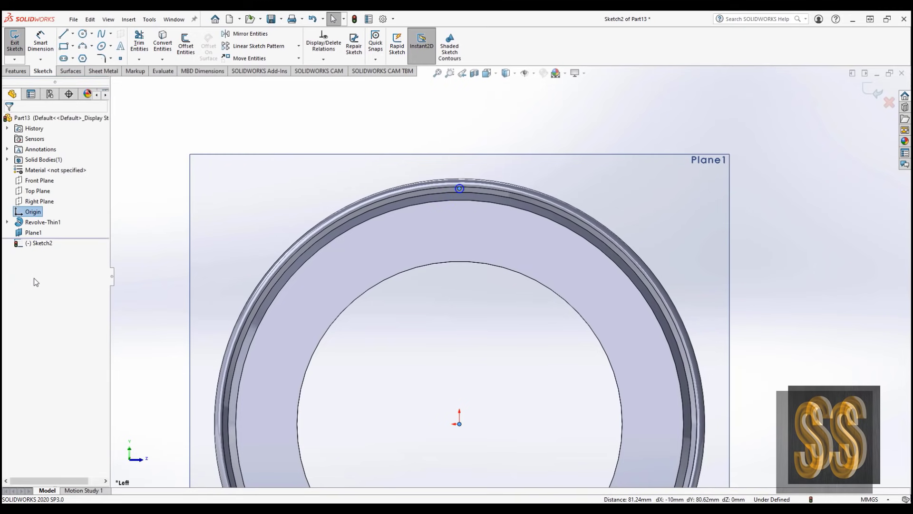
Dimension the small circle to a 2.5 mm diameter
click(48, 45)
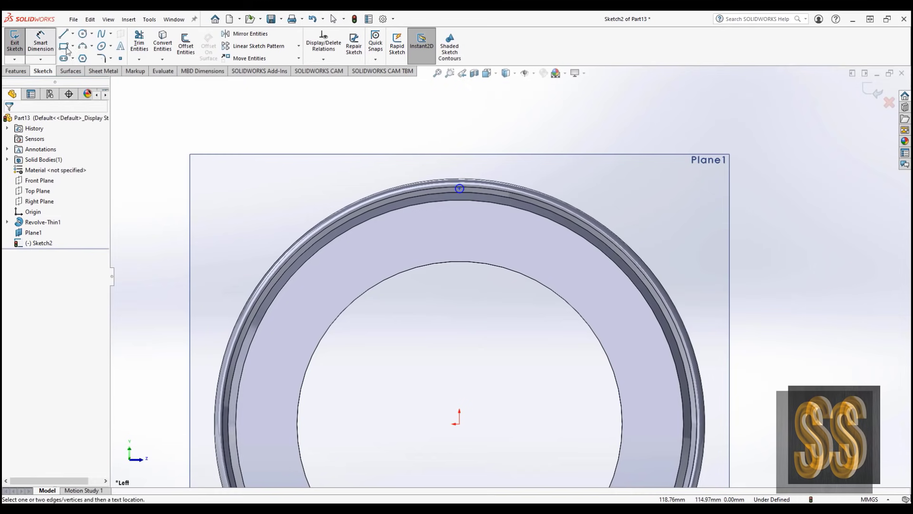
click(465, 190)
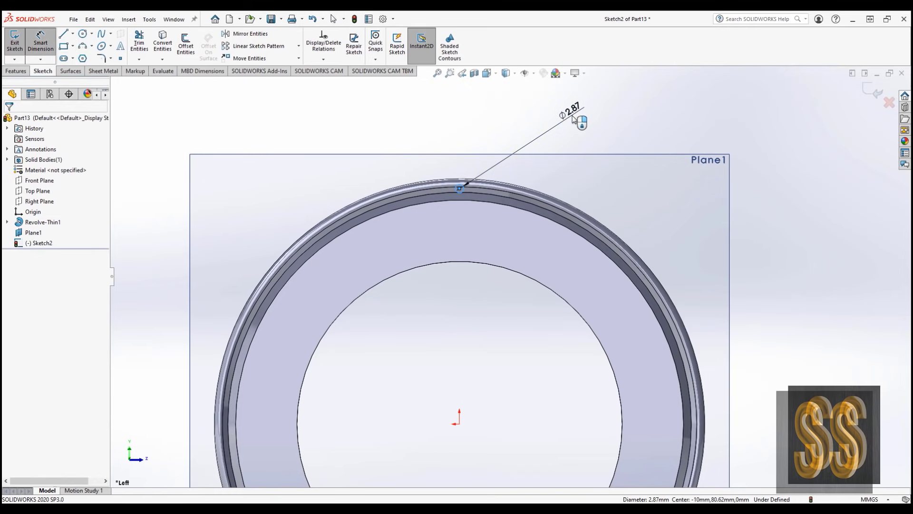
click(573, 119)
text(2.5)
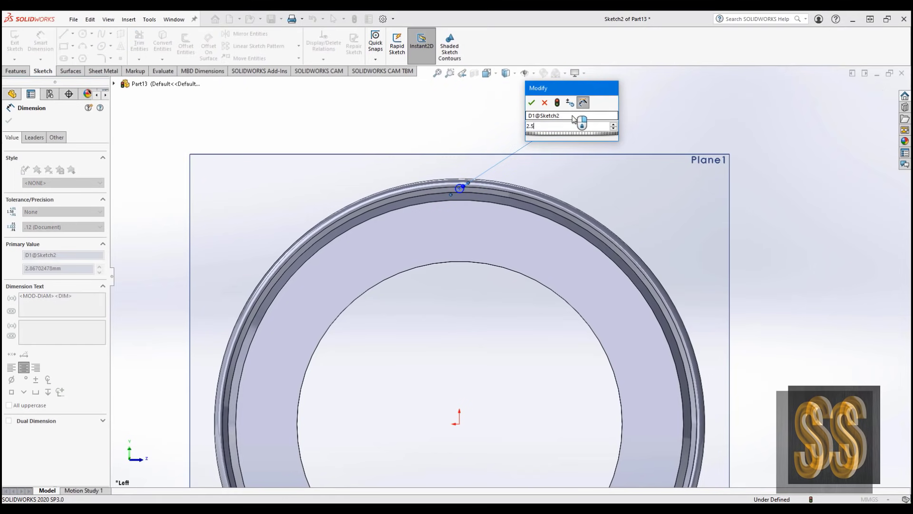
key(Return)
scroll(441, 244, up, 2)
key(Escape)
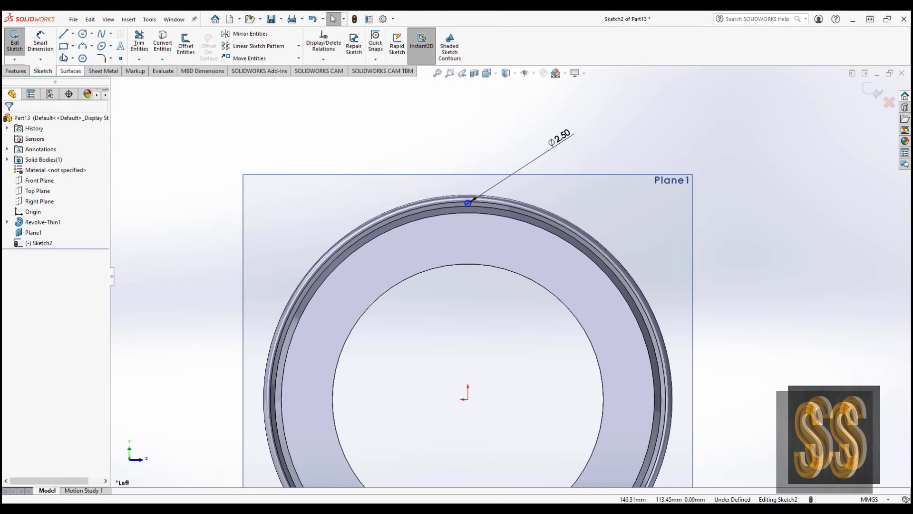
Dimension the circle's centre 82 mm above the origin
click(41, 43)
click(469, 400)
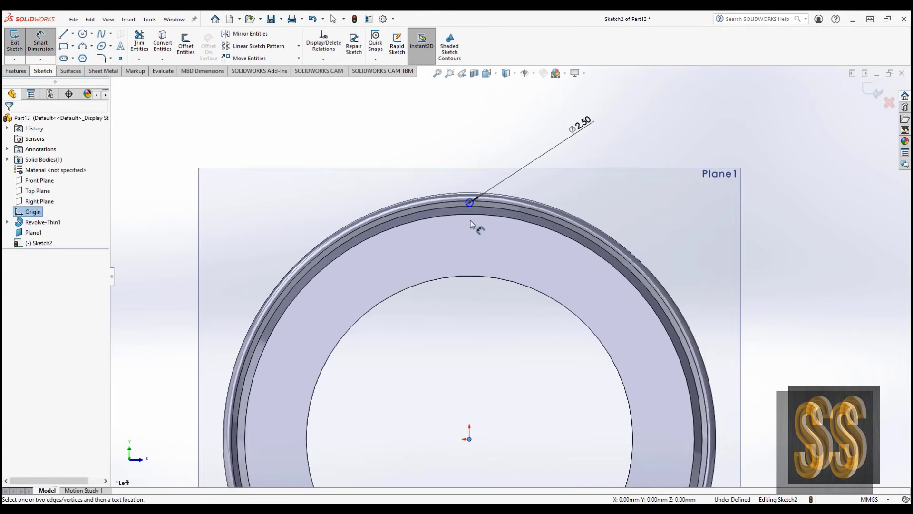
scroll(469, 203, down, 3)
click(479, 201)
scroll(479, 202, up, 5)
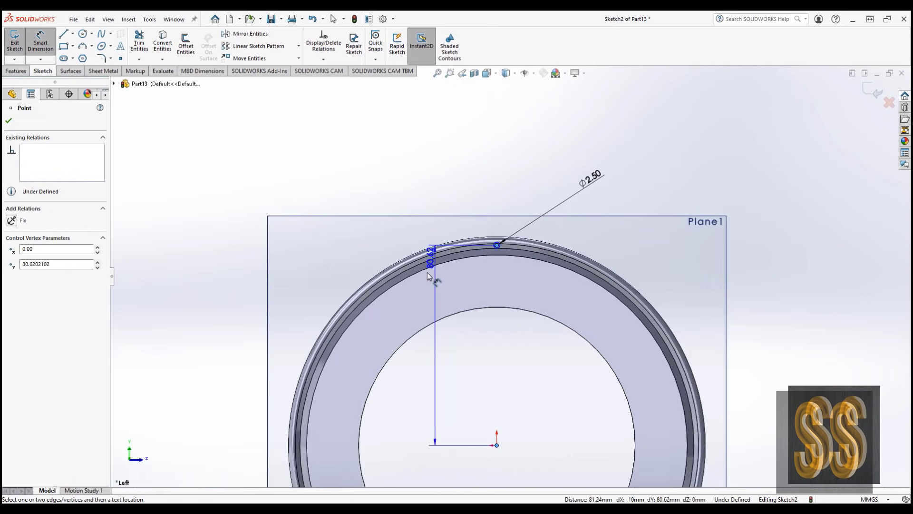
click(688, 309)
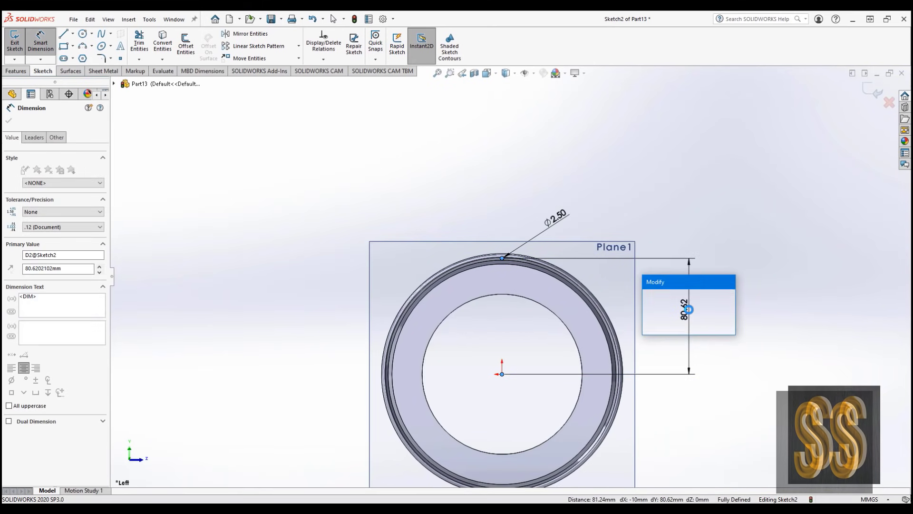
text(82)
key(Return)
scroll(539, 261, down, 2)
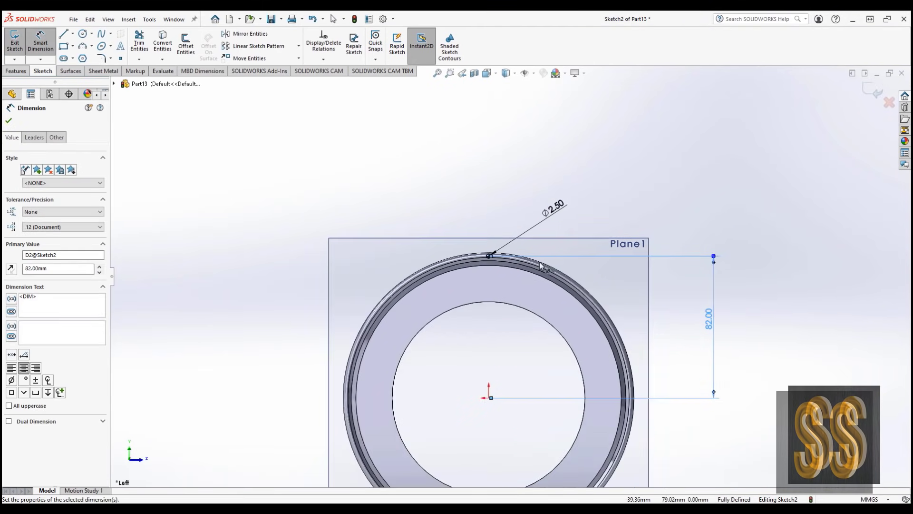
scroll(405, 259, down, 5)
scroll(557, 296, up, 5)
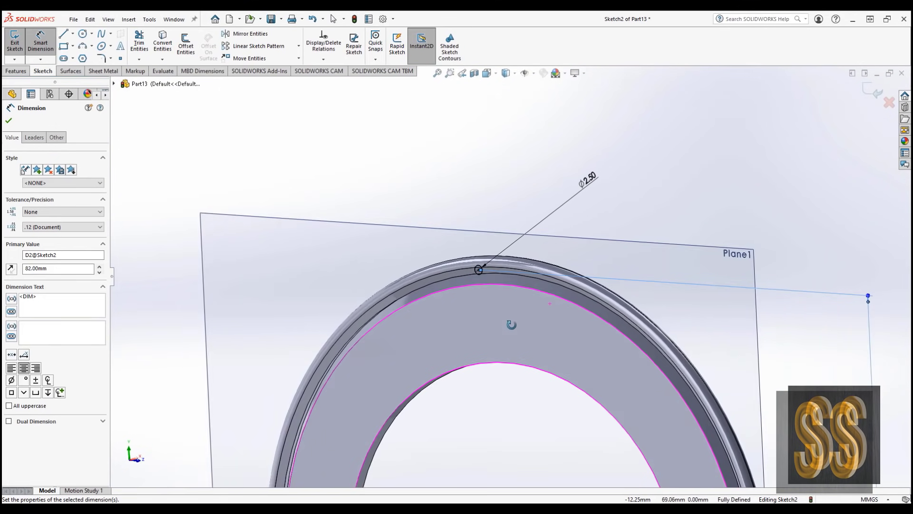
middle_drag(557, 296, 513, 336)
Cut-extrude the Sketch2 circle Up To Next in the reversed direction
click(15, 43)
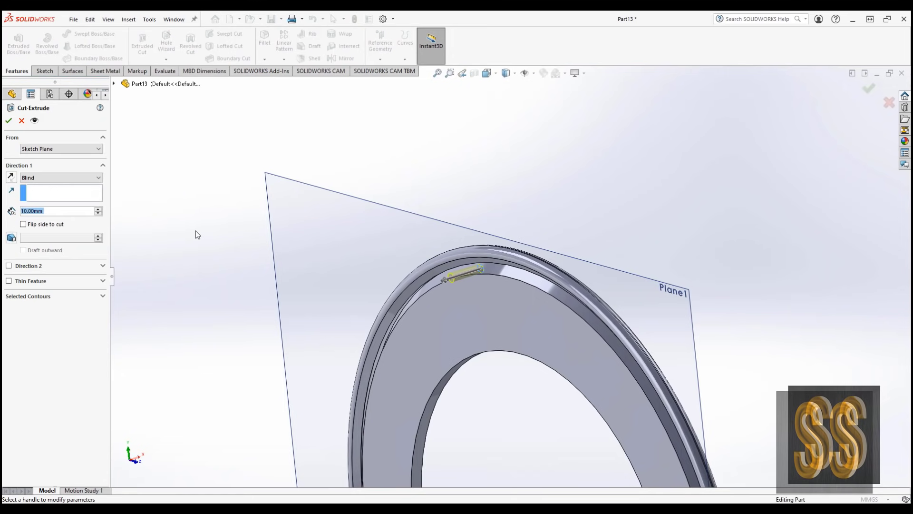
click(50, 178)
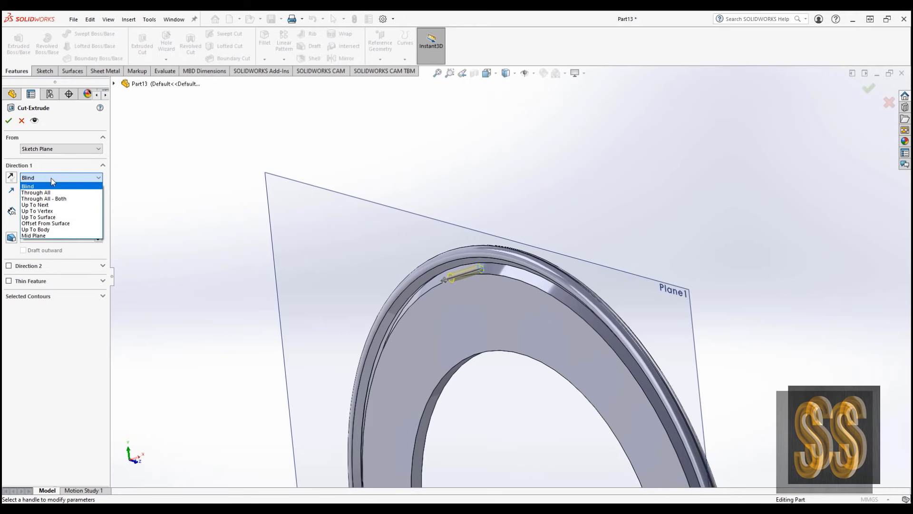
click(44, 205)
middle_drag(485, 290, 471, 281)
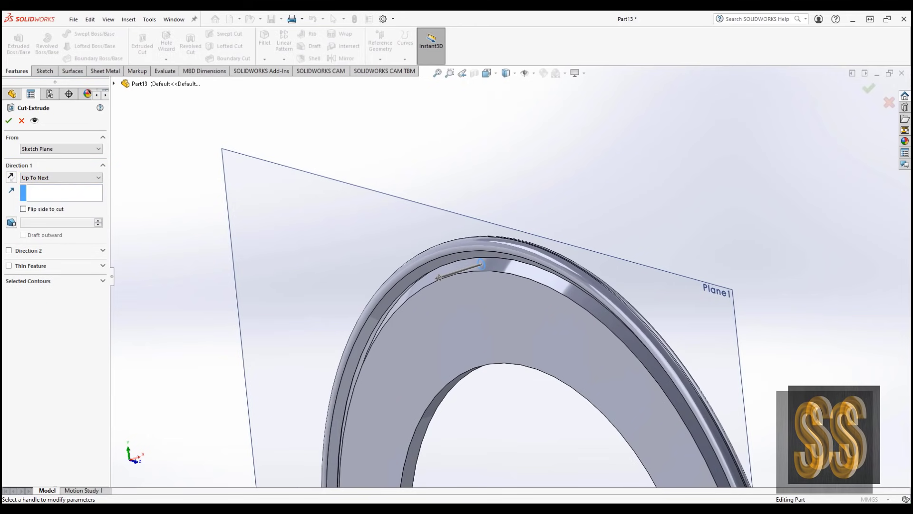
click(10, 178)
scroll(468, 236, down, 3)
scroll(468, 236, down, 4)
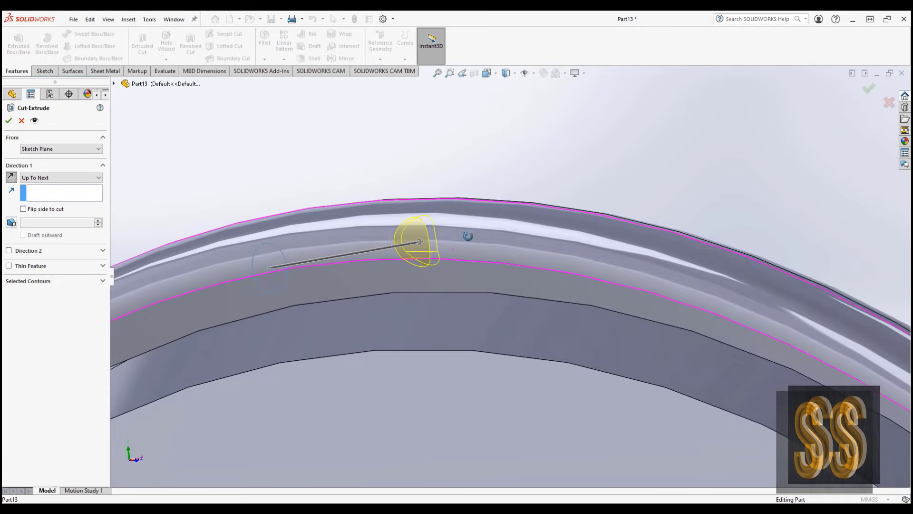
middle_drag(468, 236, 464, 198)
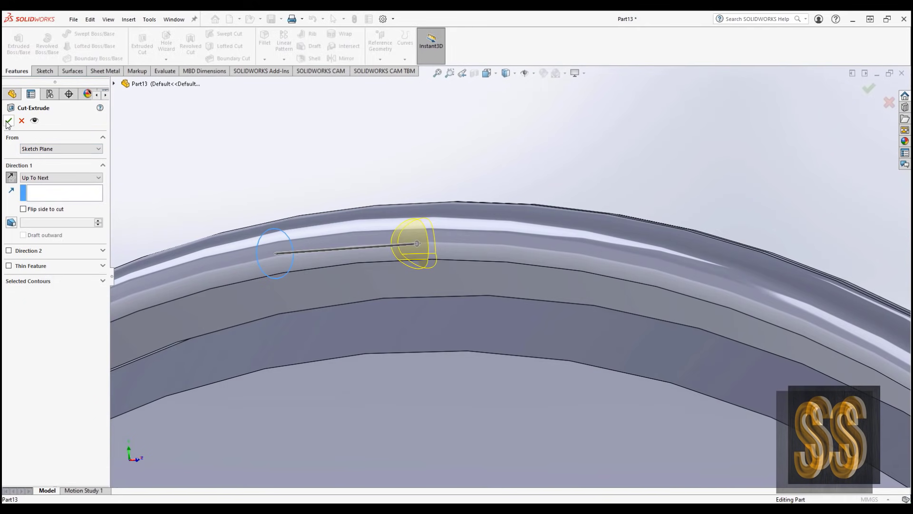
click(8, 120)
click(376, 174)
middle_drag(376, 173, 360, 208)
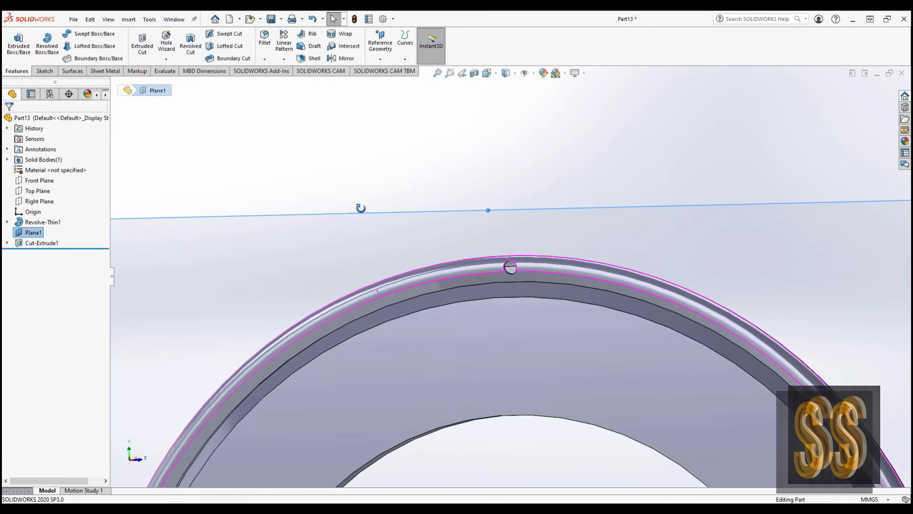
Start a circular pattern using the ring face as the pattern axis
scroll(409, 278, up, 5)
mouse_move(409, 278)
middle_down()
mouse_move(437, 311)
mouse_move(287, 338)
middle_up()
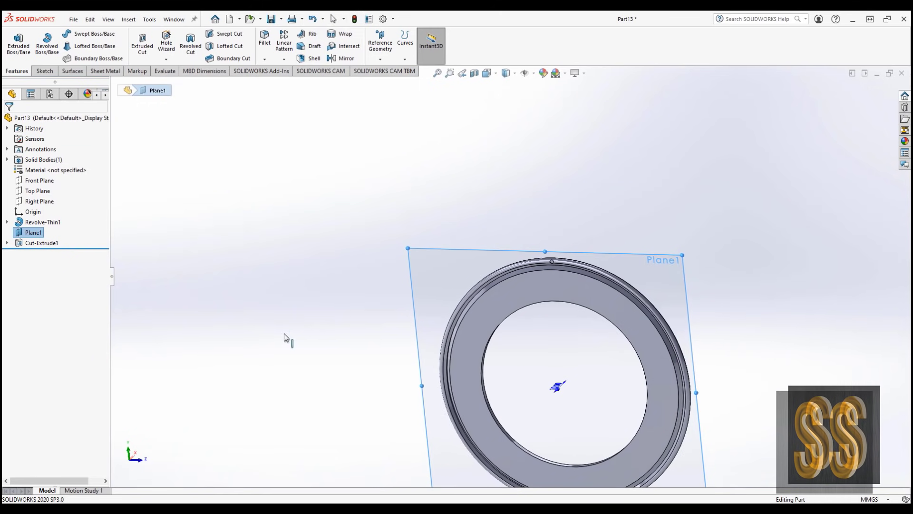
click(287, 61)
click(291, 83)
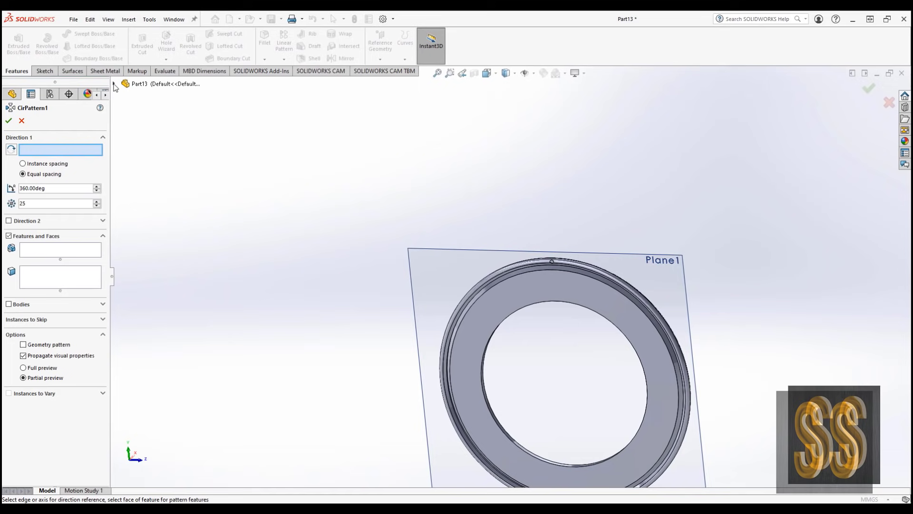
click(114, 84)
middle_drag(621, 364, 603, 362)
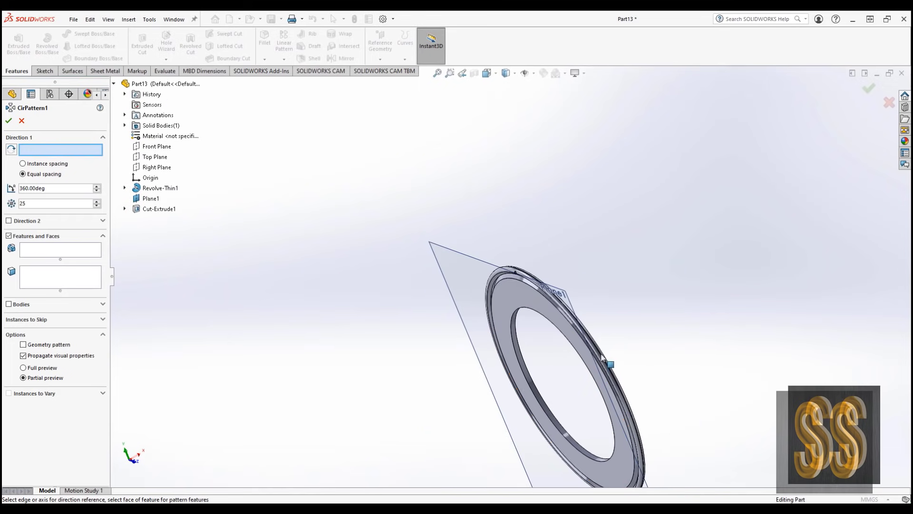
scroll(603, 363, down, 5)
scroll(593, 304, down, 3)
scroll(526, 325, down, 3)
click(515, 323)
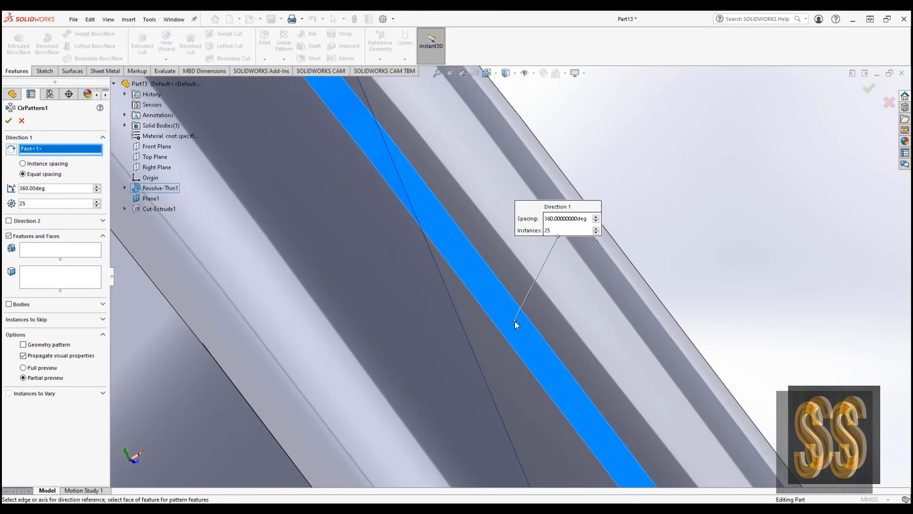
Pattern Cut-Extrude1 as 25 equally spaced instances over 360° and confirm
scroll(515, 323, up, 3)
scroll(476, 322, up, 3)
scroll(462, 289, up, 2)
scroll(438, 344, up, 3)
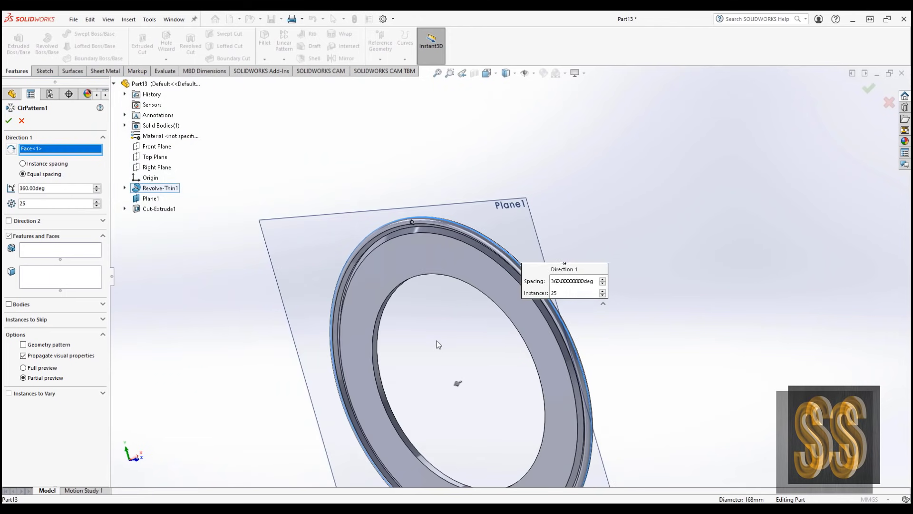
click(74, 258)
click(158, 209)
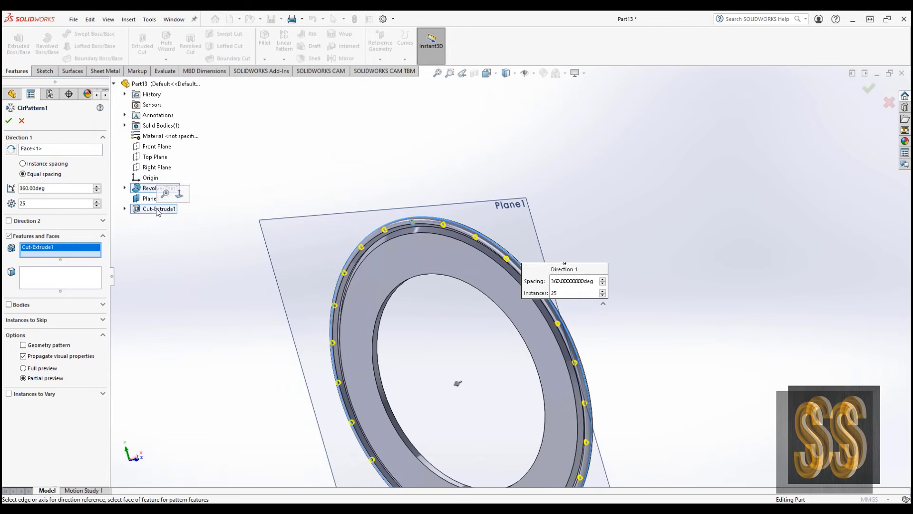
mouse_move(212, 295)
middle_down()
mouse_move(261, 260)
mouse_move(255, 317)
mouse_move(241, 311)
middle_up()
scroll(258, 291, up, 2)
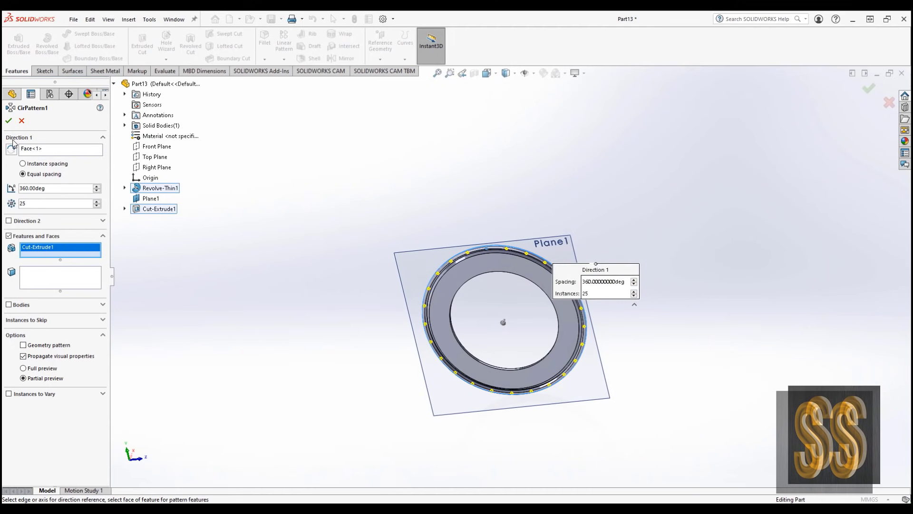
click(8, 121)
middle_drag(299, 310, 316, 317)
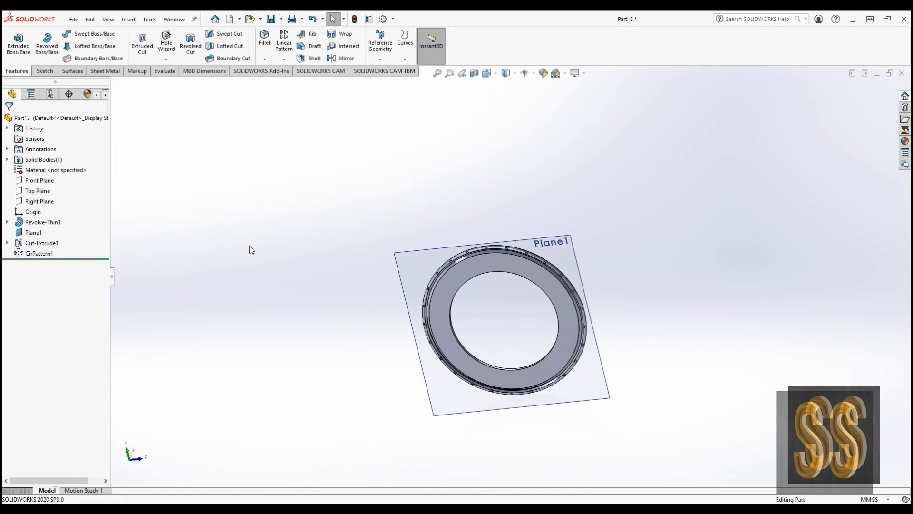
middle_drag(263, 208, 233, 239)
right_click(35, 233)
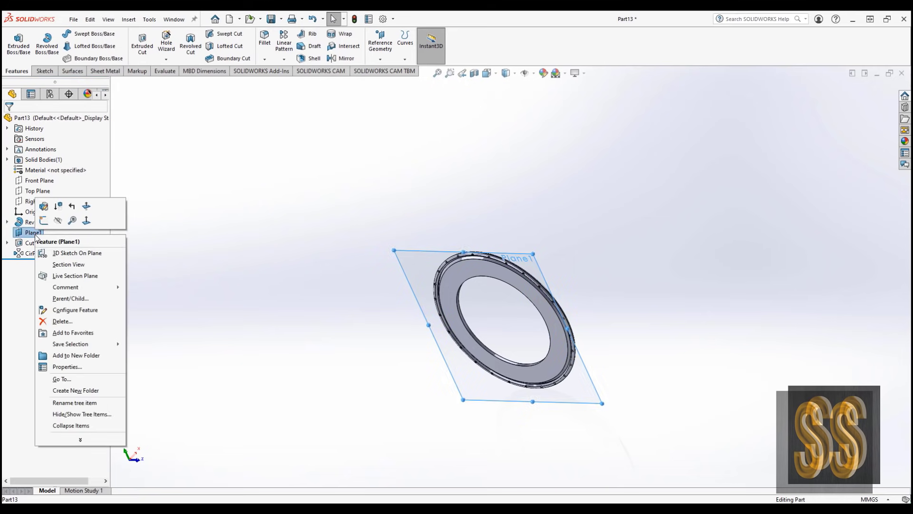
click(408, 374)
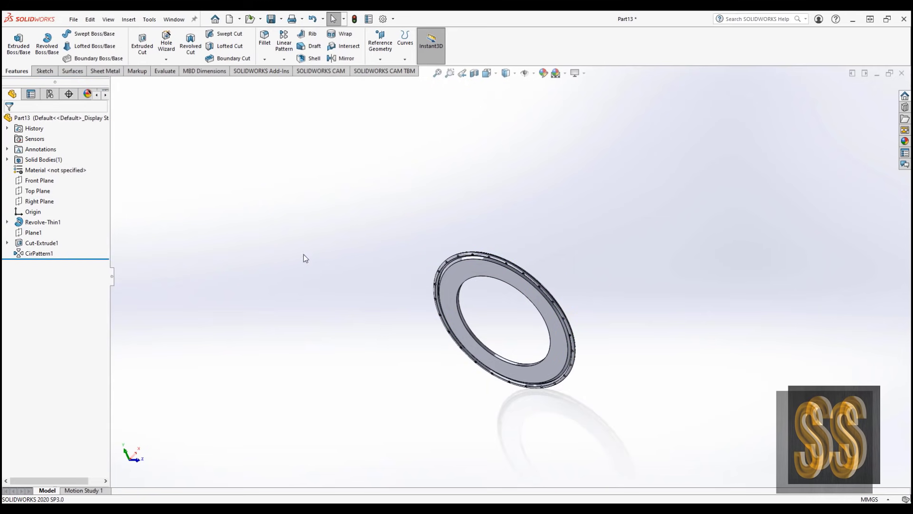
mouse_move(359, 323)
middle_down()
mouse_move(599, 428)
mouse_move(622, 393)
mouse_move(754, 407)
middle_up()
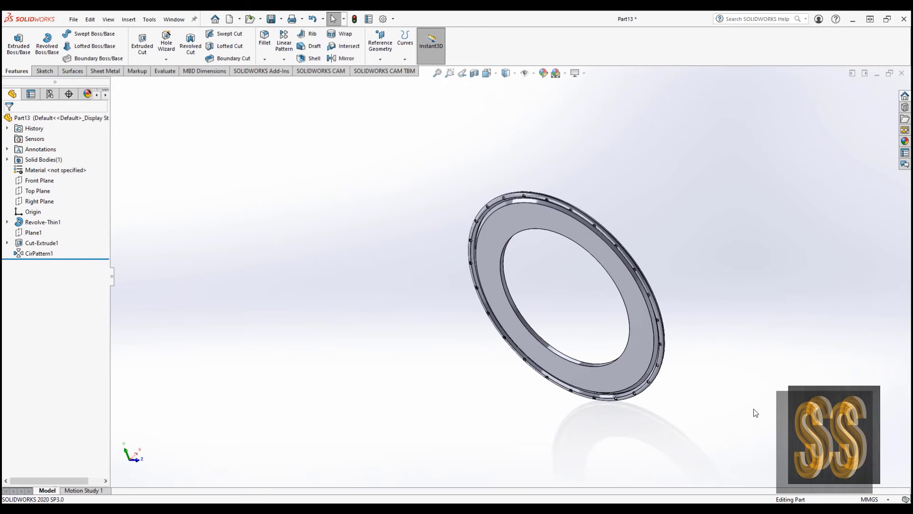
scroll(710, 321, down, 5)
scroll(728, 352, down, 3)
scroll(603, 247, up, 5)
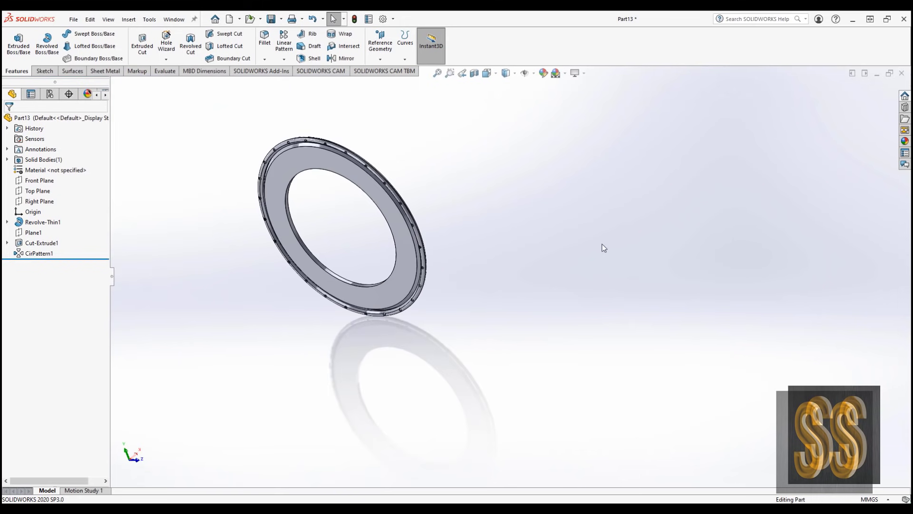
scroll(495, 257, down, 2)
scroll(366, 164, up, 1)
scroll(611, 420, down, 3)
scroll(560, 361, up, 1)
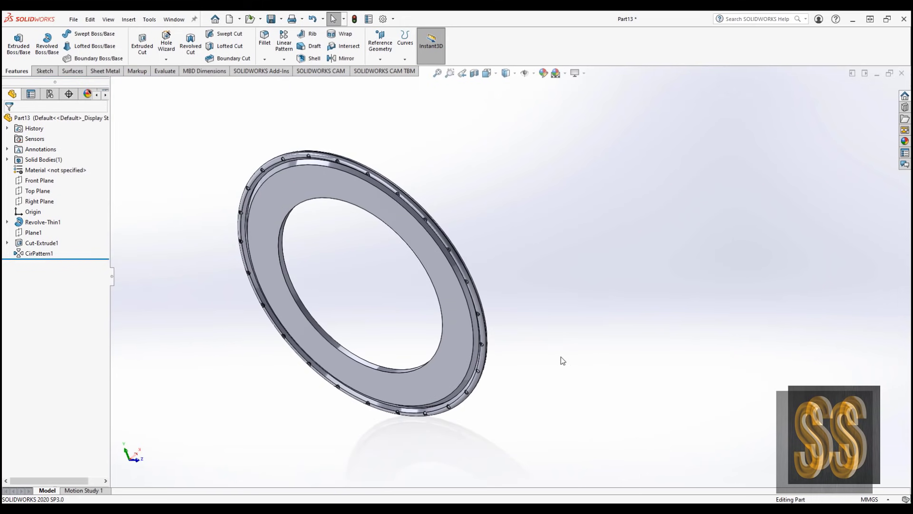
scroll(601, 380, up, 1)
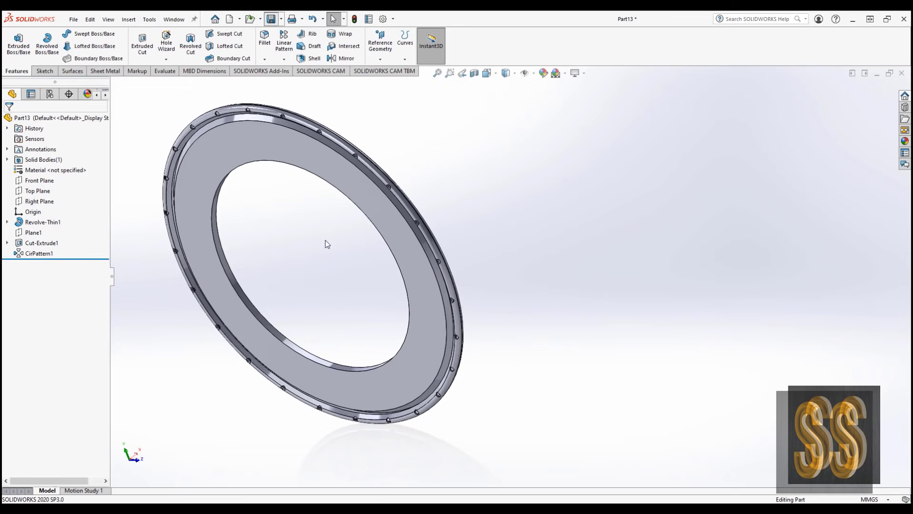
key(ctrl+s)
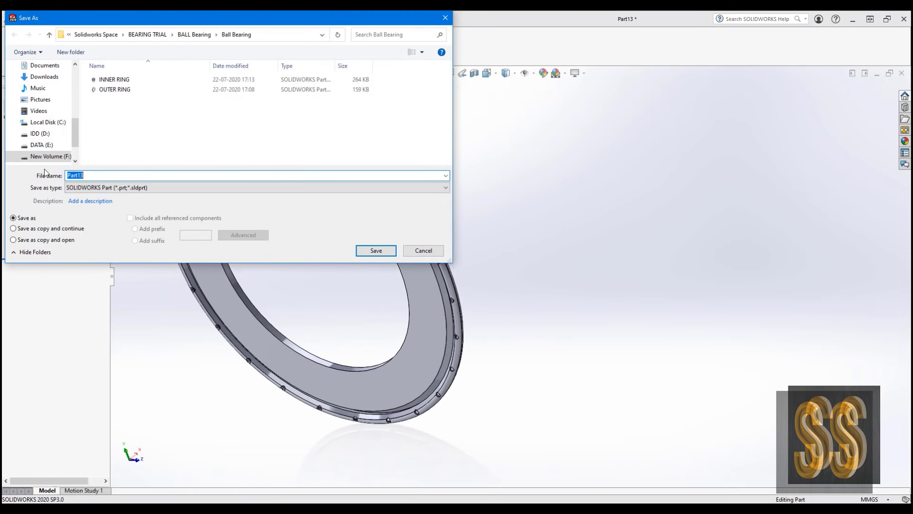
Save the ring part under the file name METALLIC SHIELD
text(M)
text(ETA)
text(LLIC )
text(SHIE)
text(LD)
key(Return)
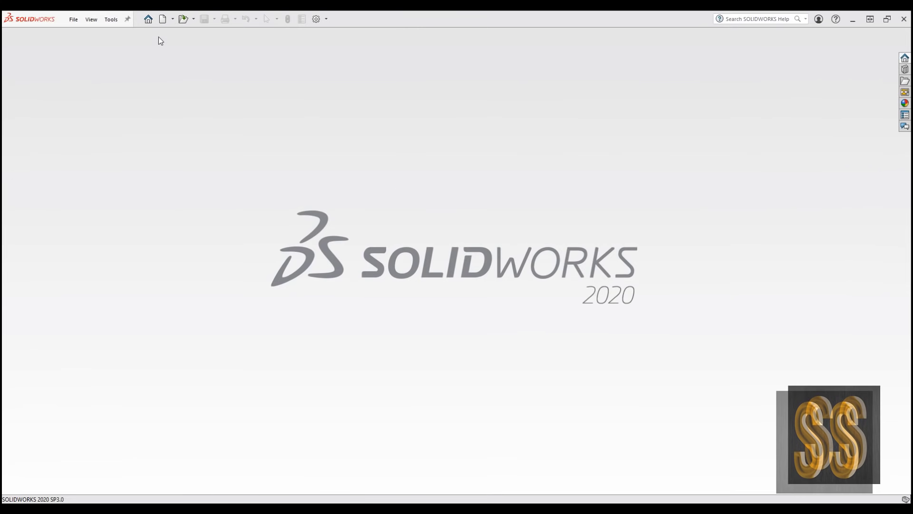
Create a new Part document and start a sketch on the Front Plane
click(162, 19)
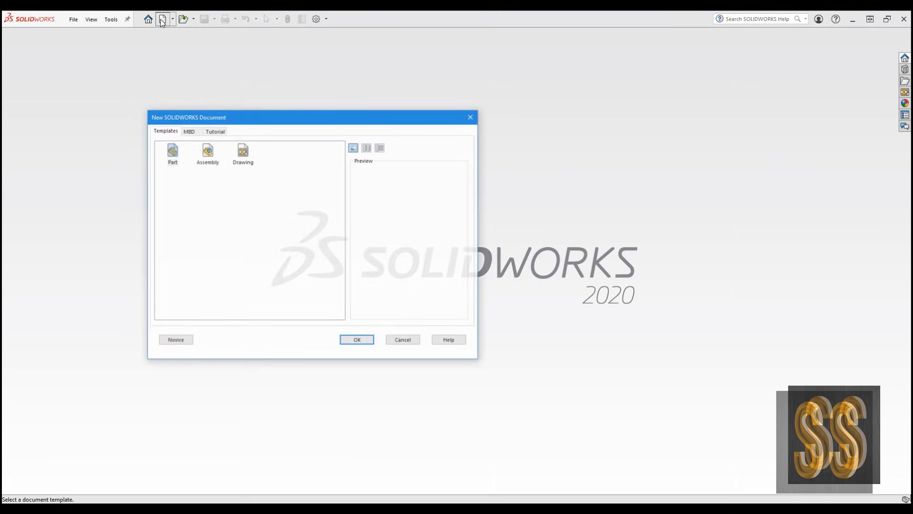
click(352, 341)
click(40, 174)
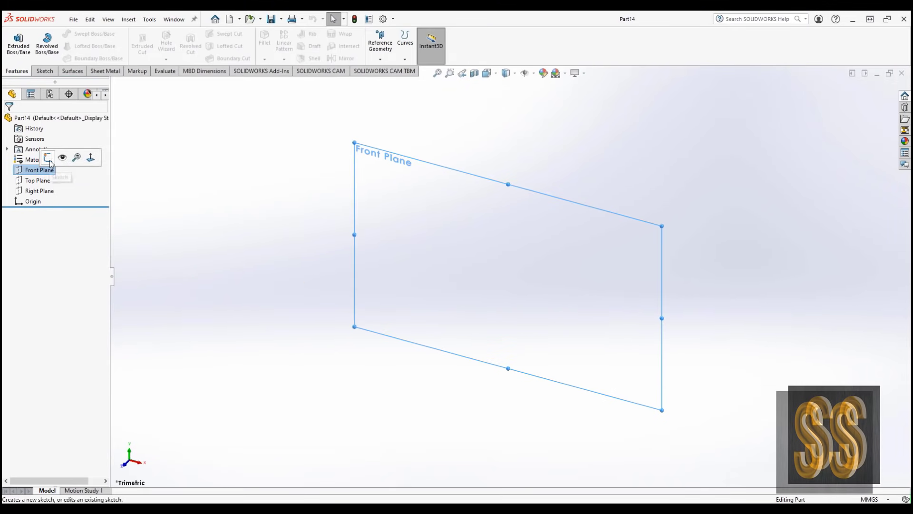
click(52, 160)
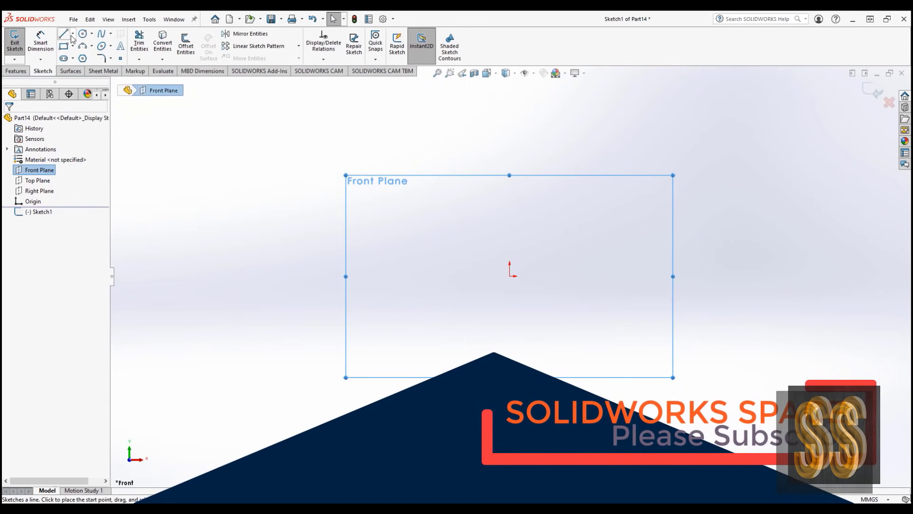
Draw a circle centred at the origin with a 36 mm diameter
click(83, 34)
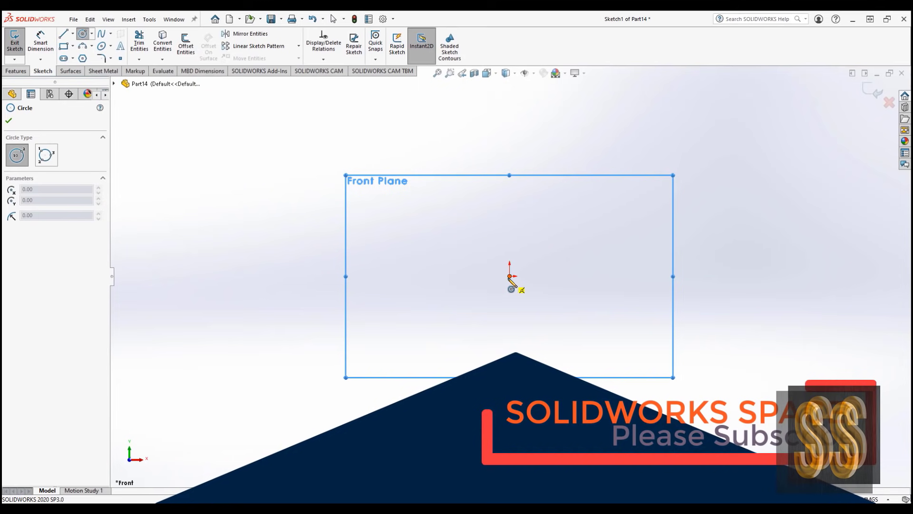
click(510, 276)
click(535, 209)
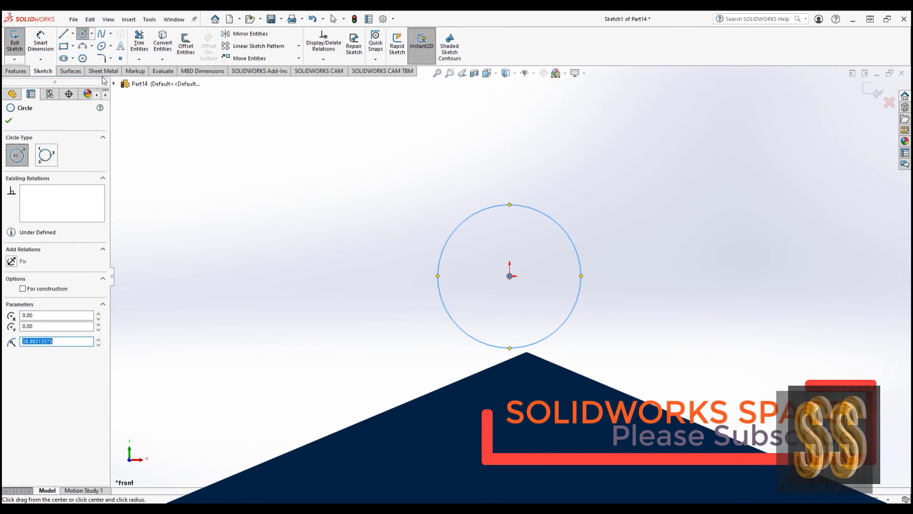
click(43, 48)
click(610, 168)
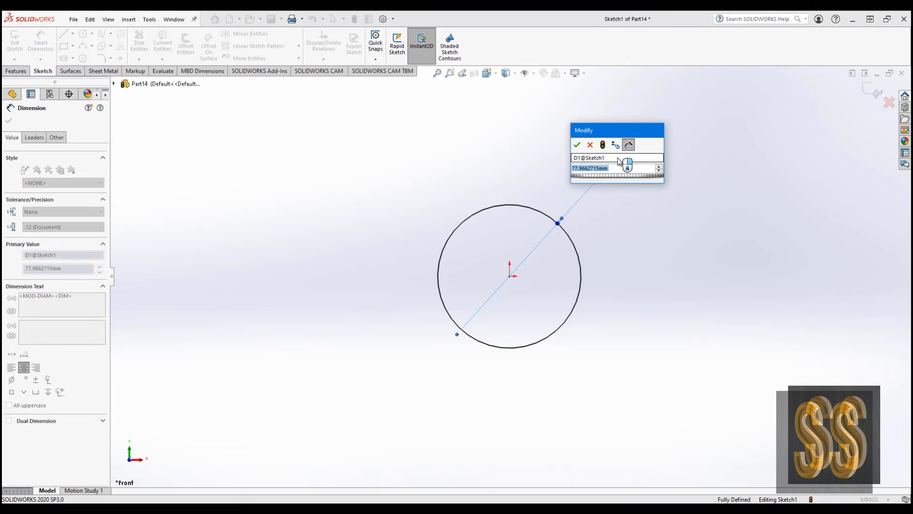
text(36)
key(Return)
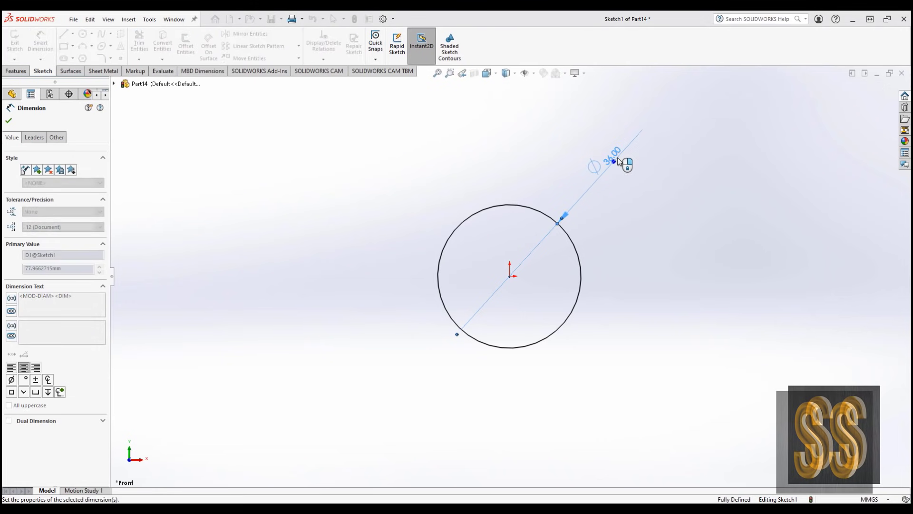
click(357, 179)
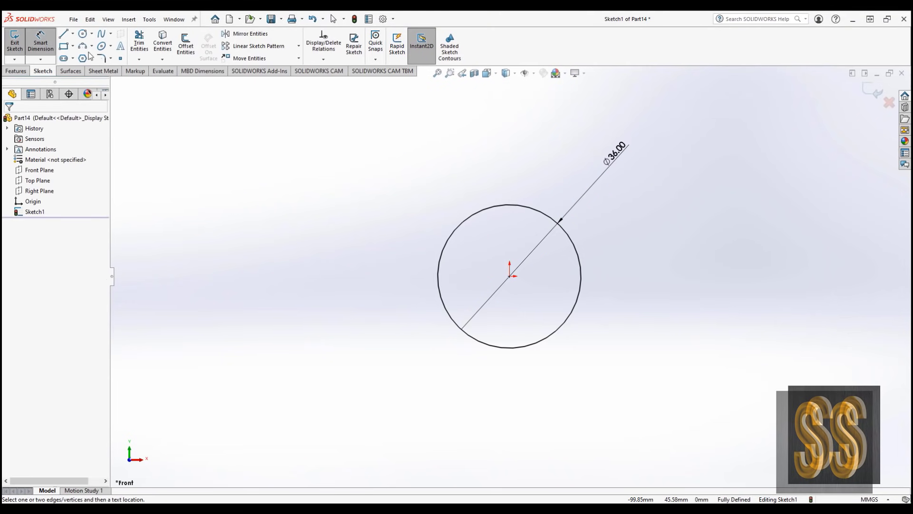
Add a horizontal line across the diameter, trim the upper half, and exit the sketch
click(65, 35)
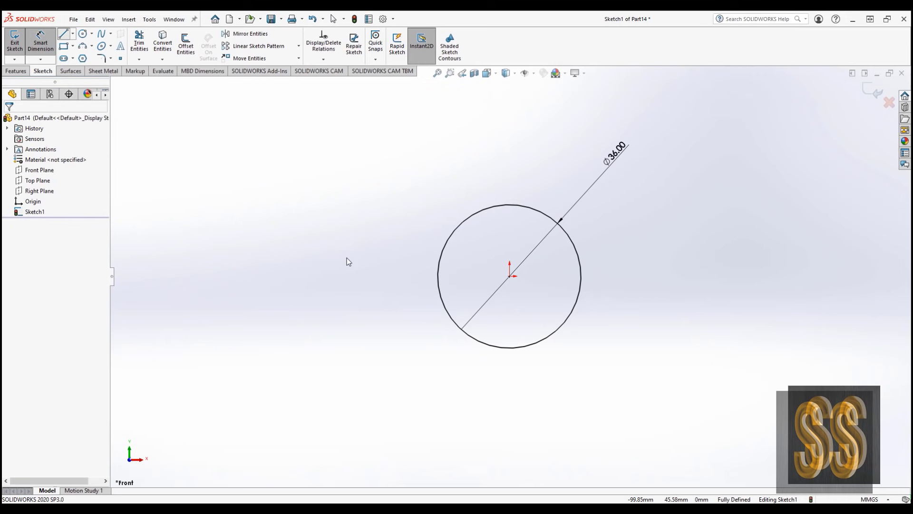
click(438, 277)
click(581, 276)
key(Escape)
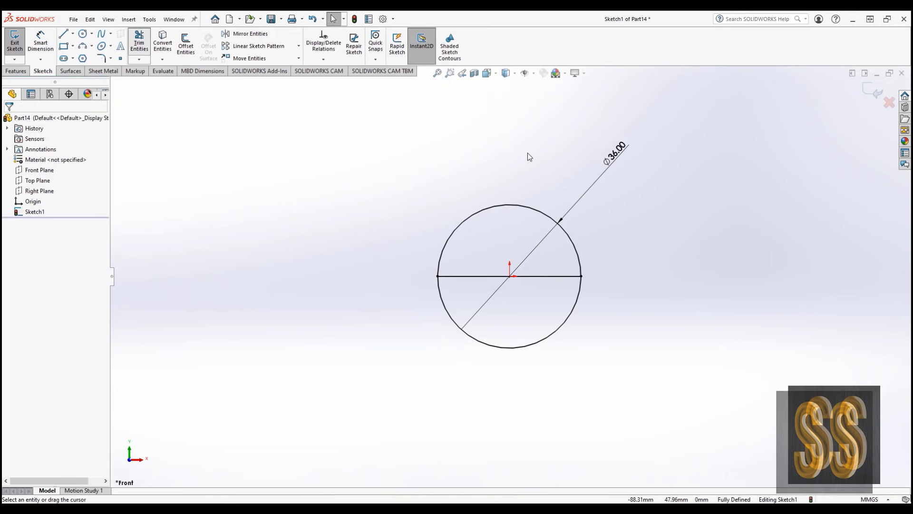
drag(528, 156, 426, 236)
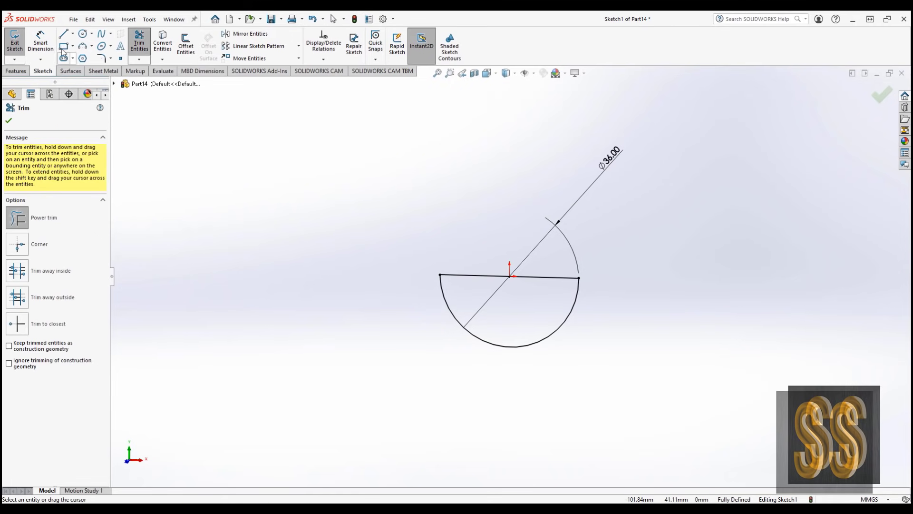
click(15, 41)
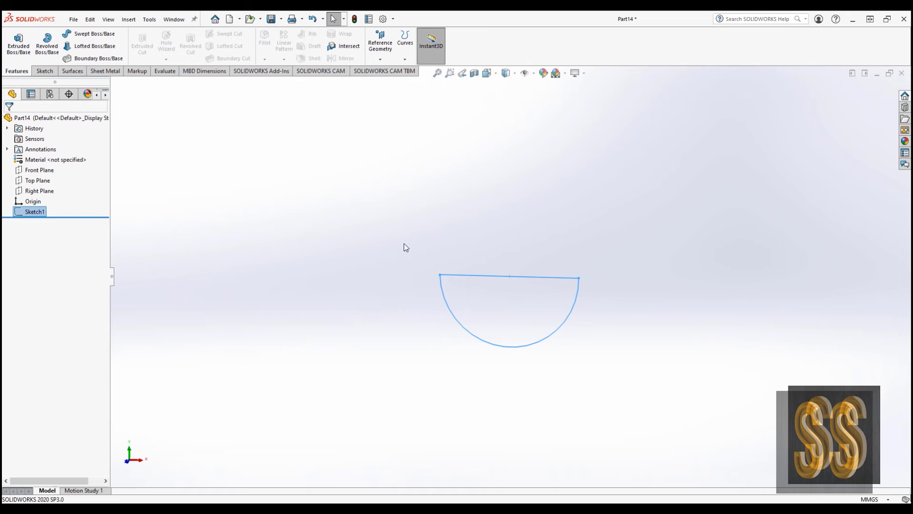
Revolve the half-circle about its diameter line into a sphere and save it as STEEL BALL
click(47, 44)
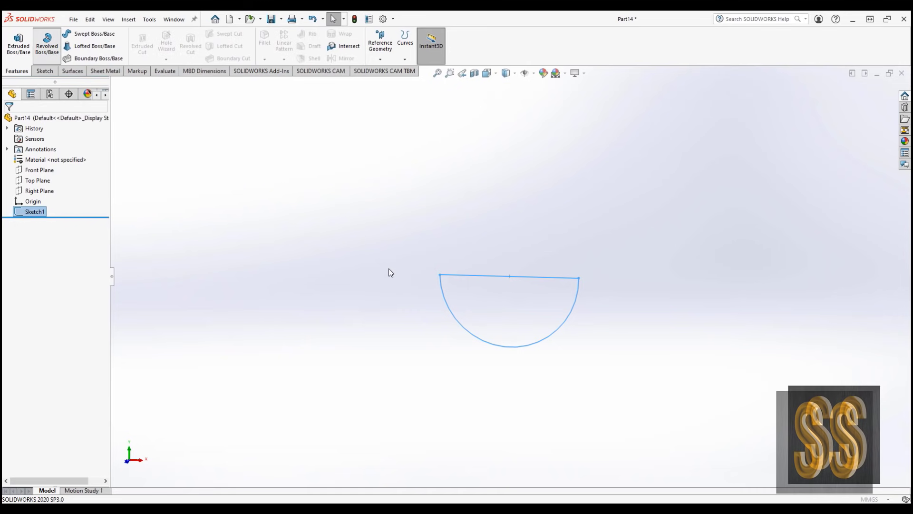
click(474, 279)
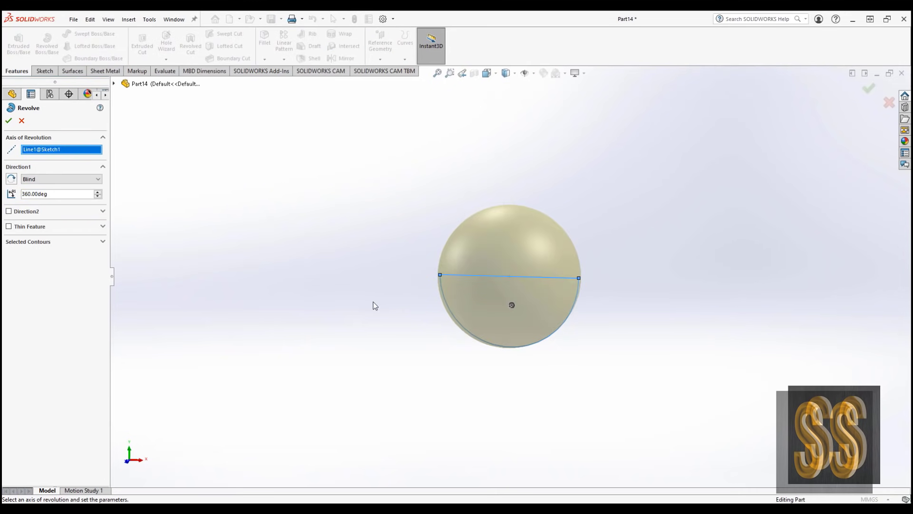
click(10, 121)
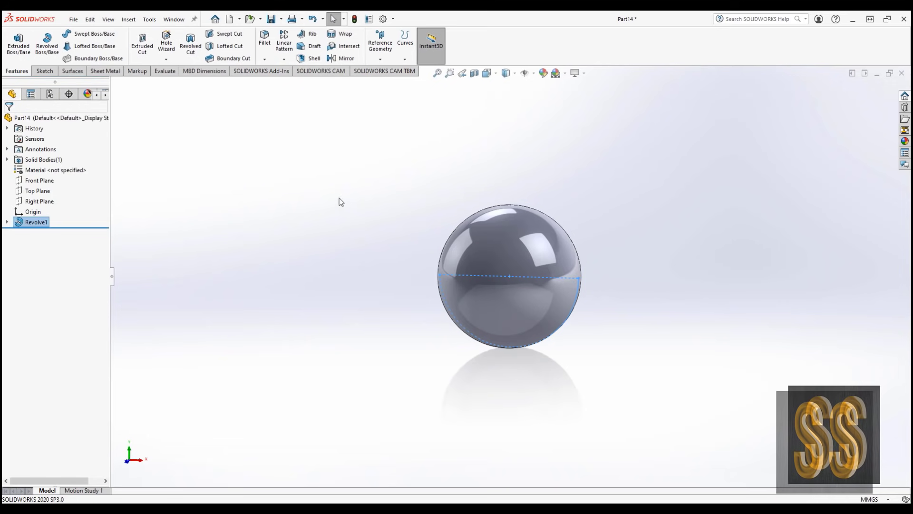
click(288, 162)
middle_drag(287, 161, 241, 180)
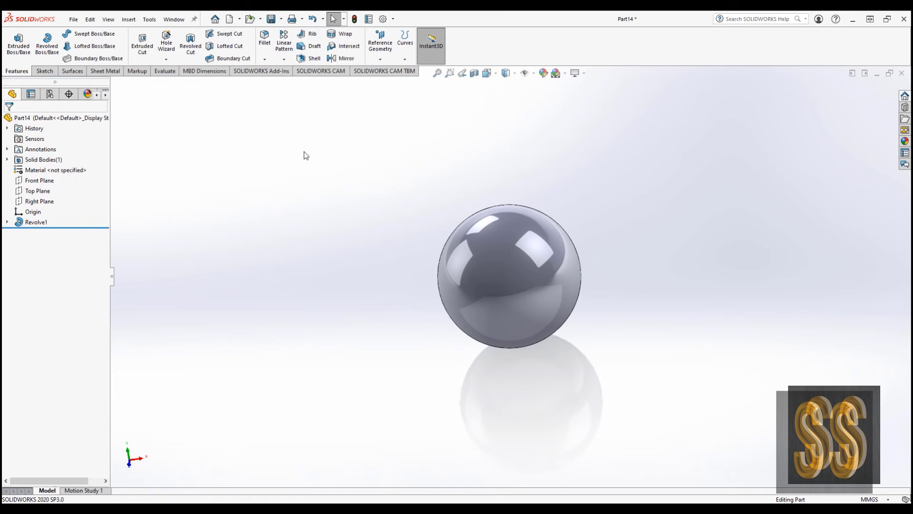
scroll(706, 264, down, 1)
scroll(706, 265, down, 3)
text(STEEL BALL)
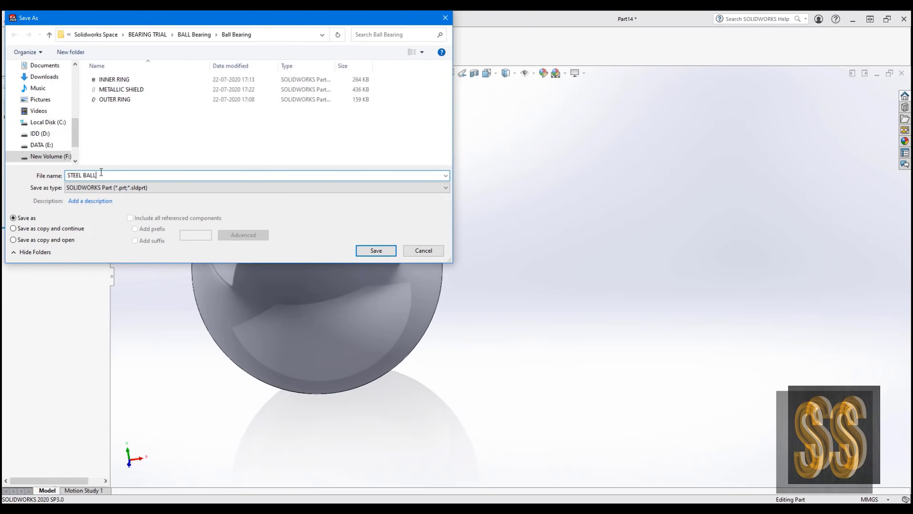
key(Return)
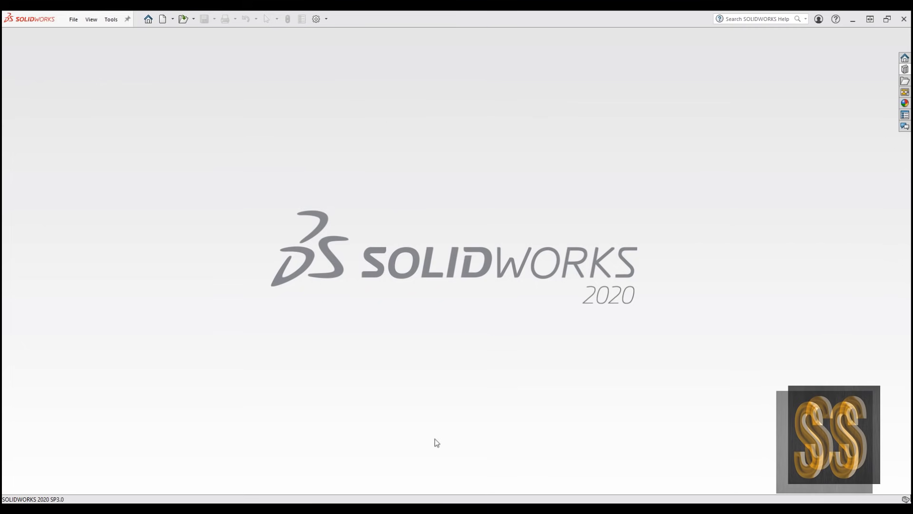
Create a new Part document and begin Sketch1 on the Front Plane
click(162, 20)
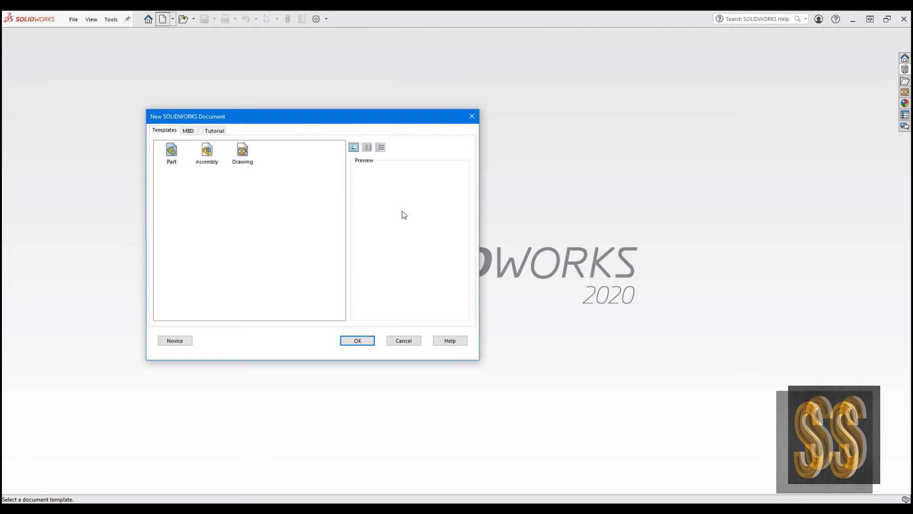
click(355, 340)
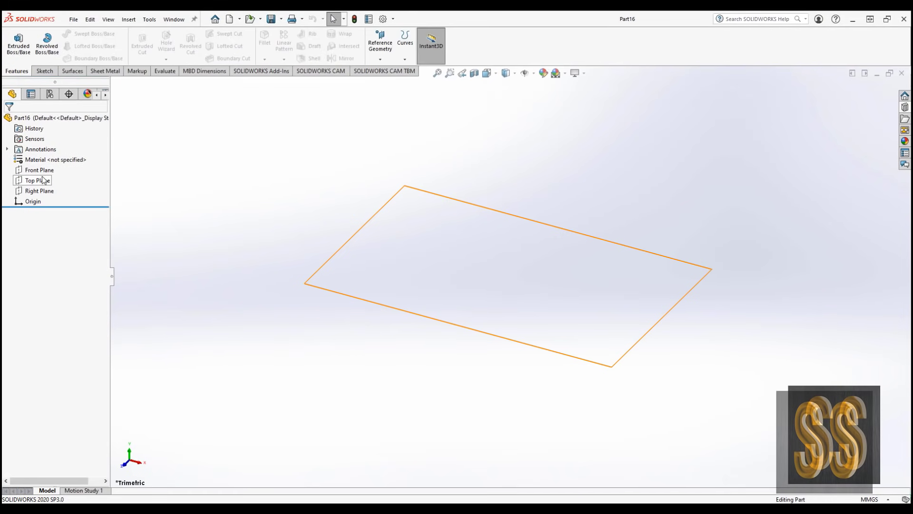
click(42, 171)
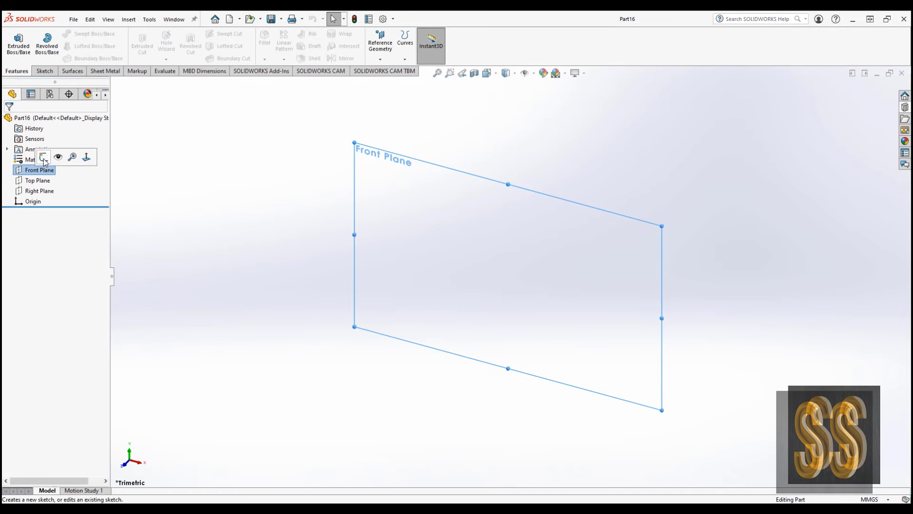
click(44, 159)
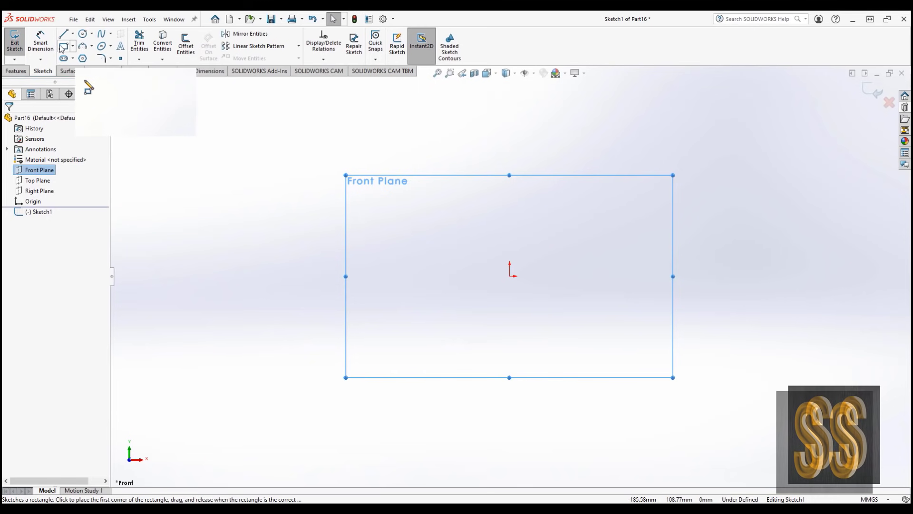
Draw a vertical and a horizontal centerline starting from the origin
click(62, 48)
scroll(538, 219, down, 1)
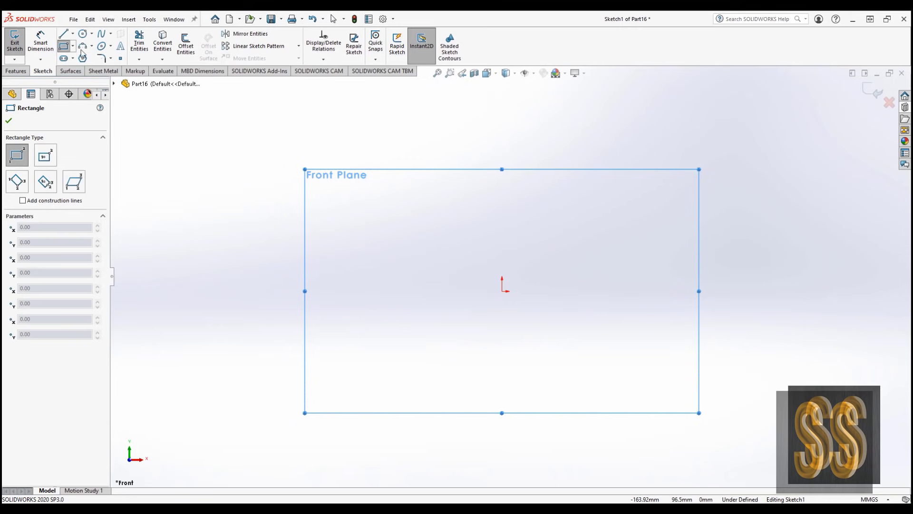
click(72, 34)
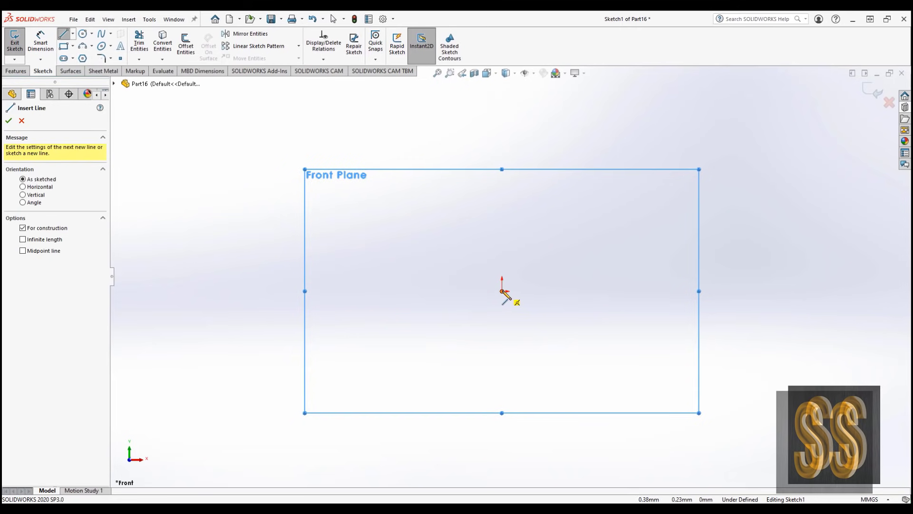
drag(502, 291, 502, 275)
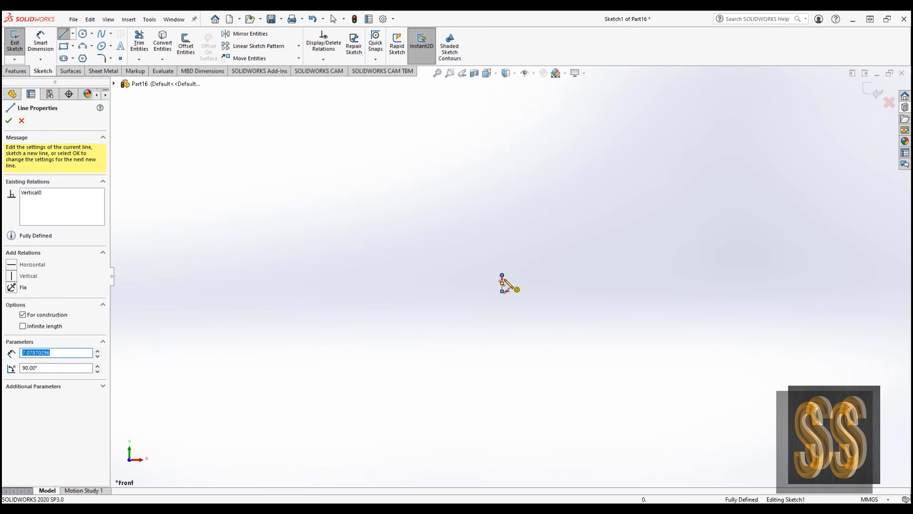
scroll(513, 300, up, 5)
click(475, 272)
click(587, 273)
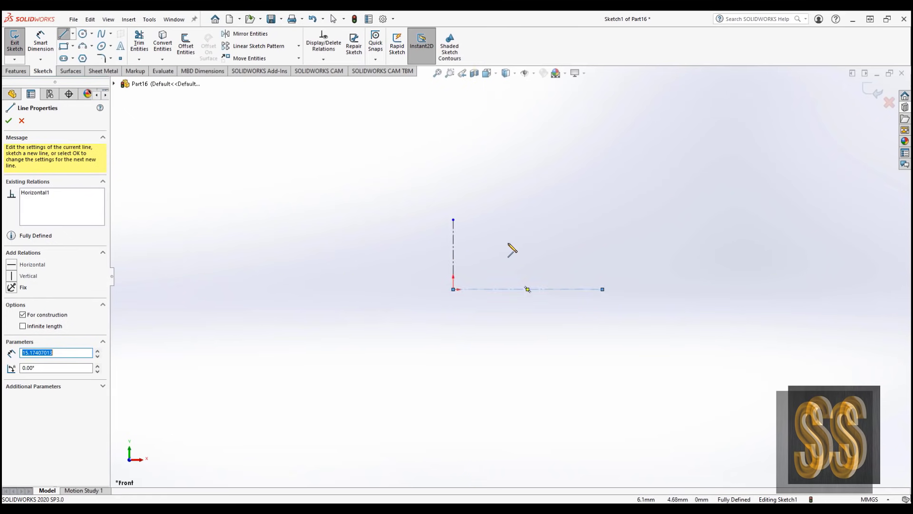
Draw a center rectangle centred on the vertical centerline above the horizontal axis
click(73, 46)
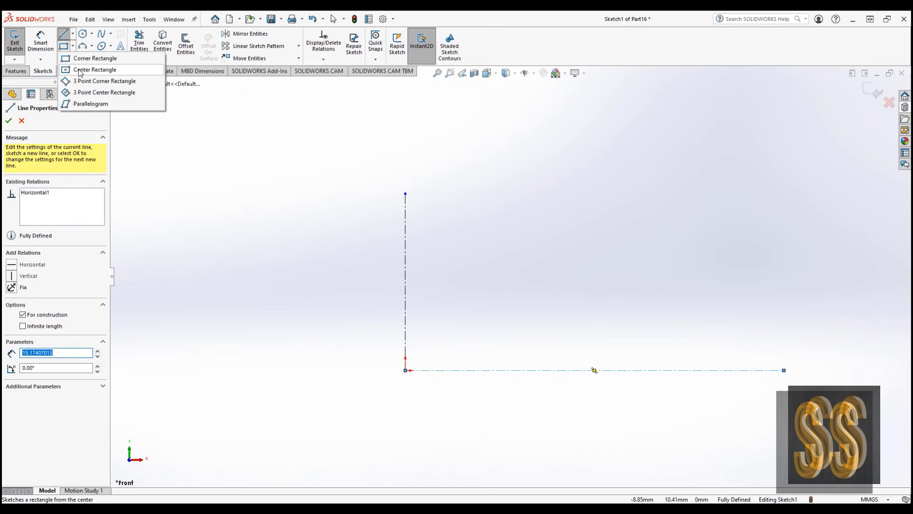
click(79, 72)
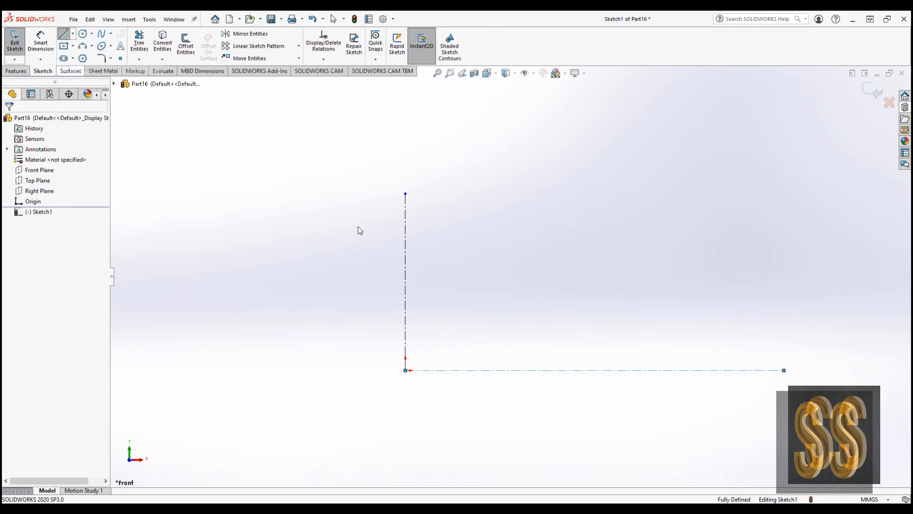
click(405, 240)
click(472, 202)
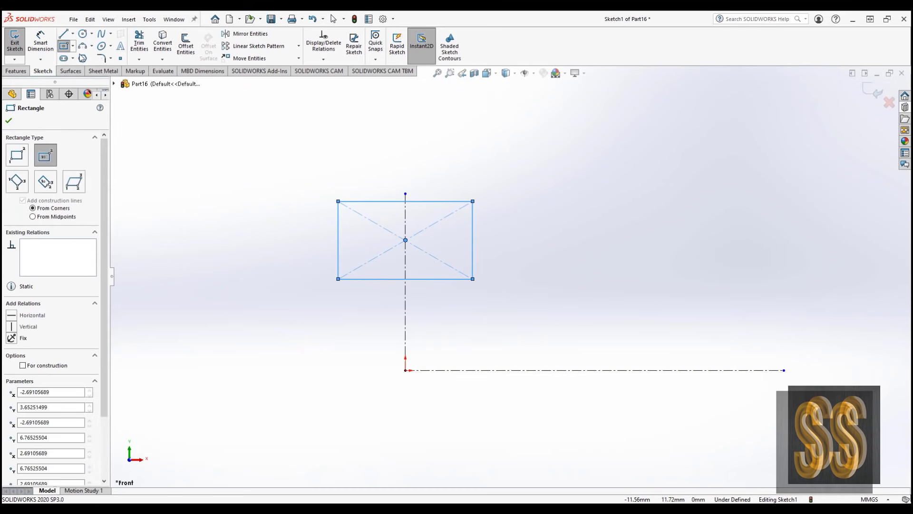
click(41, 42)
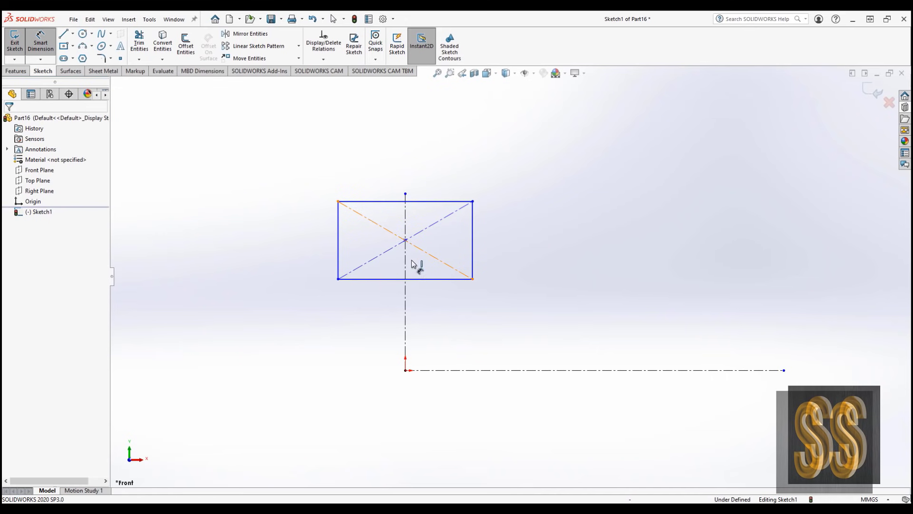
click(405, 370)
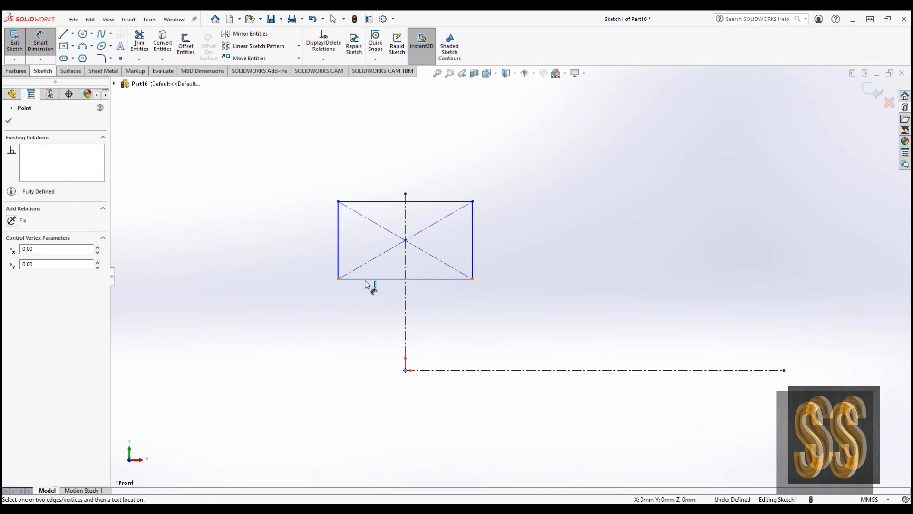
Dimension the rectangle's bottom edge 63 mm and its top edge 135/2 above the origin
click(365, 281)
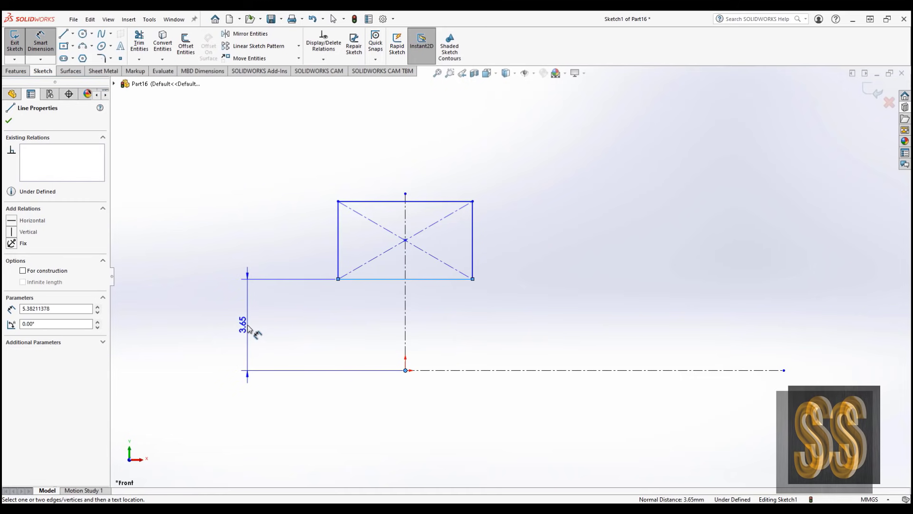
click(248, 328)
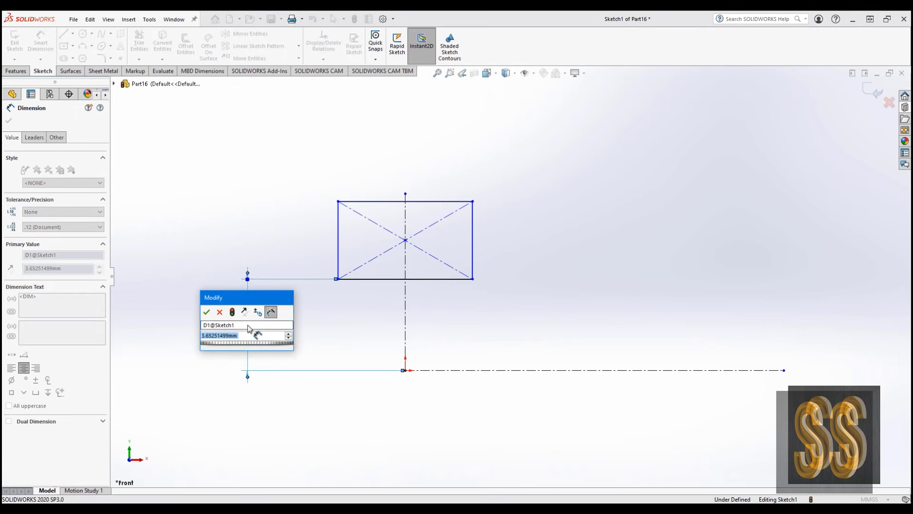
text(6)
text(3)
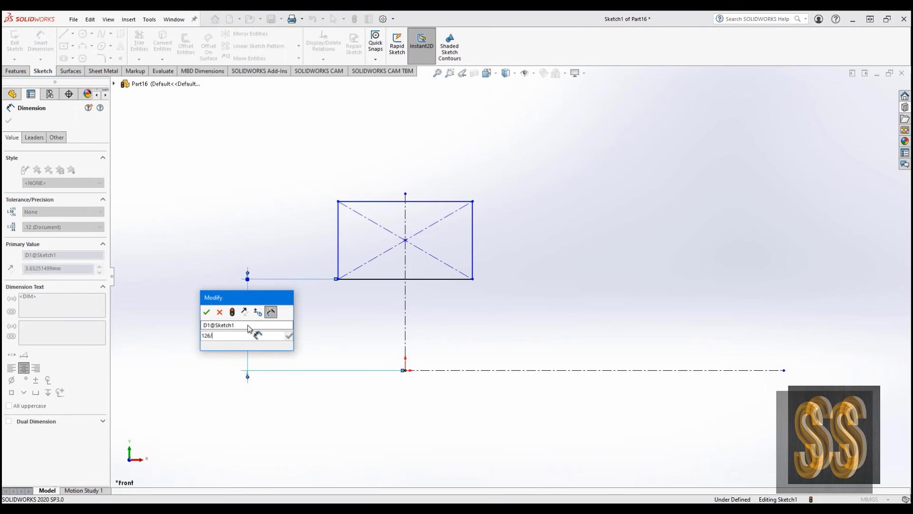
key(Return)
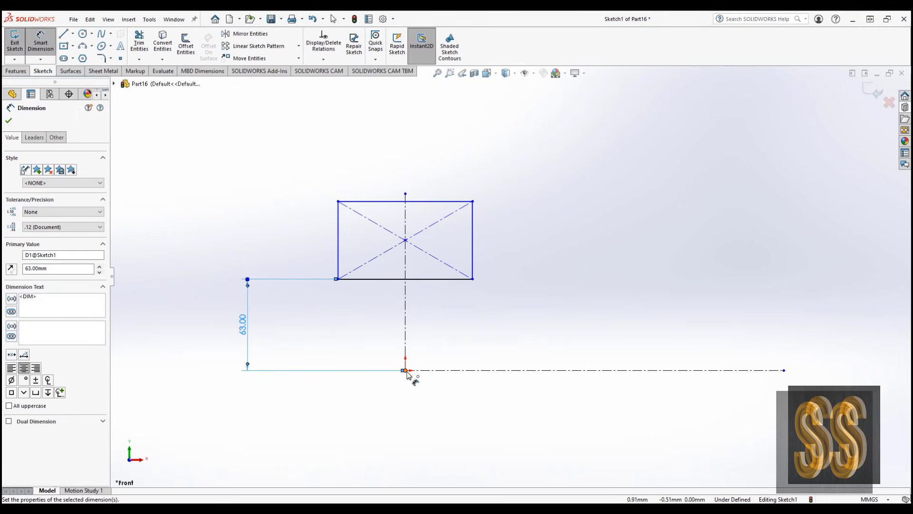
click(406, 370)
click(381, 202)
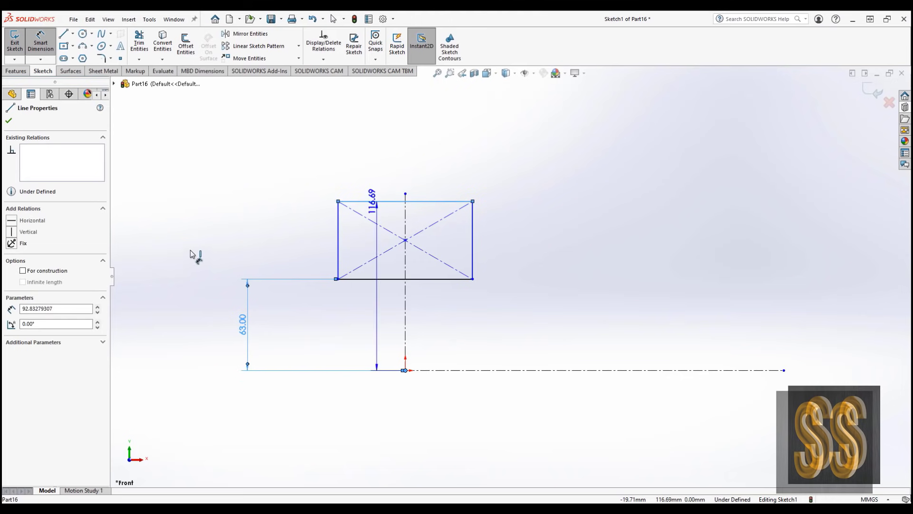
click(181, 248)
text(1)
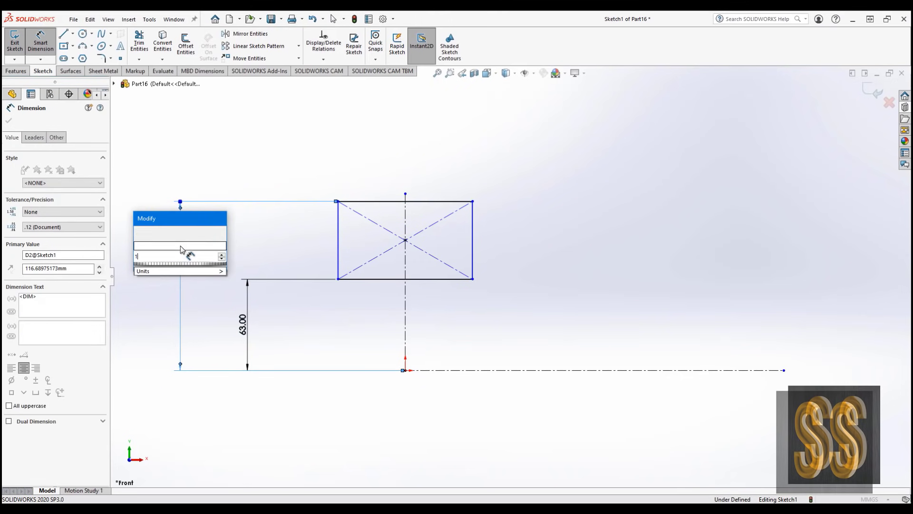
text(35)
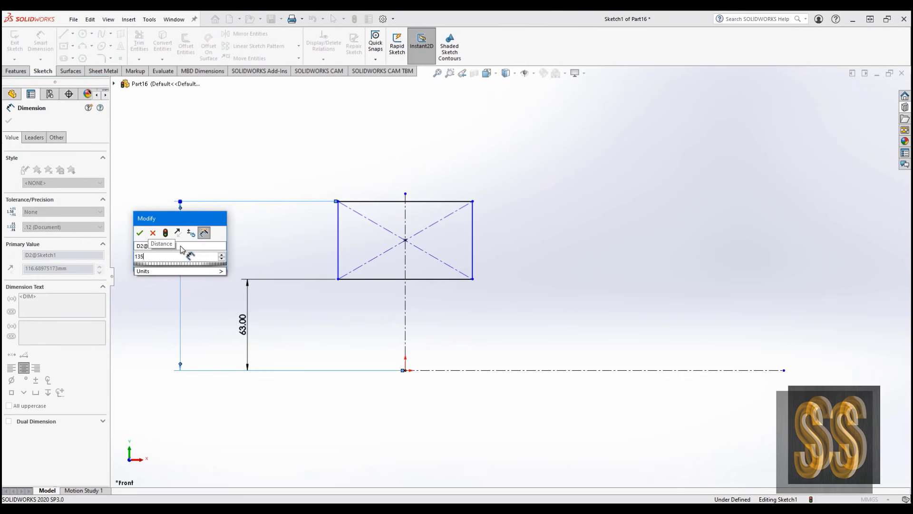
text(/2)
key(Return)
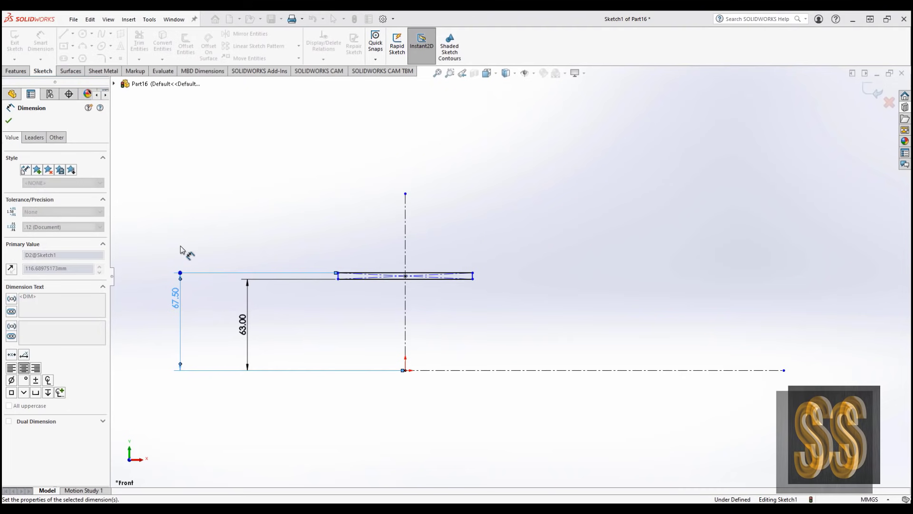
Set the rectangle's width to 20 mm and exit the sketch
scroll(319, 348, down, 2)
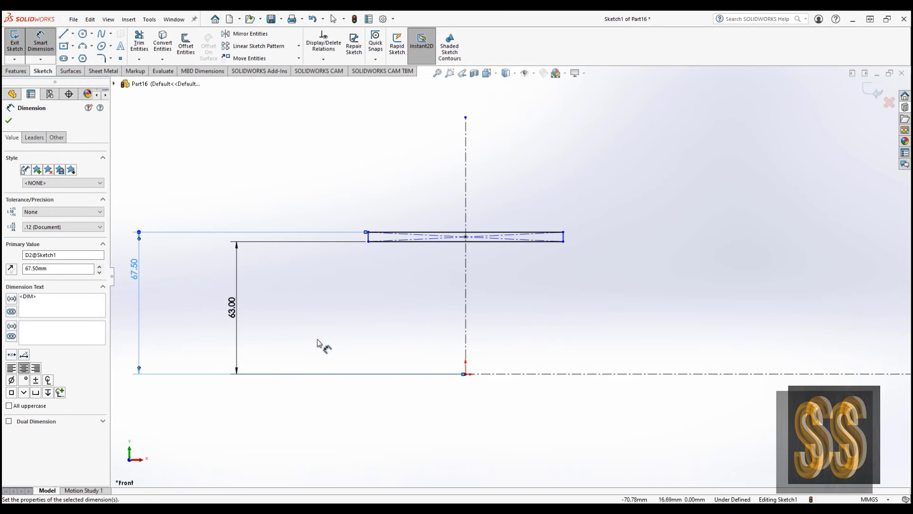
click(421, 233)
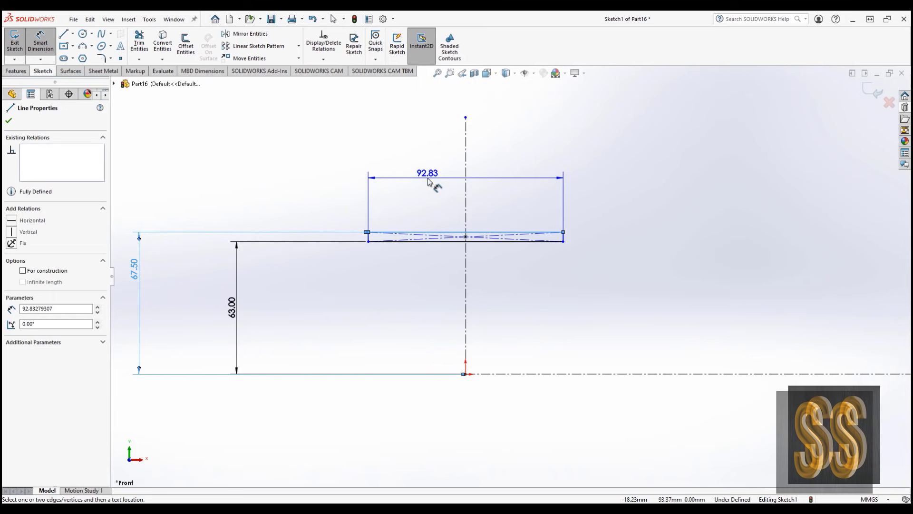
click(427, 178)
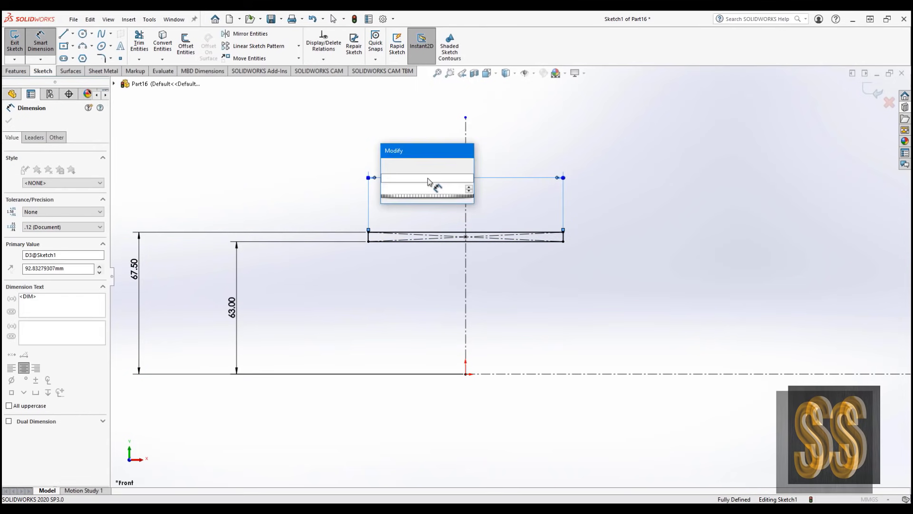
text(20)
key(Return)
scroll(523, 304, down, 1)
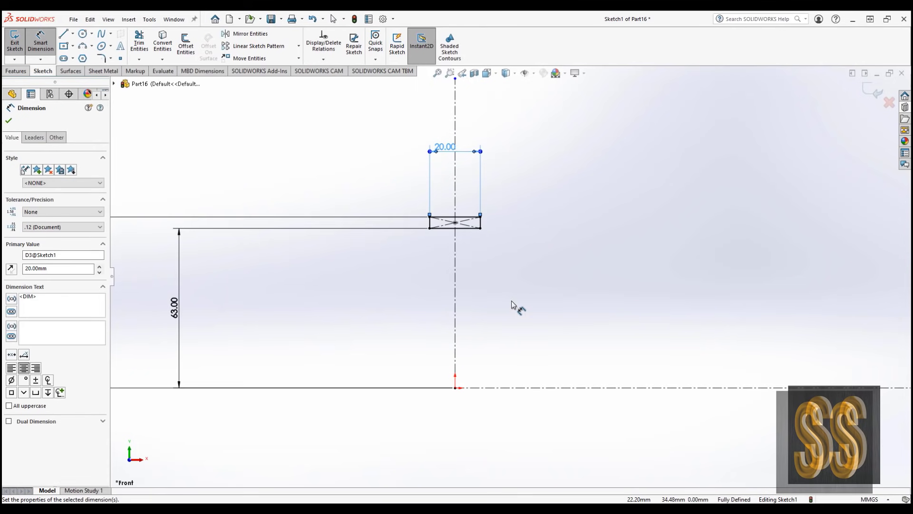
scroll(529, 258, down, 1)
click(14, 42)
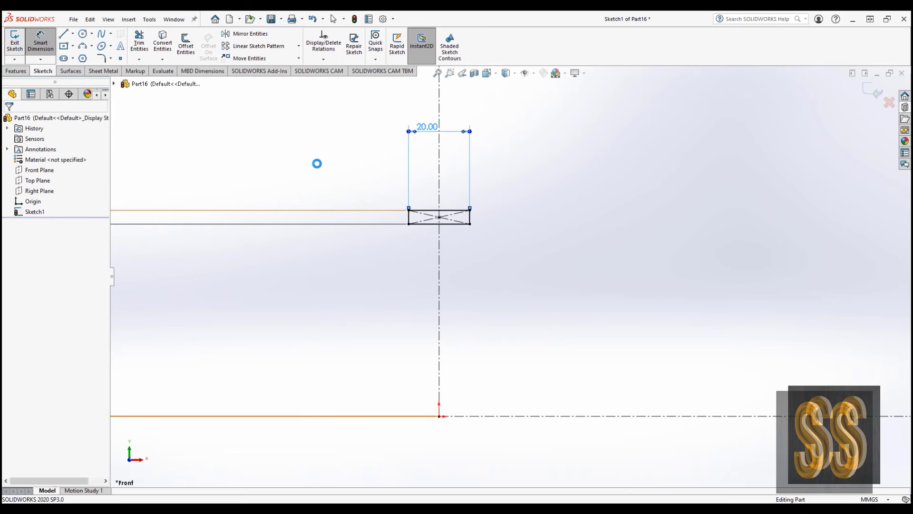
Revolve the rectangle a full 360° about the horizontal centerline into a solid ring
key(z)
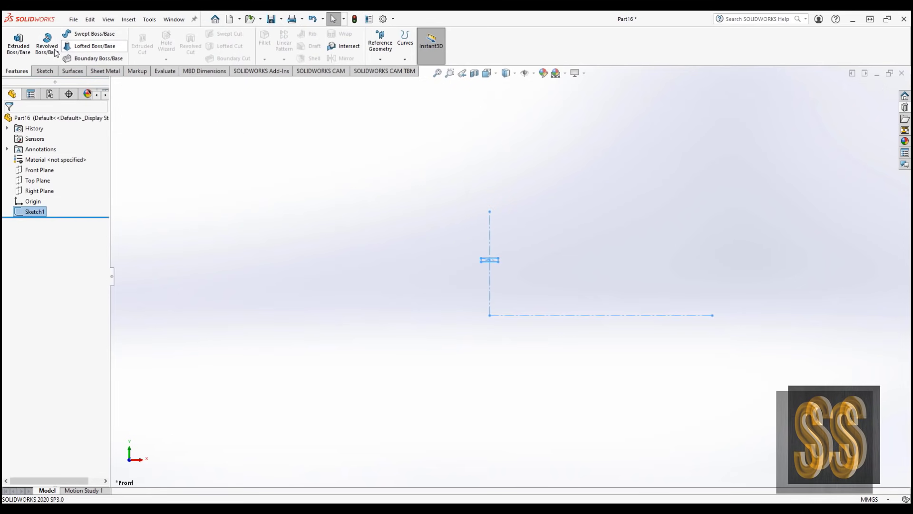
click(47, 44)
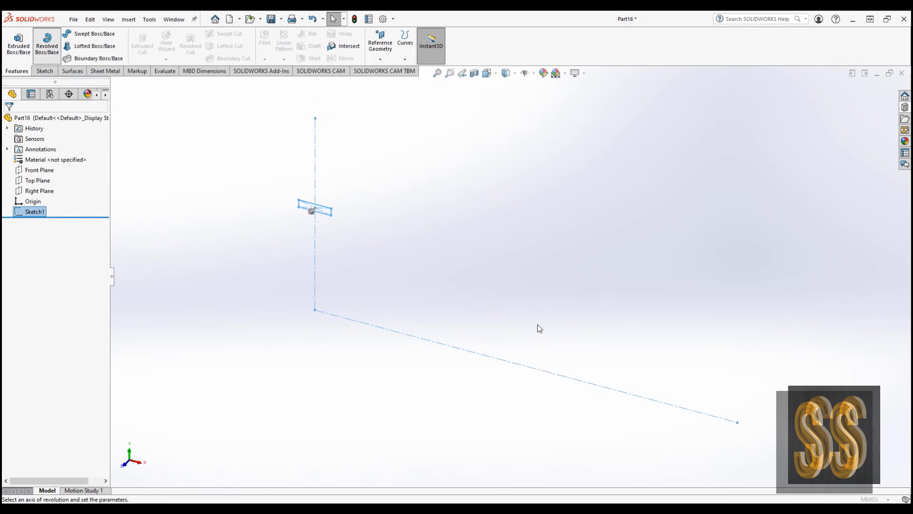
click(444, 349)
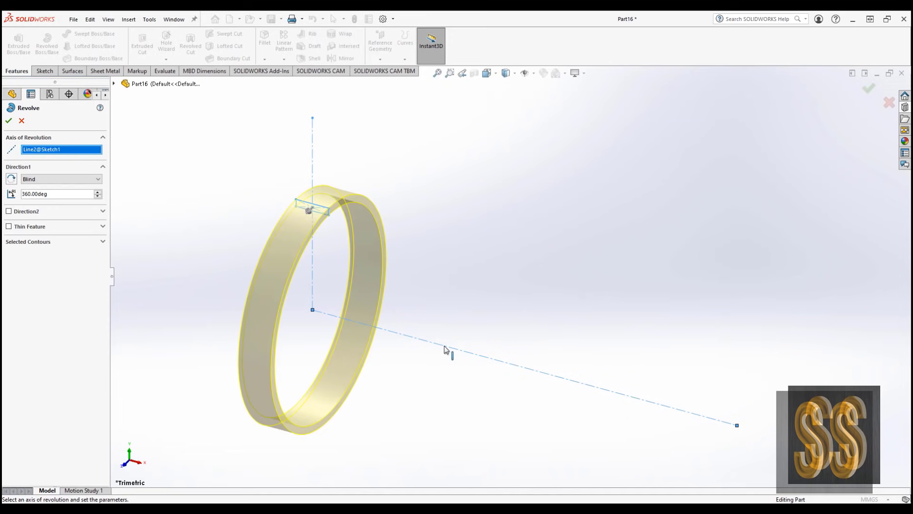
click(10, 120)
middle_drag(201, 227, 320, 276)
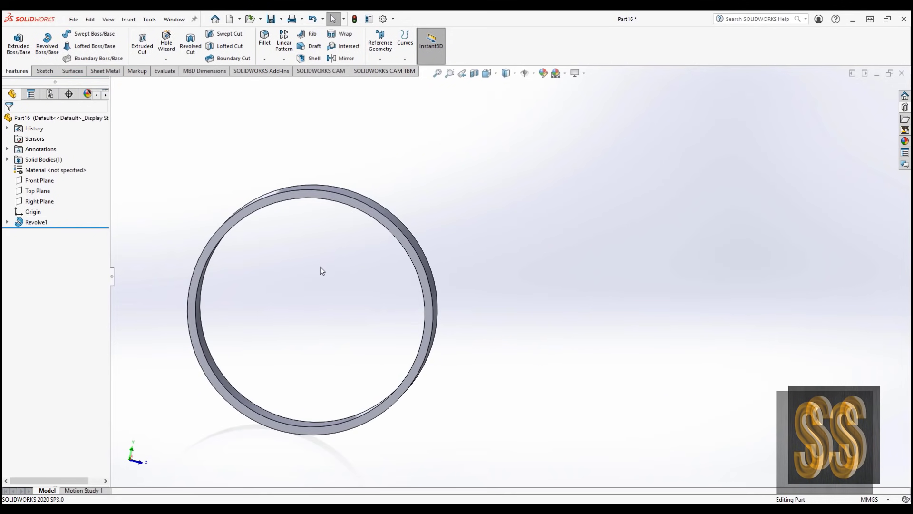
scroll(323, 228, down, 3)
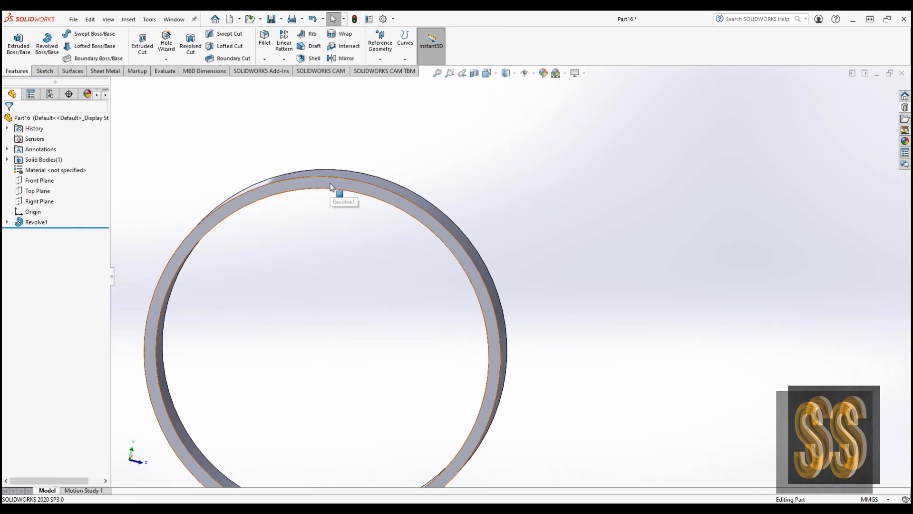
click(330, 186)
Start a sketch on the ring's front face and orient the view to show it
click(370, 155)
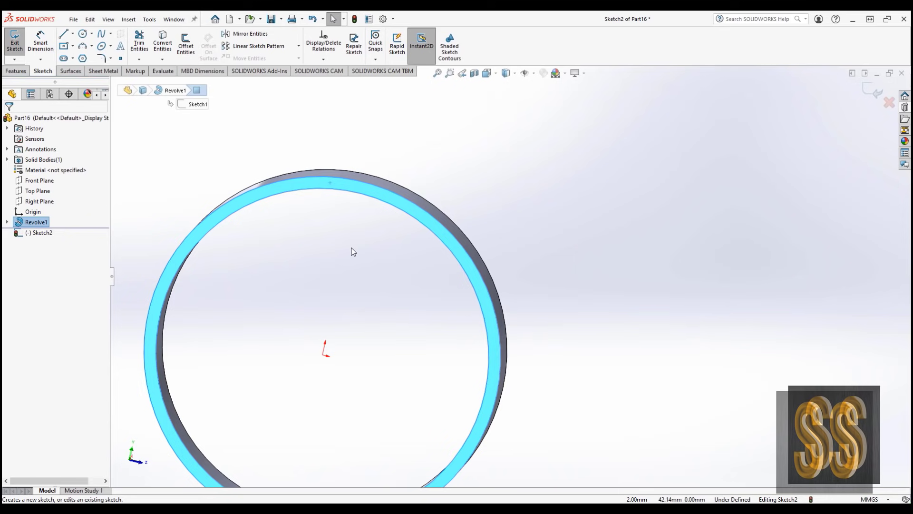
middle_drag(352, 250, 385, 238)
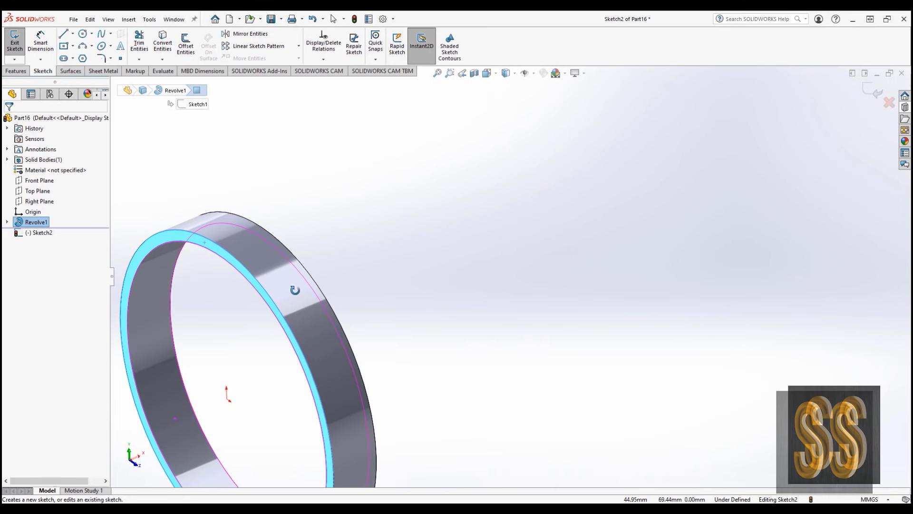
scroll(385, 239, up, 3)
key(space)
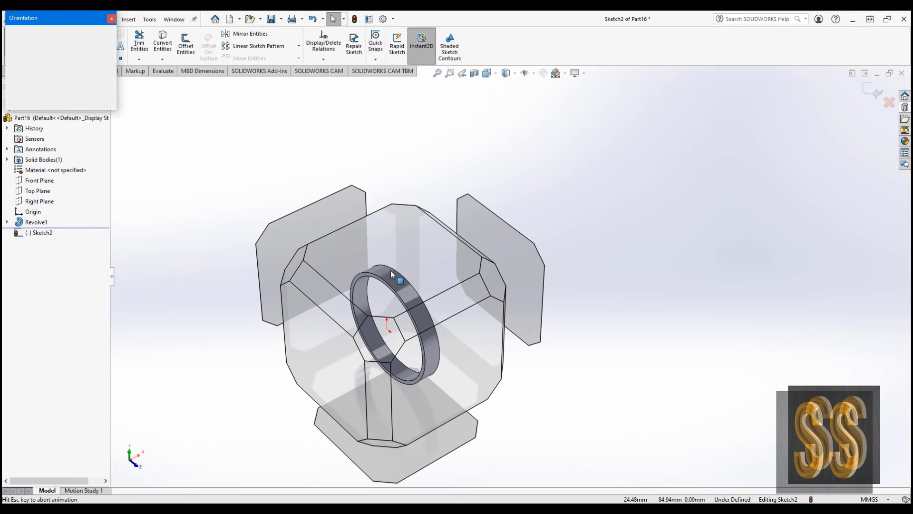
click(390, 270)
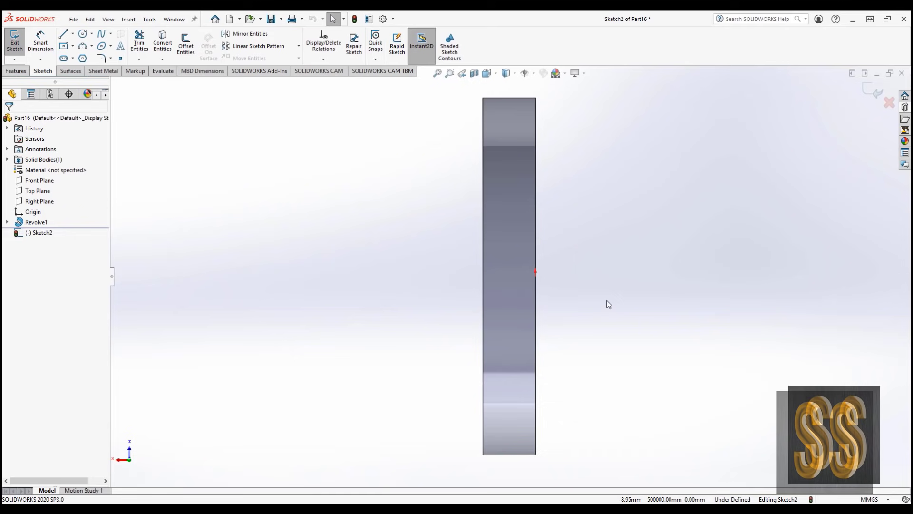
mouse_move(590, 264)
middle_down()
mouse_move(508, 167)
mouse_move(475, 248)
mouse_move(493, 171)
middle_up()
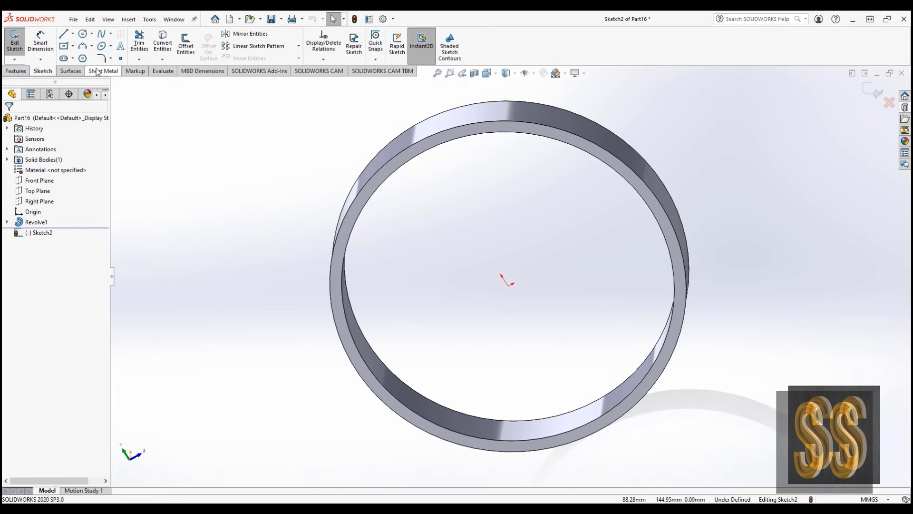
Draw a circle at the origin, dimension it to 135 mm diameter, and exit the sketch
click(508, 285)
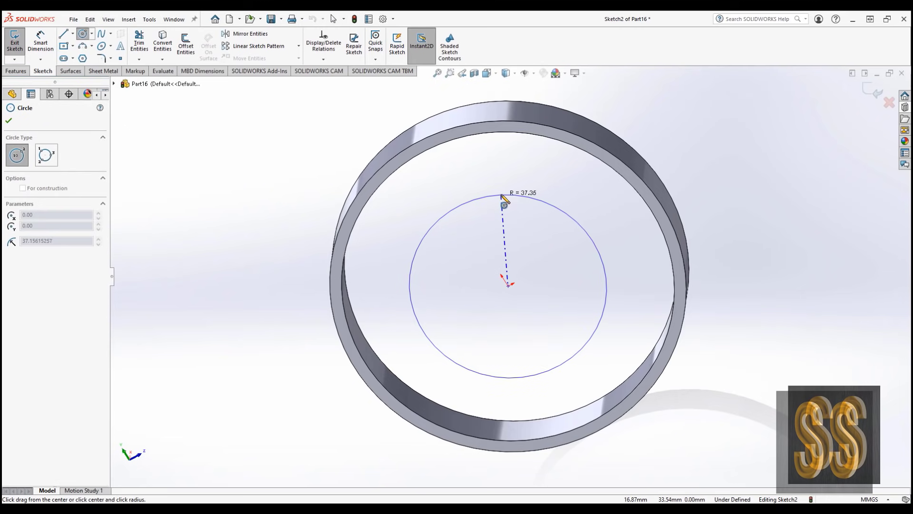
click(506, 194)
click(51, 40)
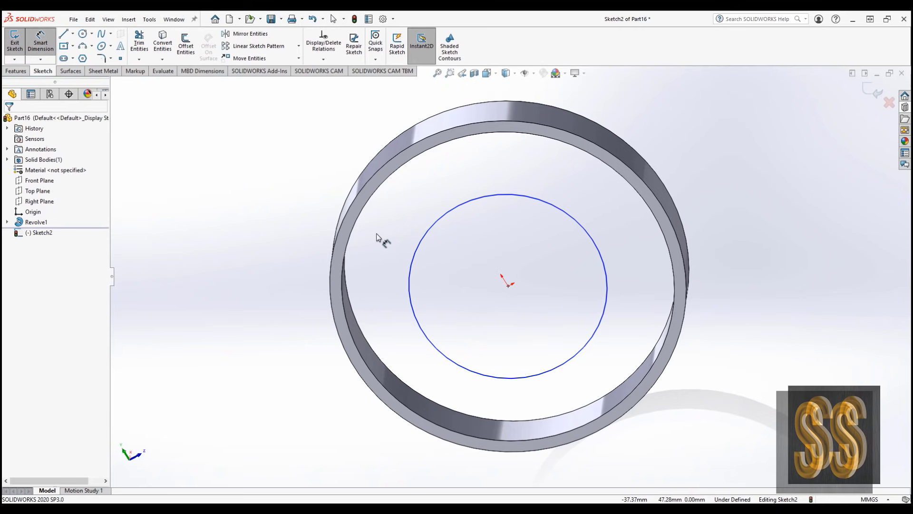
click(414, 249)
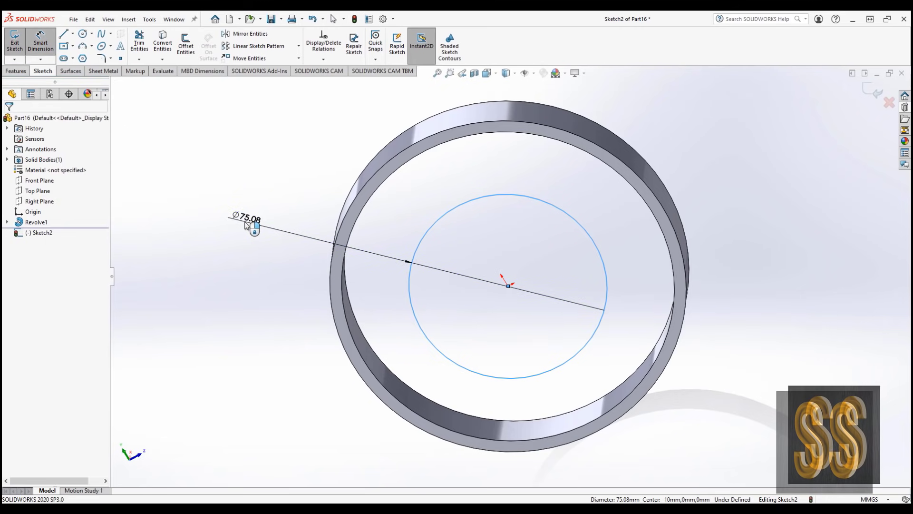
click(247, 225)
text(135)
key(Return)
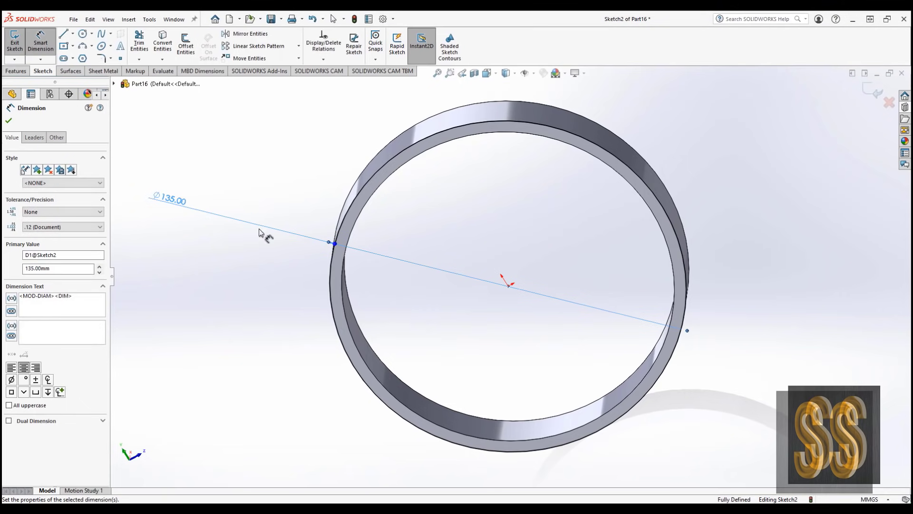
mouse_move(485, 240)
middle_down()
mouse_move(473, 142)
mouse_move(485, 218)
mouse_move(428, 238)
middle_up()
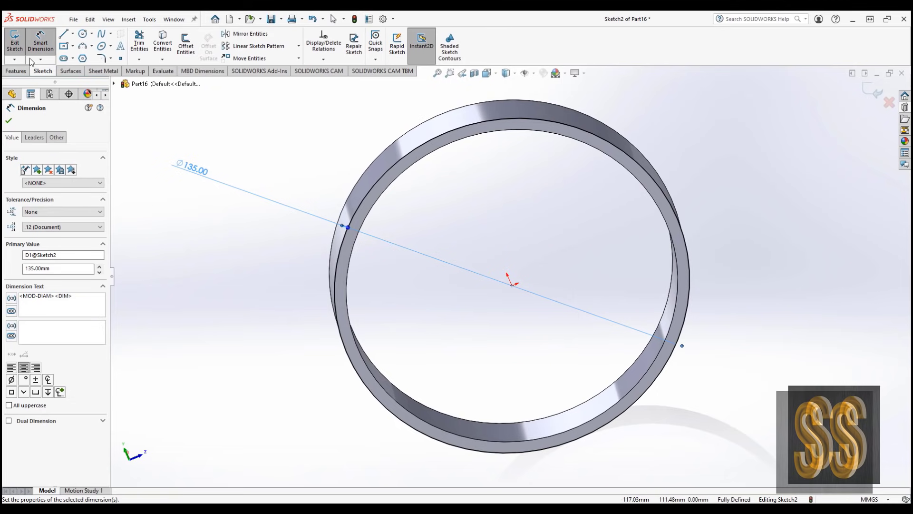
click(15, 42)
Change Revolve1's 67.50 profile dimension to 72.63 mm
click(36, 222)
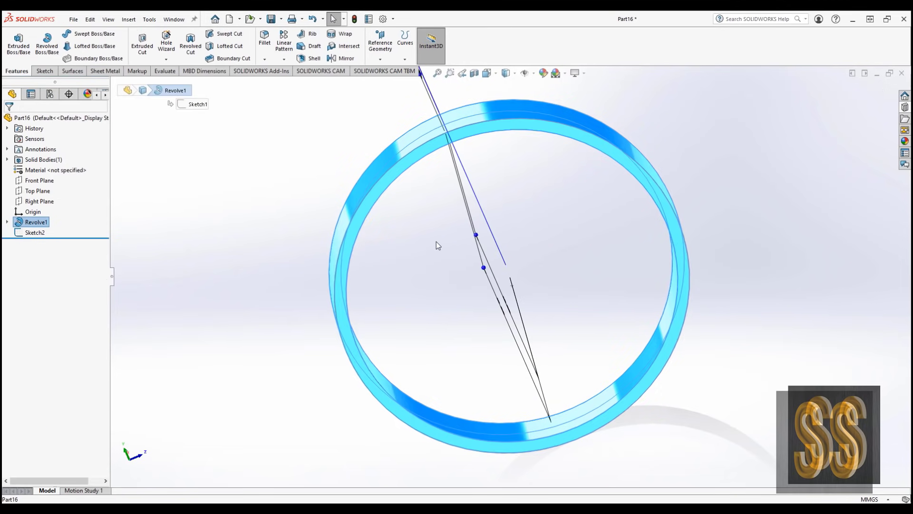
scroll(479, 265, up, 5)
mouse_move(479, 265)
middle_down()
mouse_move(448, 213)
mouse_move(523, 244)
middle_up()
scroll(505, 243, down, 2)
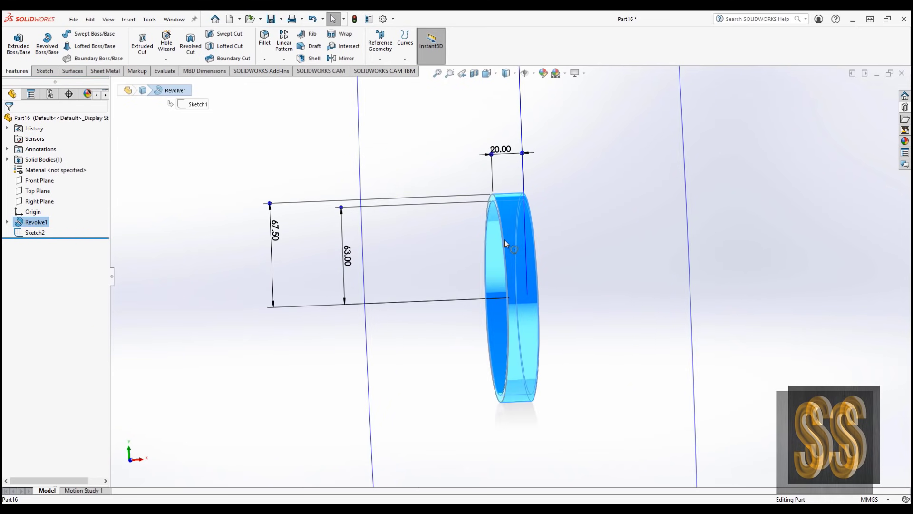
double_click(275, 230)
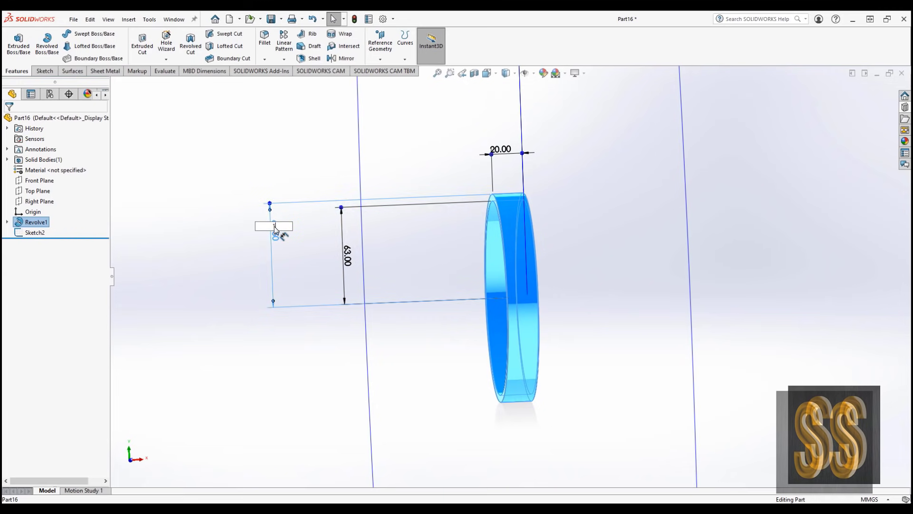
text(72.63)
key(Return)
click(200, 281)
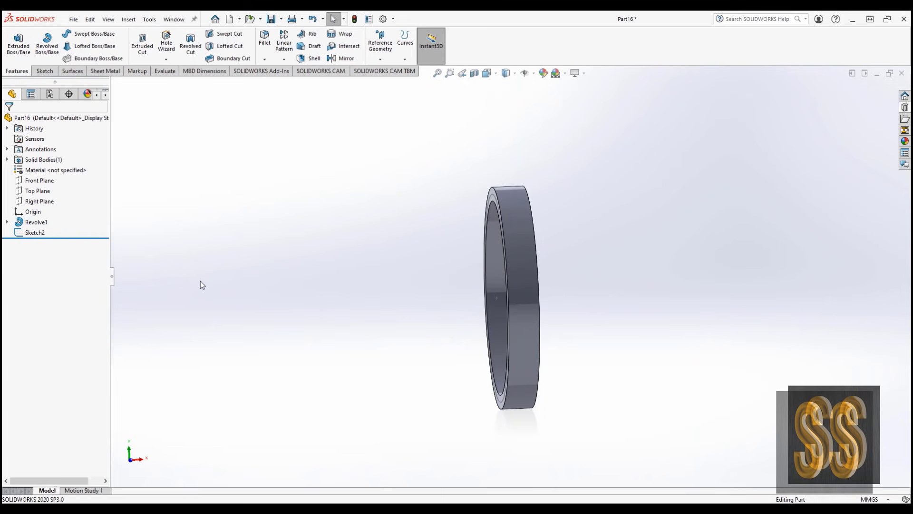
mouse_move(200, 281)
middle_down()
mouse_move(252, 300)
mouse_move(265, 279)
mouse_move(241, 255)
middle_up()
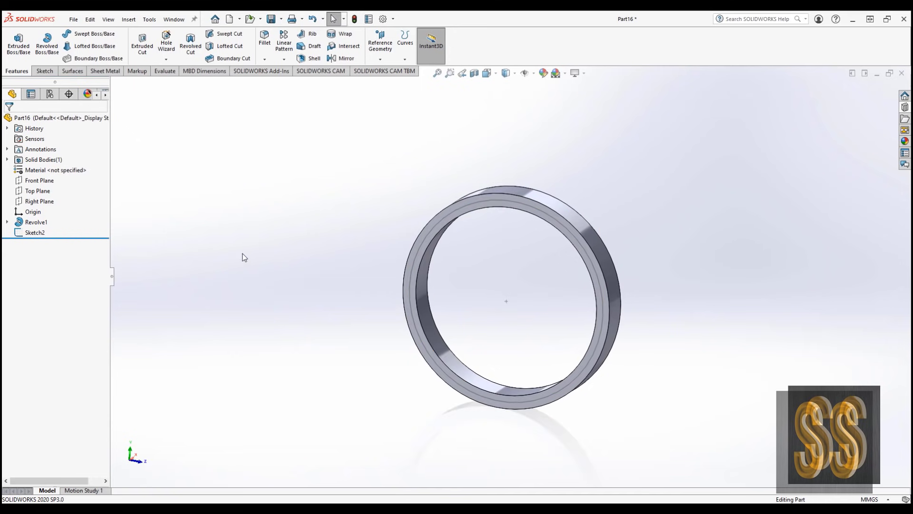
Reopen Sketch2 for editing and view it Normal To the sketch face
right_click(48, 235)
right_click(35, 243)
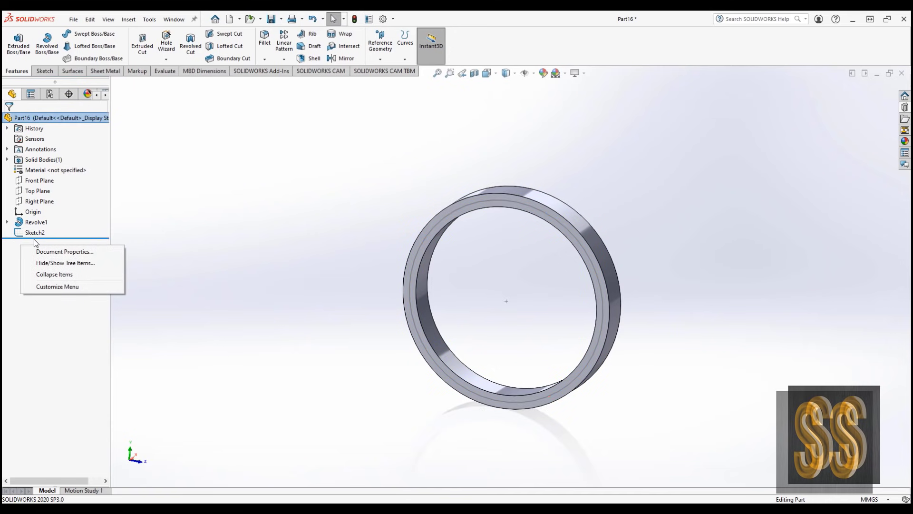
right_click(35, 234)
click(43, 206)
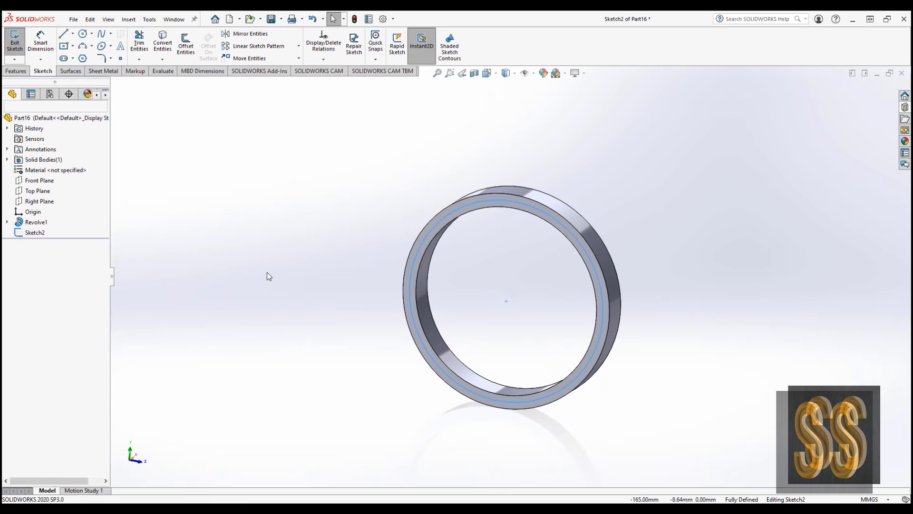
key(space)
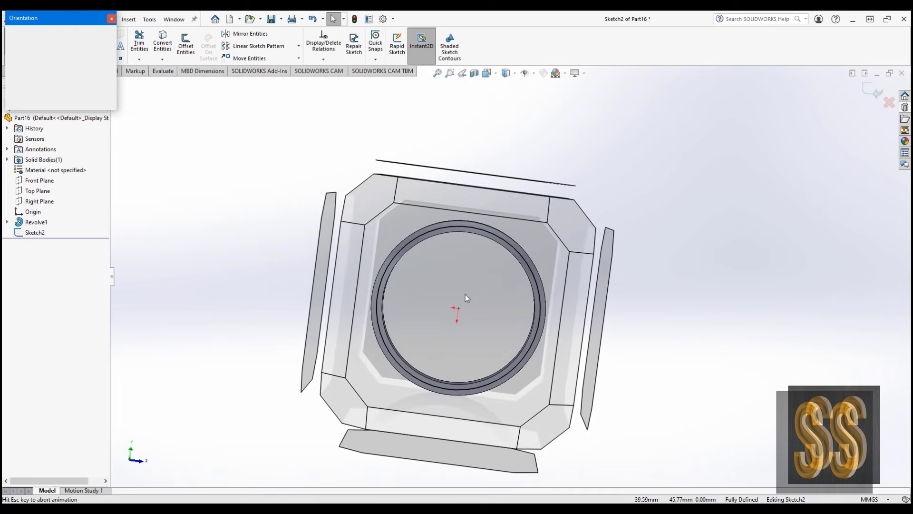
click(426, 299)
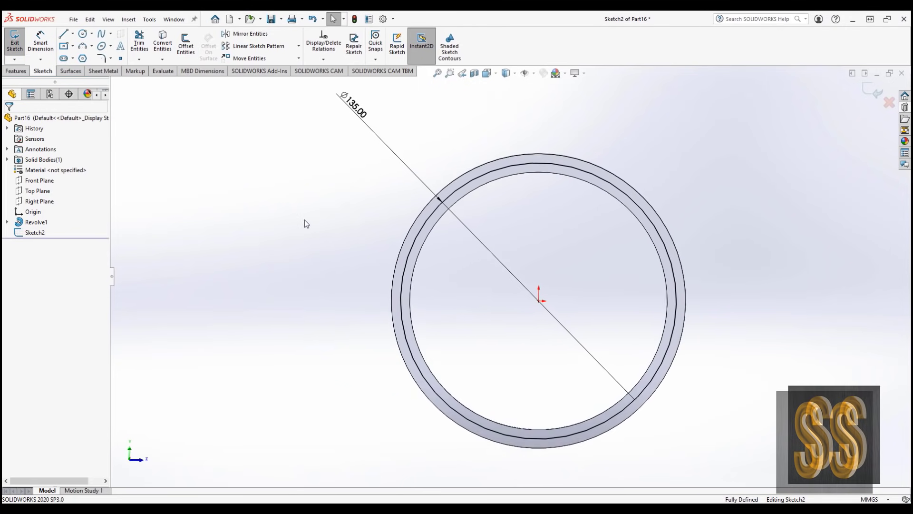
Draw a small circle centred at the top of the 135 mm circle, then select its centre and the origin
click(83, 34)
scroll(546, 183, down, 2)
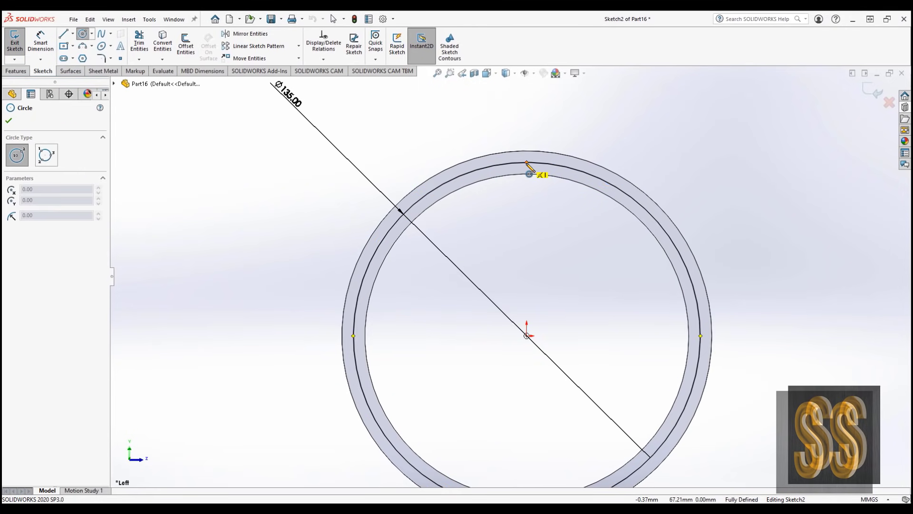
click(527, 162)
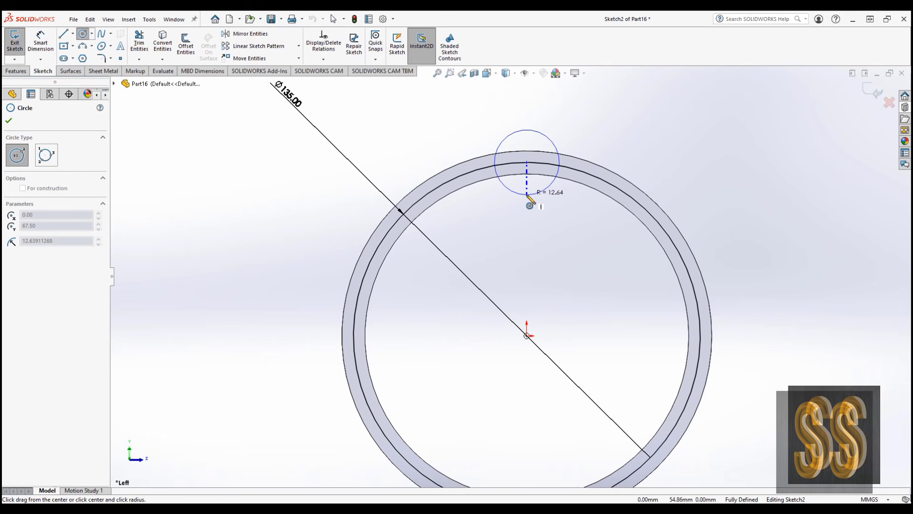
click(527, 194)
key(Escape)
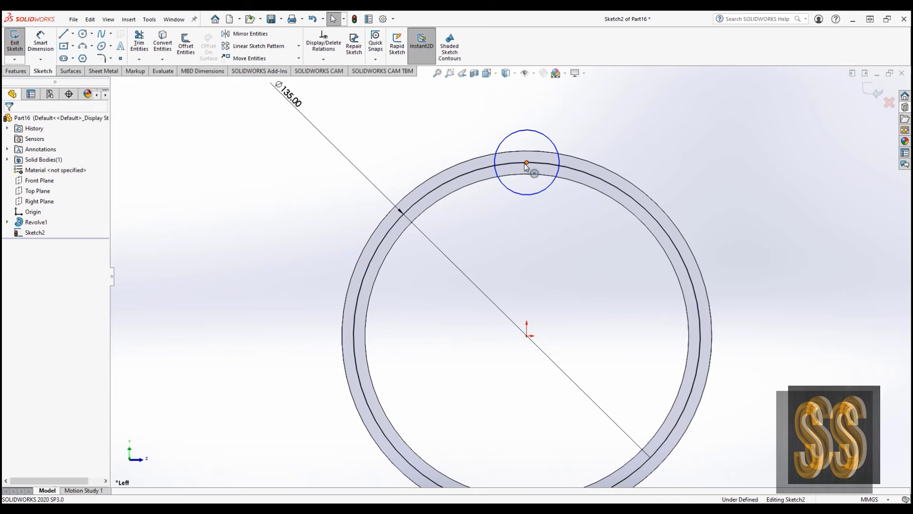
click(526, 163)
ctrl+click(527, 336)
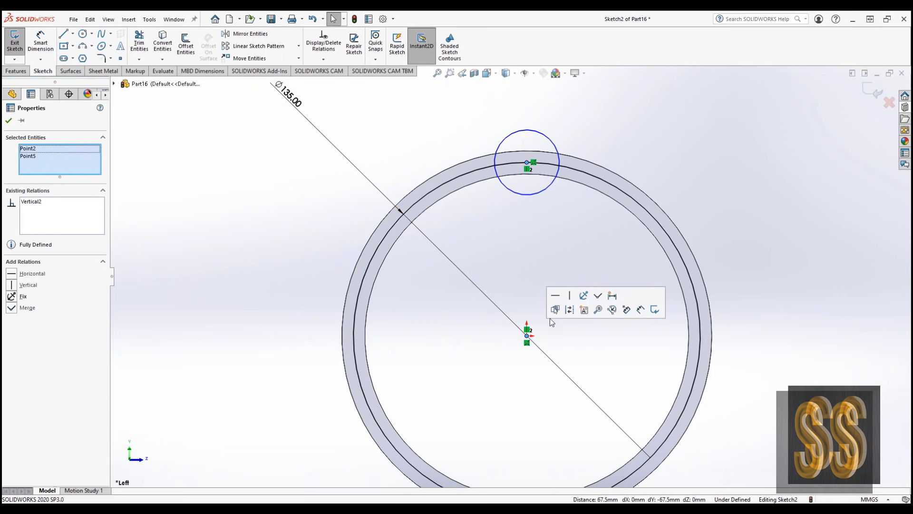
Convert the 135 mm circle to construction geometry
click(572, 225)
scroll(666, 190, down, 2)
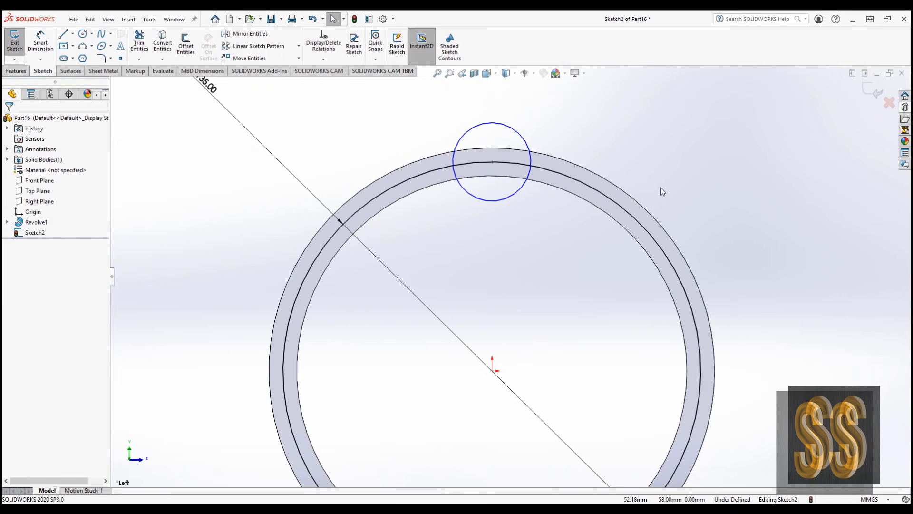
click(572, 179)
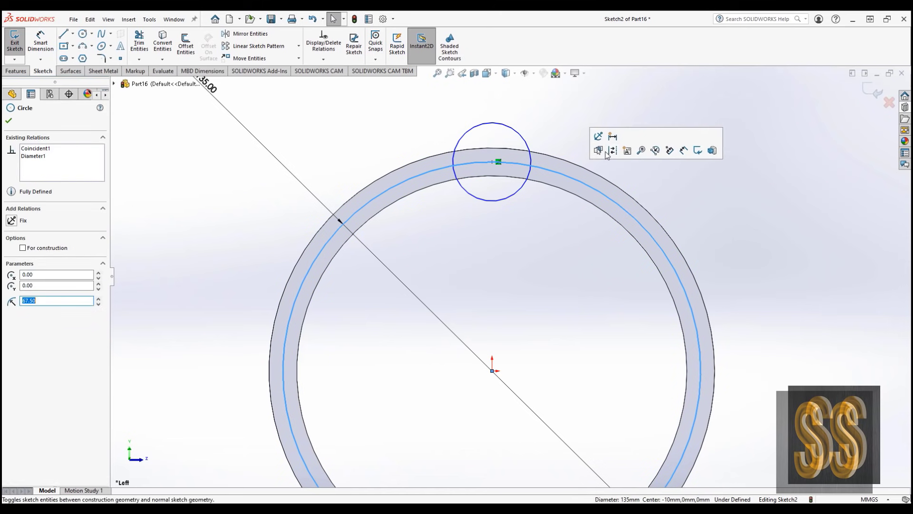
click(610, 155)
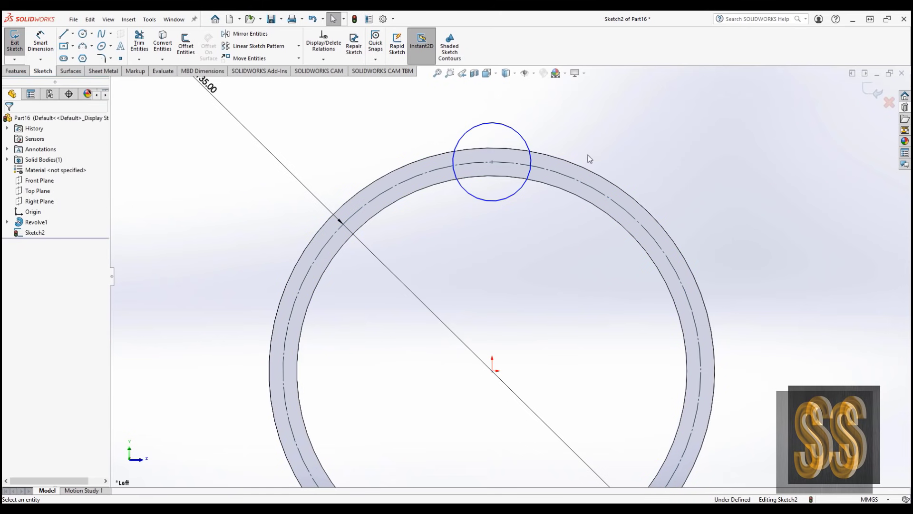
Draw a vertical line through the small circle and trim away its left half
click(64, 34)
click(492, 122)
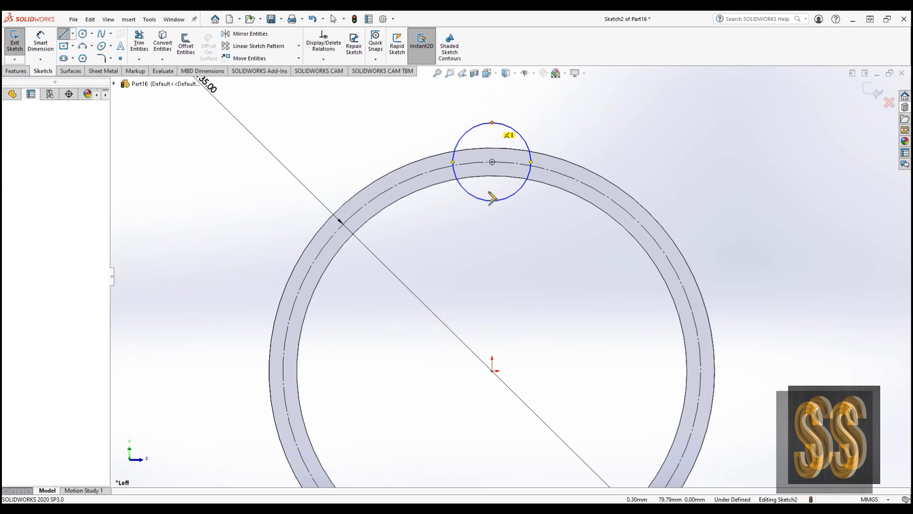
click(491, 200)
key(Escape)
click(138, 42)
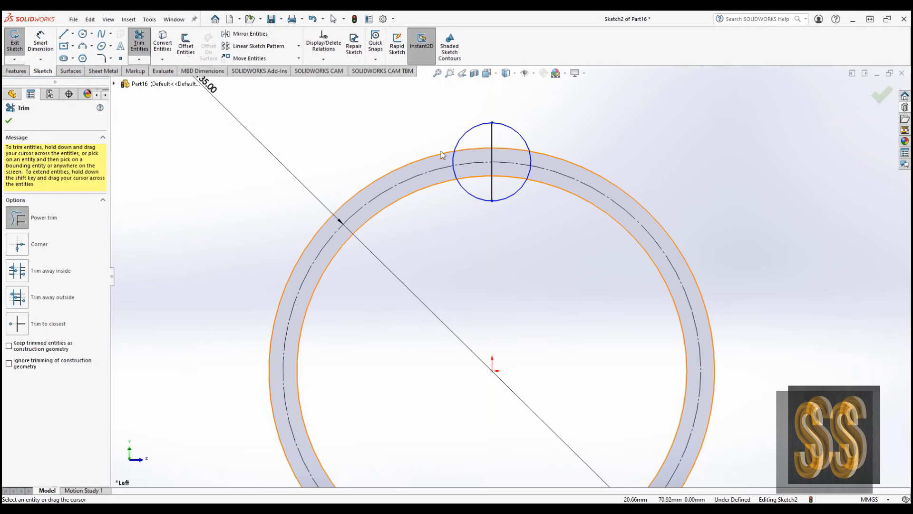
drag(452, 126, 479, 188)
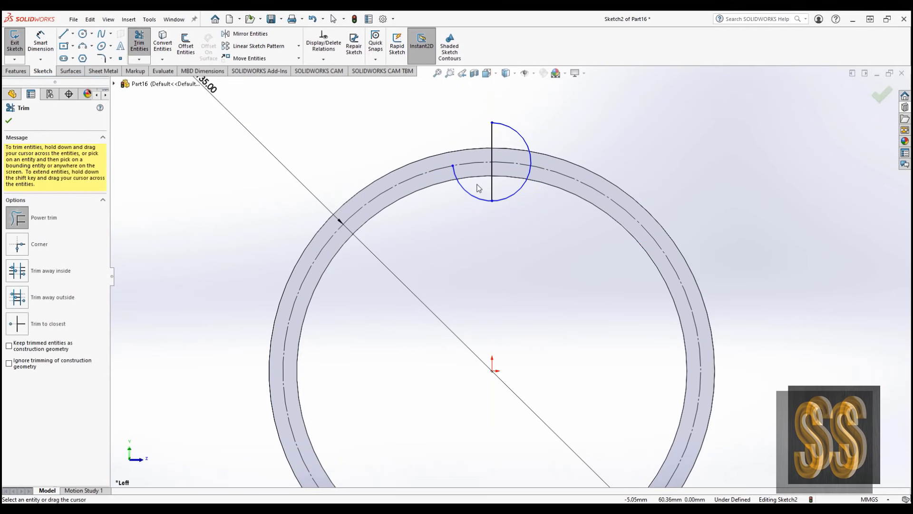
Dimension the semicircular arc's radius, first entered as 12, then re-edited toward 18 mm
click(40, 42)
click(523, 138)
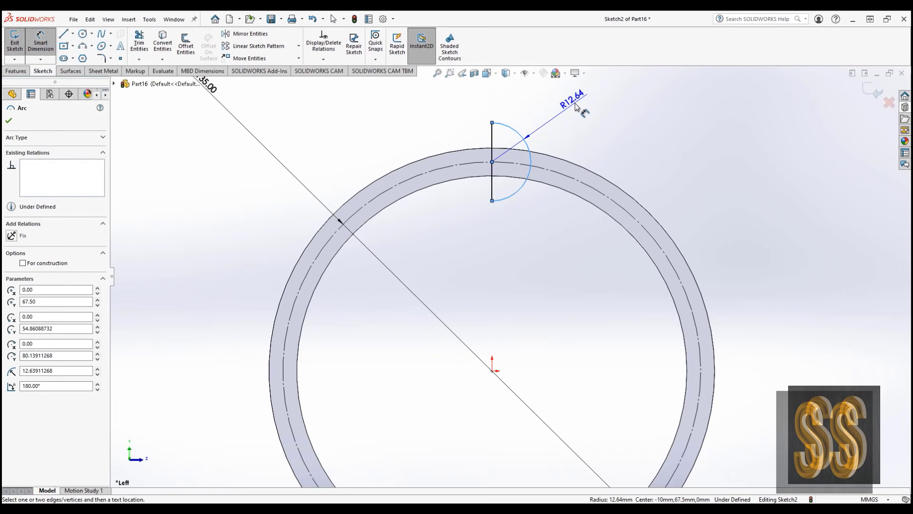
click(528, 91)
text(12)
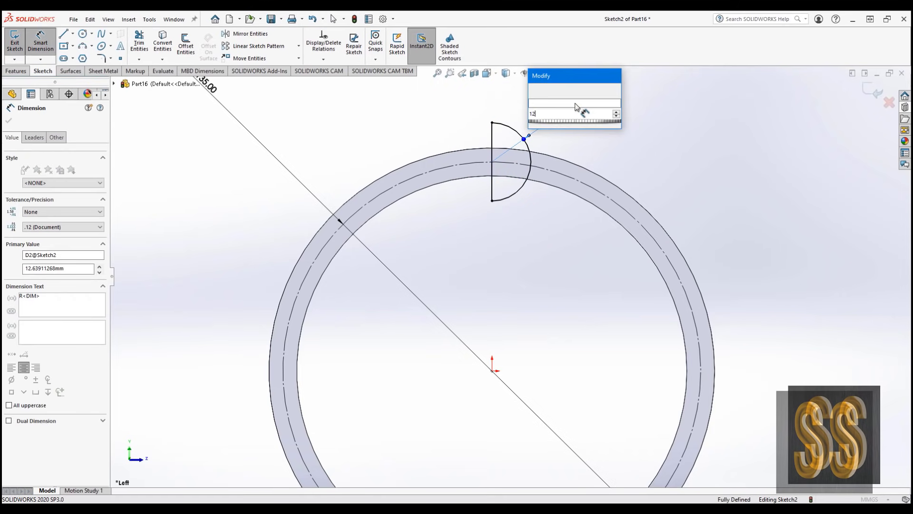
key(Return)
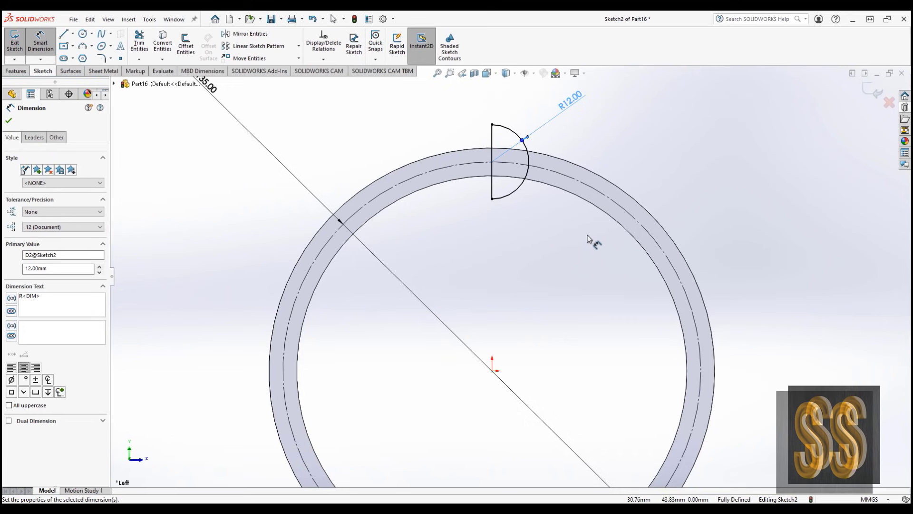
click(578, 96)
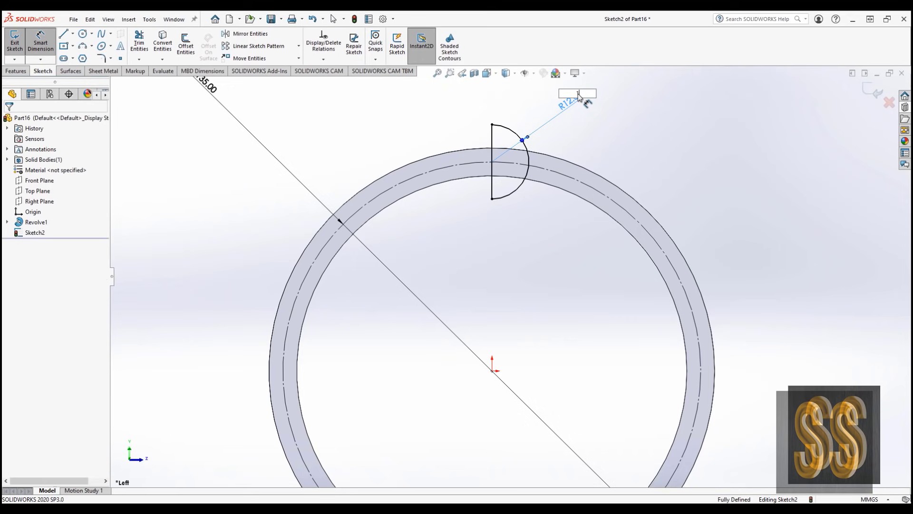
text(8f)
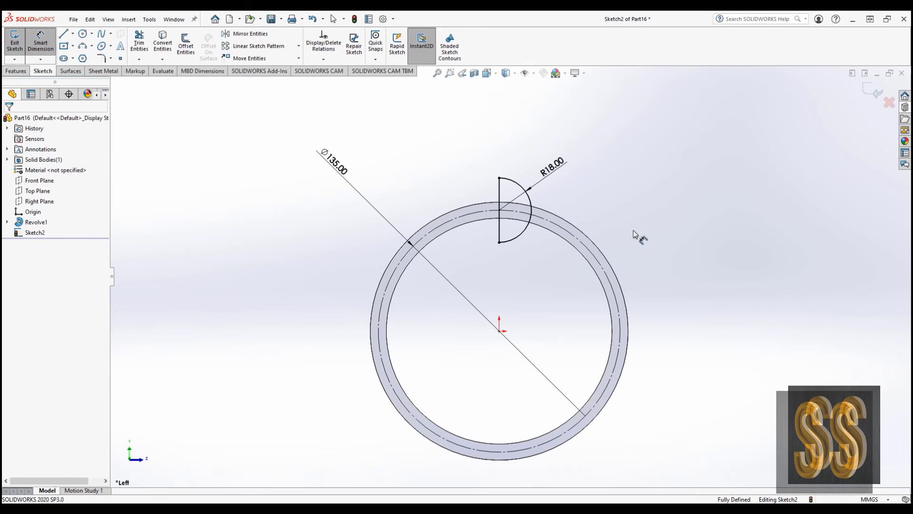
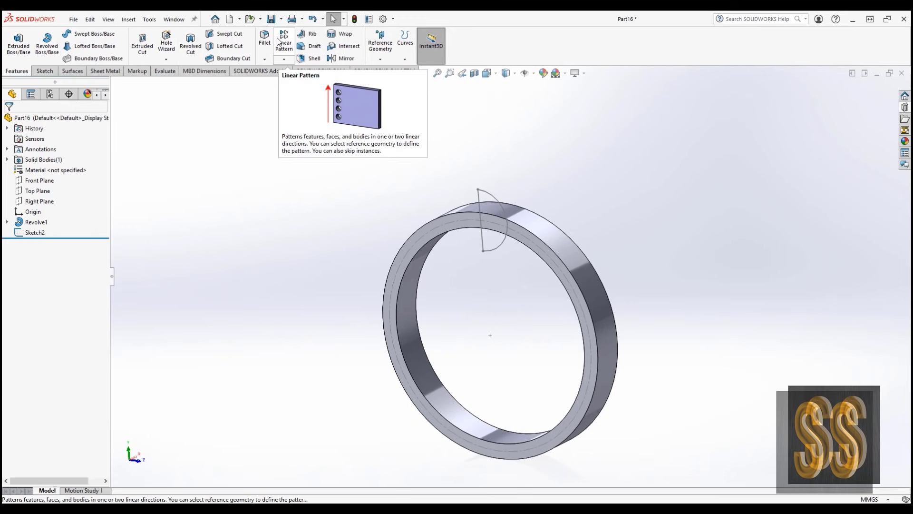
Revolve-cut the semicircle sketch a full 360° about the sketch line to notch the ring's top
click(190, 45)
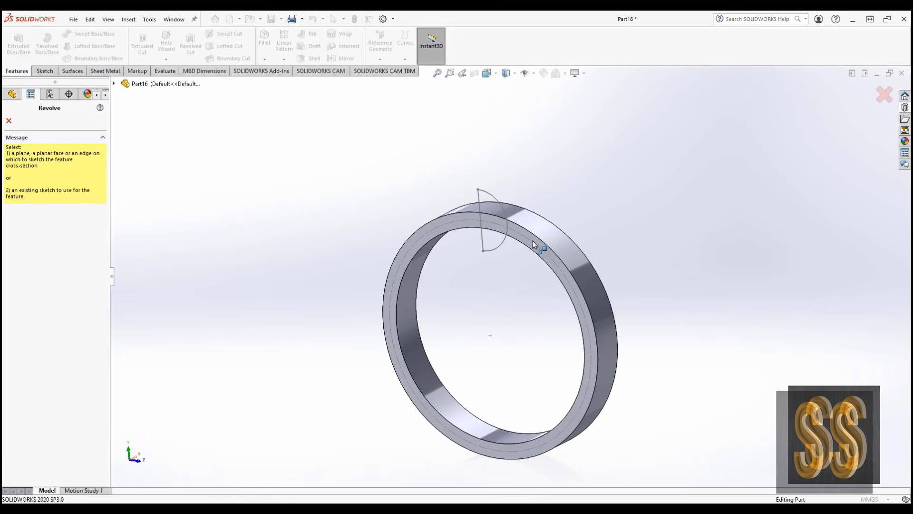
click(483, 238)
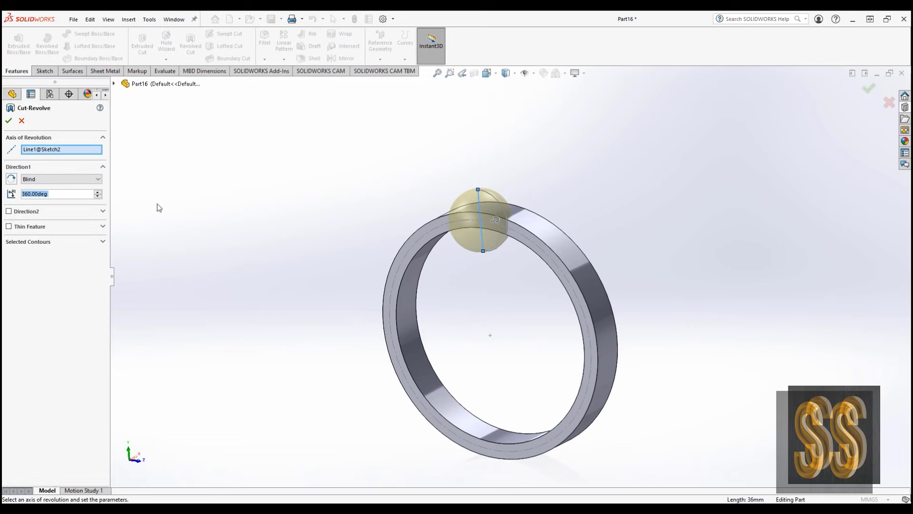
click(8, 120)
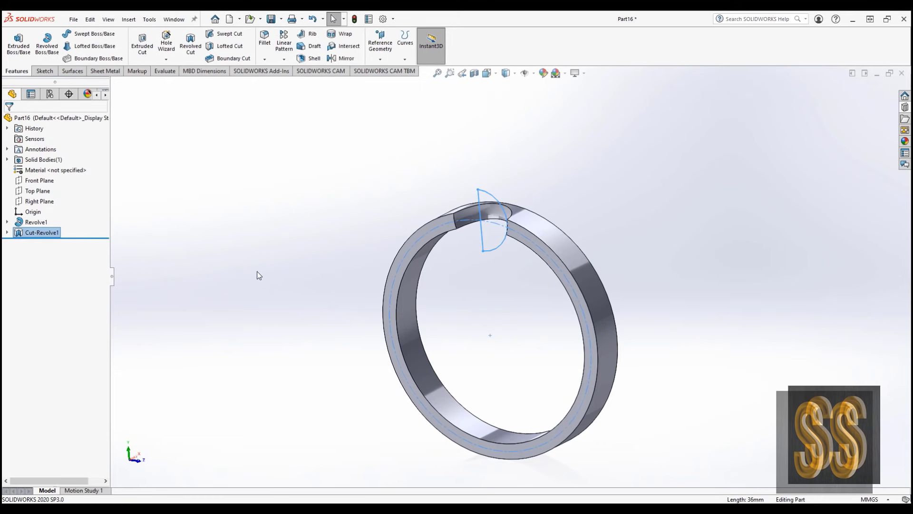
mouse_move(256, 291)
middle_down()
mouse_move(247, 328)
mouse_move(233, 273)
middle_up()
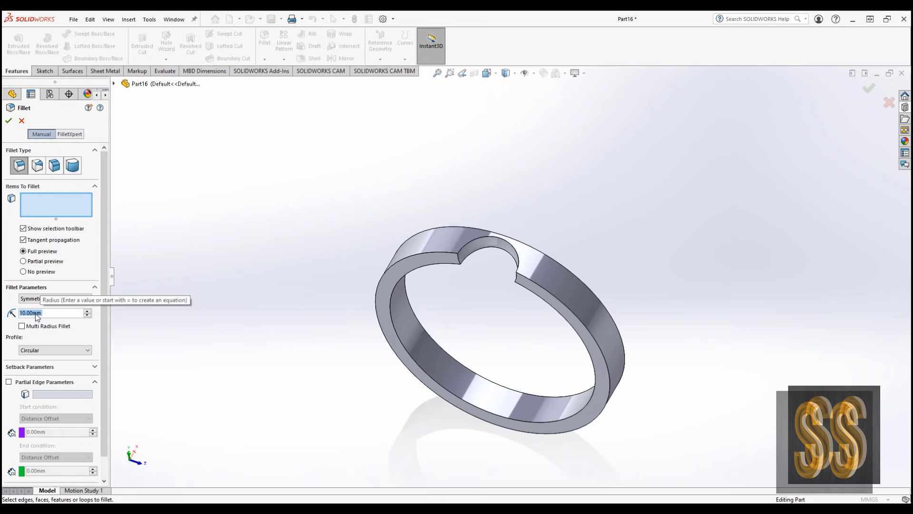
Select both notch edges for the fillet, removing the mistakenly picked curved face
text(2)
key(Return)
scroll(458, 271, down, 2)
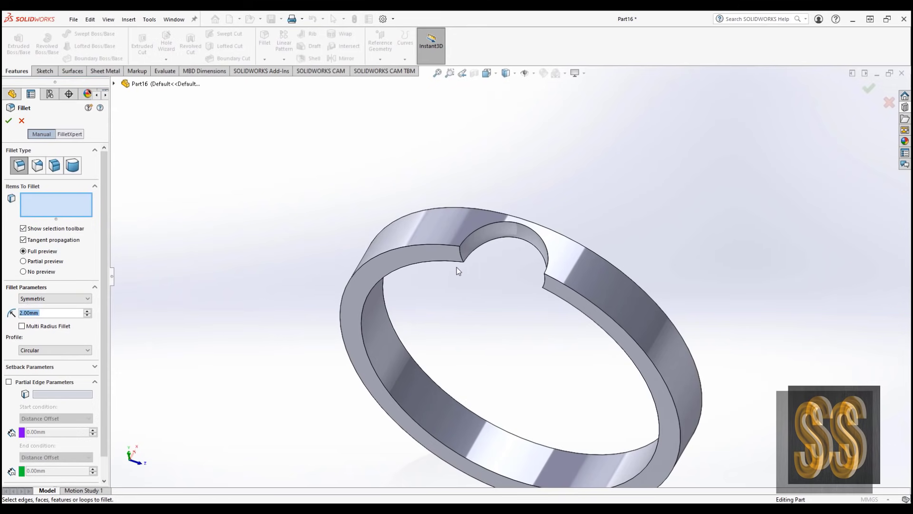
click(461, 257)
mouse_move(526, 320)
middle_down()
mouse_move(631, 332)
mouse_move(667, 310)
middle_up()
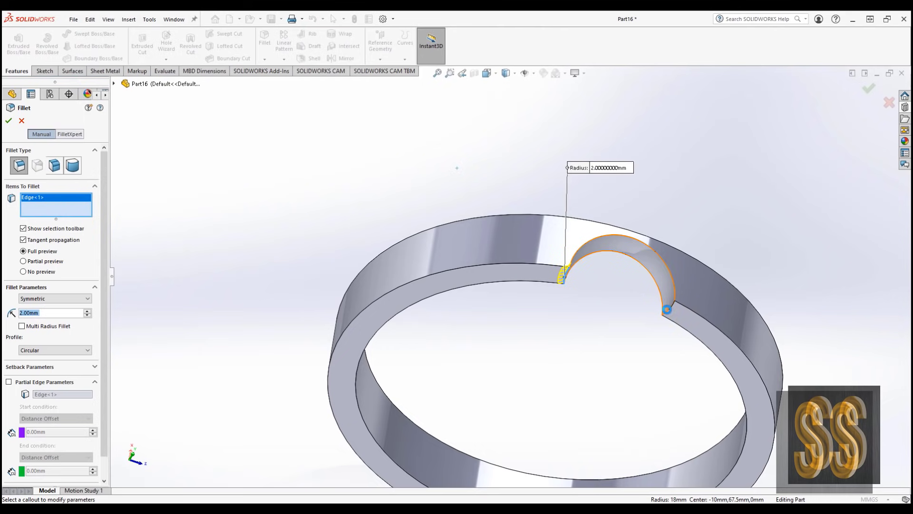
click(672, 316)
scroll(673, 317, down, 2)
scroll(662, 310, down, 1)
click(634, 285)
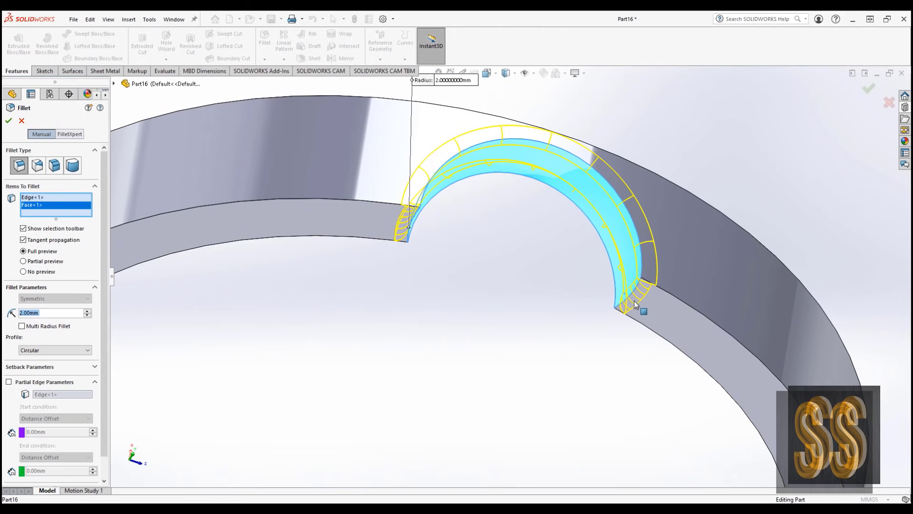
click(632, 292)
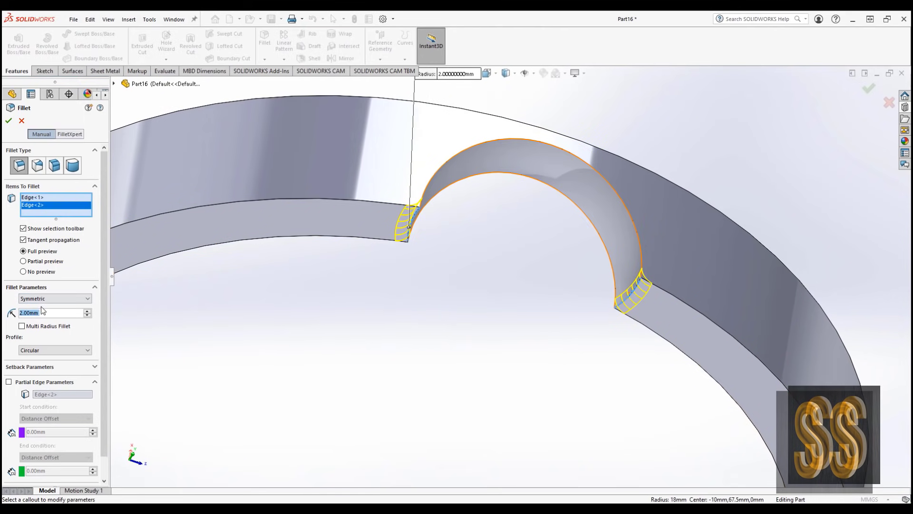
Set the fillet radius to 3.5 mm and accept it as Fillet1
text(3.5)
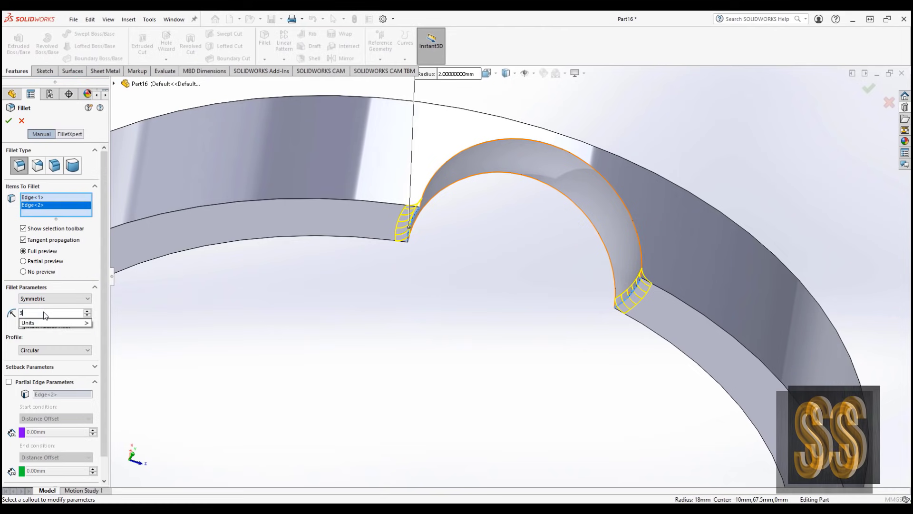
key(Return)
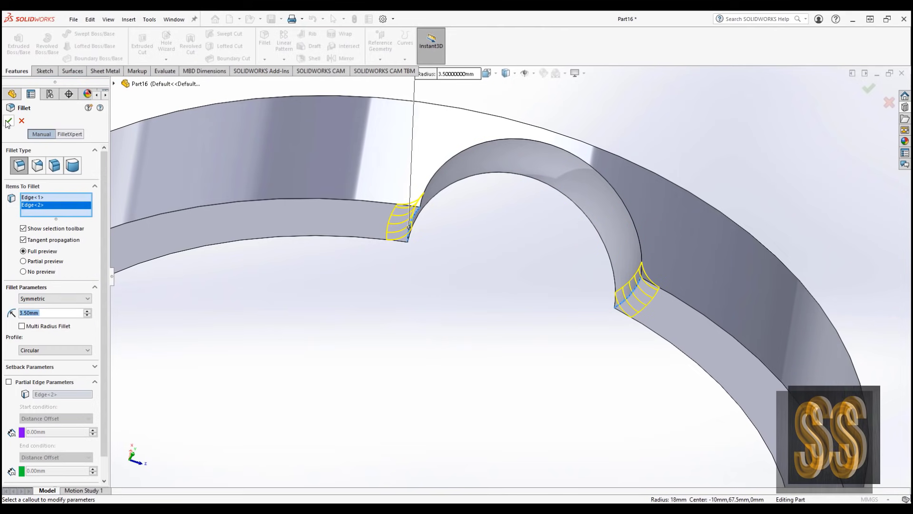
click(8, 123)
scroll(306, 303, up, 5)
scroll(563, 338, up, 3)
middle_drag(563, 338, 318, 247)
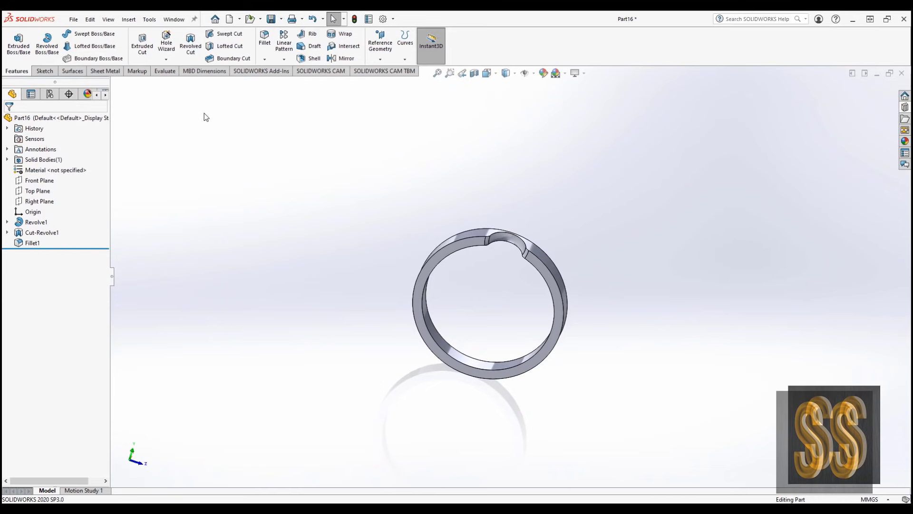
Set up a circular pattern of Cut-Revolve1 and Fillet1 about the ring face axis
click(287, 59)
click(306, 81)
middle_drag(307, 177, 385, 246)
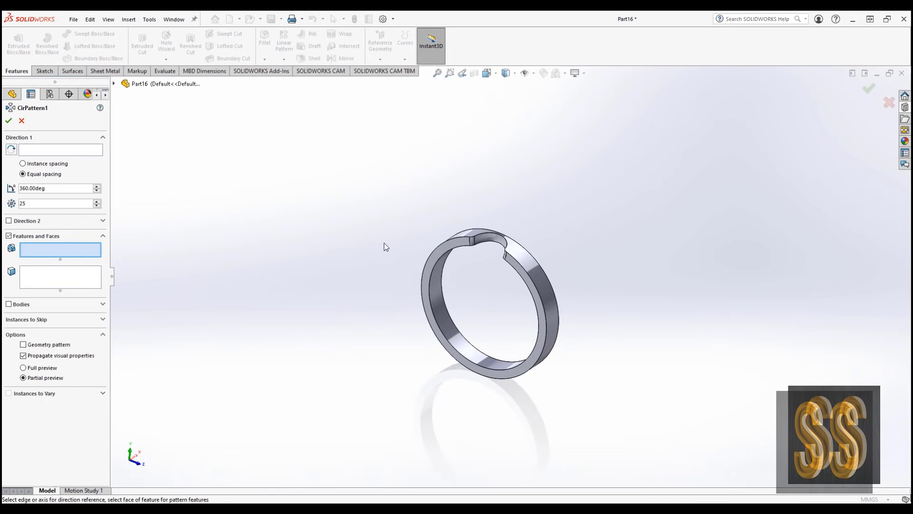
click(115, 83)
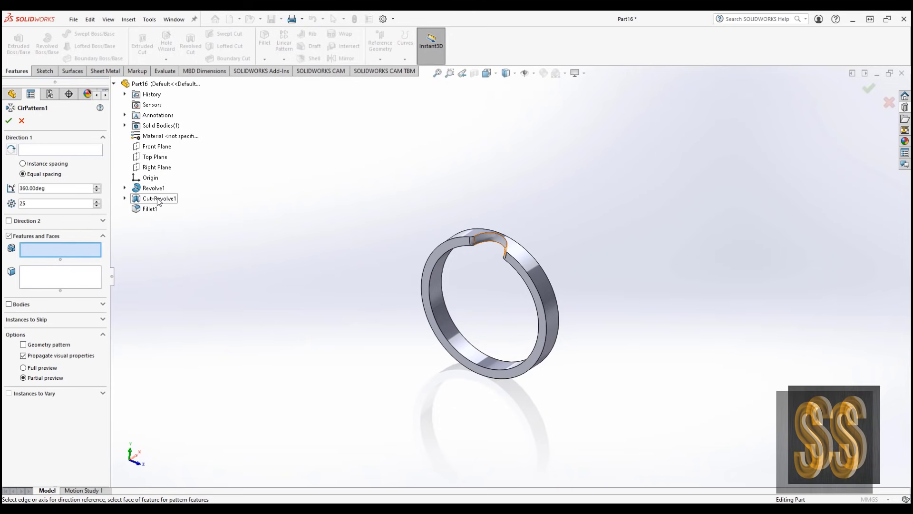
click(159, 200)
click(149, 209)
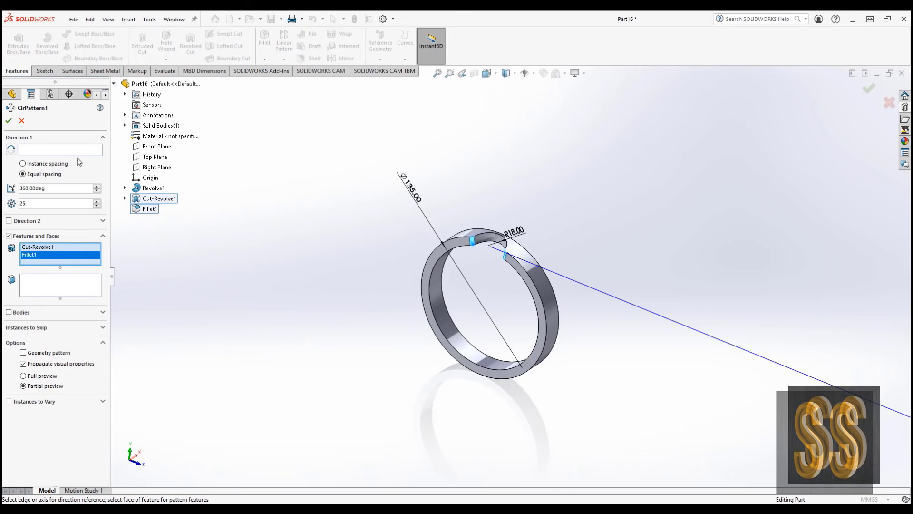
scroll(537, 284, down, 1)
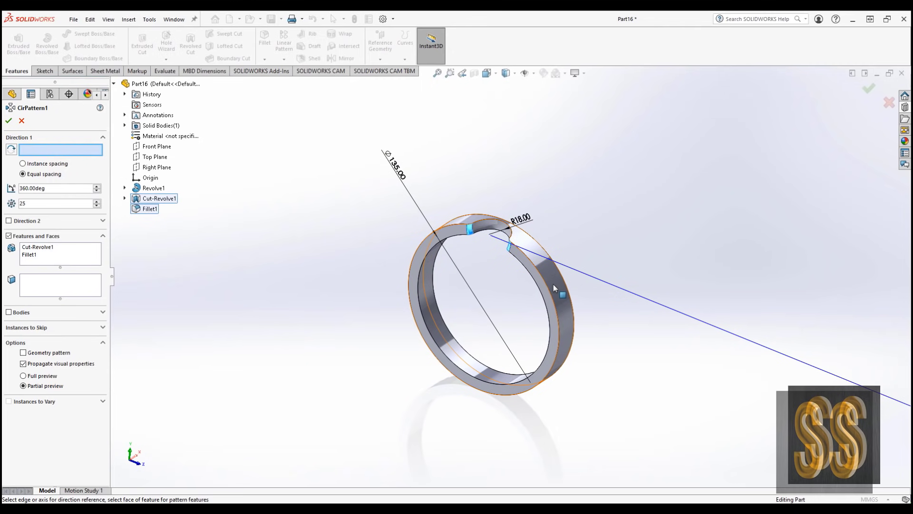
click(553, 284)
text(8)
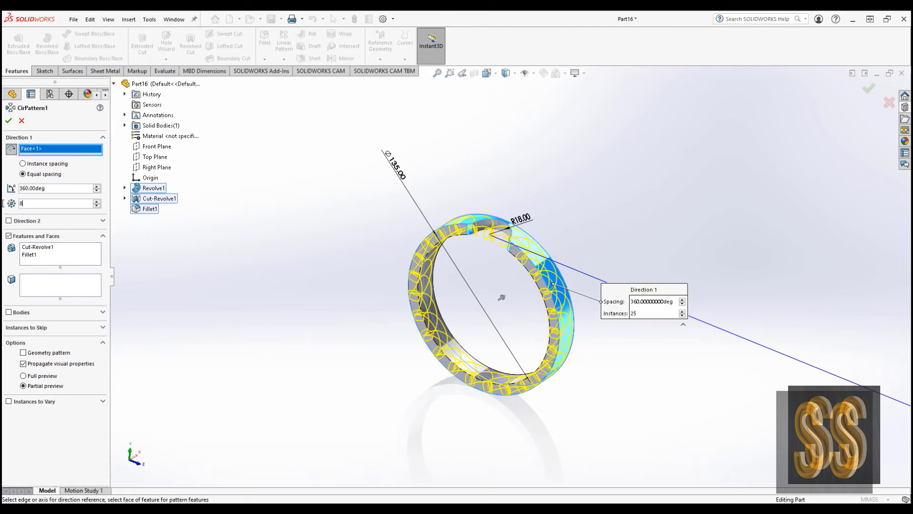
Settle on 8 pattern instances after previewing 10, and accept CirPattern1
key(Return)
mouse_move(256, 266)
middle_down()
mouse_move(310, 241)
mouse_move(310, 206)
mouse_move(272, 276)
middle_up()
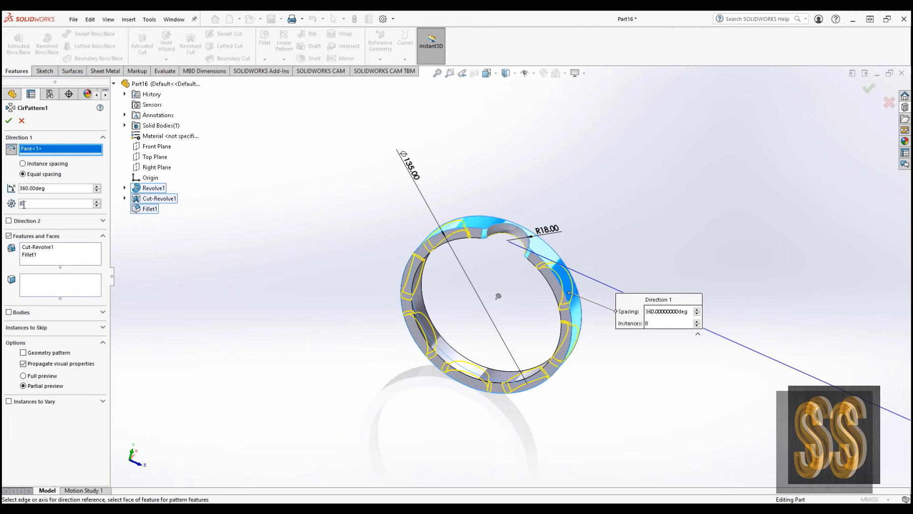
text(10)
key(Return)
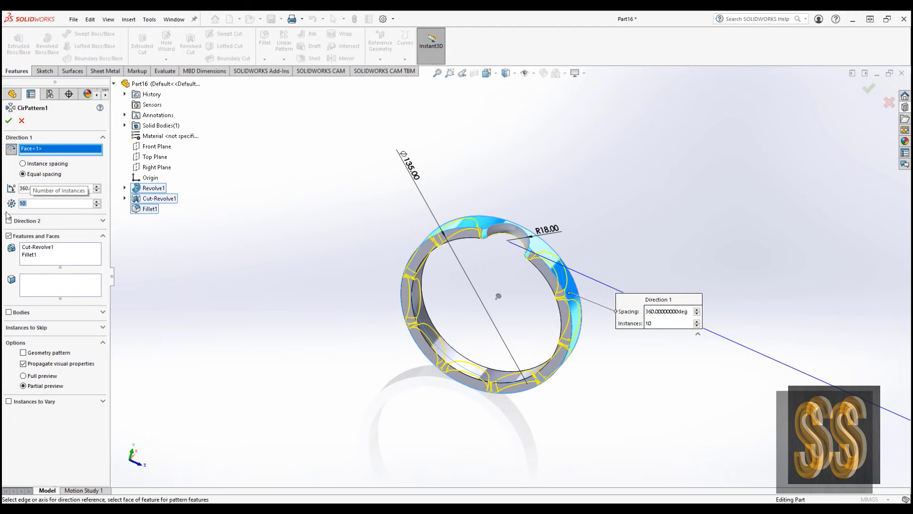
text(8)
key(Return)
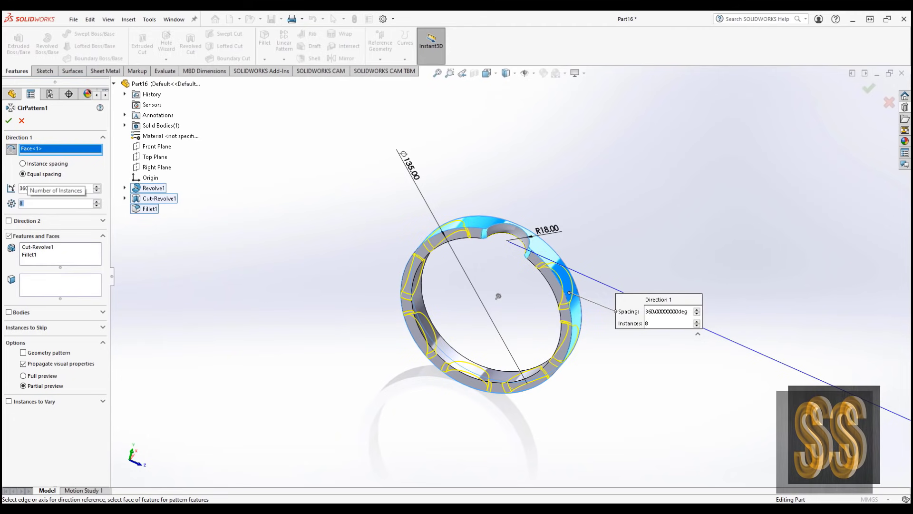
click(9, 121)
click(207, 259)
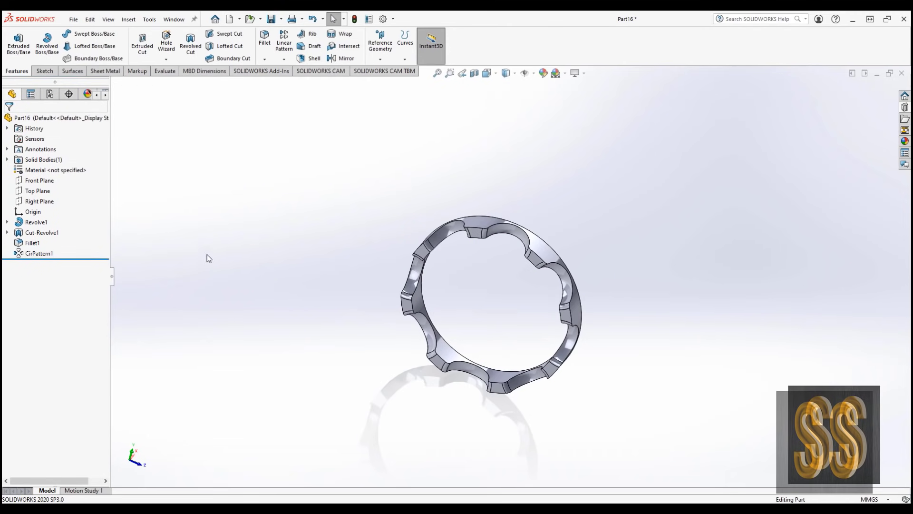
Start a shell on the ring and select three faces to remove
click(313, 59)
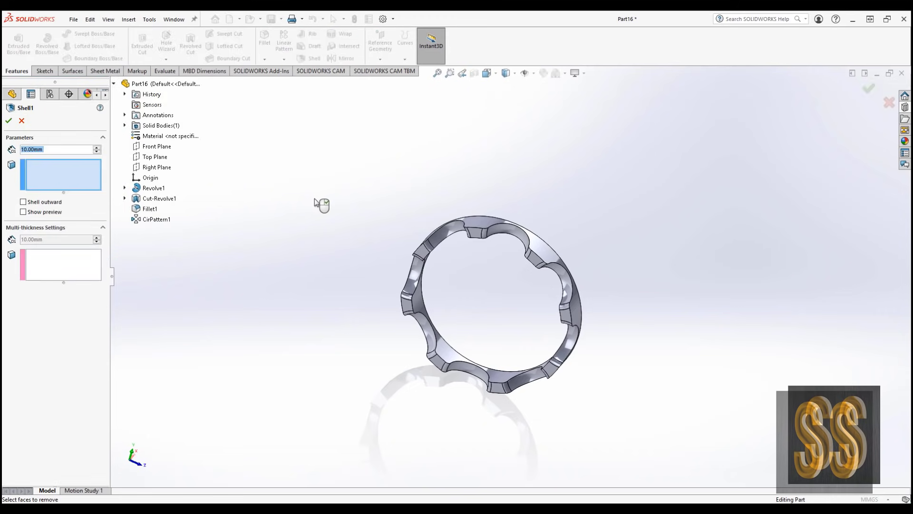
mouse_move(306, 238)
middle_down()
mouse_move(270, 224)
mouse_move(520, 253)
mouse_move(414, 260)
middle_up()
scroll(480, 261, down, 3)
click(479, 260)
scroll(510, 265, down, 5)
click(510, 265)
mouse_move(500, 269)
middle_down()
mouse_move(718, 269)
mouse_move(742, 245)
middle_up()
click(547, 272)
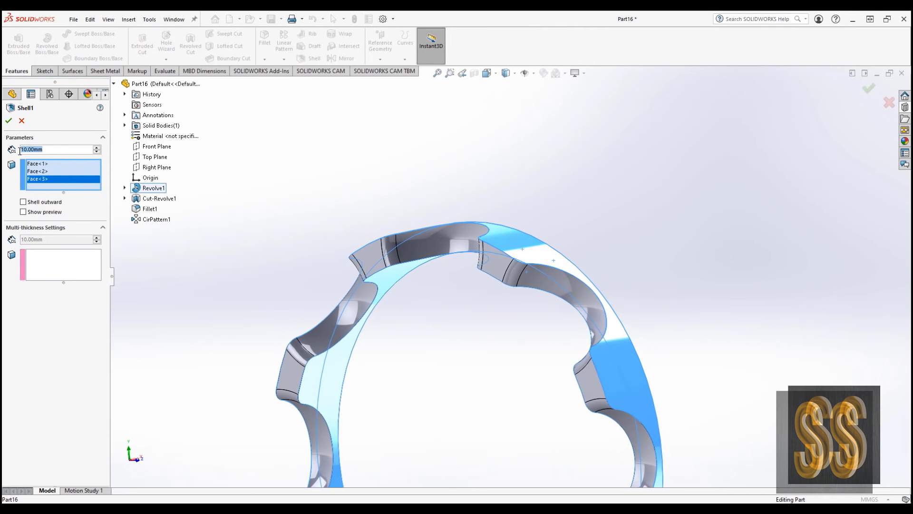
Set the shell wall thickness to 1 mm and accept Shell1
text(2)
key(Return)
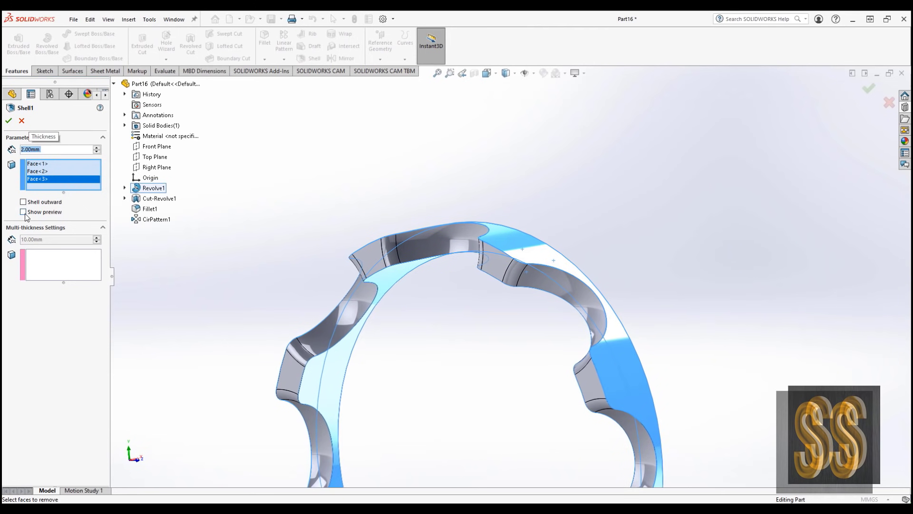
click(23, 213)
mouse_move(319, 223)
middle_down()
mouse_move(284, 263)
mouse_move(287, 295)
mouse_move(428, 370)
mouse_move(404, 299)
middle_up()
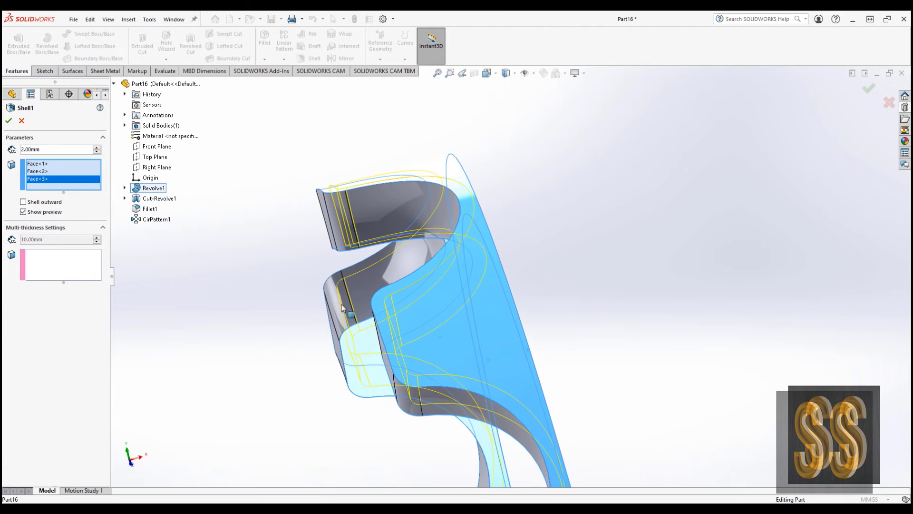
double_click(41, 150)
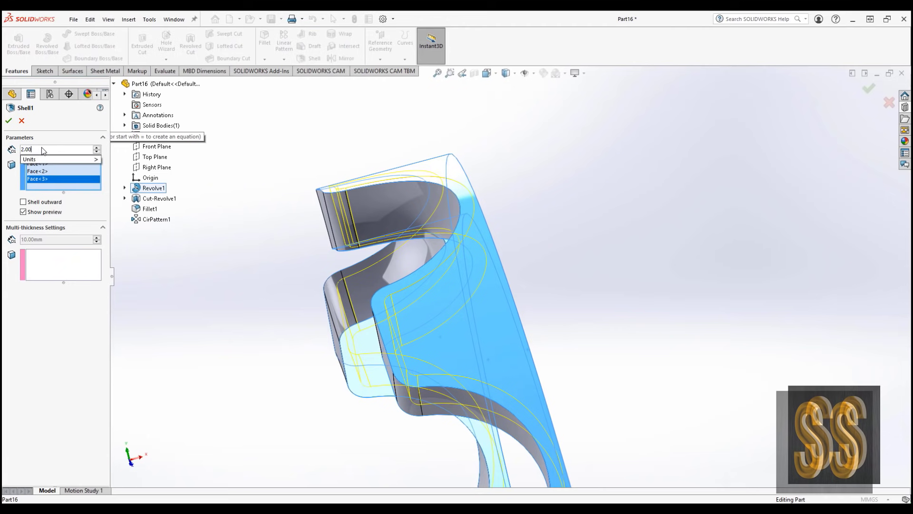
text(21)
key(Return)
click(8, 120)
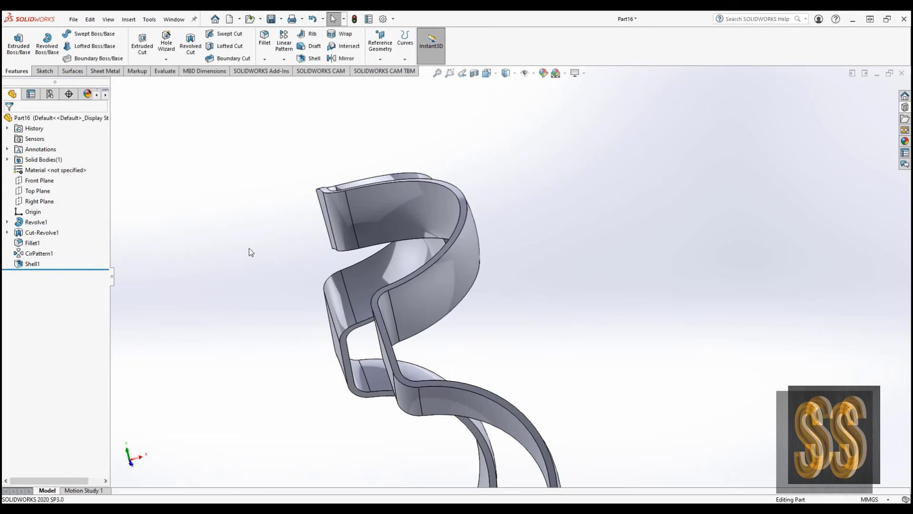
Switch to the left view and open a new sketch on the ring's band face
middle_drag(249, 251, 360, 292)
scroll(527, 342, down, 2)
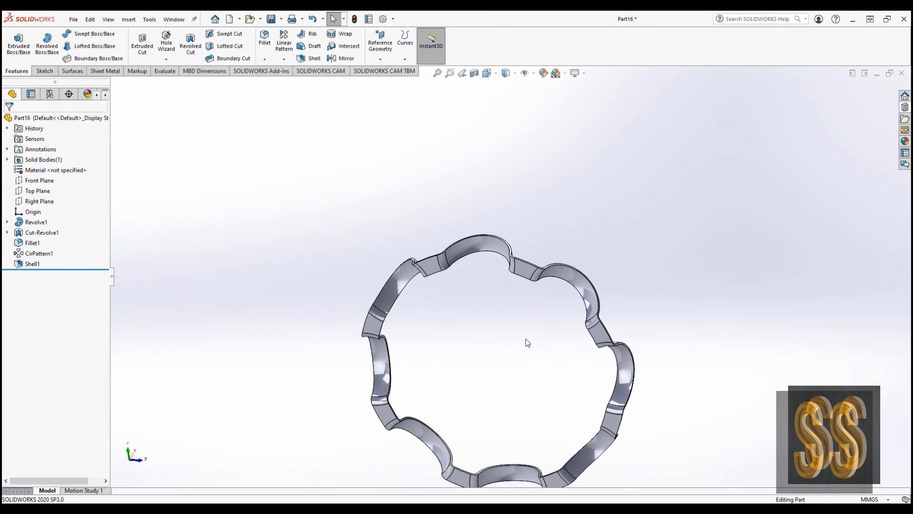
key(space)
click(335, 337)
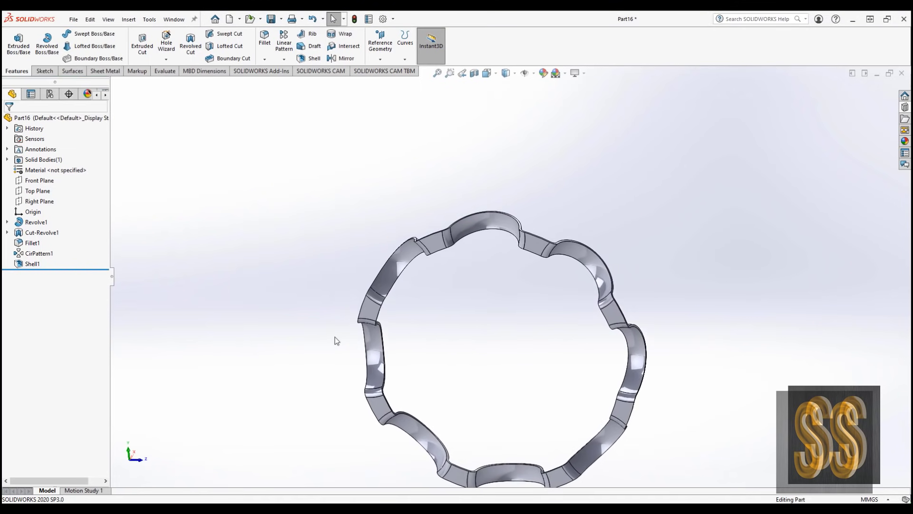
scroll(511, 146, down, 1)
scroll(511, 147, down, 1)
scroll(505, 147, down, 2)
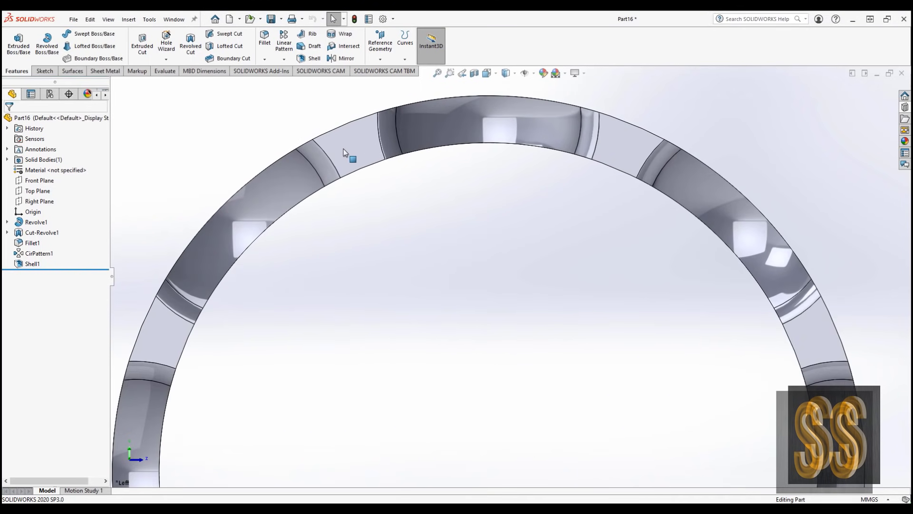
click(343, 147)
click(386, 119)
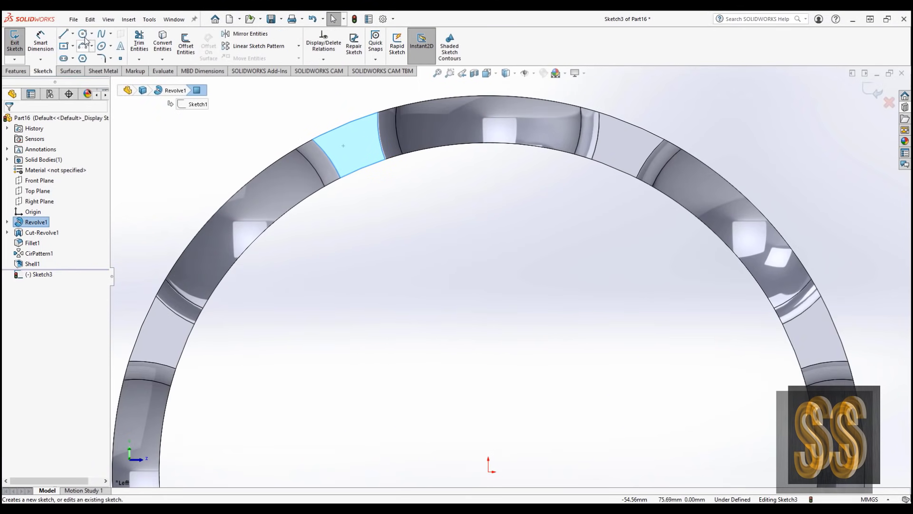
Draw a circle centred on the origin passing through the ring's midline
click(83, 36)
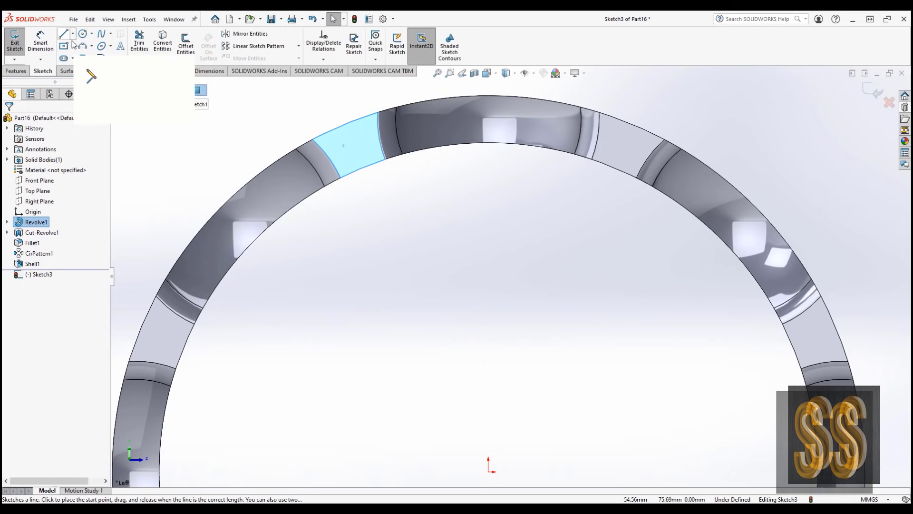
click(83, 33)
scroll(497, 380, up, 2)
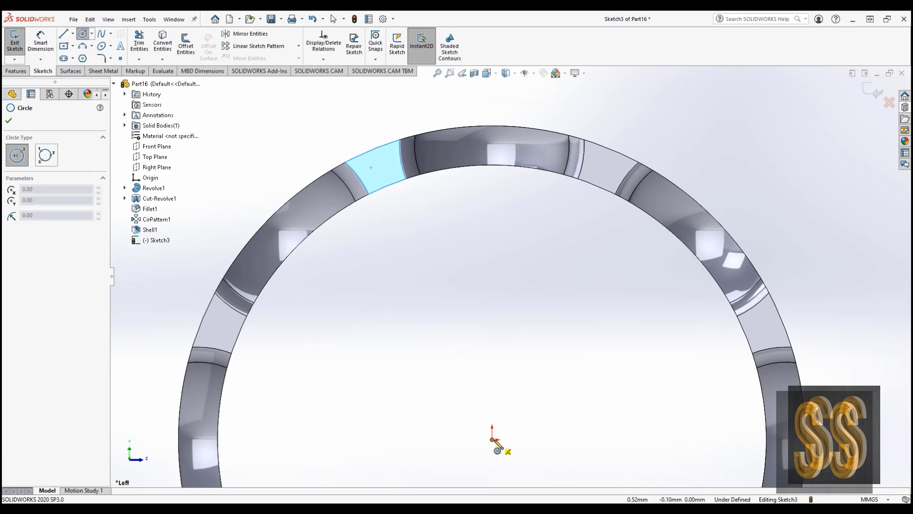
click(493, 438)
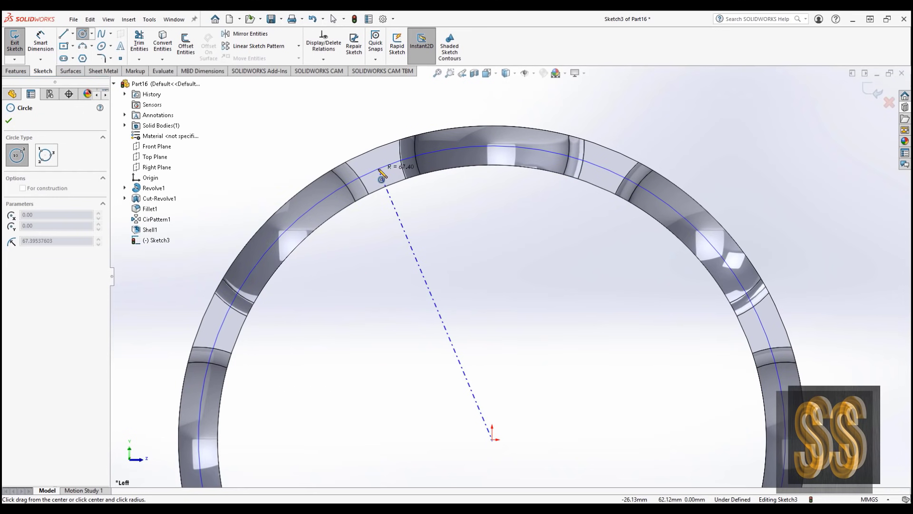
click(382, 174)
scroll(380, 177, up, 2)
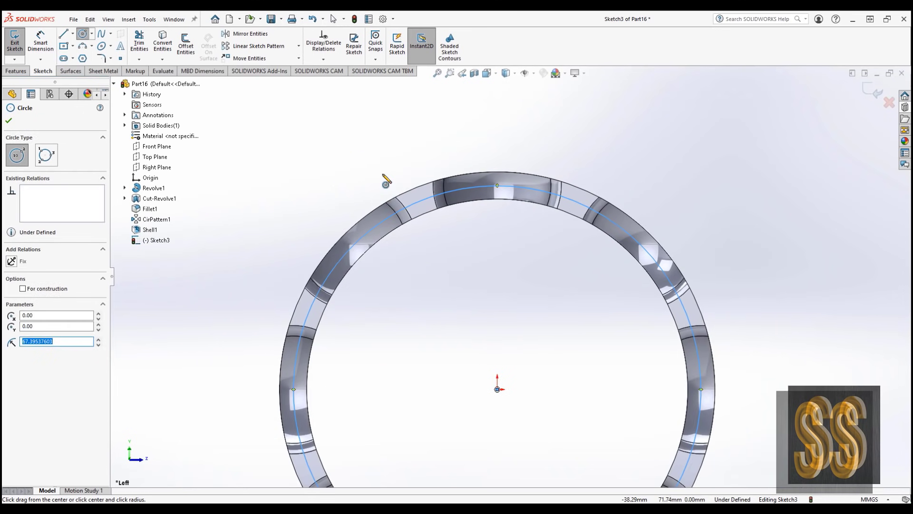
Begin dimensioning the circle's diameter, discarding a stray origin-to-circle measurement
click(46, 50)
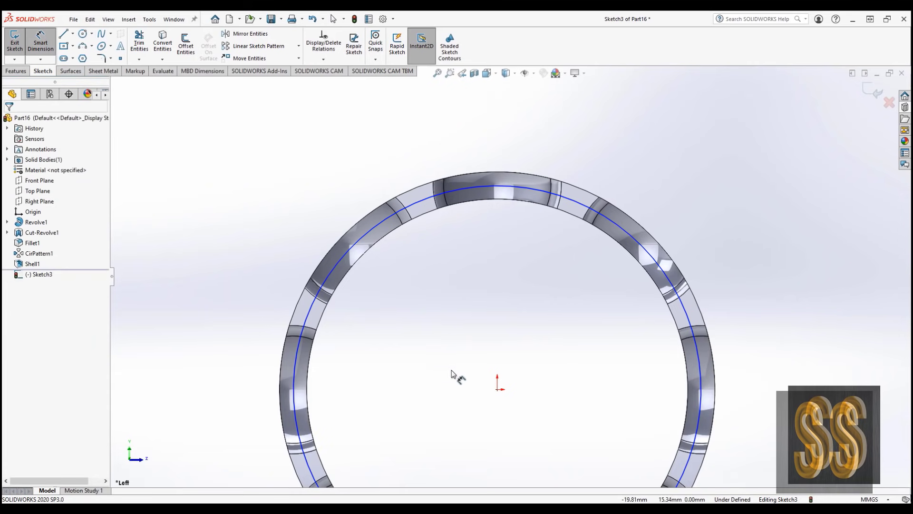
click(497, 389)
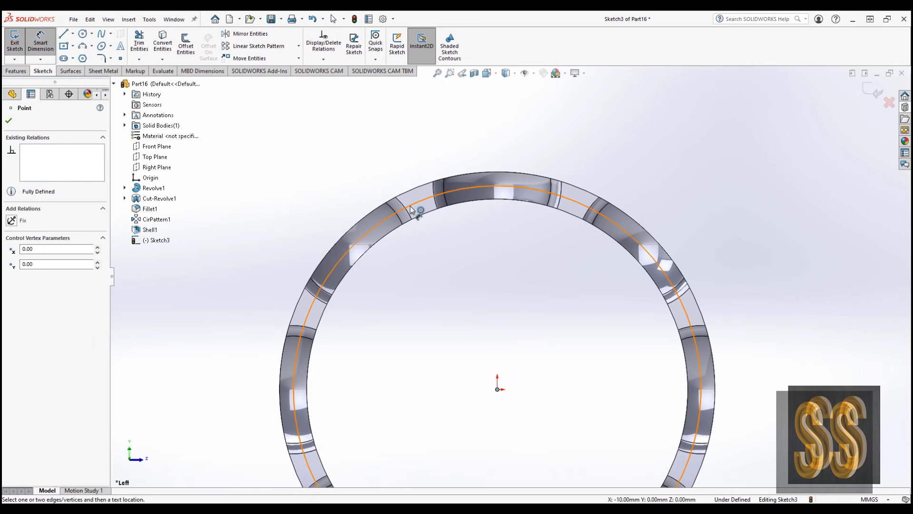
click(410, 209)
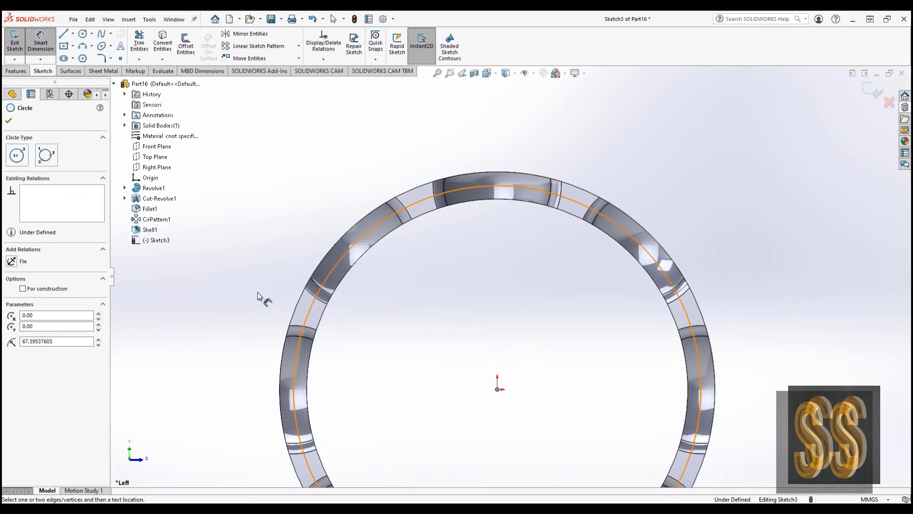
click(635, 231)
key(Escape)
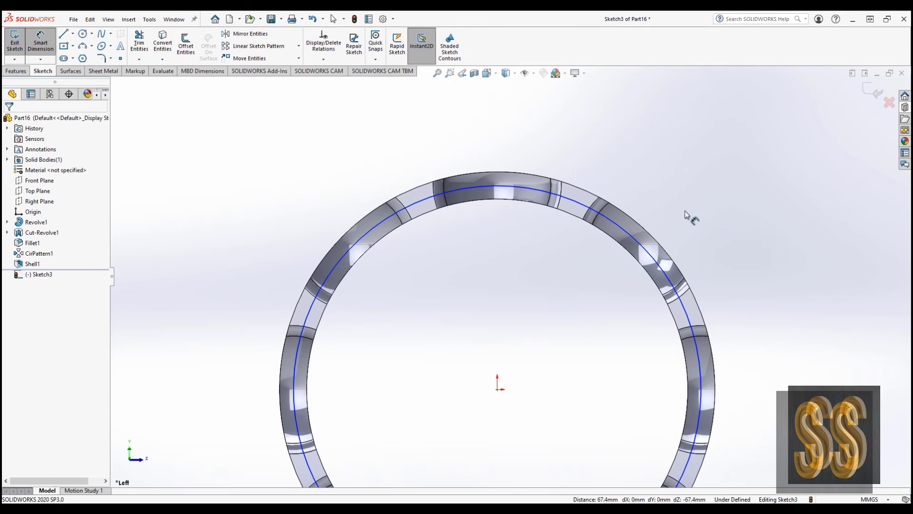
click(634, 240)
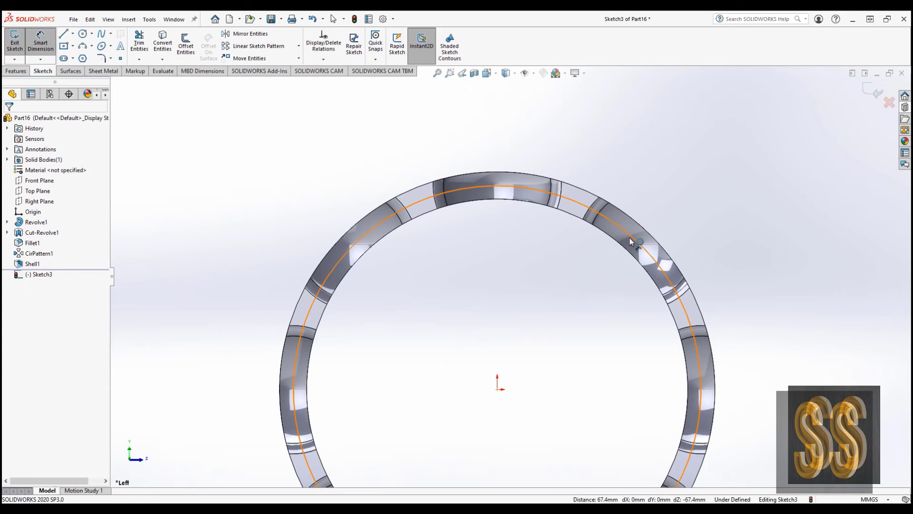
Set the circle's diameter to 135 mm
click(688, 190)
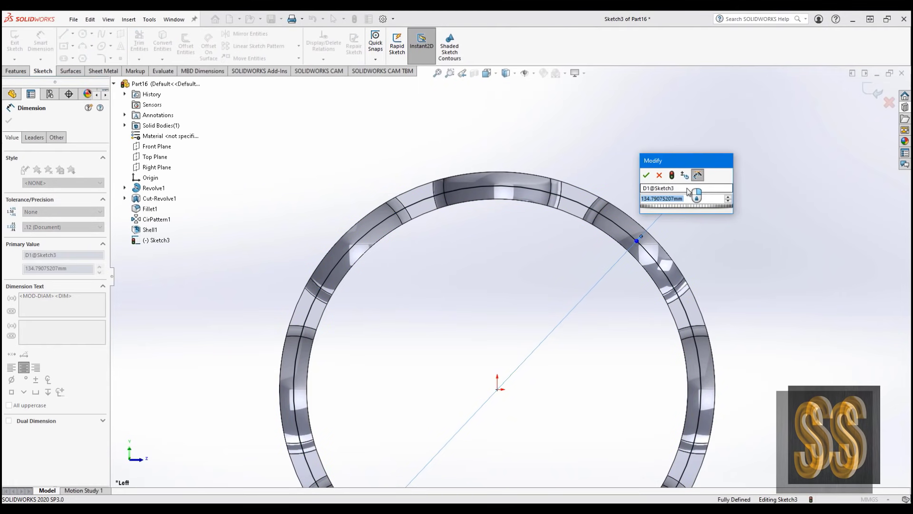
text(135)
key(Return)
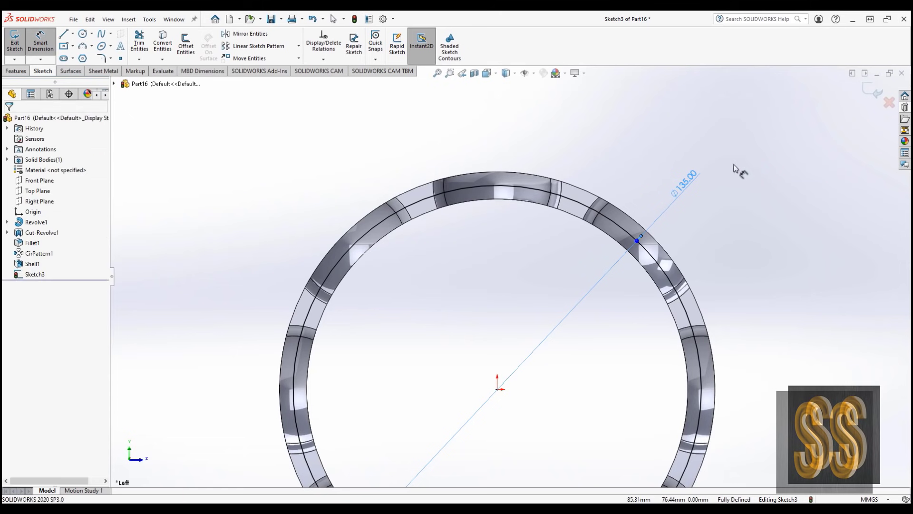
Draw a slanted line ending at the origin and a horizontal line from it
click(62, 35)
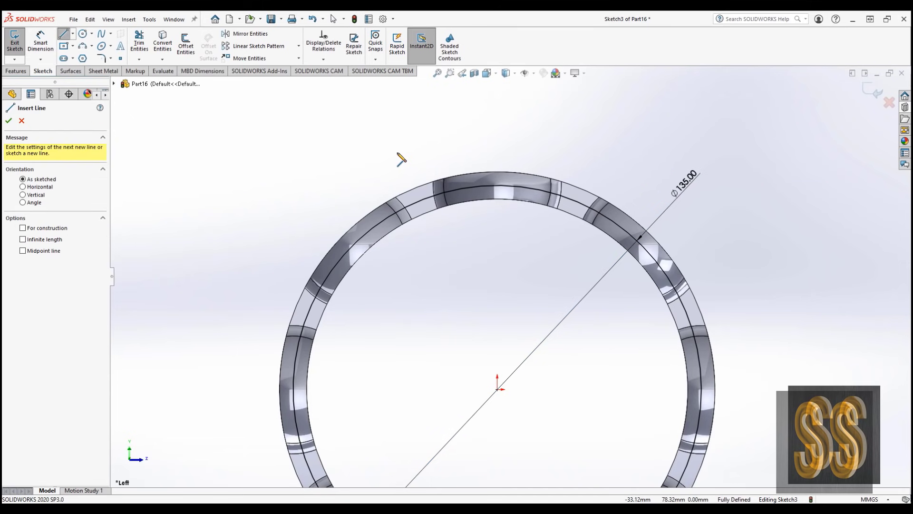
click(397, 152)
click(497, 389)
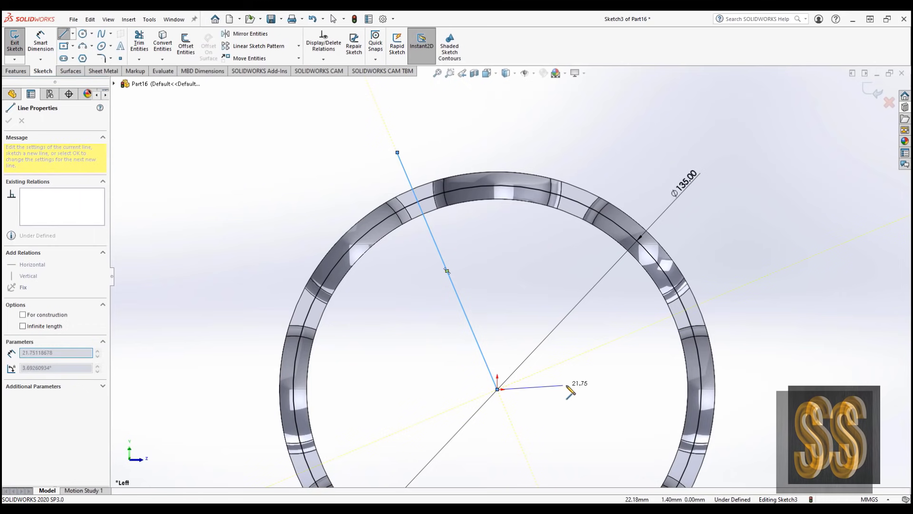
click(573, 388)
key(Escape)
scroll(588, 371, down, 2)
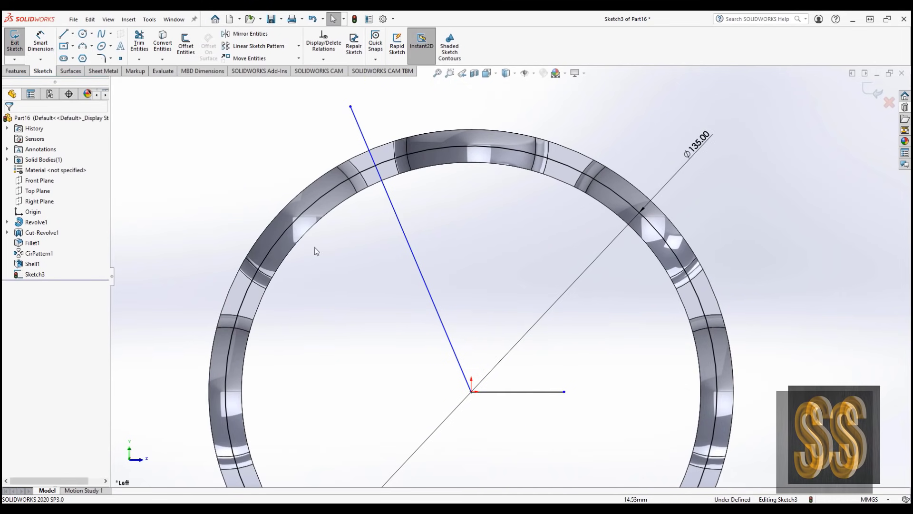
Dimension the angle between the two lines as 112.5°
click(40, 43)
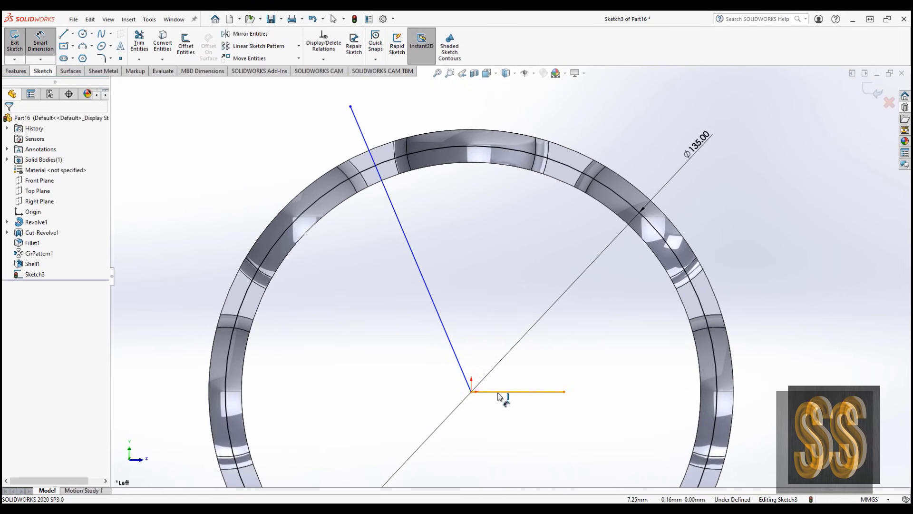
click(499, 392)
click(460, 361)
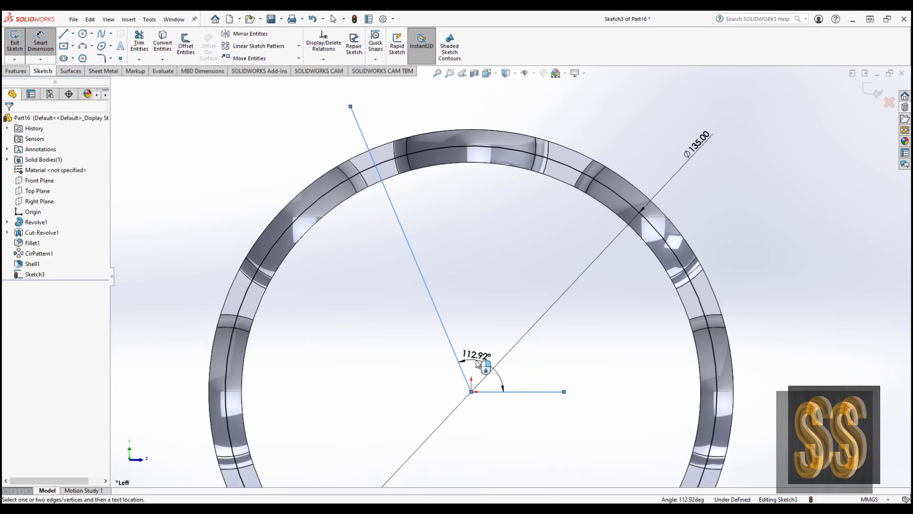
click(478, 364)
text(11)
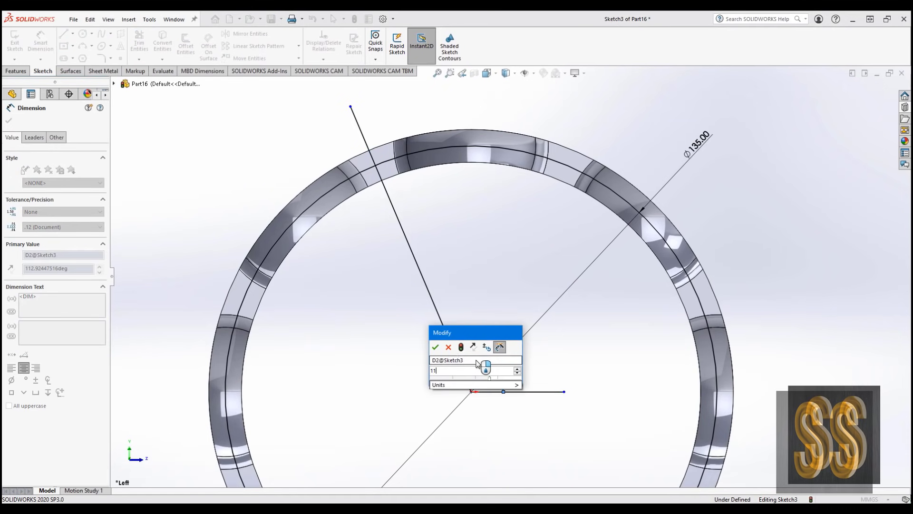
text(2.5)
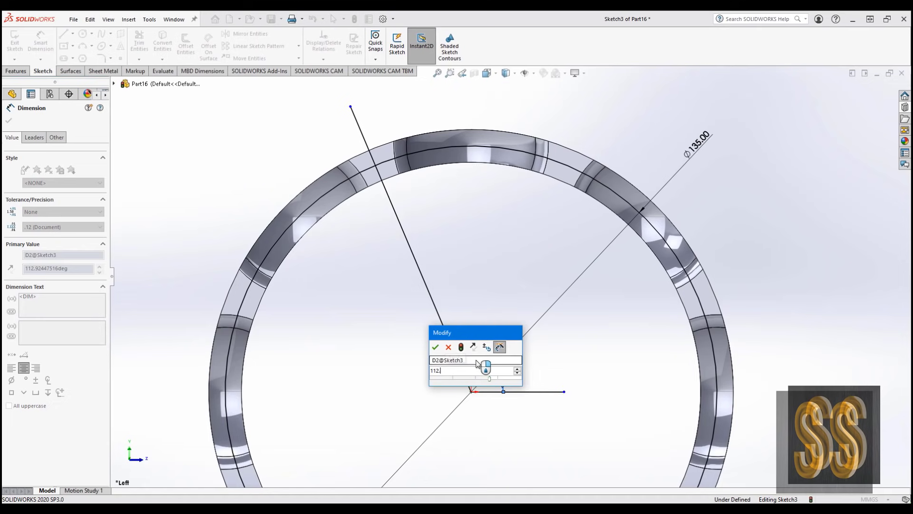
key(Return)
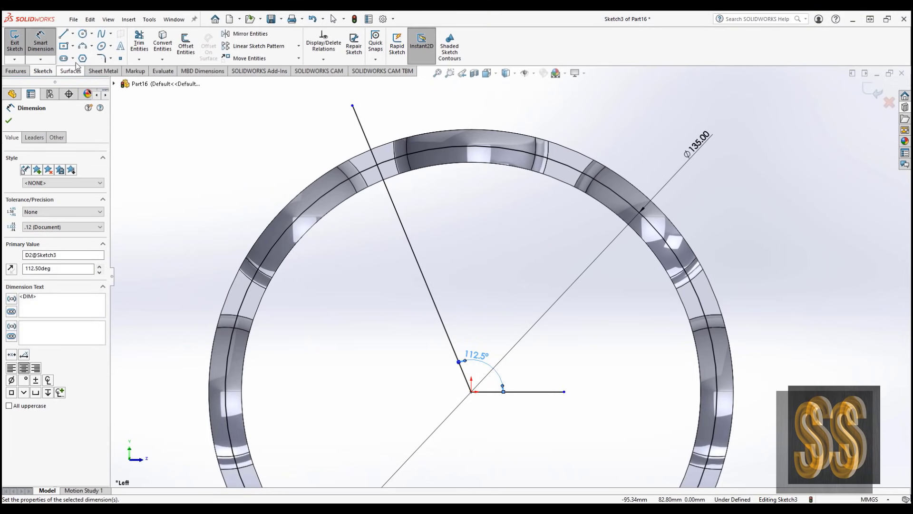
click(83, 33)
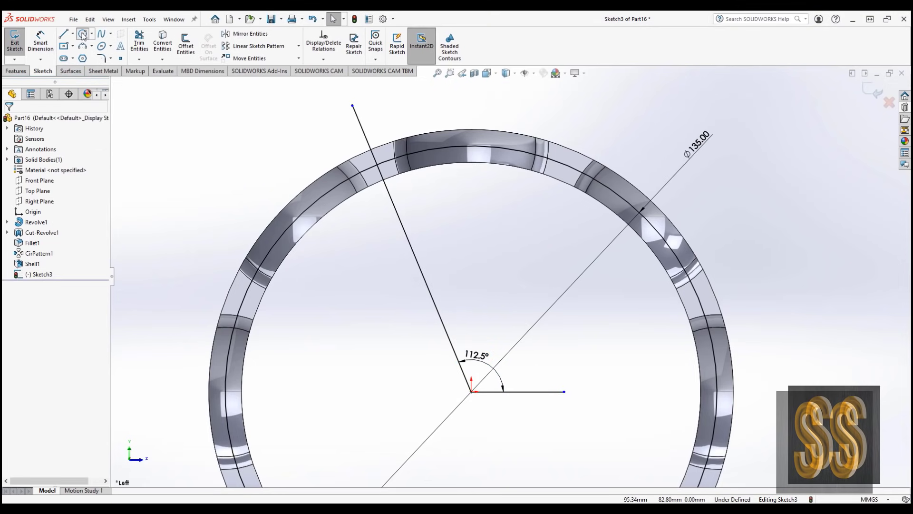
Draw a small circle where the slanted line meets the Ø135 circle
click(379, 170)
click(396, 172)
key(Escape)
scroll(389, 173, down, 3)
scroll(434, 223, down, 3)
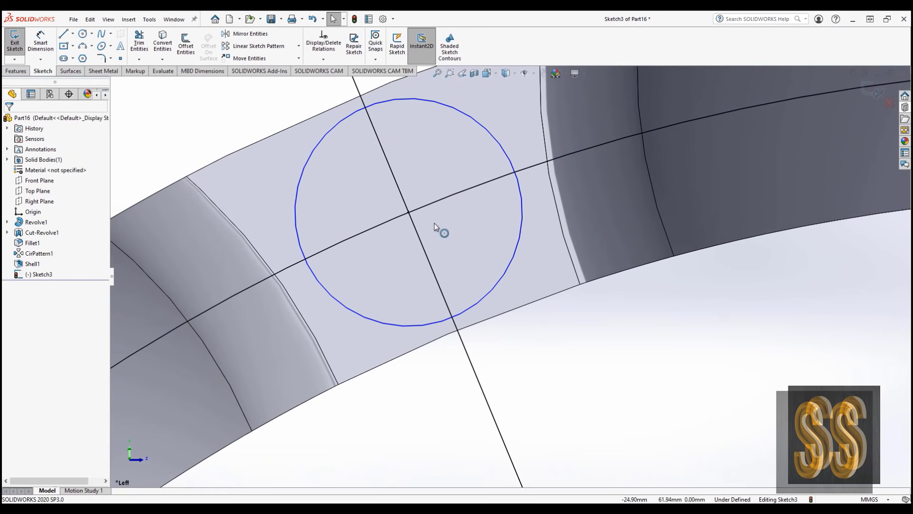
click(408, 212)
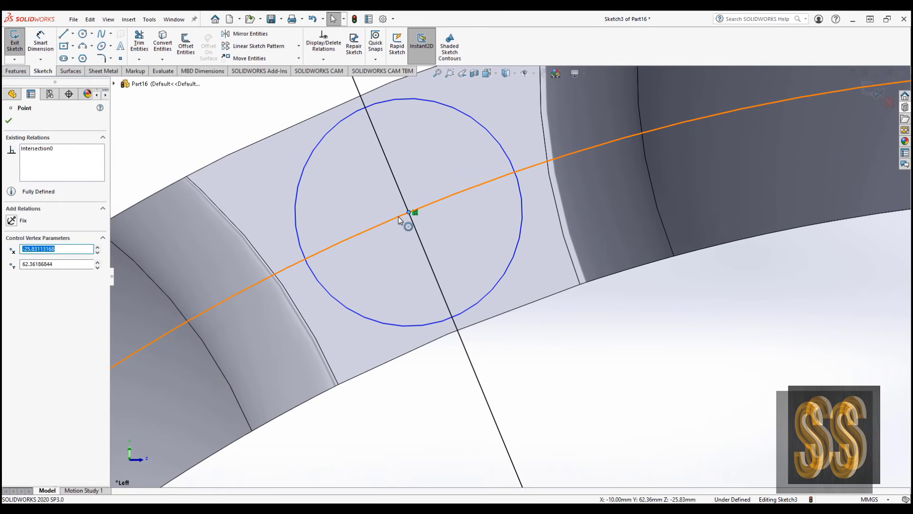
ctrl+click(398, 216)
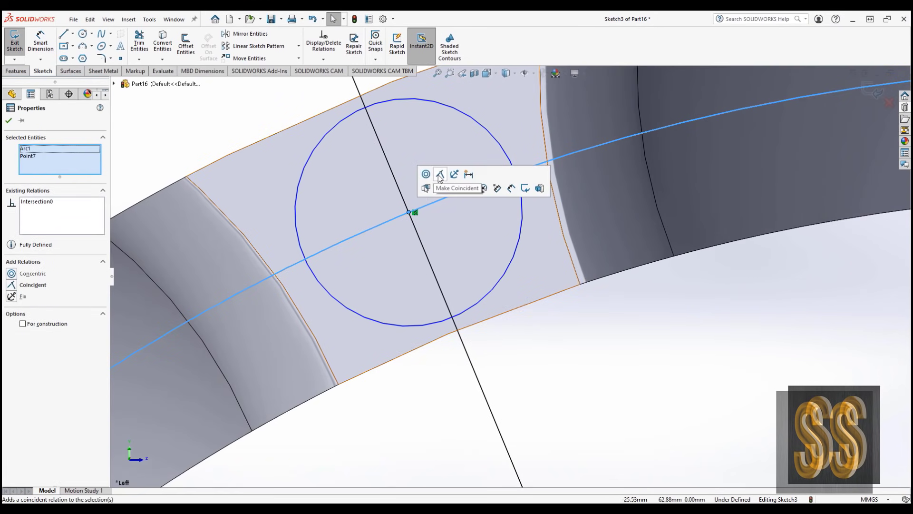
key(Escape)
scroll(471, 257, up, 3)
Dimension the small circle's diameter, first 2 mm, then edited to 3.5 mm
click(41, 42)
scroll(432, 230, down, 1)
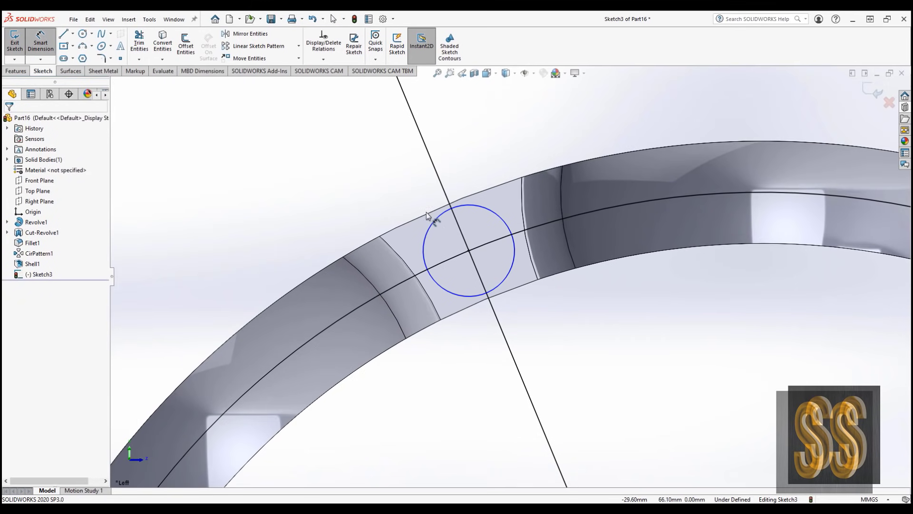
click(431, 229)
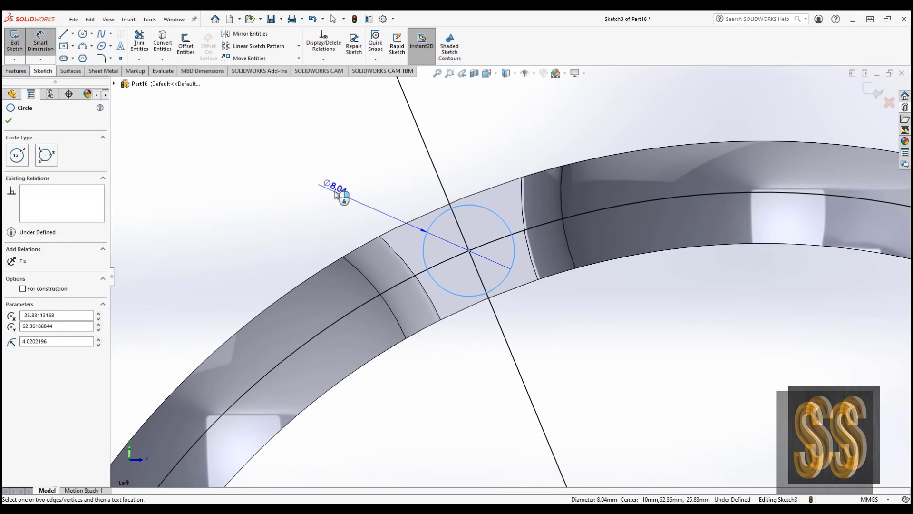
scroll(371, 195, up, 1)
scroll(378, 195, up, 1)
click(371, 181)
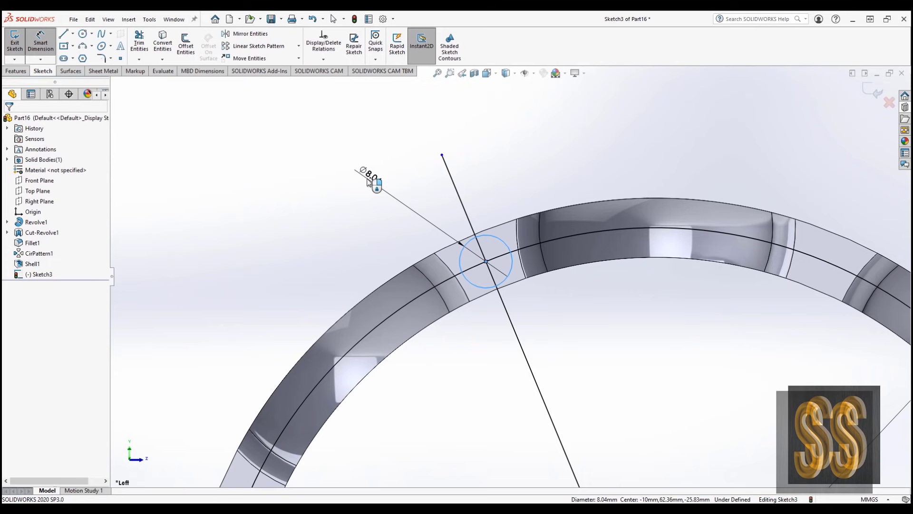
text(2)
key(Return)
scroll(511, 277, up, 2)
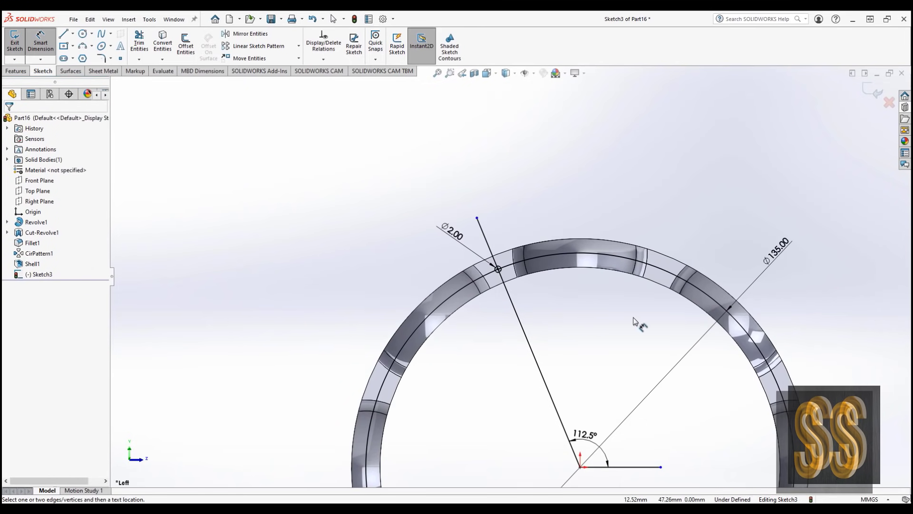
click(458, 232)
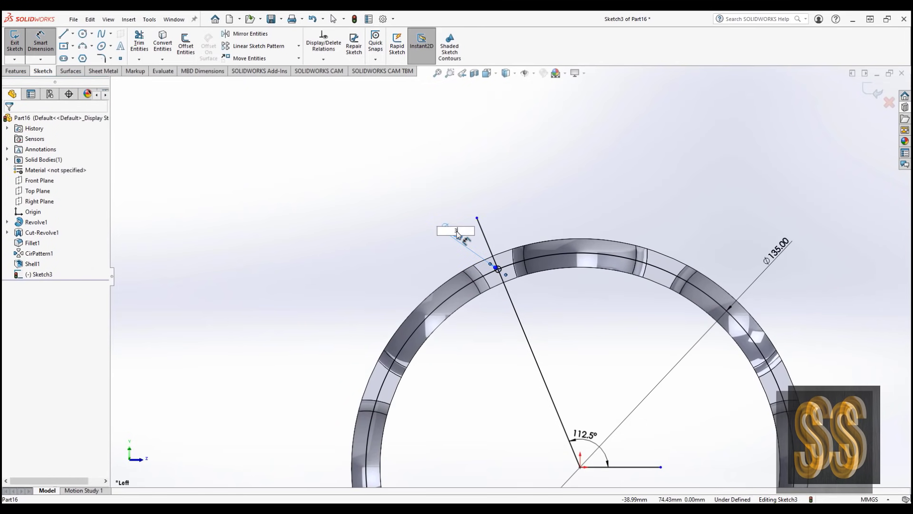
scroll(375, 244, up, 3)
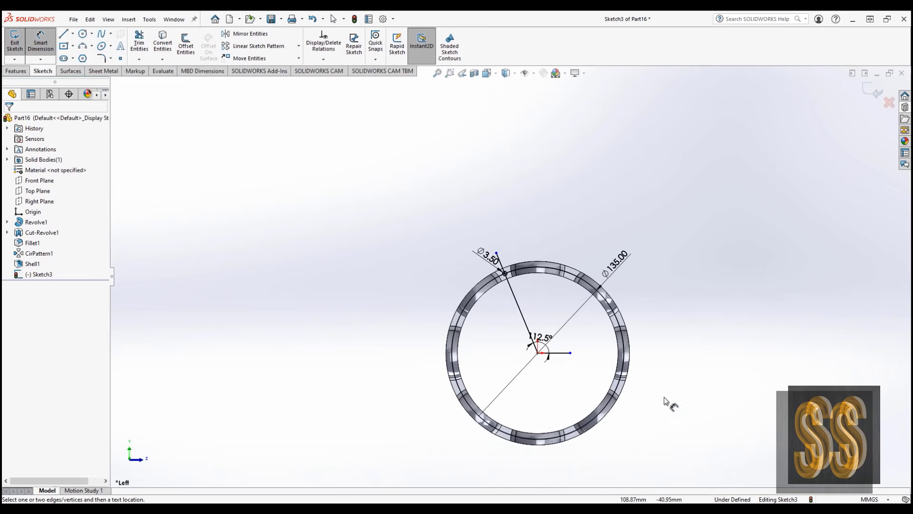
scroll(568, 353, down, 2)
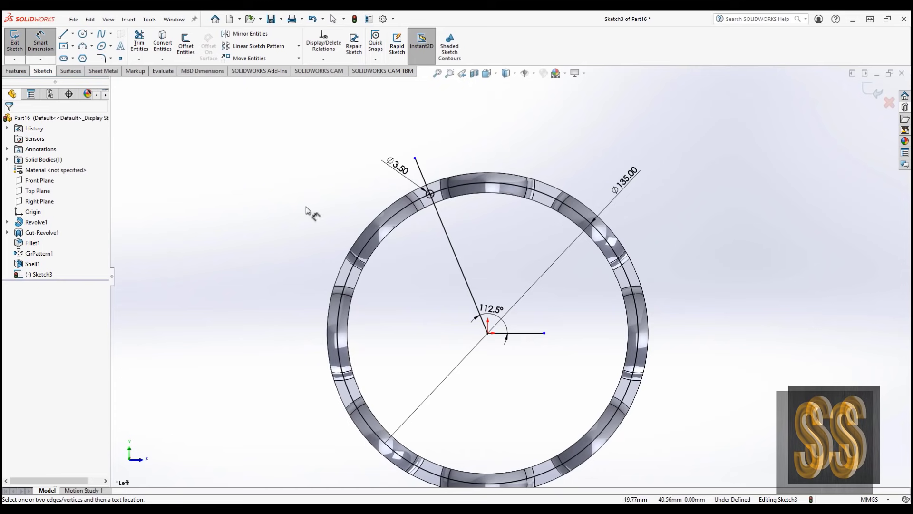
Make the angled line, Ø135 circle and horizontal line construction geometry, then exit the sketch
click(449, 236)
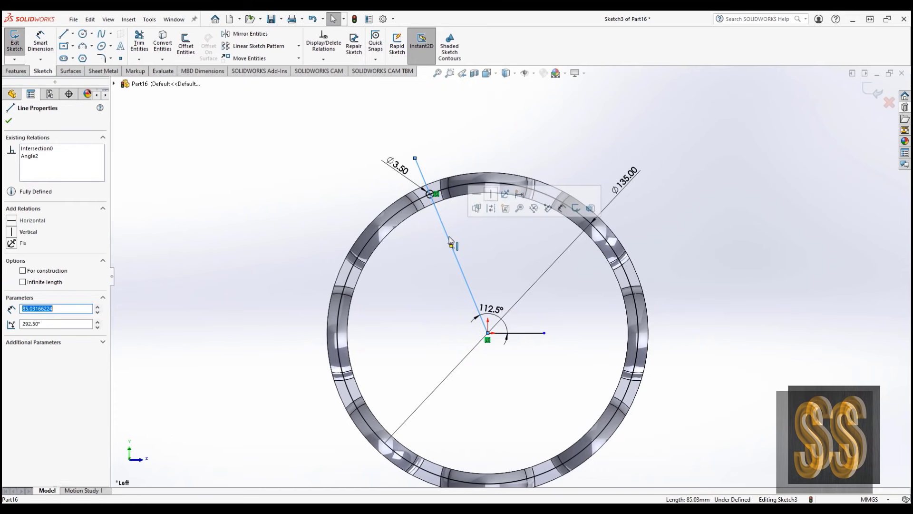
ctrl+click(421, 198)
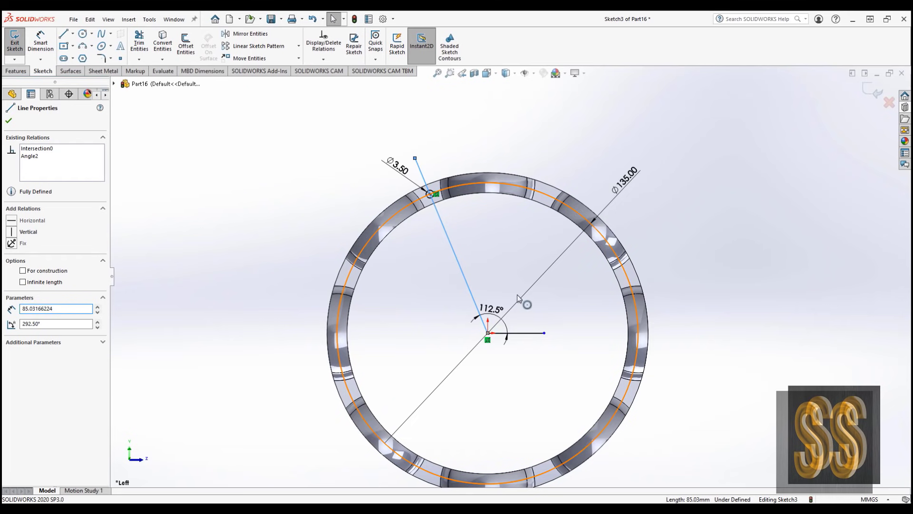
ctrl+click(526, 333)
click(580, 301)
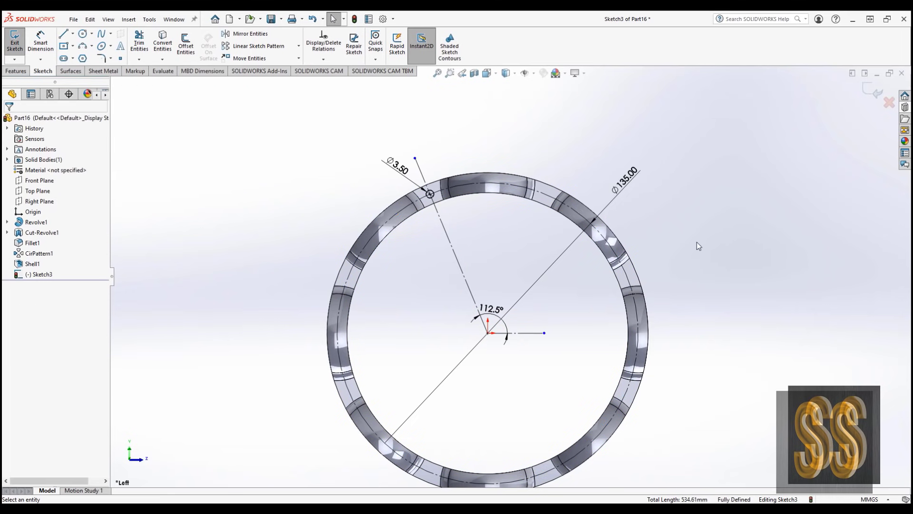
click(17, 59)
Orbit the ring and start an extruded boss from the small circle in Sketch3
middle_drag(322, 157, 297, 238)
scroll(445, 204, down, 5)
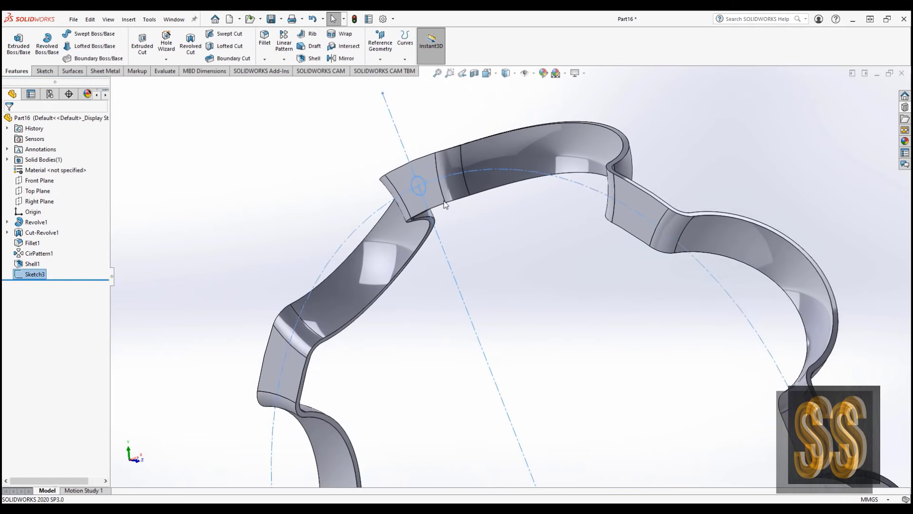
middle_drag(445, 205, 67, 269)
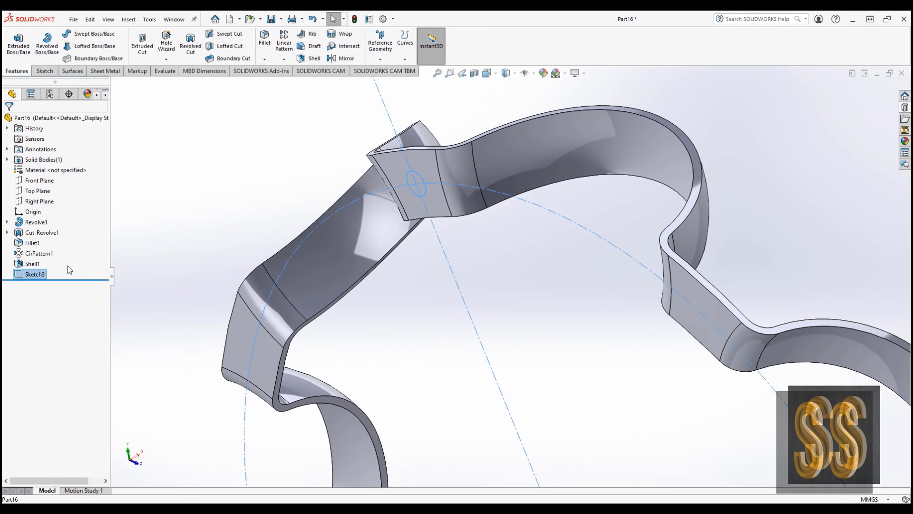
mouse_move(401, 213)
middle_down()
mouse_move(353, 356)
mouse_move(453, 224)
mouse_move(438, 259)
mouse_move(428, 282)
mouse_move(342, 350)
mouse_move(373, 263)
mouse_move(420, 264)
middle_up()
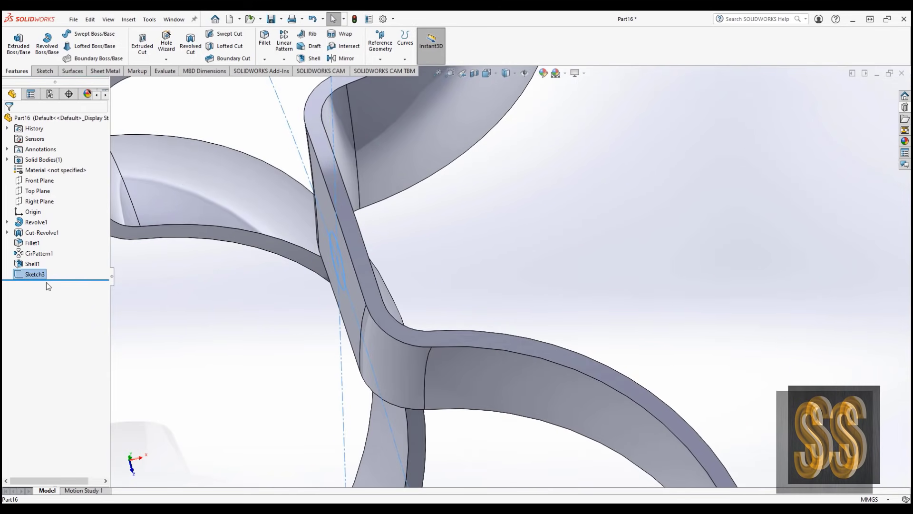
mouse_move(304, 219)
middle_down()
mouse_move(333, 196)
mouse_move(295, 142)
middle_up()
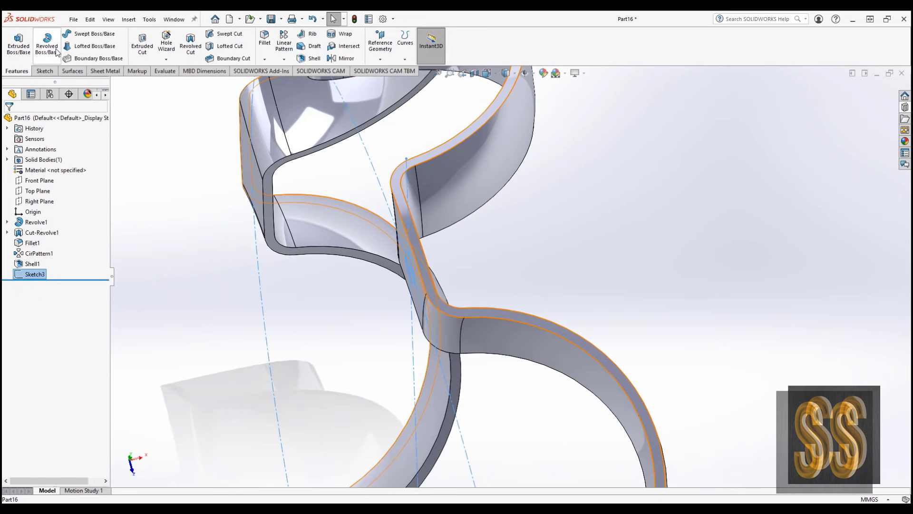
click(25, 48)
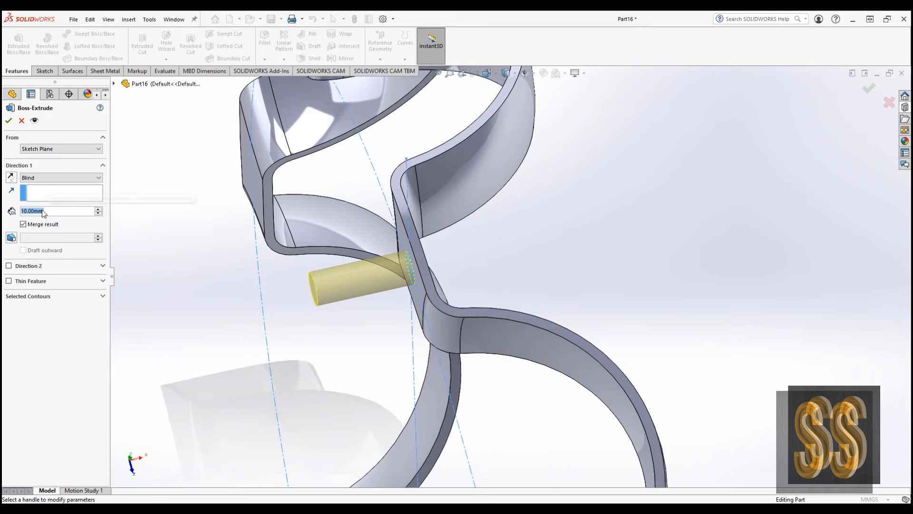
middle_drag(331, 293, 323, 302)
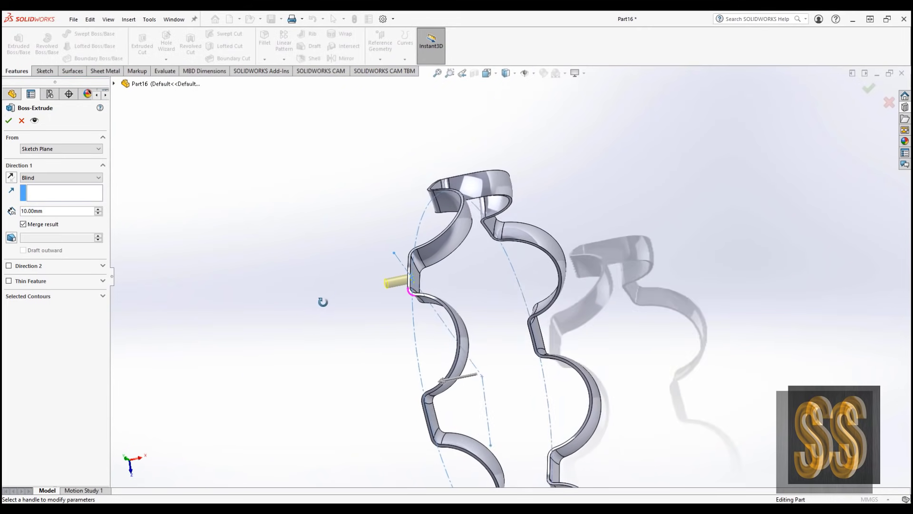
middle_drag(176, 220, 512, 393)
scroll(506, 300, down, 5)
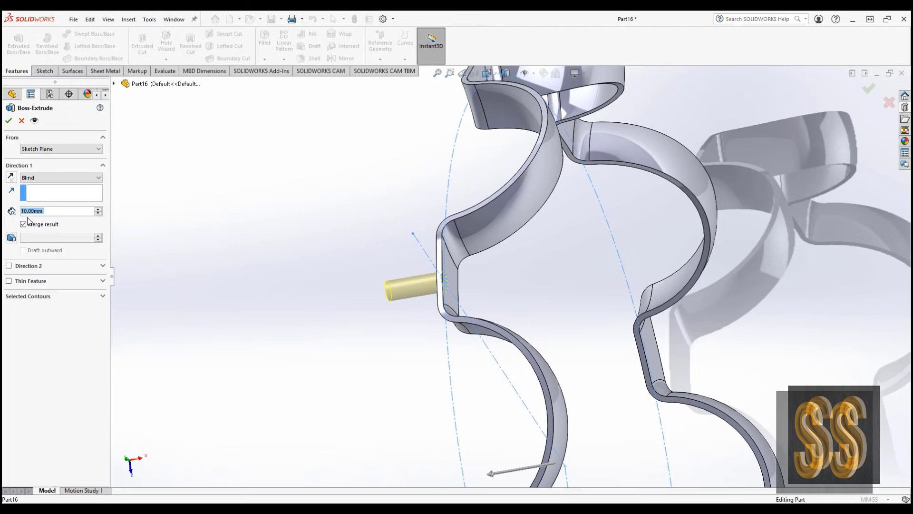
Set the boss Blind depth to 3 mm, after trying 5, and accept Boss-Extrude1
text(5)
key(Return)
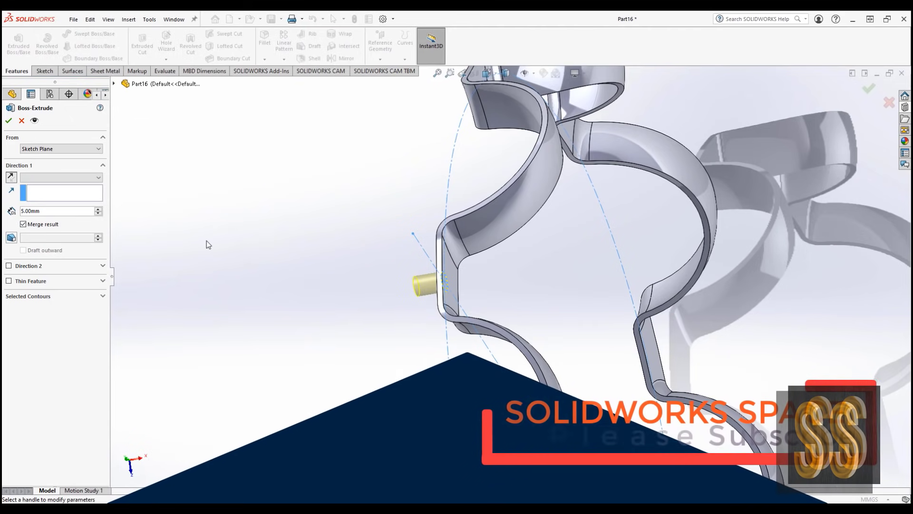
middle_drag(207, 242, 210, 234)
scroll(461, 276, down, 3)
mouse_move(461, 276)
middle_down()
mouse_move(450, 255)
mouse_move(409, 299)
middle_up()
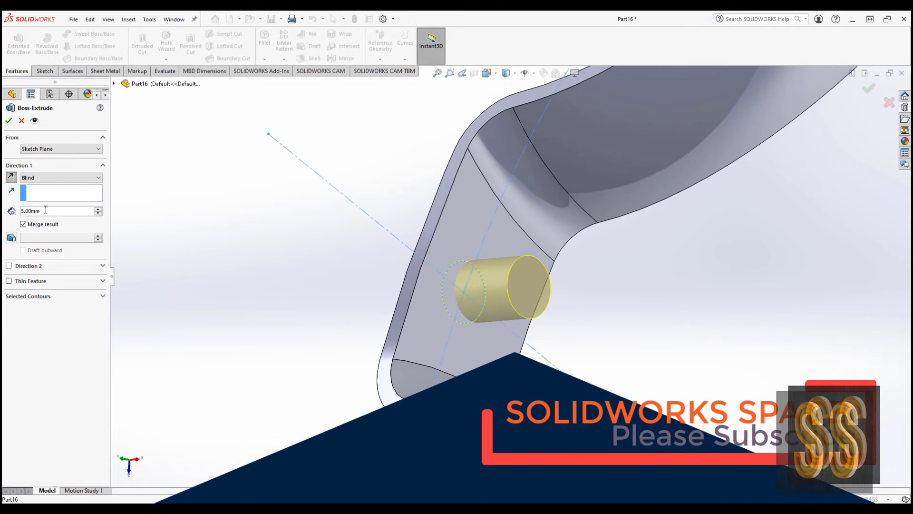
double_click(24, 210)
text(5)
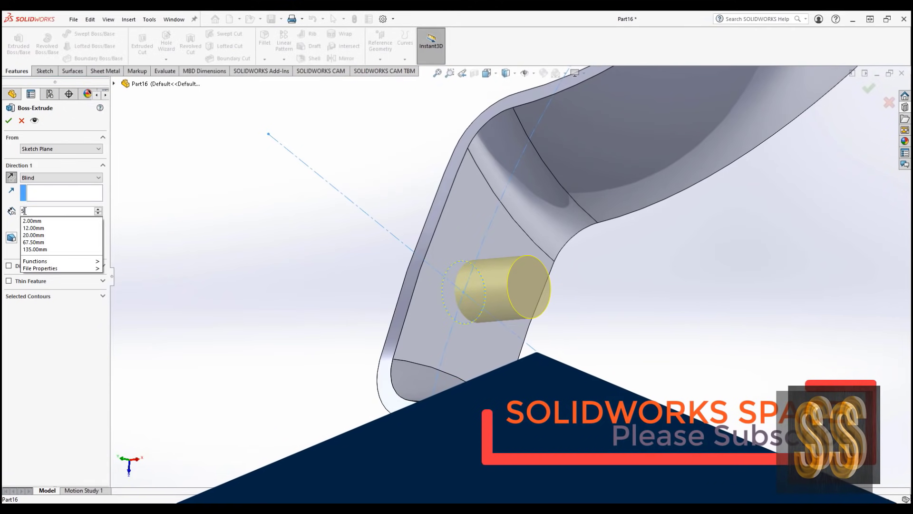
key(BackSpace)
text(3)
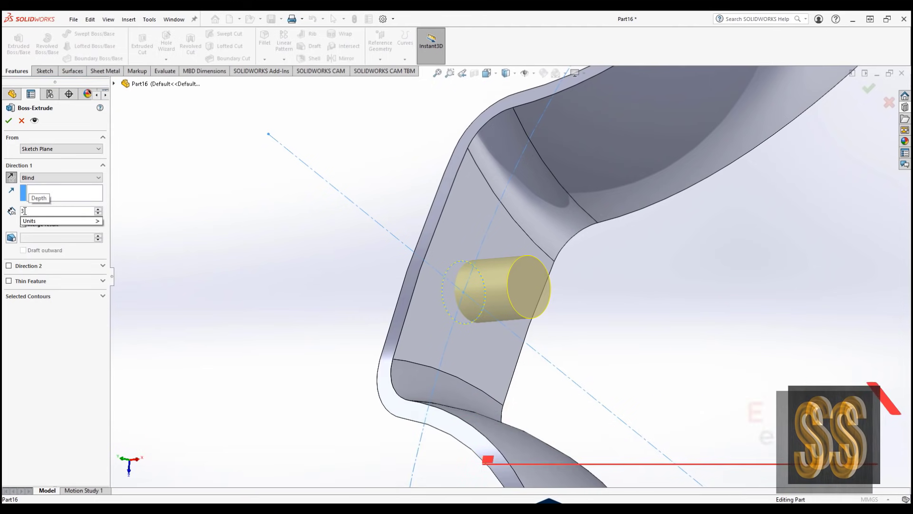
key(Return)
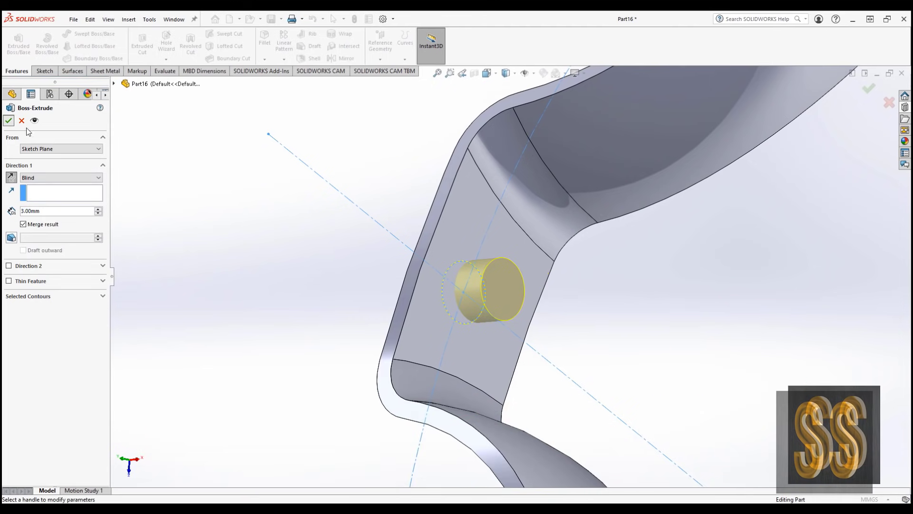
key(Return)
mouse_move(318, 249)
middle_down()
mouse_move(347, 209)
mouse_move(316, 194)
mouse_move(283, 224)
mouse_move(309, 288)
middle_up()
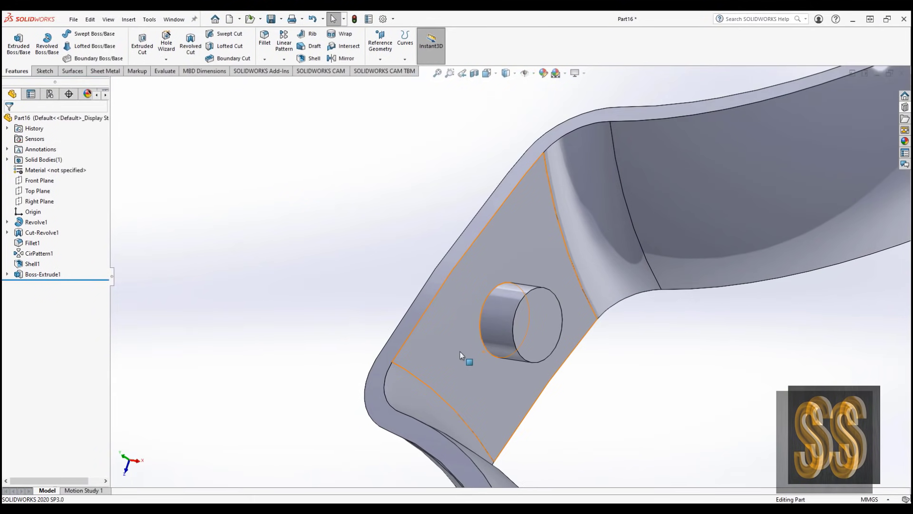
Check which face the Boss-Extrude1 sketch lies on, leaving the sketch unchanged
middle_drag(461, 354, 516, 347)
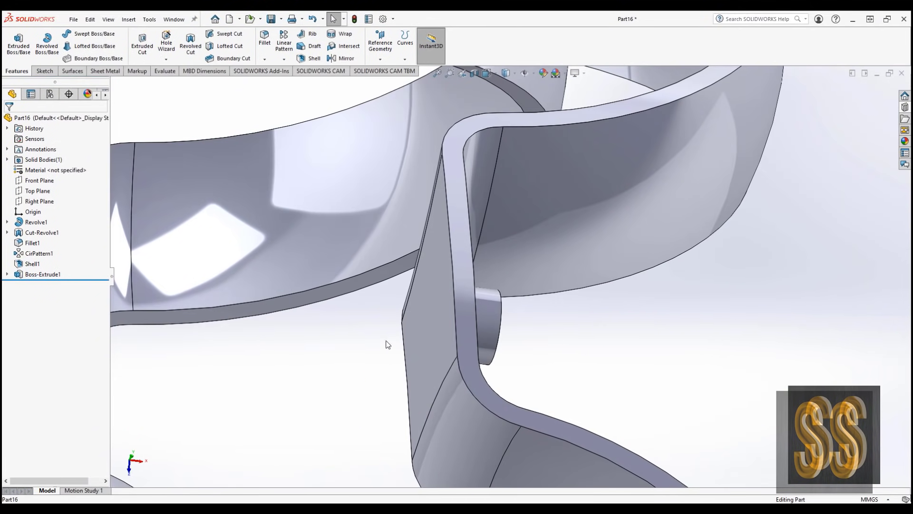
middle_drag(387, 344, 42, 291)
click(7, 275)
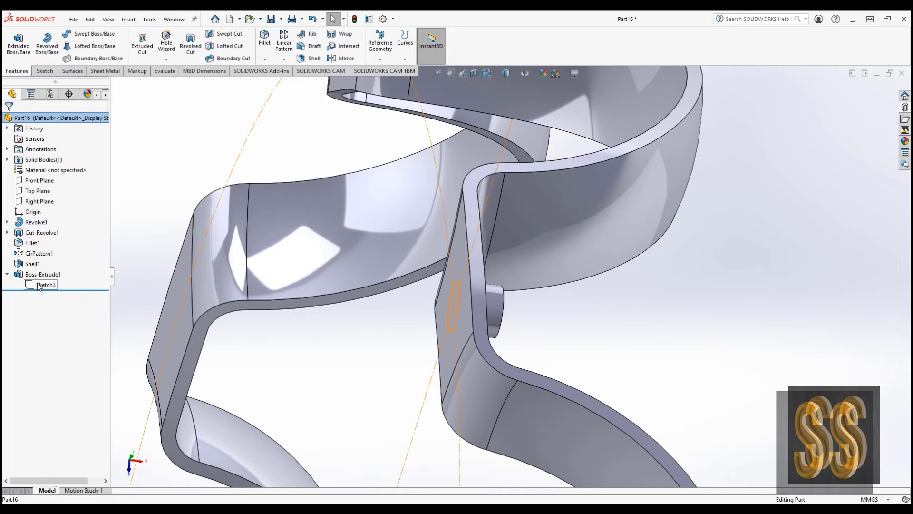
click(38, 284)
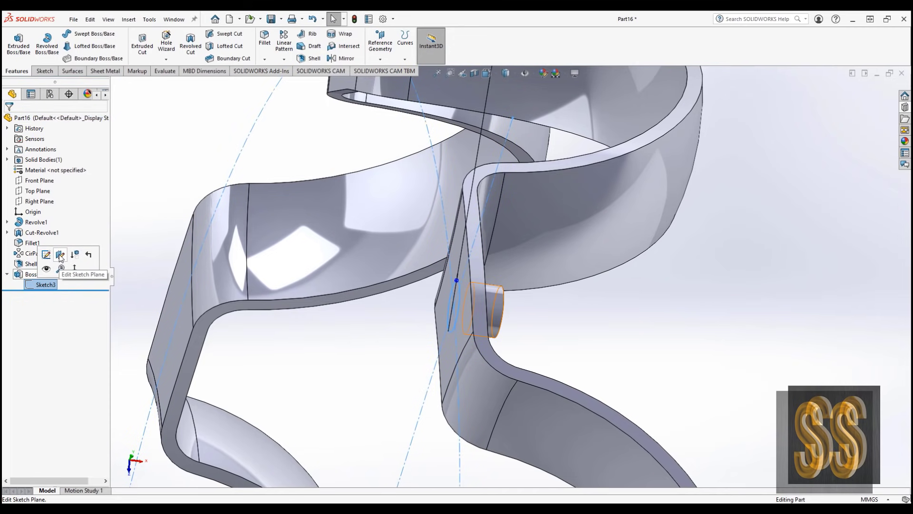
click(60, 256)
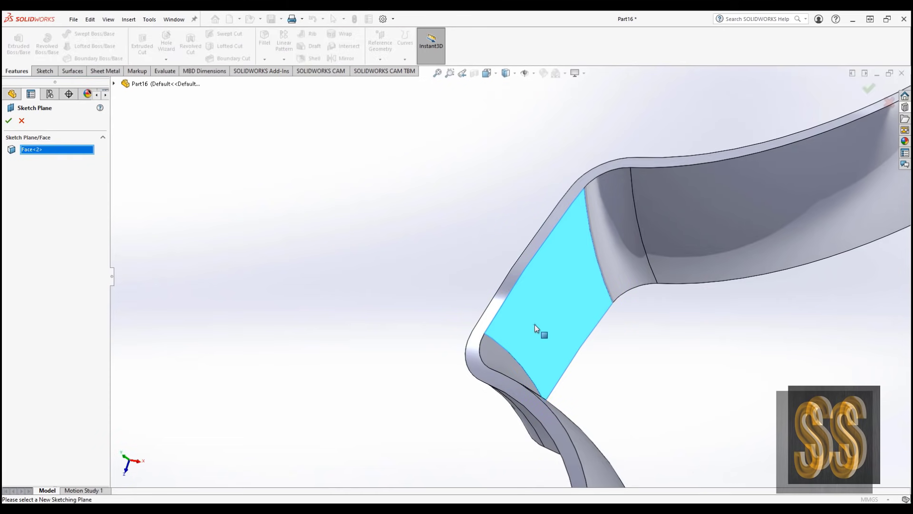
click(7, 121)
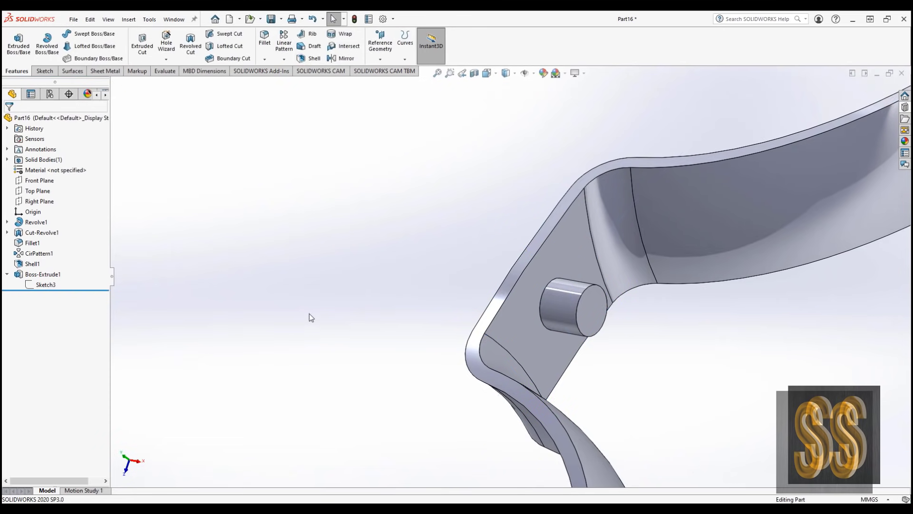
Zoom and orbit in close to inspect the boss cylinder on the ring band
scroll(649, 227, down, 3)
scroll(660, 210, down, 3)
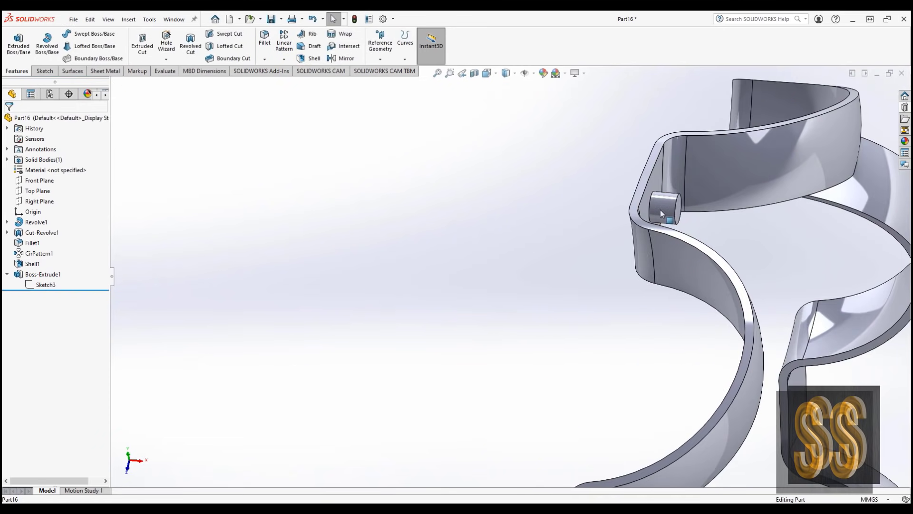
scroll(660, 210, down, 2)
mouse_move(660, 210)
middle_down()
mouse_move(565, 261)
mouse_move(544, 175)
mouse_move(667, 274)
middle_up()
scroll(604, 284, down, 2)
scroll(604, 284, up, 3)
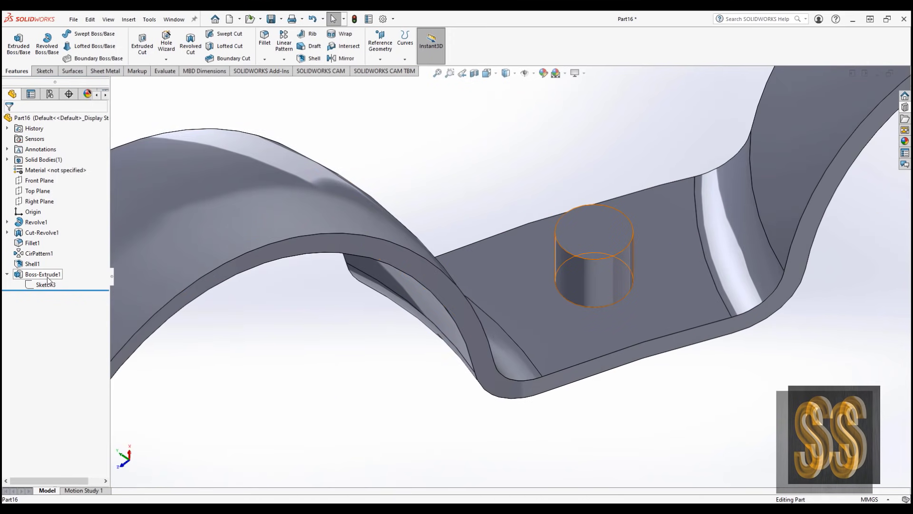
click(603, 285)
middle_drag(603, 284, 608, 294)
scroll(607, 294, up, 3)
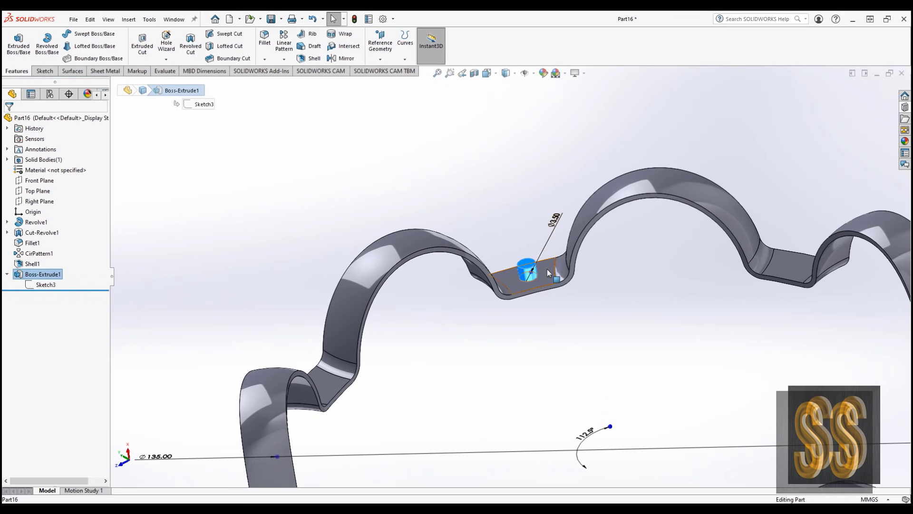
scroll(585, 428, down, 4)
middle_drag(523, 333, 489, 320)
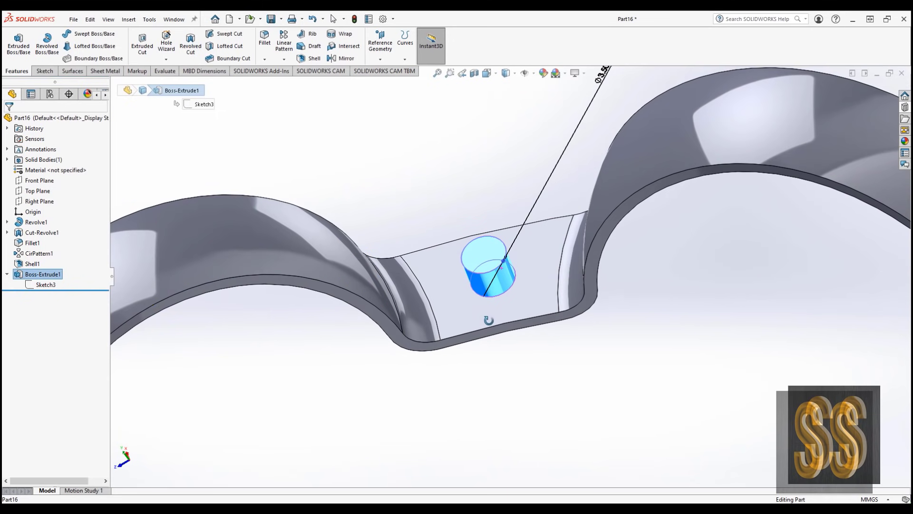
Edit Boss-Extrude1 and reduce its extrusion depth from 3 mm to 2 mm
right_click(51, 276)
click(58, 261)
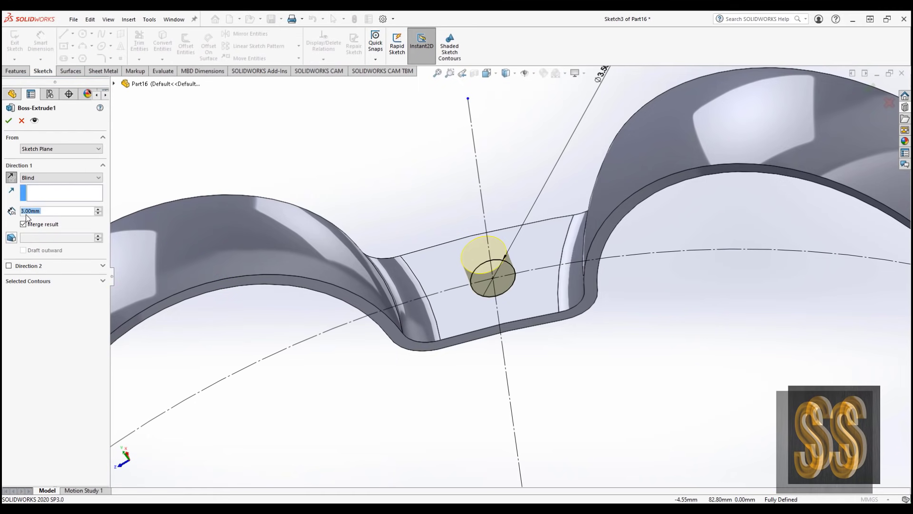
text(2)
key(Return)
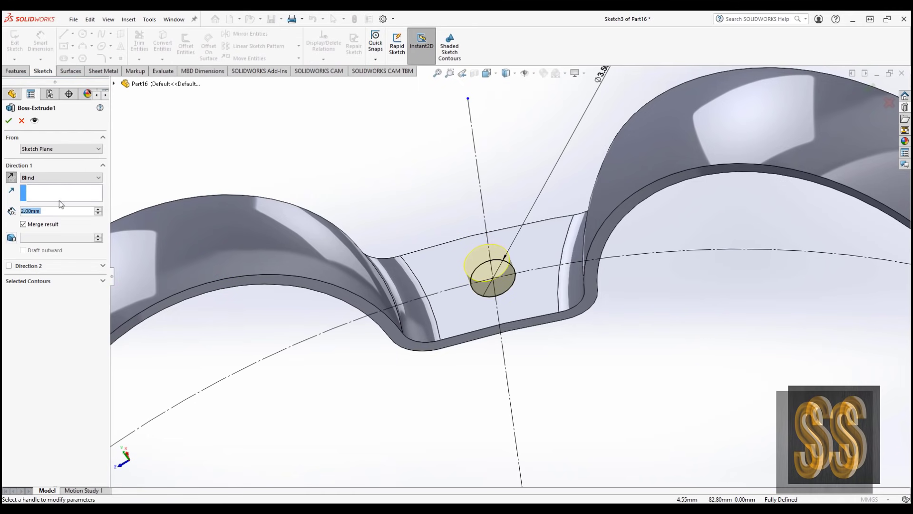
click(11, 122)
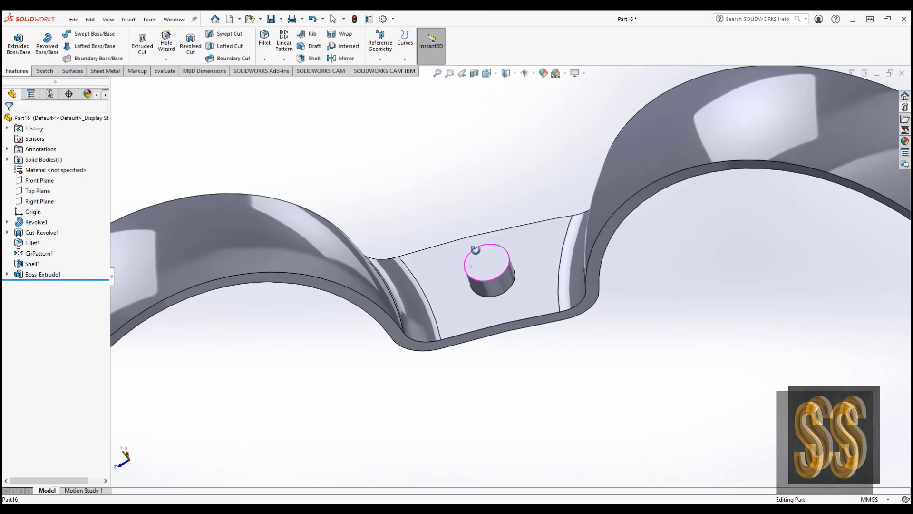
middle_drag(532, 289, 452, 276)
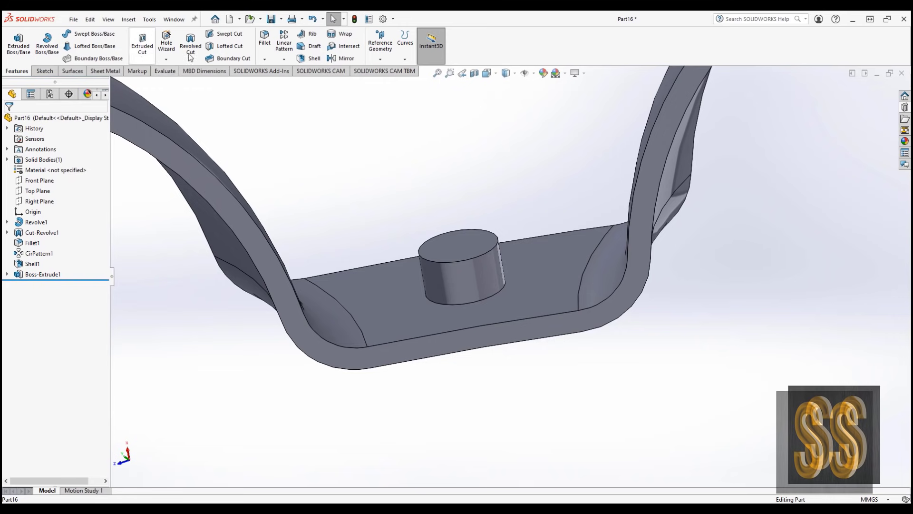
Fillet the boss's top edge and side face with a 1 mm radius, creating Fillet2
click(265, 42)
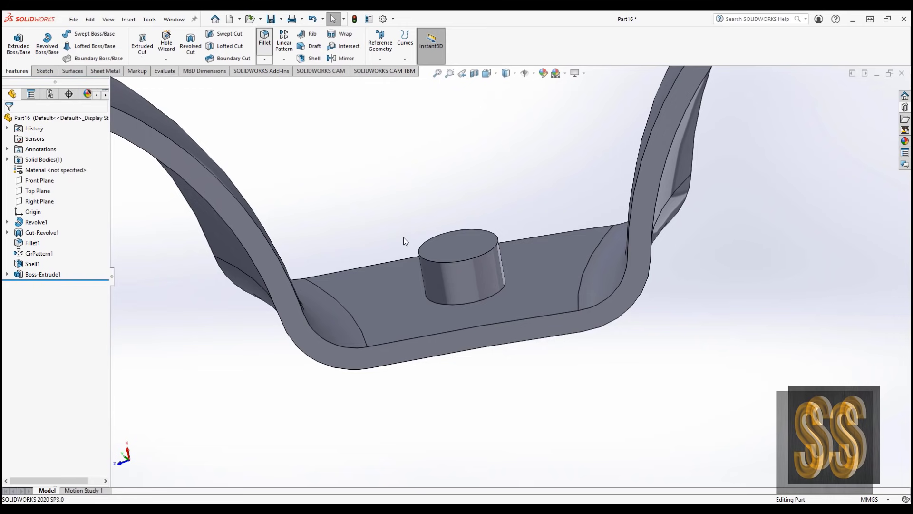
click(432, 261)
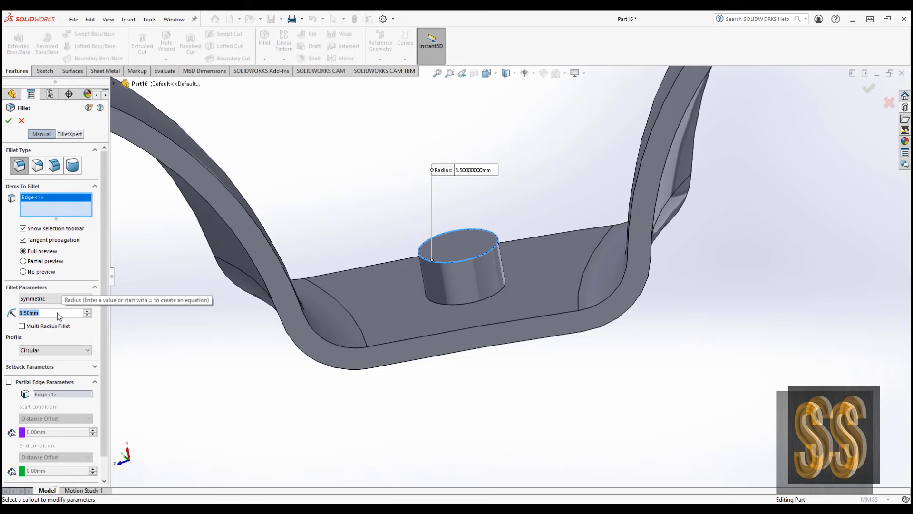
text(2)
key(Return)
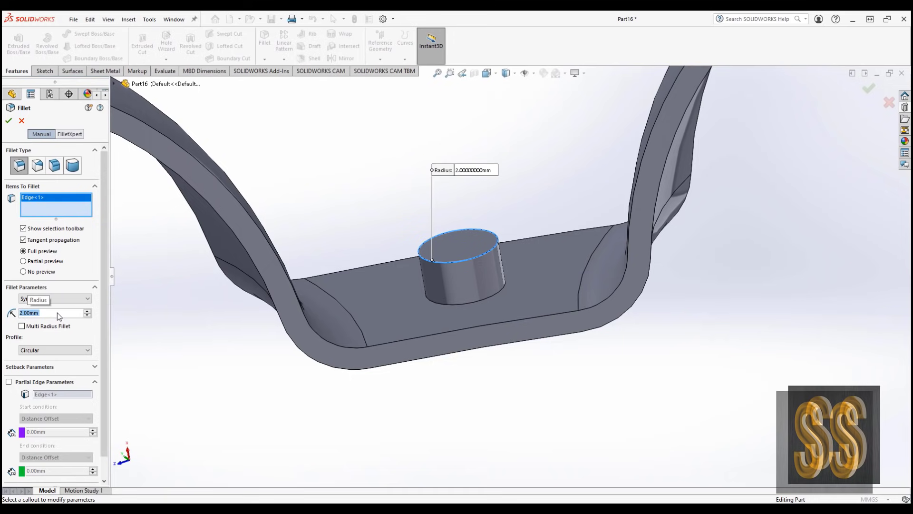
click(449, 284)
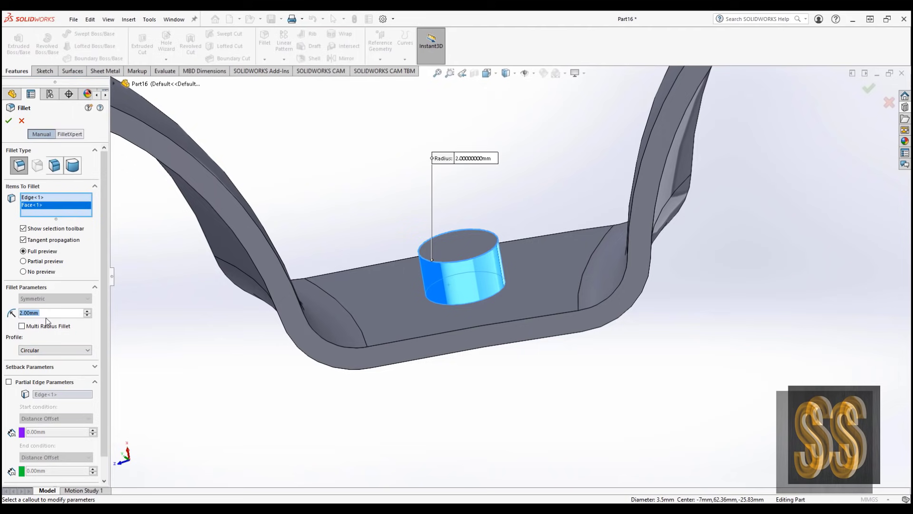
text(1)
key(Return)
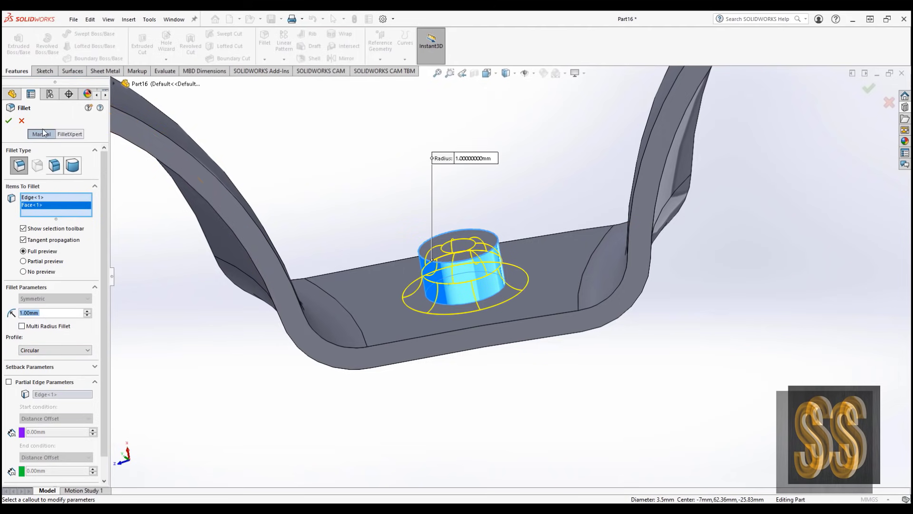
click(9, 121)
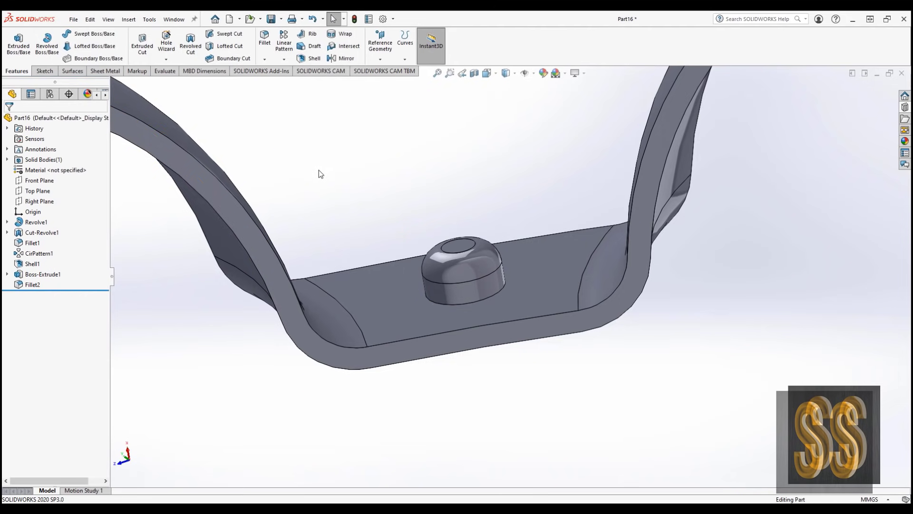
scroll(379, 193, down, 2)
scroll(379, 193, up, 5)
mouse_move(288, 169)
middle_down()
mouse_move(266, 138)
mouse_move(248, 303)
mouse_move(266, 221)
middle_up()
scroll(586, 268, down, 2)
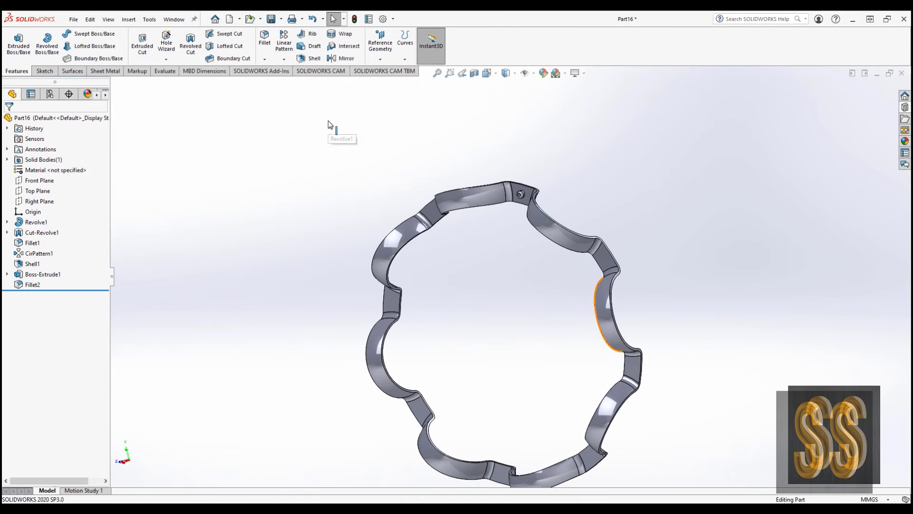
Circular-pattern Boss-Extrude1 about a ring edge, 8 instances over 360°
click(284, 59)
click(292, 82)
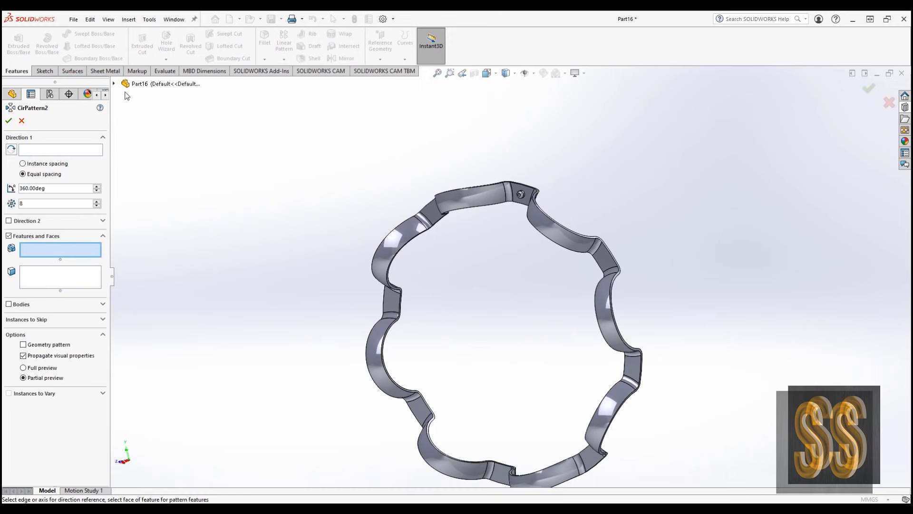
scroll(333, 195, down, 1)
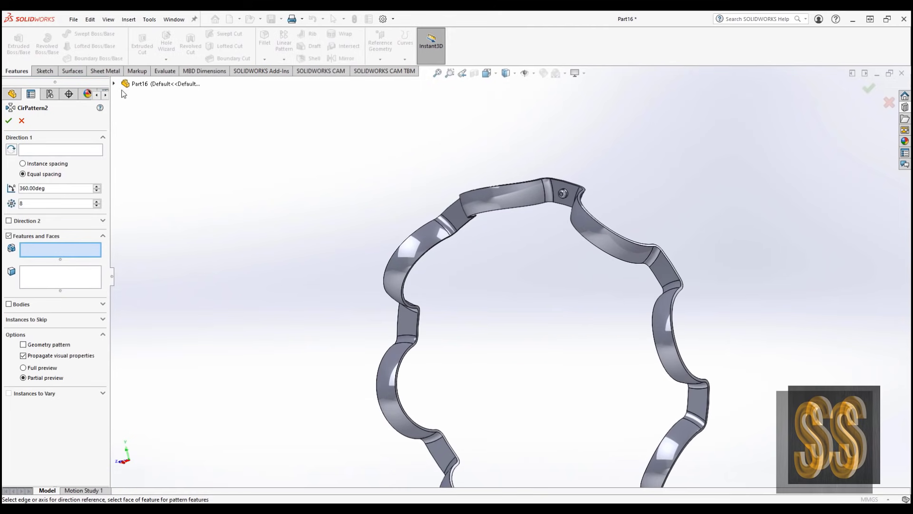
click(114, 85)
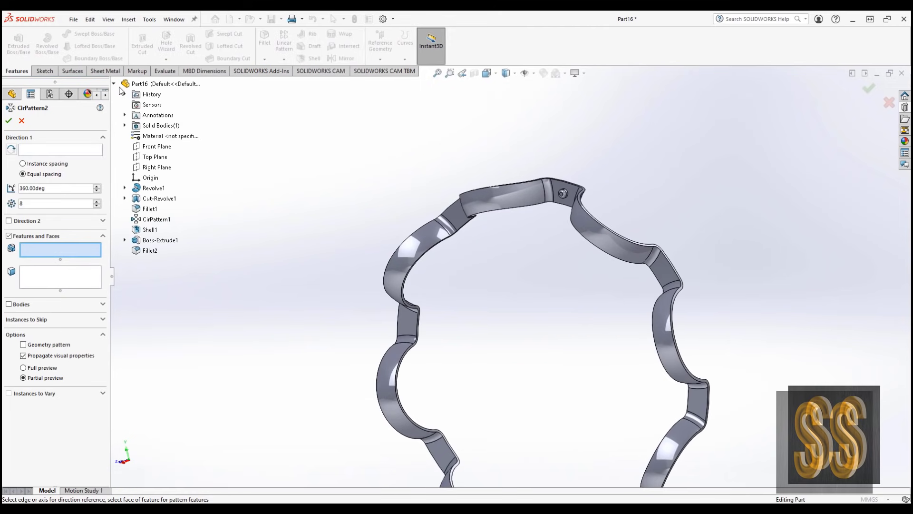
click(154, 240)
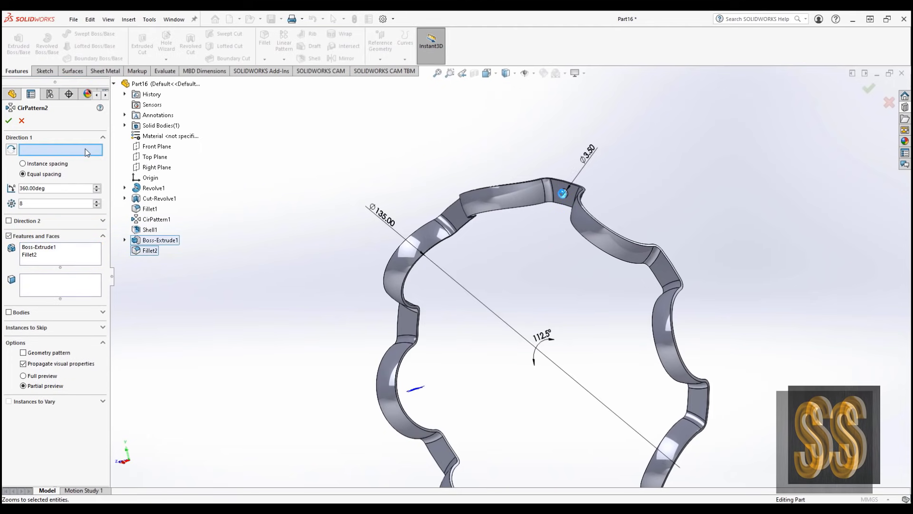
middle_drag(443, 307, 450, 312)
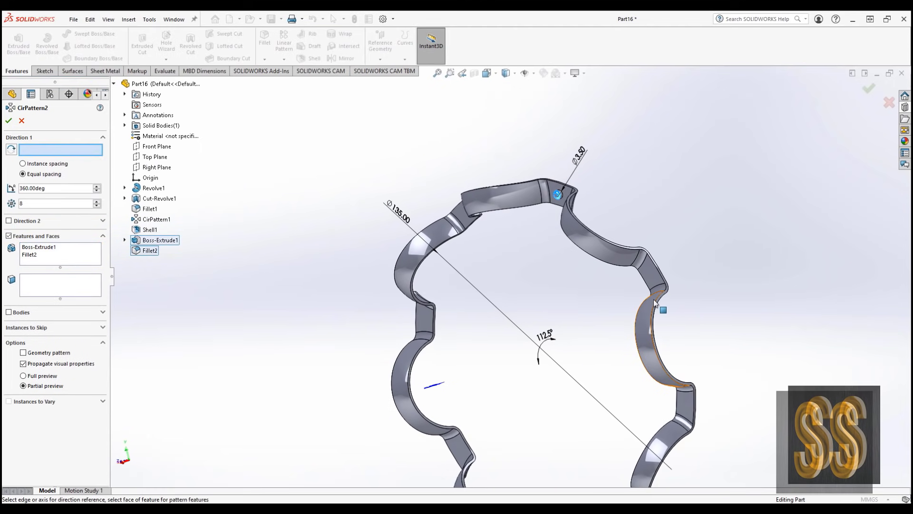
scroll(654, 302, down, 1)
scroll(618, 285, down, 4)
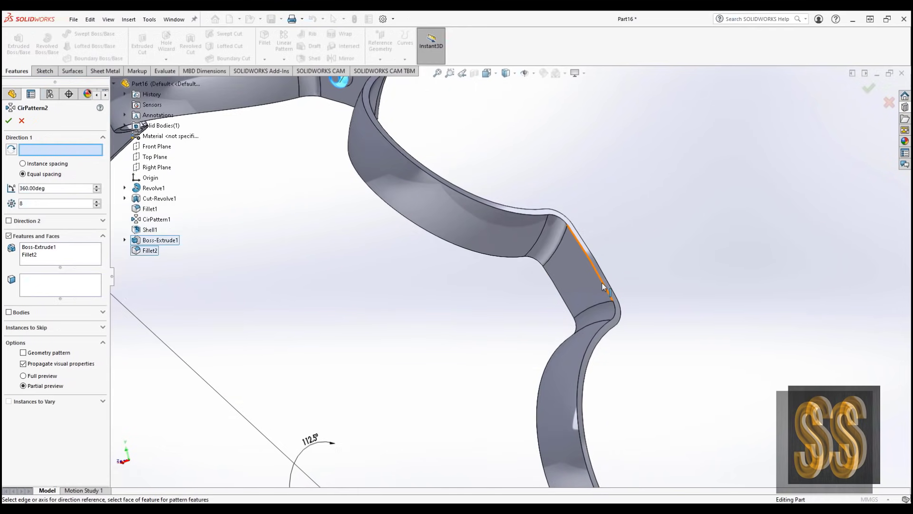
click(601, 283)
scroll(526, 316, up, 5)
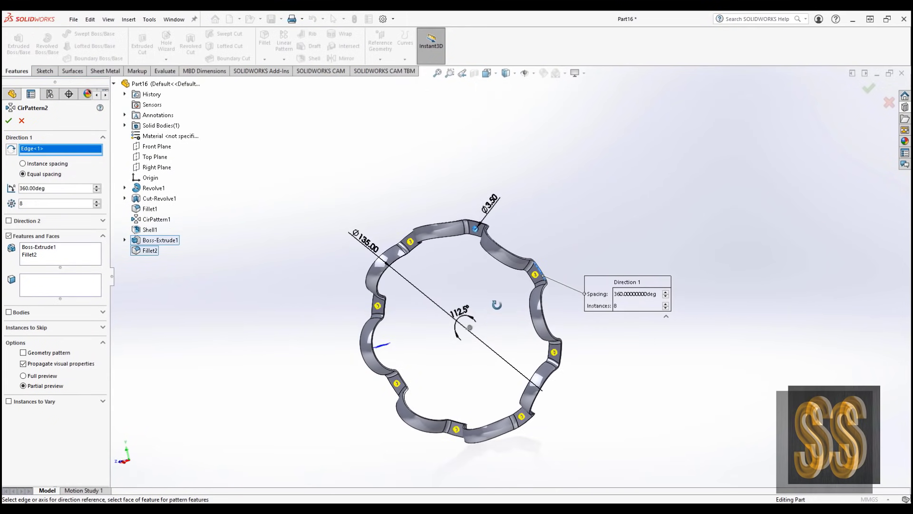
middle_drag(497, 305, 506, 310)
click(9, 121)
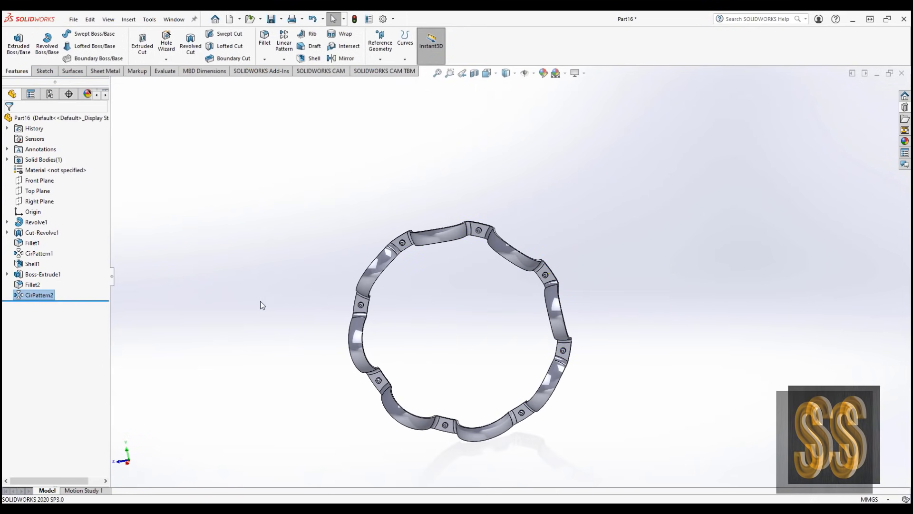
Zoom and orbit around the ring to inspect the eight patterned pins
scroll(495, 318, down, 3)
scroll(322, 292, up, 3)
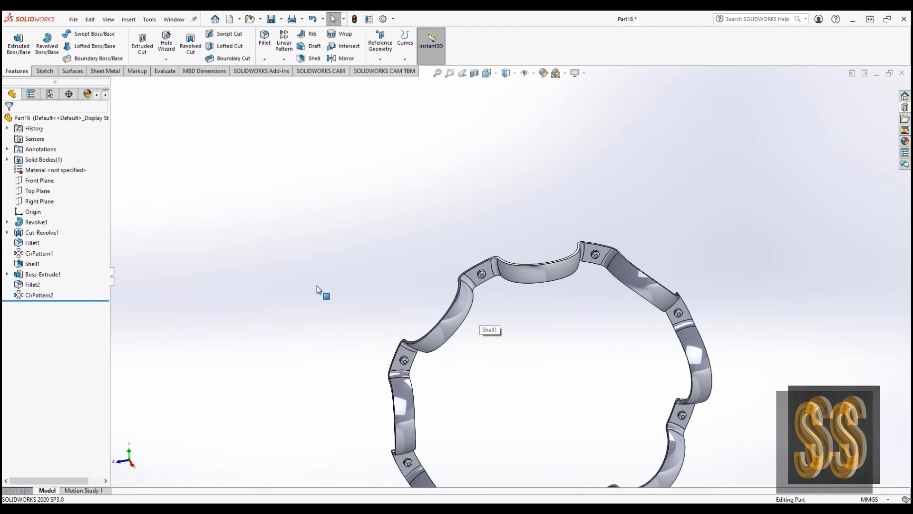
scroll(322, 292, up, 2)
scroll(599, 339, down, 1)
mouse_move(627, 324)
middle_down()
mouse_move(567, 291)
mouse_move(561, 318)
mouse_move(552, 318)
mouse_move(563, 324)
mouse_move(566, 287)
mouse_move(550, 267)
middle_up()
scroll(541, 303, up, 2)
scroll(544, 300, down, 2)
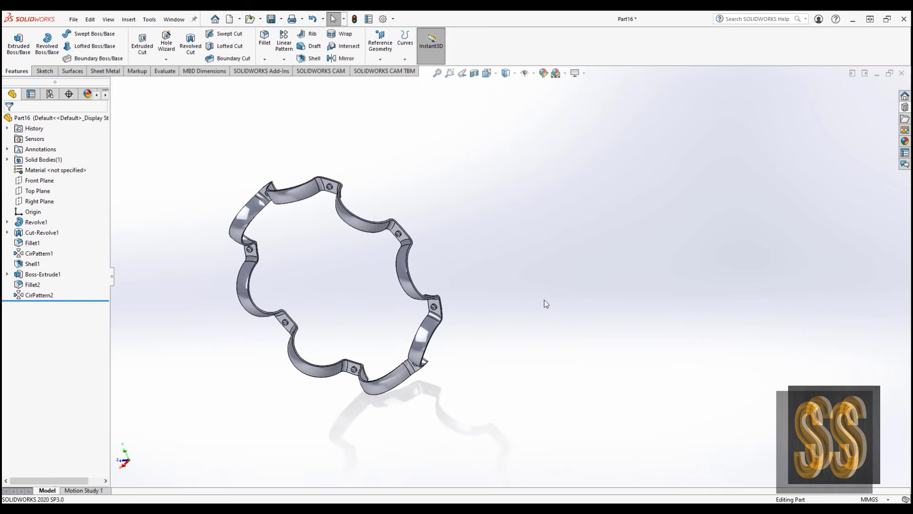
scroll(515, 294, down, 1)
mouse_move(515, 294)
middle_down()
mouse_move(526, 271)
mouse_move(529, 294)
mouse_move(518, 304)
mouse_move(546, 261)
middle_up()
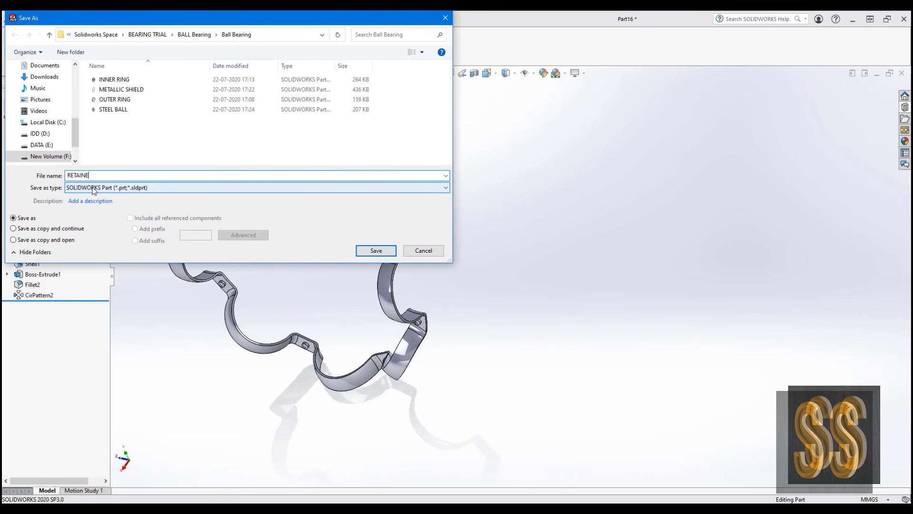
Confirm saving the retainer part under the name RETAINER
click(376, 251)
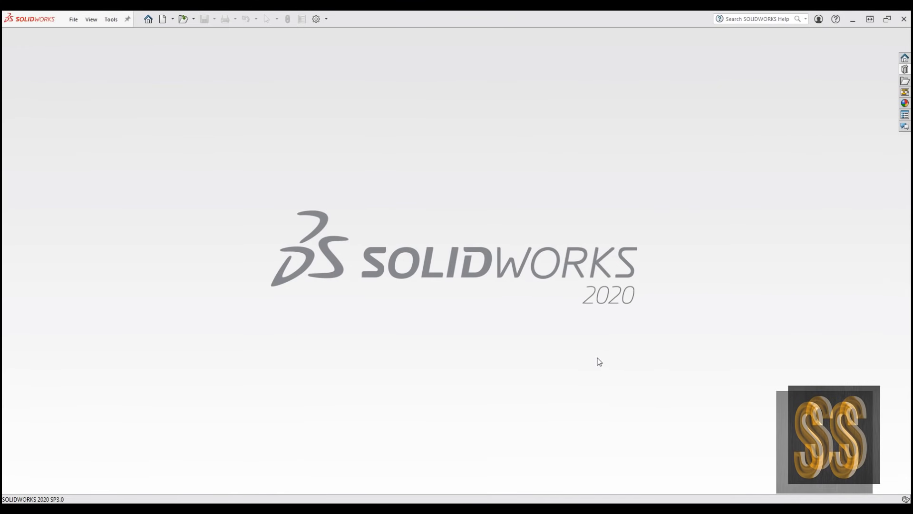
Create Assem2 from the Assembly template and place the OUTER RING part in it
click(173, 20)
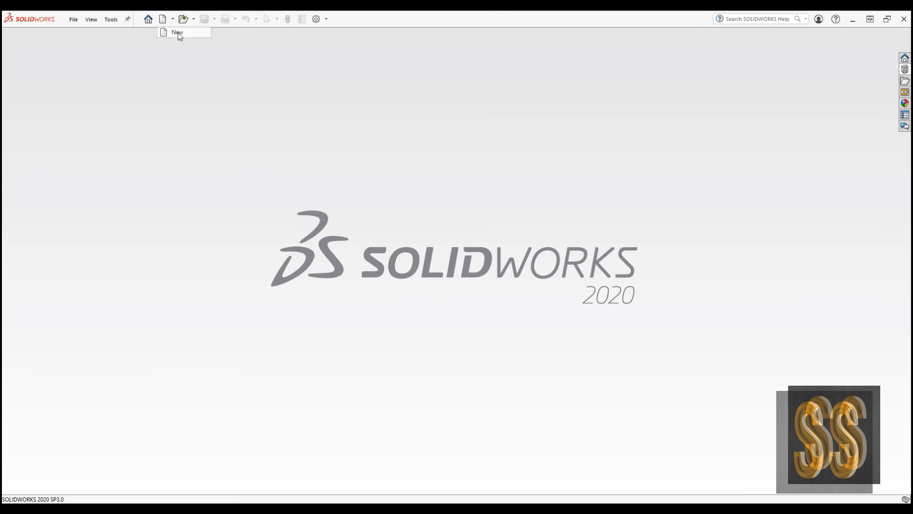
click(178, 32)
click(203, 152)
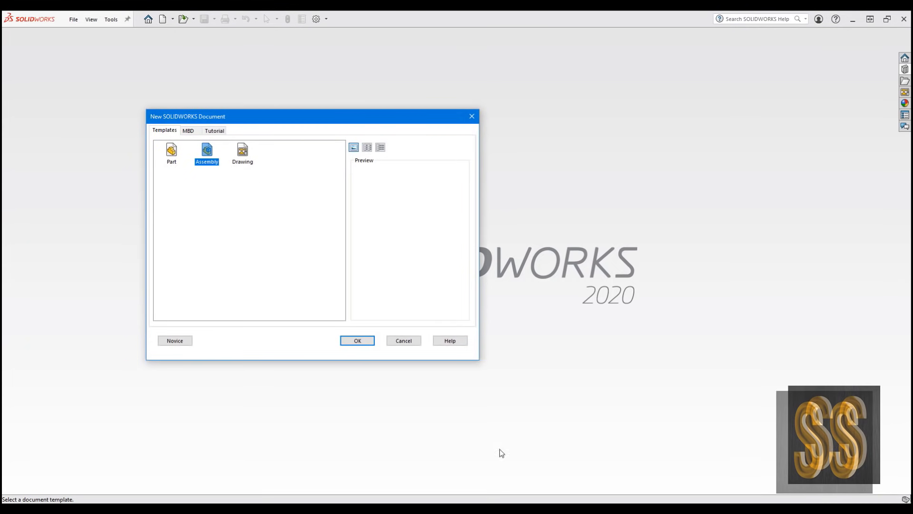
click(369, 342)
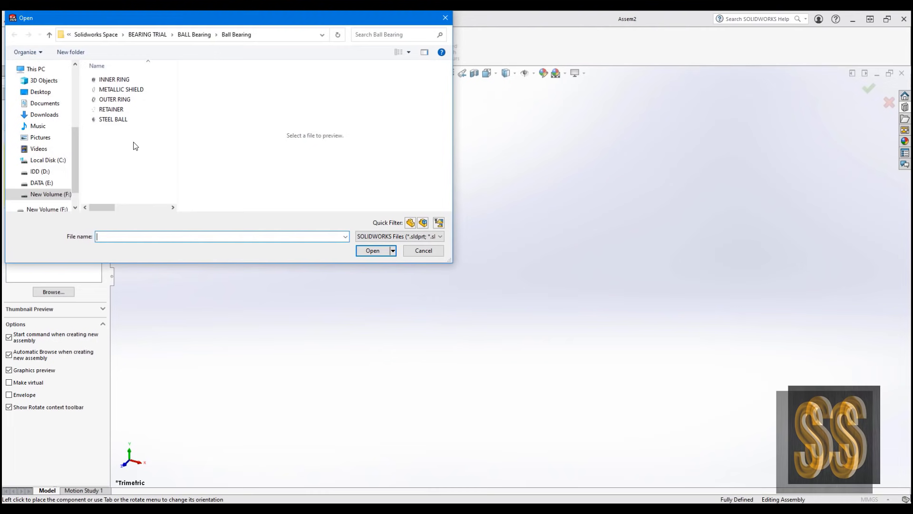
click(114, 100)
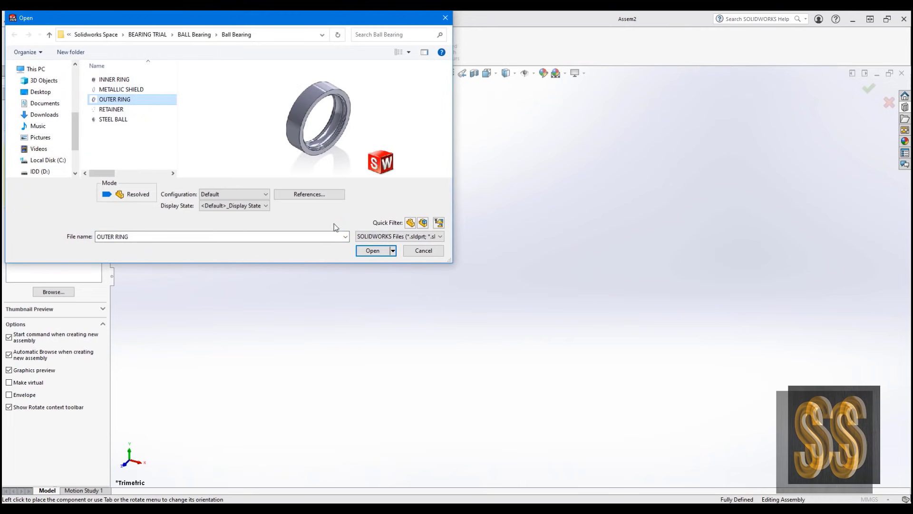
click(371, 252)
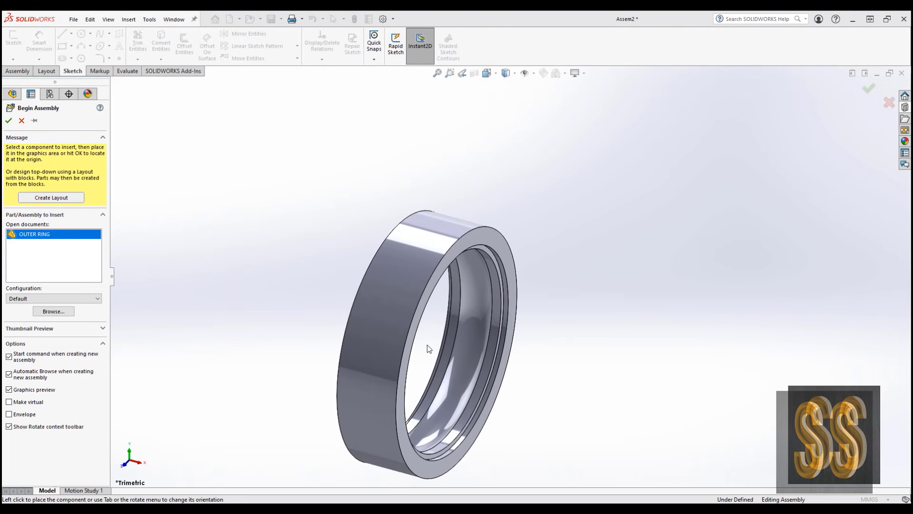
click(438, 267)
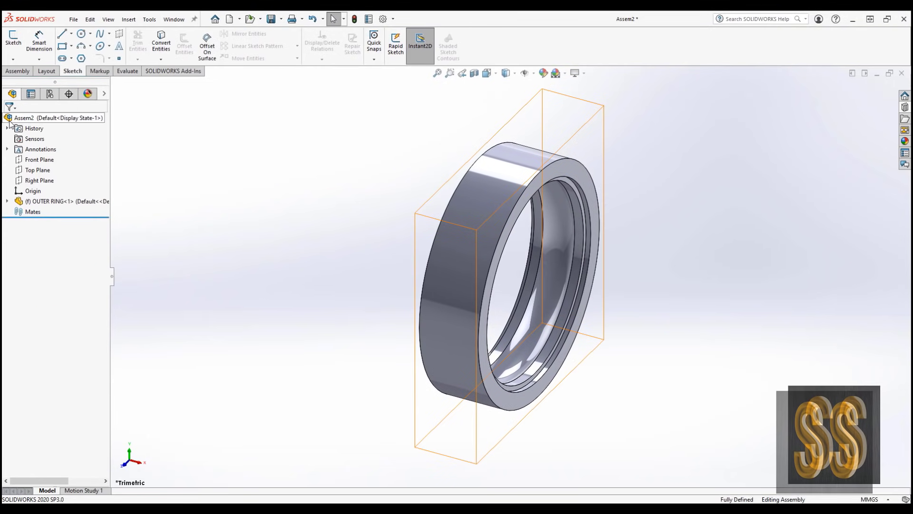
Float OUTER RING and mate its Front Plane coincident with the assembly Front Plane
click(8, 201)
right_click(38, 201)
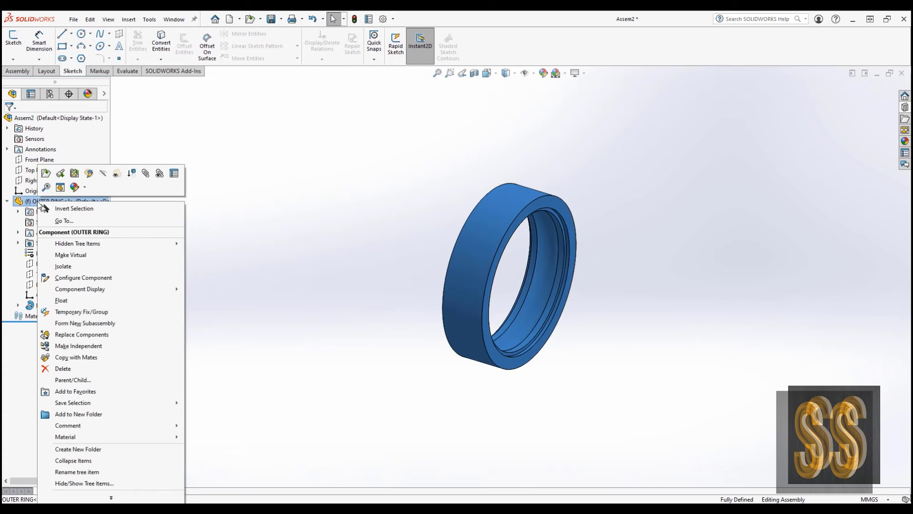
click(61, 300)
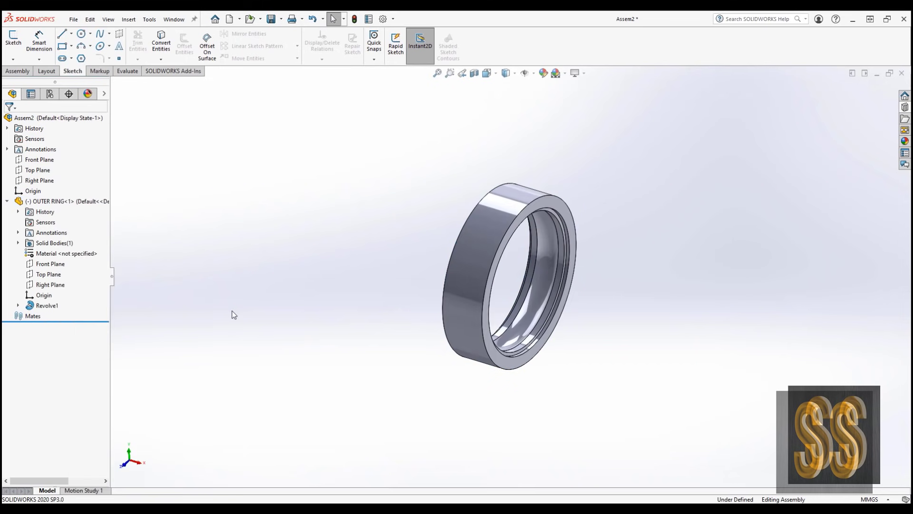
click(36, 163)
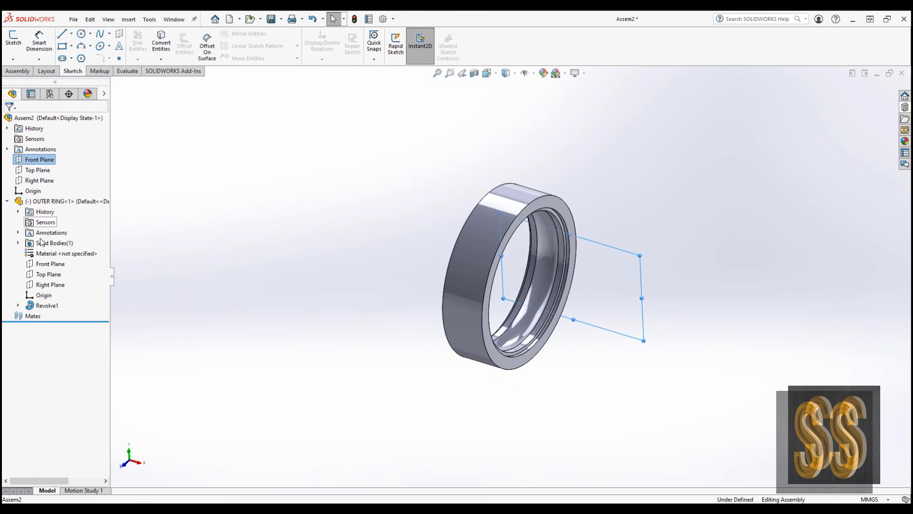
ctrl+click(48, 267)
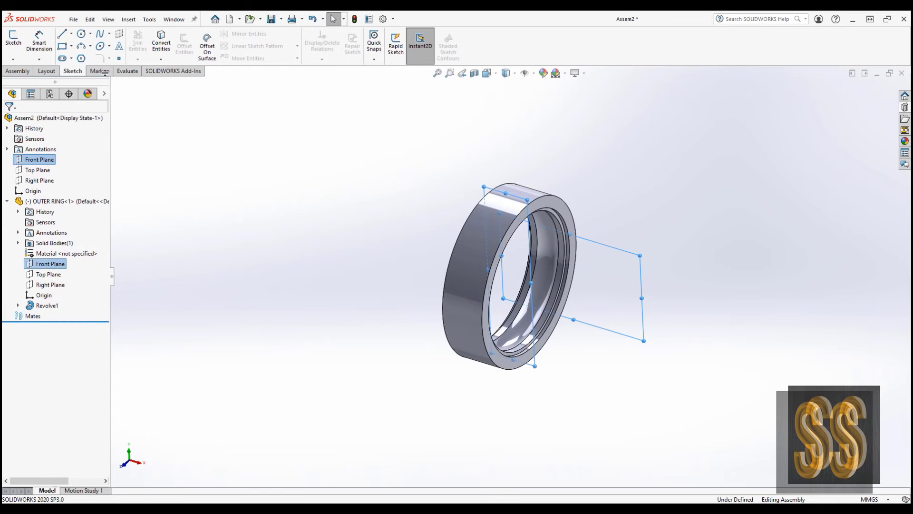
click(17, 71)
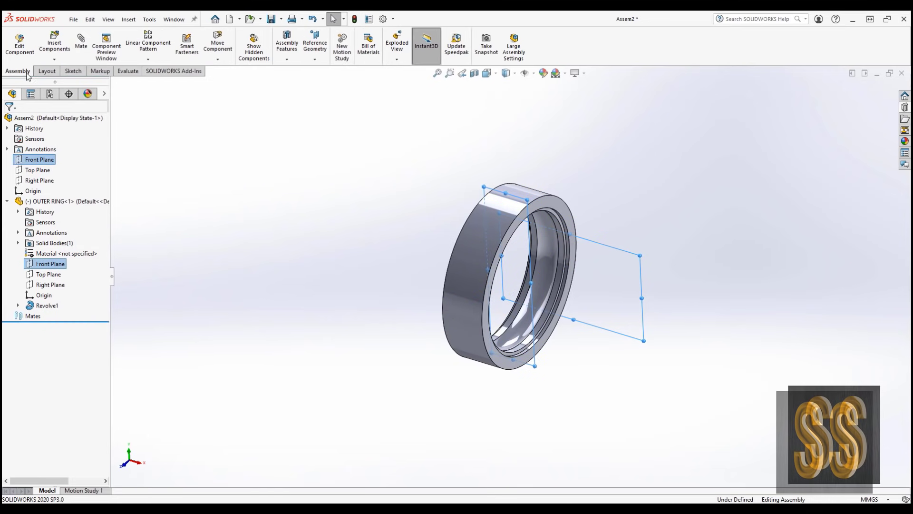
click(81, 40)
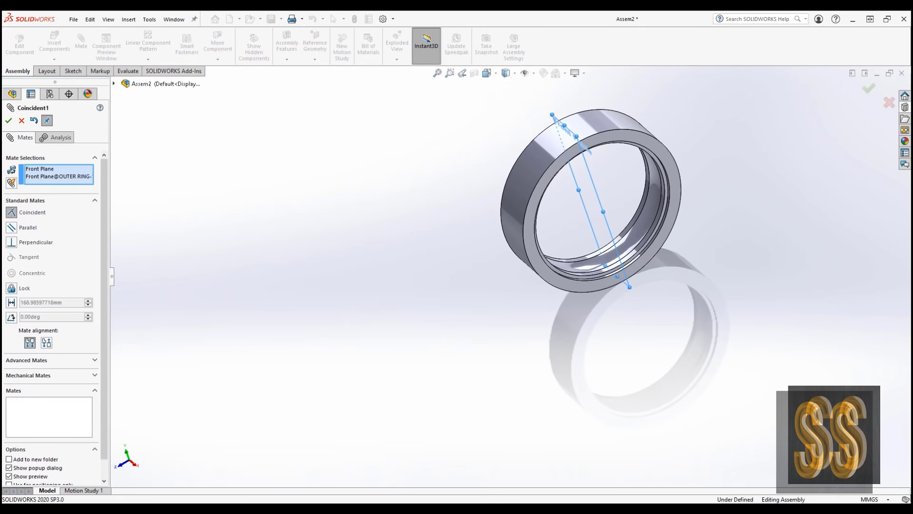
click(9, 121)
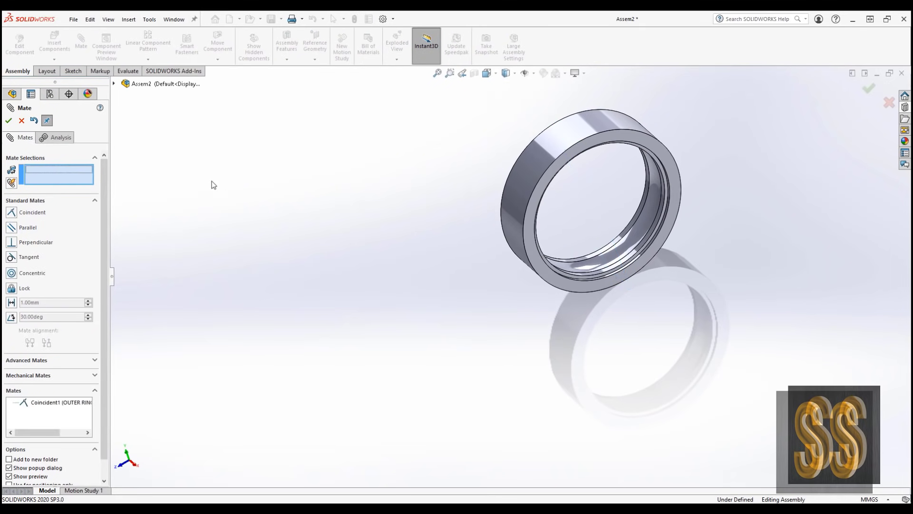
Add coincident mates between the assembly and OUTER RING Top and Right Planes
click(114, 84)
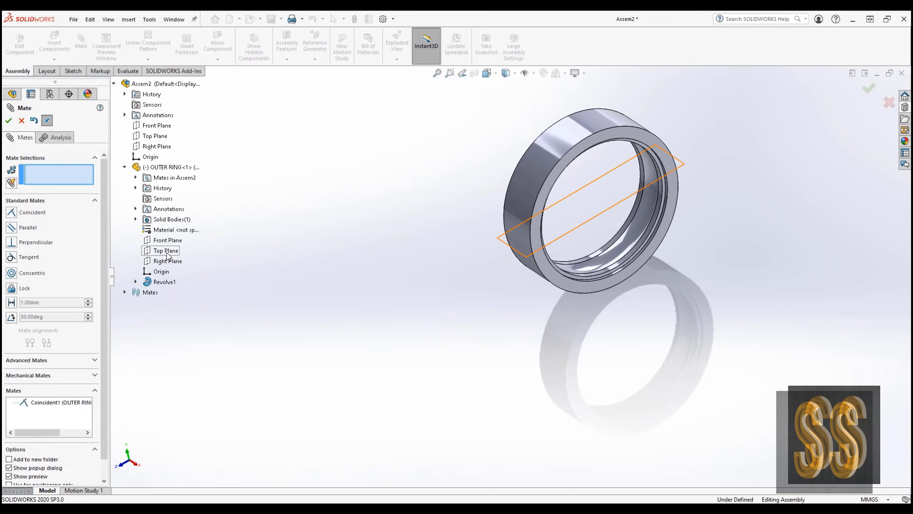
click(155, 136)
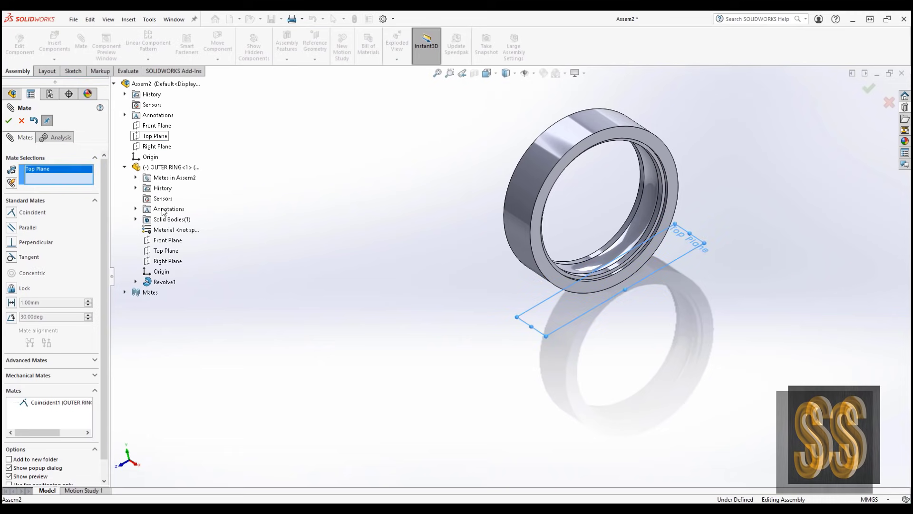
click(165, 251)
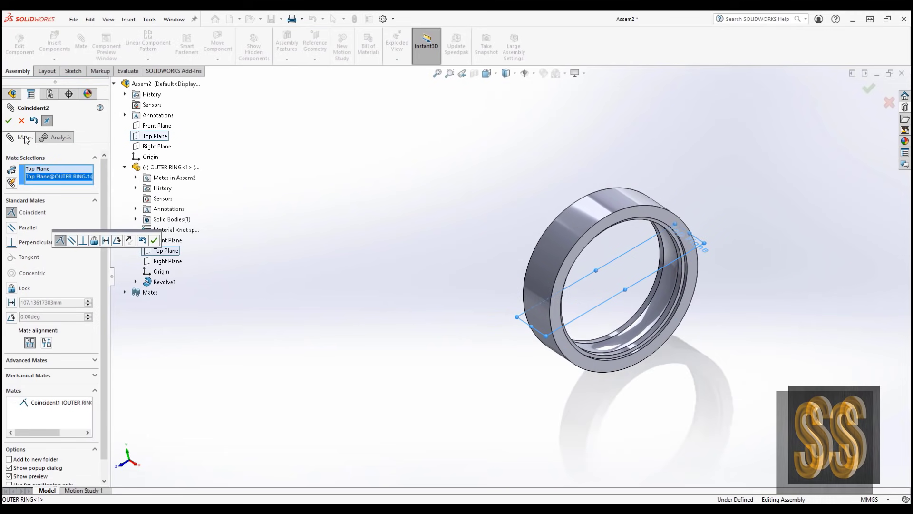
click(8, 120)
click(156, 146)
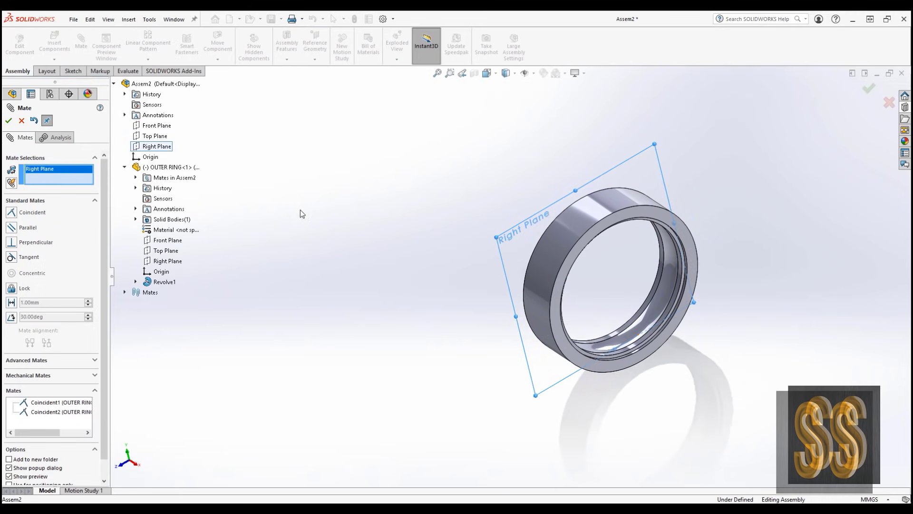
click(171, 261)
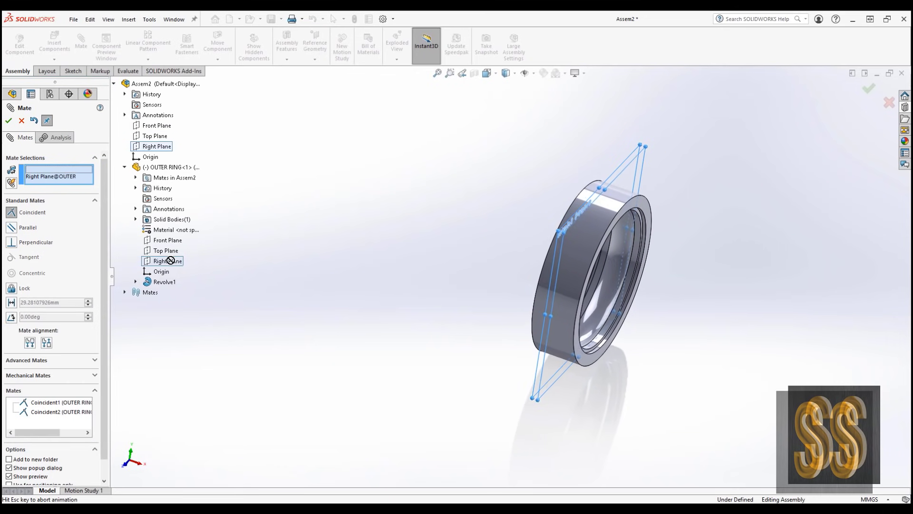
click(9, 121)
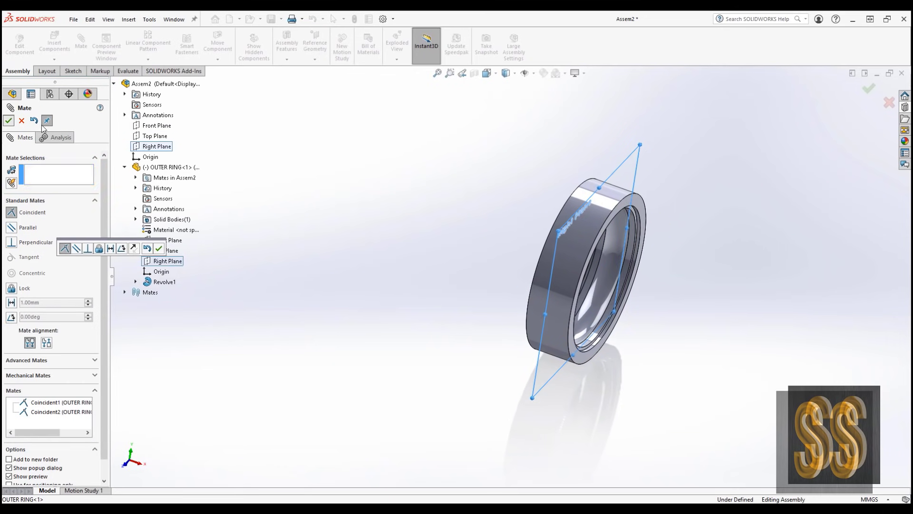
Close Mate and fix OUTER RING in place
click(9, 121)
click(7, 202)
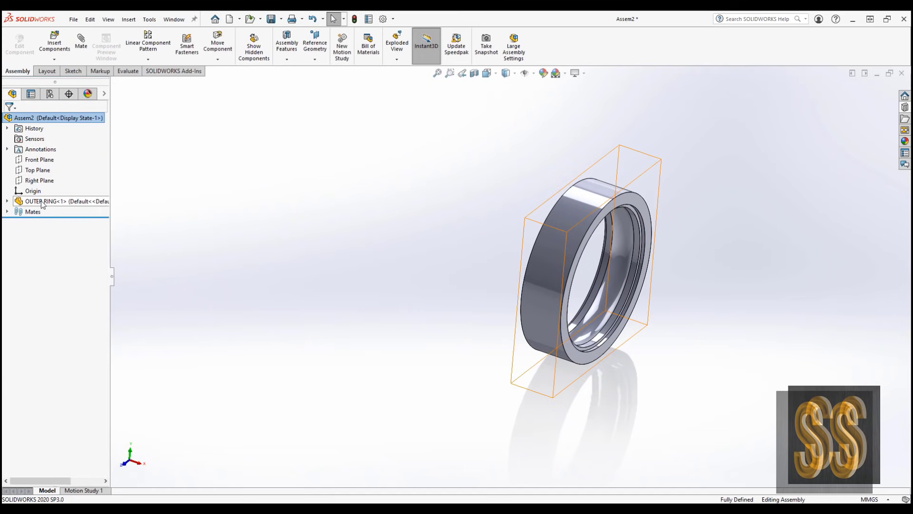
right_click(41, 200)
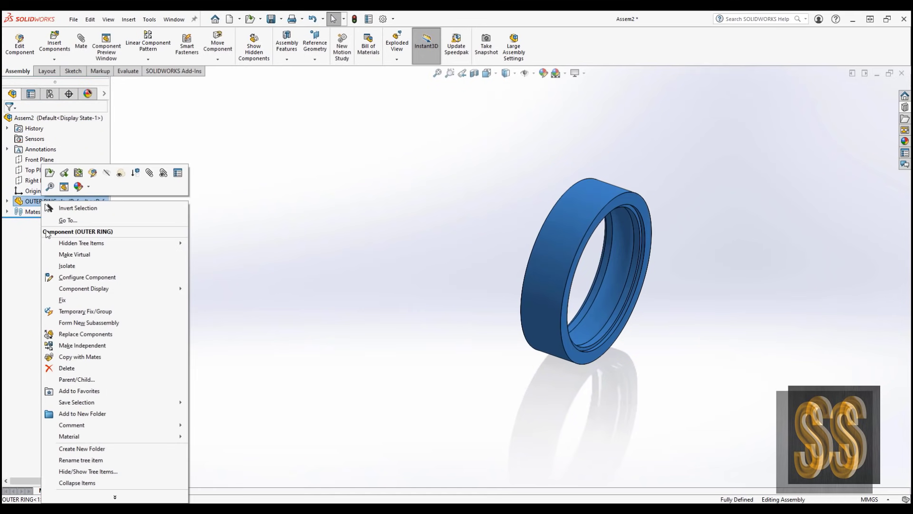
click(63, 300)
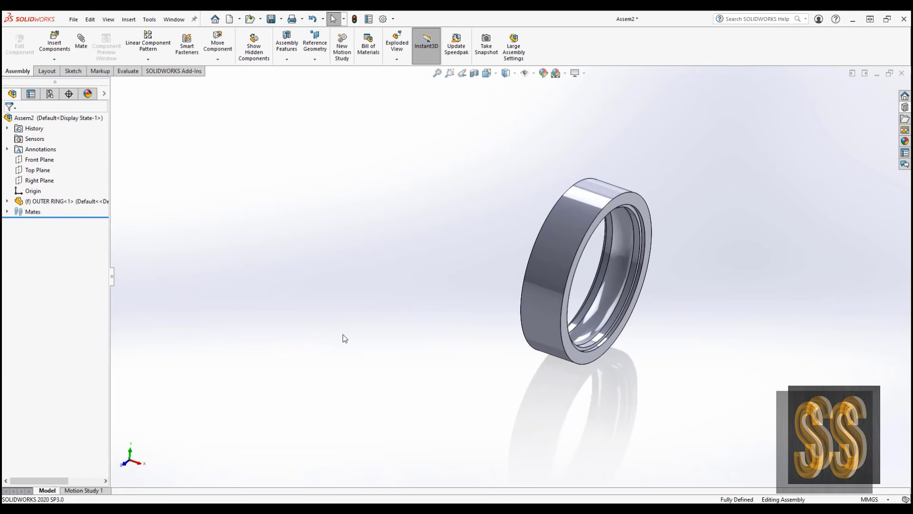
Insert the INNER RING part from file and place it inside the outer ring
click(70, 59)
click(54, 283)
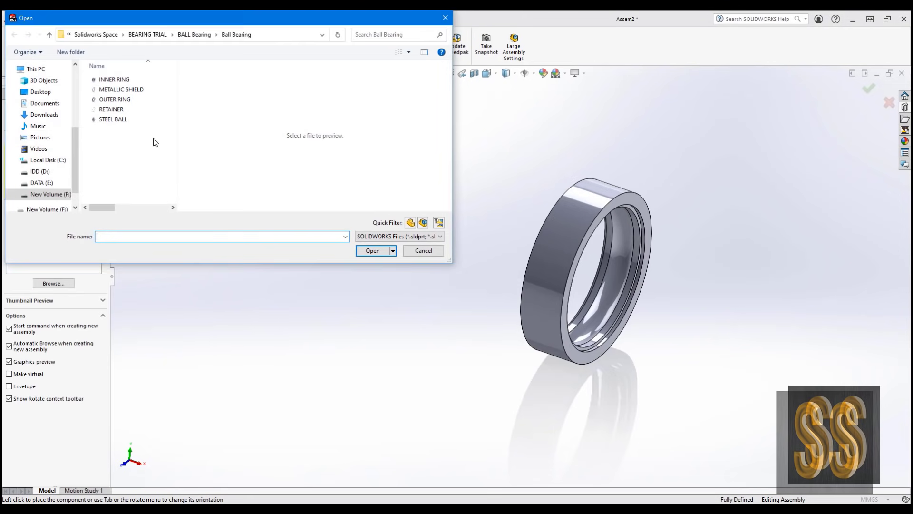
click(114, 79)
click(373, 250)
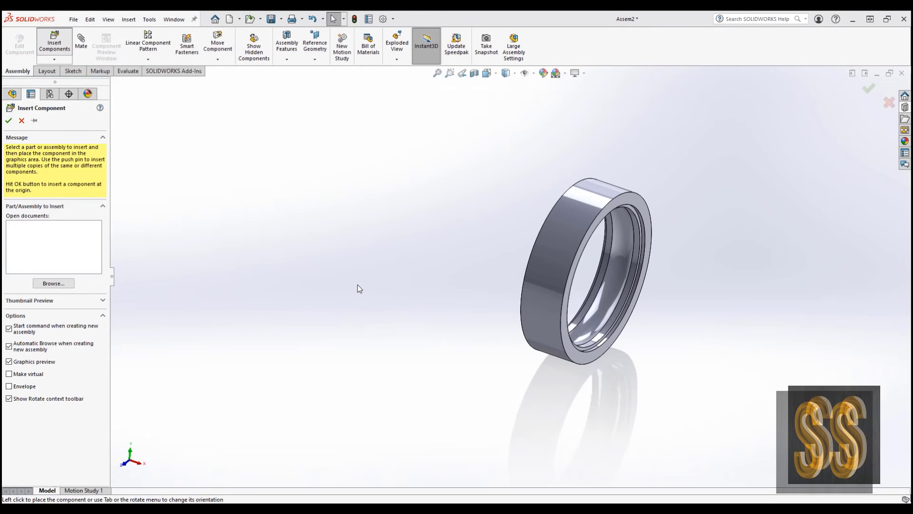
click(650, 318)
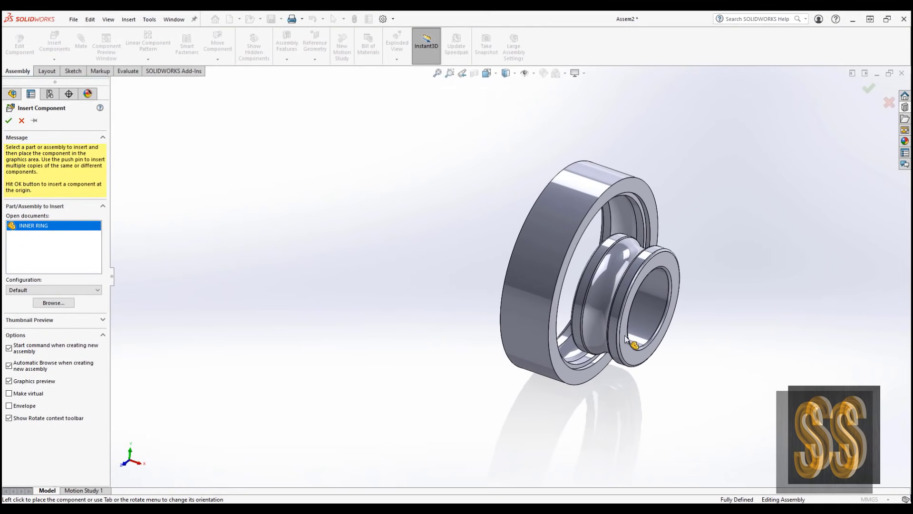
Mate the inner ring's front face coincident with the outer ring's face
click(80, 40)
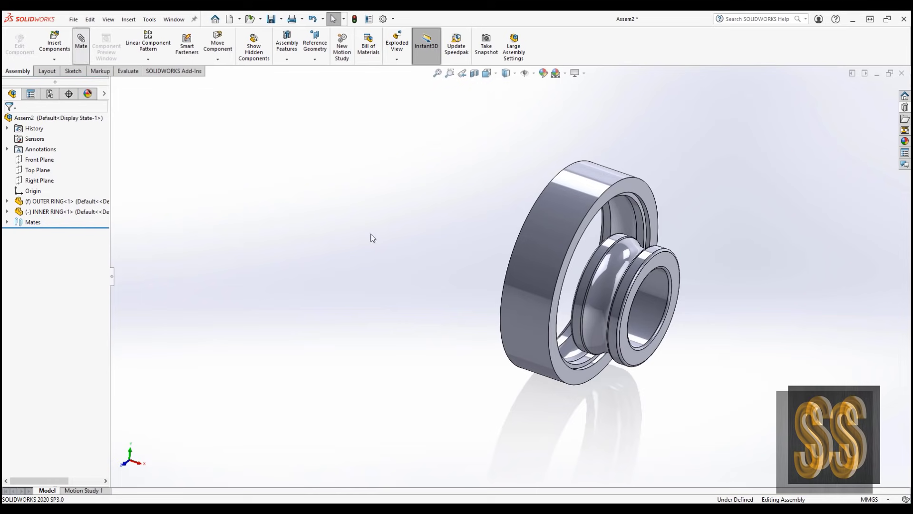
scroll(637, 356, down, 2)
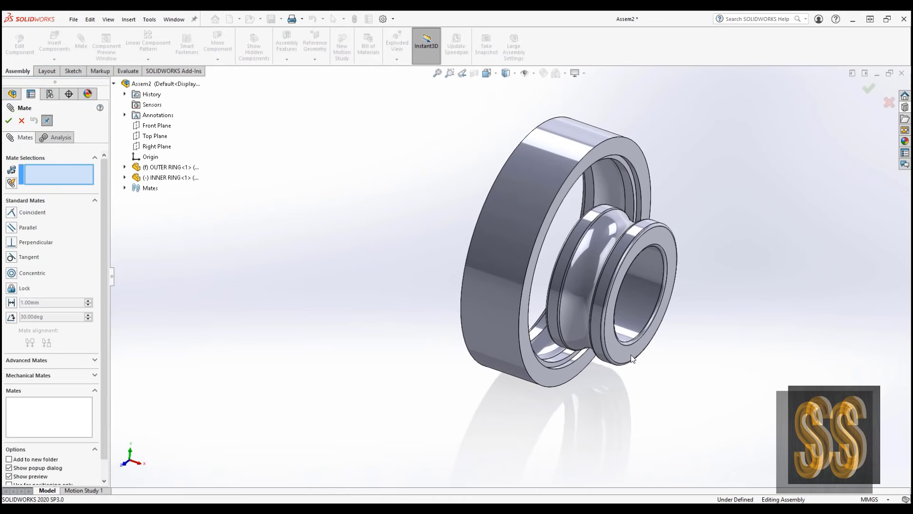
click(627, 355)
click(530, 367)
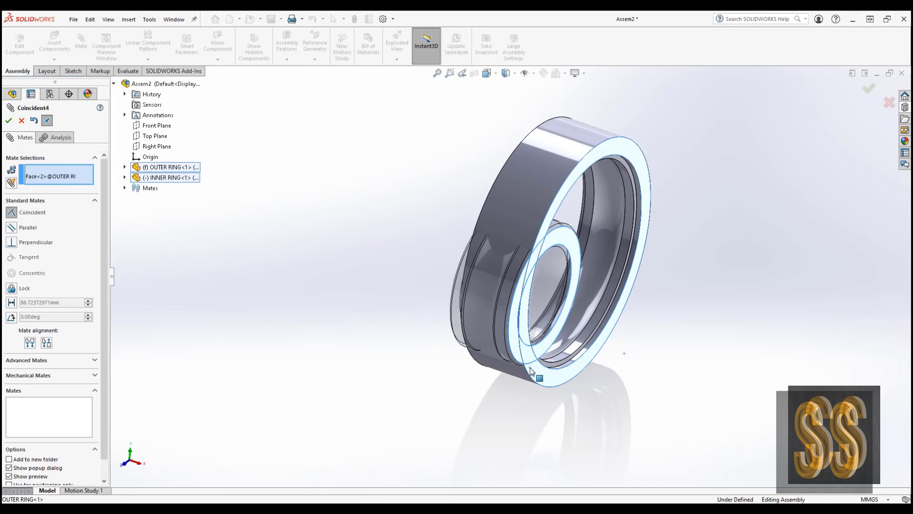
click(637, 383)
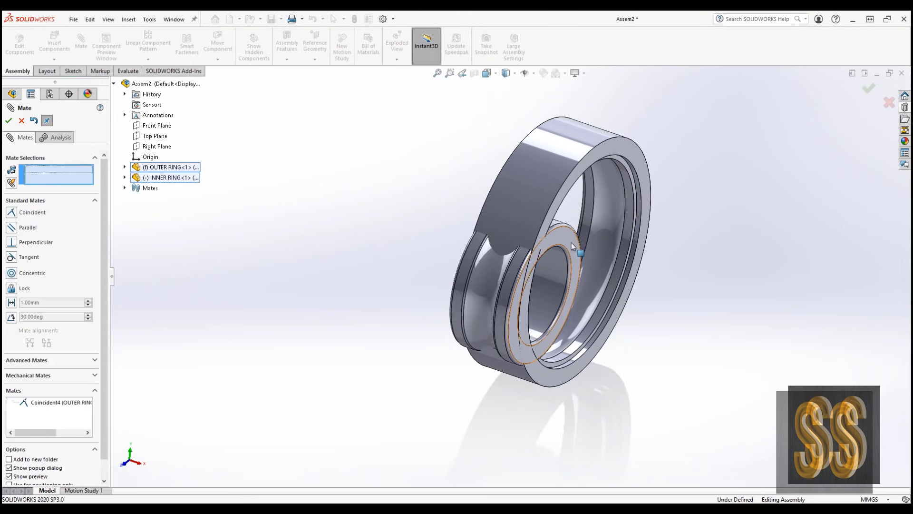
Add a concentric mate between the inner and outer rings' cylindrical faces
scroll(552, 252, down, 3)
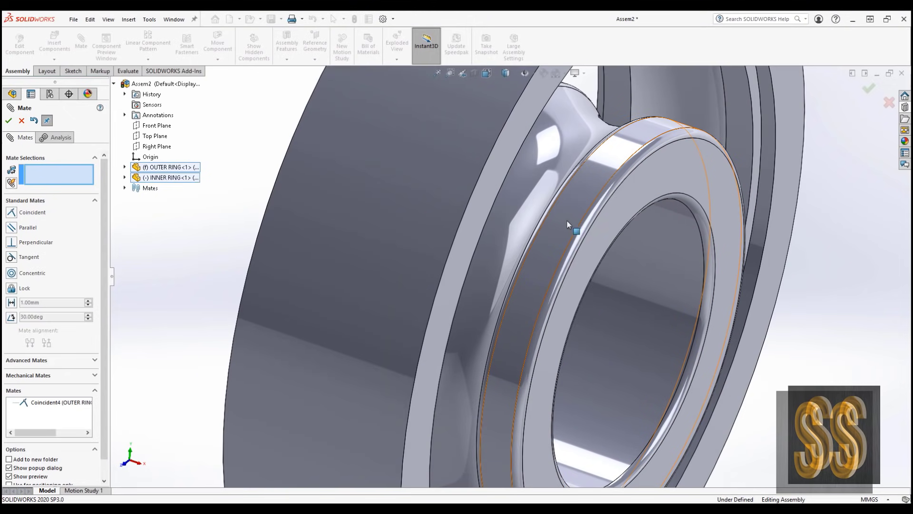
click(566, 221)
scroll(565, 222, up, 2)
scroll(532, 229, up, 3)
click(465, 232)
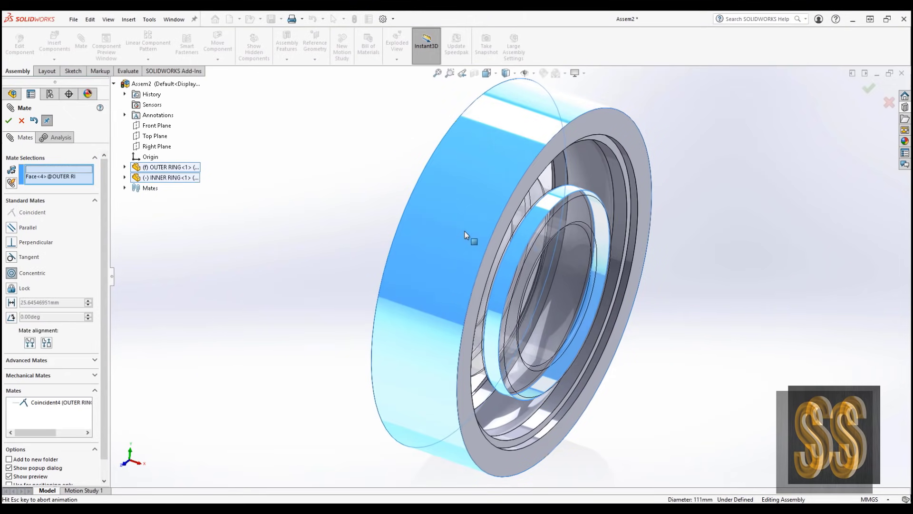
click(578, 229)
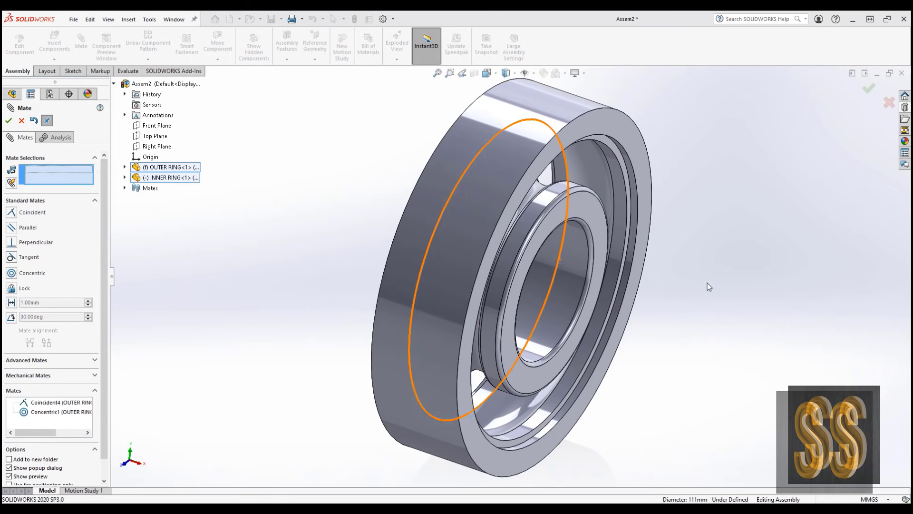
scroll(684, 323, up, 3)
middle_drag(683, 324, 642, 301)
scroll(660, 333, down, 1)
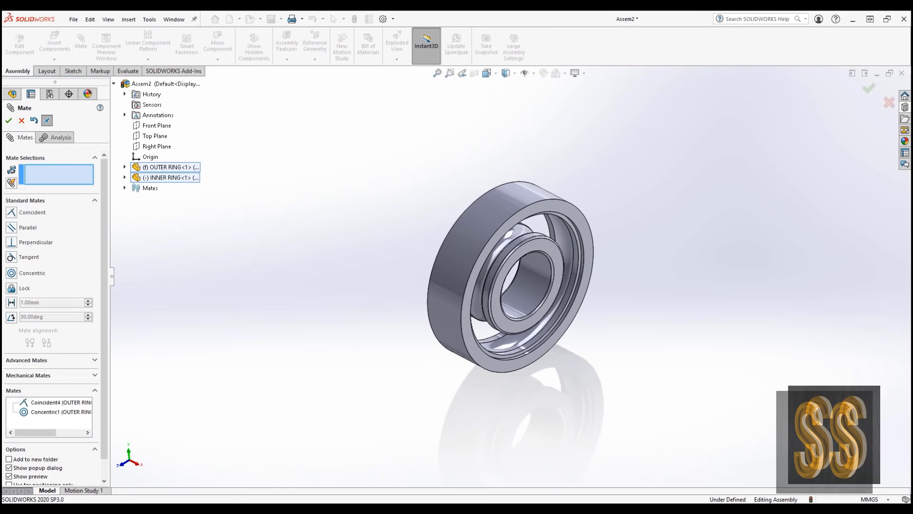
click(9, 121)
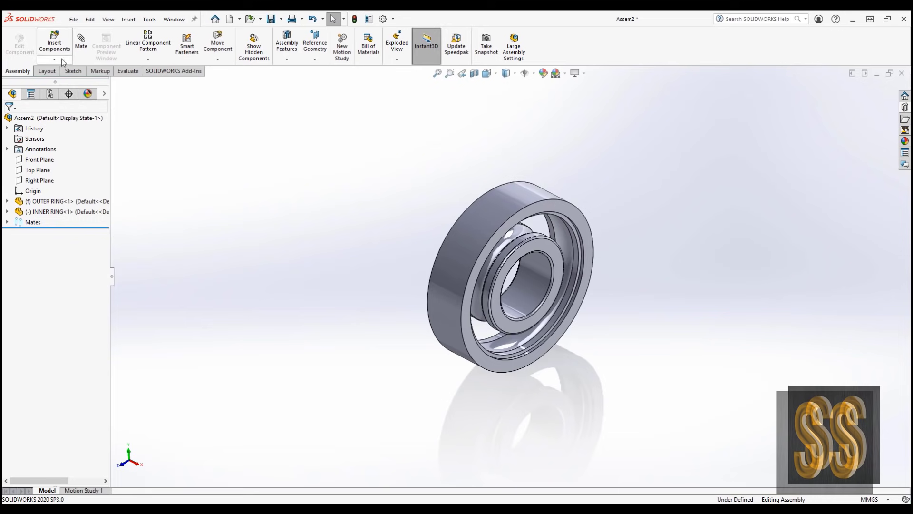
Insert the STEEL BALL part from file and drop it beside the bearing rings
click(52, 43)
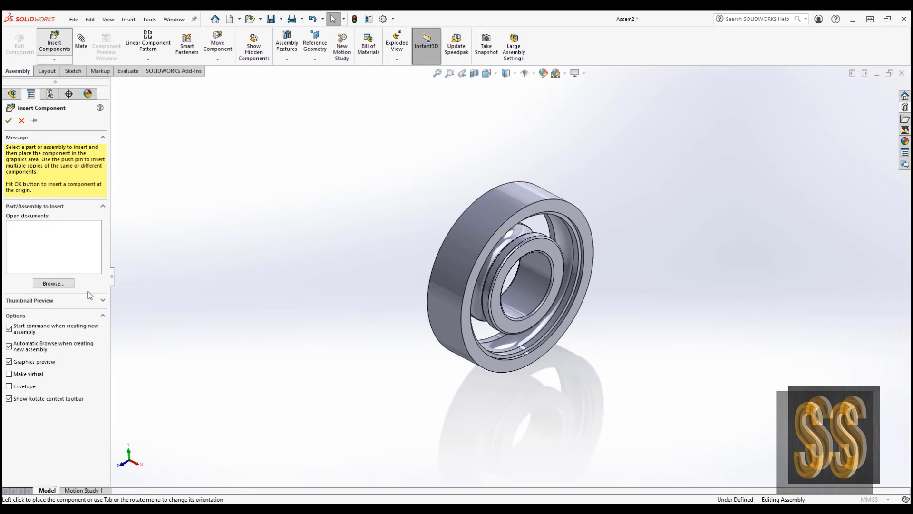
click(54, 283)
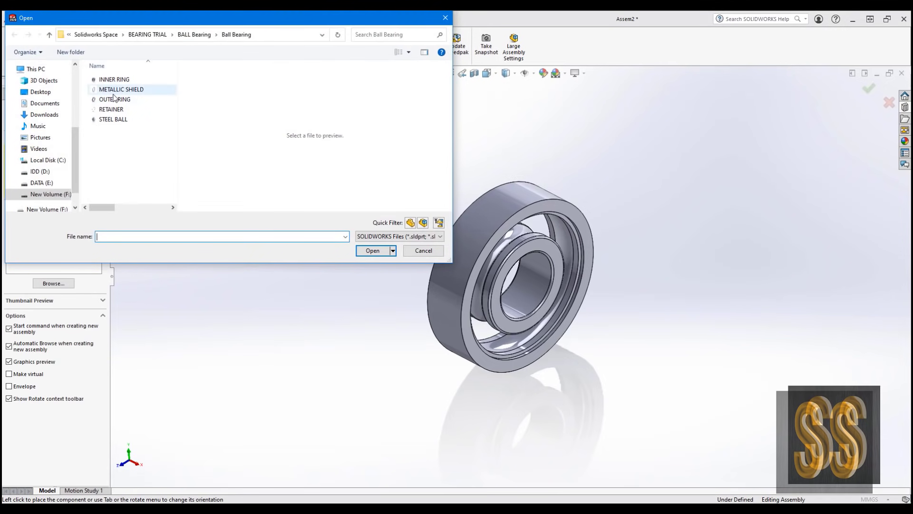
click(114, 119)
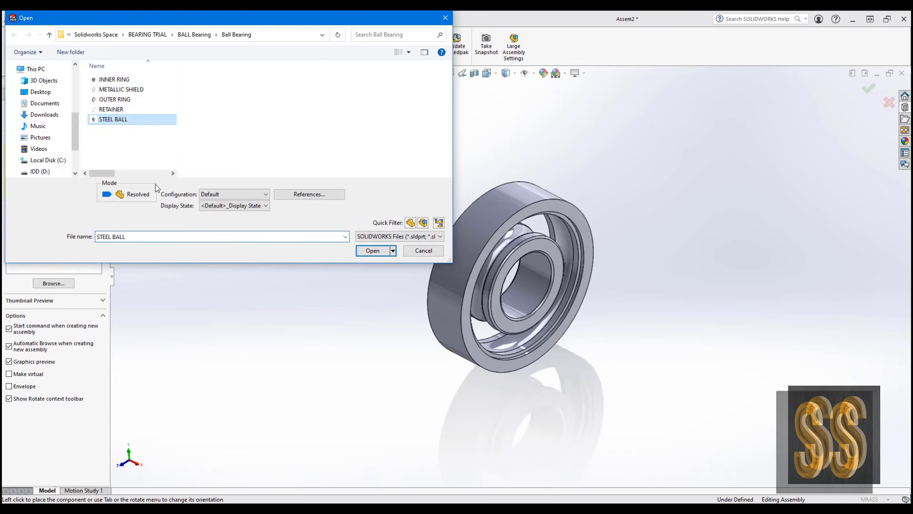
click(370, 251)
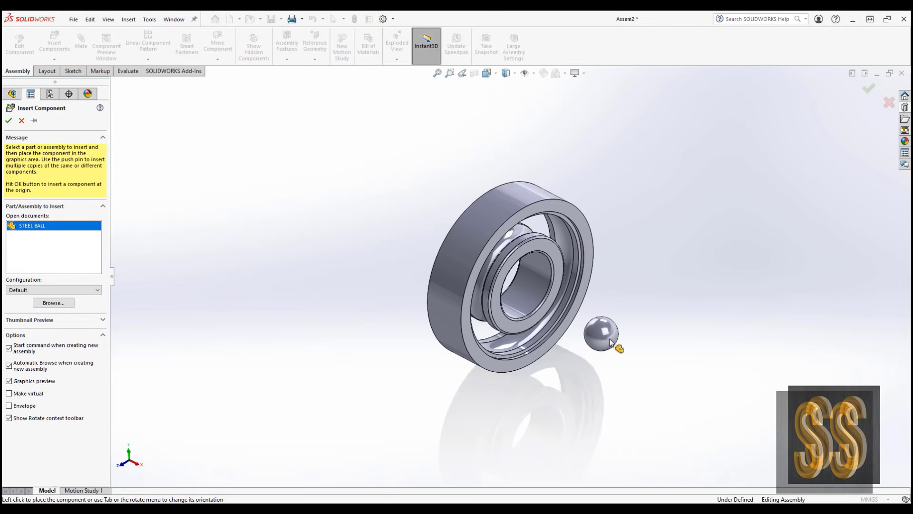
click(610, 340)
scroll(595, 347, down, 3)
scroll(583, 364, down, 3)
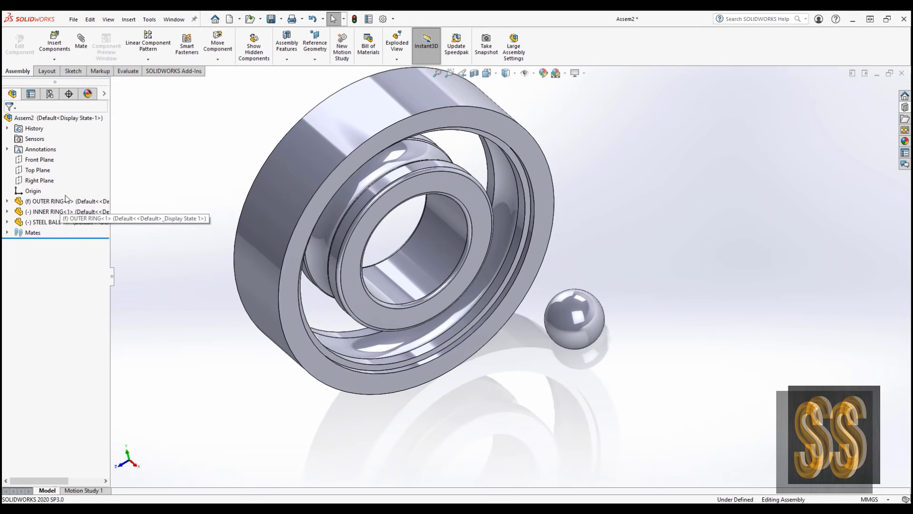
Mate the STEEL BALL Right Plane coincident with the INNER RING Right Plane
click(82, 45)
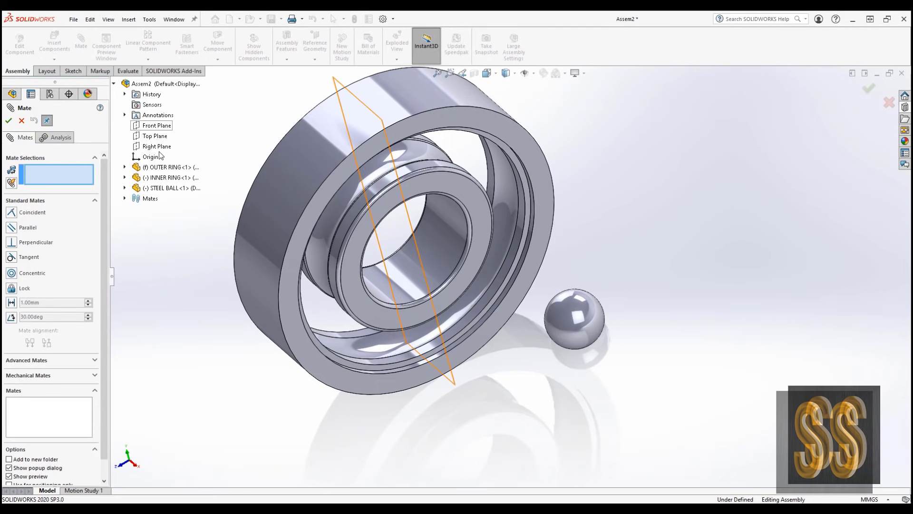
key(f)
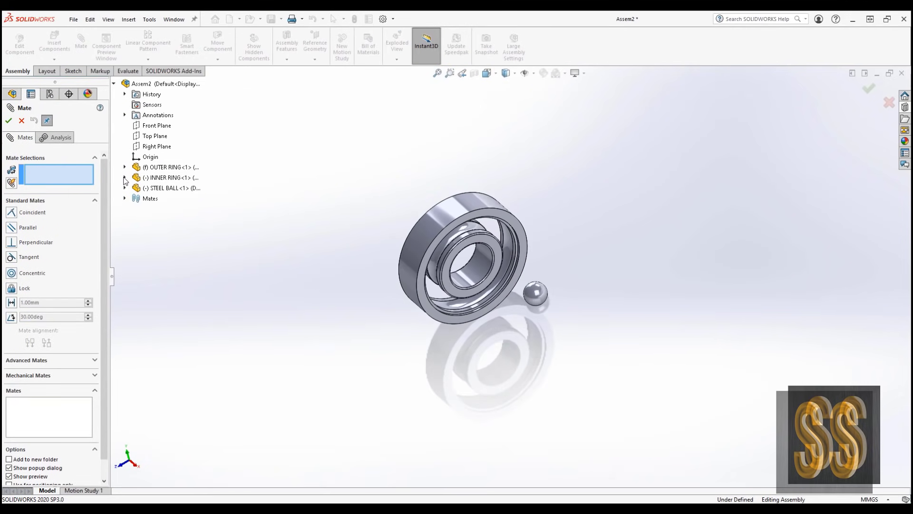
click(124, 177)
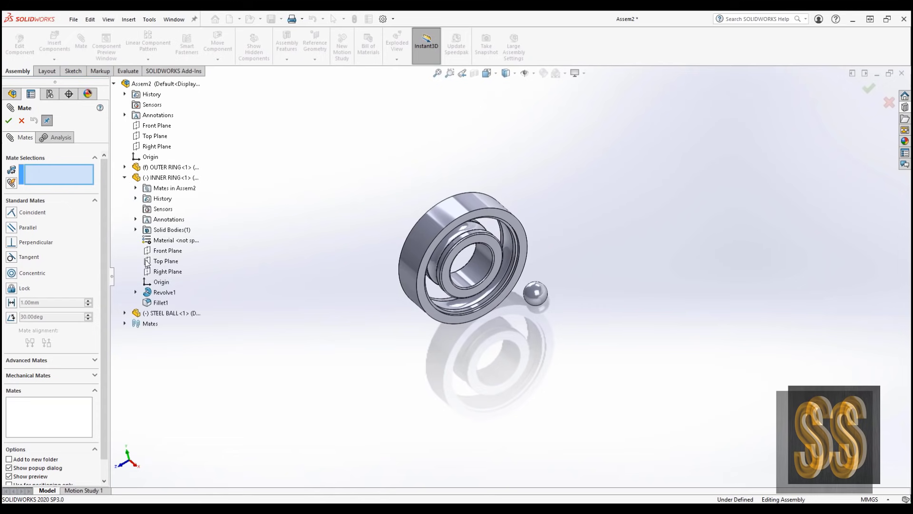
click(125, 313)
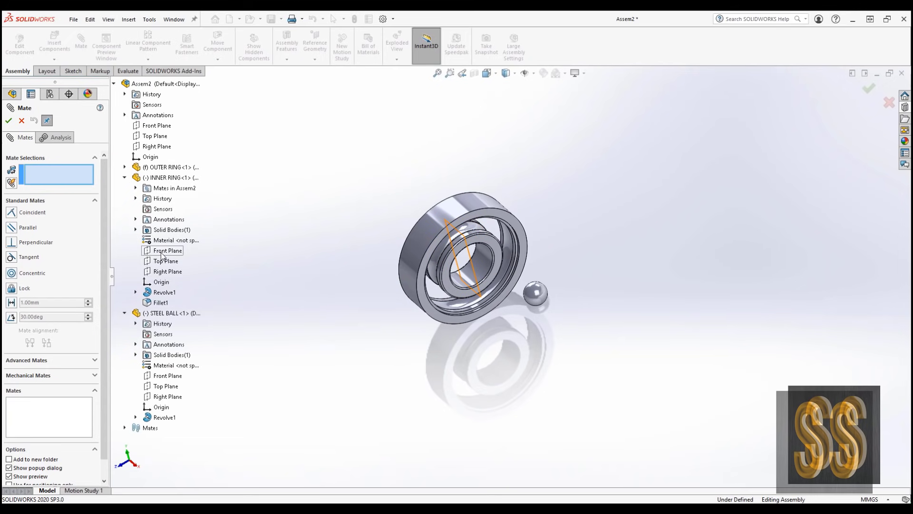
click(165, 386)
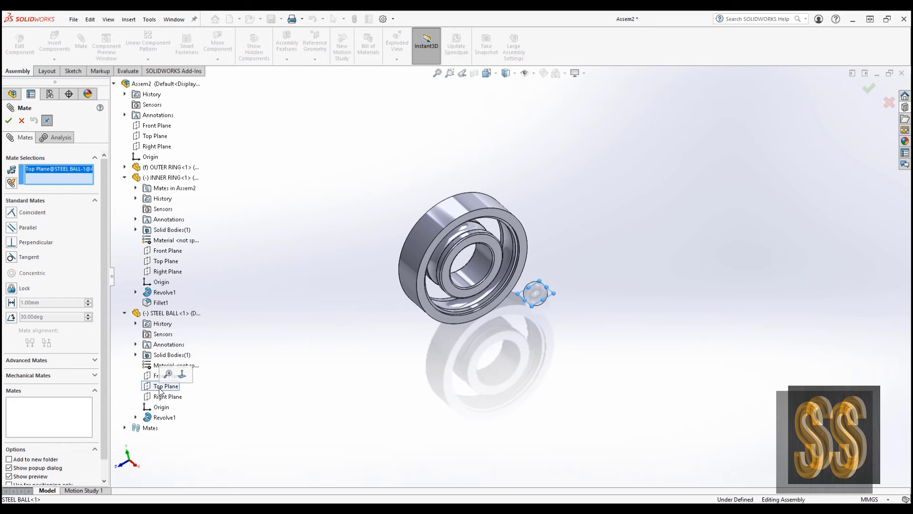
middle_drag(261, 312, 241, 276)
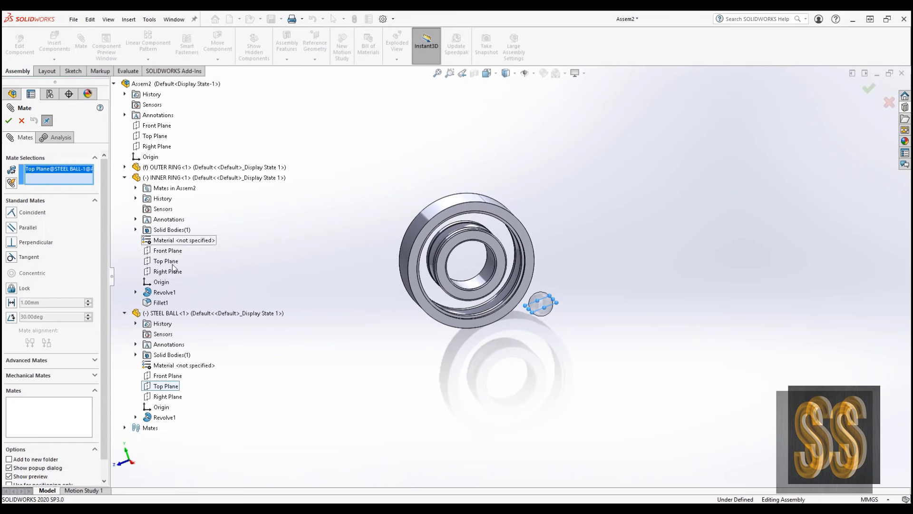
middle_drag(288, 312, 184, 395)
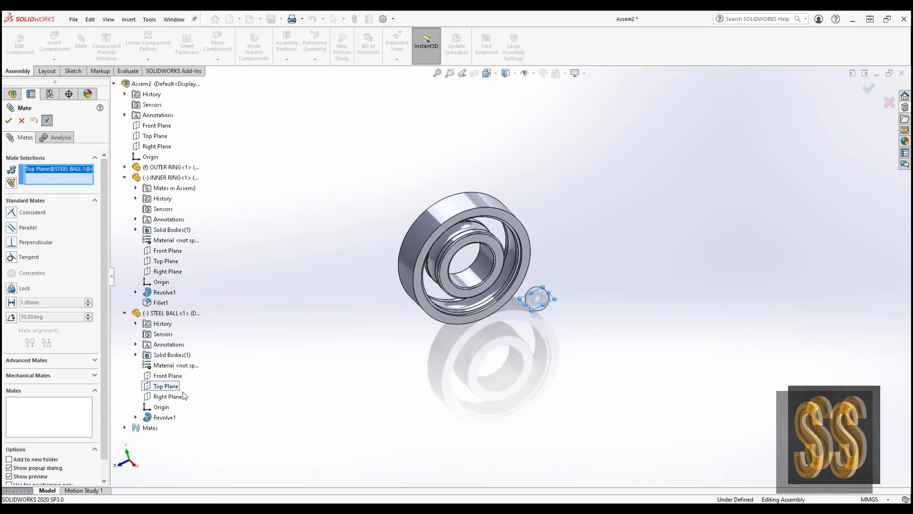
click(162, 387)
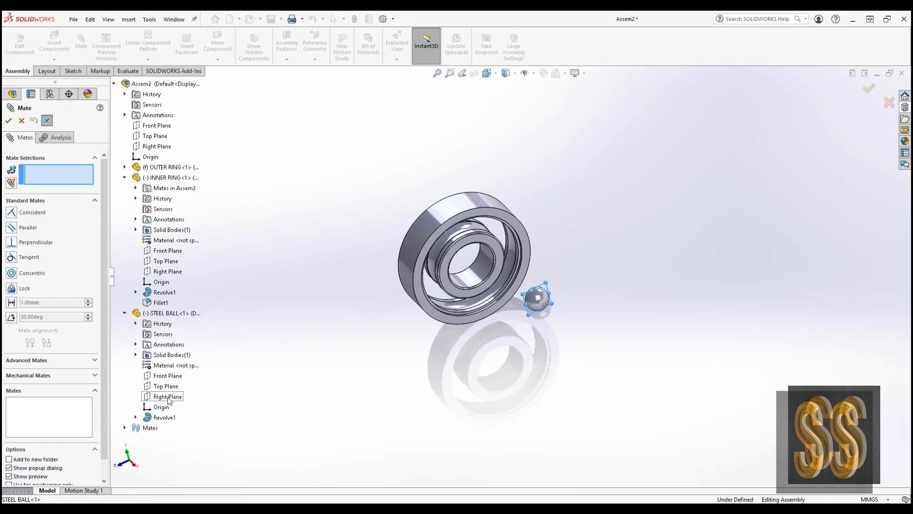
click(167, 397)
click(165, 271)
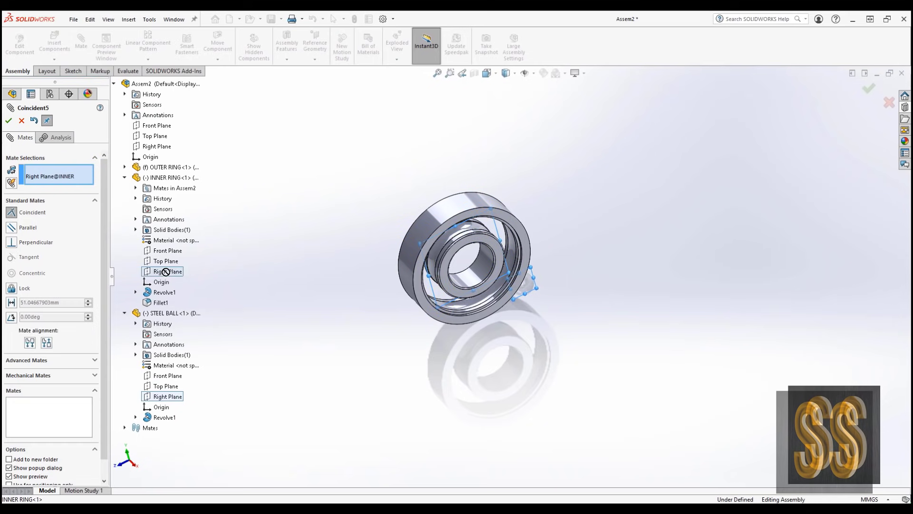
click(8, 121)
Add a tangent mate between the steel ball and the ring's groove face
scroll(552, 259, down, 5)
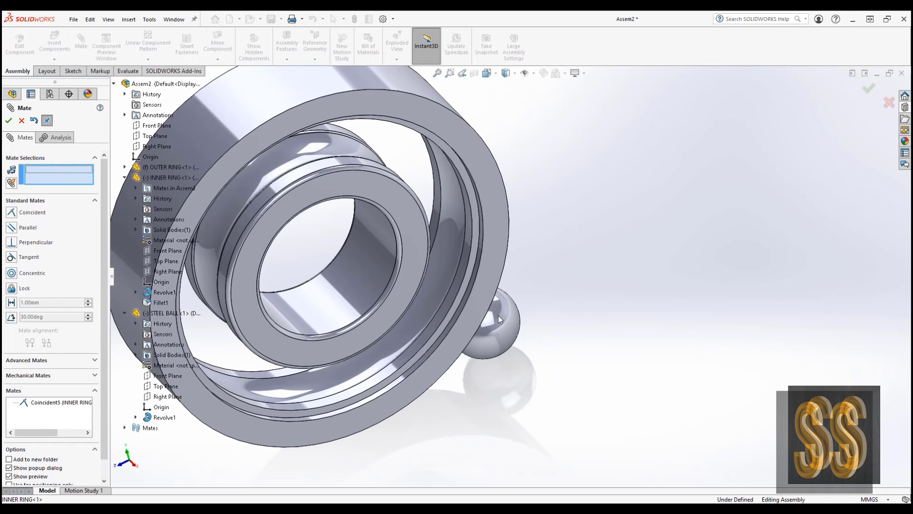
click(494, 322)
click(438, 270)
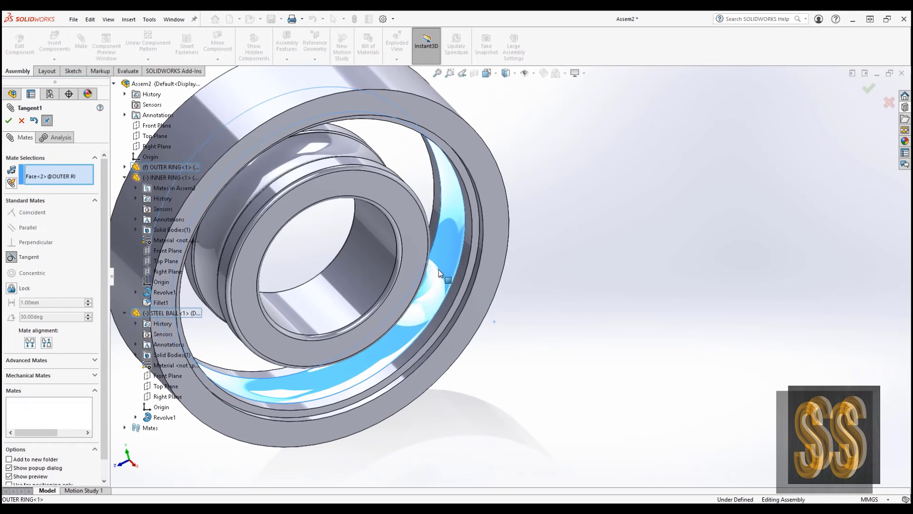
scroll(449, 270, up, 5)
middle_drag(476, 342, 484, 361)
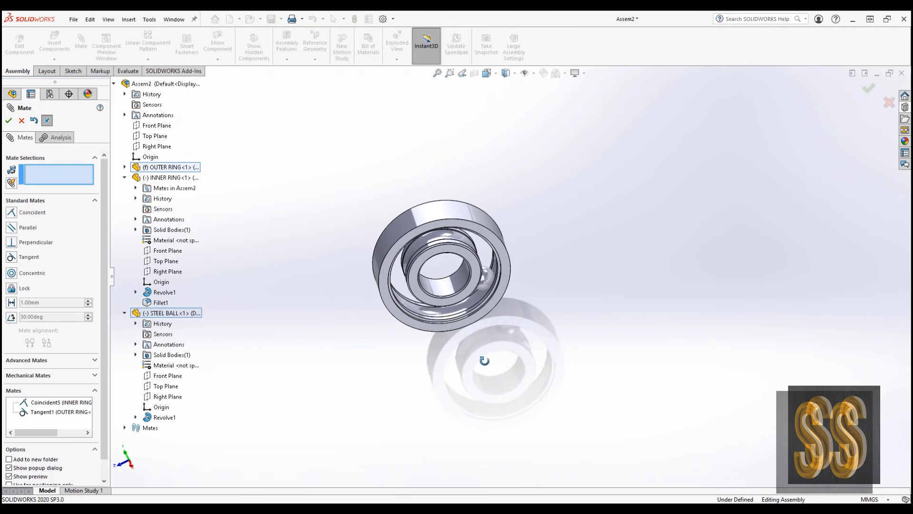
click(9, 120)
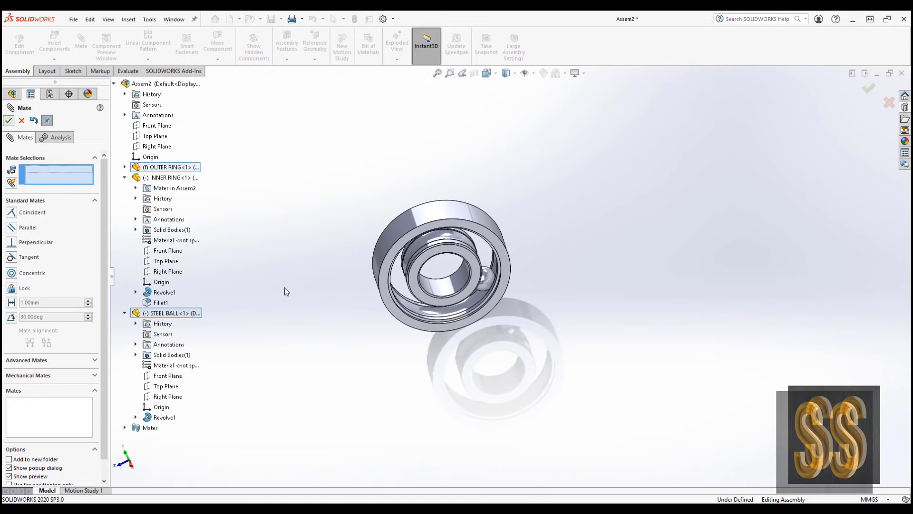
middle_drag(284, 287, 296, 255)
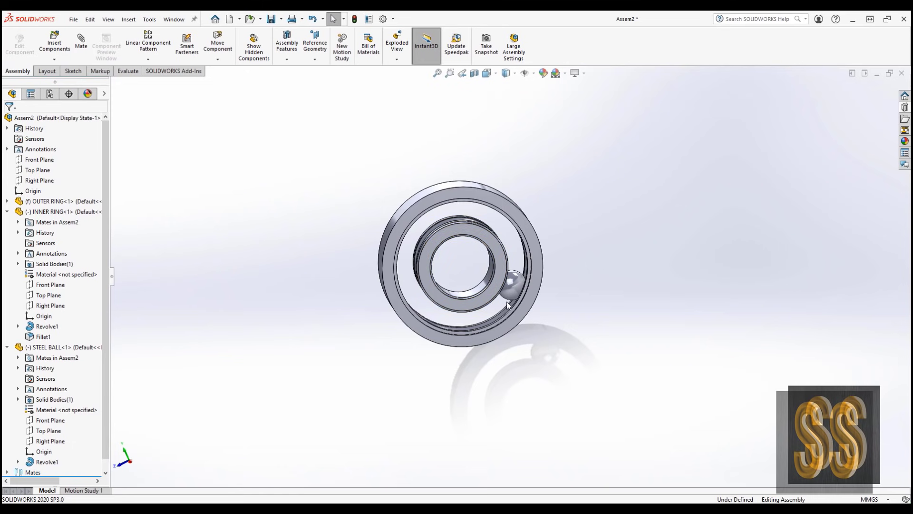
Circularly pattern the STEEL BALL 8 times around the outer ring's cylindrical face axis
middle_drag(401, 366, 275, 249)
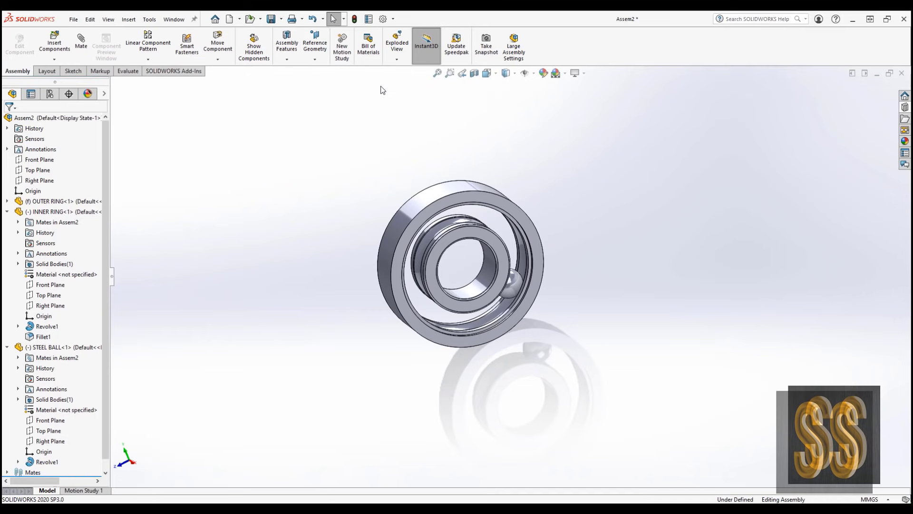
click(148, 59)
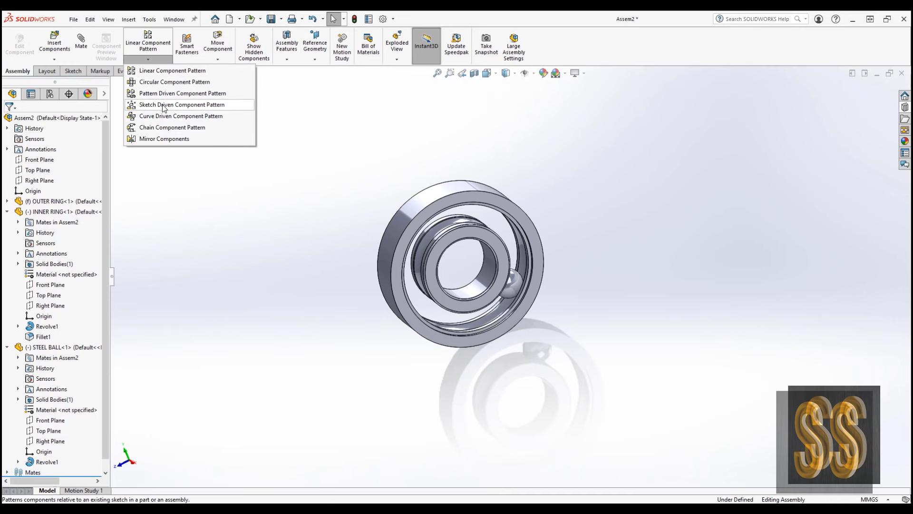
click(158, 82)
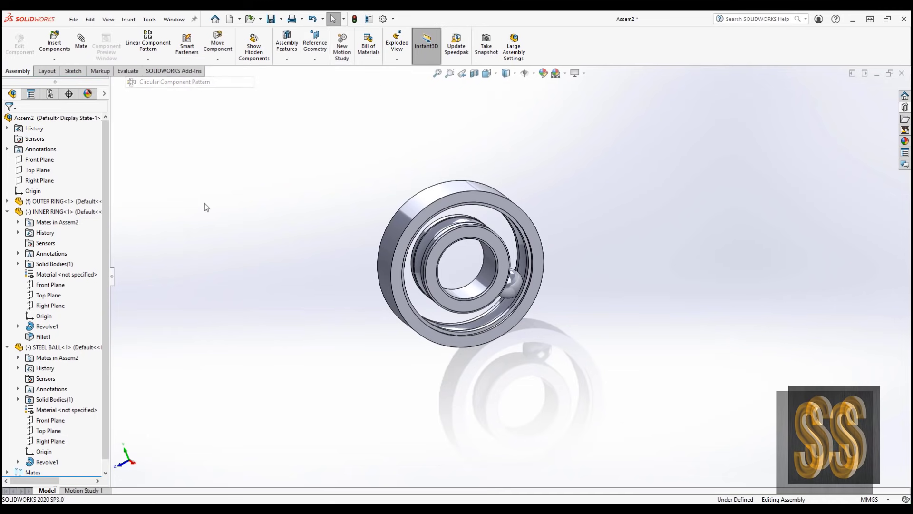
scroll(428, 324, down, 2)
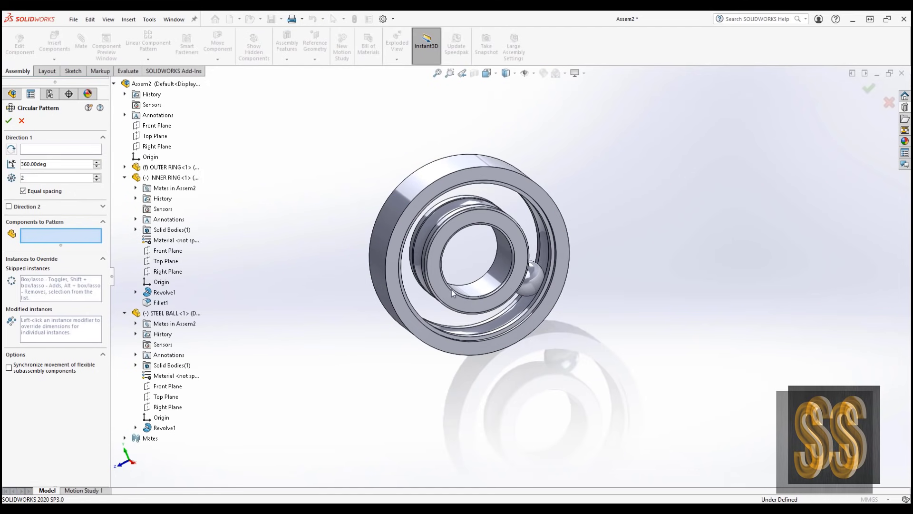
click(530, 289)
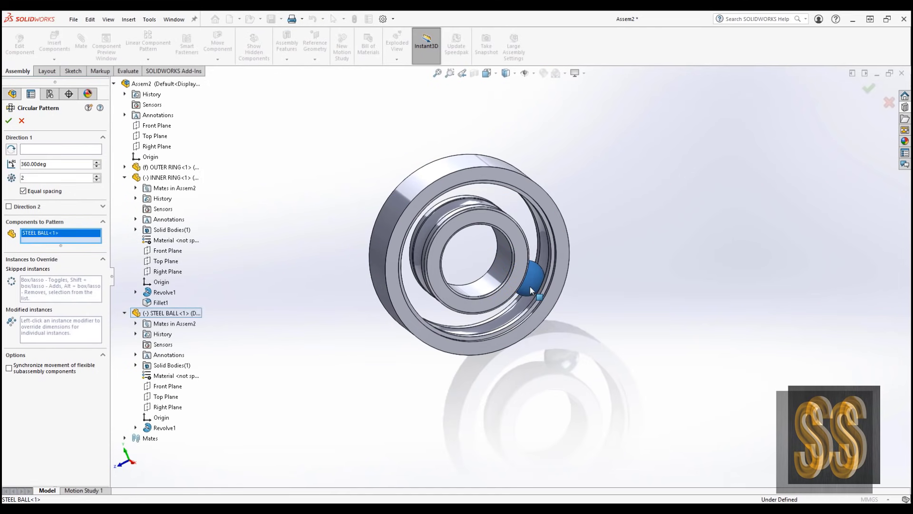
click(60, 151)
click(414, 189)
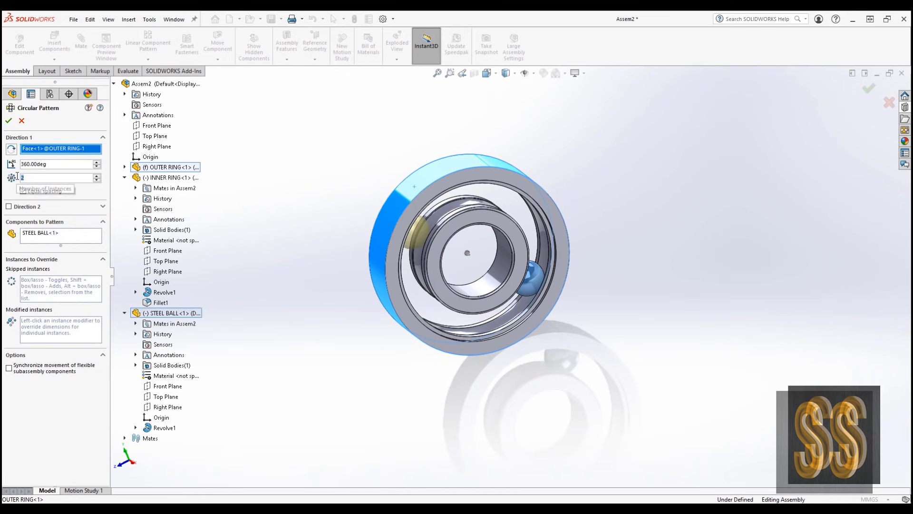
text(8)
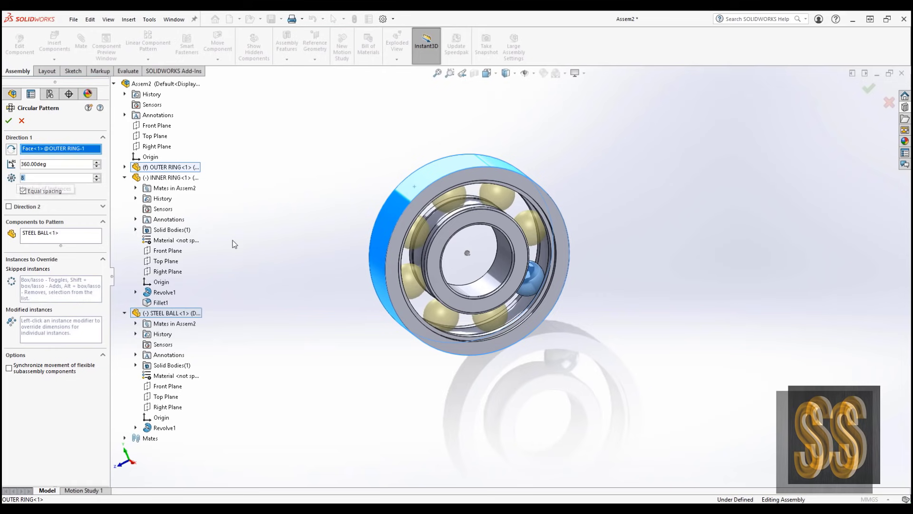
key(ctrl+1)
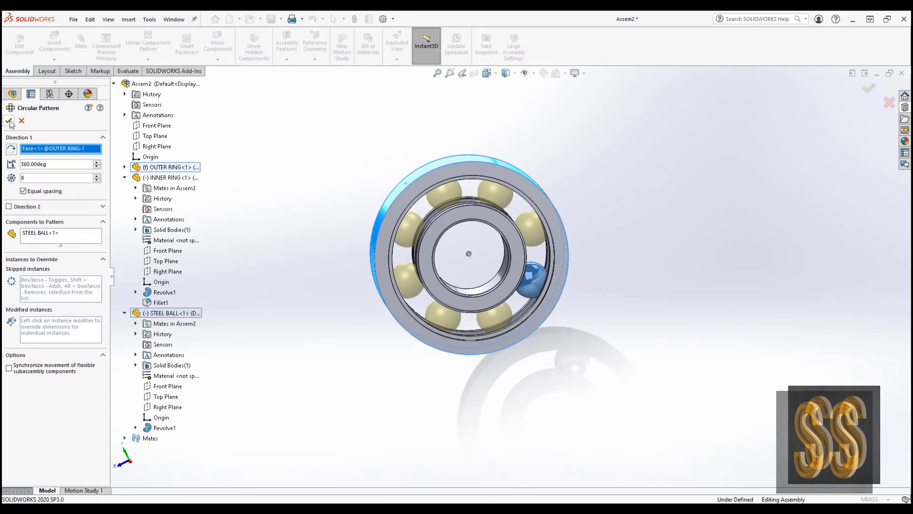
key(Return)
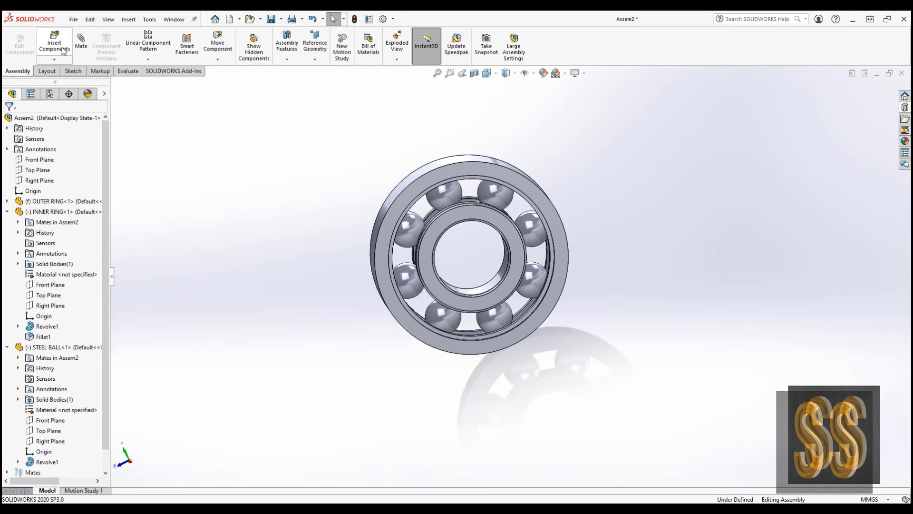
click(54, 43)
Insert the RETAINER part file and drop it beside the bearing
click(56, 283)
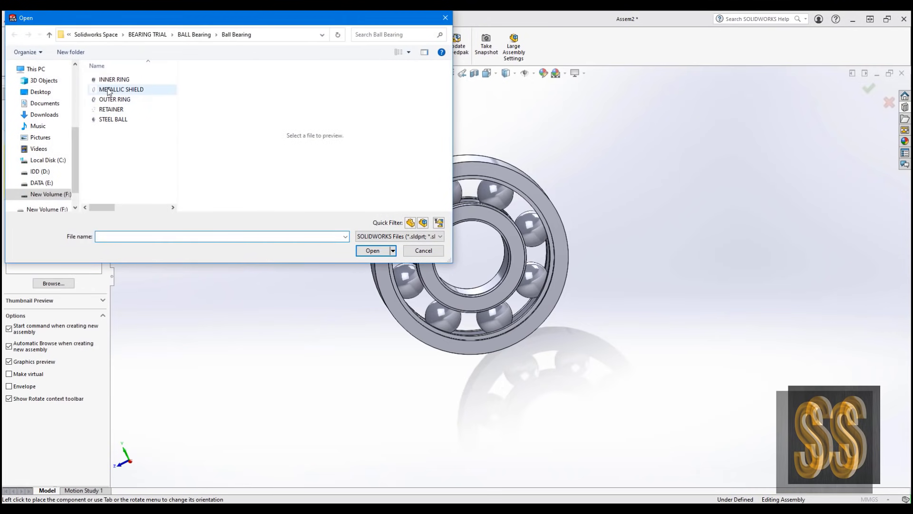
click(111, 109)
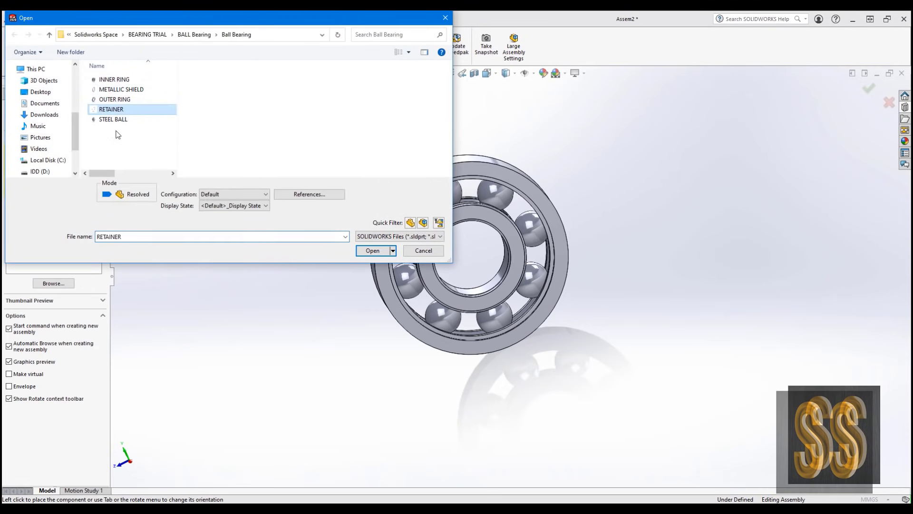
click(372, 251)
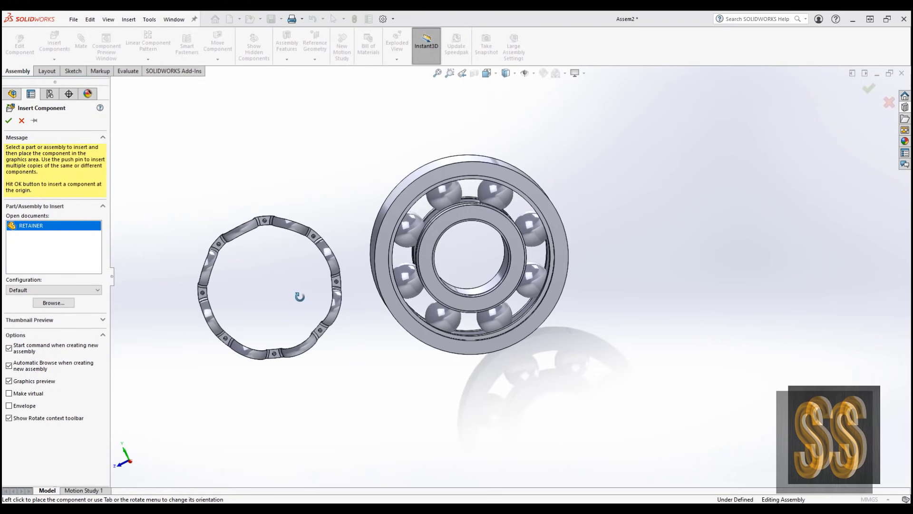
middle_drag(302, 298, 354, 304)
click(382, 269)
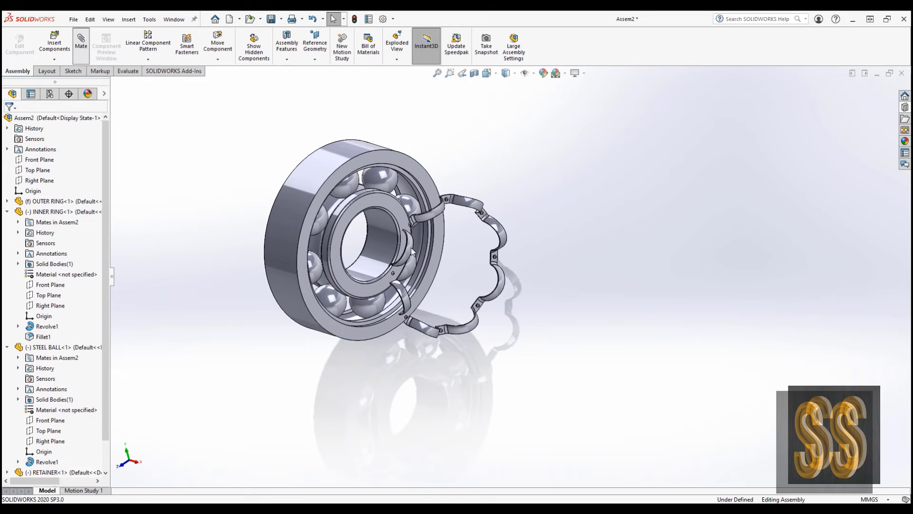
Mate the retainer concentric with the outer ring's round face
middle_drag(412, 247, 443, 284)
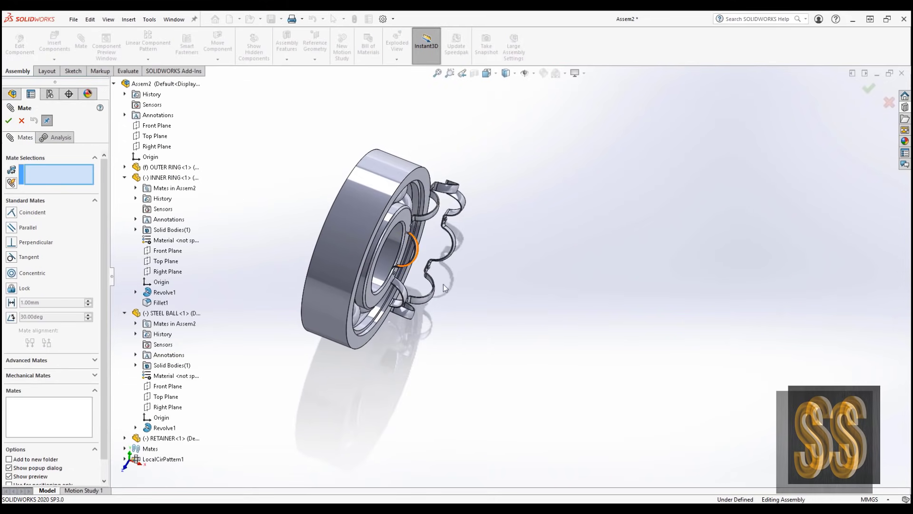
scroll(421, 224, down, 3)
scroll(438, 245, down, 3)
scroll(476, 269, down, 3)
scroll(464, 265, down, 2)
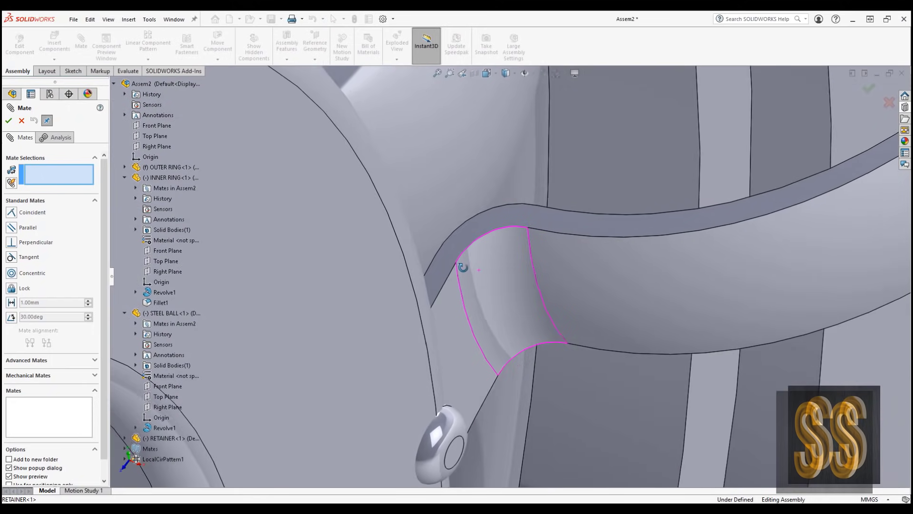
scroll(438, 298, down, 2)
click(431, 296)
scroll(487, 301, up, 6)
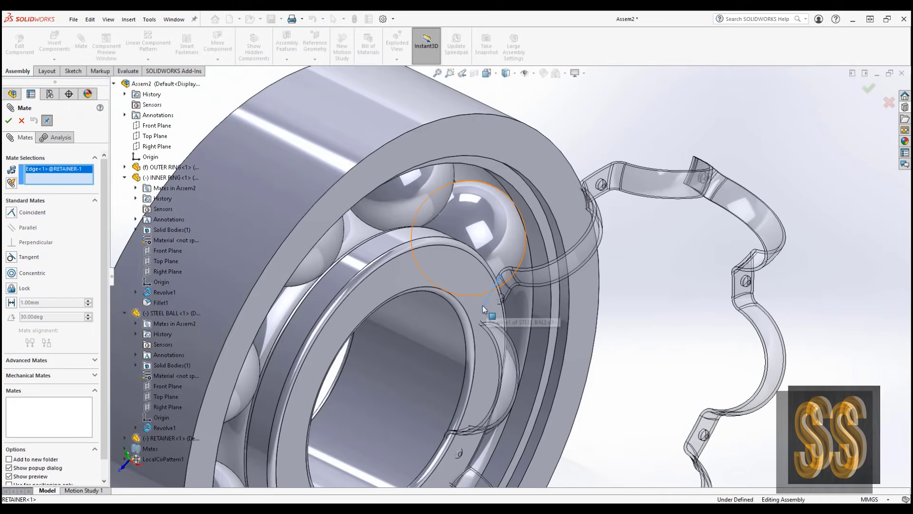
click(380, 247)
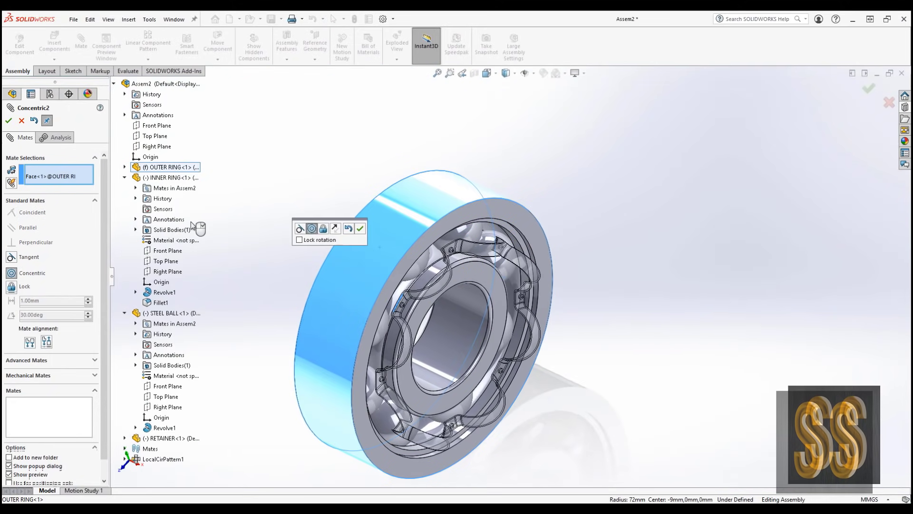
click(9, 121)
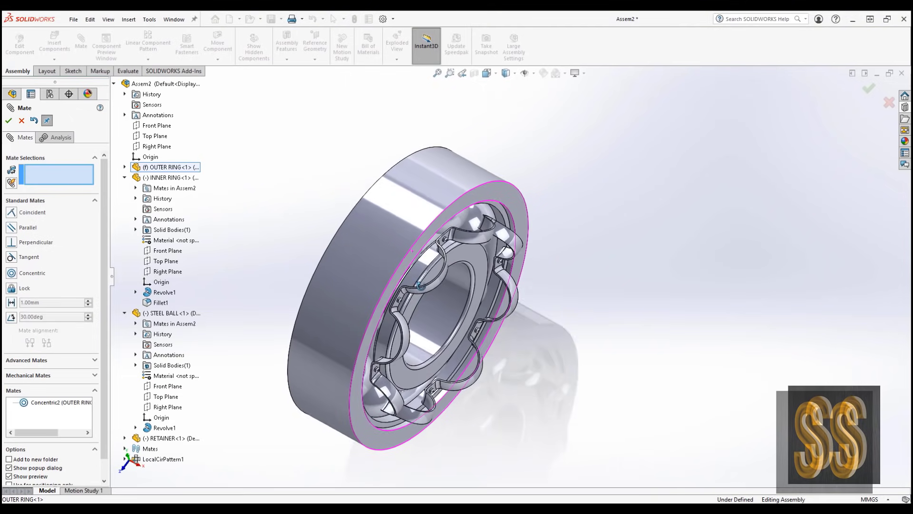
Mate a retainer ball pocket concentric with a steel ball, then close the Mate panel
middle_drag(407, 245, 444, 313)
scroll(449, 266, down, 5)
click(501, 226)
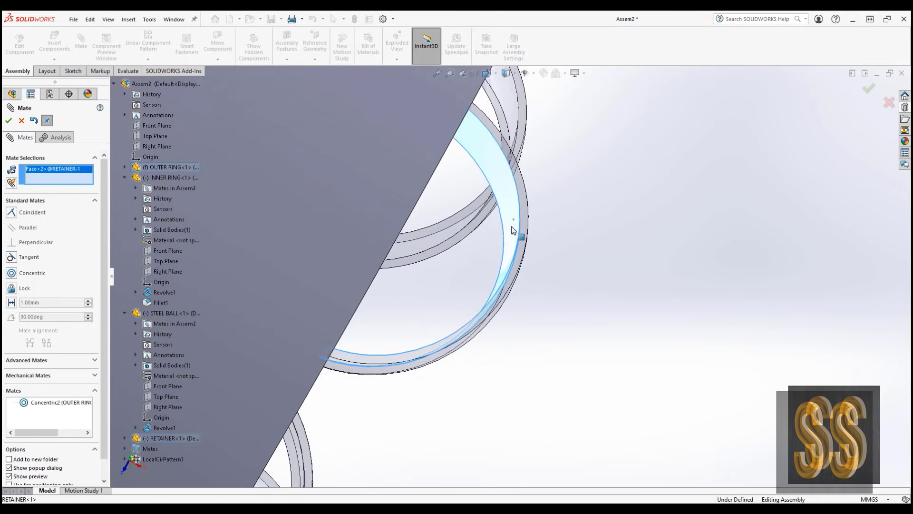
scroll(502, 226, up, 5)
middle_drag(502, 227, 553, 286)
click(526, 284)
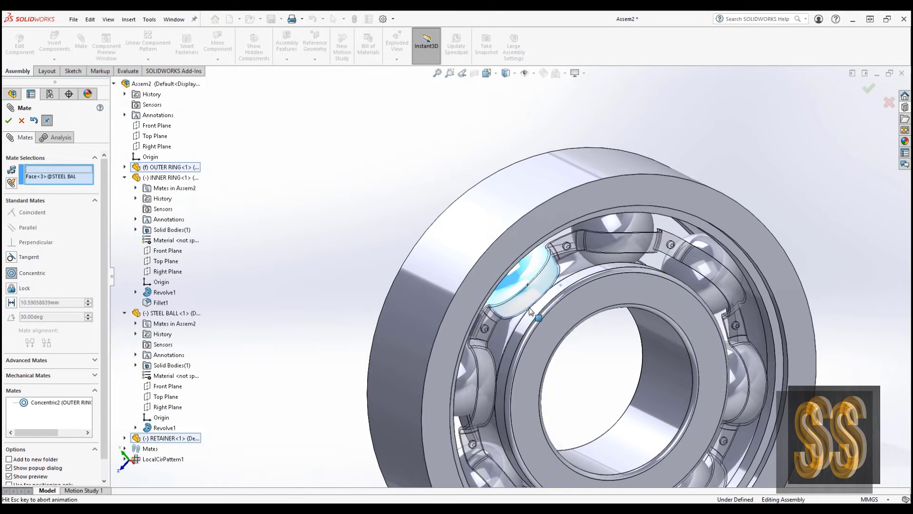
click(600, 325)
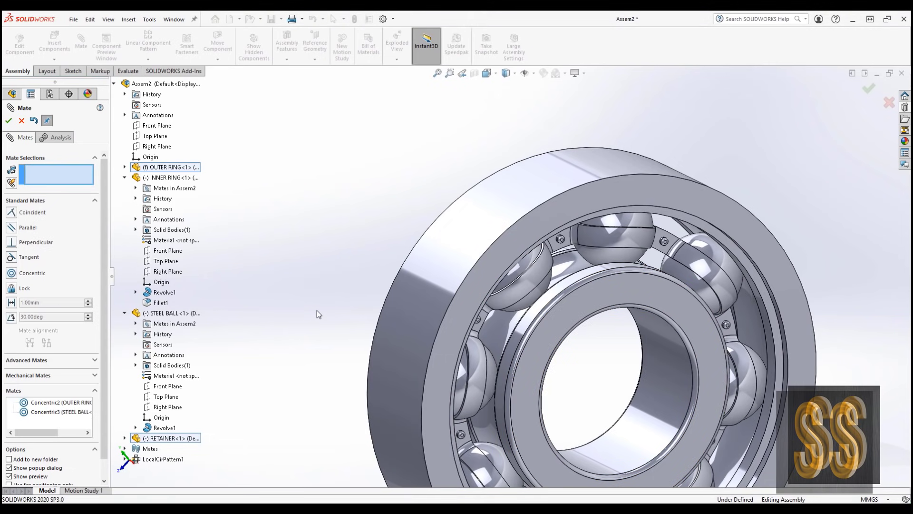
scroll(333, 311, up, 5)
mouse_move(374, 314)
middle_down()
mouse_move(461, 329)
mouse_move(416, 330)
middle_up()
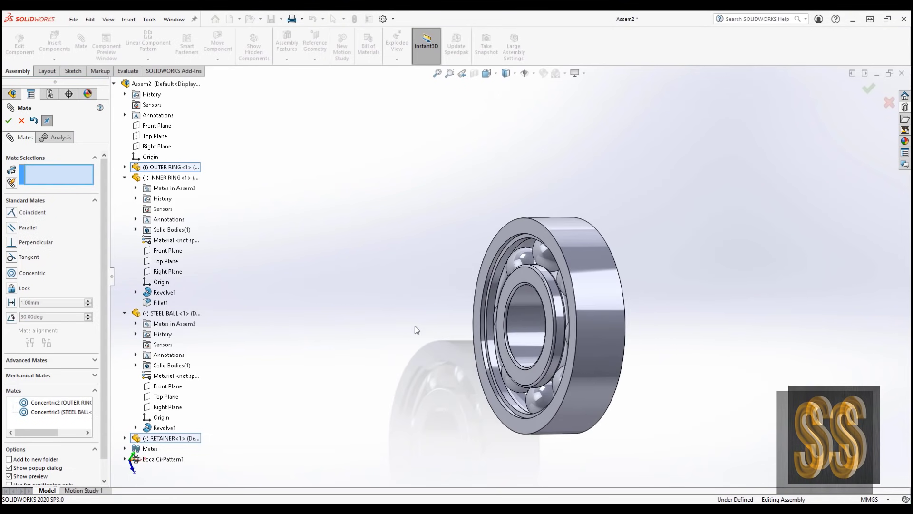
click(8, 121)
Mirror RETAINER-1 across the Right Plane to form the opposite cage half
mouse_move(332, 271)
middle_down()
mouse_move(267, 226)
mouse_move(327, 114)
middle_up()
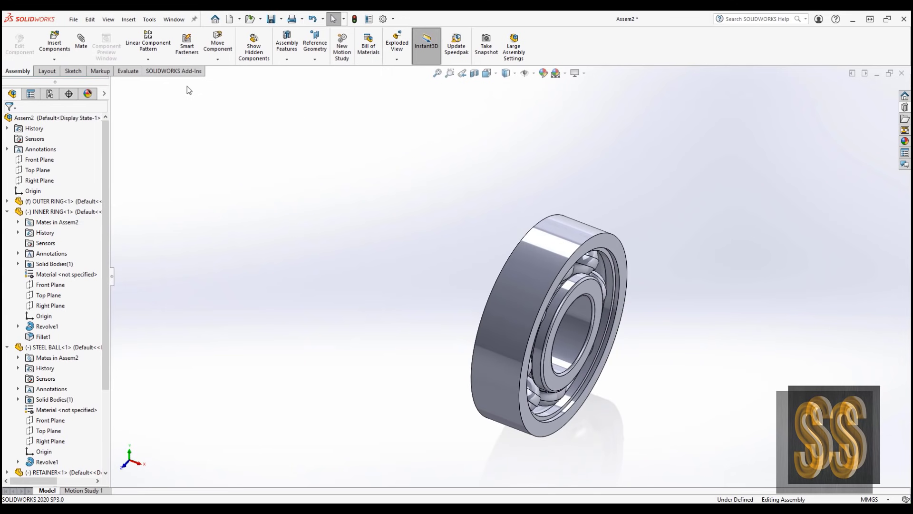
click(159, 61)
click(189, 167)
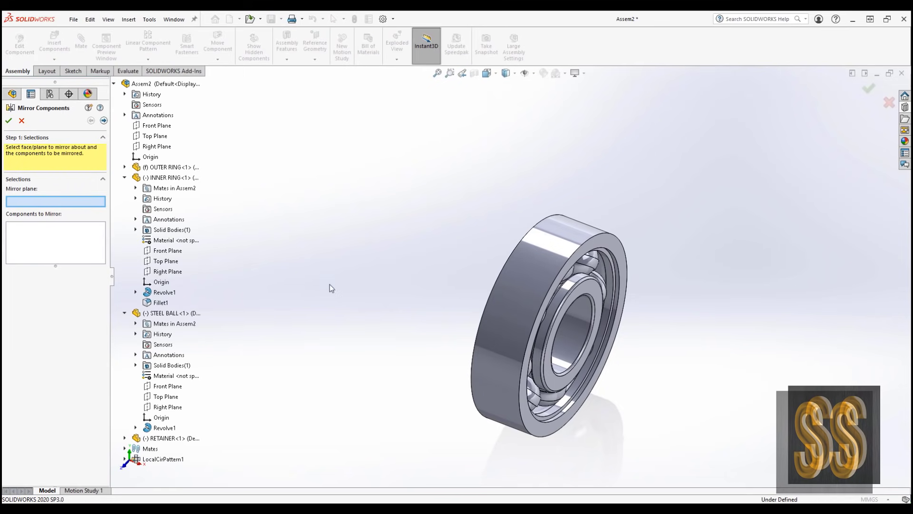
scroll(577, 283, down, 5)
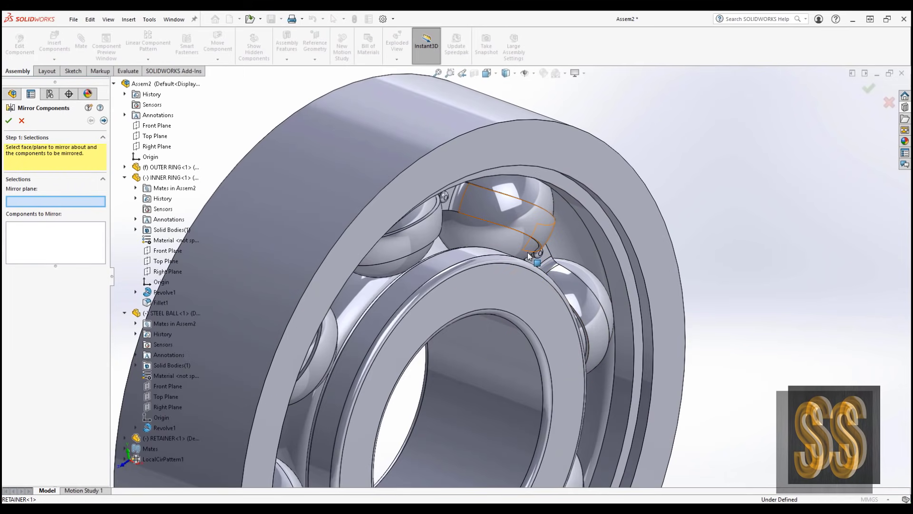
scroll(528, 259, up, 5)
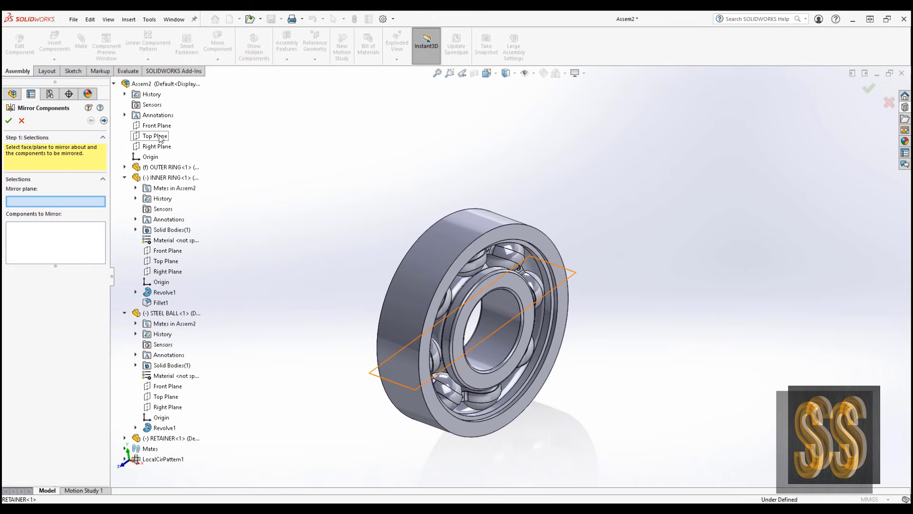
click(152, 147)
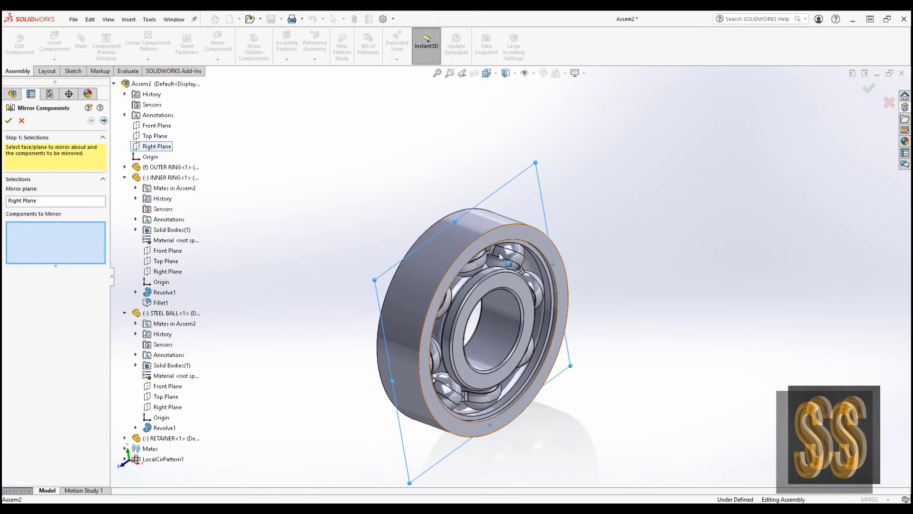
key(Right)
key(Right)
key(Right)
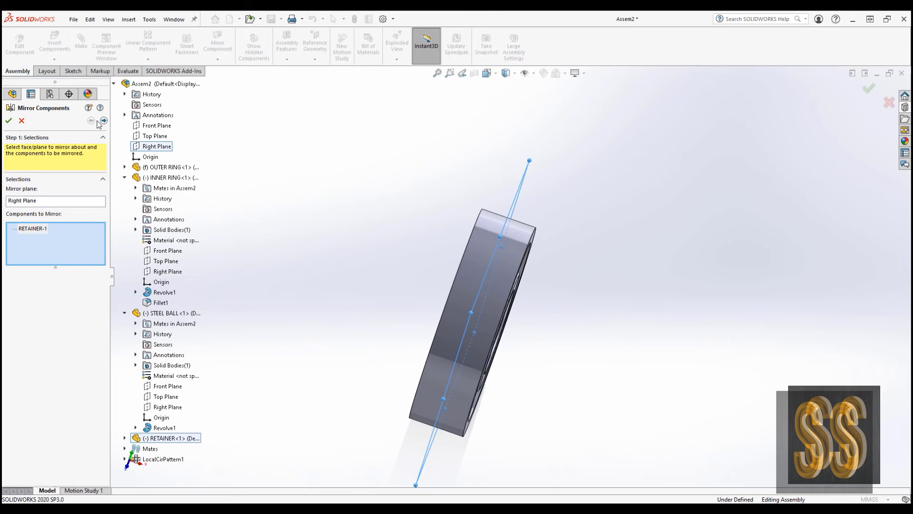
middle_drag(326, 245, 342, 279)
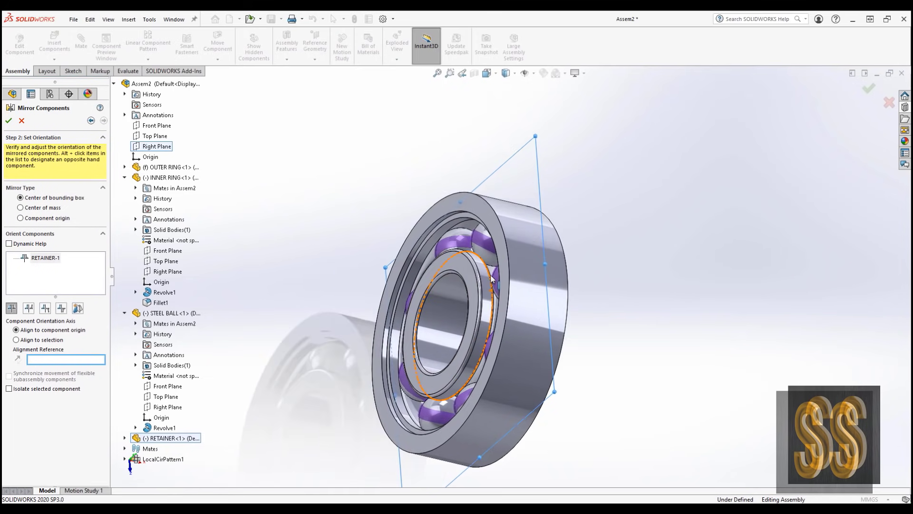
scroll(342, 279, up, 5)
key(Return)
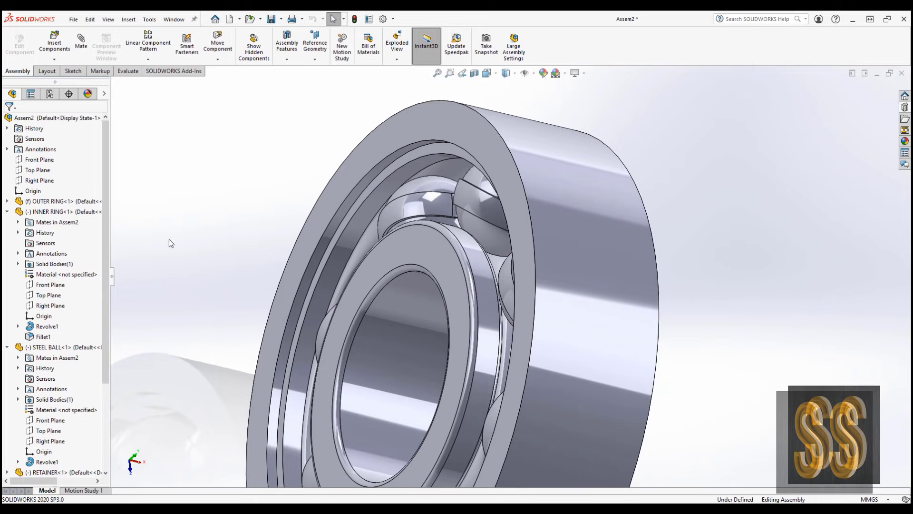
Collapse the INNER RING and ball pattern nodes in the feature tree
mouse_move(169, 239)
middle_down()
mouse_move(186, 270)
mouse_move(195, 251)
mouse_move(179, 266)
mouse_move(169, 253)
mouse_move(167, 277)
mouse_move(195, 264)
middle_up()
scroll(219, 259, up, 5)
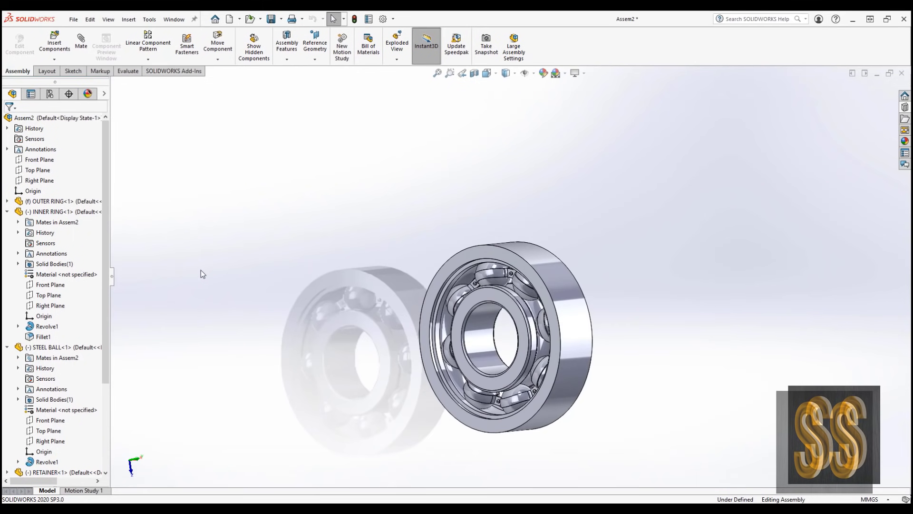
click(7, 211)
click(215, 220)
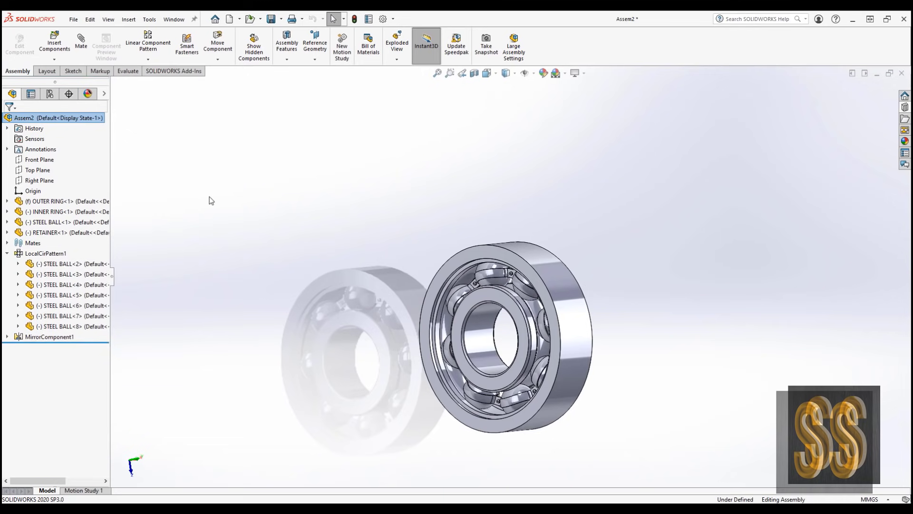
click(7, 254)
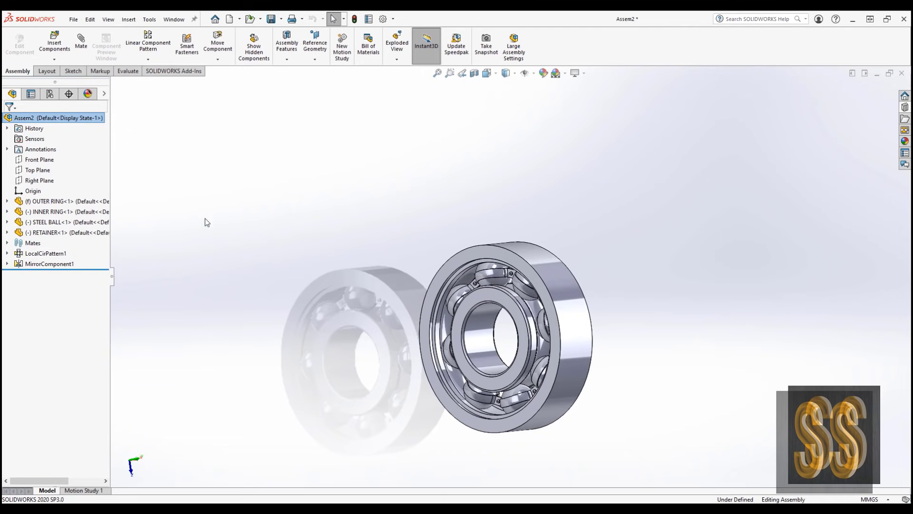
Insert the METALLIC SHIELD part and place it beside the bearing
click(54, 42)
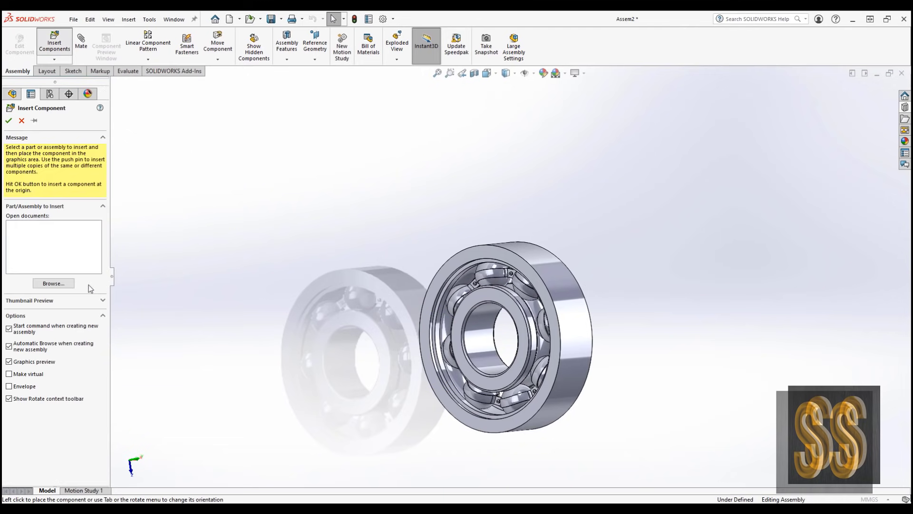
click(58, 285)
click(116, 121)
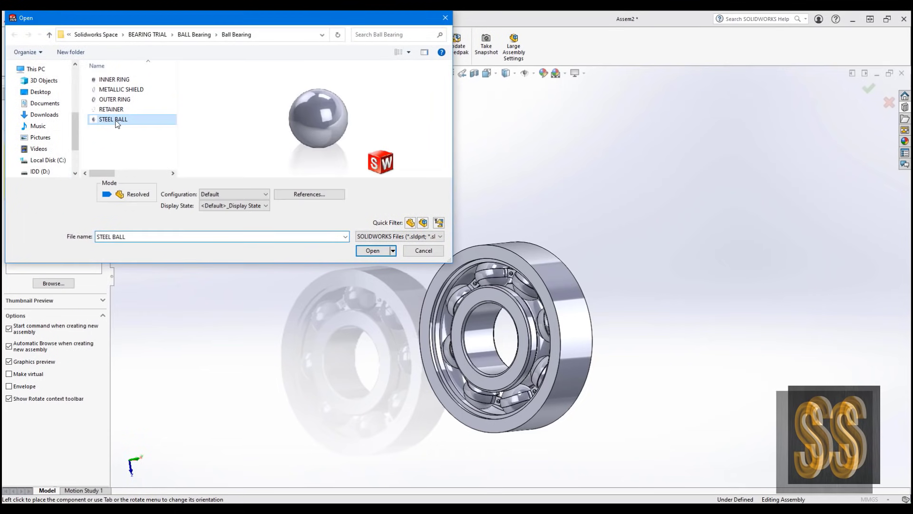
click(110, 91)
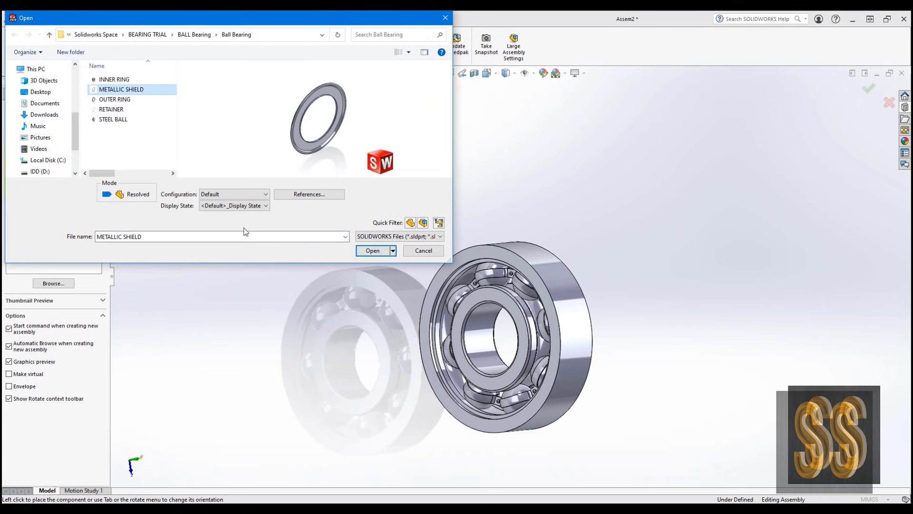
click(361, 255)
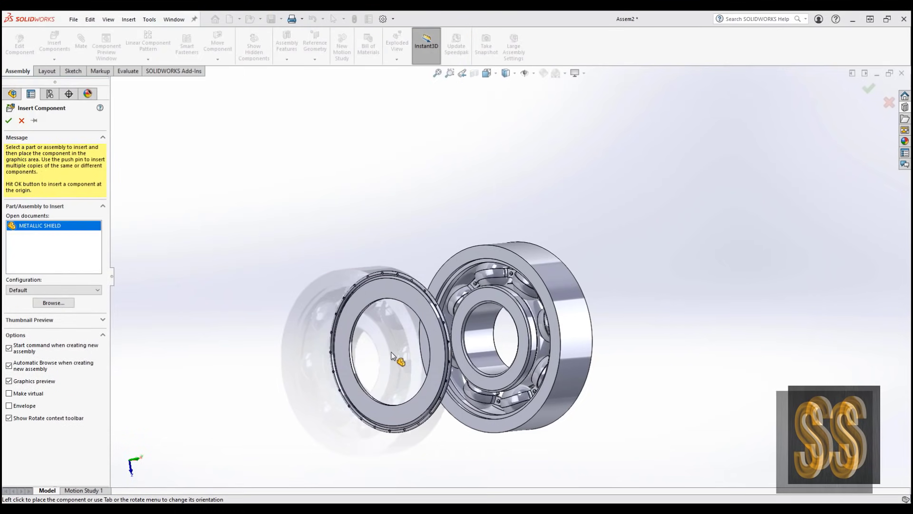
scroll(385, 319, down, 5)
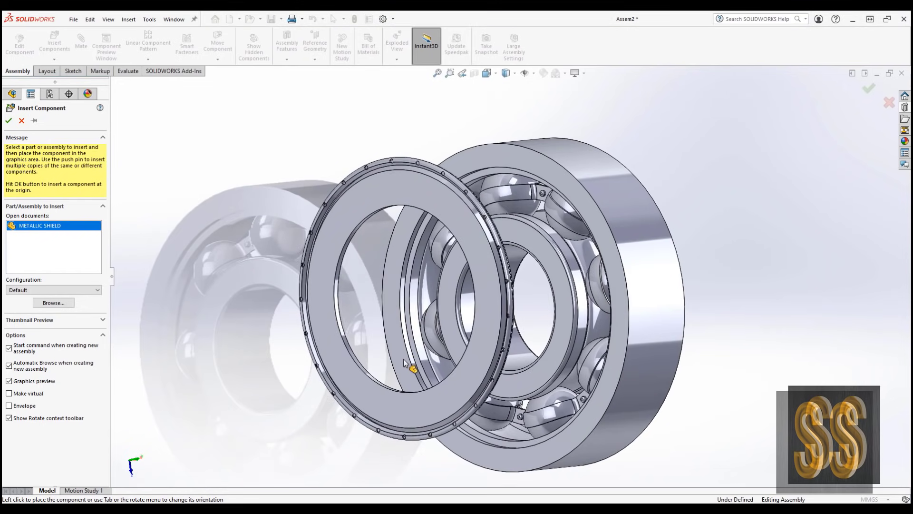
click(411, 368)
mouse_move(383, 367)
middle_down()
mouse_move(210, 320)
mouse_move(175, 334)
middle_up()
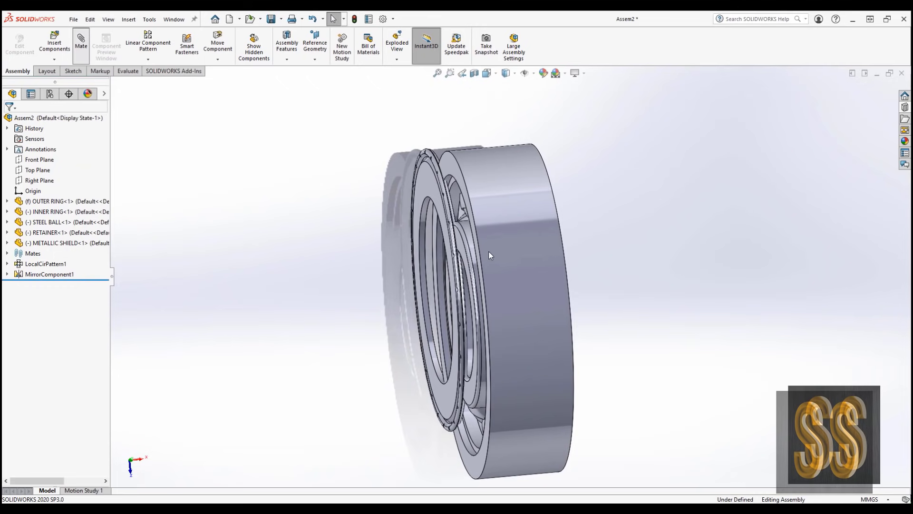
Mate the metallic shield concentric with the outer ring's groove face
key(m)
scroll(461, 236, down, 5)
scroll(426, 243, down, 3)
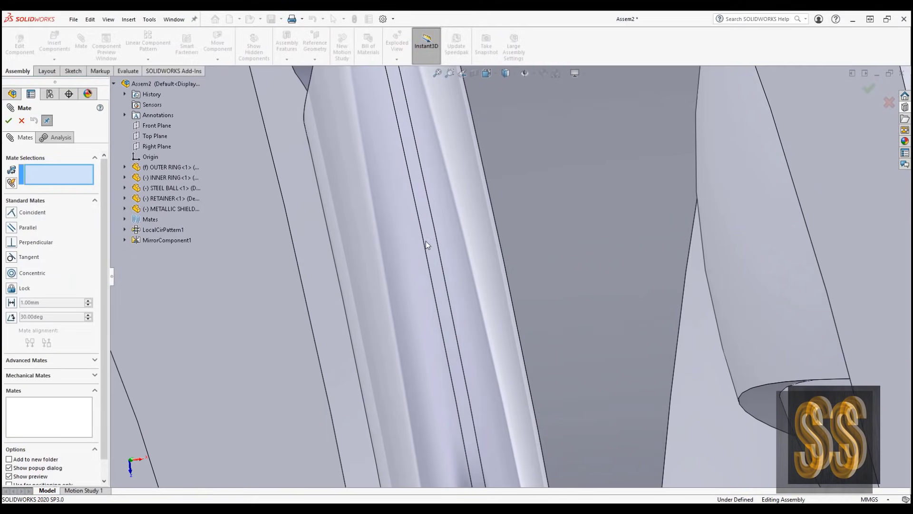
click(427, 227)
scroll(427, 227, up, 8)
middle_drag(547, 205, 577, 184)
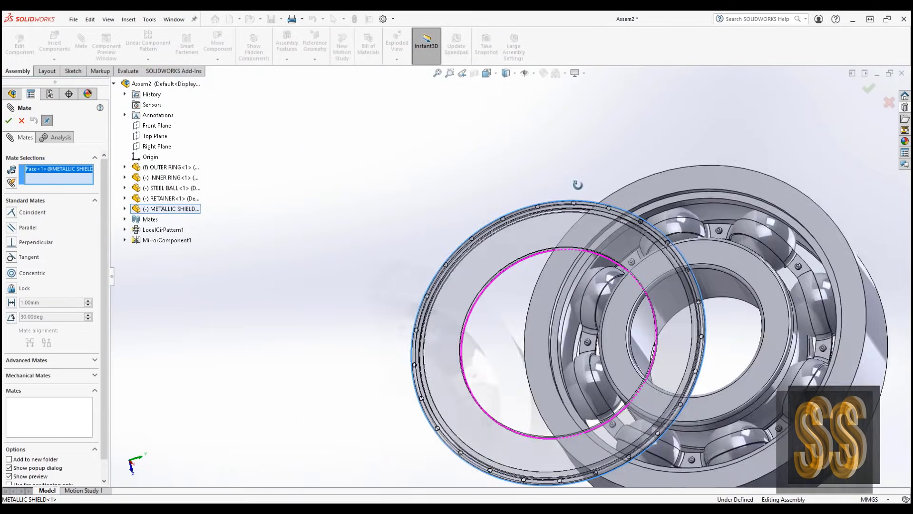
scroll(578, 184, down, 4)
scroll(577, 185, down, 2)
click(738, 213)
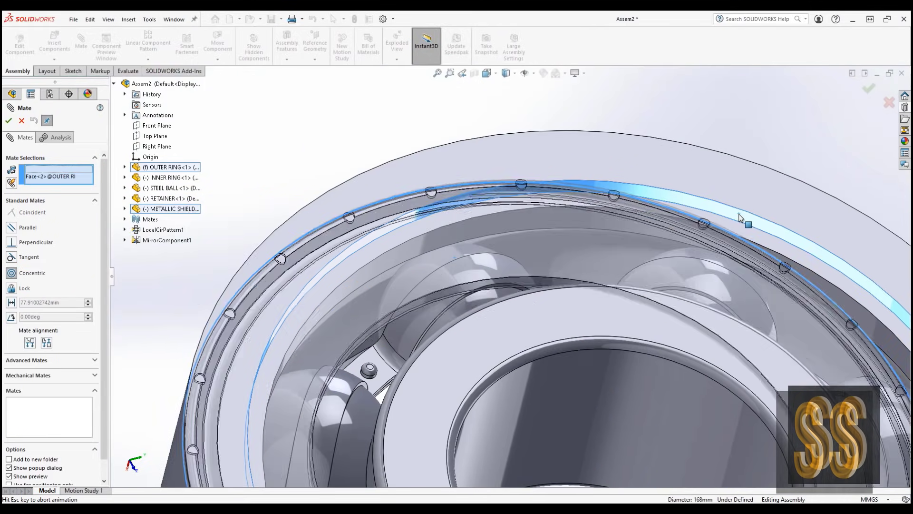
click(895, 203)
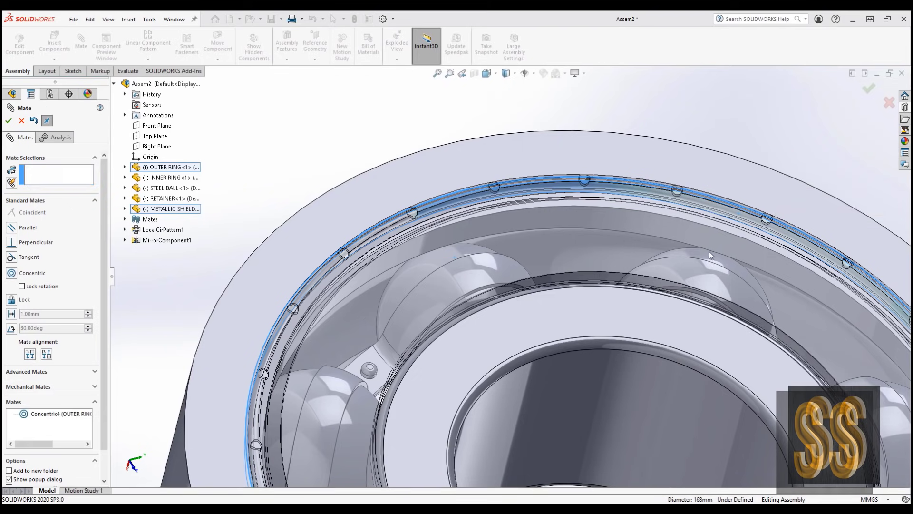
Select the metallic shield's outer rim face for a second mate
scroll(547, 300, up, 5)
scroll(537, 306, down, 2)
scroll(537, 306, down, 2)
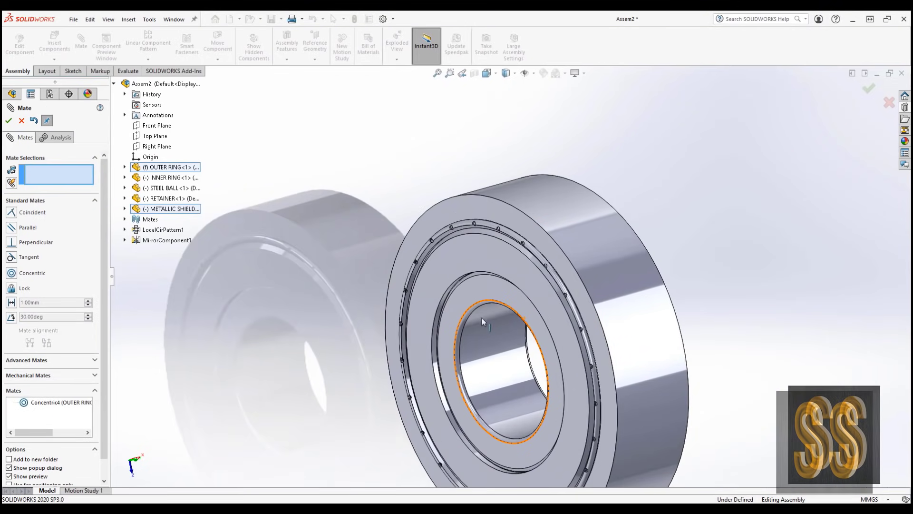
mouse_move(481, 316)
middle_down()
mouse_move(467, 337)
mouse_move(416, 310)
mouse_move(445, 332)
middle_up()
scroll(507, 269, down, 3)
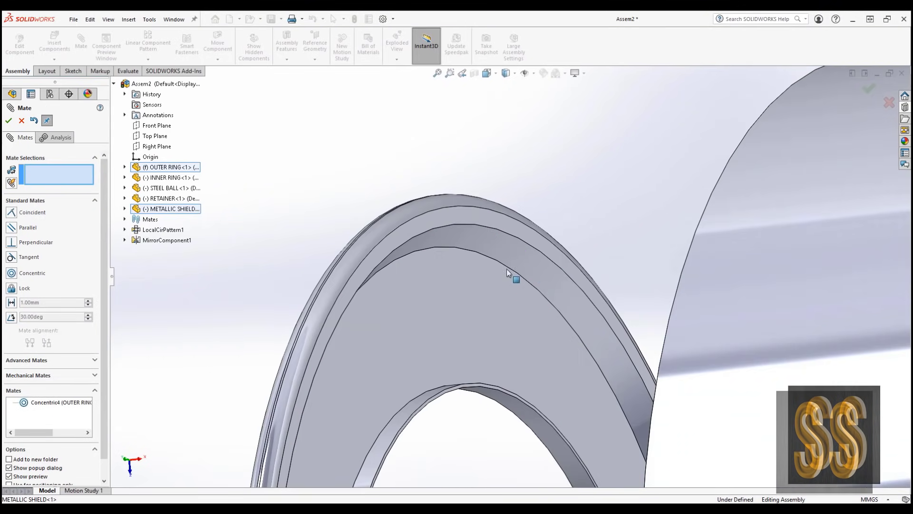
scroll(507, 269, down, 1)
mouse_move(412, 247)
middle_down()
mouse_move(426, 230)
mouse_move(430, 238)
middle_up()
click(430, 238)
Make the shield face coincident with the outer ring's side face, then close the Mate panel
scroll(463, 298, up, 2)
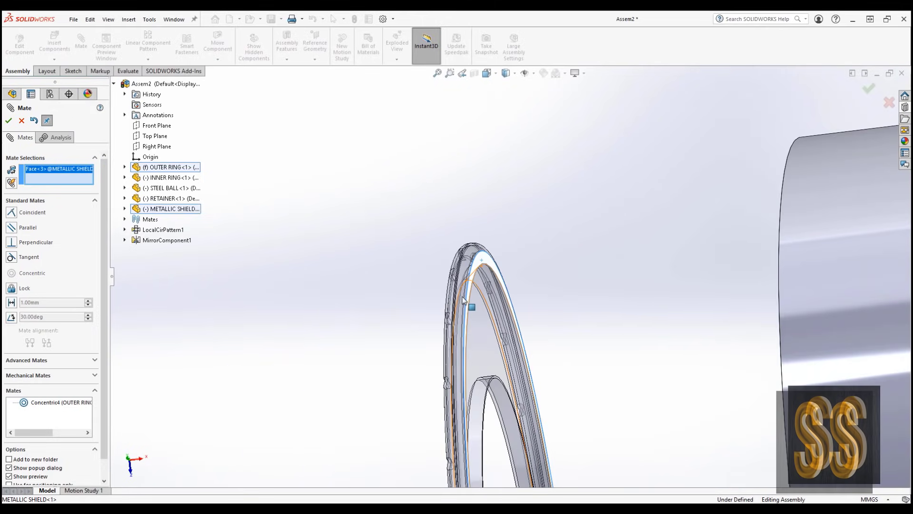
scroll(463, 298, up, 5)
middle_drag(463, 299, 494, 284)
scroll(494, 284, down, 4)
click(494, 287)
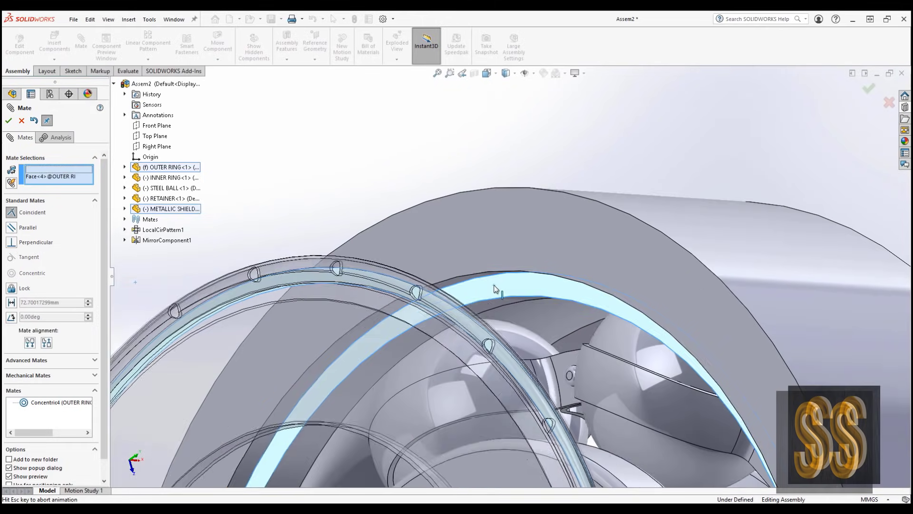
scroll(493, 287, up, 3)
scroll(502, 304, up, 2)
mouse_move(503, 343)
middle_down()
mouse_move(510, 396)
mouse_move(516, 352)
middle_up()
scroll(516, 352, down, 5)
middle_drag(438, 357, 415, 305)
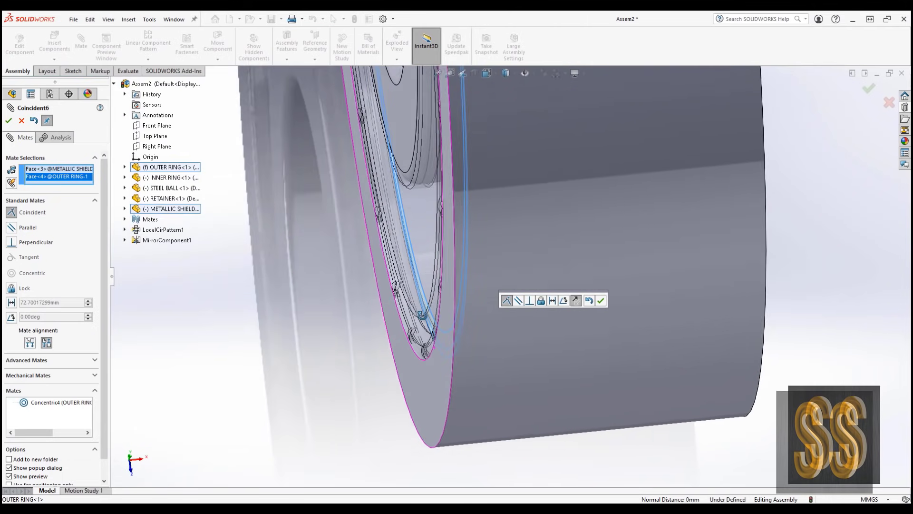
scroll(435, 364, up, 3)
scroll(436, 364, up, 5)
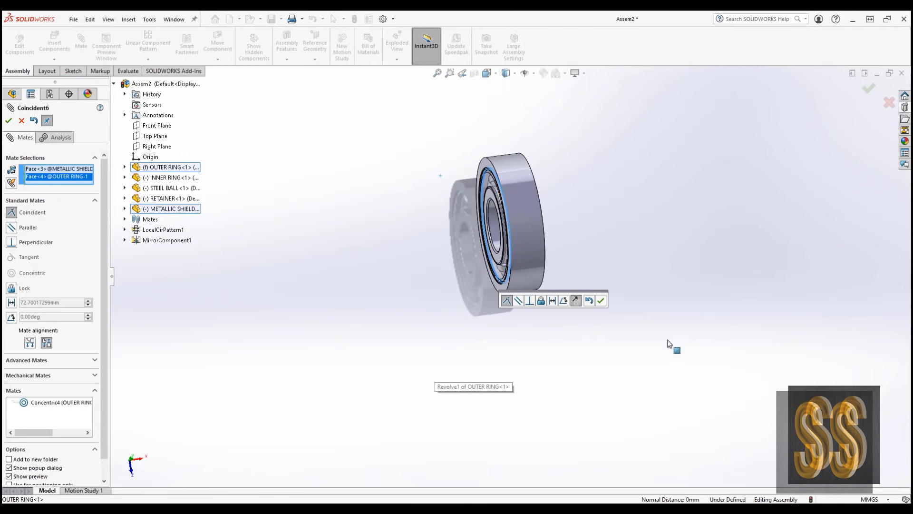
click(601, 300)
mouse_move(534, 306)
middle_down()
mouse_move(455, 309)
mouse_move(546, 349)
mouse_move(609, 392)
mouse_move(647, 332)
mouse_move(603, 367)
mouse_move(620, 366)
mouse_move(632, 314)
mouse_move(595, 345)
mouse_move(604, 380)
mouse_move(528, 373)
mouse_move(565, 416)
mouse_move(554, 420)
mouse_move(563, 379)
mouse_move(569, 398)
middle_up()
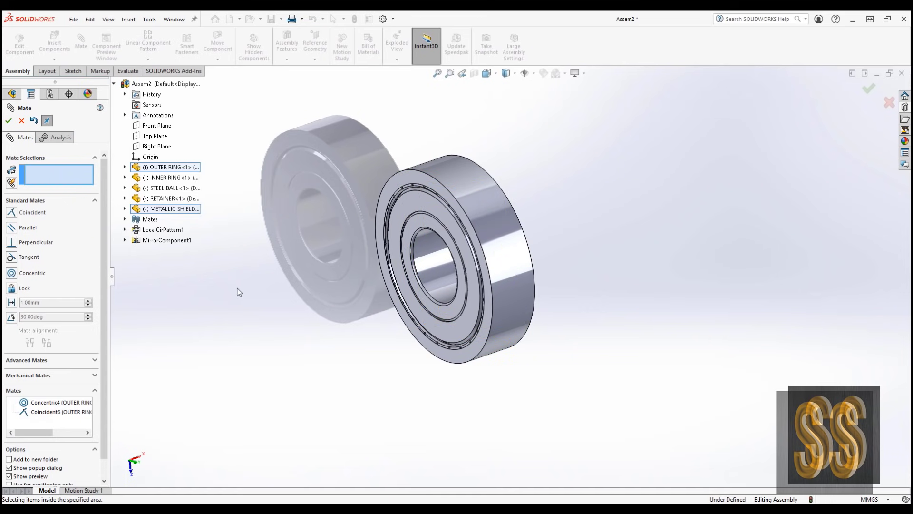
click(8, 120)
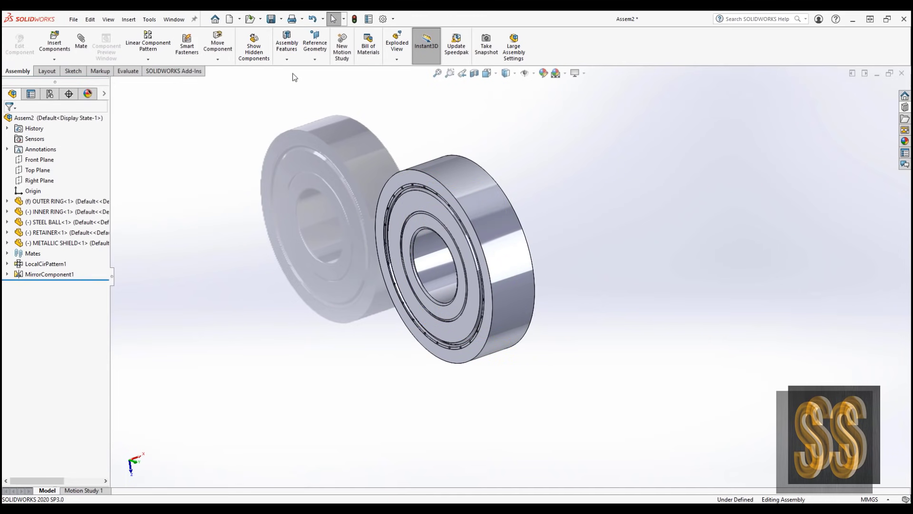
Mirror the METALLIC SHIELD across the Right Plane onto the bearing's opposite face
click(148, 60)
click(161, 137)
click(157, 146)
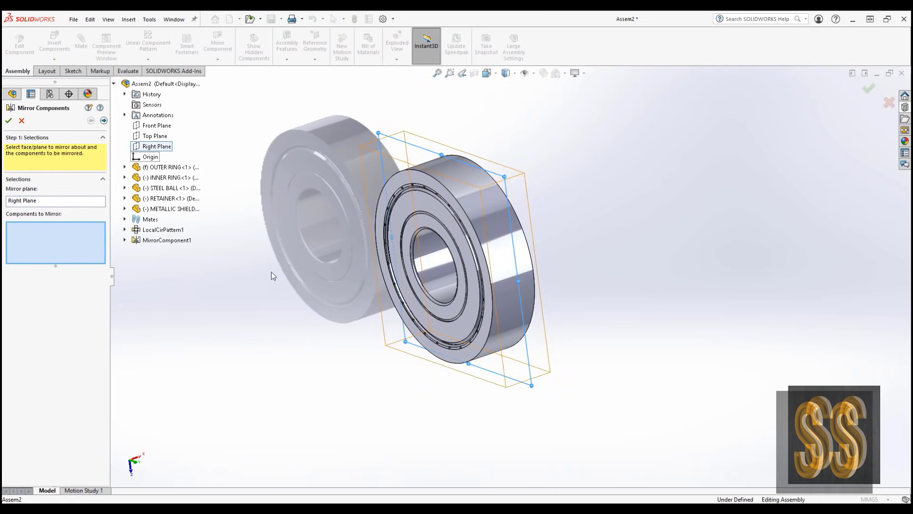
click(441, 221)
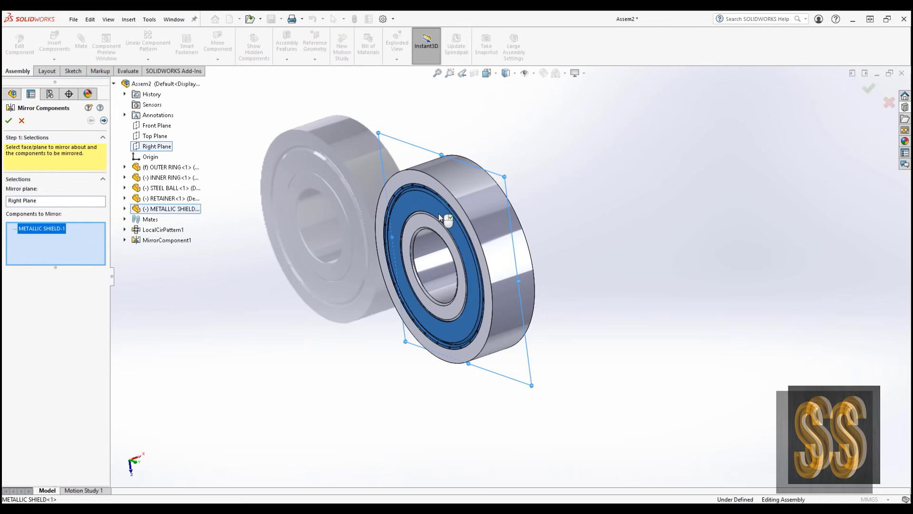
click(105, 122)
middle_drag(324, 344, 58, 202)
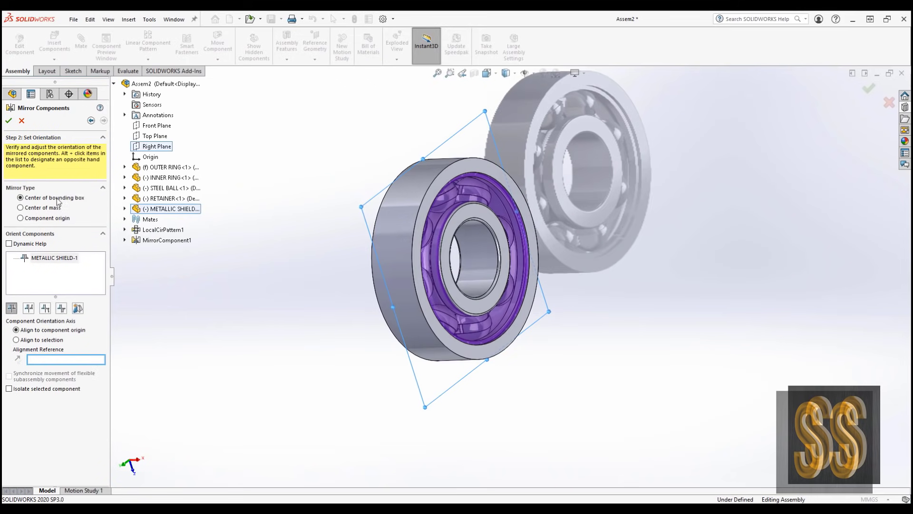
click(9, 122)
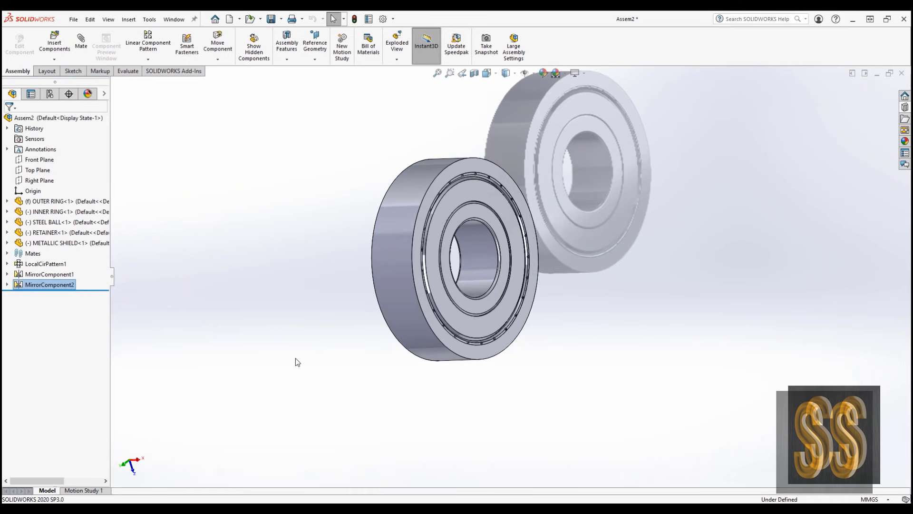
scroll(261, 402, down, 3)
scroll(304, 343, down, 3)
scroll(337, 306, down, 3)
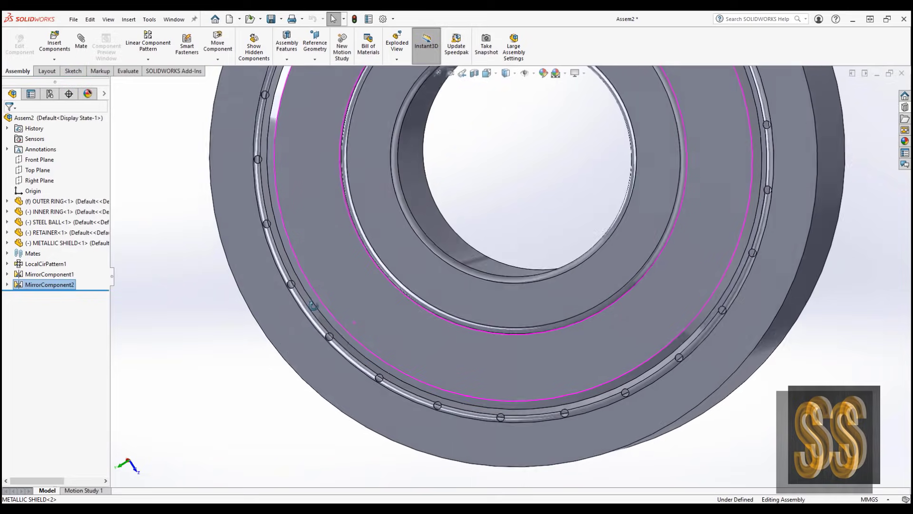
mouse_move(314, 305)
middle_down()
mouse_move(300, 393)
mouse_move(316, 402)
mouse_move(403, 299)
mouse_move(447, 386)
middle_up()
scroll(584, 227, up, 5)
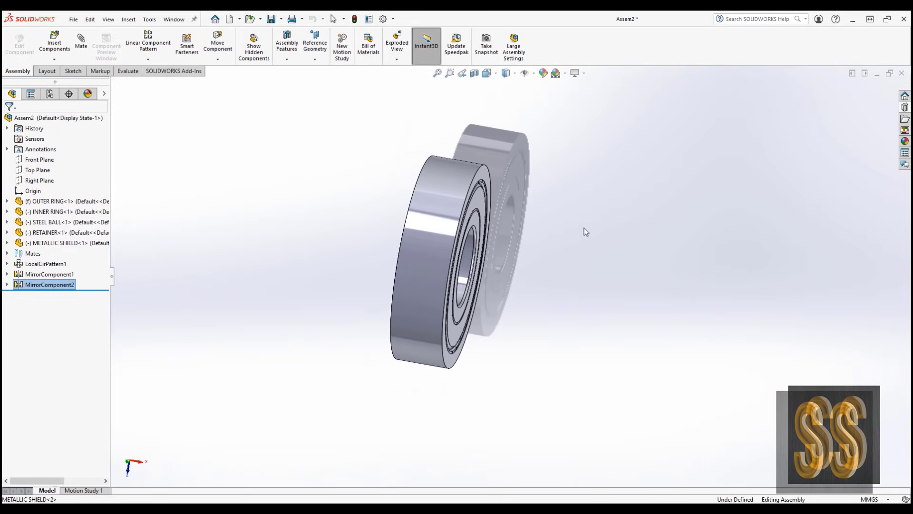
Cut a Front Plane section to inspect balls, retainers and shields, then remove the cut
click(474, 74)
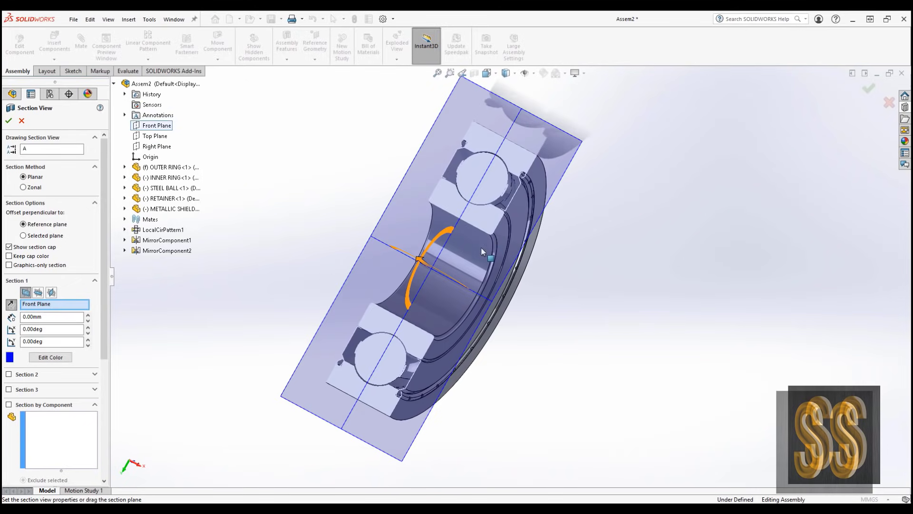
scroll(496, 197, down, 3)
scroll(495, 197, down, 2)
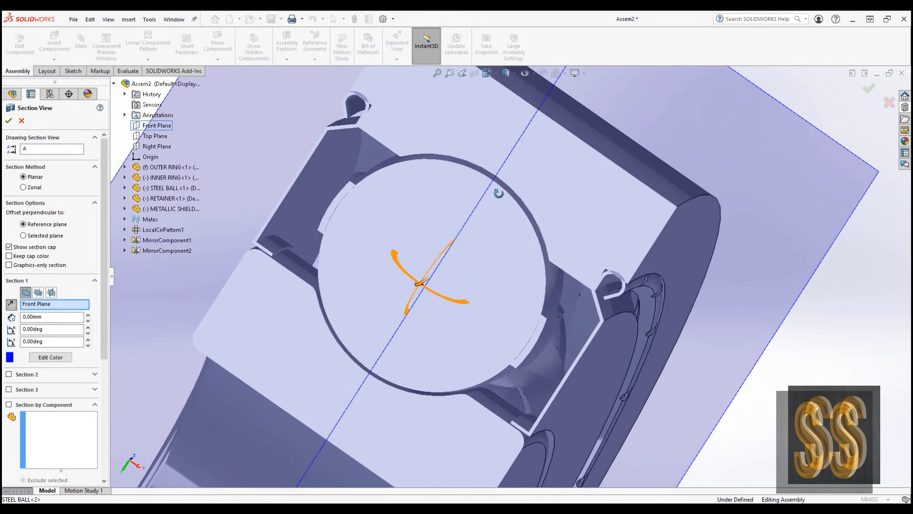
mouse_move(498, 183)
middle_down()
mouse_move(491, 157)
mouse_move(495, 167)
mouse_move(514, 122)
mouse_move(532, 248)
middle_up()
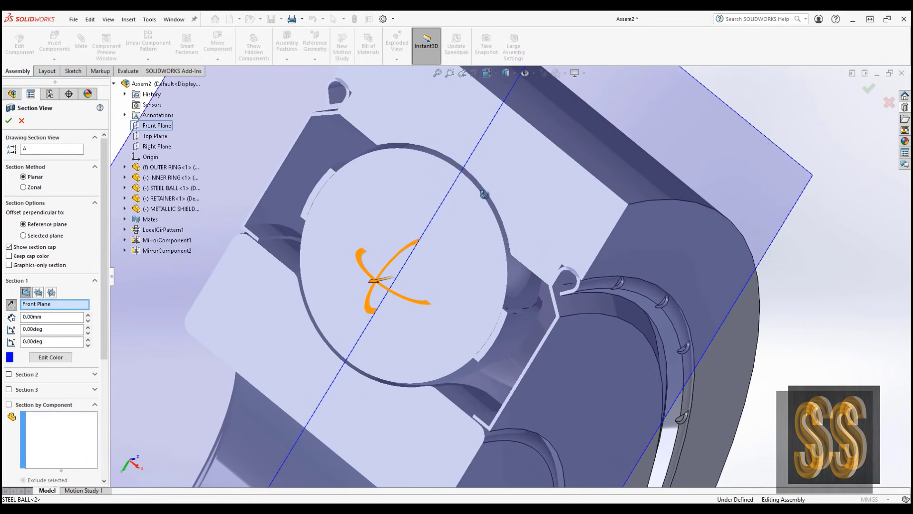
scroll(532, 248, up, 3)
scroll(532, 248, up, 3)
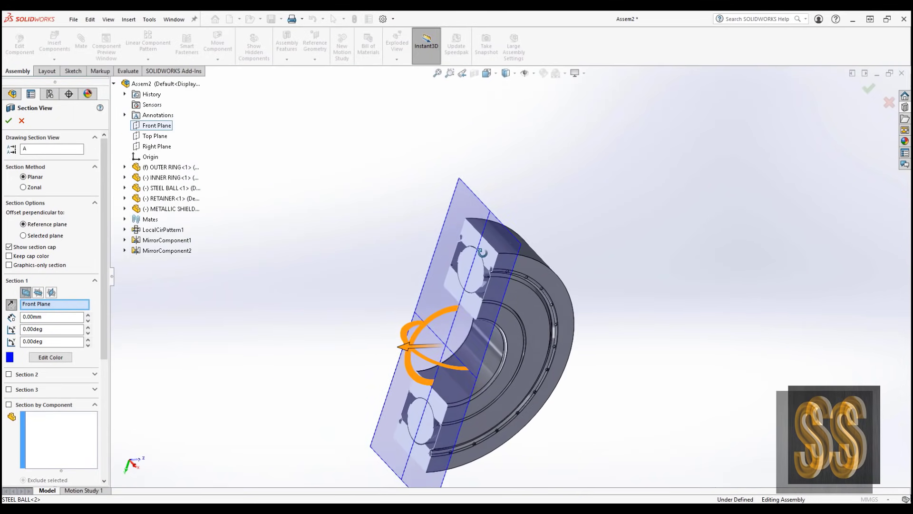
click(8, 121)
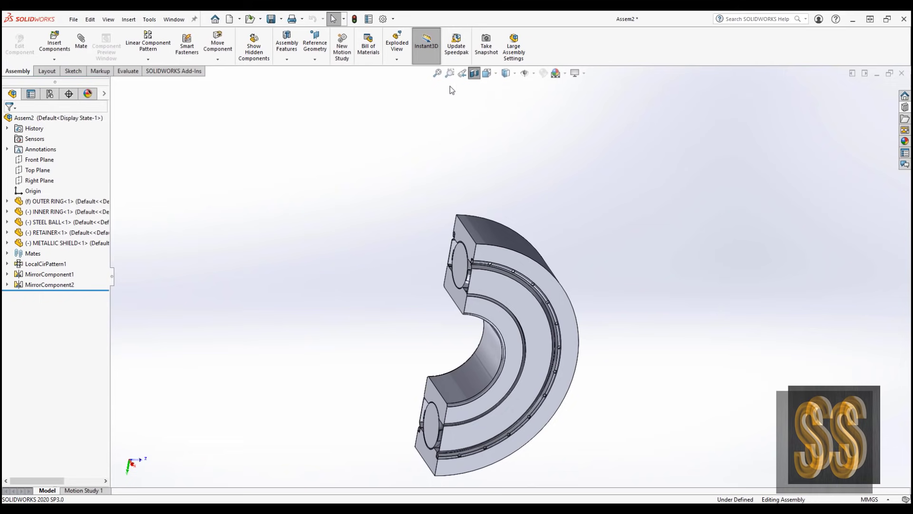
click(477, 76)
Open the OUTER RING part and chamfer its two front circular edges 5 mm × 45°
right_click(458, 229)
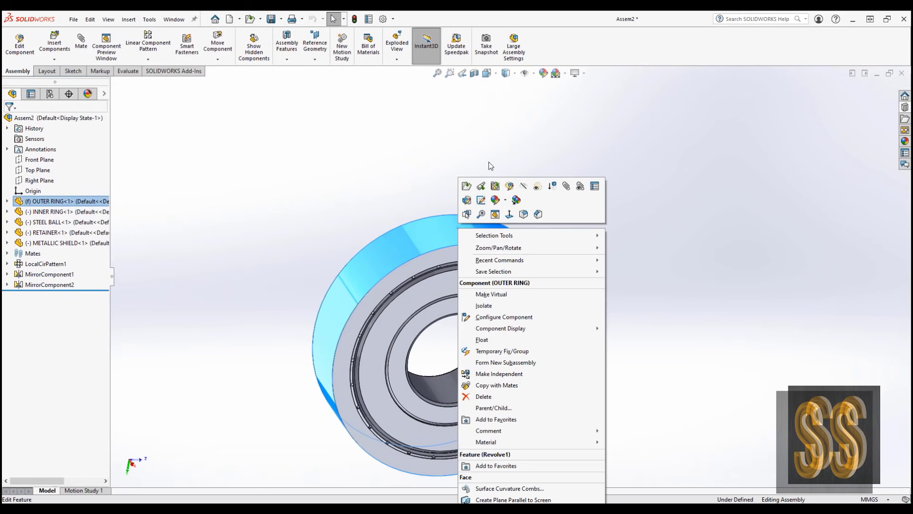
click(483, 190)
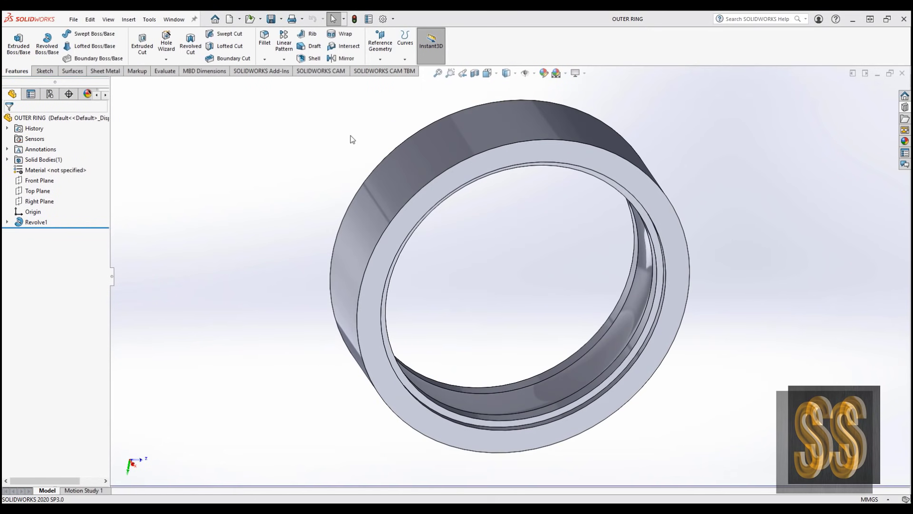
click(265, 59)
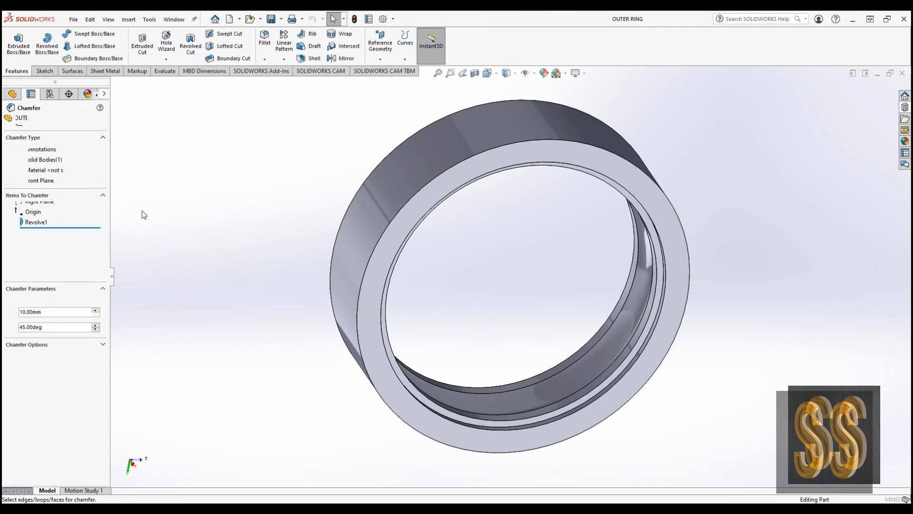
middle_drag(173, 250, 130, 308)
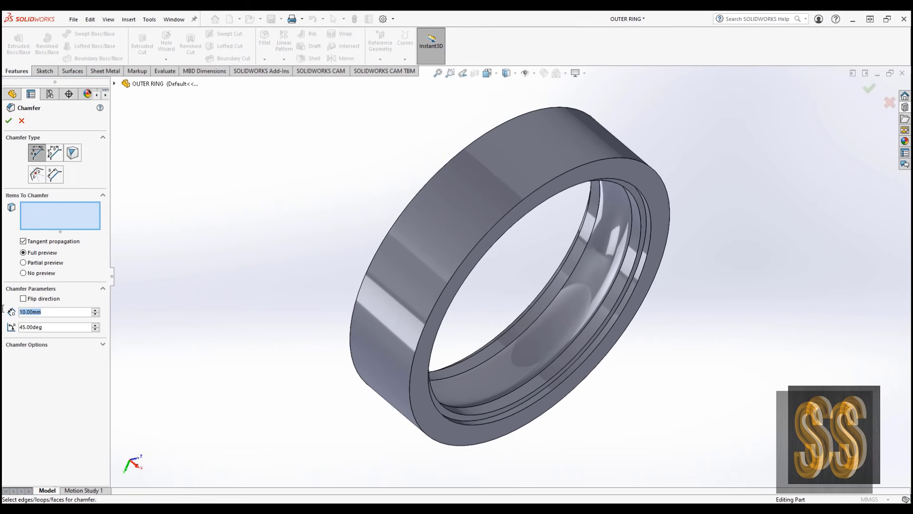
click(528, 198)
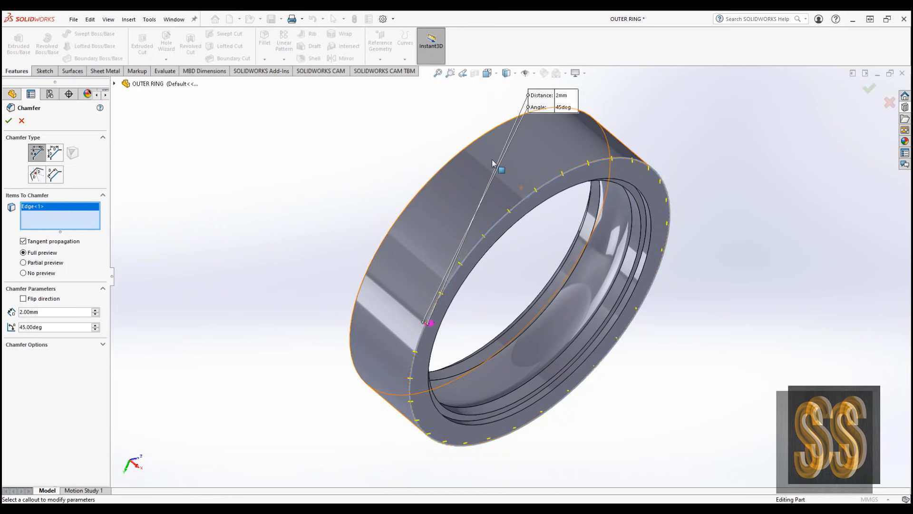
click(461, 150)
middle_drag(461, 149, 512, 194)
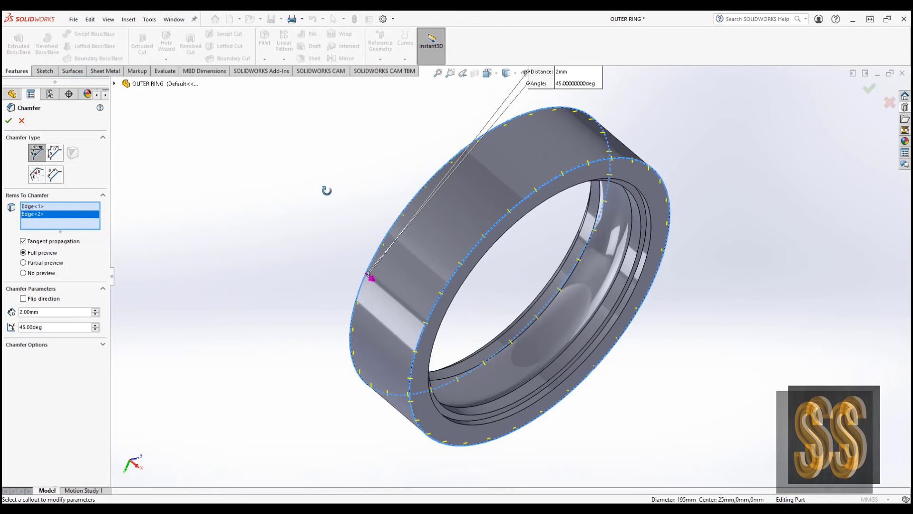
scroll(511, 194, down, 5)
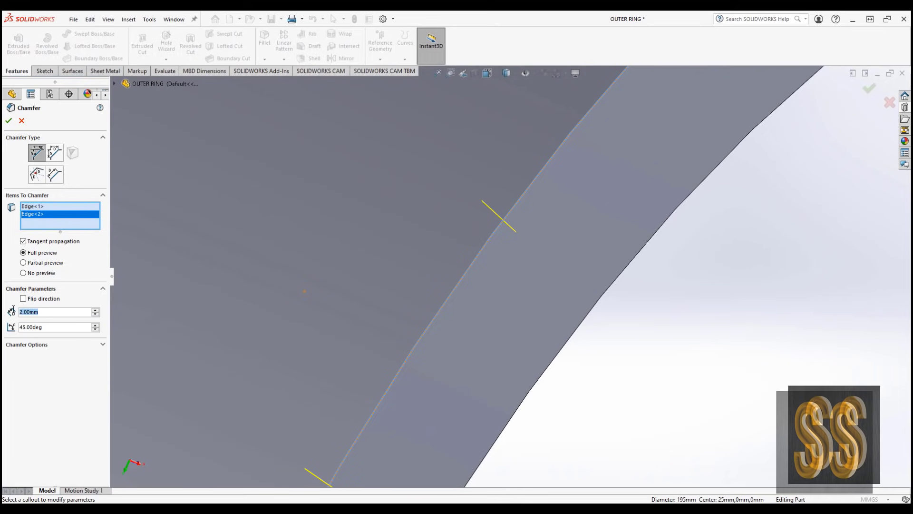
text(5)
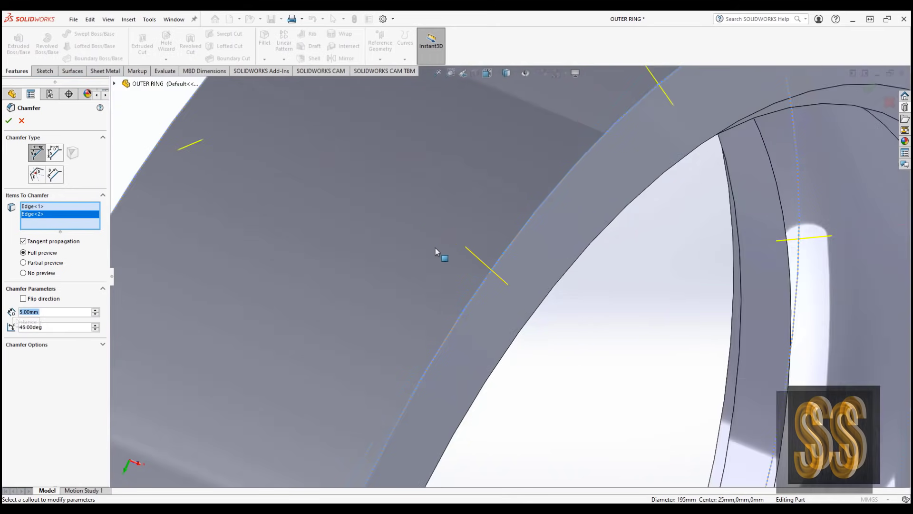
scroll(438, 255, up, 8)
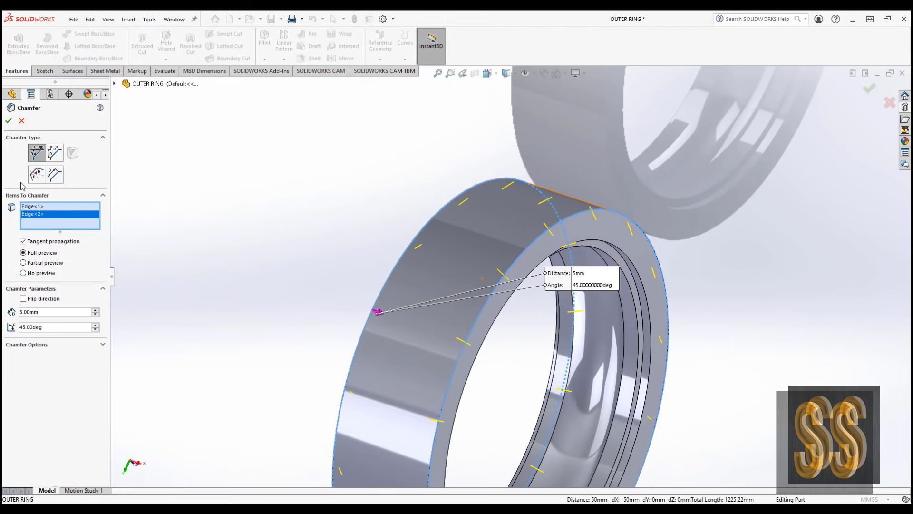
click(9, 120)
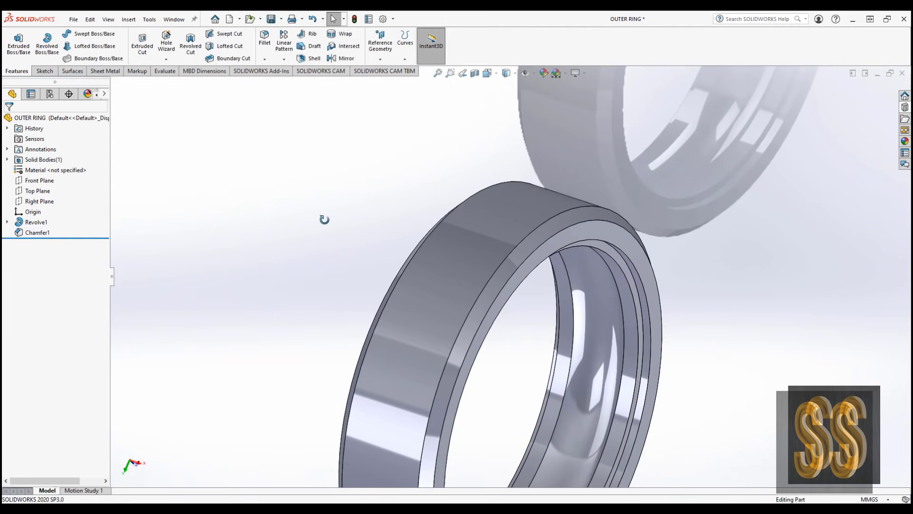
Verify Chamfer1's 5.00 mm distance, then close the outer ring part back to Assem2
middle_drag(324, 218, 304, 192)
click(38, 233)
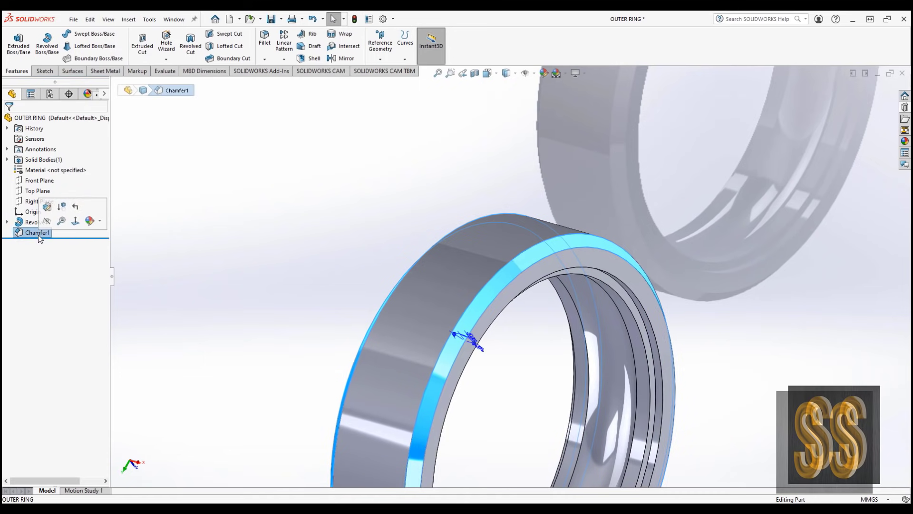
middle_drag(487, 372, 507, 284)
scroll(495, 310, down, 3)
scroll(486, 335, down, 4)
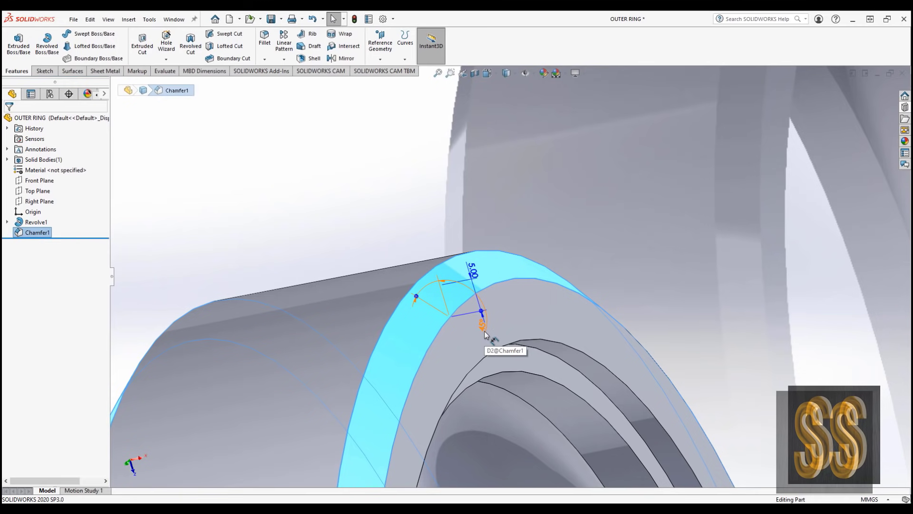
click(475, 271)
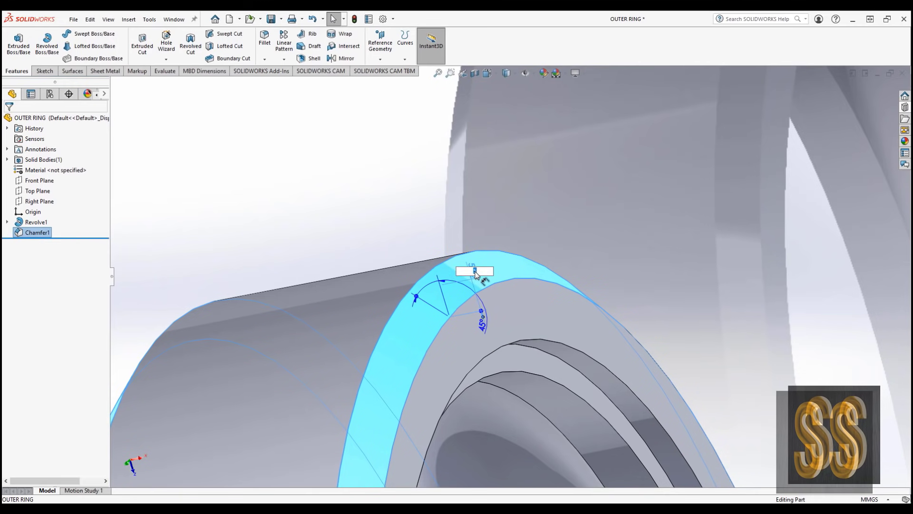
key(Return)
scroll(309, 166, up, 10)
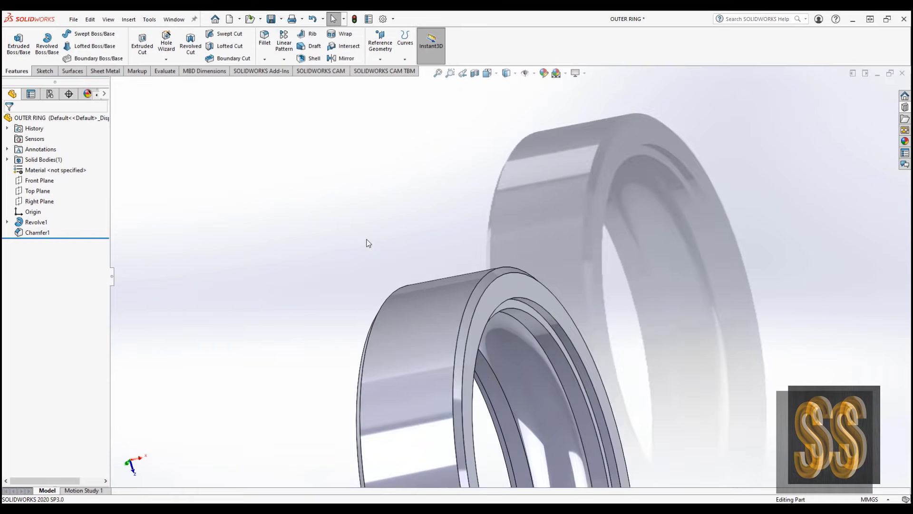
scroll(404, 218, up, 4)
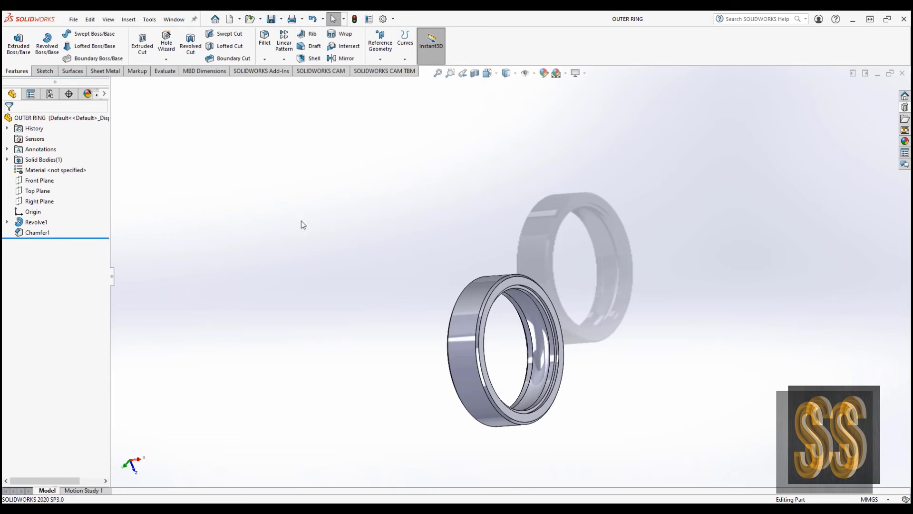
click(902, 73)
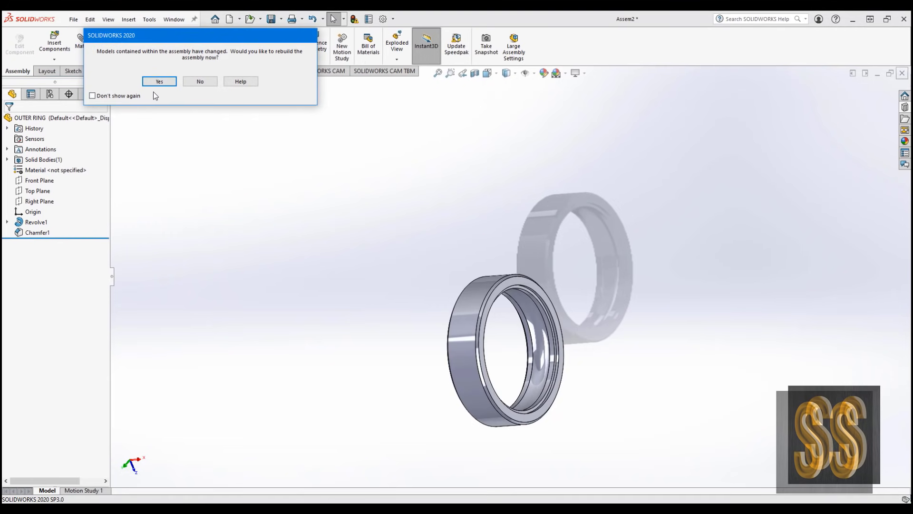
Rebuild the assembly with the updated outer ring and make the metallic shield transparent
click(158, 83)
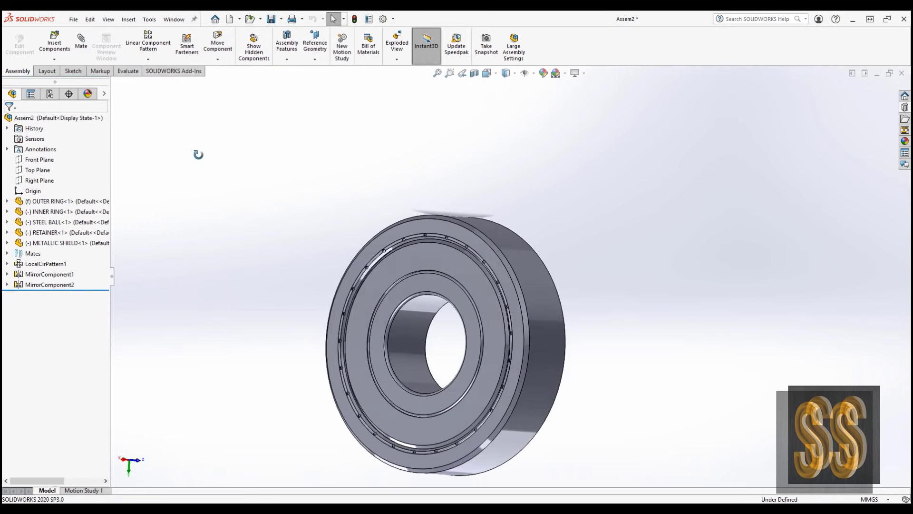
scroll(475, 295, down, 3)
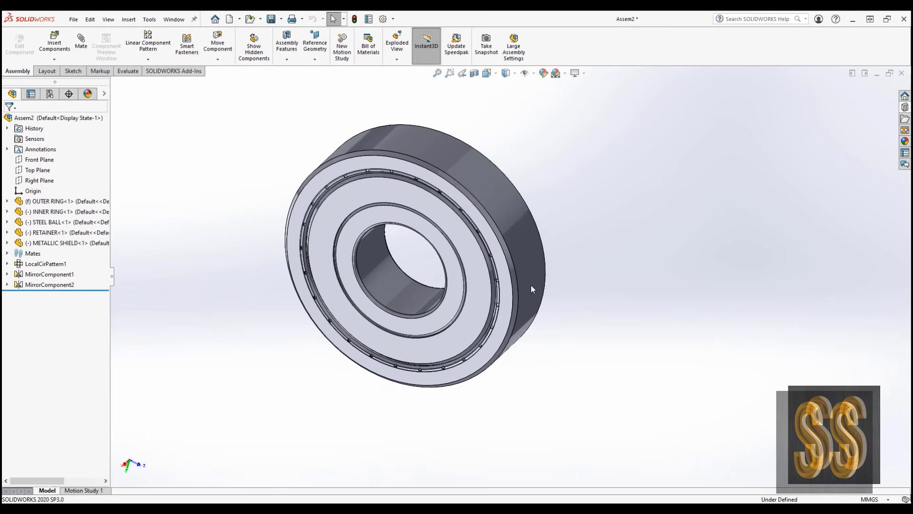
click(457, 236)
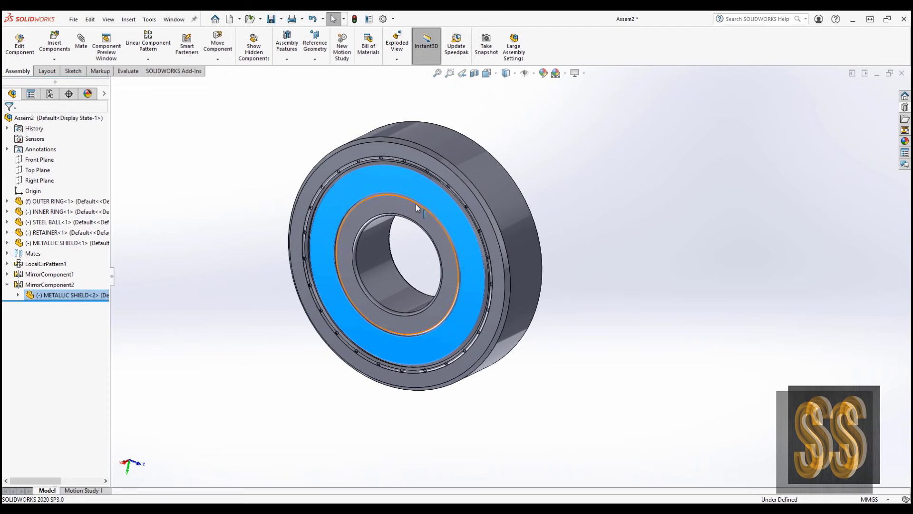
click(432, 201)
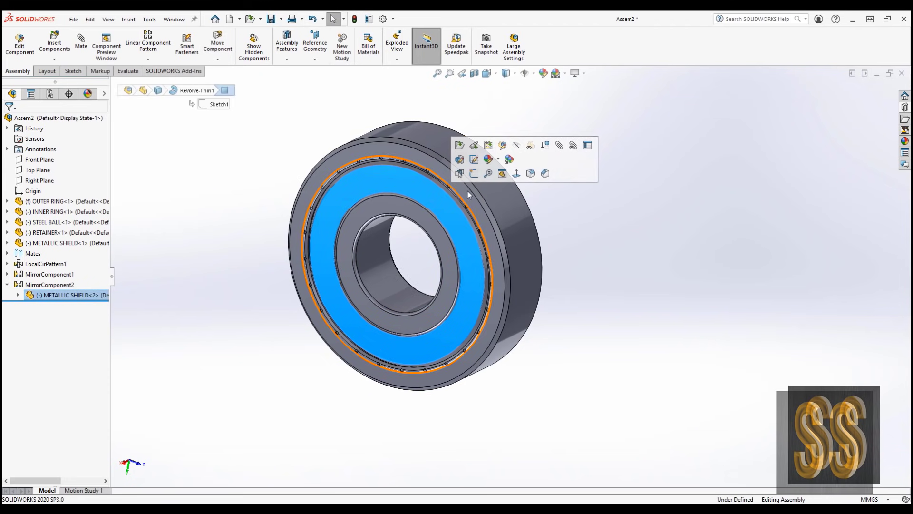
click(530, 146)
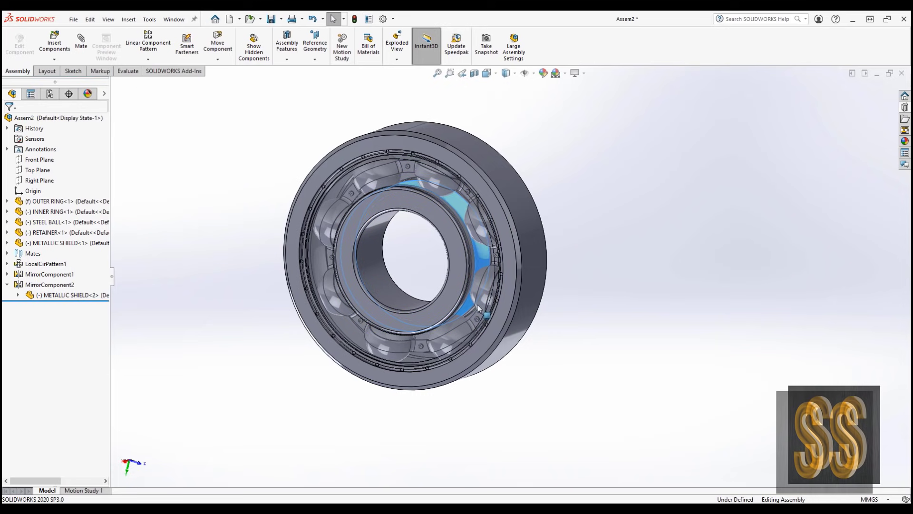
Orbit the bearing to front and tilted views, selecting the inner ring to inspect it
click(449, 290)
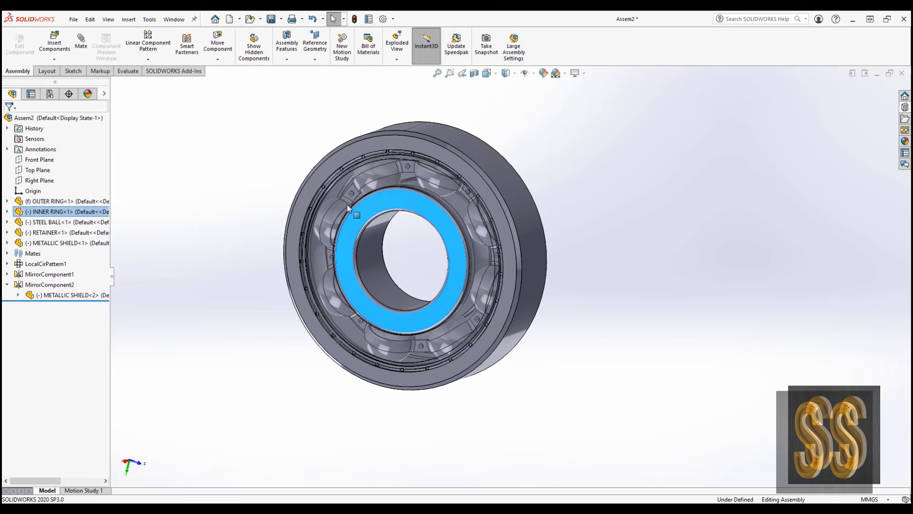
click(415, 241)
mouse_move(415, 242)
middle_down()
mouse_move(292, 306)
mouse_move(458, 425)
mouse_move(443, 404)
middle_up()
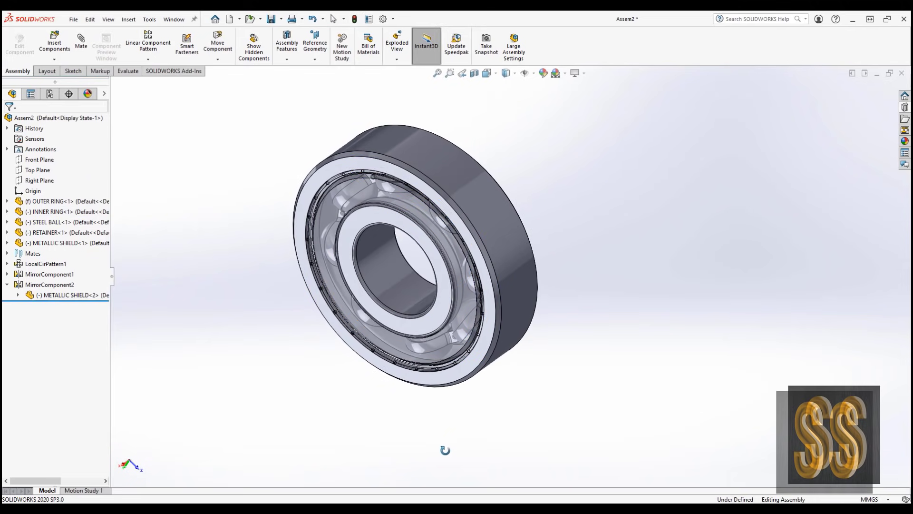
click(378, 272)
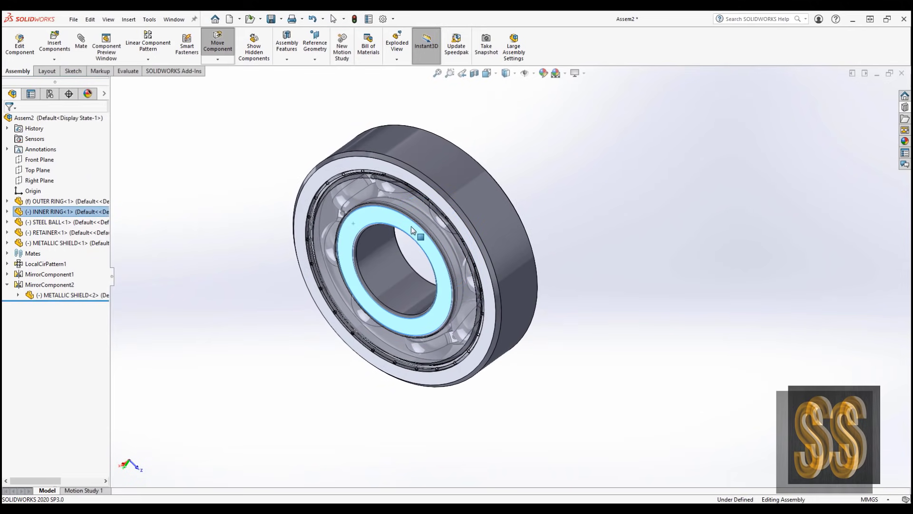
mouse_move(434, 257)
middle_down()
mouse_move(412, 183)
mouse_move(179, 220)
mouse_move(196, 235)
mouse_move(203, 227)
mouse_move(196, 238)
middle_up()
key(Escape)
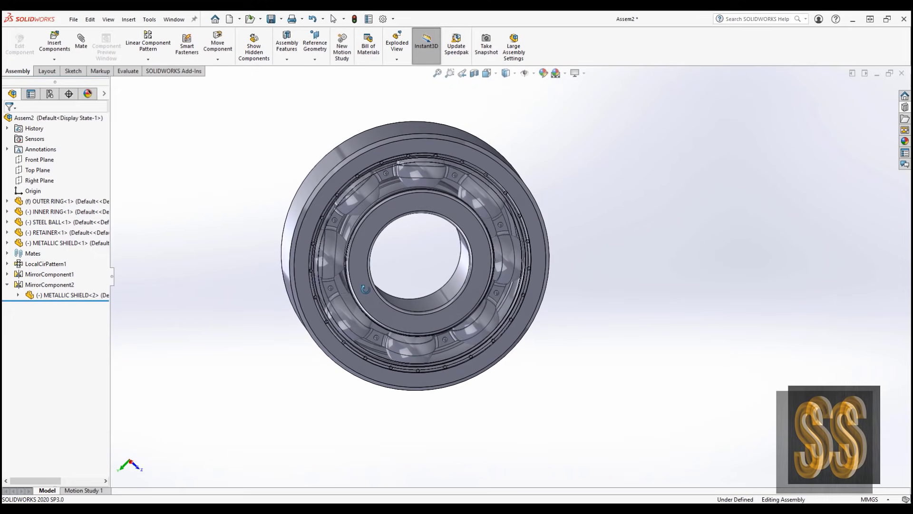
click(478, 254)
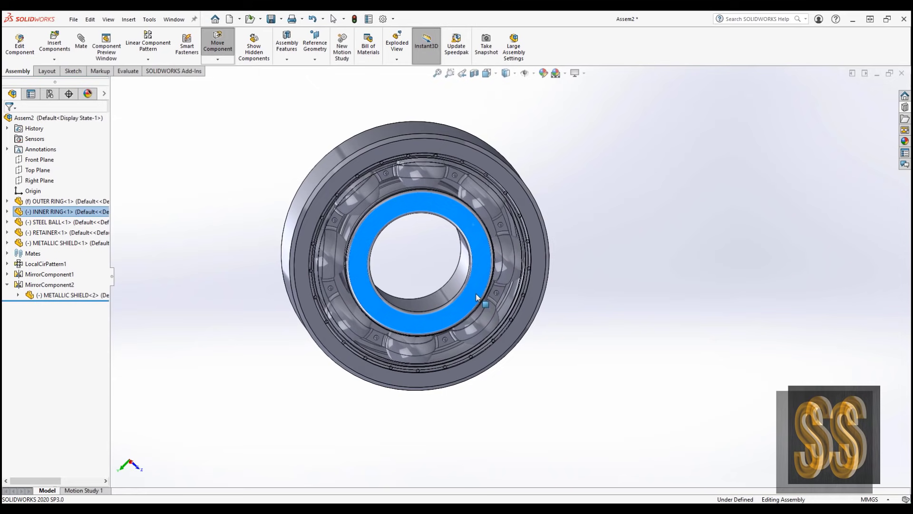
middle_drag(477, 297, 357, 371)
click(357, 370)
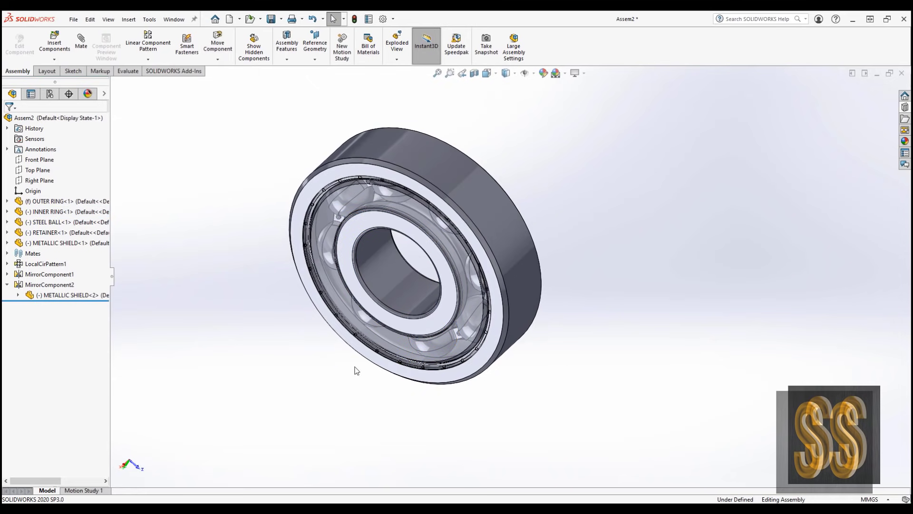
Inspect the outer ring, fit the whole bearing in view, and show the display settings column
scroll(357, 371, down, 3)
scroll(351, 340, down, 2)
scroll(384, 304, up, 1)
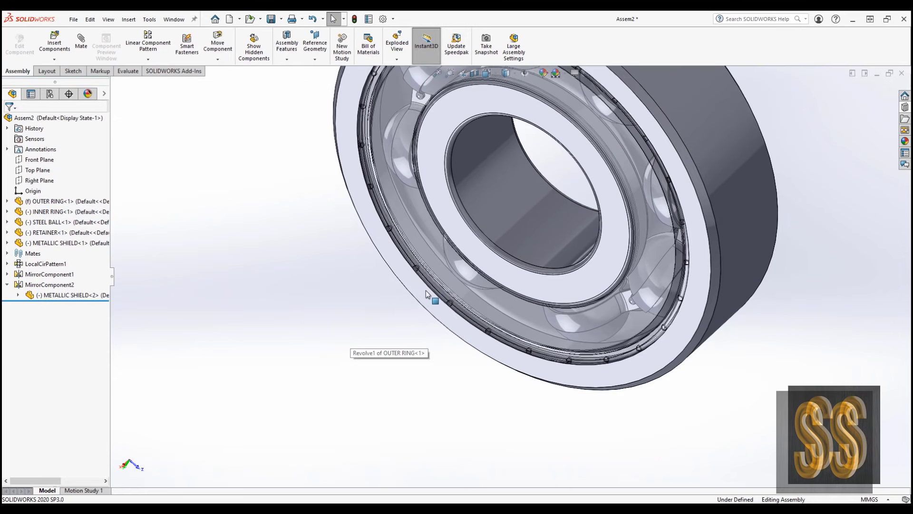
click(426, 293)
scroll(309, 333, up, 2)
mouse_move(309, 333)
middle_down()
mouse_move(328, 247)
mouse_move(320, 310)
middle_up()
key(f)
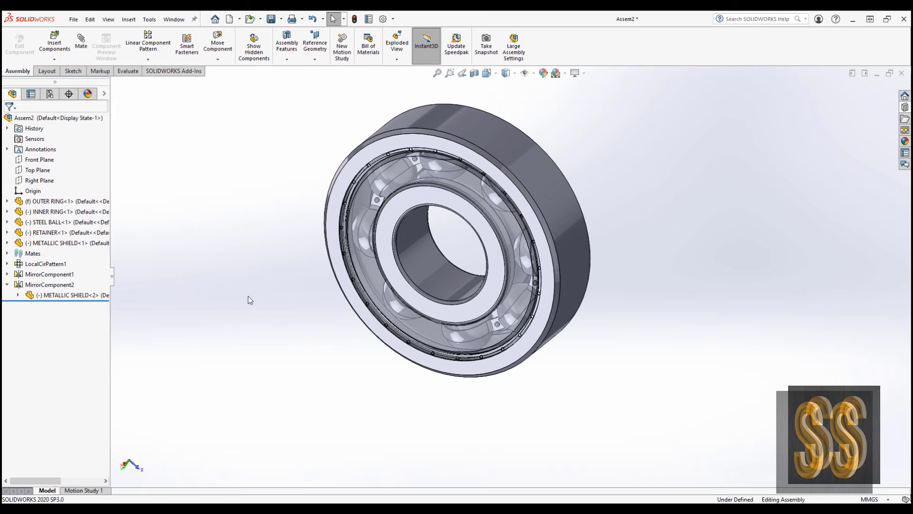
click(103, 94)
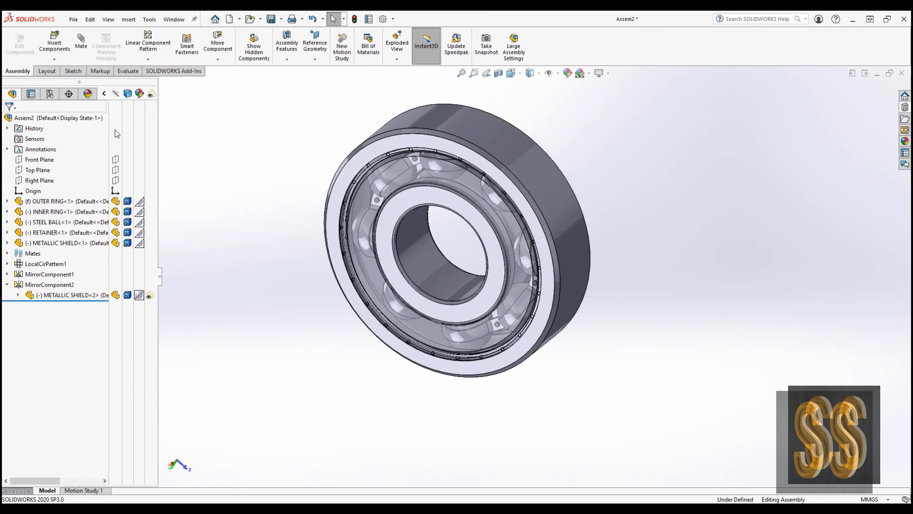
Return METALLIC SHIELD<2> to opaque and make METALLIC SHIELD<1> transparent instead
click(150, 297)
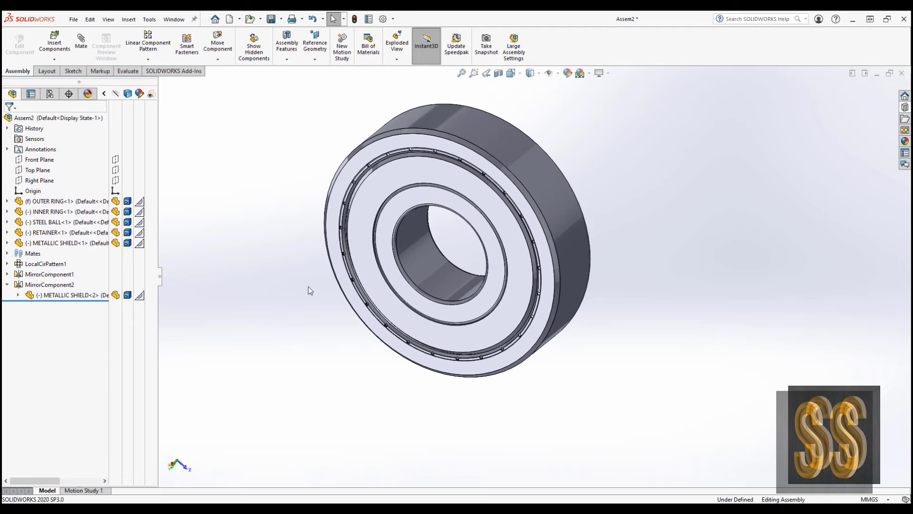
click(357, 257)
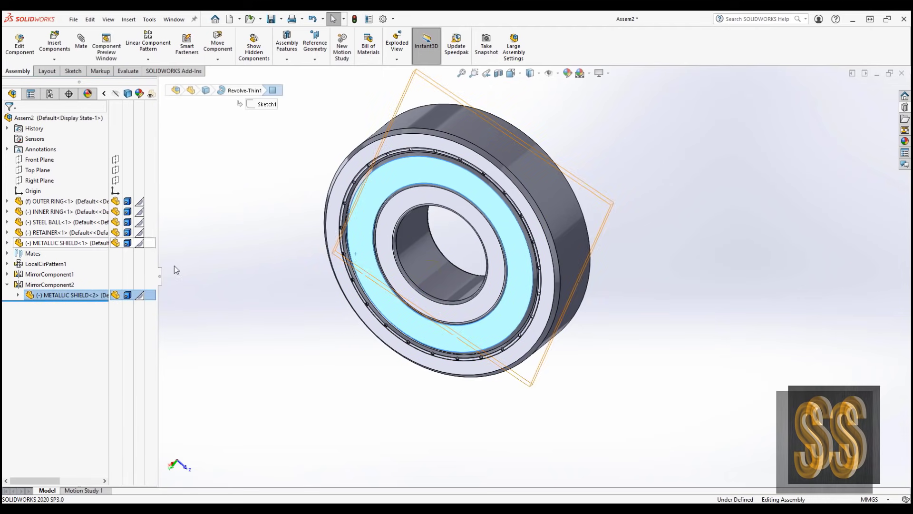
middle_drag(174, 265, 388, 367)
click(407, 319)
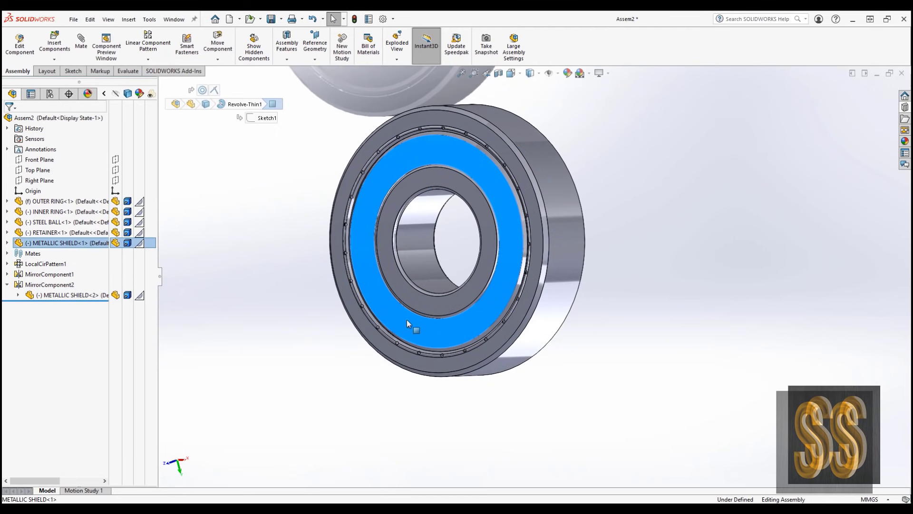
drag(407, 320, 394, 315)
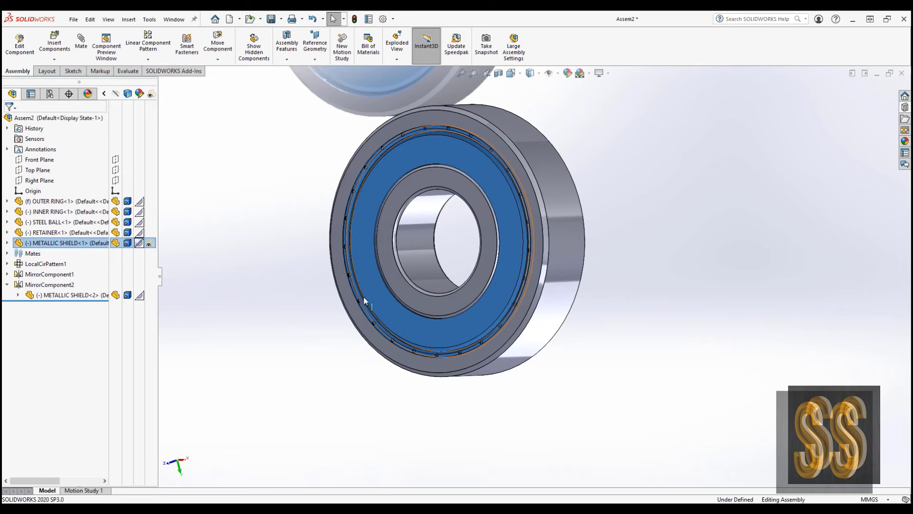
click(272, 301)
middle_drag(273, 302, 255, 300)
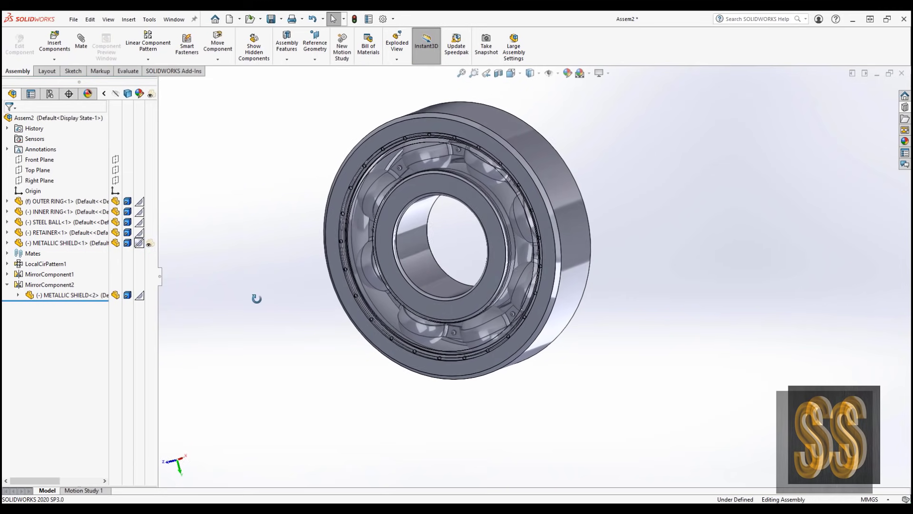
Spin the retainer and balls inside the bearing, then orbit to view it from new angles
click(378, 276)
mouse_move(387, 301)
mouse_down()
mouse_move(360, 299)
mouse_move(411, 338)
mouse_up()
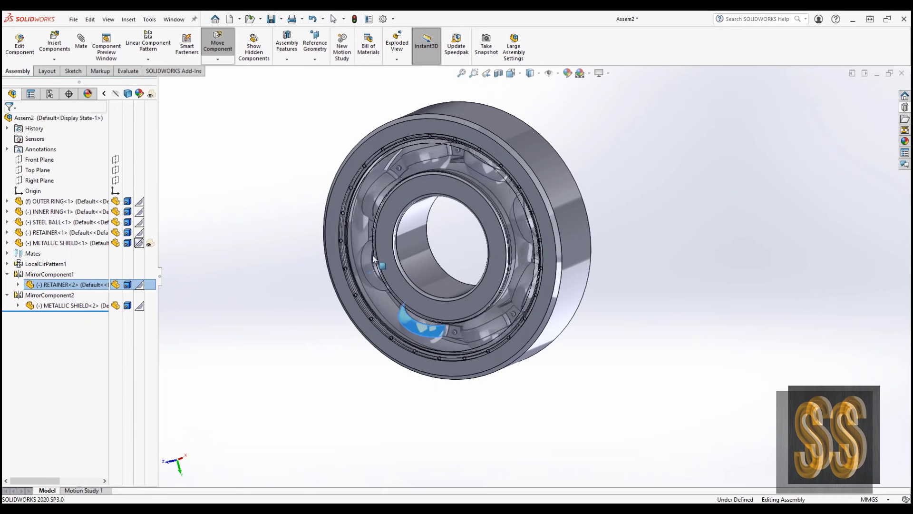
drag(509, 212, 438, 315)
key(Escape)
scroll(534, 278, up, 3)
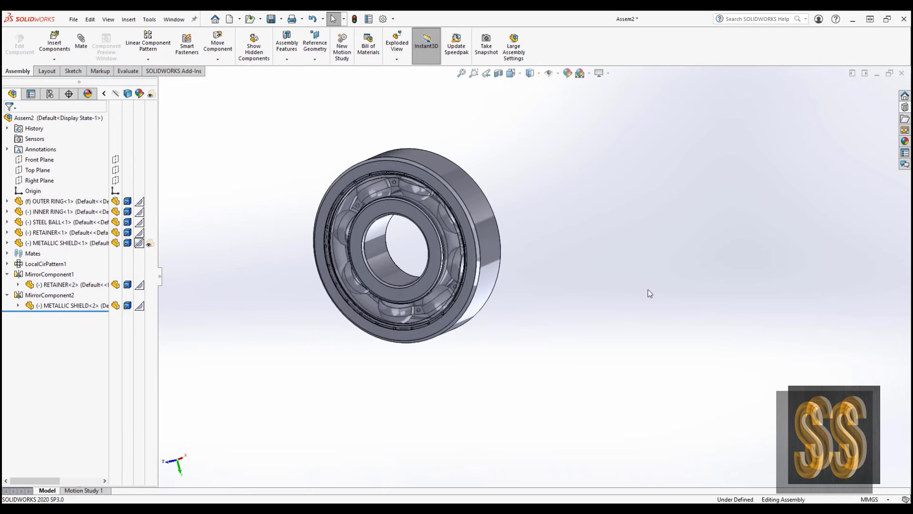
scroll(647, 290, down, 5)
mouse_move(569, 199)
middle_down()
mouse_move(467, 247)
mouse_move(559, 244)
mouse_move(557, 126)
mouse_move(581, 301)
mouse_move(490, 233)
mouse_move(530, 349)
mouse_move(548, 465)
mouse_move(551, 422)
mouse_move(542, 451)
mouse_move(561, 418)
mouse_move(572, 350)
mouse_move(583, 359)
mouse_move(577, 350)
mouse_move(569, 365)
middle_up()
scroll(558, 245, up, 2)
scroll(555, 234, down, 2)
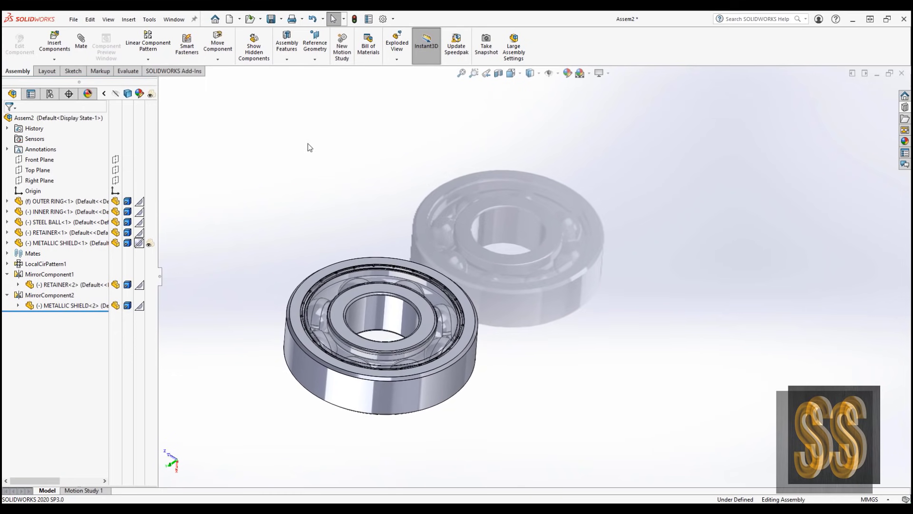
Rebuild and save the assembly as BALL BEARING ASSEMBLY
click(271, 19)
click(415, 229)
text(BALL BEARING ASSEMBLY)
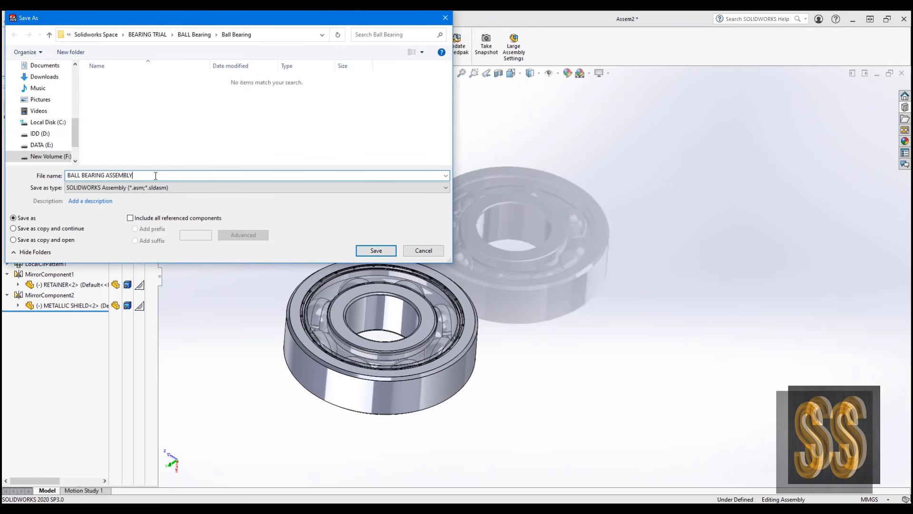
key(Return)
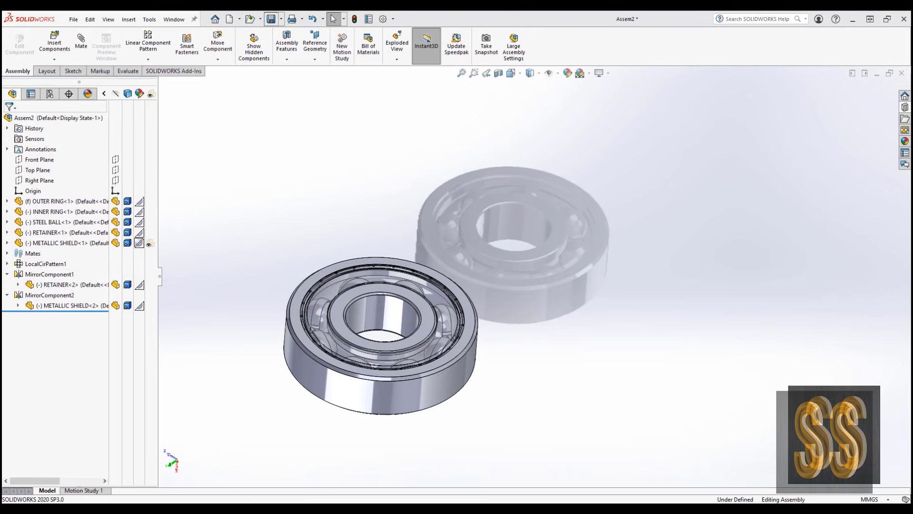